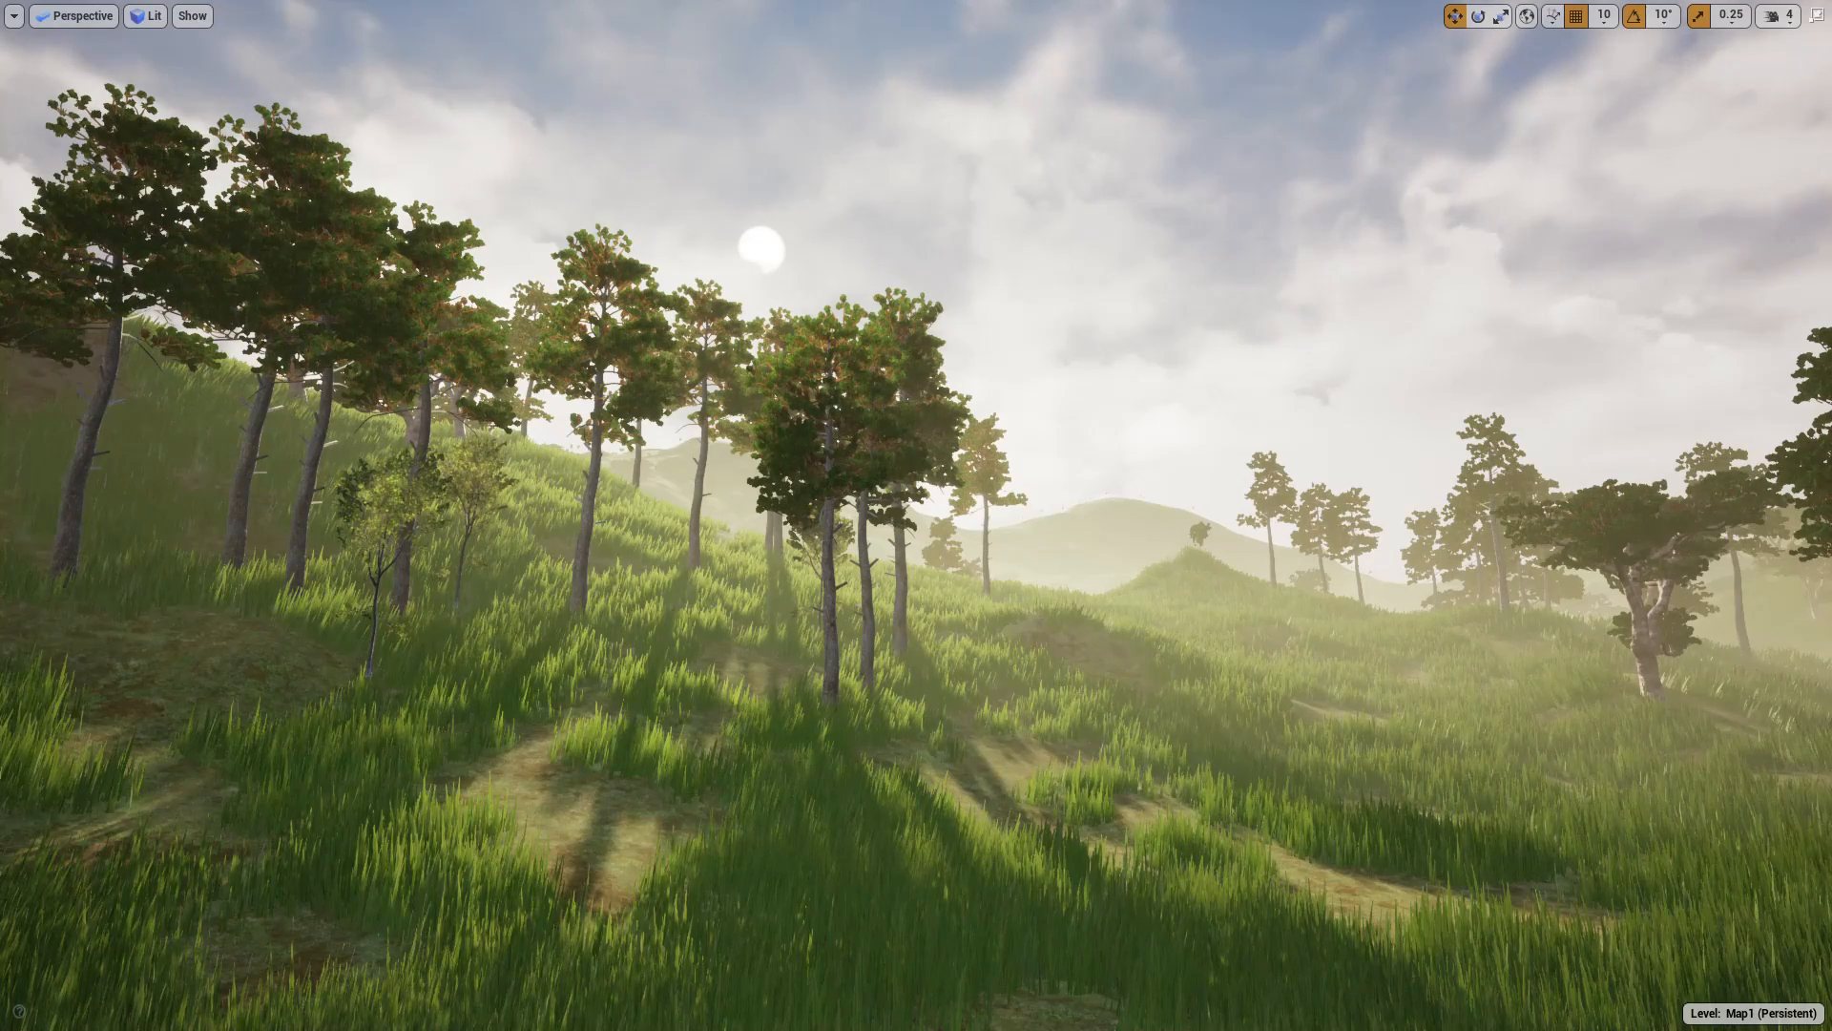
Fly through the landscape to examine the grassy hills and the pine trees spread across them
mouse_move(237, 662)
right_mouse_down()
mouse_move(19, 670)
mouse_move(234, 660)
right_mouse_up()
key("s")
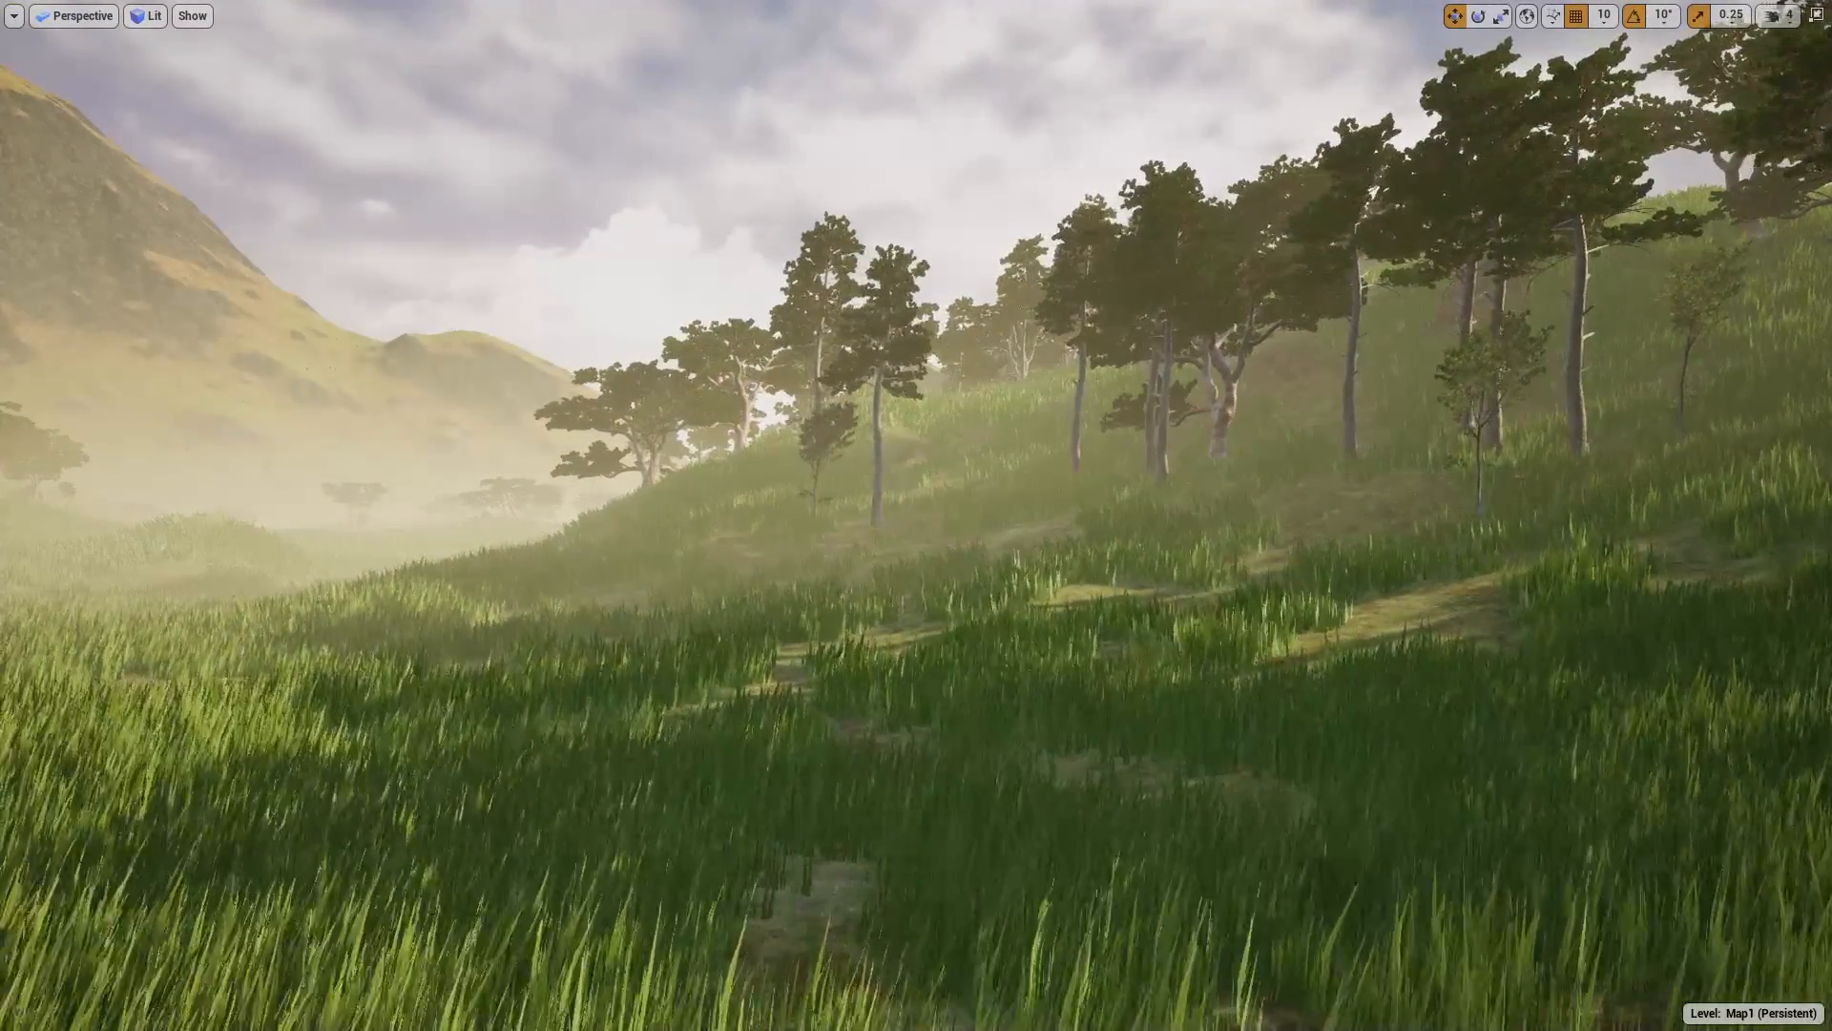
mouse_move(458, 573)
right_mouse_down()
mouse_move(825, 570)
mouse_move(835, 552)
mouse_move(983, 548)
mouse_move(306, 540)
mouse_move(454, 544)
right_mouse_up()
key("w")
key("w")
key("w")
key("w")
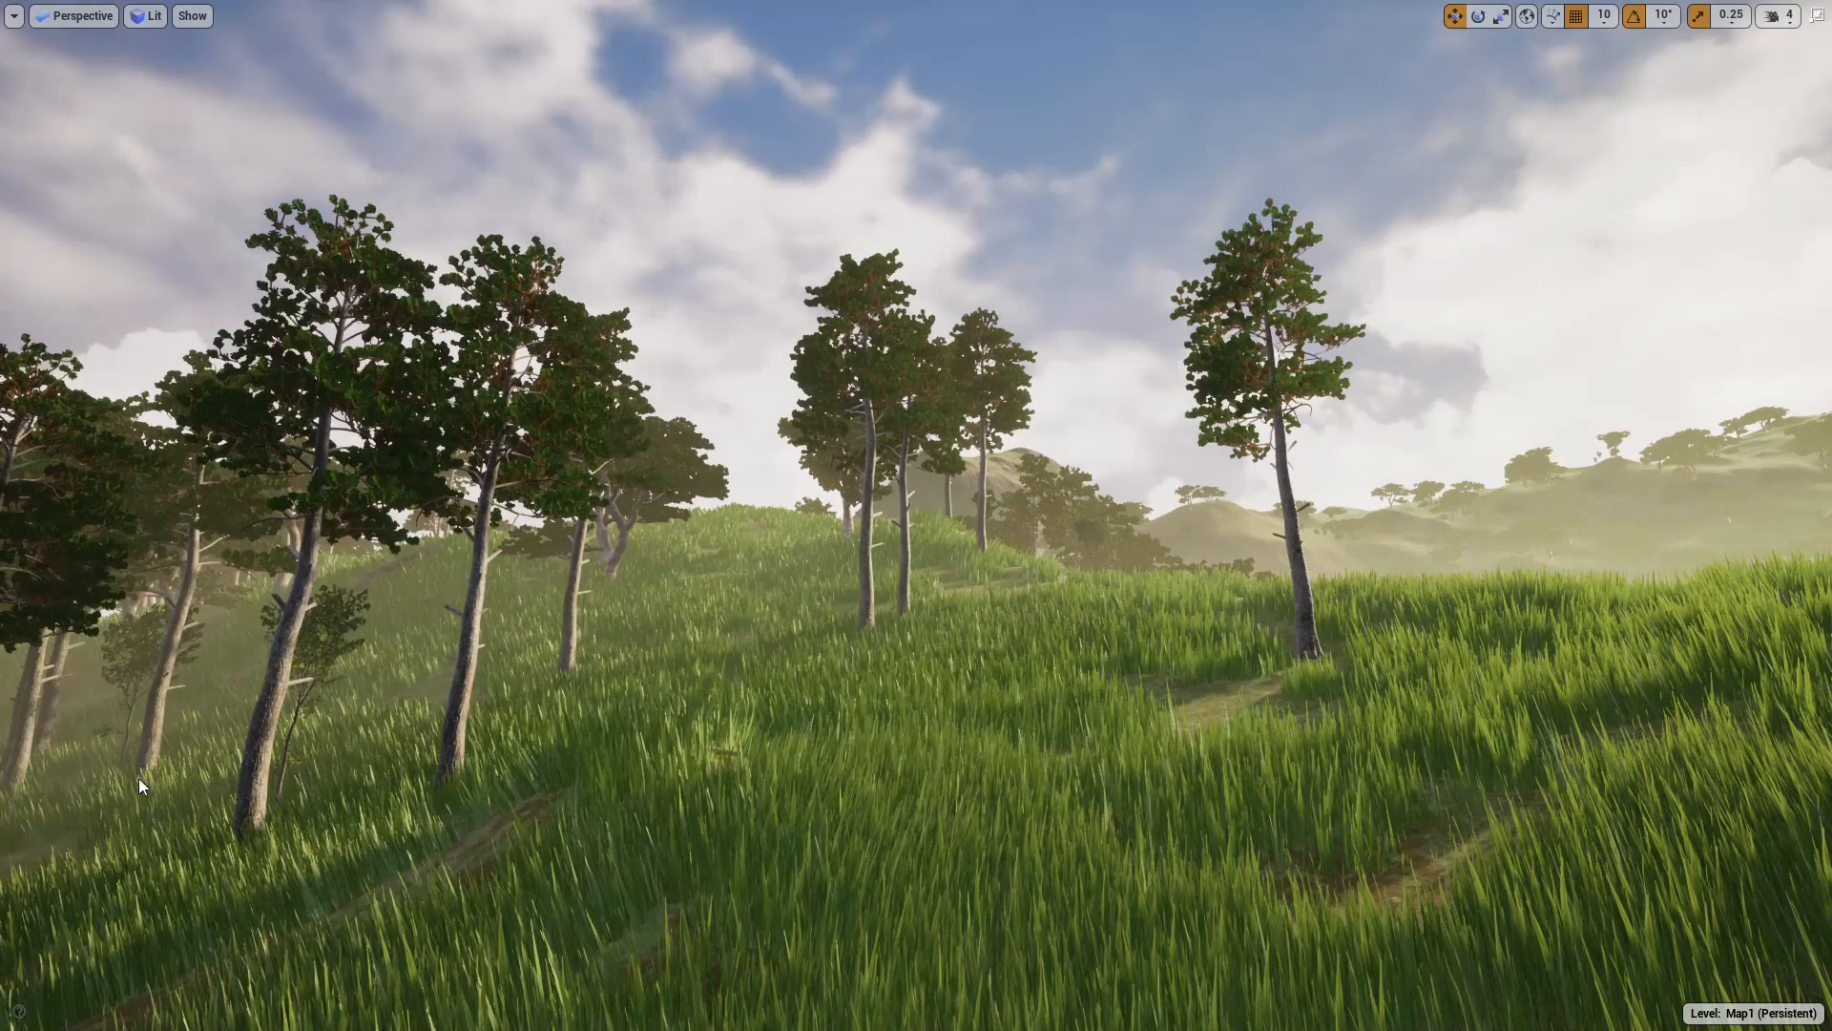
key("w")
mouse_move(1086, 550)
right_mouse_down()
mouse_move(1360, 541)
mouse_move(1078, 555)
right_mouse_up()
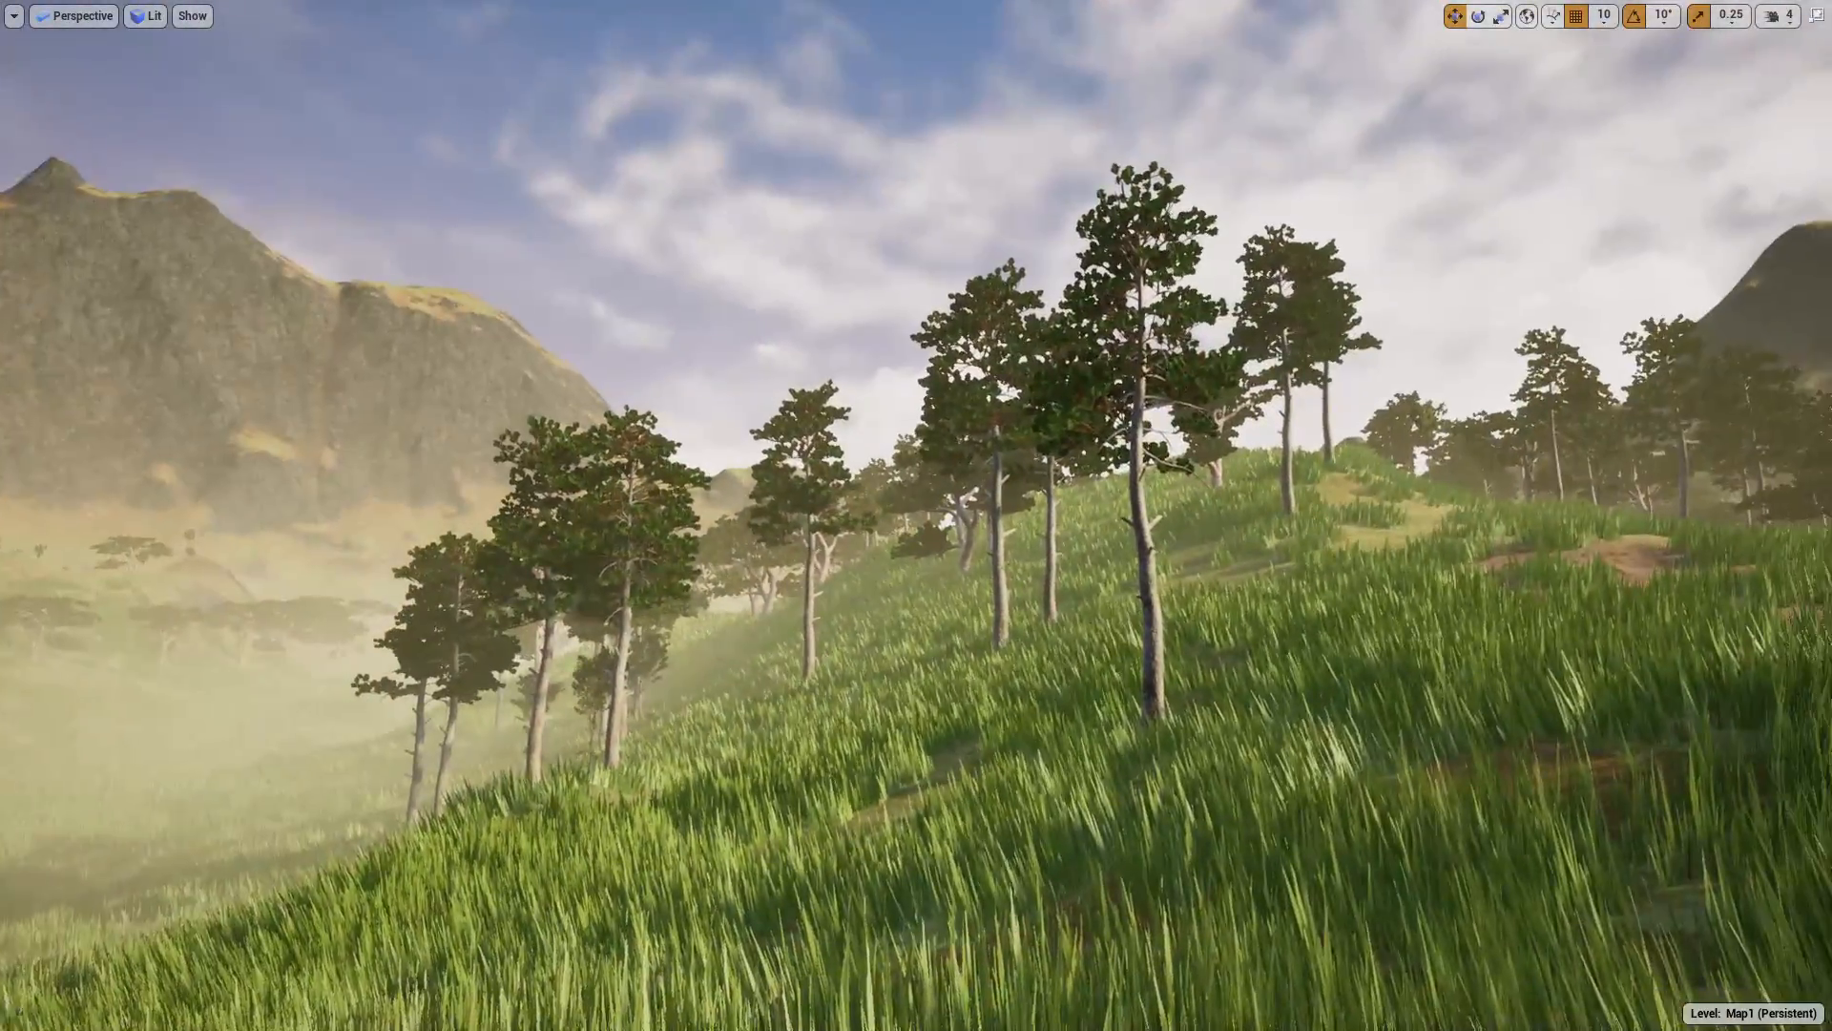
right_click_drag(916, 516, 1117, 517)
key("w")
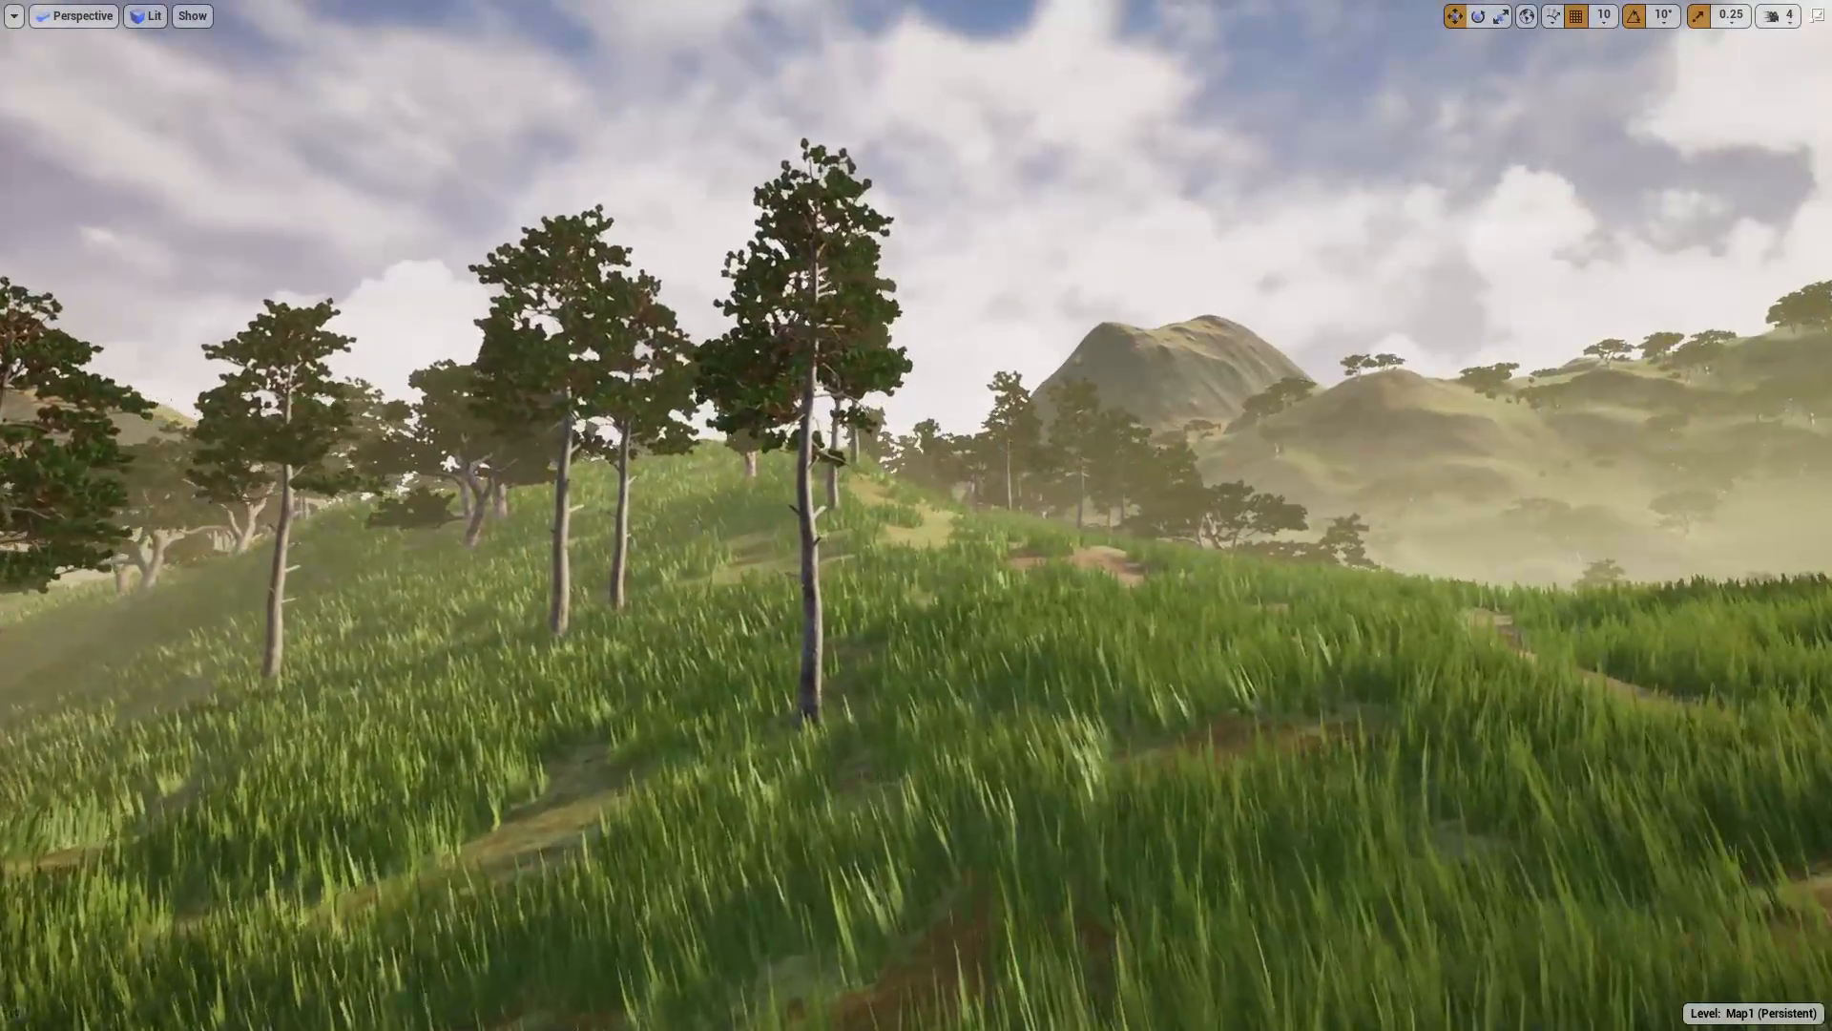
right_click_drag(916, 515, 826, 540)
key("d")
key("d")
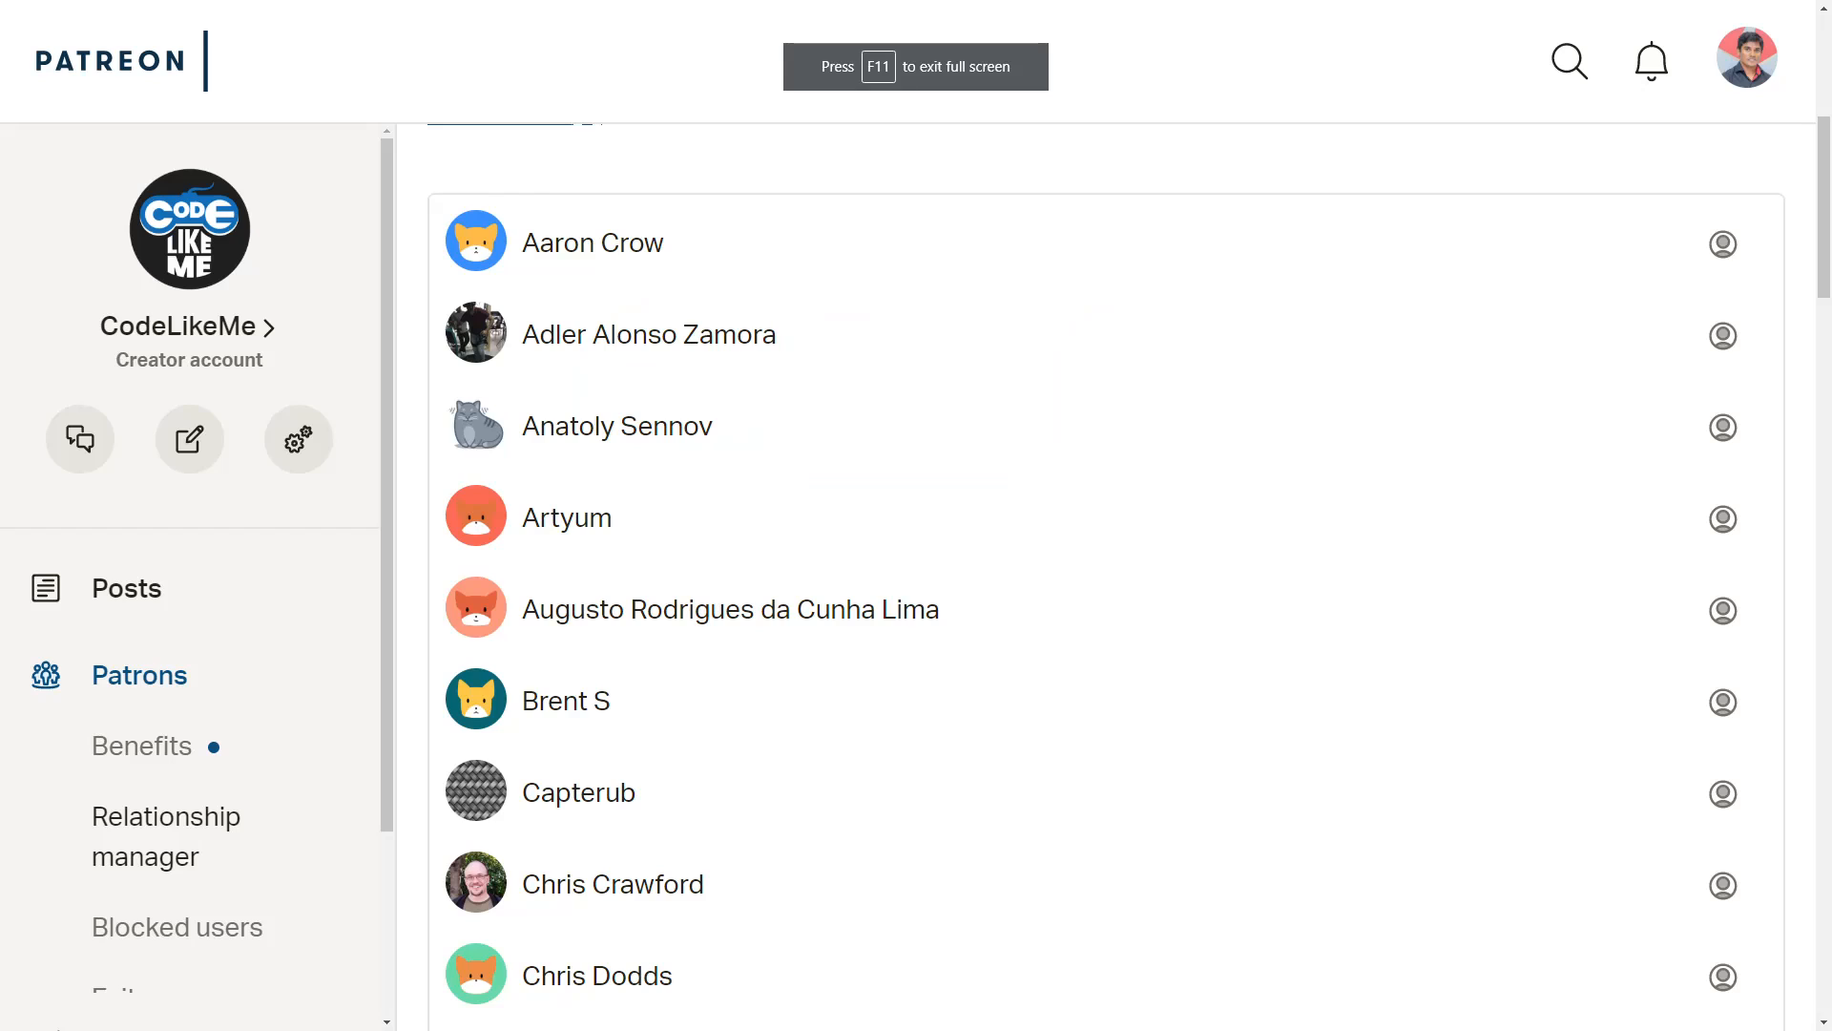
Switch to Patreon and look through both pages of the active patrons list
scroll(1116, 548, "down", 7)
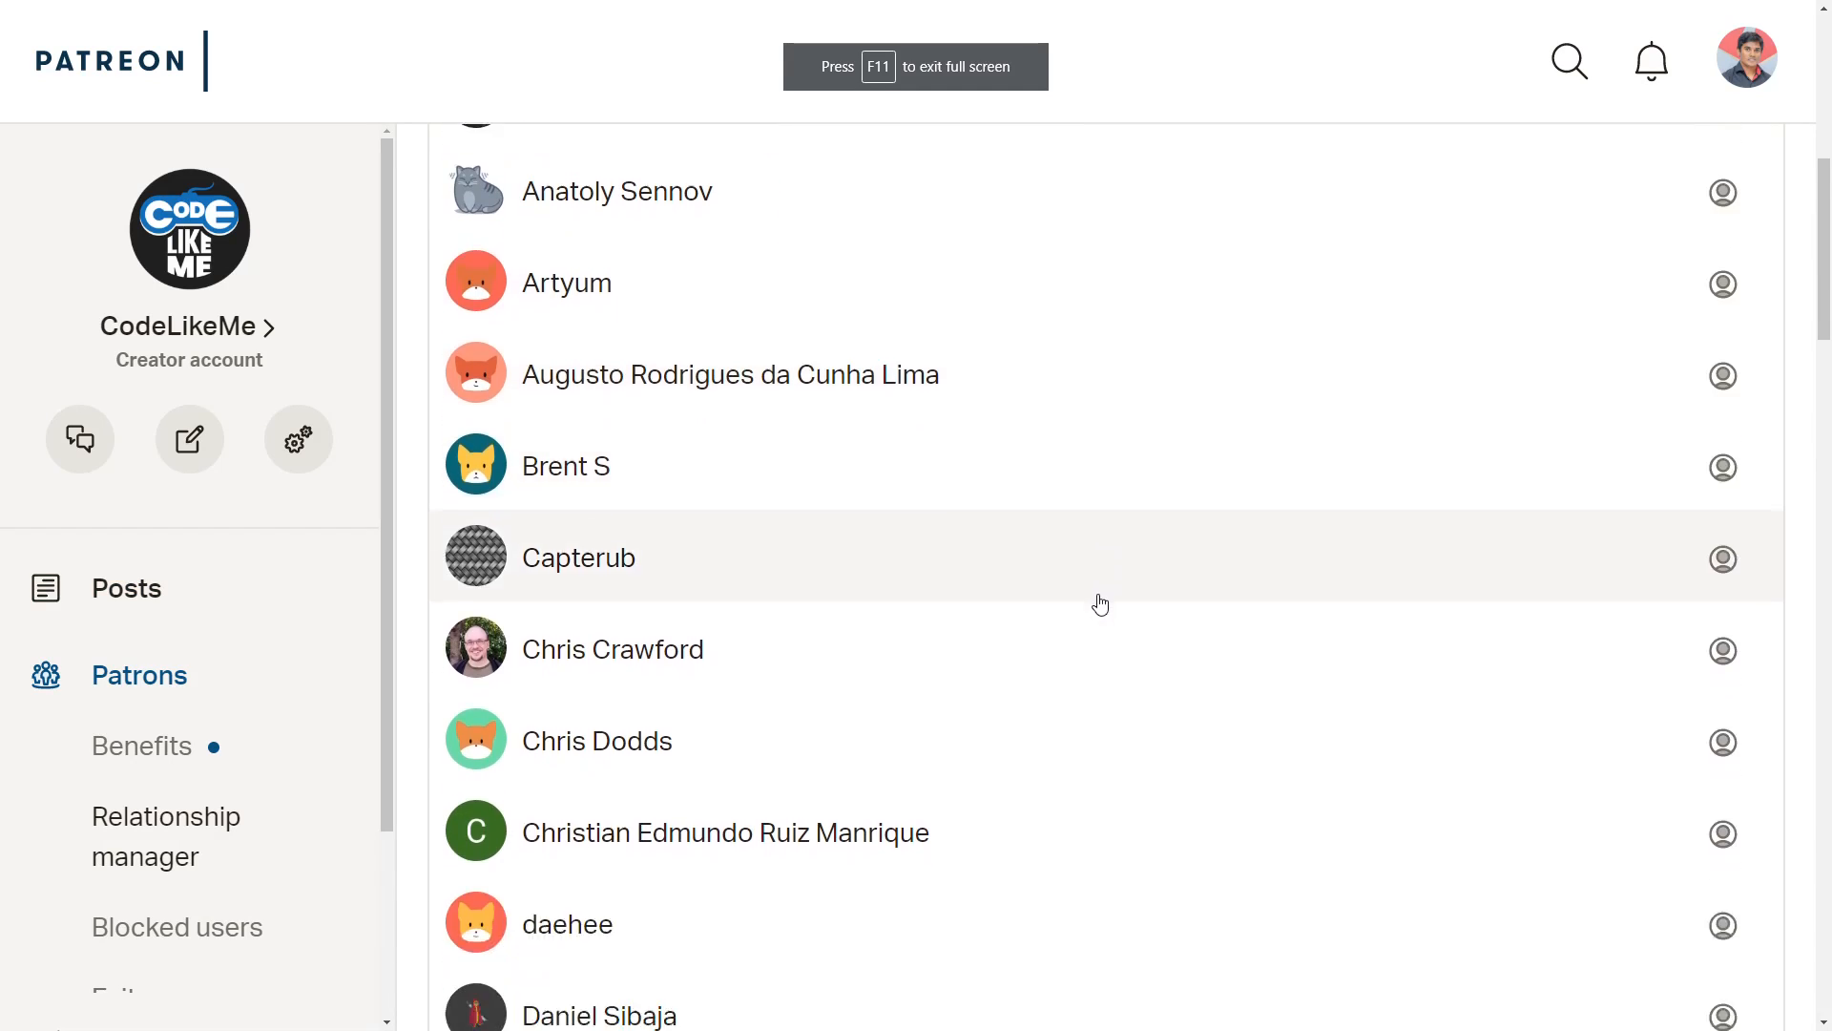
scroll(1088, 603, "down", 4)
scroll(1088, 603, "down", 8)
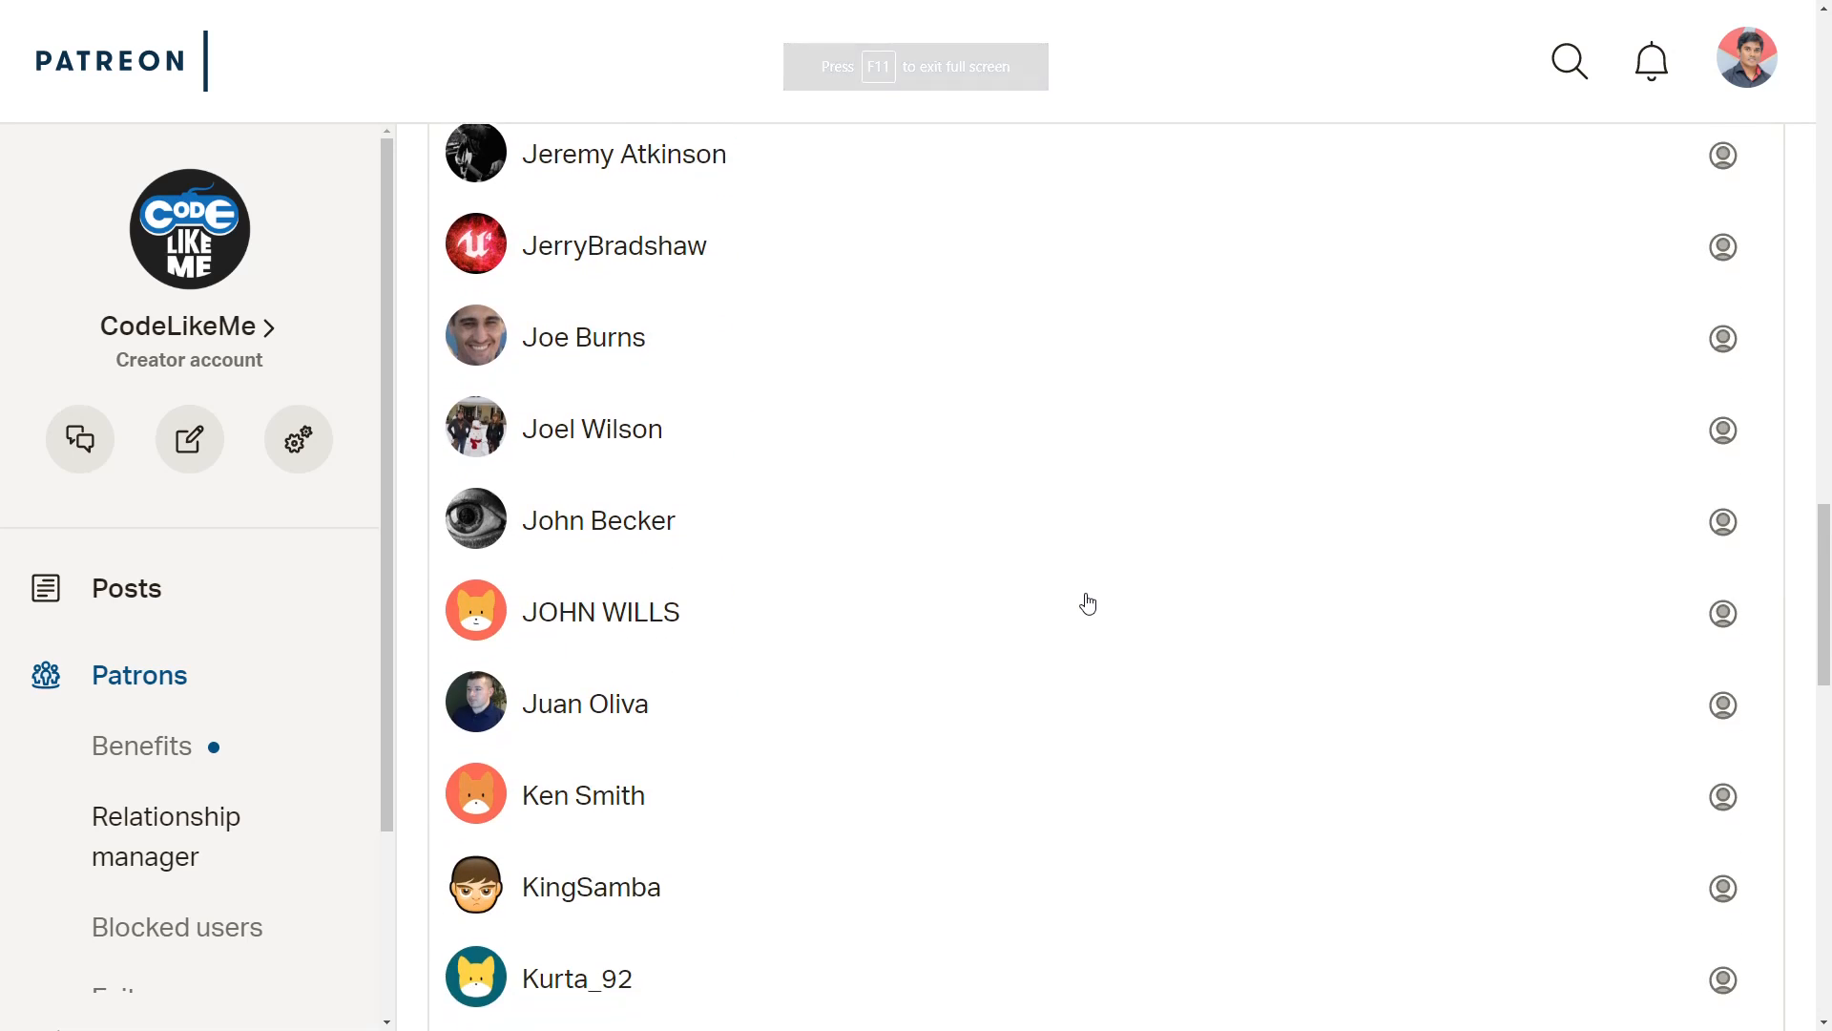
scroll(1088, 603, "down", 9)
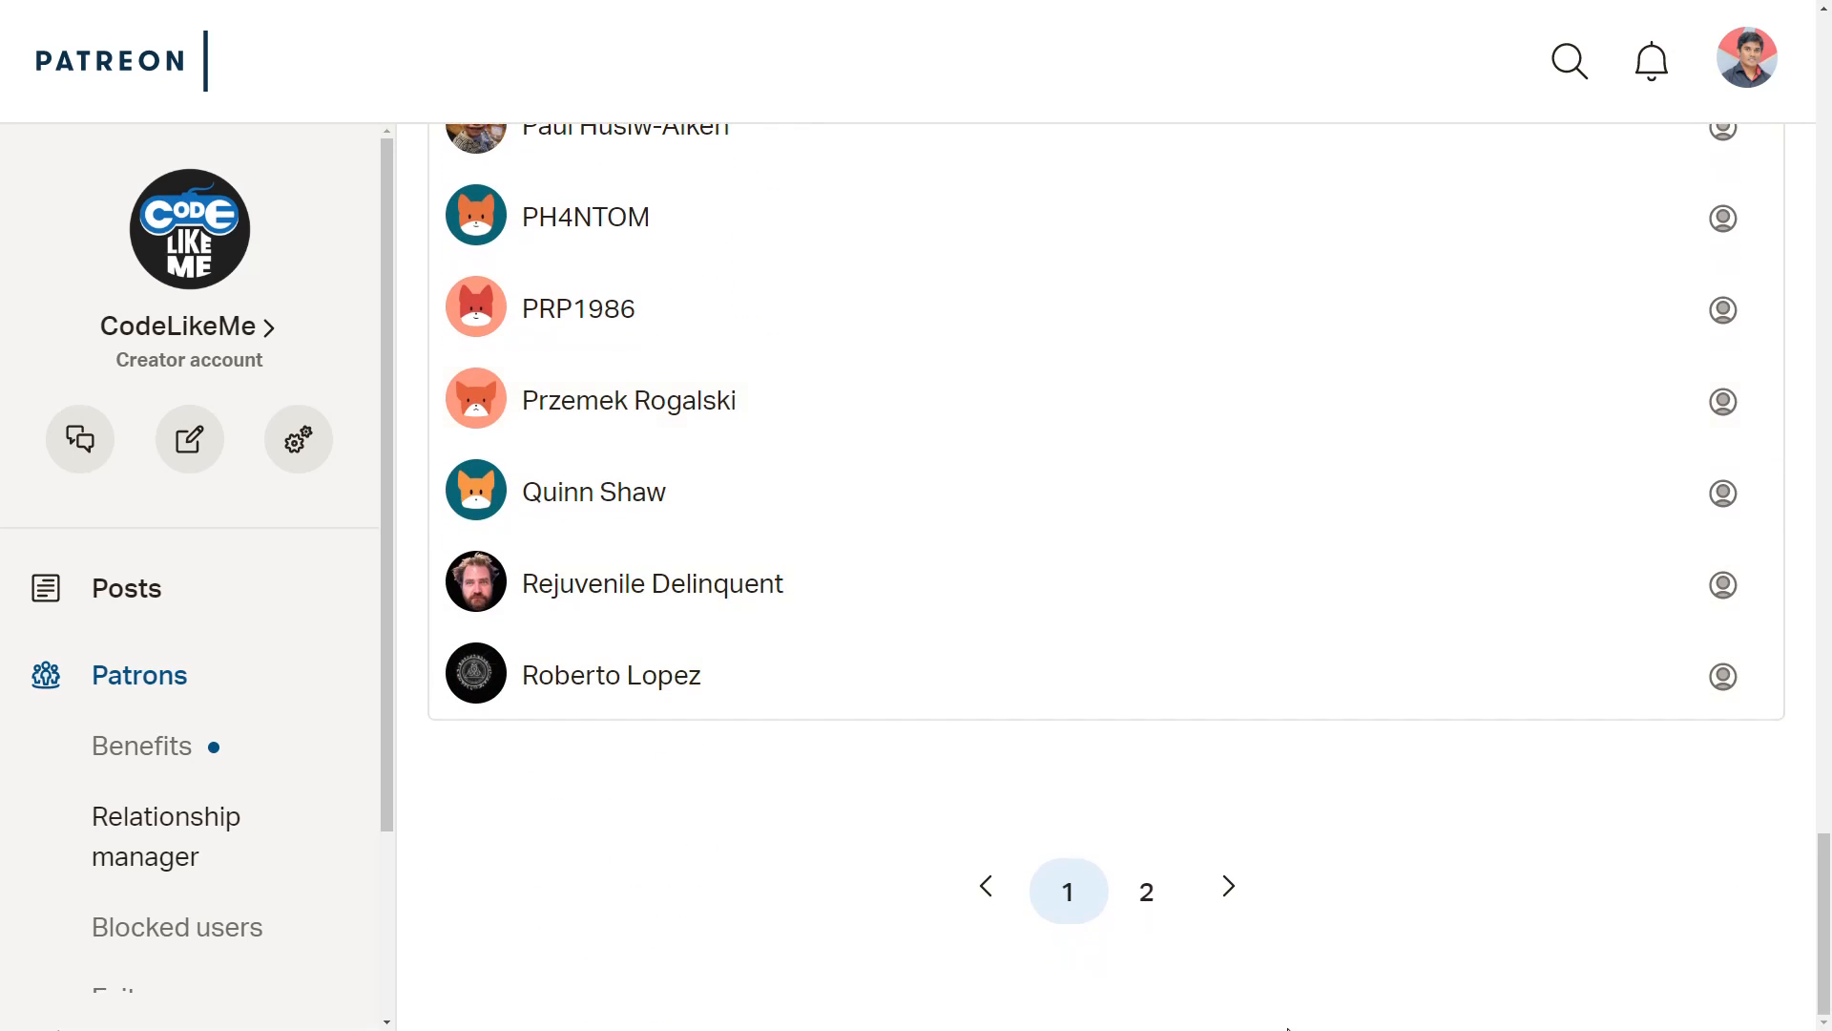
left_click(1144, 893)
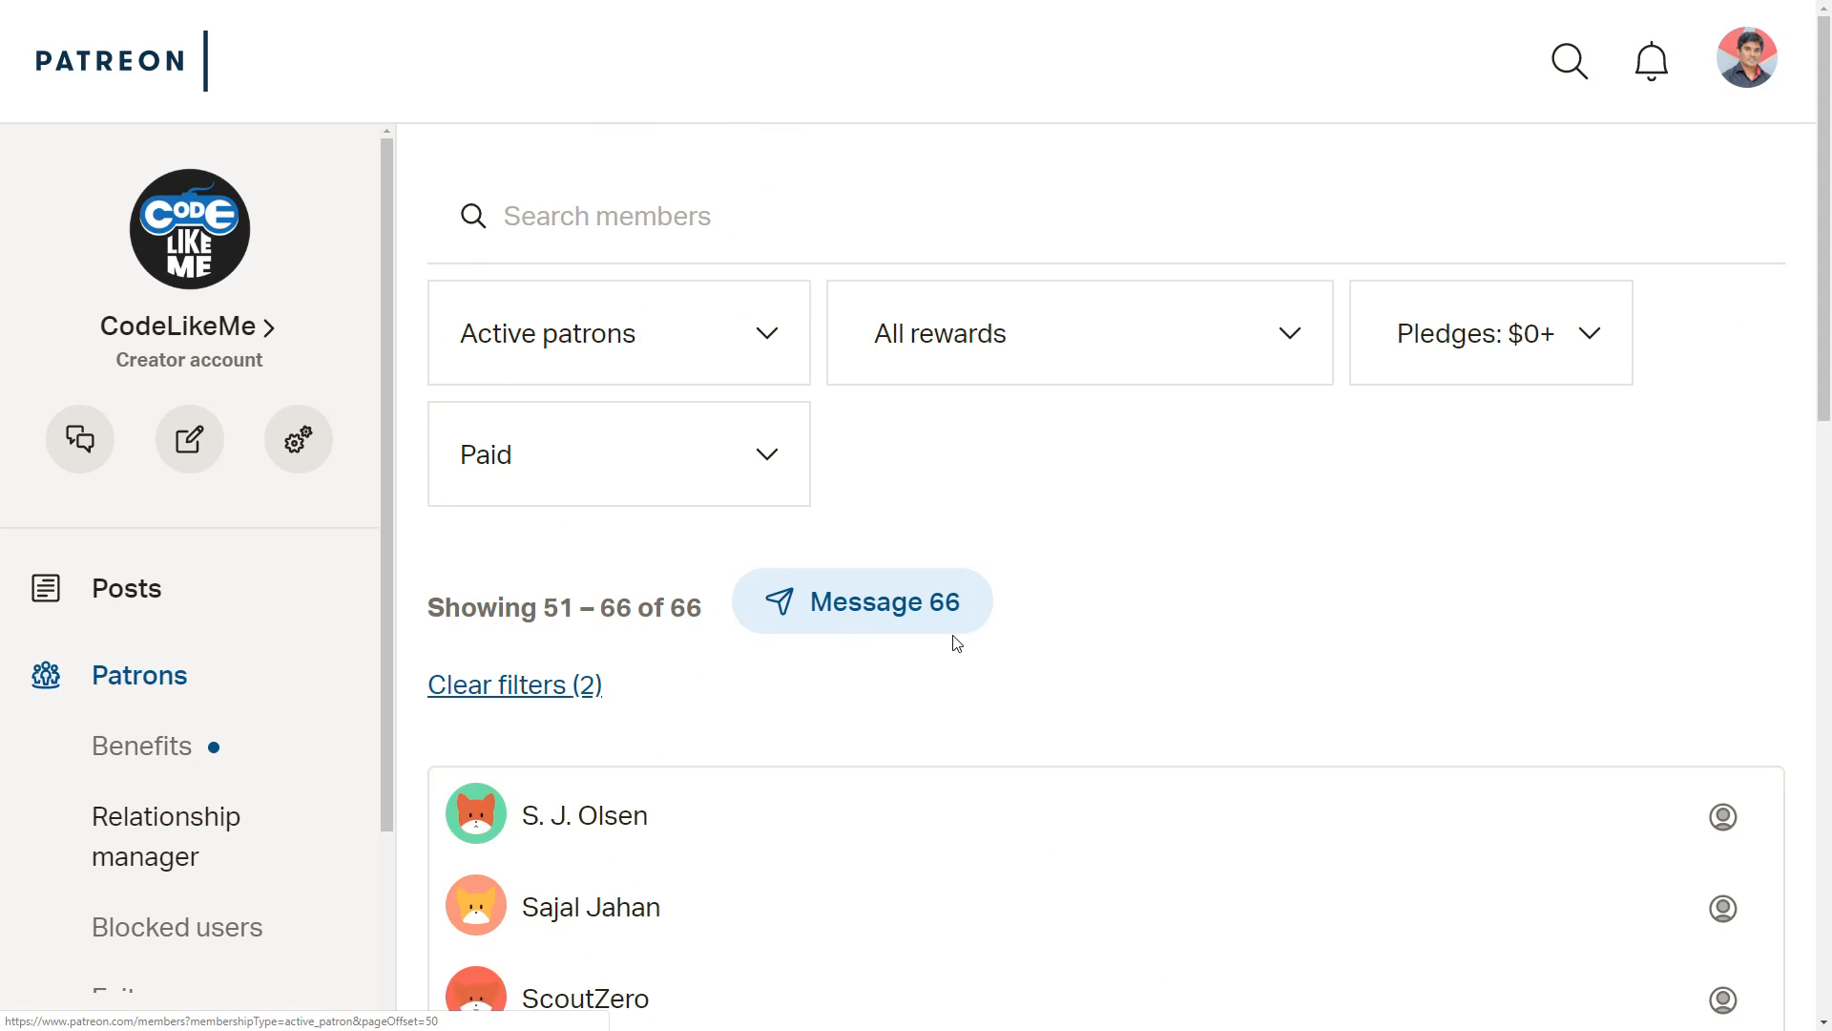
scroll(955, 645, "down", 14)
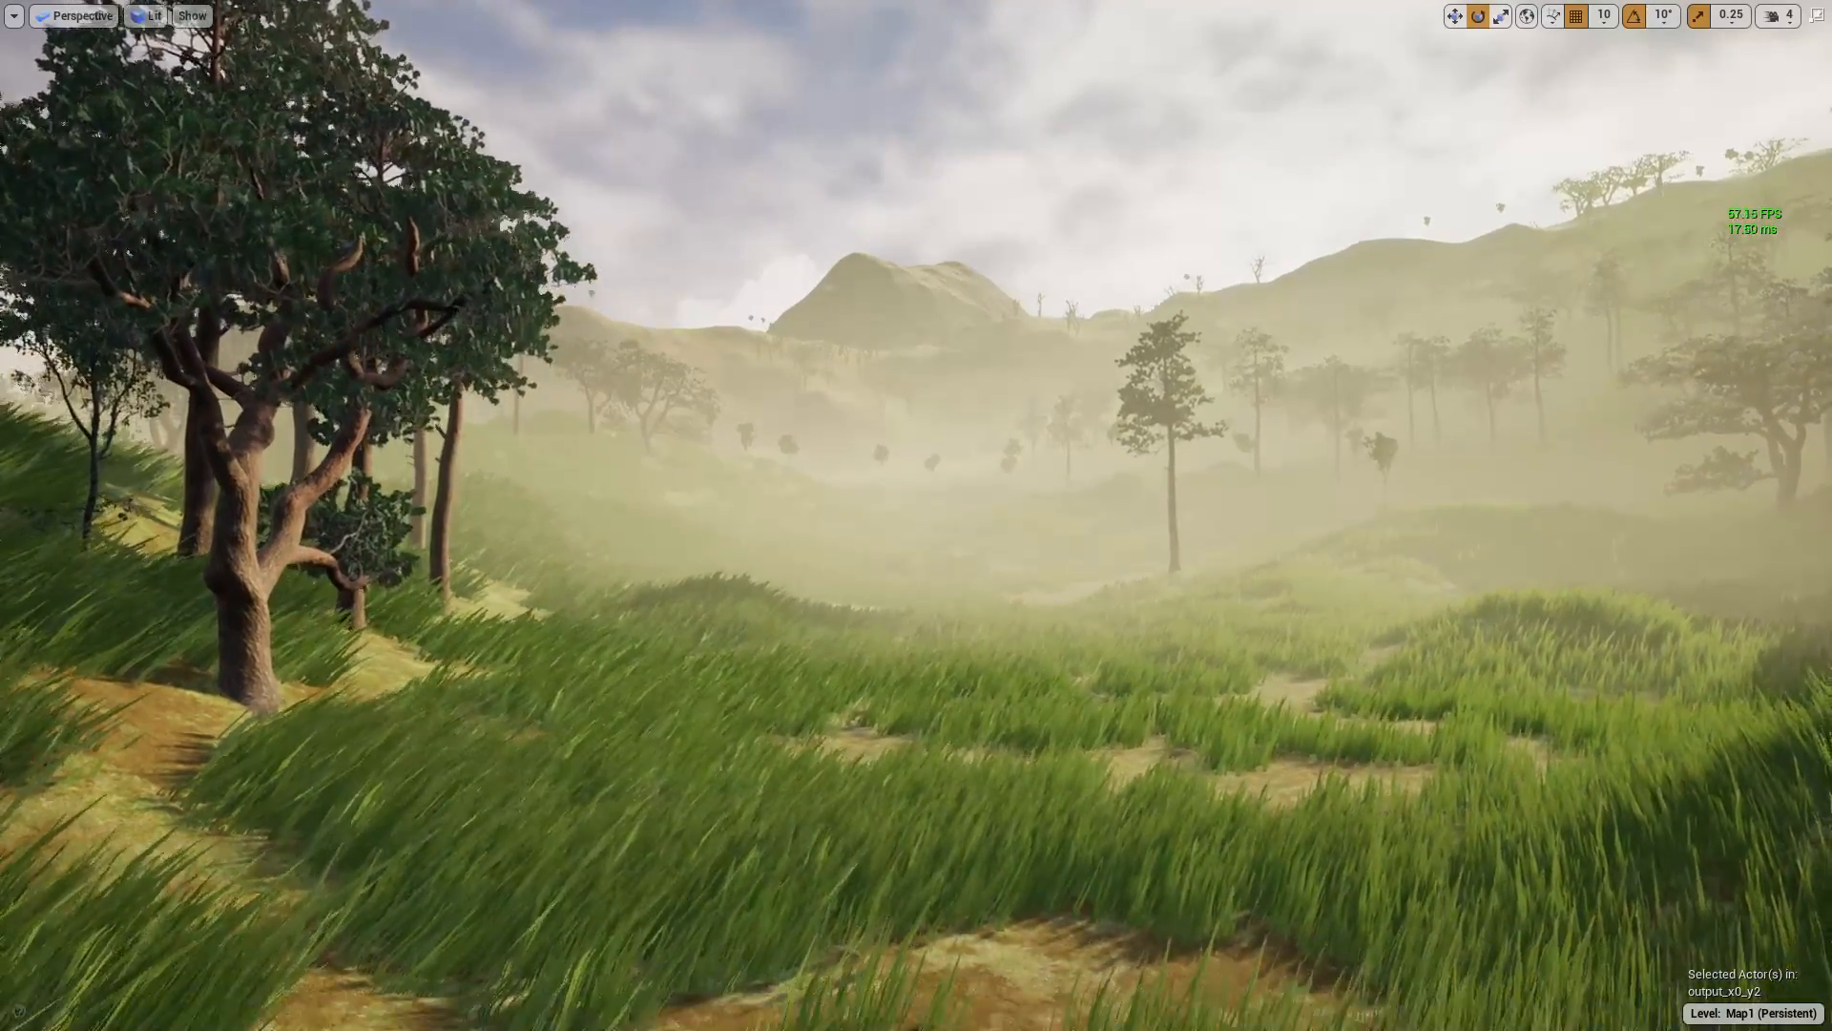
Back in the Unreal level, leave the full-screen viewport and select the ProceduralFoliageVolume actor
right_click_drag(630, 888, 562, 916)
key("w")
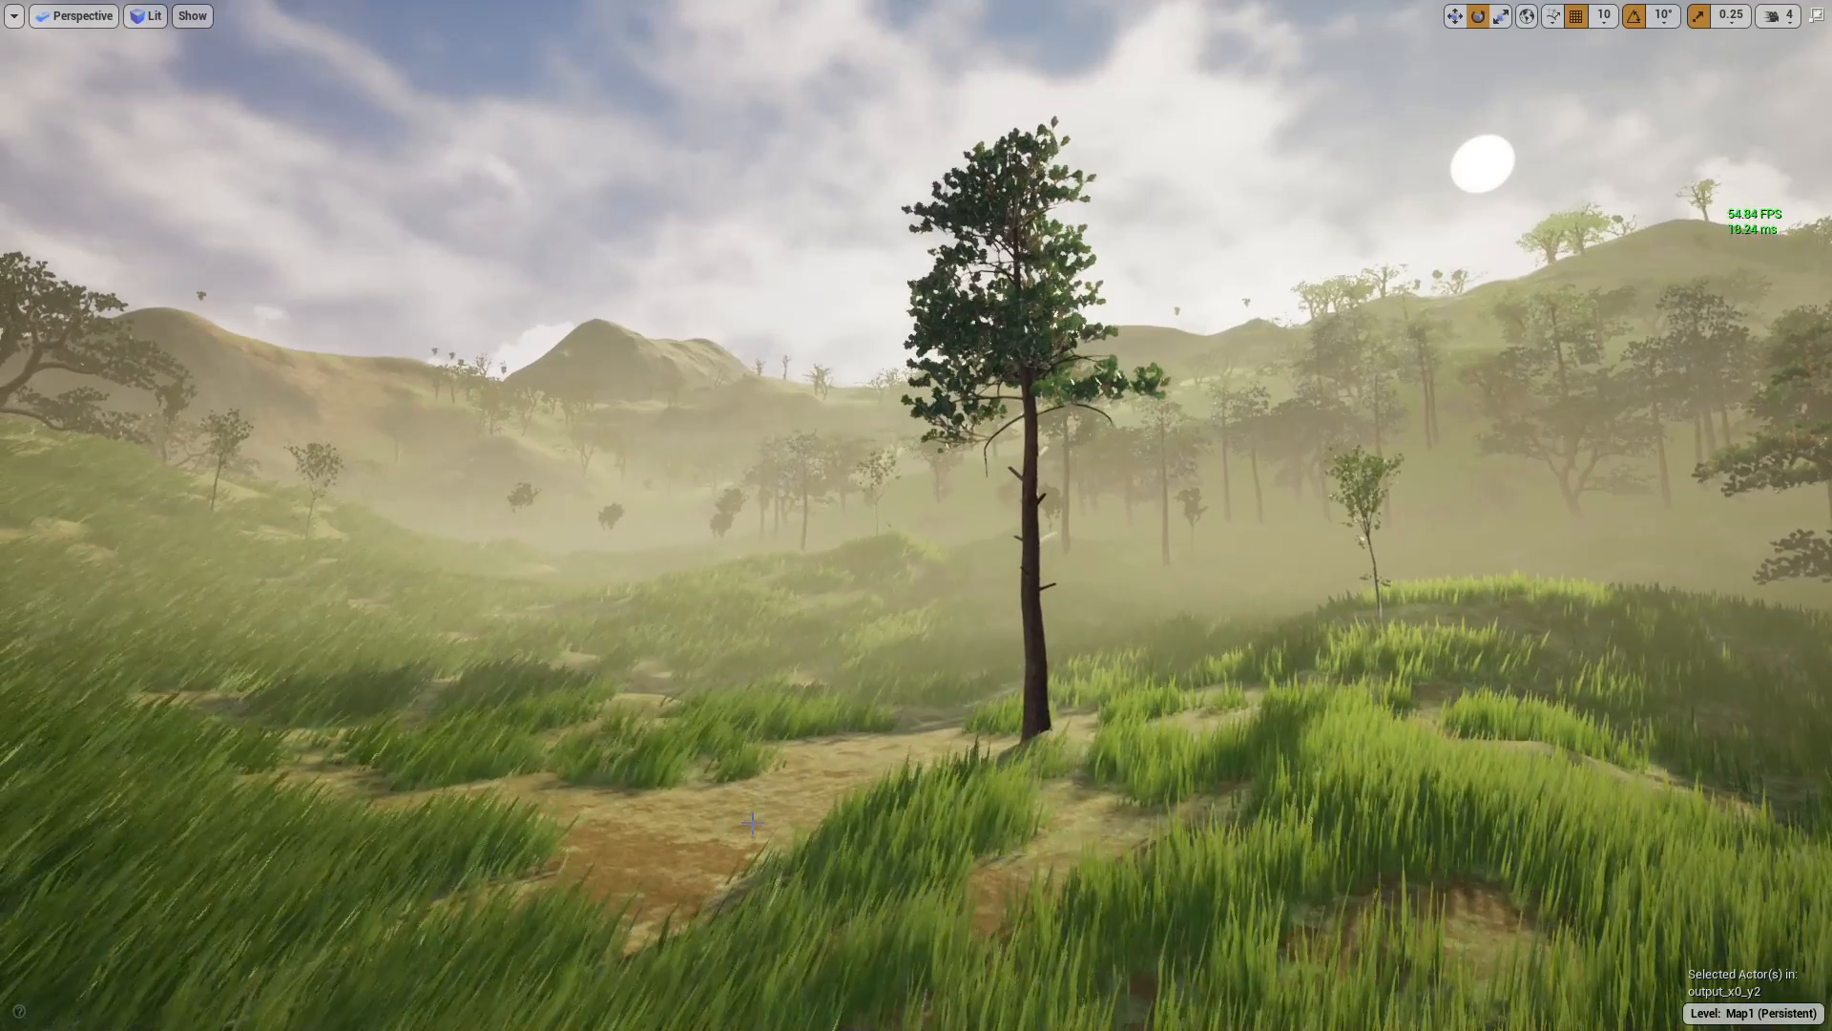
key("F11")
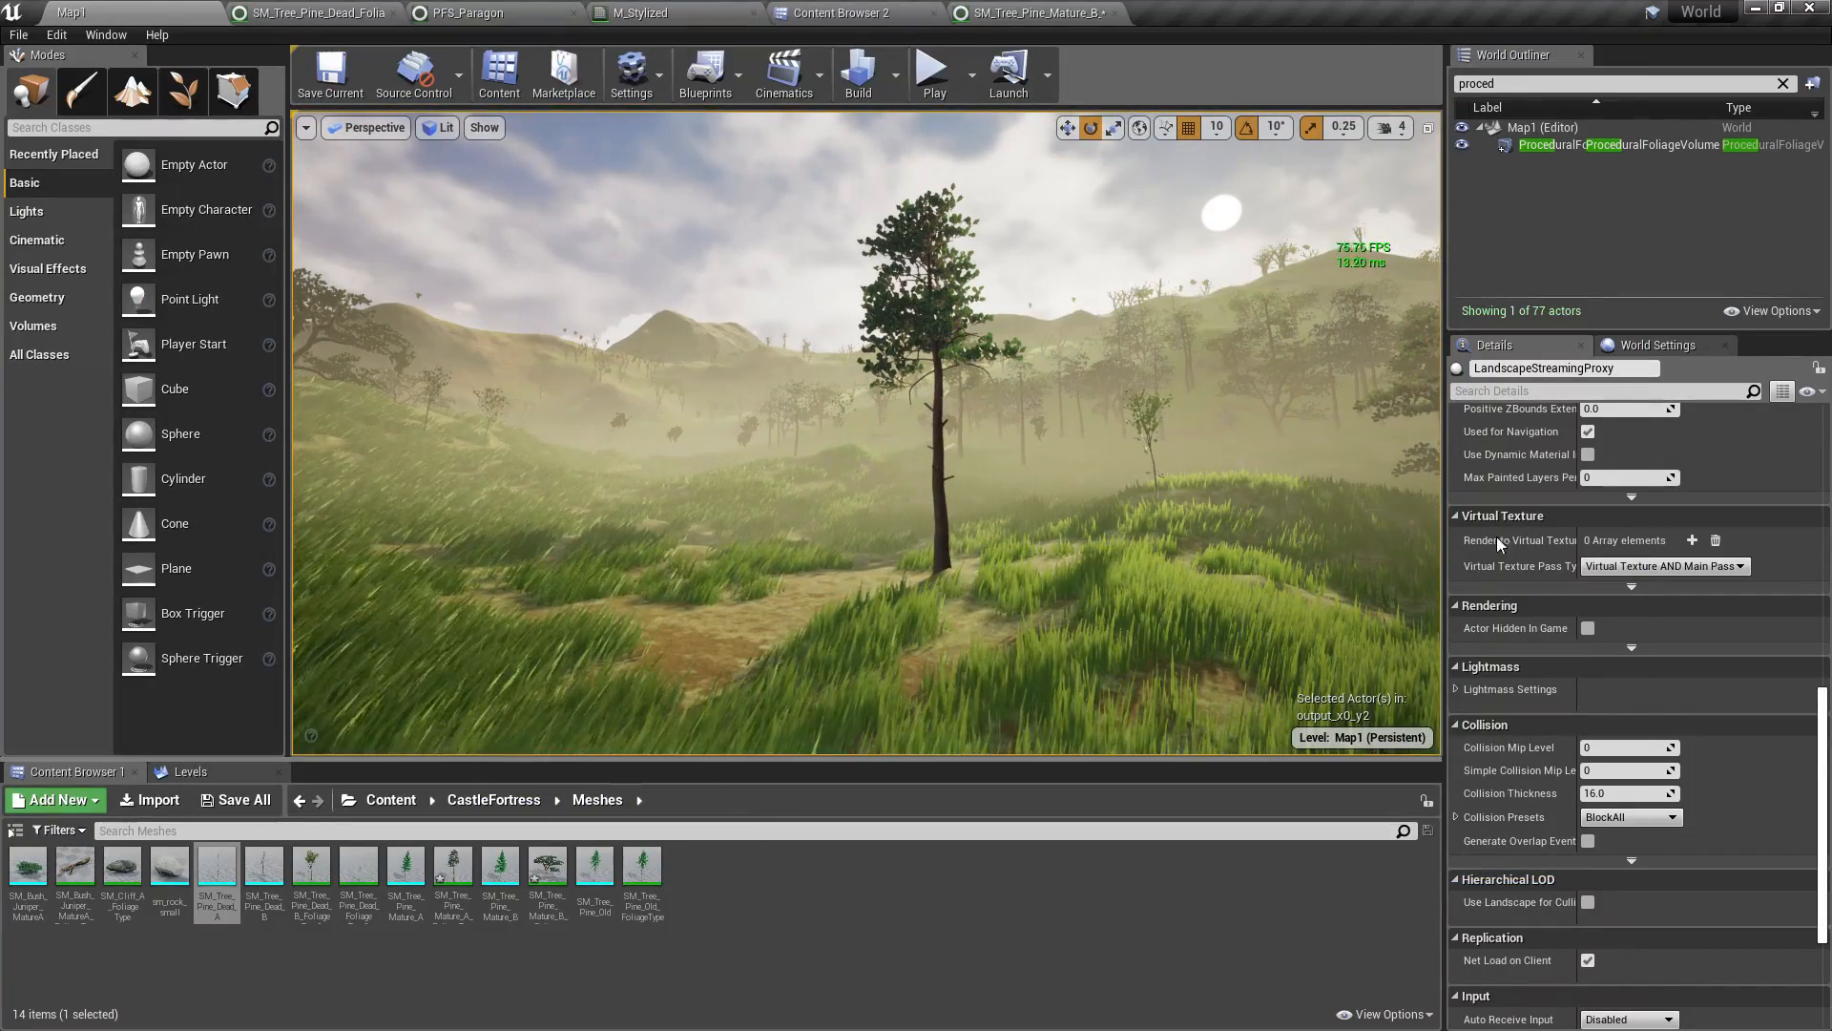
left_click(1565, 148)
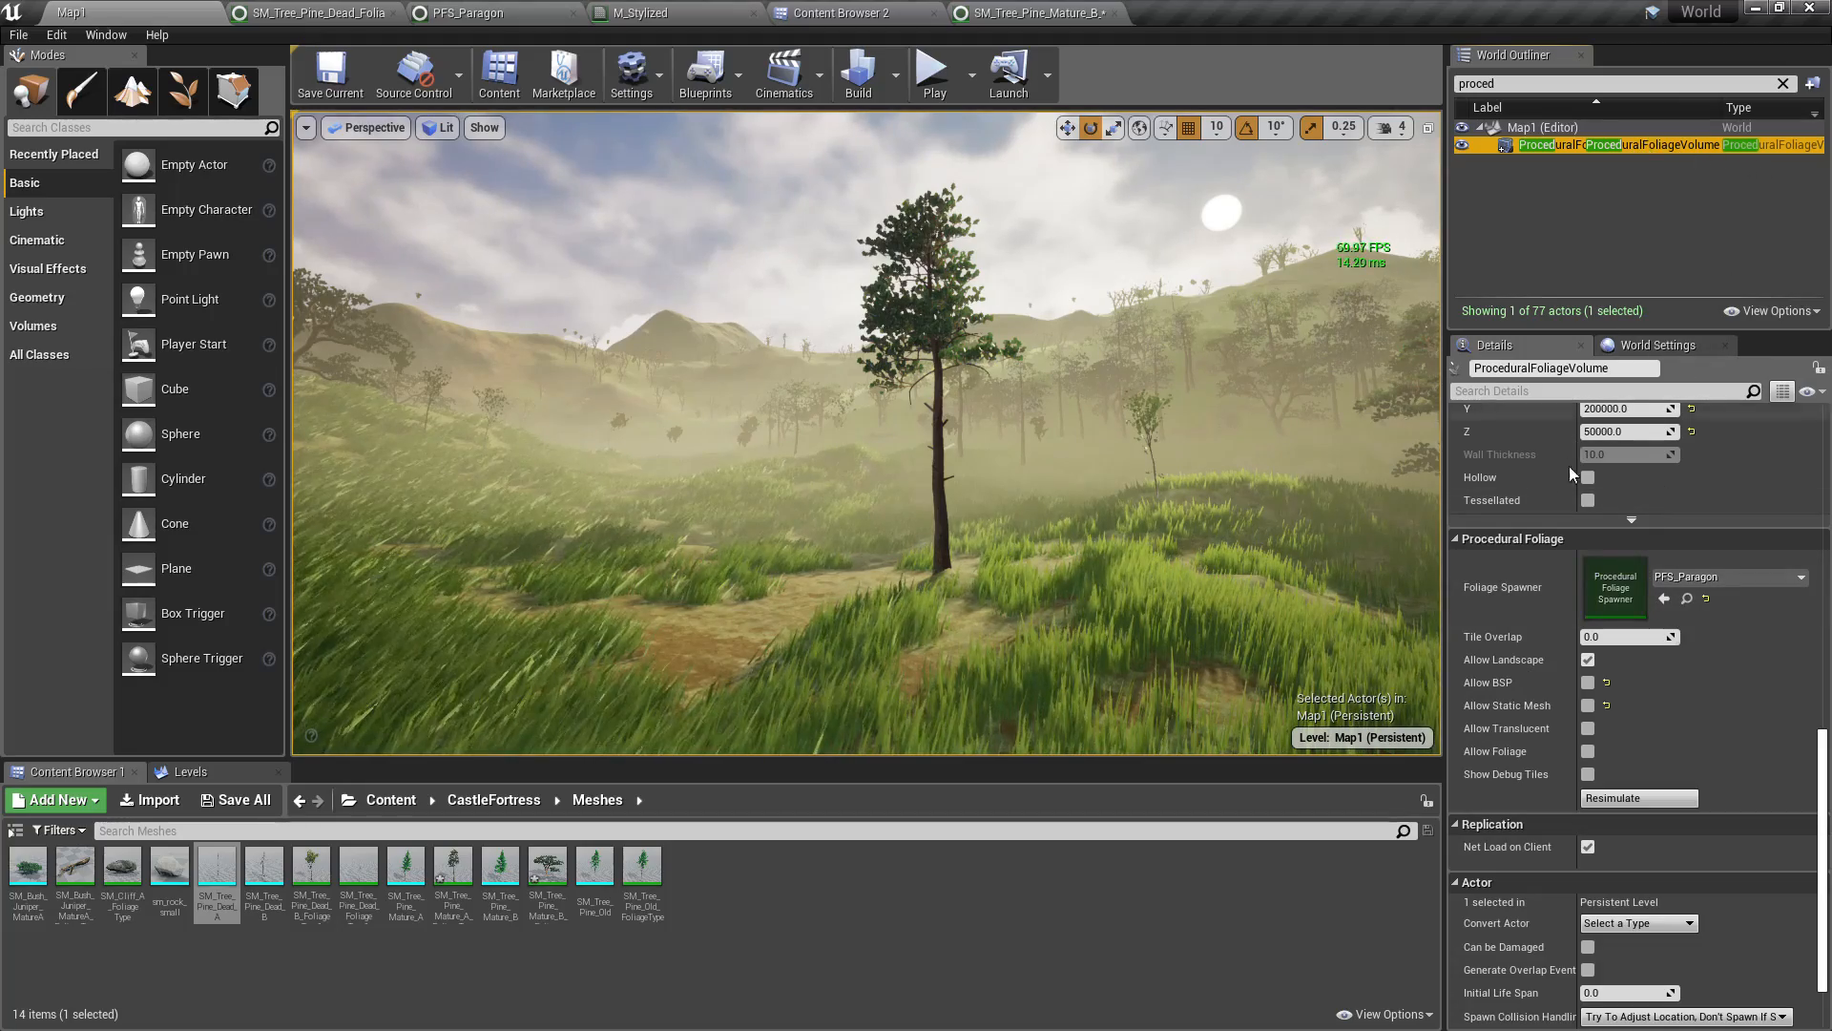
Examine the tall pine tree's needles, branches and trunk up close in the level
right_click_drag(867, 433, 780, 446)
key("a")
right_click_drag(929, 492, 1012, 493)
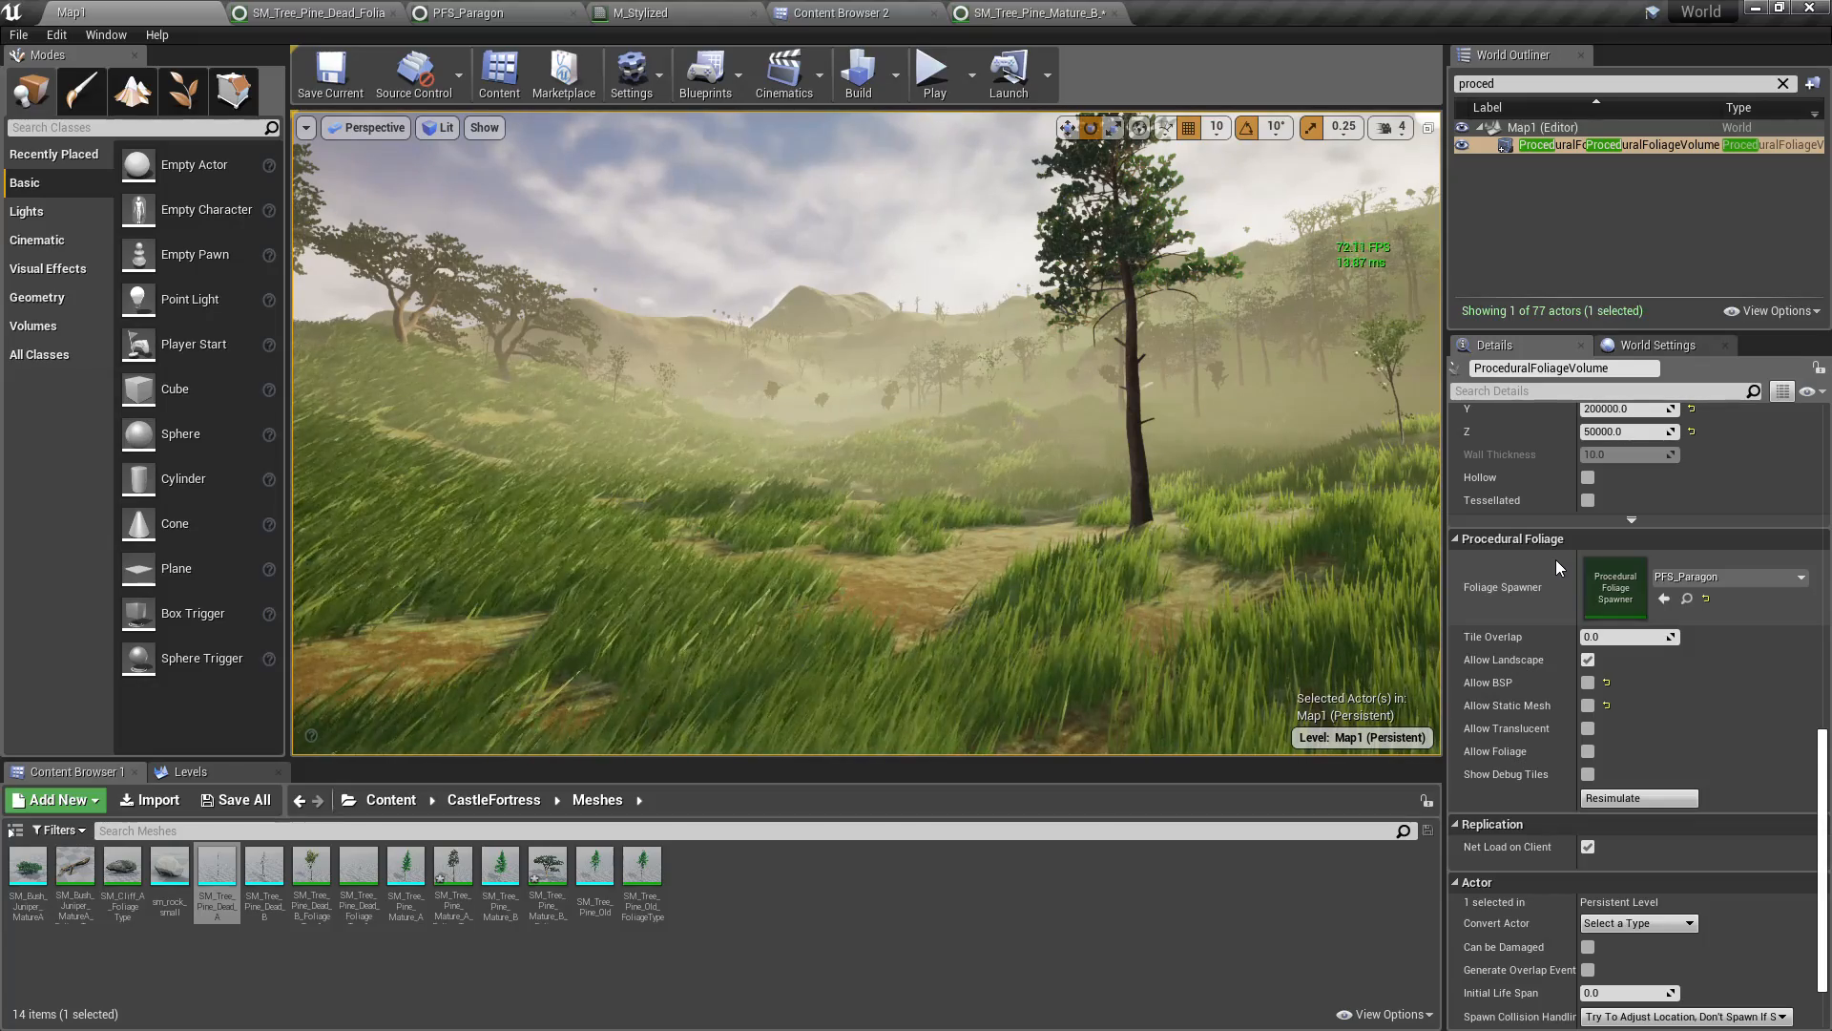
right_click_drag(1145, 382, 1260, 325)
right_click_drag(1128, 534, 1113, 530)
right_click(1128, 535)
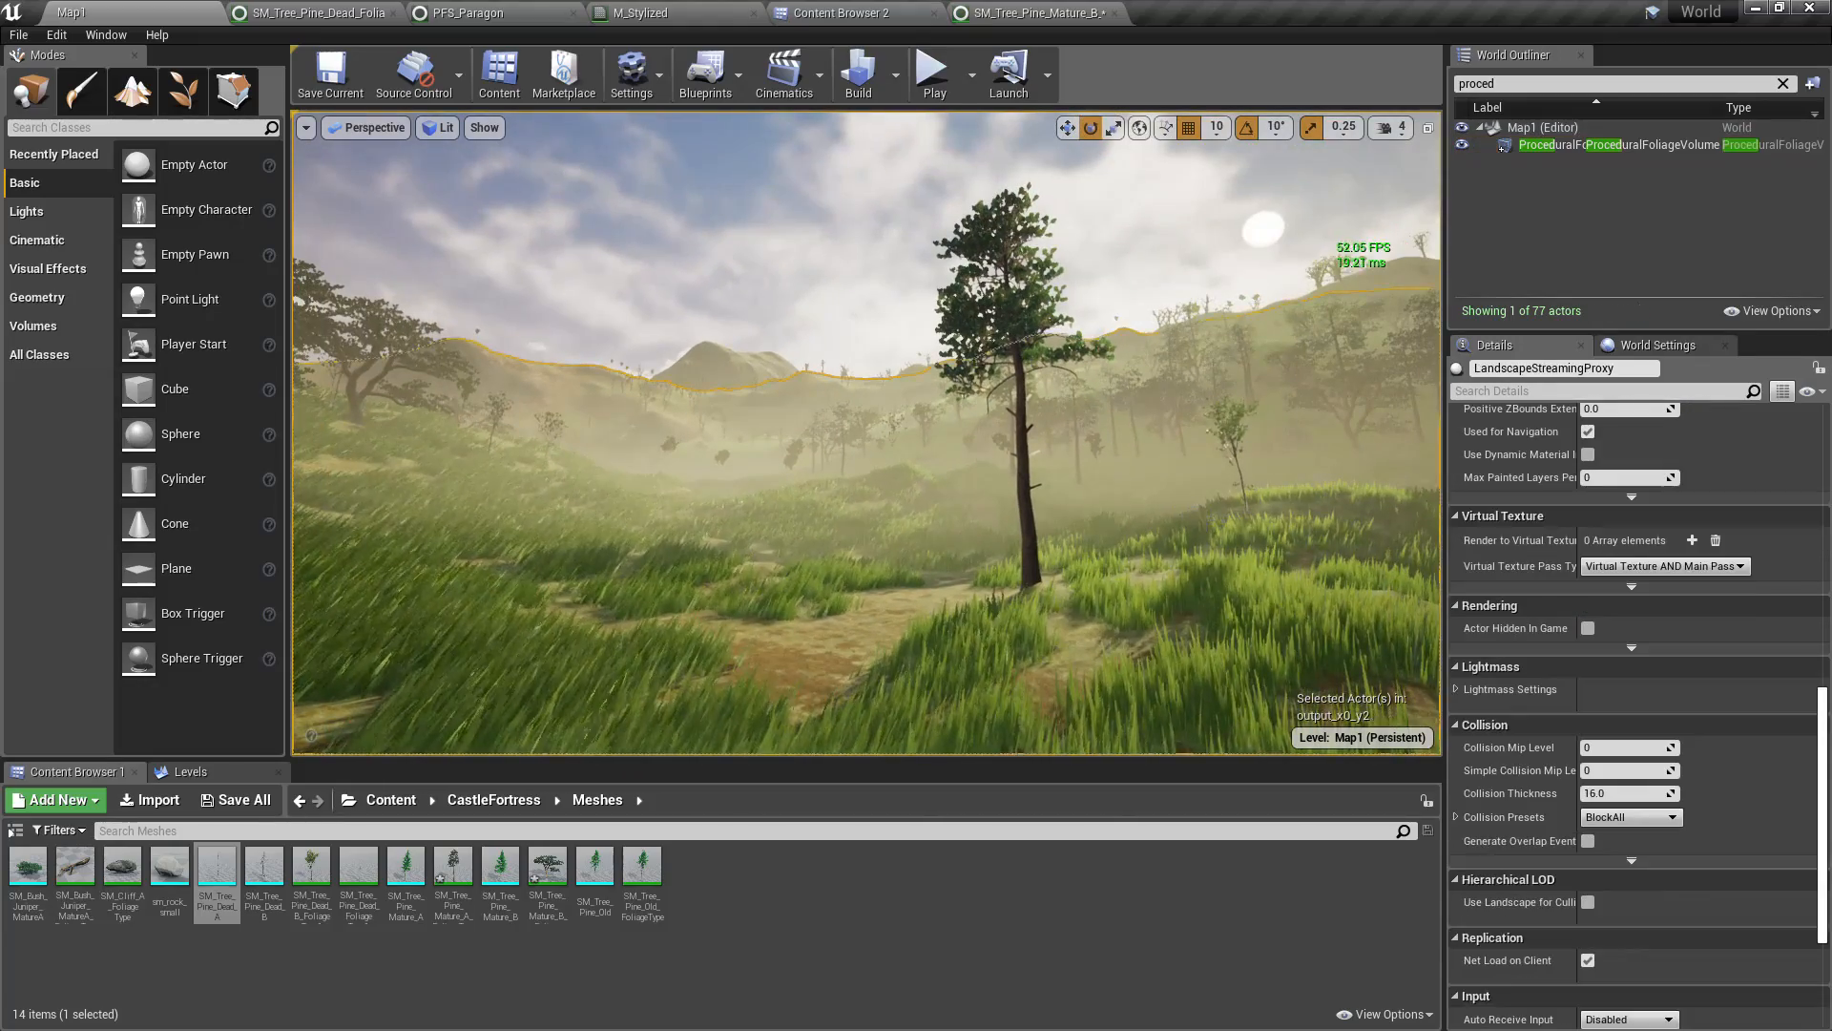
right_click_drag(942, 540, 1035, 561)
scroll(945, 540, "up", 5)
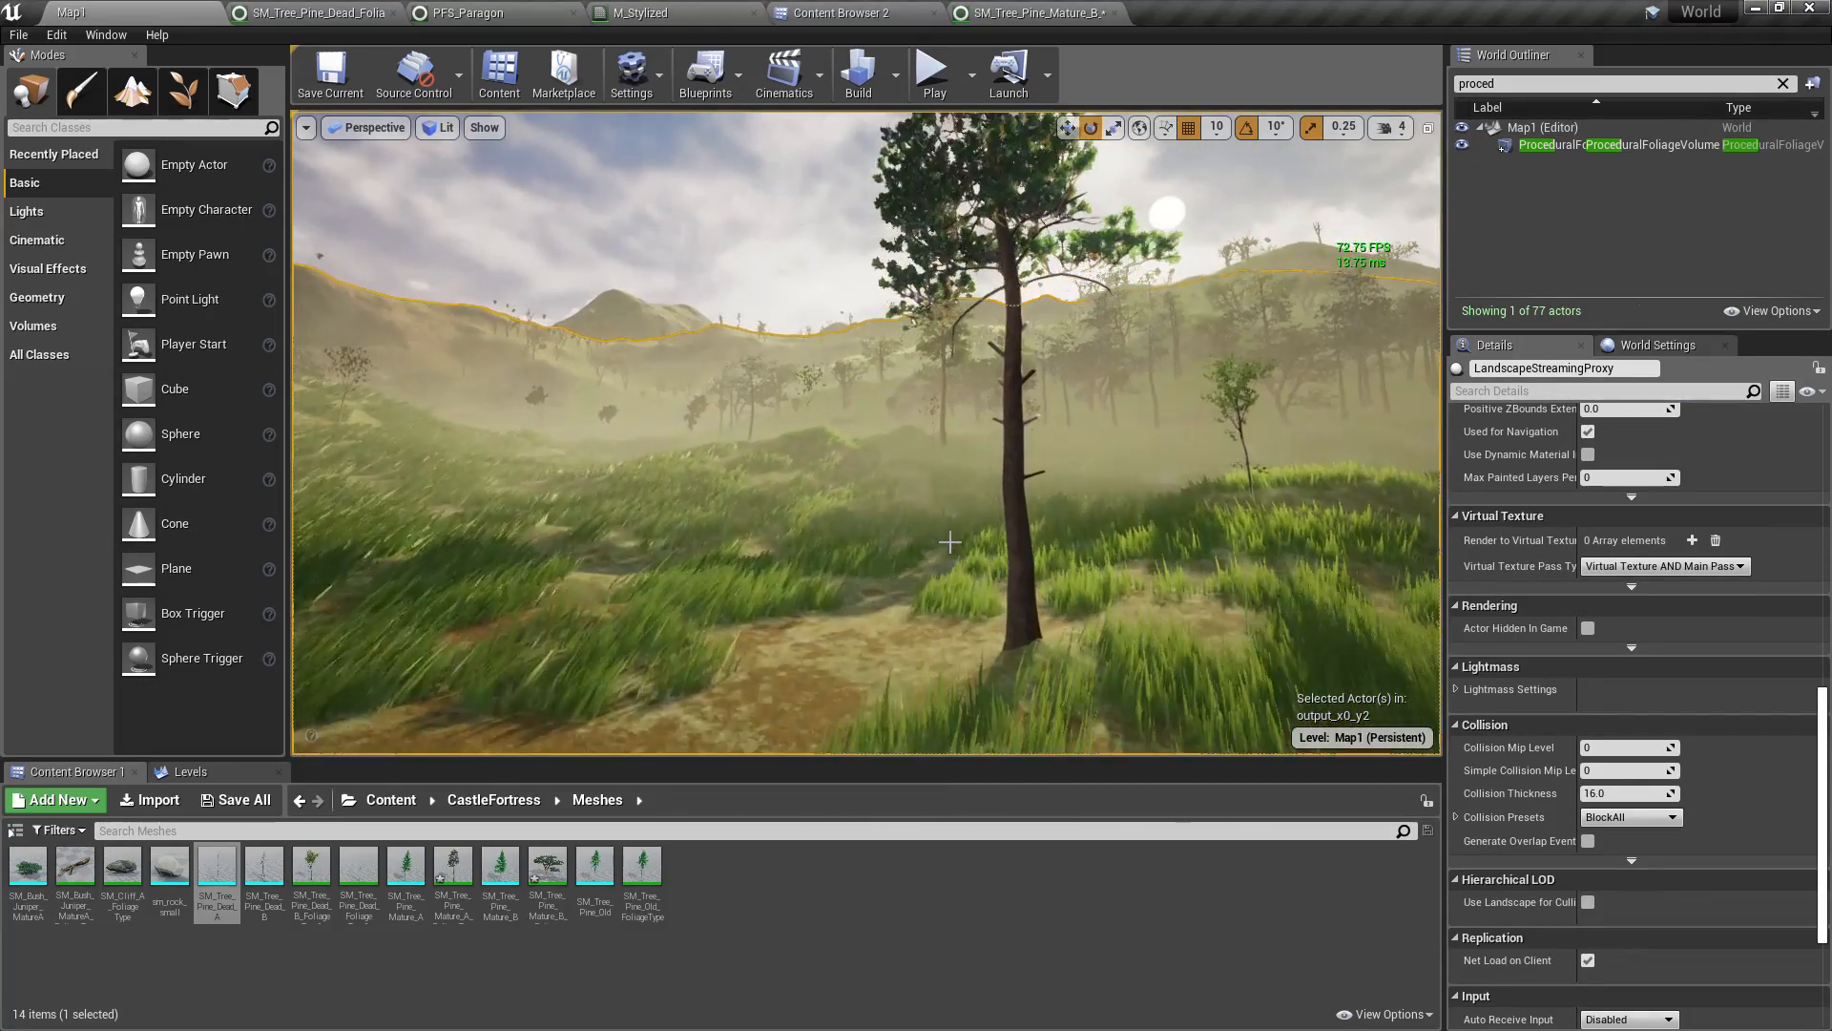
middle_click_drag(970, 520, 1061, 374)
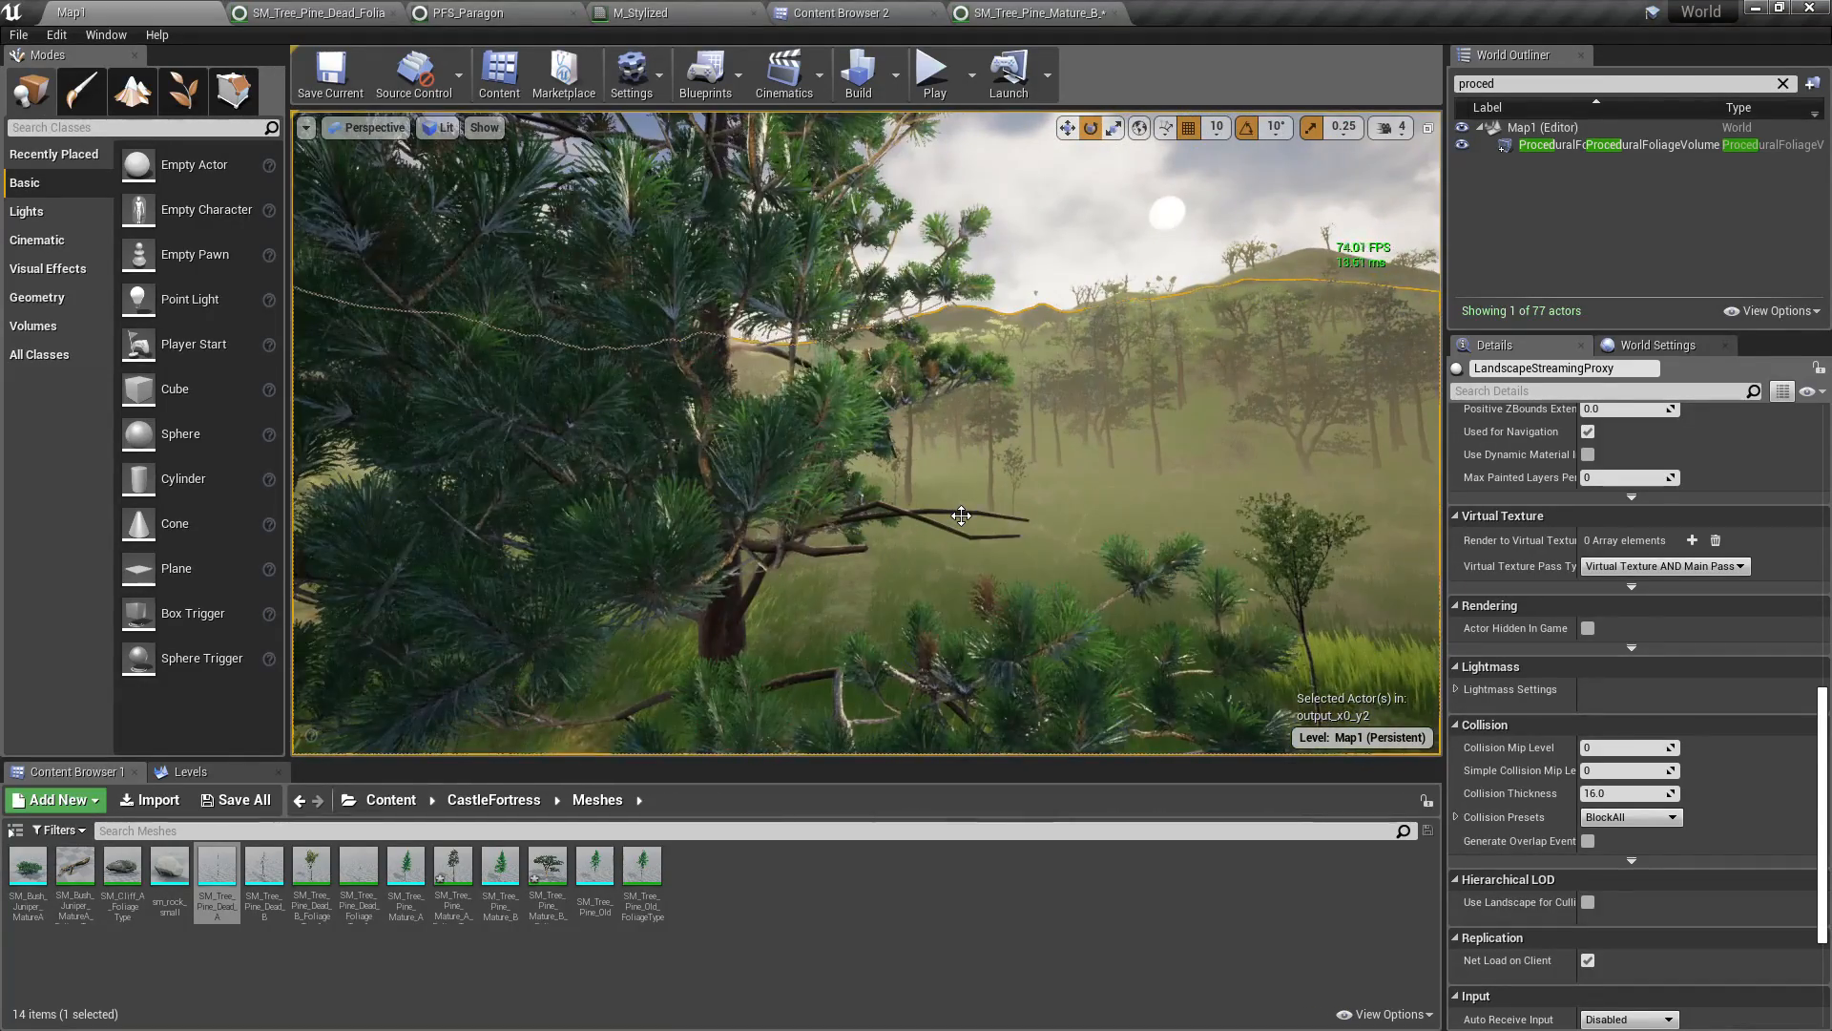
scroll(961, 515, "down", 3)
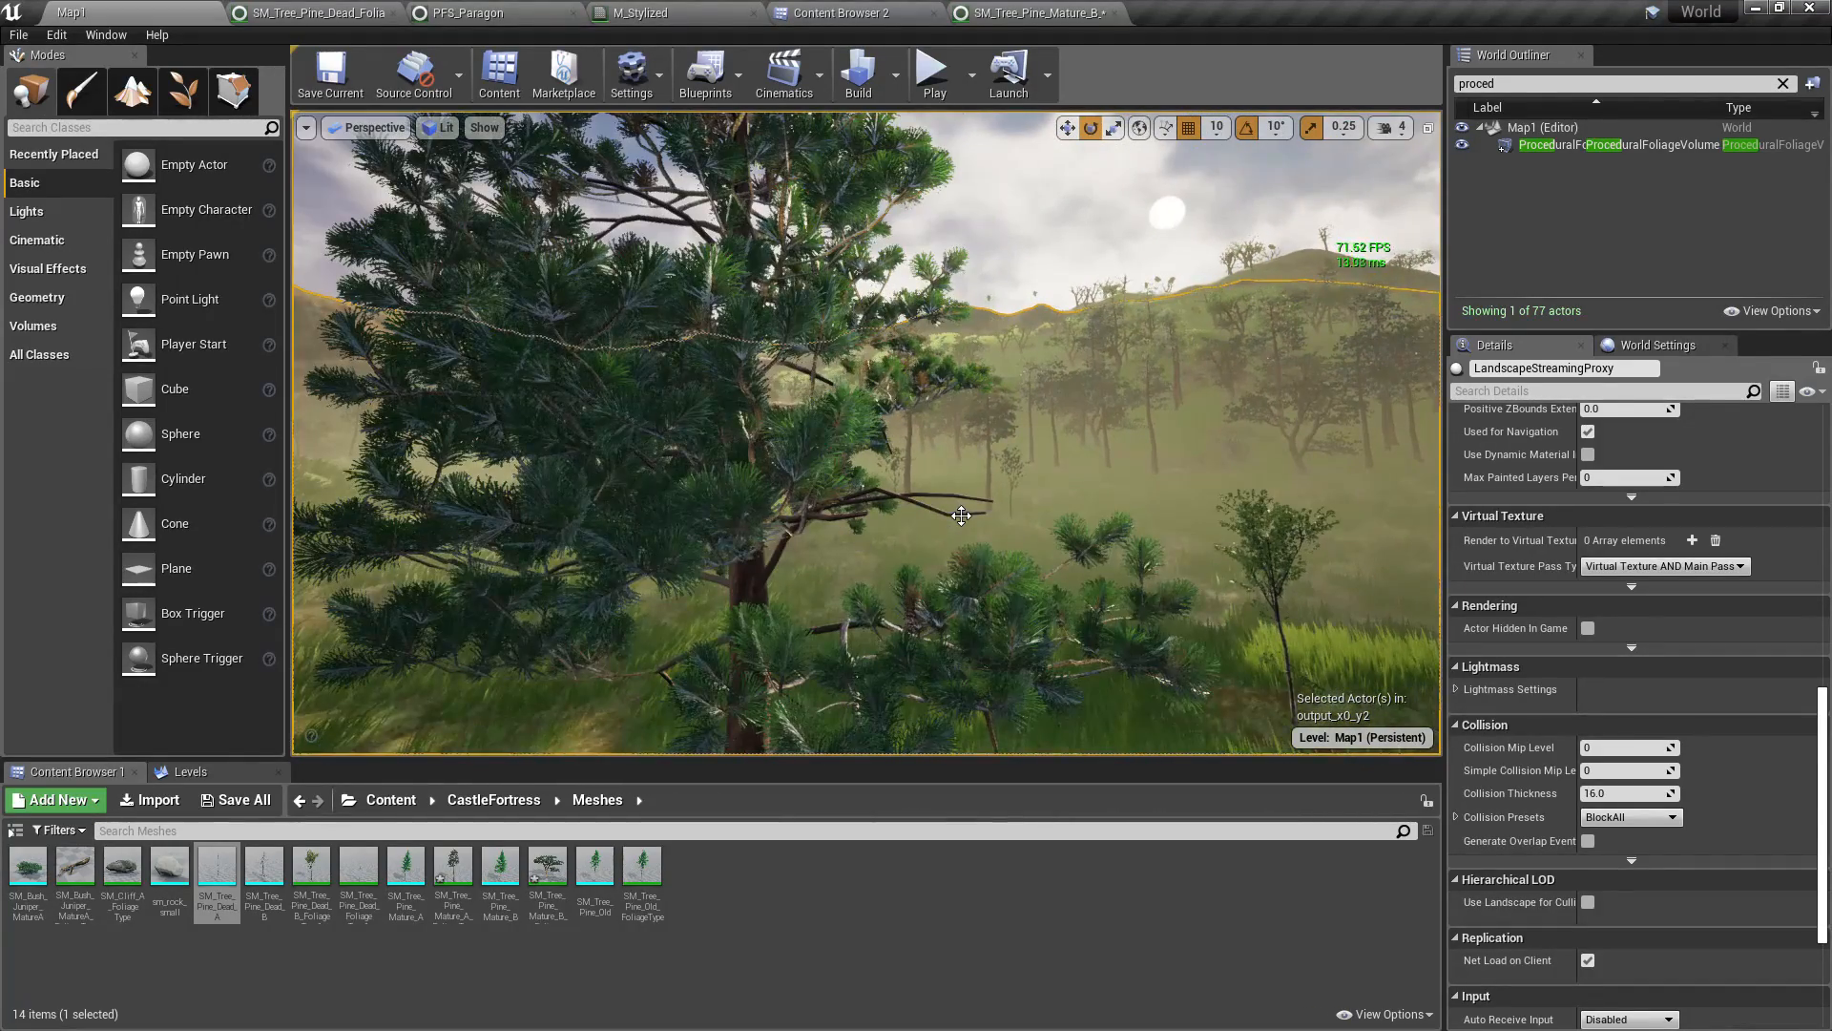
right_click_drag(983, 487, 1012, 448)
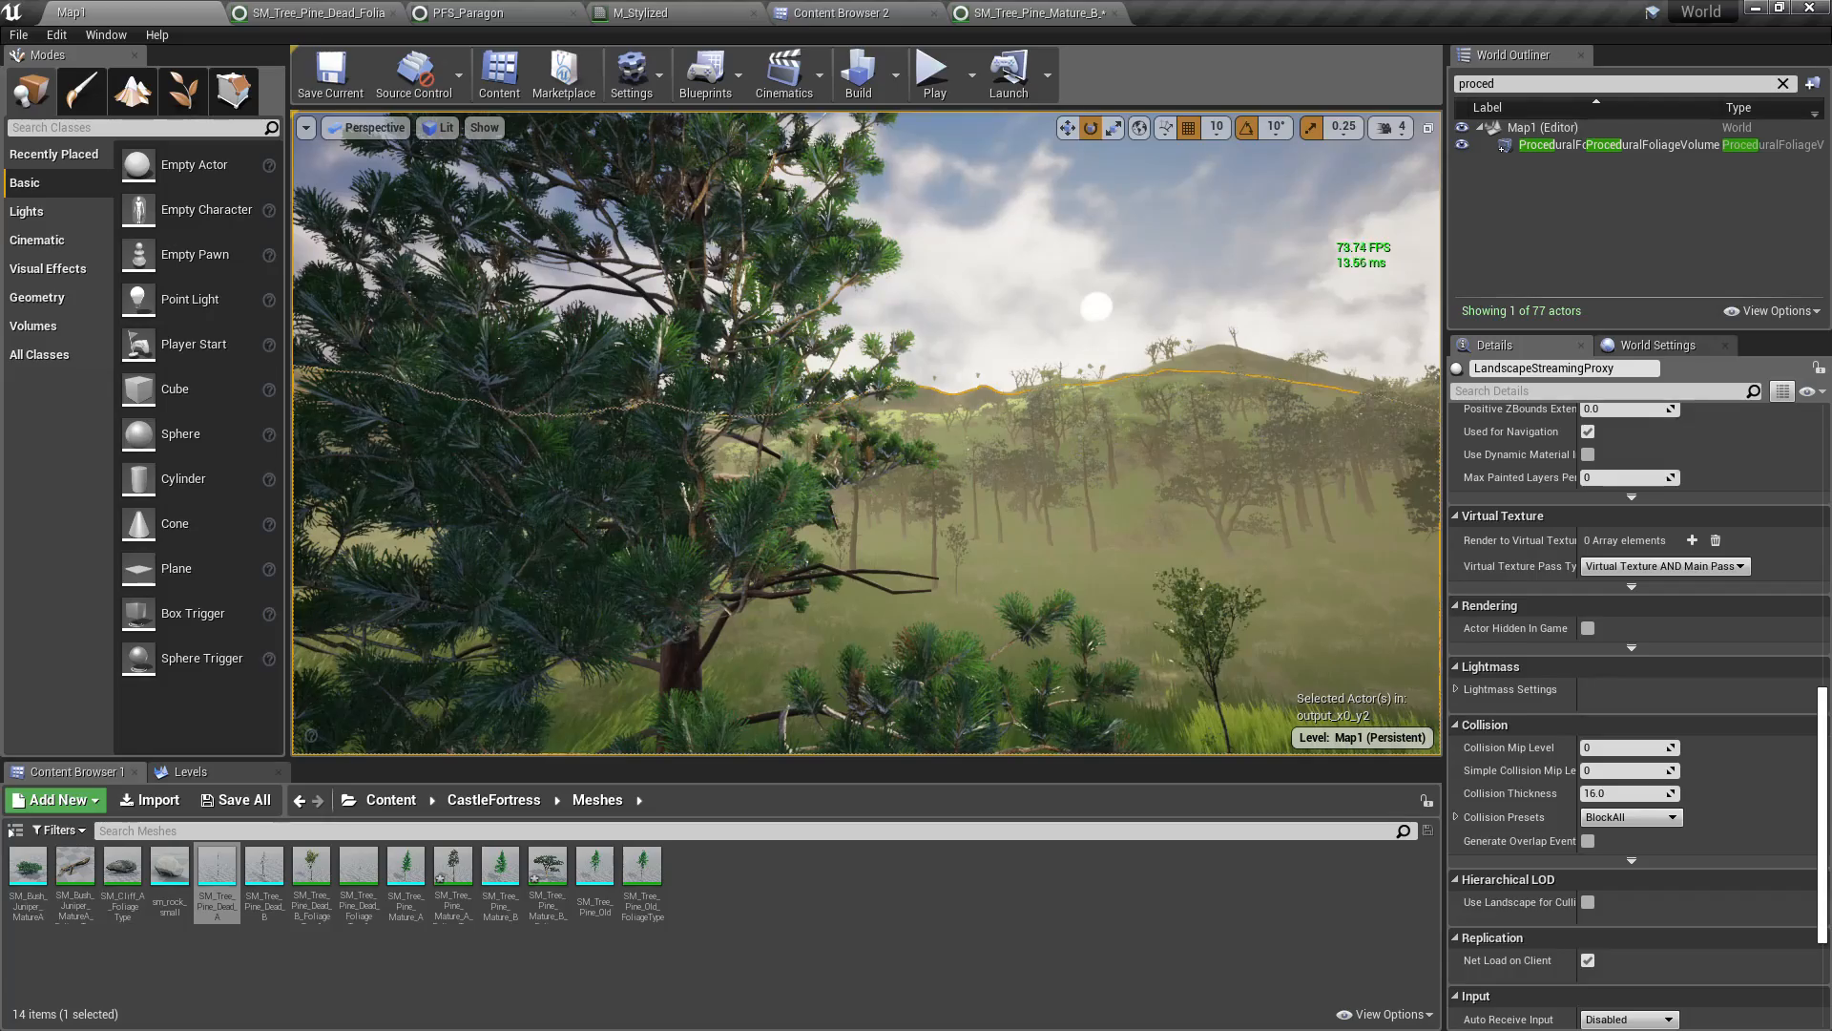
left_click(1094, 329)
right_click_drag(1095, 329, 1098, 368)
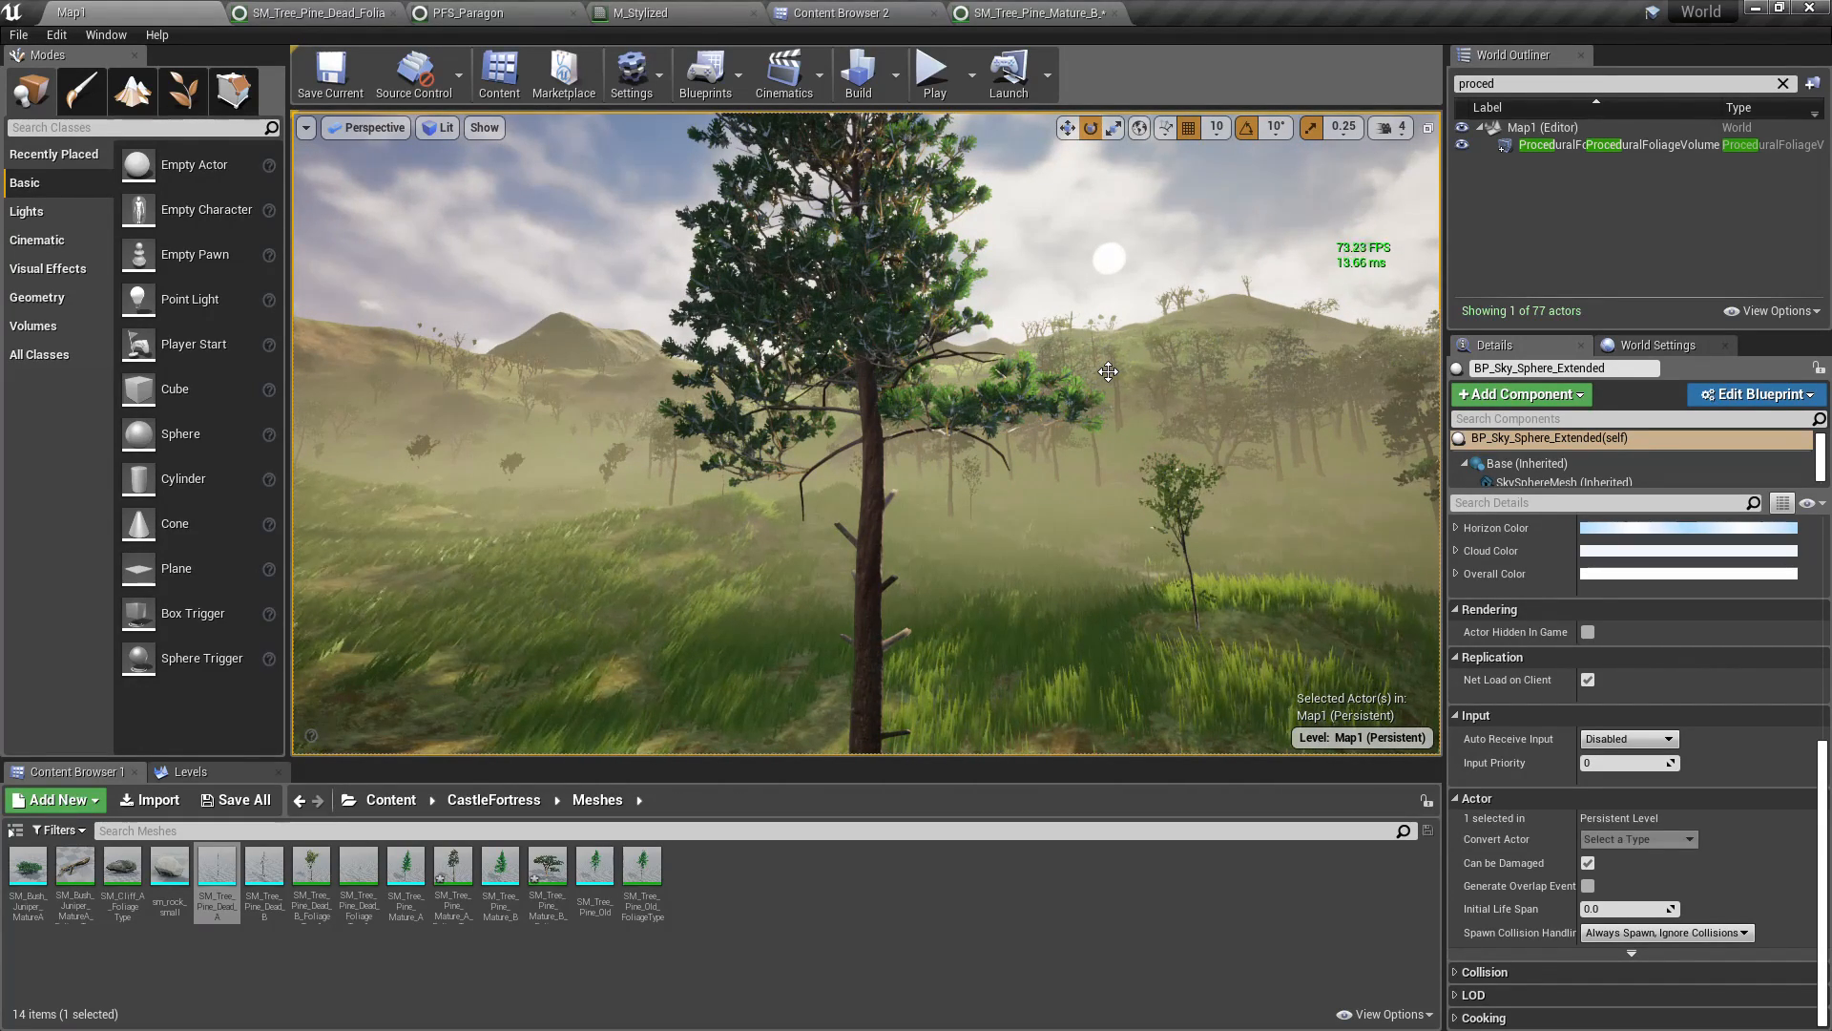
right_click_drag(1107, 373, 940, 410)
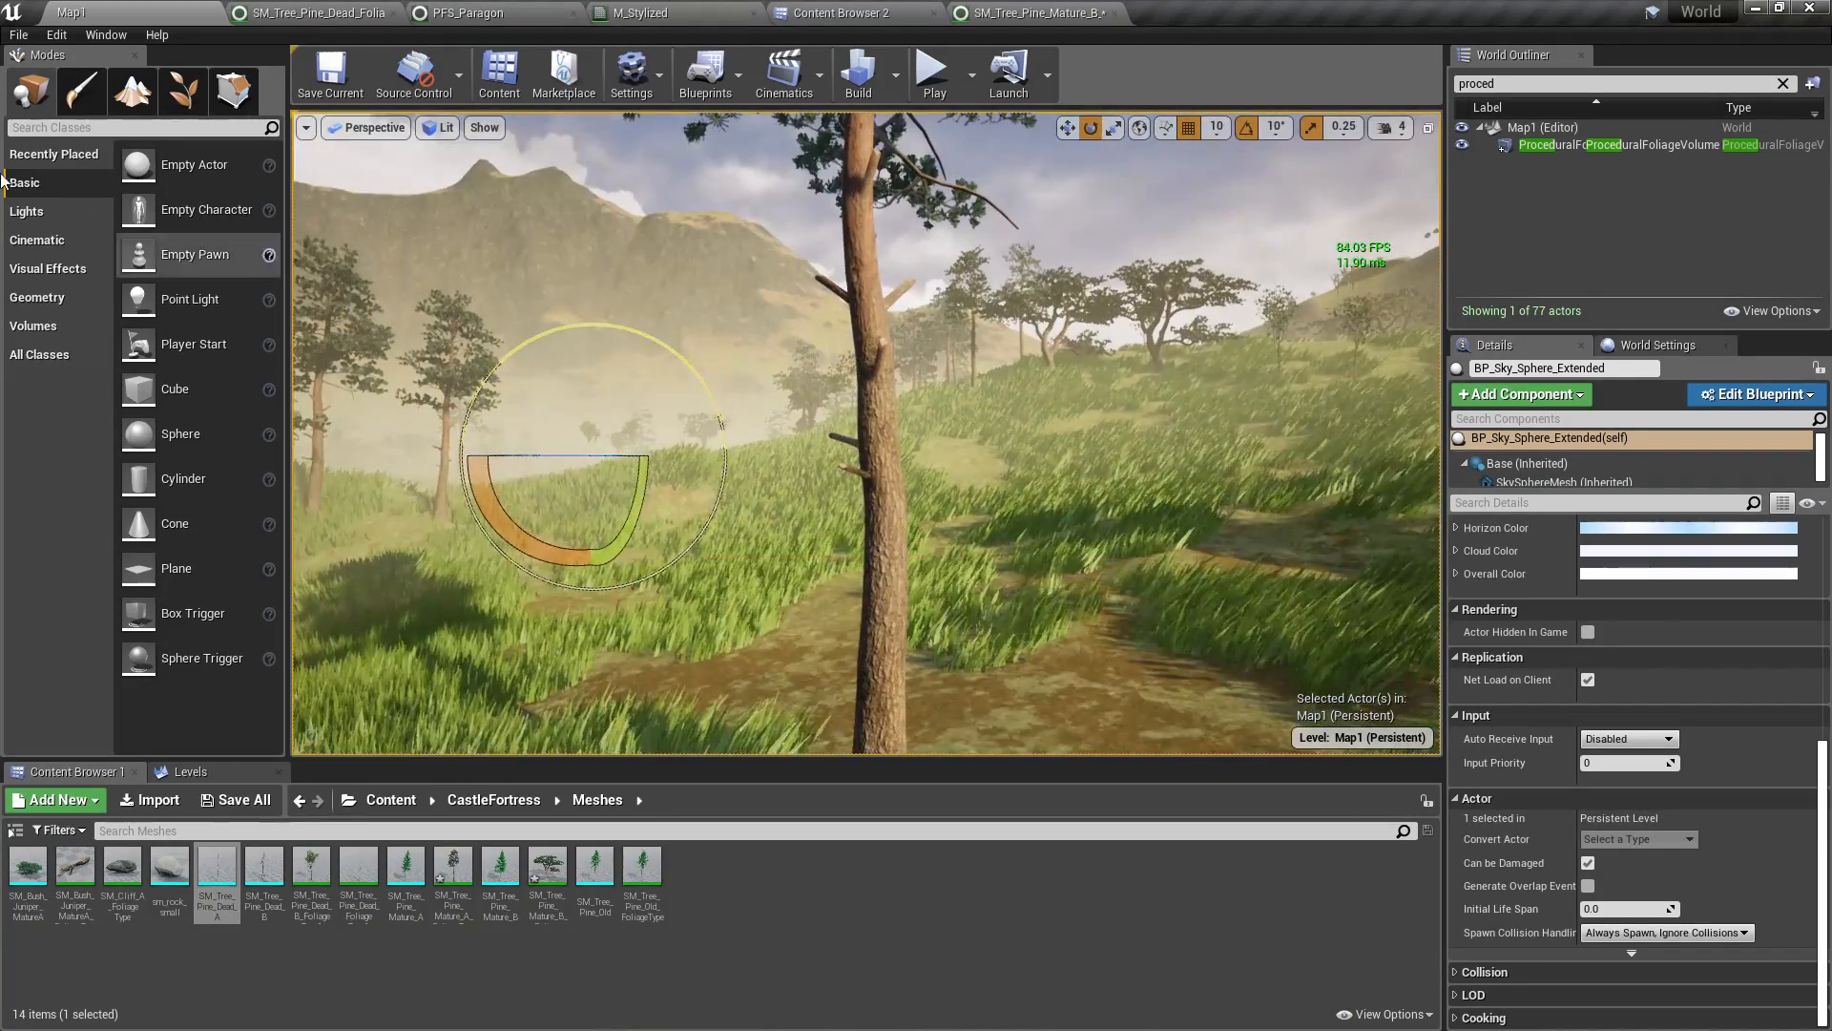
Switch to Foliage mode and open the ScotsPineTall_01 mesh used by the tall pine foliage type
left_click(233, 90)
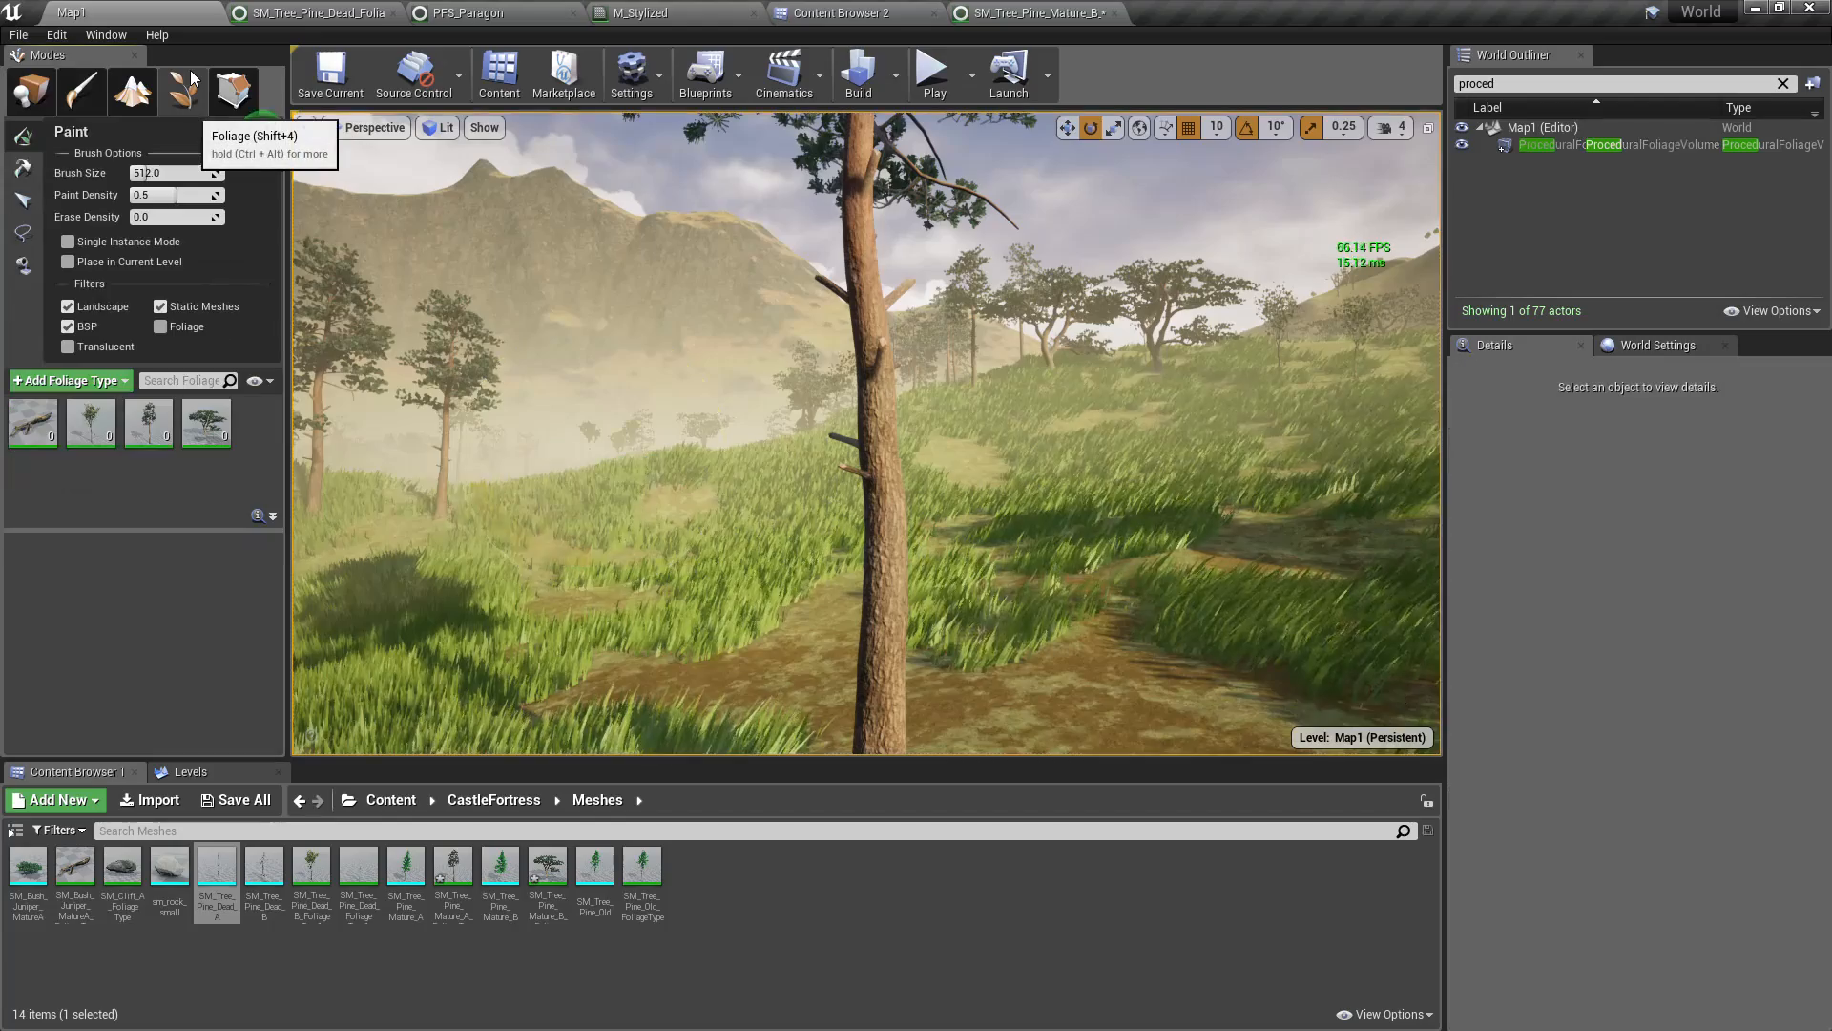
left_click(153, 437)
double_click(138, 586)
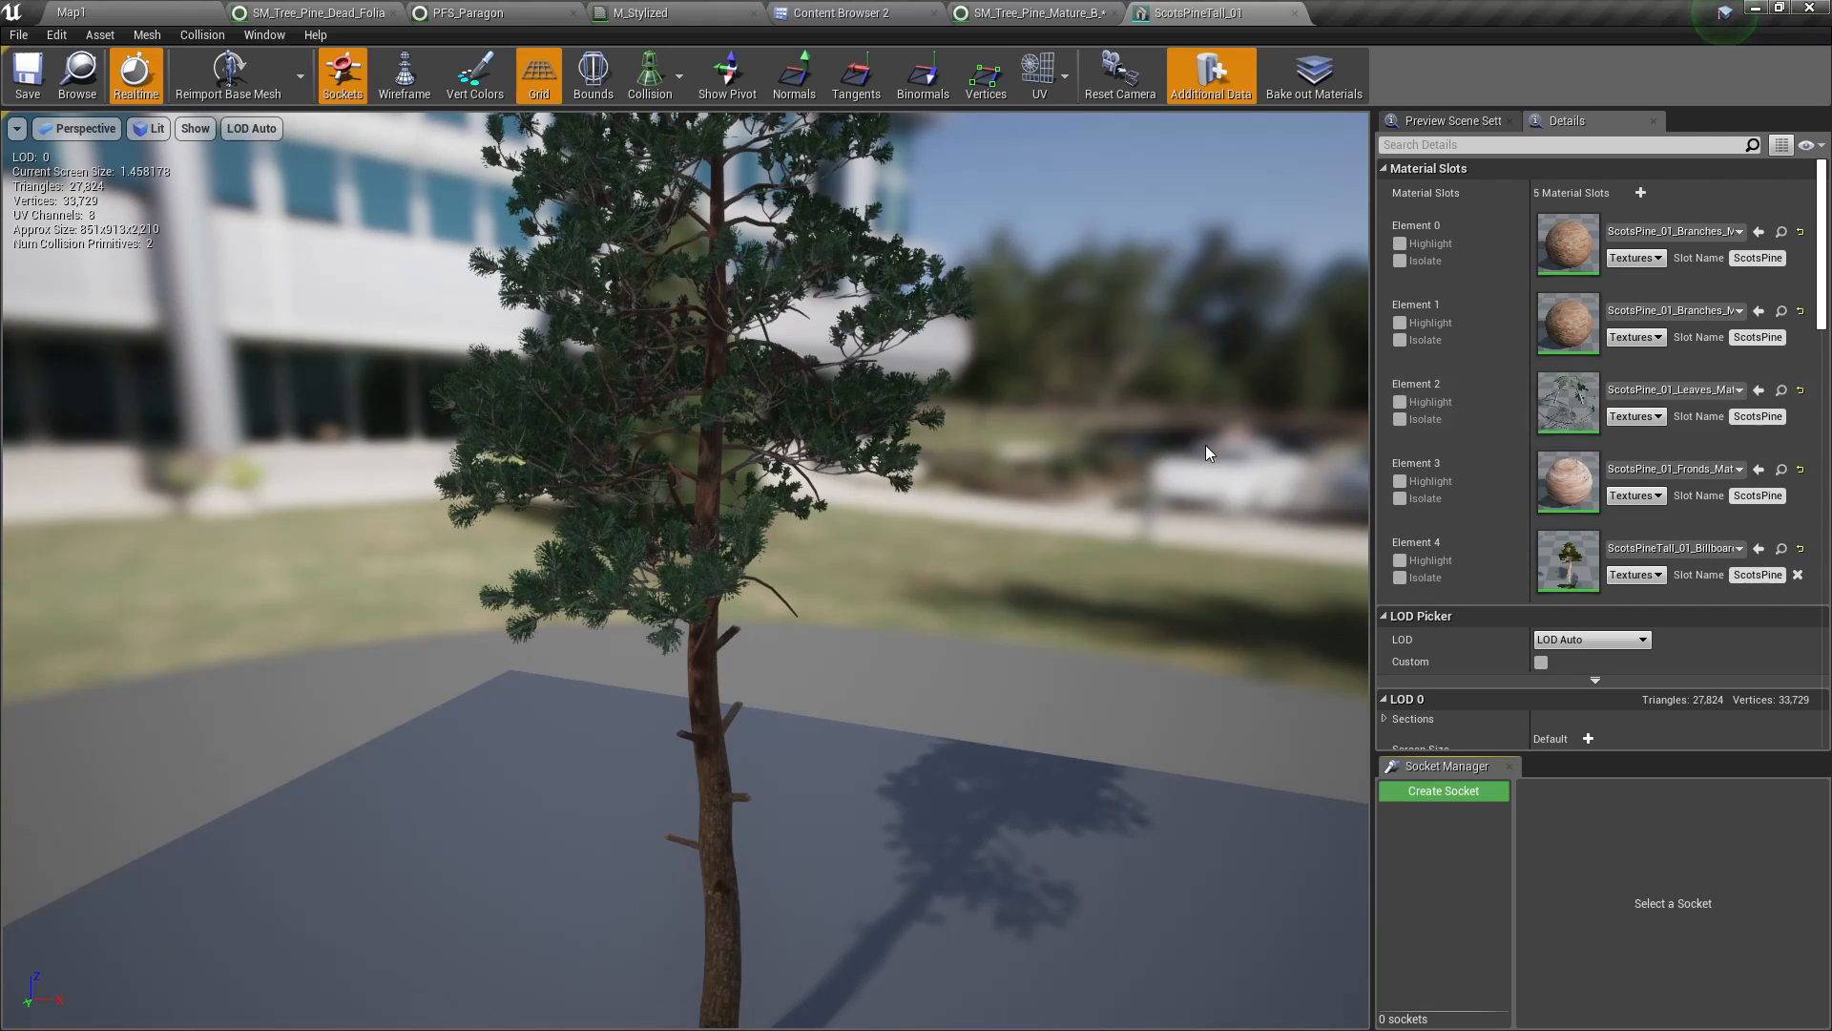
Isolate the two branch materials, Element 0 and Element 1, one at a time to examine which parts of the pine they cover
right_click_drag(688, 573, 630, 544)
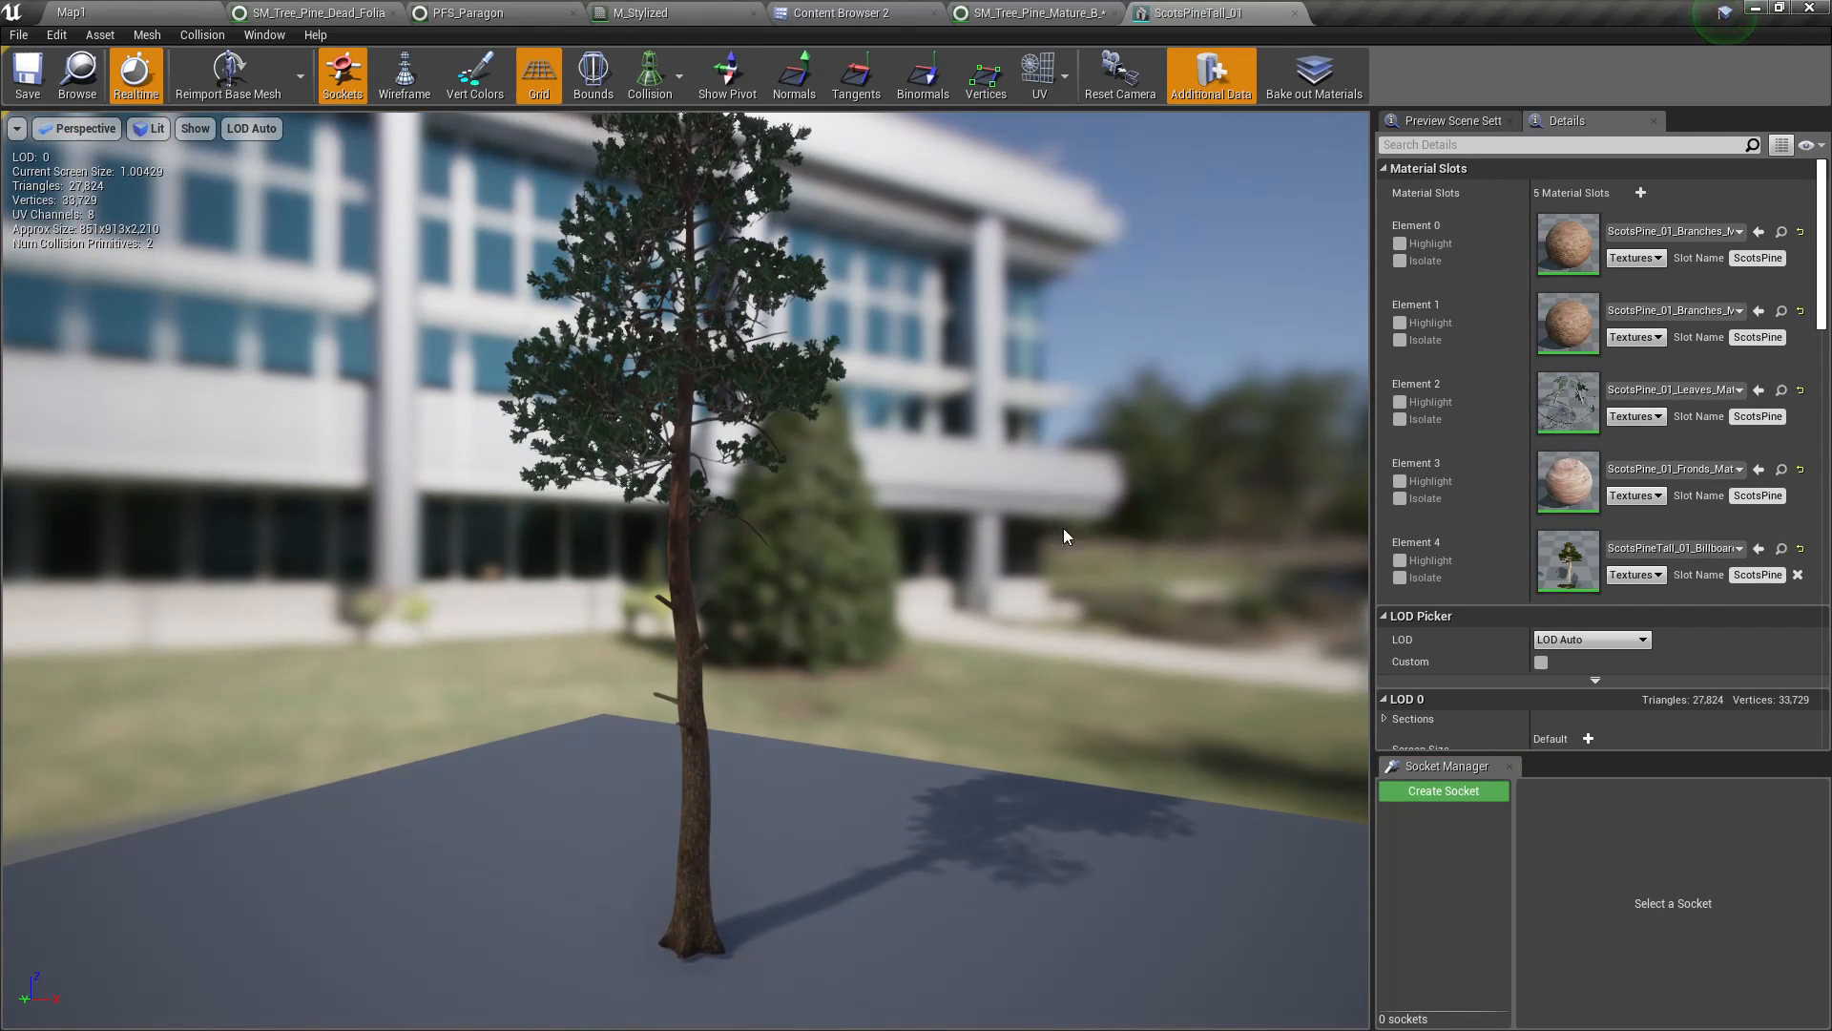
left_click(1400, 260)
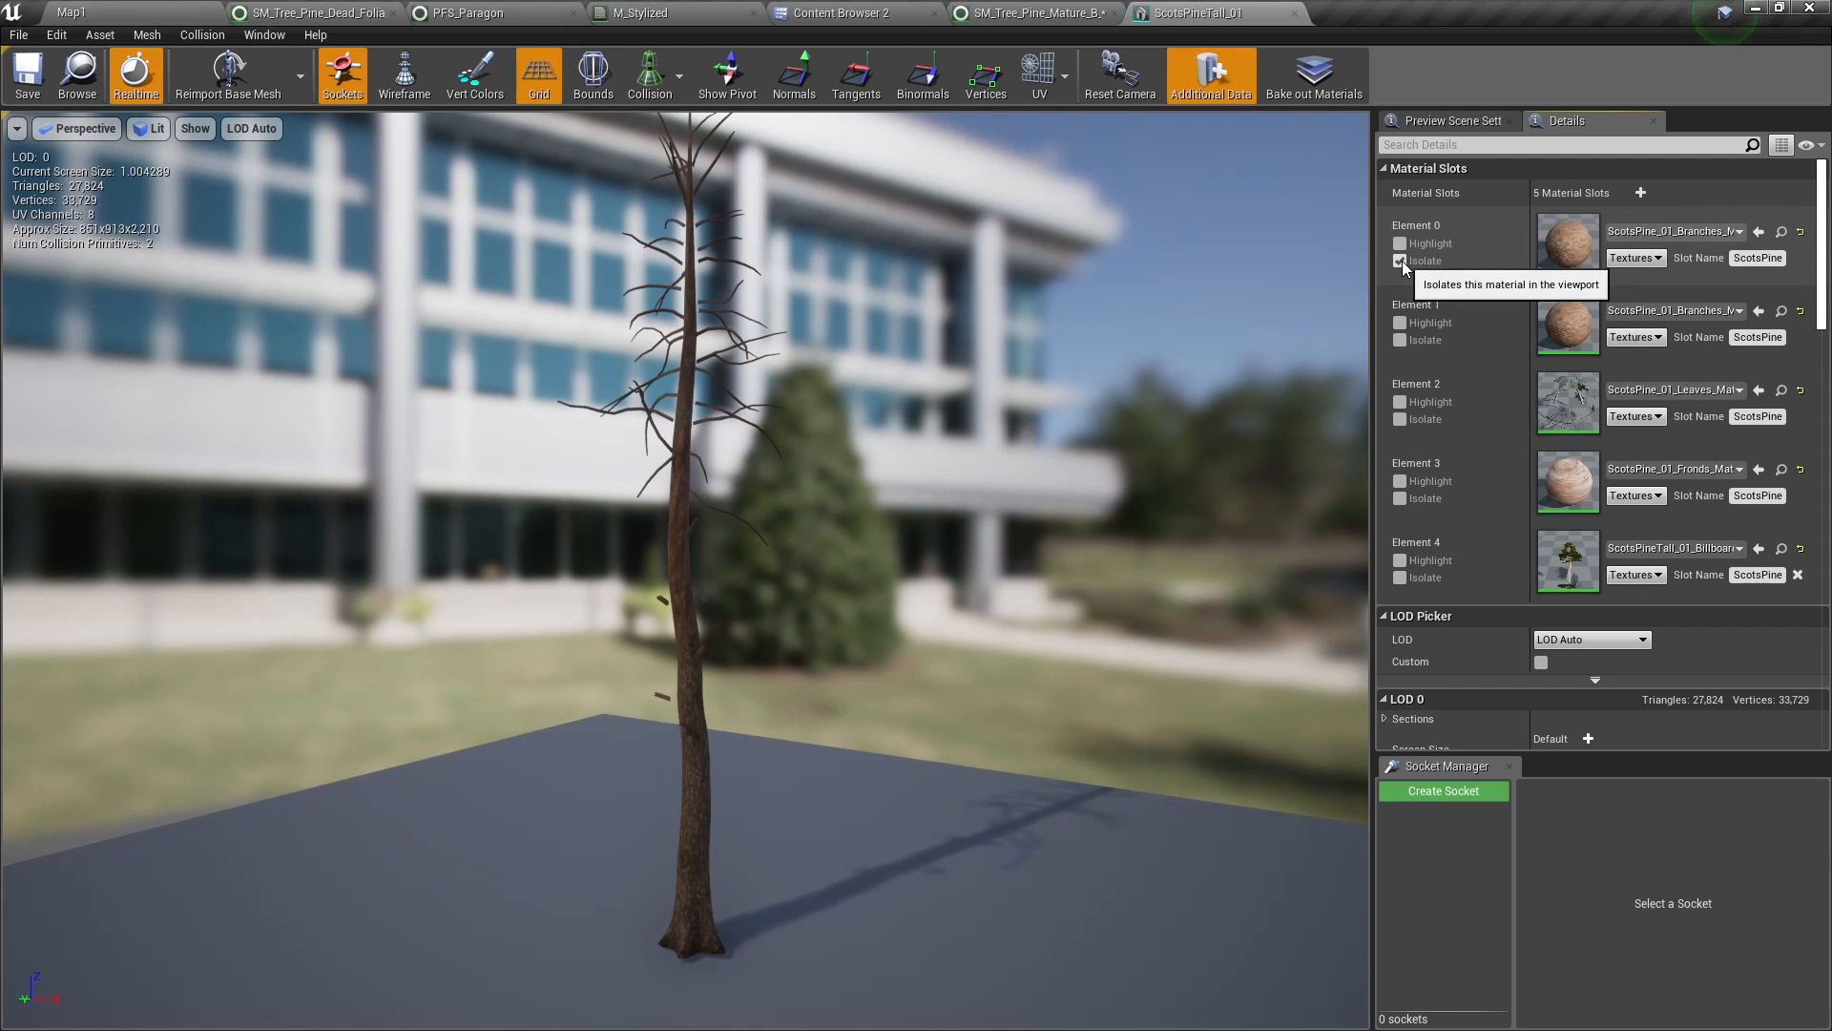
left_click(1401, 261)
left_click(1405, 340)
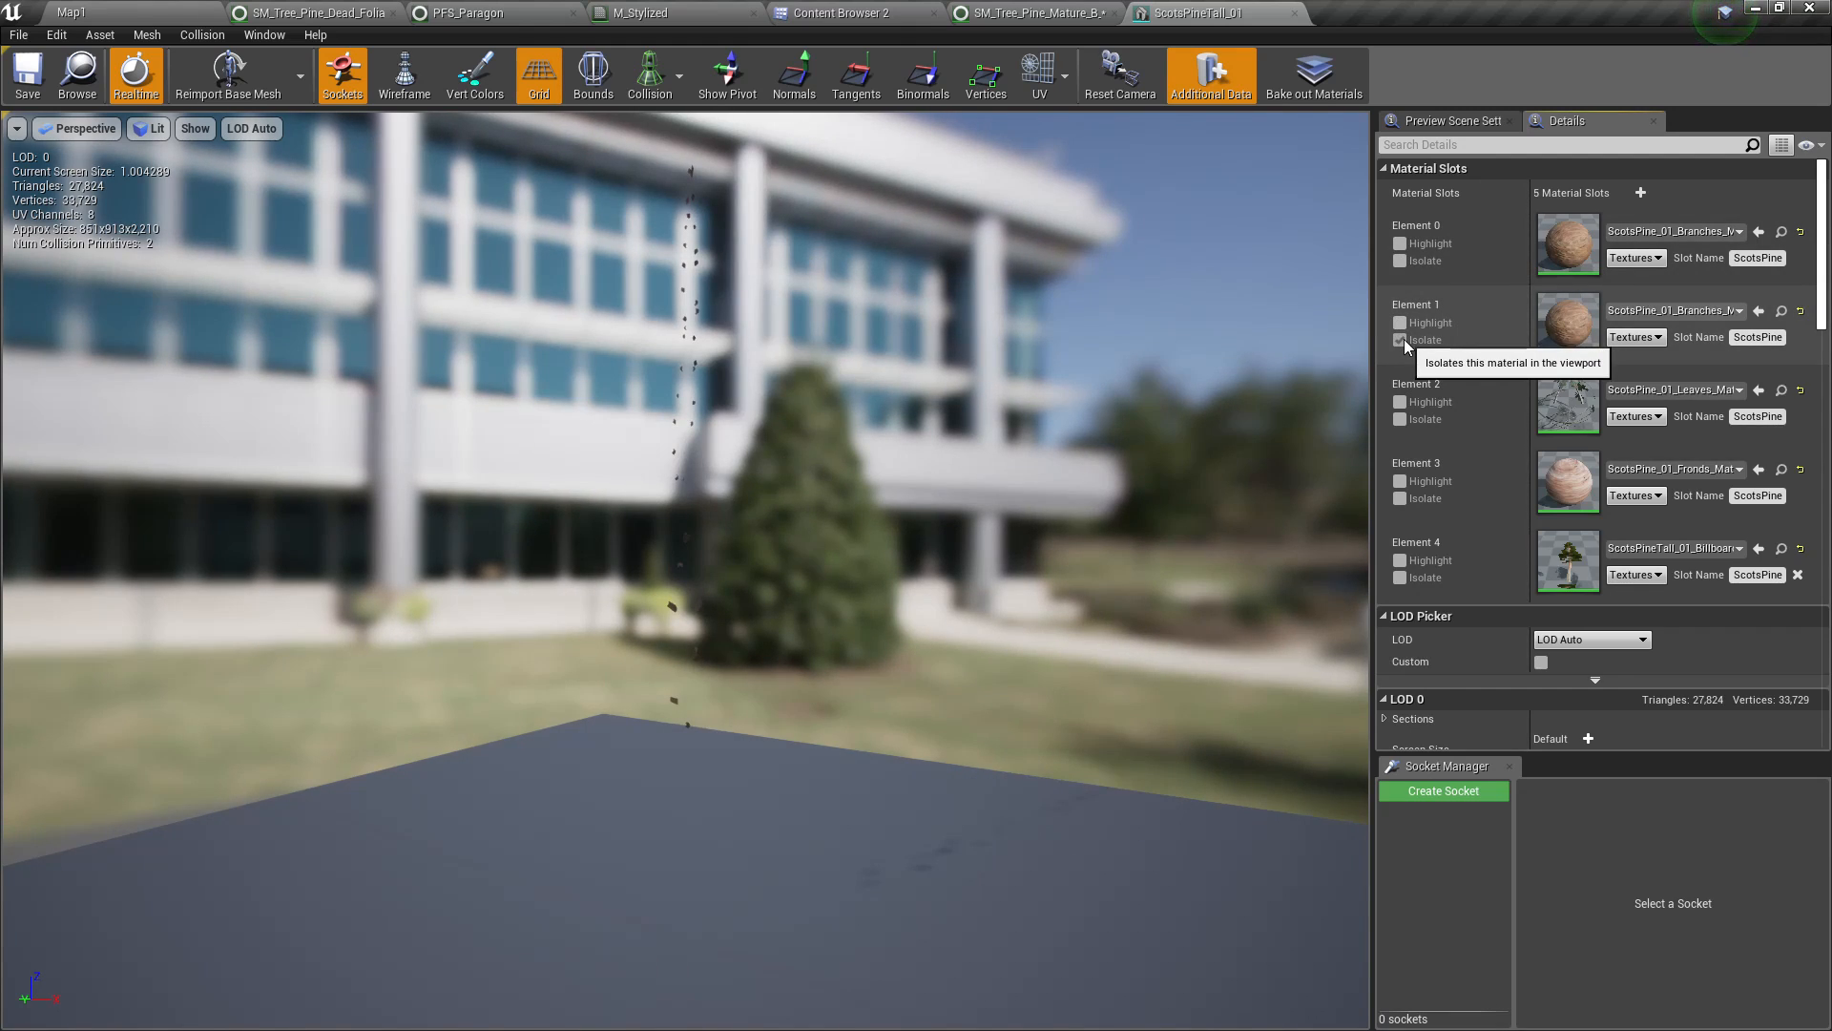
key("w")
right_click_drag(1050, 515, 1118, 537)
key("w")
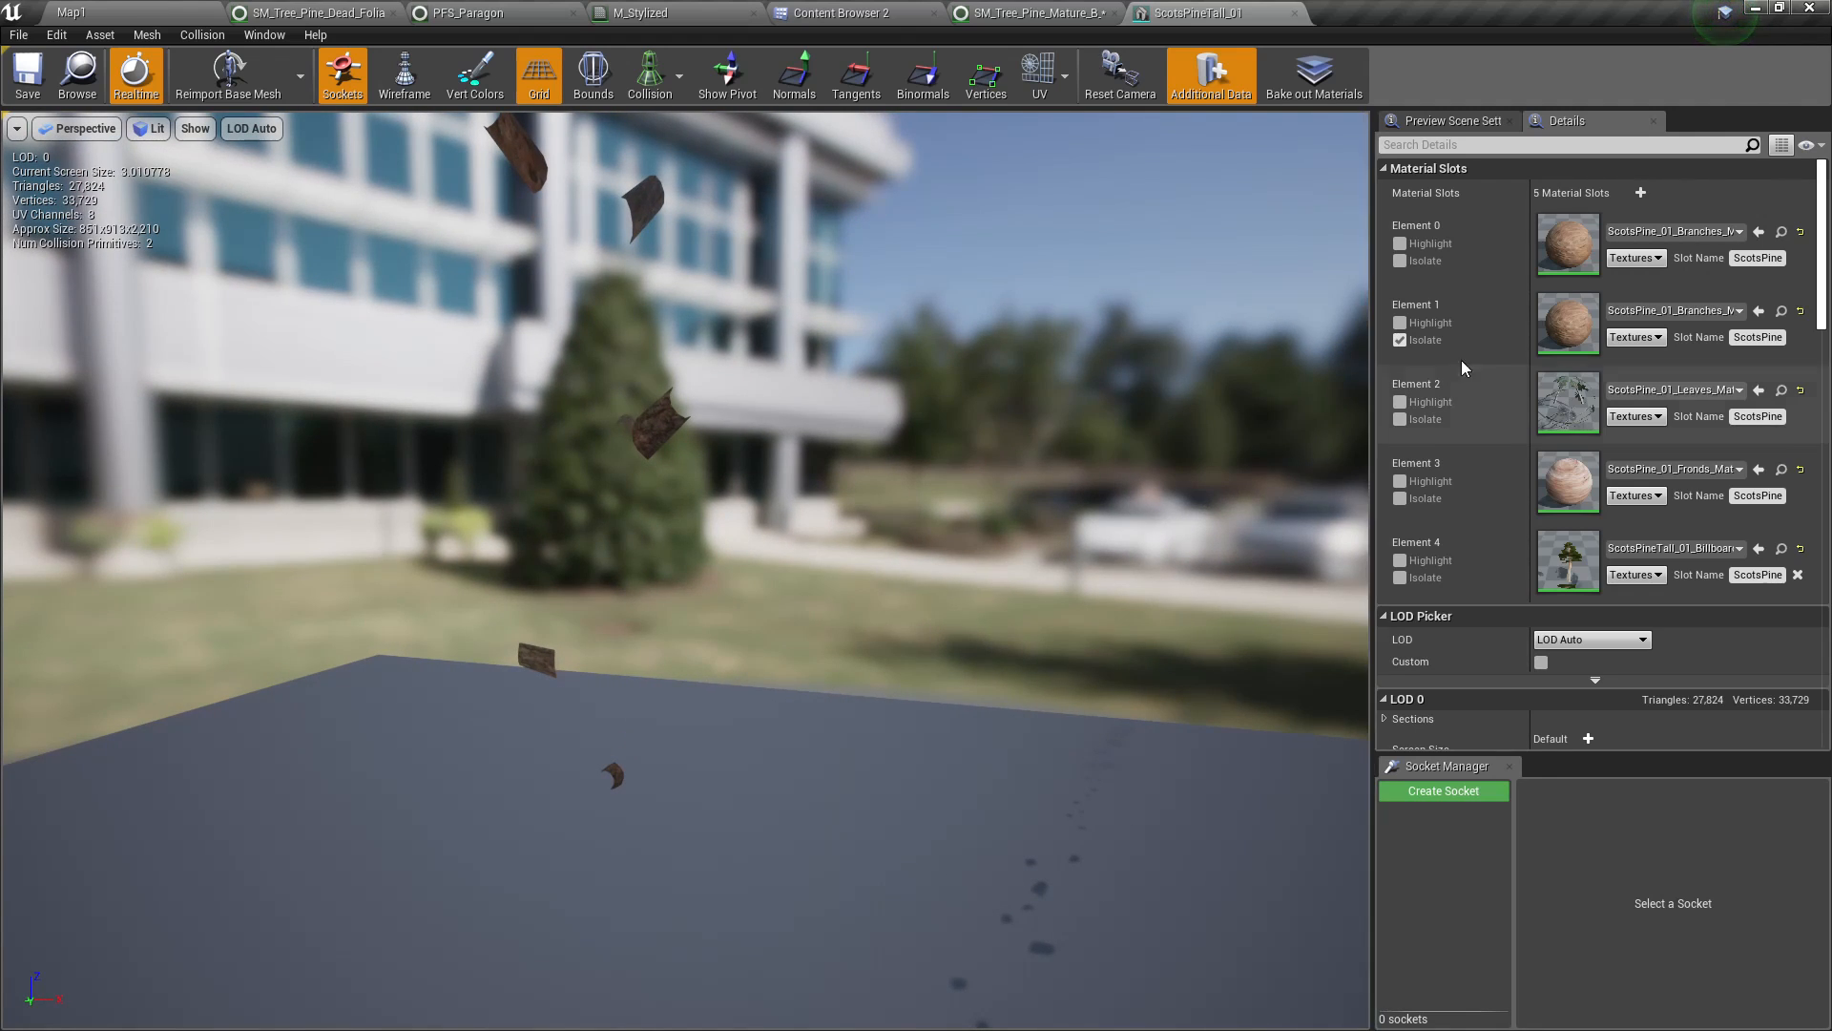
Isolate only the leaves material in Element 2 and examine the needles it covers
left_click(1400, 341)
left_click(1400, 419)
right_click_drag(1195, 456, 1140, 364)
key("s")
key("w")
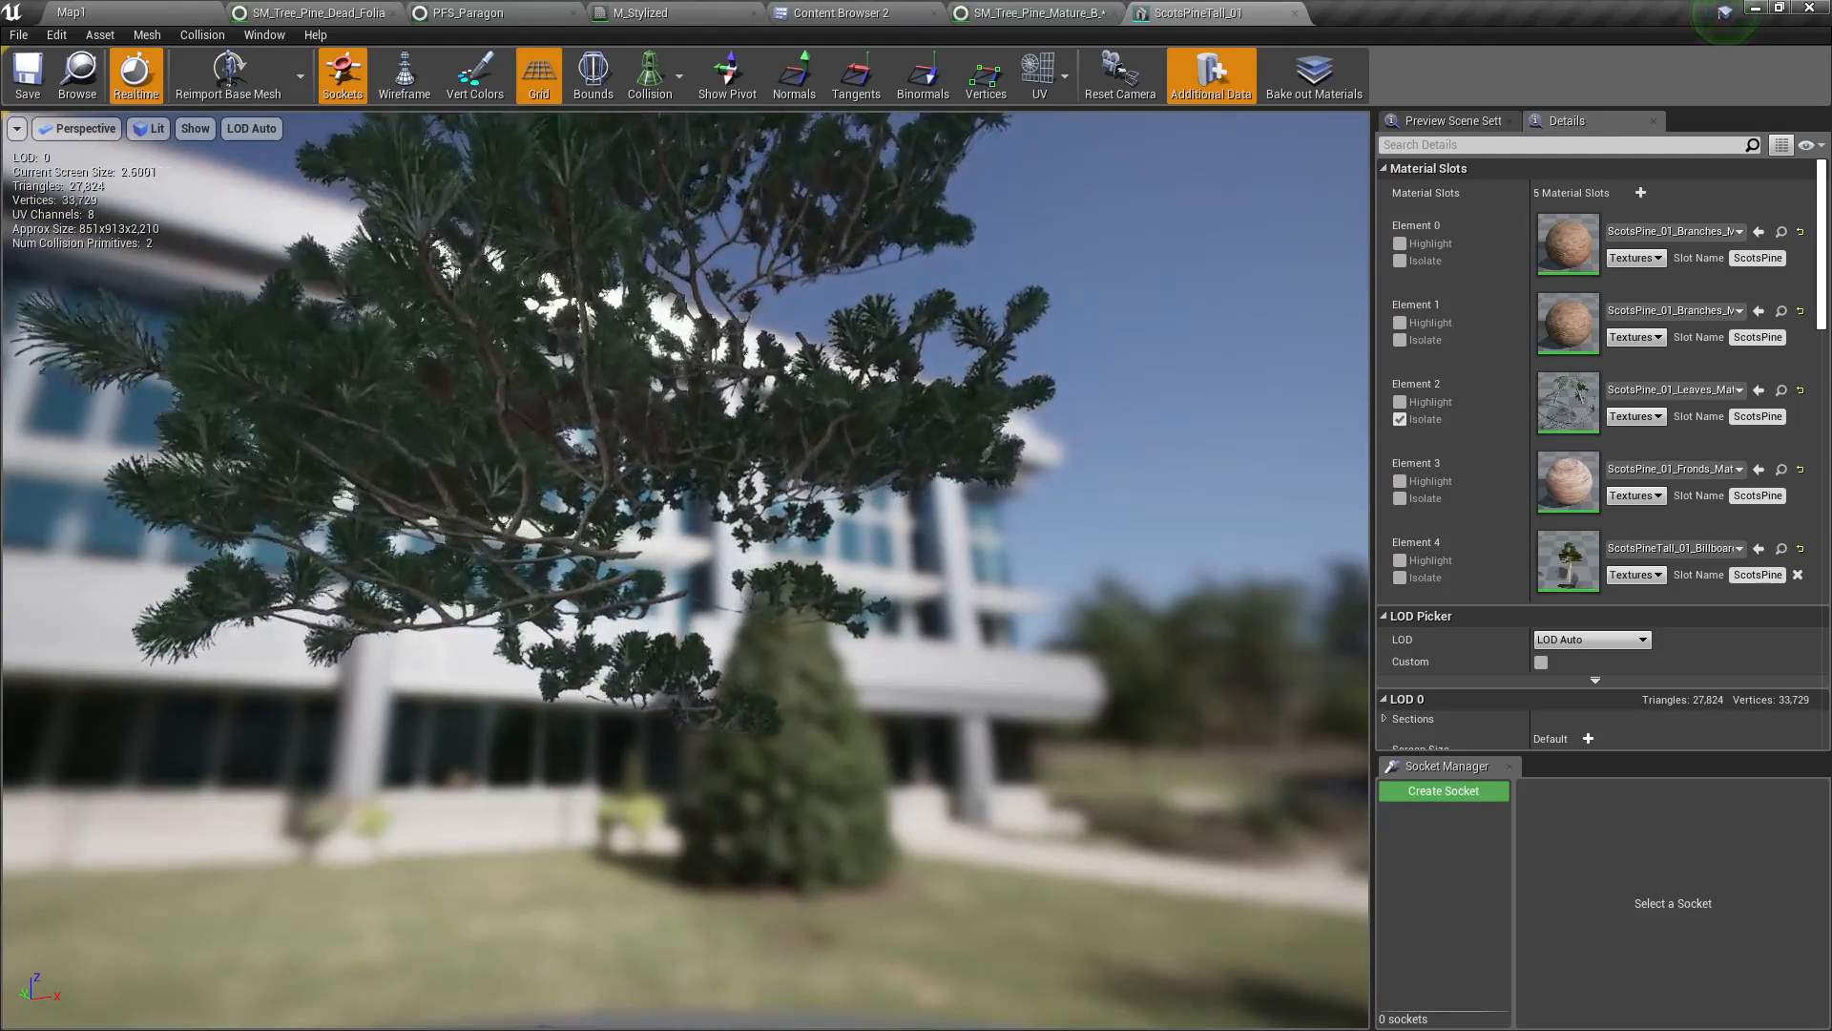
key("w")
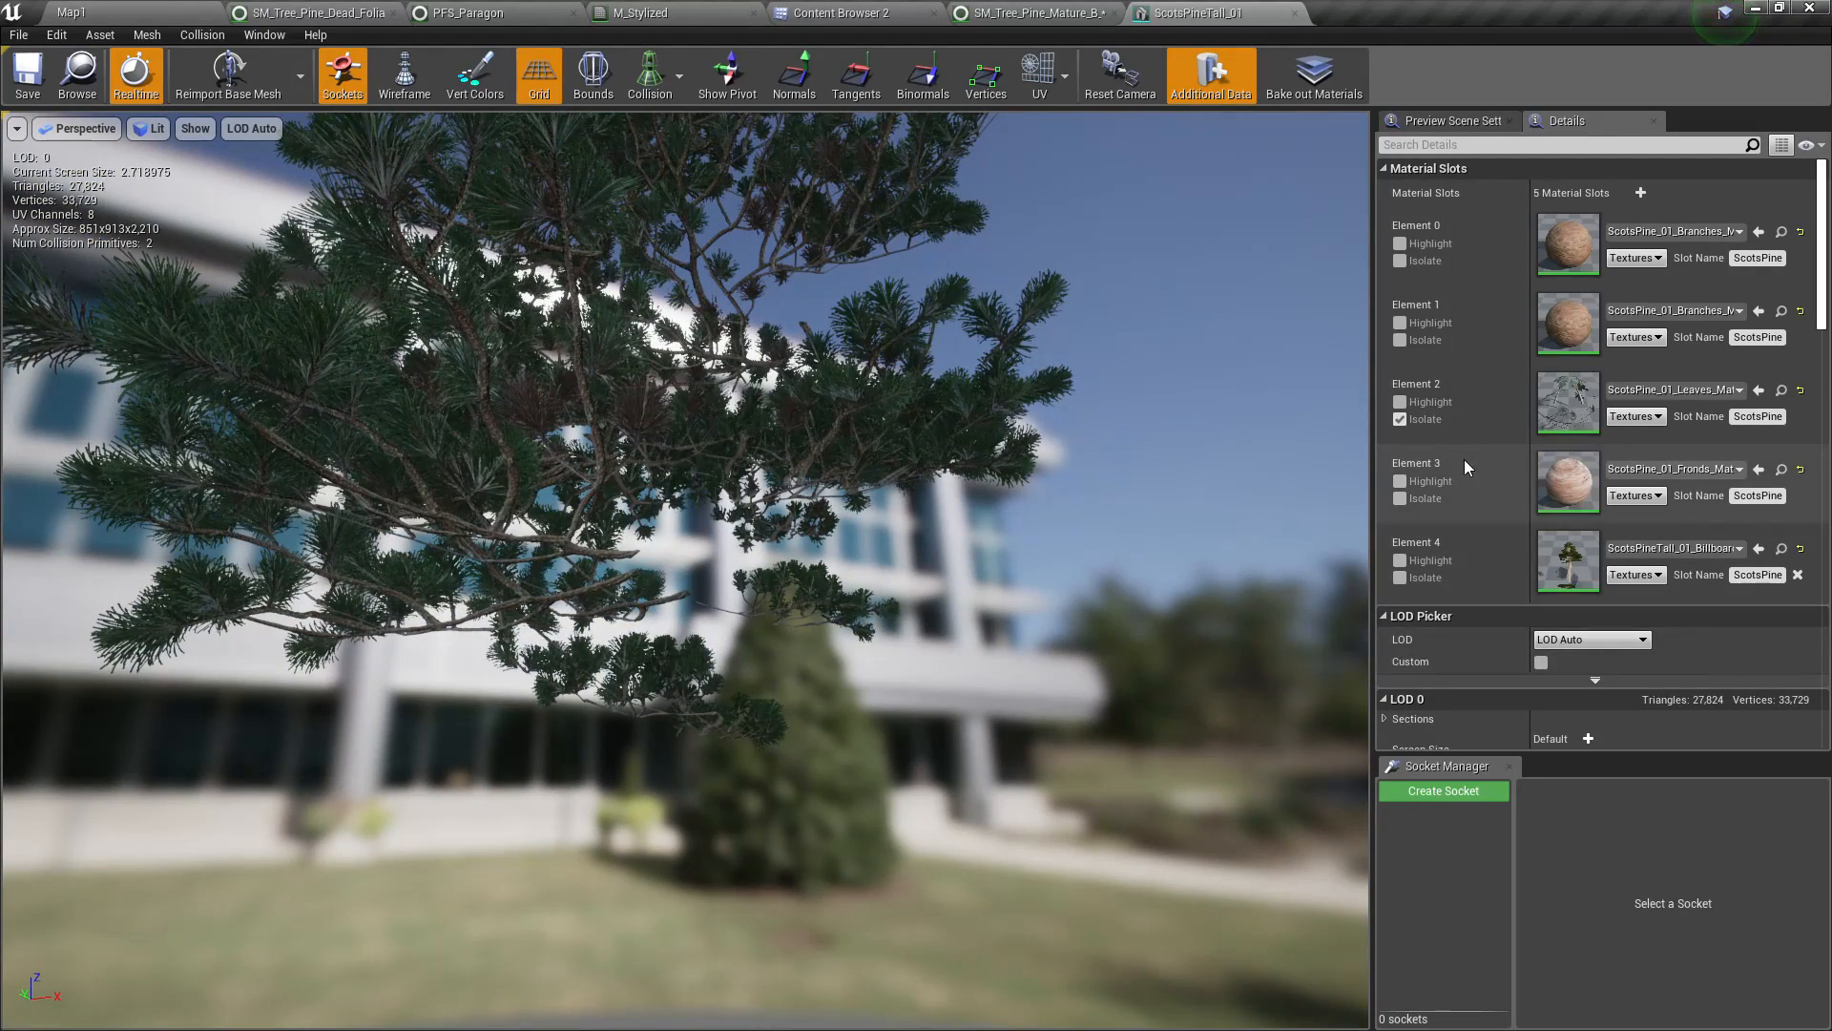
Isolate the fronds material in Element 3 and the billboard material in Element 4, one at a time, to examine their geometry
left_click(1400, 420)
left_click(1400, 498)
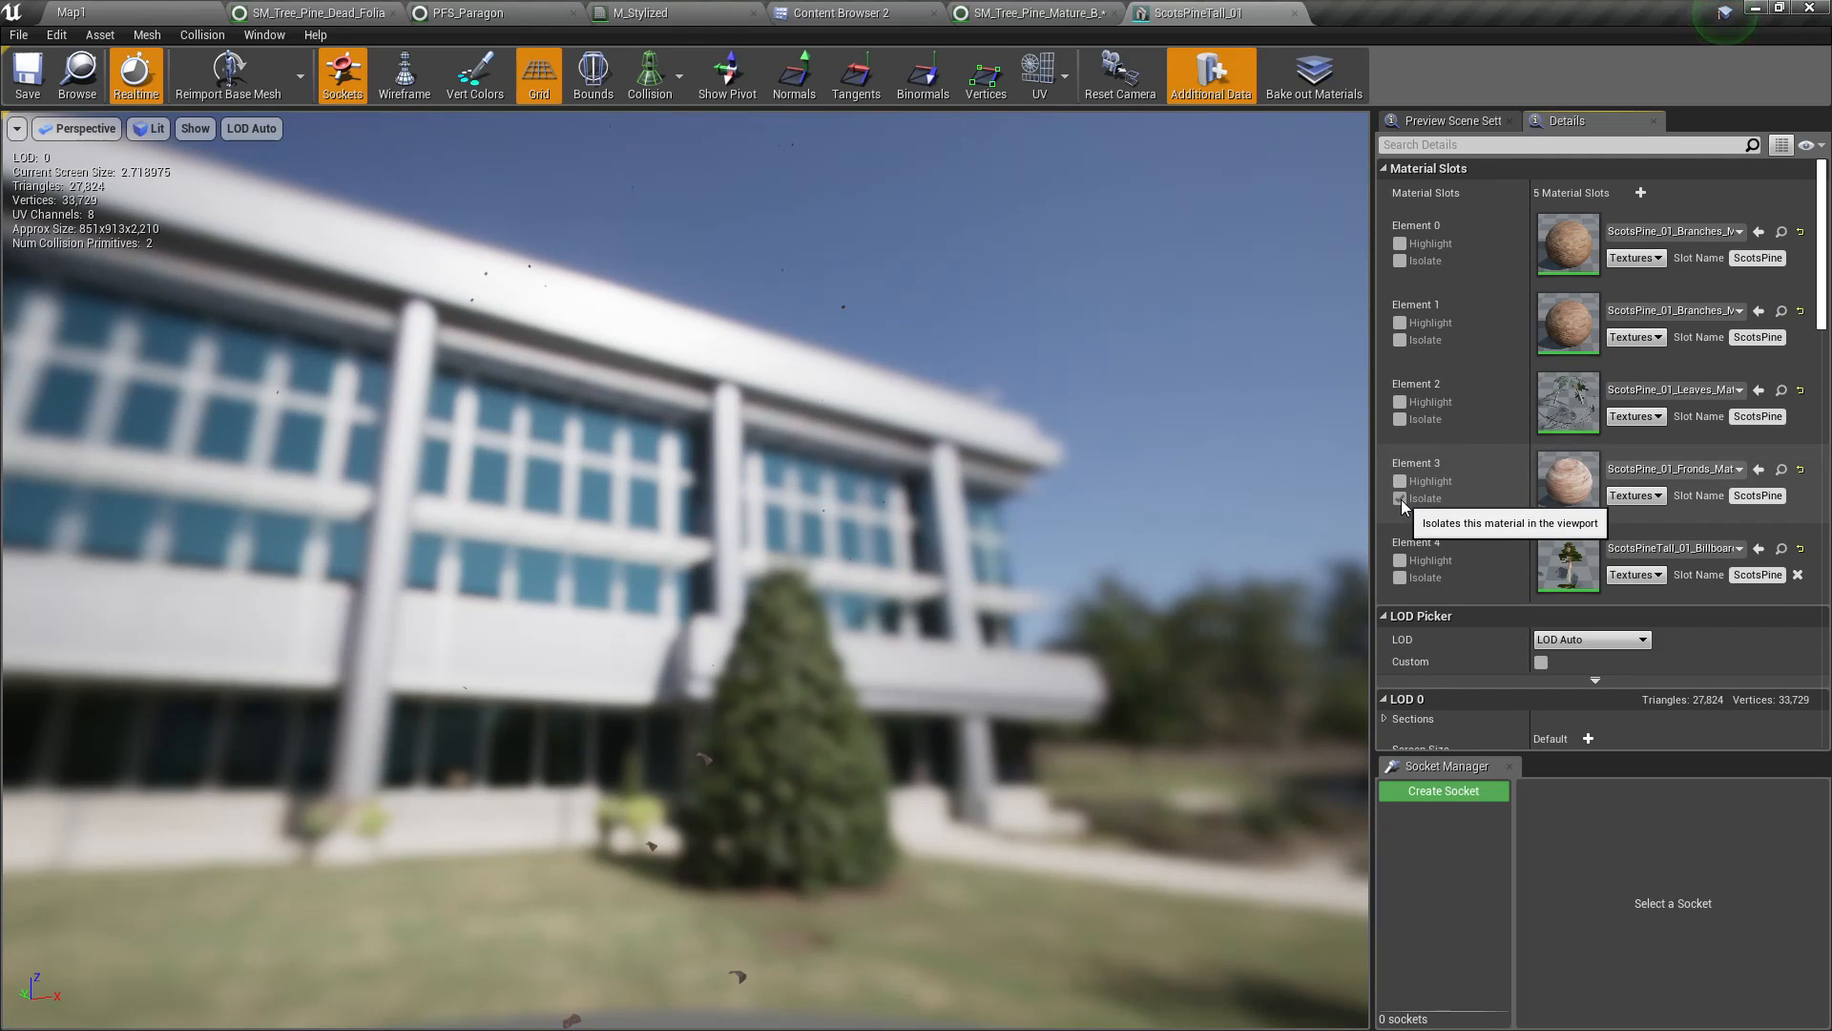
left_click(1400, 498)
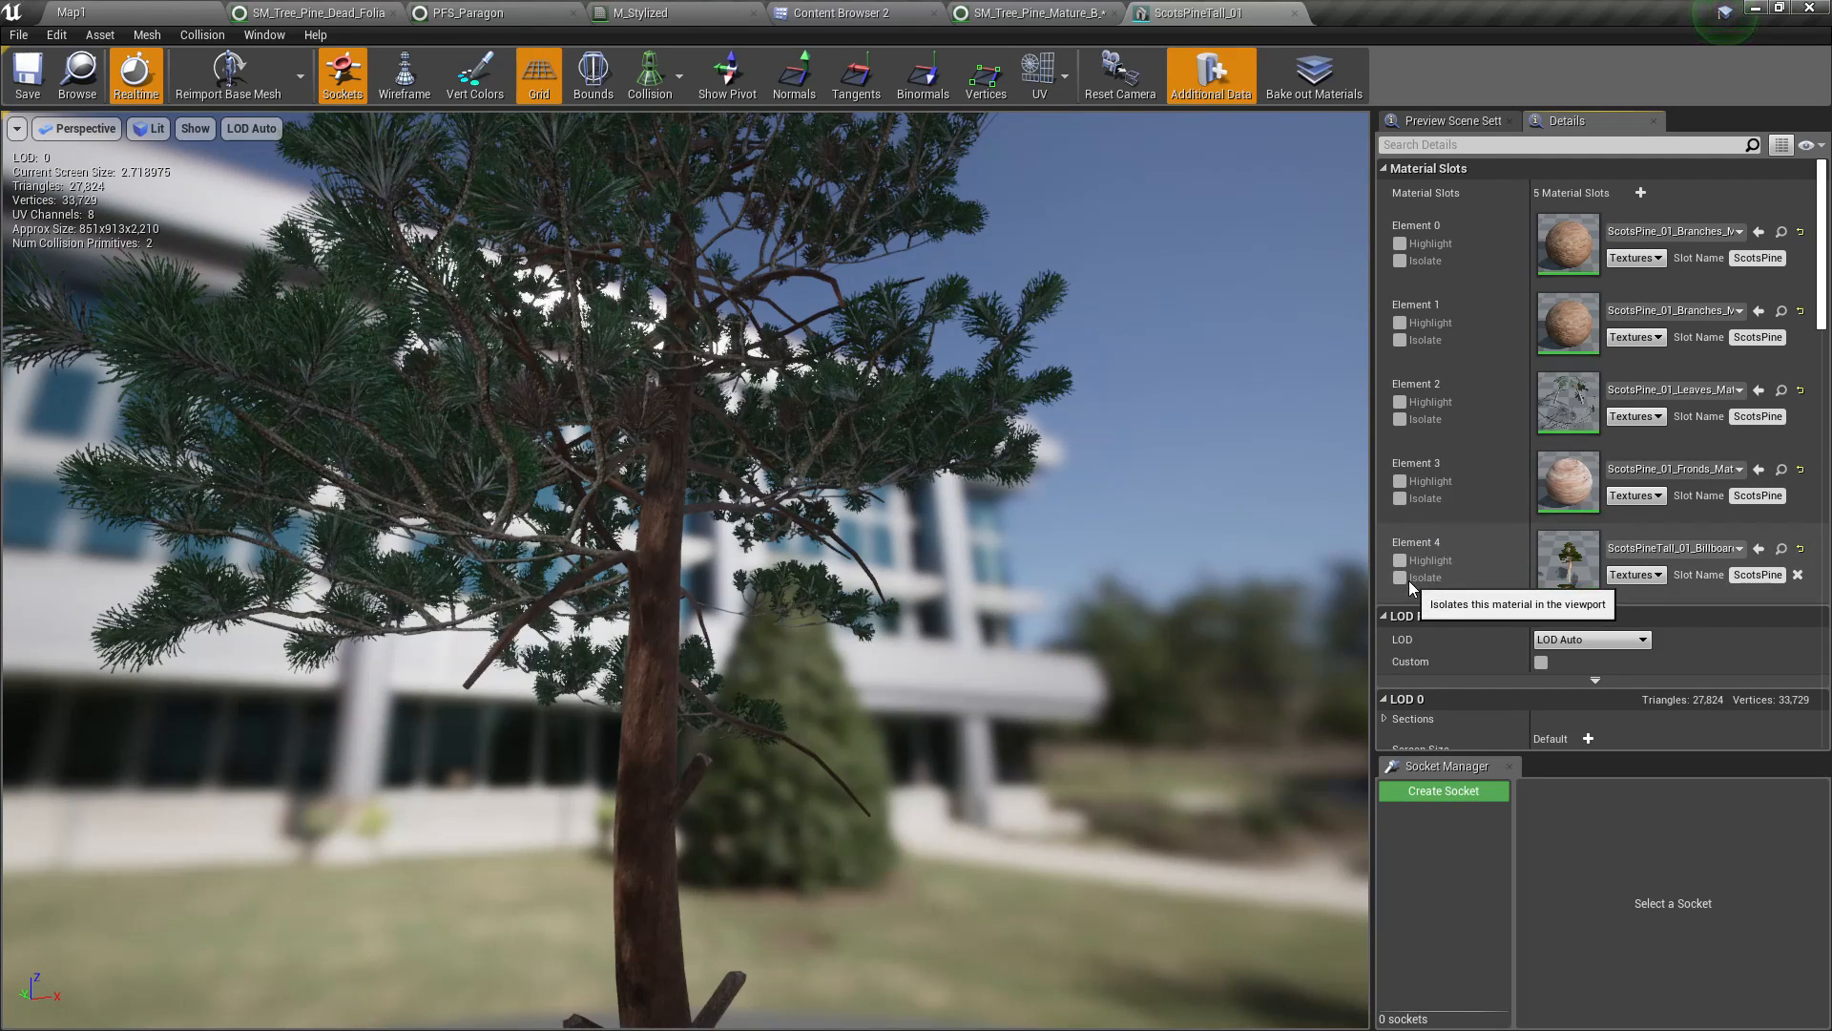
left_click(1401, 578)
right_click_drag(916, 554, 859, 763)
right_click_drag(763, 687, 754, 439)
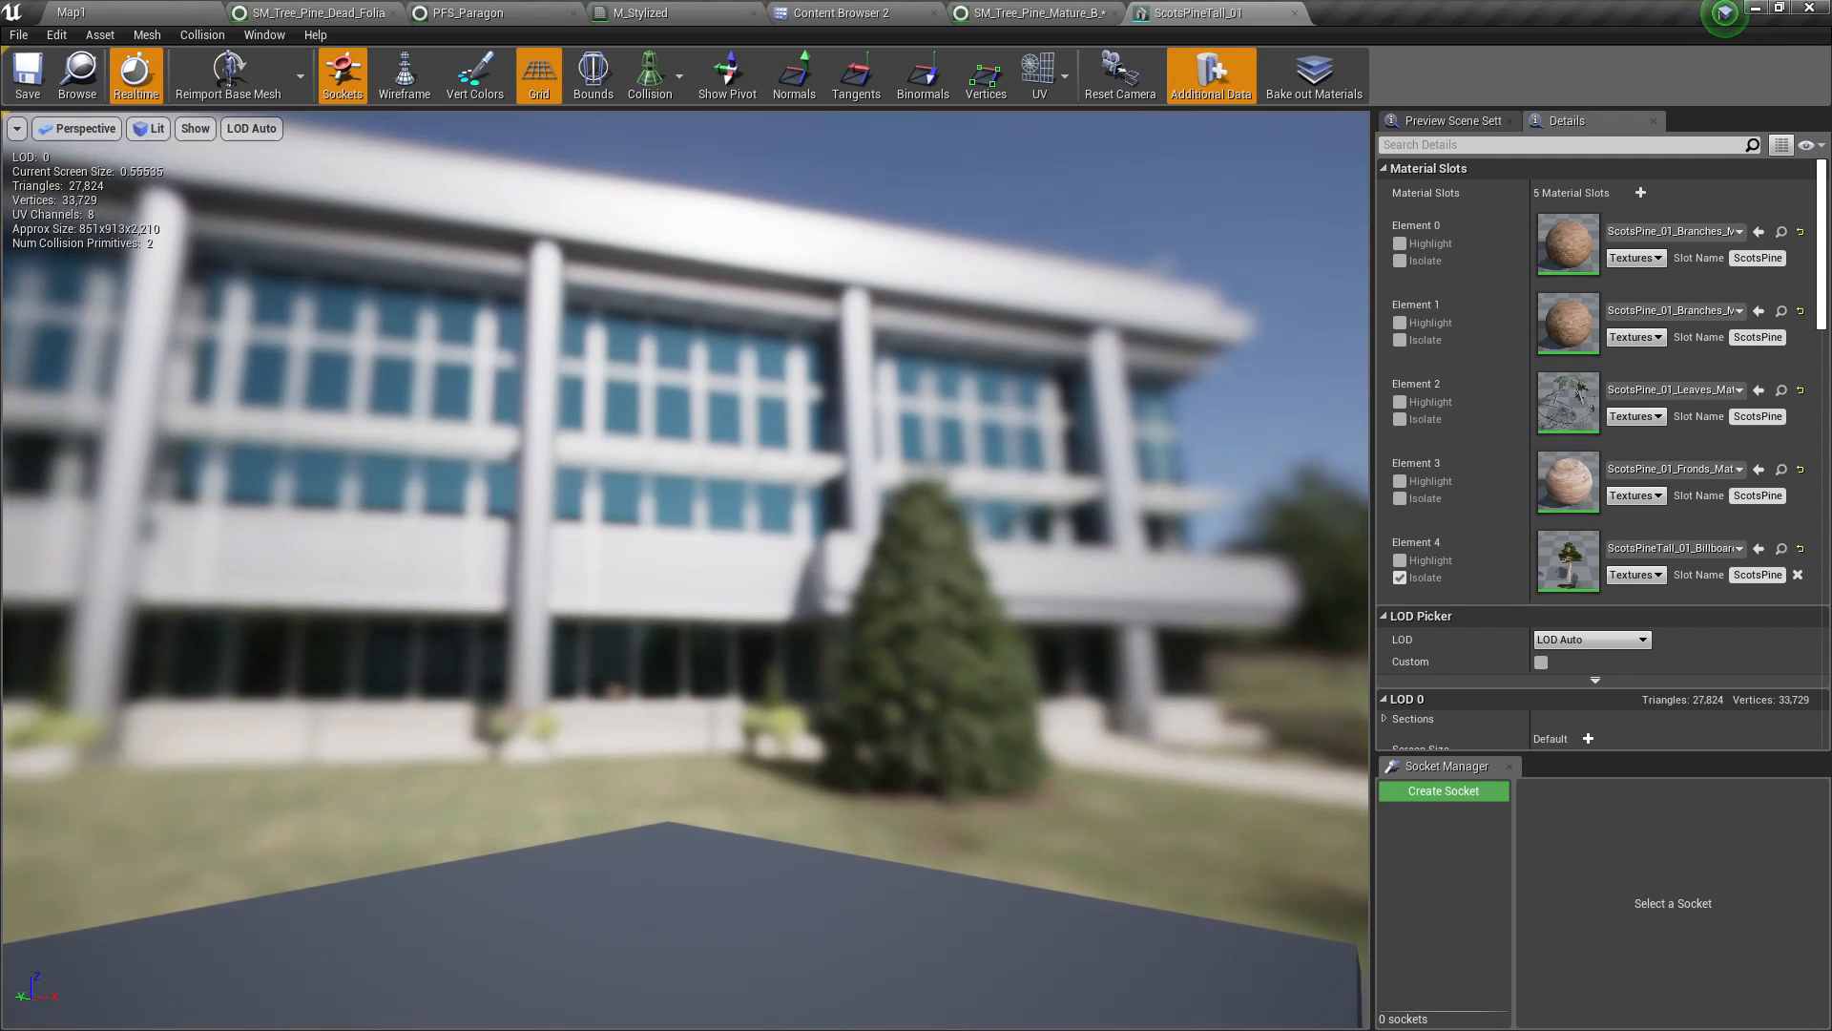
Turn off the billboard material's isolation and view the pine mesh with all its materials
left_click(1405, 580)
right_click_drag(1195, 655, 1143, 672)
key("w")
key("w")
key("w")
key("d")
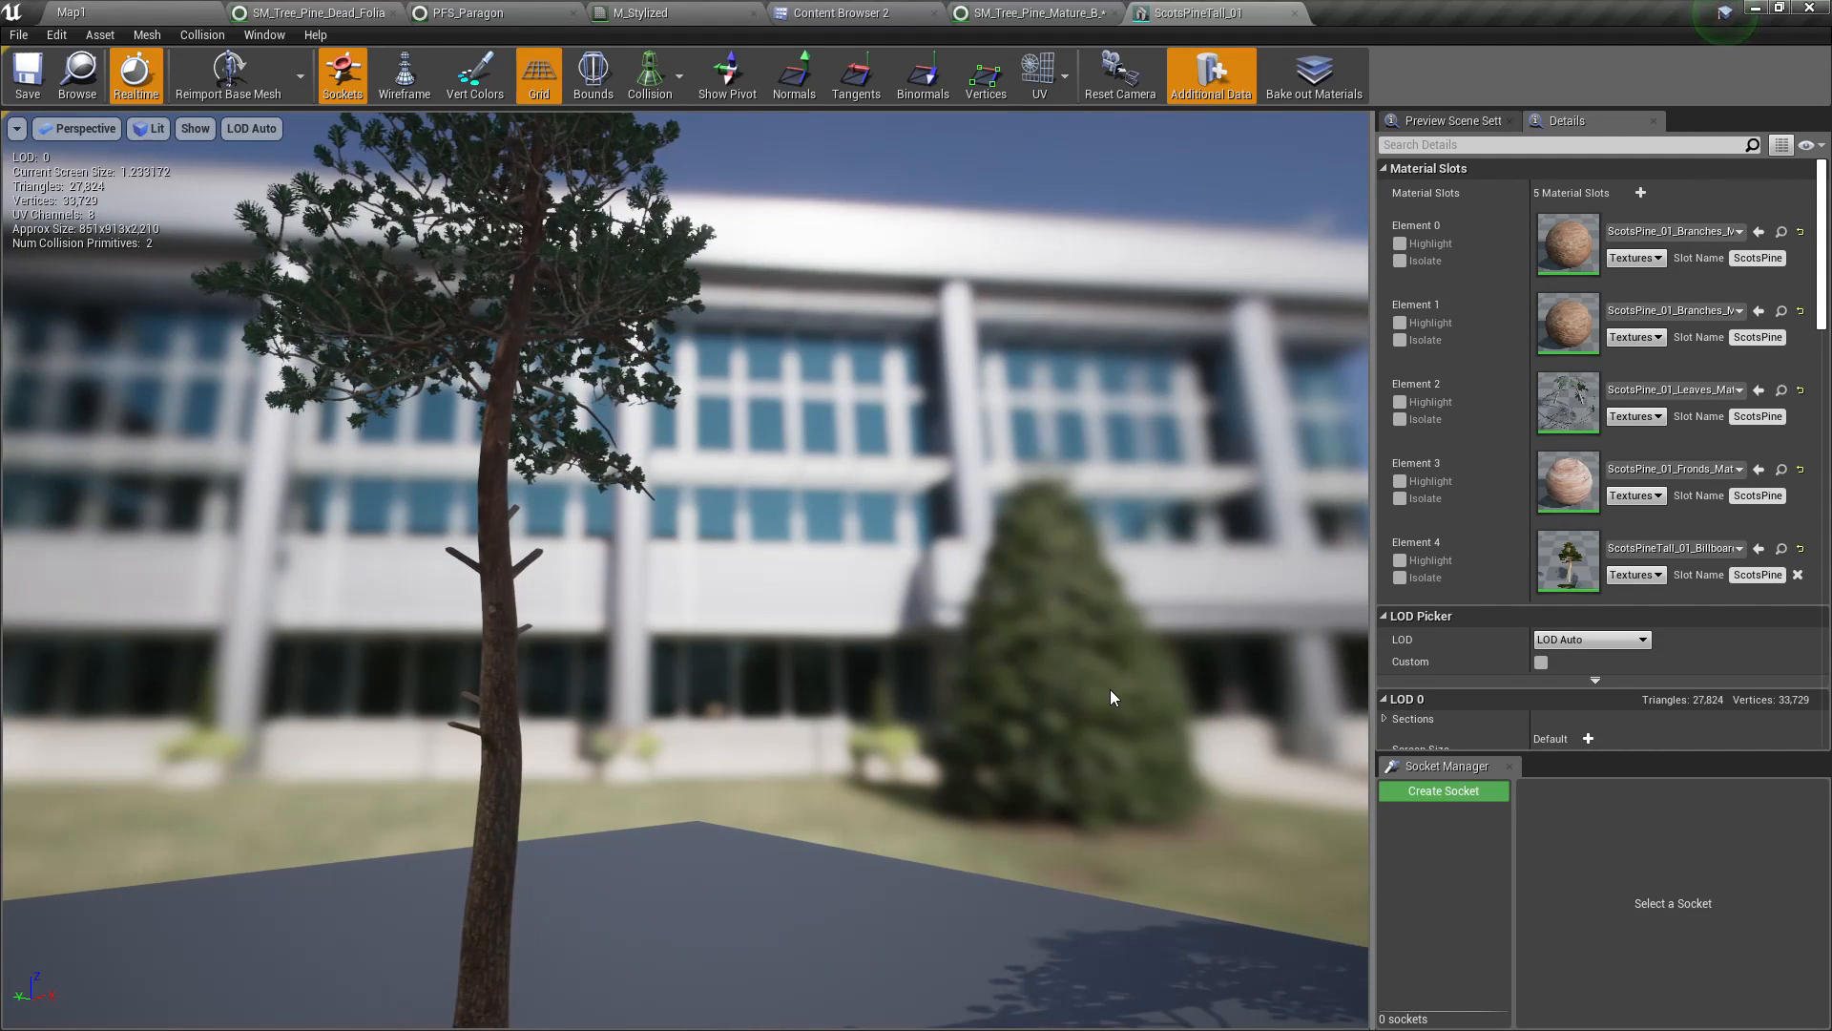
left_click(808, 13)
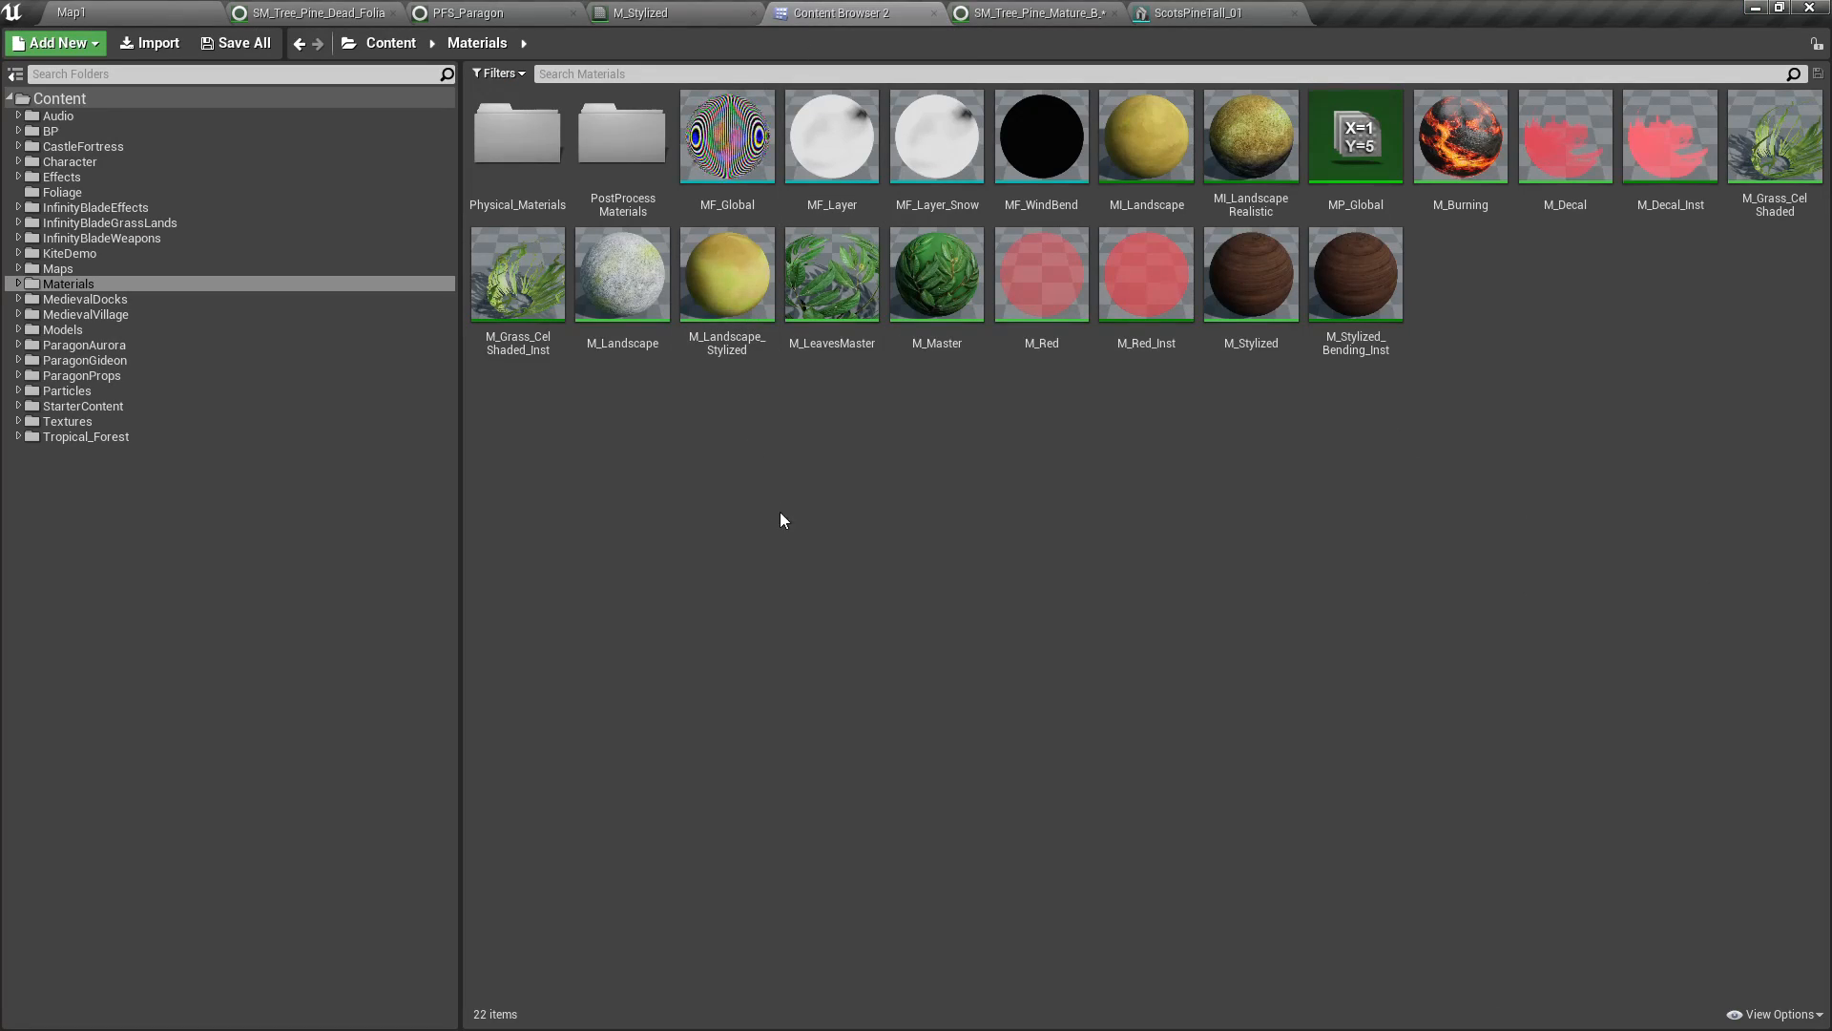
right_click(1503, 265)
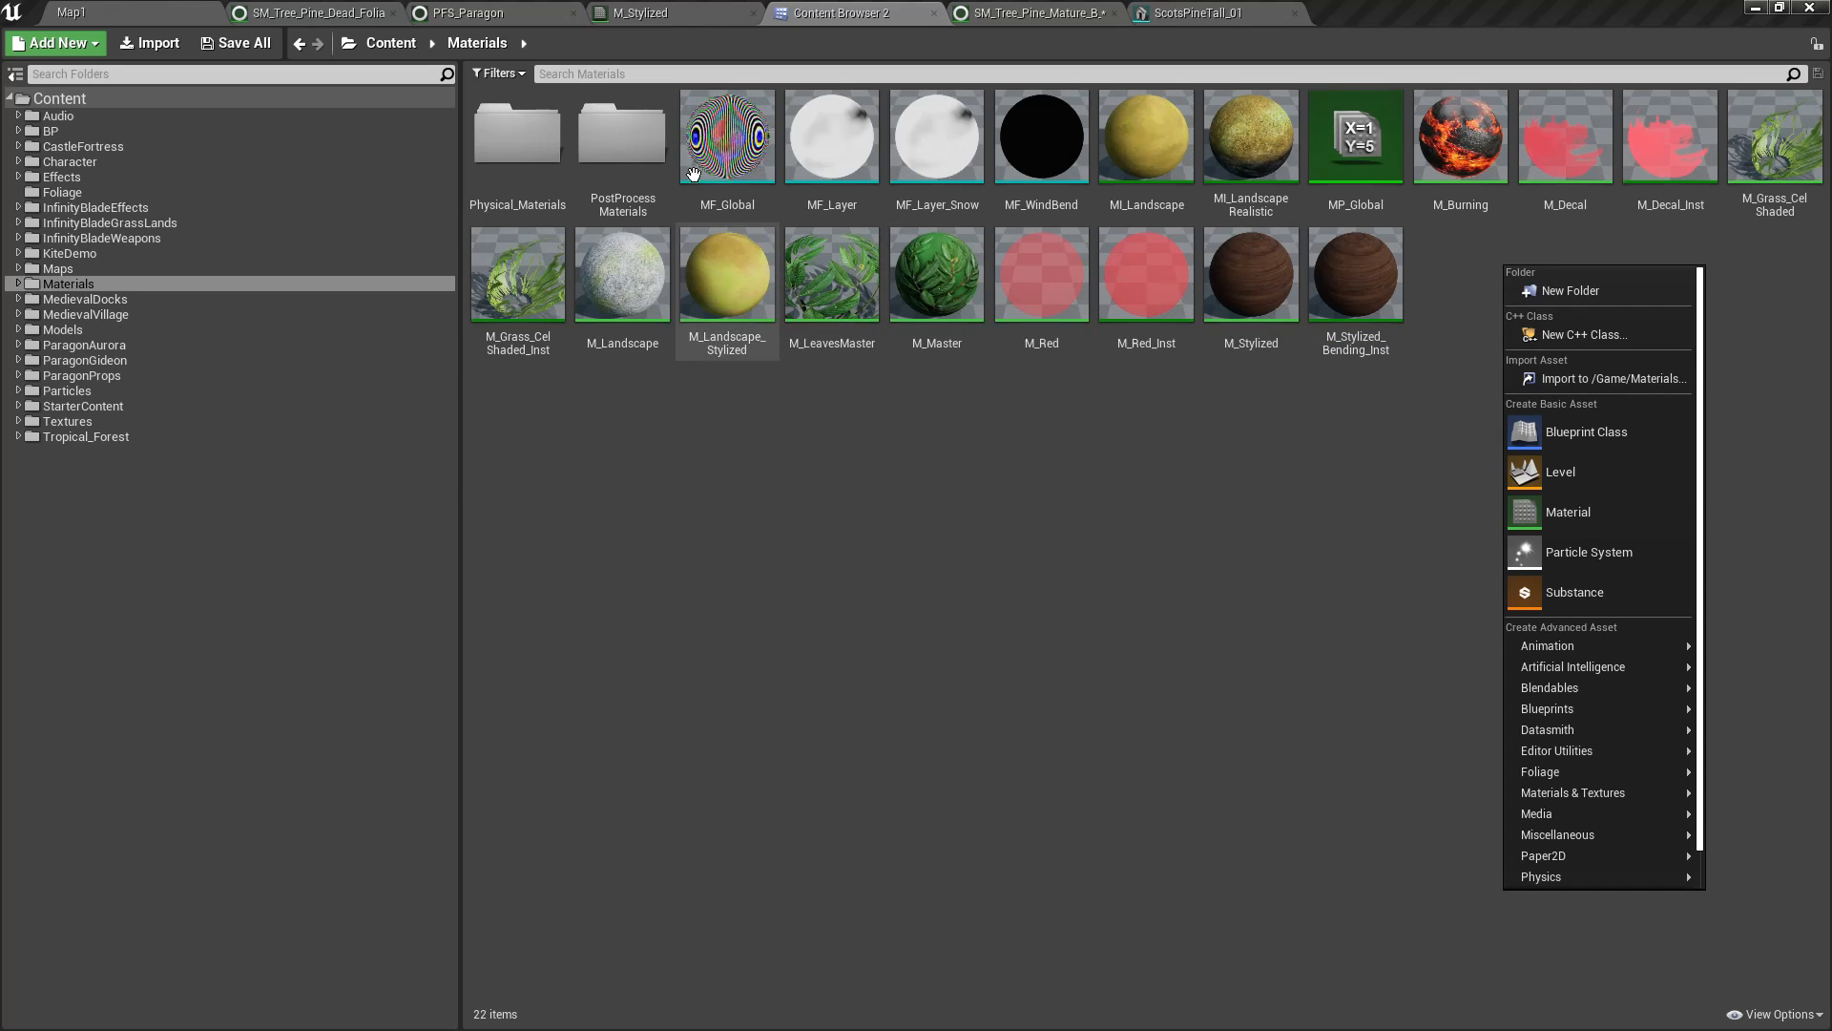
left_click(1280, 515)
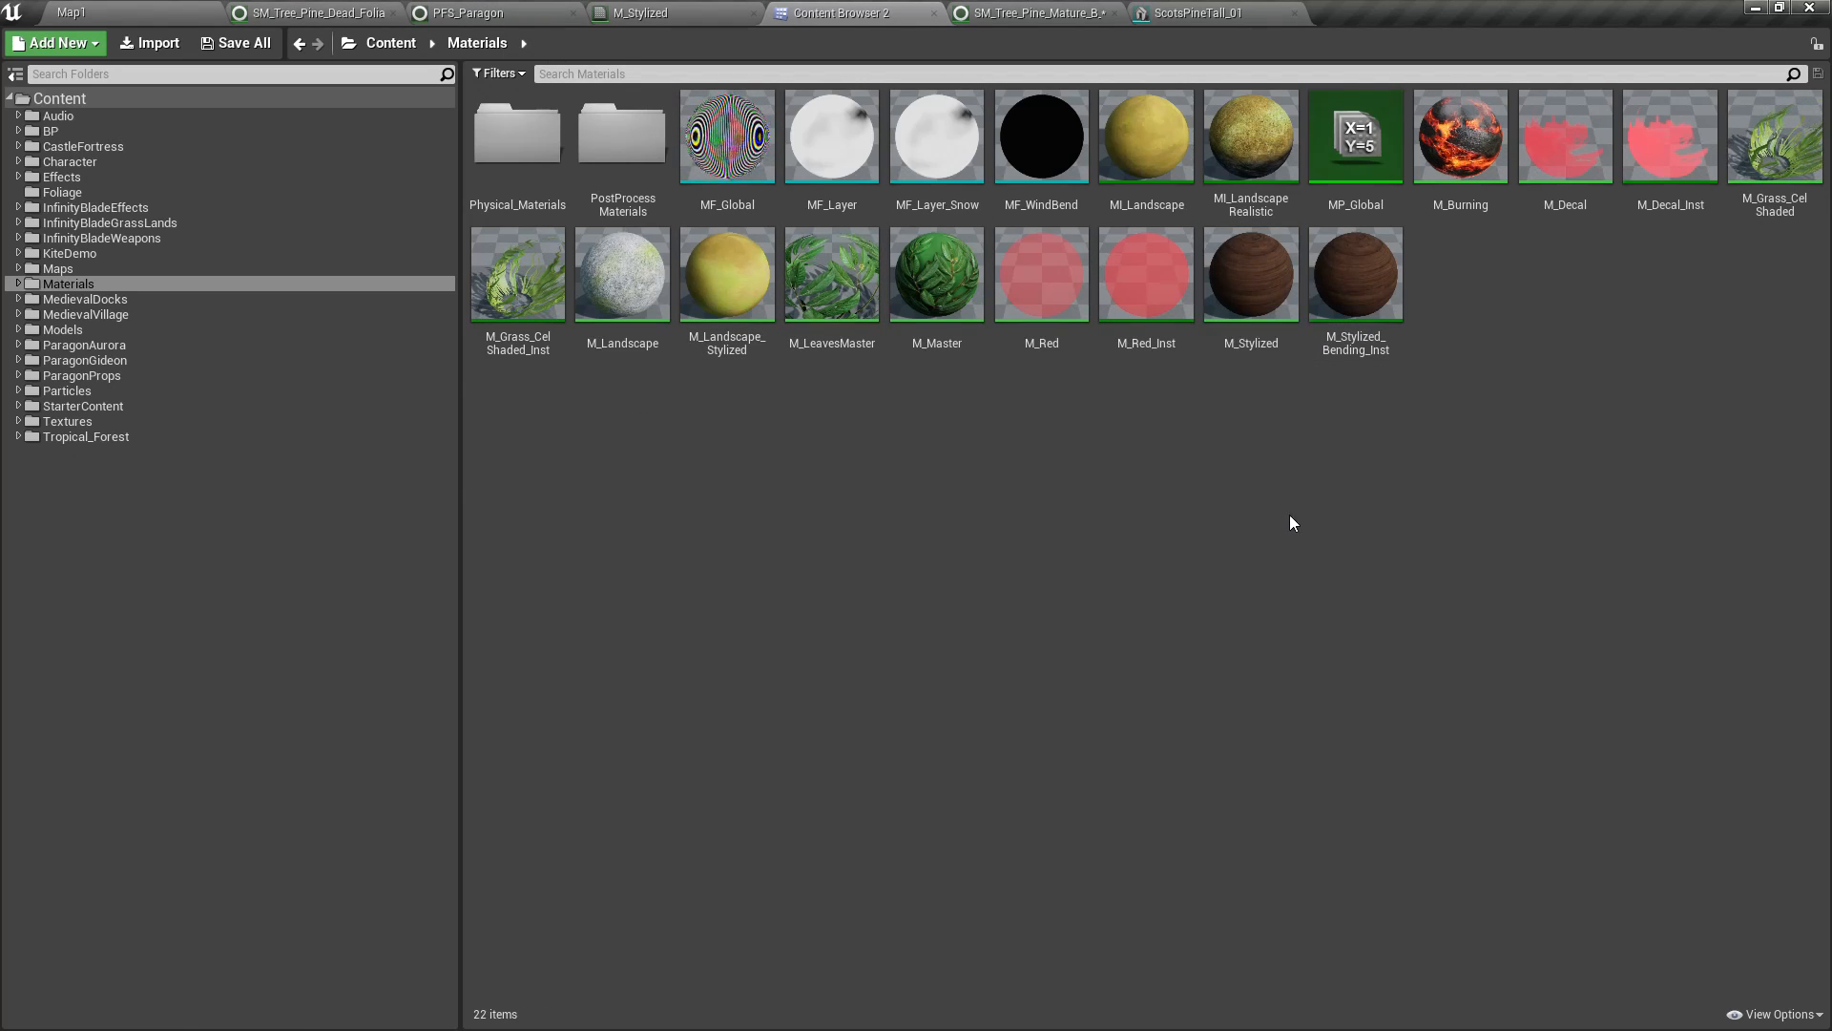
left_click(177, 9)
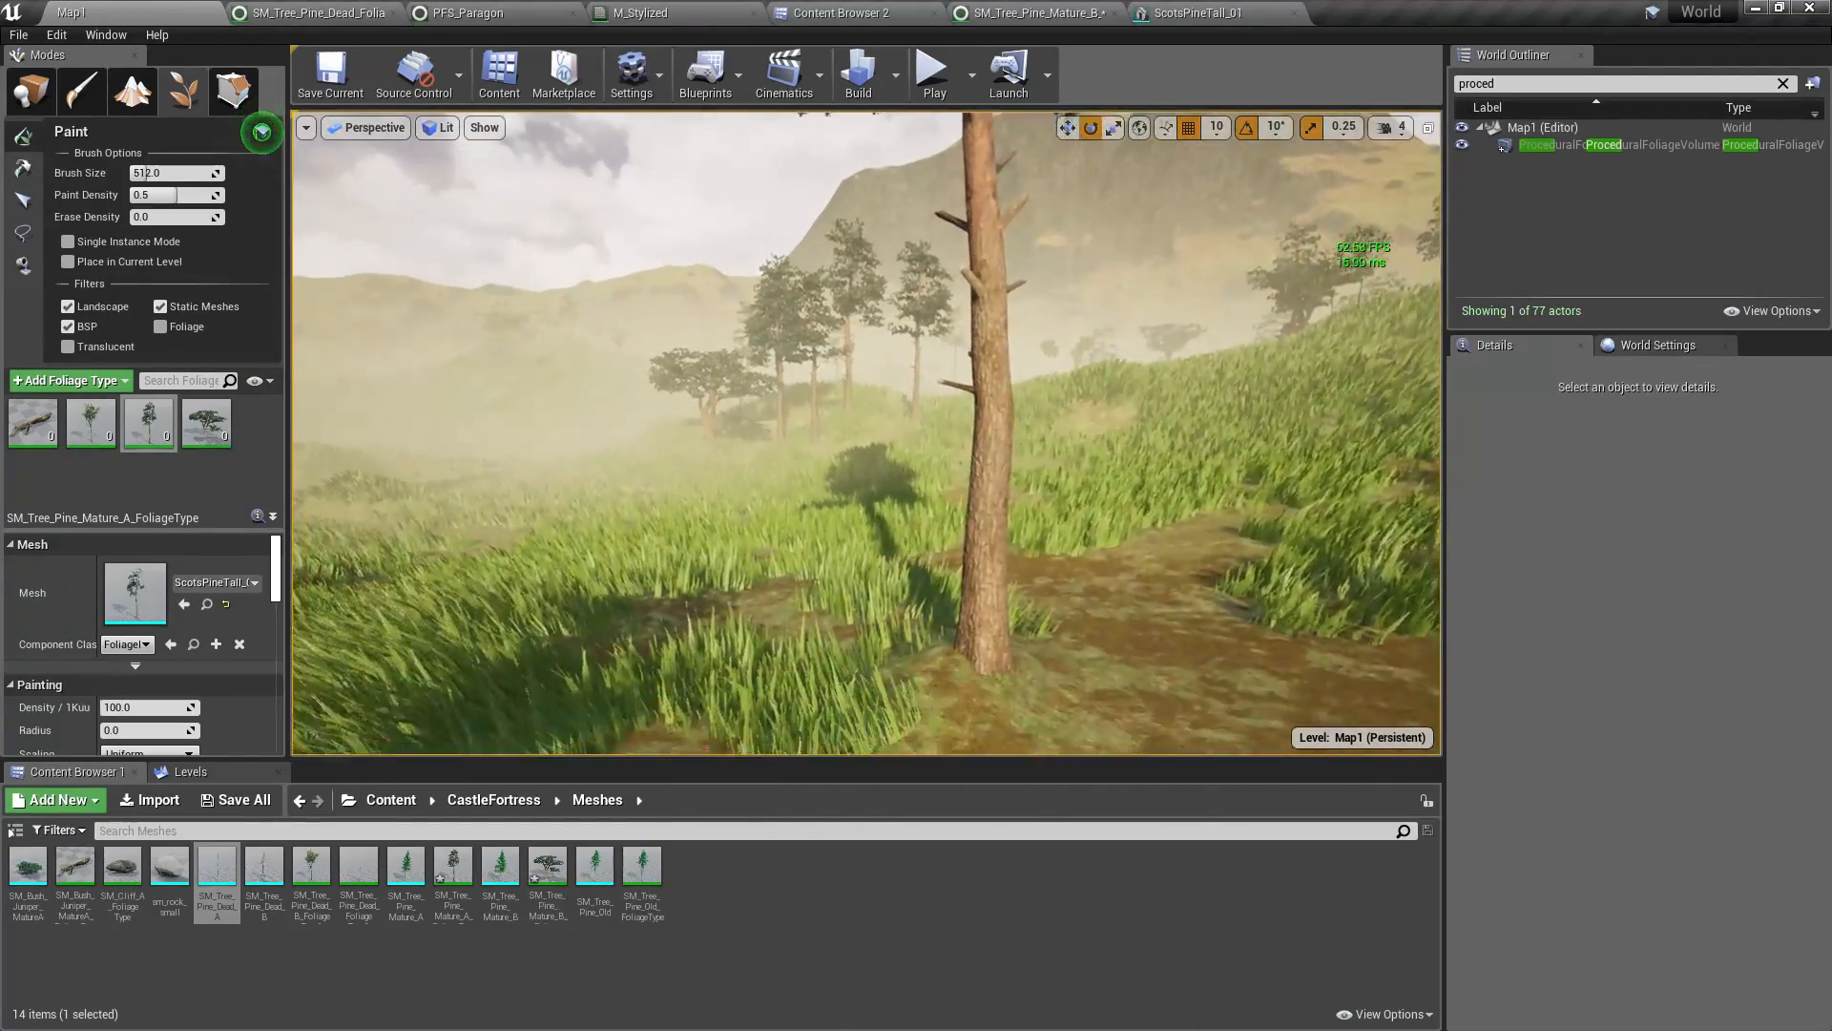
right_click_drag(897, 455, 897, 455)
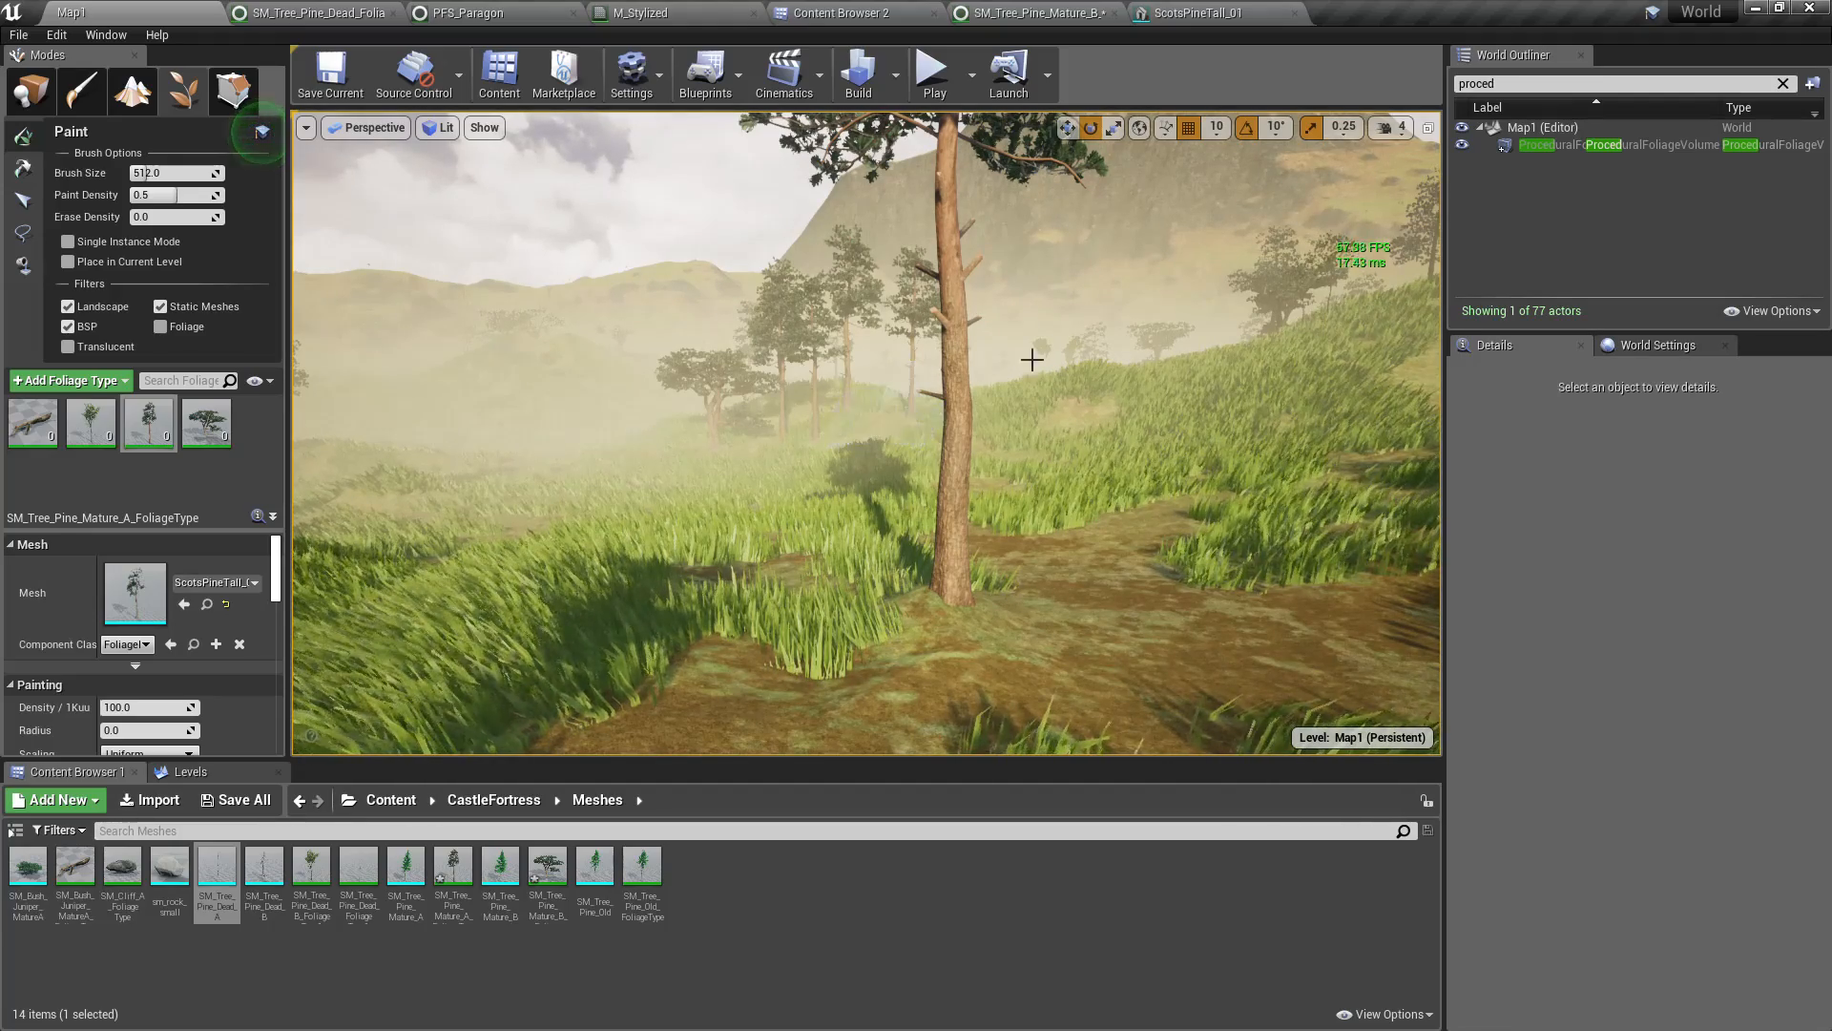
Create a new material named M_Bark_Rective in the Materials folder and open it for editing
left_click(775, 10)
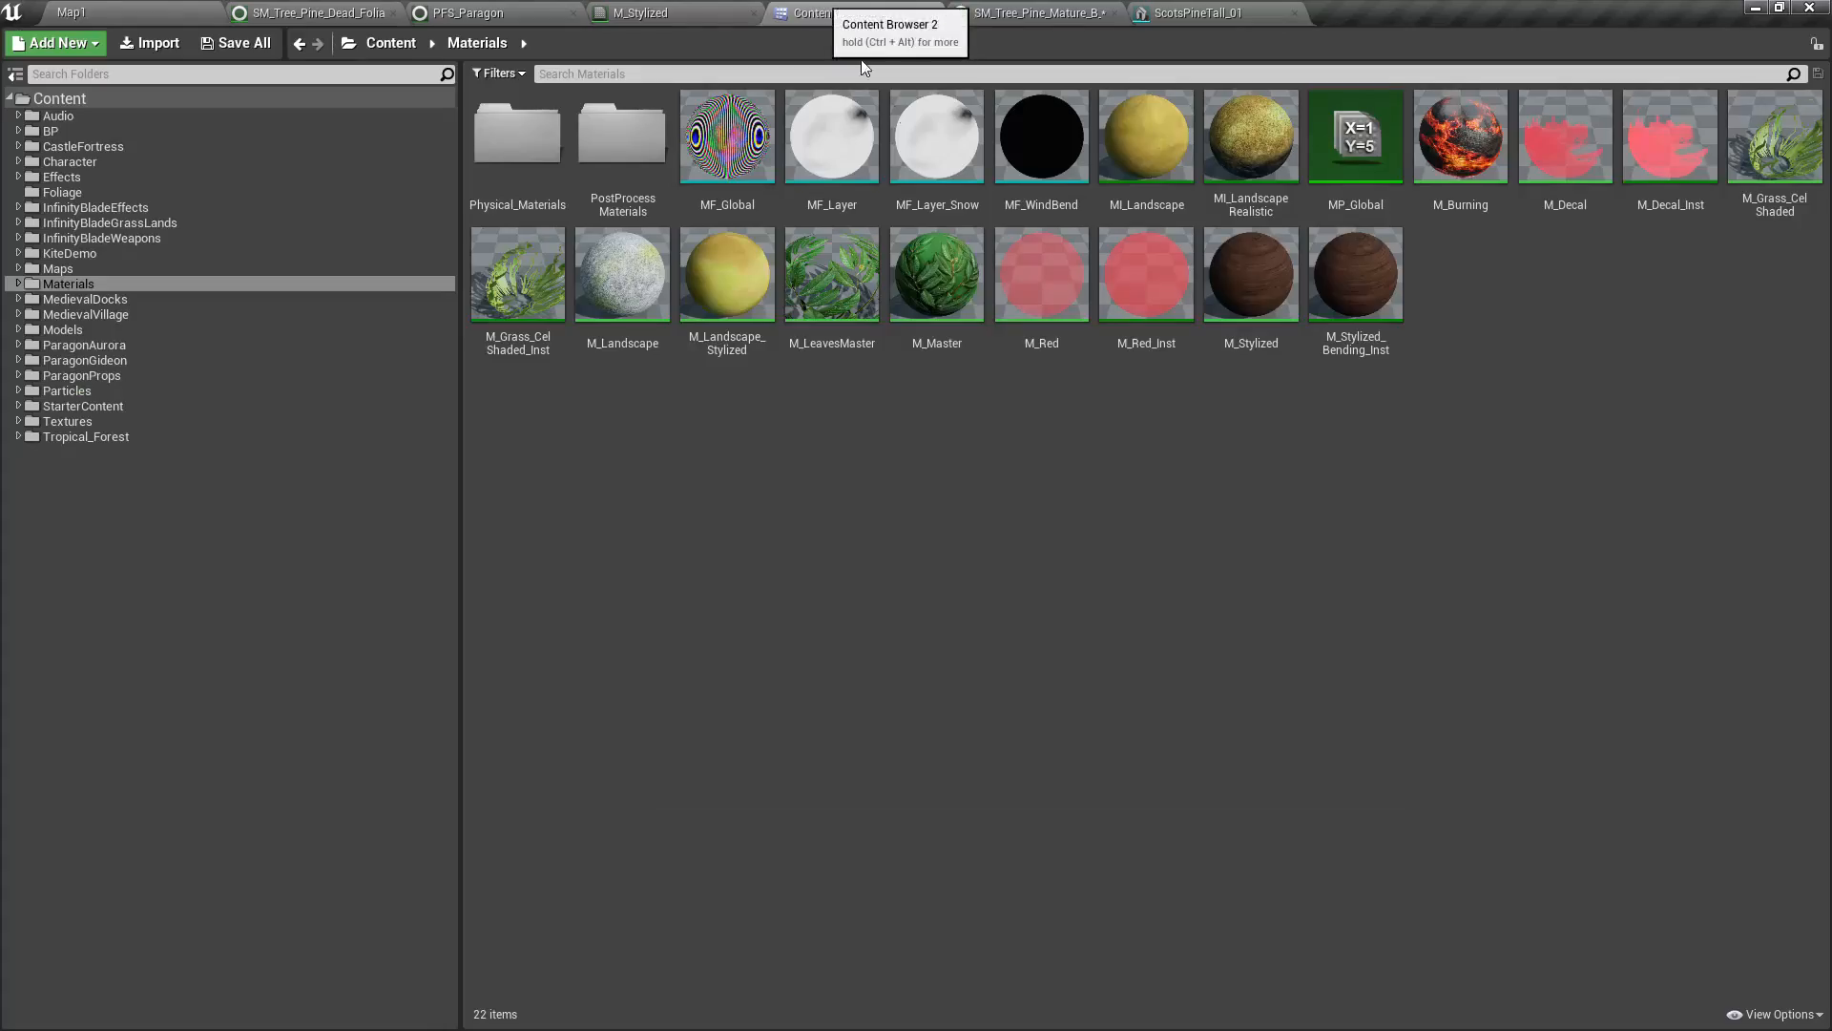
right_click(1378, 381)
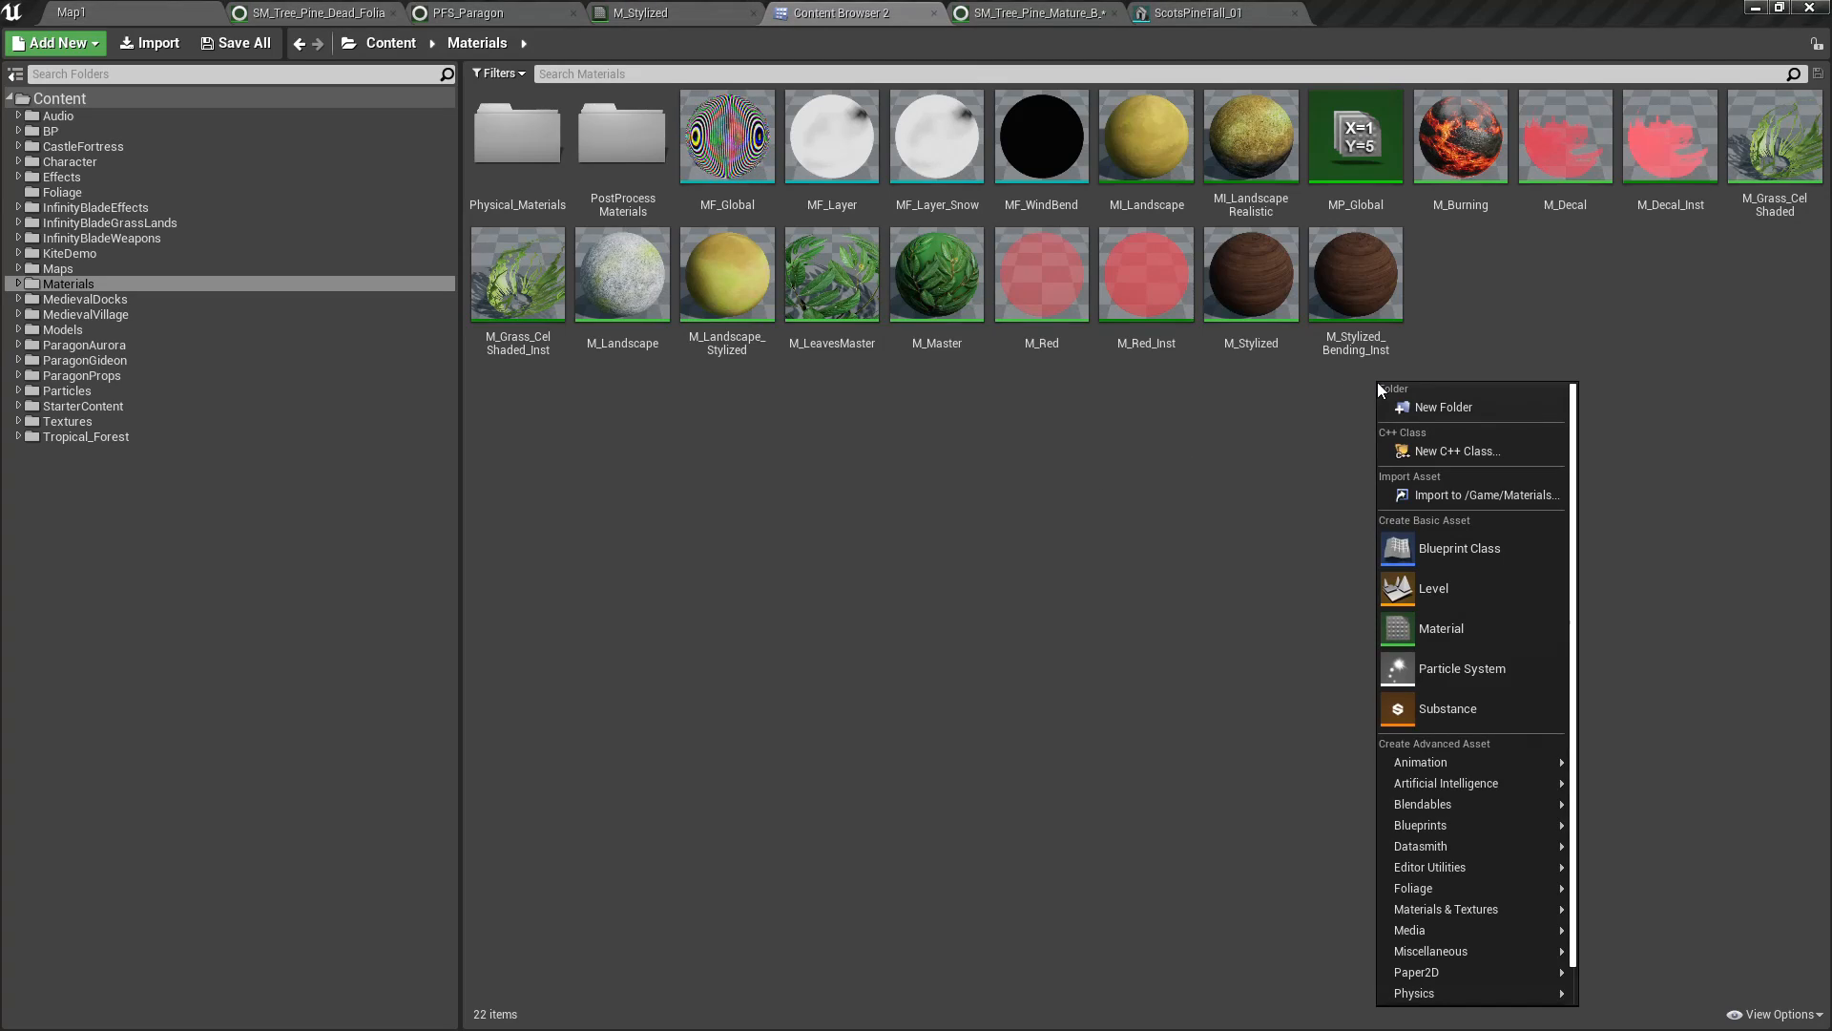
left_click(1457, 630)
type("M_")
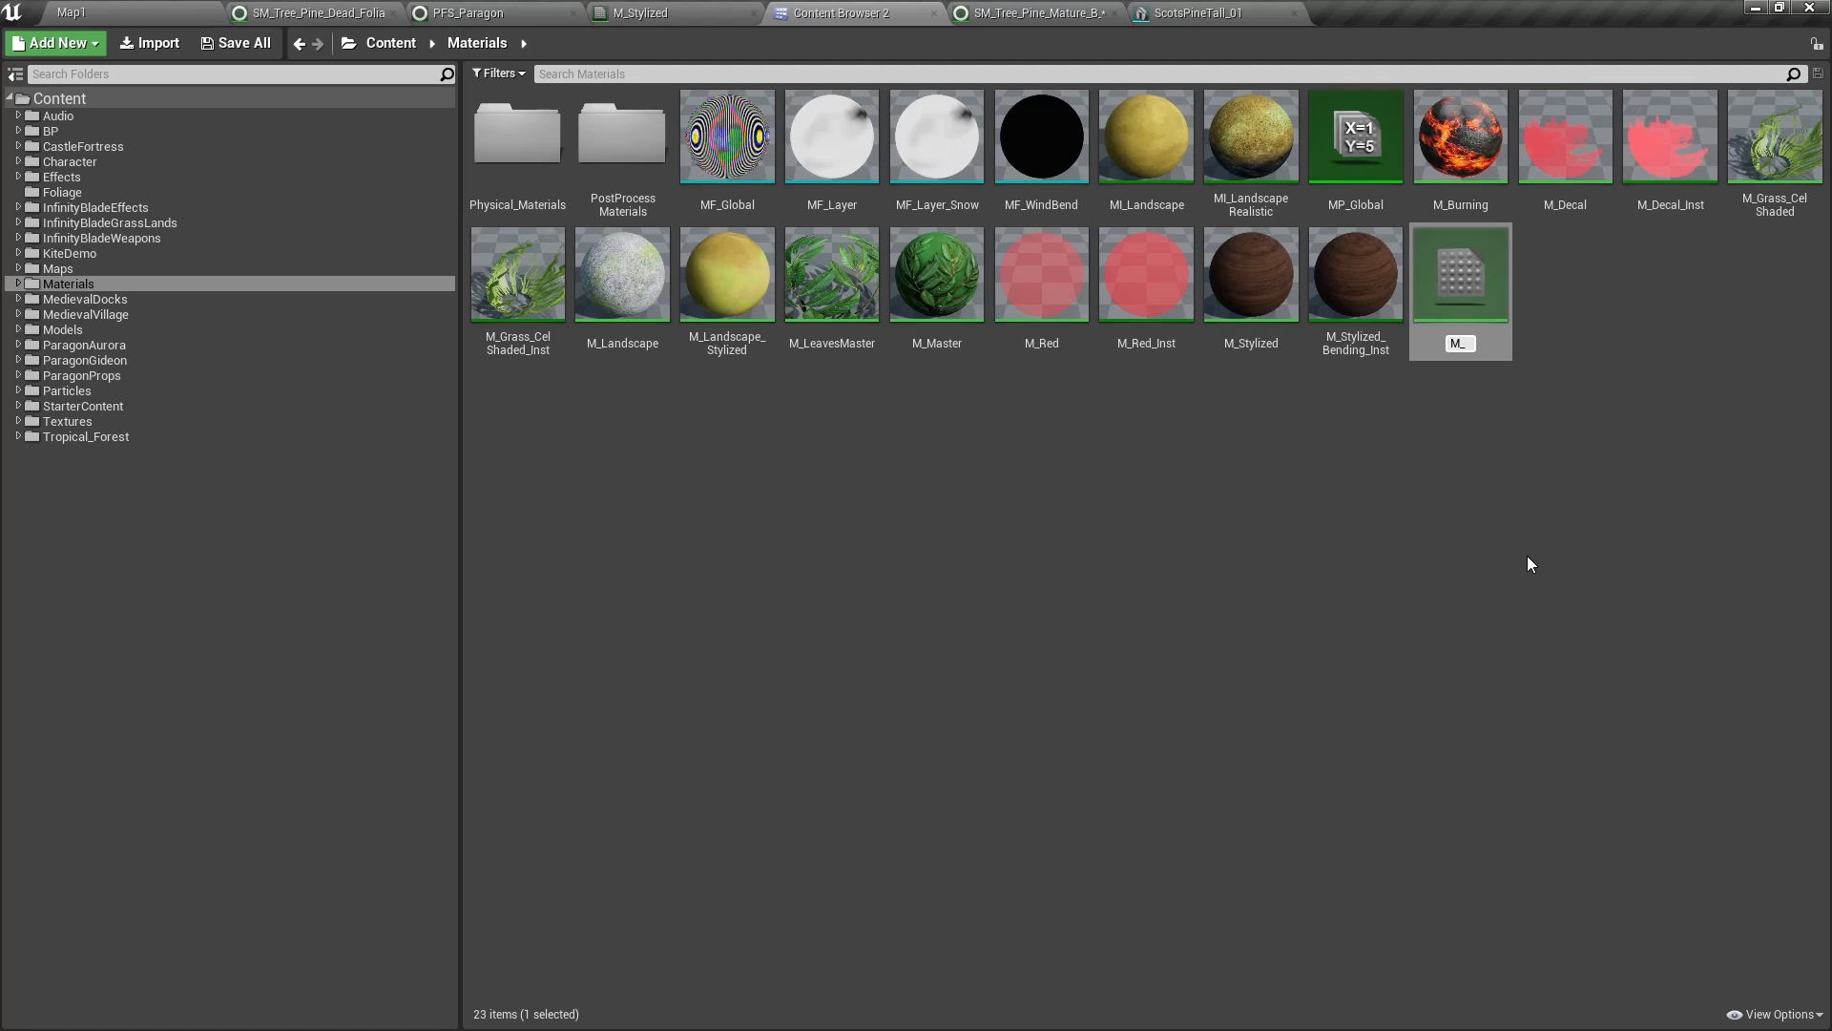
type("Req")
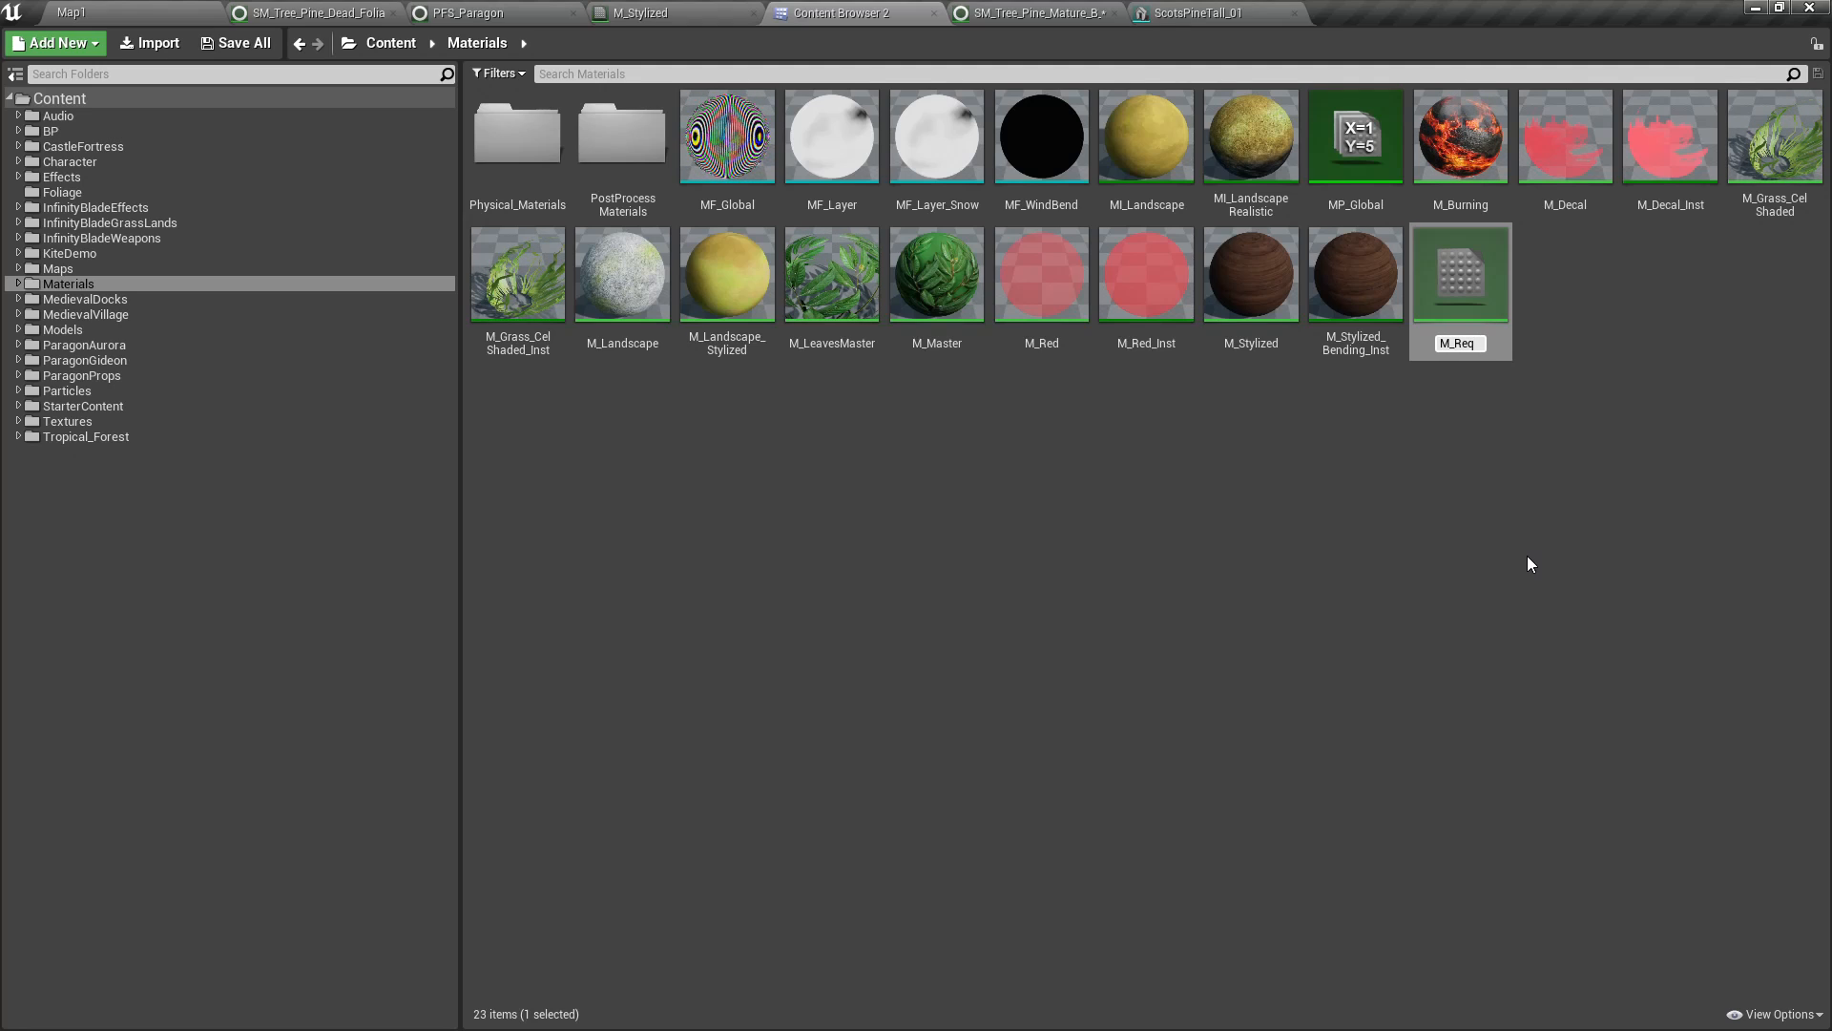
key("BackSpace")
key("BackSpace")
key("BackSpace")
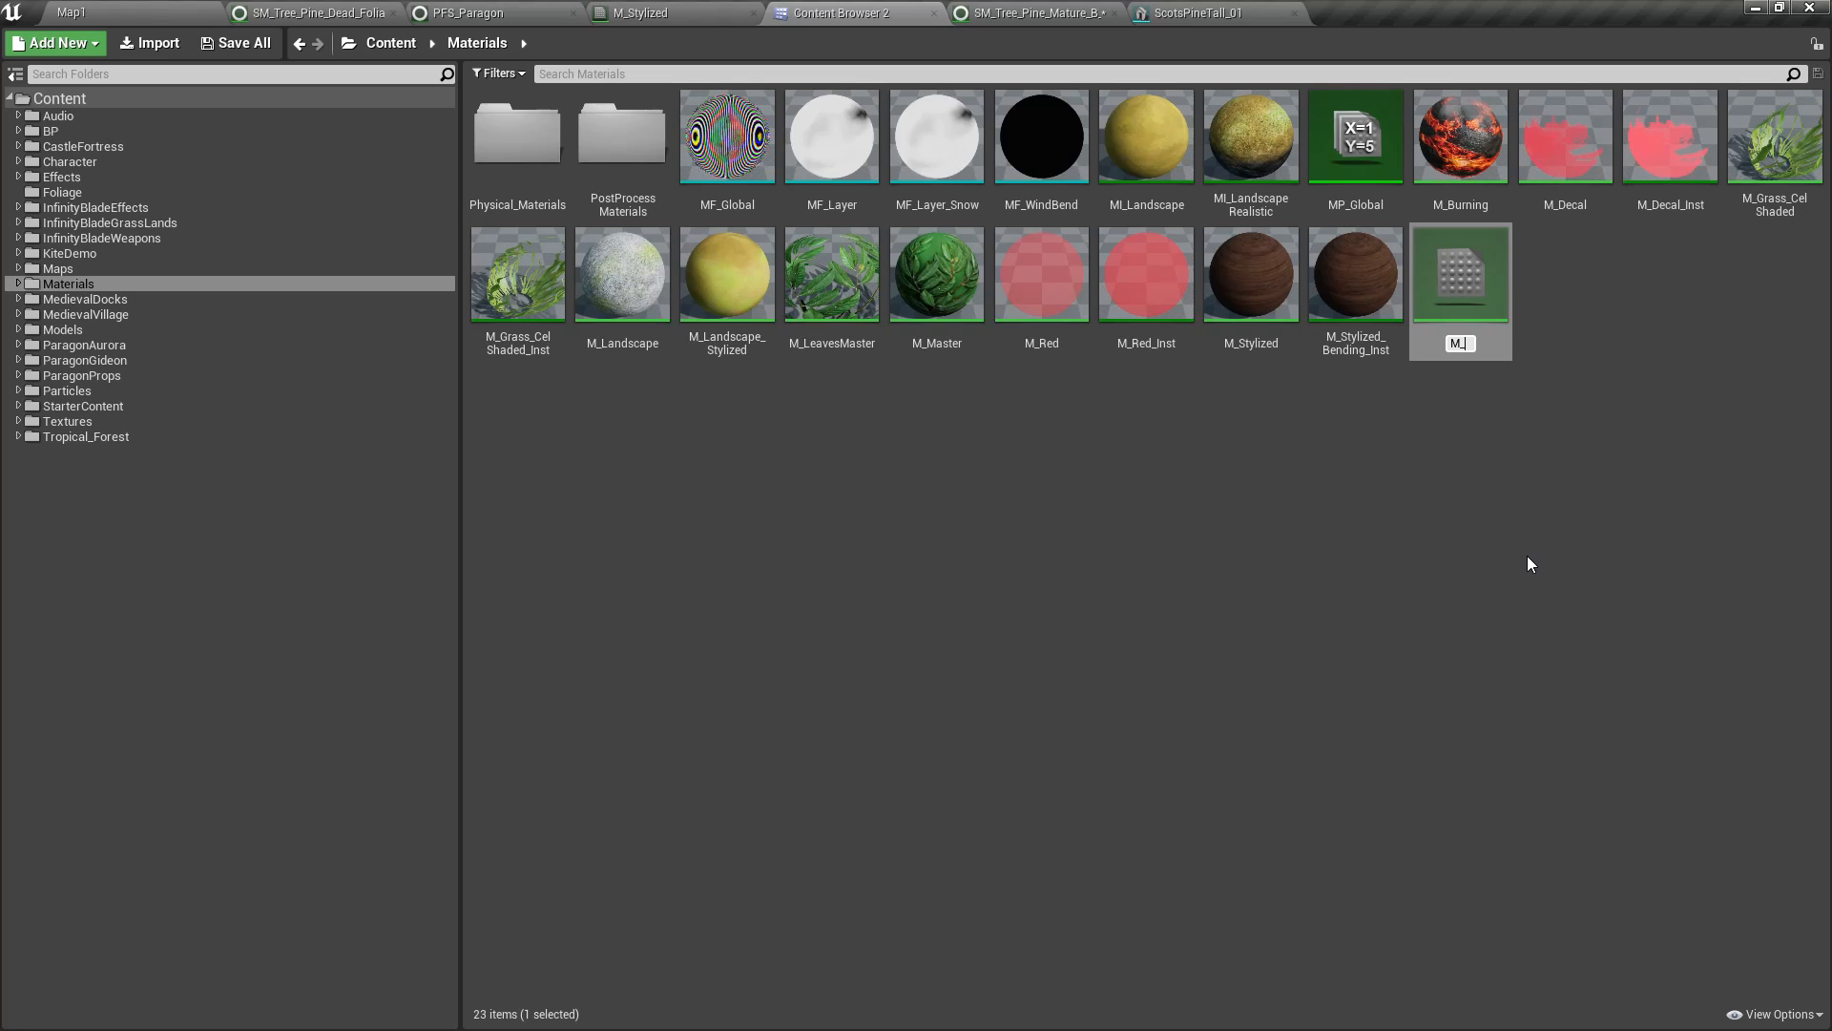
type("Bark")
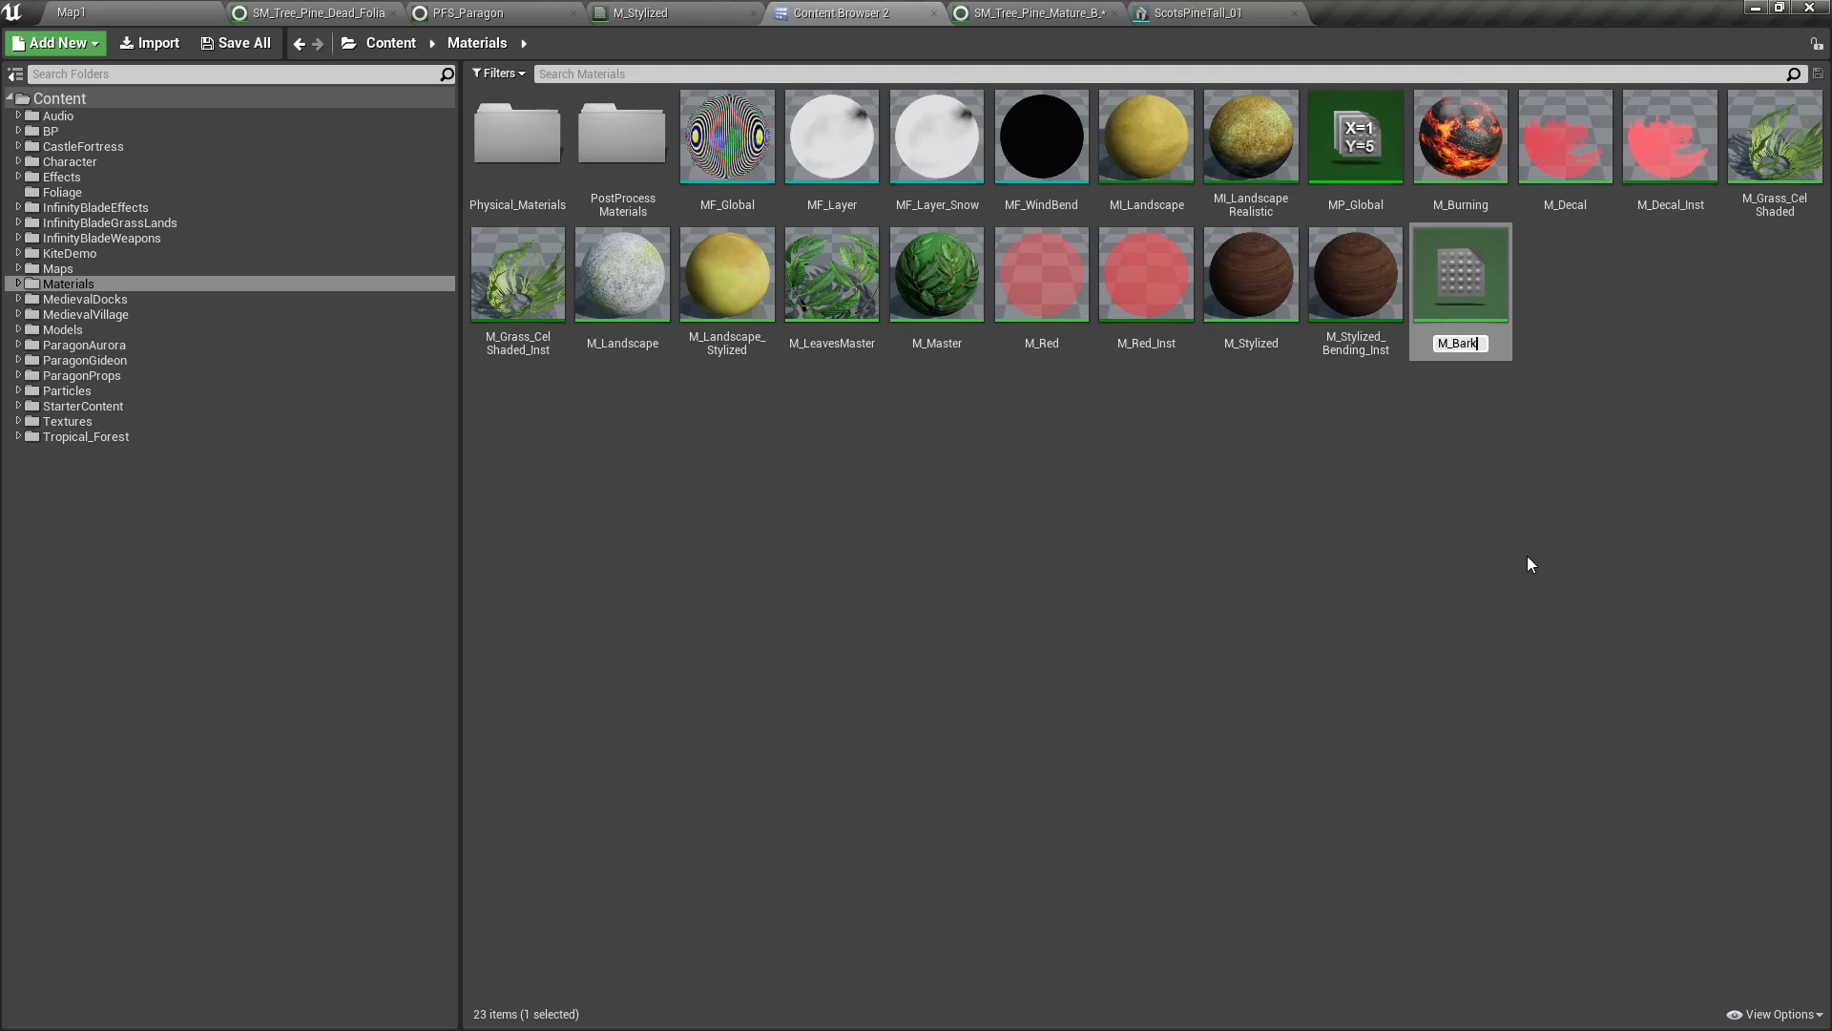
key("BackSpace")
key("BackSpace")
type("rk_Rective")
key("Return")
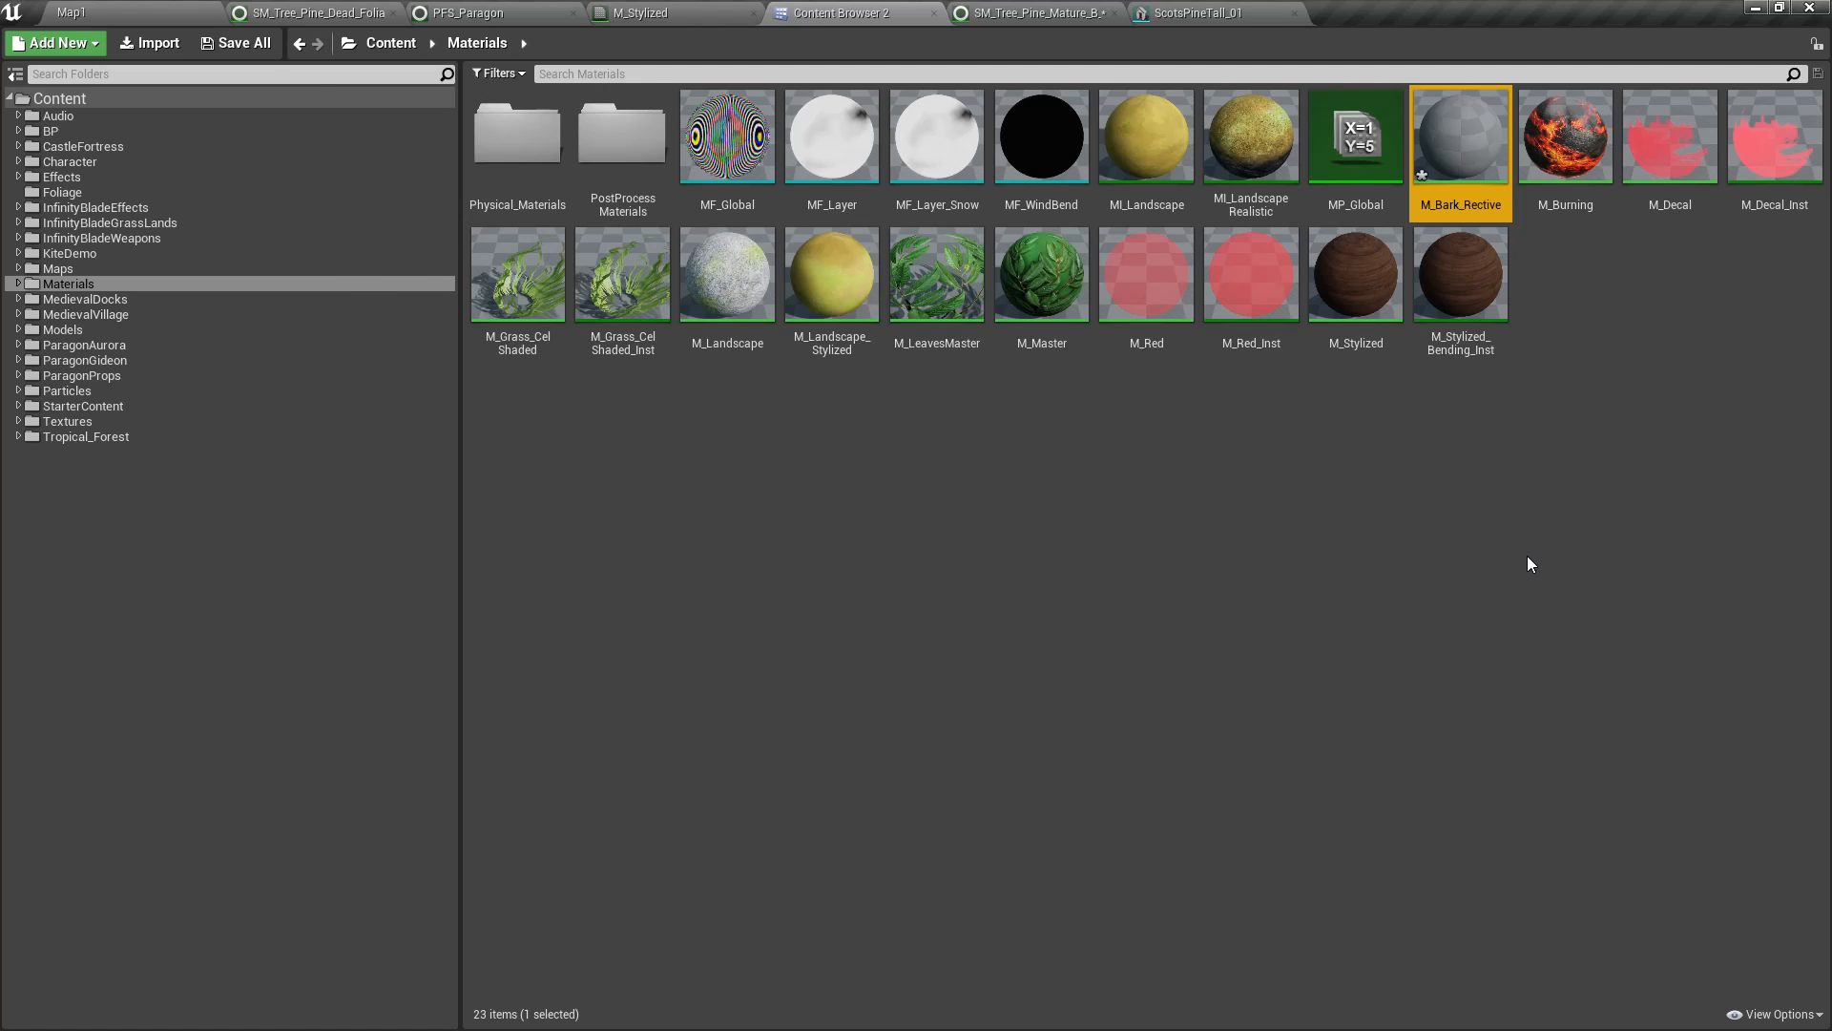
key("Return")
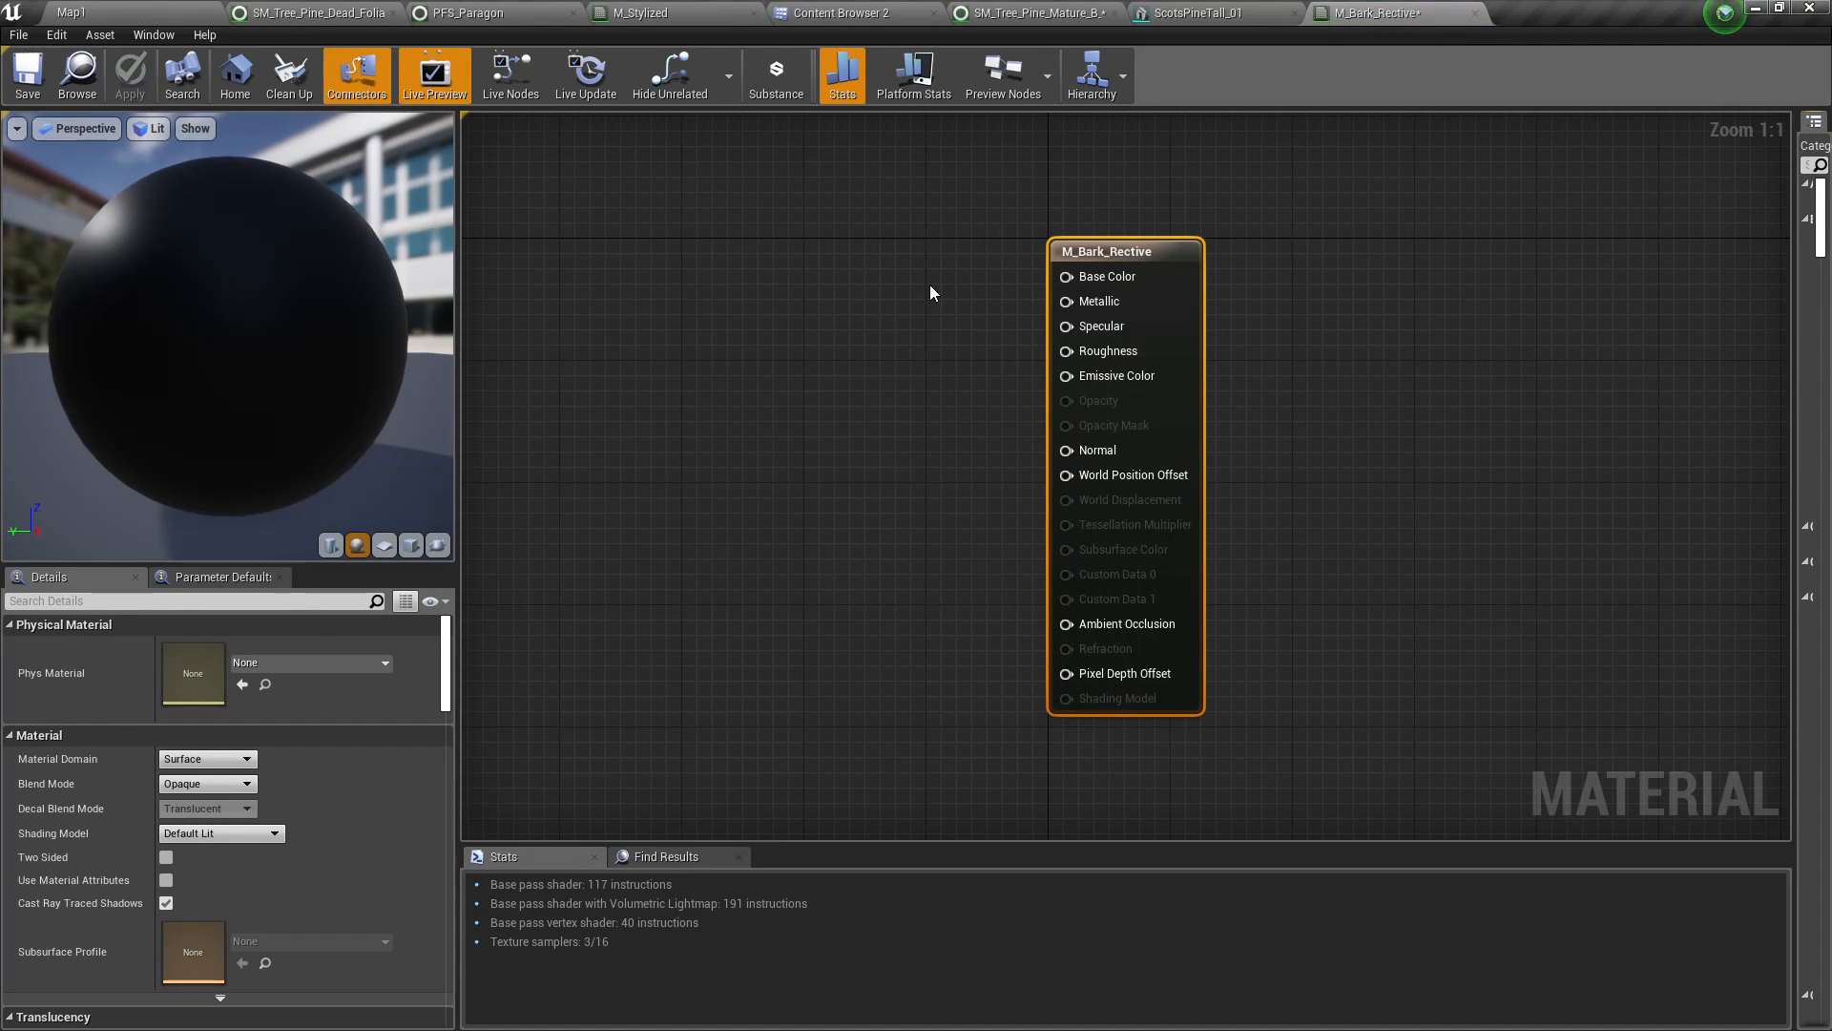
Look for bark textures in the ScotsPineTall_01 mesh's folder and in the KiteDemo Environments Textures folder
left_click(1197, 12)
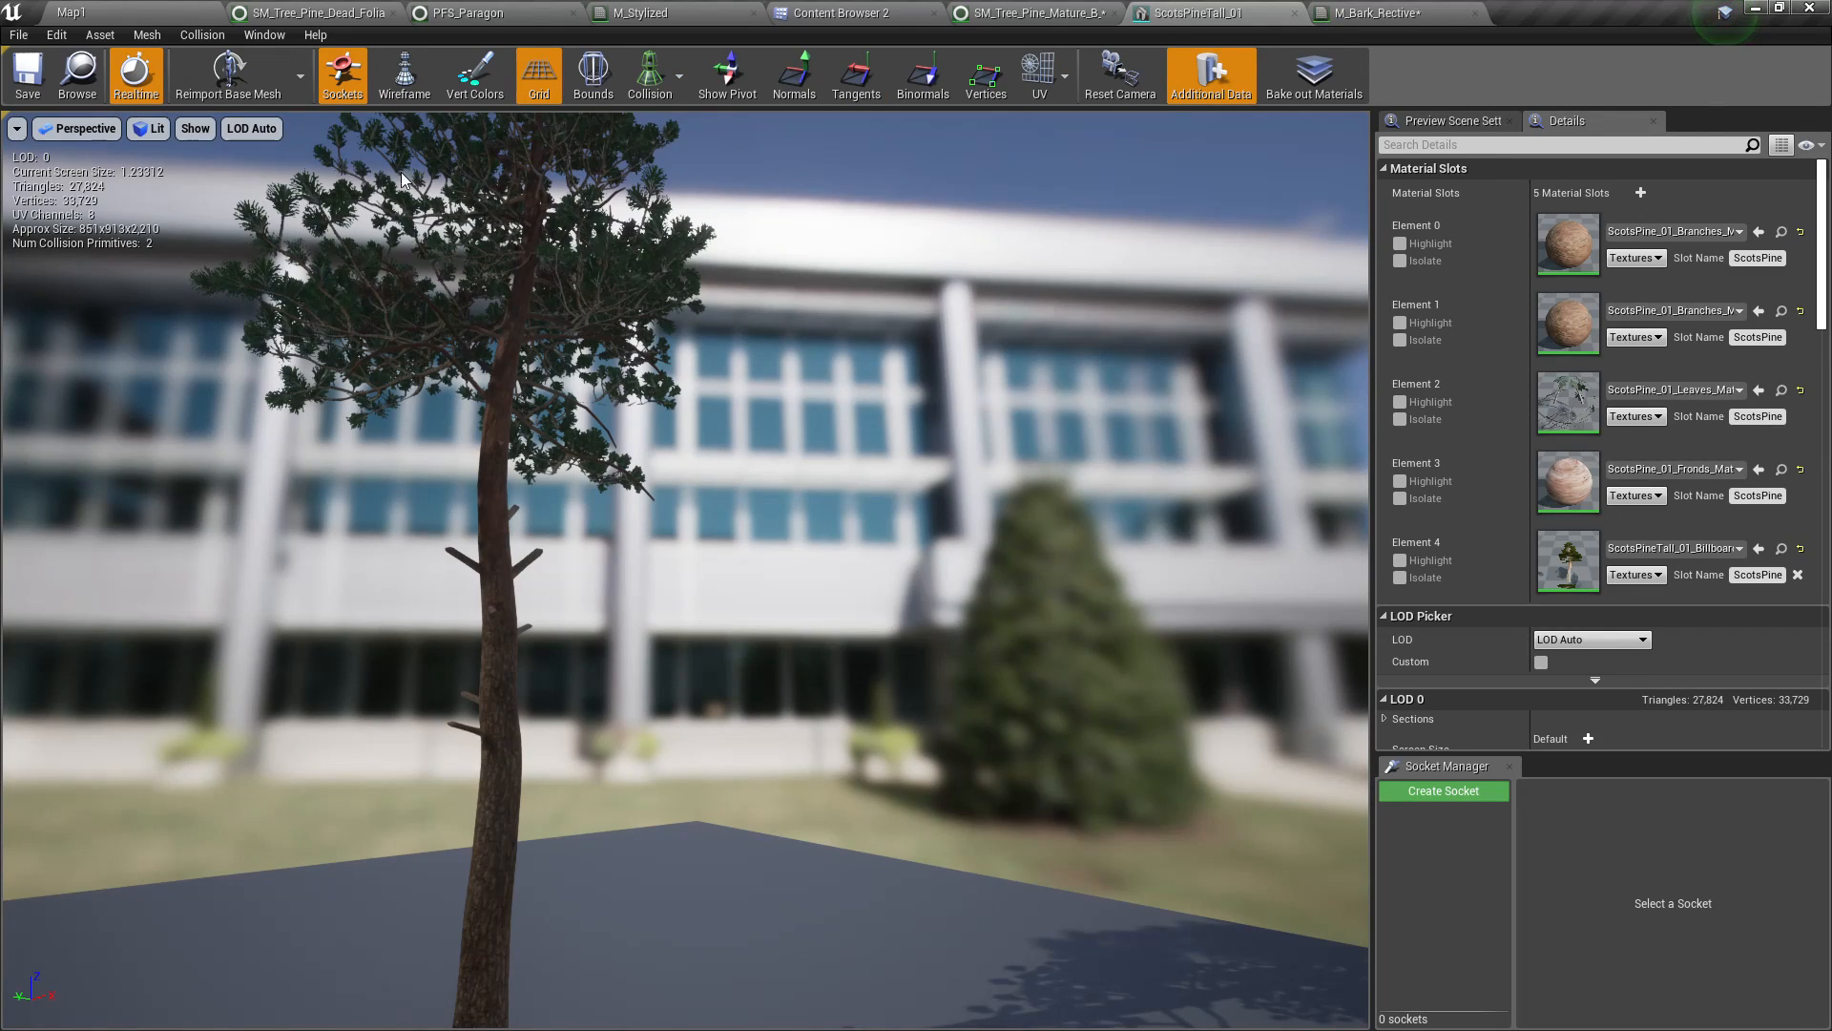
left_click(84, 84)
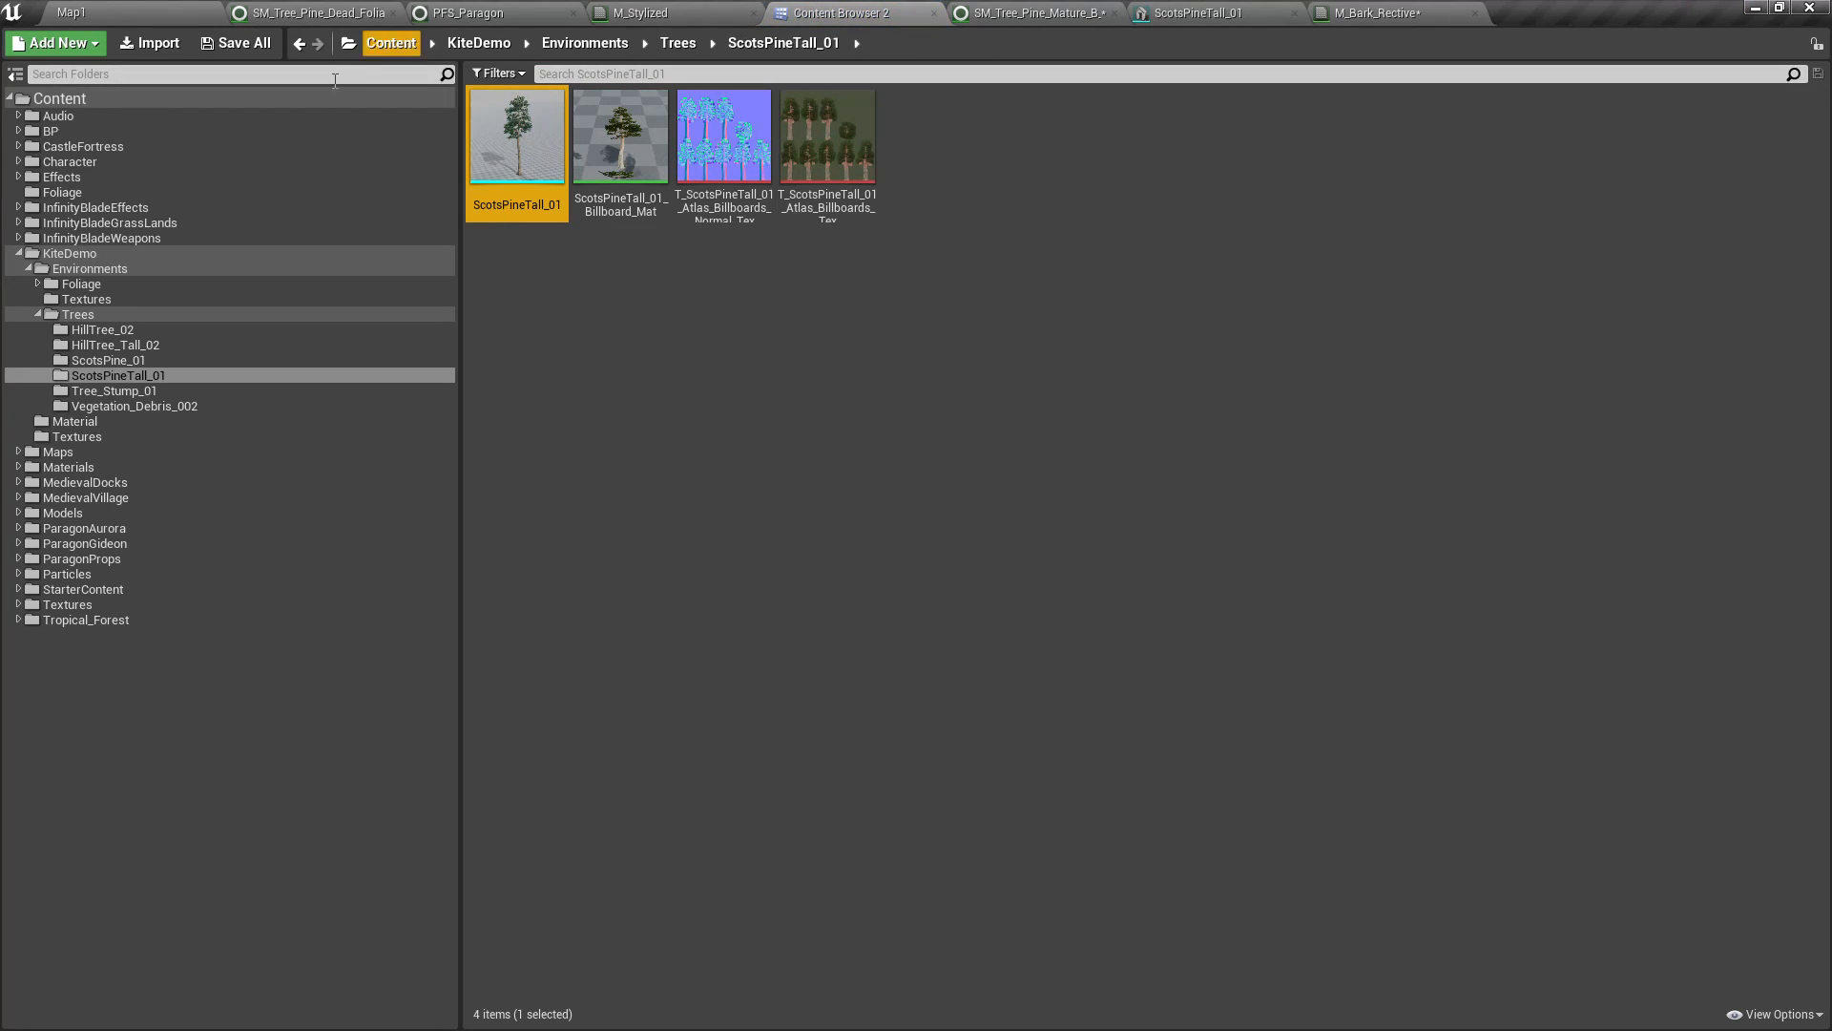
left_click(84, 300)
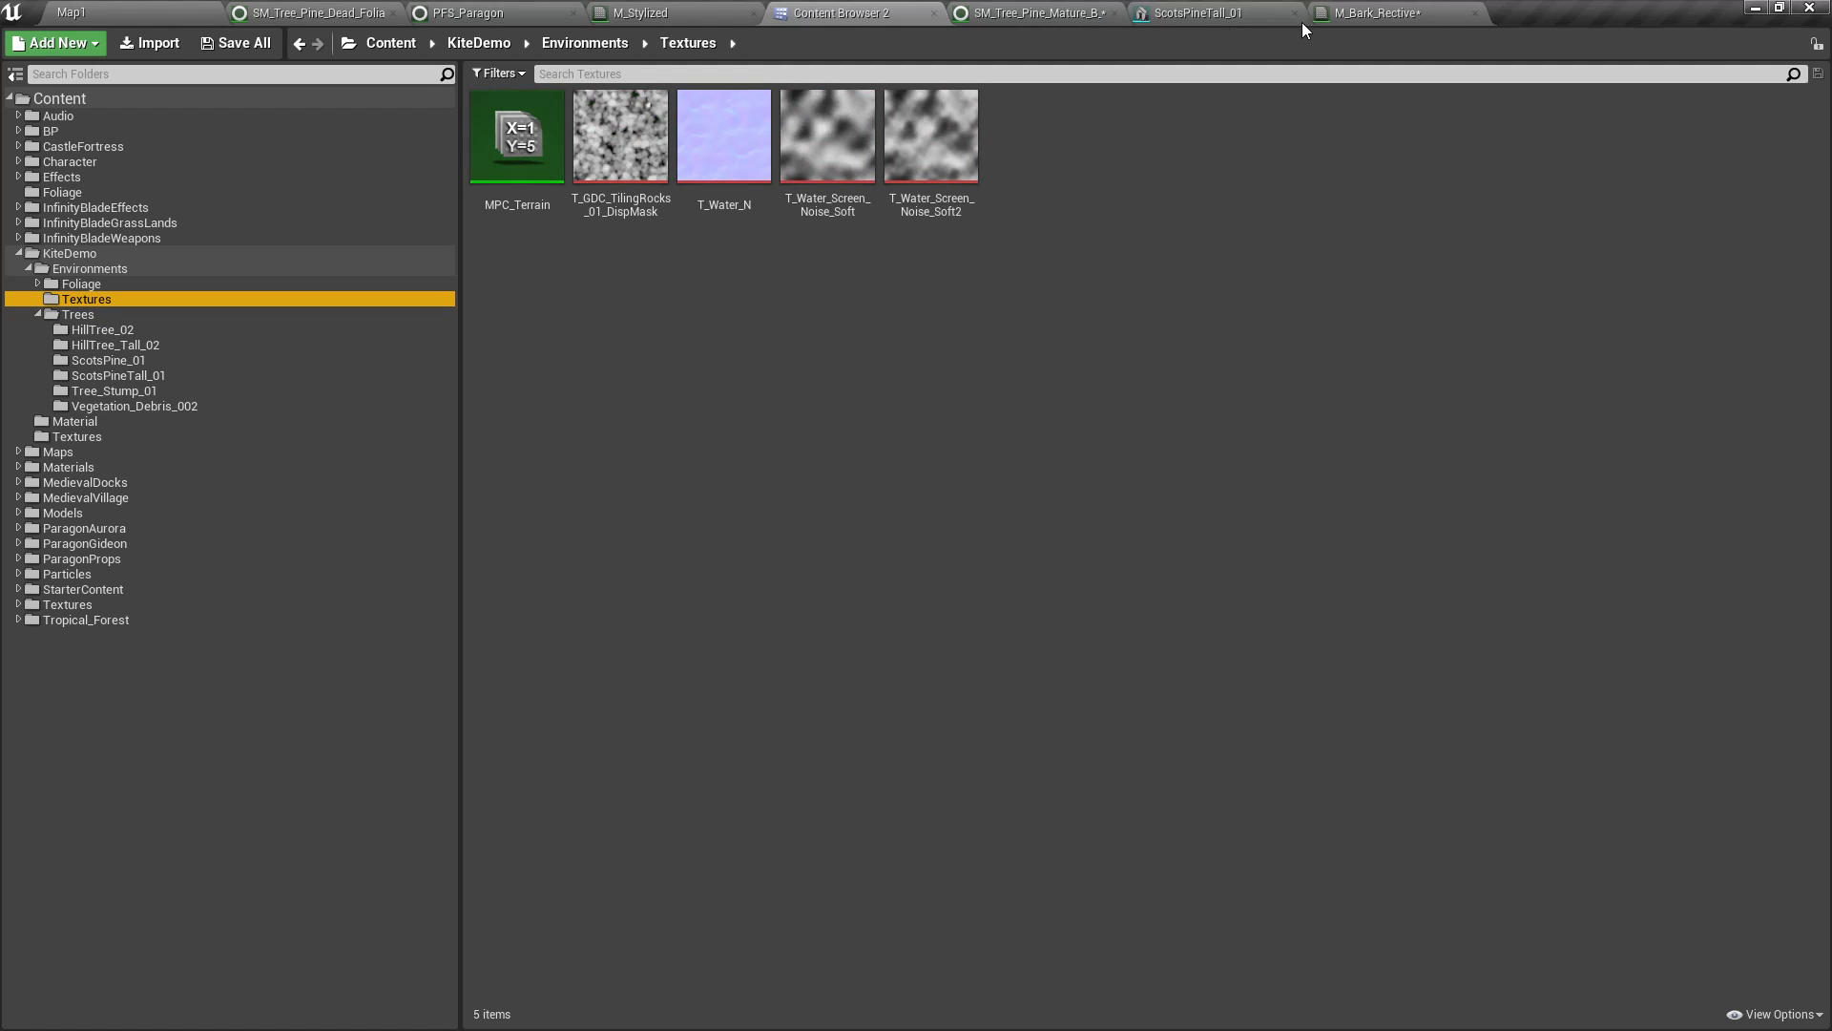
Open the Element 1 branches material of ScotsPineTall_01 and examine the bark texture samples in its node graph
left_click(1098, 13)
left_click(1206, 12)
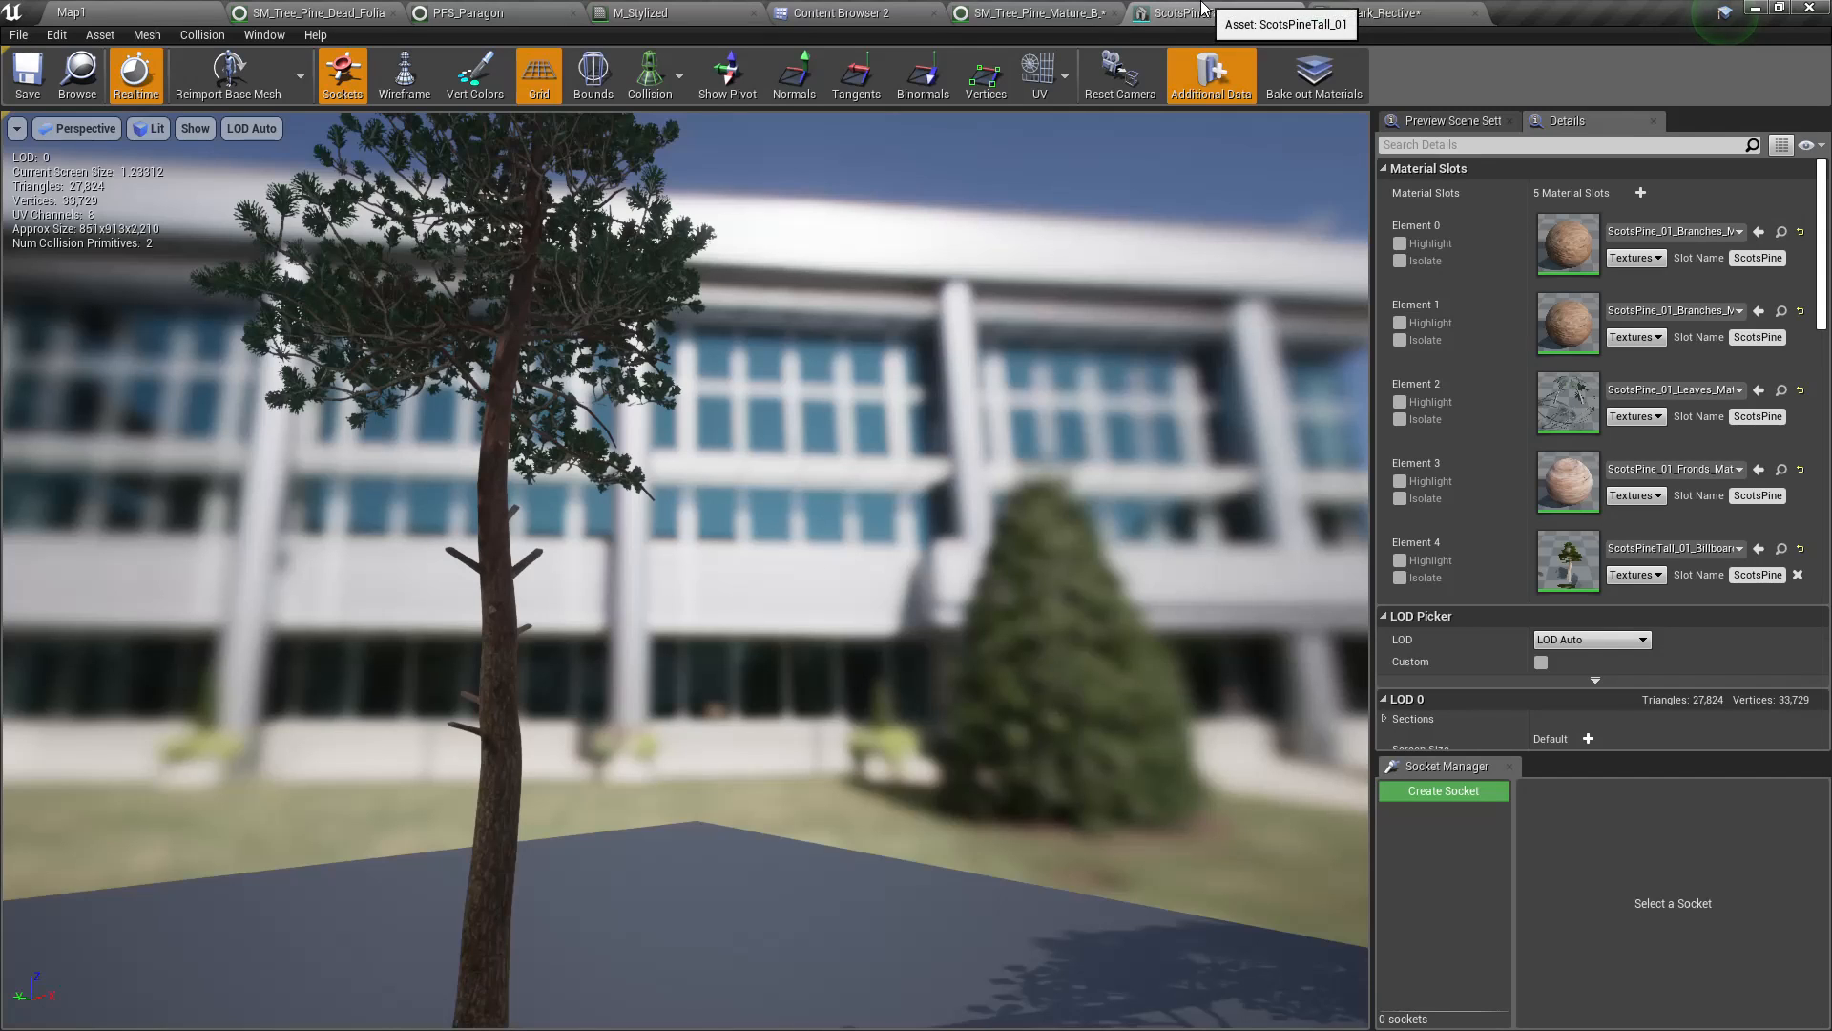
double_click(1568, 323)
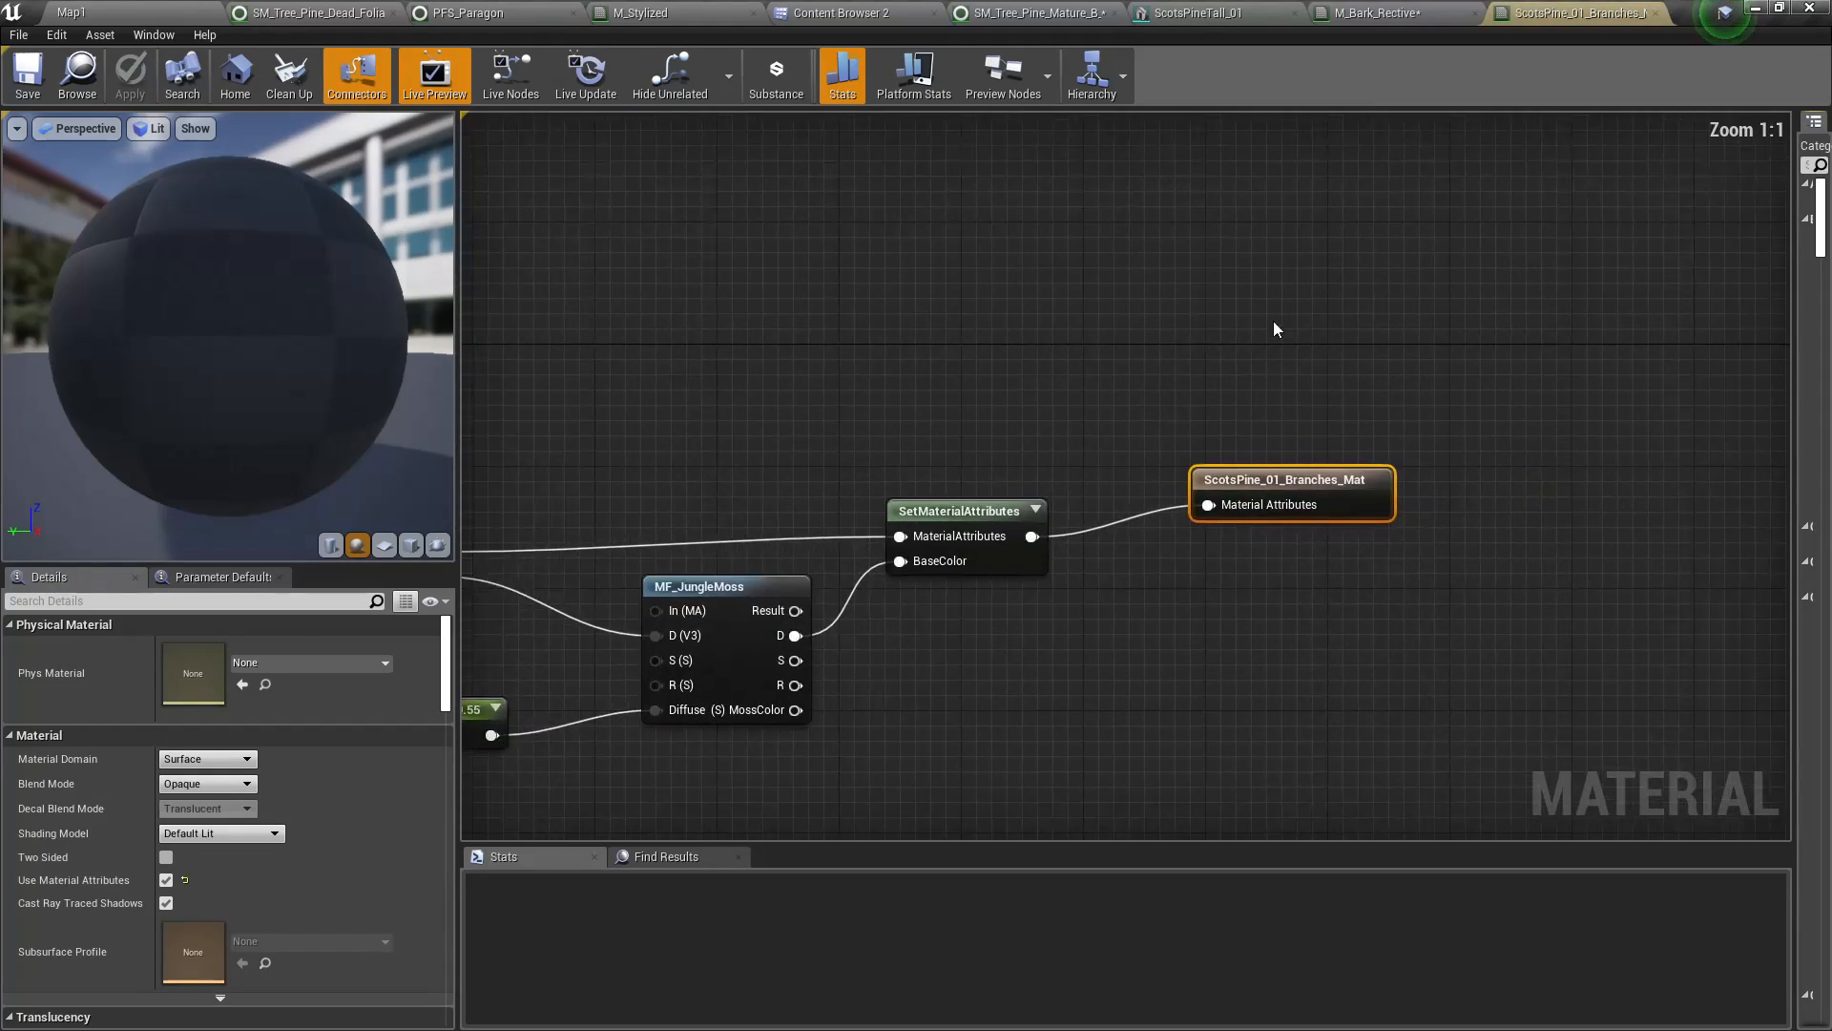
scroll(1600, 335, "down", 6)
scroll(697, 349, "up", 6)
right_click_drag(697, 350, 852, 390)
left_click(785, 612)
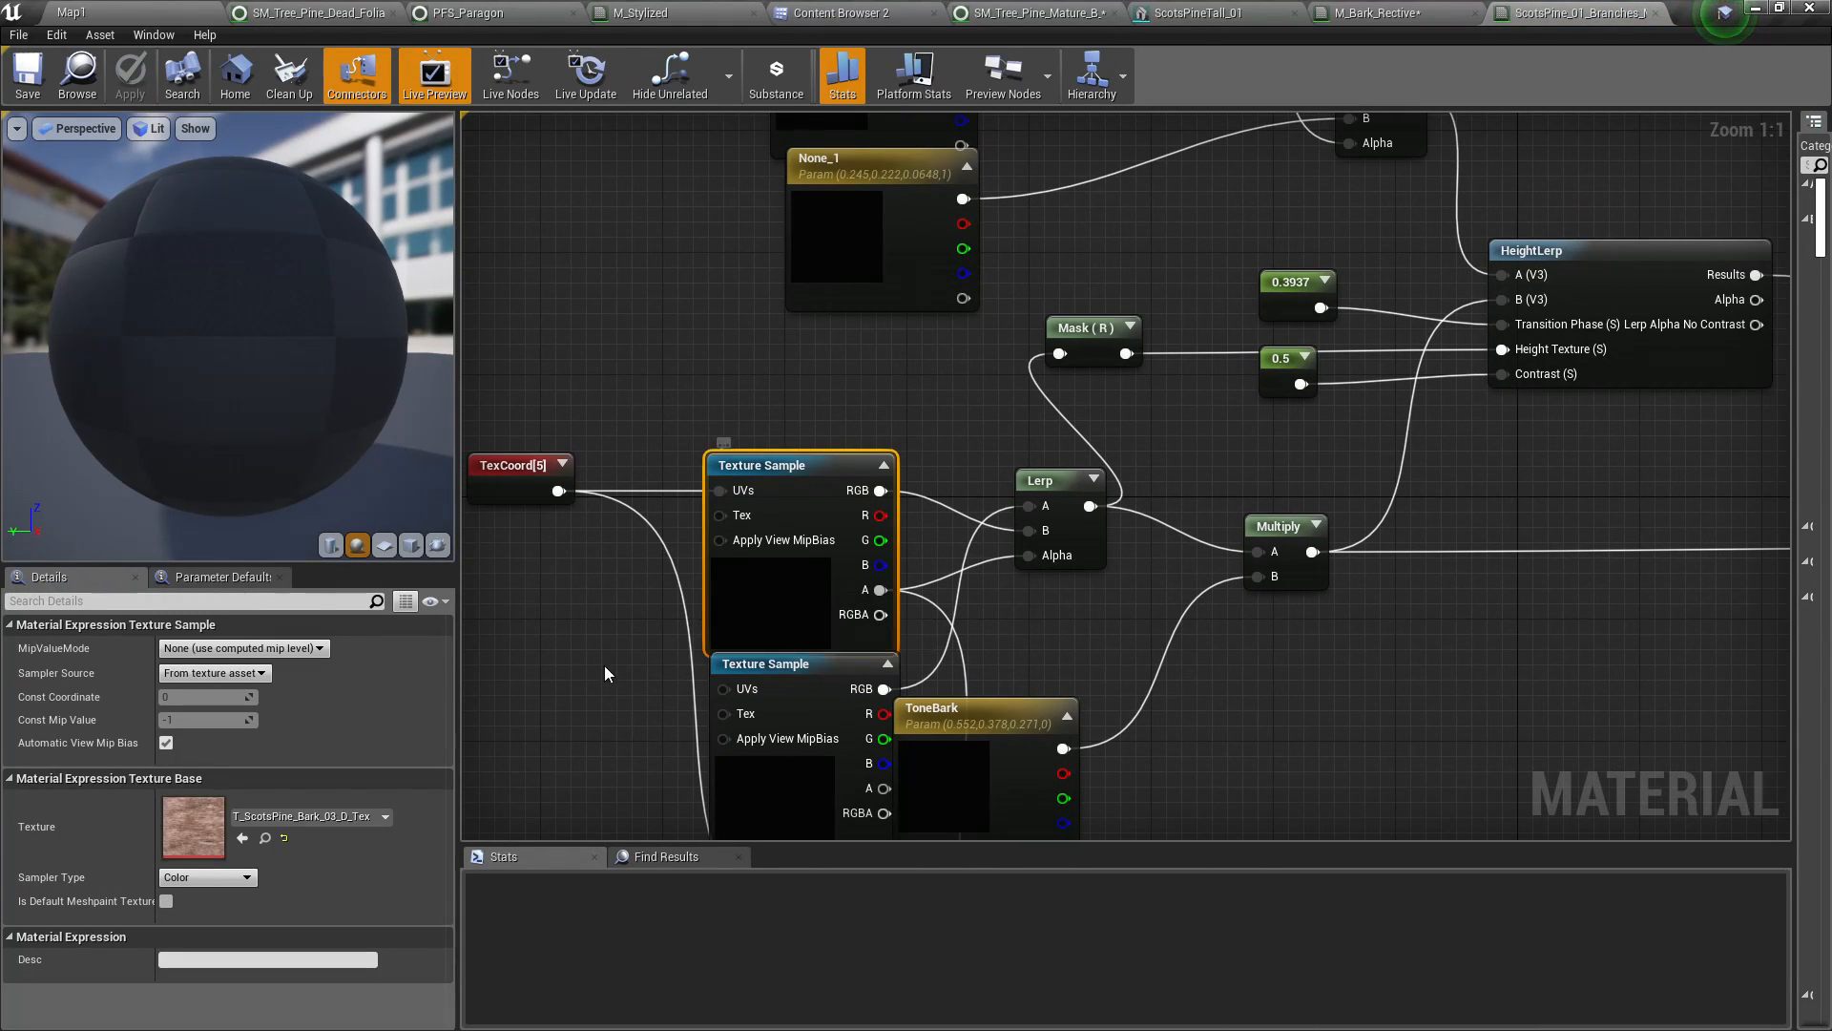
left_click(764, 775)
right_click_drag(653, 766, 685, 409)
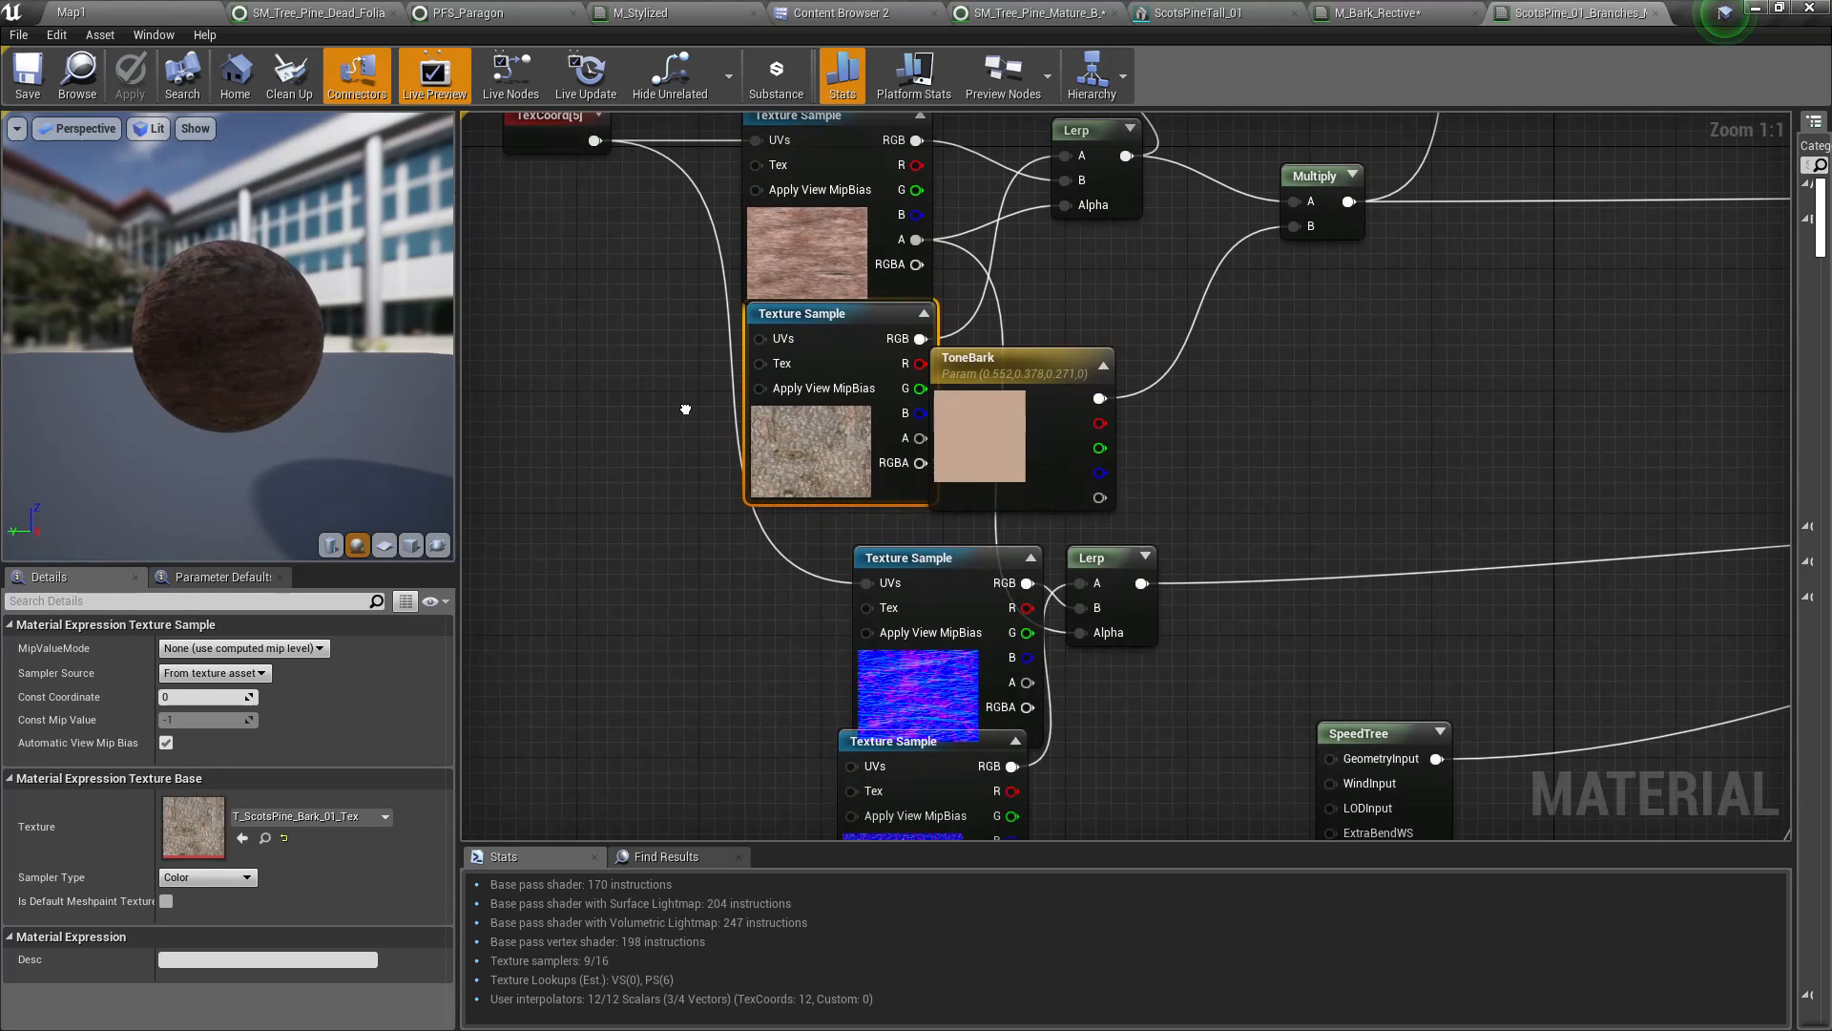
right_click_drag(670, 243, 694, 450)
left_click_drag(145, 373, 124, 323)
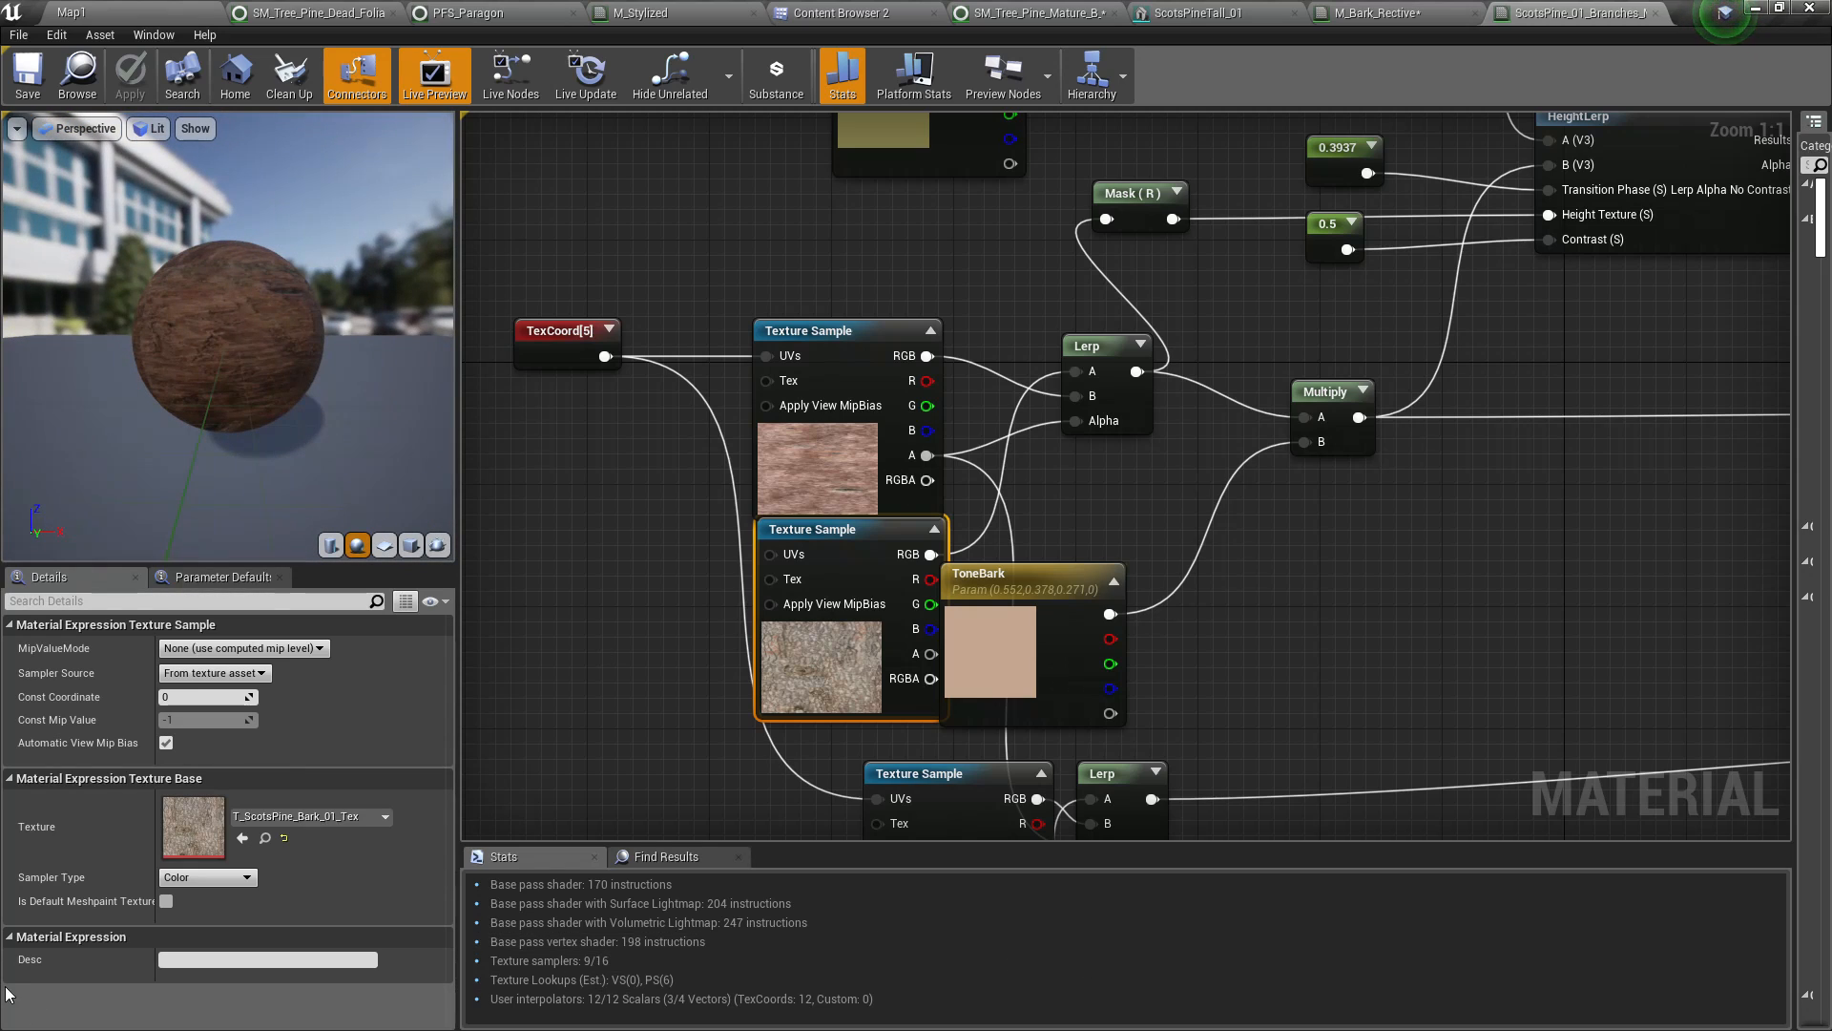
Add the T_ScotsPine_Bark_03_D_Tex texture to the M_Bark_Rective graph and connect its RGB output to Base Color
left_click(259, 842)
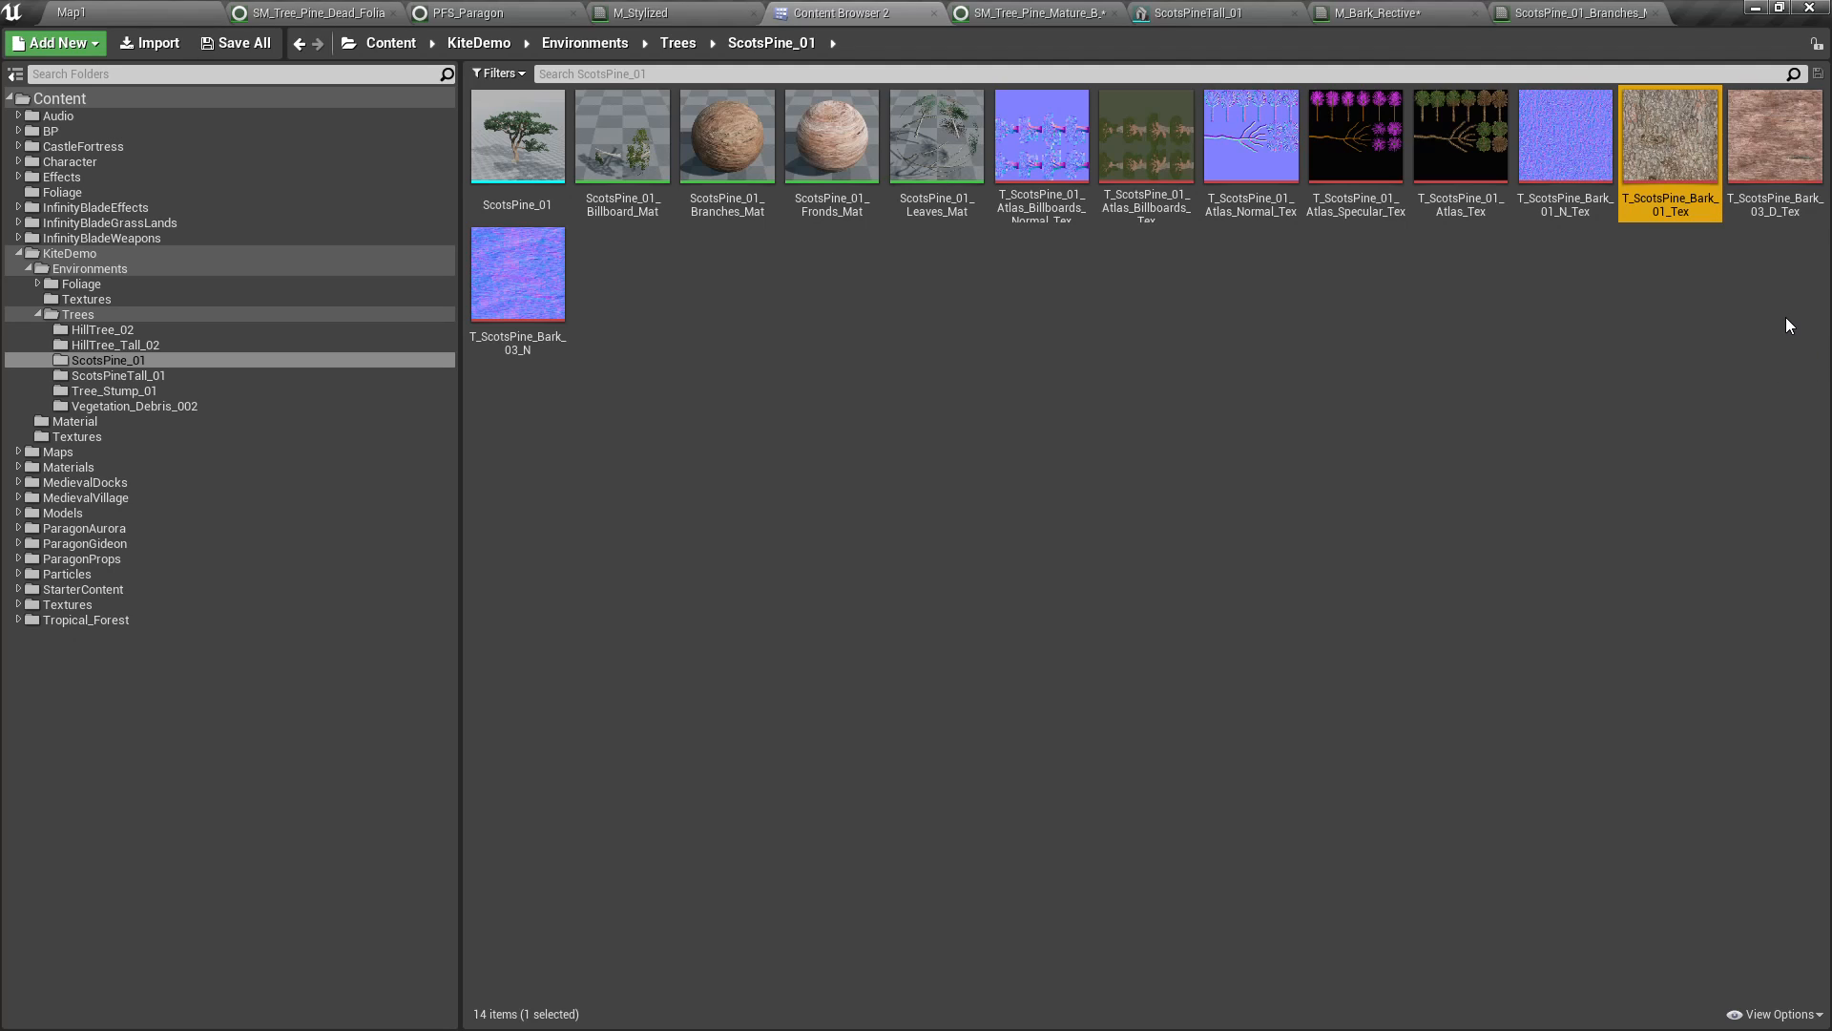
left_click(1738, 256)
left_click(1765, 146)
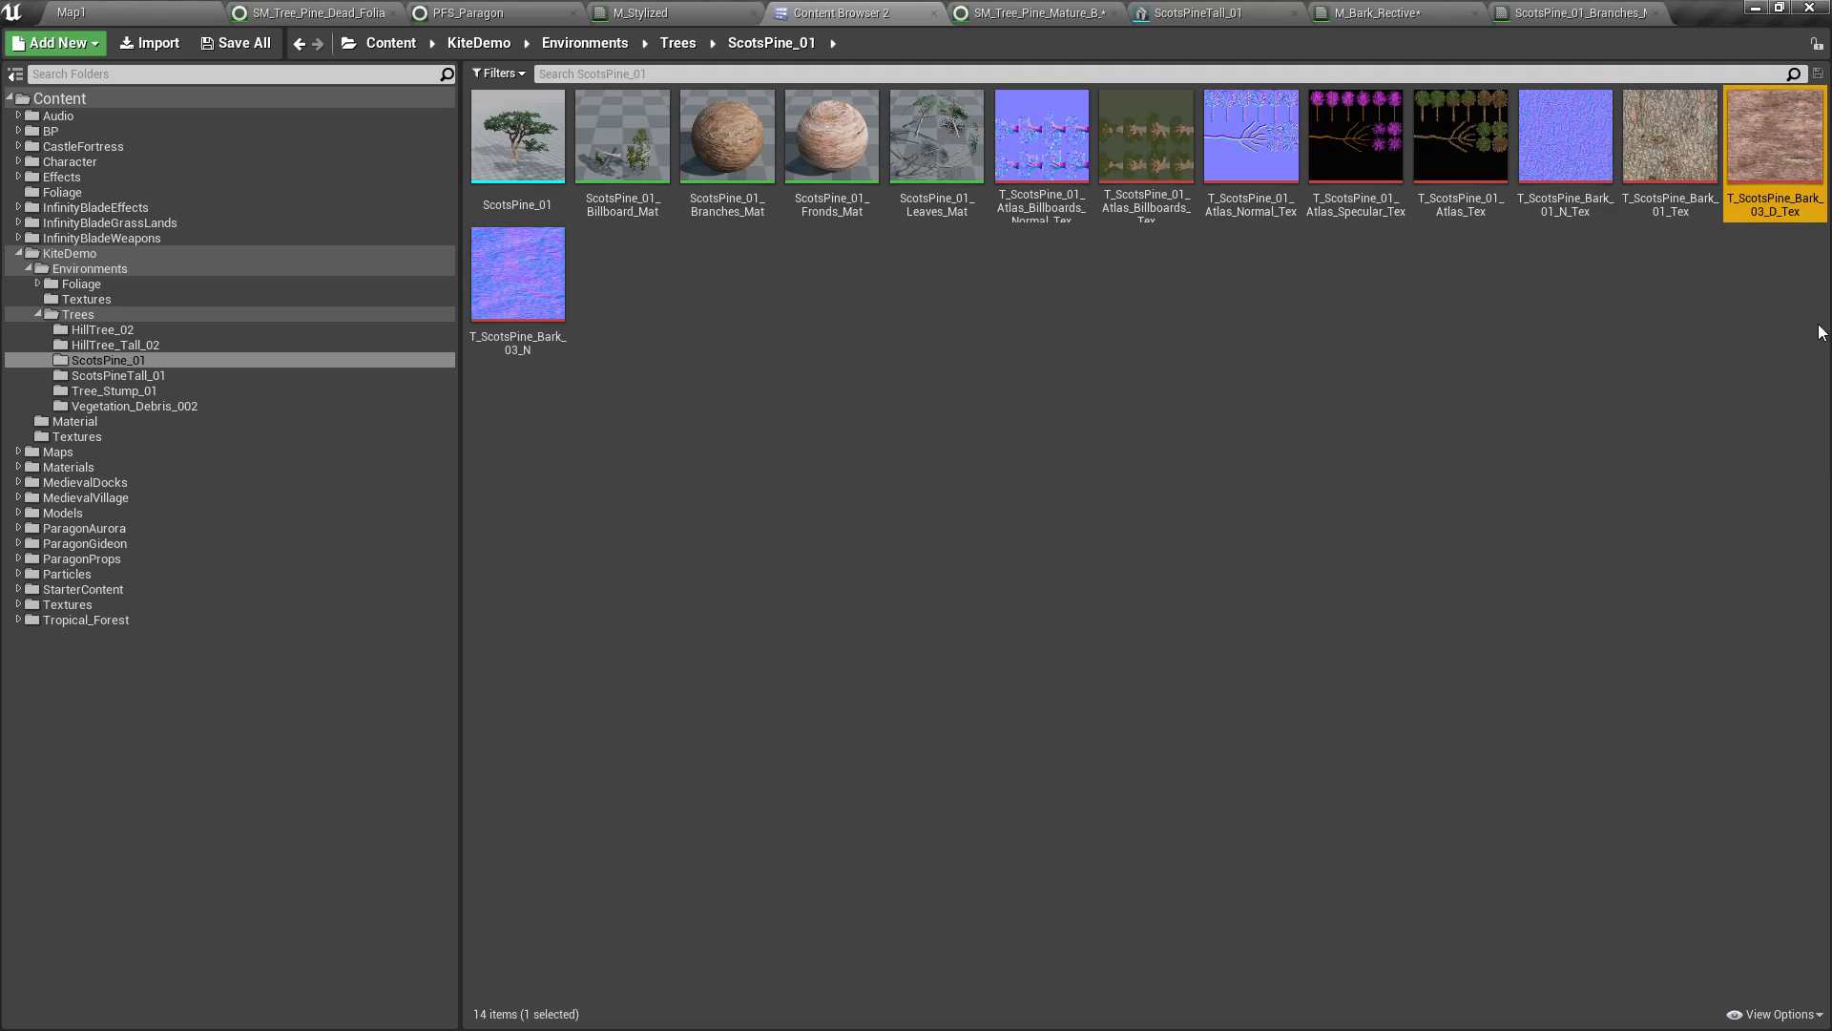
left_click_drag(1765, 145, 560, 286)
right_click_drag(698, 549, 846, 587)
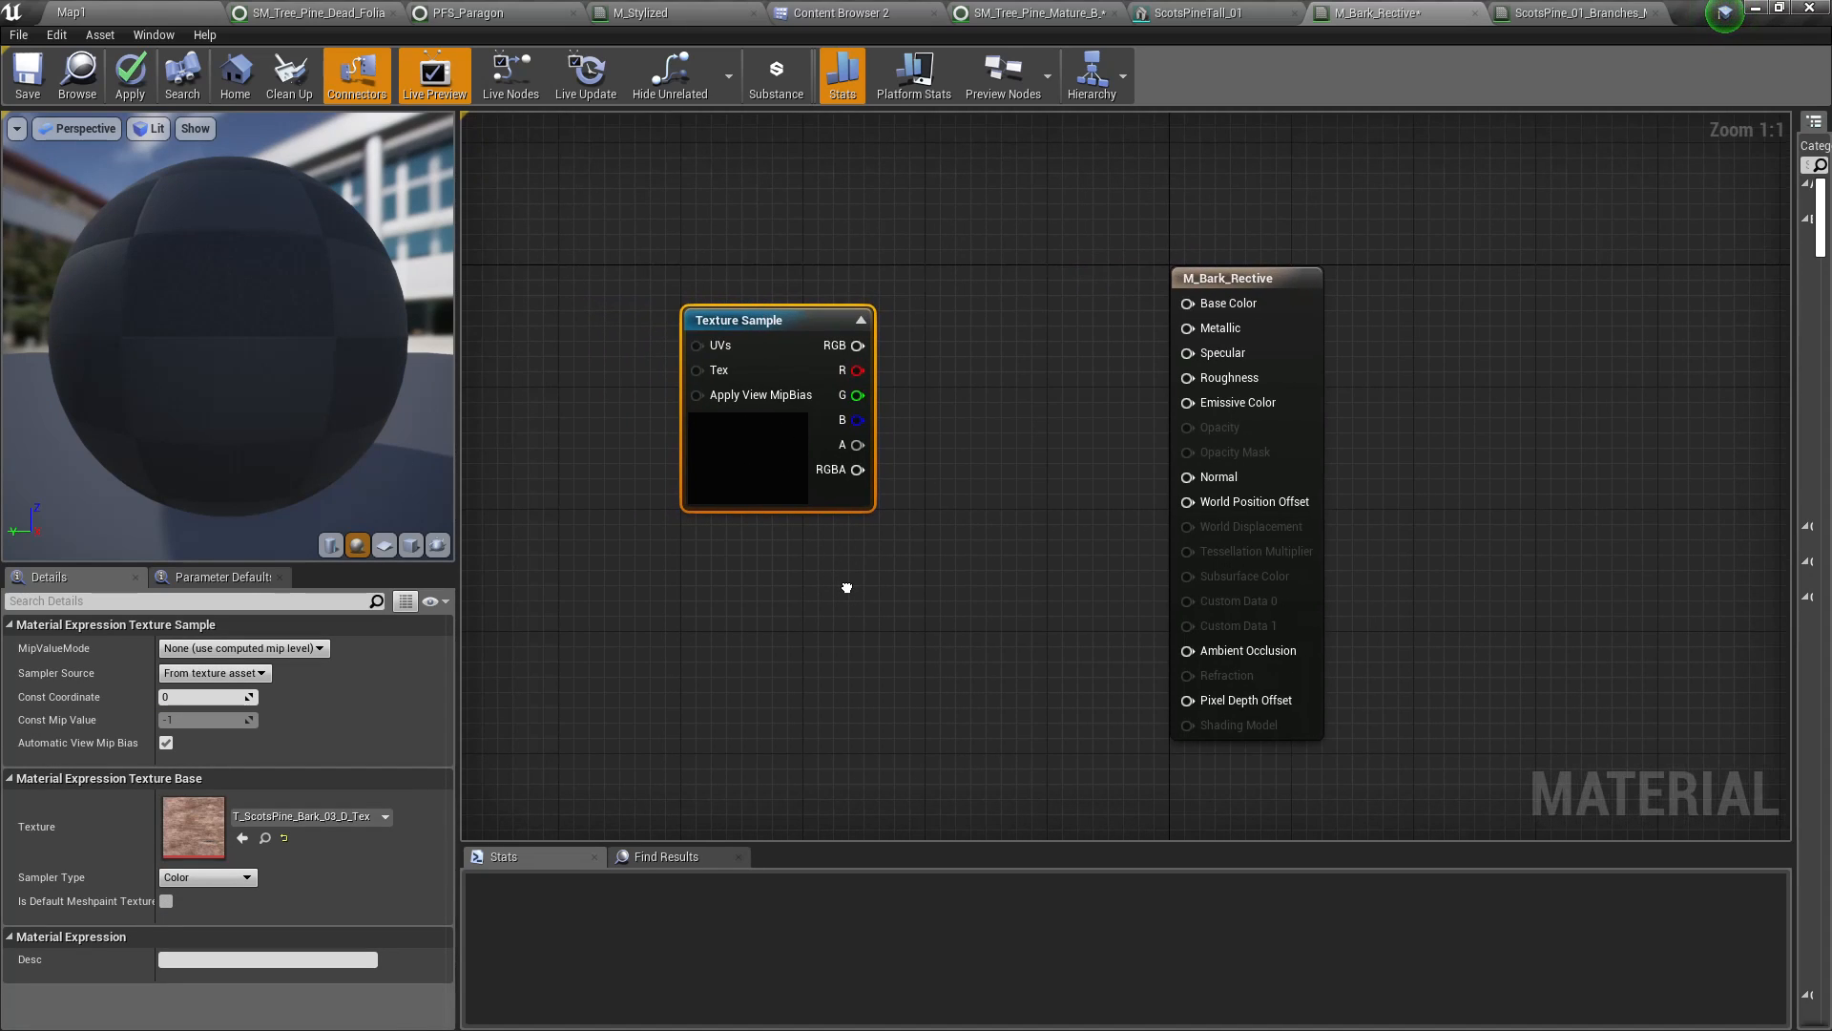
left_click_drag(858, 346, 1188, 303)
left_click_drag(754, 339, 667, 286)
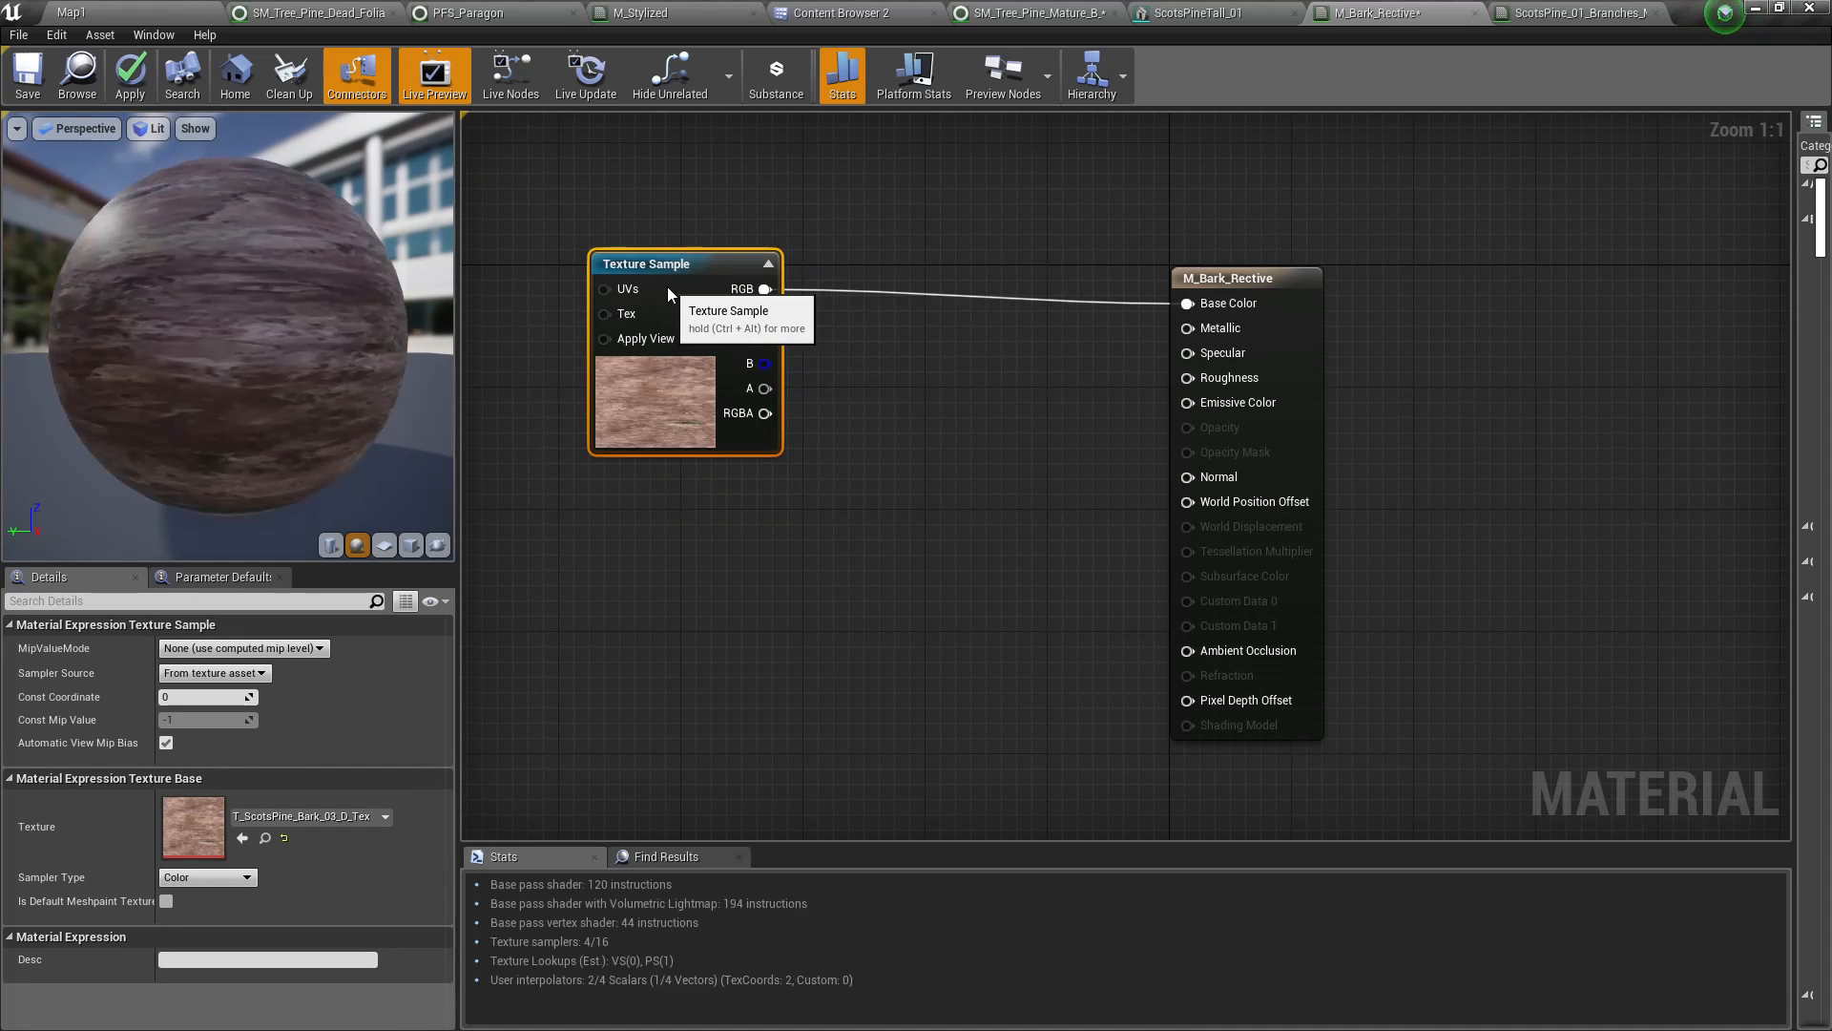
left_click_drag(248, 304, 275, 310)
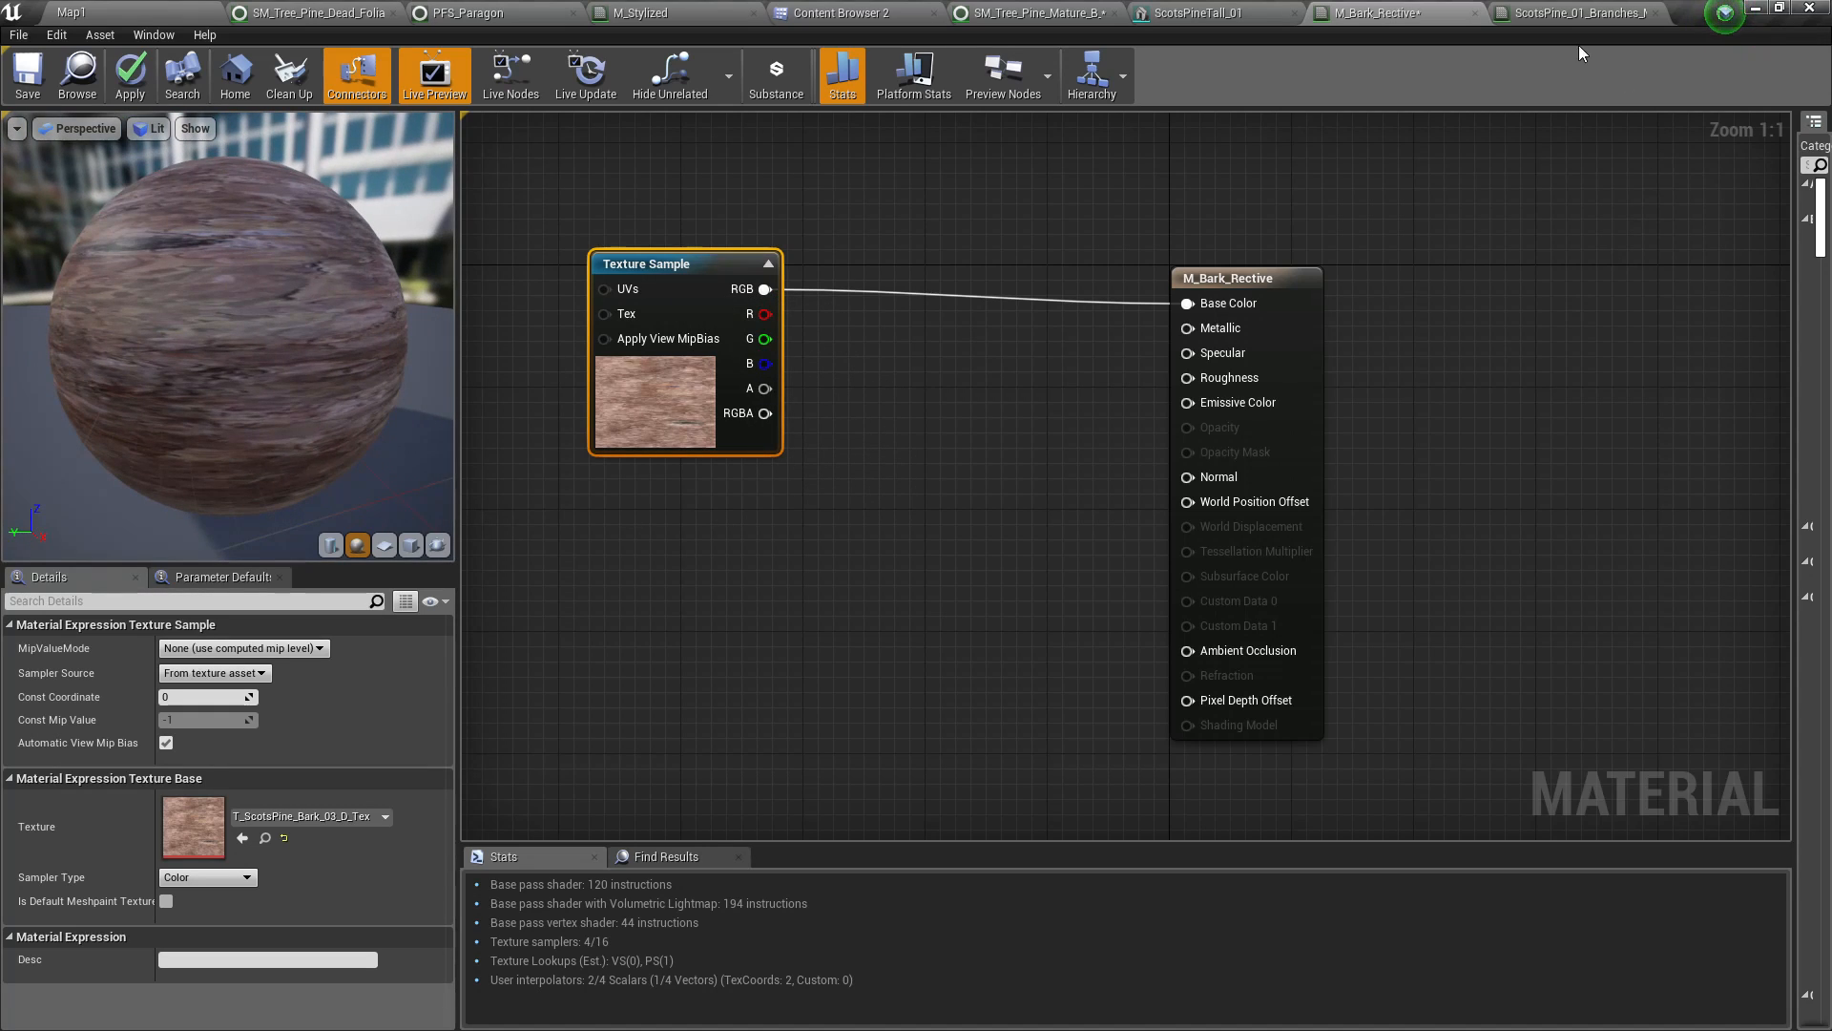
Add the T_ScotsPine_Bark_03_N texture below the colour texture and connect its RGB output to Normal
left_click(786, 8)
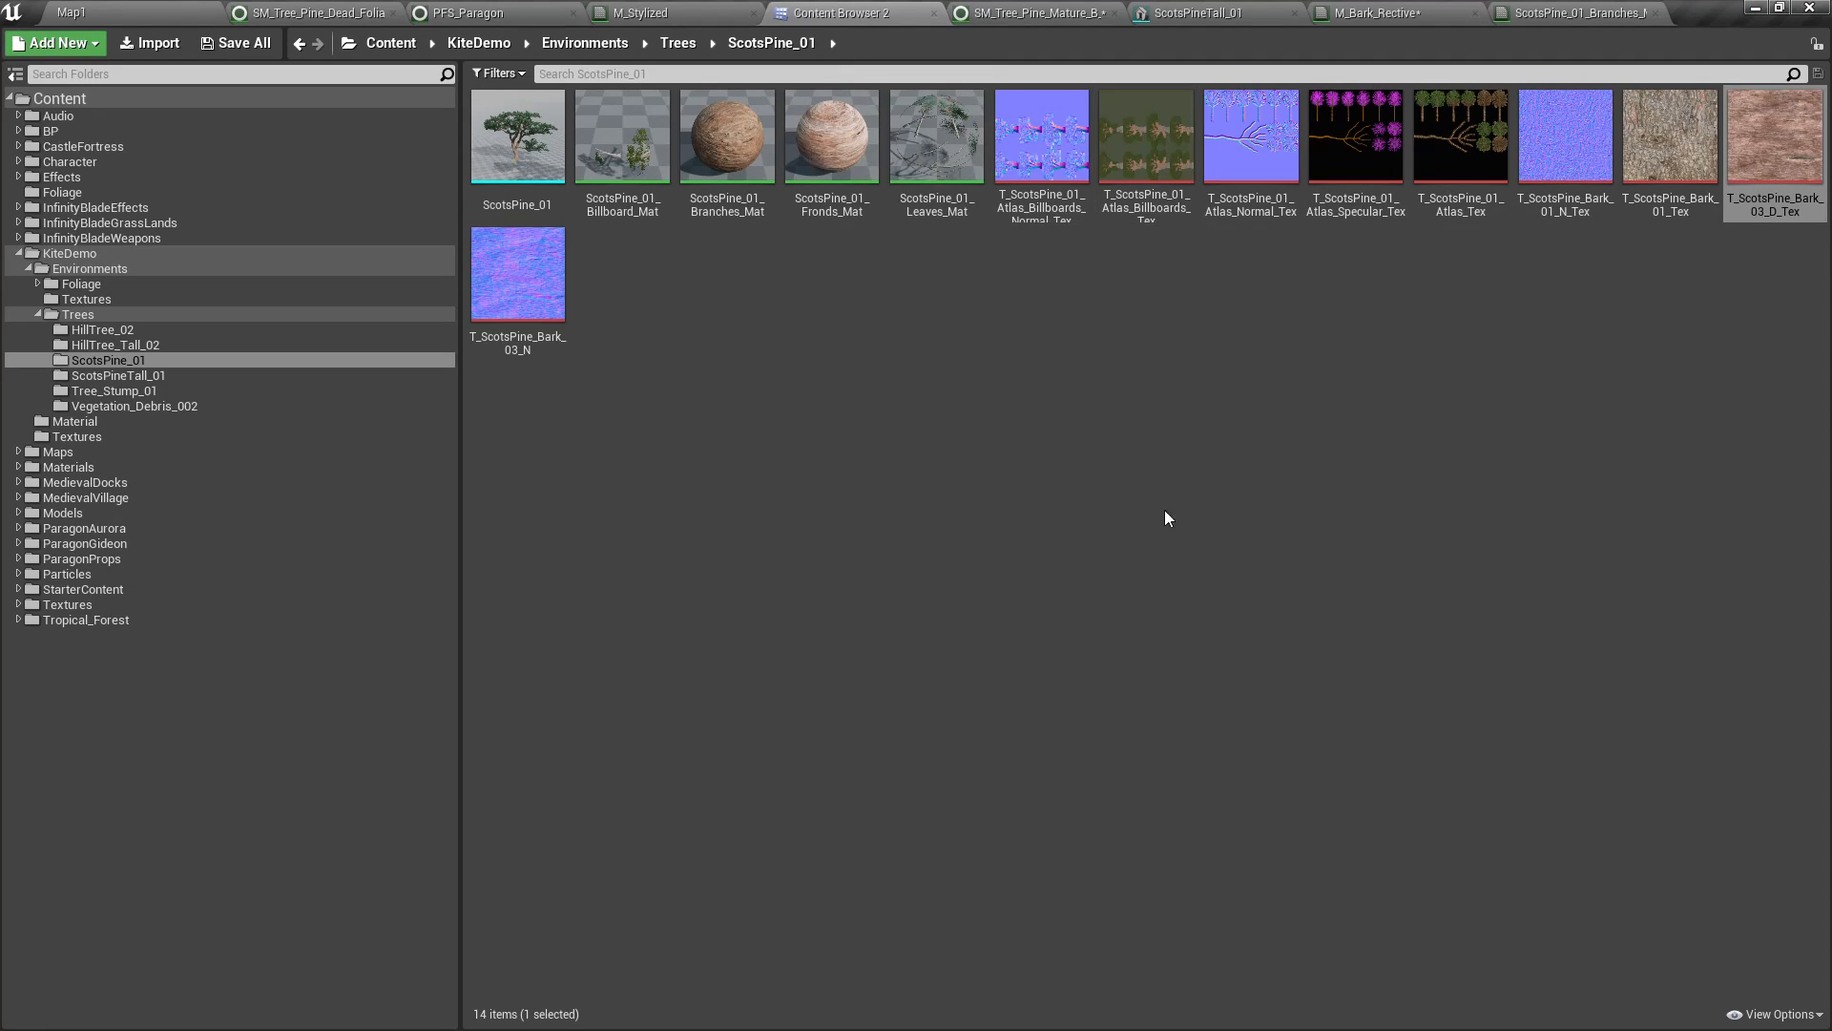
left_click_drag(535, 274, 583, 598)
left_click_drag(759, 634, 1190, 477)
left_click_drag(651, 638, 657, 553)
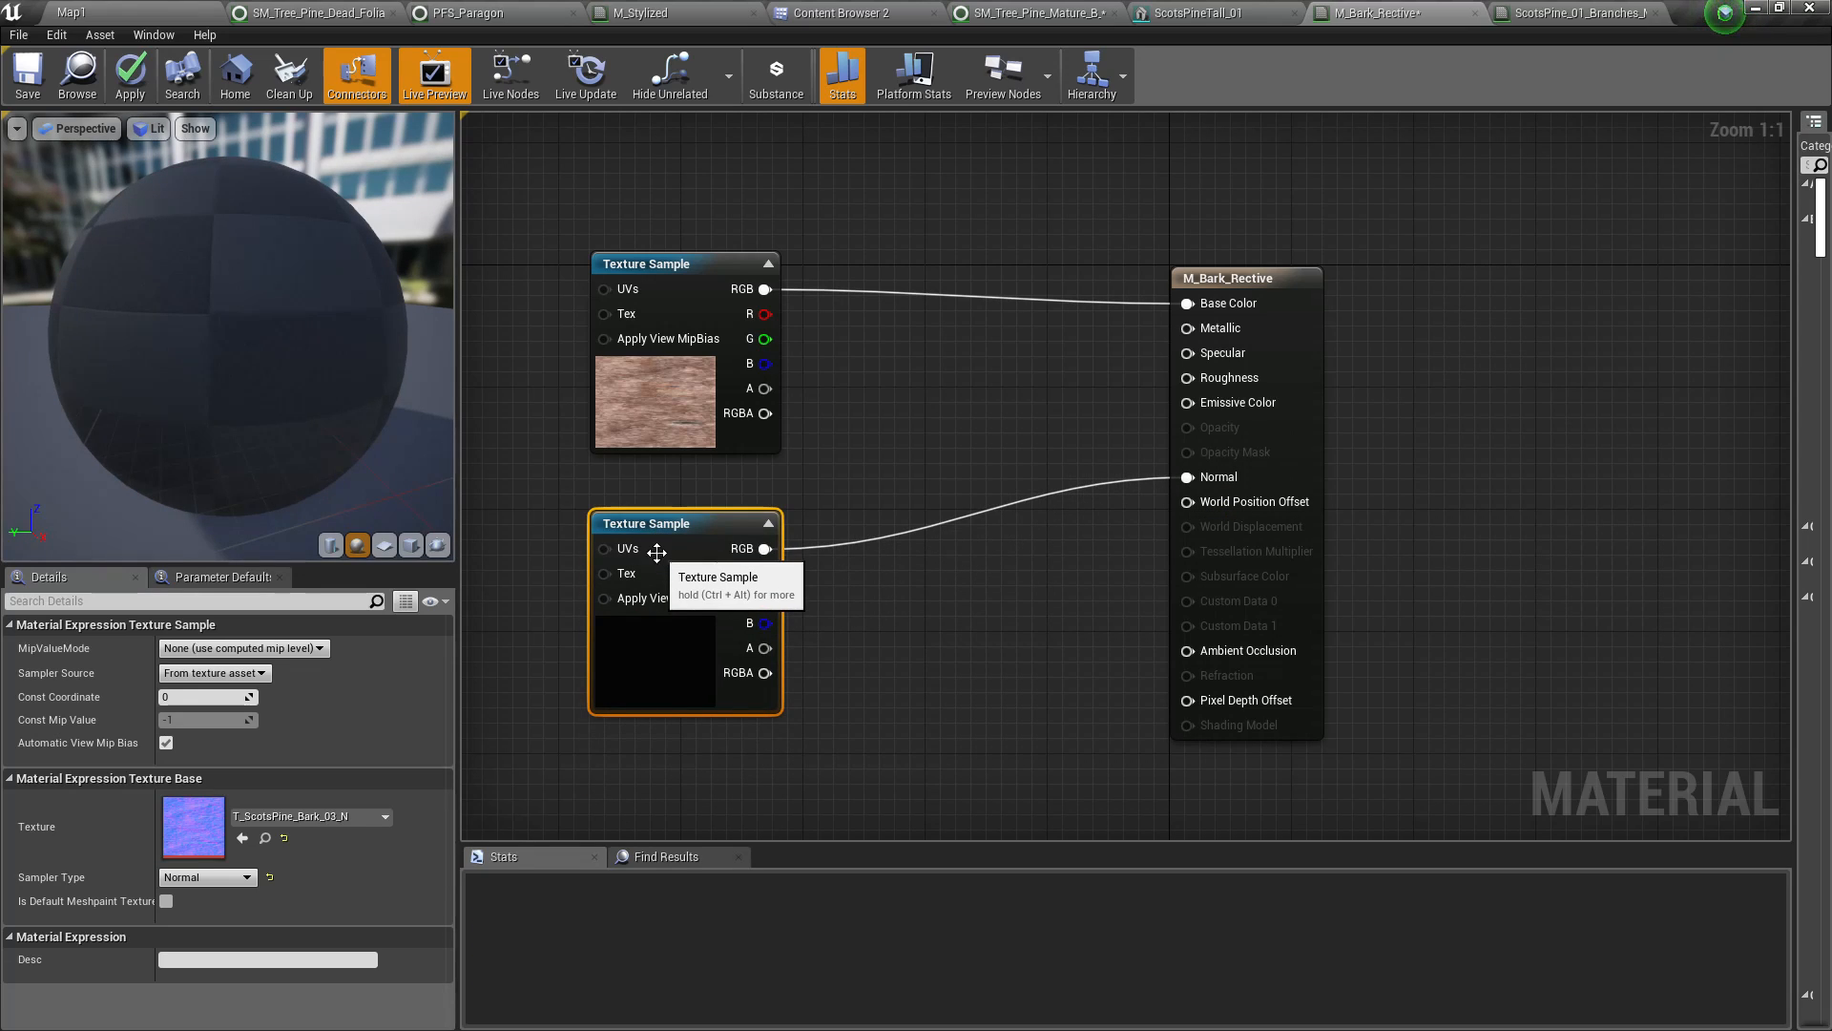
right_click_drag(998, 656, 1142, 651)
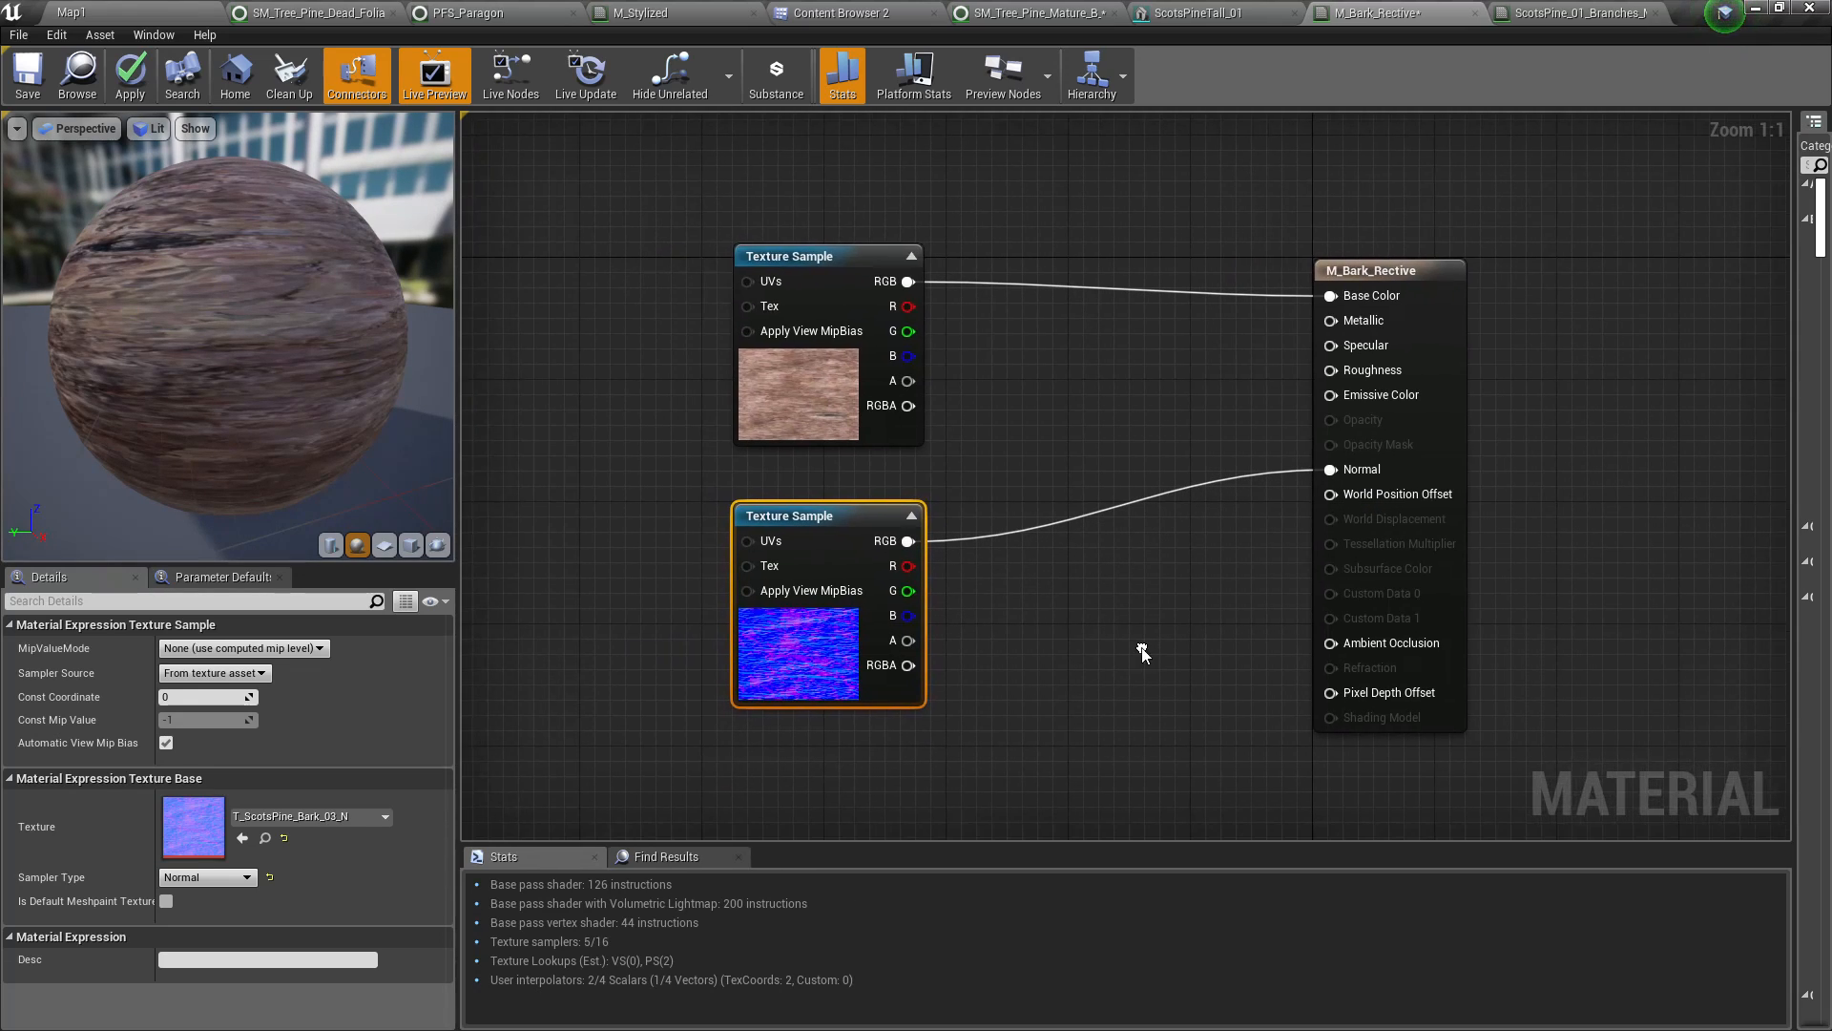
Promote the Metallic input of M_Bark_Rective to a parameter and set its default value to 0.1
right_click(1370, 321)
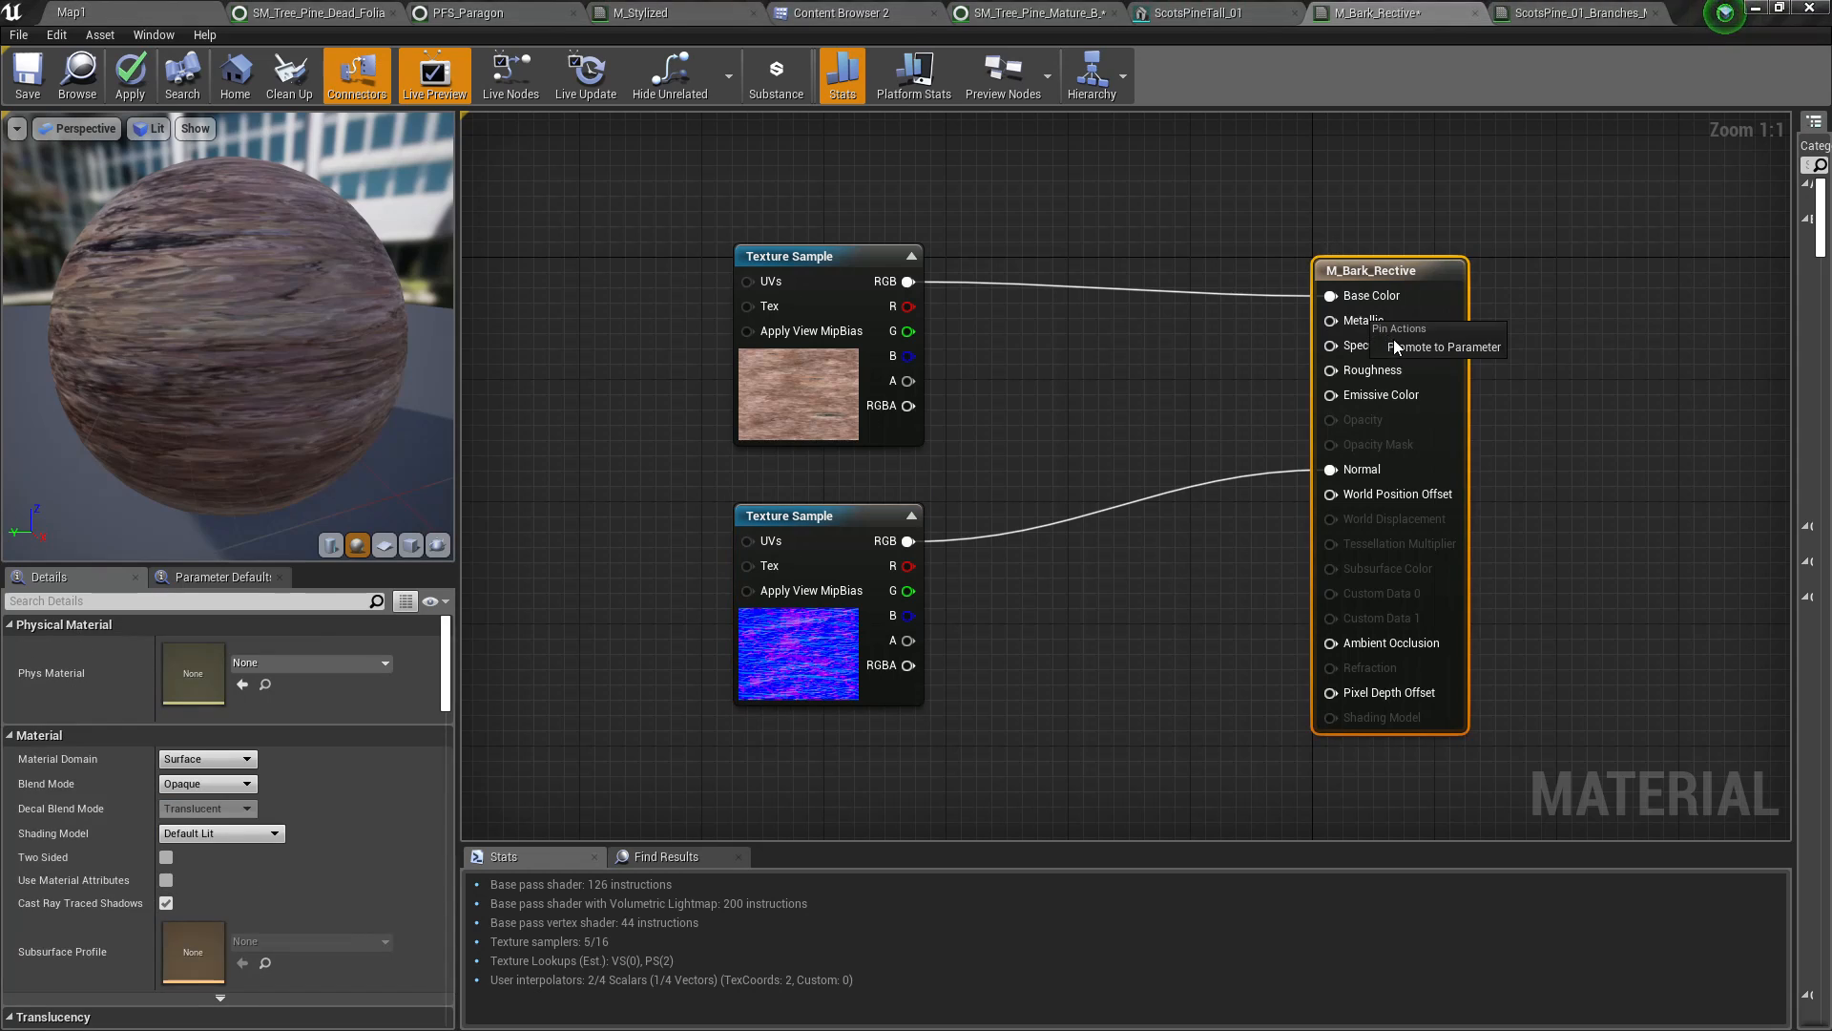
left_click(1399, 341)
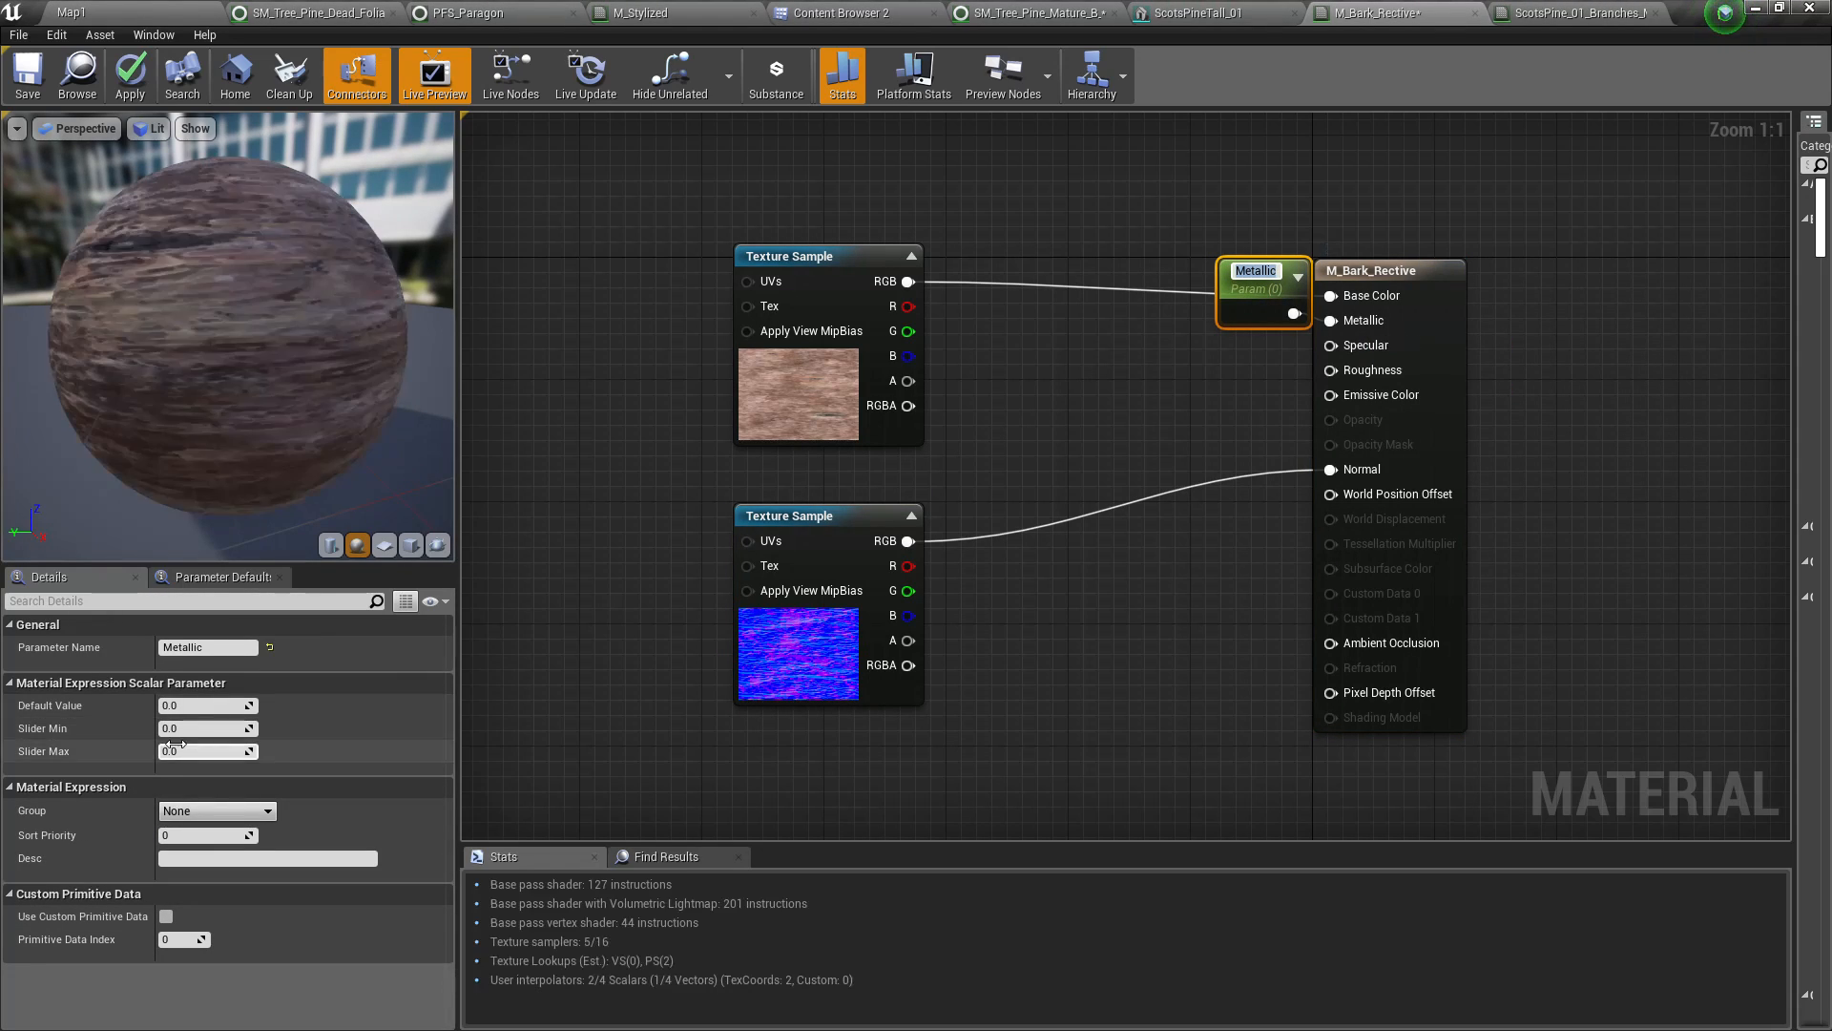
left_click(186, 707)
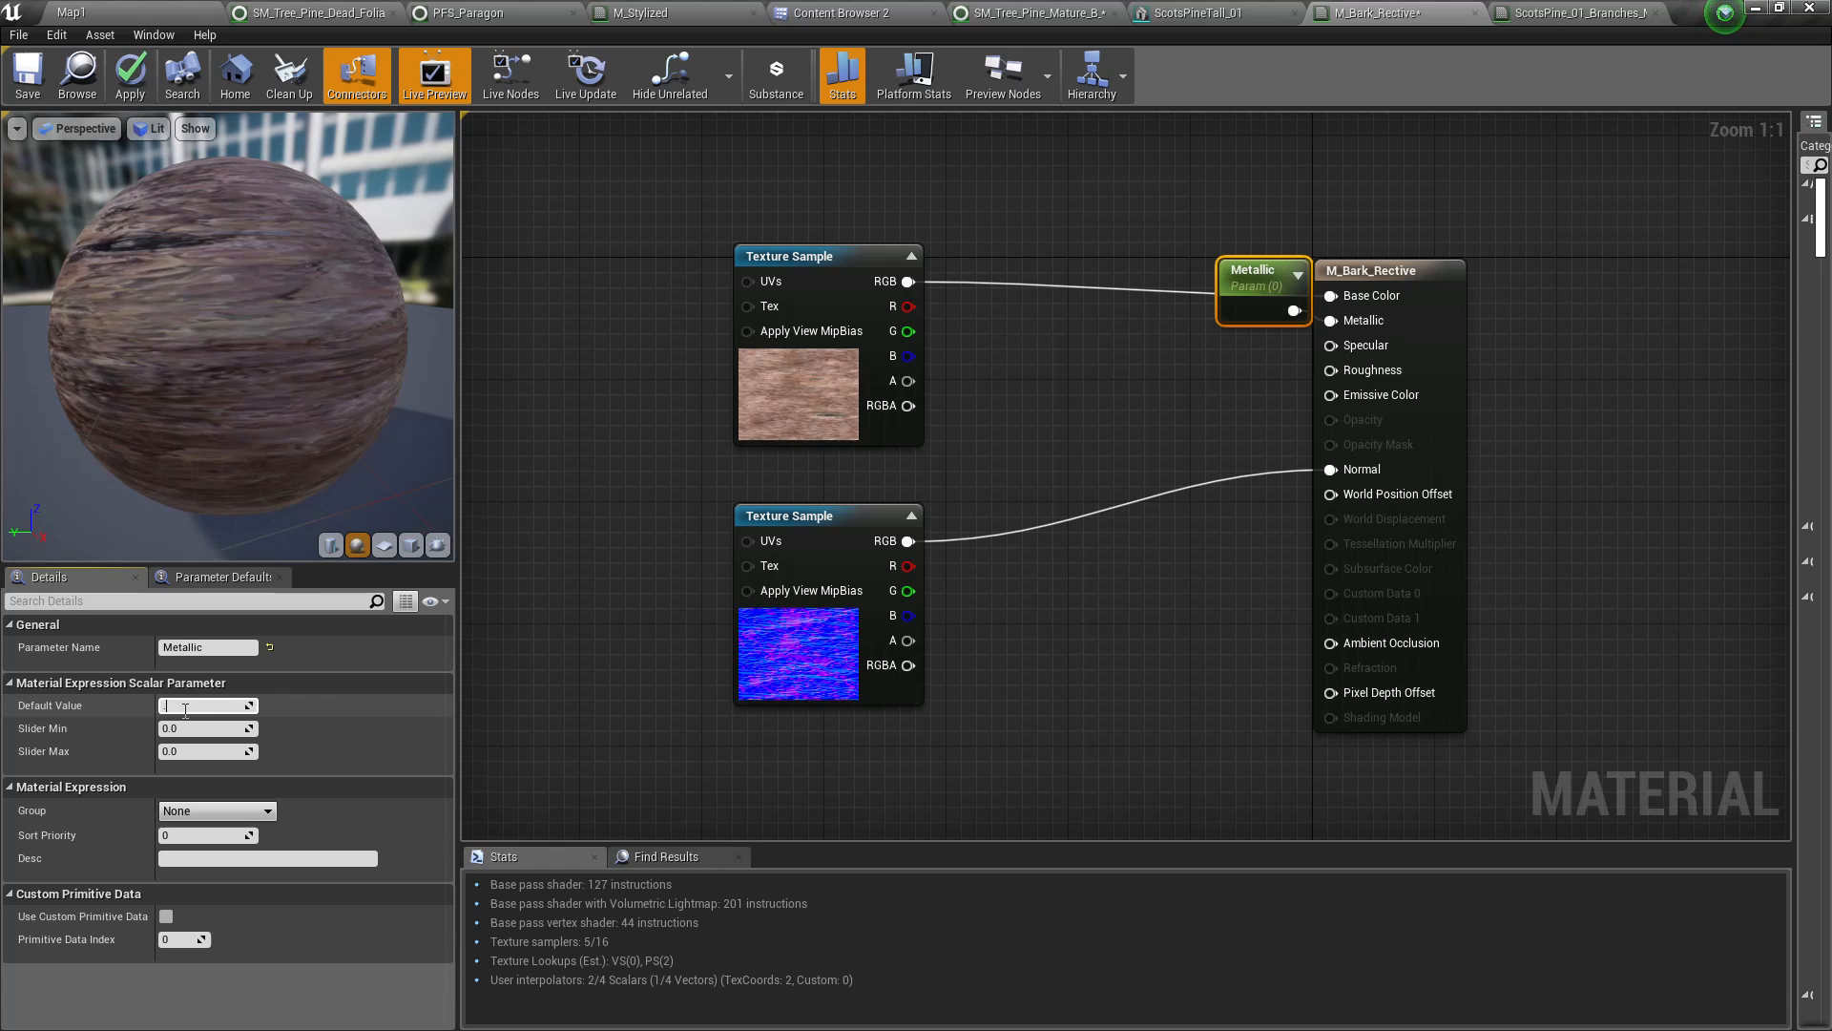
key("Return")
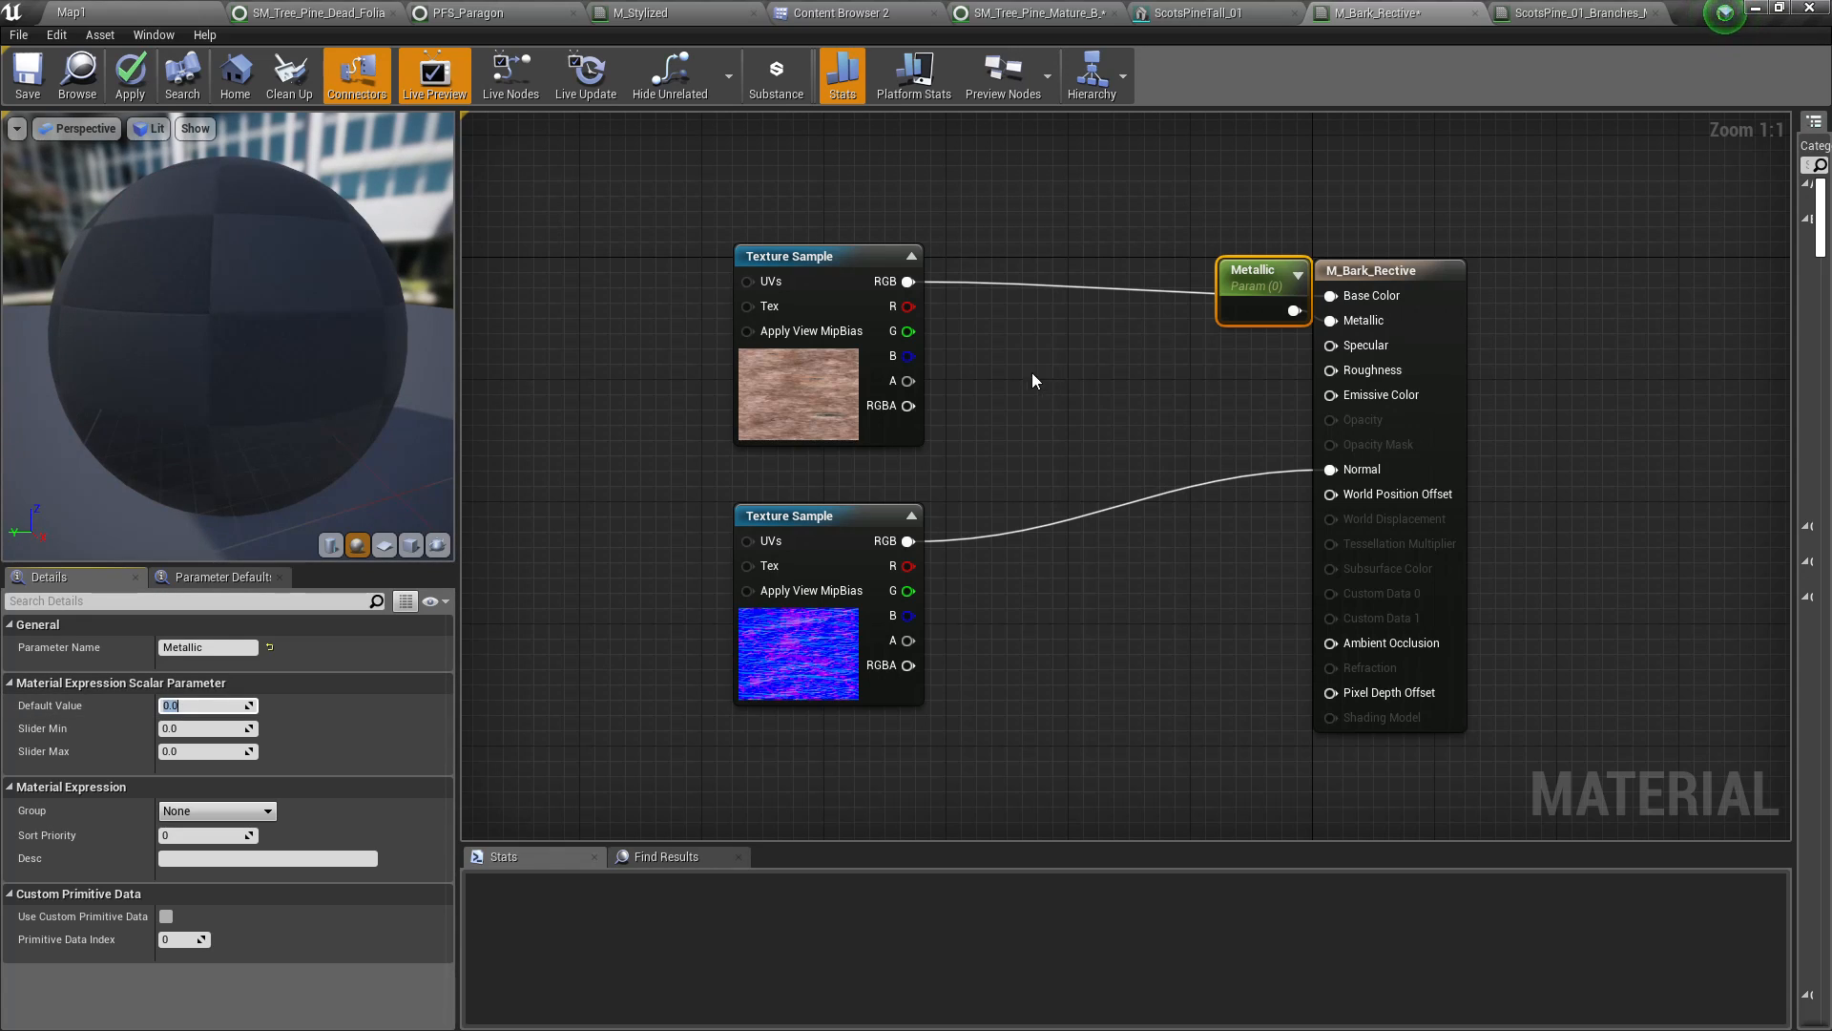
key("BackSpace")
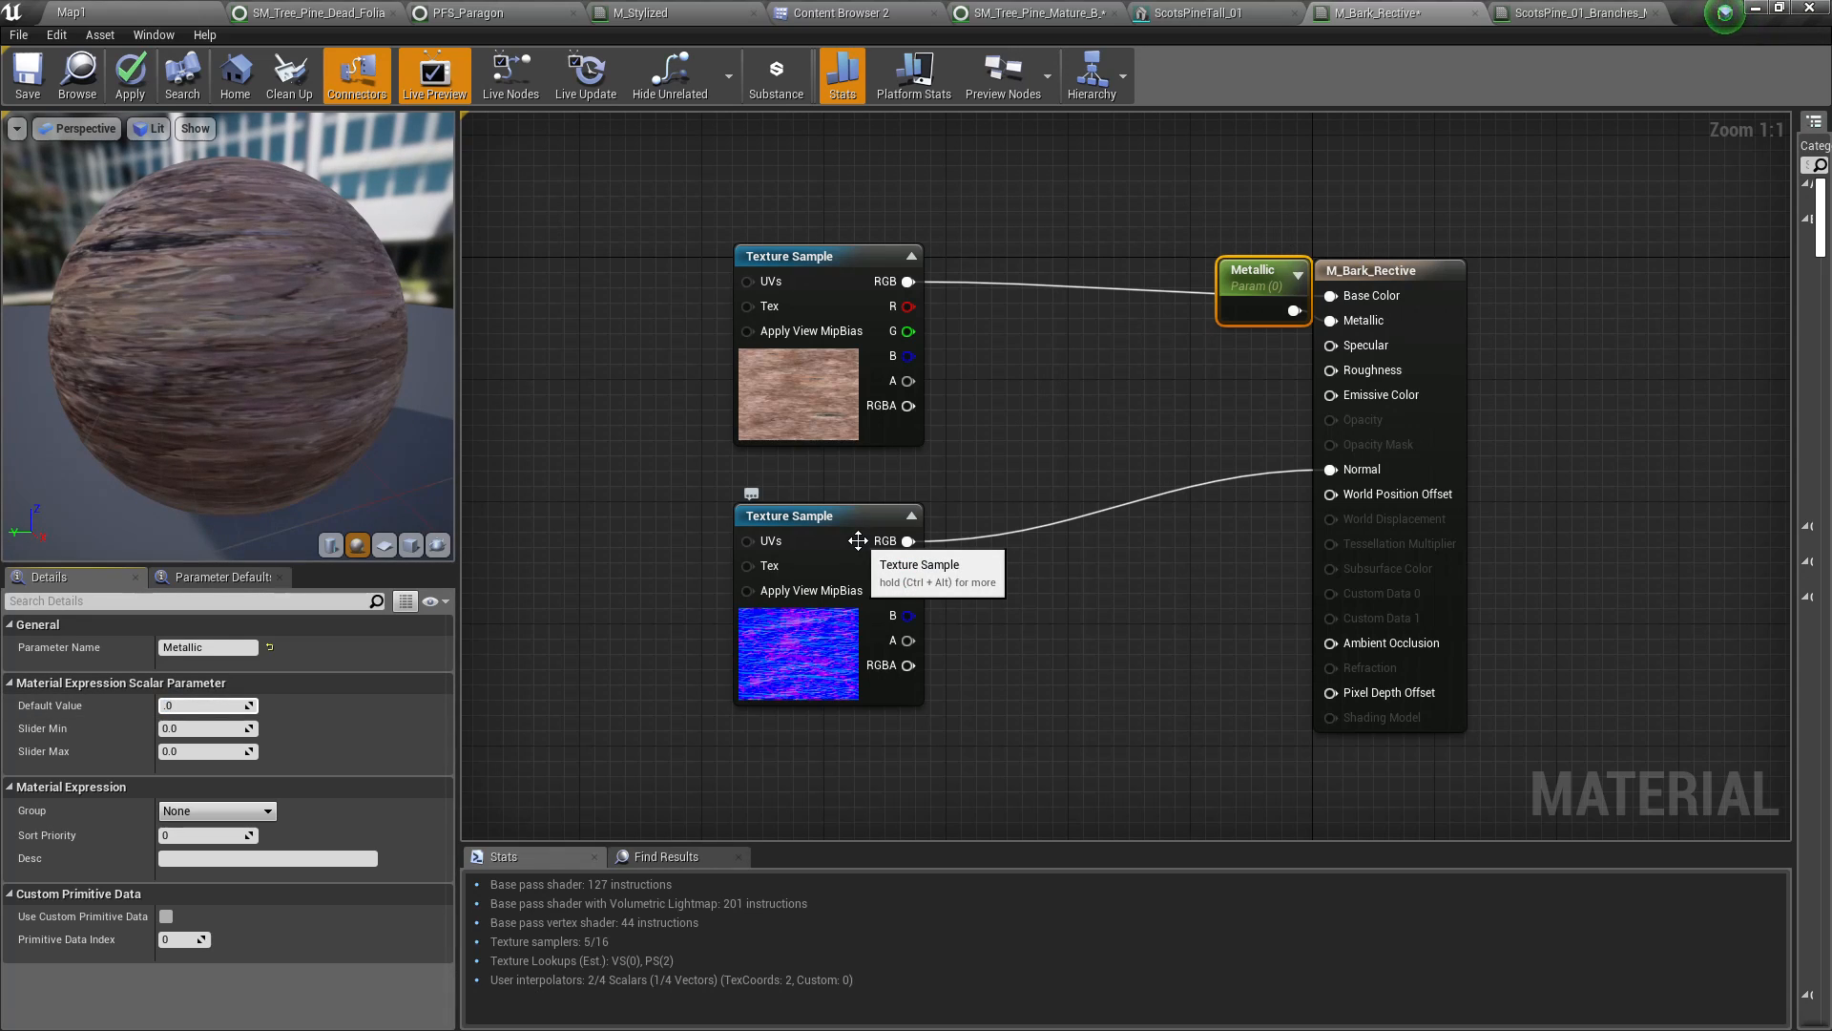
type(".1")
key("Return")
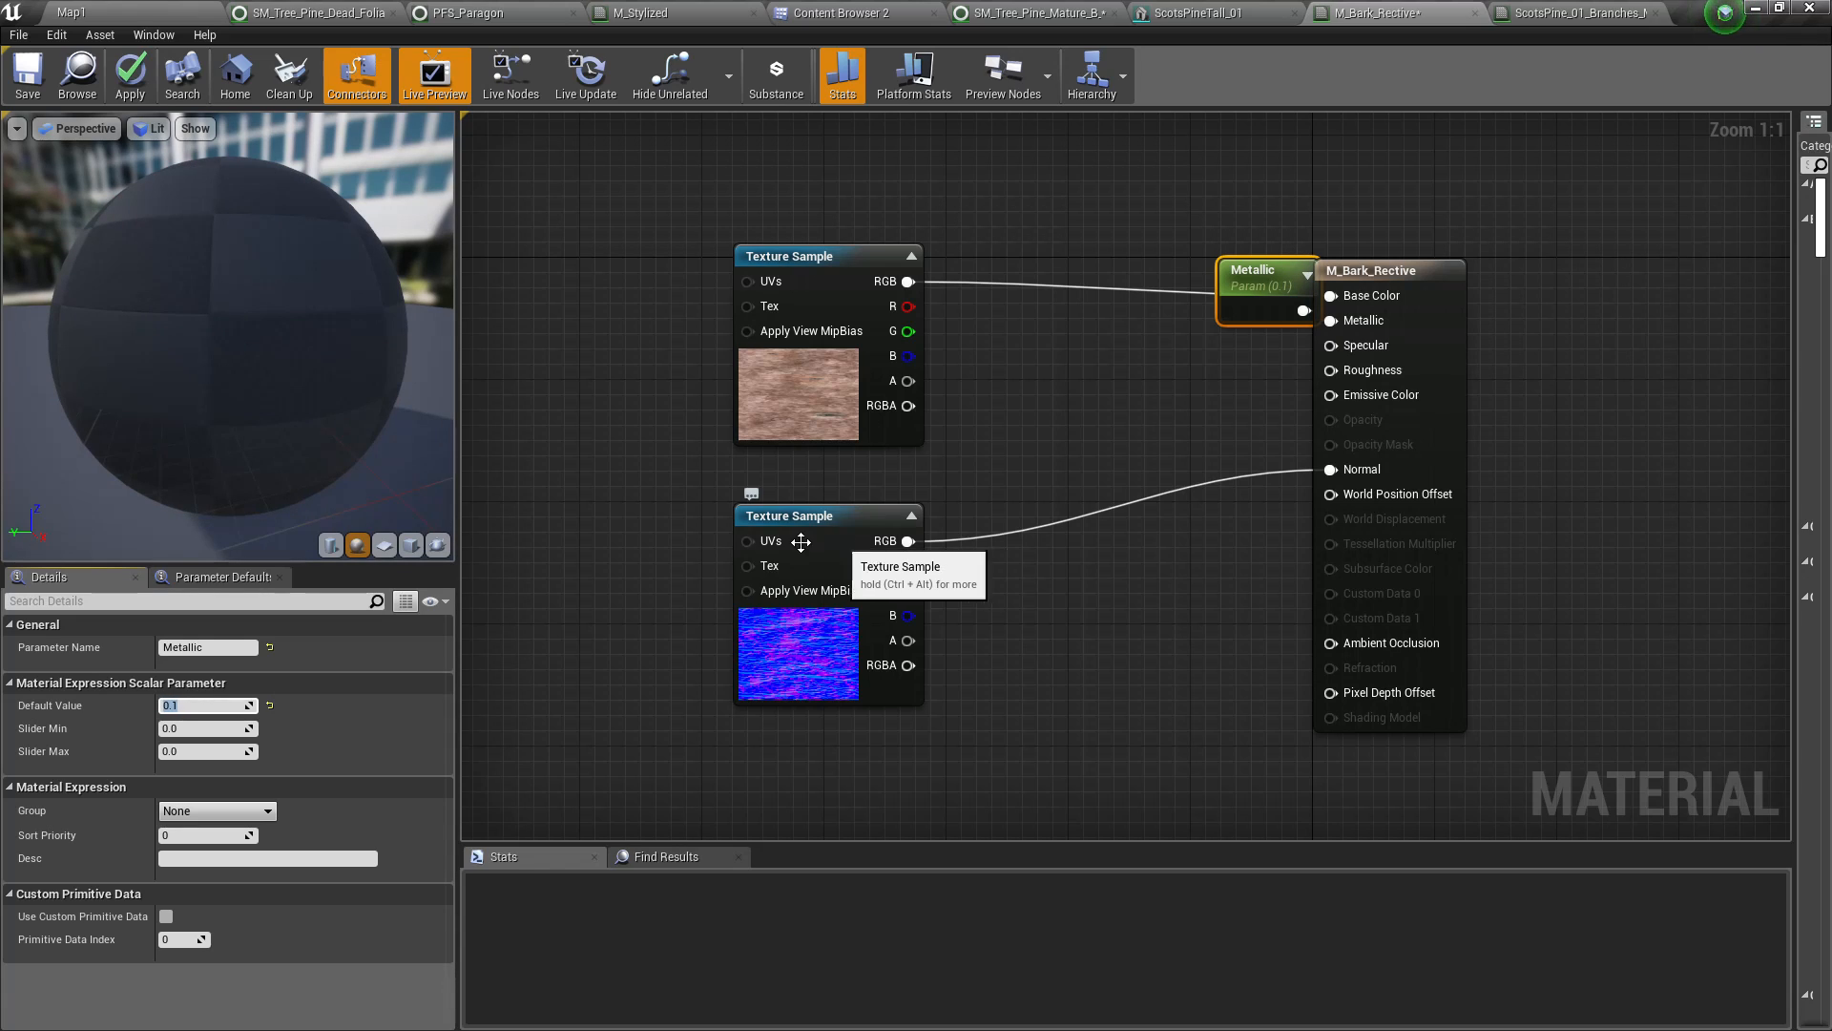
Delete the Metallic parameter from the M_Bark_Rective graph and add the MF_Global function from the Materials folder between the textures and the output node
left_click_drag(1264, 286, 1160, 346)
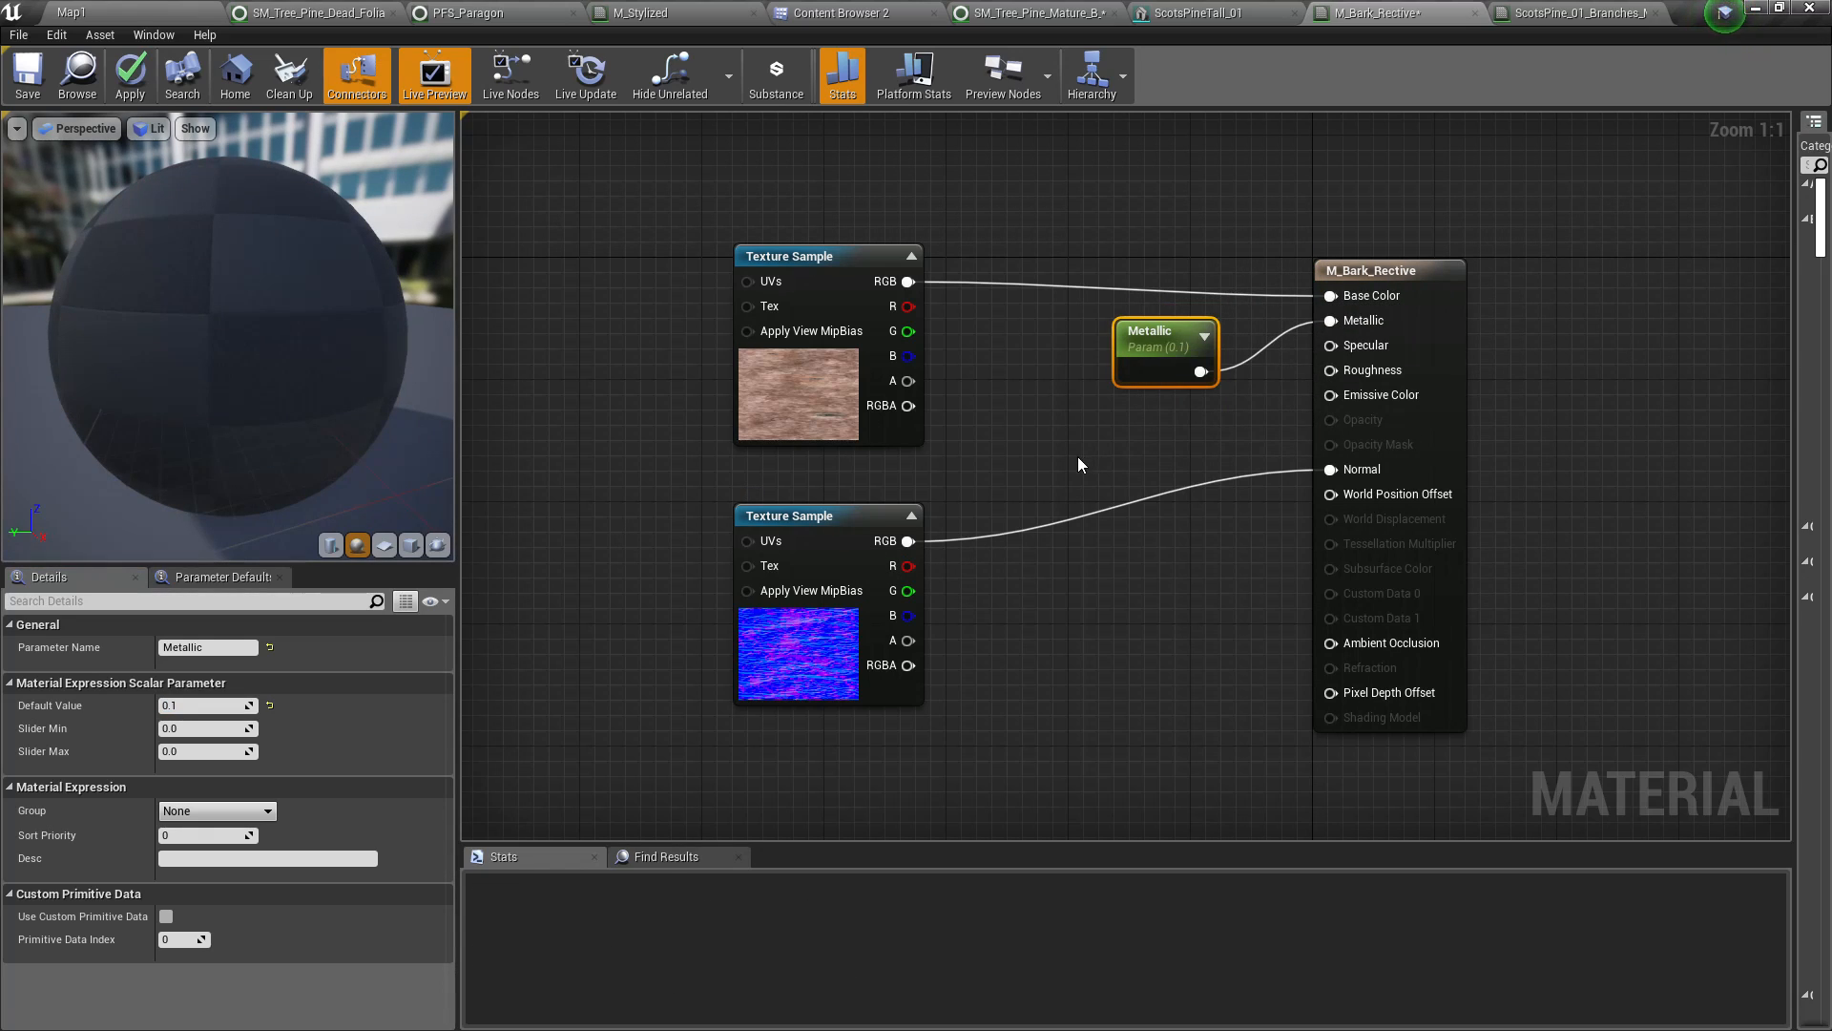
key("Delete")
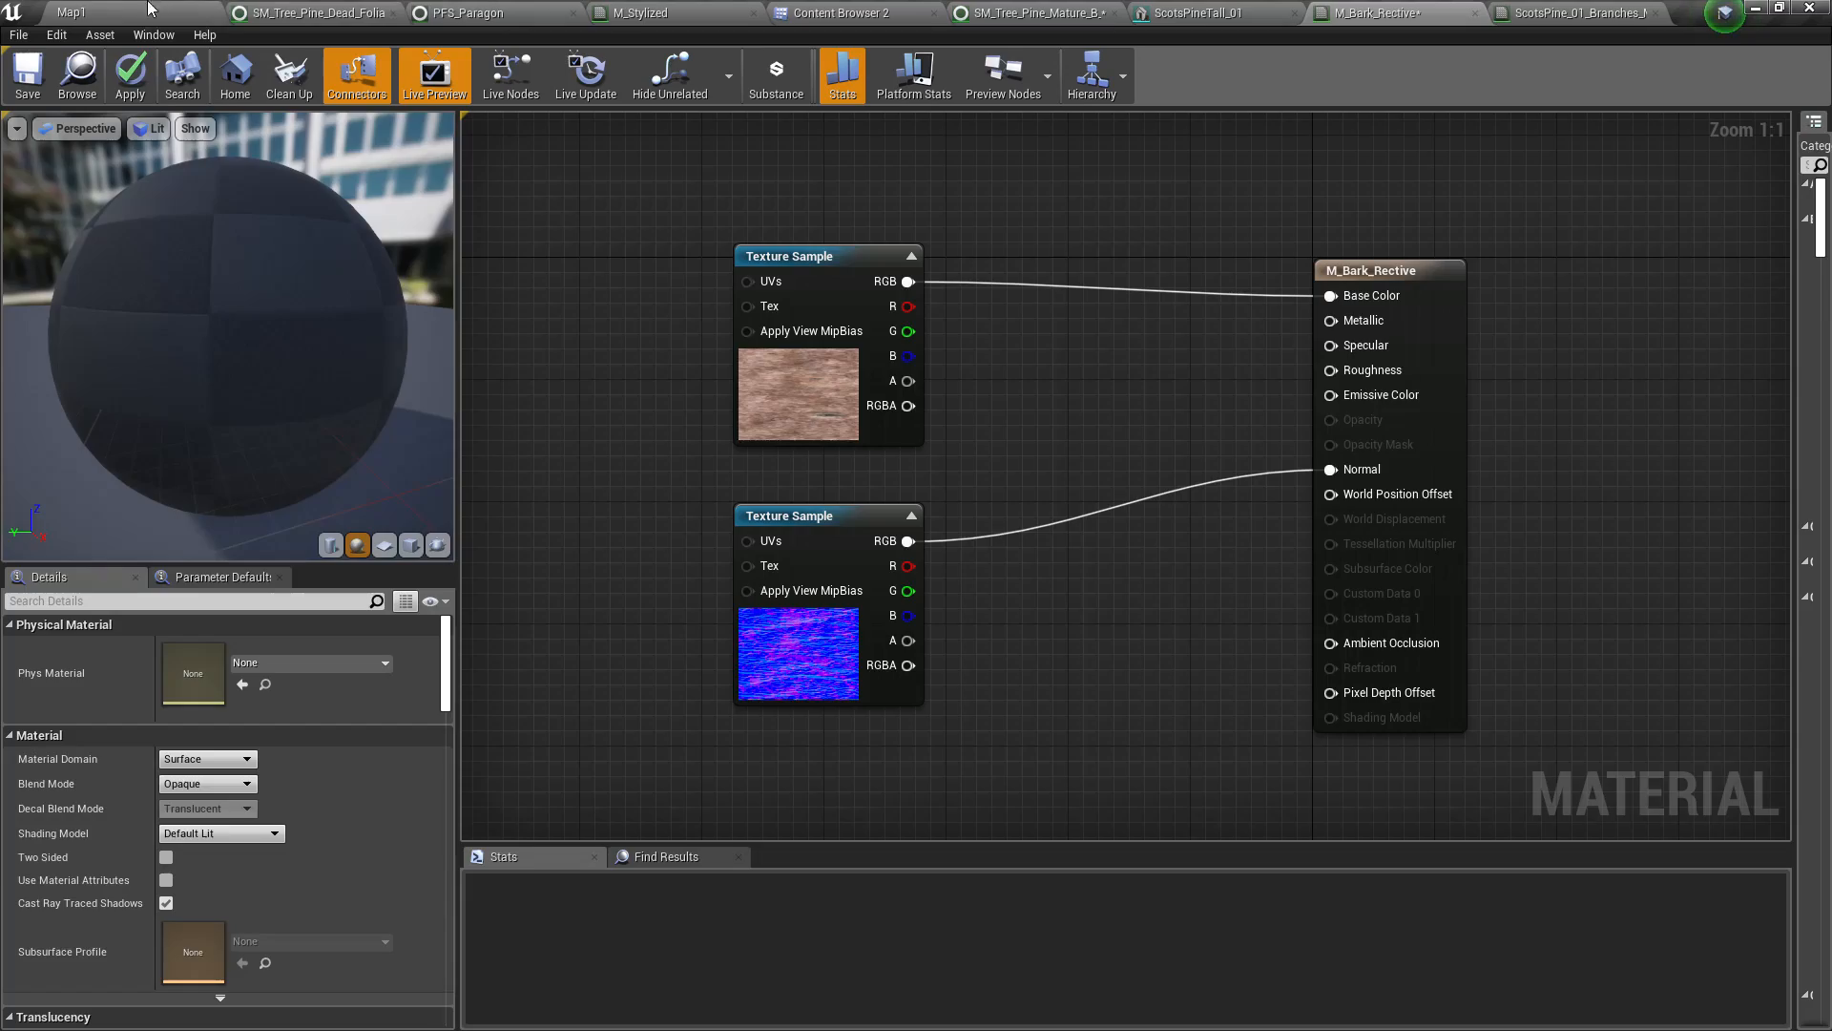
left_click(157, 8)
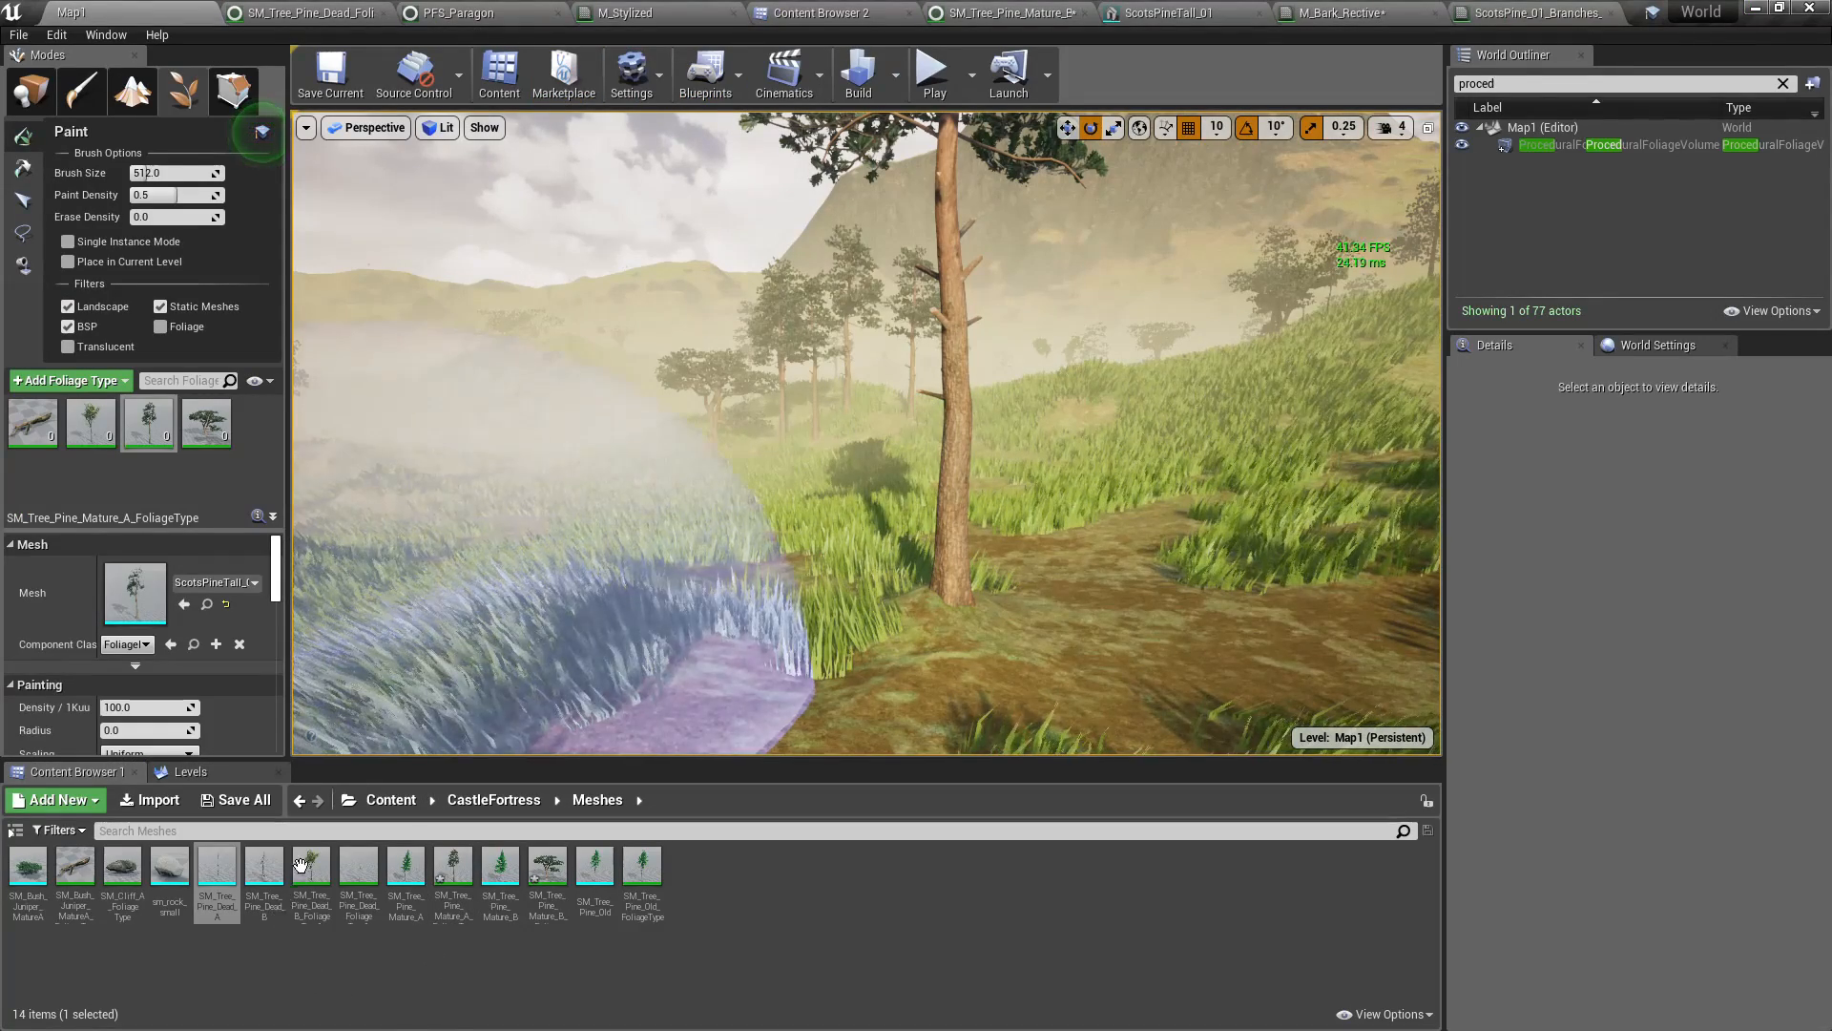
left_click(821, 12)
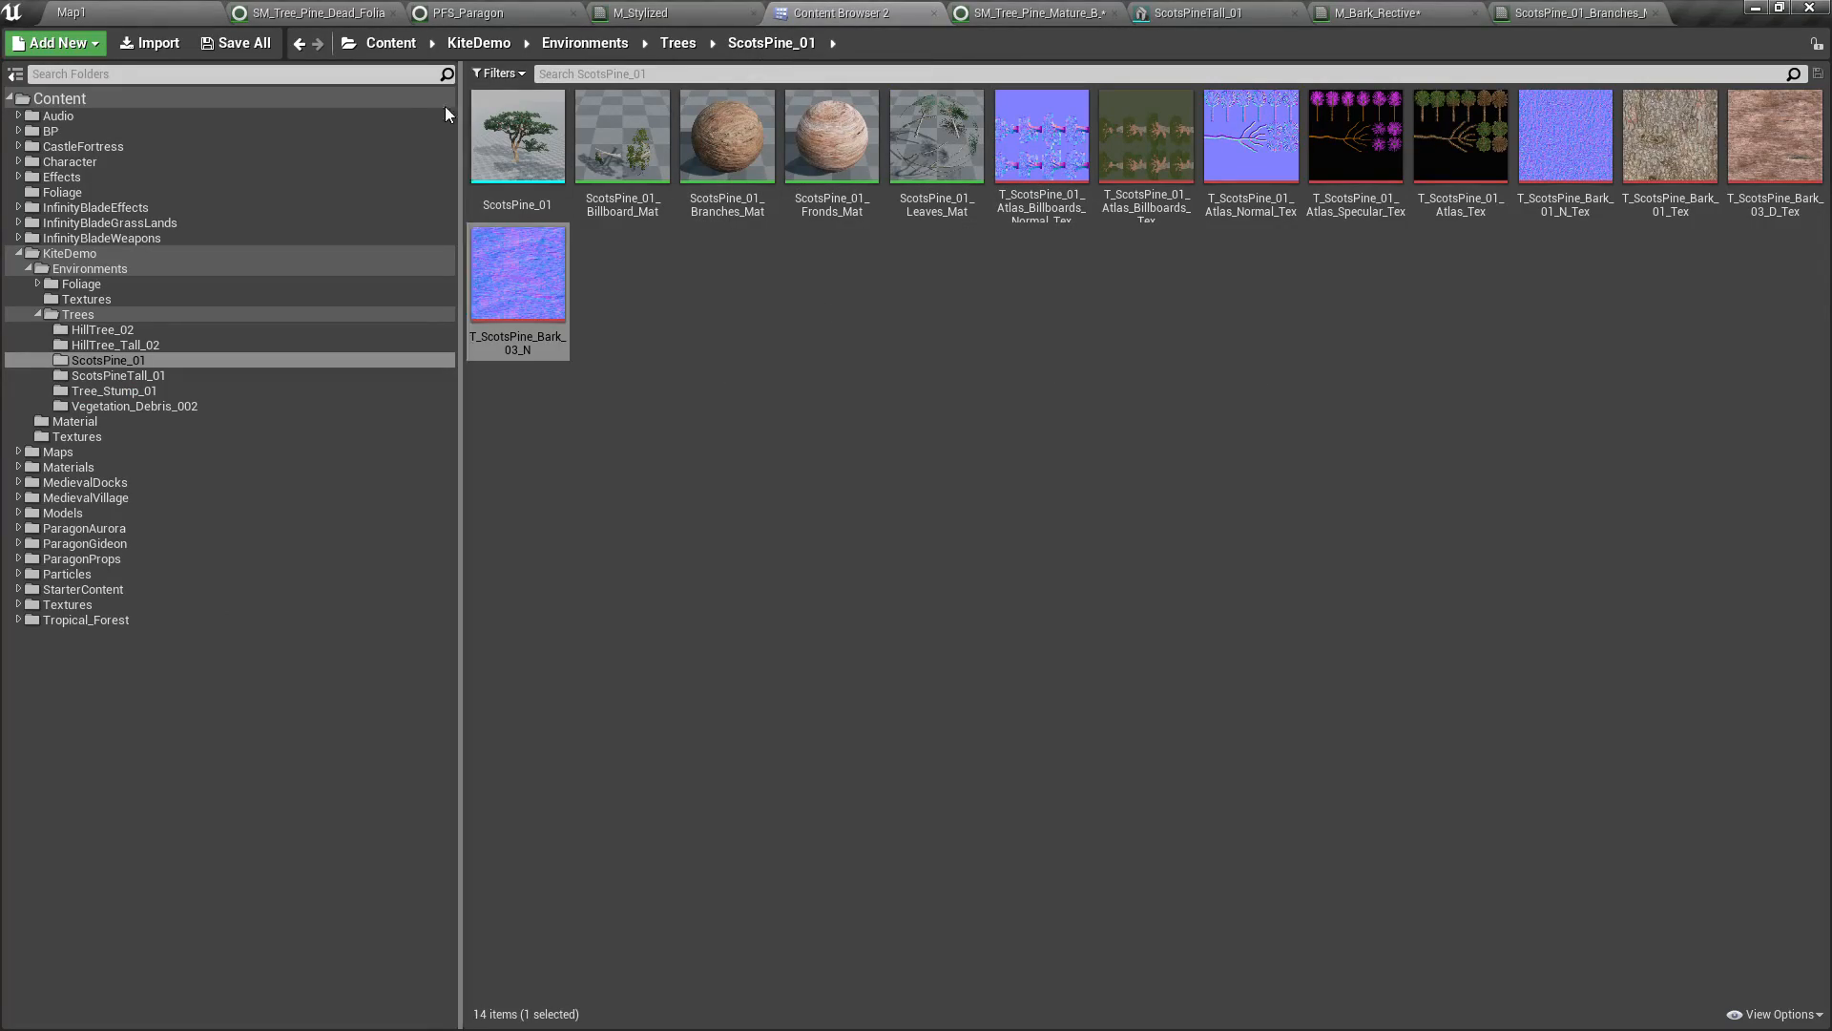
left_click(71, 468)
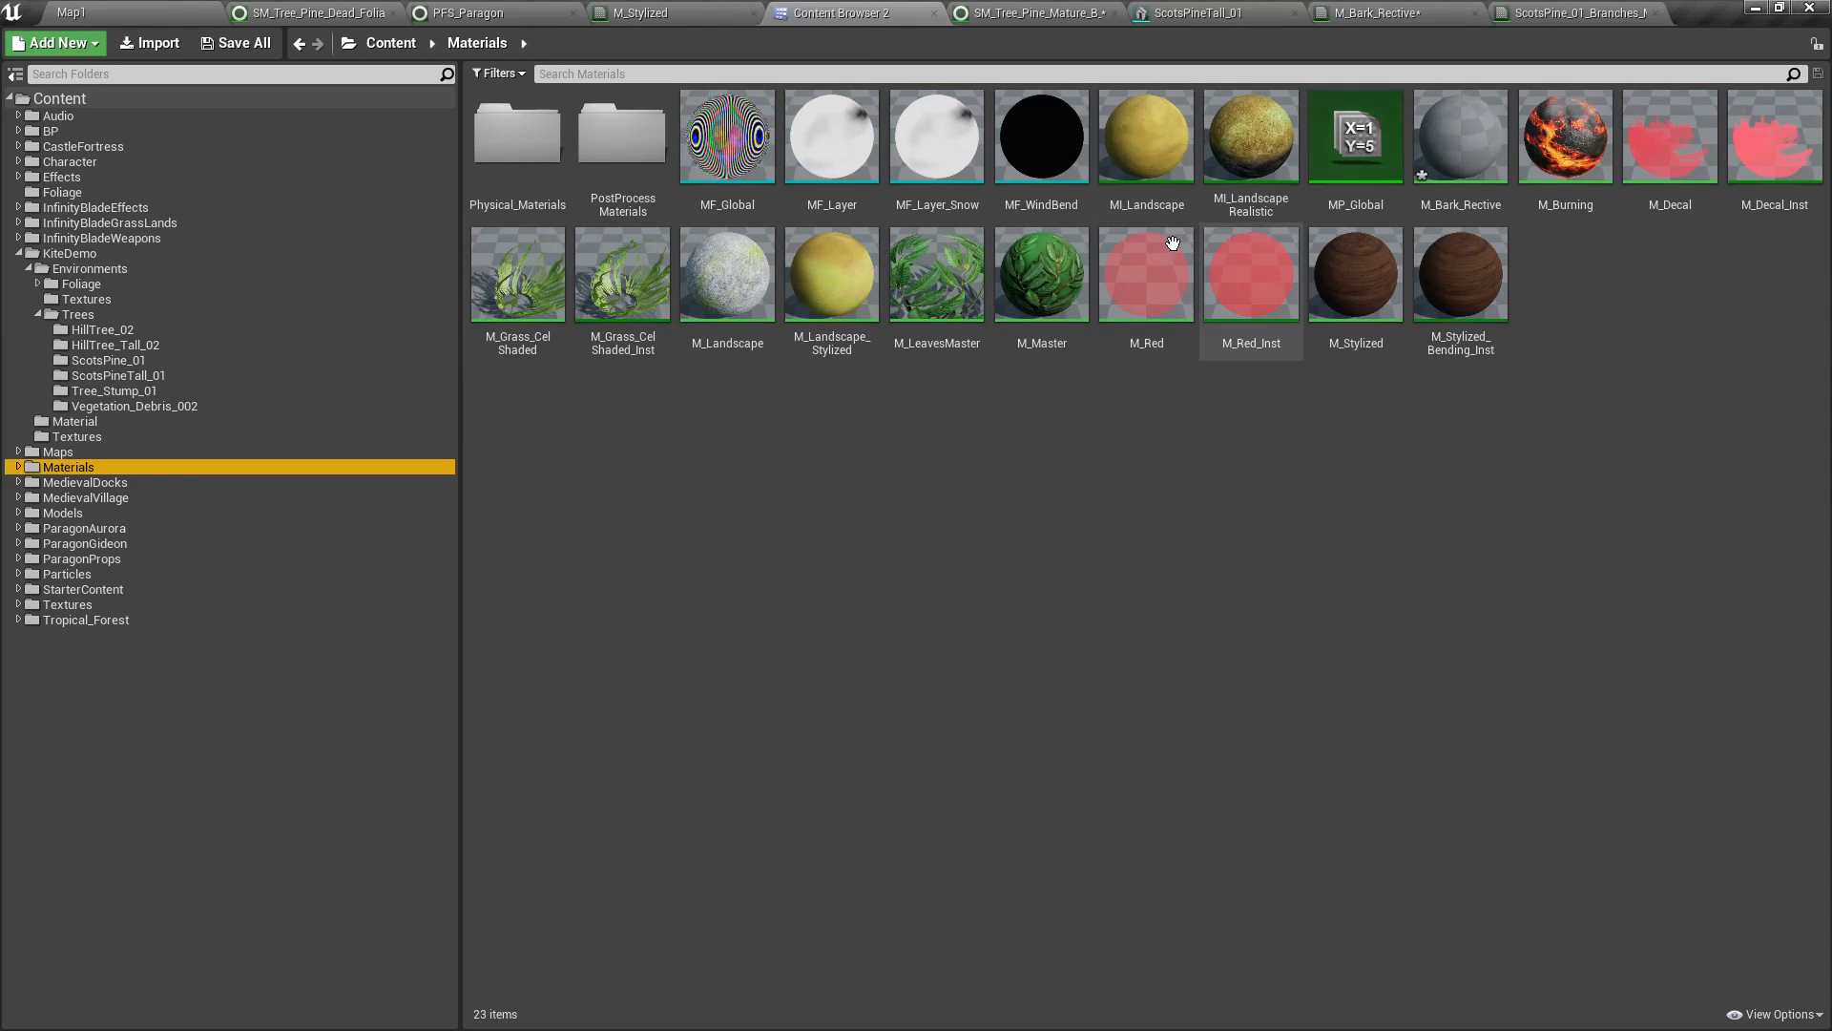
left_click_drag(727, 143, 1079, 333)
right_click_drag(1229, 597, 1020, 541)
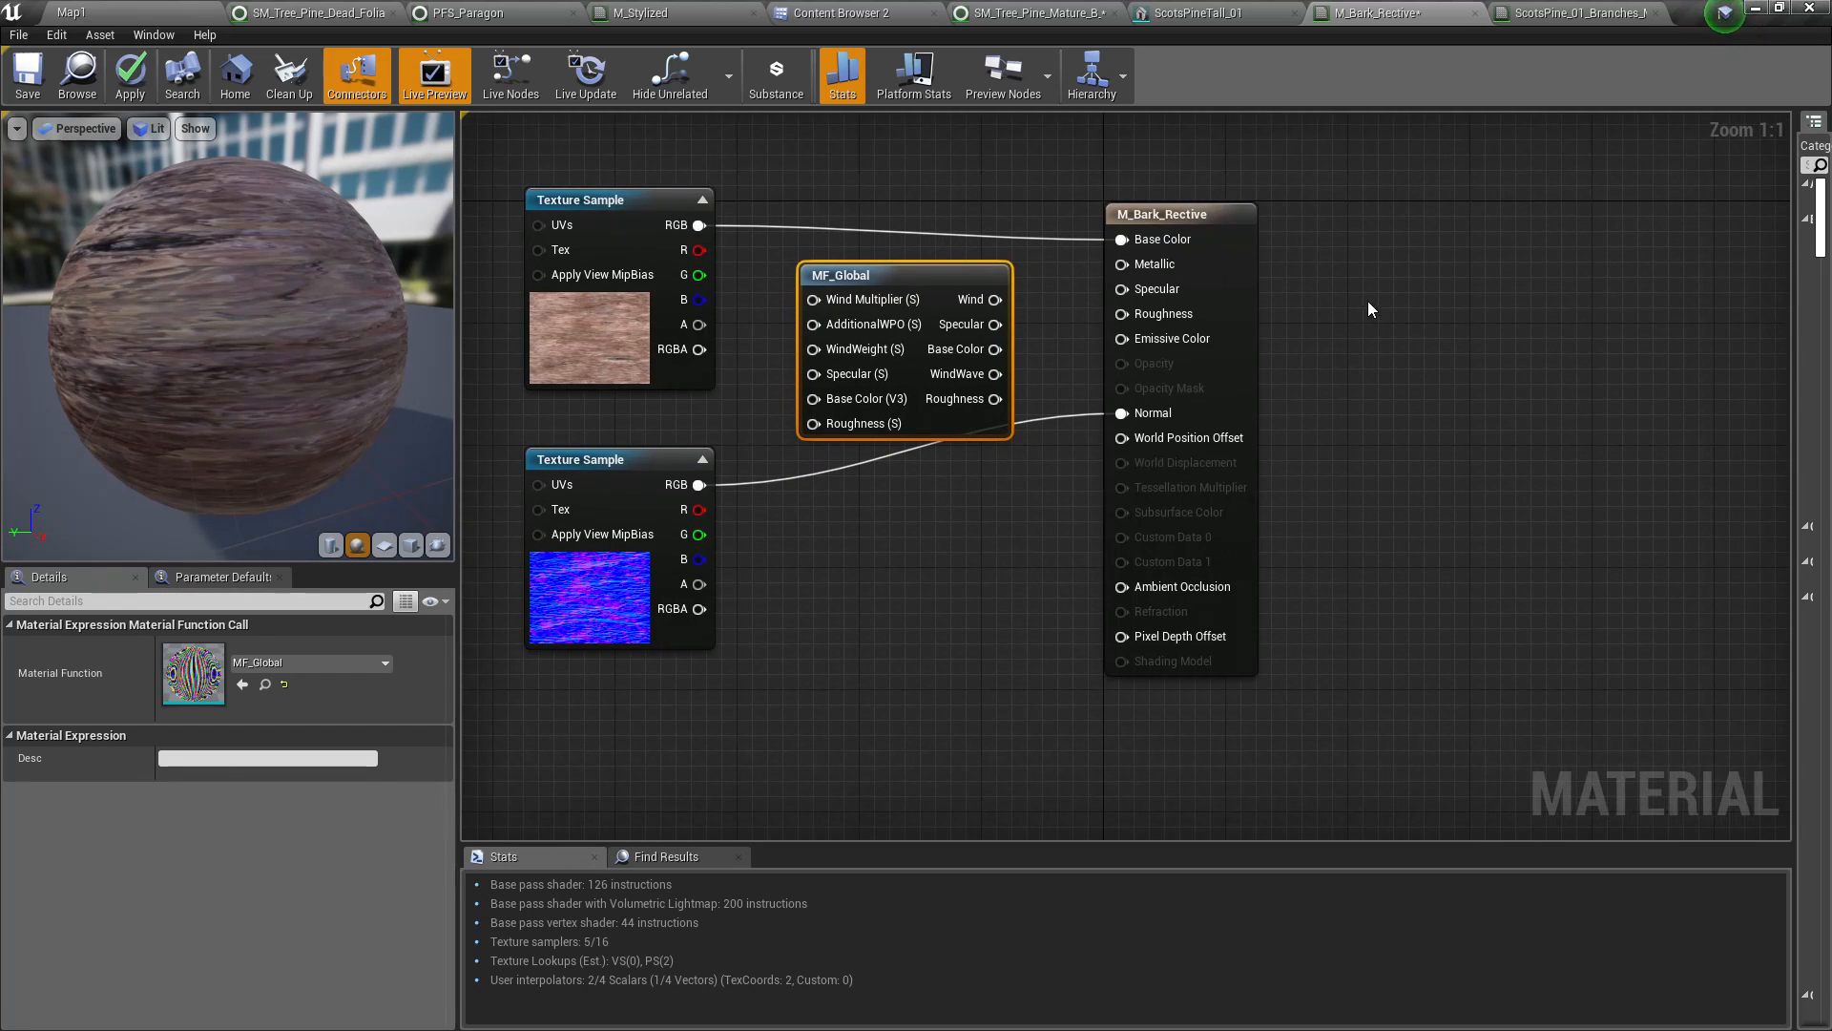
left_click_drag(1214, 214, 1397, 213)
left_click_drag(849, 275, 941, 275)
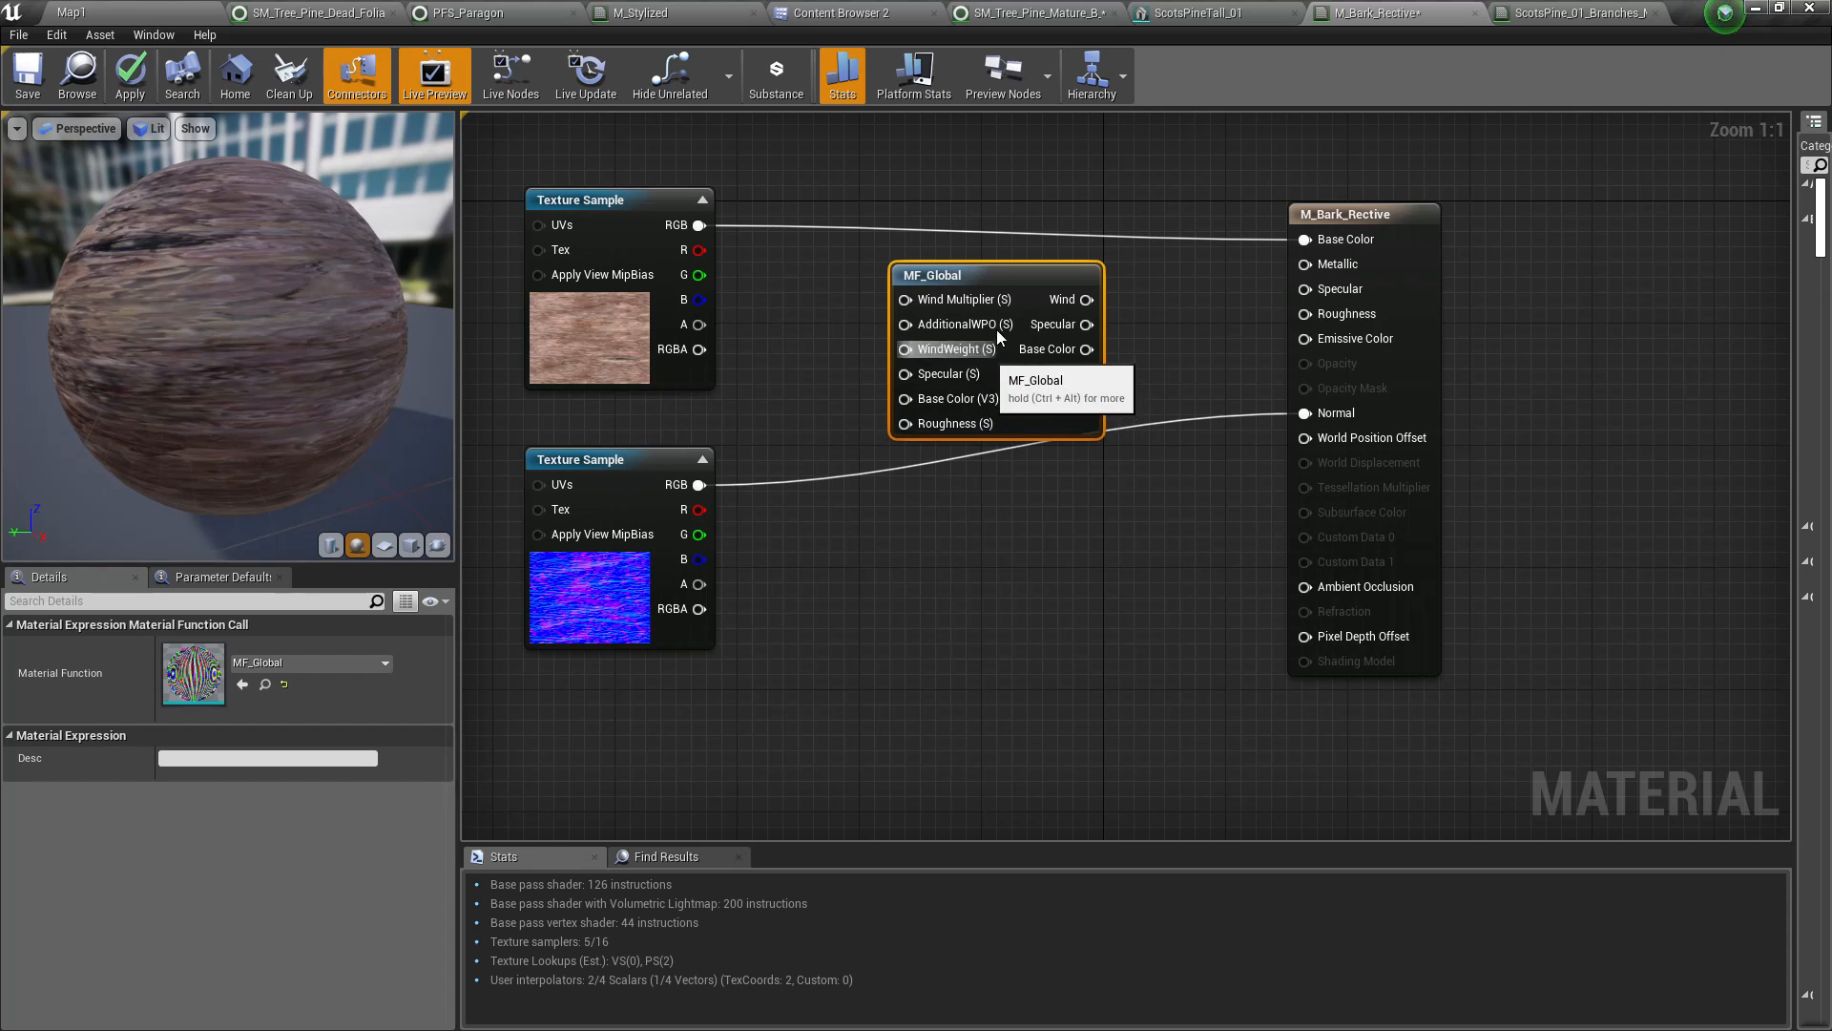
Route the bark colour through MF_Global: colour texture RGB into Base Color (V3), and the function's Base Color output into the material's Base Color
left_click_drag(911, 275, 881, 535)
right_click_drag(877, 511, 871, 410)
left_click_drag(873, 558, 696, 350)
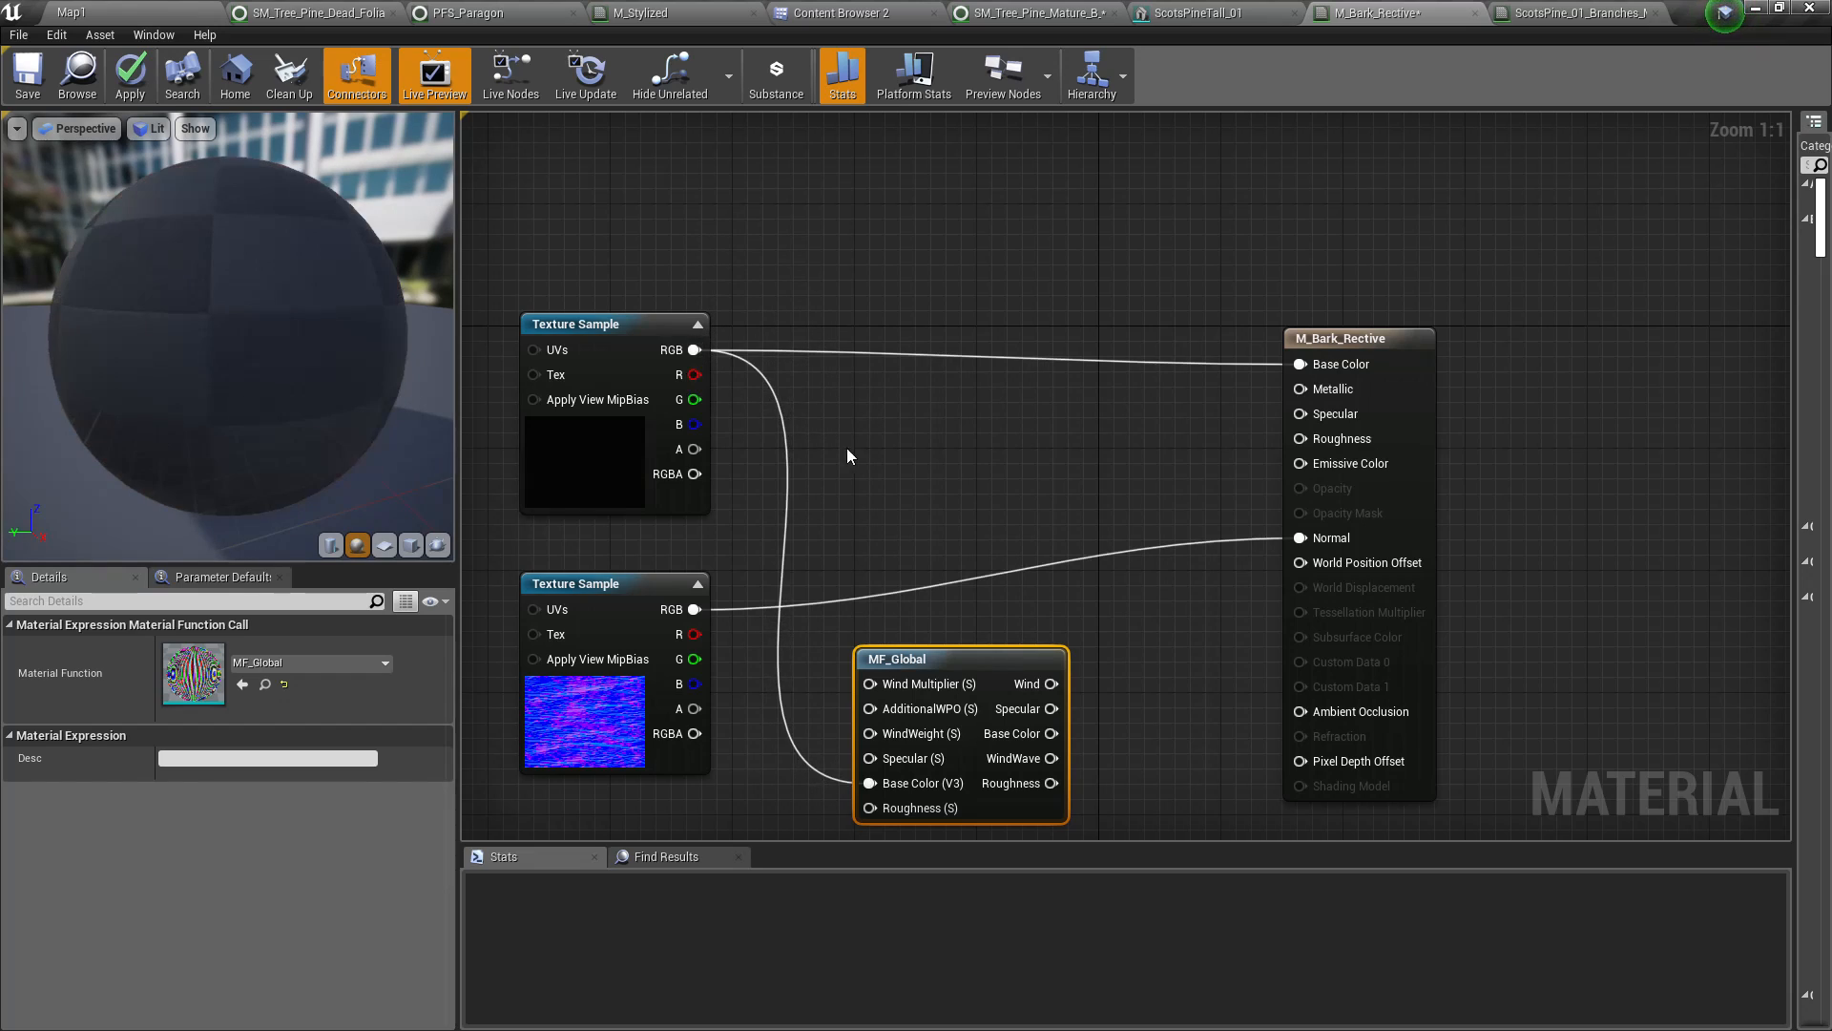
right_click_drag(1244, 762, 1142, 655)
left_click_drag(950, 626, 1206, 260)
left_click_drag(919, 540, 935, 234)
right_click_drag(786, 544, 1161, 552)
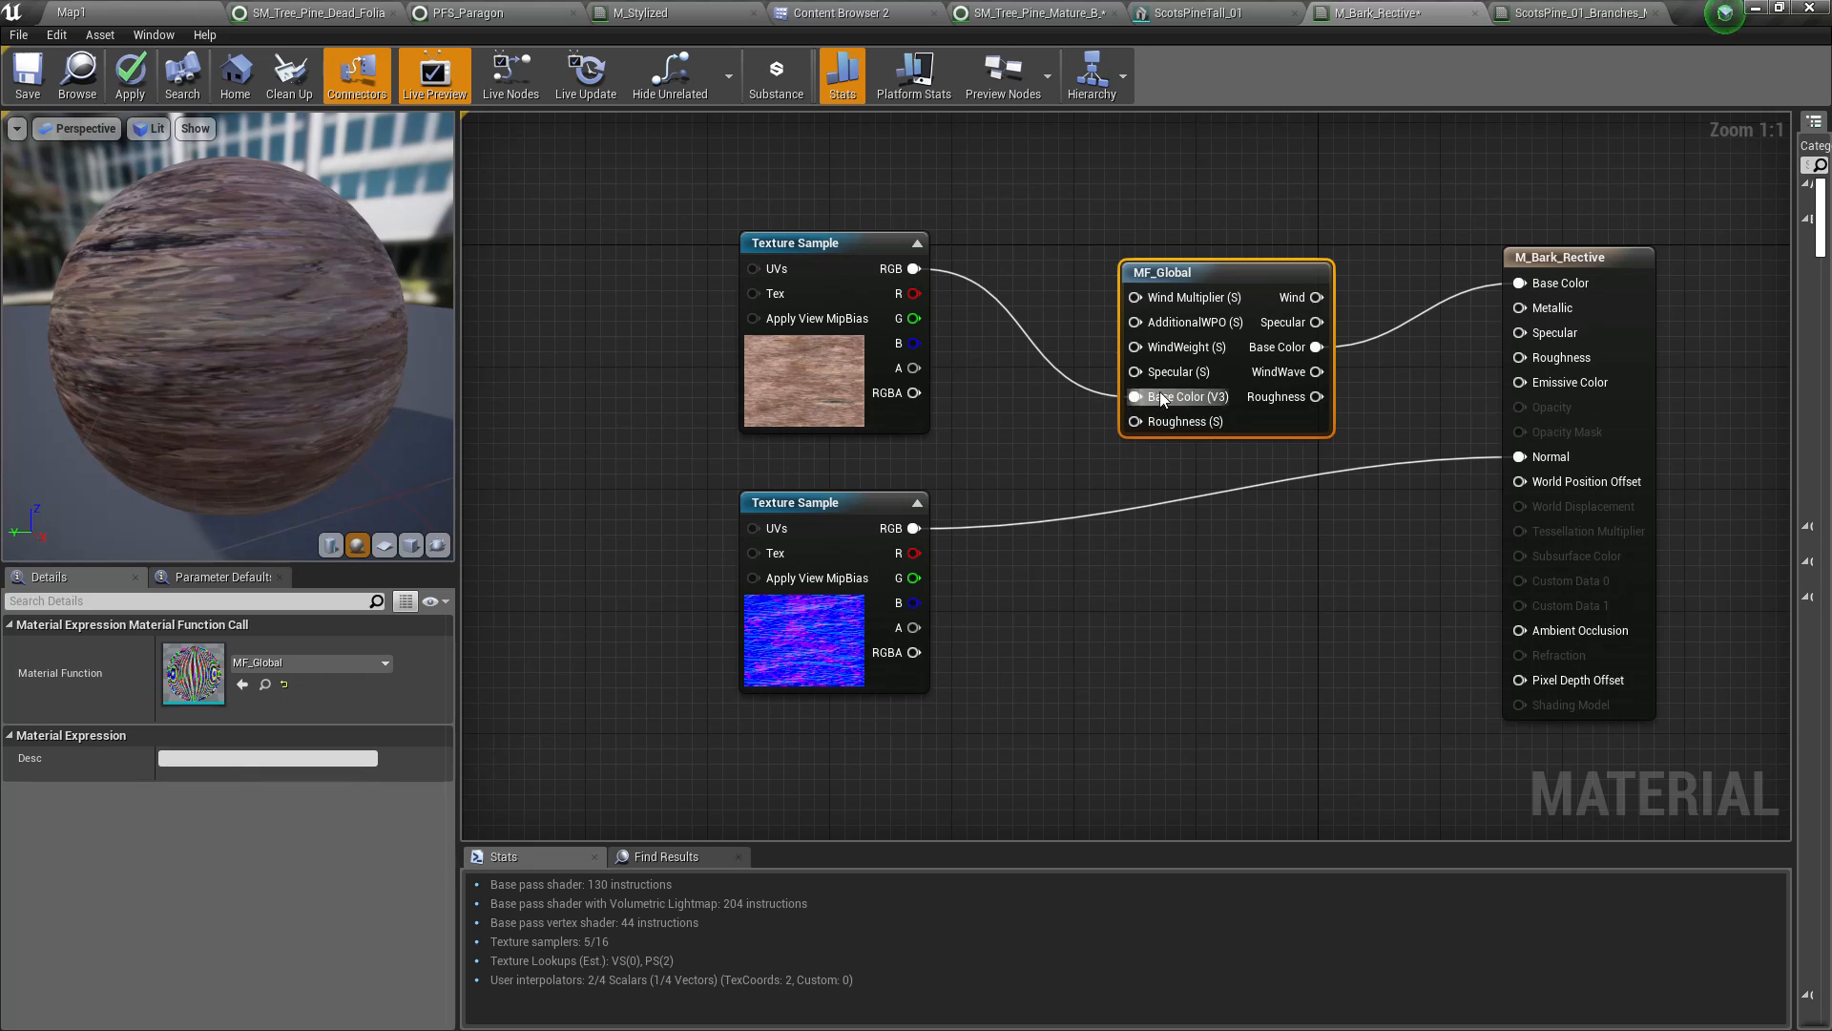
left_click_drag(1317, 396, 1367, 416)
Promote MF_Global's Roughness (S) input to a parameter, place it below the normal texture, and set its default value to 0.9
right_click(1155, 426)
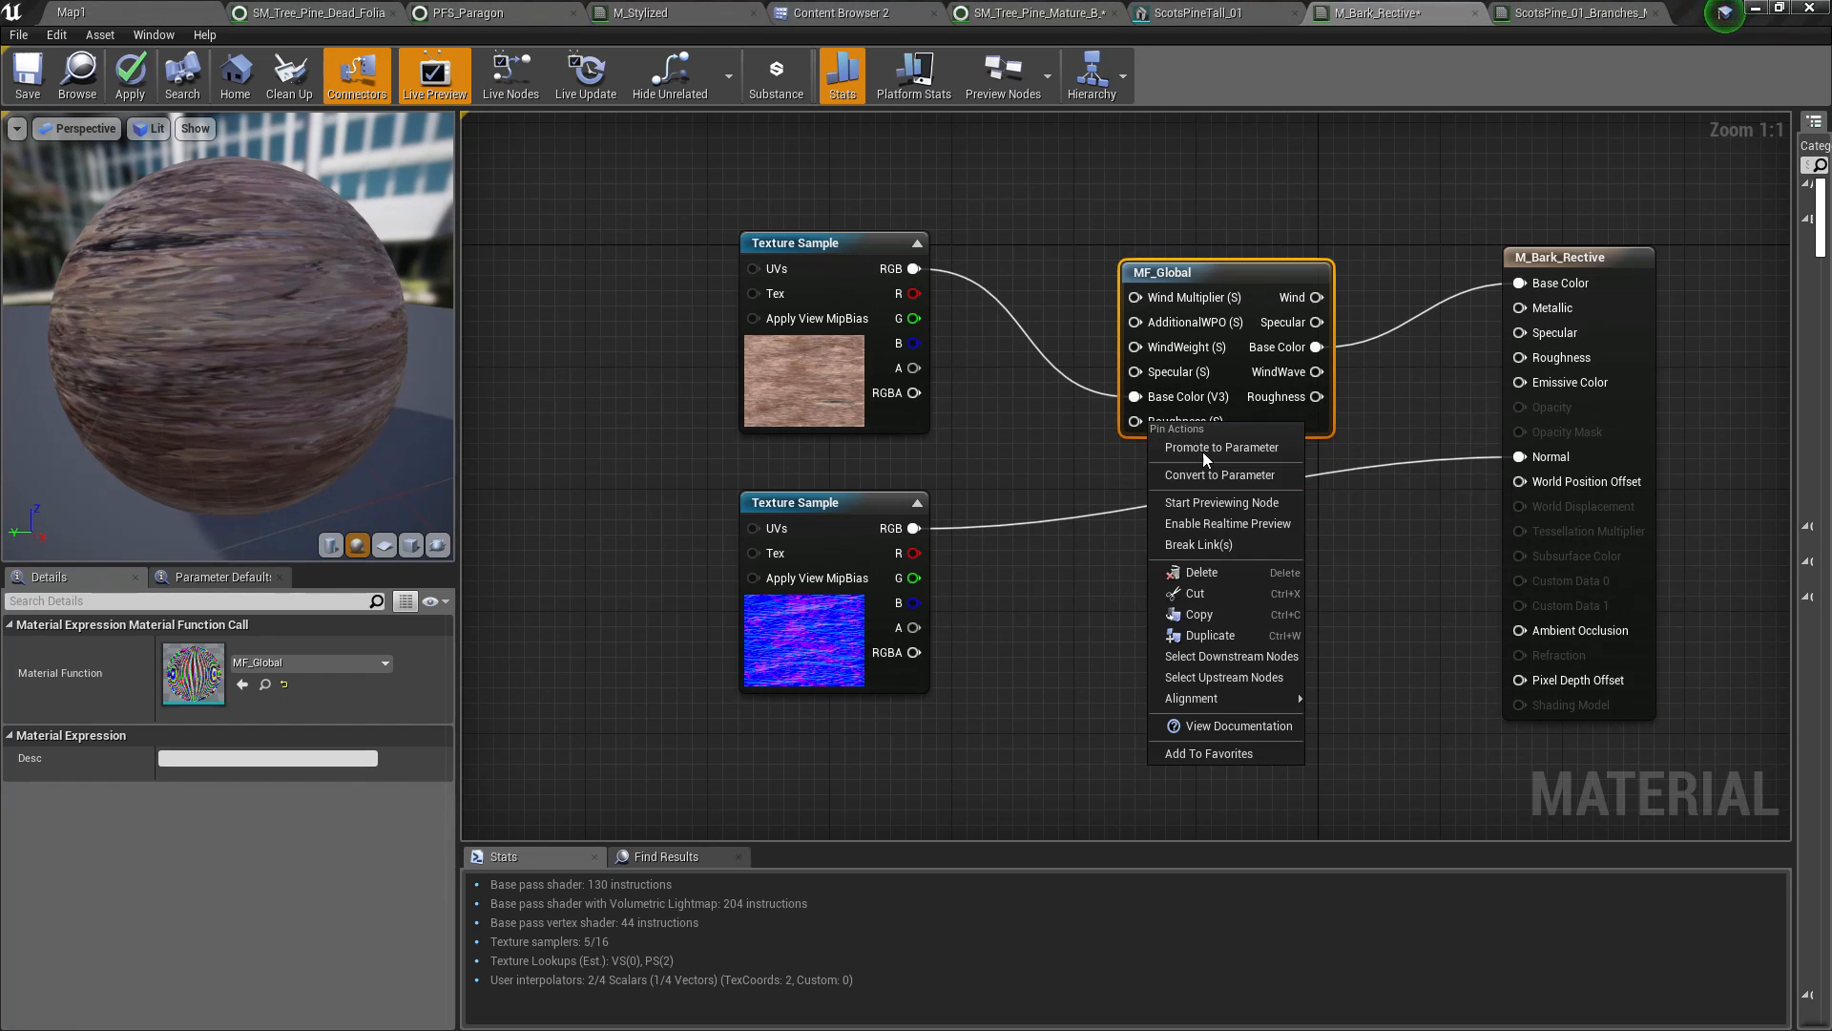
left_click(1203, 449)
left_click_drag(1084, 301, 810, 771)
right_click_drag(710, 704, 762, 501)
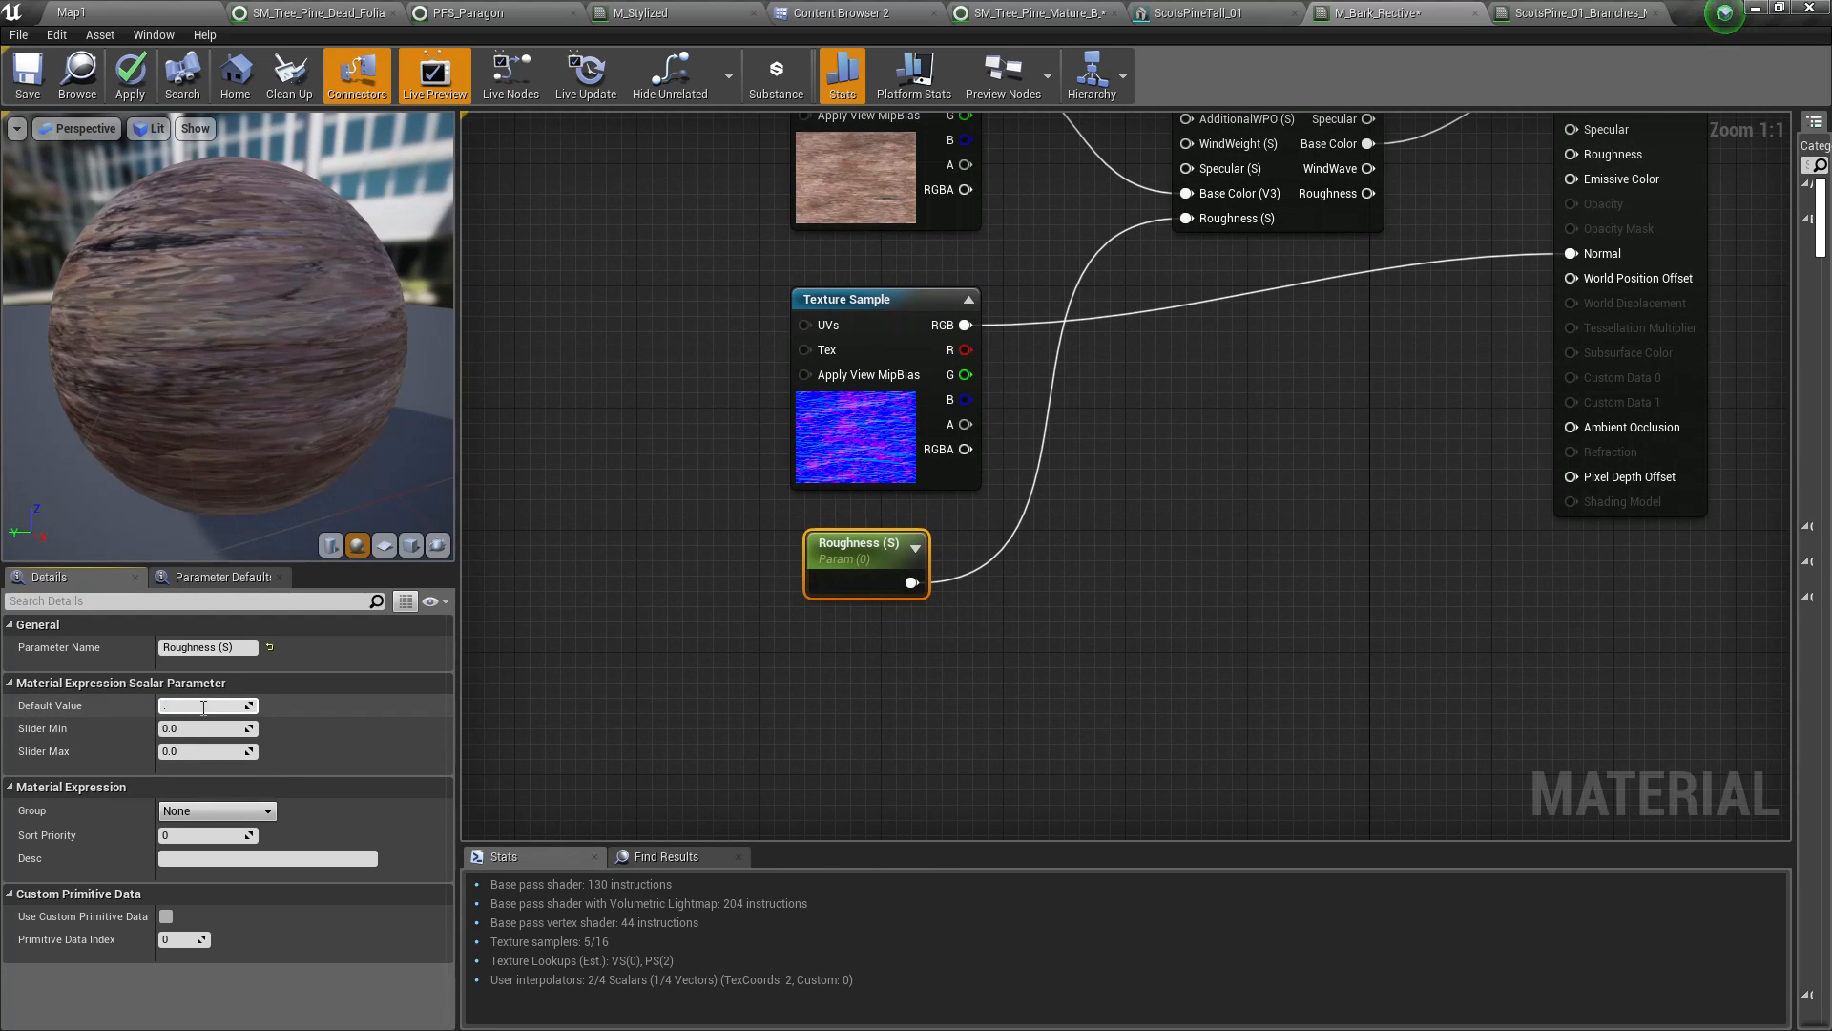
type("9")
key("Return")
Promote MF_Global's Specular (S) input to a parameter, place it above the Roughness (S) parameter, and set its default value to 0.1
right_click_drag(1136, 433, 1164, 633)
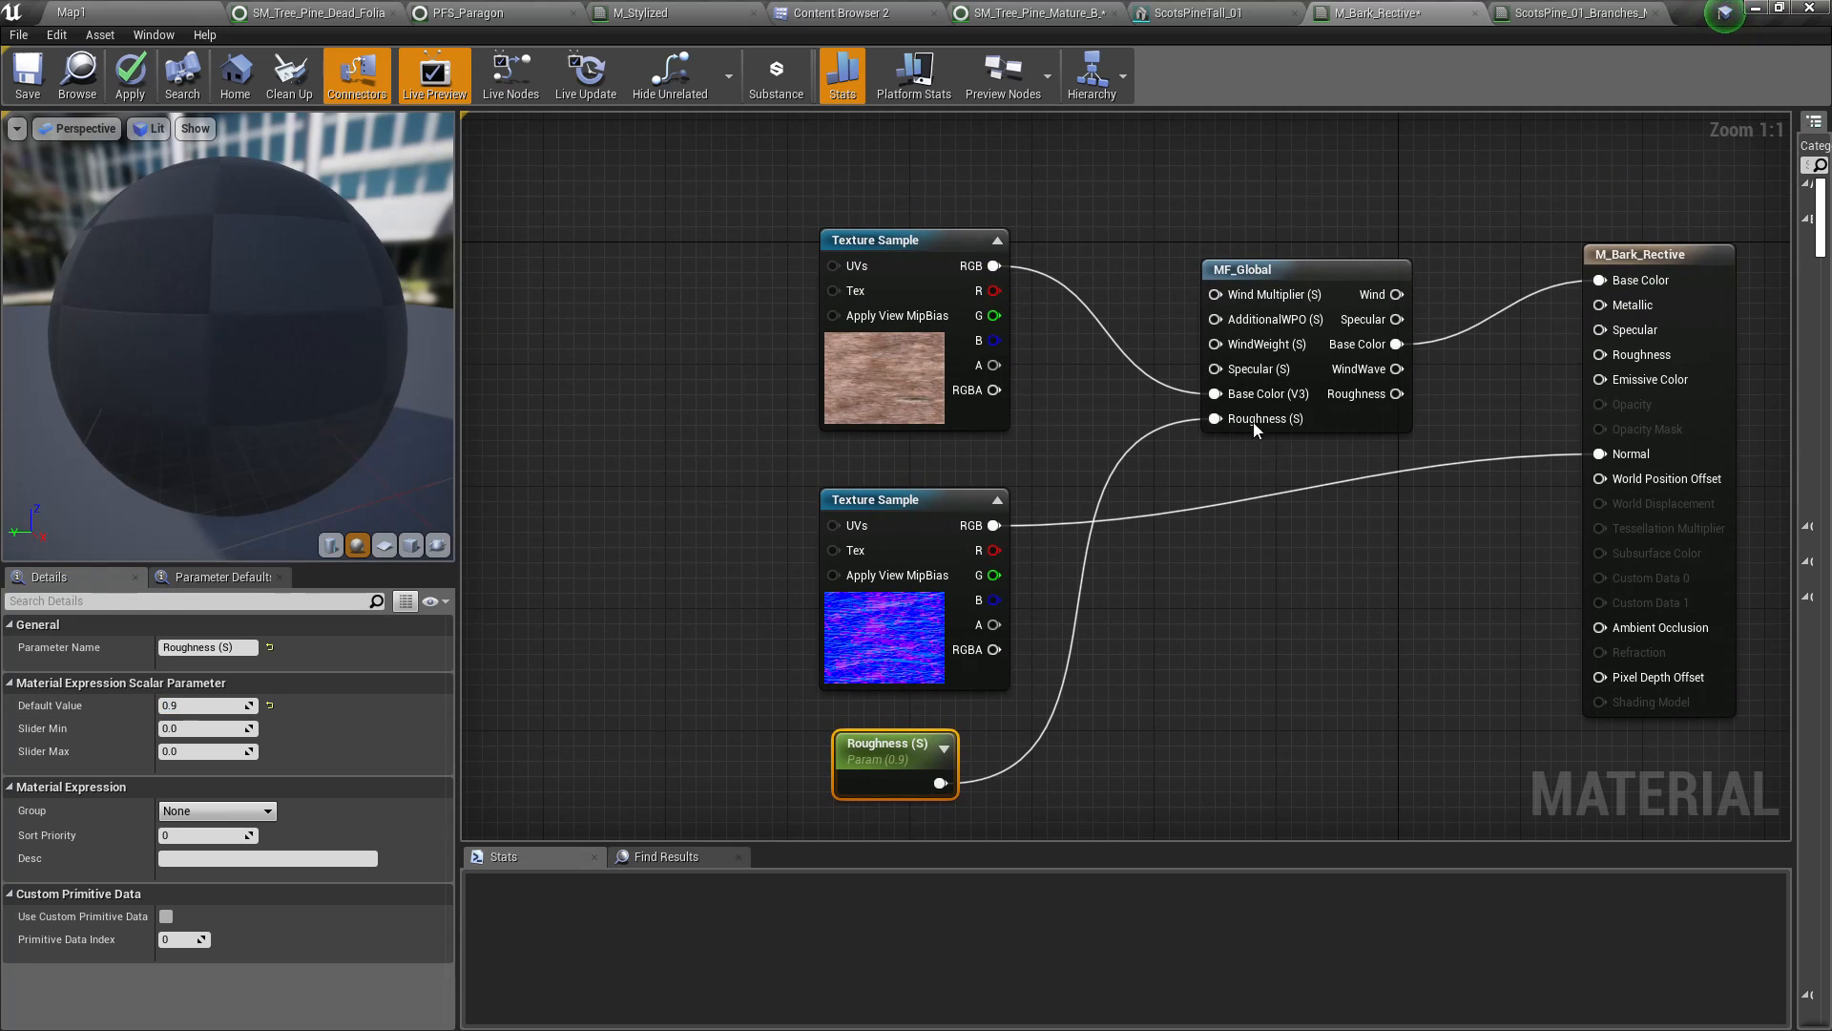
right_click(1240, 390)
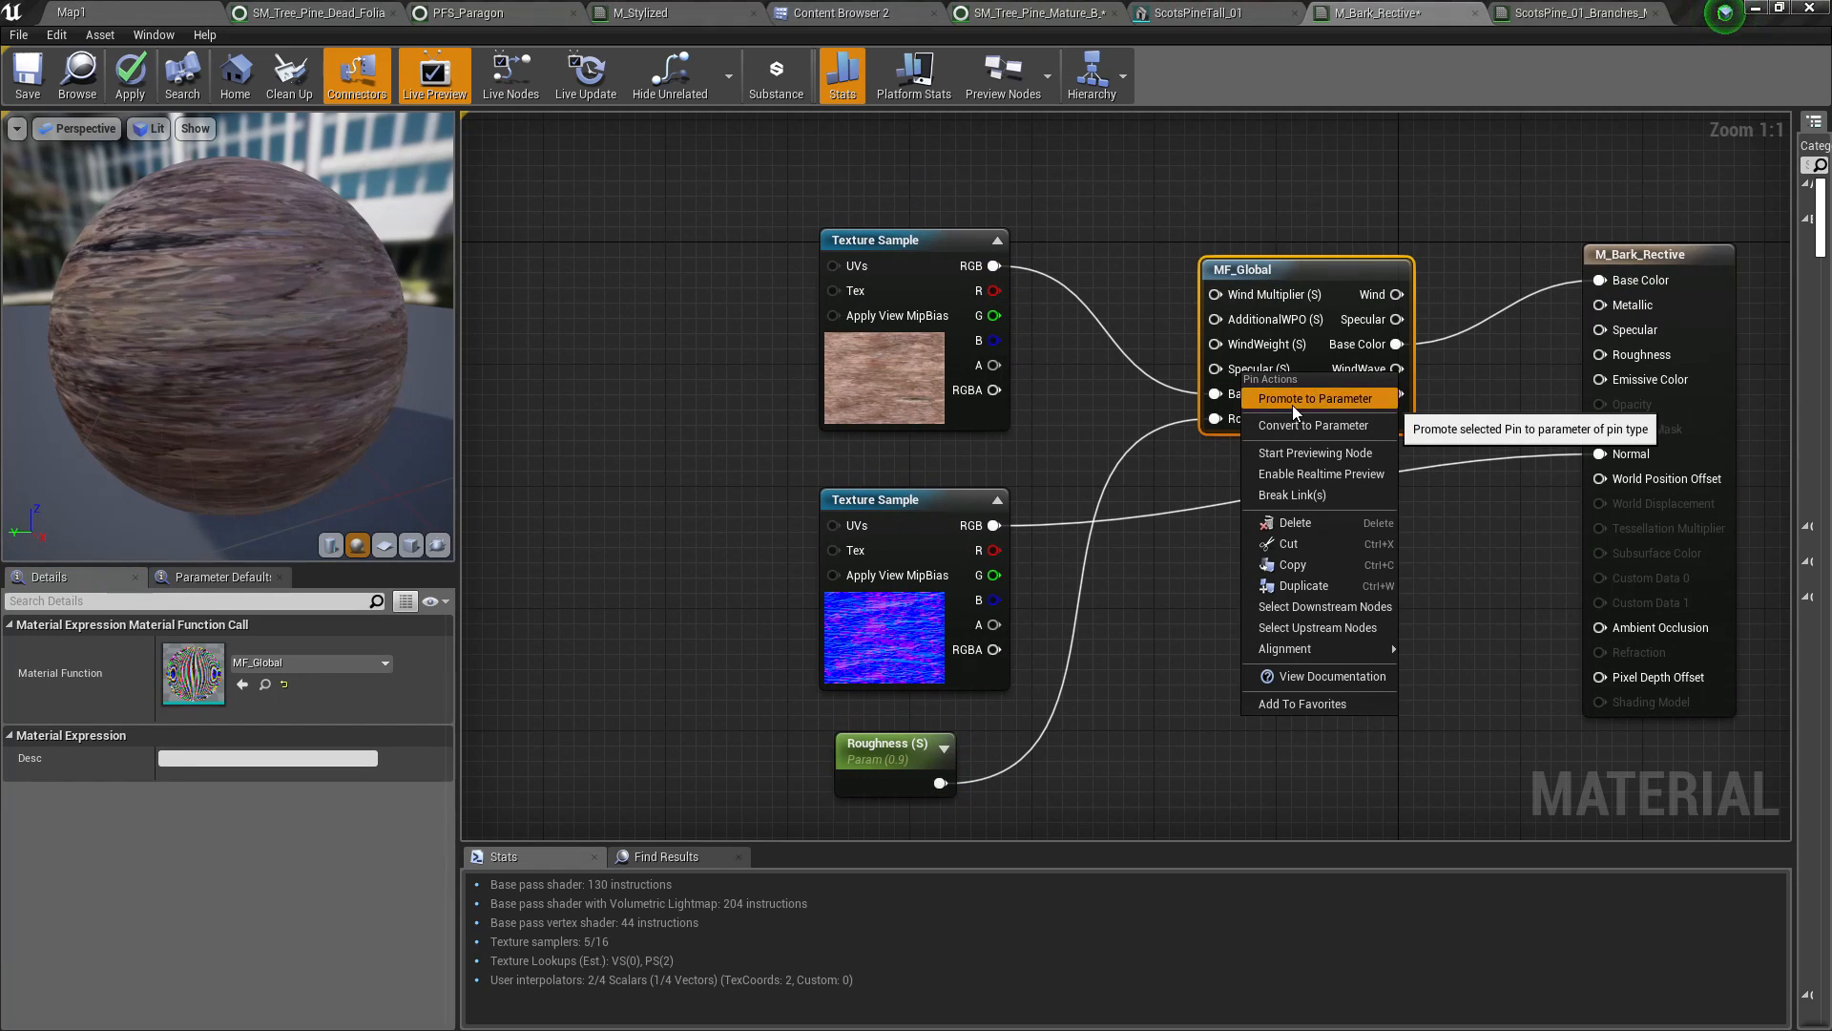
left_click(1292, 405)
key("BackSpace")
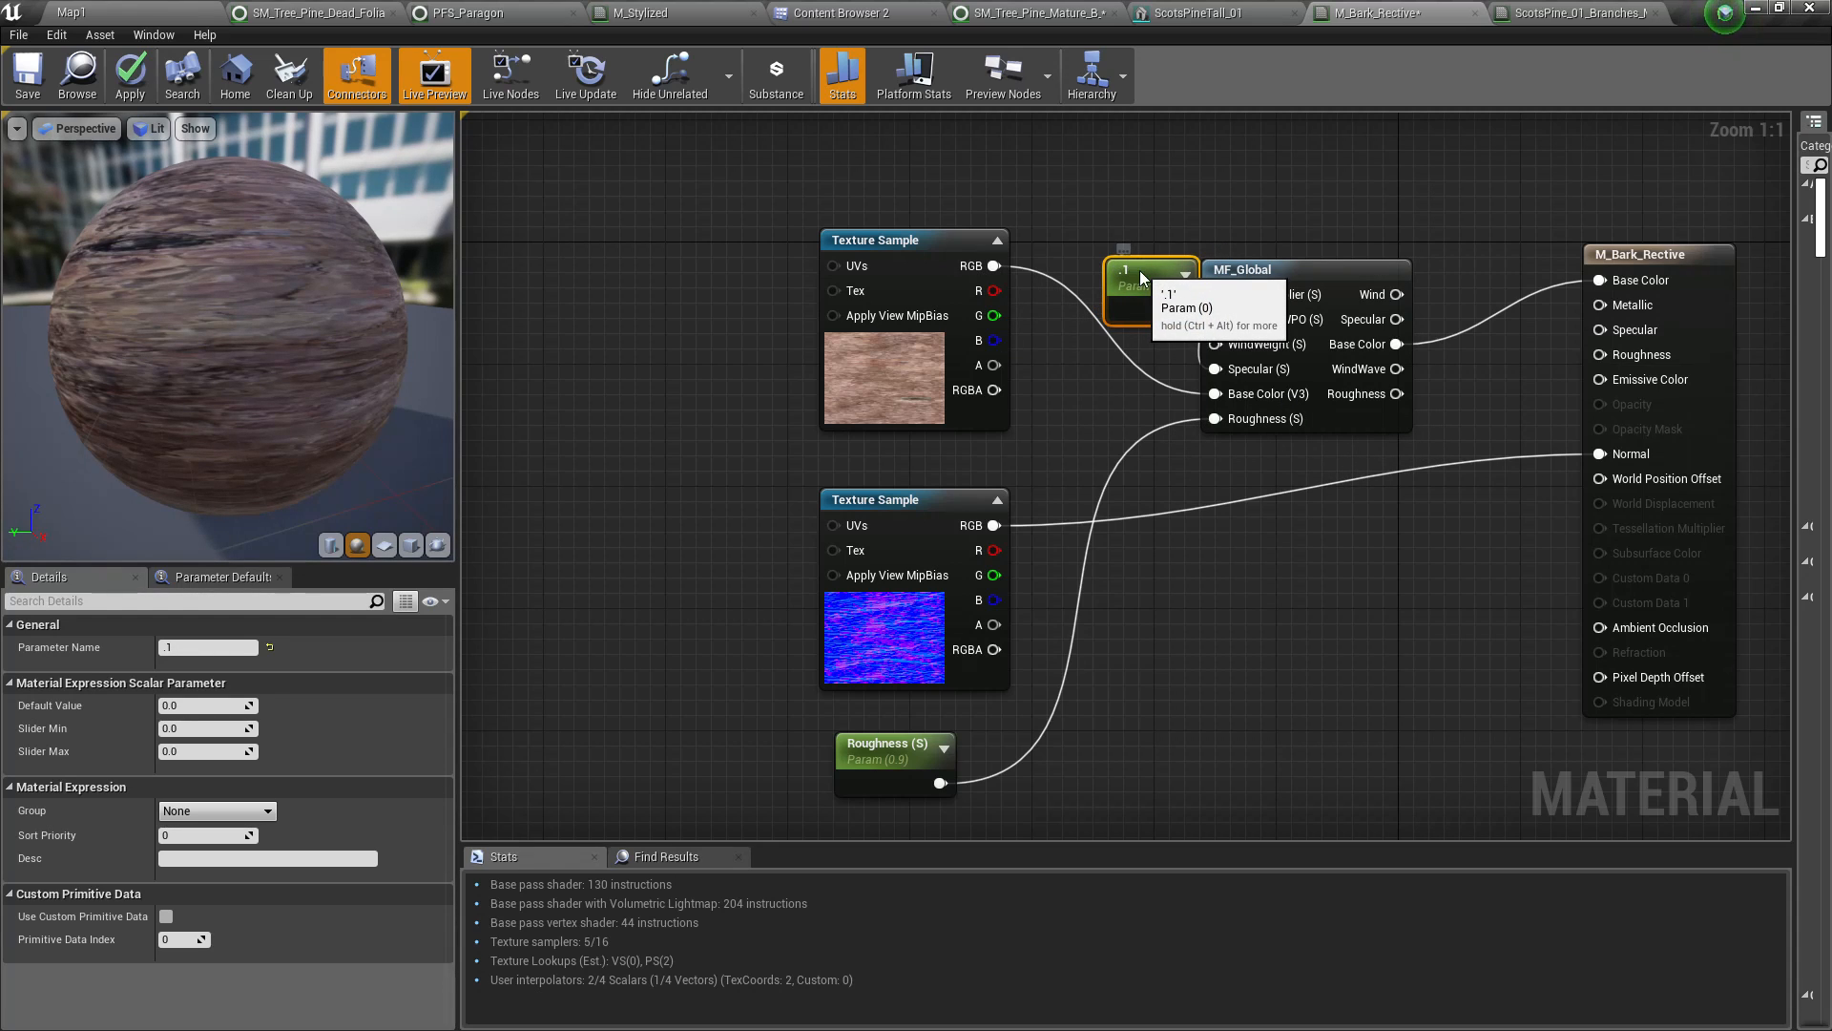
key("ctrl+z")
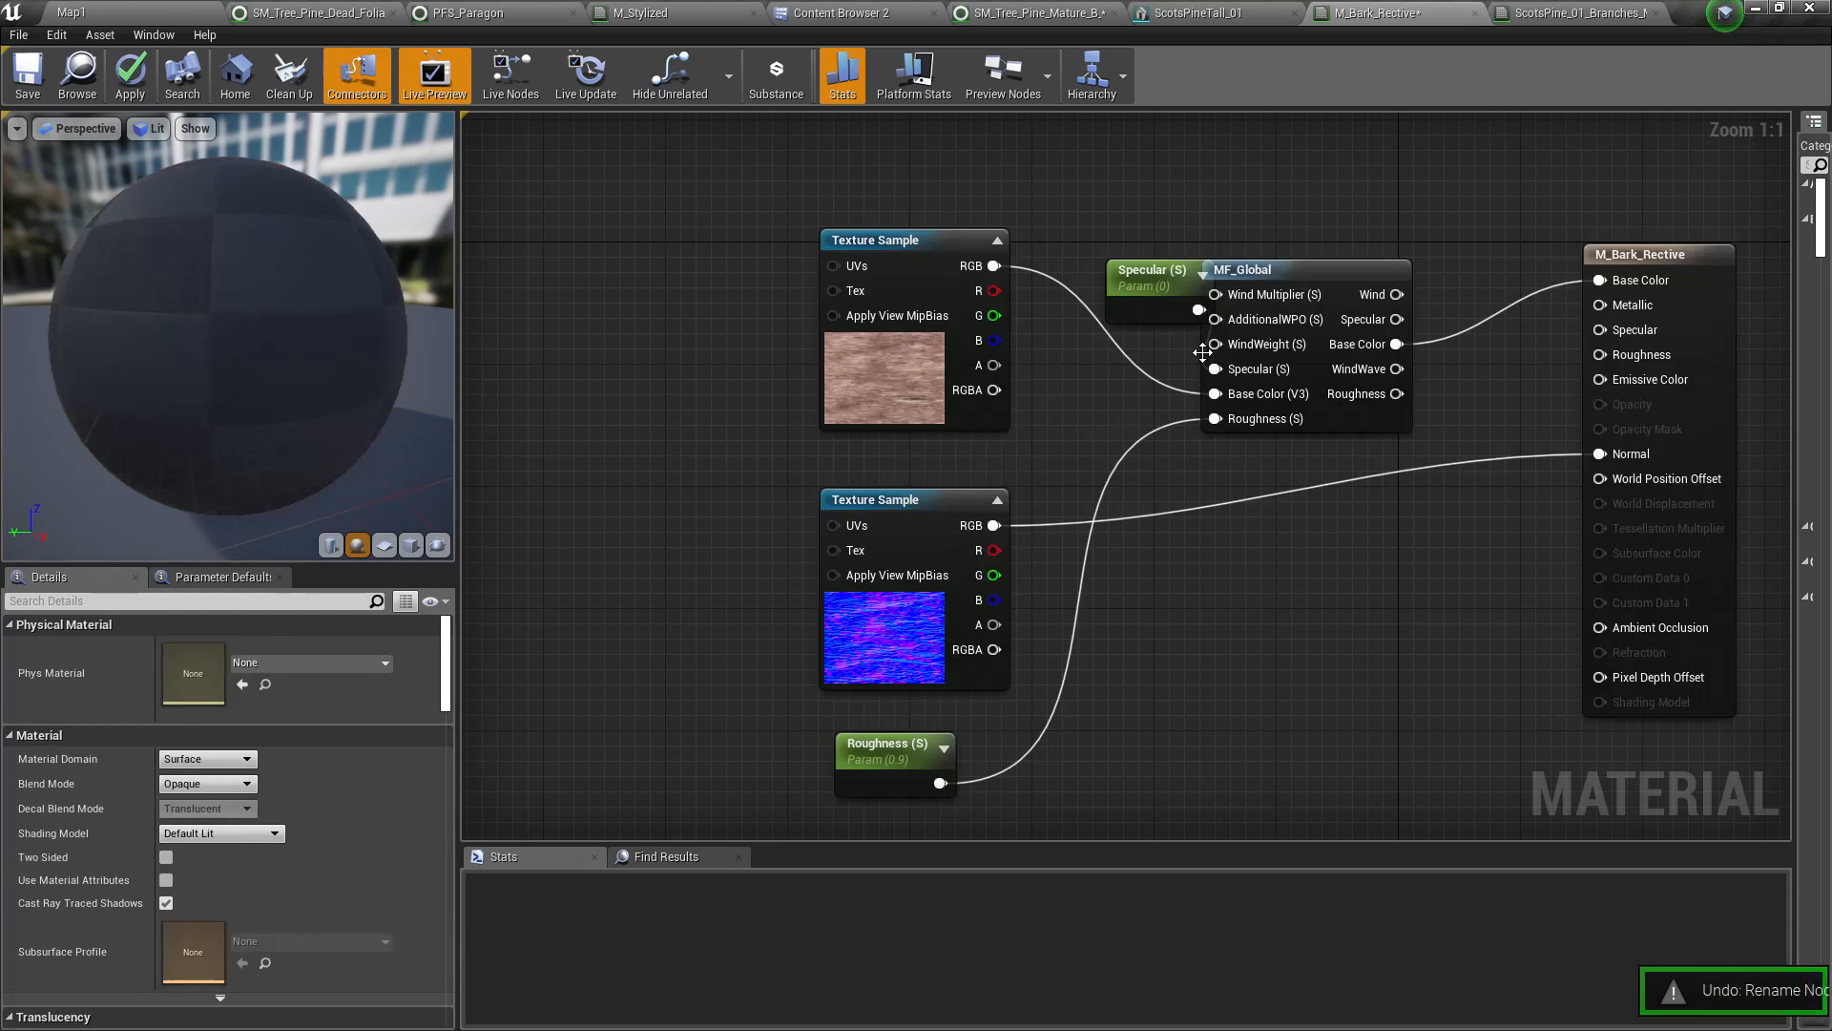
left_click_drag(1143, 309, 872, 406)
left_click_drag(878, 335, 883, 487)
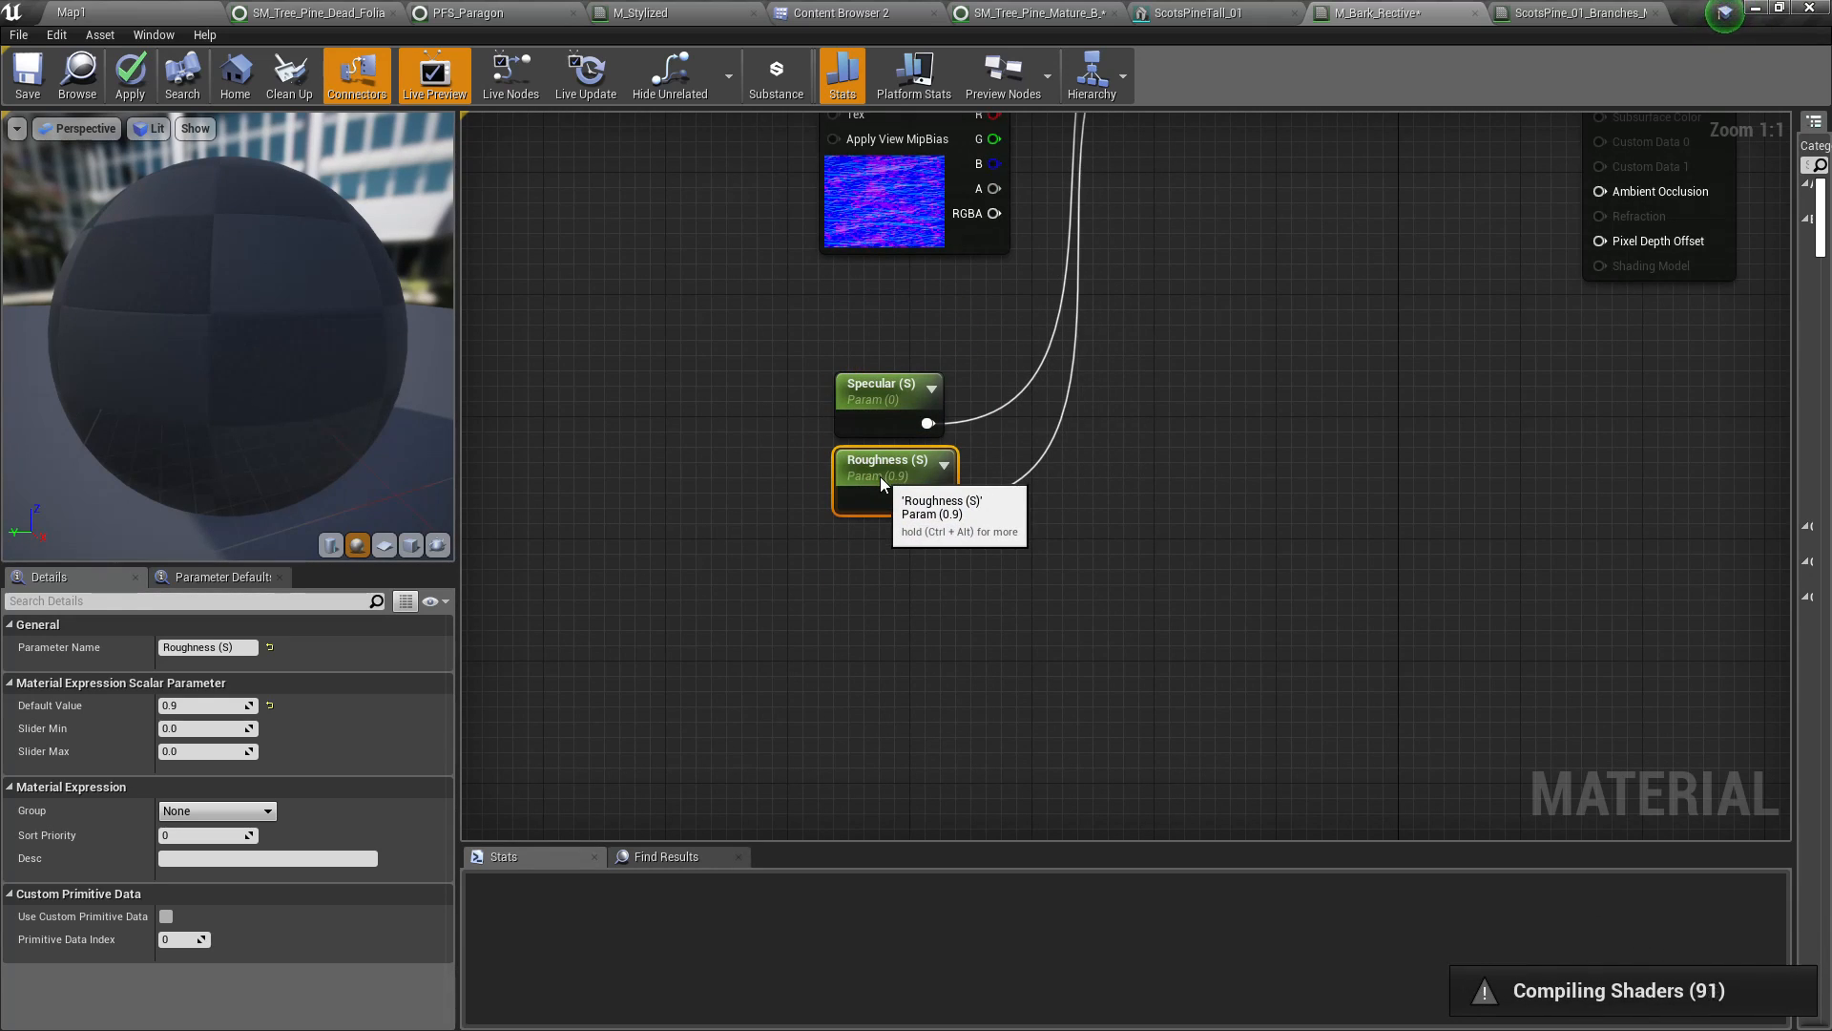
left_click(863, 420)
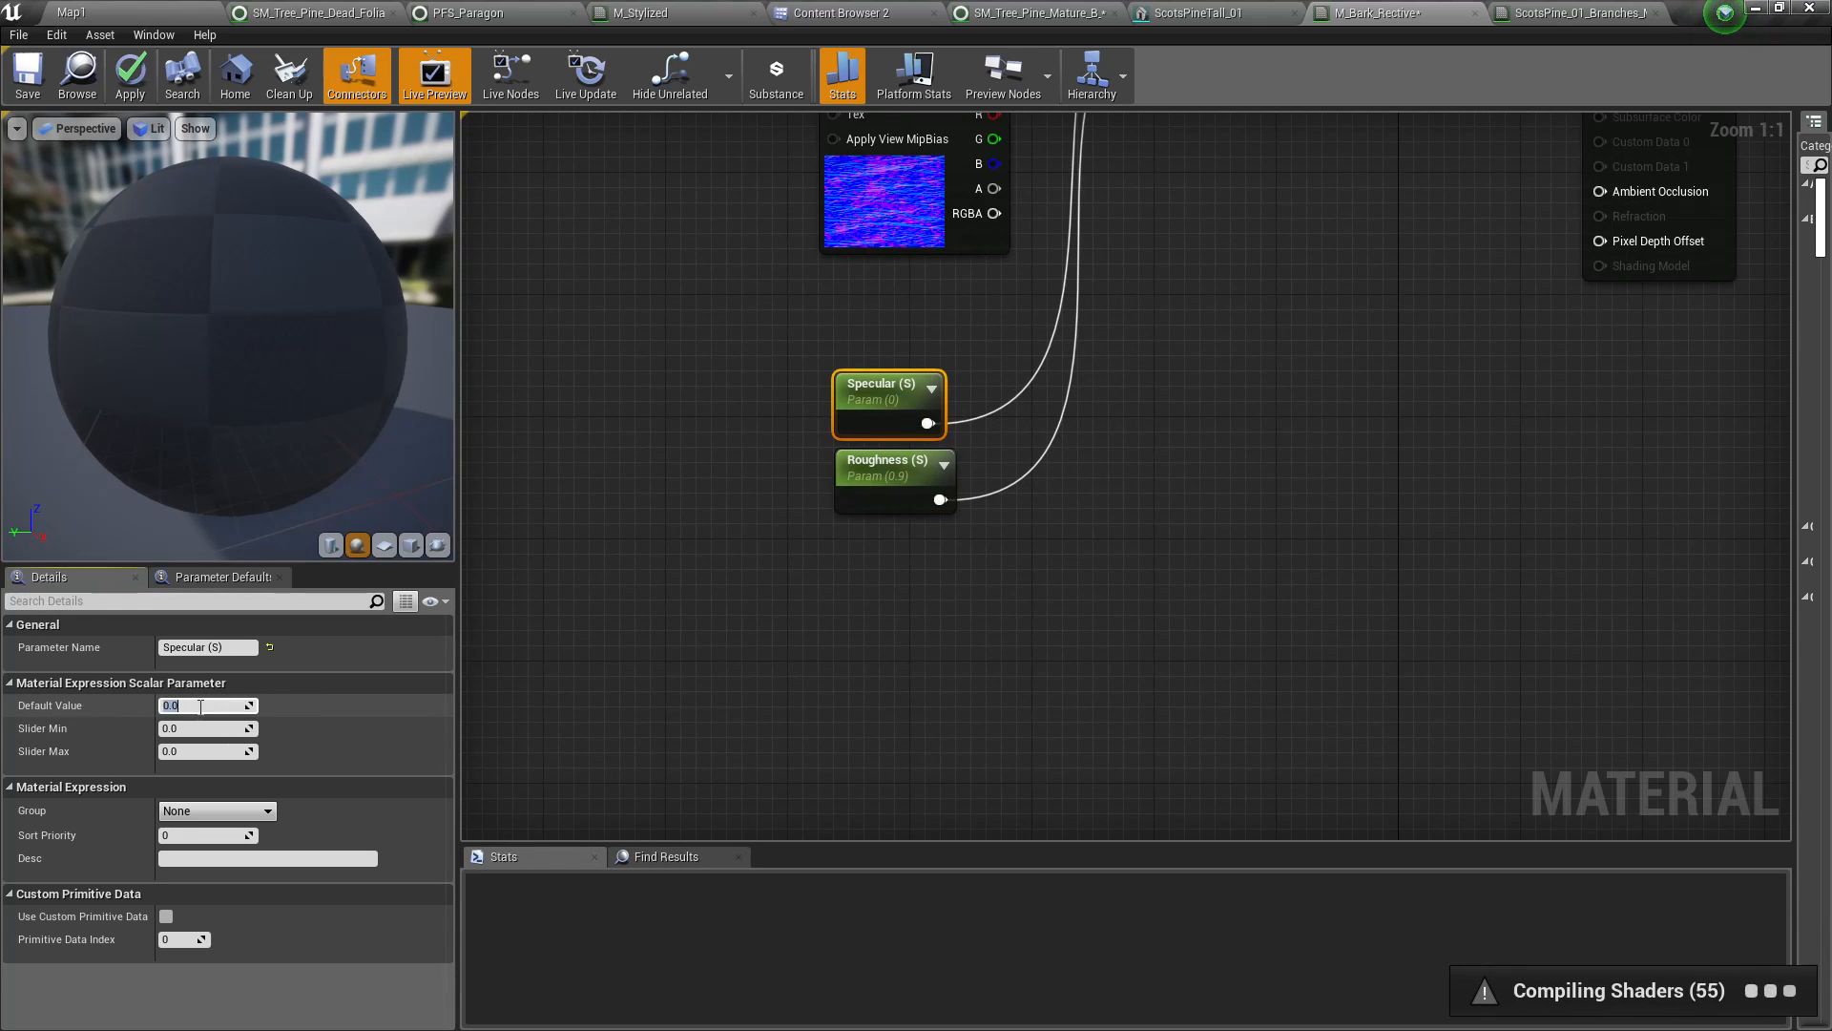
type("0.1")
key("Return")
Apply the M_Bark_Rective changes and assign the material to the Element 0 slot of the ScotsPineTall_01 mesh
right_click_drag(1211, 222, 1171, 751)
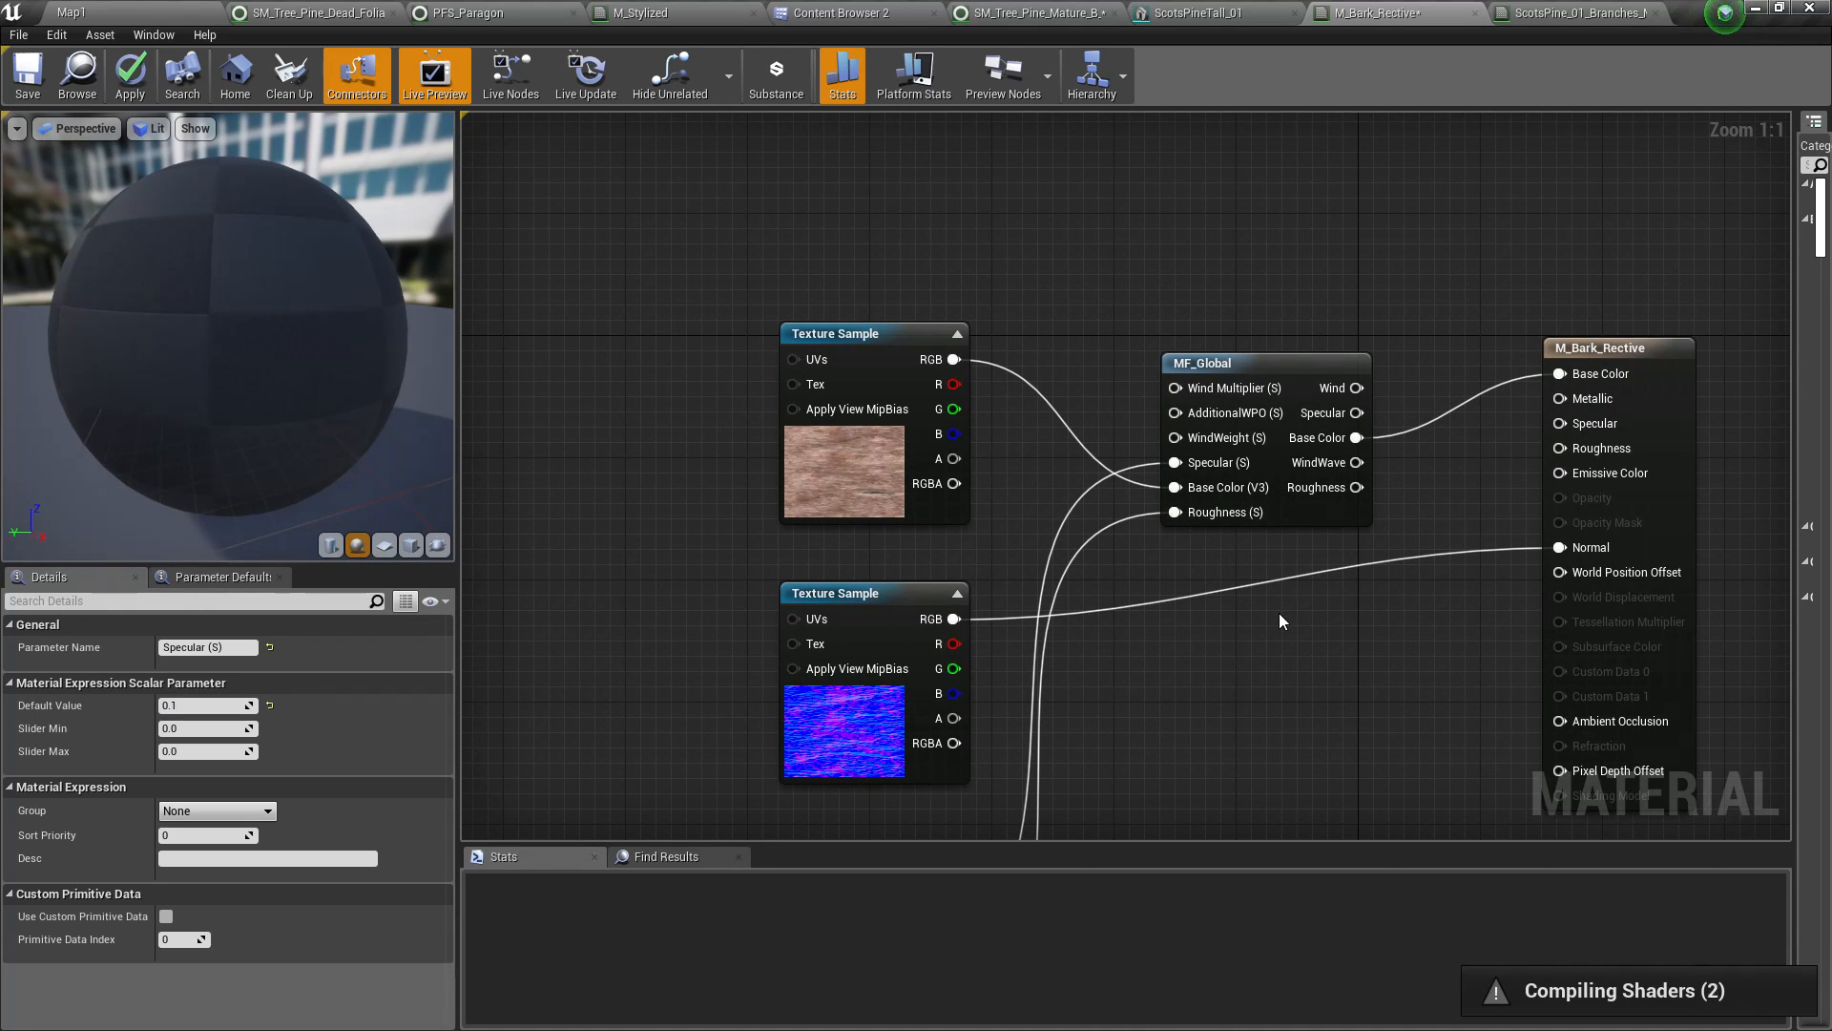
right_click_drag(1268, 638, 1185, 526)
scroll(1220, 424, "down", 2)
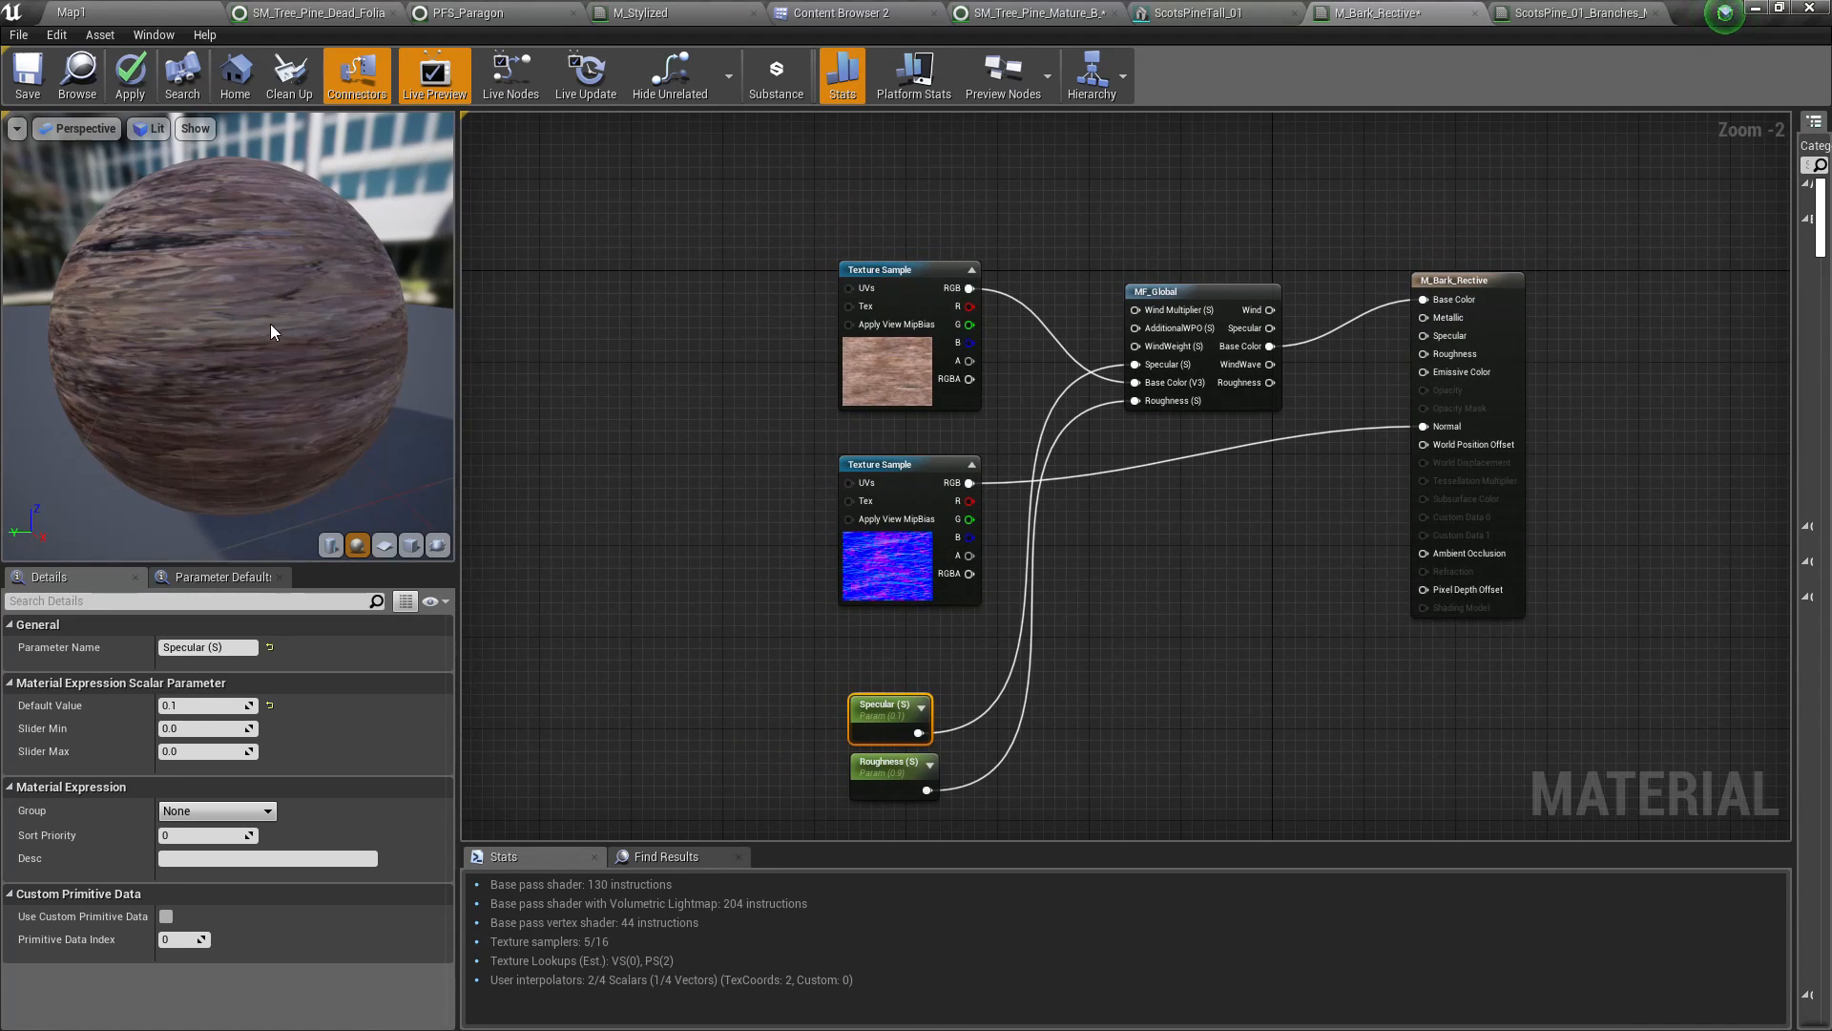
left_click(129, 75)
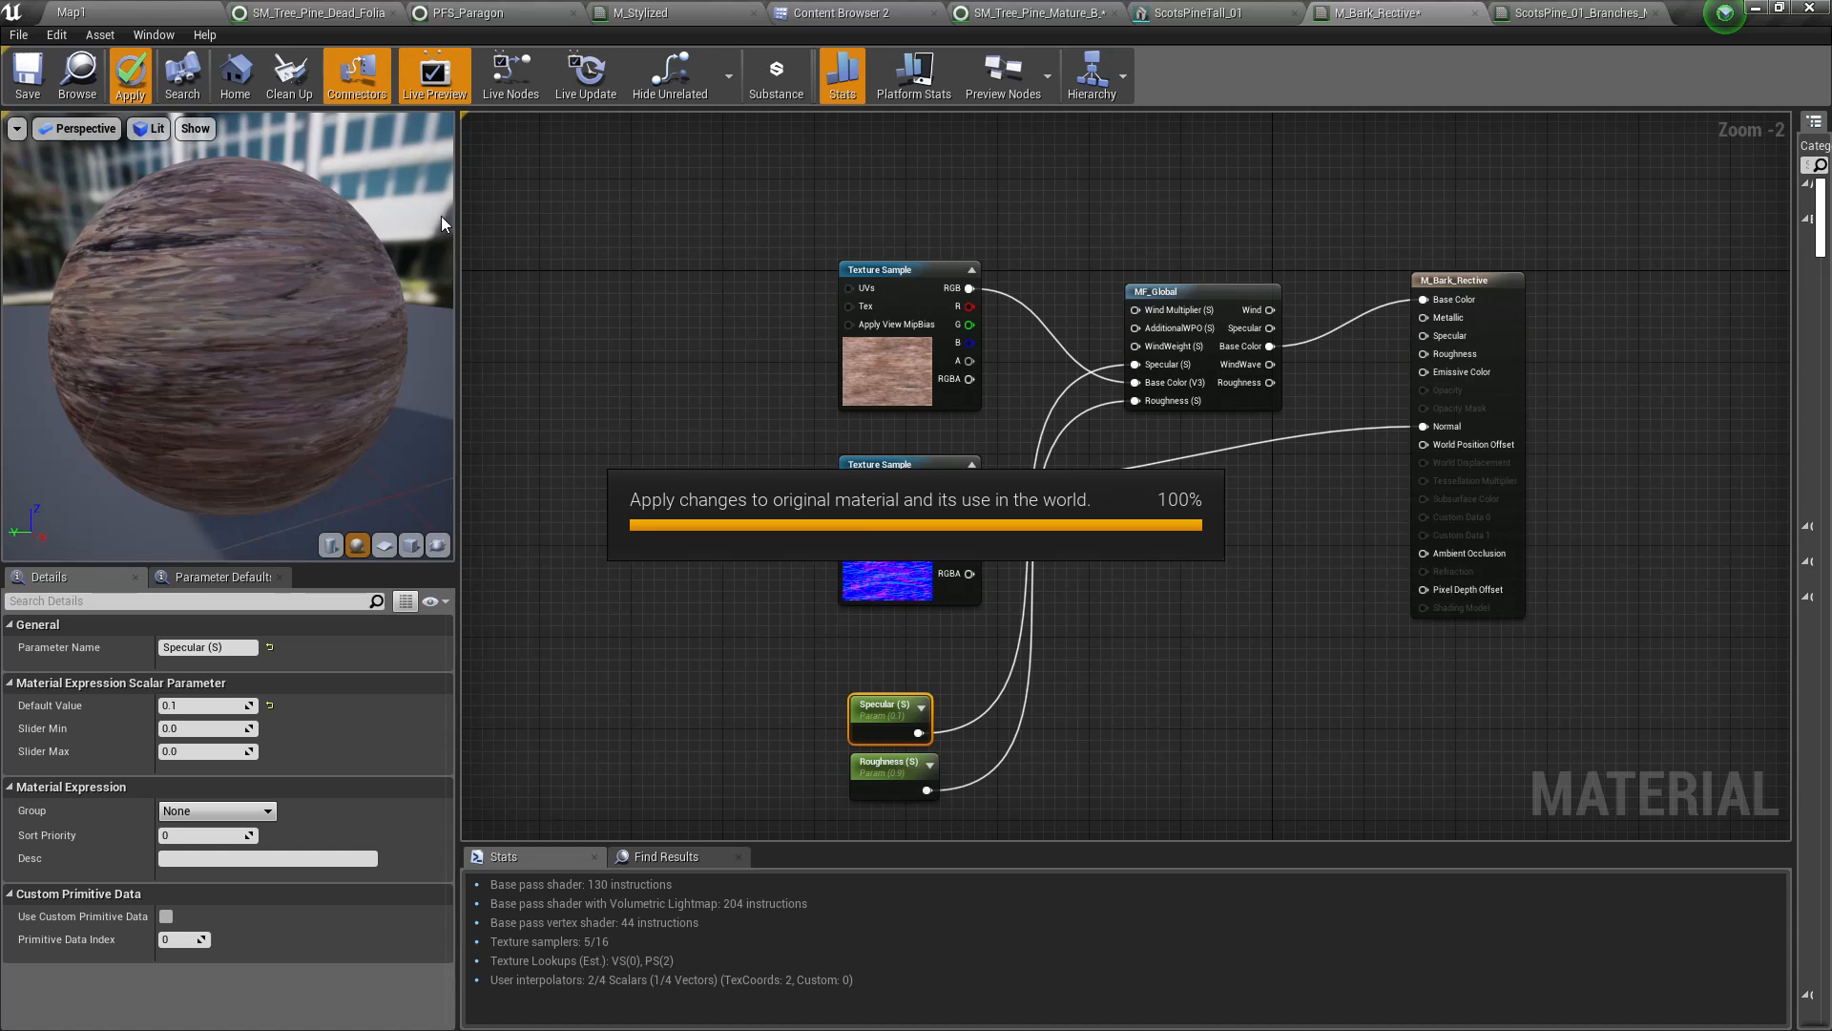
mouse_move(234, 299)
left_mouse_down()
mouse_move(276, 368)
mouse_move(235, 304)
left_mouse_up()
left_click(85, 90)
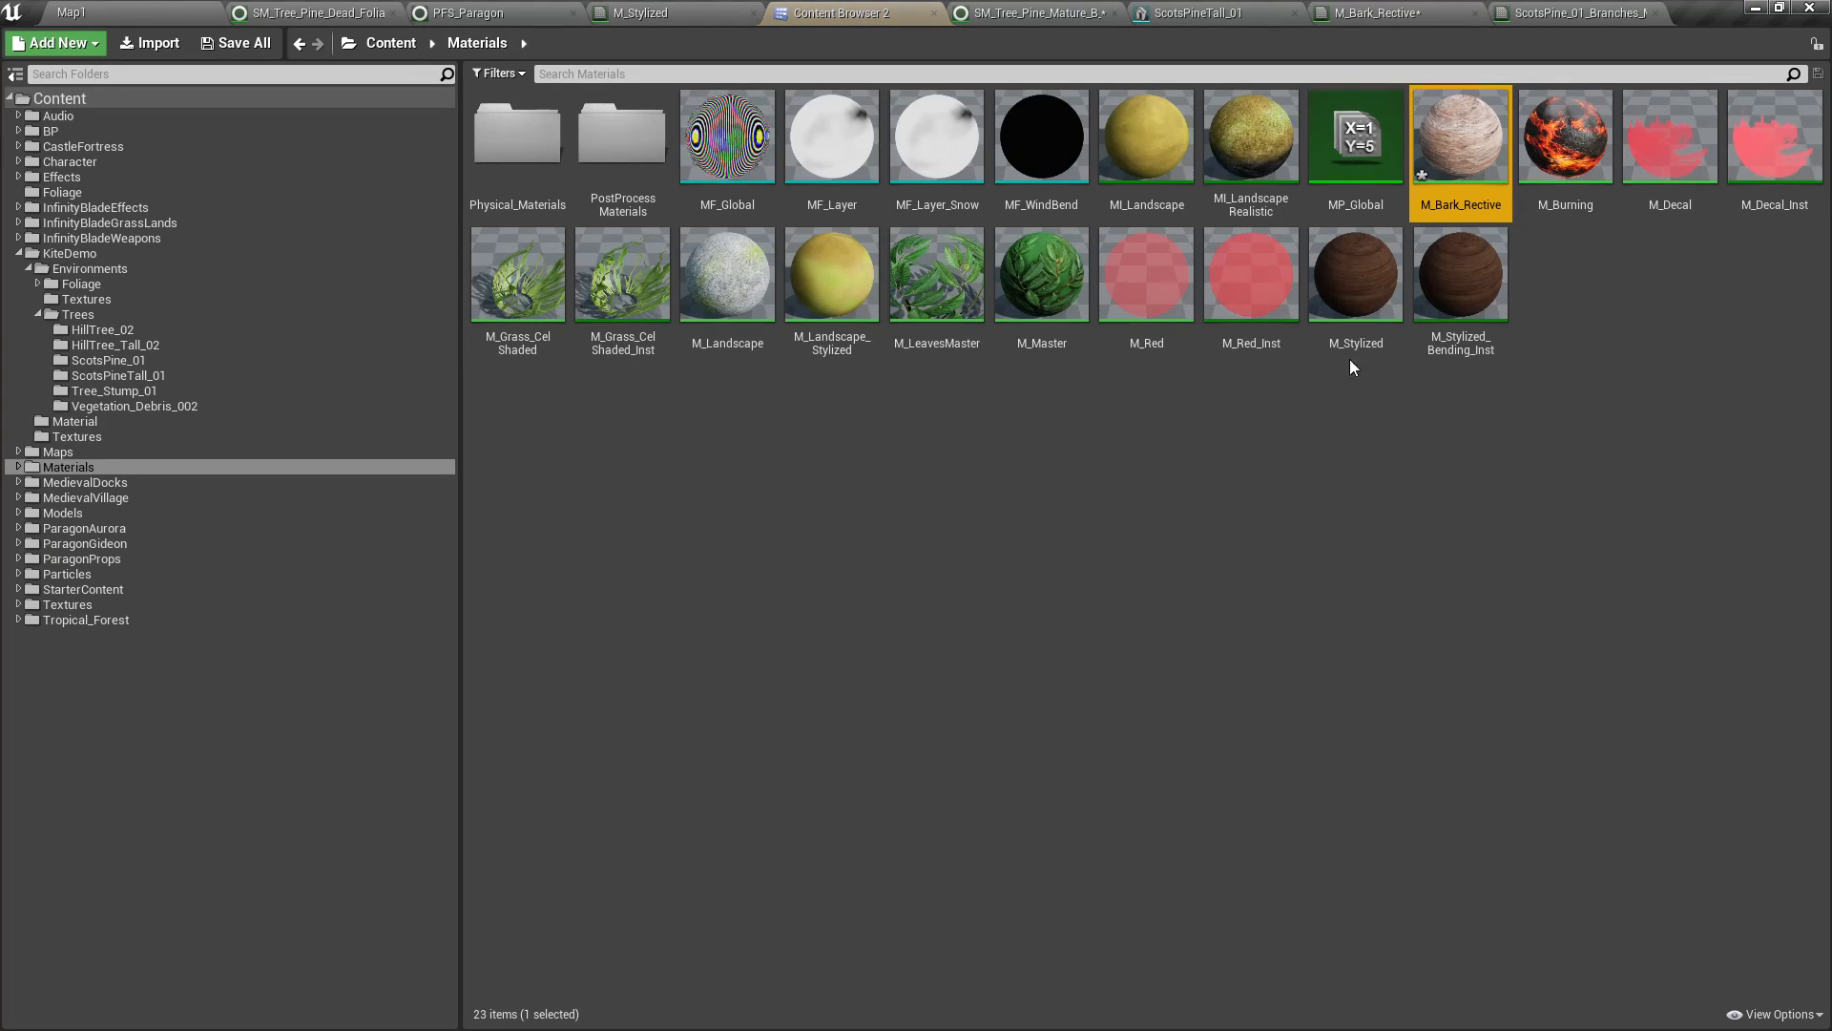
left_click_drag(1461, 143, 1554, 264)
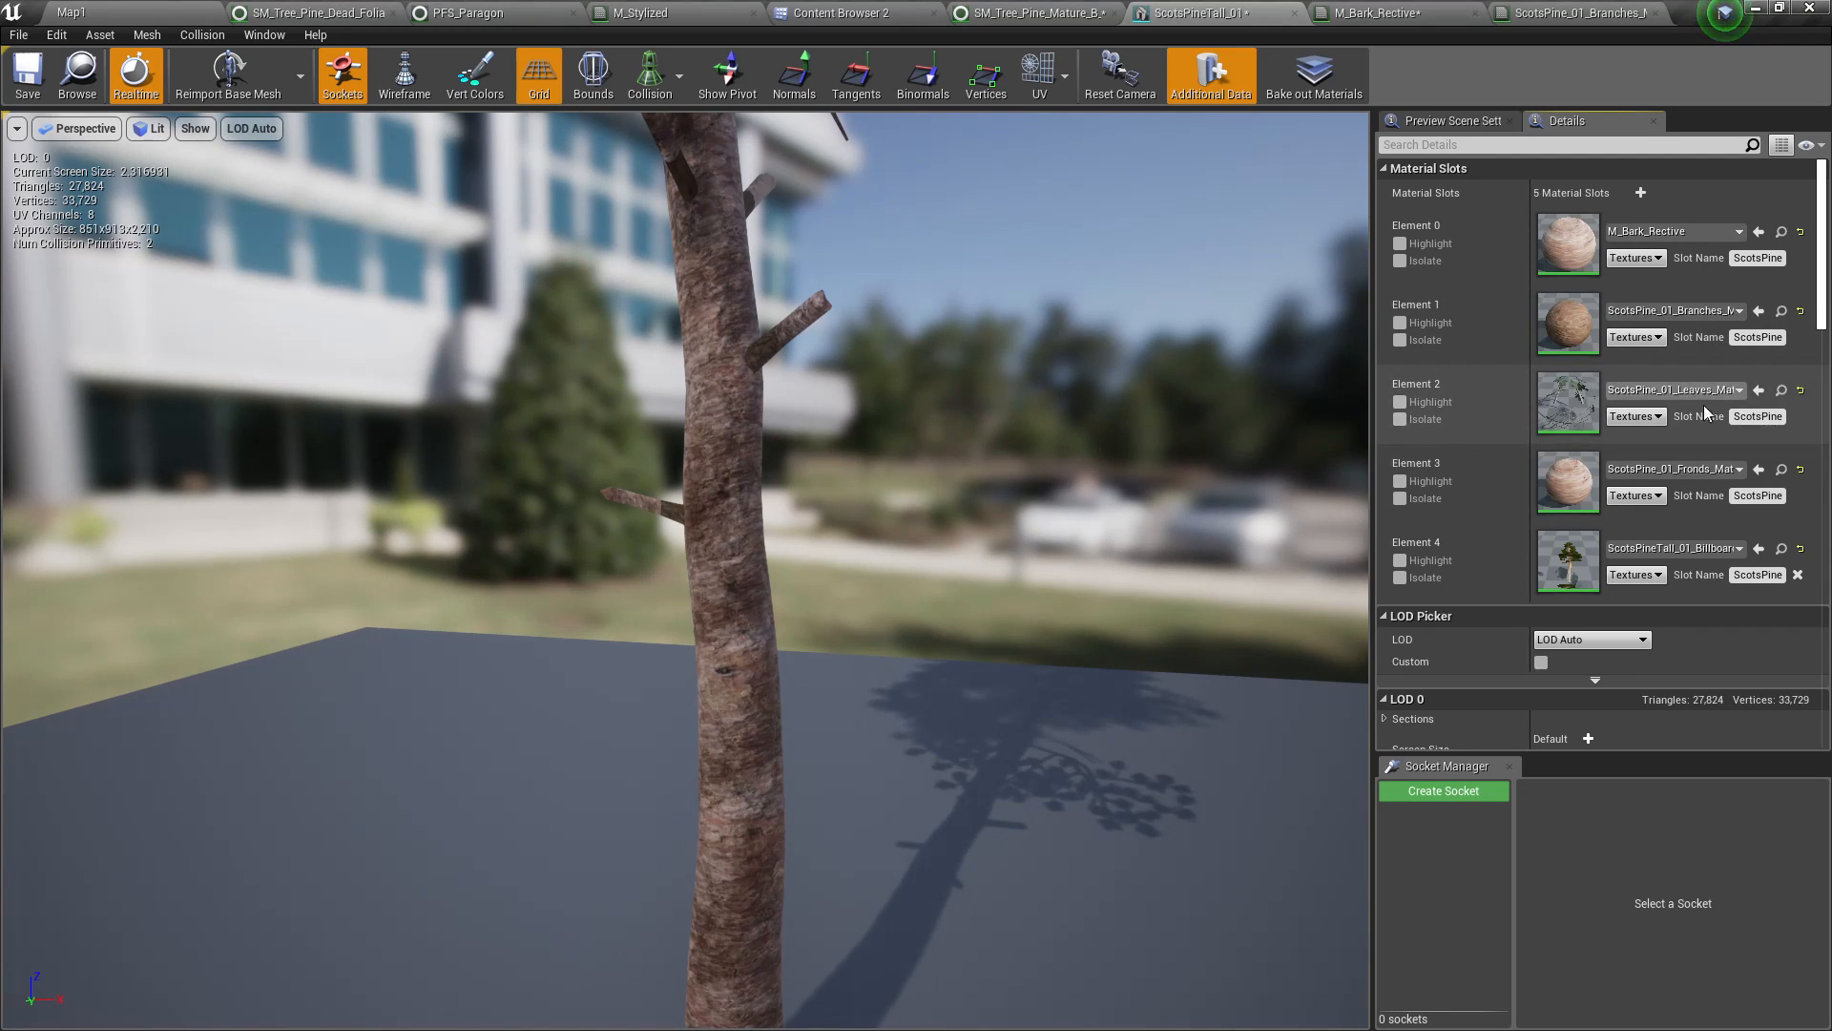
Examine the Scots pine asset folders, the ScotsPine_01_Fronds_Mat and ScotsPine_01_Branches_Mat graphs, and the tree's bark in the Map1 level
left_click(1781, 311)
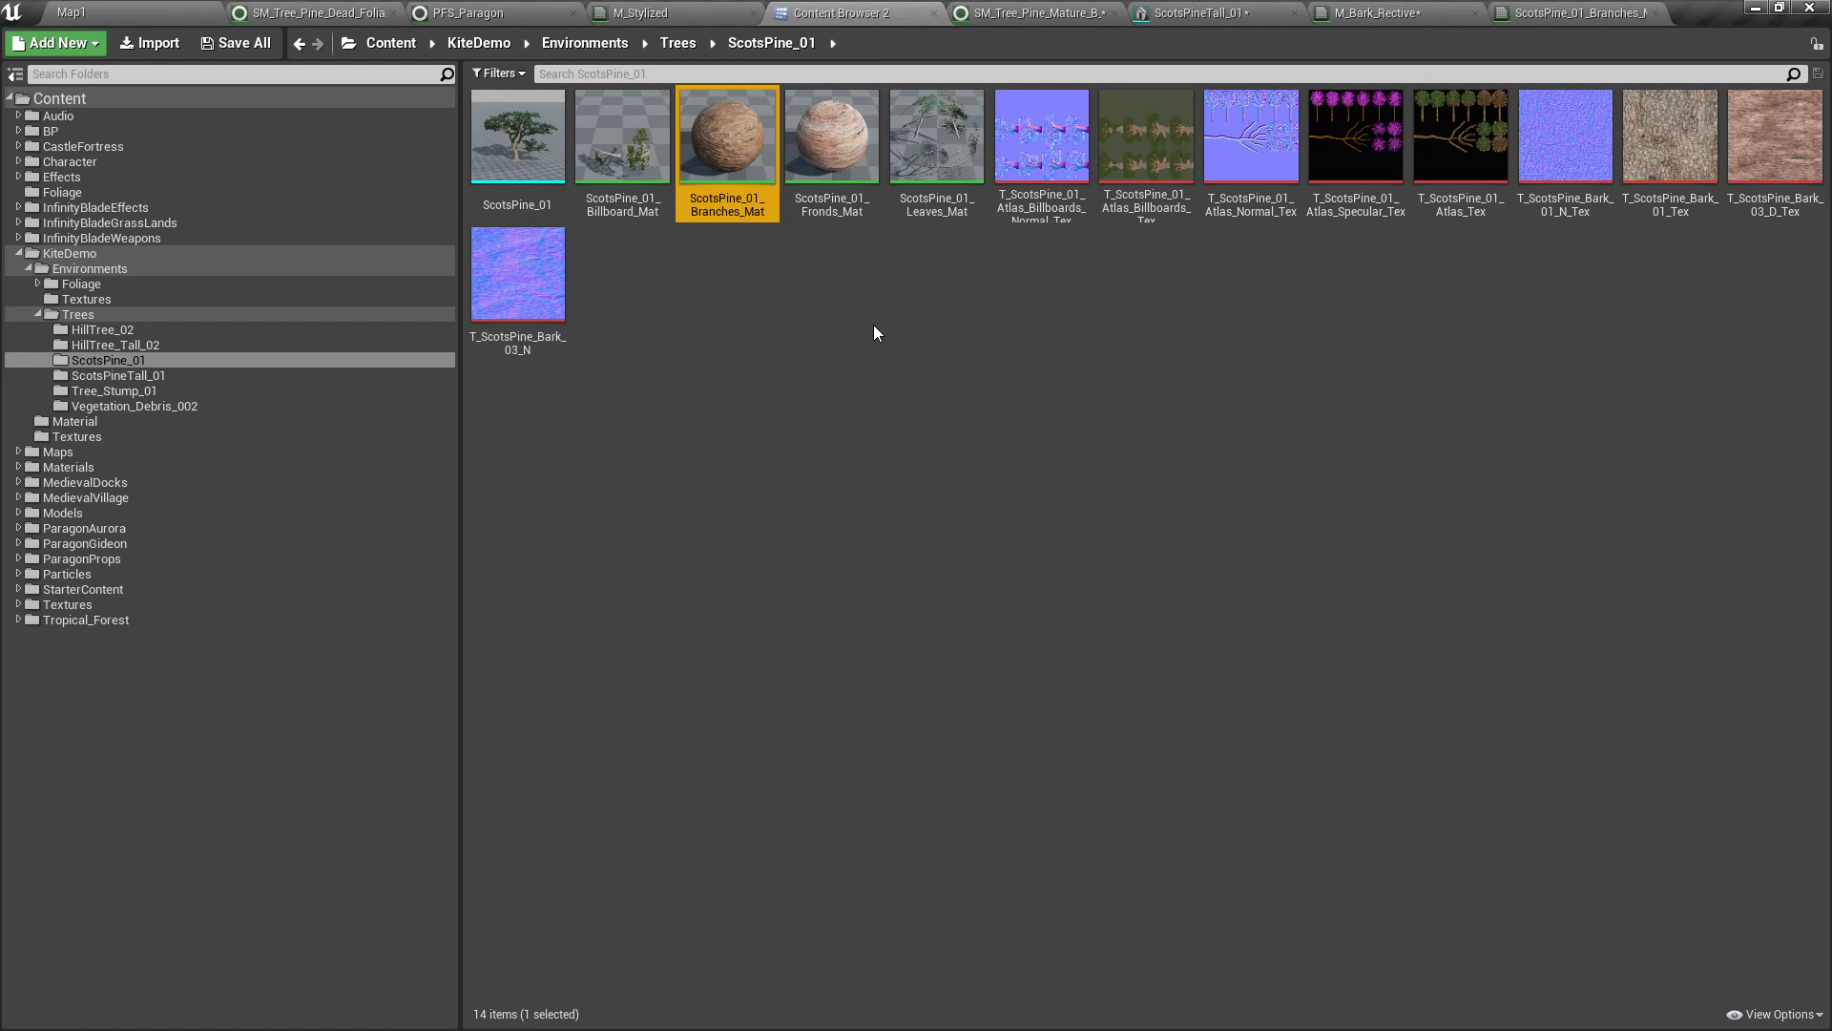
left_click(685, 44)
double_click(828, 160)
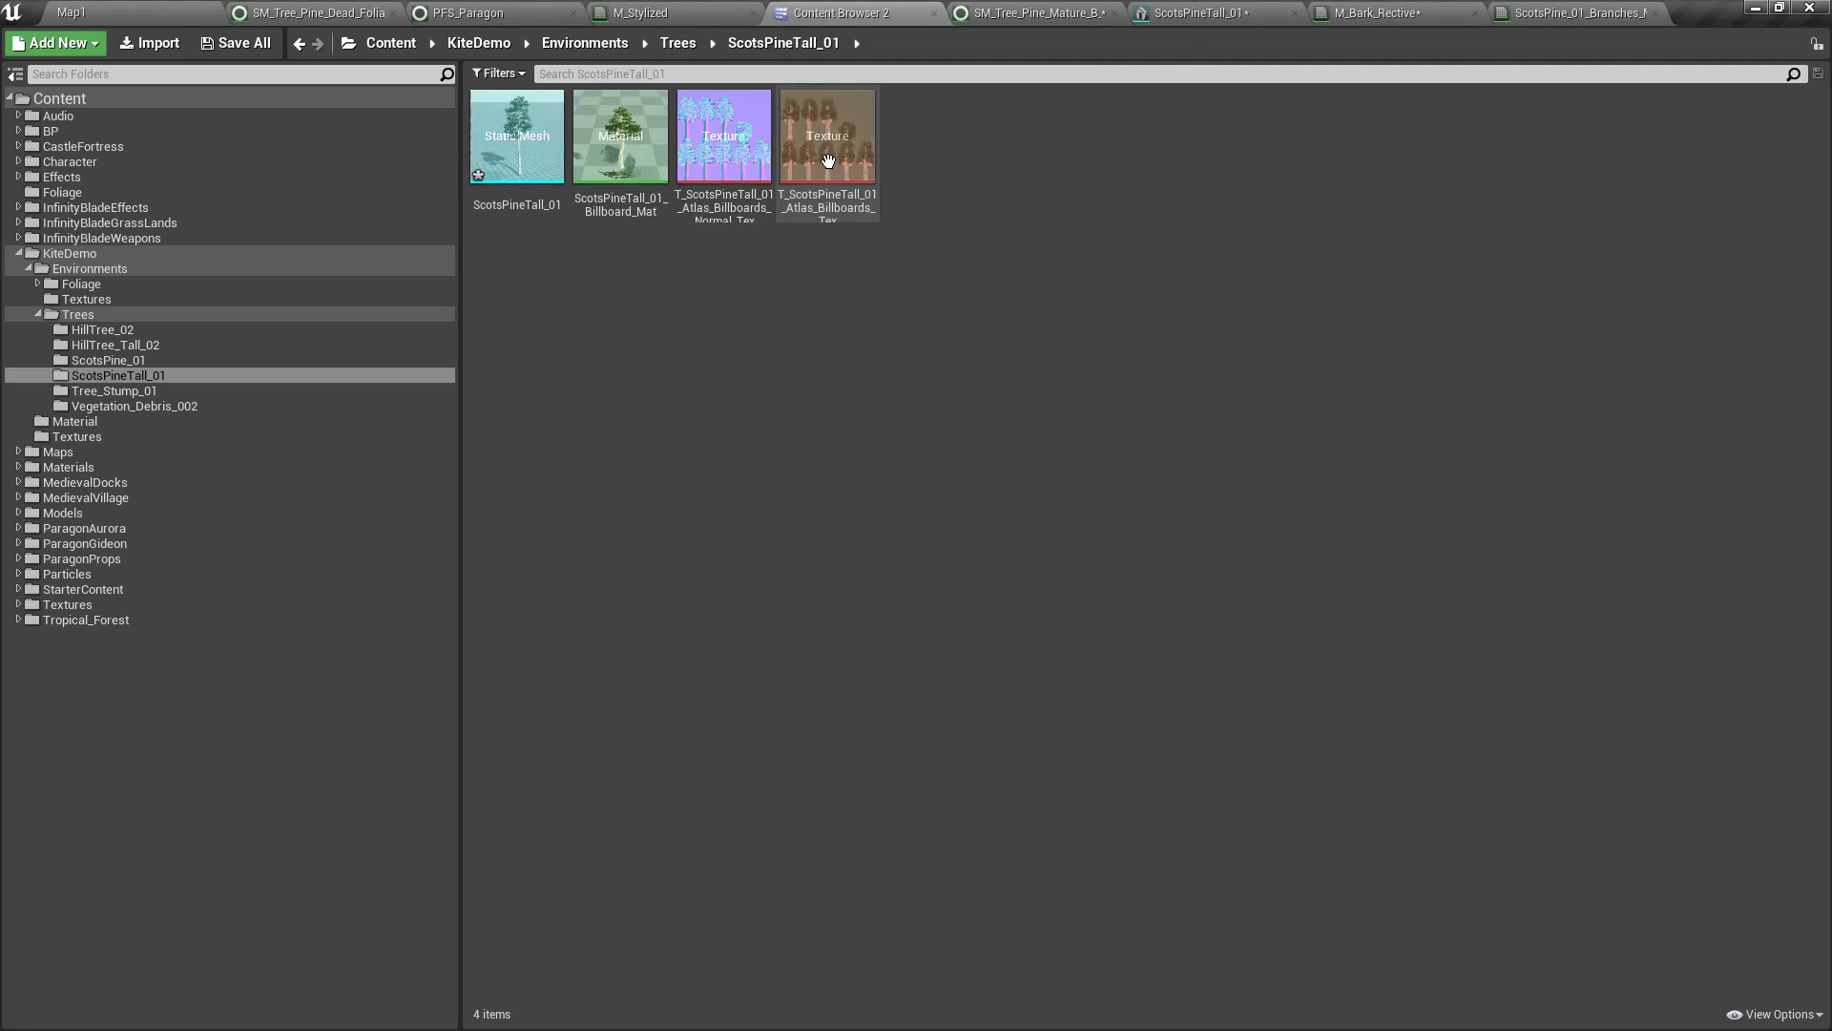
left_click(687, 42)
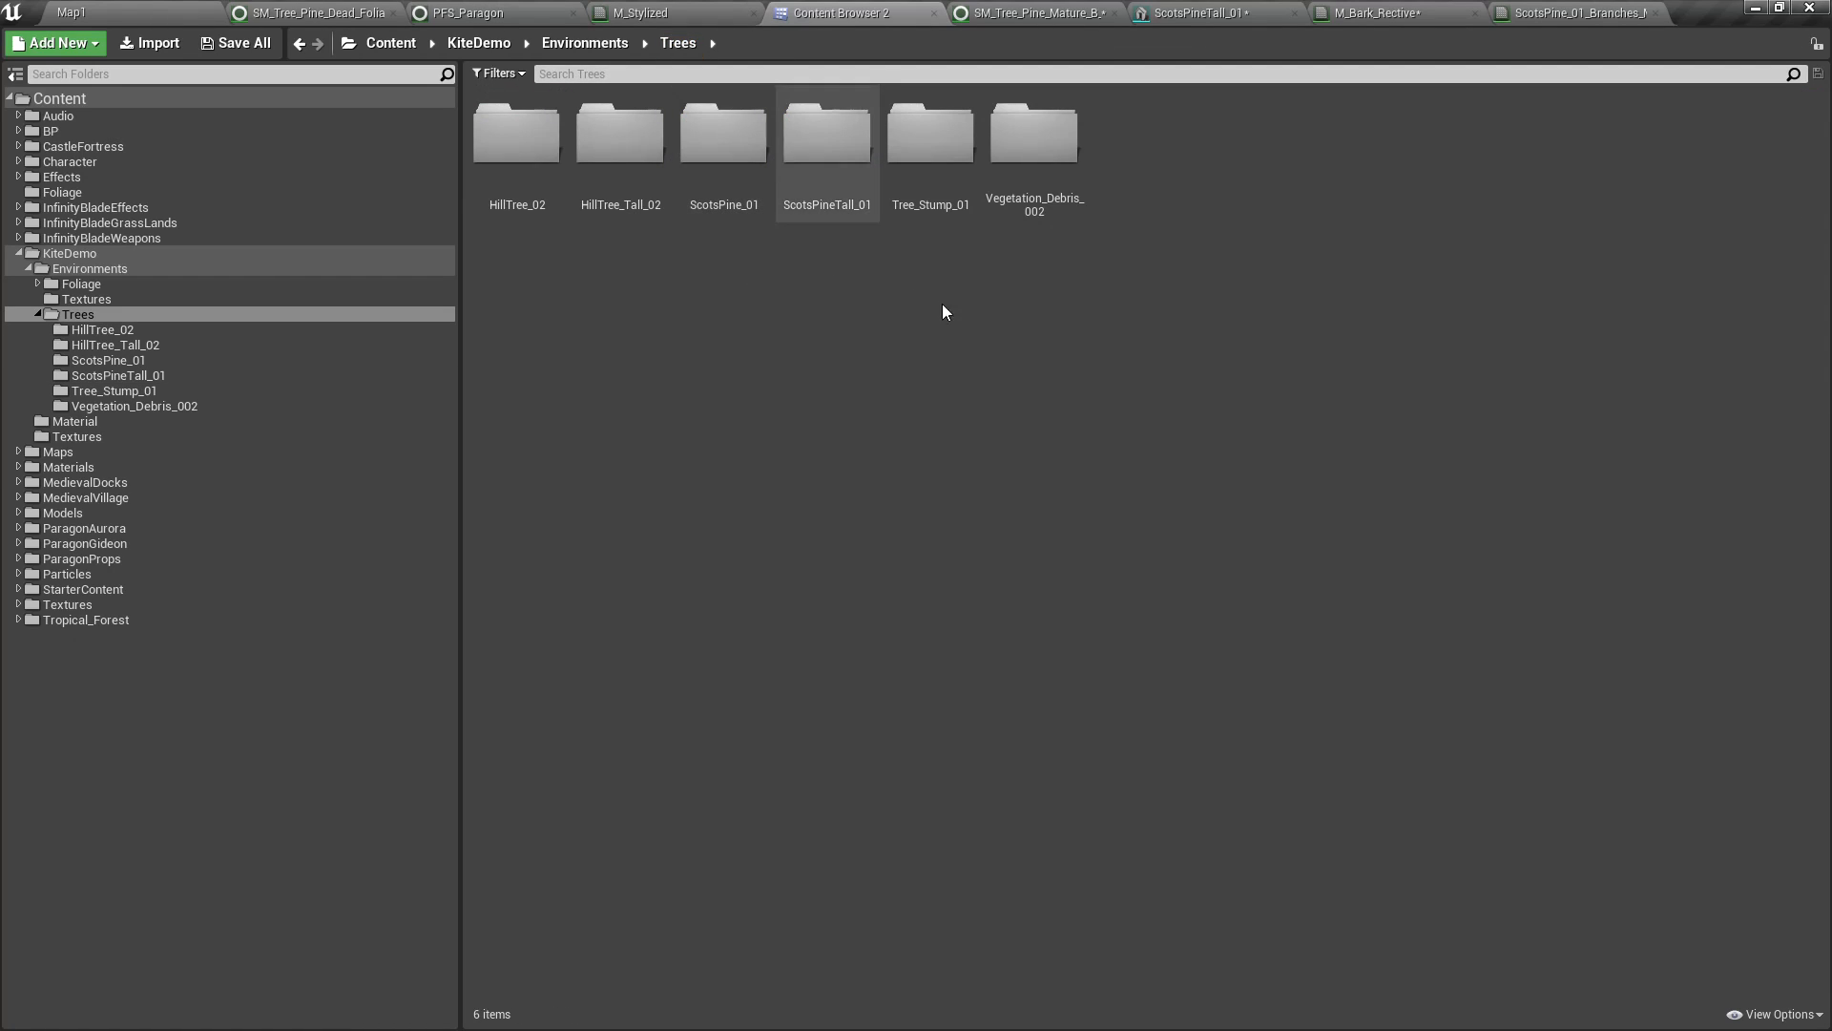
double_click(706, 155)
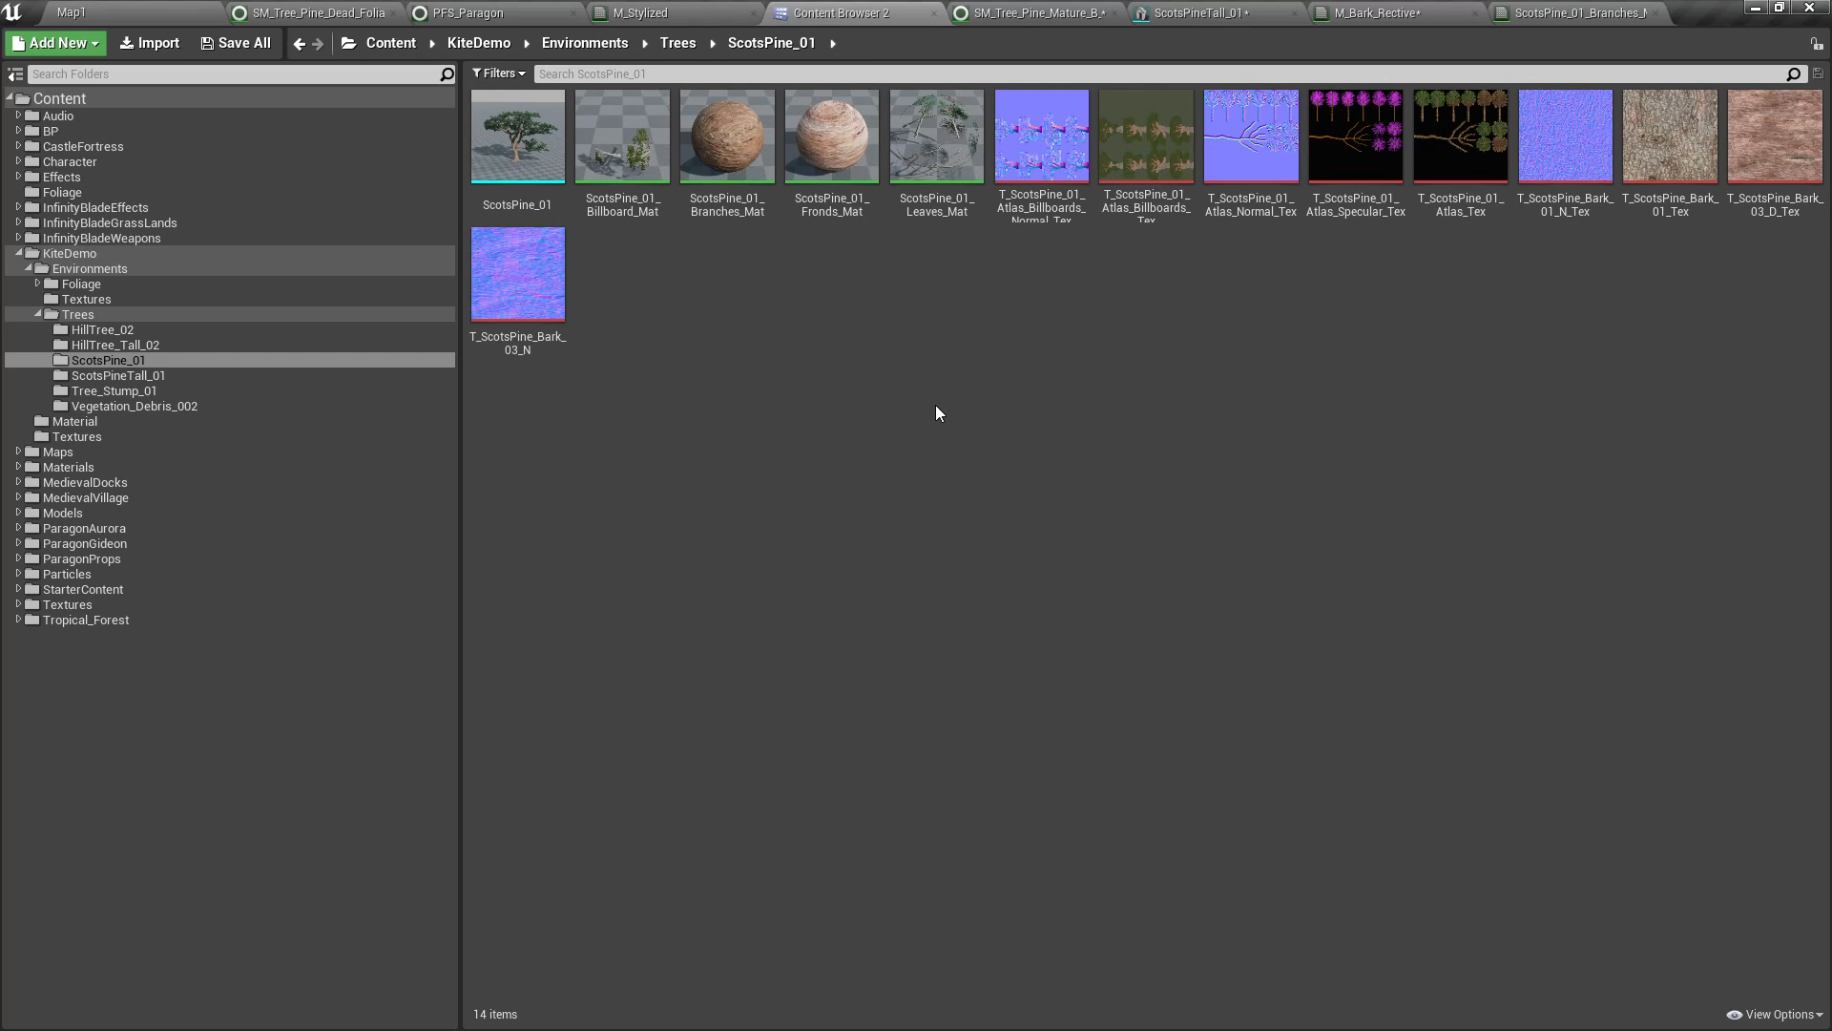
double_click(836, 148)
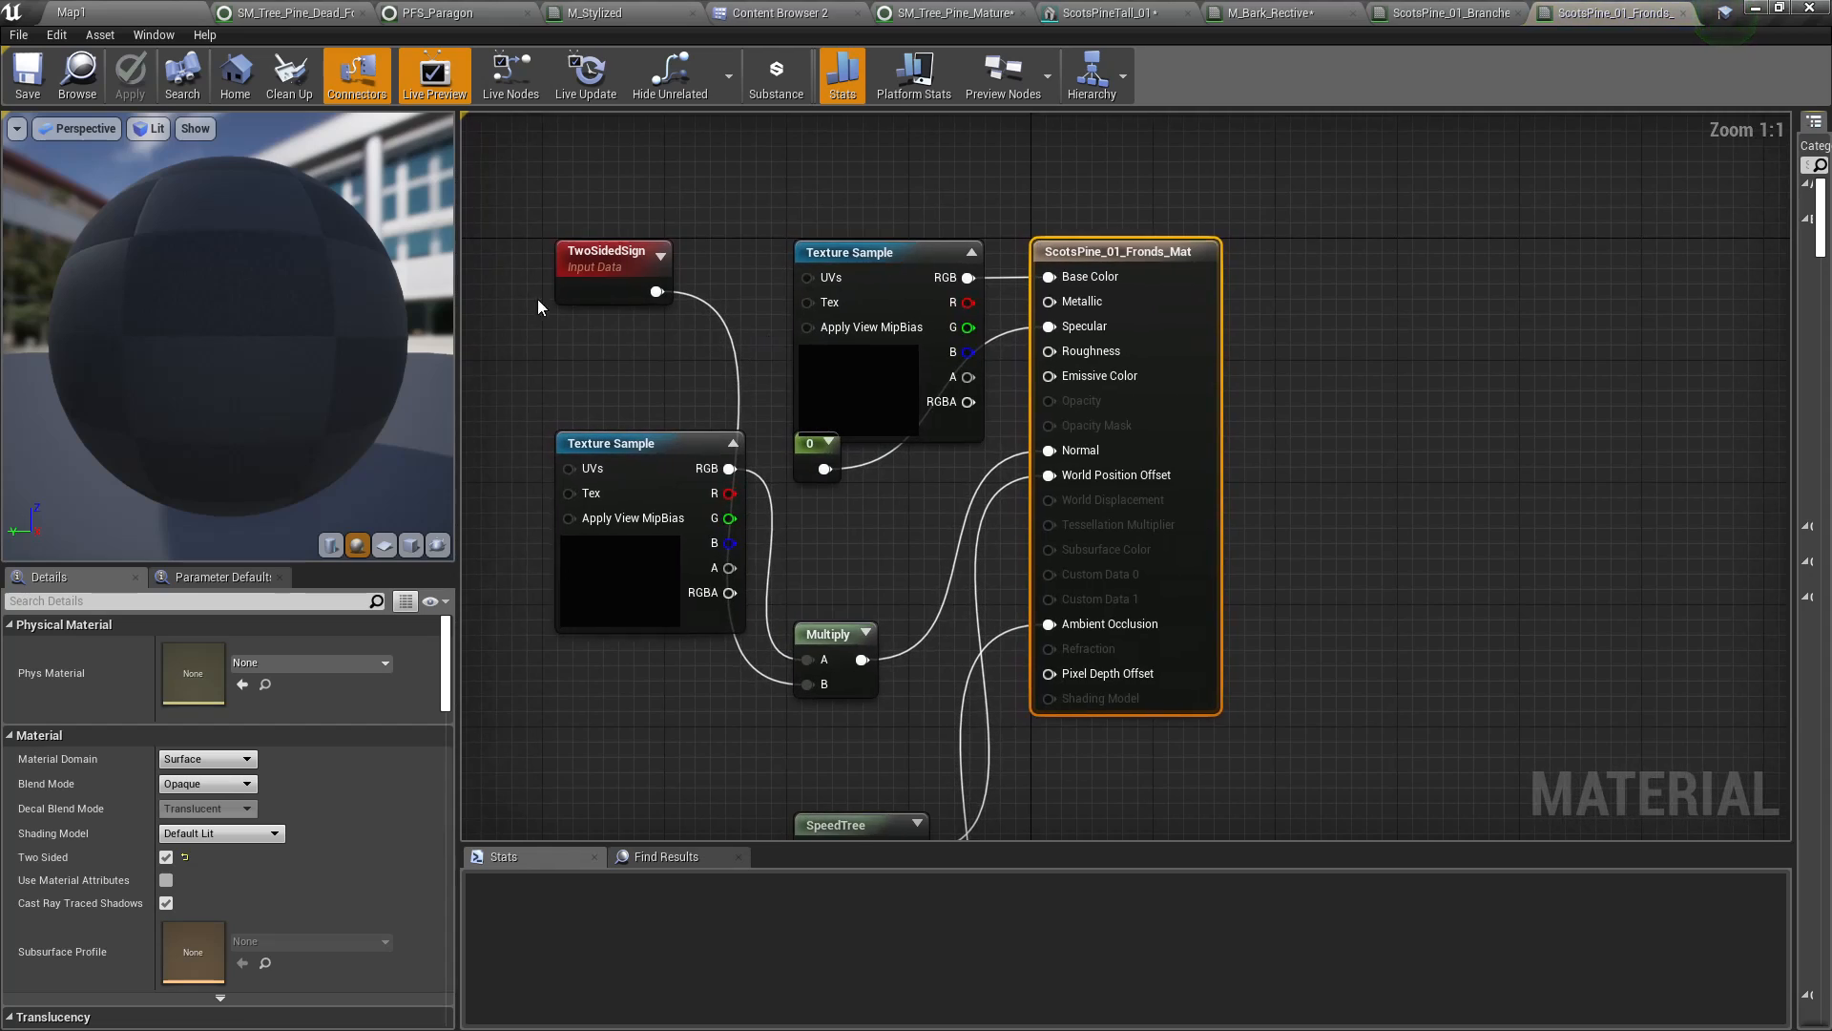
left_click_drag(221, 303, 97, 294)
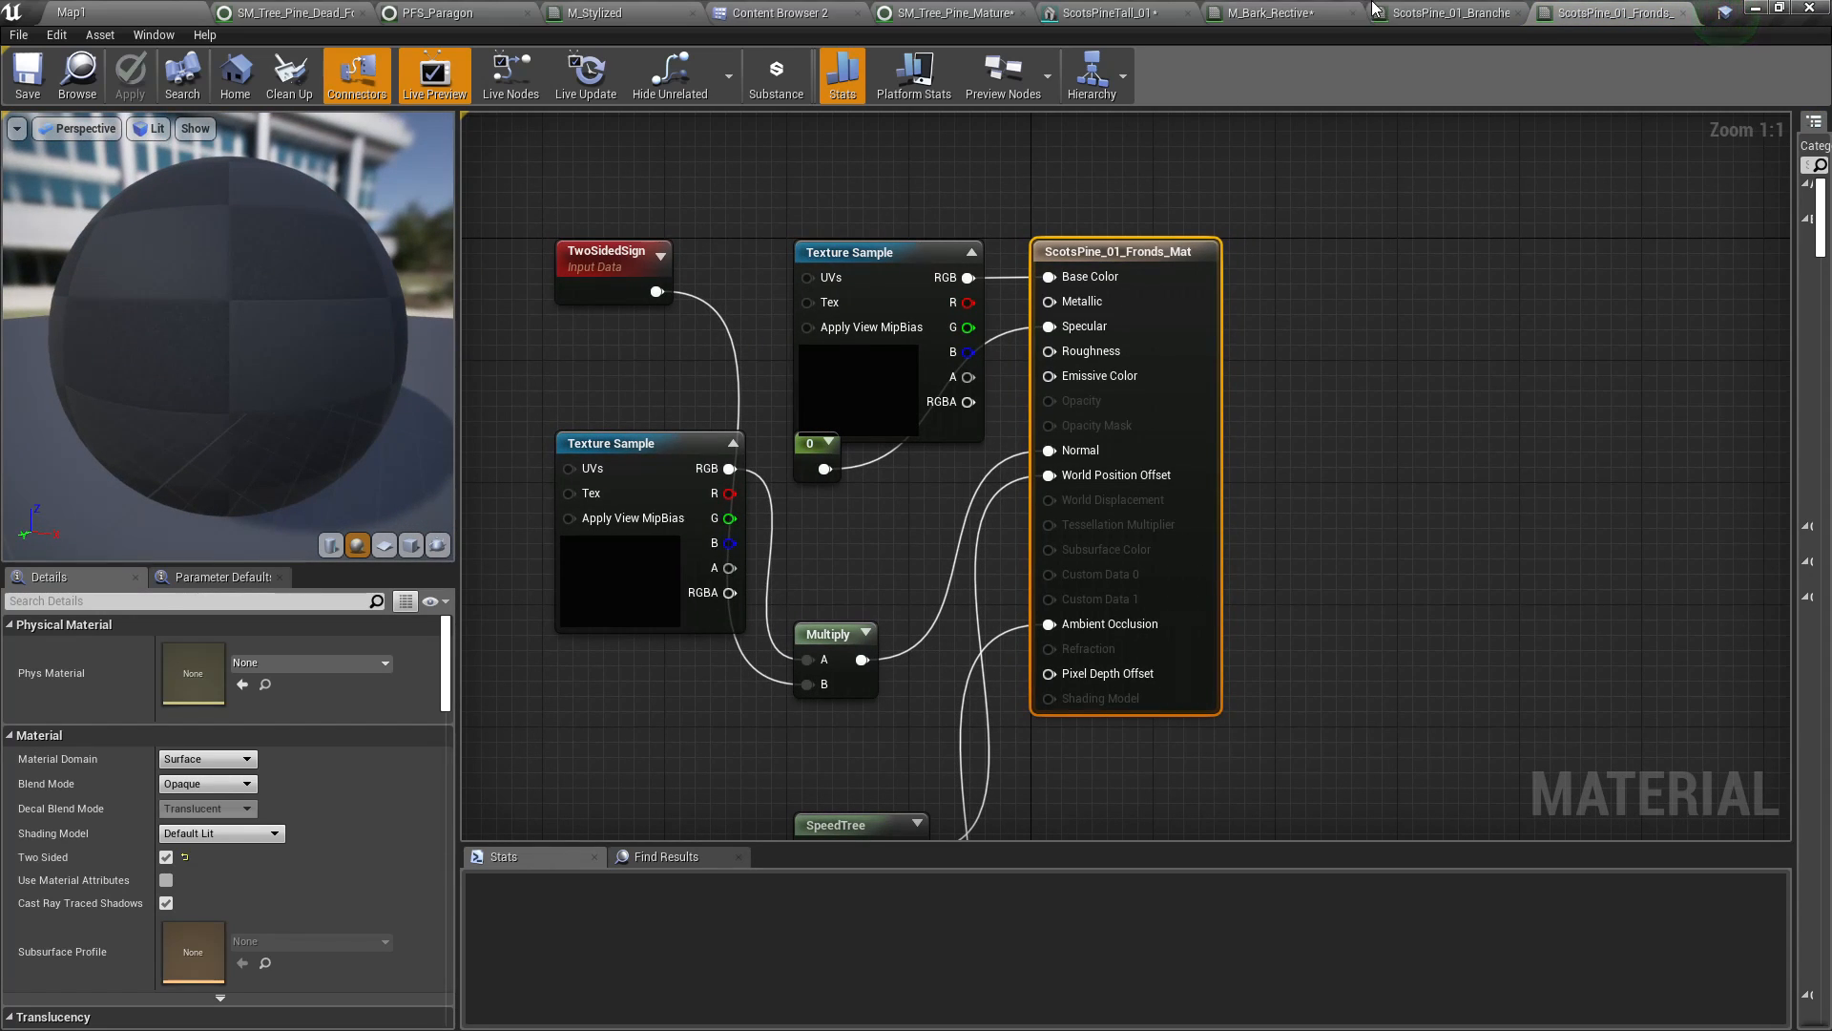
left_click(1684, 14)
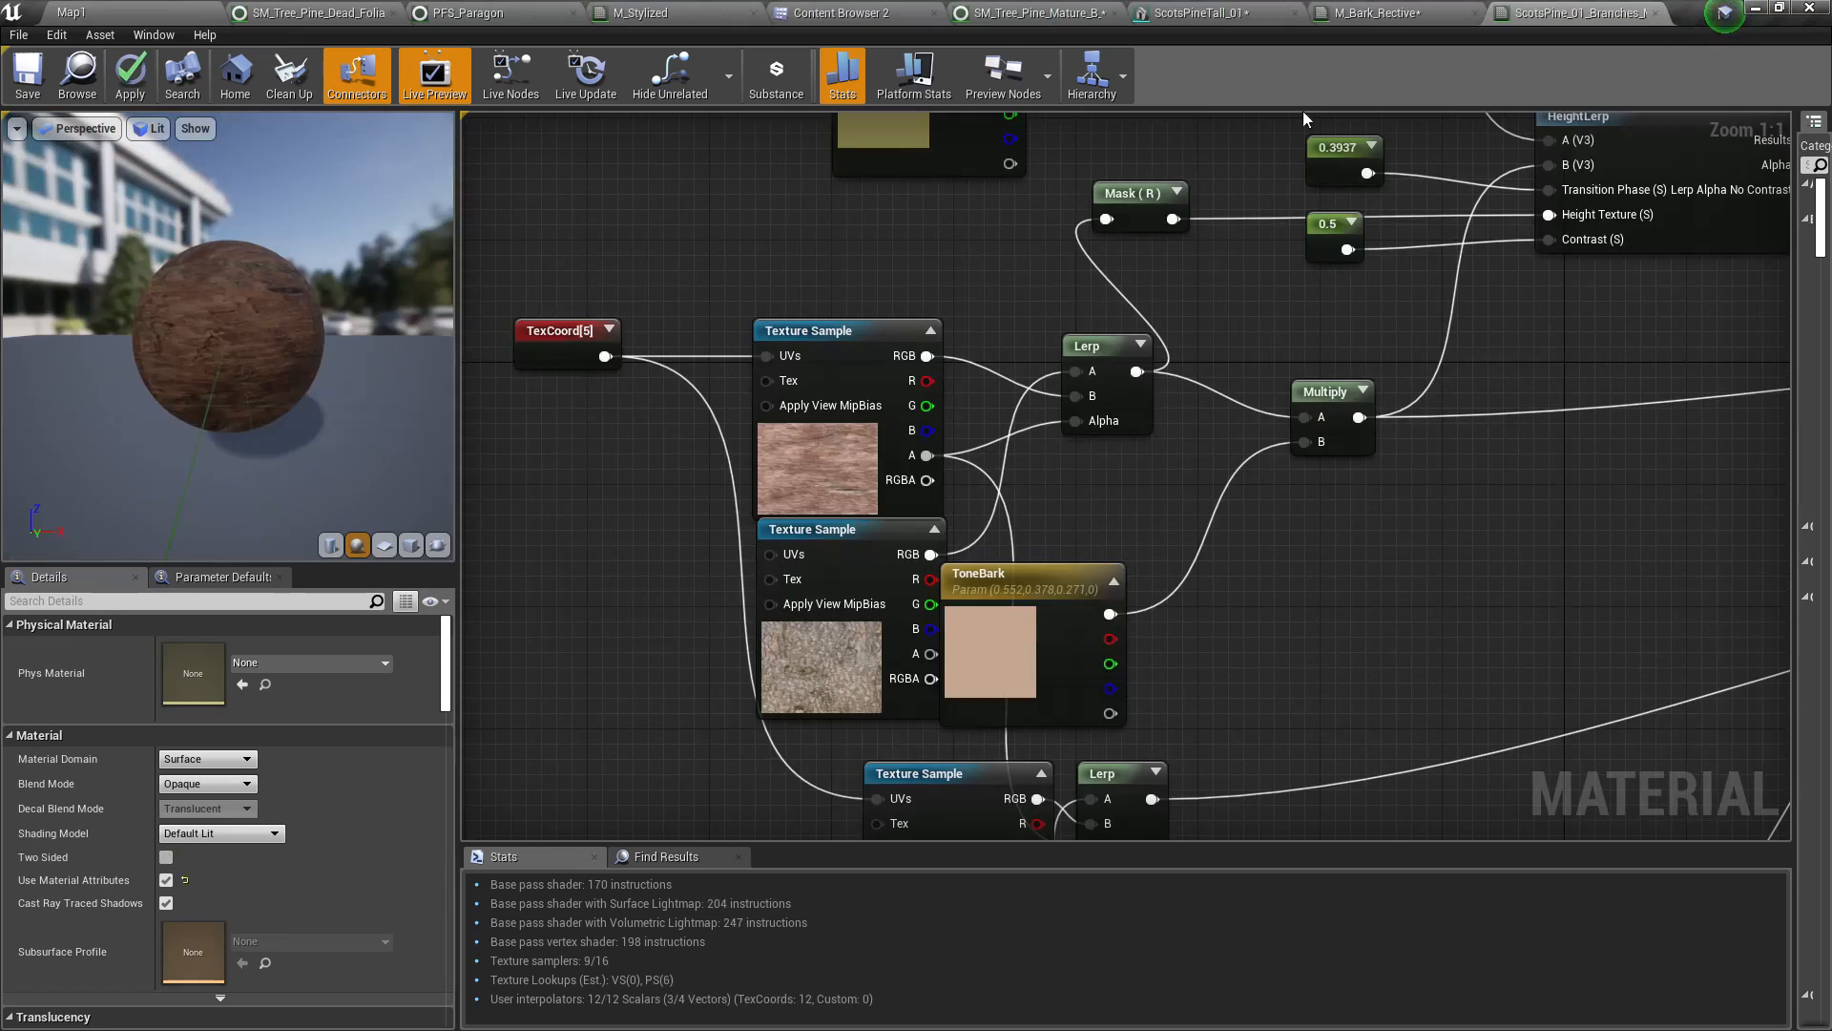
left_click(134, 13)
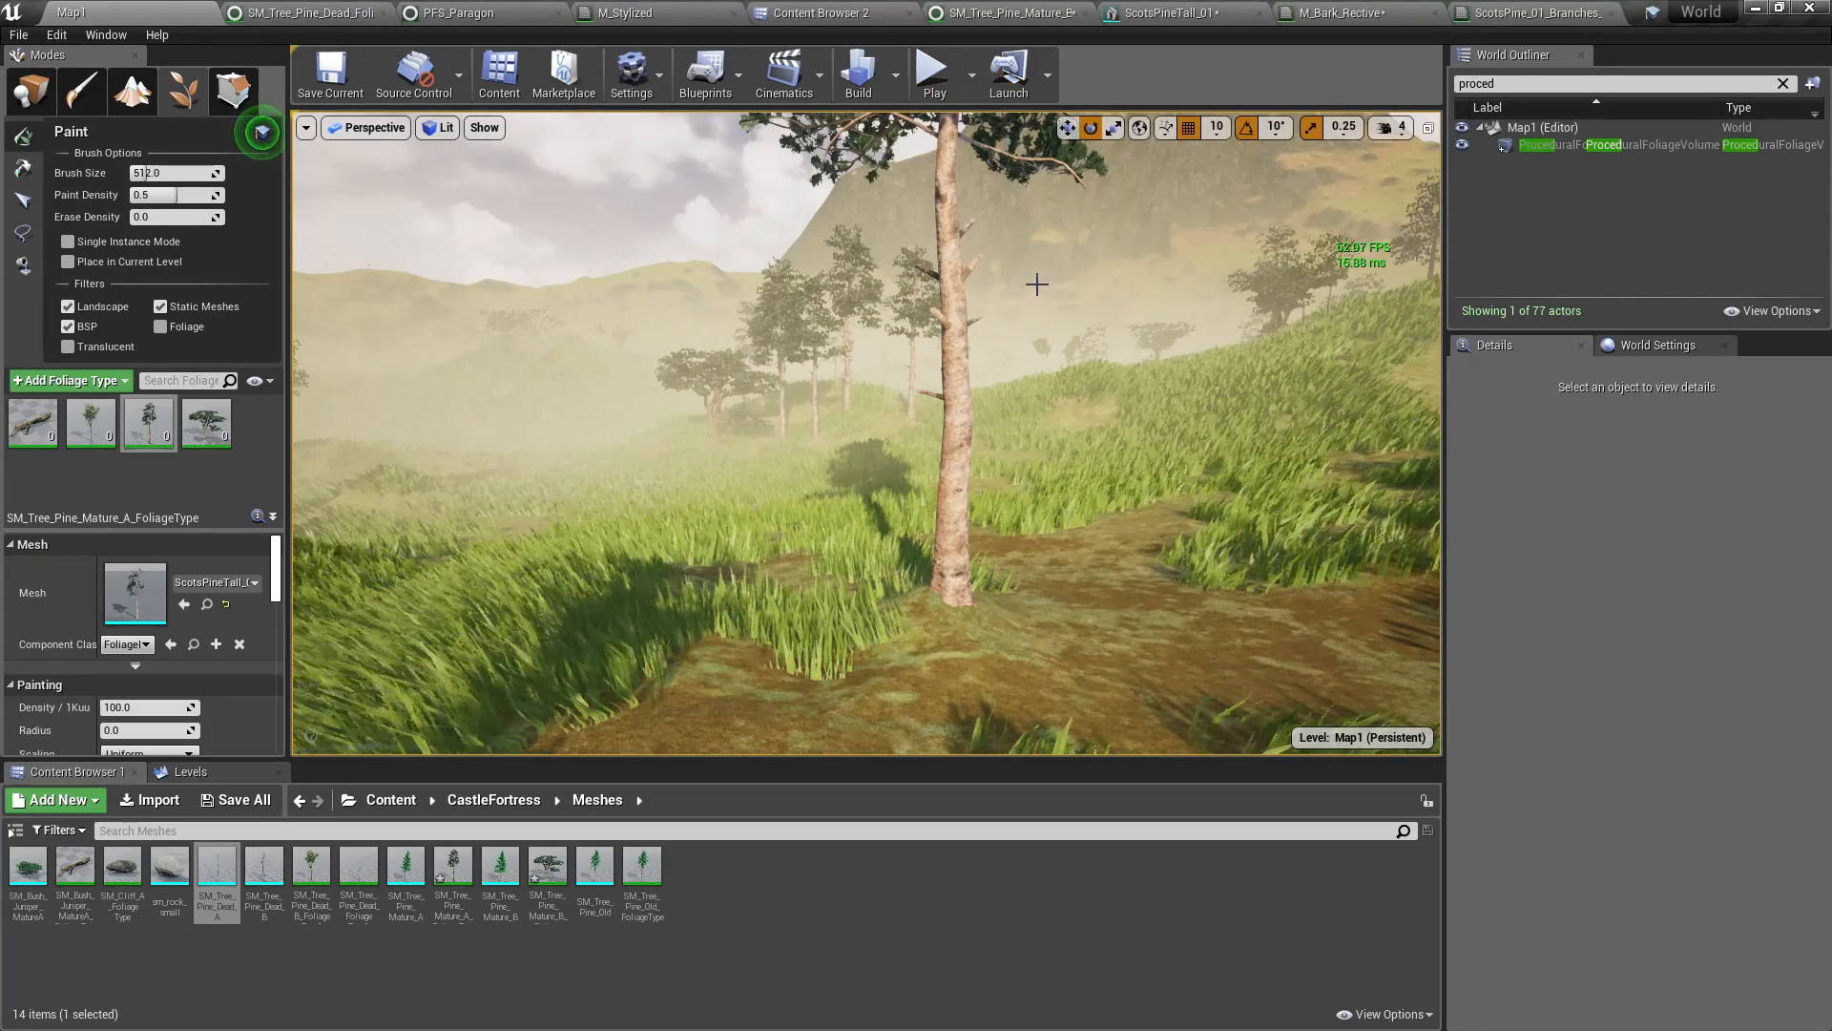
Create a material instance of ScotsPine_01_Branches_Mat in the ScotsPine_01 folder, keeping the default name
left_click(816, 11)
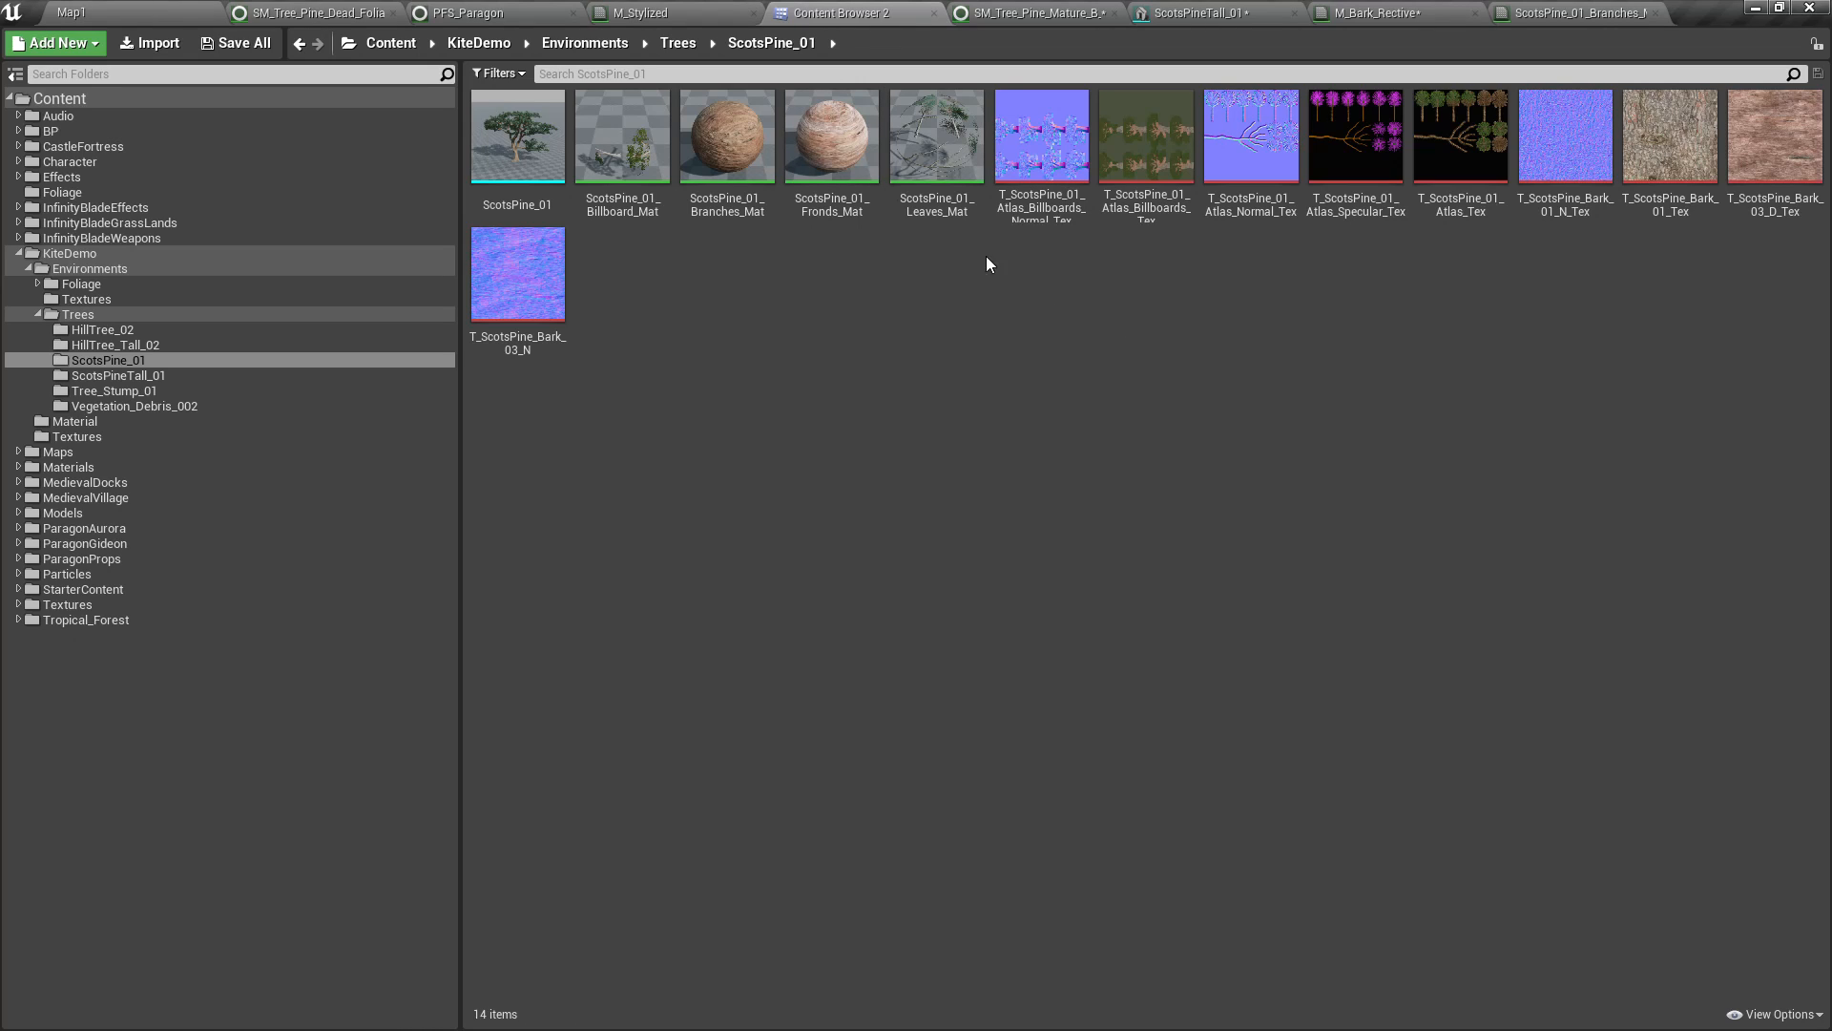
left_click(718, 143)
right_click(716, 142)
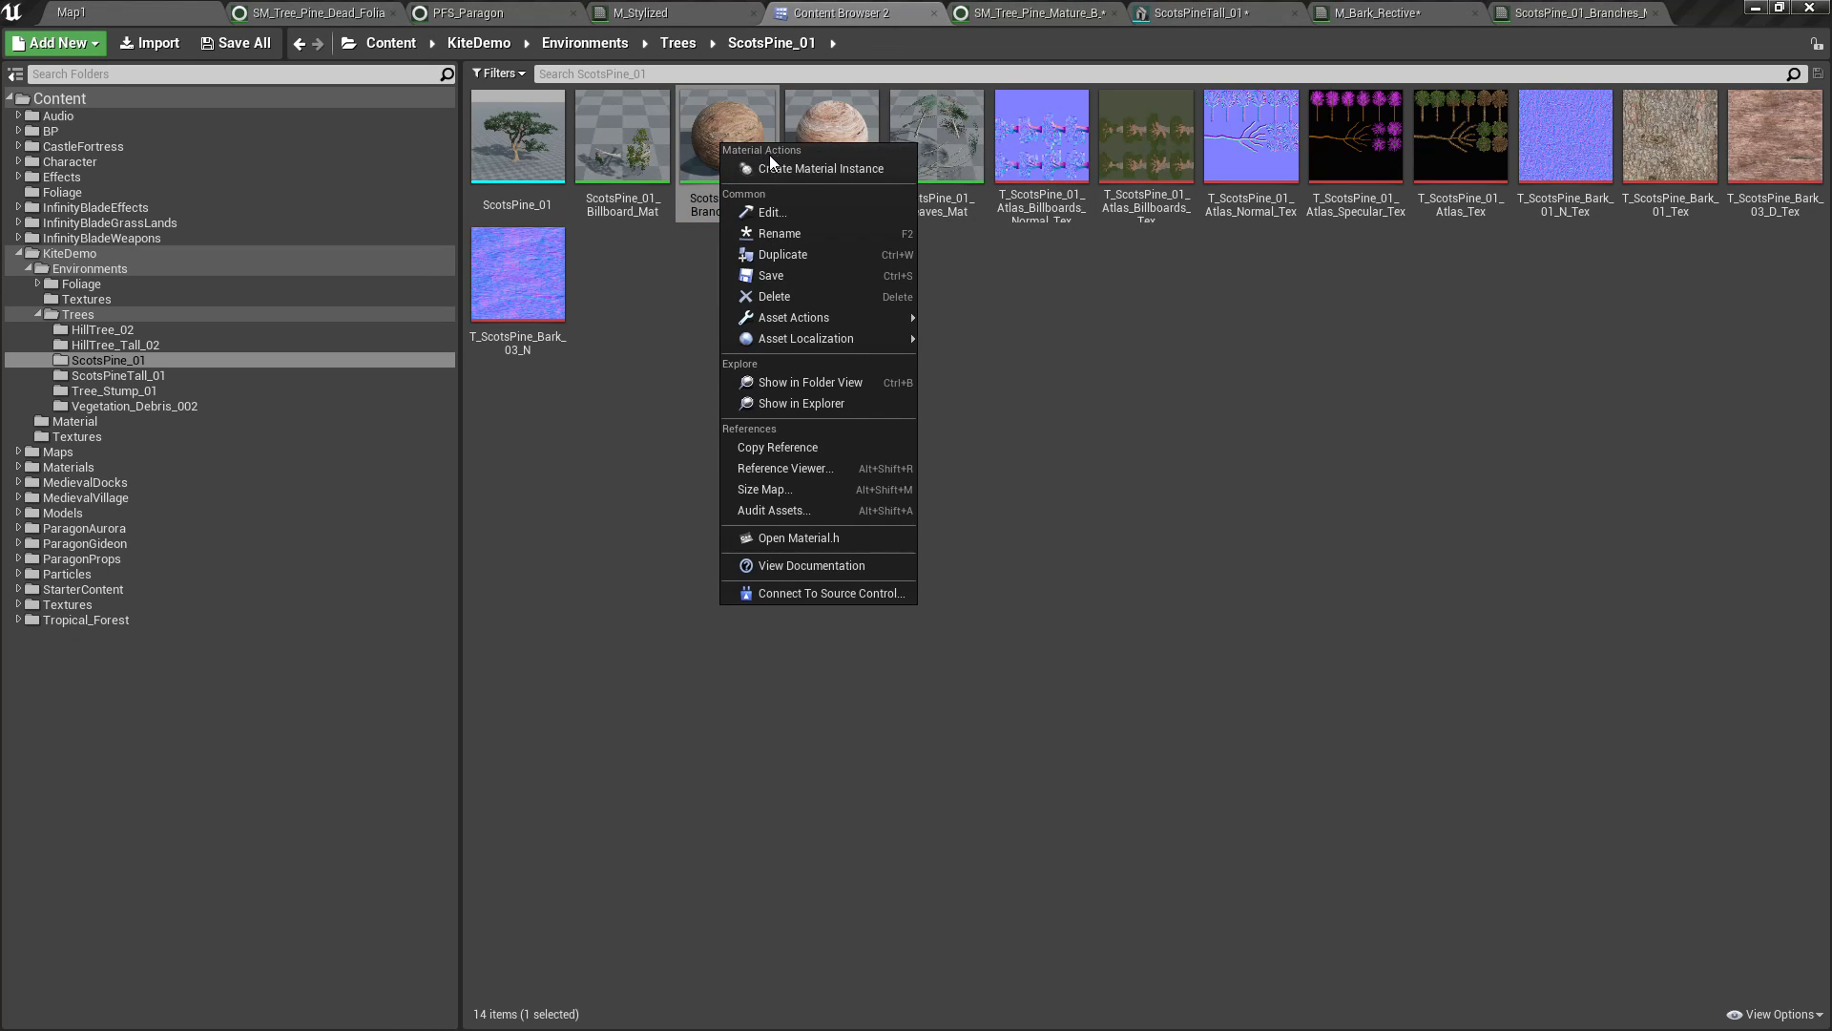
left_click(802, 168)
key("Return")
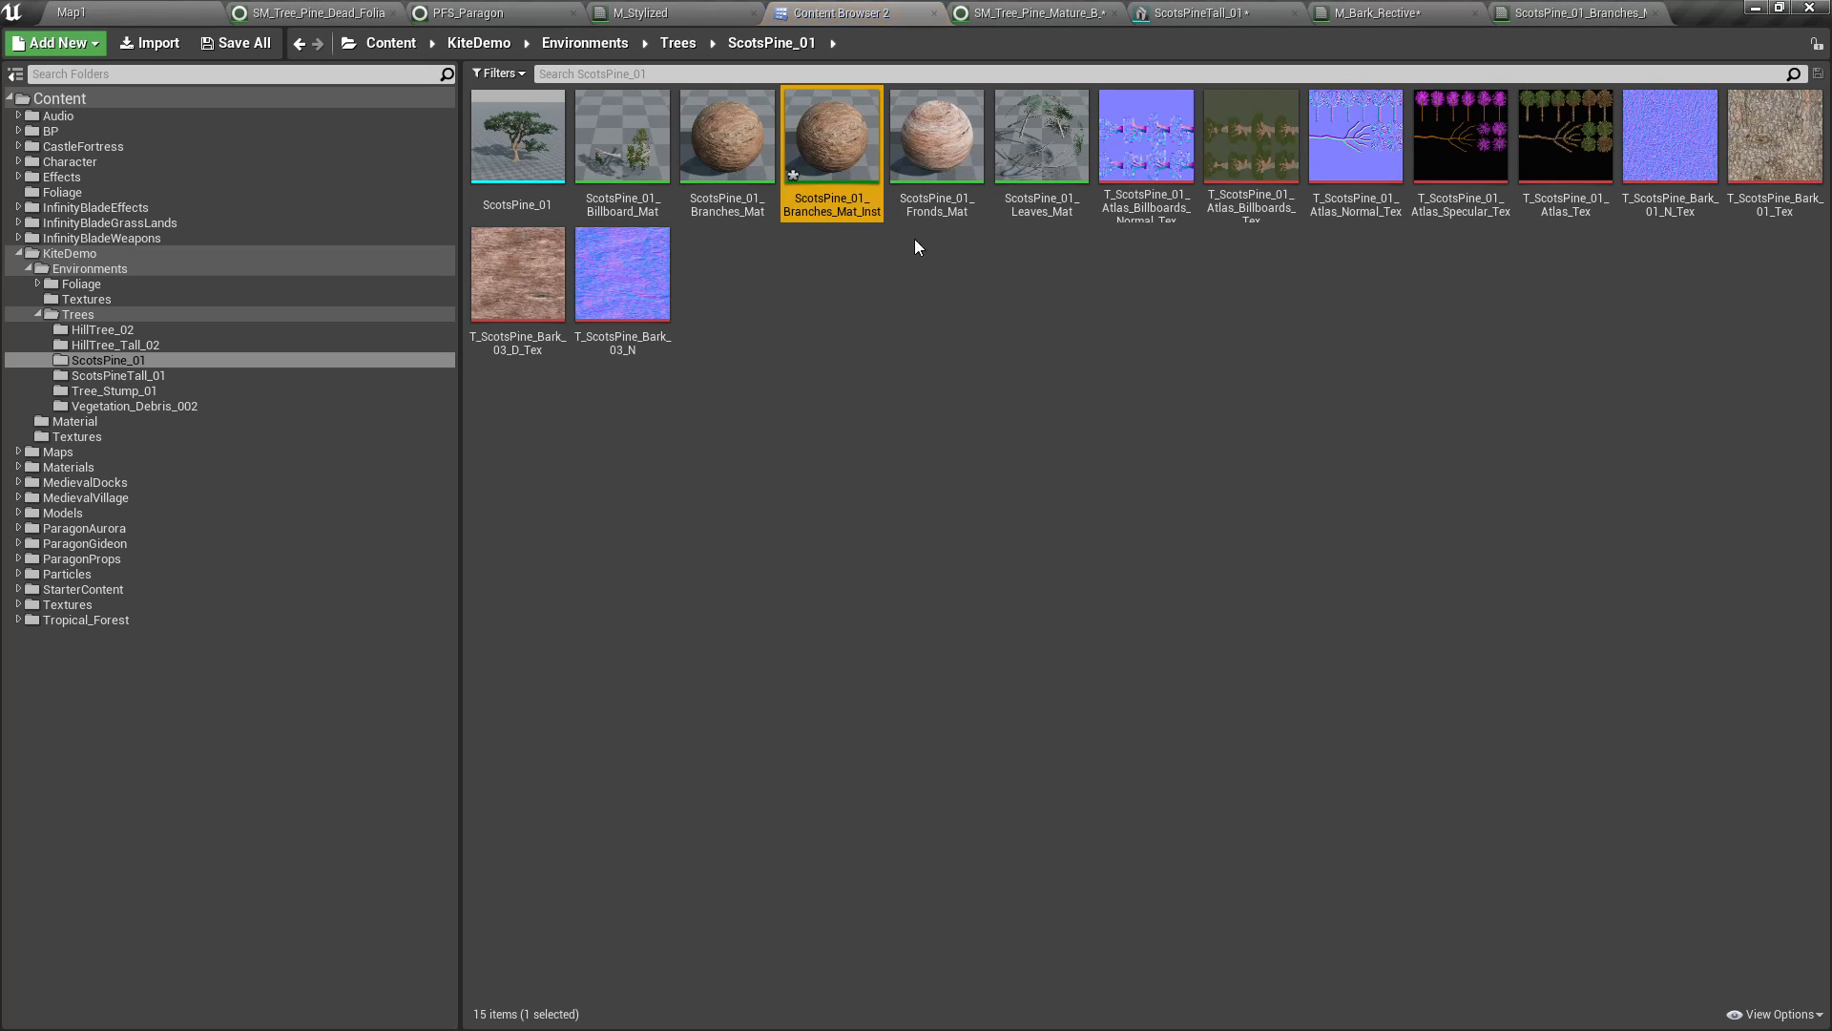
Open ScotsPine_01_Branches_Mat_Inst and change its parent material to M_Bark_Rective
double_click(829, 126)
left_click(1140, 767)
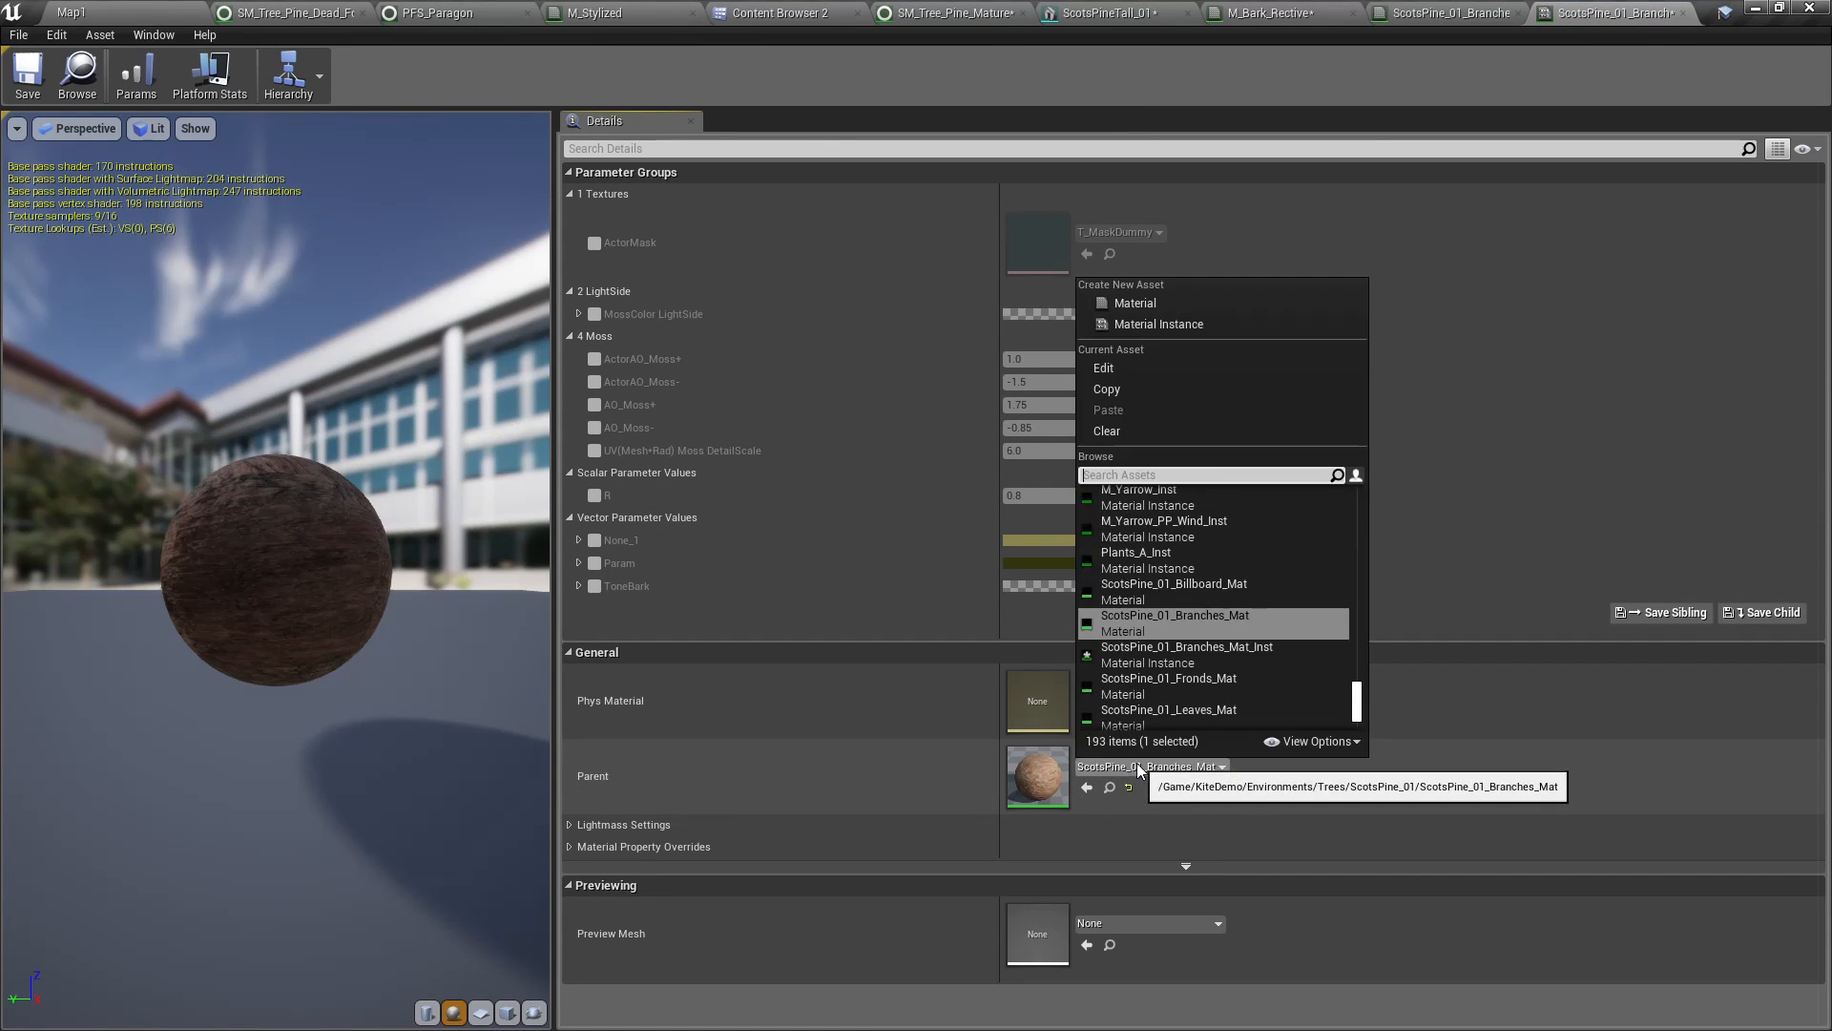
type("M")
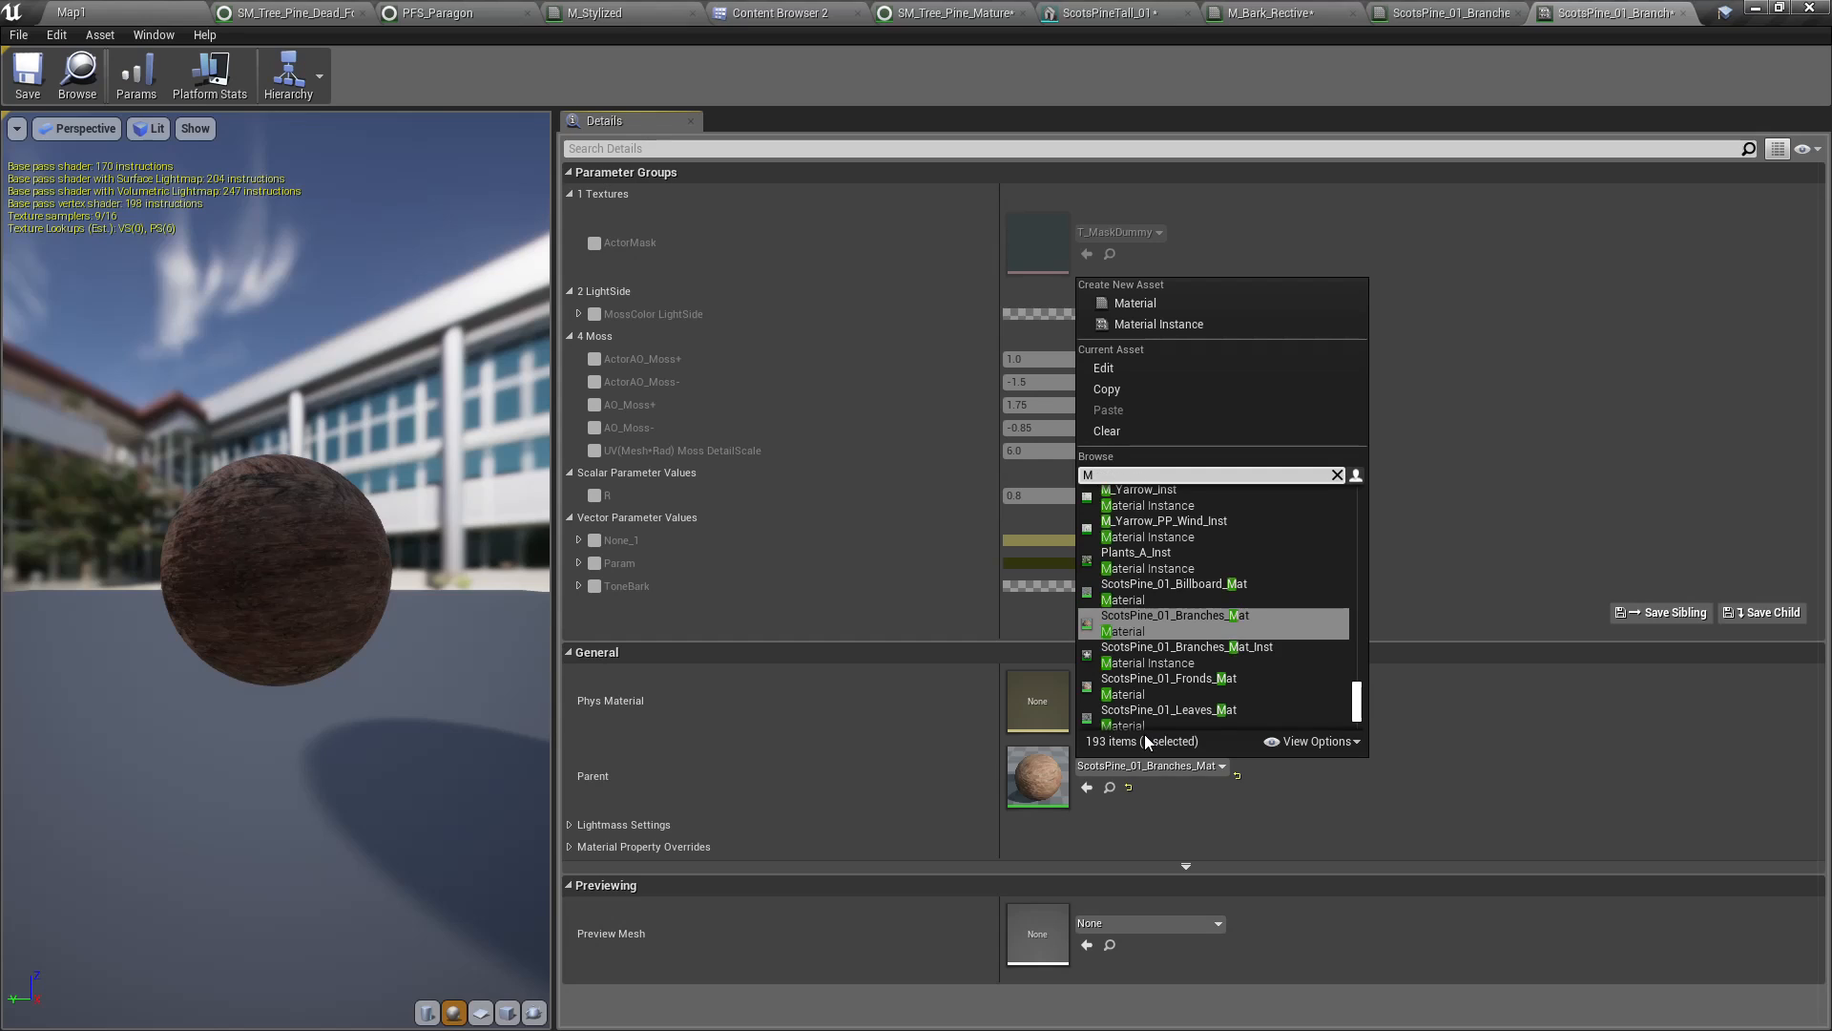
type("_tree")
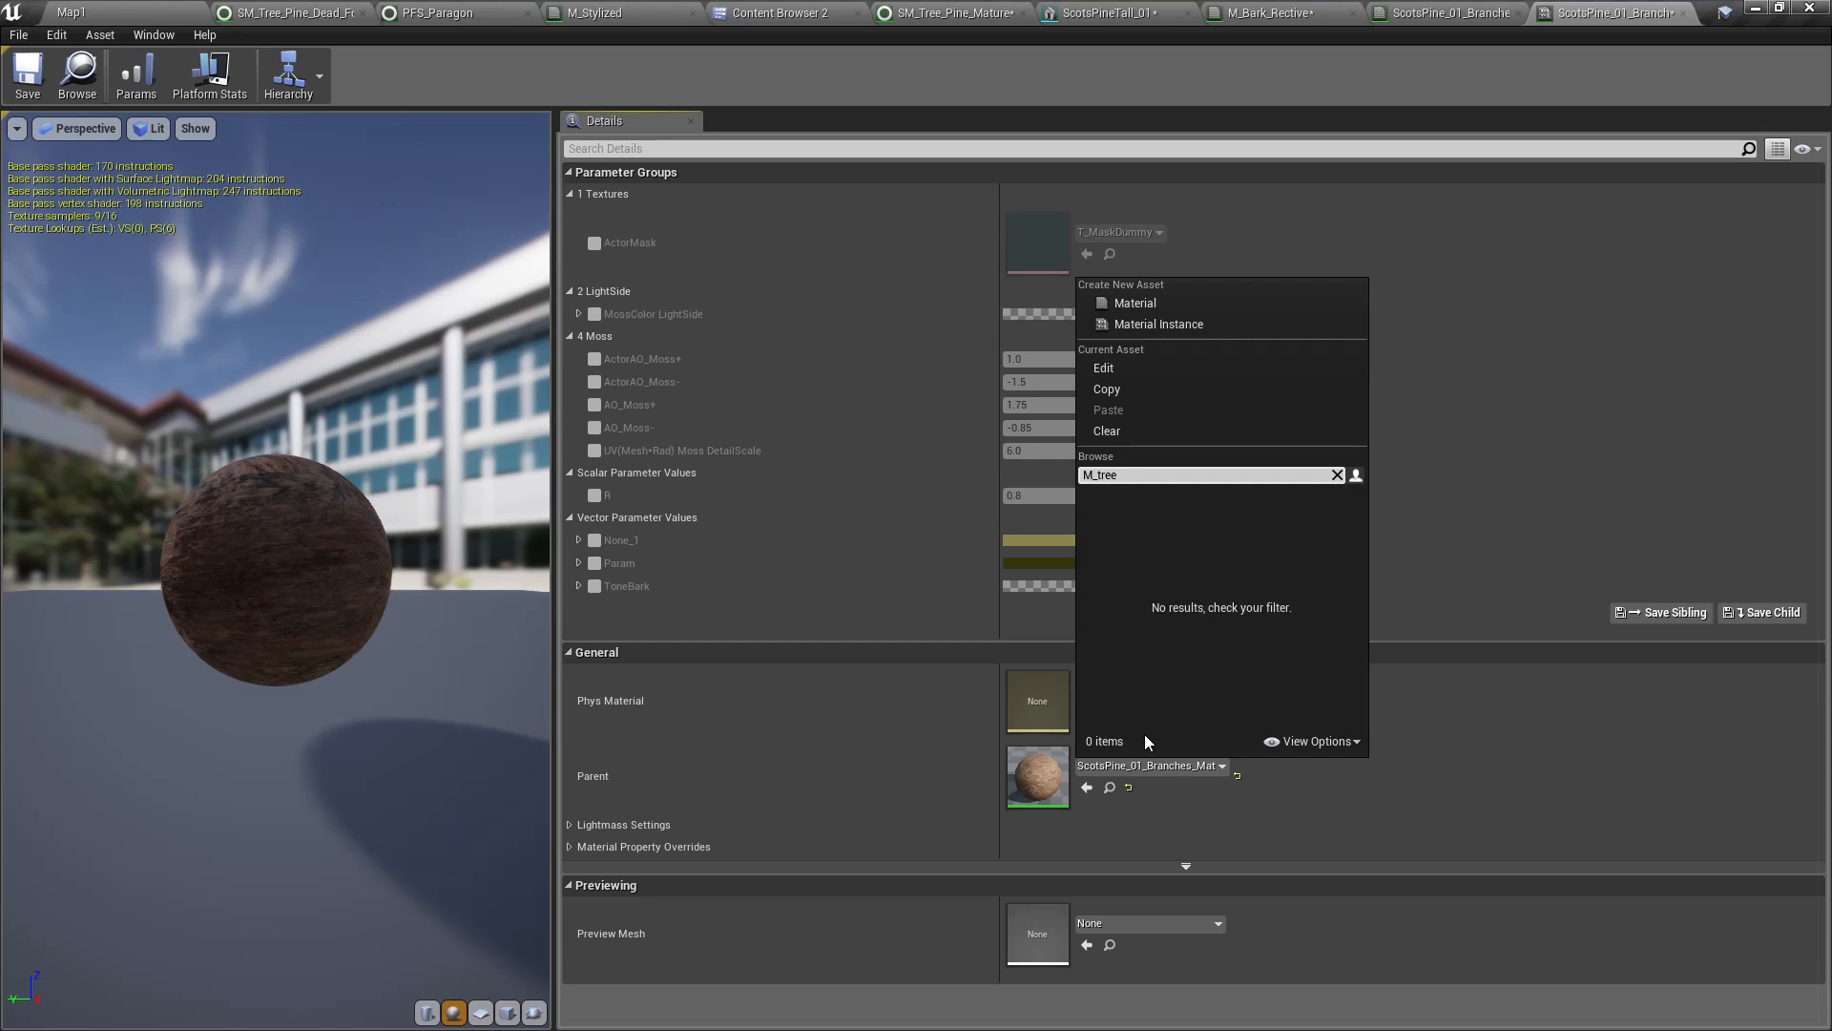
key("BackSpace")
type("bark")
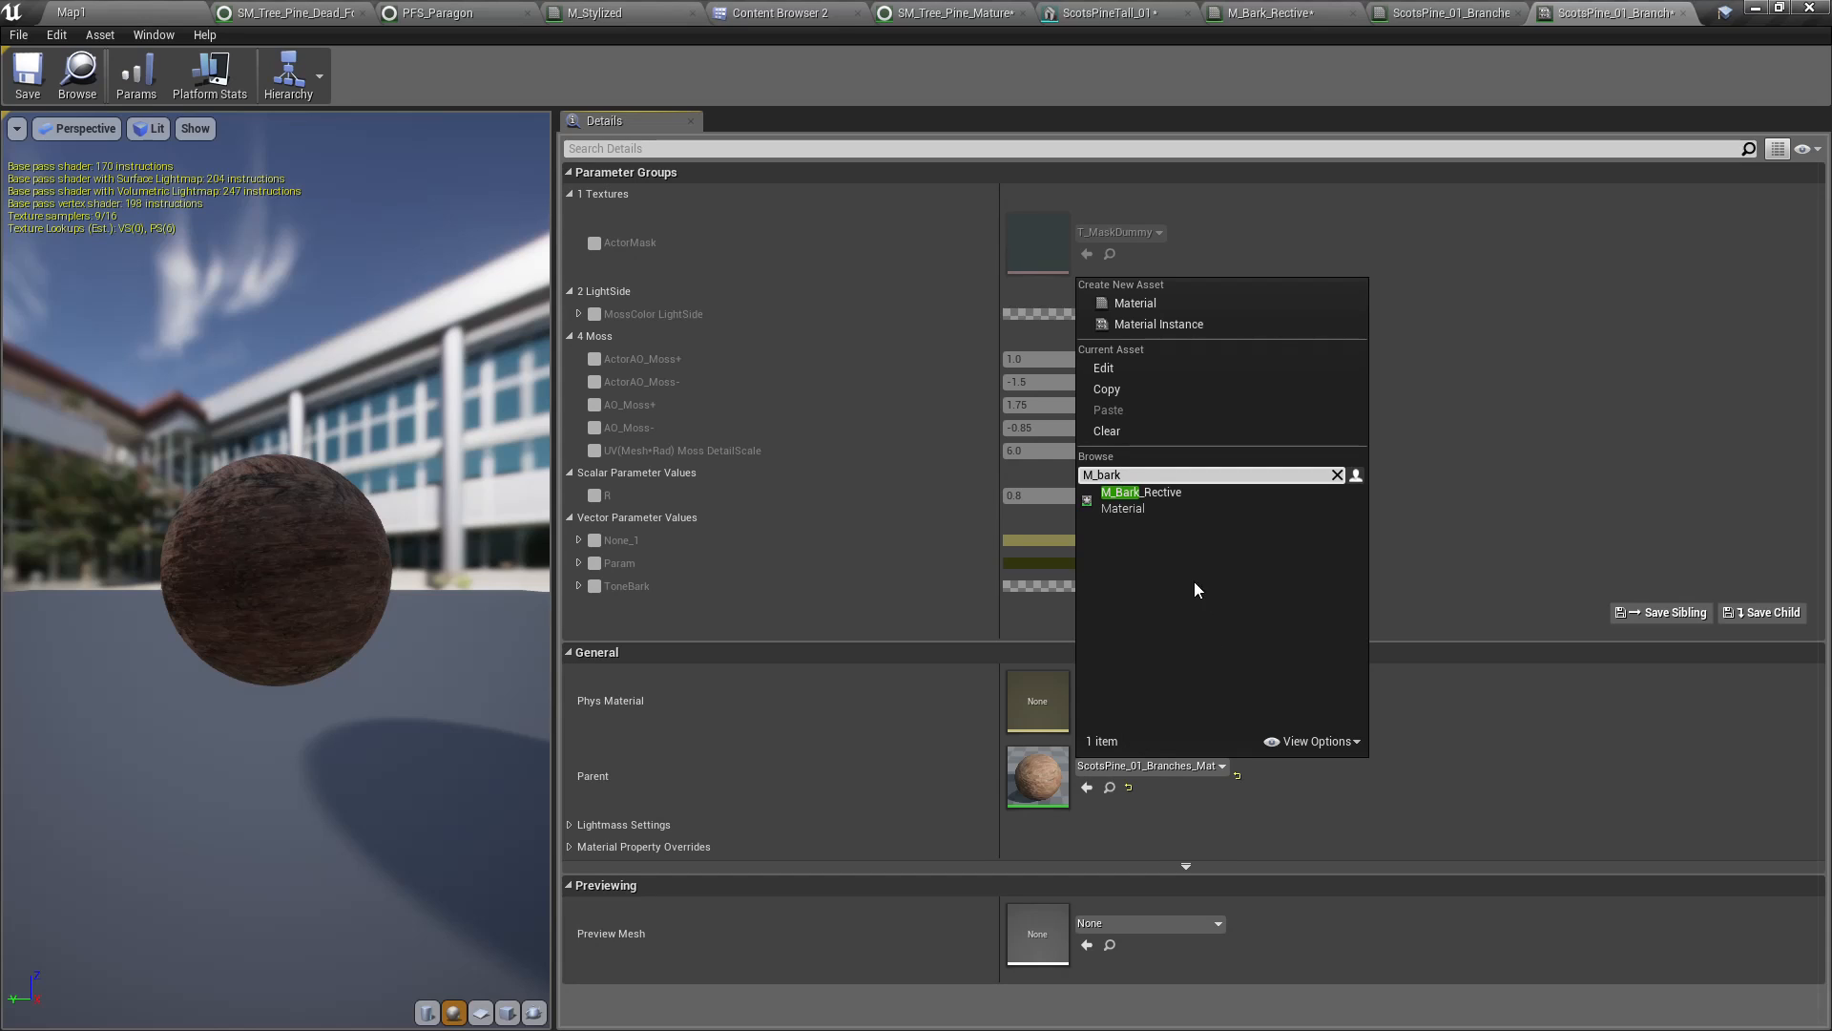
left_click(1141, 498)
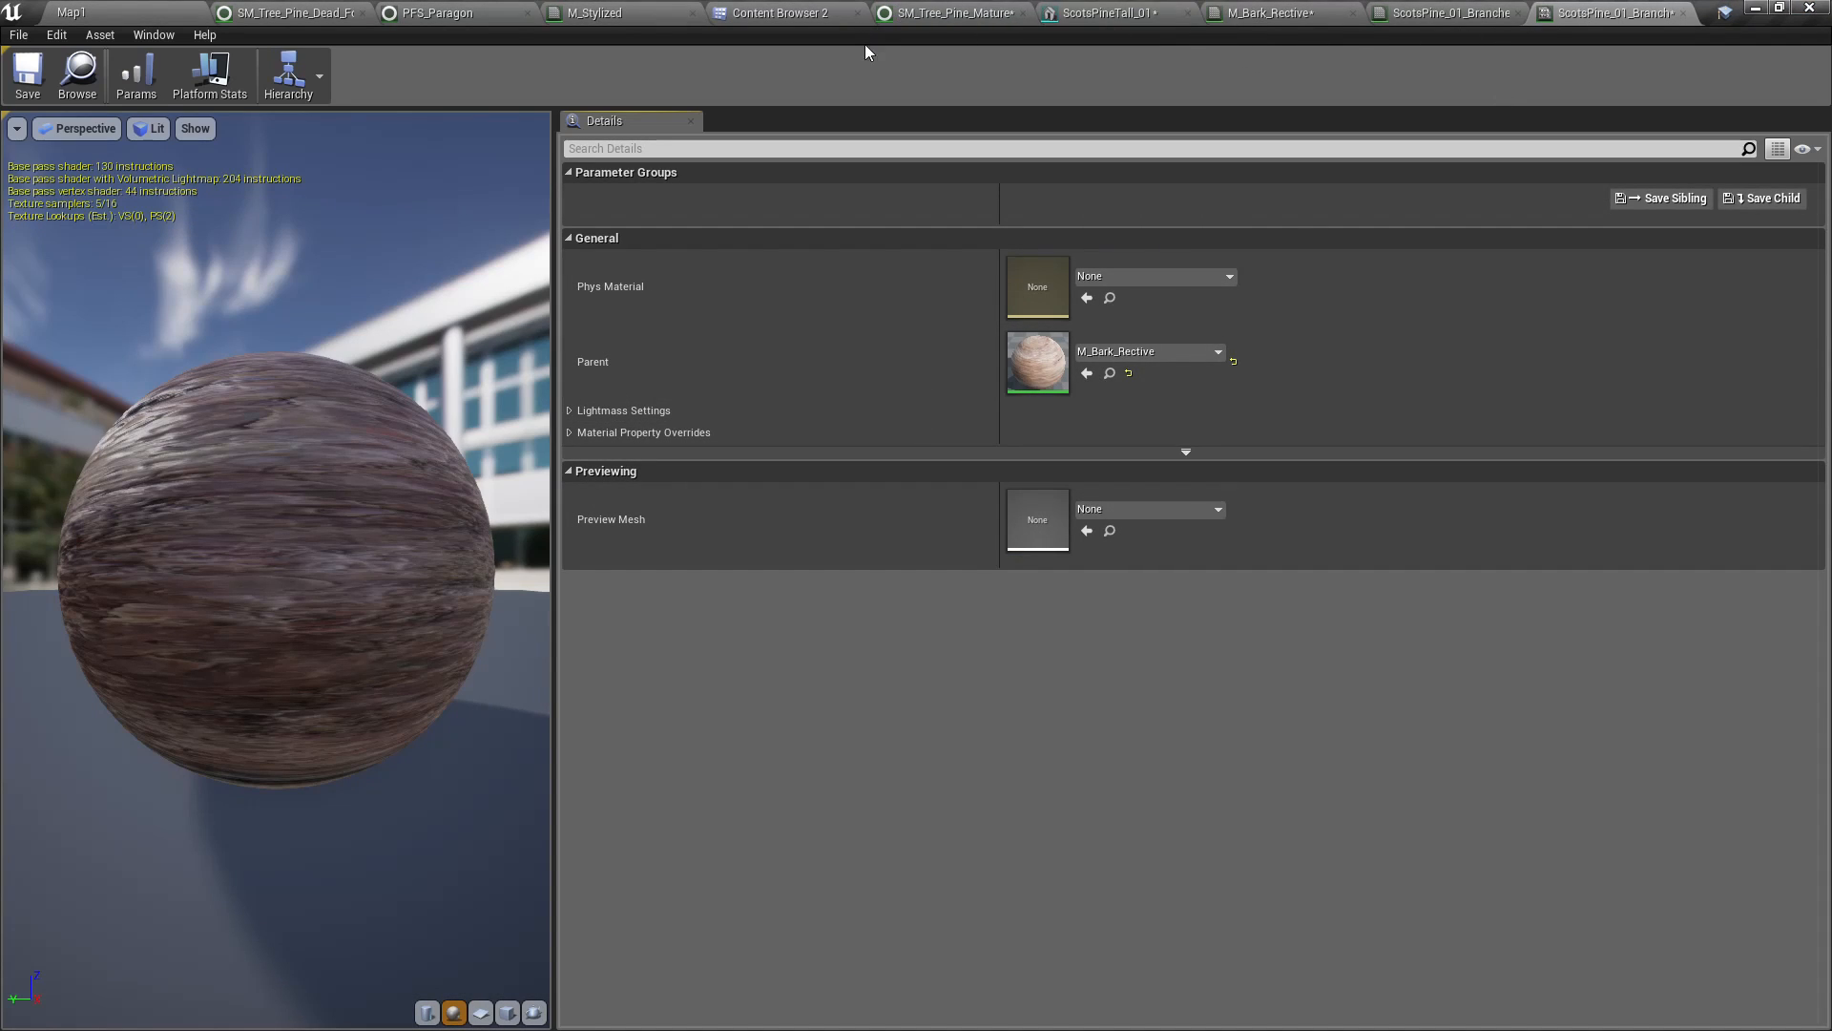
Close the M_Stylized material and apply its pending changes to the original material
left_click(693, 13)
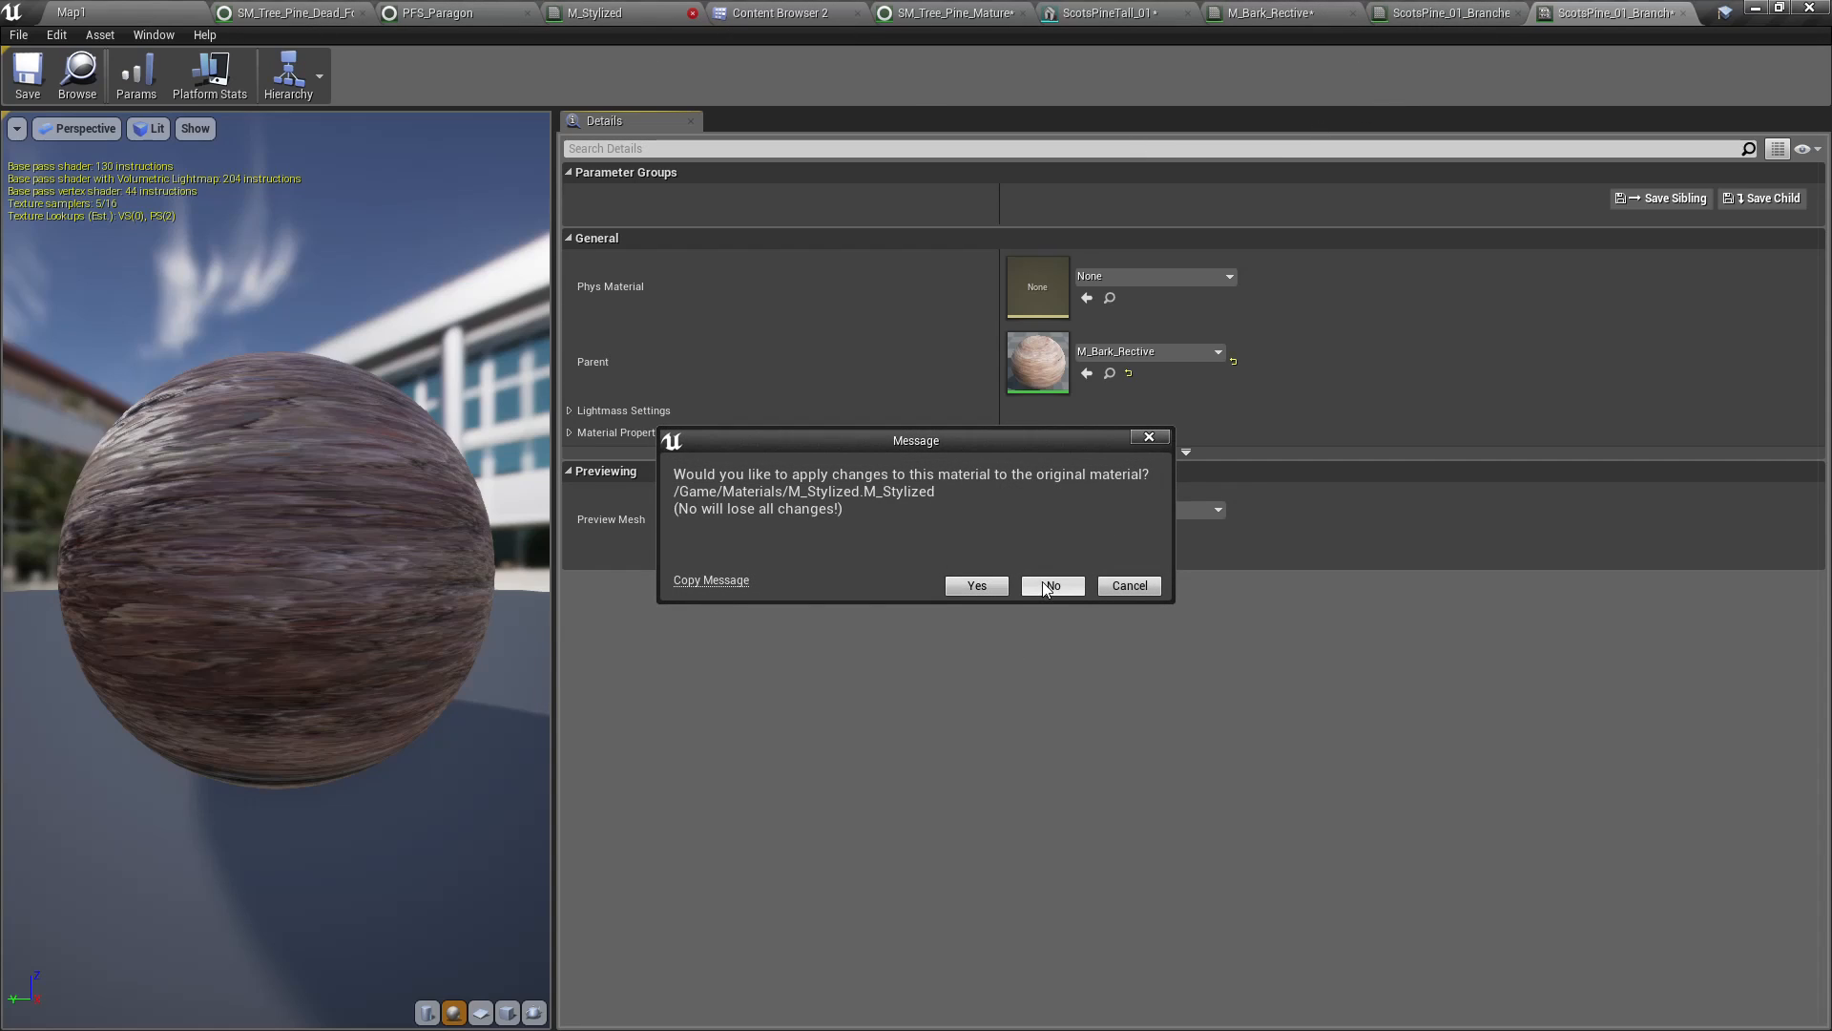
left_click(977, 586)
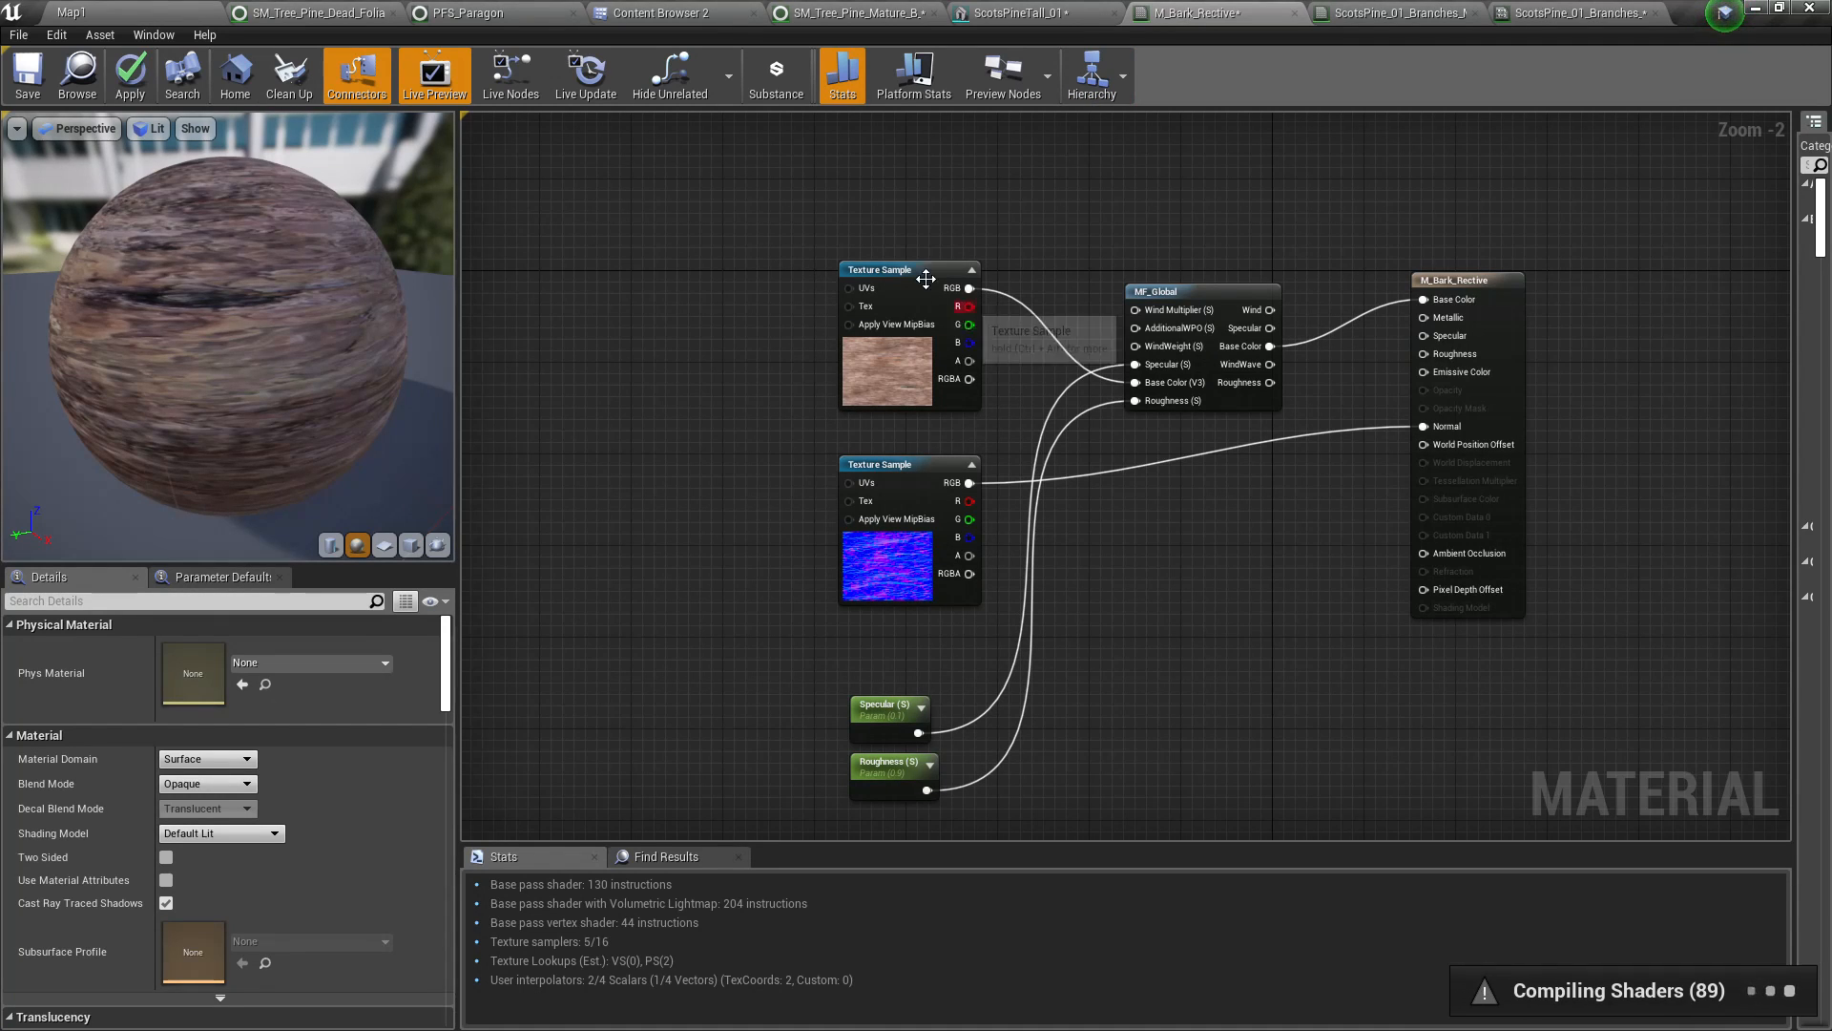
Convert M_Bark_Rective's bark colour and normal map texture samples to parameters named Base Color and Normal
left_click(897, 269)
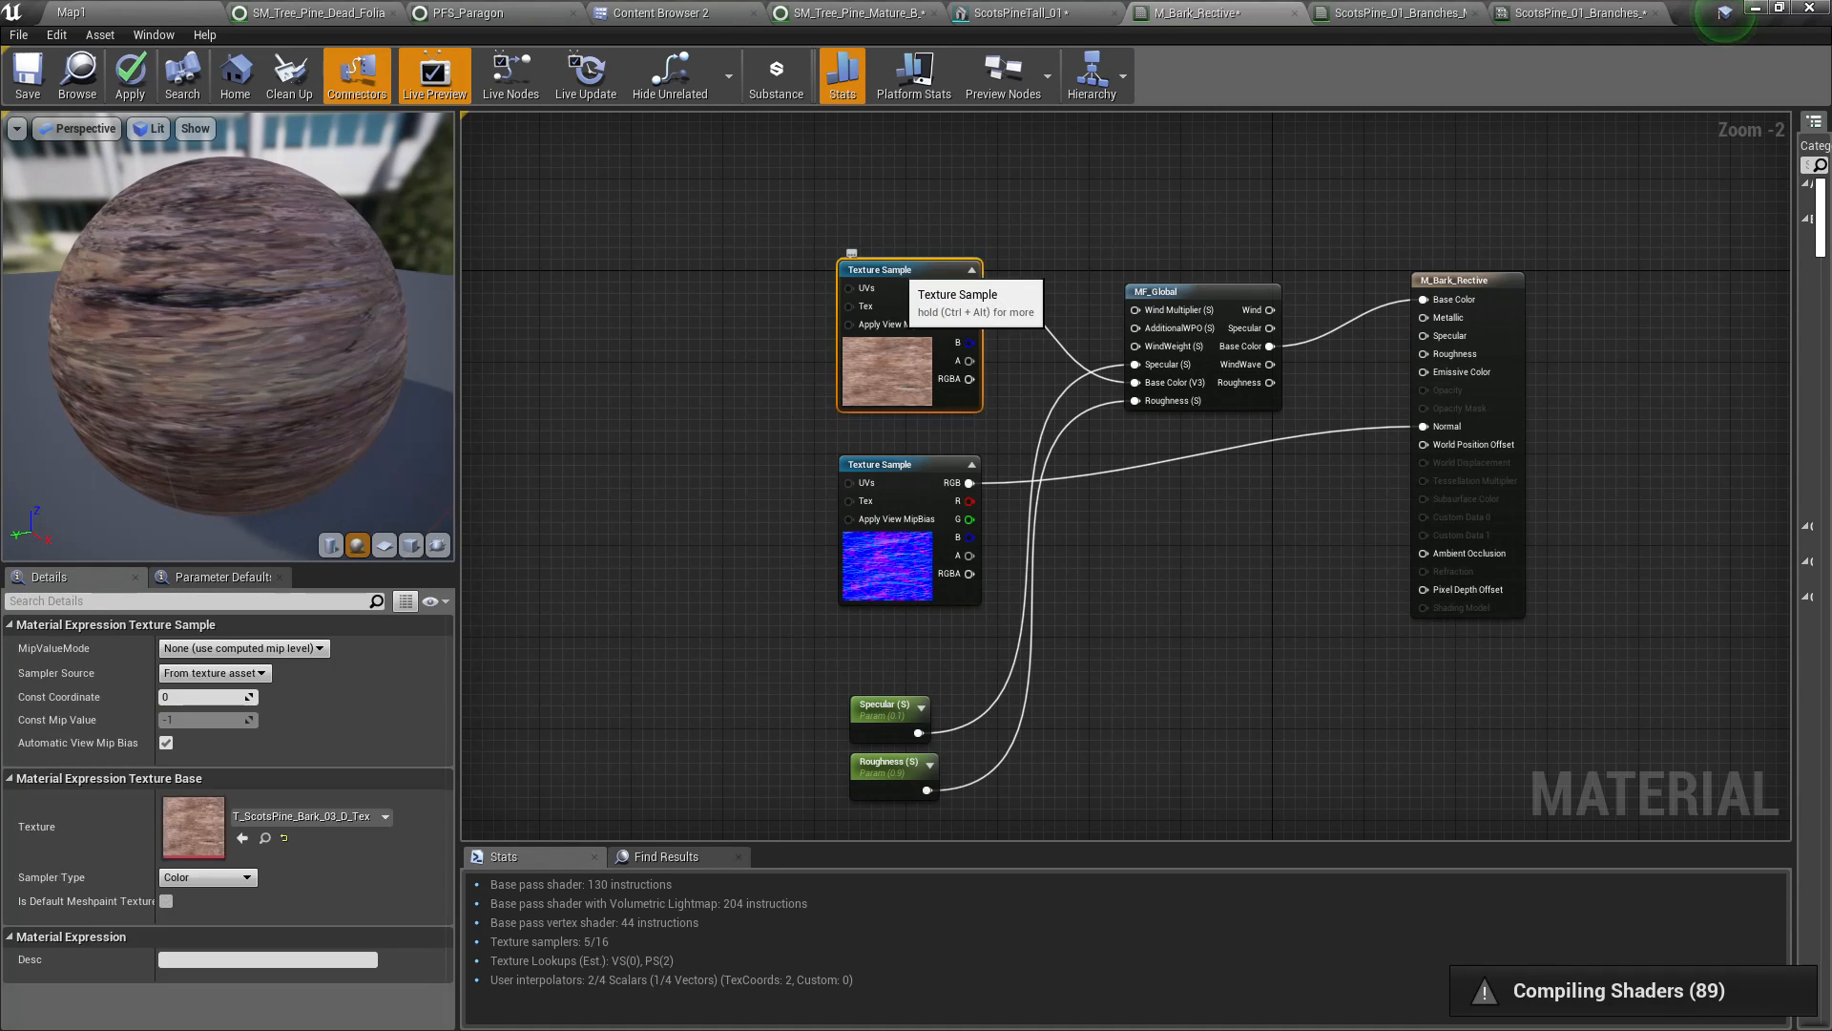
right_click(898, 270)
left_click(971, 336)
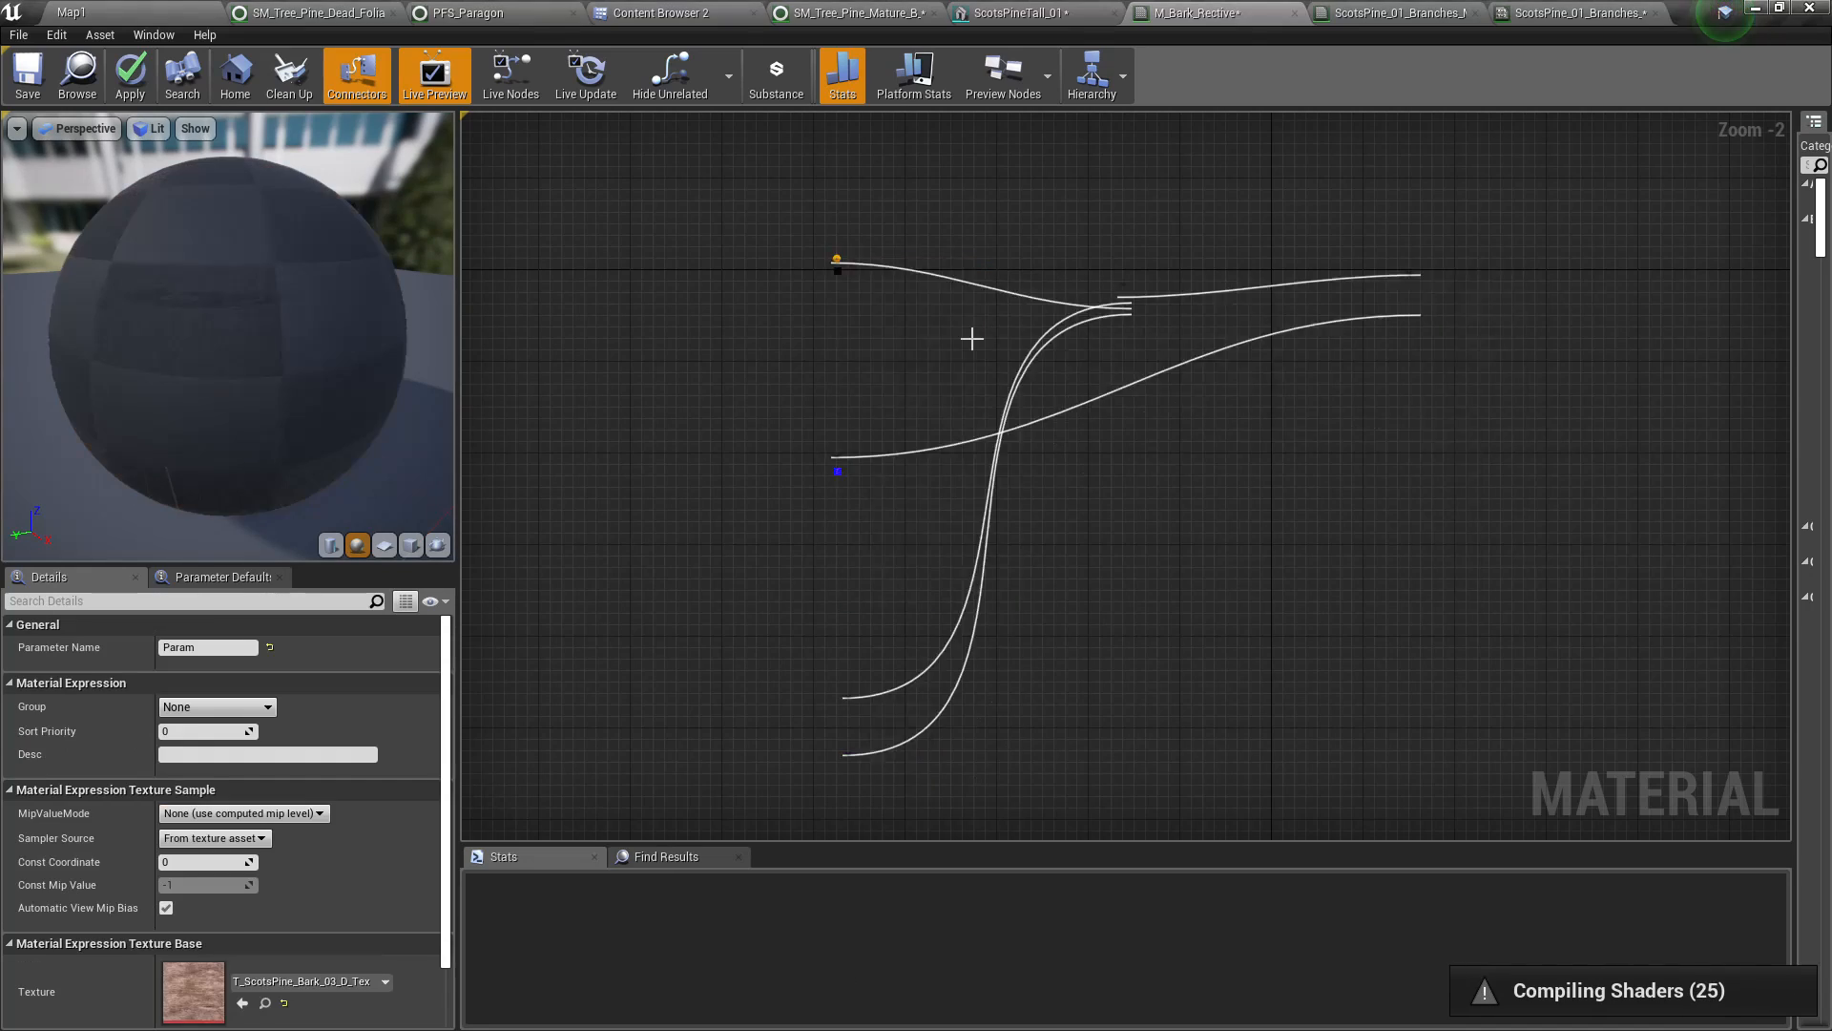
type("Base Color")
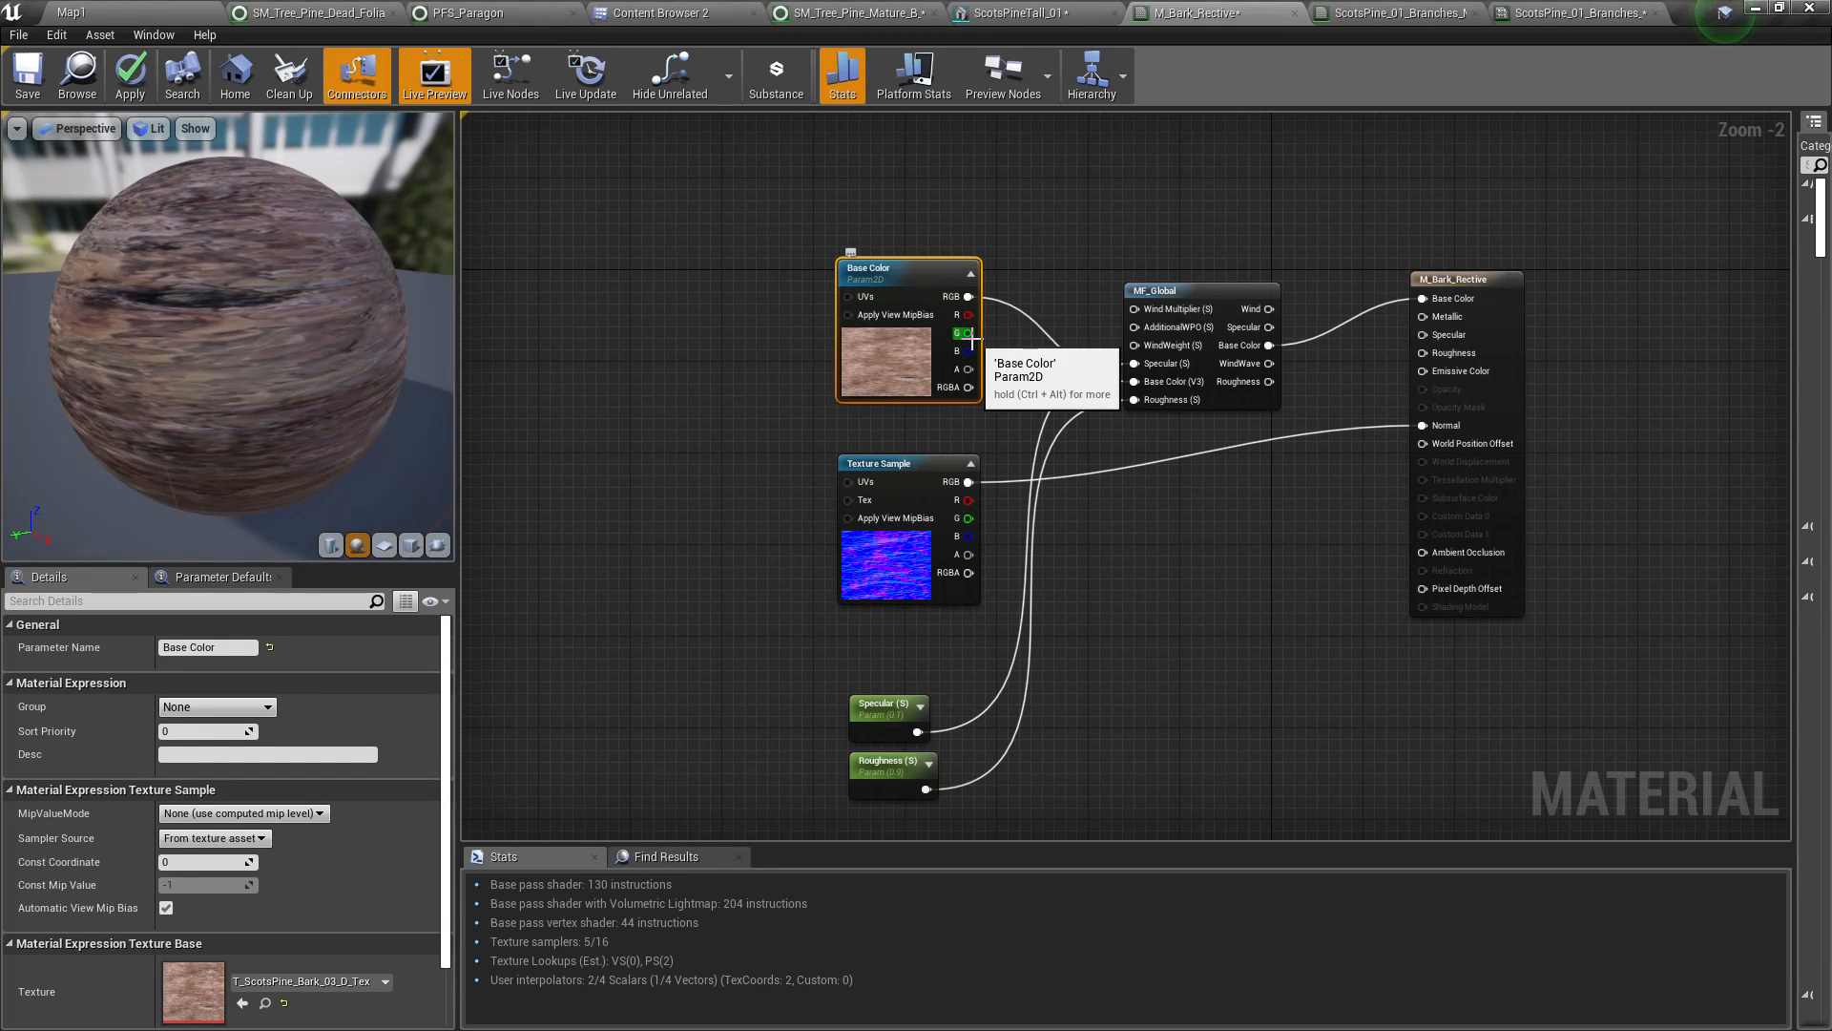
right_click(913, 473)
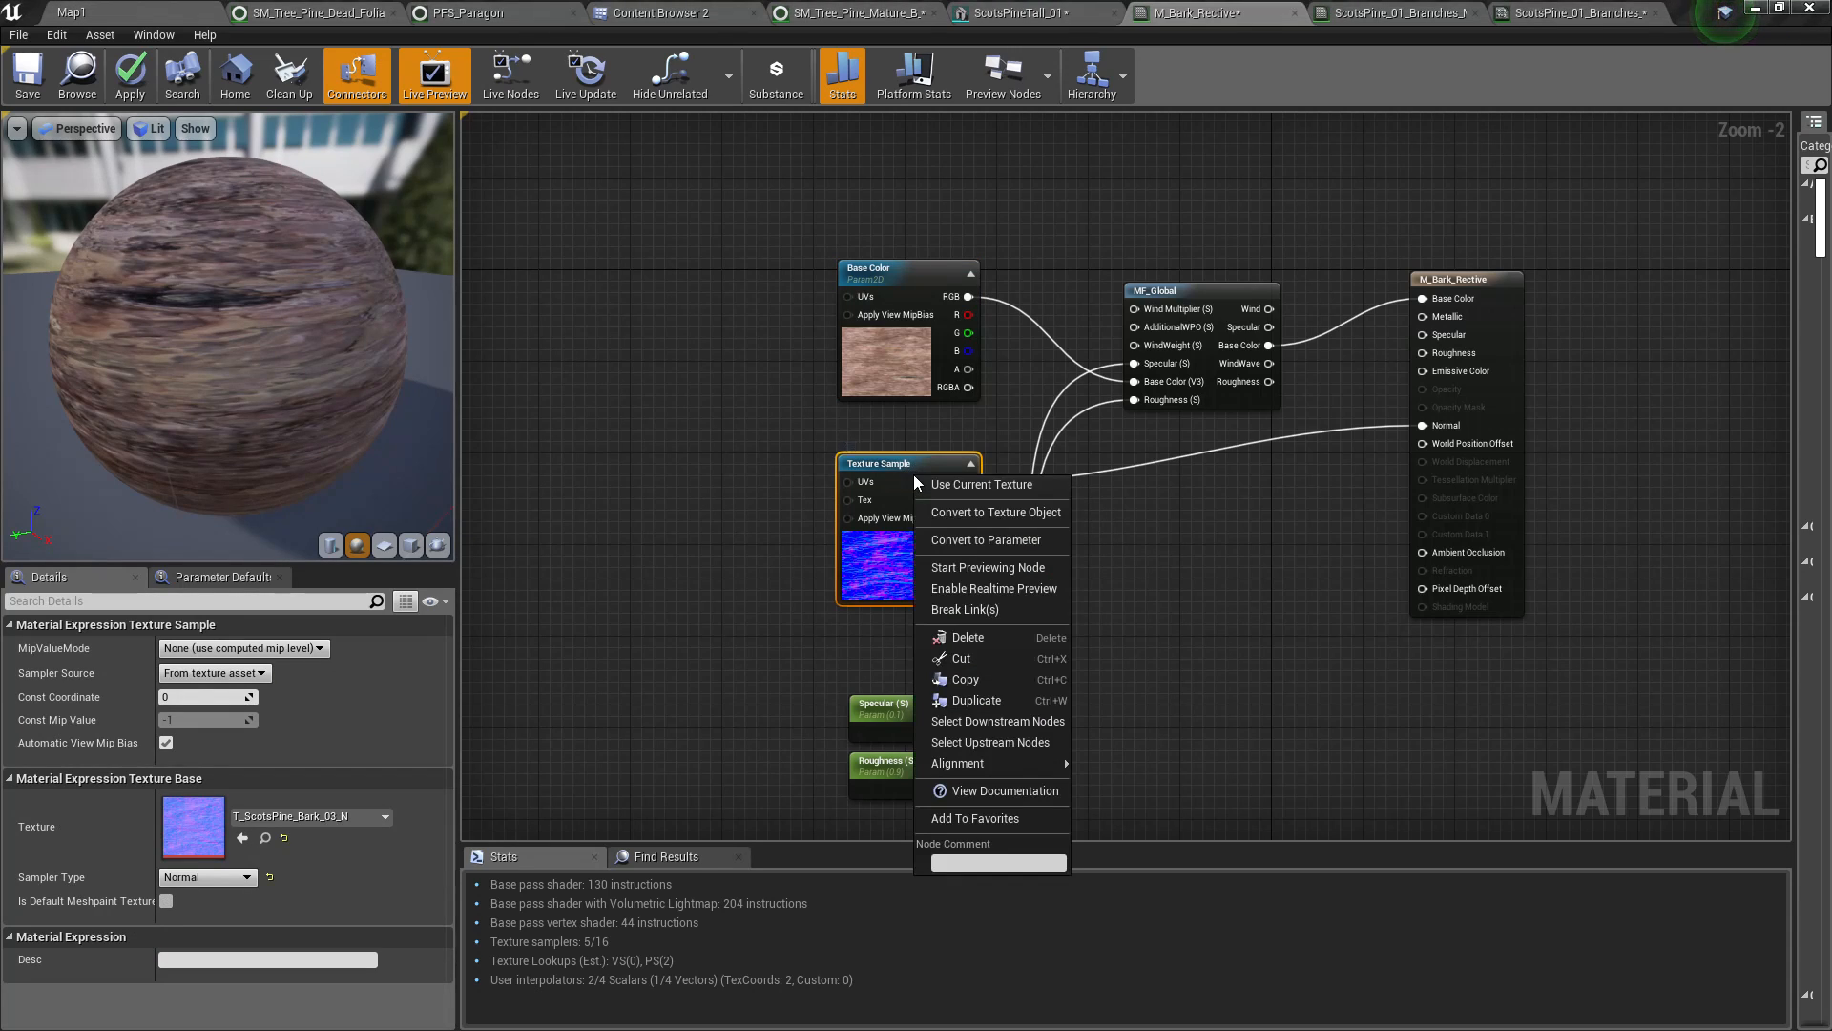
left_click(969, 540)
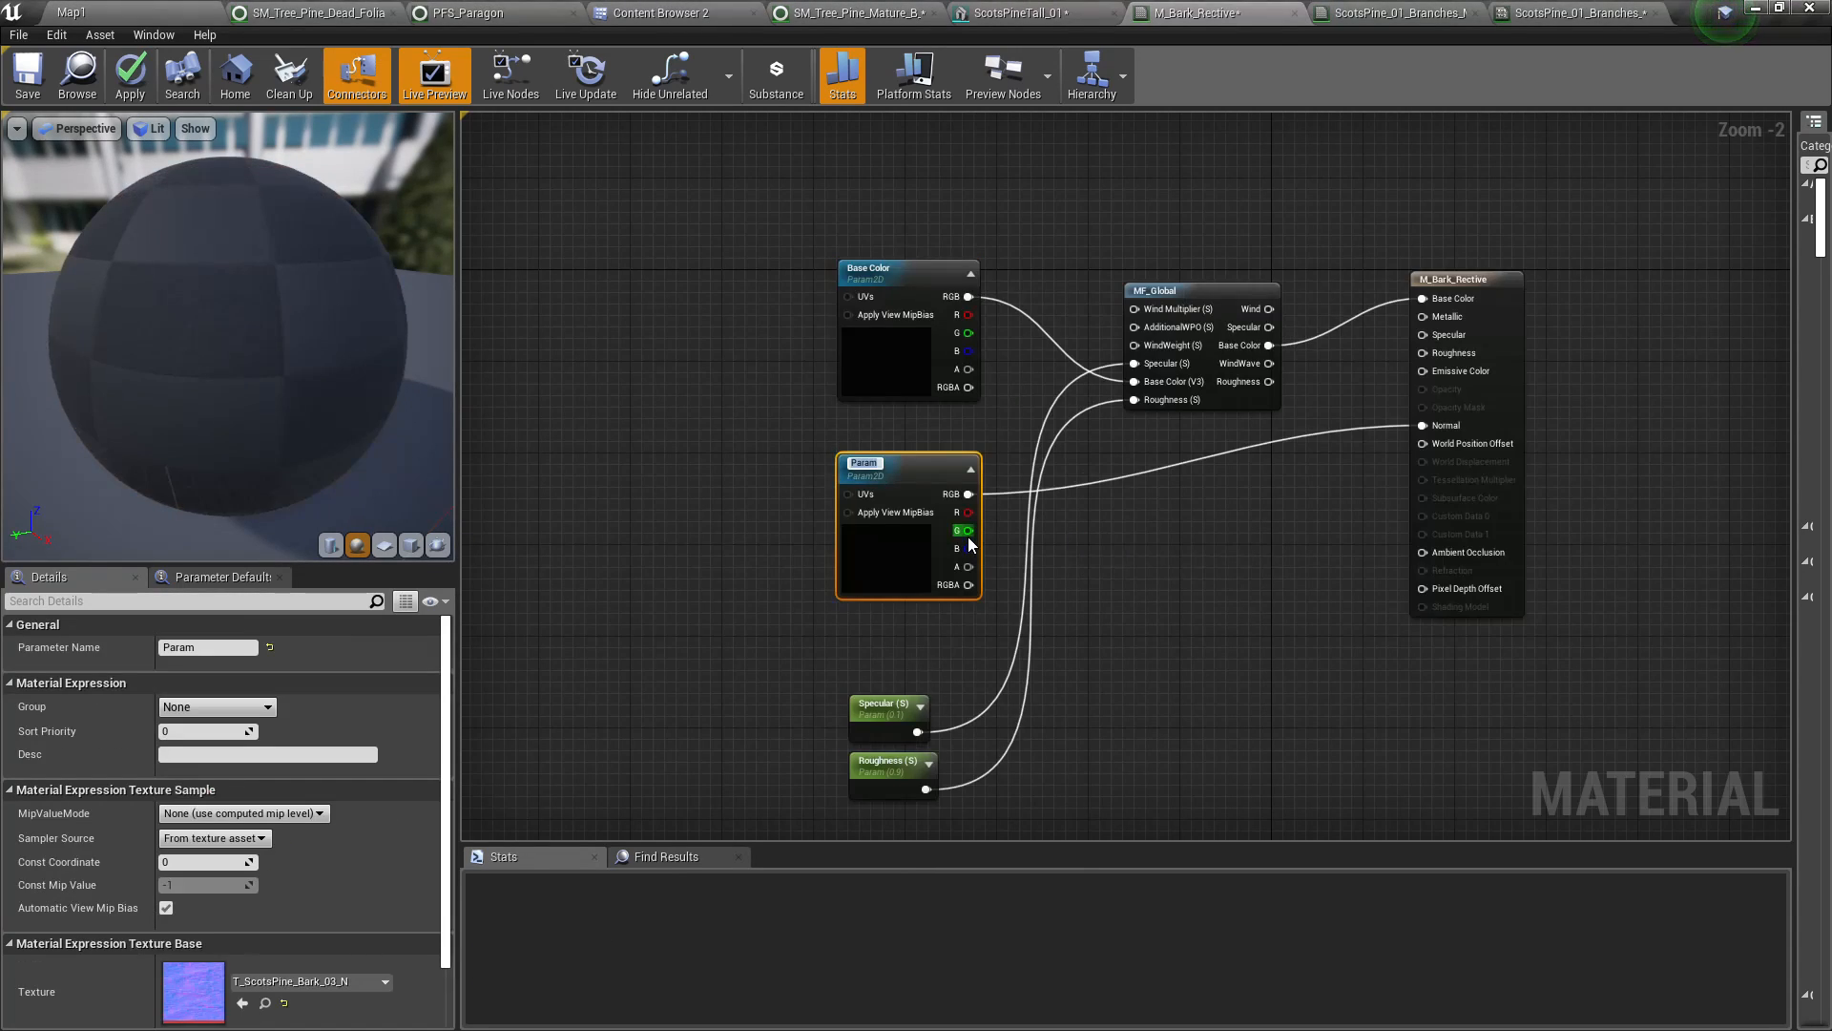
key("Return")
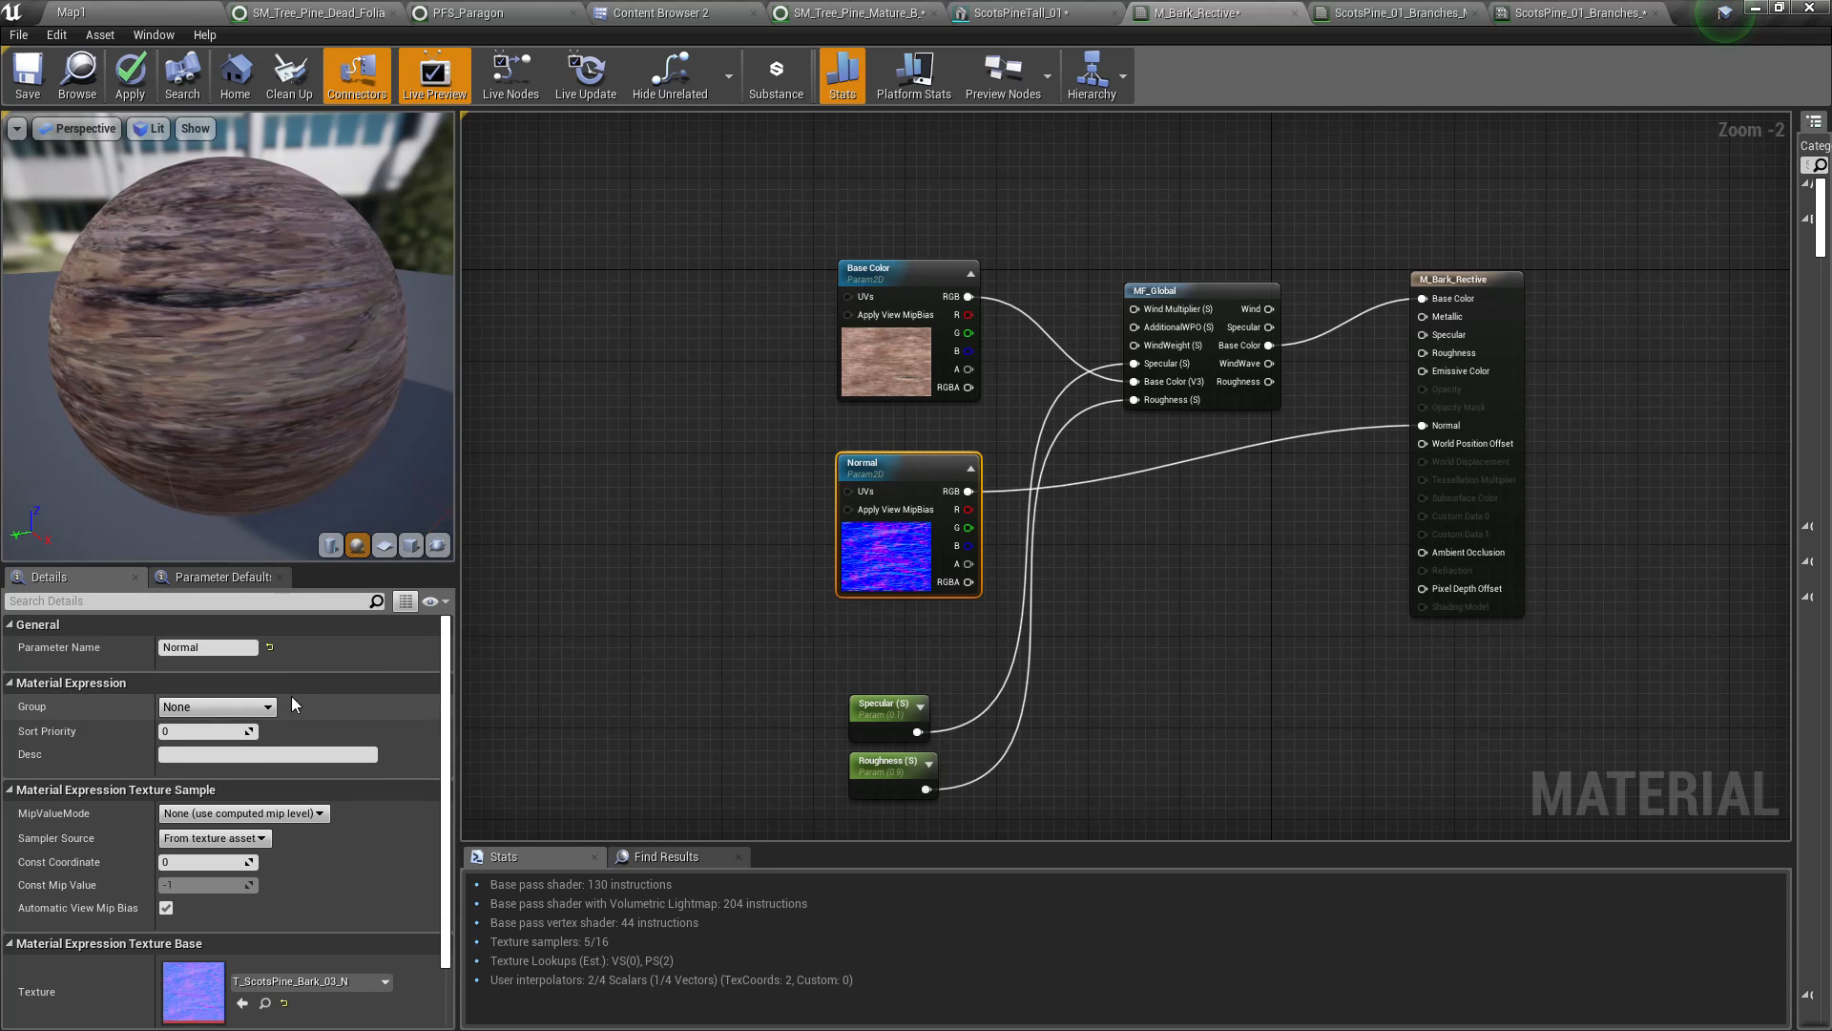
Put the Base Color and Normal parameters in a group named Texture and apply the M_Bark_Rective changes
left_click(266, 707)
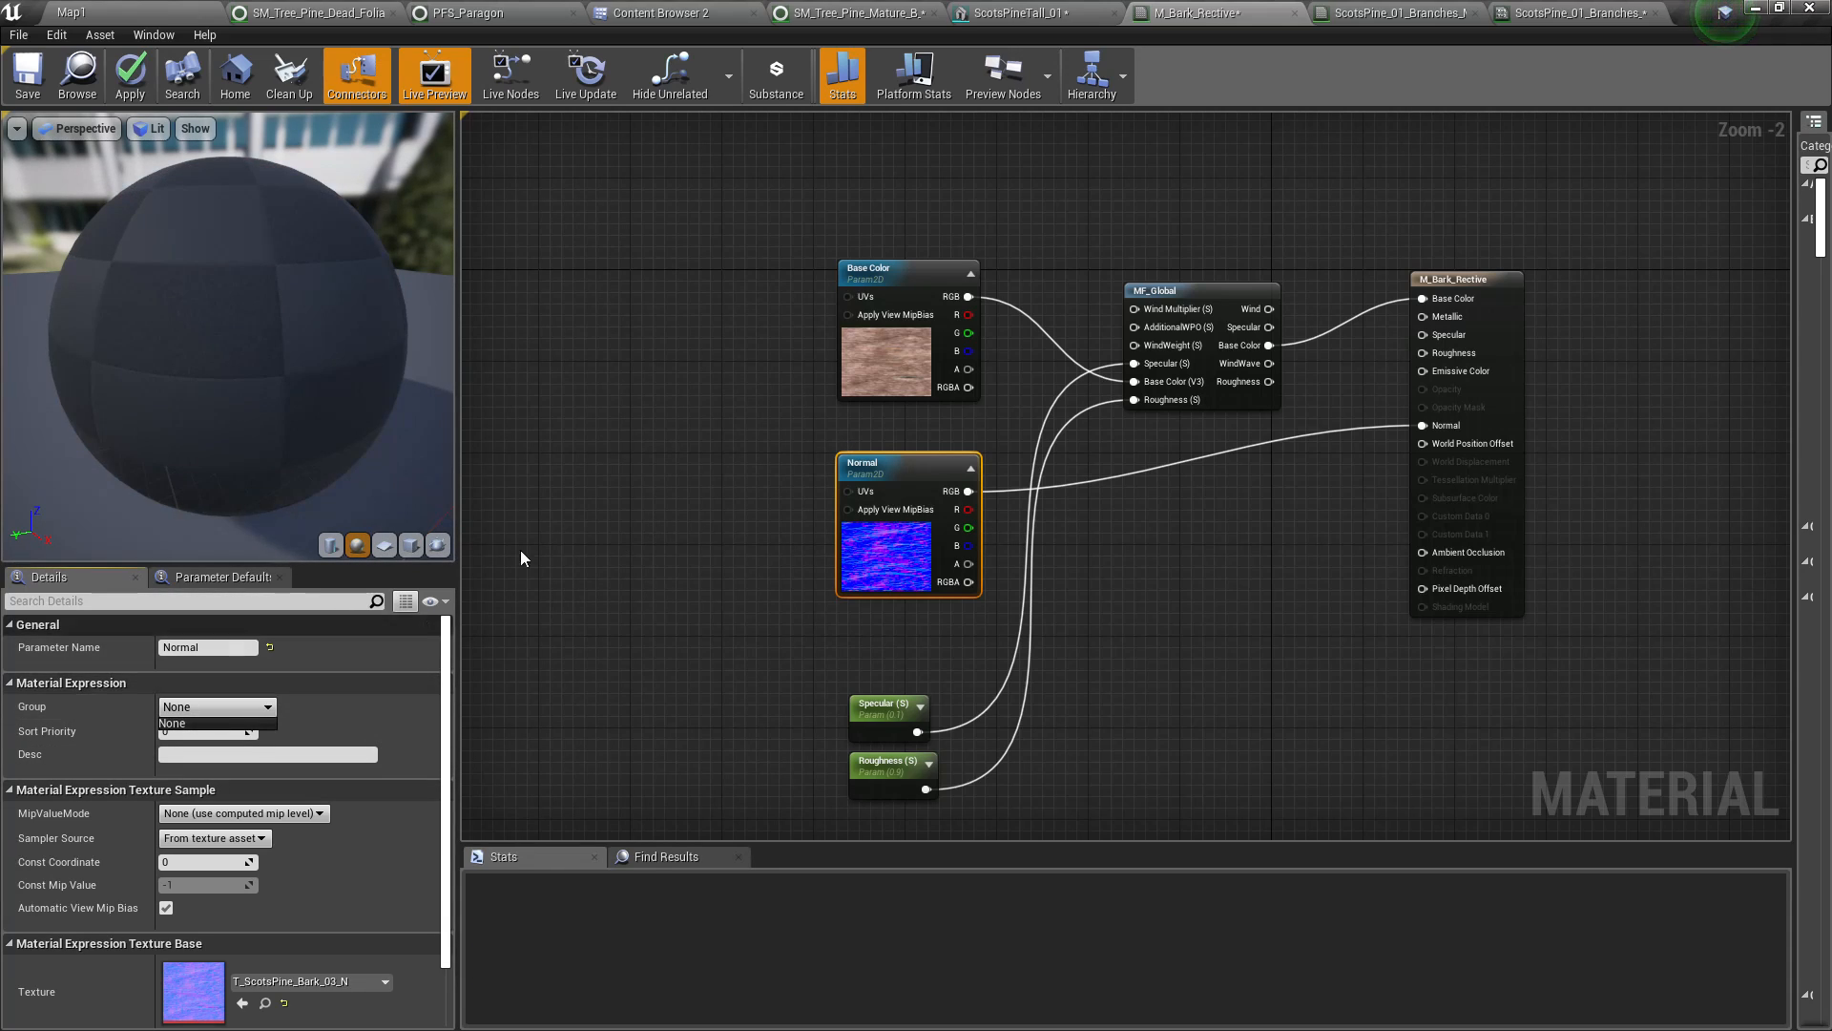
left_click(864, 305, "ctrl")
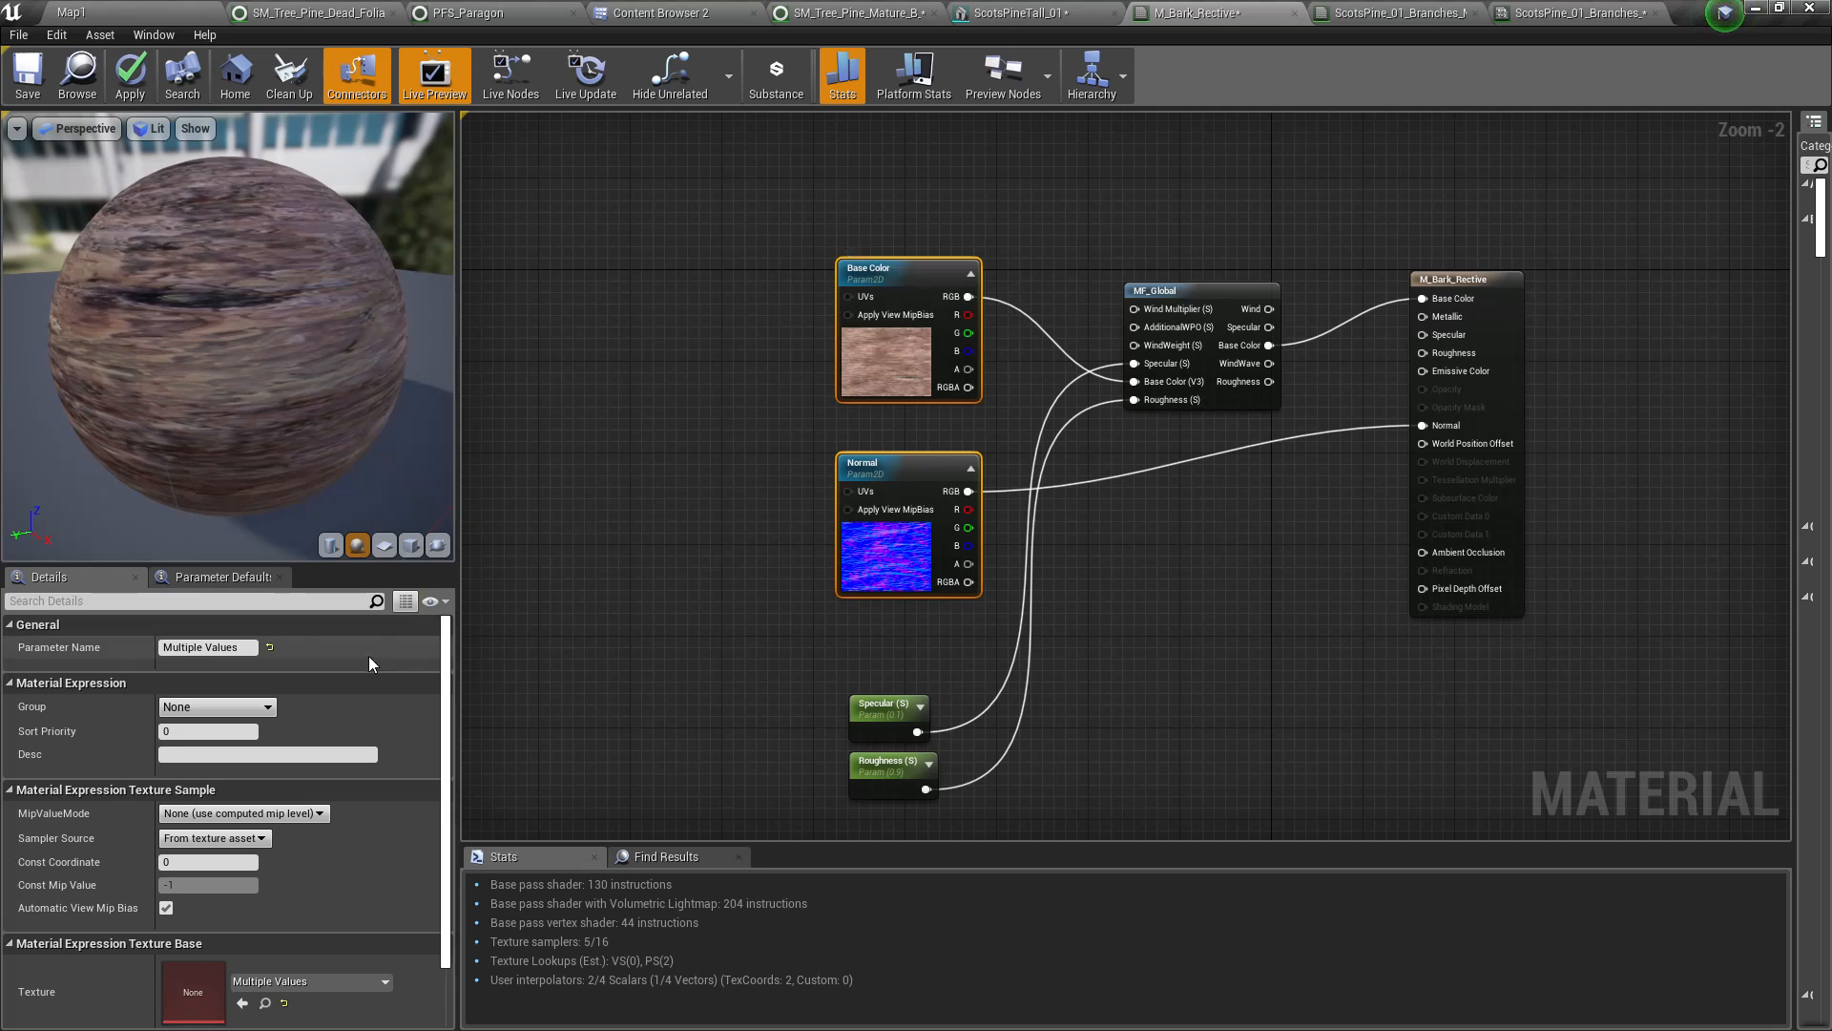
left_click(232, 705)
type("Texture")
key("Return")
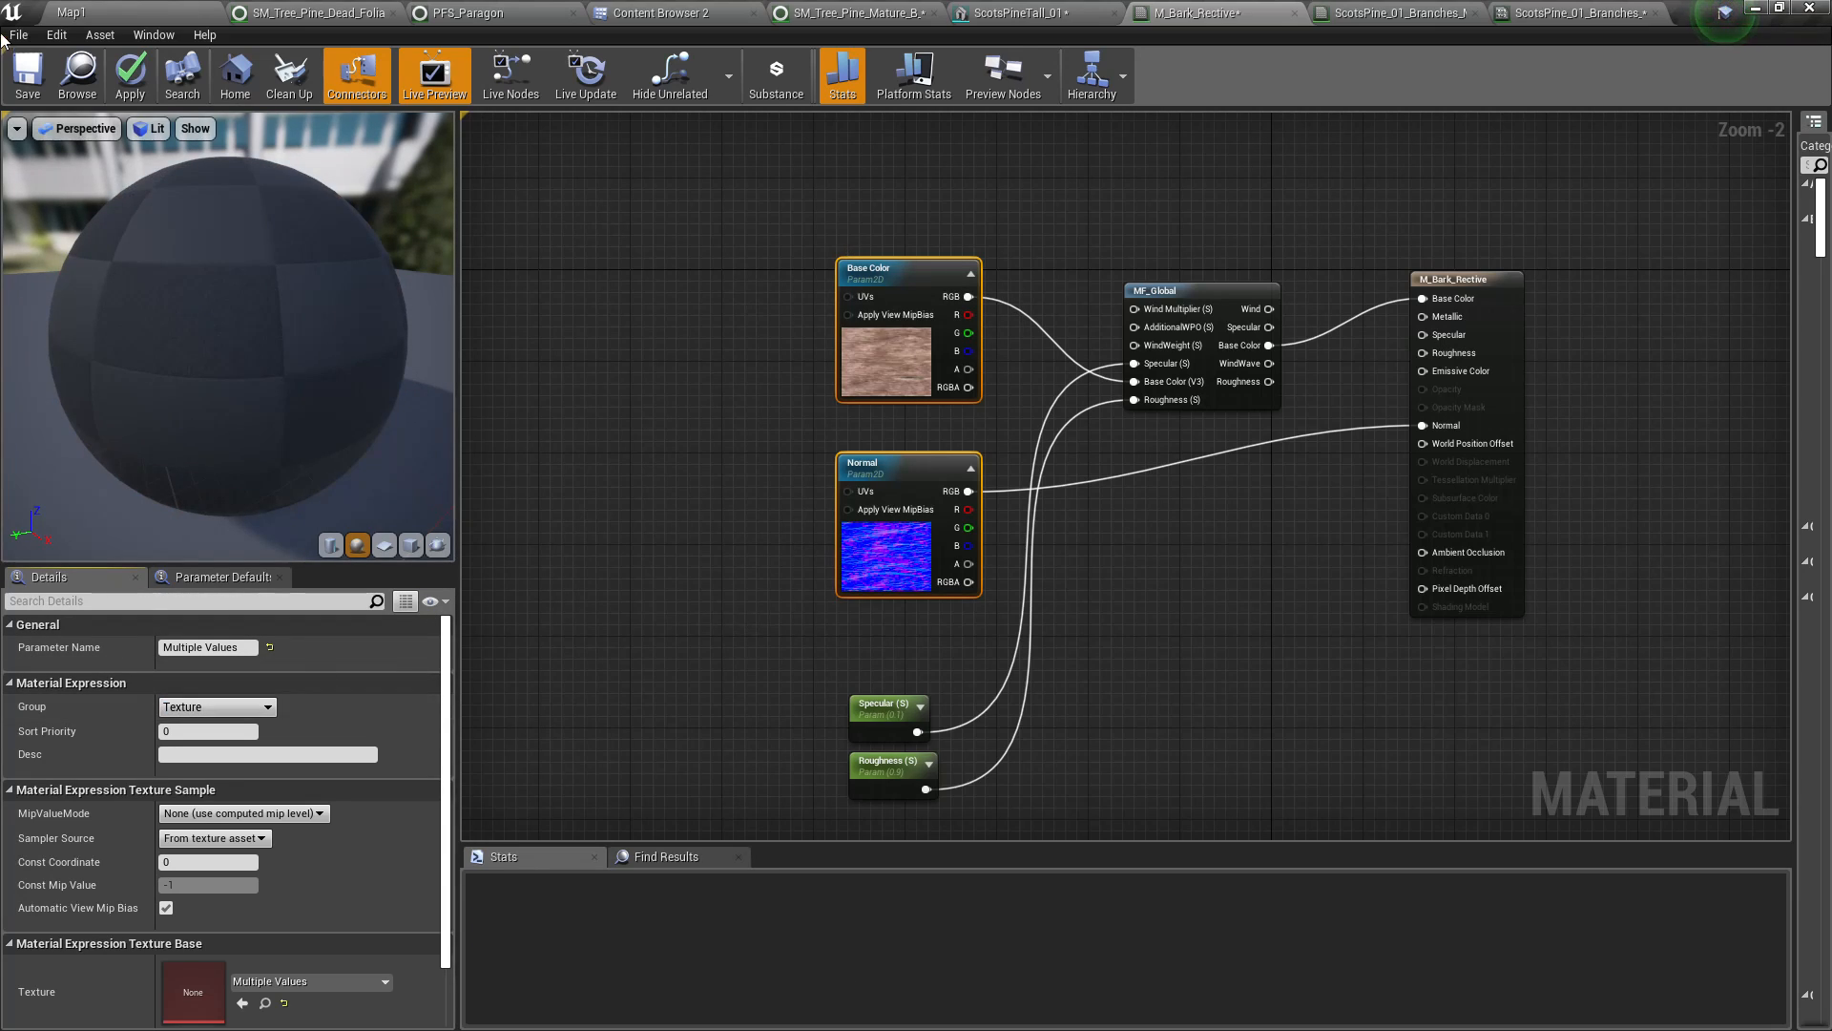
left_click(131, 73)
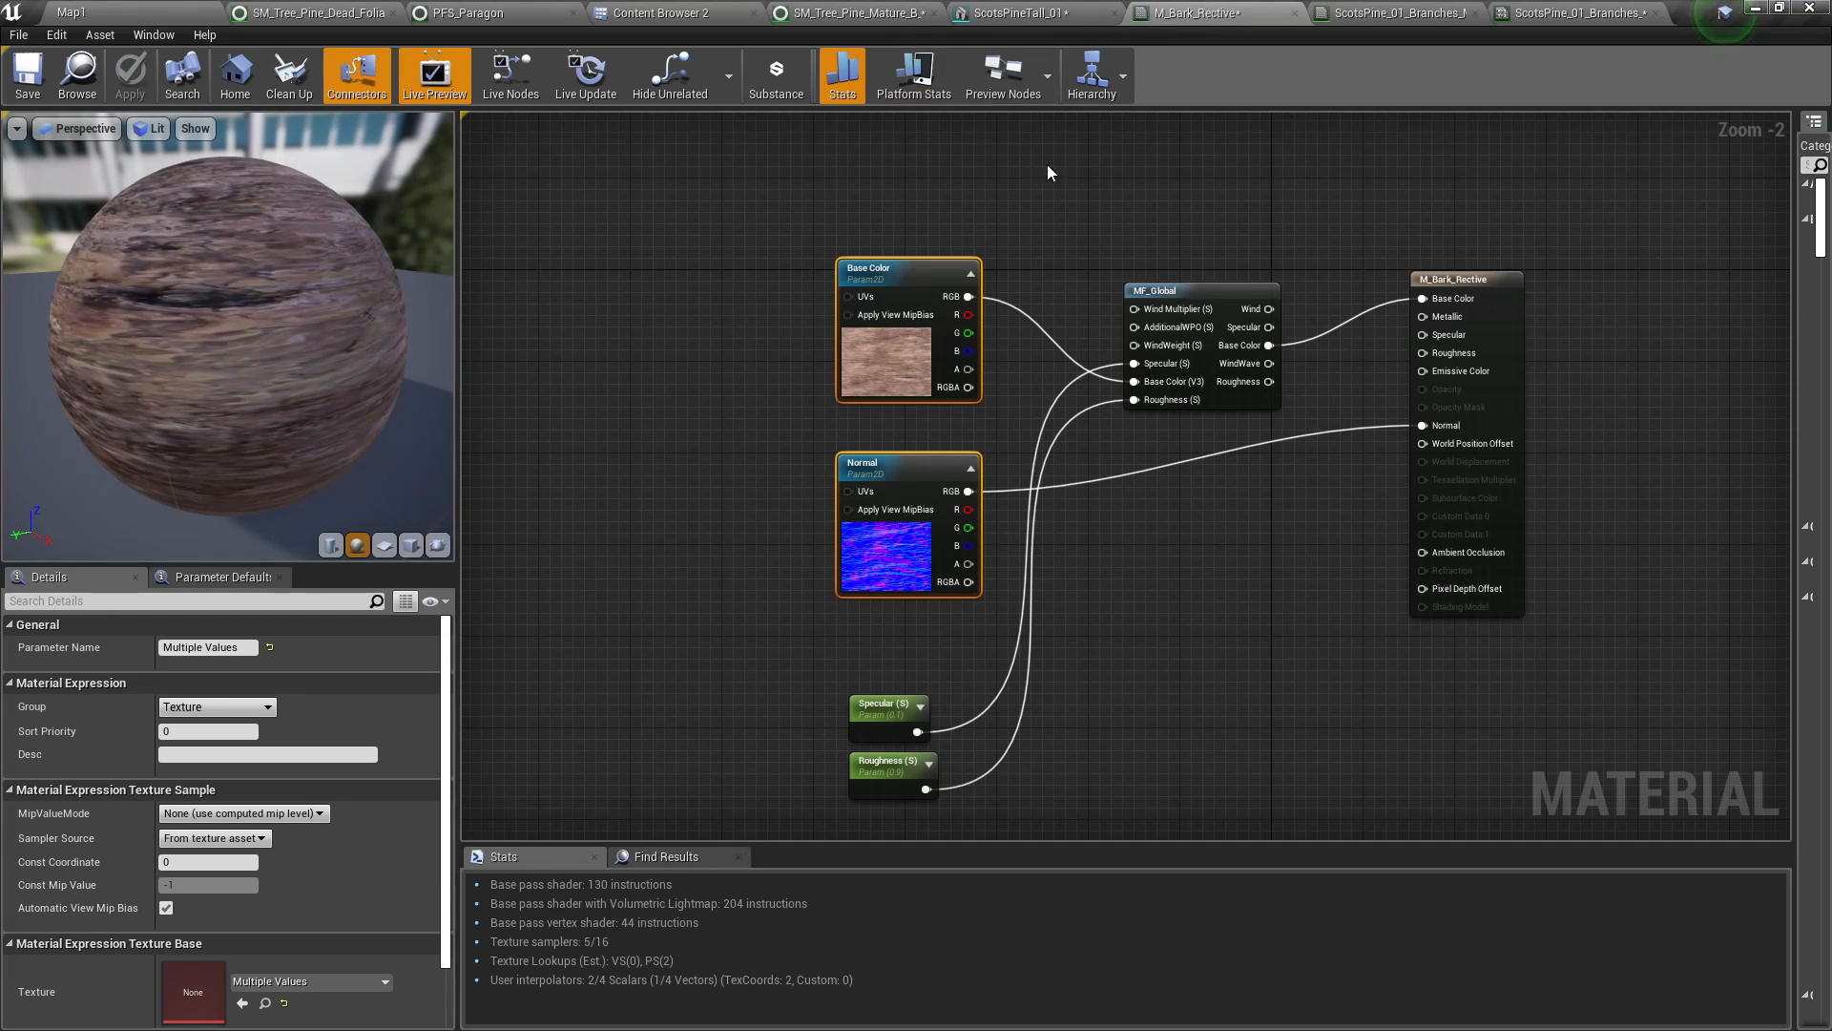
In the branches material instance, set Base Color to T_ScotsPine_Bark_01_Tex and Normal to T_ScotsPine_Bark_01_N_Tex
left_click(1420, 13)
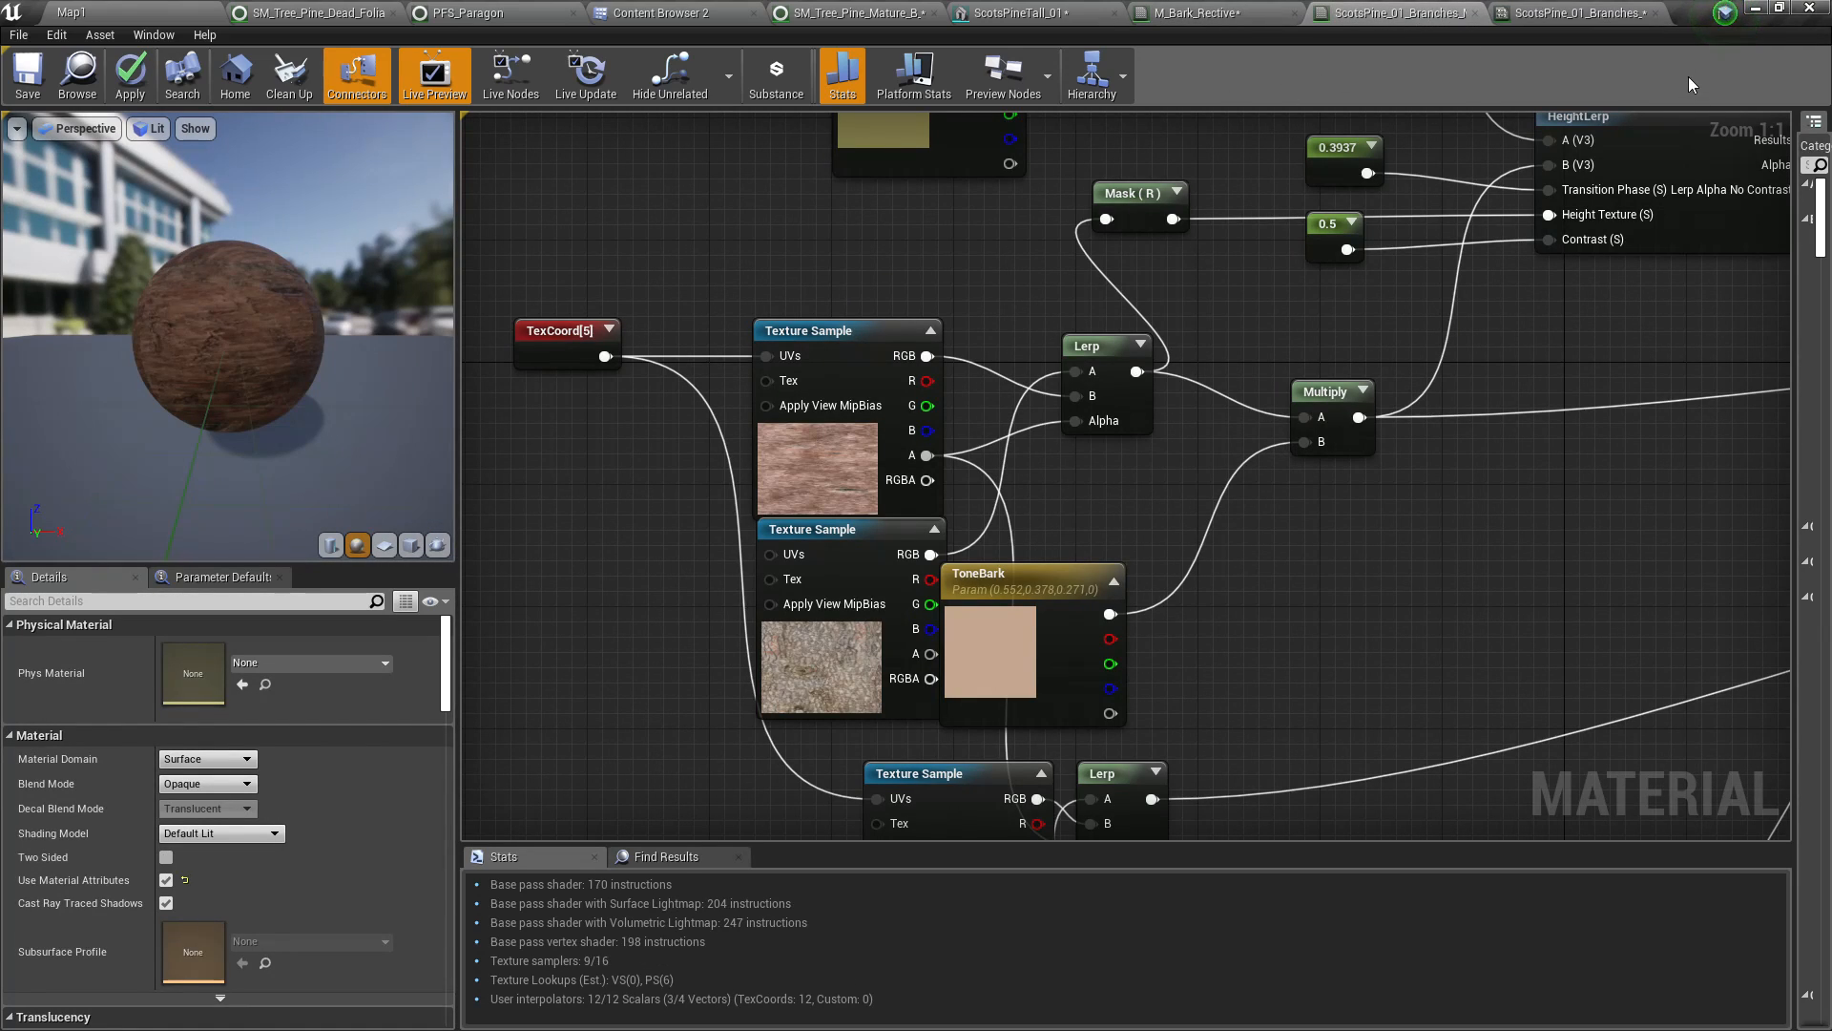
left_click(1580, 13)
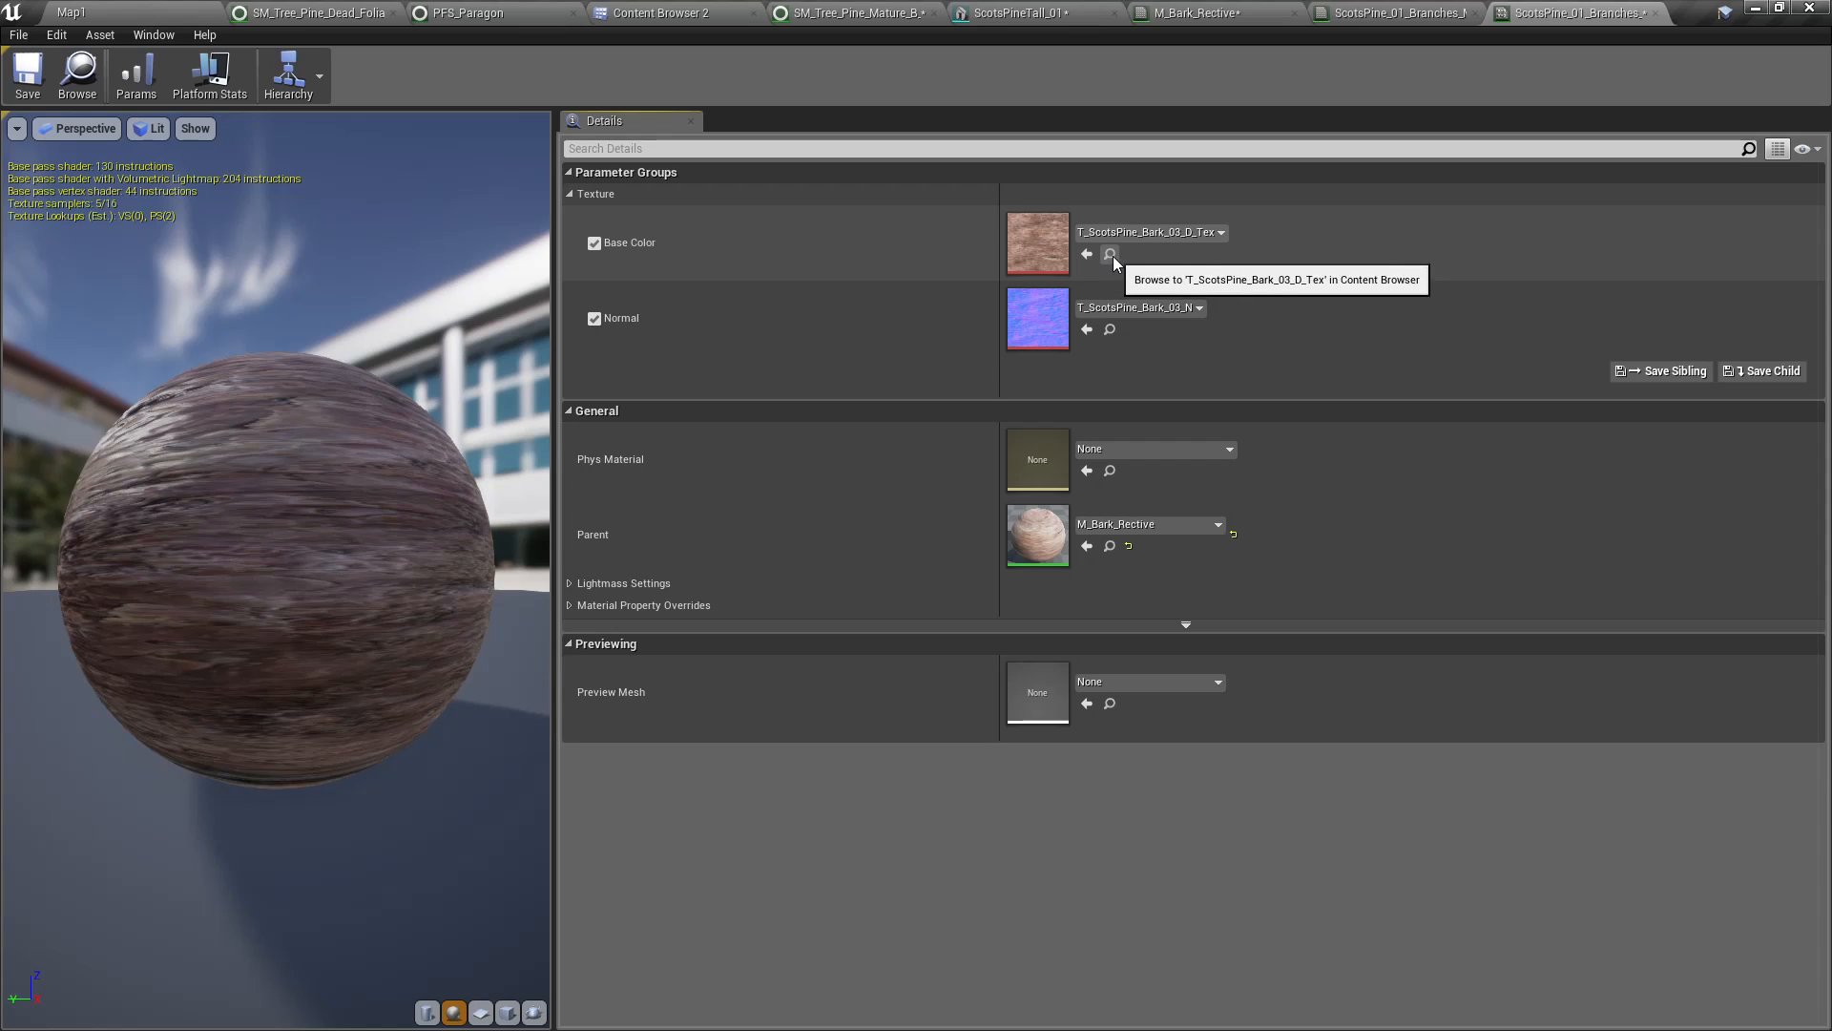
left_click(1141, 232)
scroll(1240, 725, "up", 2, "ctrl")
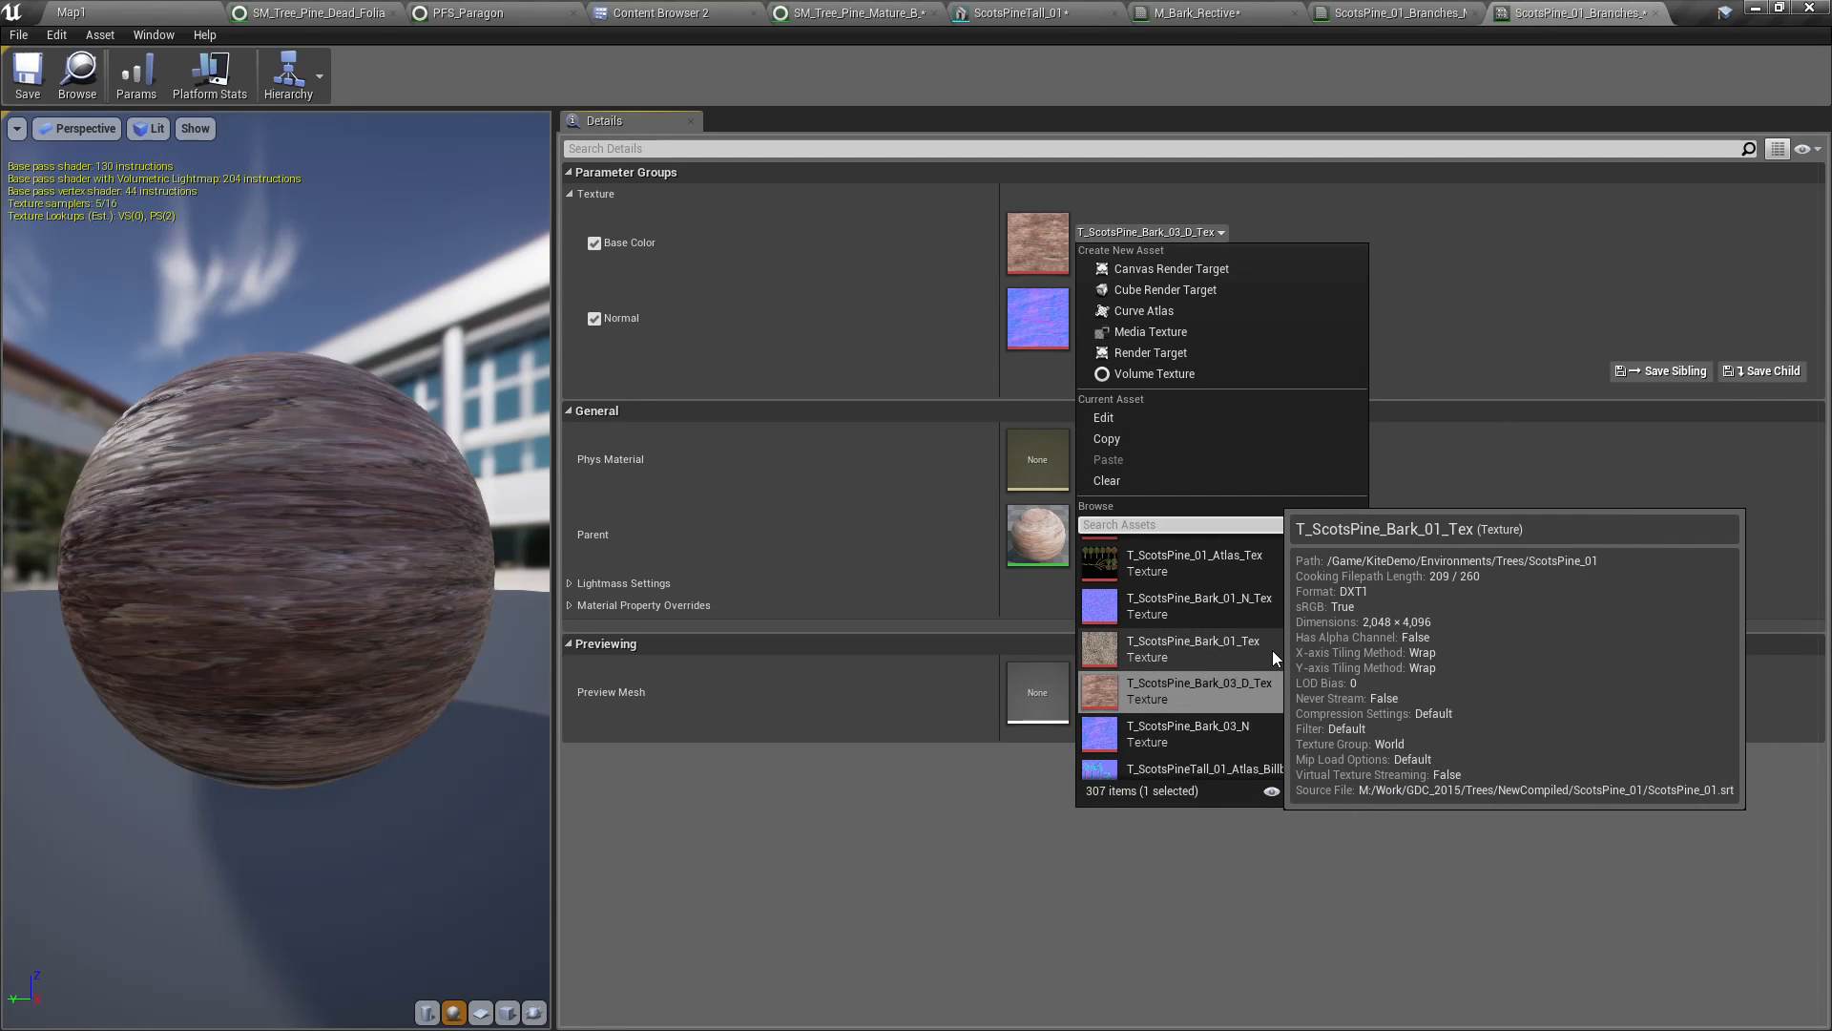
left_click(1198, 648)
left_click(1141, 307)
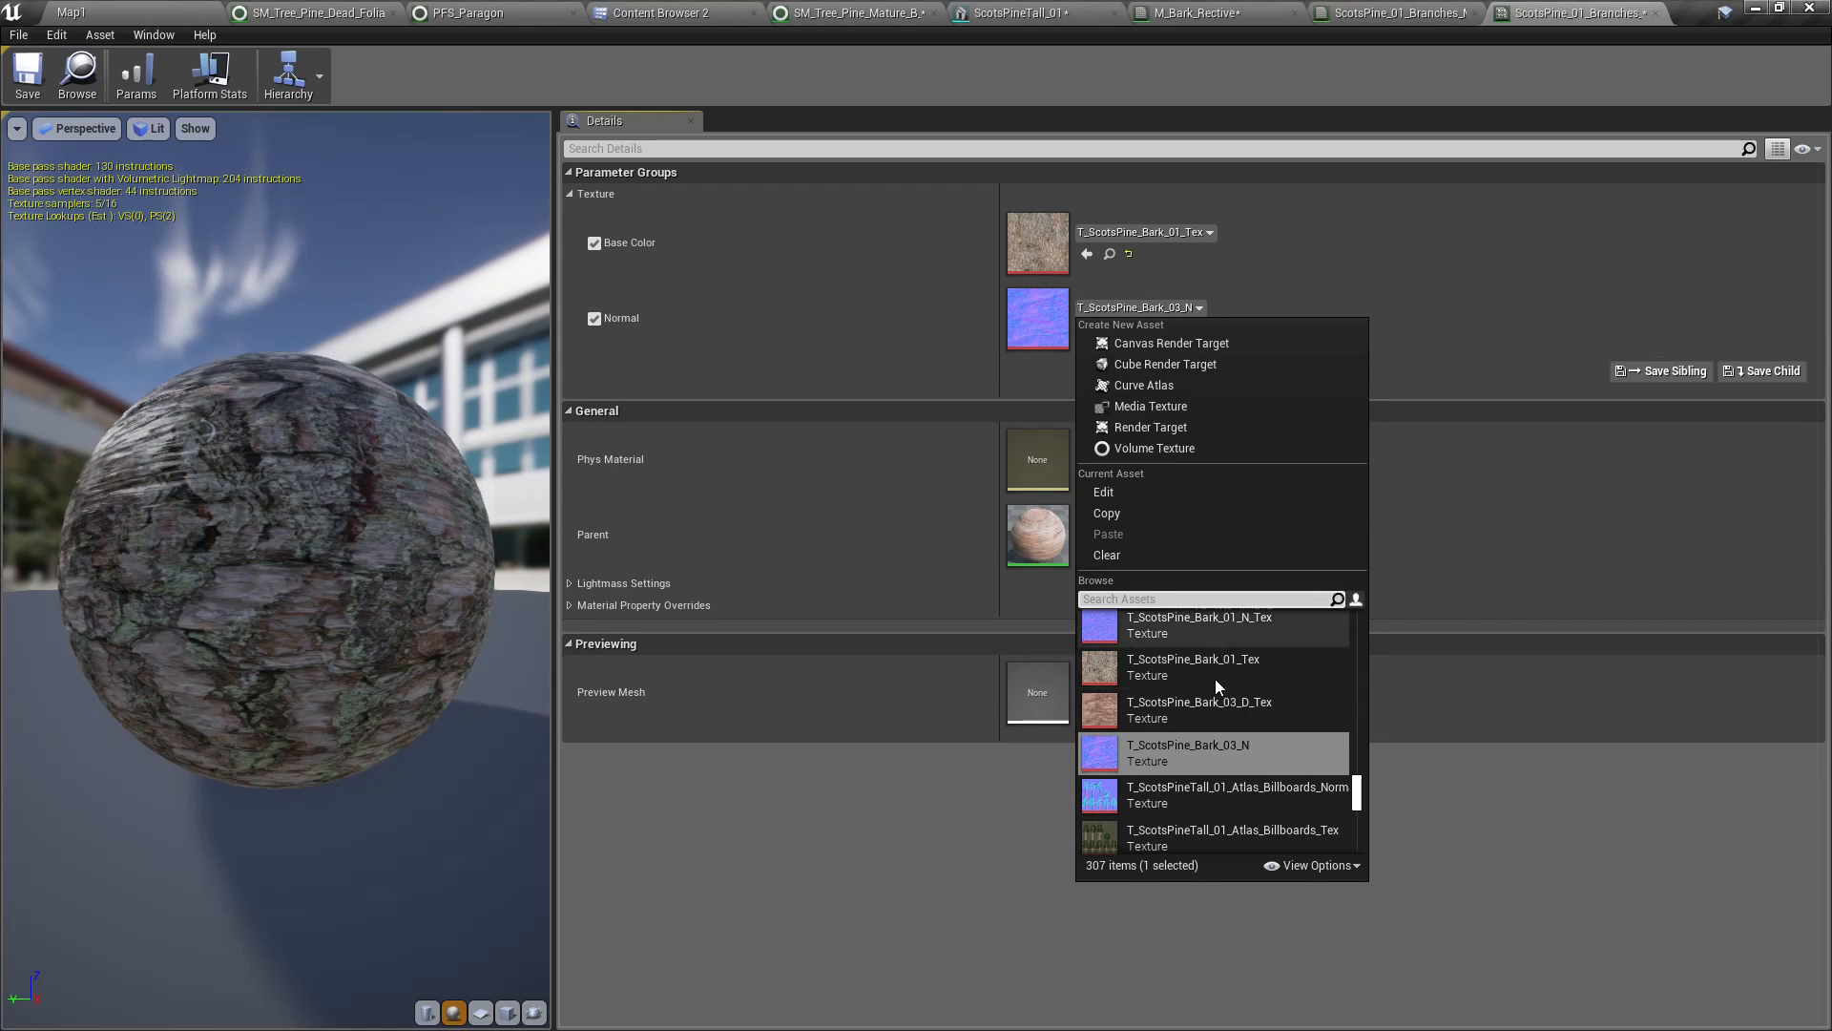
left_click(1160, 631)
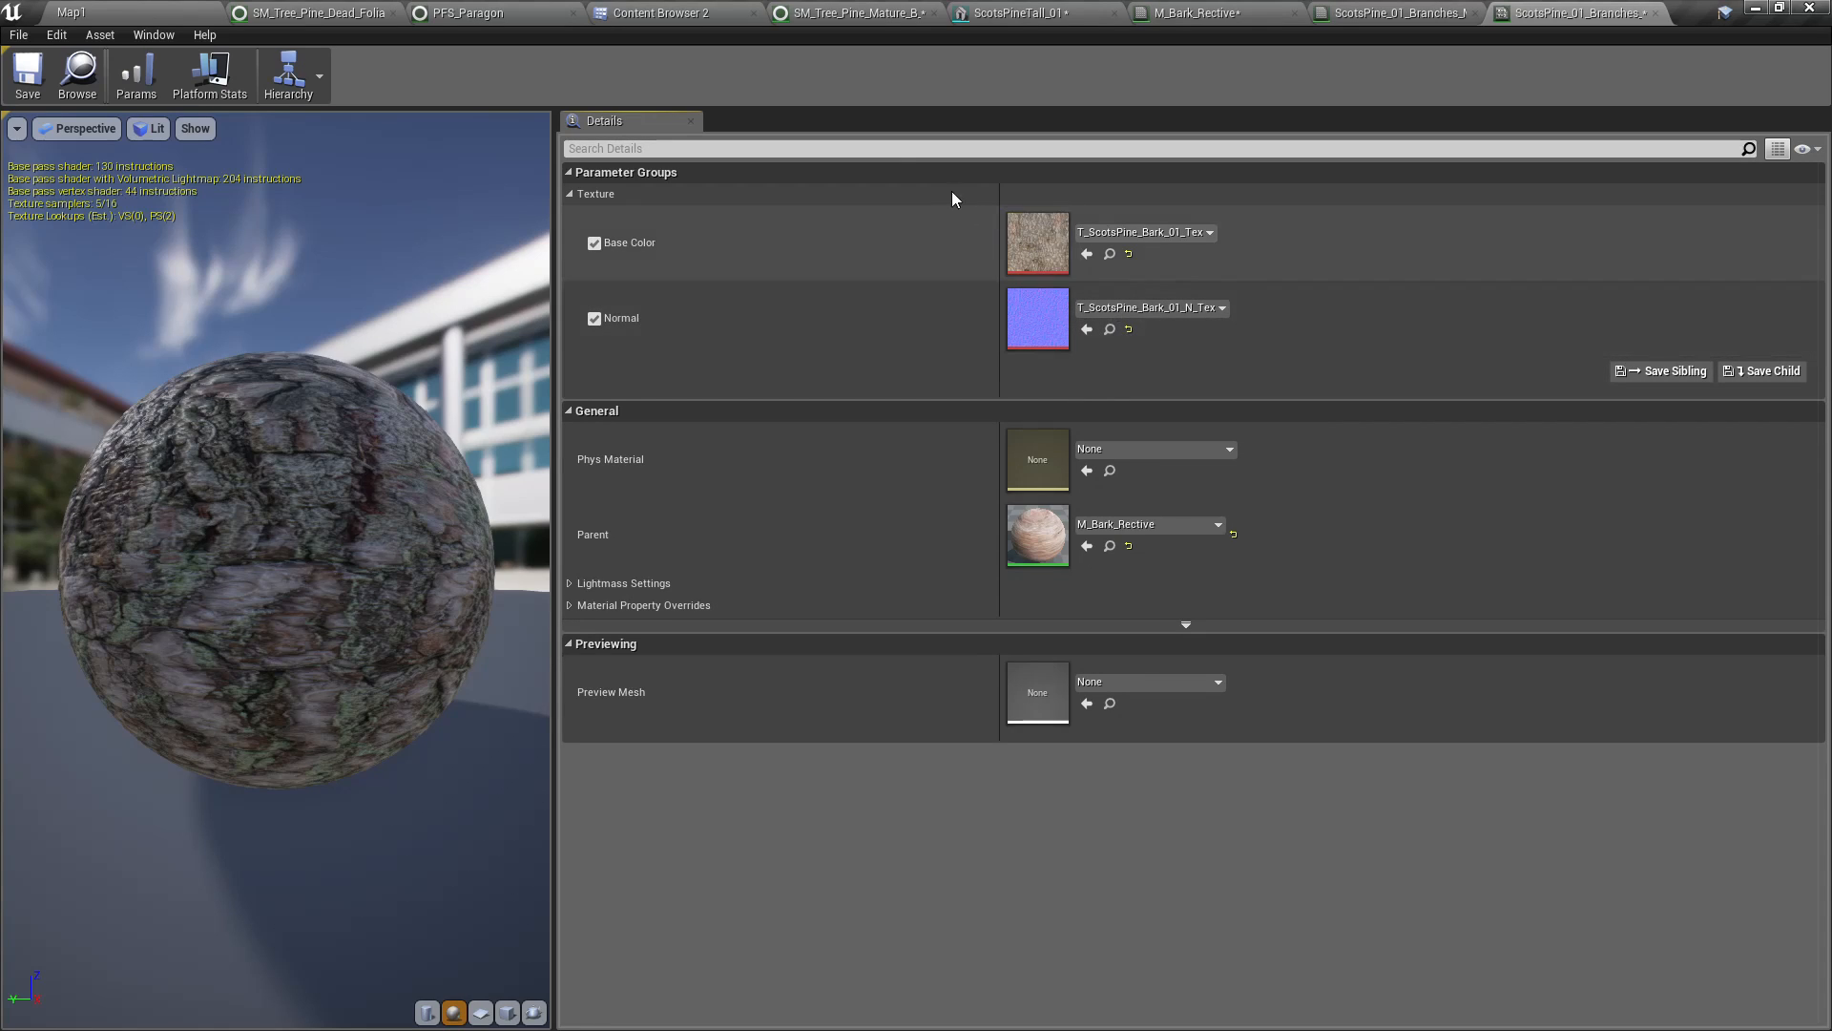
Locate ScotsPine_01_Branches_Mat_Inst among the assets and assign it to the Element 0 slot of the ScotsPineTall_01 mesh
left_click(77, 77)
left_click_drag(827, 149, 1582, 238)
left_click_drag(998, 495, 1321, 481)
right_click_drag(954, 496, 1019, 495)
Undo the Element 0 material assignment and the instance's Normal and Base Color edits, and redo all three changes
key("ctrl+z")
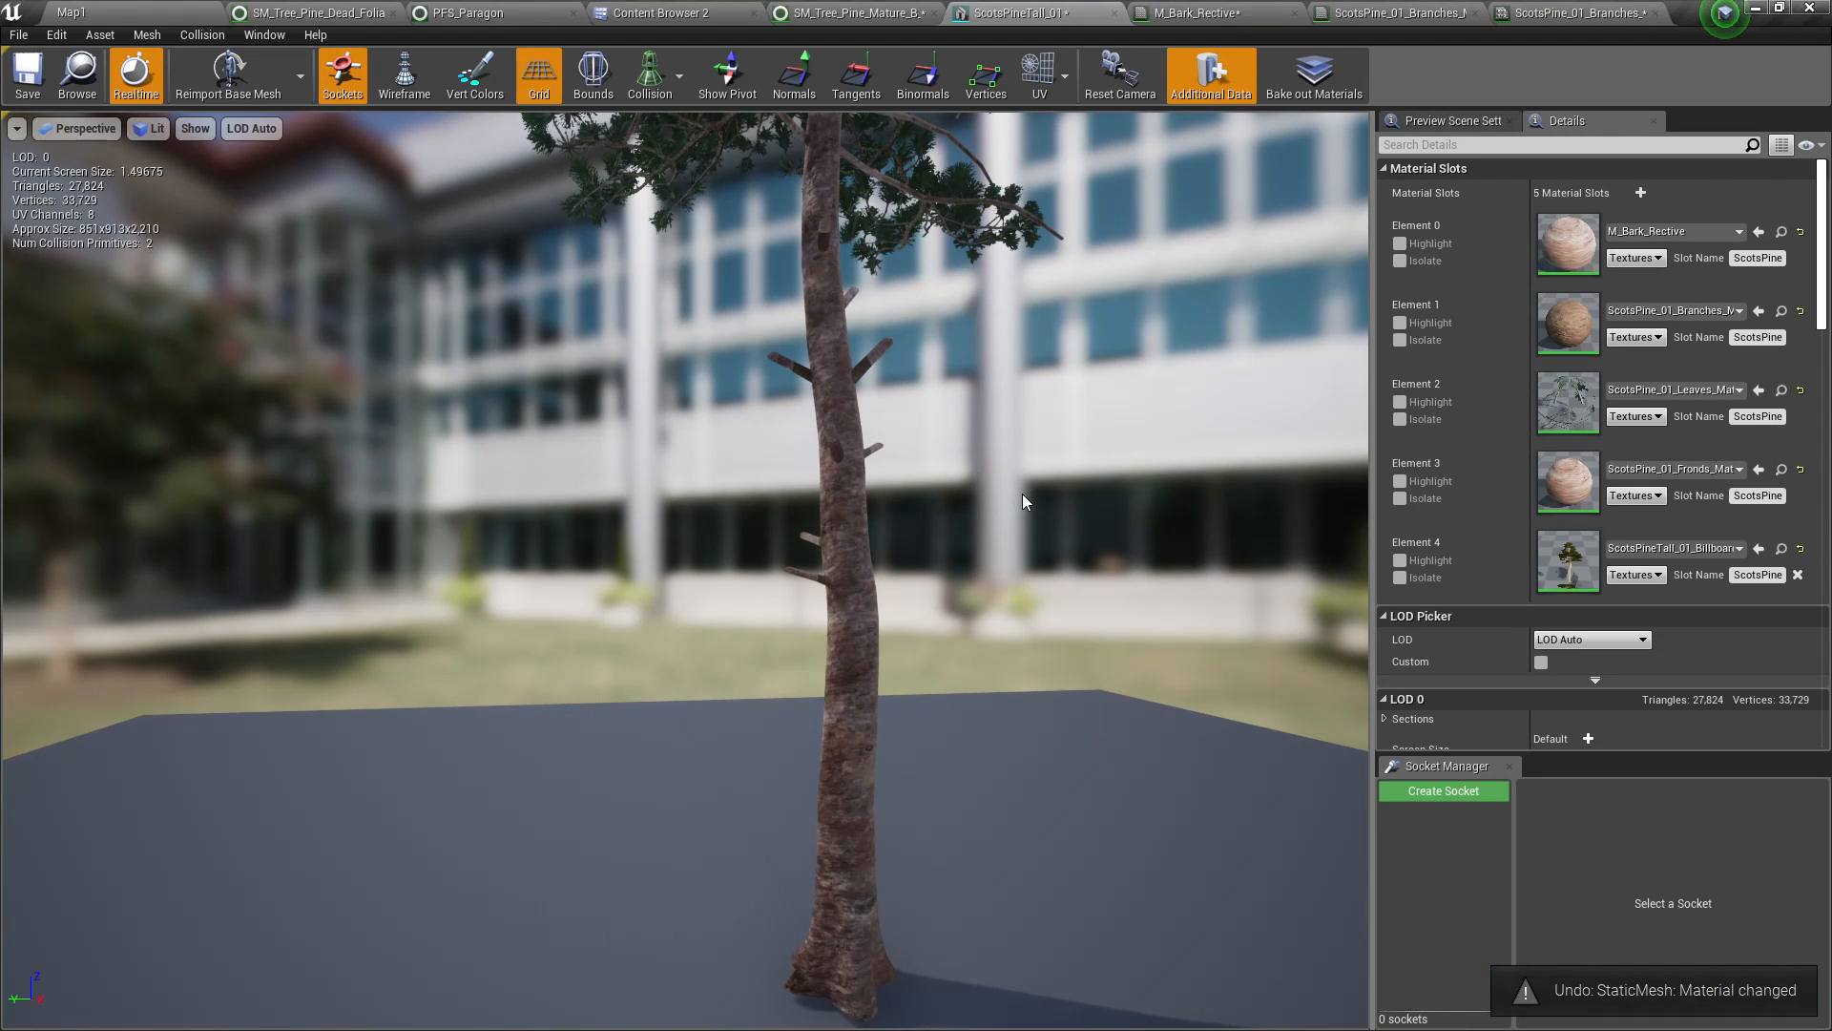
key("ctrl+z")
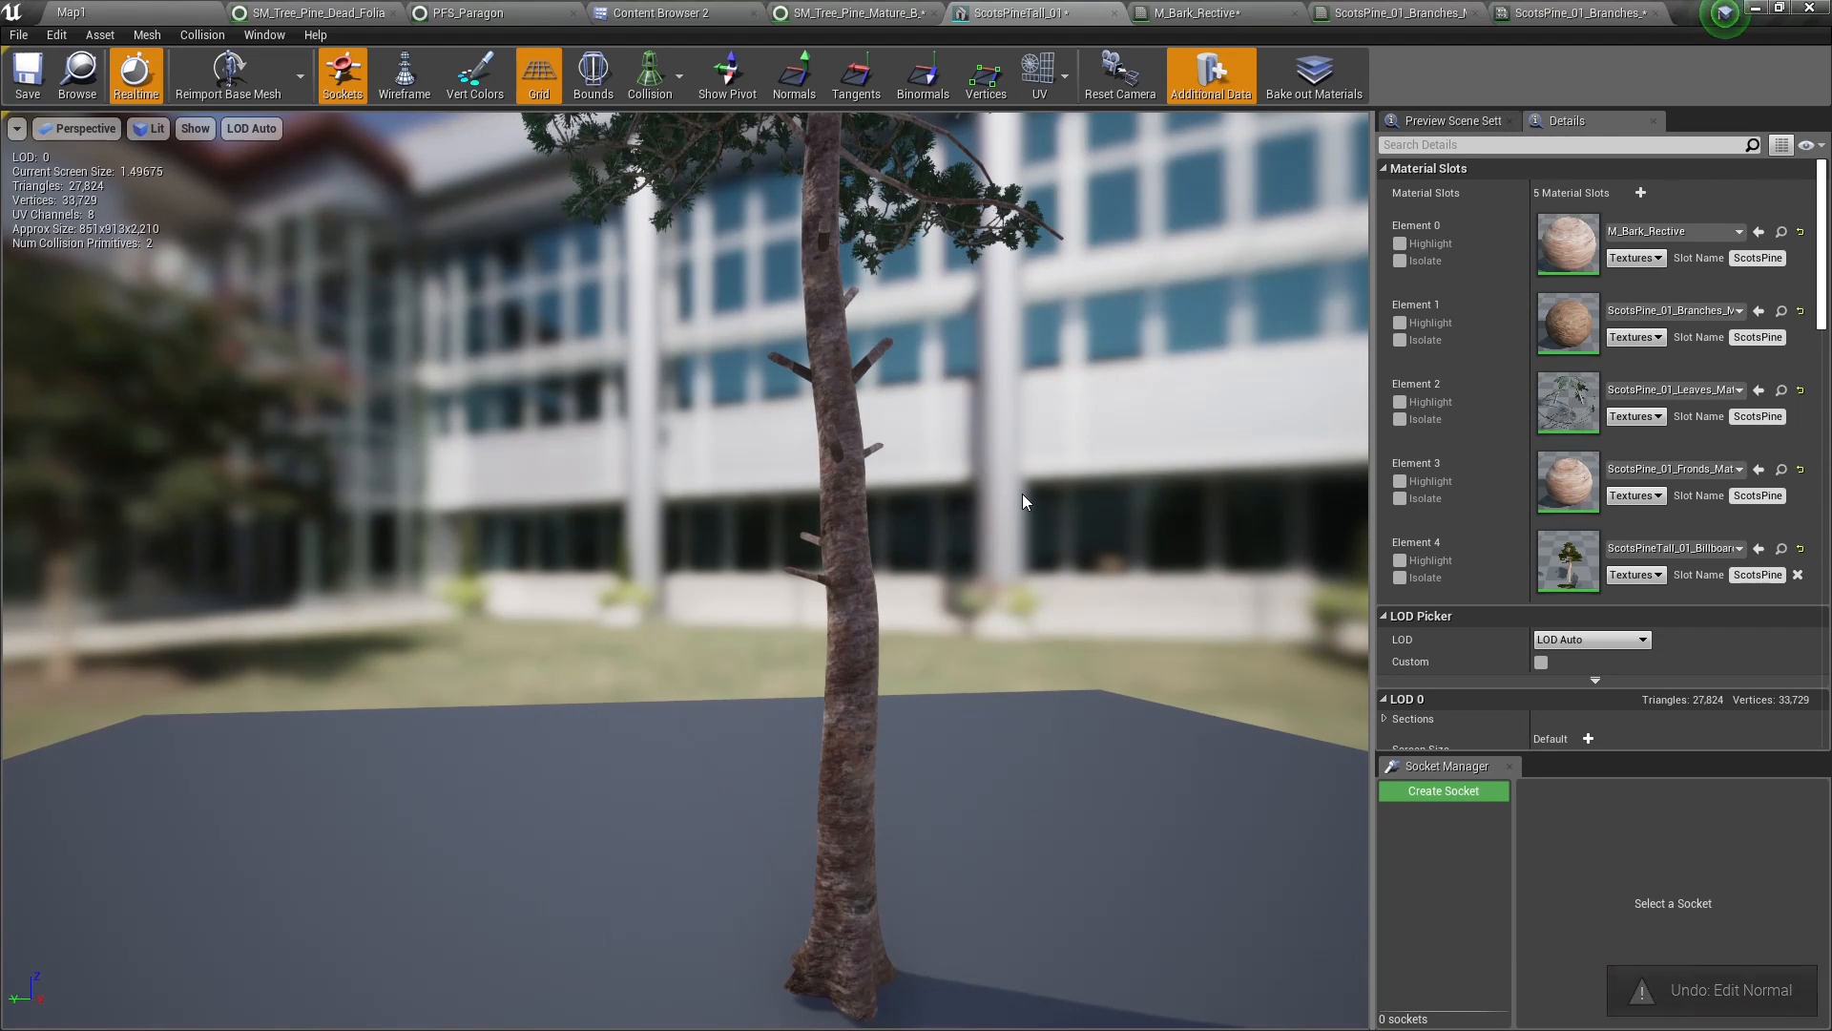
key("ctrl+z")
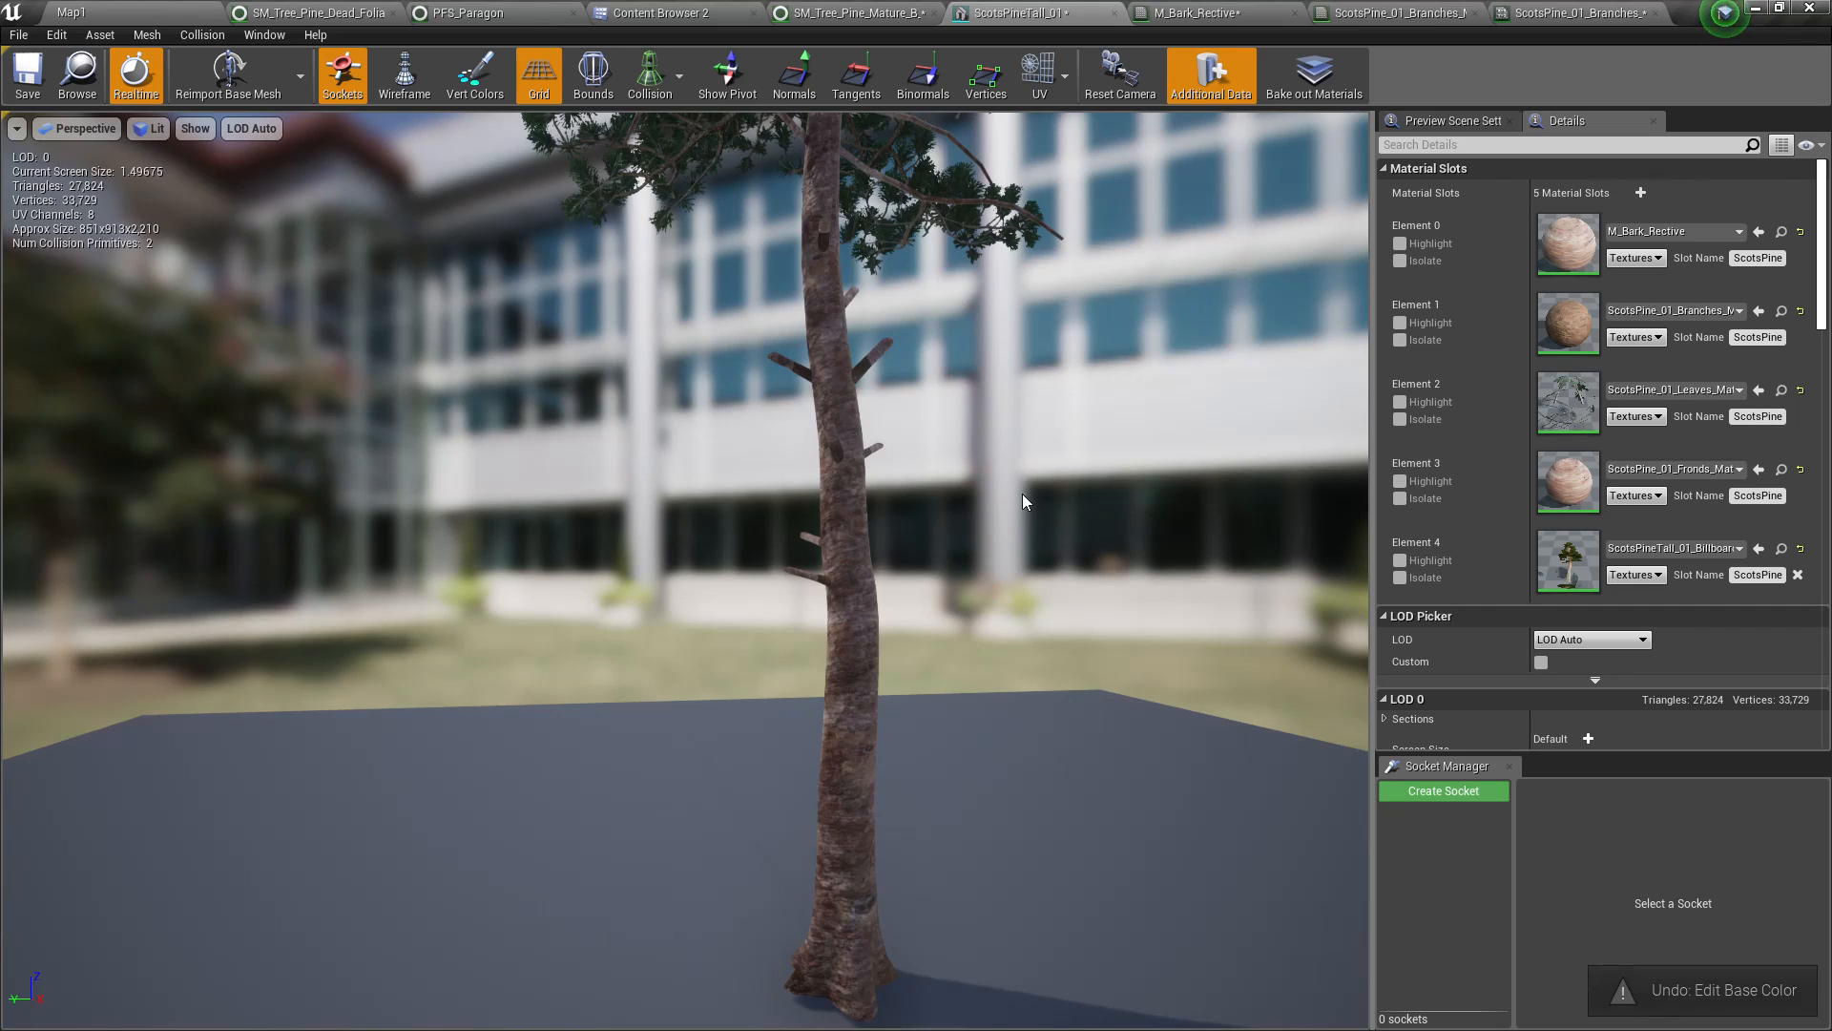
key("ctrl+y")
key("ctrl+y")
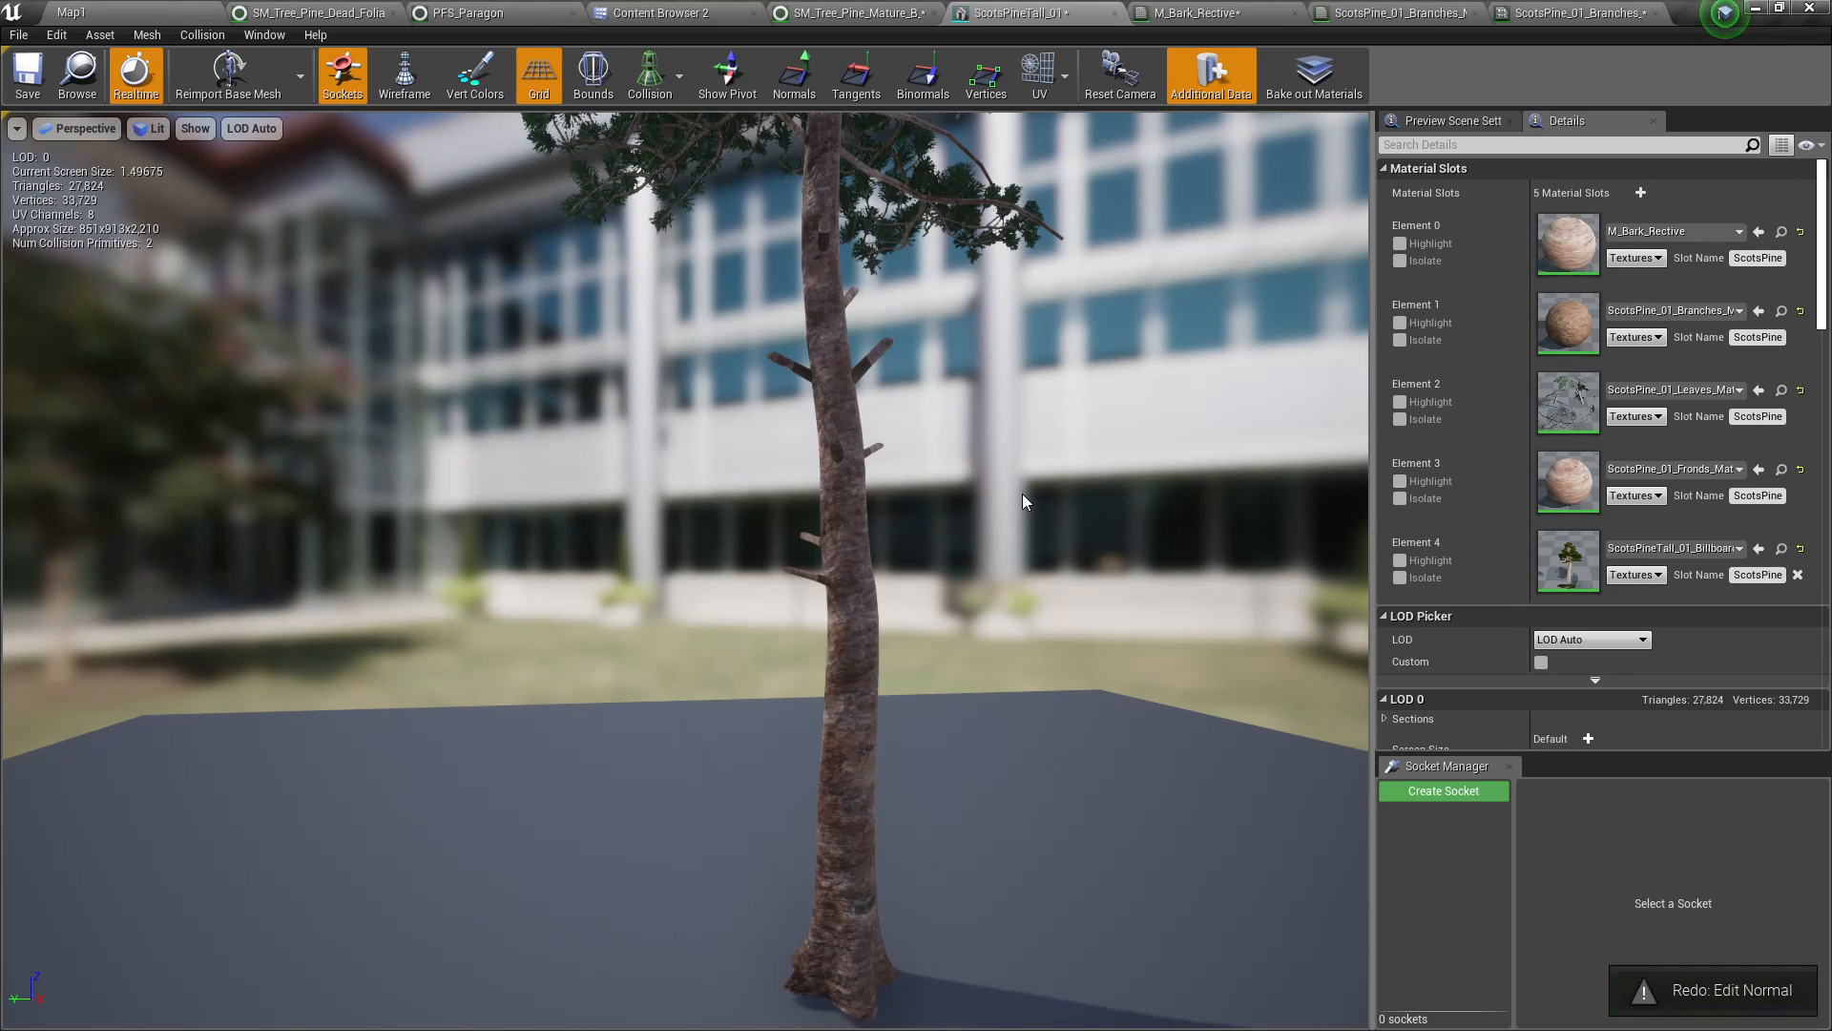
key("ctrl+y")
Examine the bark on the ScotsPineTall_01 trunk and branches from several distances and angles
scroll(943, 487, "down", 2)
left_click_drag(943, 487, 1240, 501, "alt")
right_click_drag(687, 573, 725, 692)
key("w")
key("s")
right_click_drag(941, 497, 845, 496)
key("q")
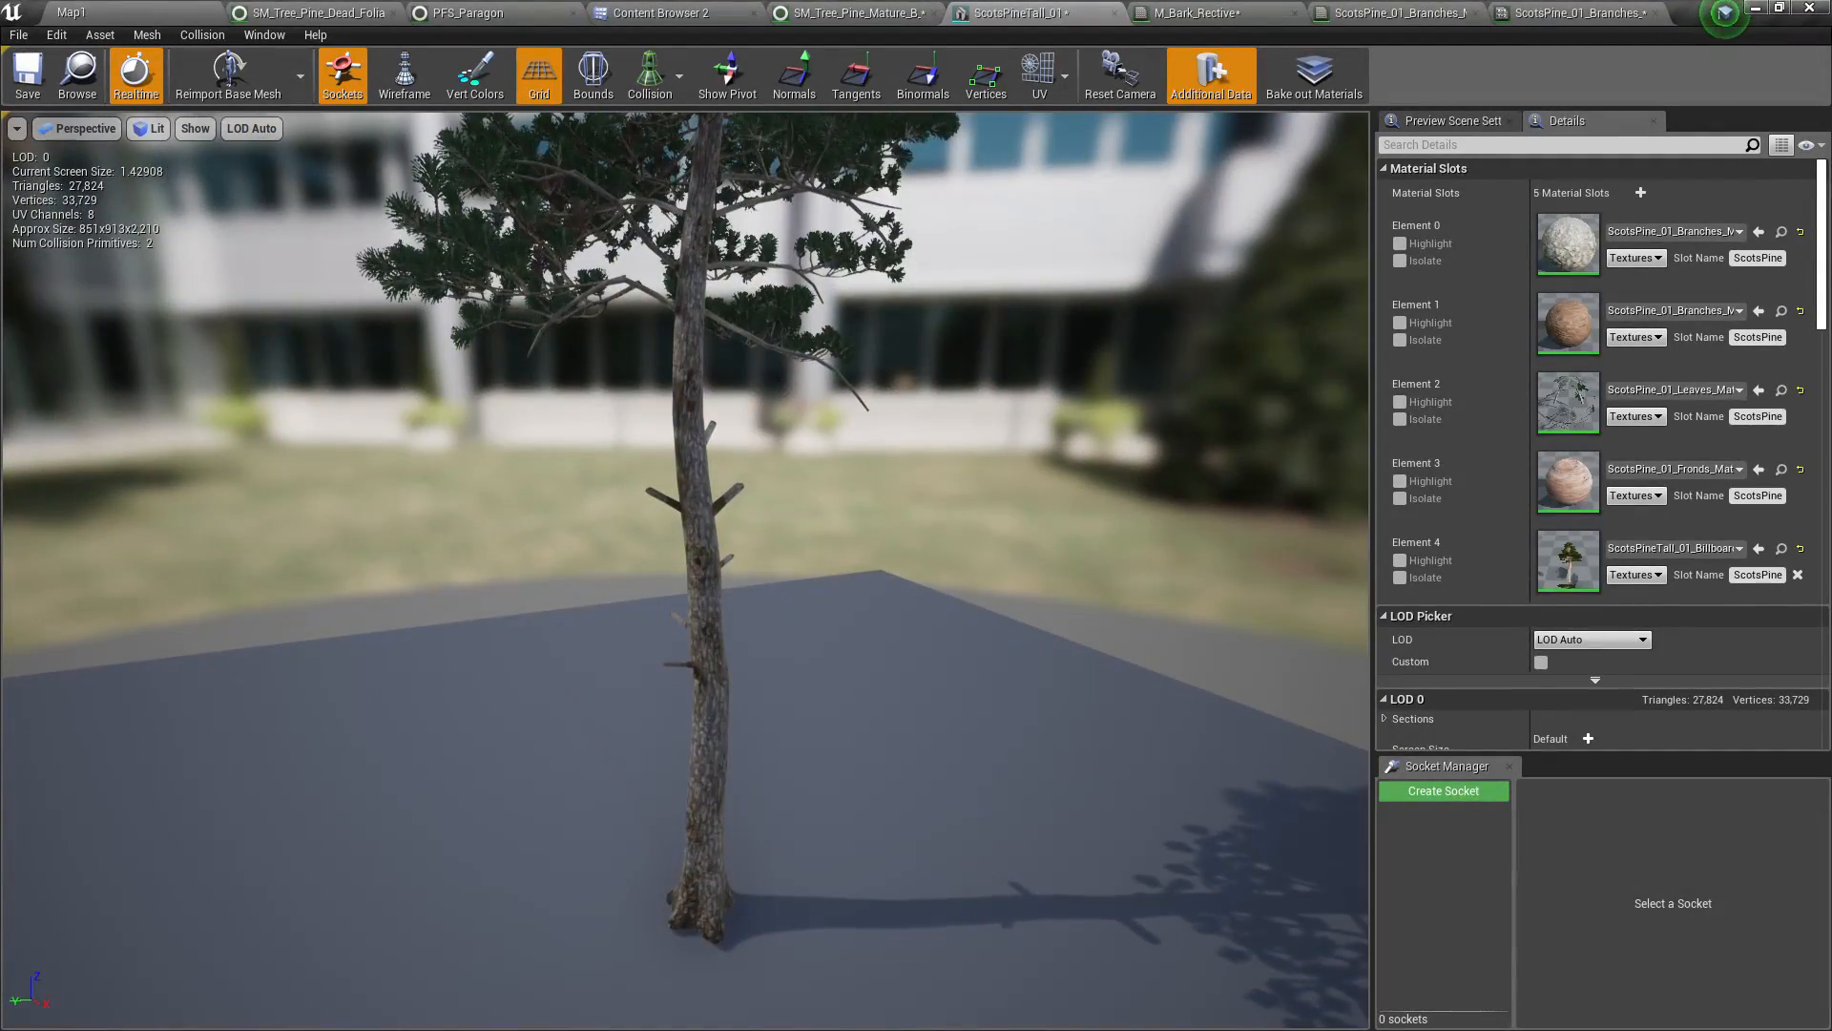
right_click_drag(687, 573, 554, 544)
key("w")
key("e")
key("w")
right_click_drag(811, 574, 872, 606)
key("s")
Isolate Element 1 briefly to check which parts it covers, and assign ScotsPine_01_Branches_Mat_Inst to that slot
left_click(1400, 340)
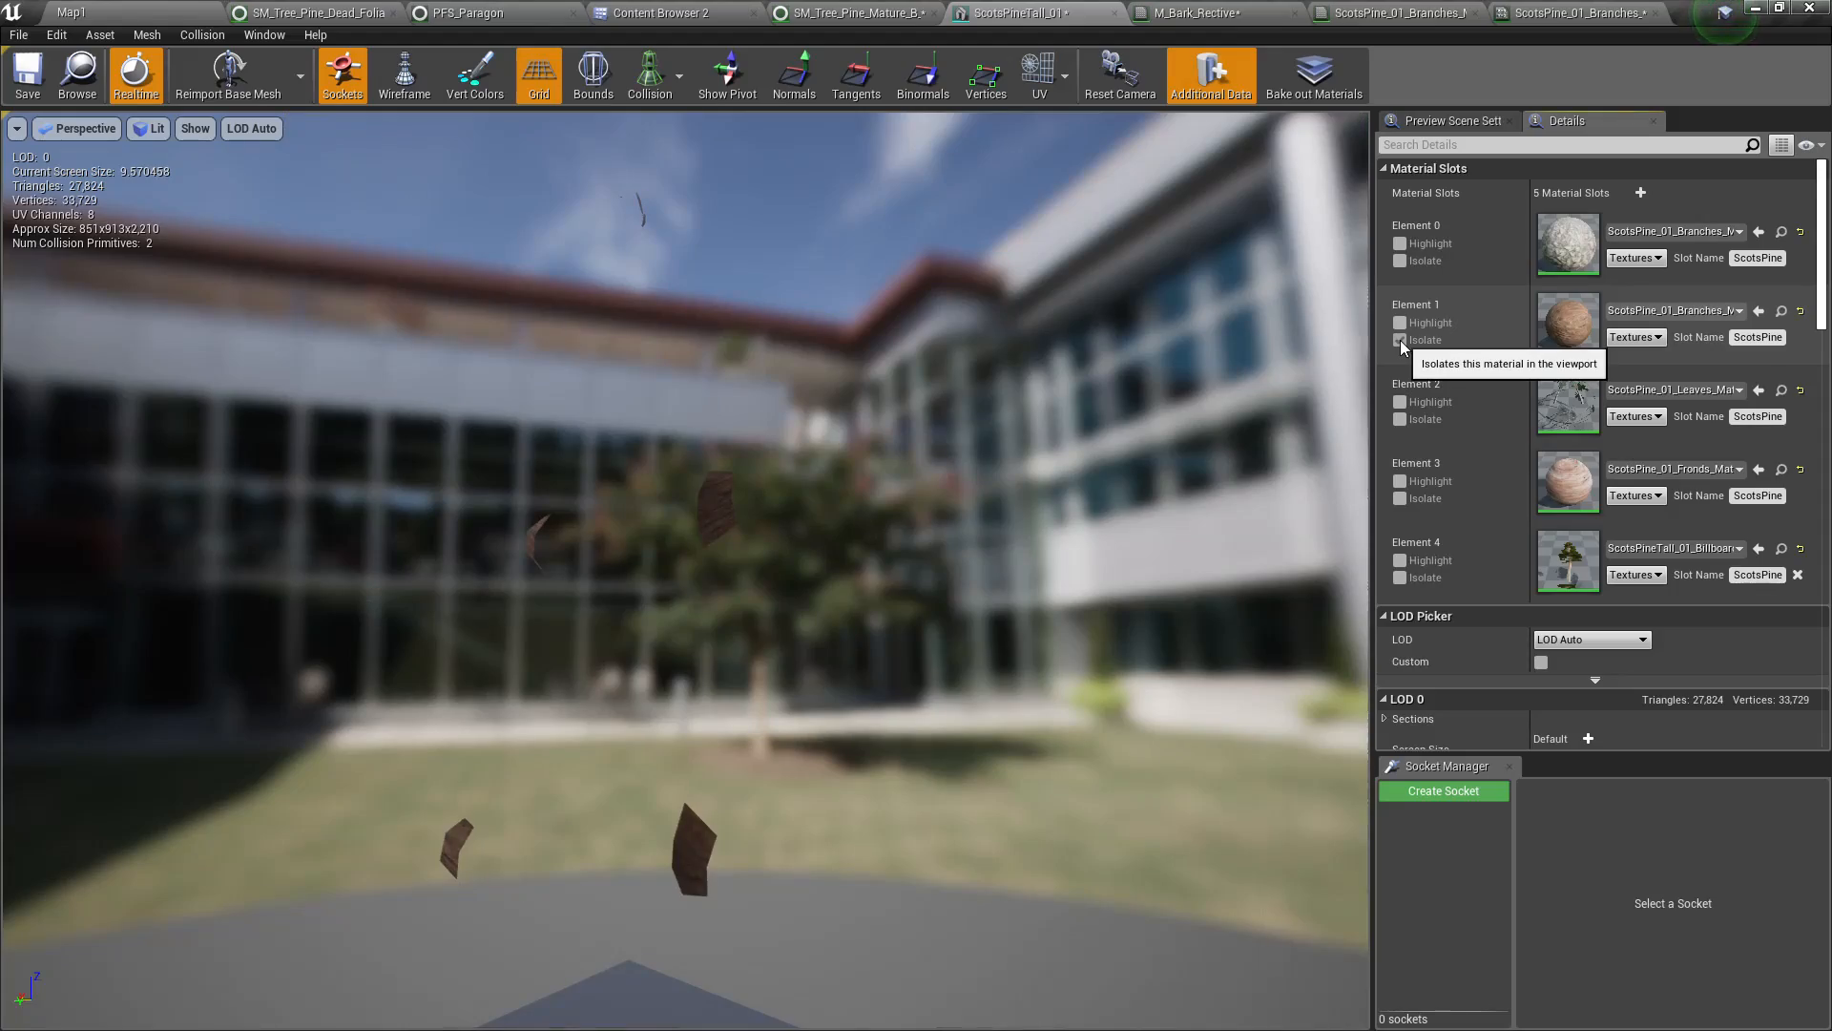
left_click(1400, 338)
key("s")
right_click_drag(987, 544, 1015, 569)
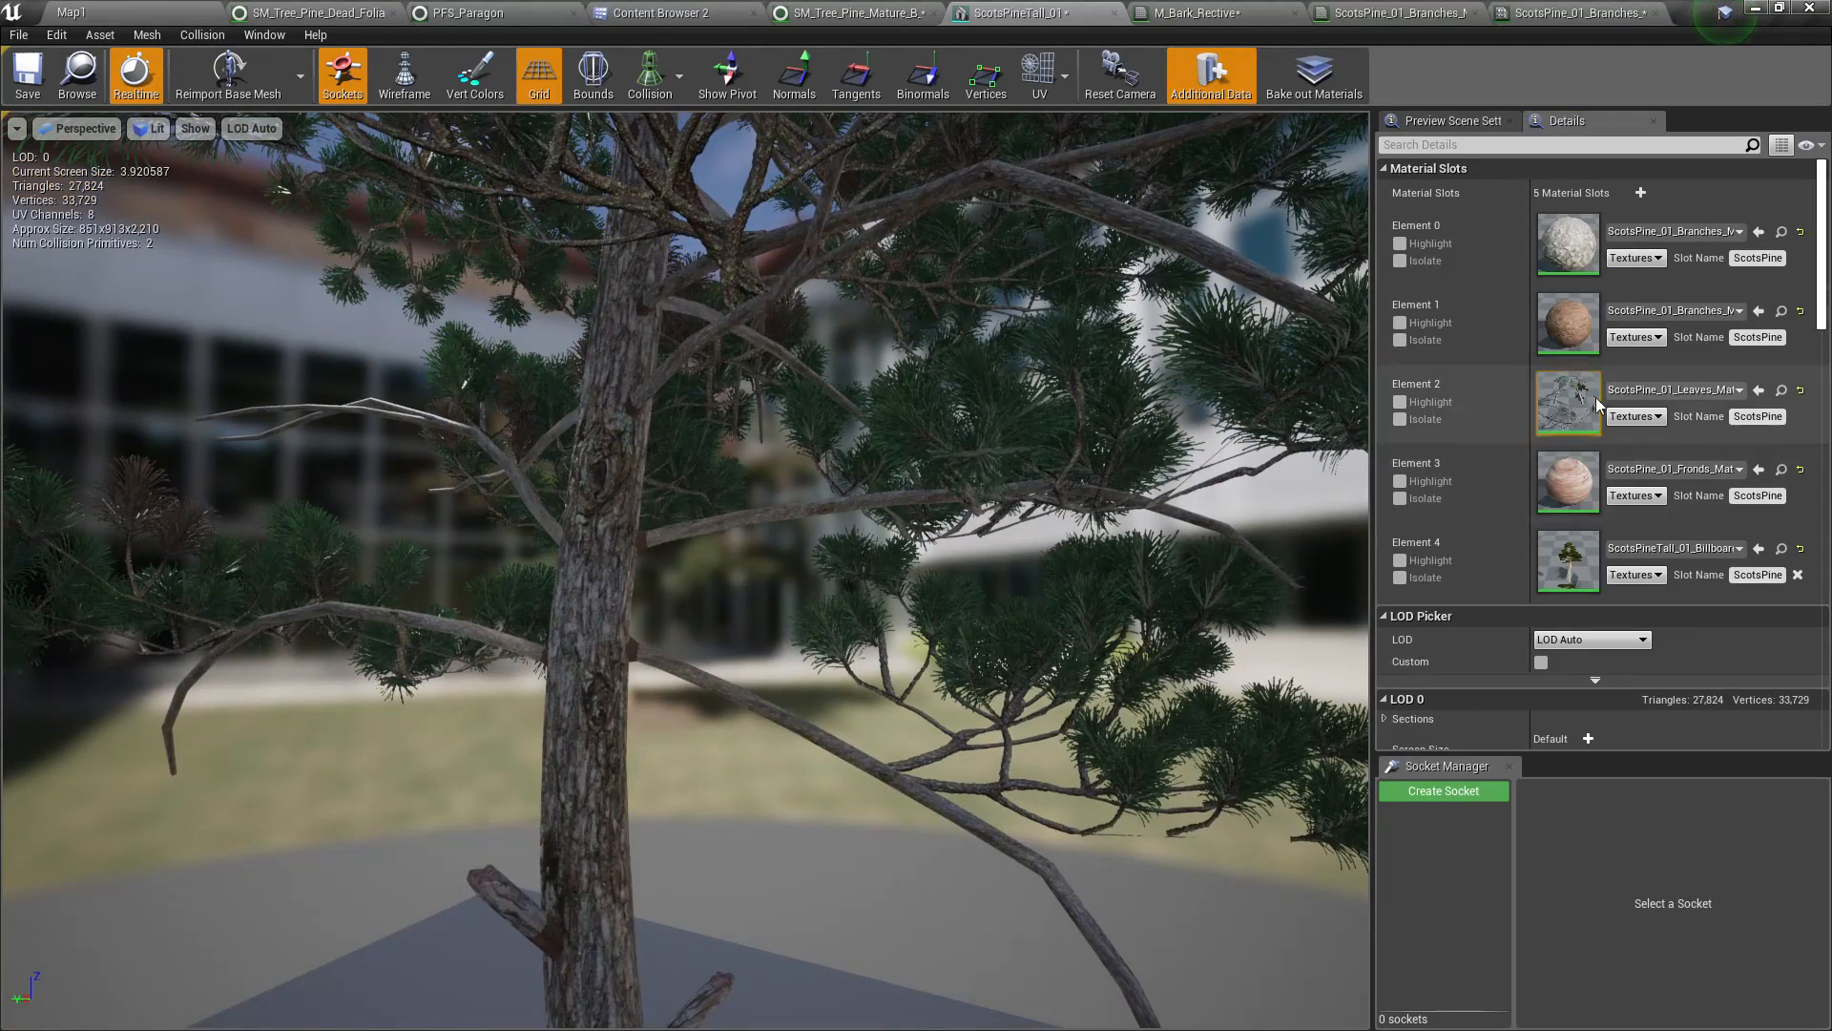
right_click_drag(749, 480, 743, 394)
key("w")
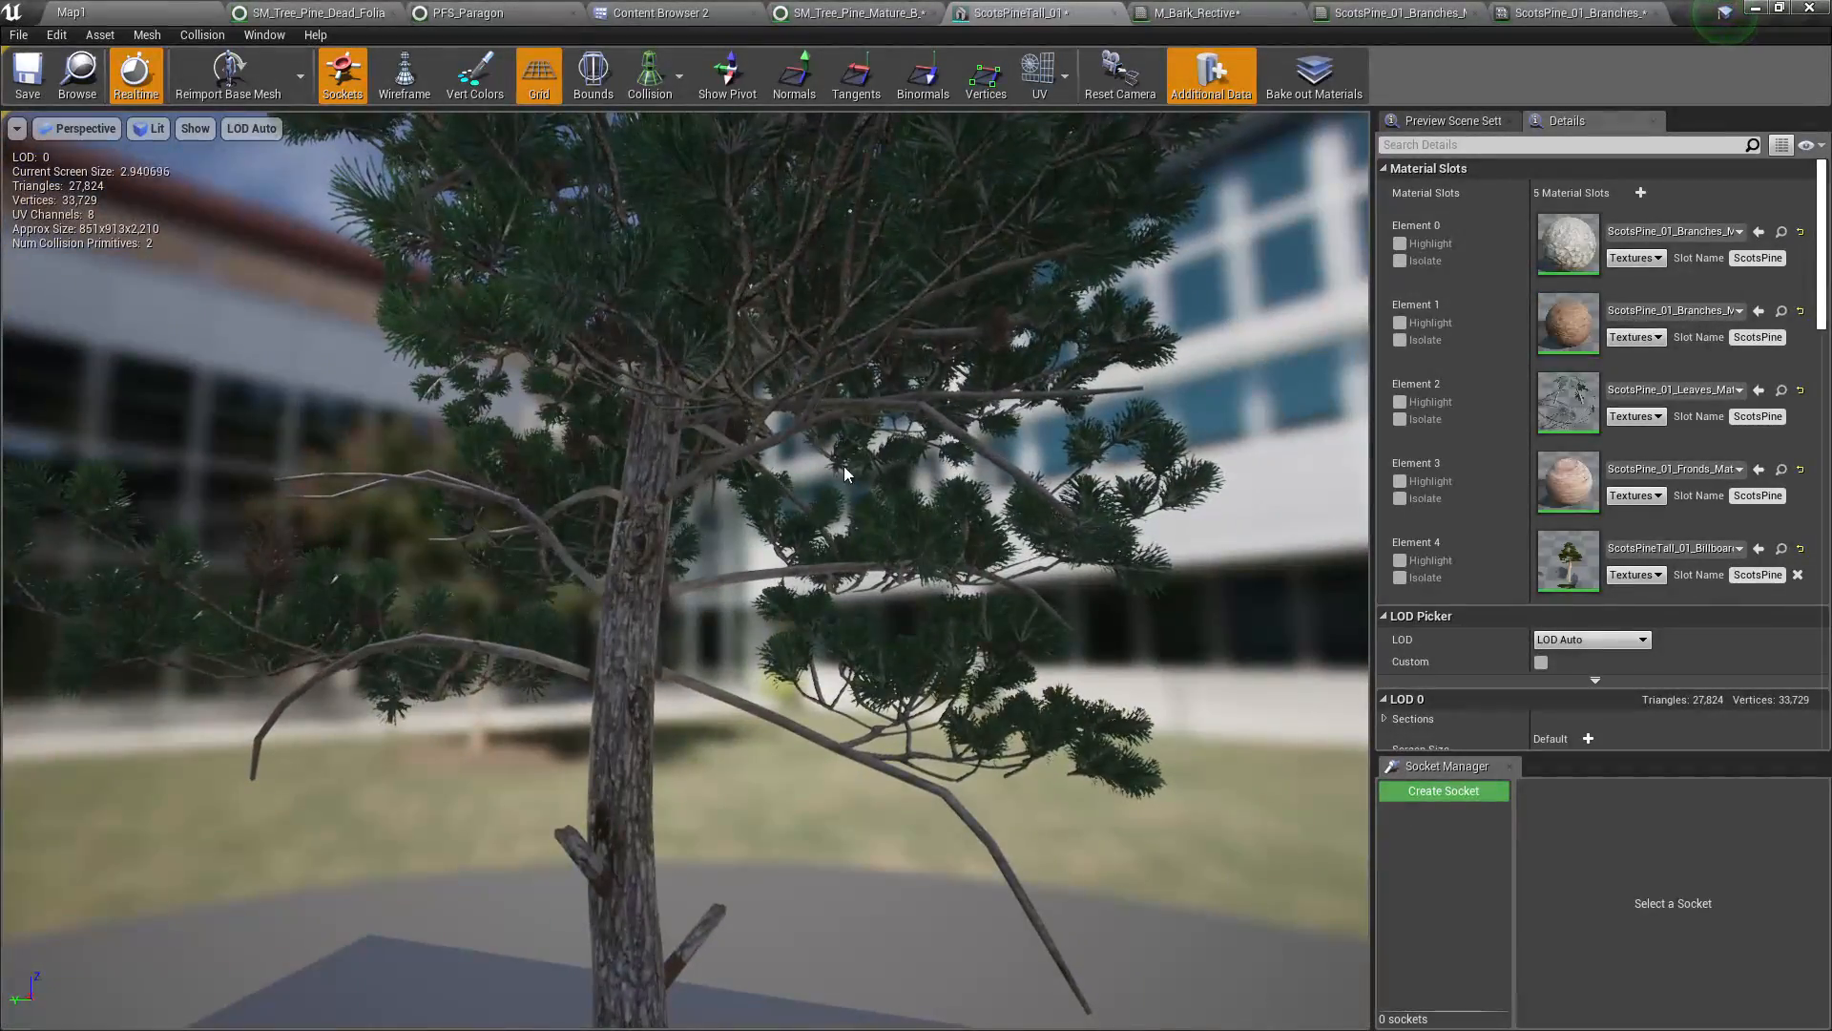
left_click(1633, 313)
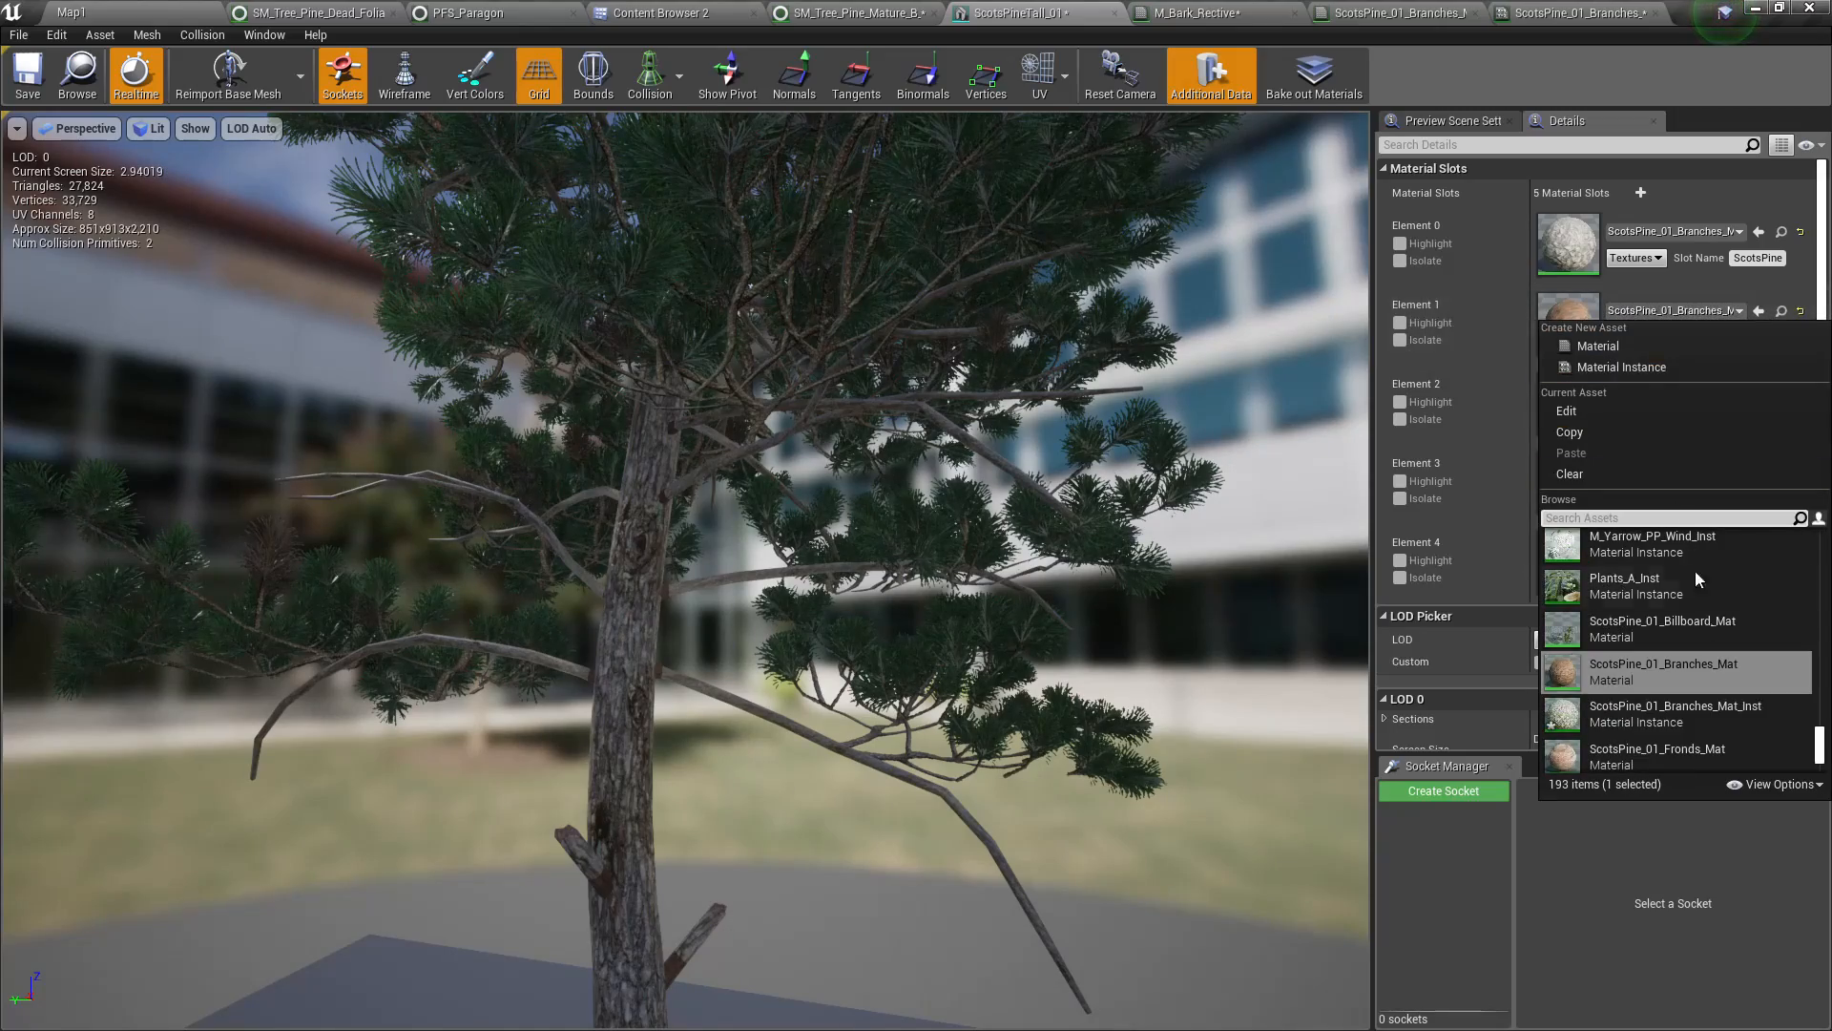
left_click(1636, 711)
right_click_drag(954, 758, 887, 747)
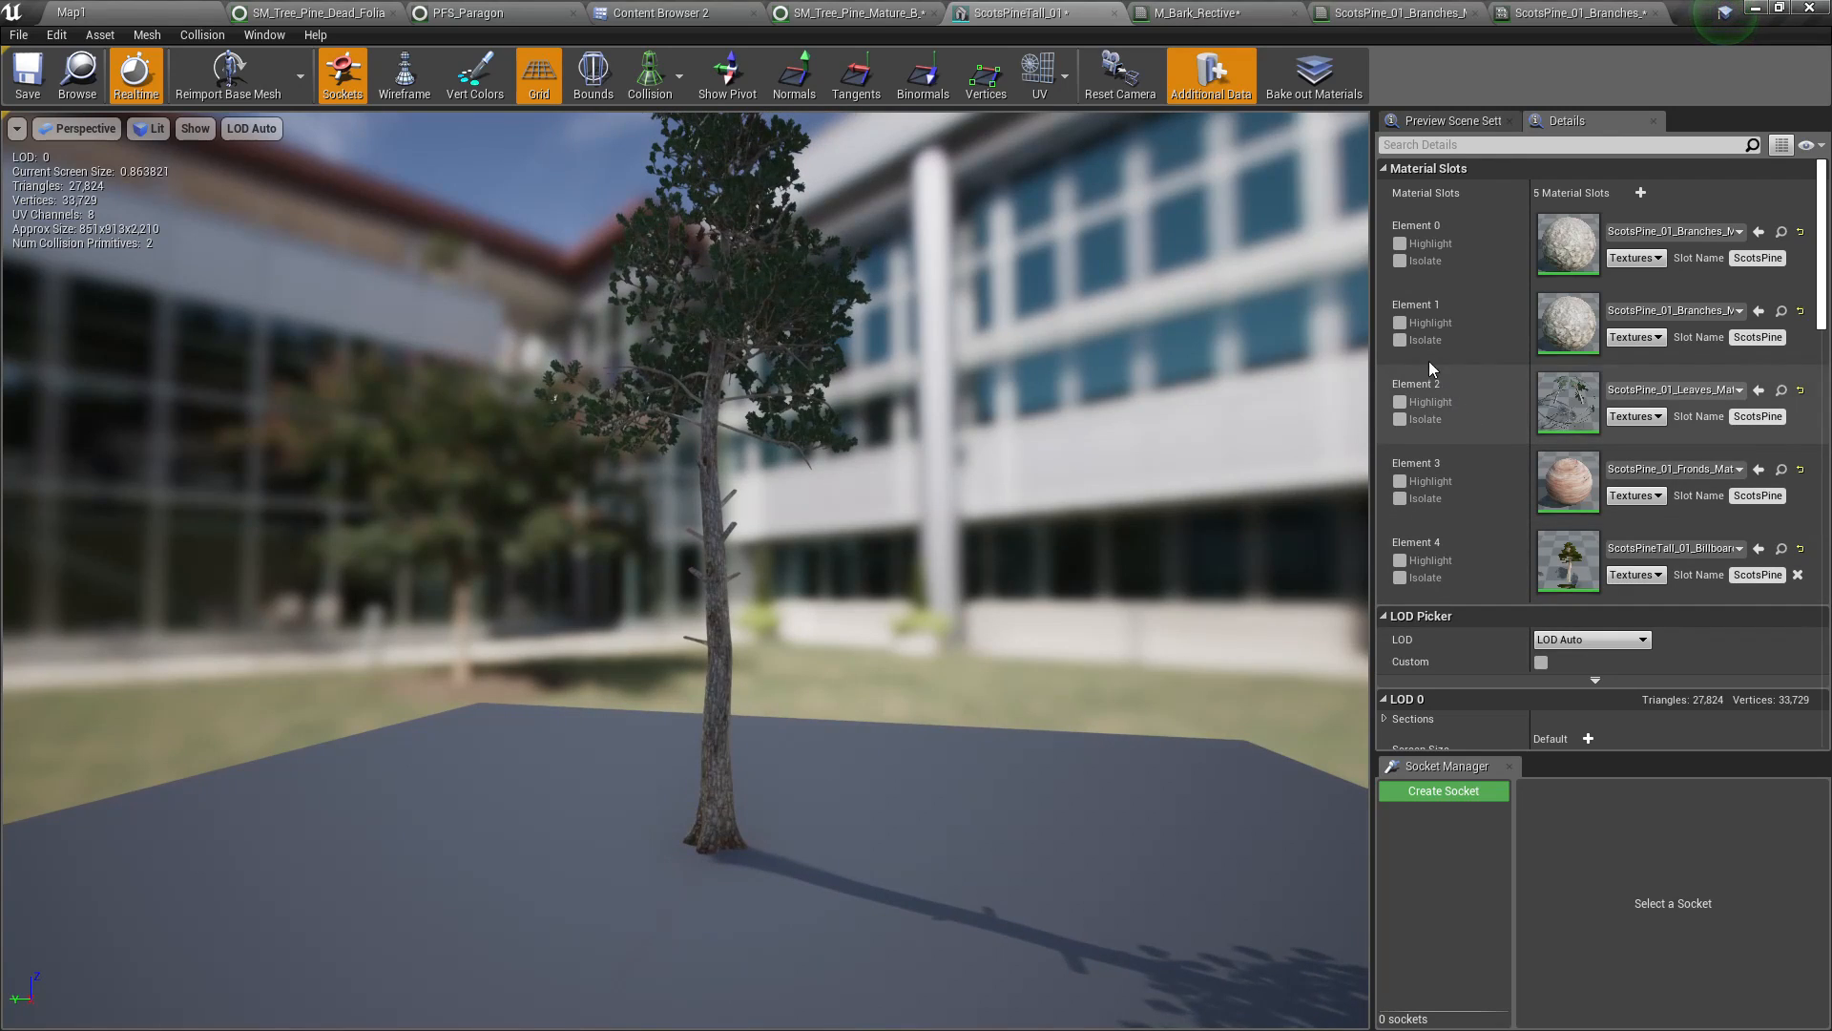
Check the mesh parts covered by Elements 0, 1 and 3 by isolating them, and inspect the trunk and branch bark up close
left_click(1400, 340)
left_click(1400, 260)
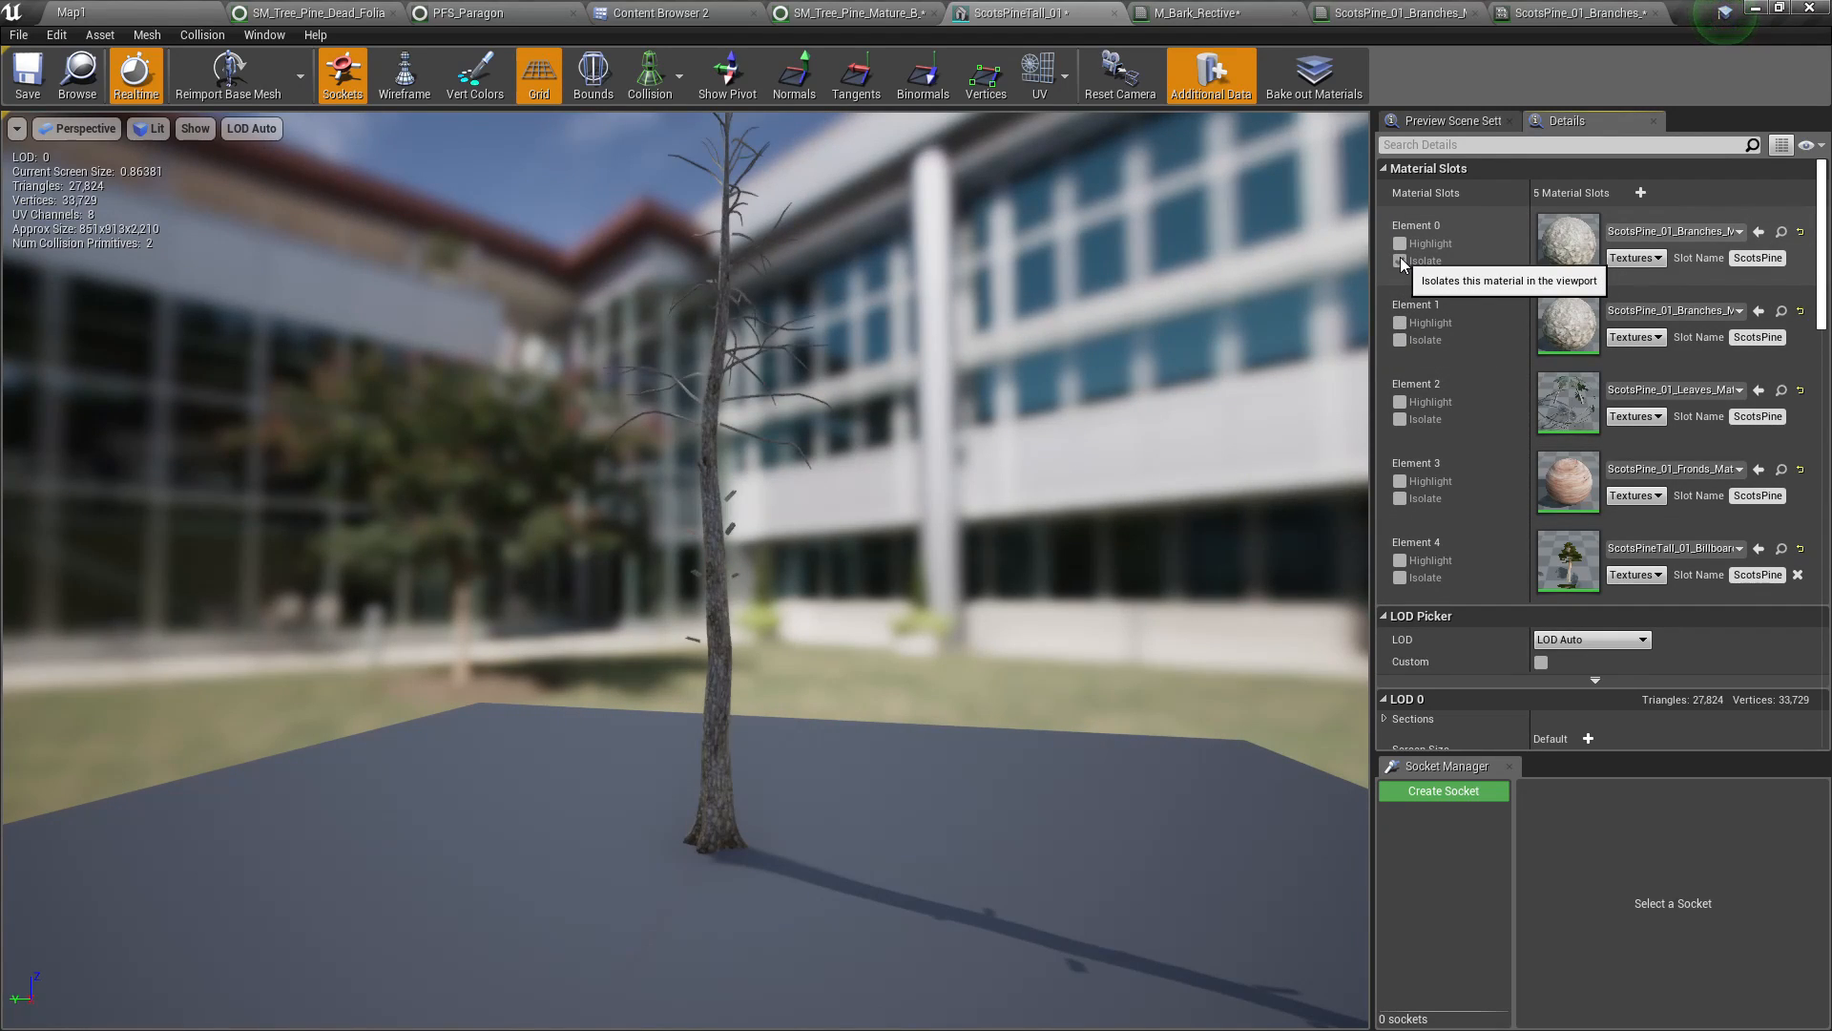
left_click(1396, 337)
left_click(1398, 338)
right_click_drag(1011, 458, 1021, 403)
right_click_drag(685, 570, 696, 570)
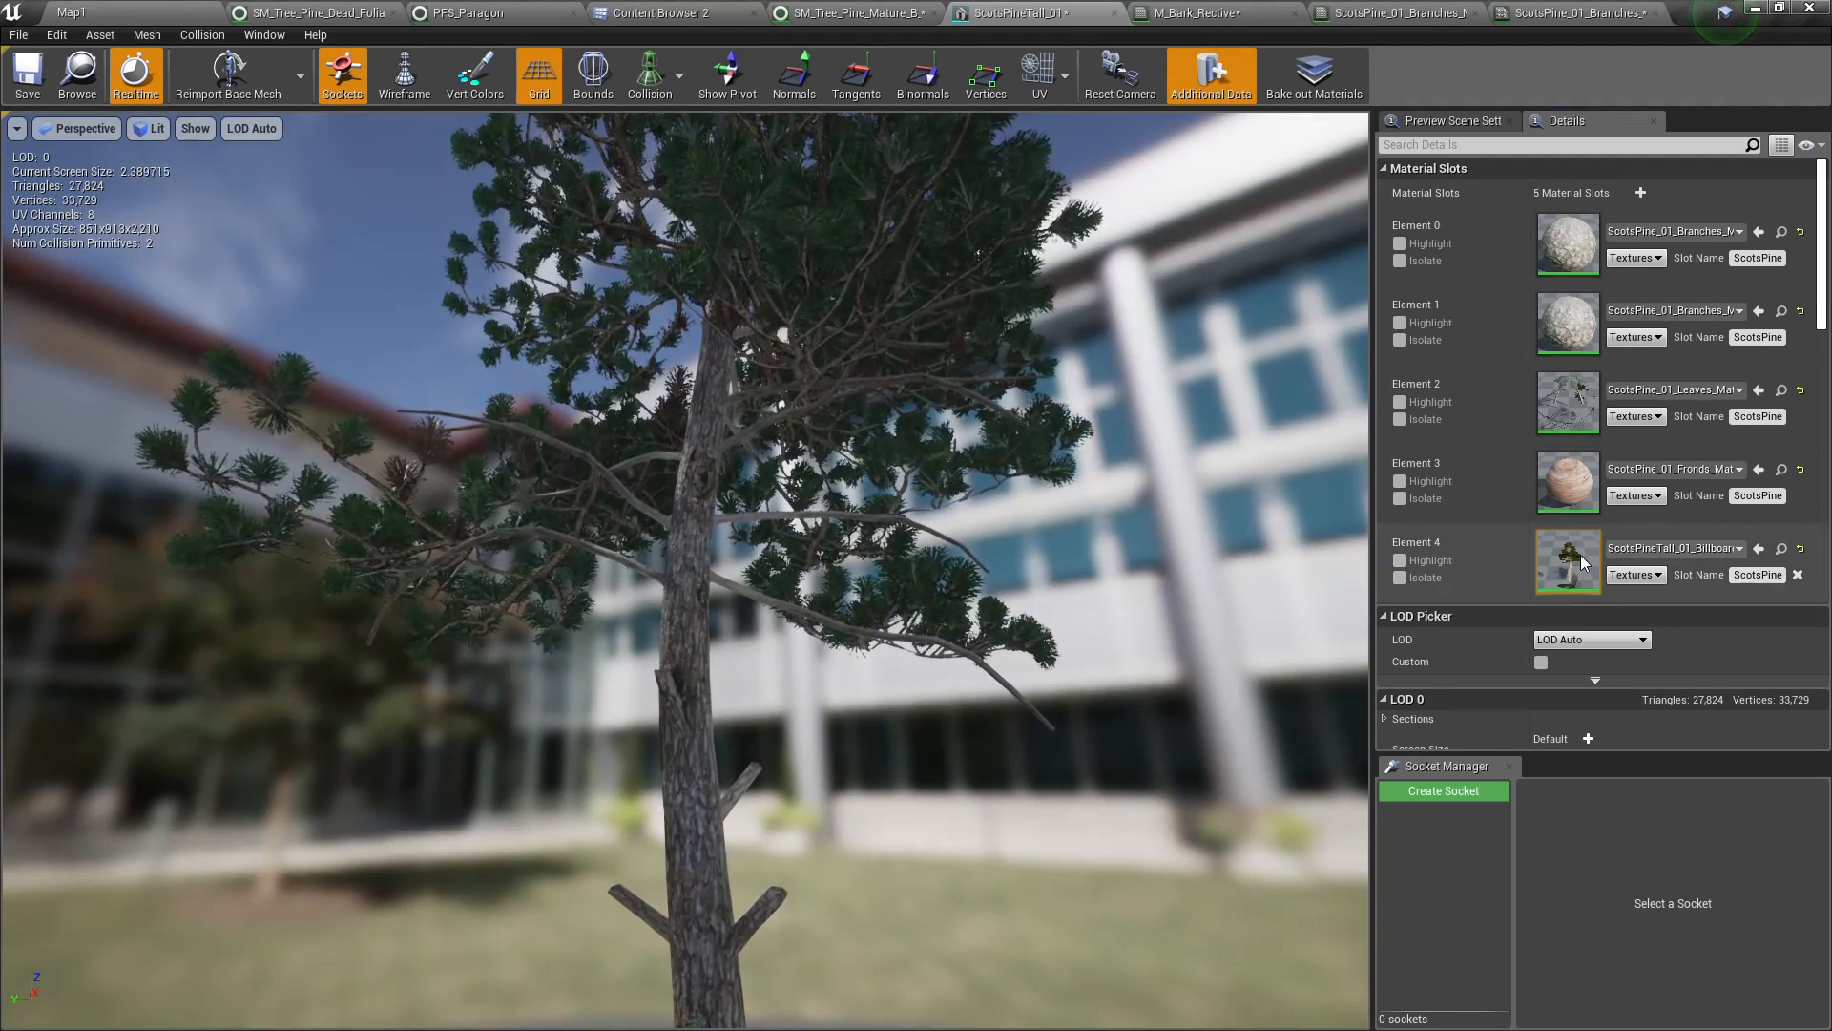
left_click(1400, 498)
left_click(1400, 498)
right_click_drag(859, 534, 797, 692)
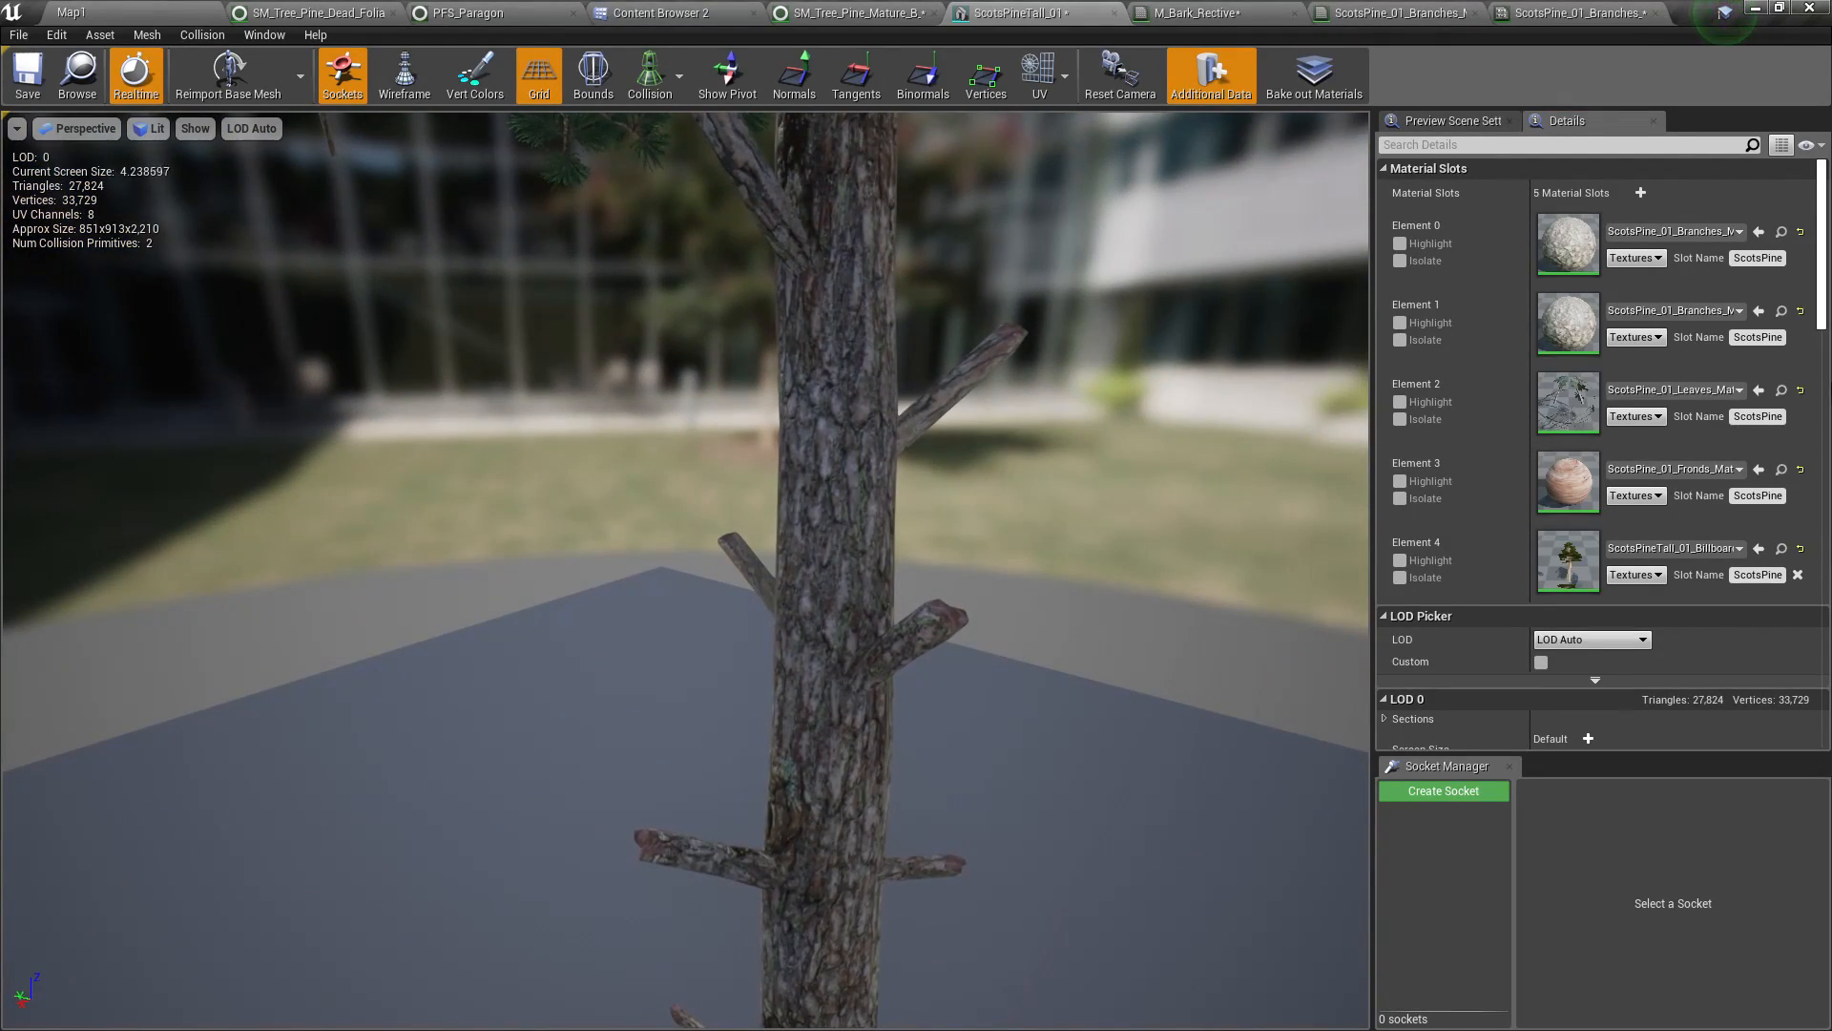
Assign ScotsPine_01_Branches_Mat_Inst to the Element 3 material slot of ScotsPineTall_01
left_click(1681, 469)
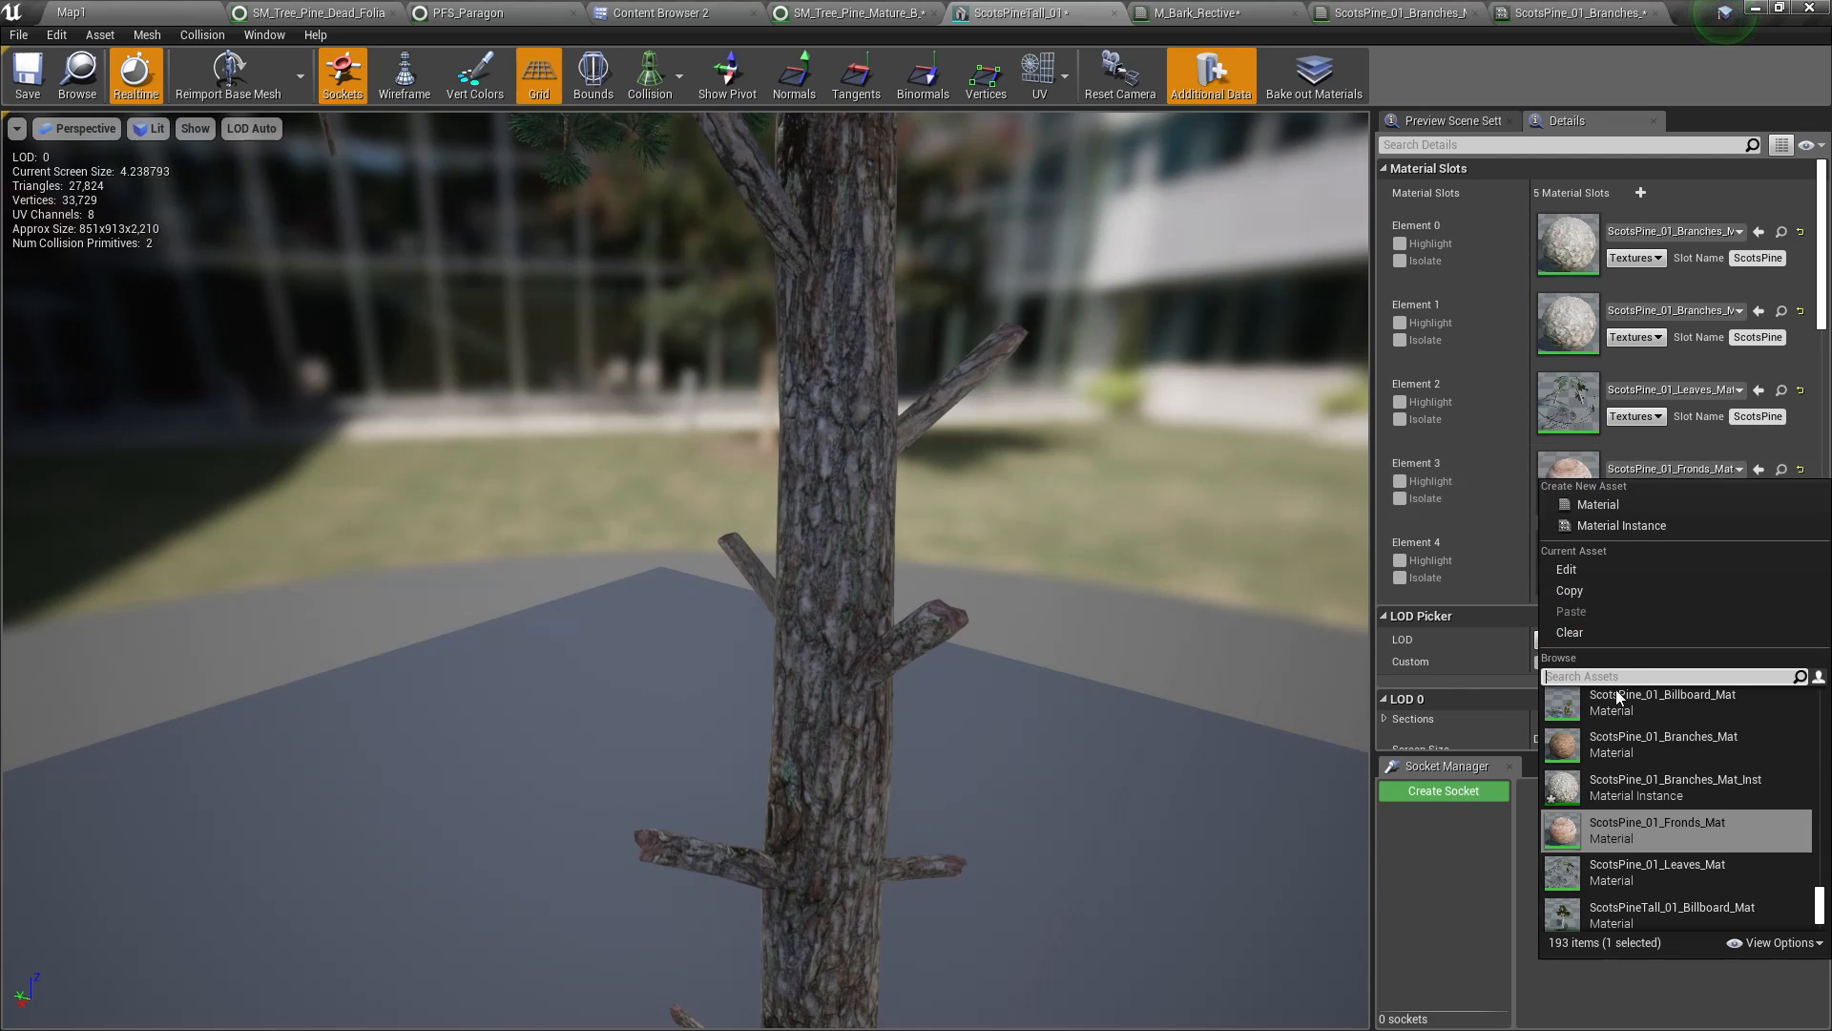
left_click(1630, 781)
right_click_drag(955, 573, 706, 597)
mouse_move(1245, 604)
right_mouse_down()
mouse_move(1193, 611)
mouse_move(1269, 563)
mouse_move(1245, 603)
right_mouse_up()
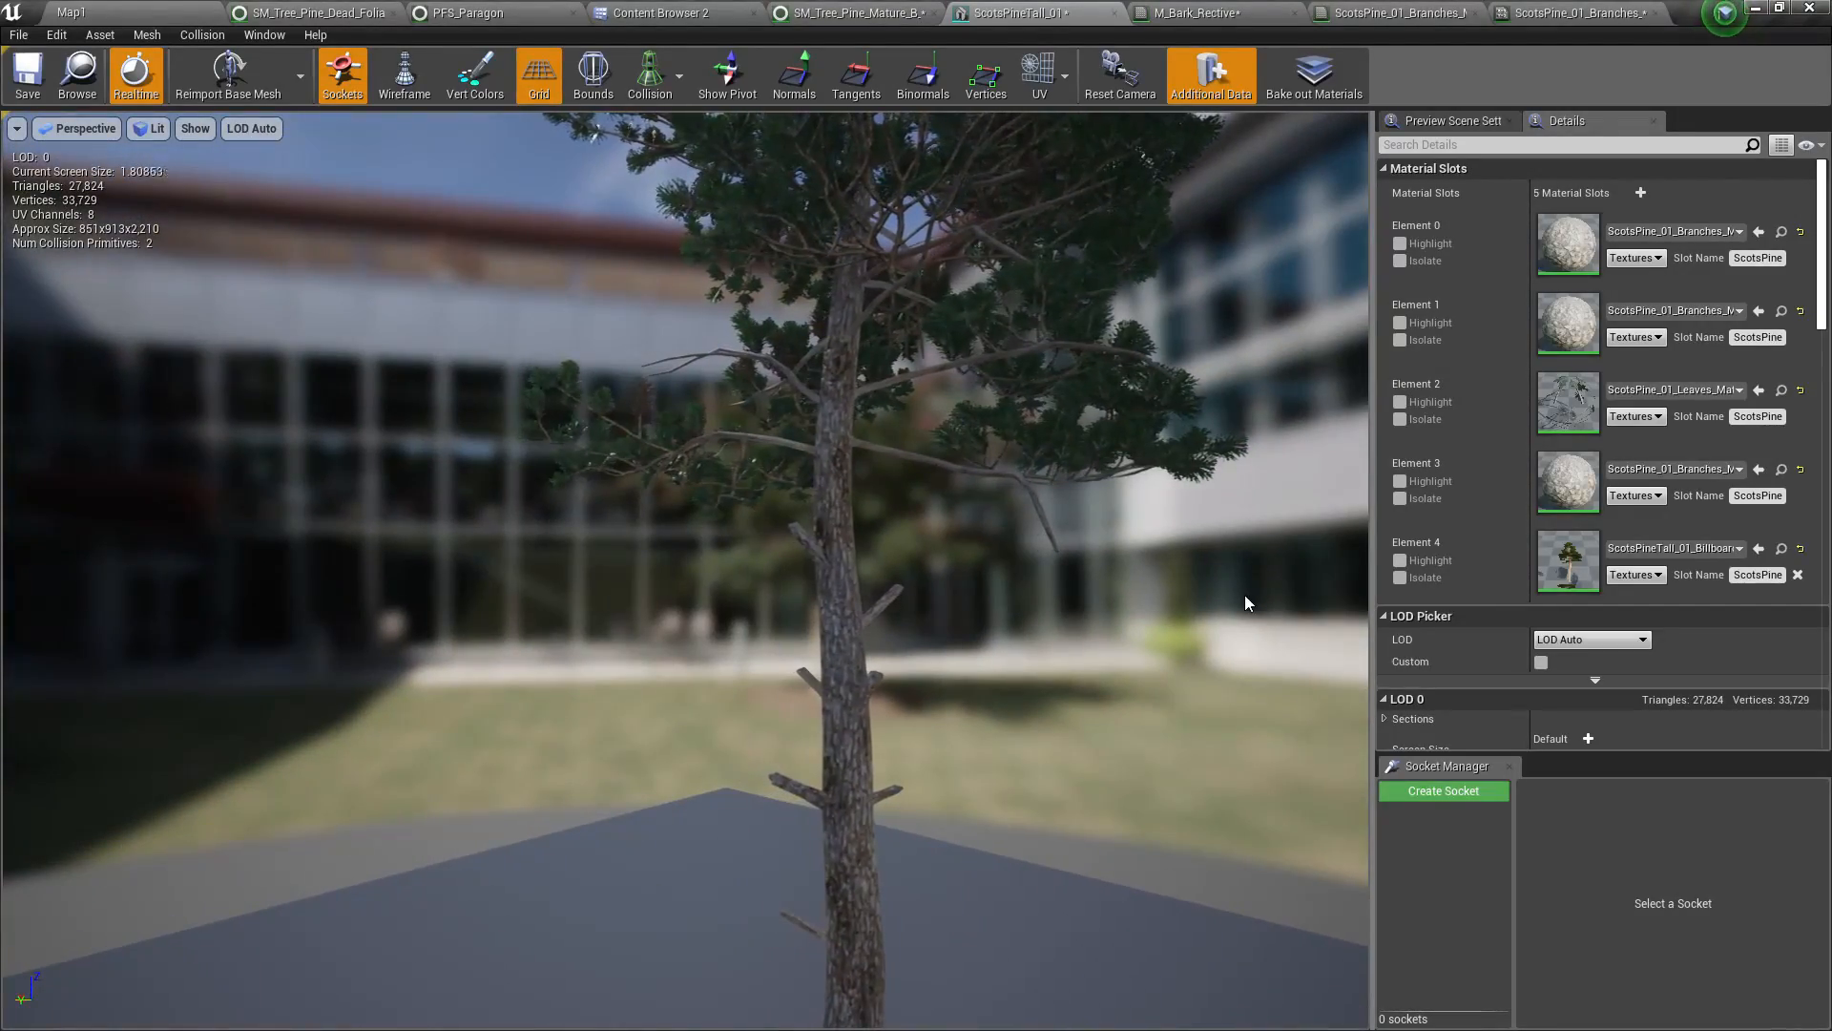
Isolate Element 2 briefly to check which parts of the tree it covers, and look over the whole tree
left_click(1400, 420)
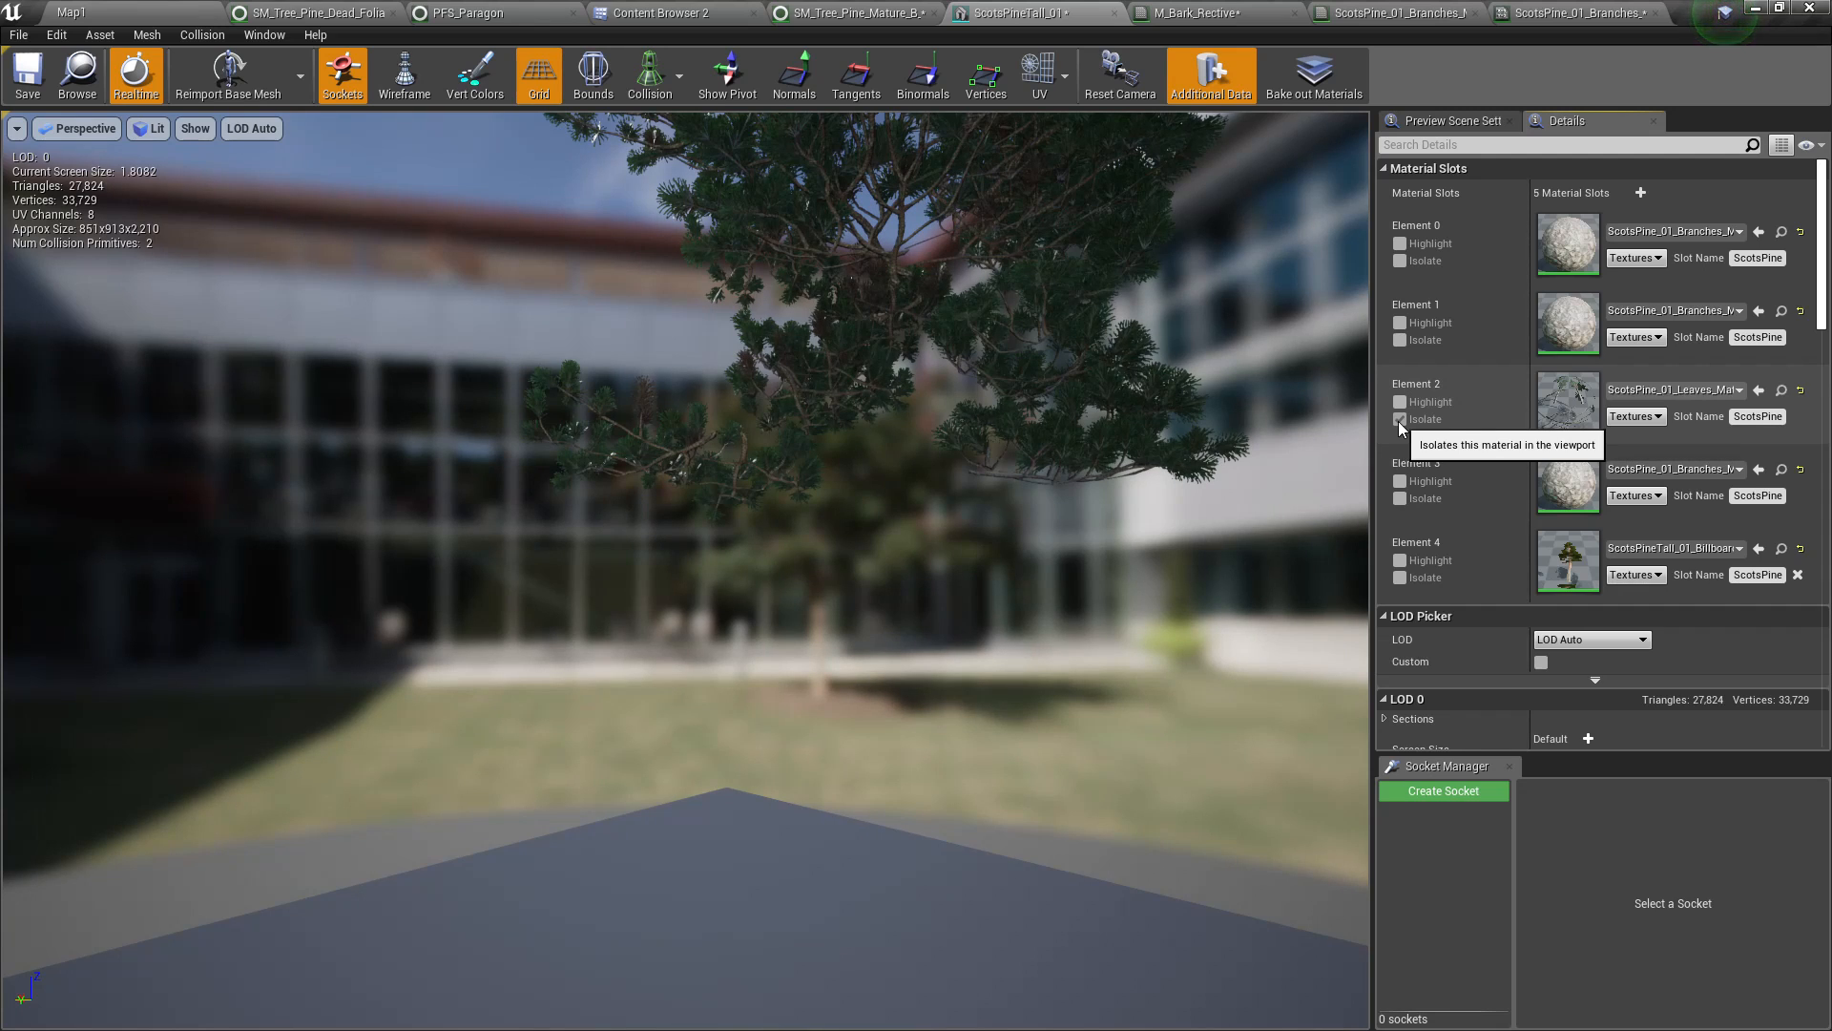
left_click(1400, 420)
right_click_drag(1277, 534, 1274, 580)
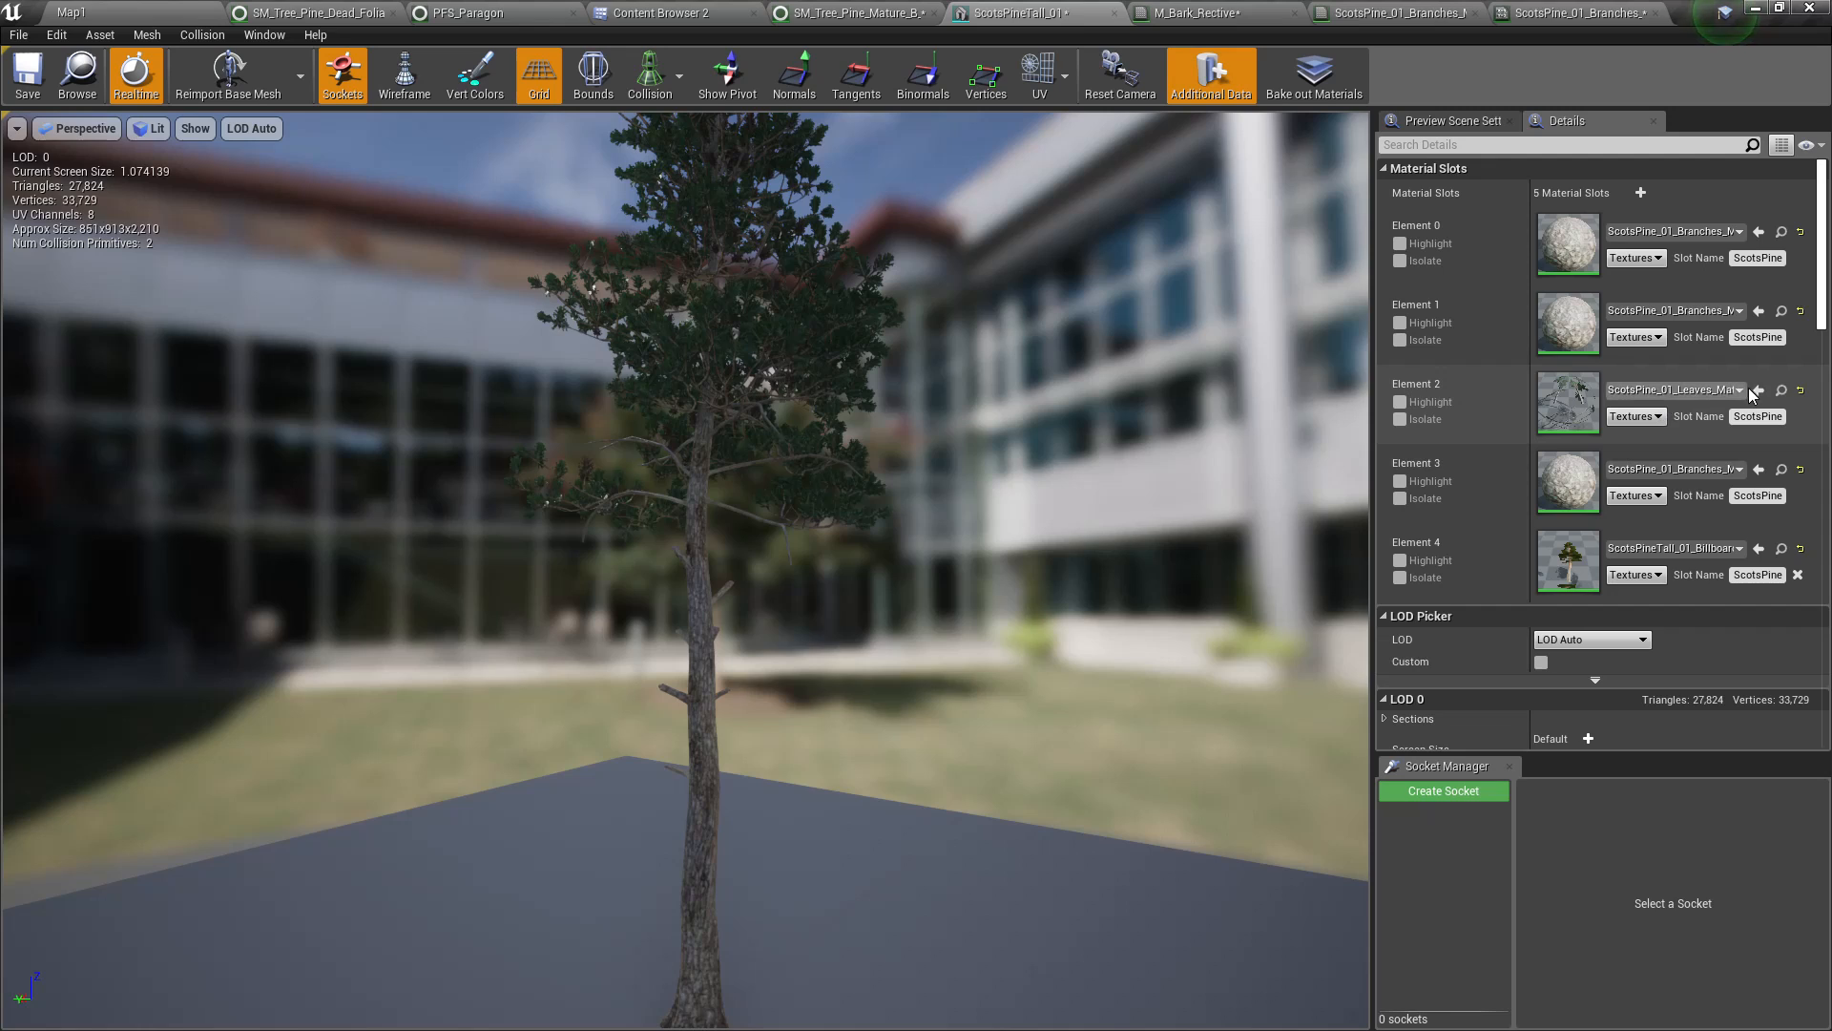
Create a material instance from Element 2's ScotsPine_01_Leaves_Mat, open it, and enable its Diffuse, Normal and Spec texture overrides
left_click(1782, 391)
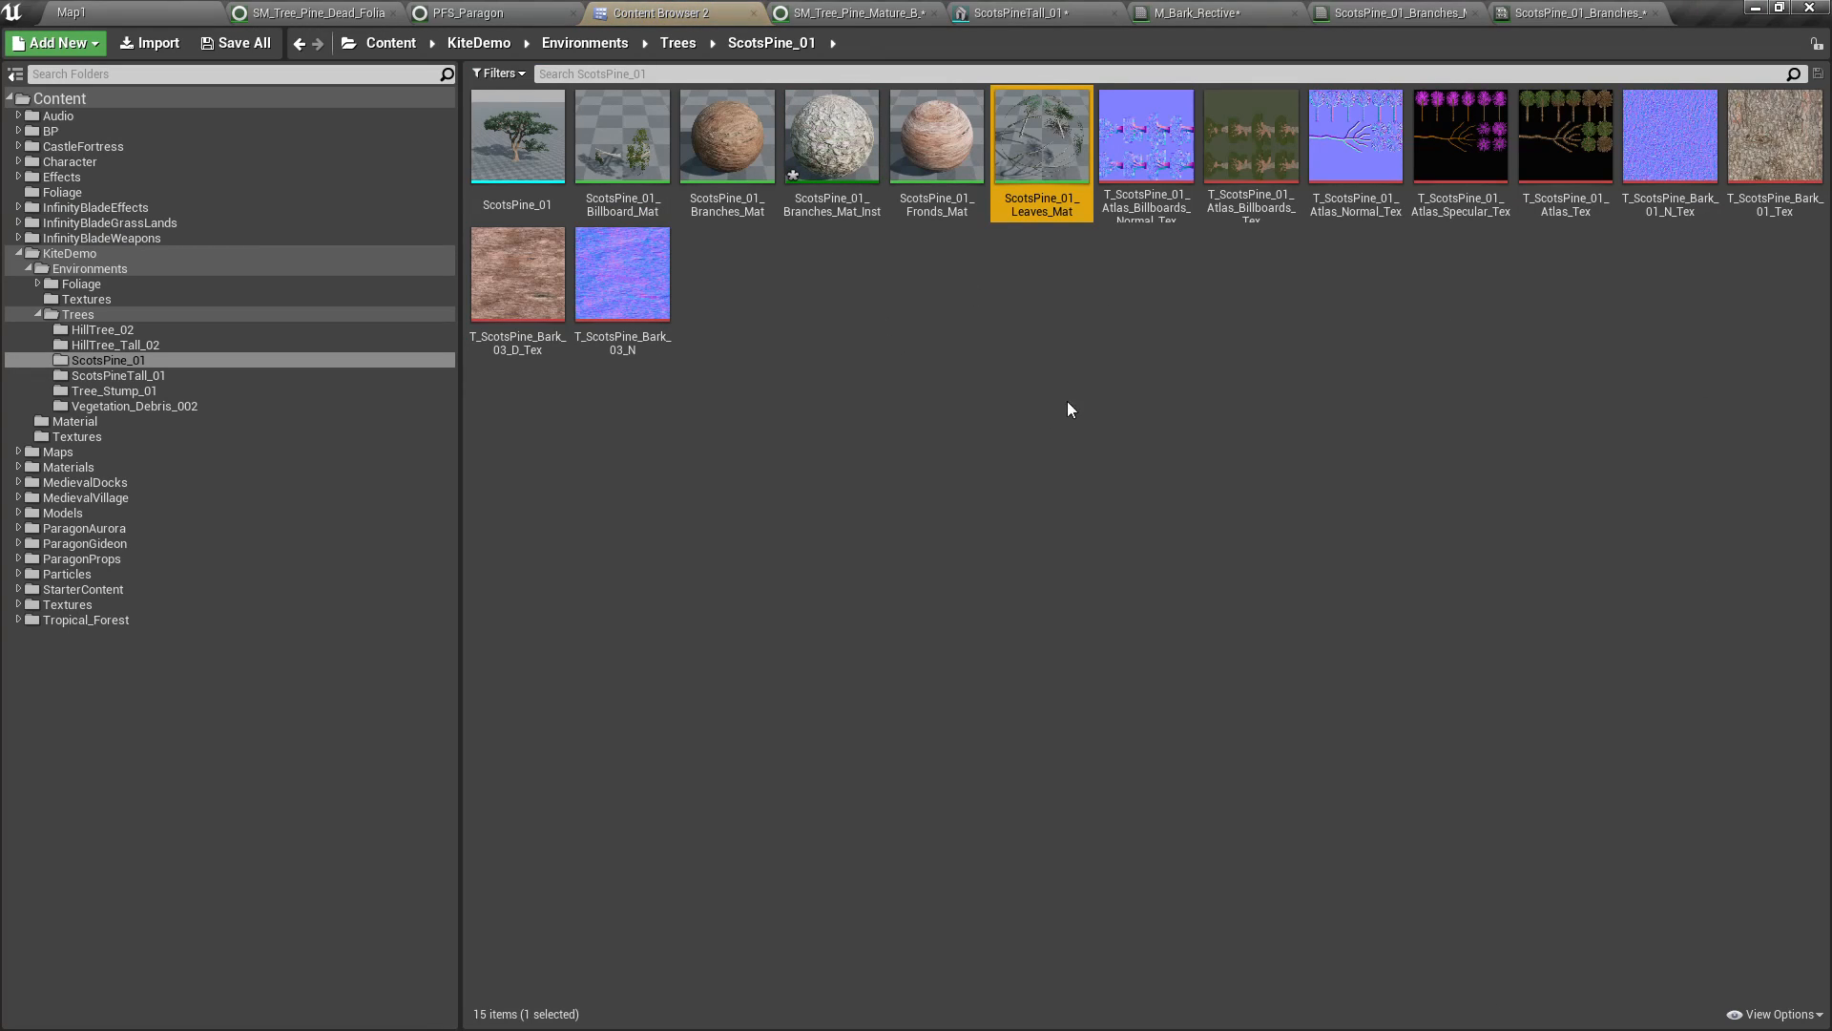
right_click(1036, 143)
left_click(1145, 176)
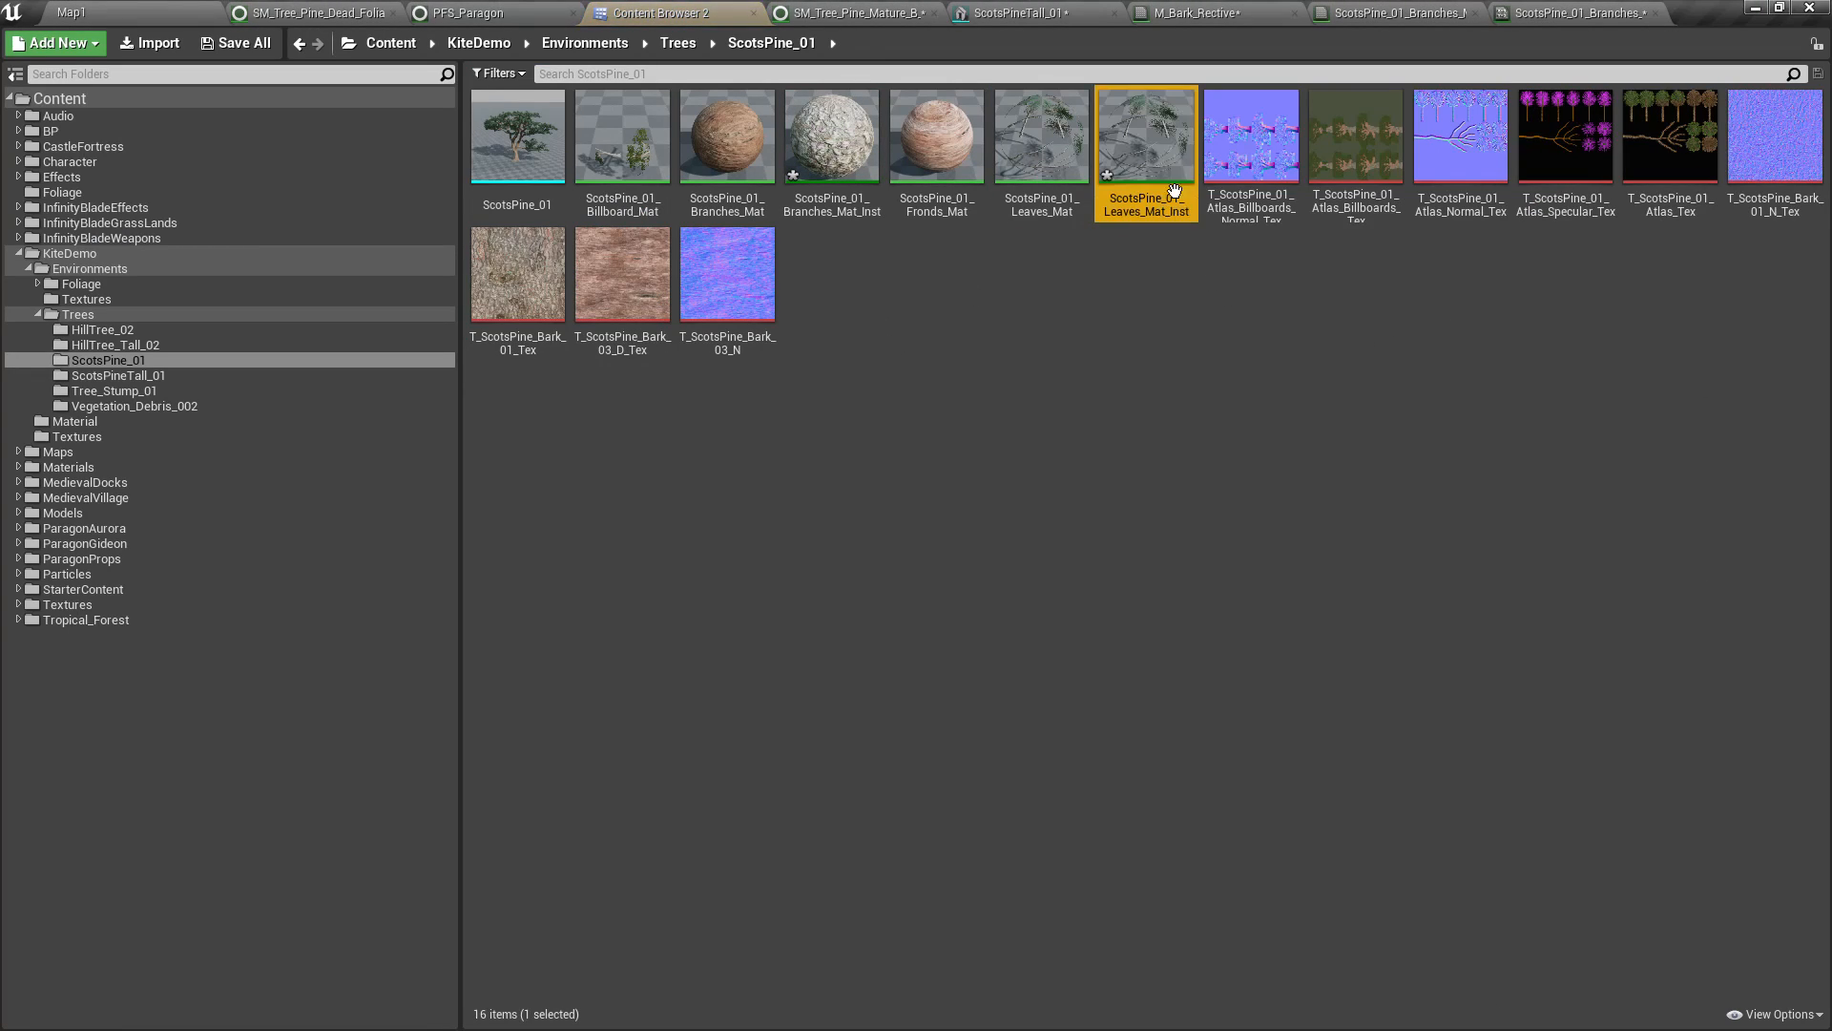
double_click(1143, 151)
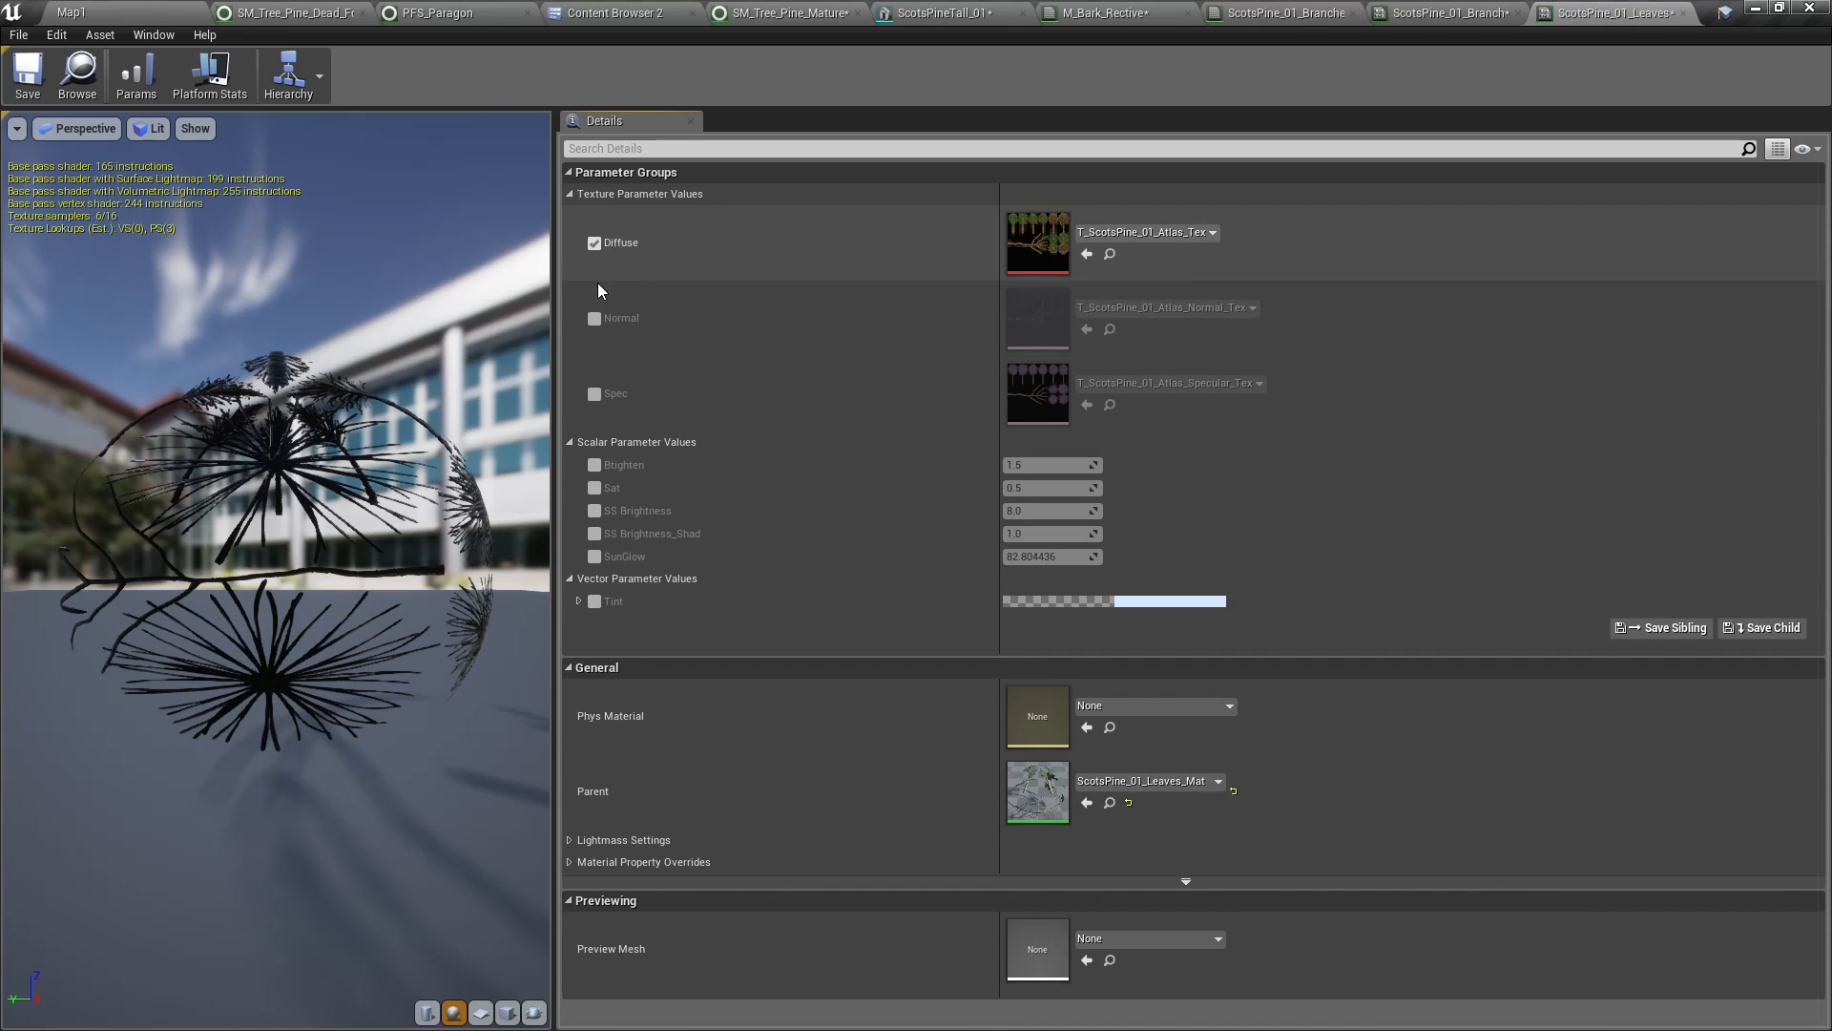
left_click(594, 393)
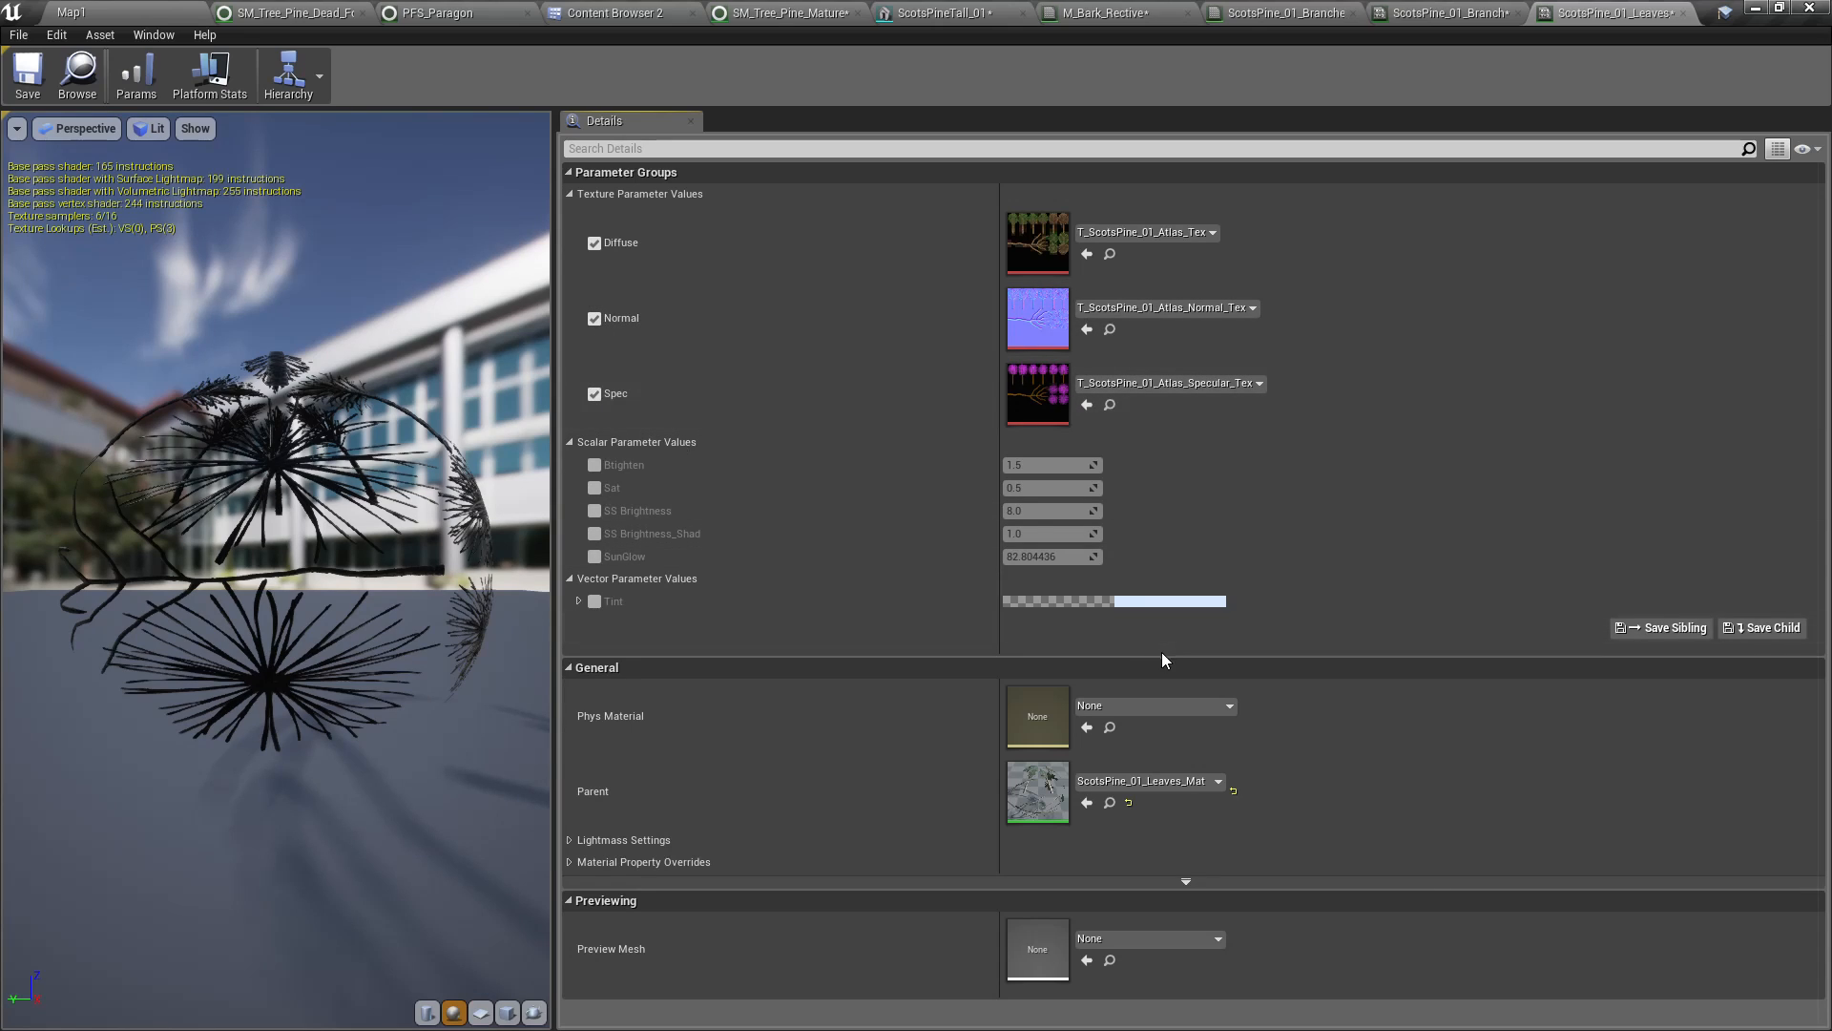
Change the parent of ScotsPine_01_Leaves_Mat_Inst to M_LeavesMaster
left_click(1145, 706)
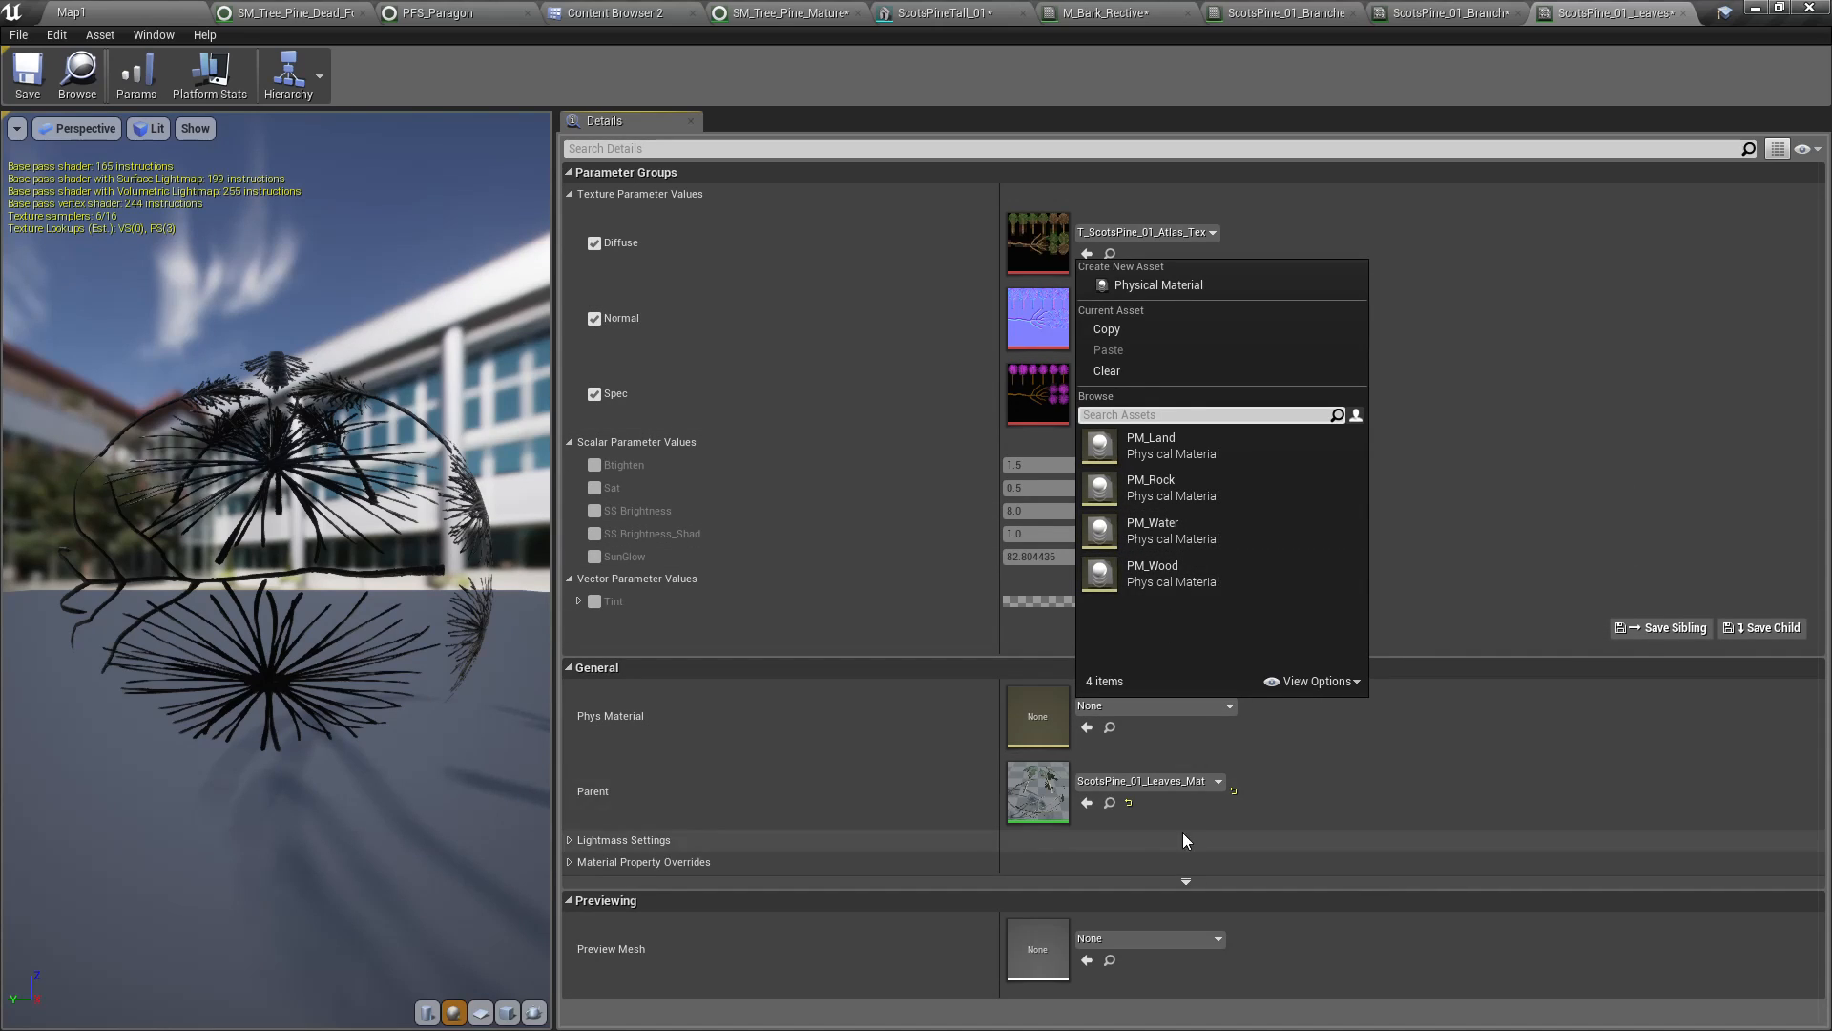
left_click(1150, 781)
left_click(1208, 781)
type("M")
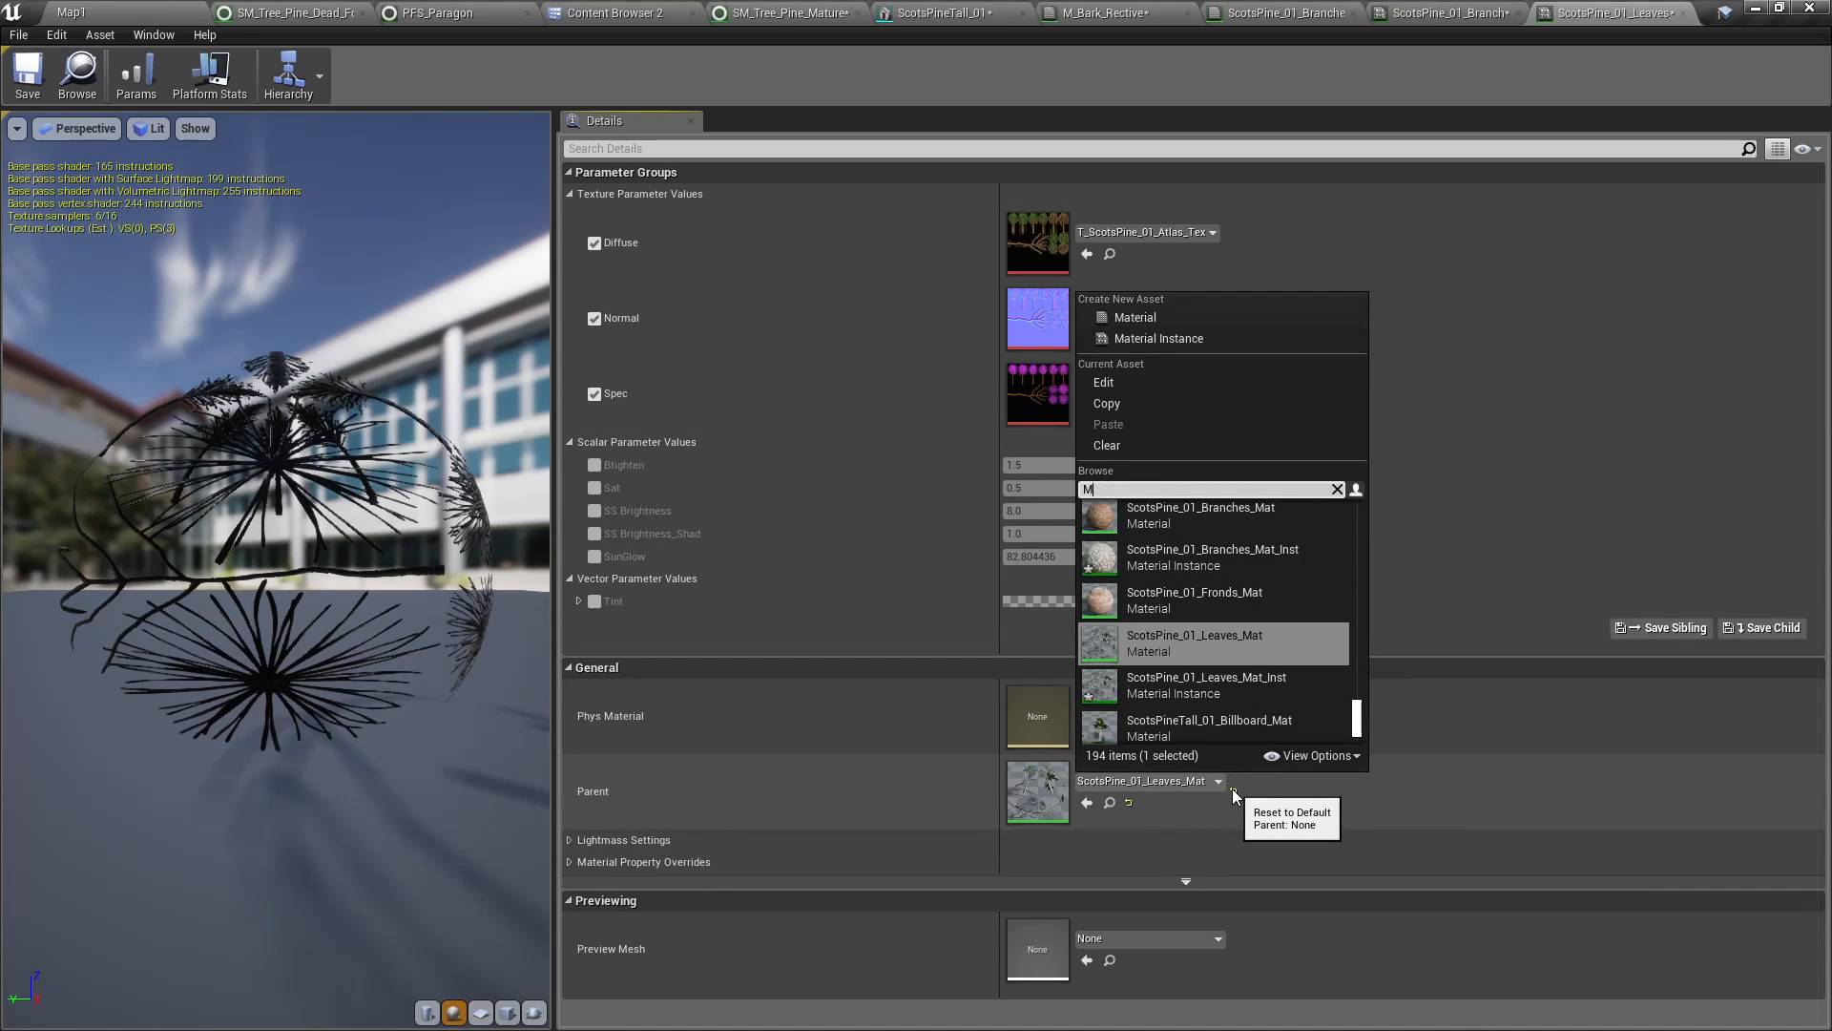
type("+tree")
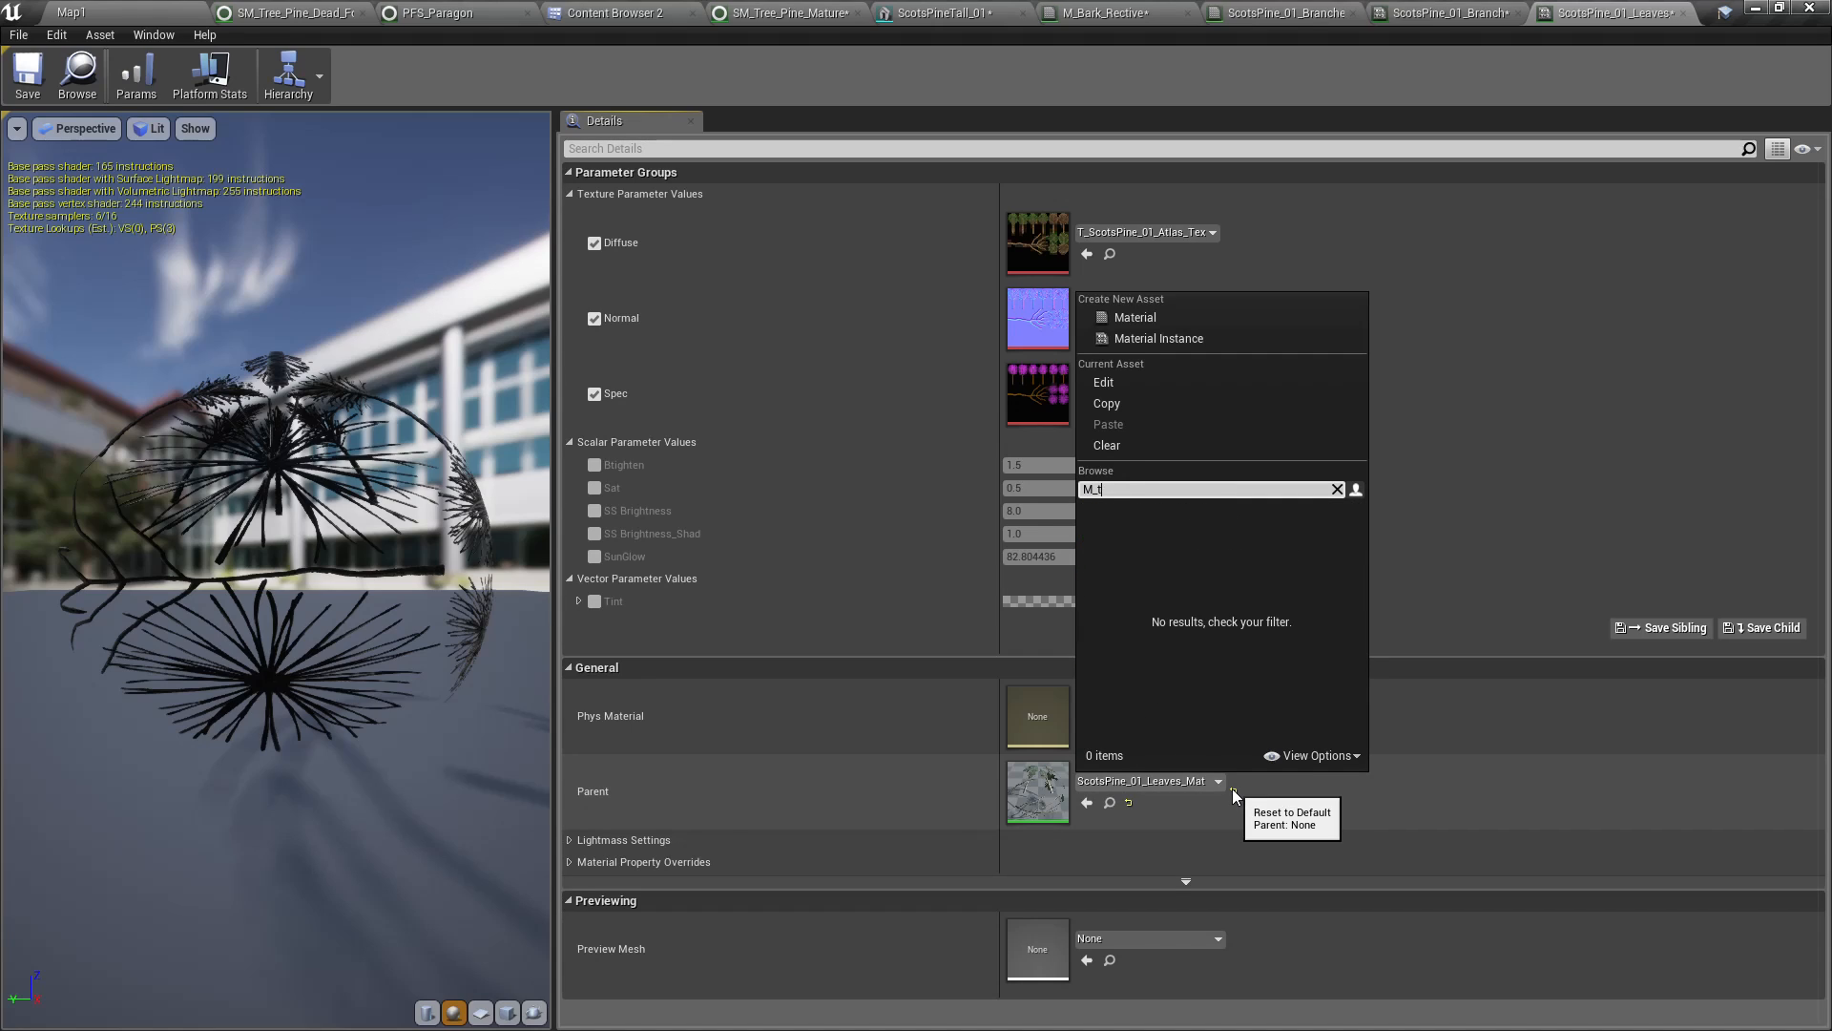
key("BackSpace")
type("Leaves")
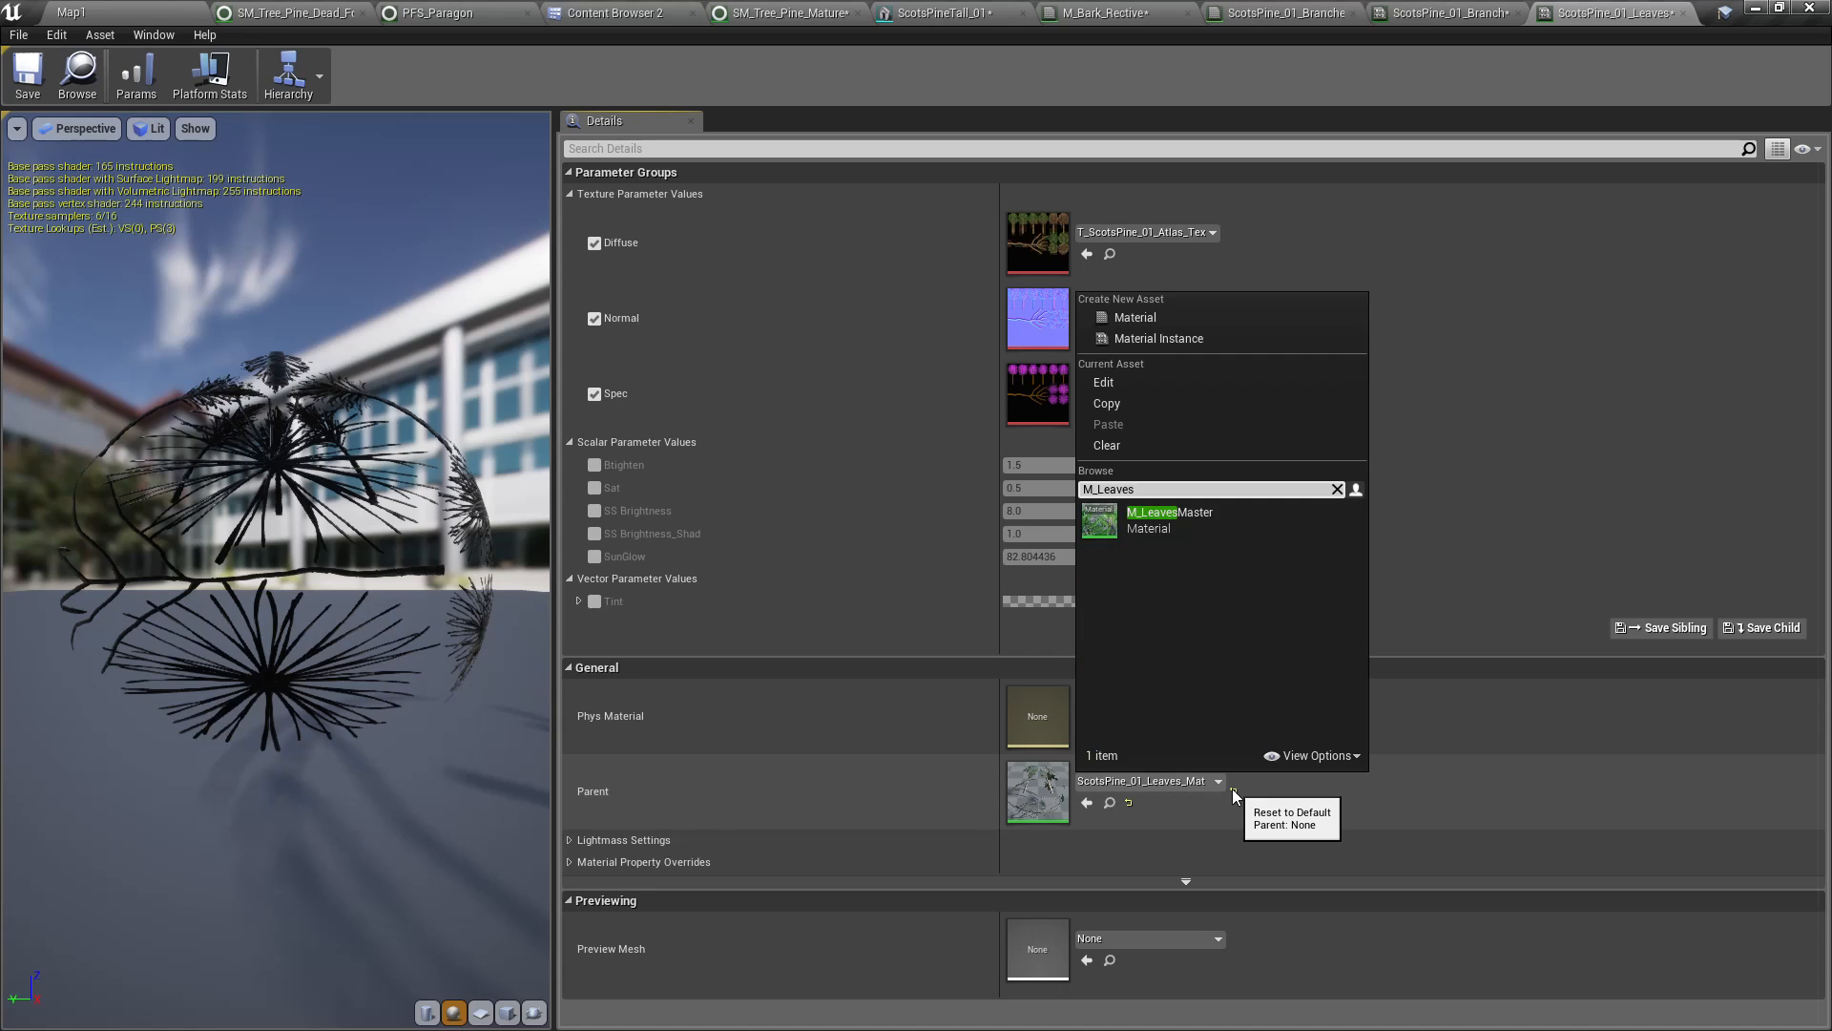
left_click(1186, 529)
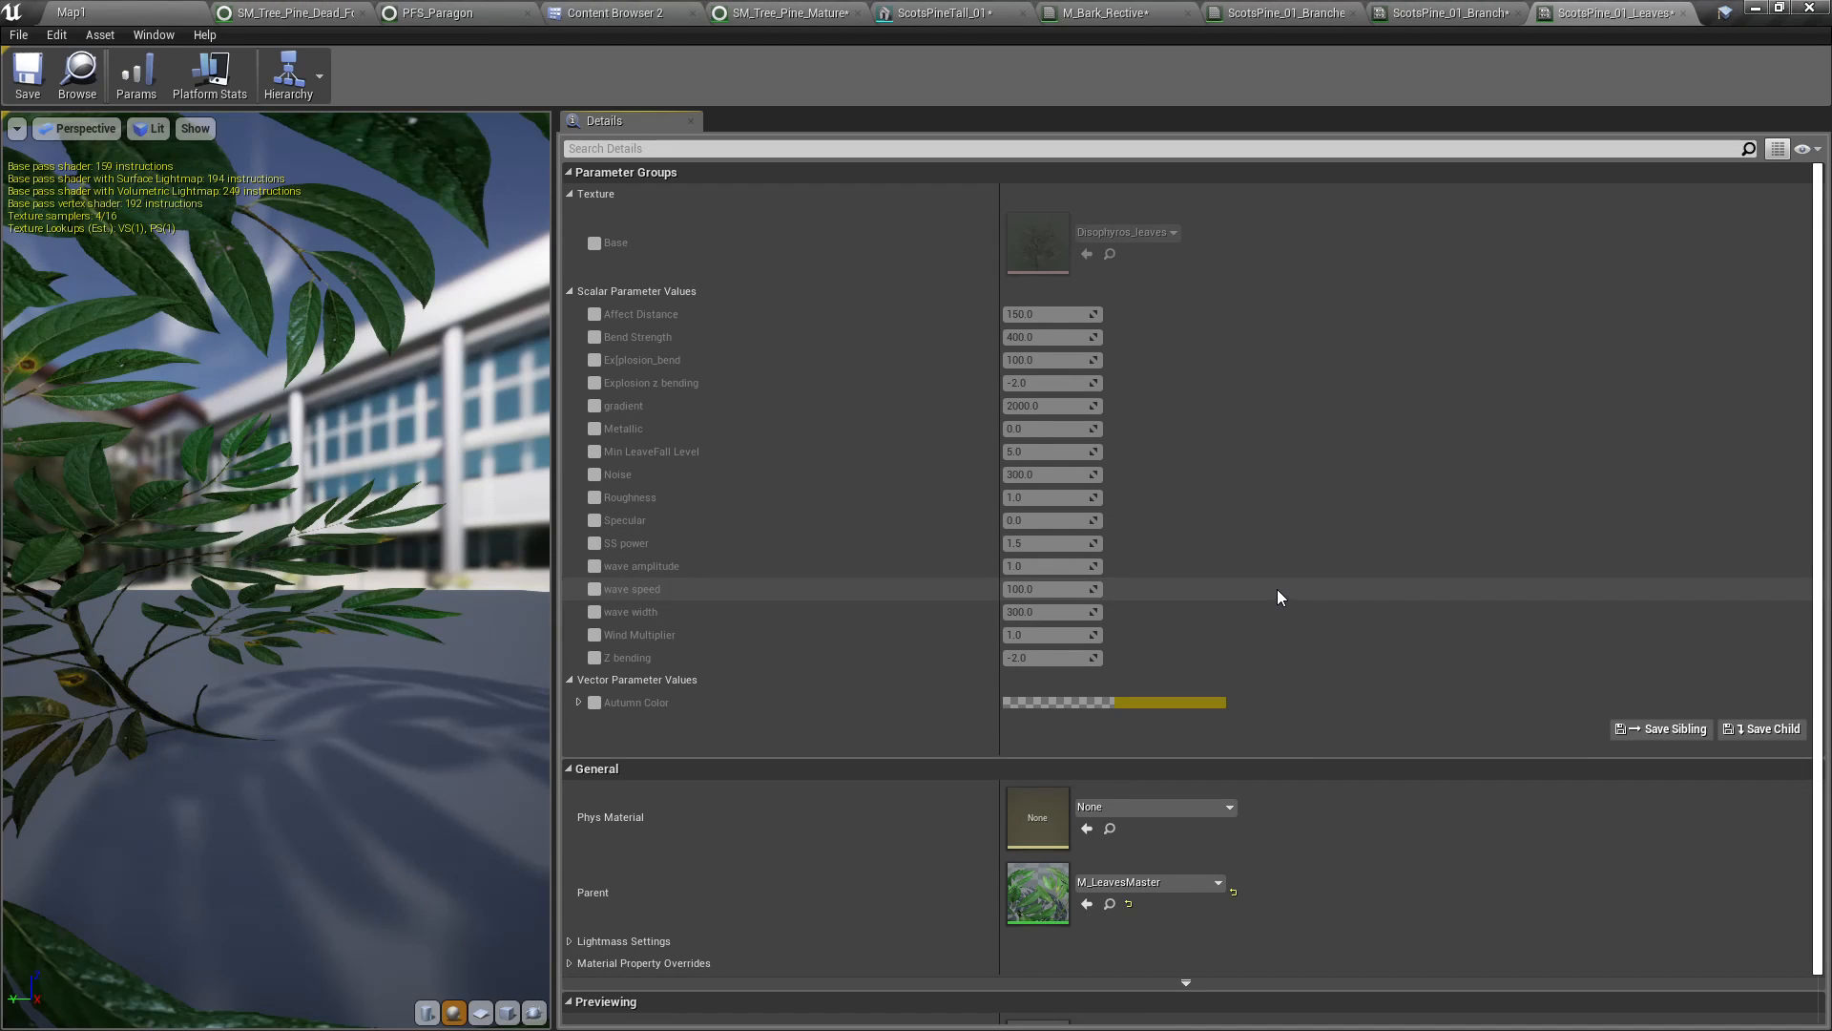
Enable the leaves instance's Base texture override, assign T_ScotsPine_01_Atlas_Tex to it, and check the preview
left_click(594, 242)
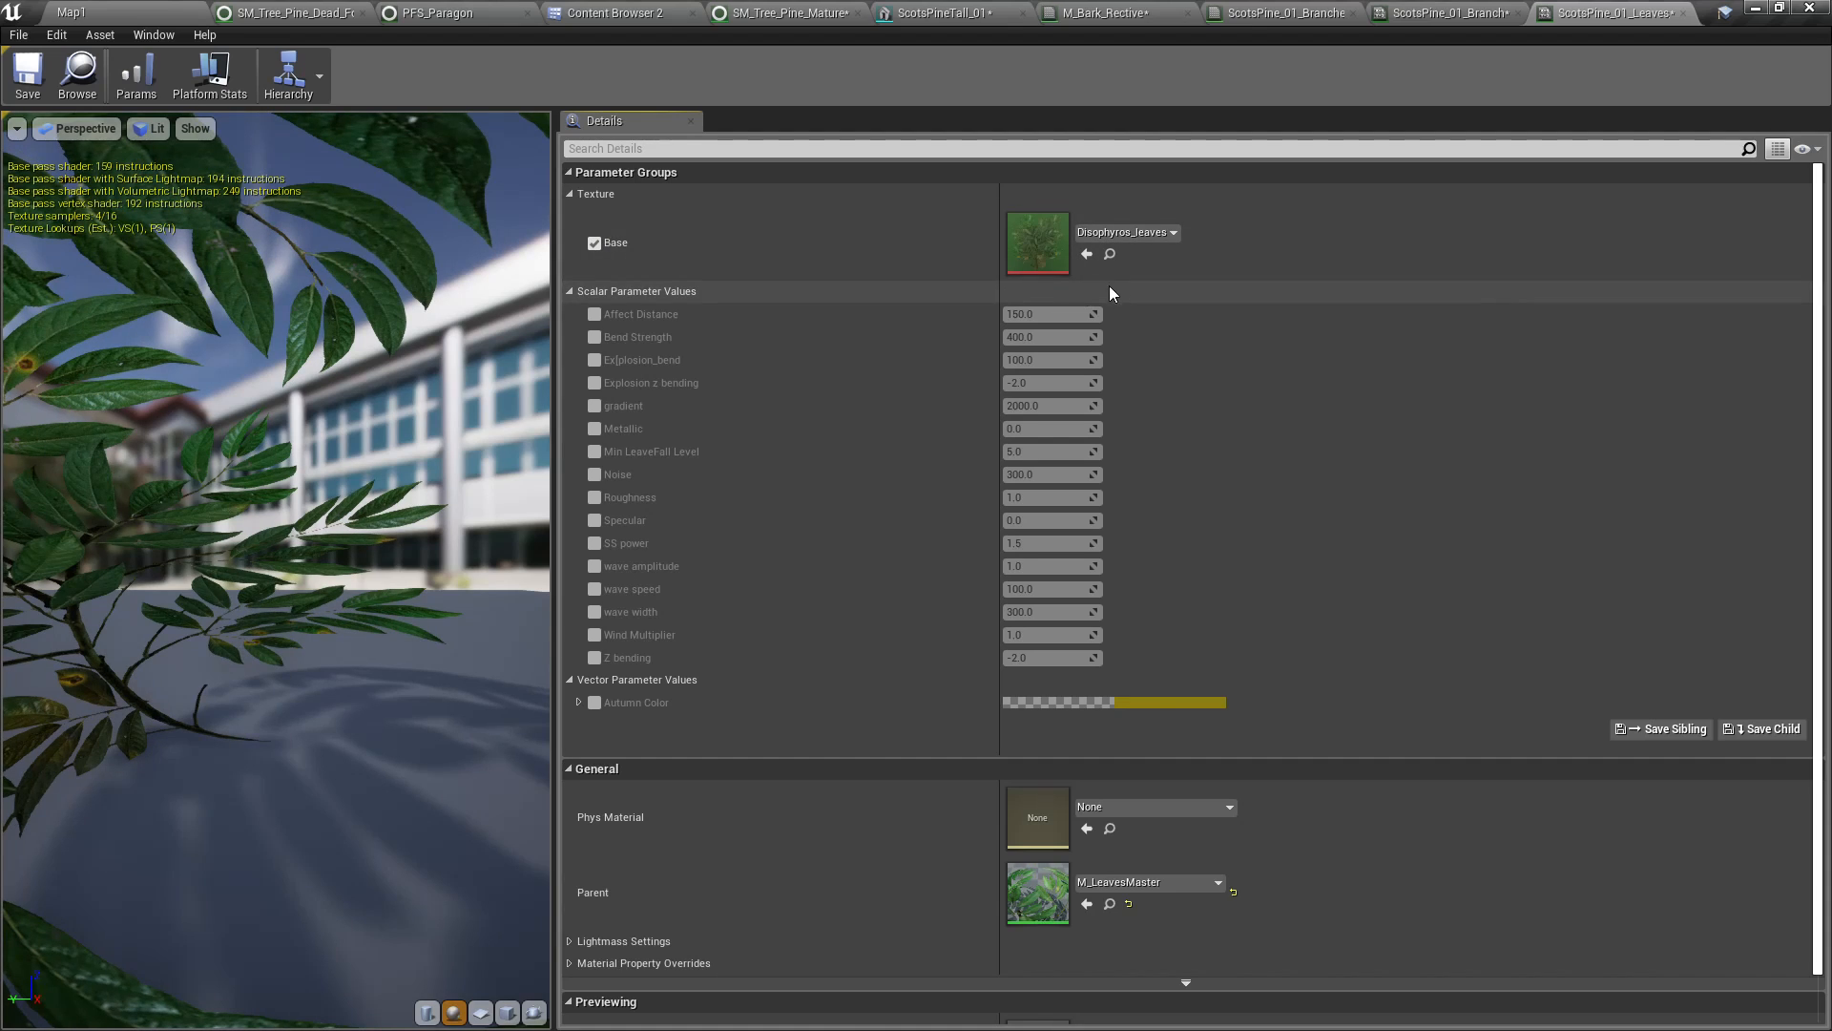
left_click(584, 11)
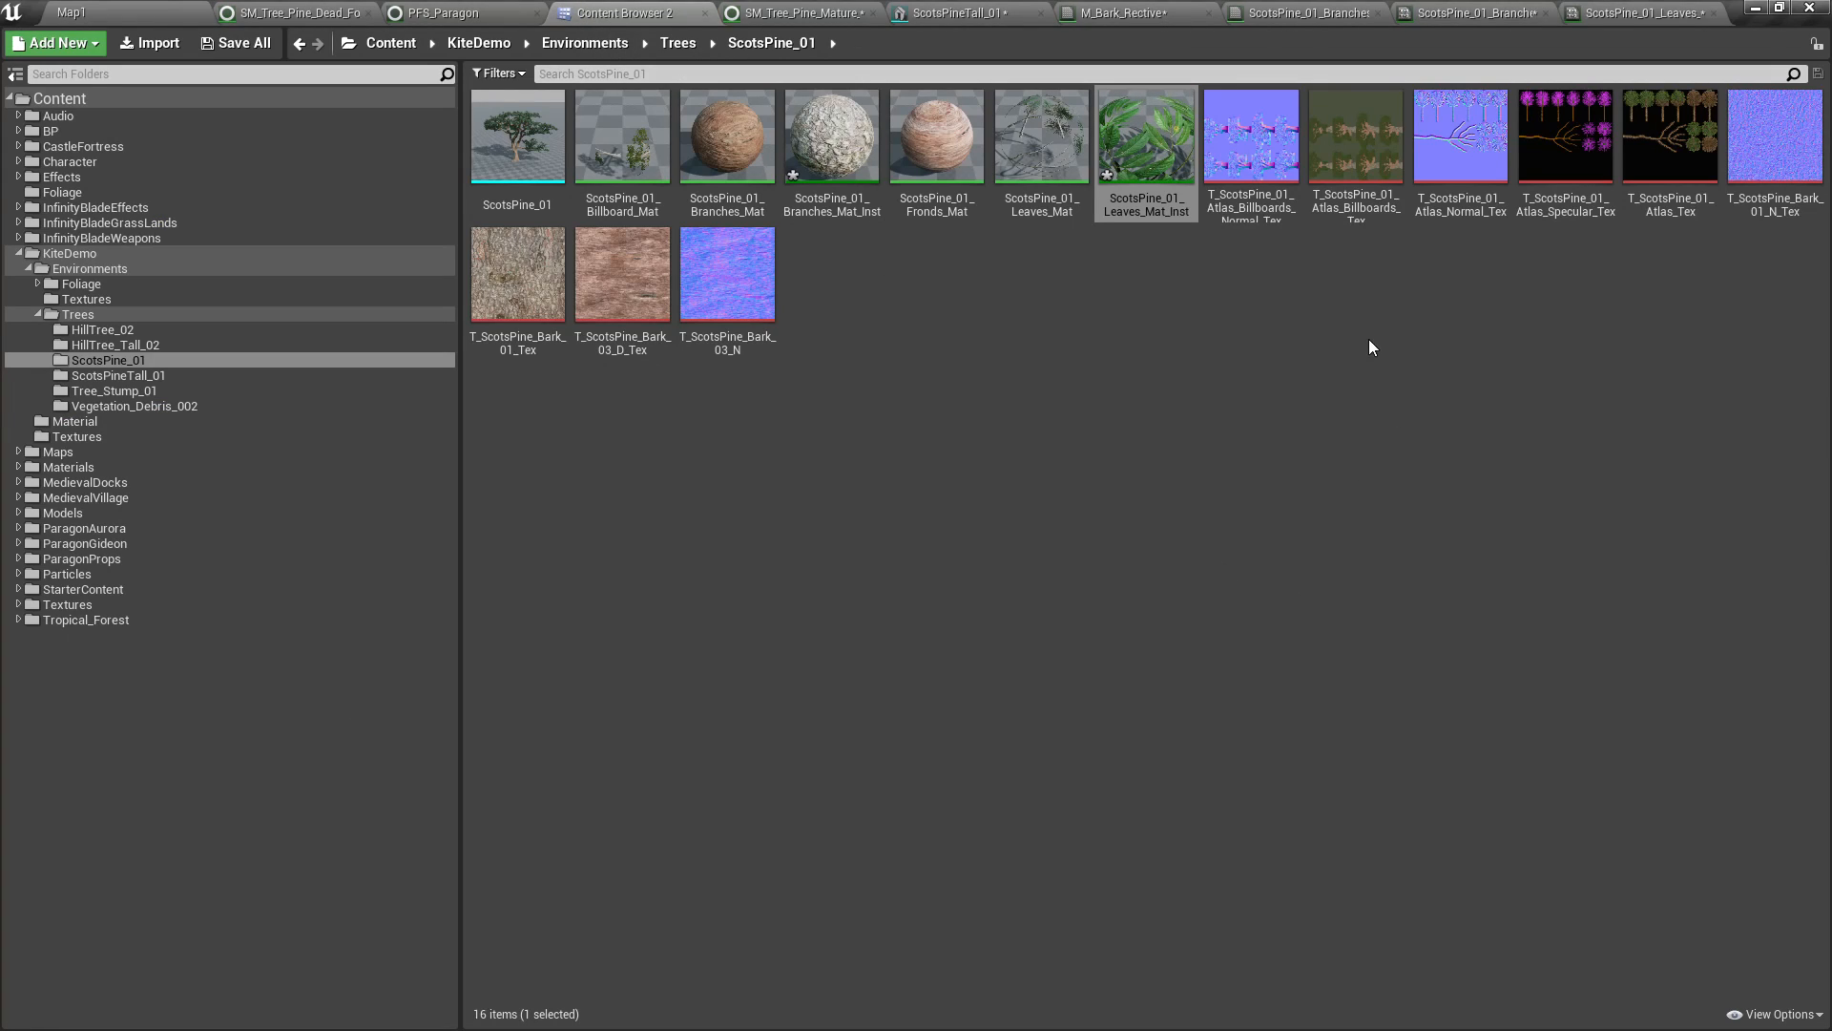
left_click_drag(1670, 152, 1438, 16)
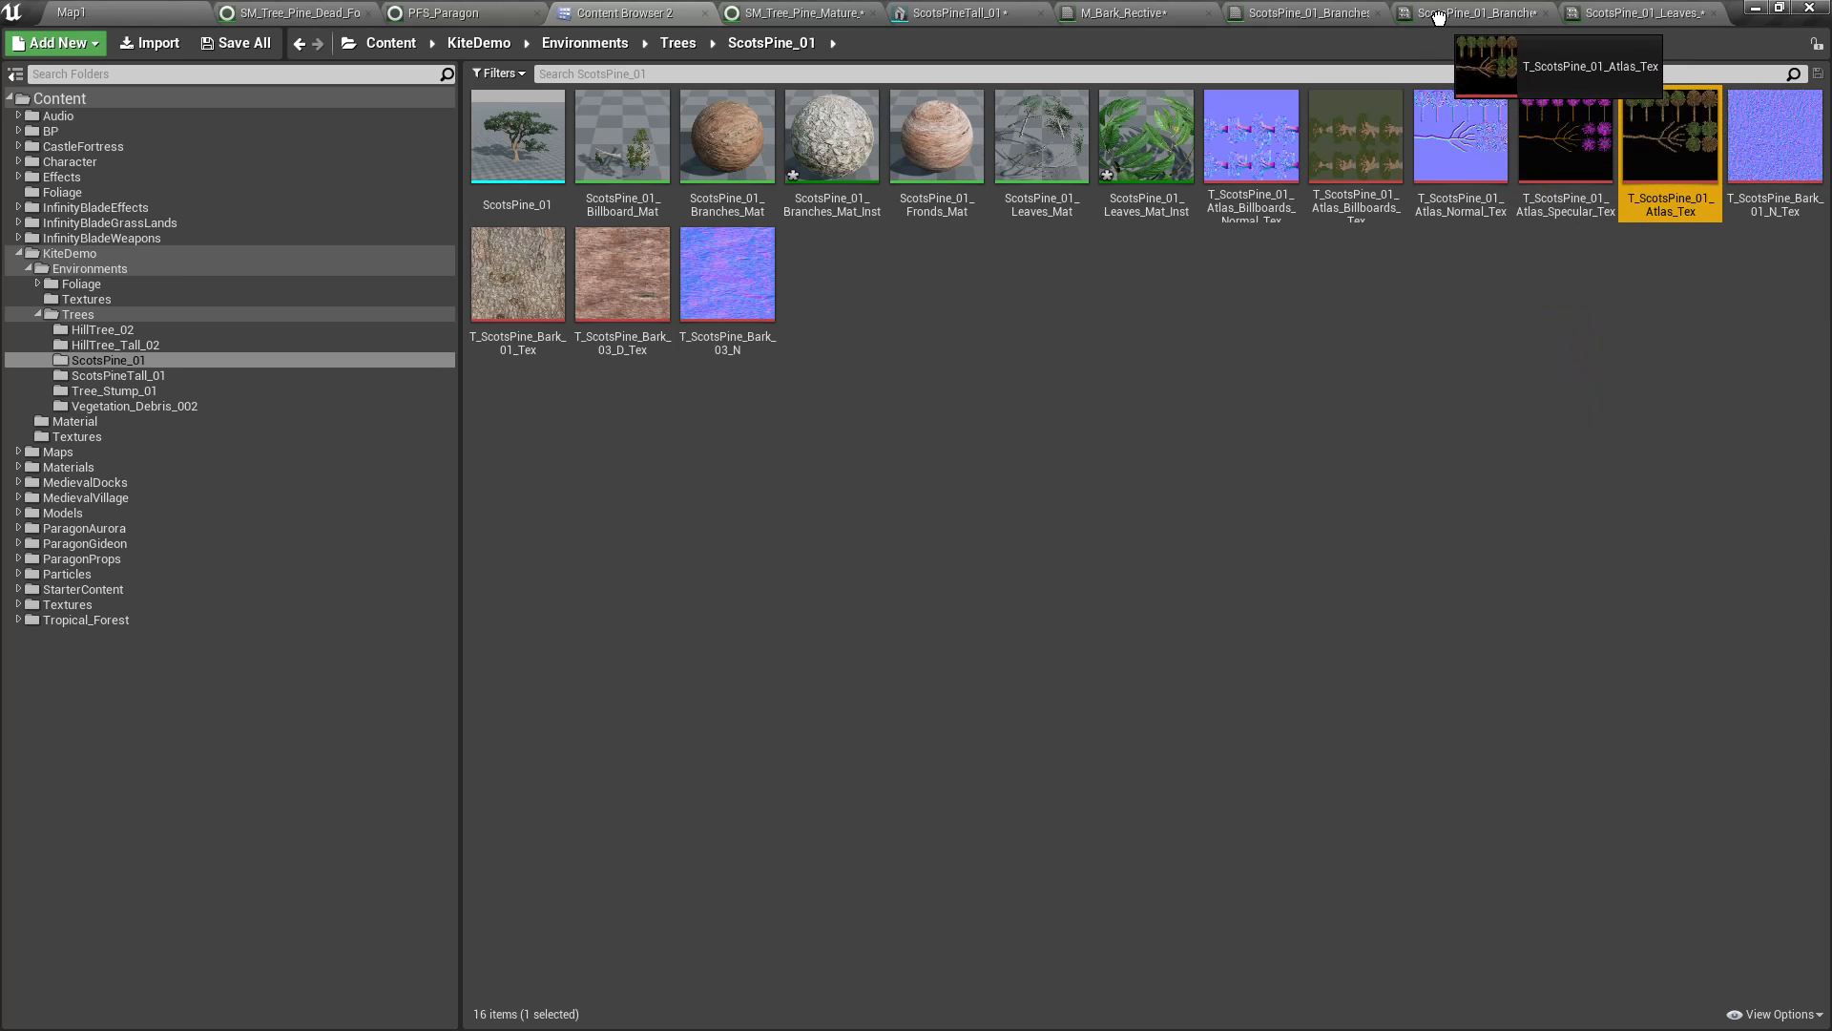
left_click_drag(1615, 12, 1181, 193)
scroll(259, 506, "up", 5)
scroll(259, 506, "down", 10)
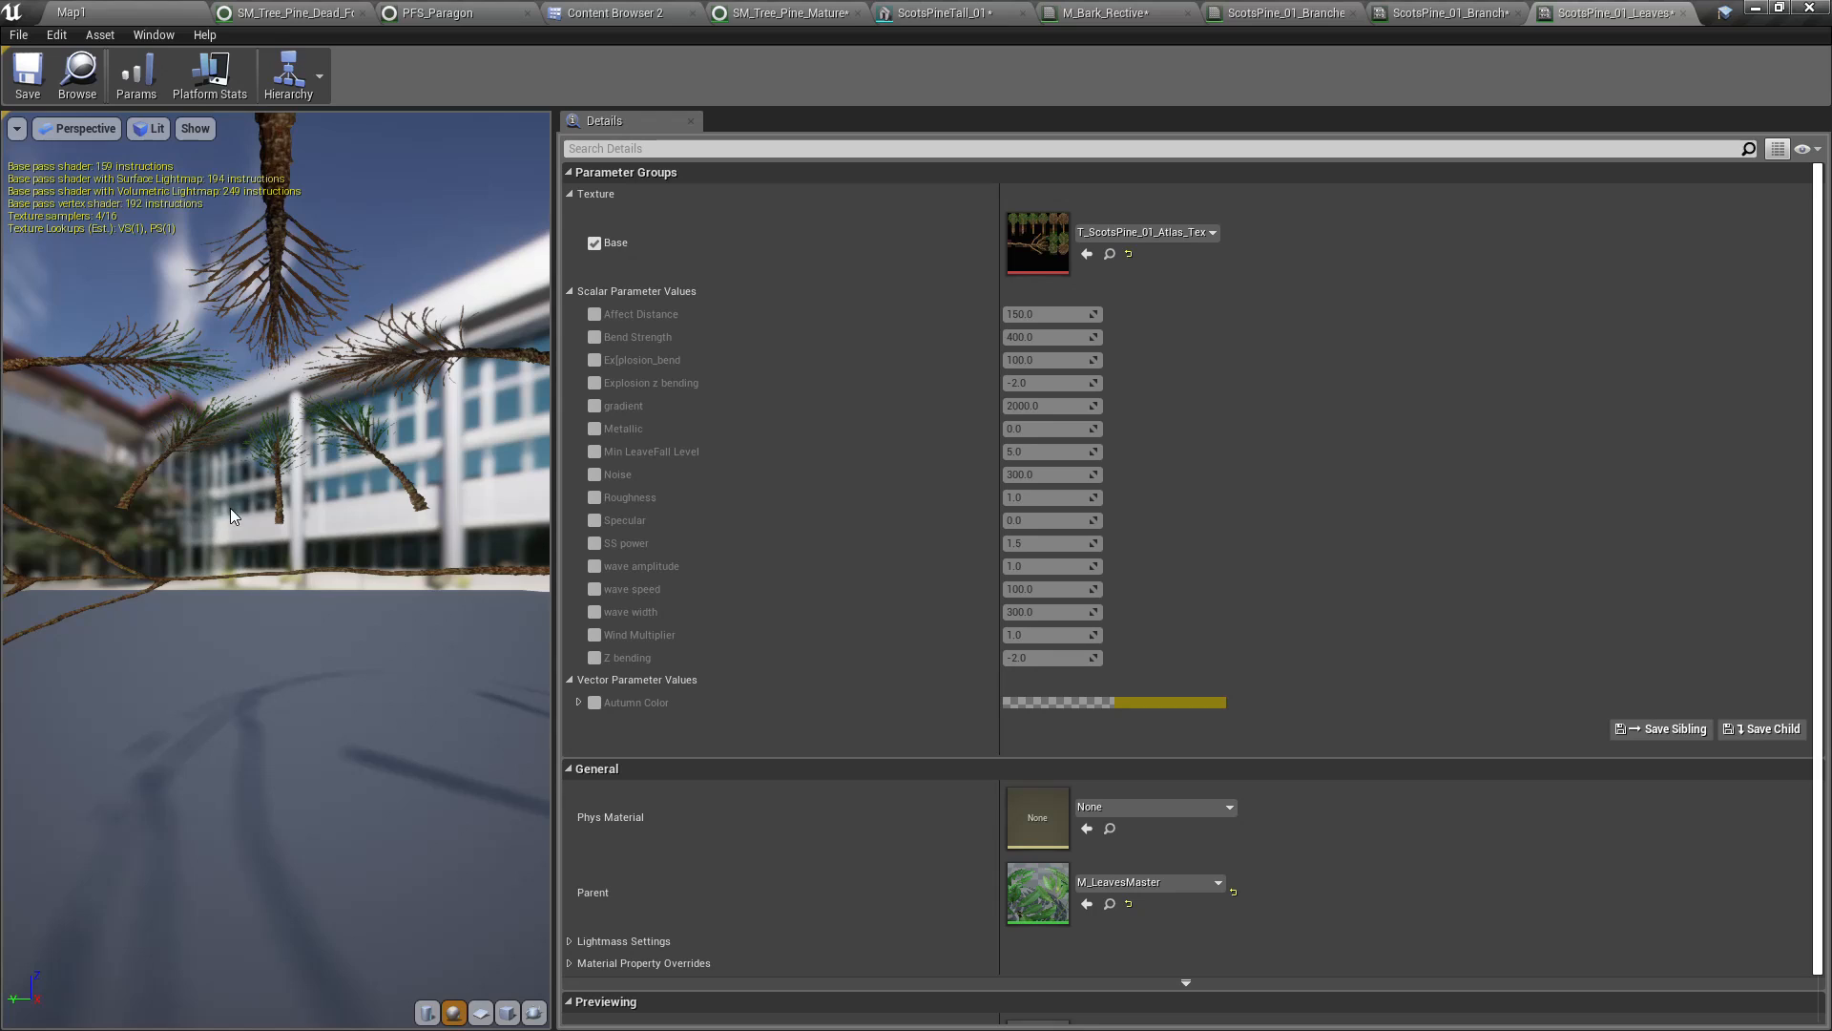
left_click_drag(259, 506, 496, 527)
left_click_drag(289, 555, 382, 563)
scroll(272, 552, "up", 3)
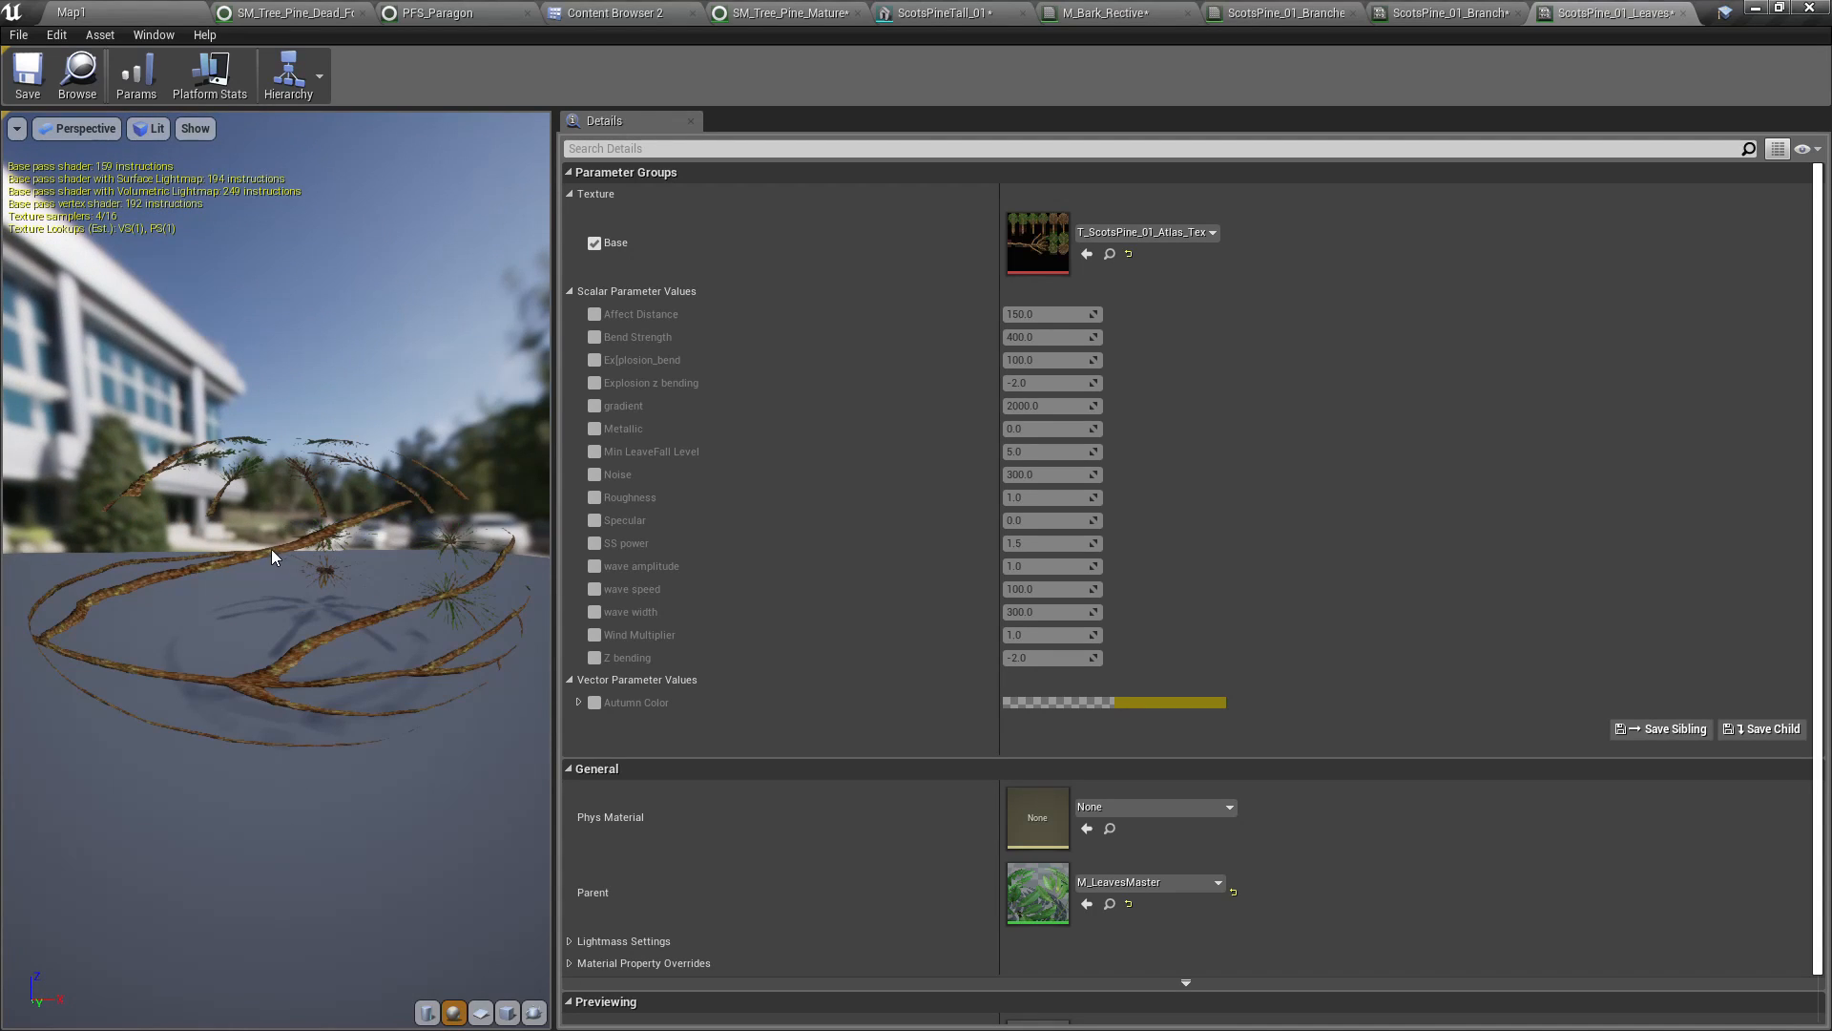
Assign ScotsPine_01_Leaves_Mat_Inst to the Element 2 slot of ScotsPineTall_01 and move in on the needles
left_click(98, 88)
left_click_drag(1165, 132, 947, 9)
left_click_drag(1054, 86, 1565, 412)
right_click_drag(847, 639, 959, 716)
key("w")
Undo and redo the Element 2 material change twice to compare both foliage materials up close and from a distance
key("ctrl+z")
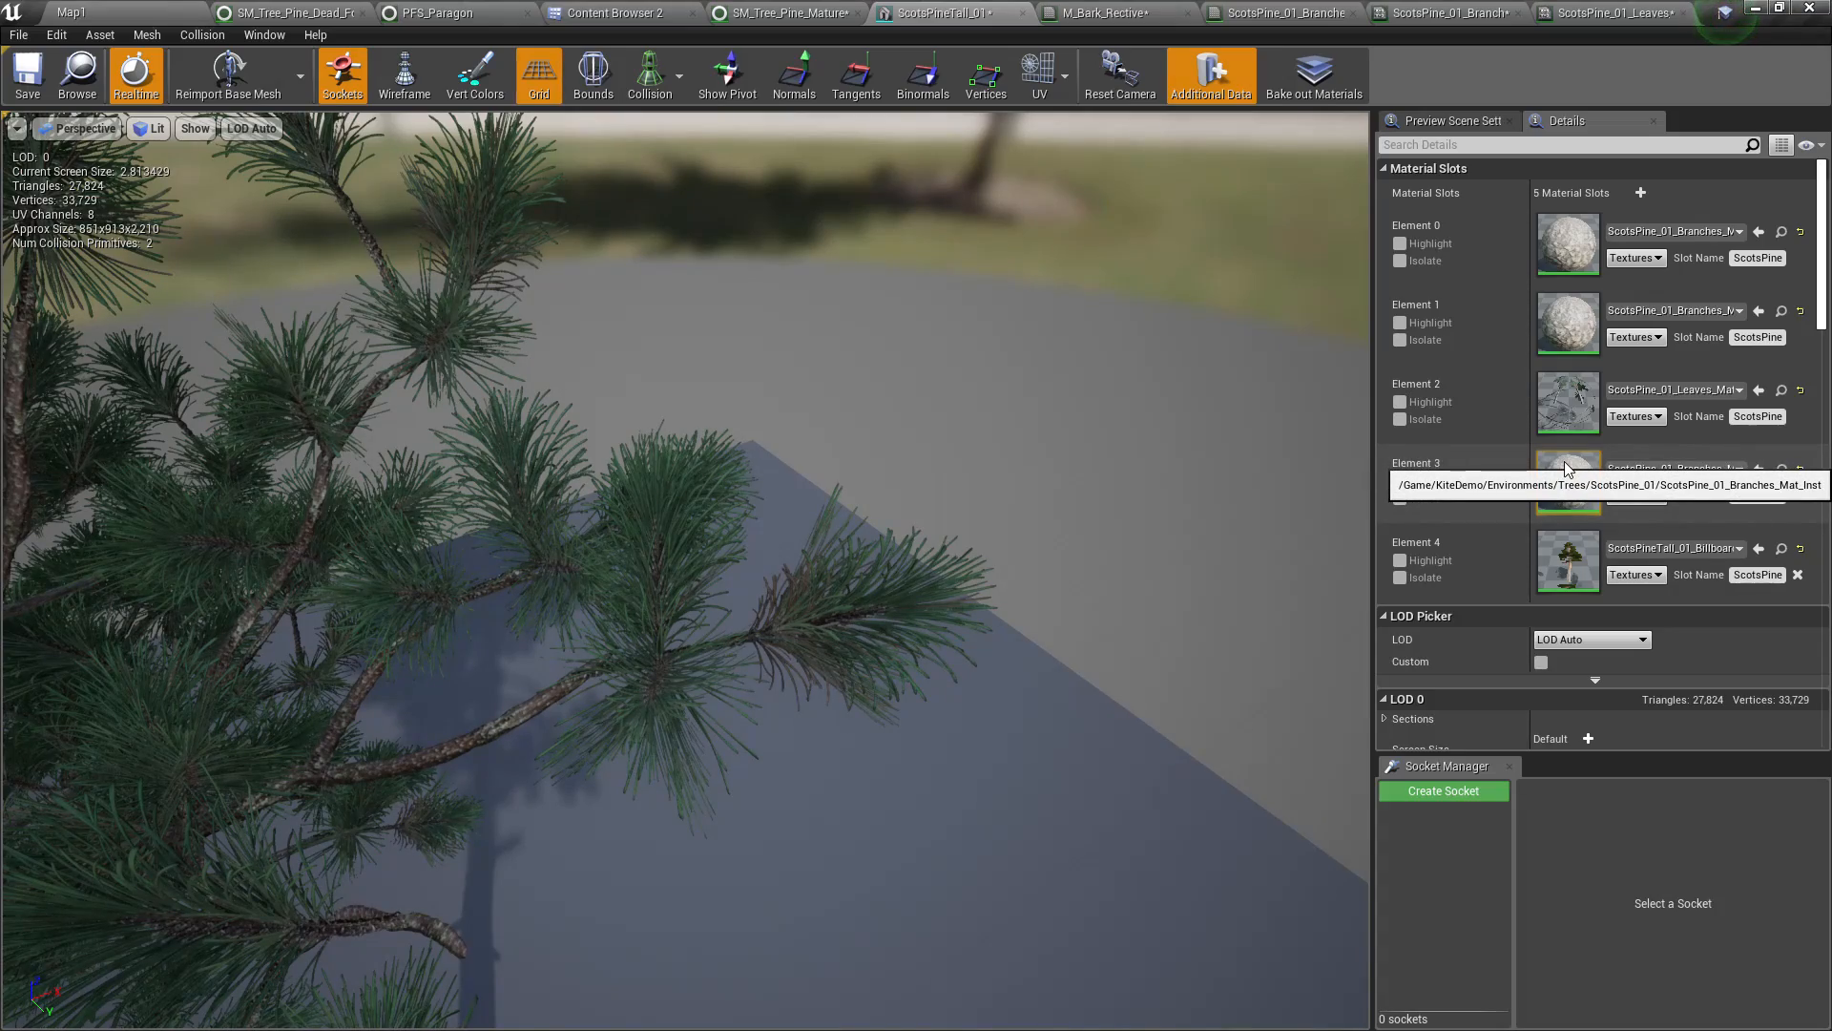
key("ctrl+y")
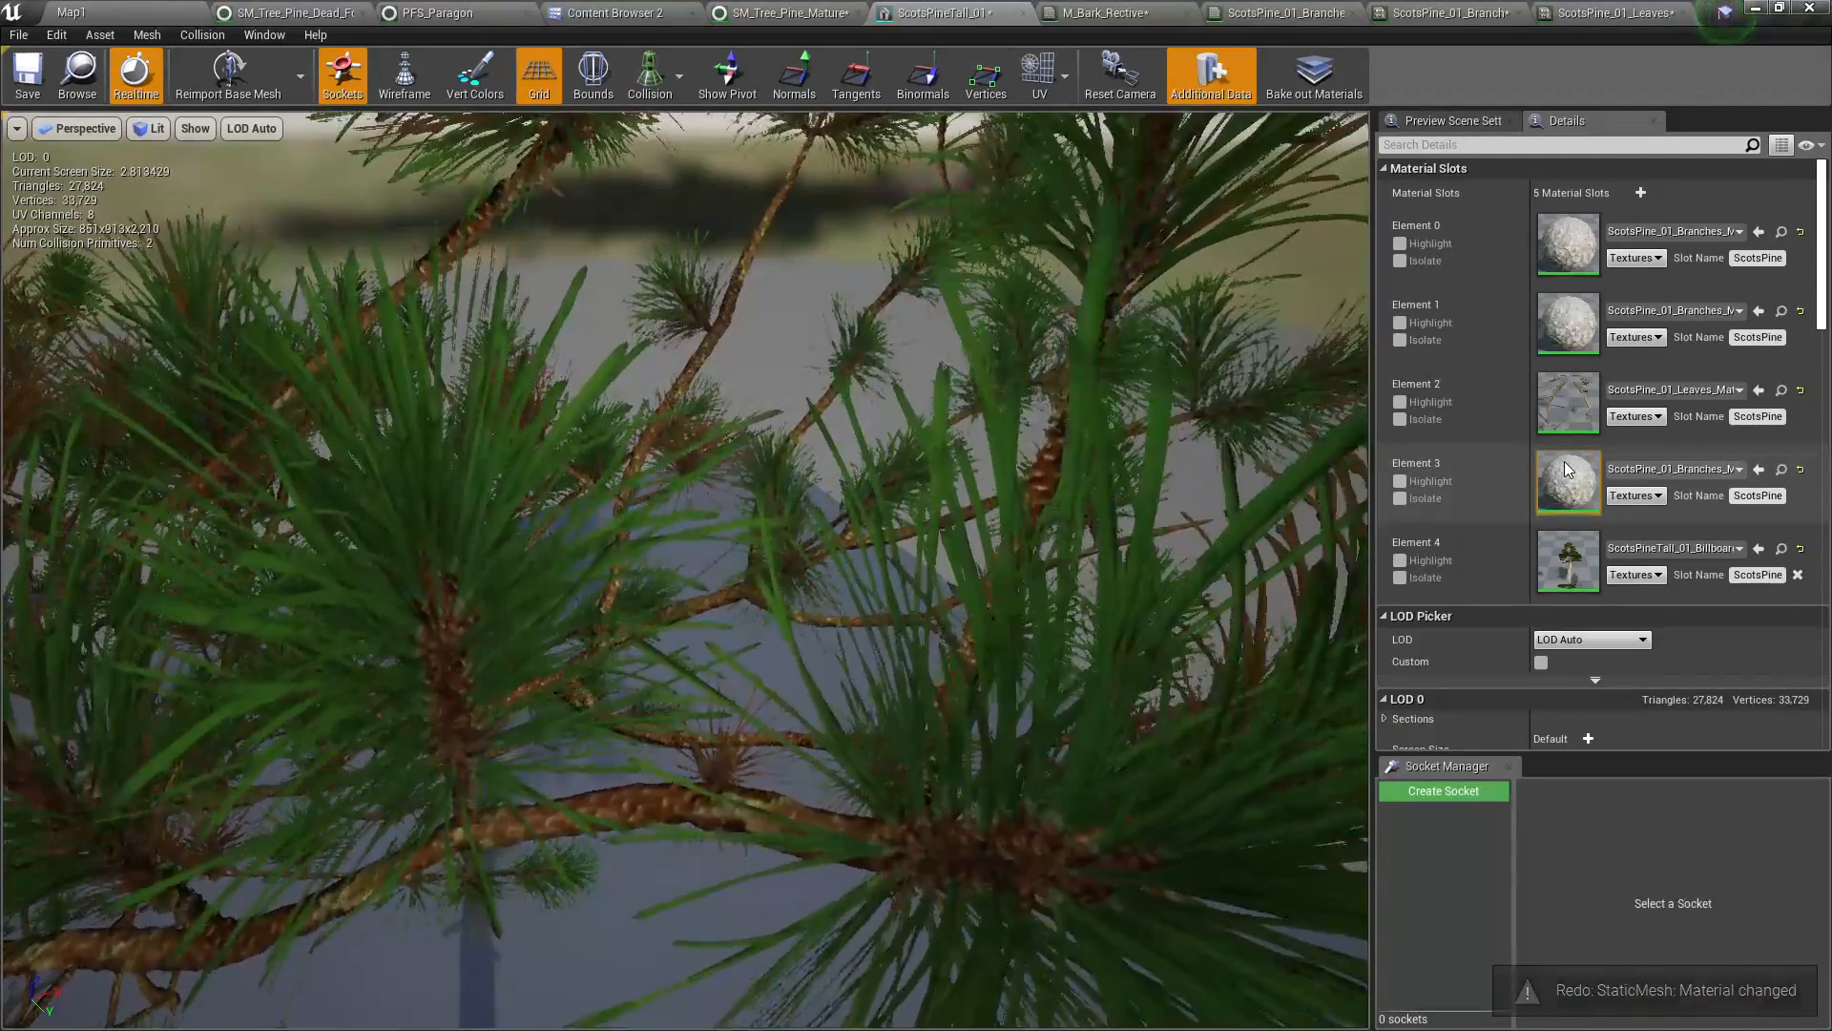
key("ctrl+z")
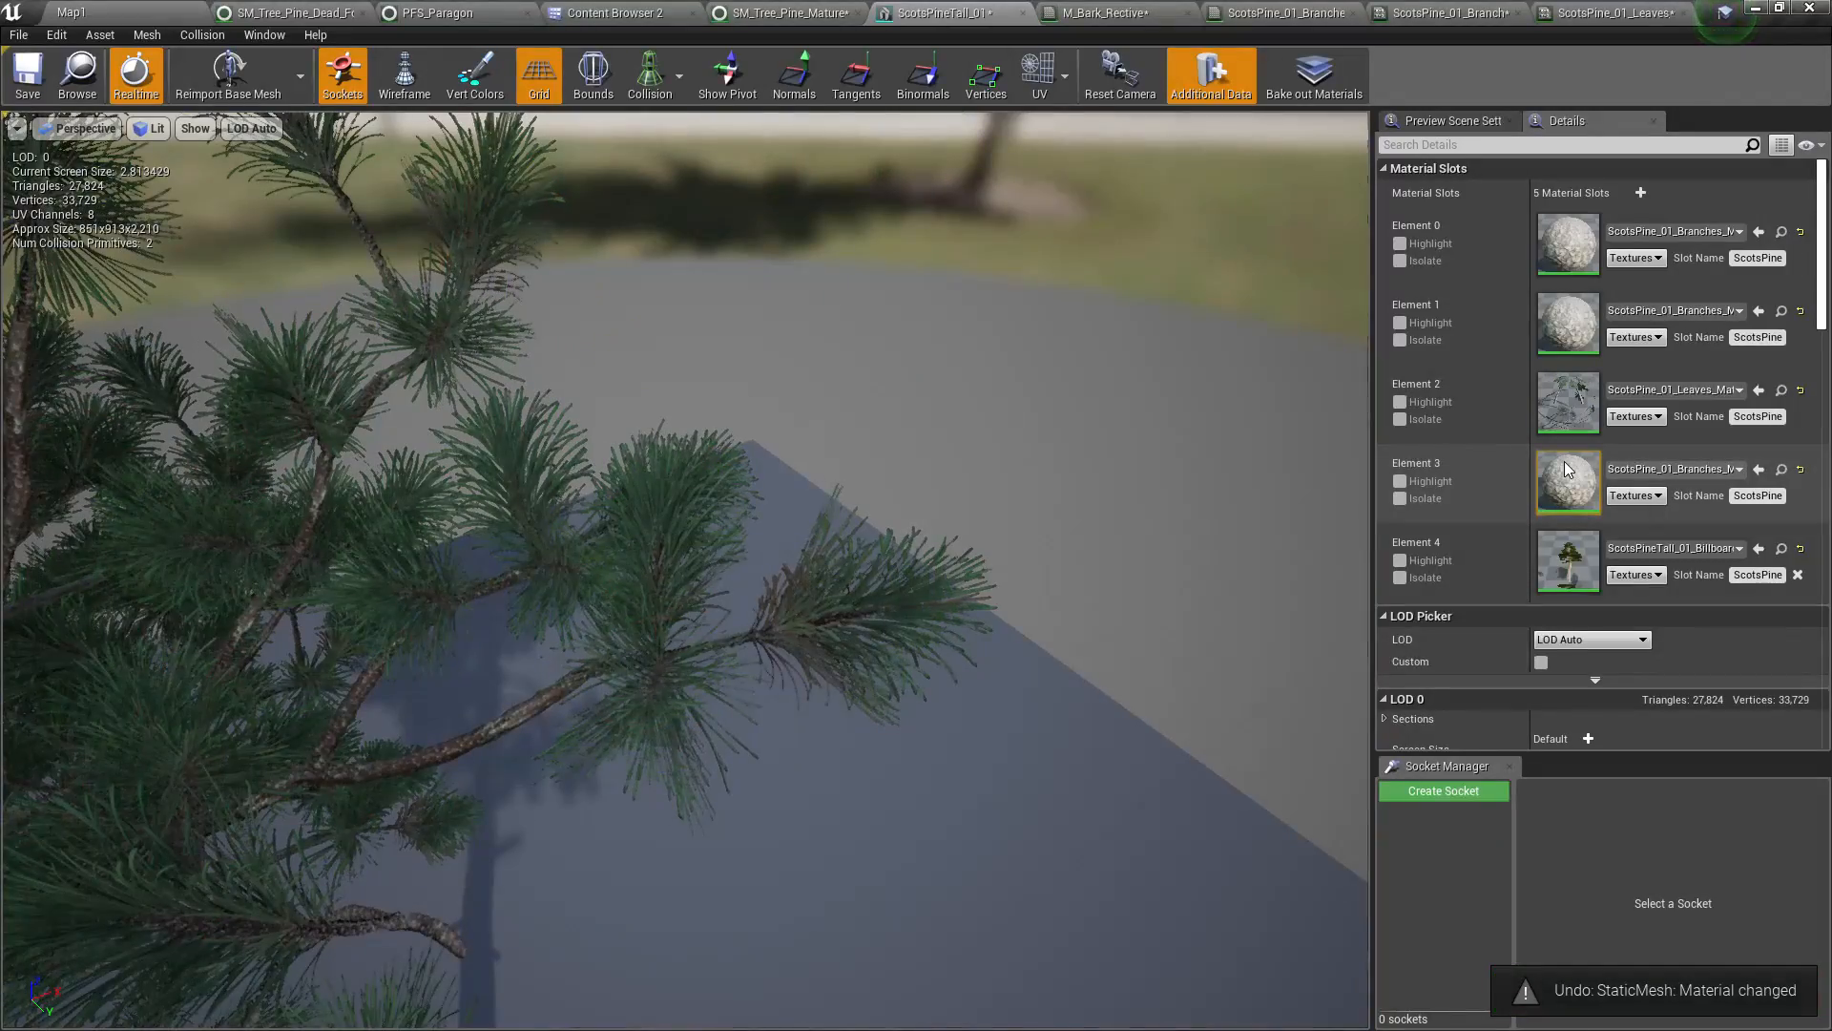
right_click_drag(955, 535, 763, 411)
key("s")
right_click_drag(821, 591, 870, 651)
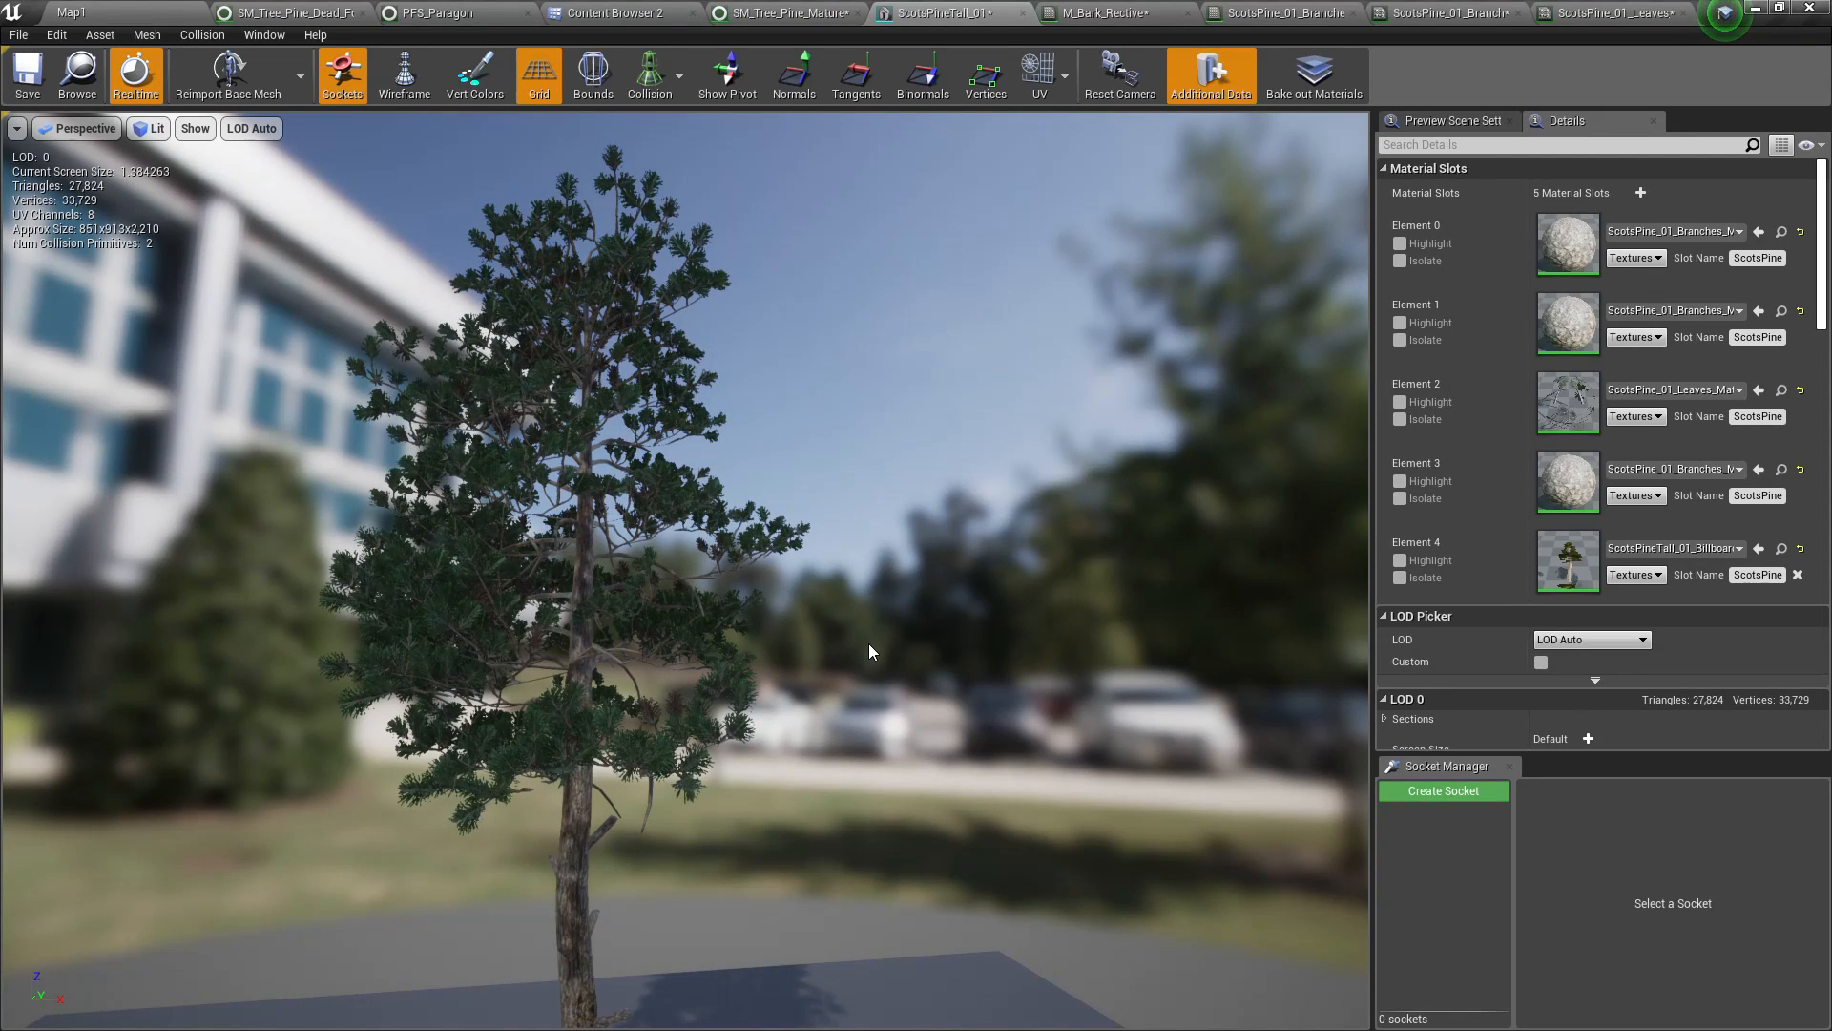
key("ctrl+y")
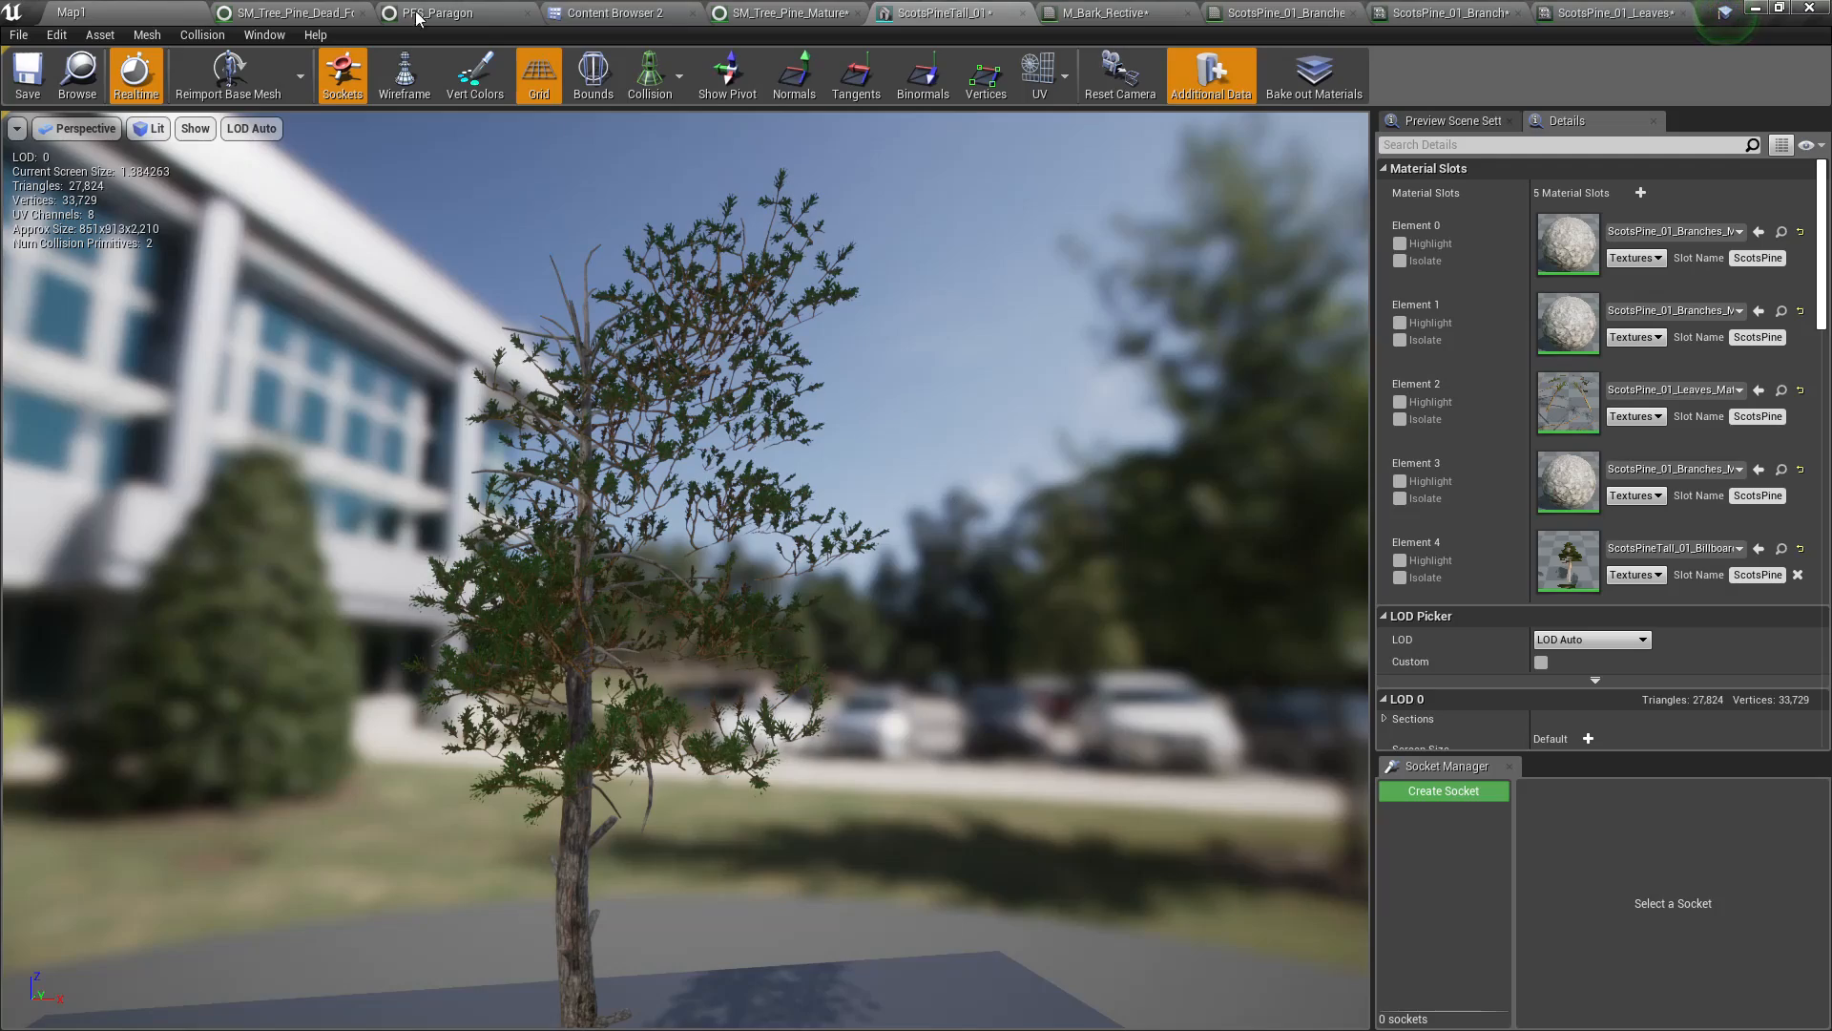
right_click_drag(610, 534, 549, 531)
Search the entire project content for MP_Global and open that material parameter collection
left_click(523, 11)
left_click(611, 13)
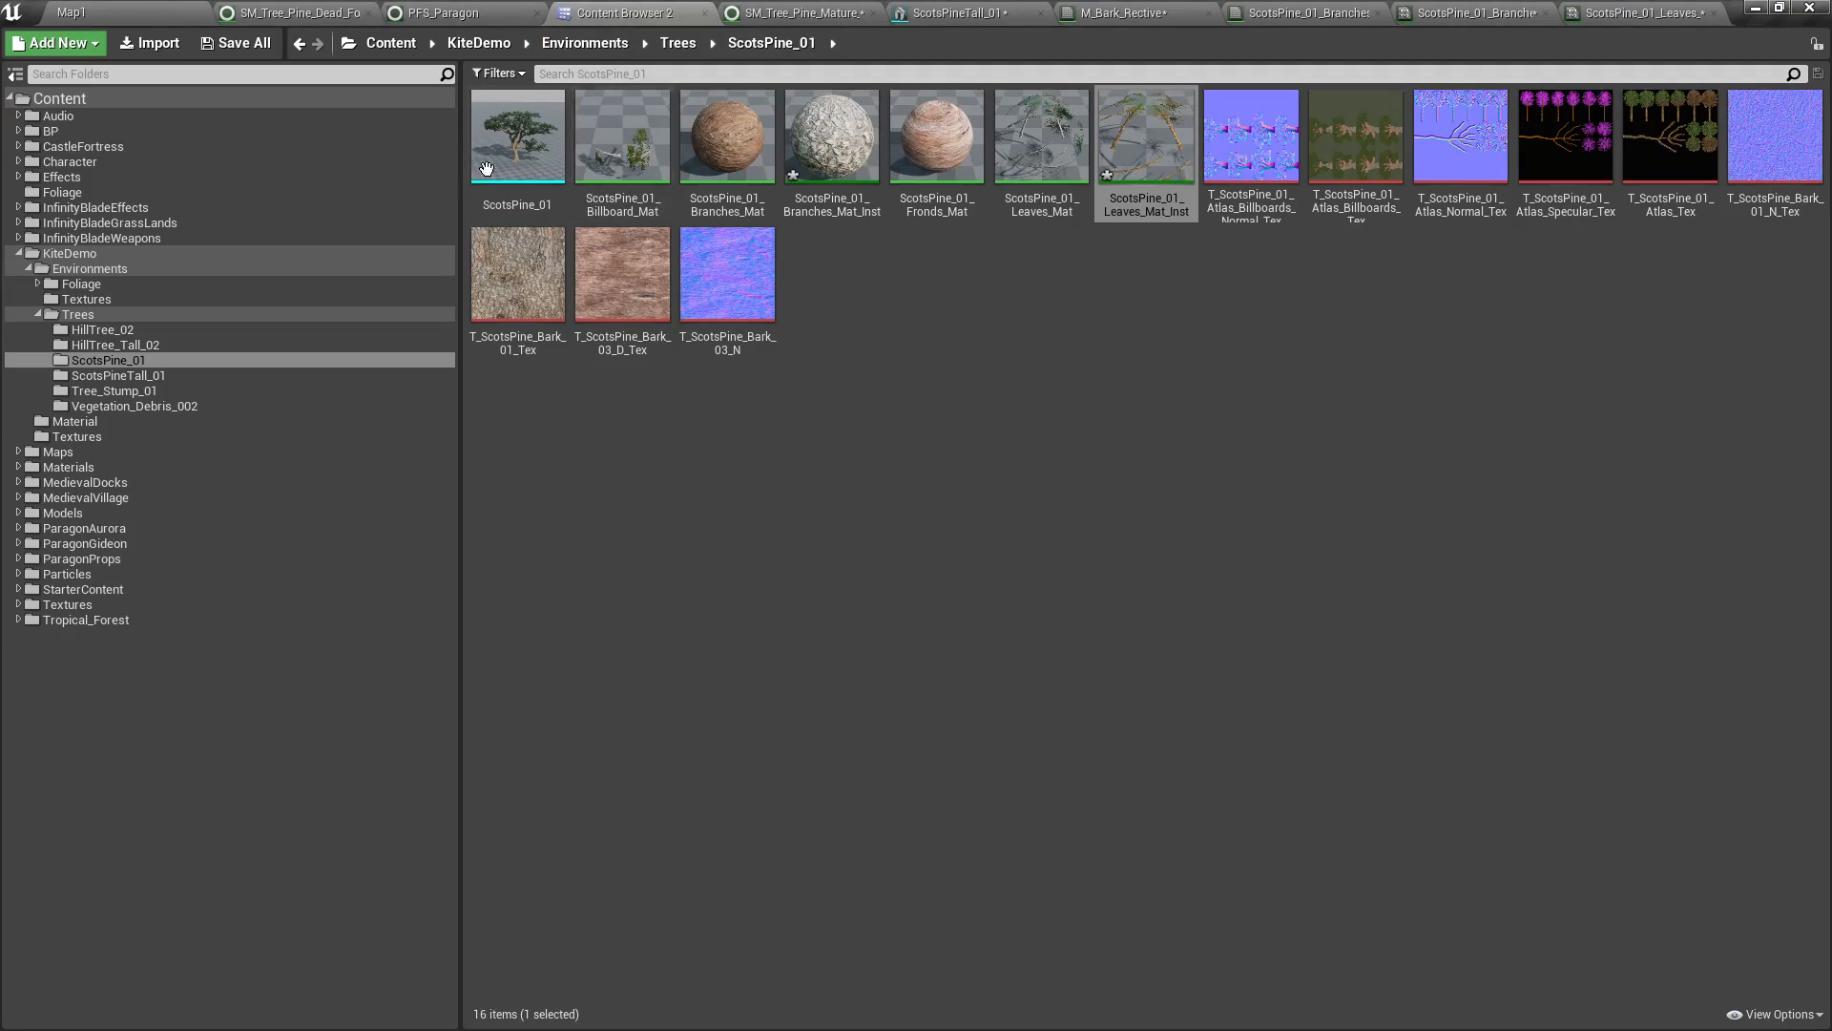
left_click(131, 97)
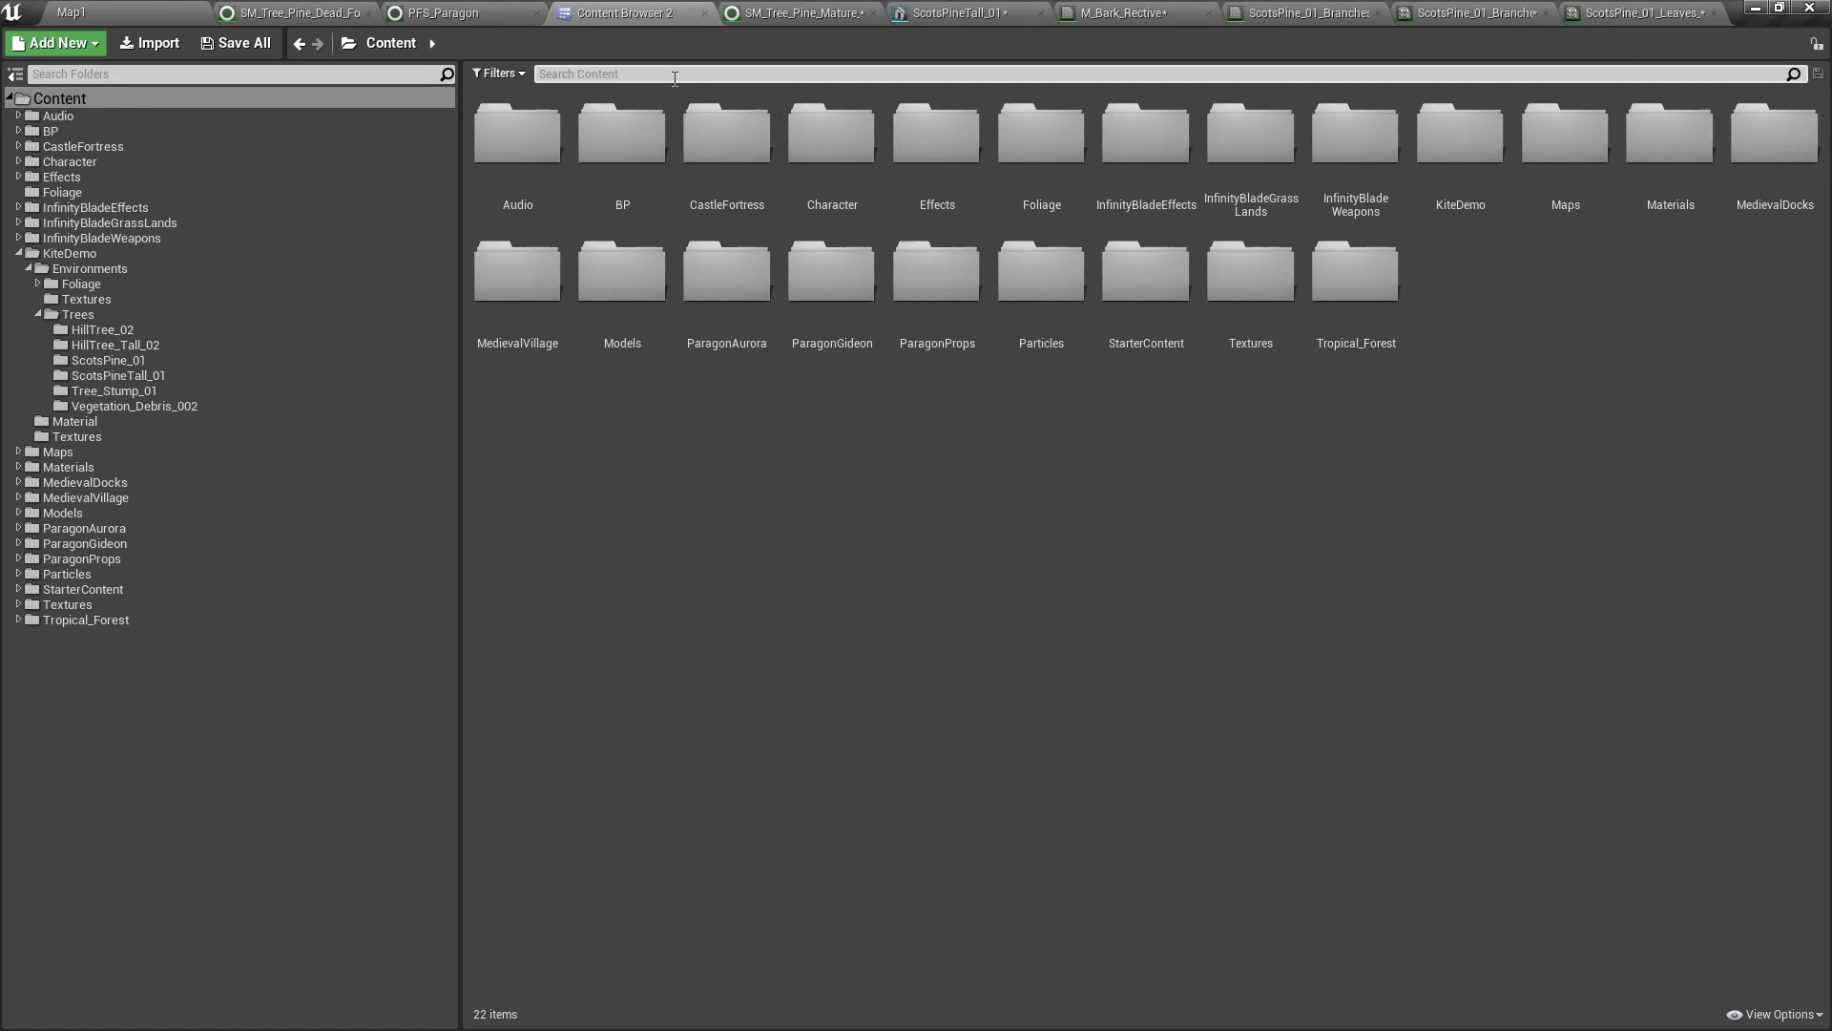
type("MP_globa")
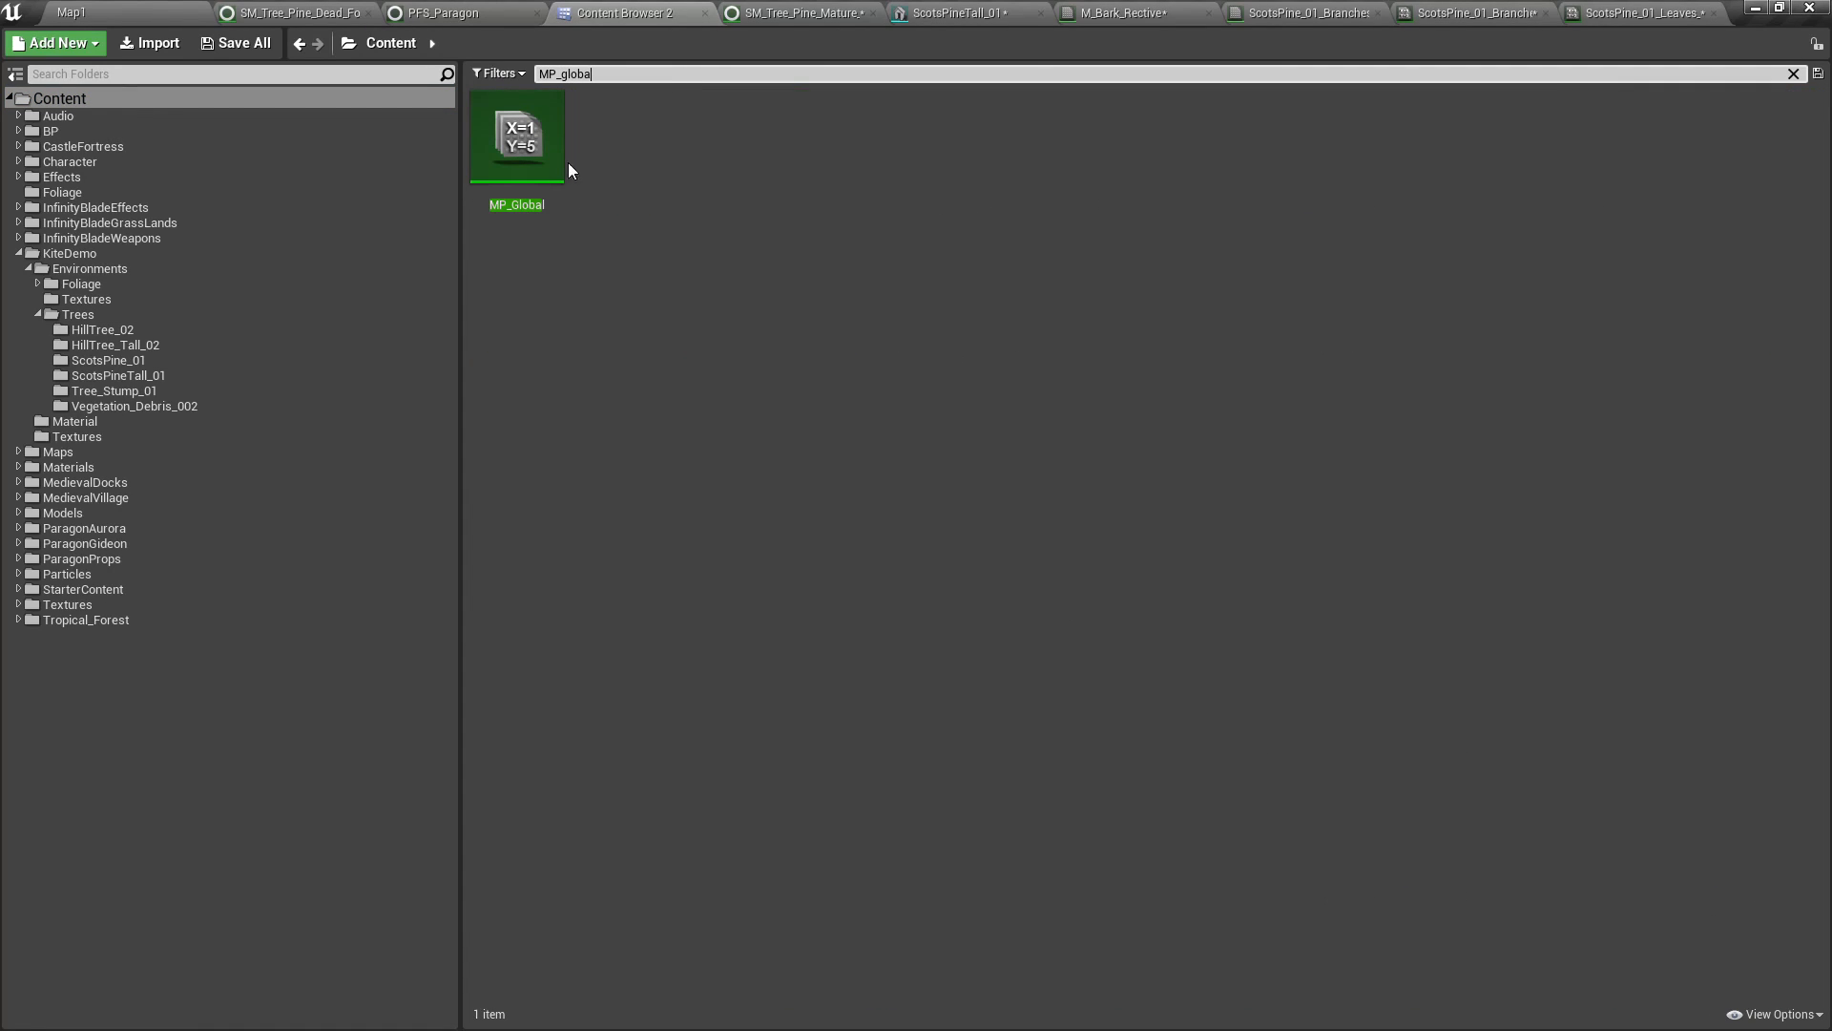
double_click(556, 158)
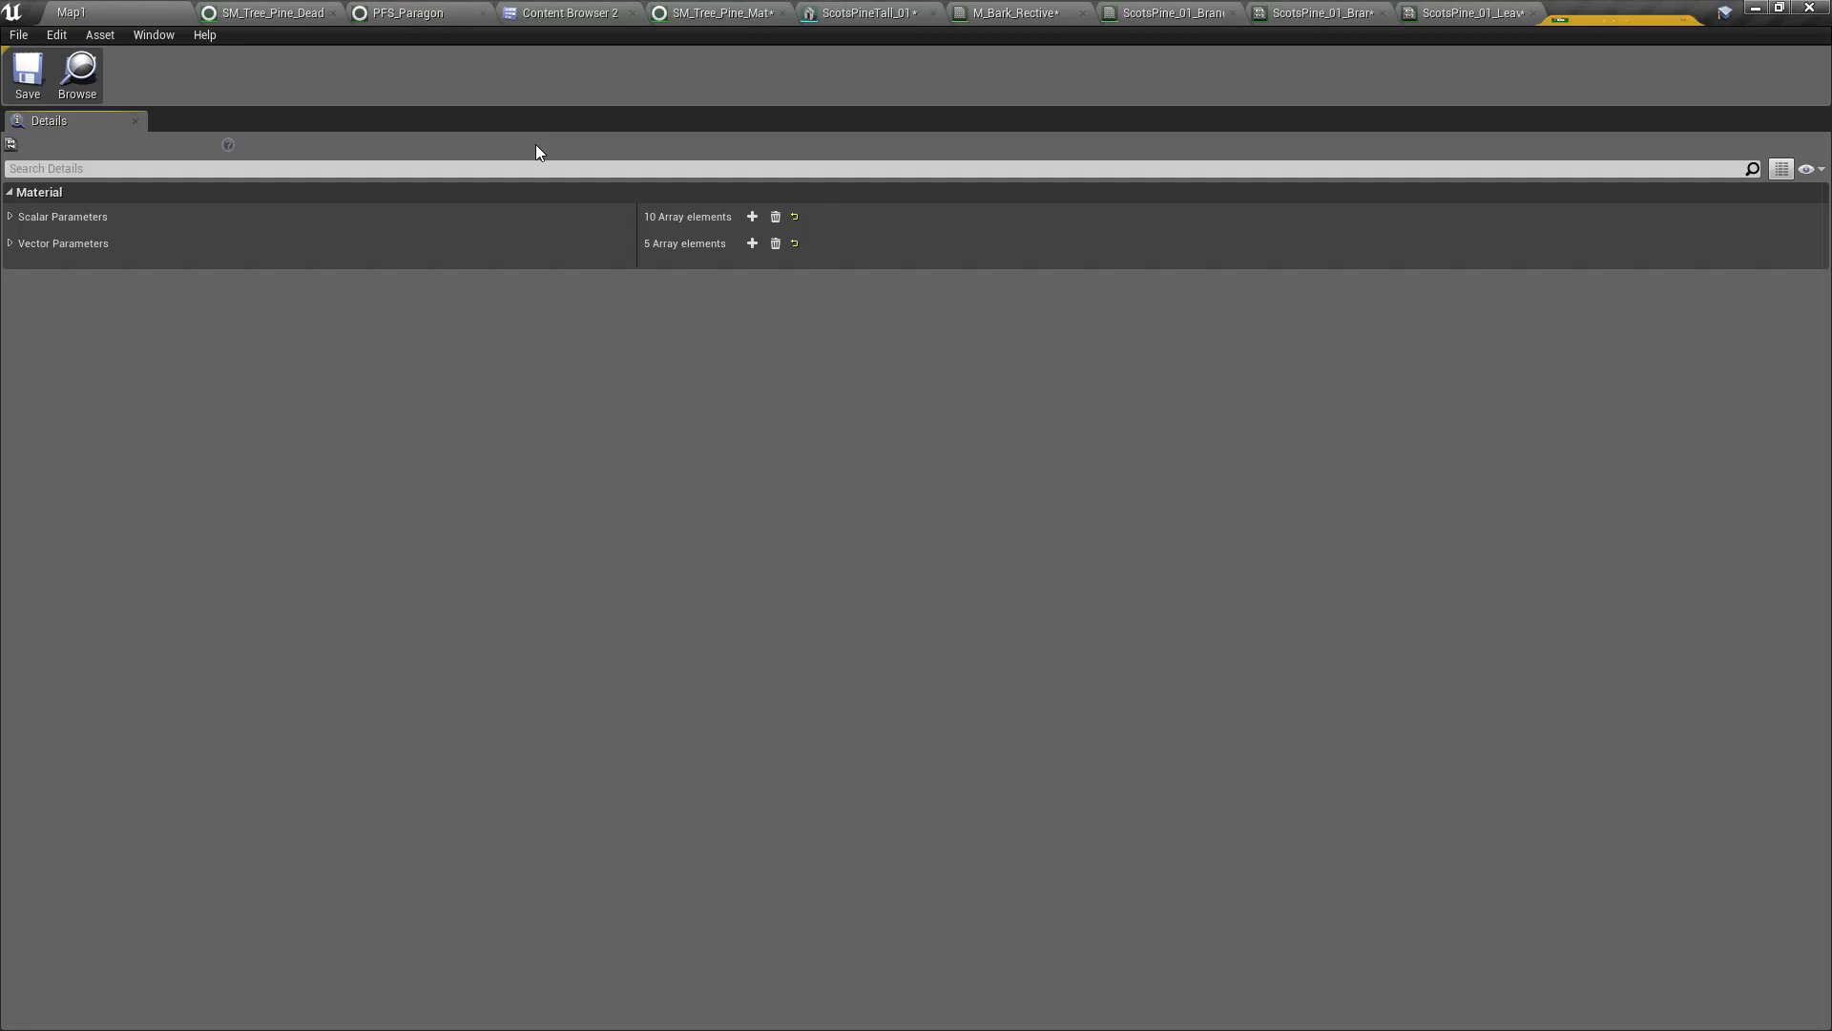
Set the R component of the Wind Direction vector parameter's default value to 0 in MP_Global
left_click(10, 245)
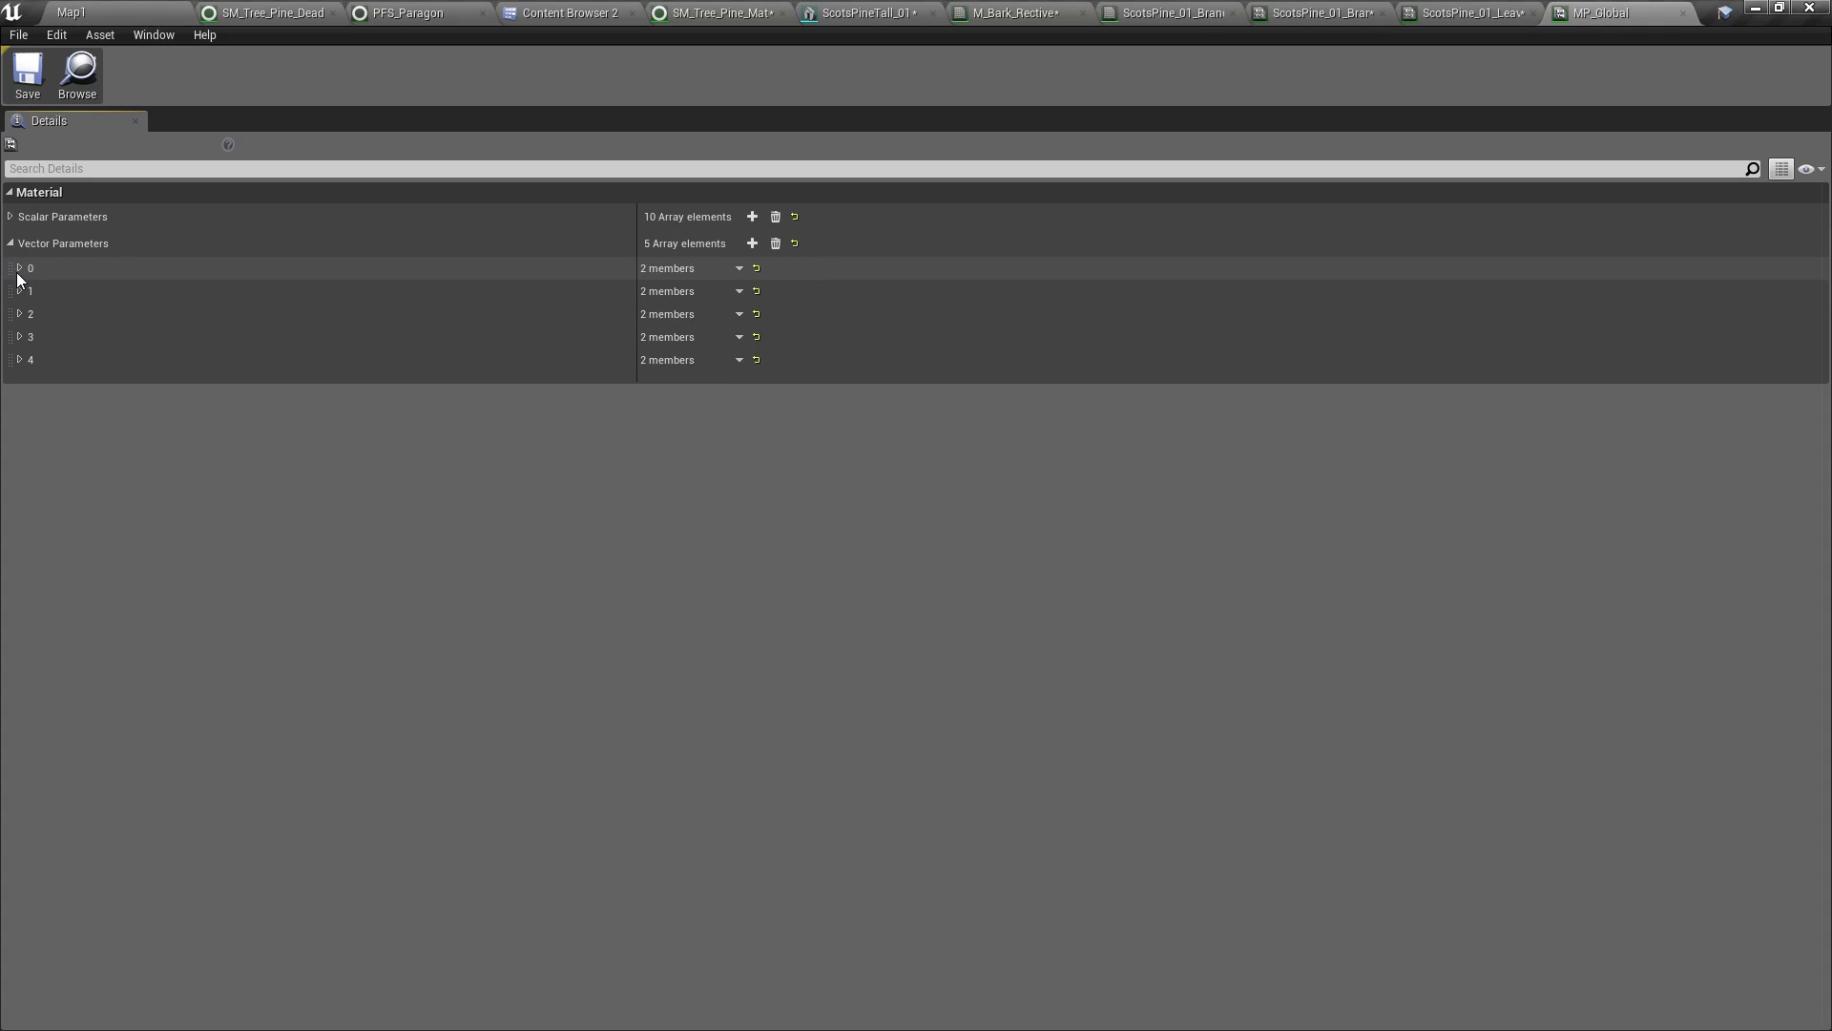
left_click(20, 269)
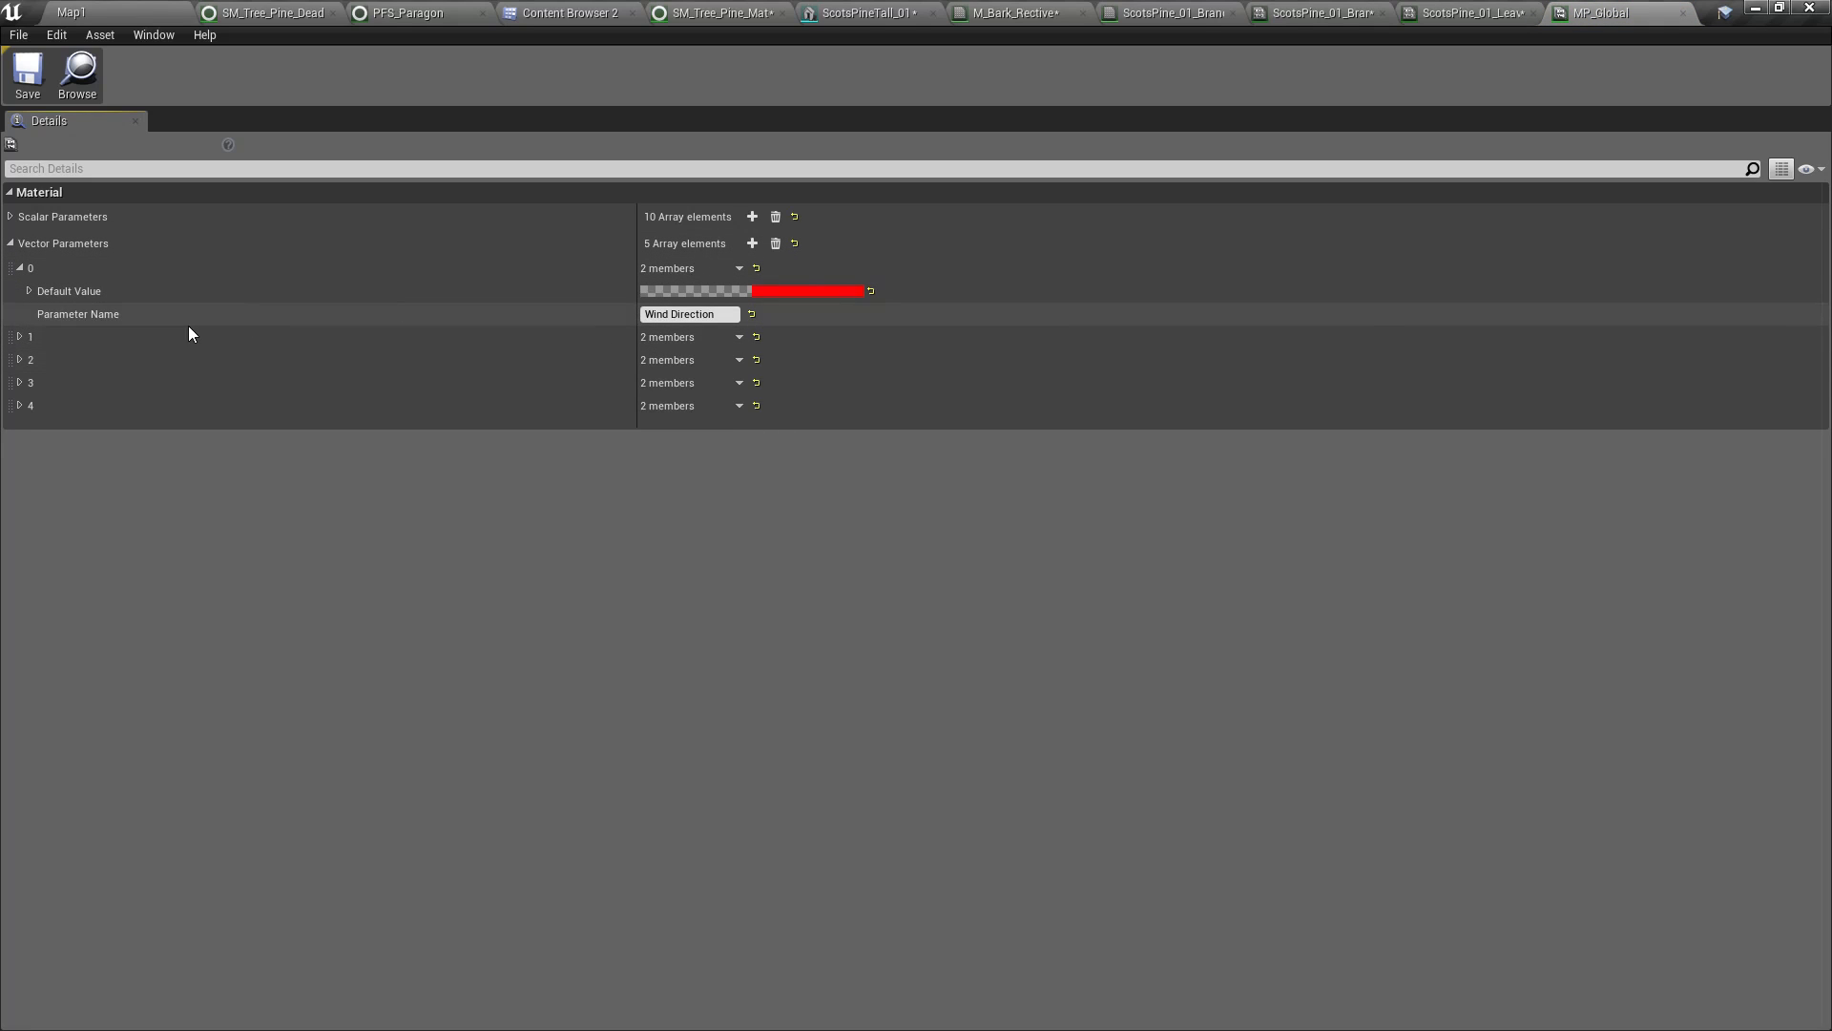
left_click(34, 294)
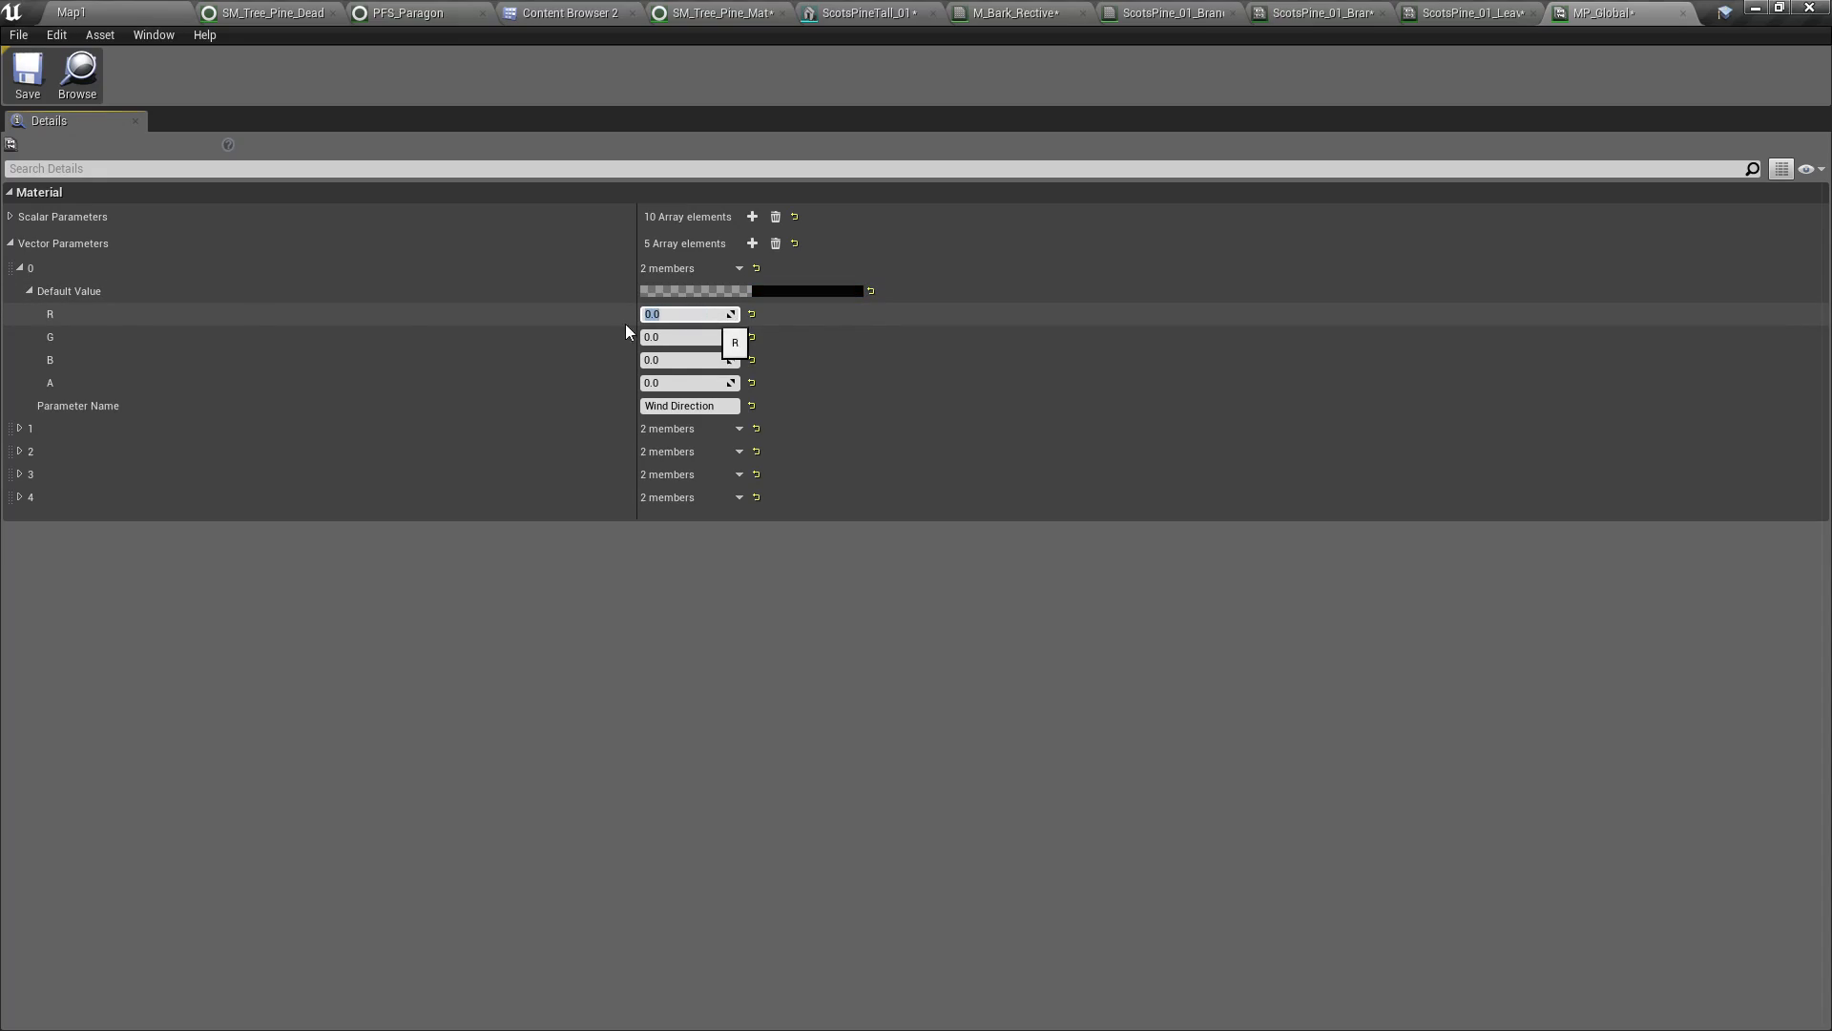
Inspect the needles and twigs of ScotsPineTall_01 up close, and open the leaves instance's parent material M_LeavesMaster
left_click(863, 13)
right_click_drag(685, 571, 859, 544)
key("w")
key("s")
key("w")
key("s")
scroll(870, 599, "up", 3)
scroll(787, 586, "down", 3)
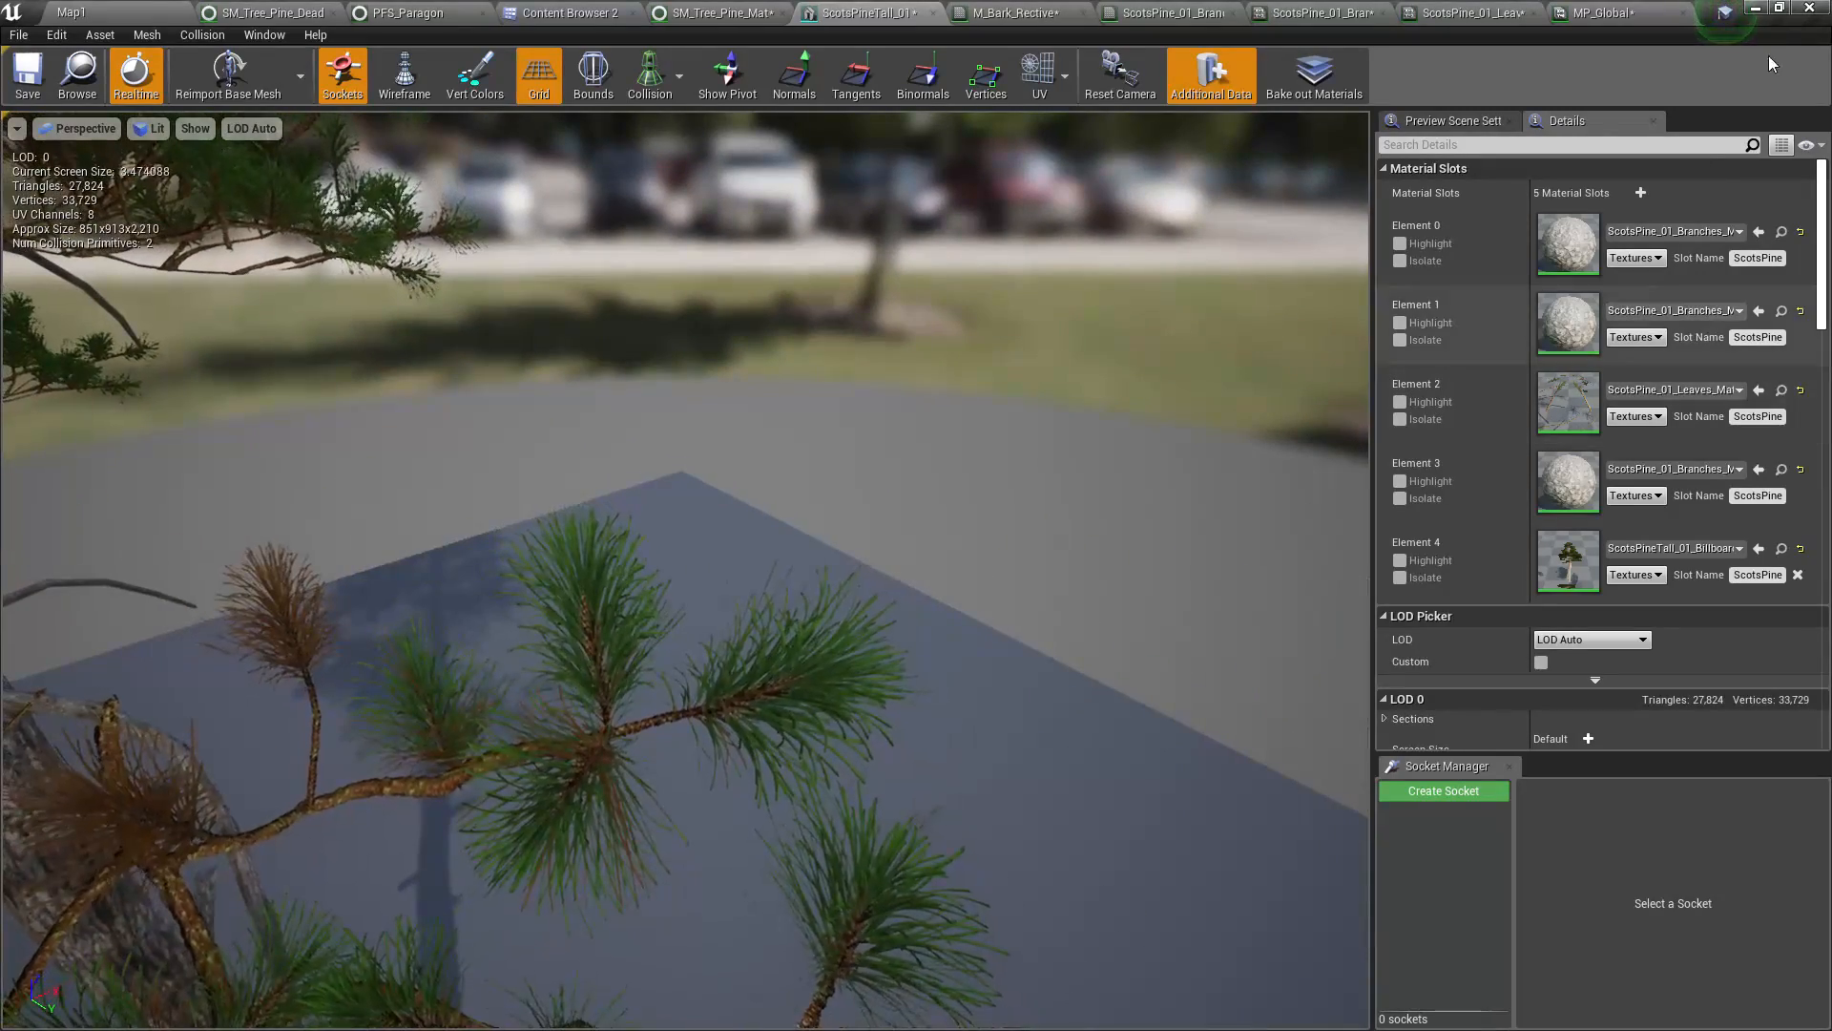
left_click(1475, 12)
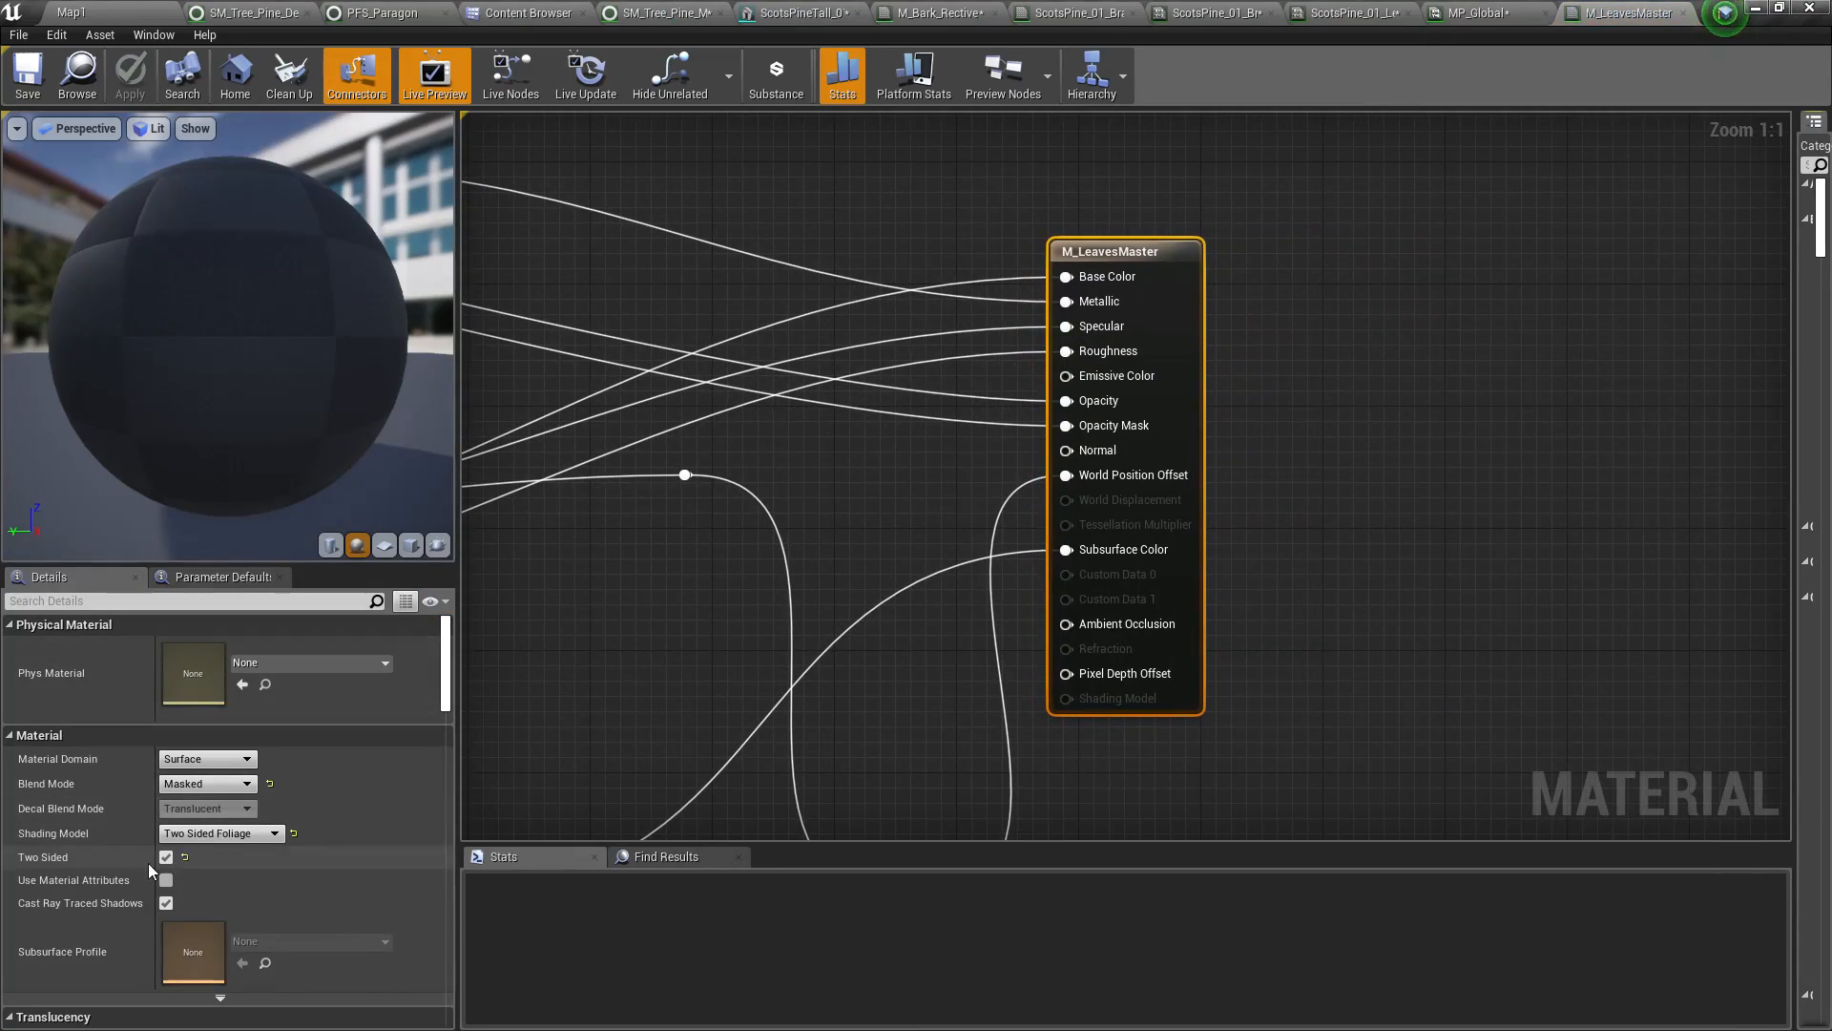
Examine the pine's foliage and bark in the Map1 level from several distances, and recheck the needles in the ScotsPineTall_01 mesh editor
left_click(119, 7)
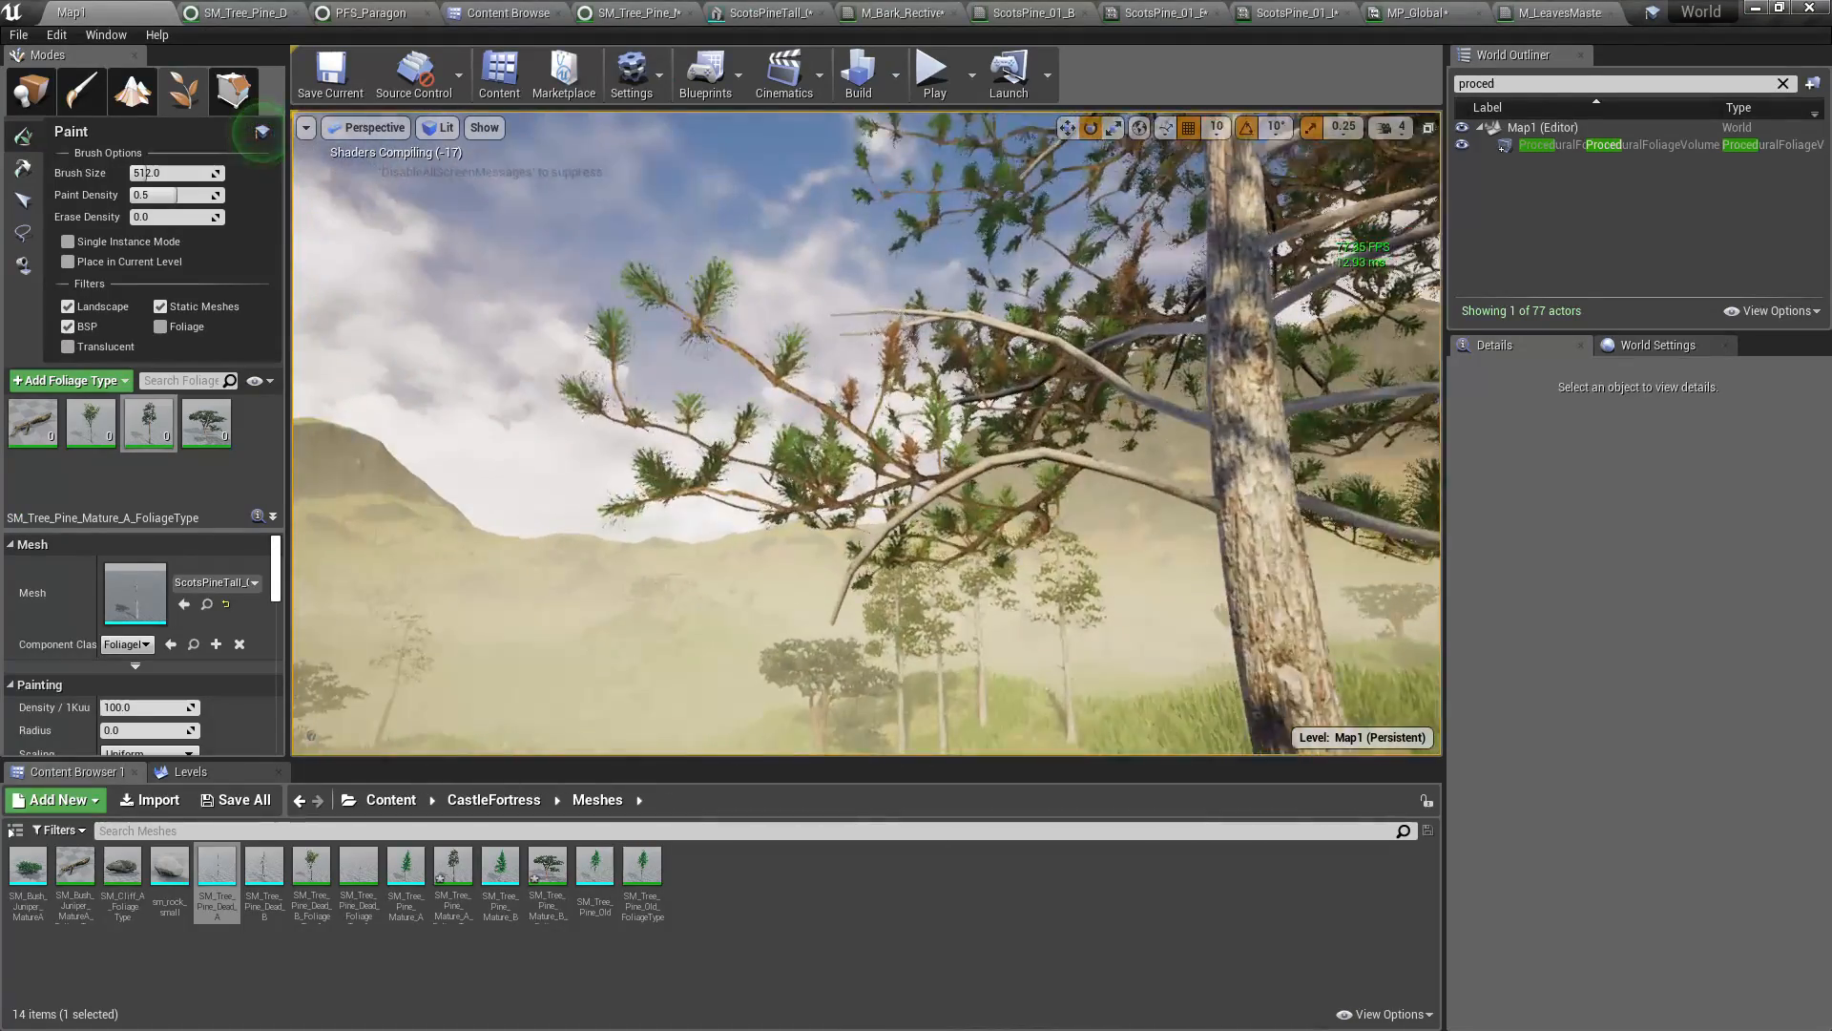
right_click_drag(866, 433, 763, 410)
key("w")
mouse_move(867, 433)
right_mouse_down()
mouse_move(931, 492)
mouse_move(821, 487)
mouse_move(921, 453)
mouse_move(968, 477)
mouse_move(916, 386)
mouse_move(849, 515)
mouse_move(831, 491)
mouse_move(749, 477)
mouse_move(929, 417)
mouse_move(878, 441)
mouse_move(826, 429)
mouse_move(891, 465)
mouse_move(878, 441)
mouse_move(982, 457)
mouse_move(787, 435)
mouse_move(911, 490)
right_mouse_up()
key("s")
key("s")
key("s")
key("w")
key("w")
key("s")
key("s")
key("a")
key("w")
key("s")
key("w")
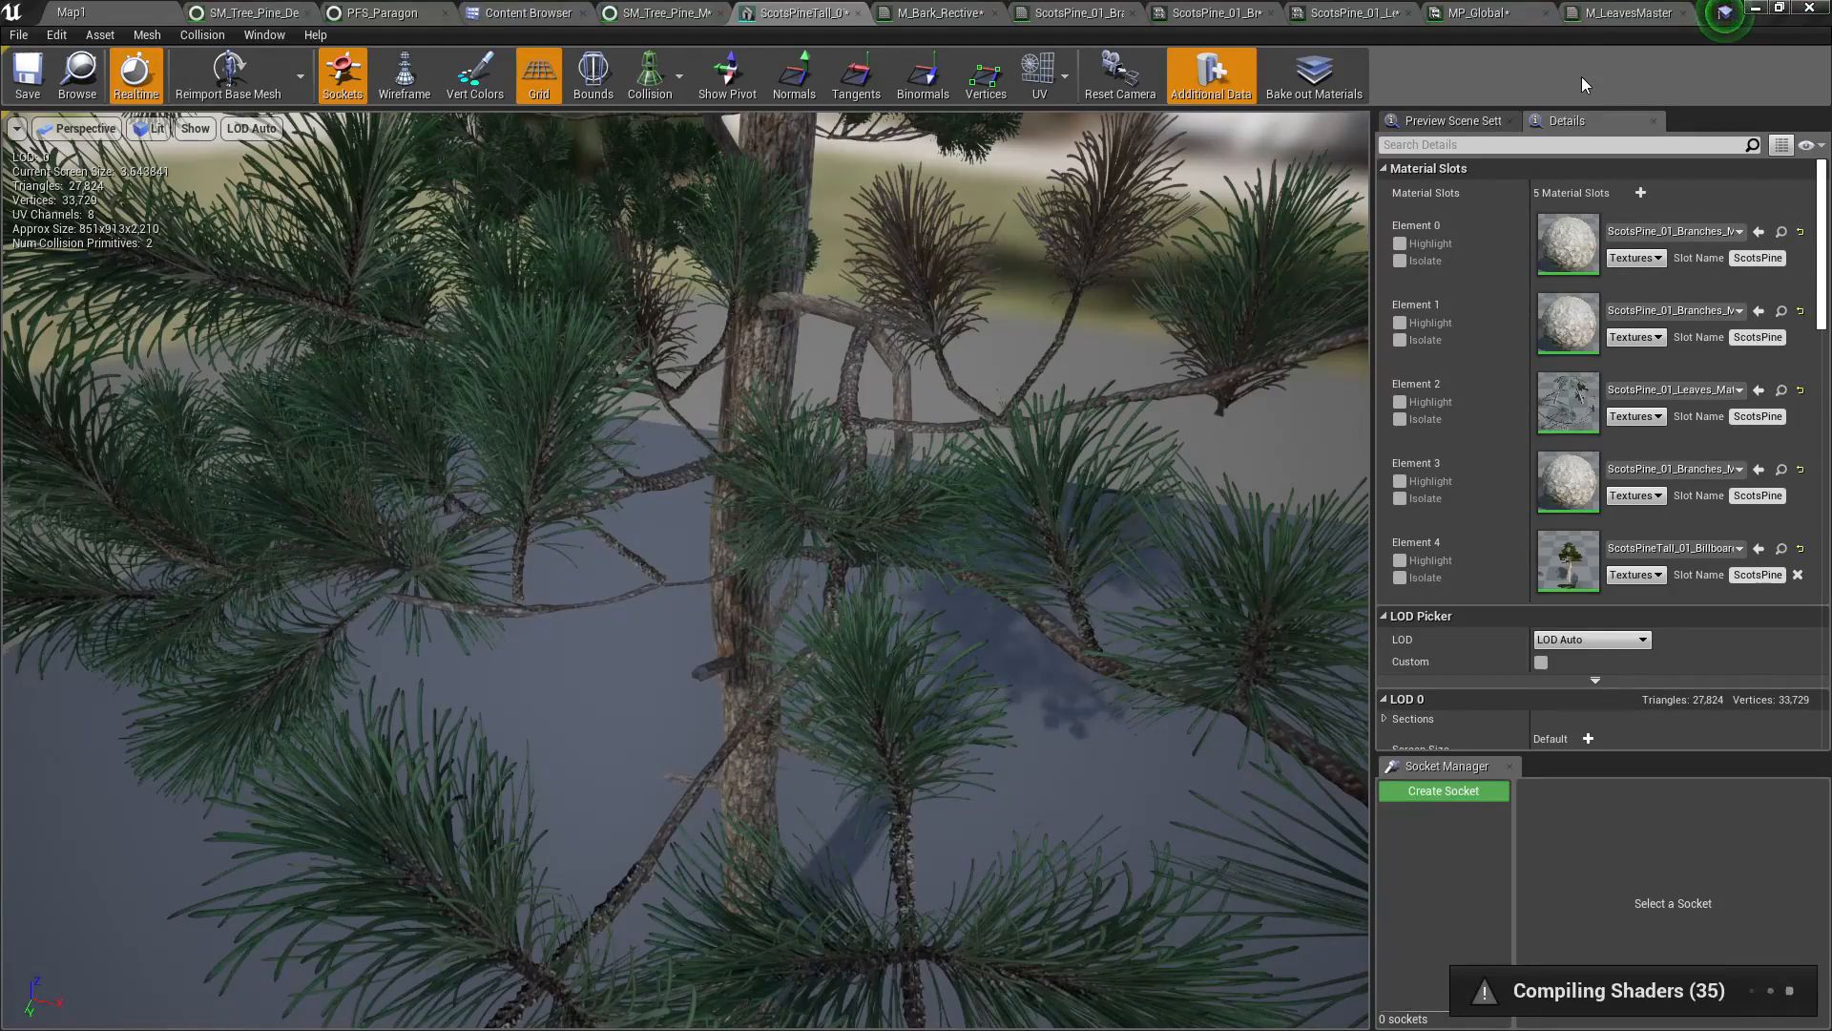
right_click_drag(674, 649, 685, 640)
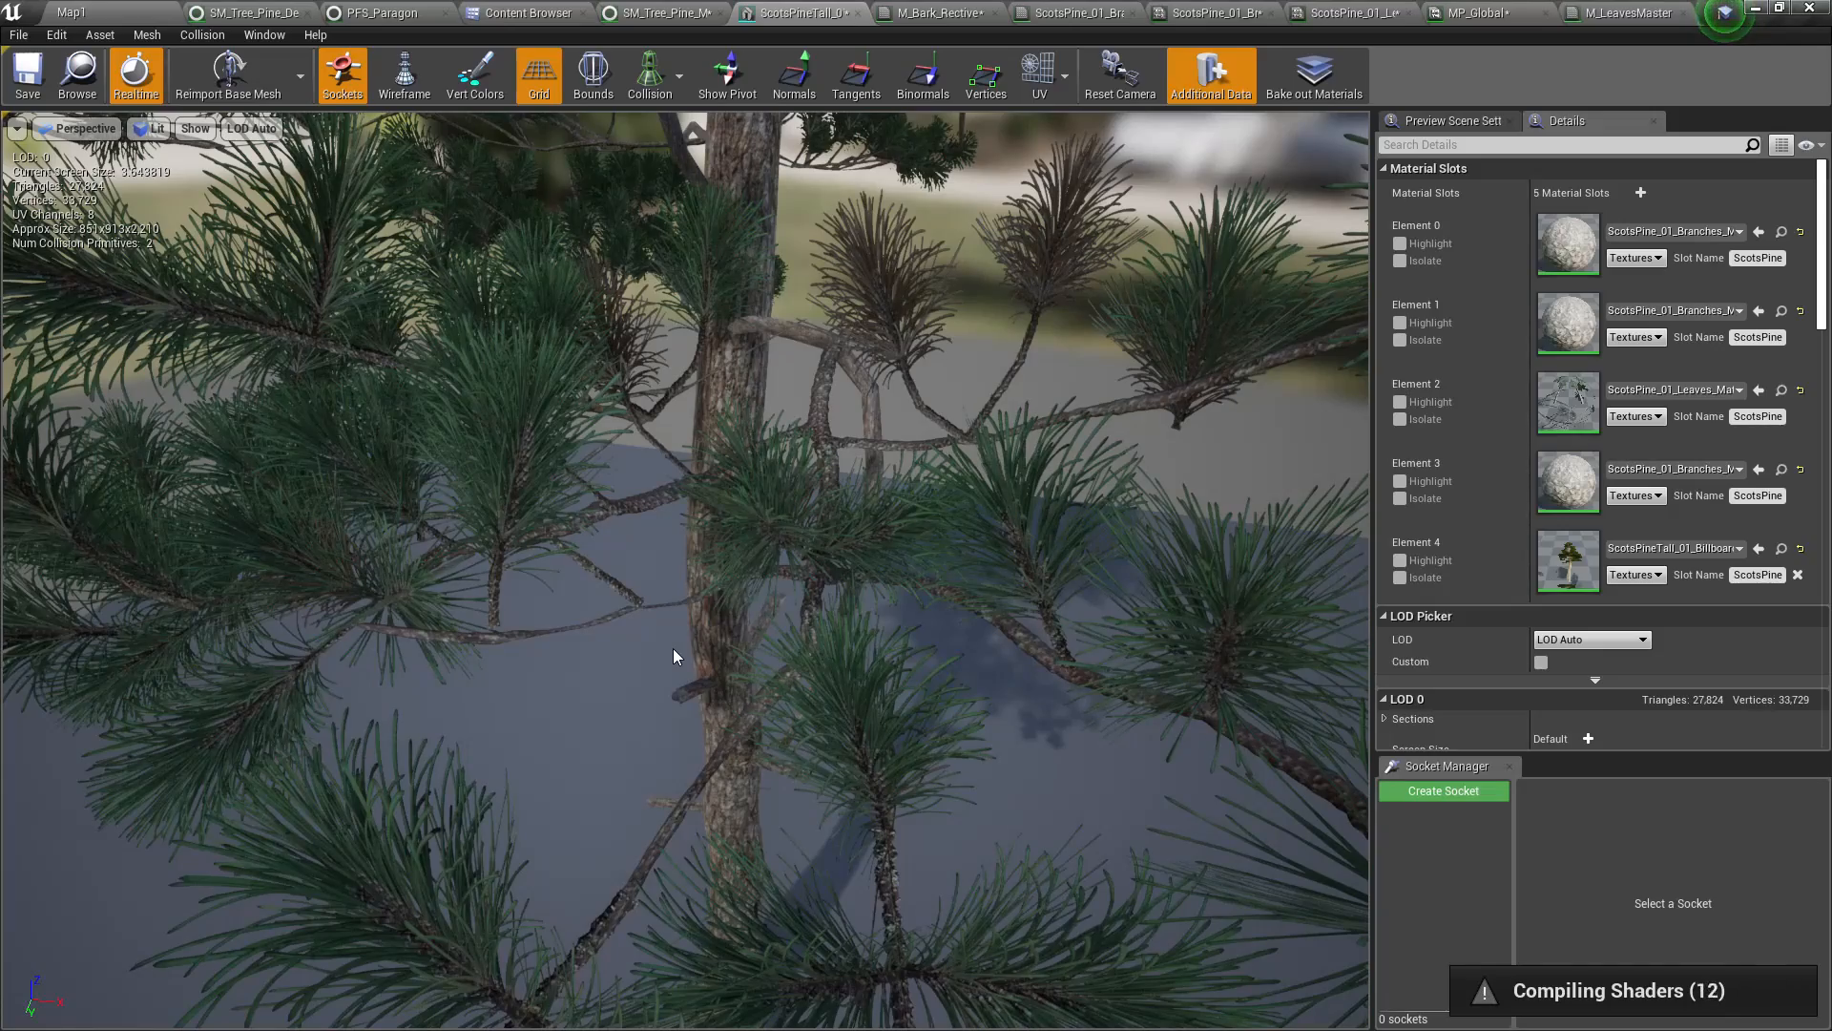
Undo, redo and undo again the last material change on ScotsPineTall_01, comparing its needles and bark each time
key("ctrl+z")
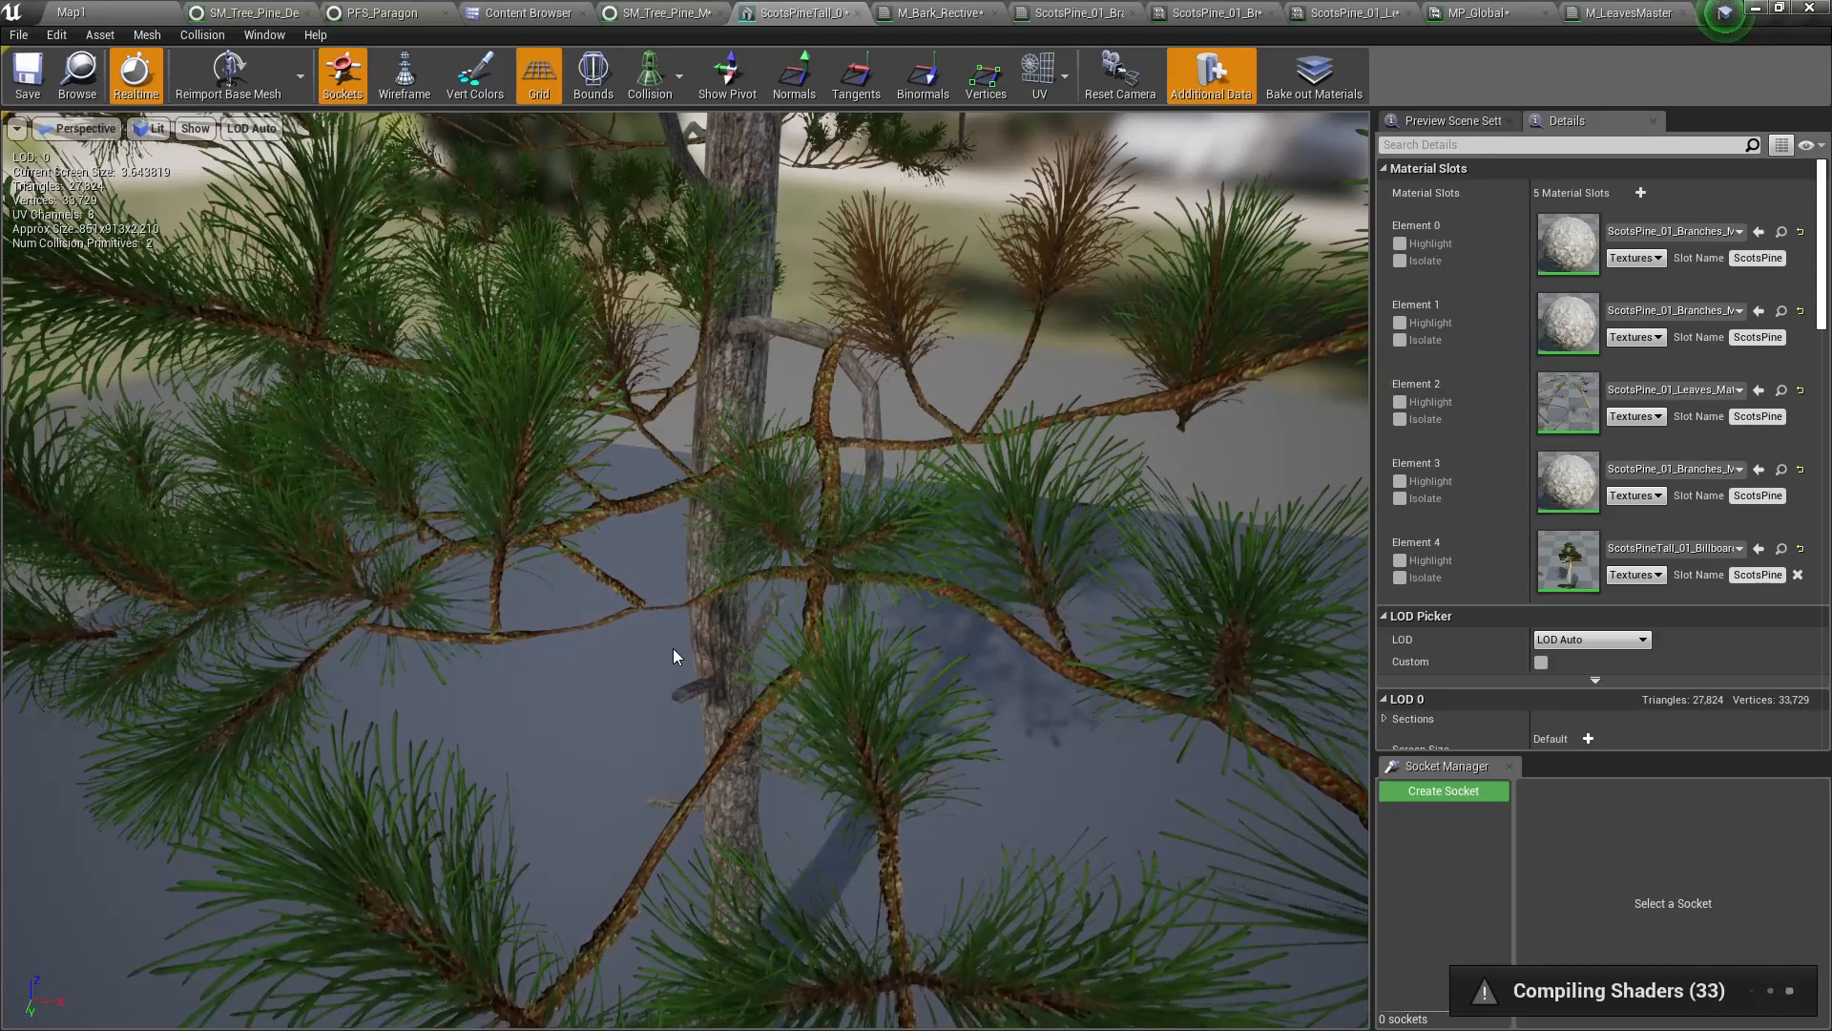
key("ctrl+y")
left_click_drag(872, 736, 871, 840)
key("w")
right_click_drag(871, 735, 1107, 732)
key("s")
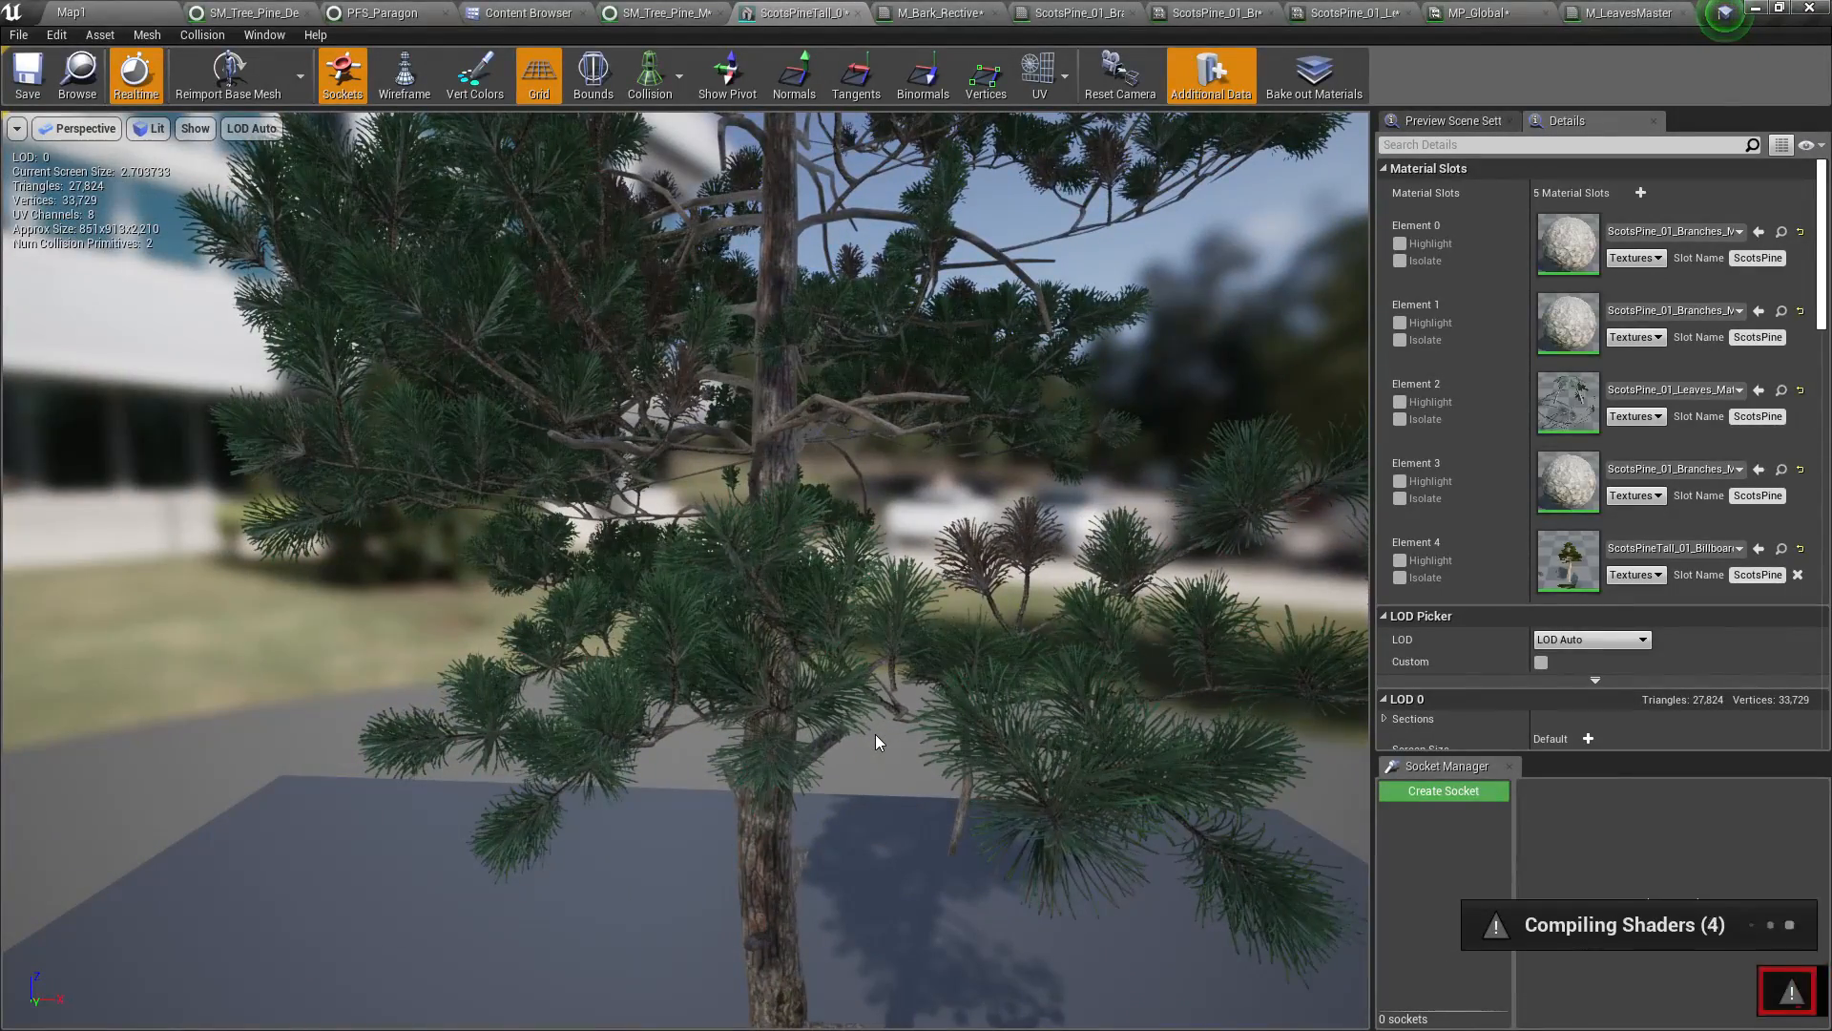
key("ctrl+z")
right_click_drag(874, 735, 830, 687)
key("w")
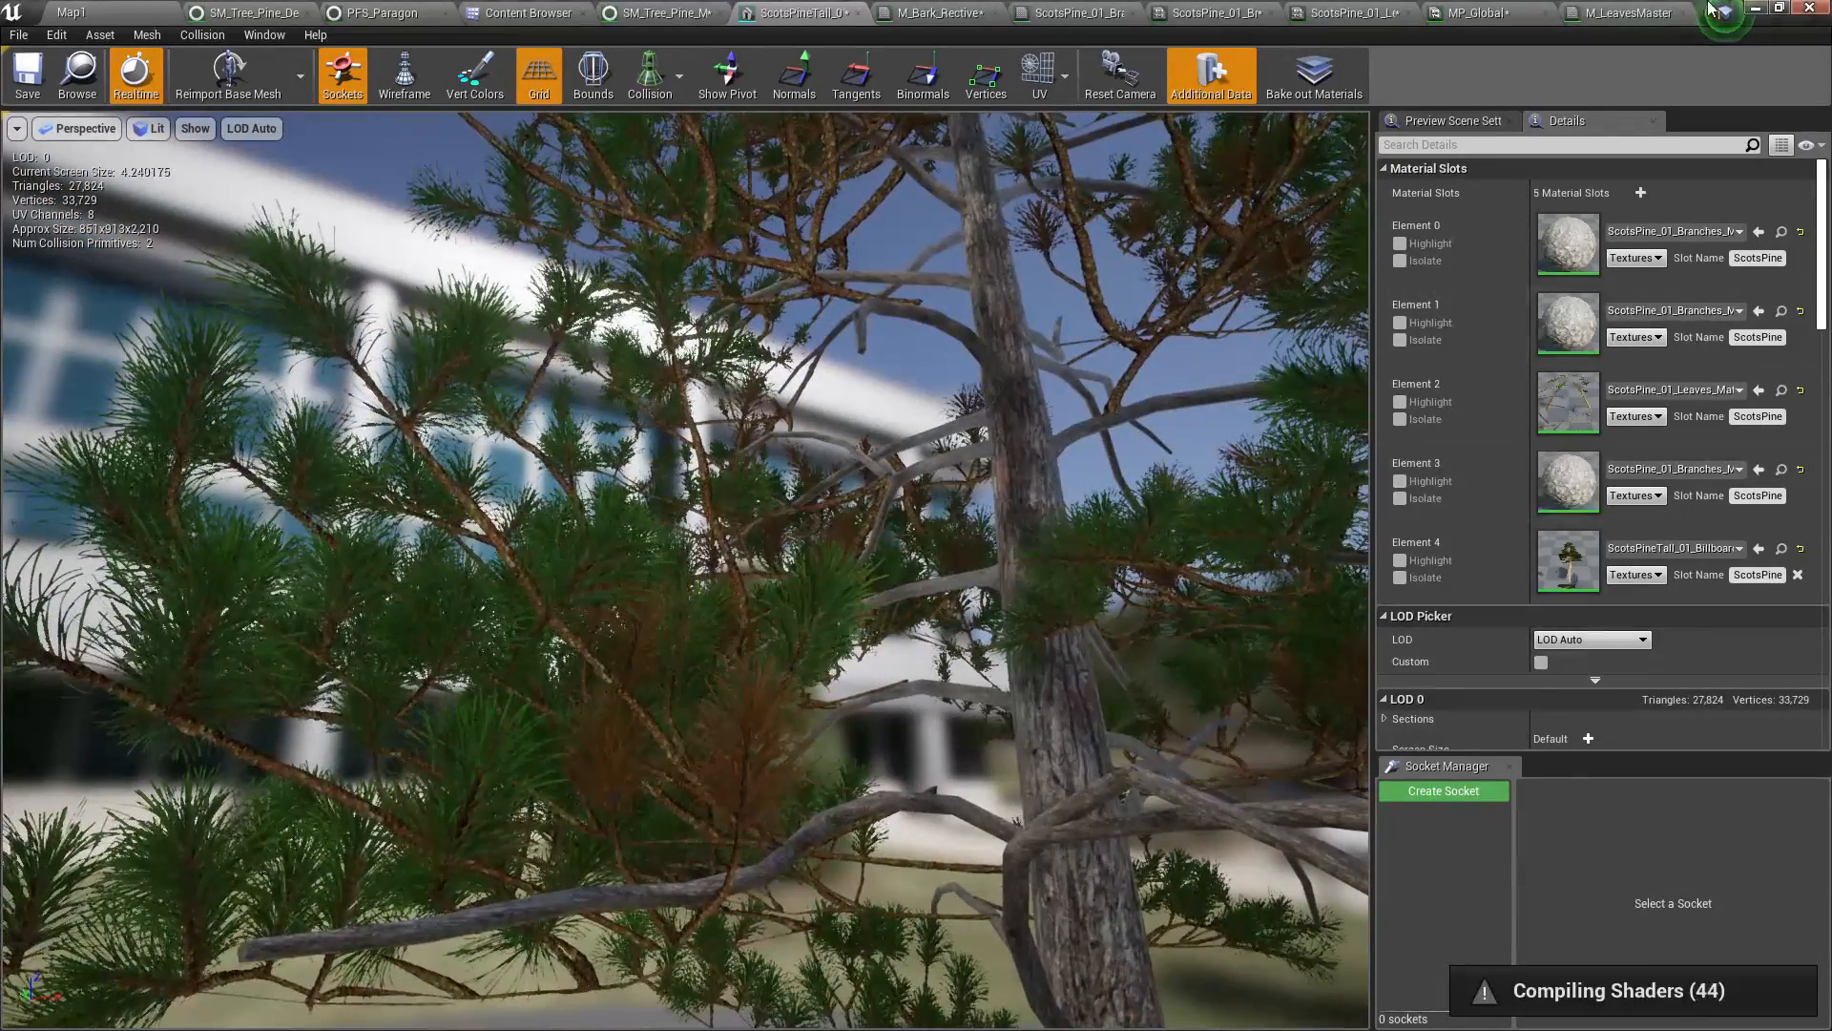
Examine the distant trees' foliage and the grass in the Map1 level from several angles
left_click(1622, 10)
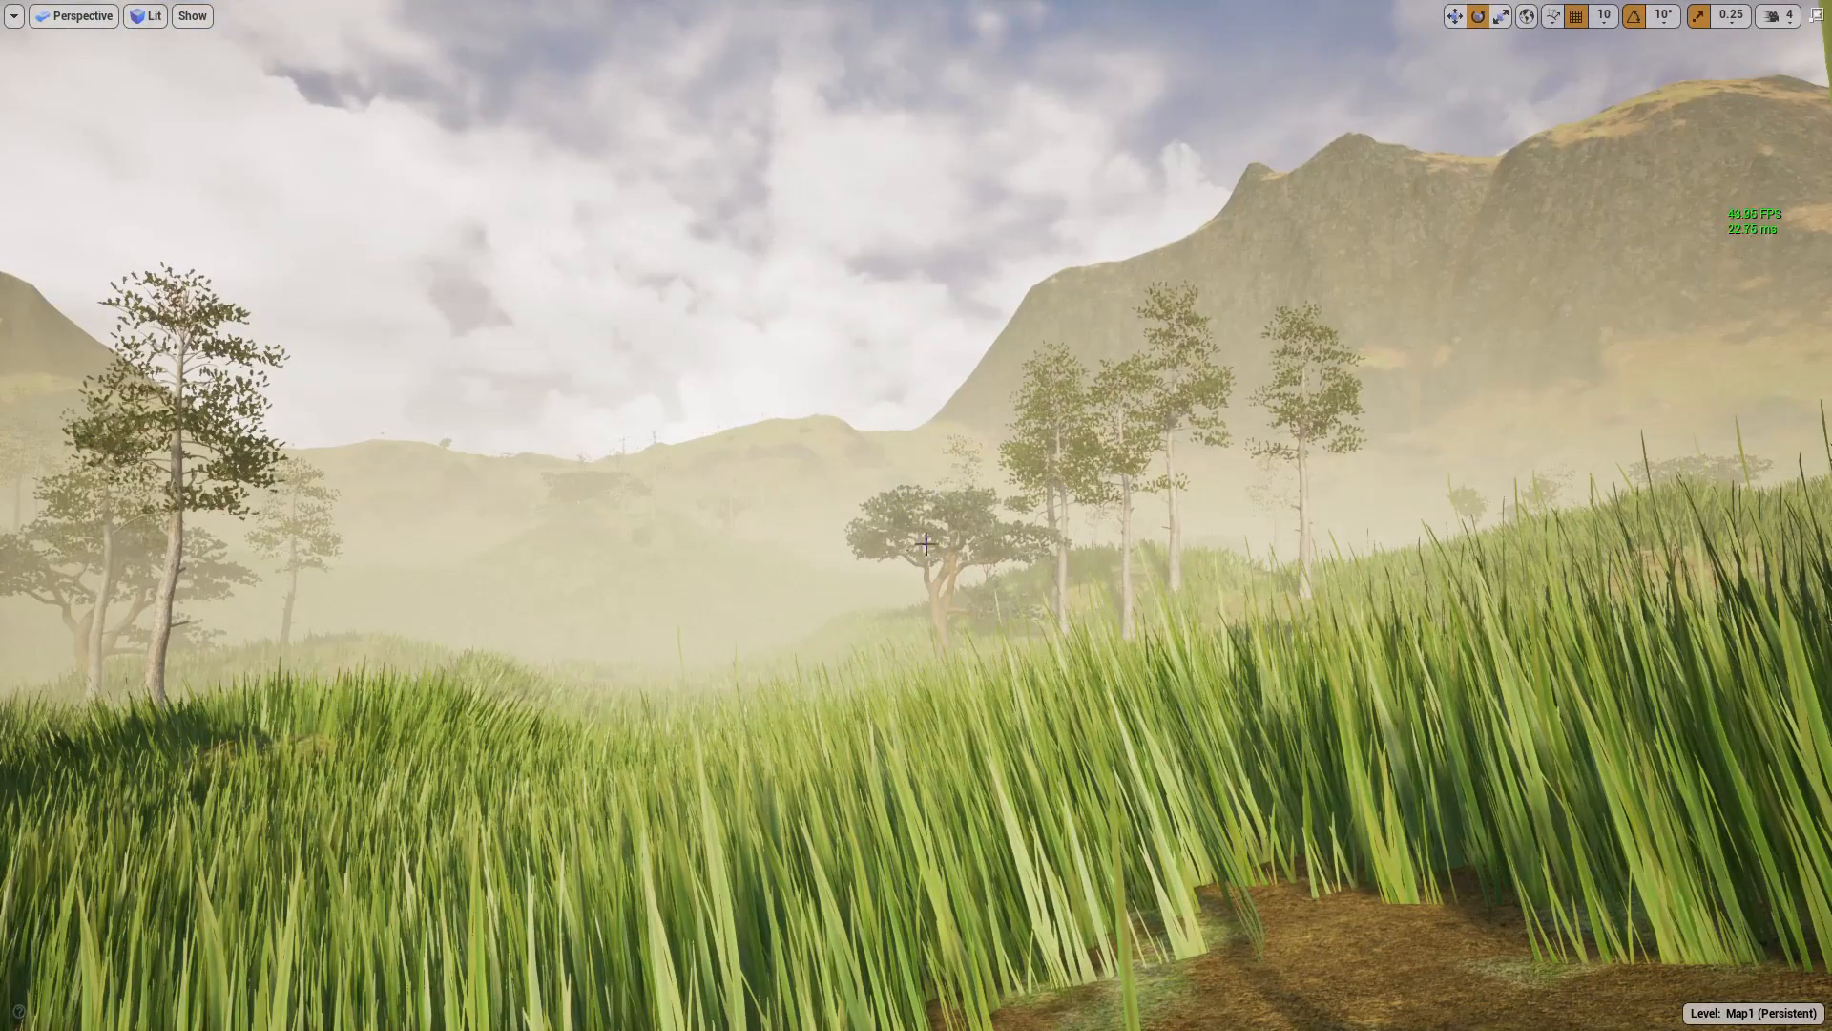
right_click_drag(931, 518, 1011, 518)
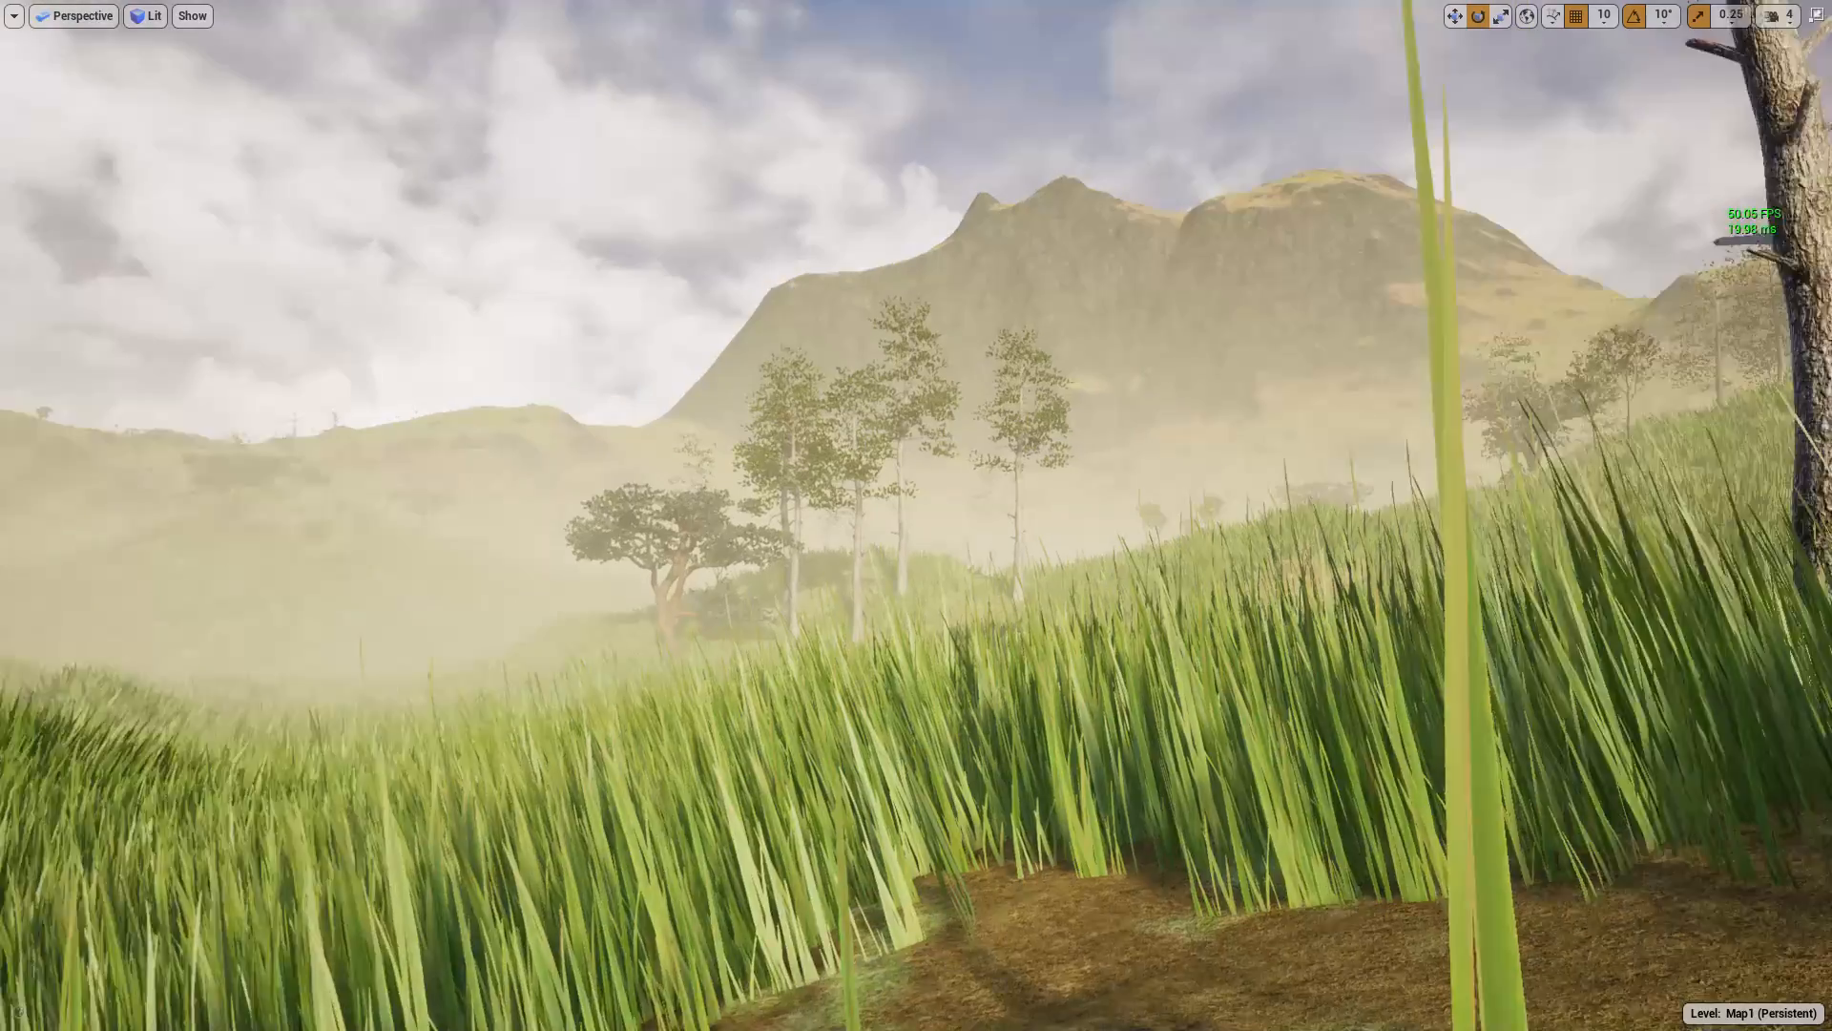
key("a")
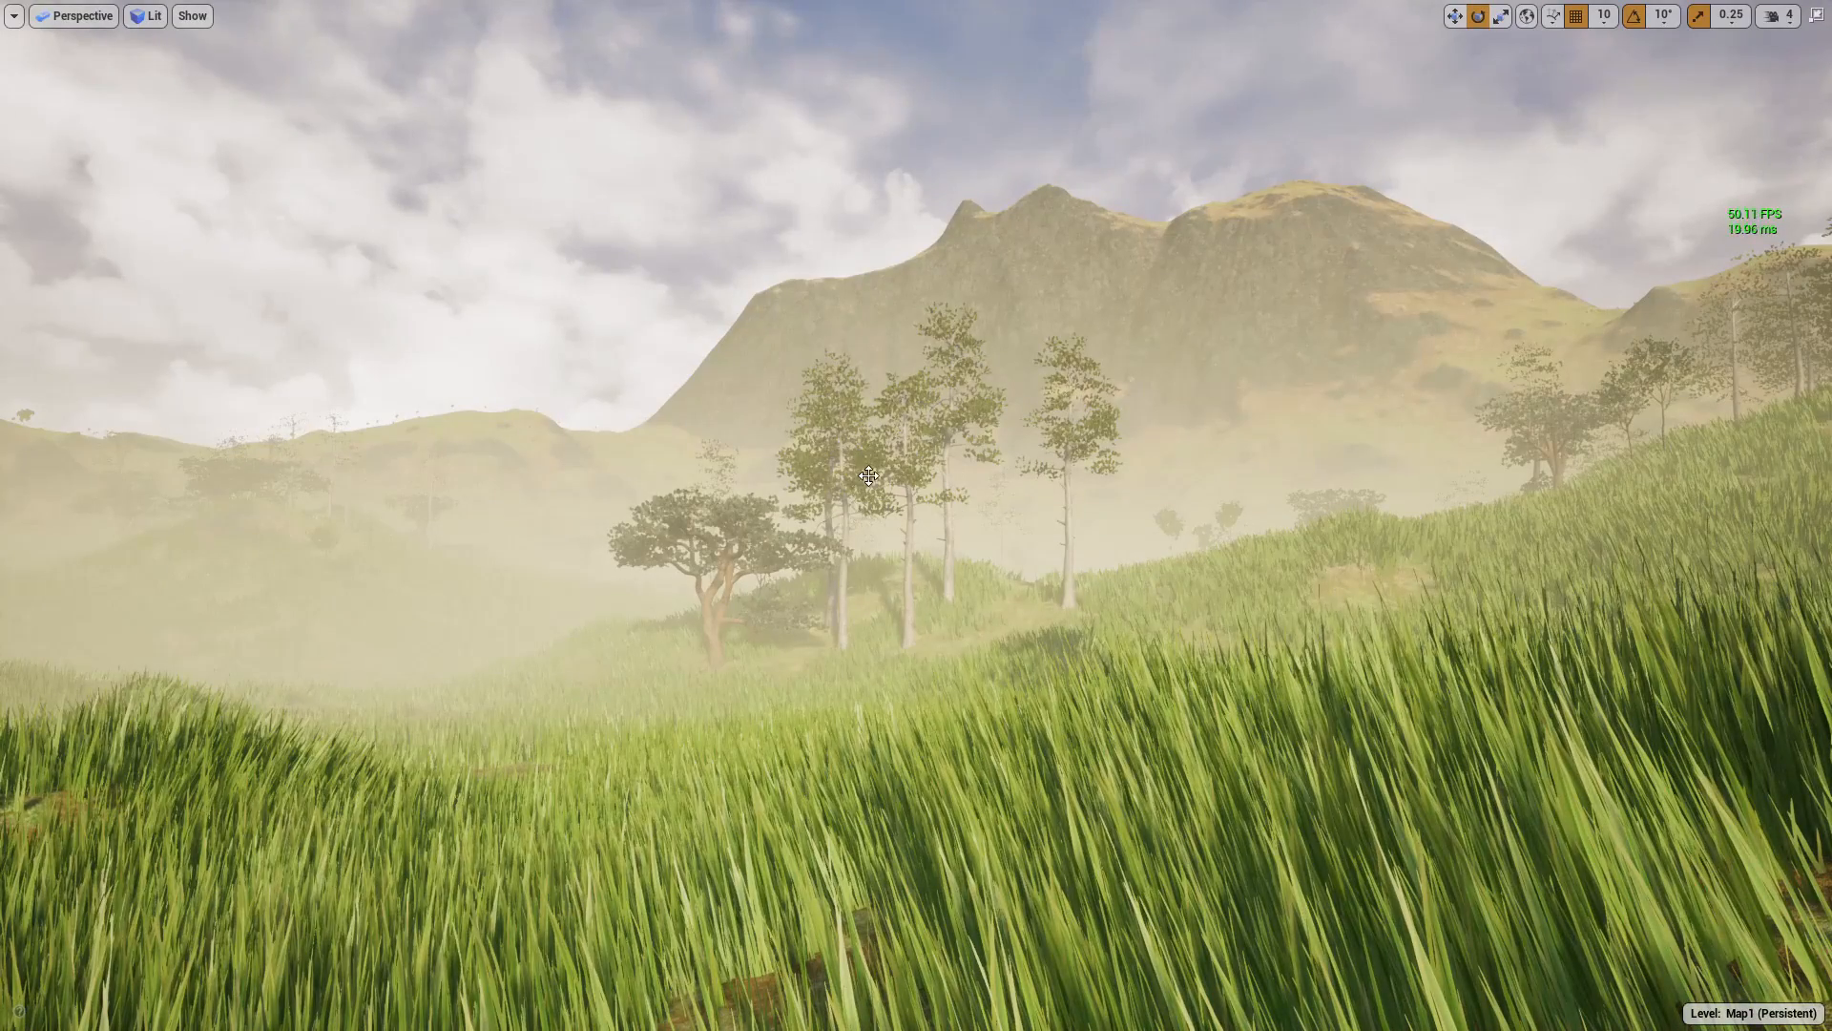
key("a")
mouse_move(916, 515)
right_mouse_down()
mouse_move(959, 529)
mouse_move(892, 537)
mouse_move(984, 525)
mouse_move(944, 525)
mouse_move(907, 455)
mouse_move(902, 485)
right_mouse_up()
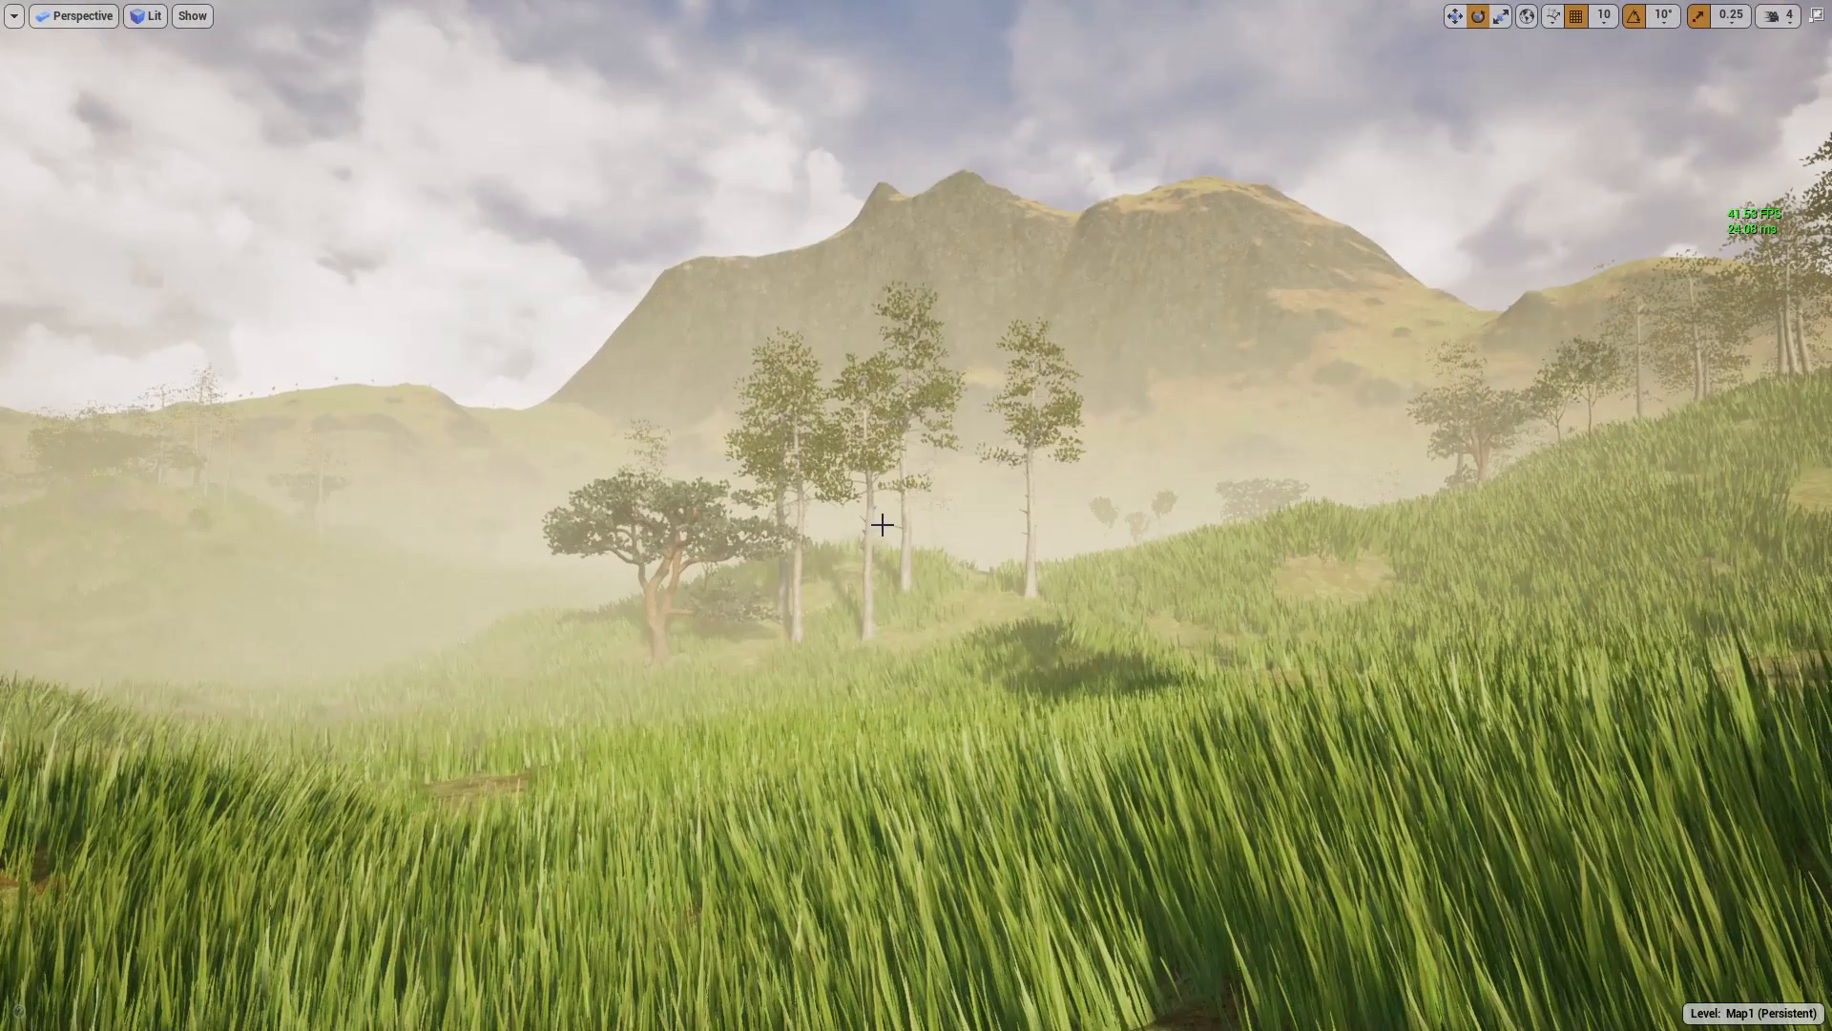
right_click_drag(1129, 332, 1012, 334)
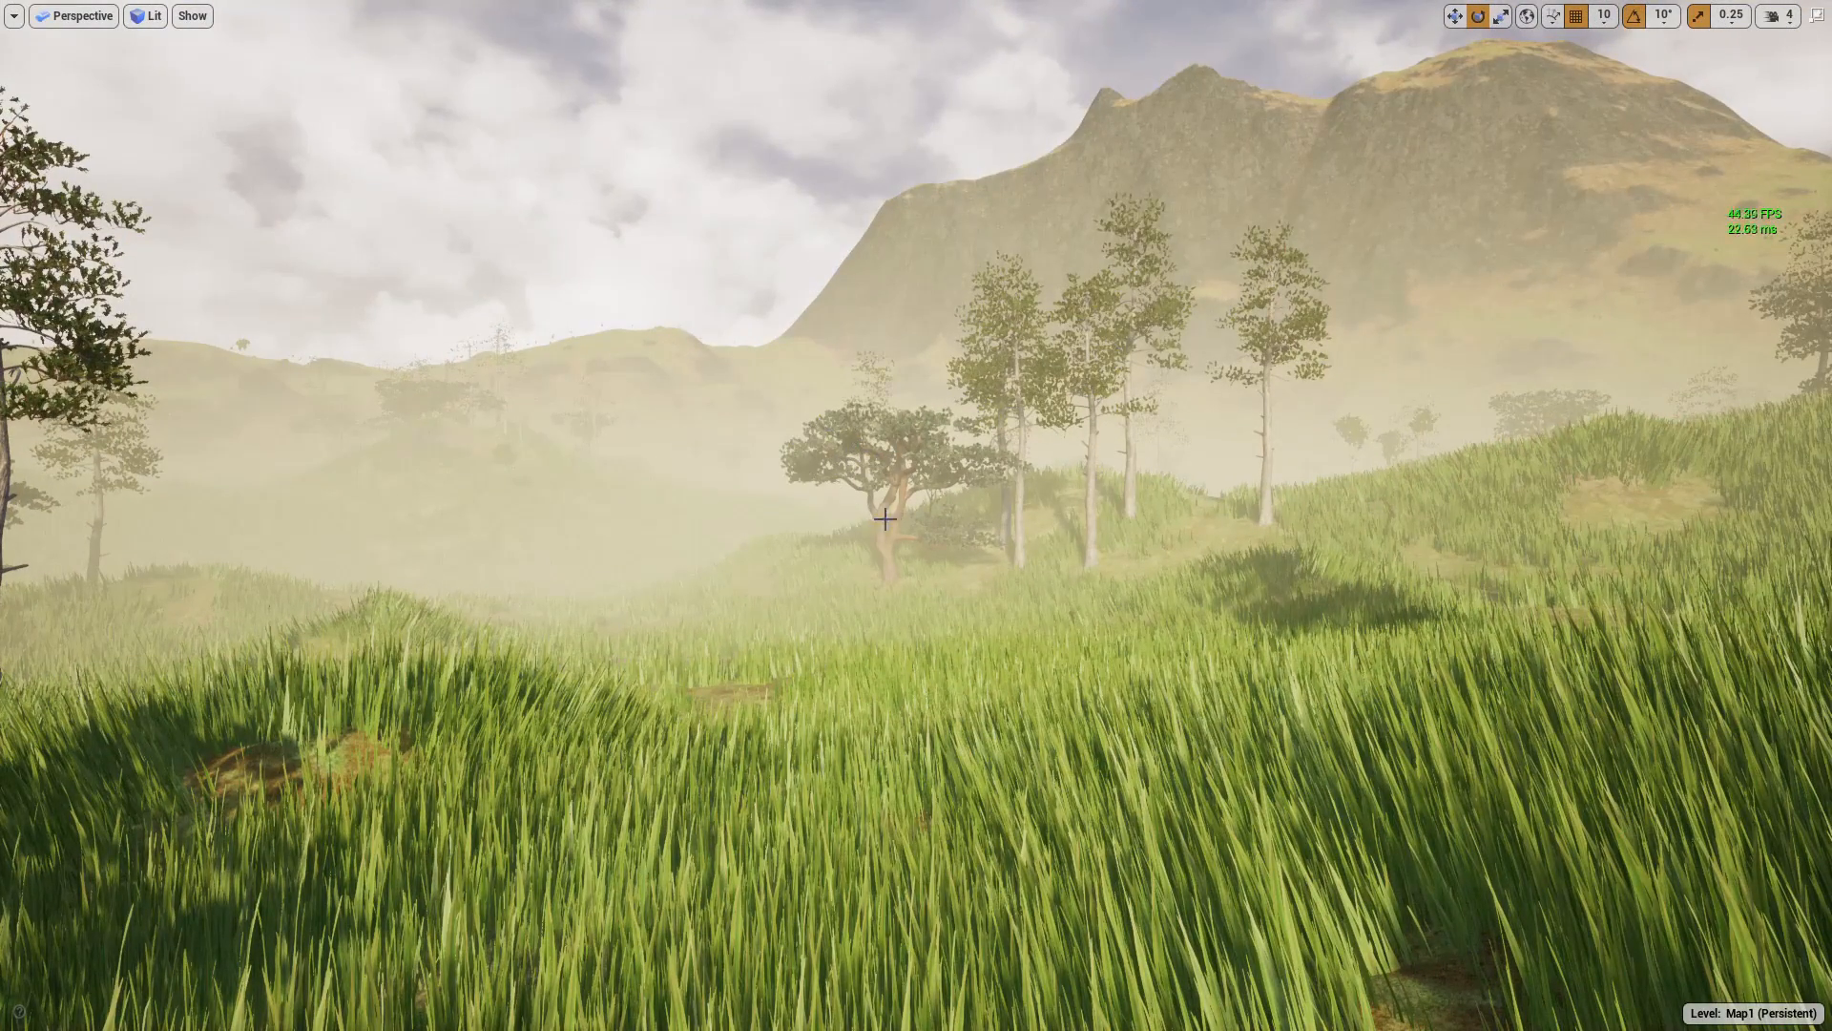
right_click_drag(1131, 470, 1069, 562)
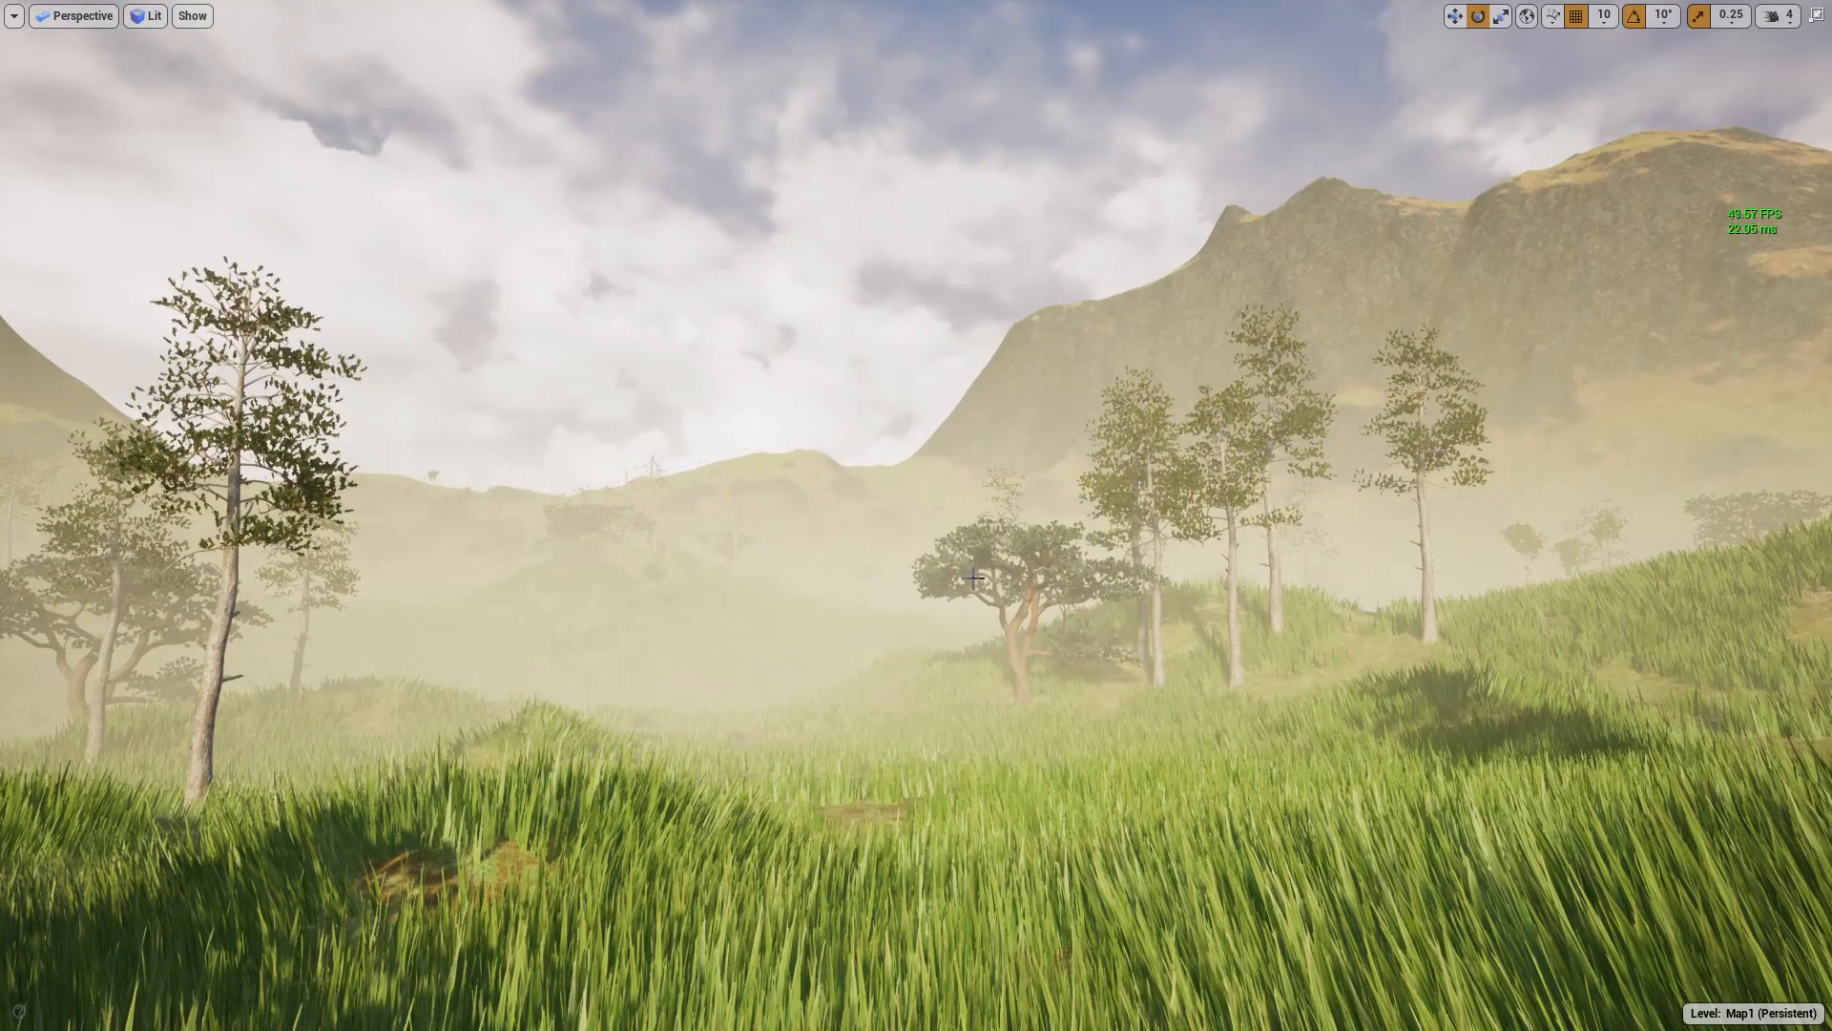
mouse_move(912, 640)
right_mouse_down()
mouse_move(739, 645)
mouse_move(901, 639)
right_mouse_up()
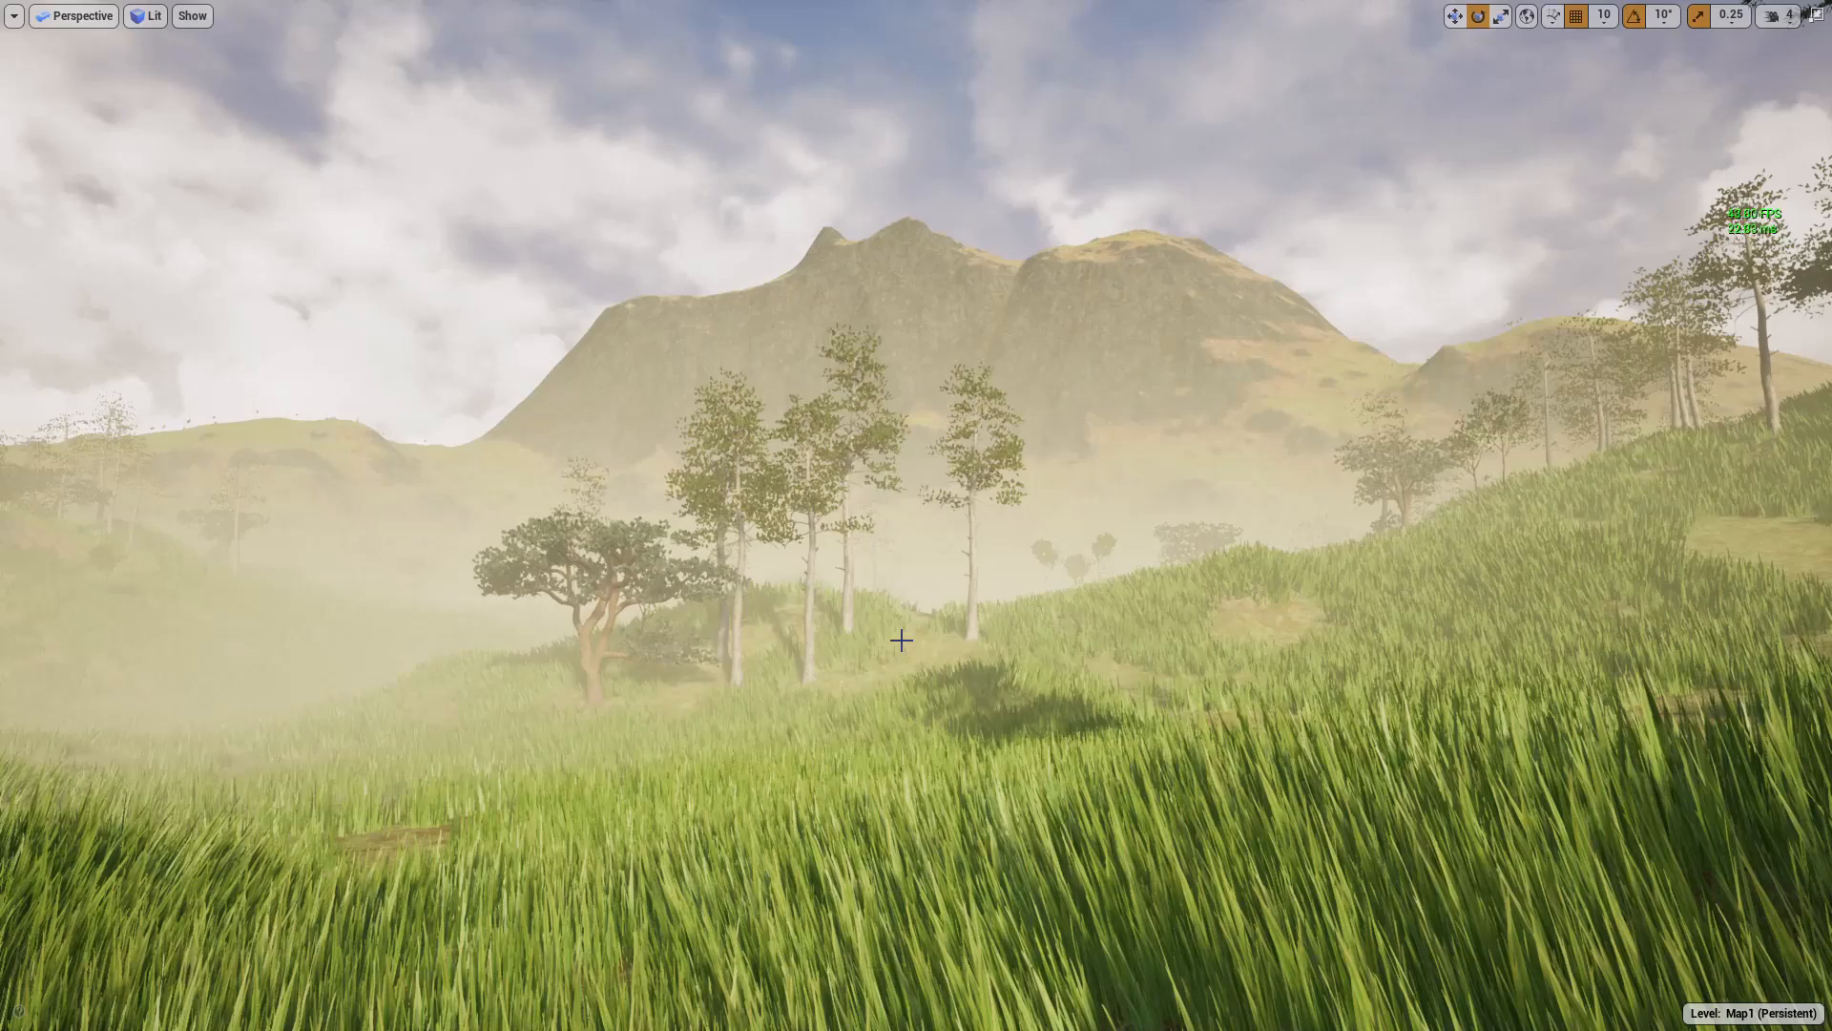
Add a PixelDepth node below the Subtract node that feeds the opacity mask in the M_LeavesMaster graph
key("F11")
left_click(1353, 11)
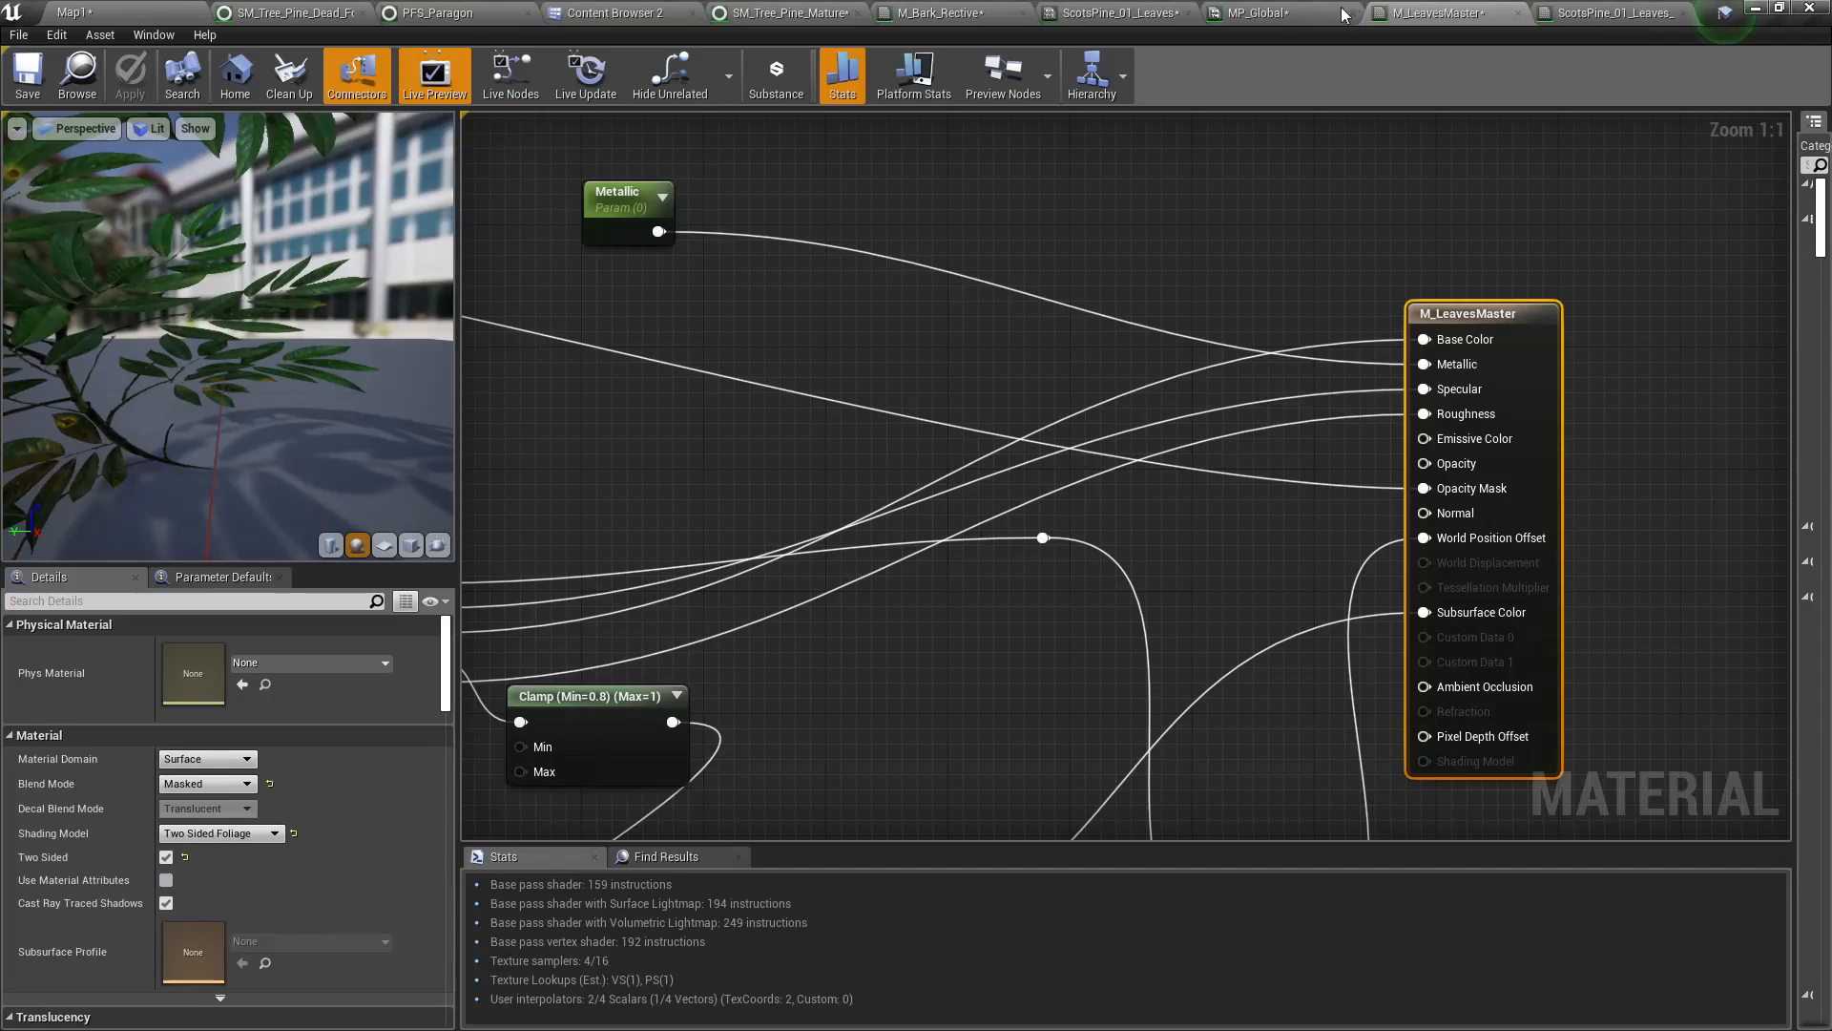
right_click_drag(643, 475, 1735, 471)
right_click_drag(954, 429, 1240, 624)
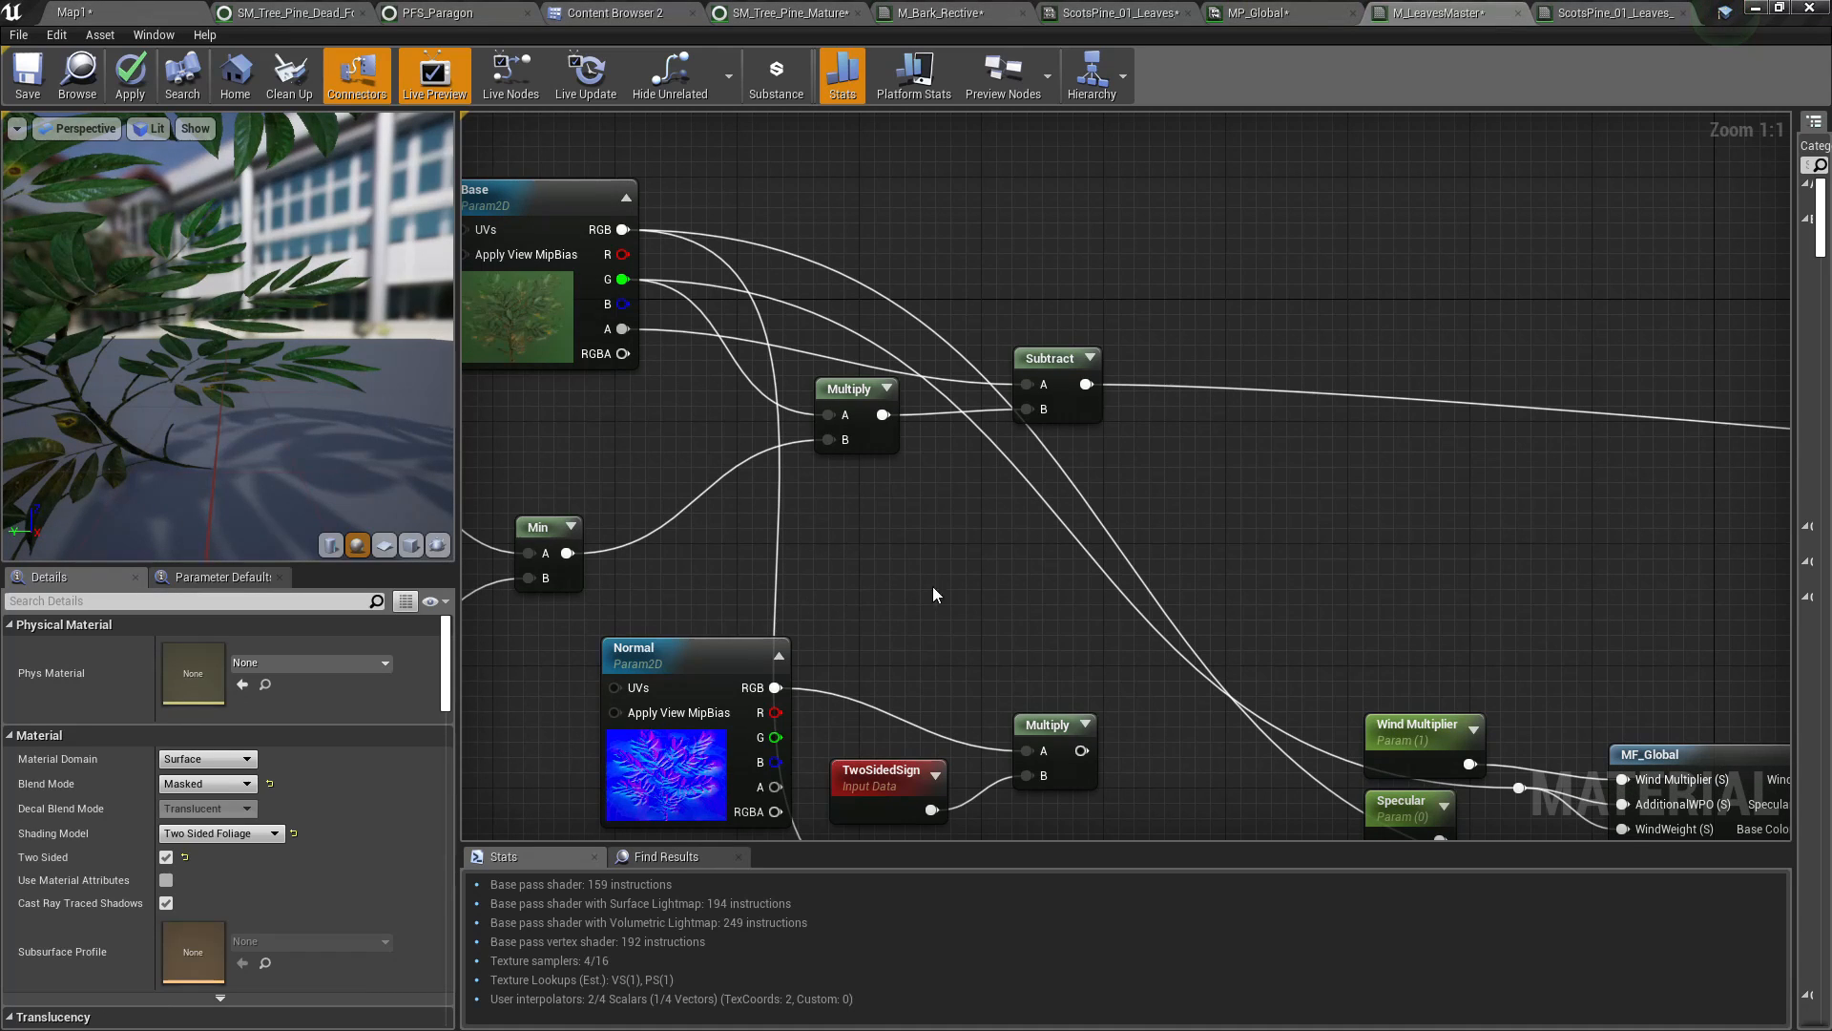
right_click_drag(906, 599, 800, 590)
left_click_drag(979, 375, 1090, 405)
right_click(1010, 459)
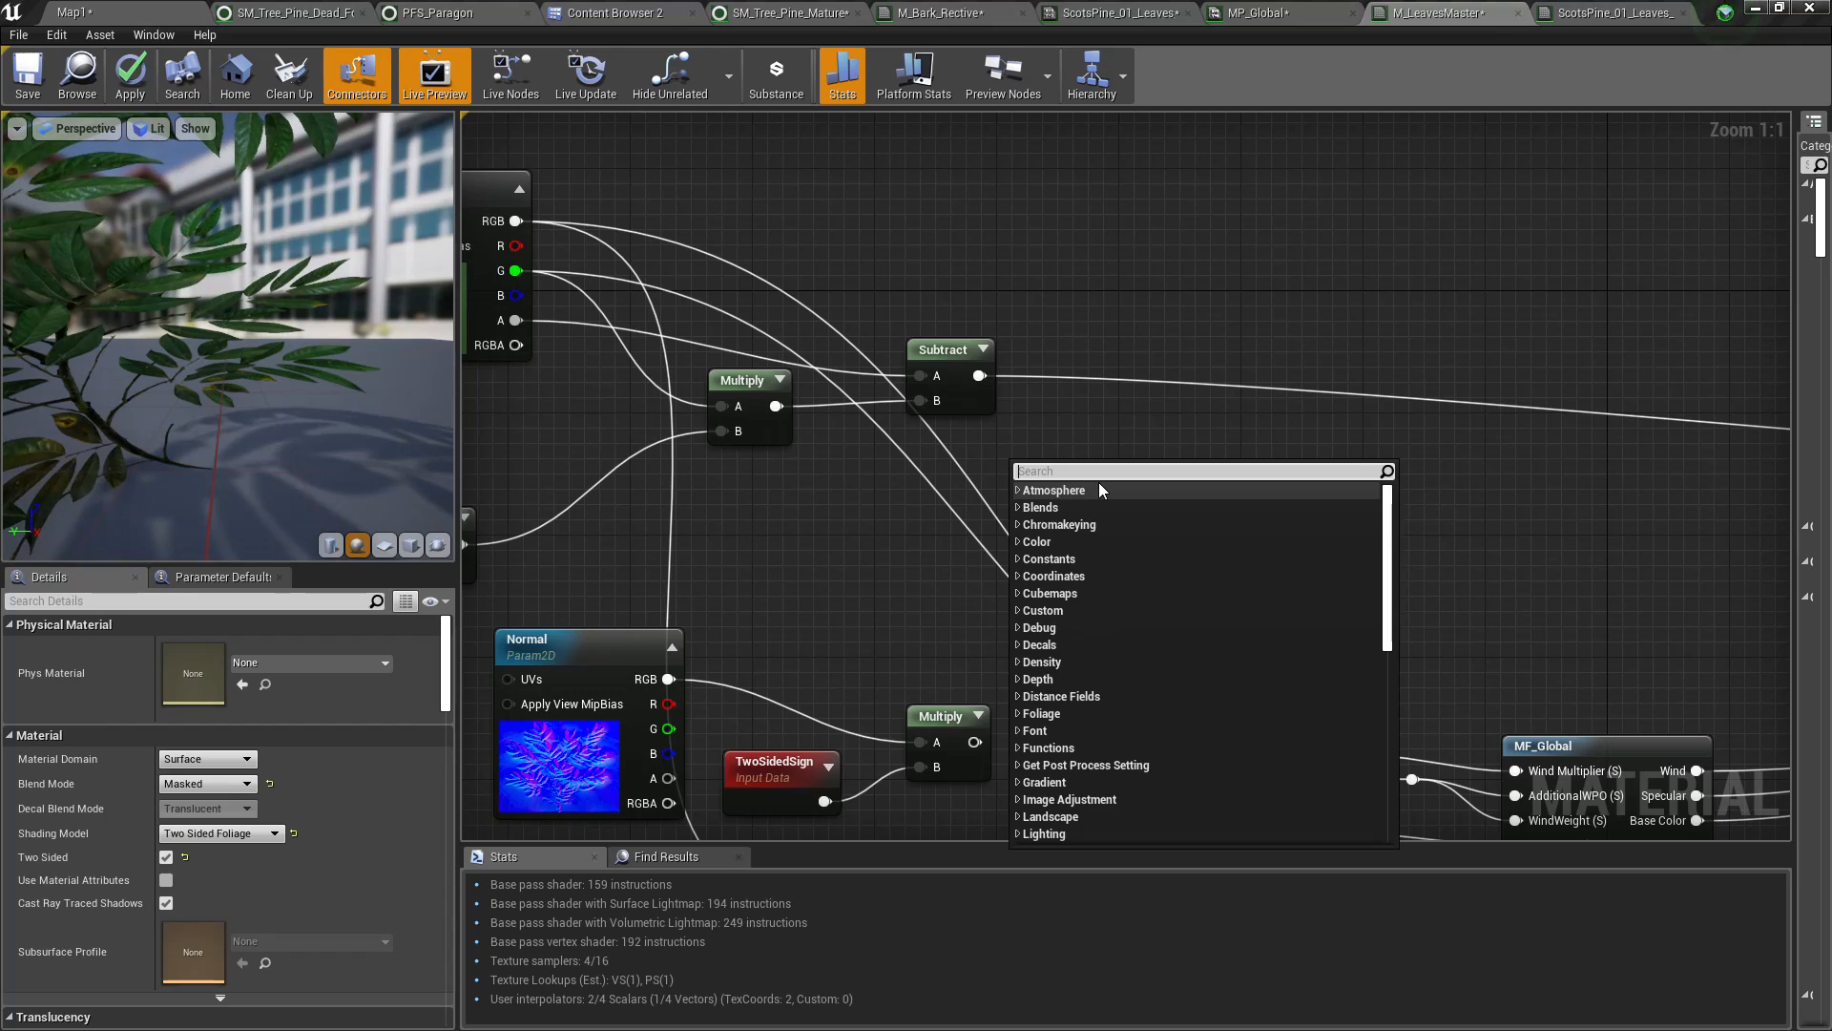
type("pixeld")
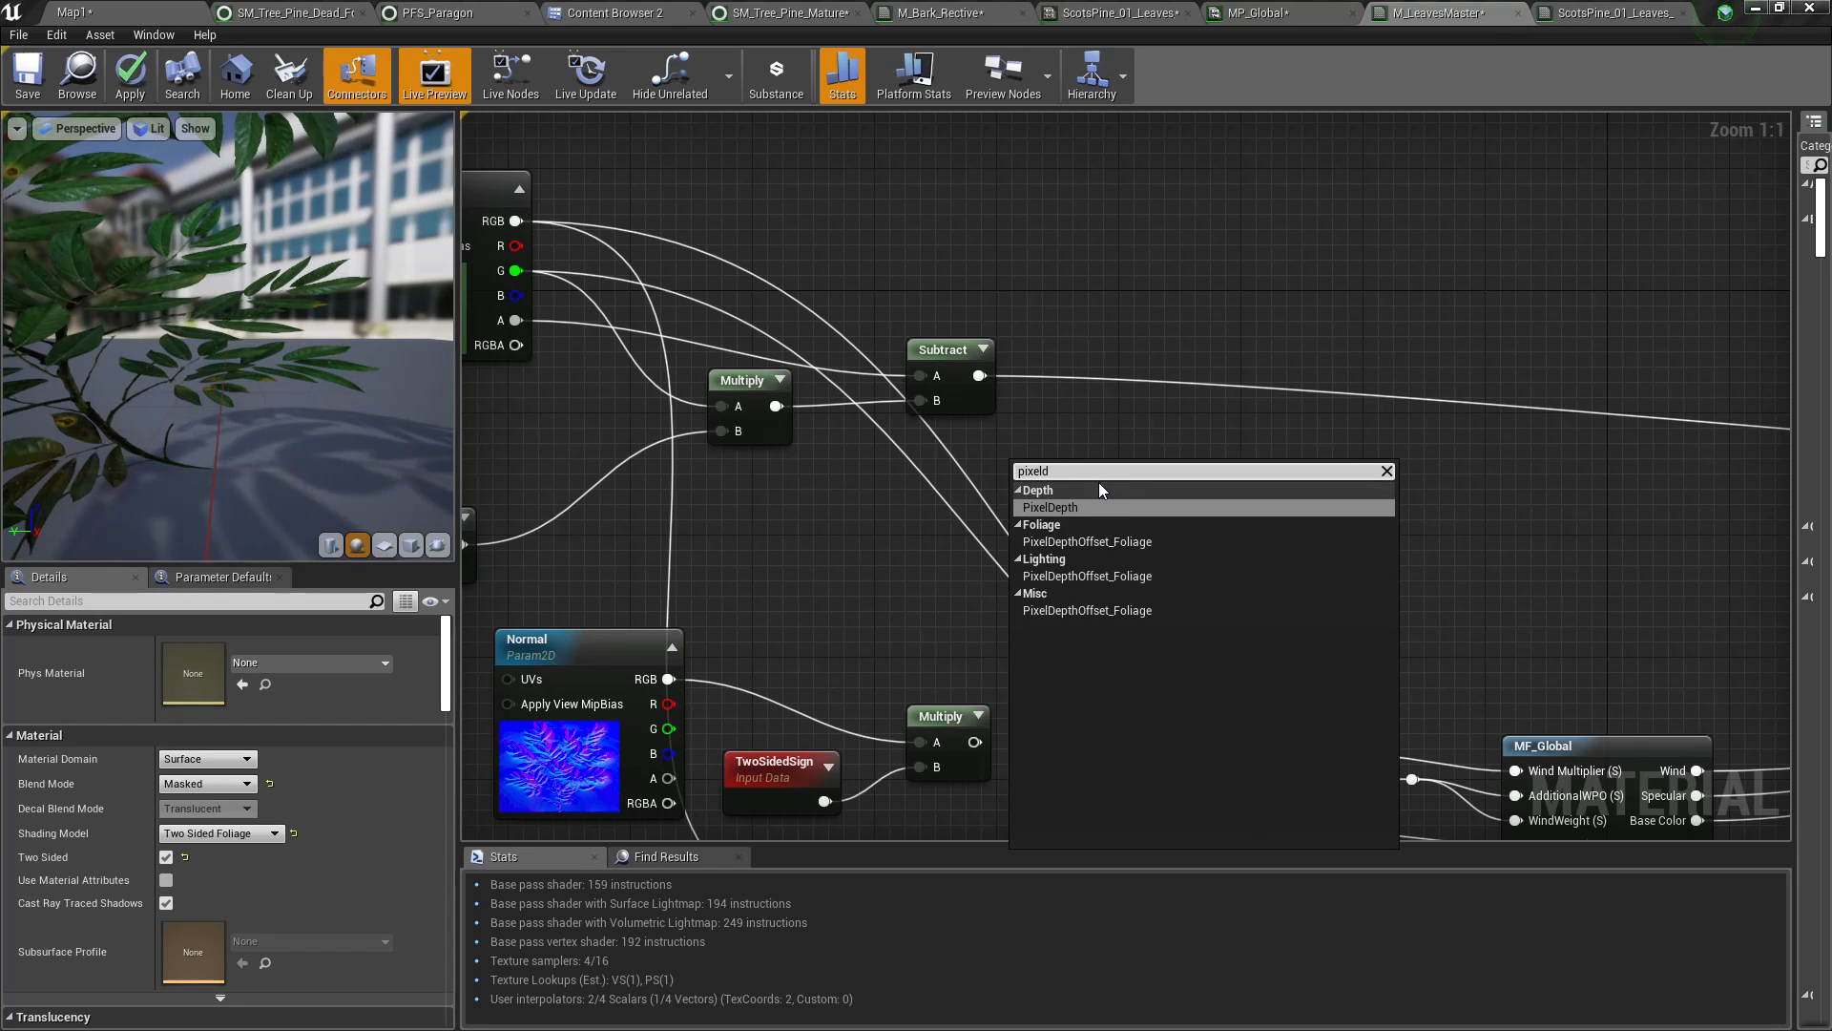
key("Return")
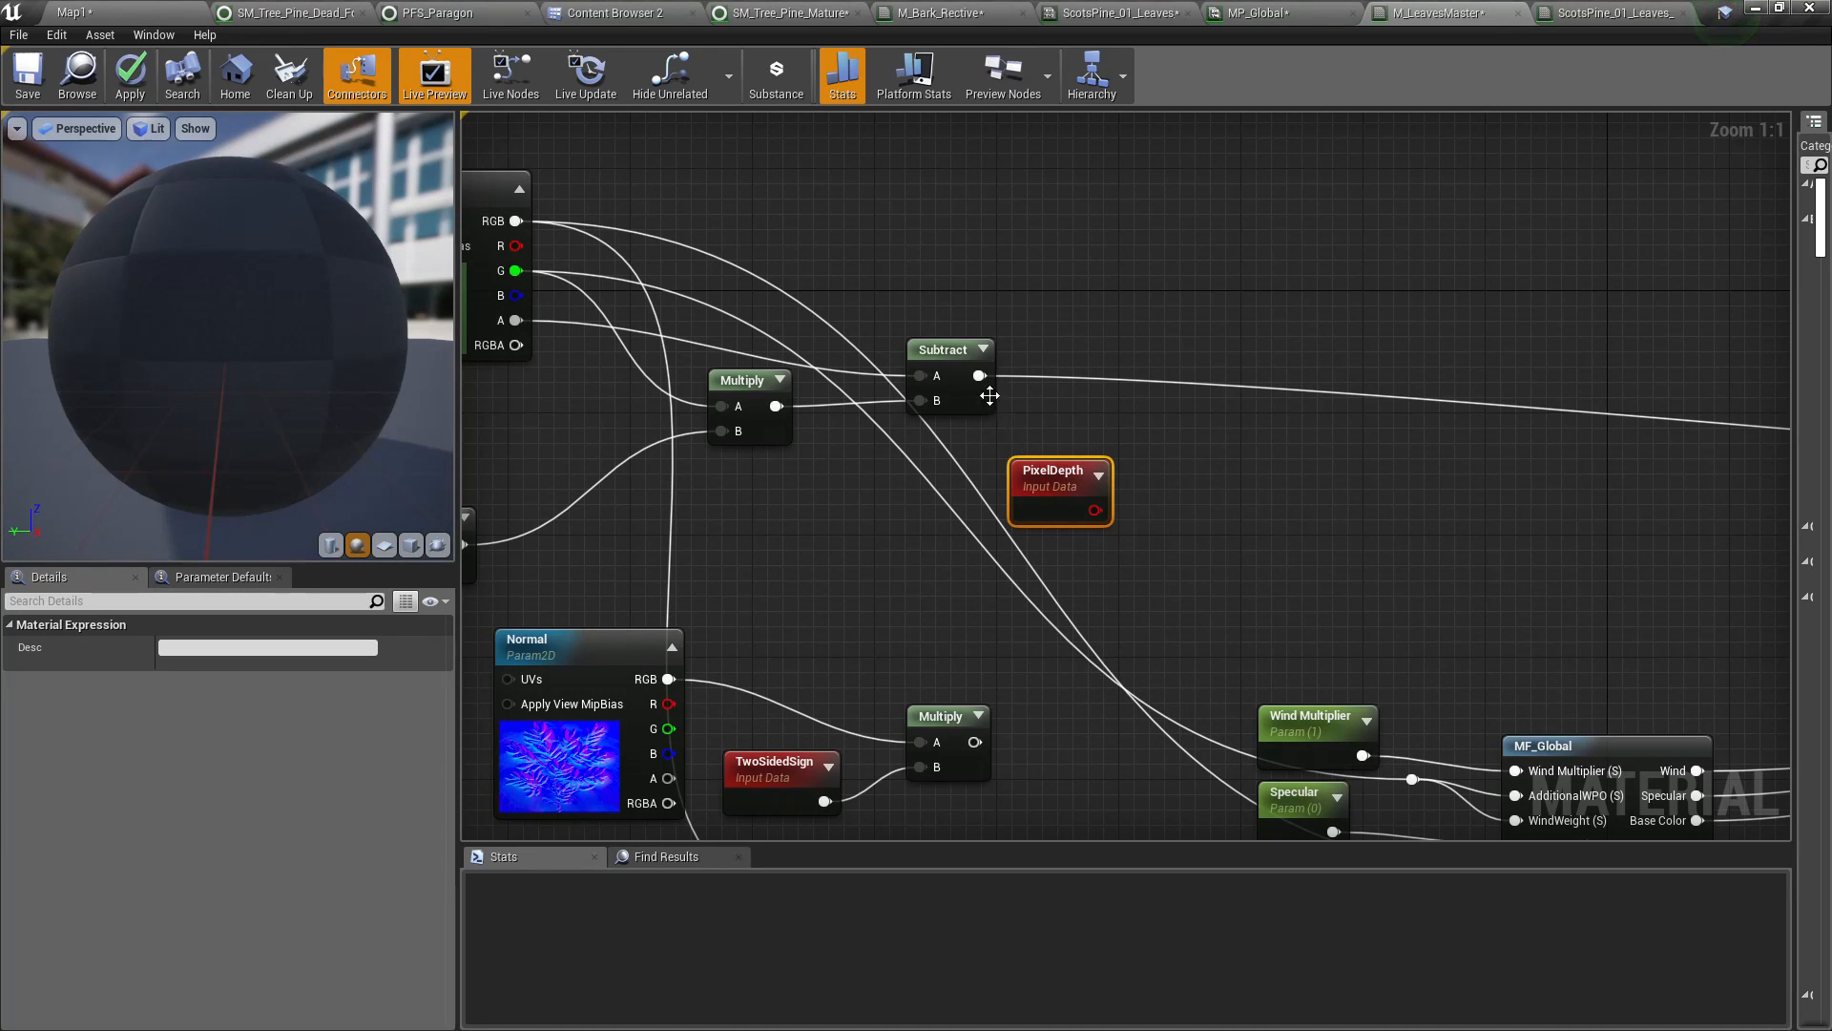
Rearrange the opacity Multiply and Subtract nodes, and multiply the Subtract output by PixelDepth in a new Multiply node
left_click_drag(773, 371, 773, 356)
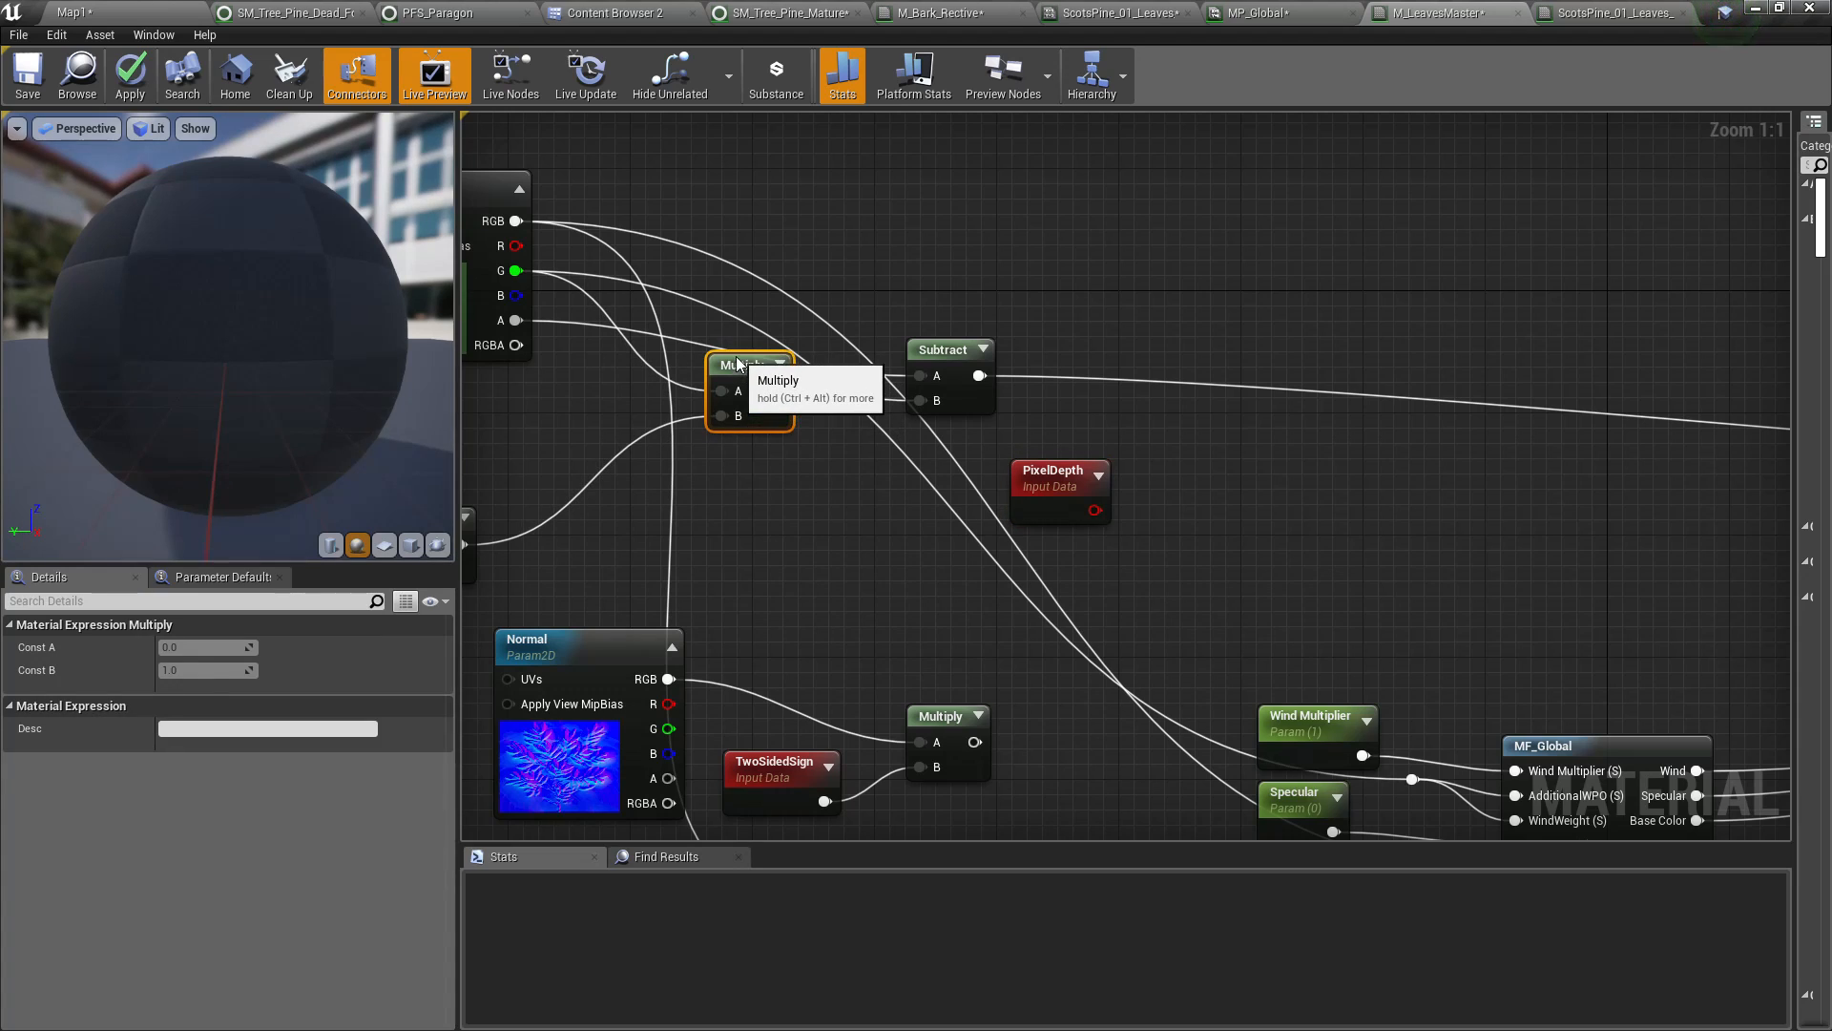
left_click_drag(982, 347, 1089, 333)
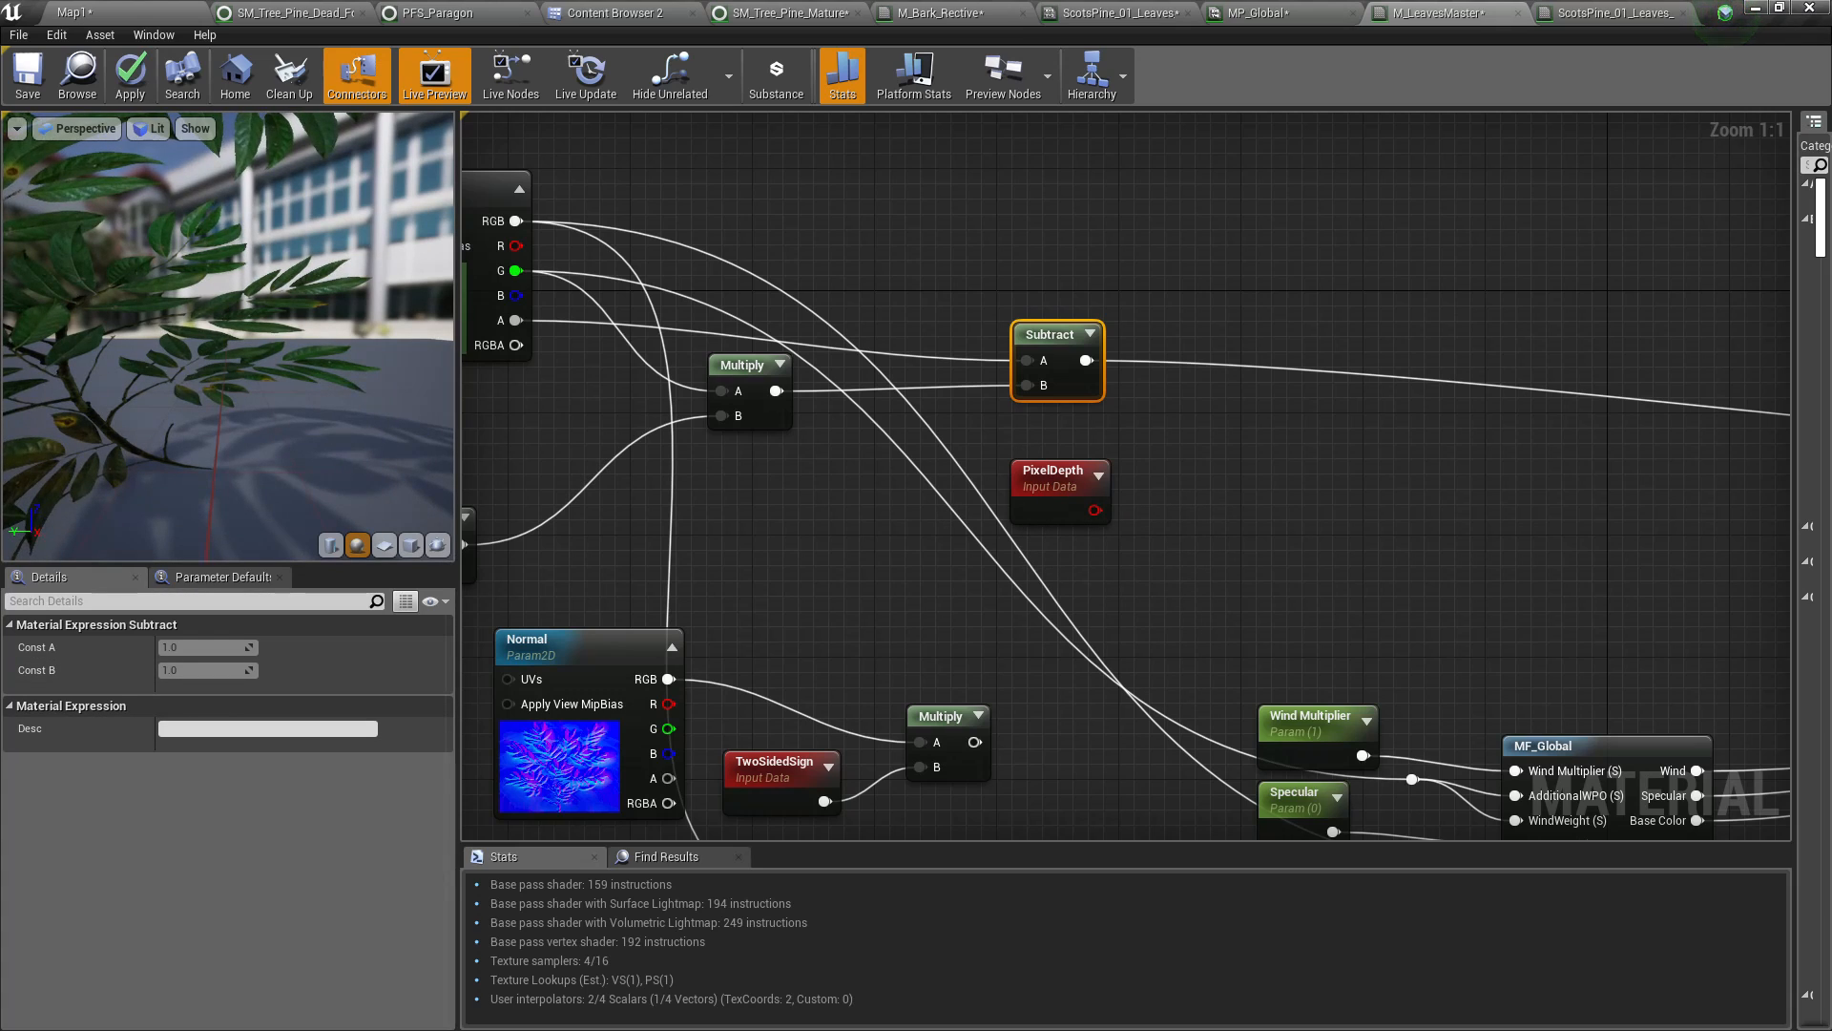
left_click(1052, 477)
left_click_drag(1086, 360, 1261, 432)
type("multiply")
key("Return")
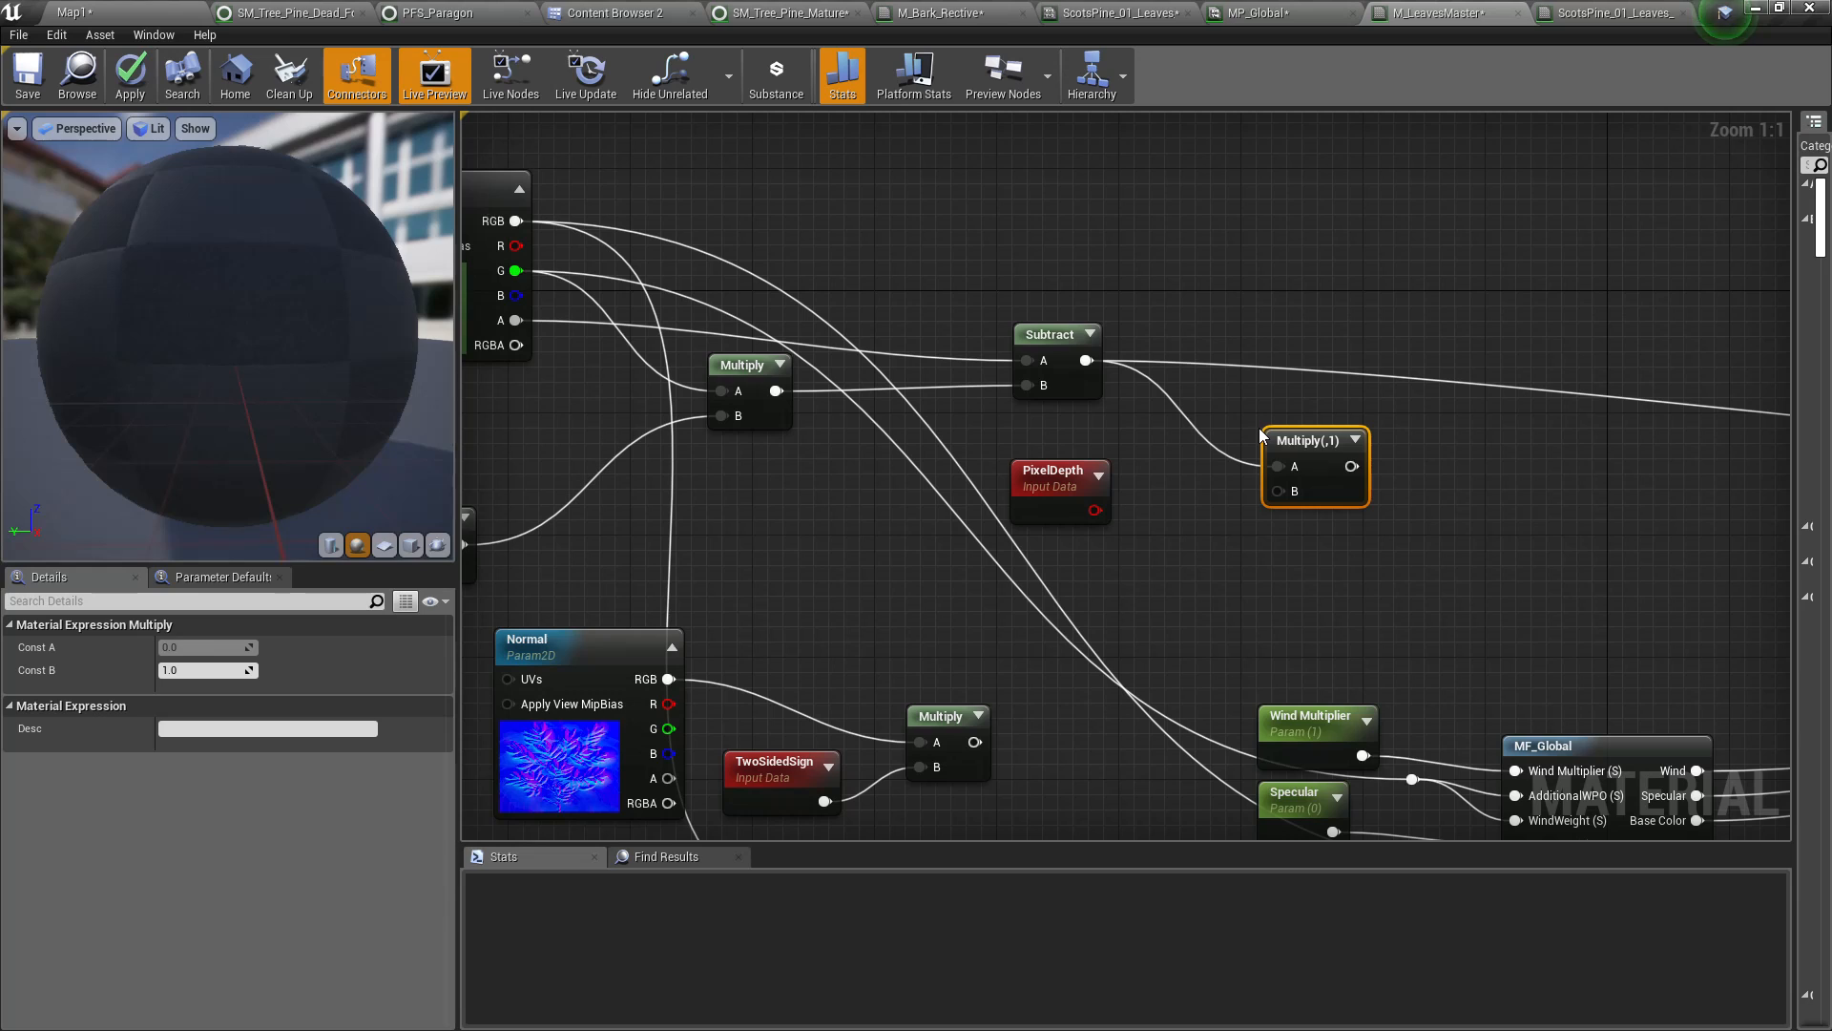
left_click_drag(1098, 511, 1279, 491)
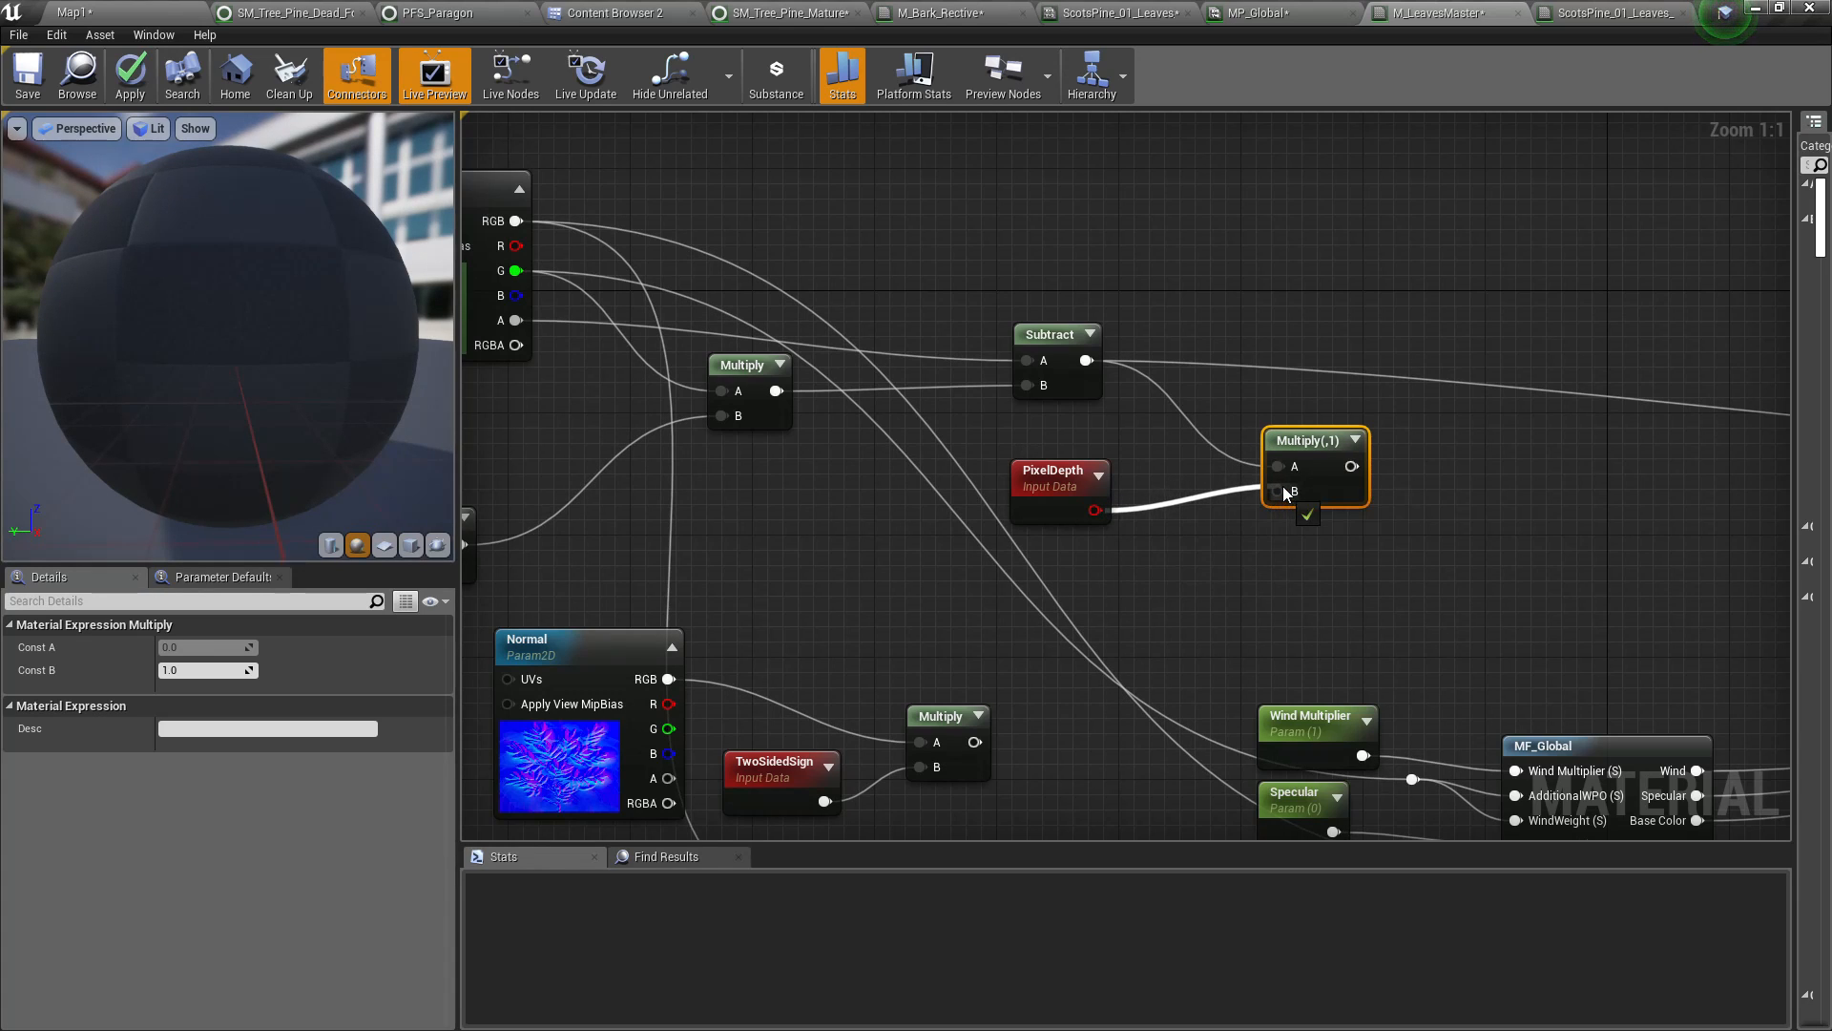
right_click_drag(1443, 540, 1203, 467)
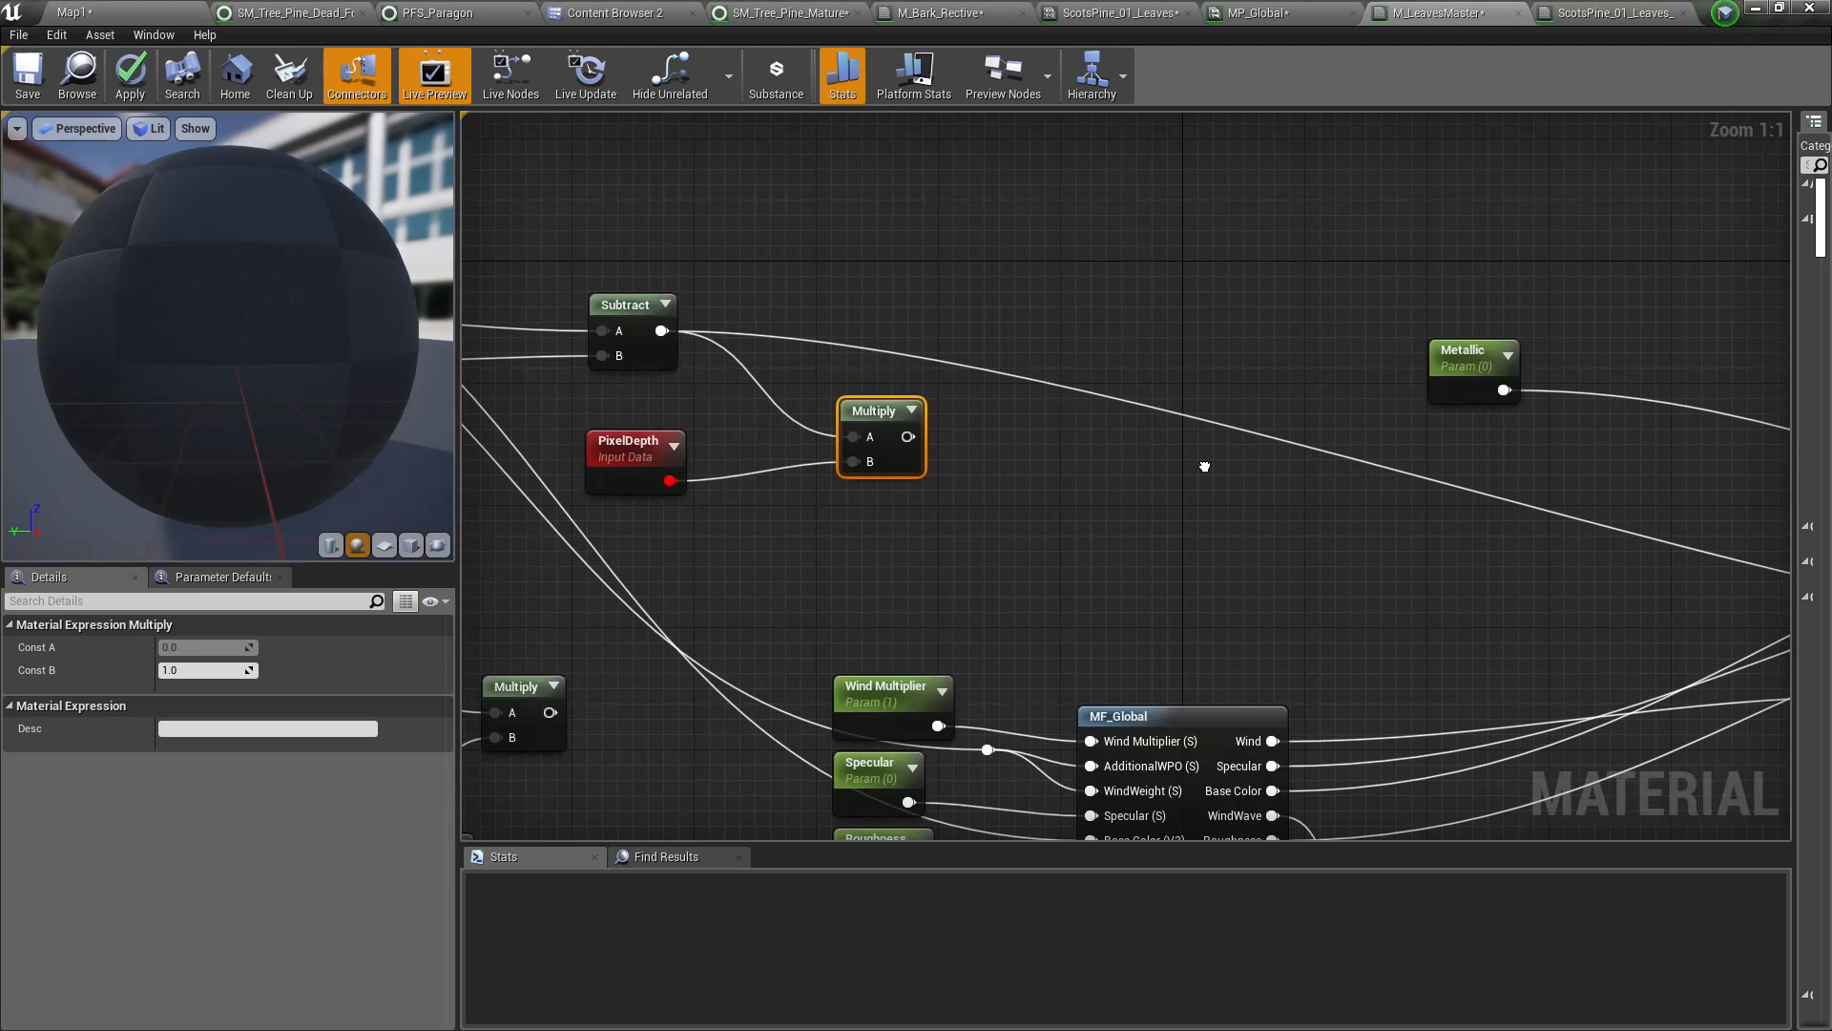
Insert a reroute node on the Opacity Mask wire, feed it from the new Multiply, and check the preview mesh at different distances
double_click(1103, 396)
left_click_drag(911, 437, 1105, 398)
right_click_drag(1006, 504, 1218, 486)
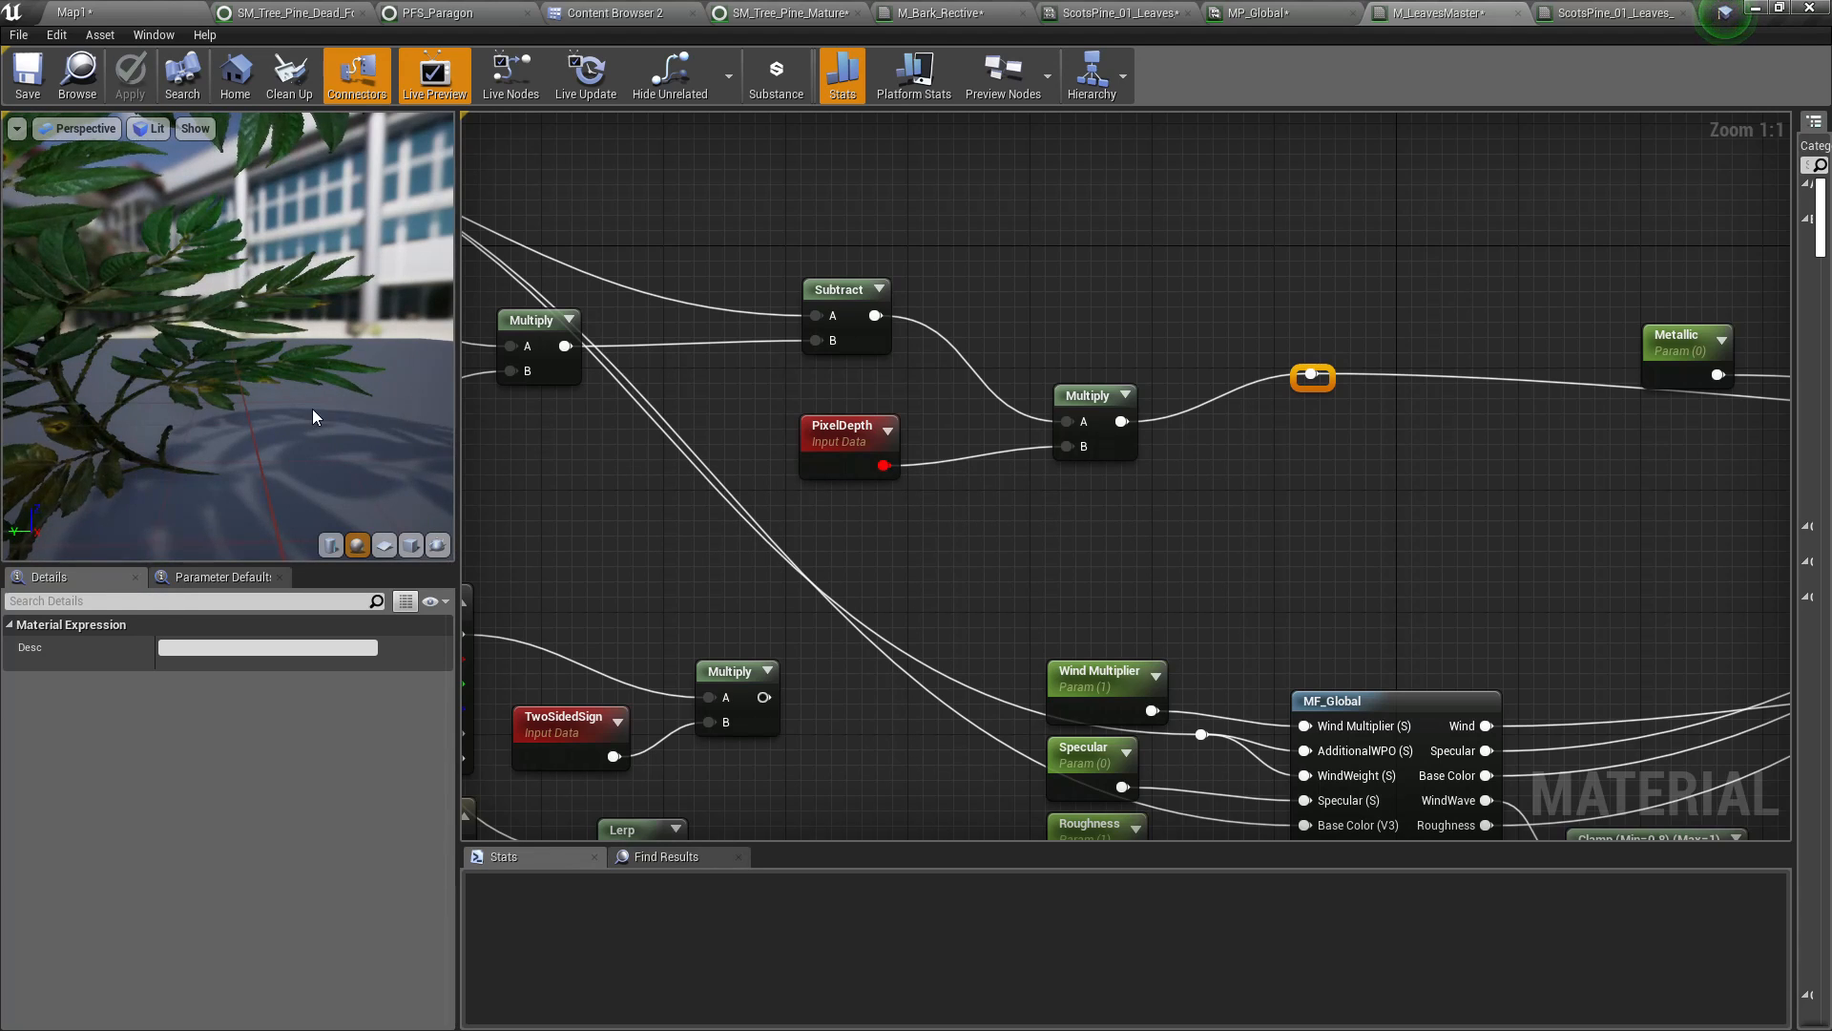
scroll(308, 415, "down", 8)
left_click_drag(252, 345, 420, 430)
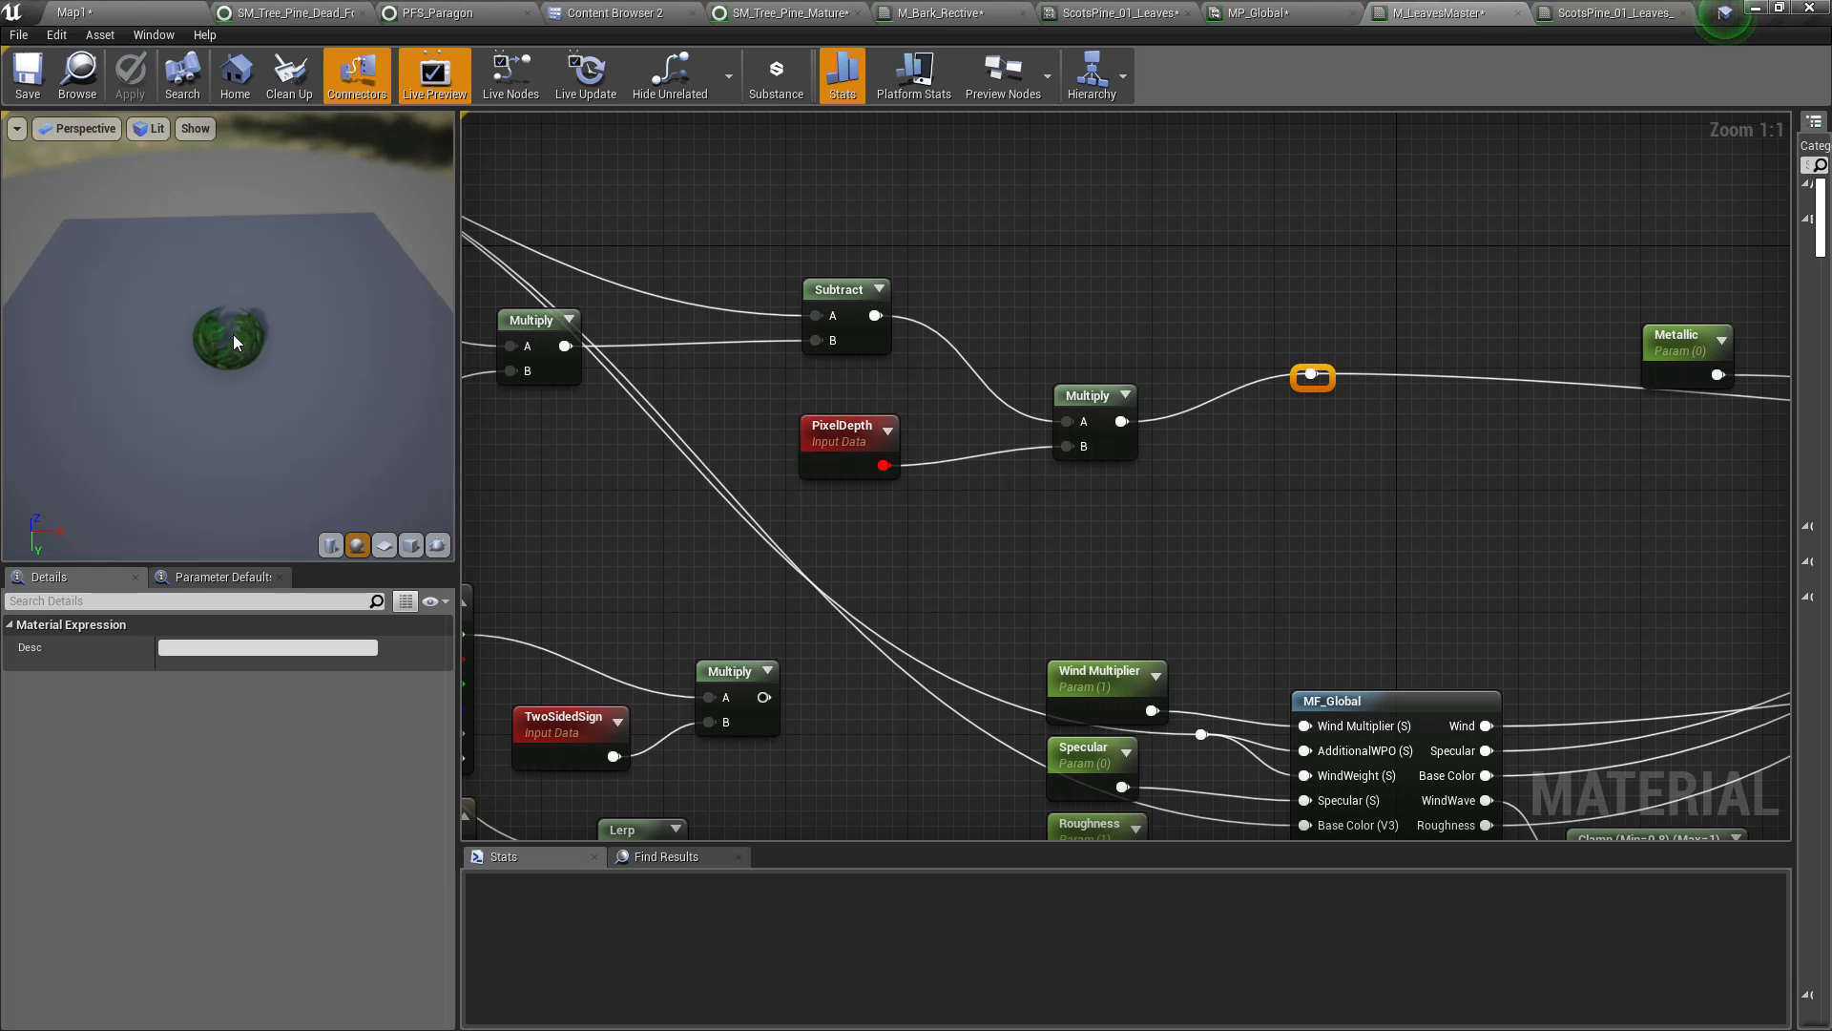
scroll(255, 349, "up", 5)
scroll(256, 348, "down", 6)
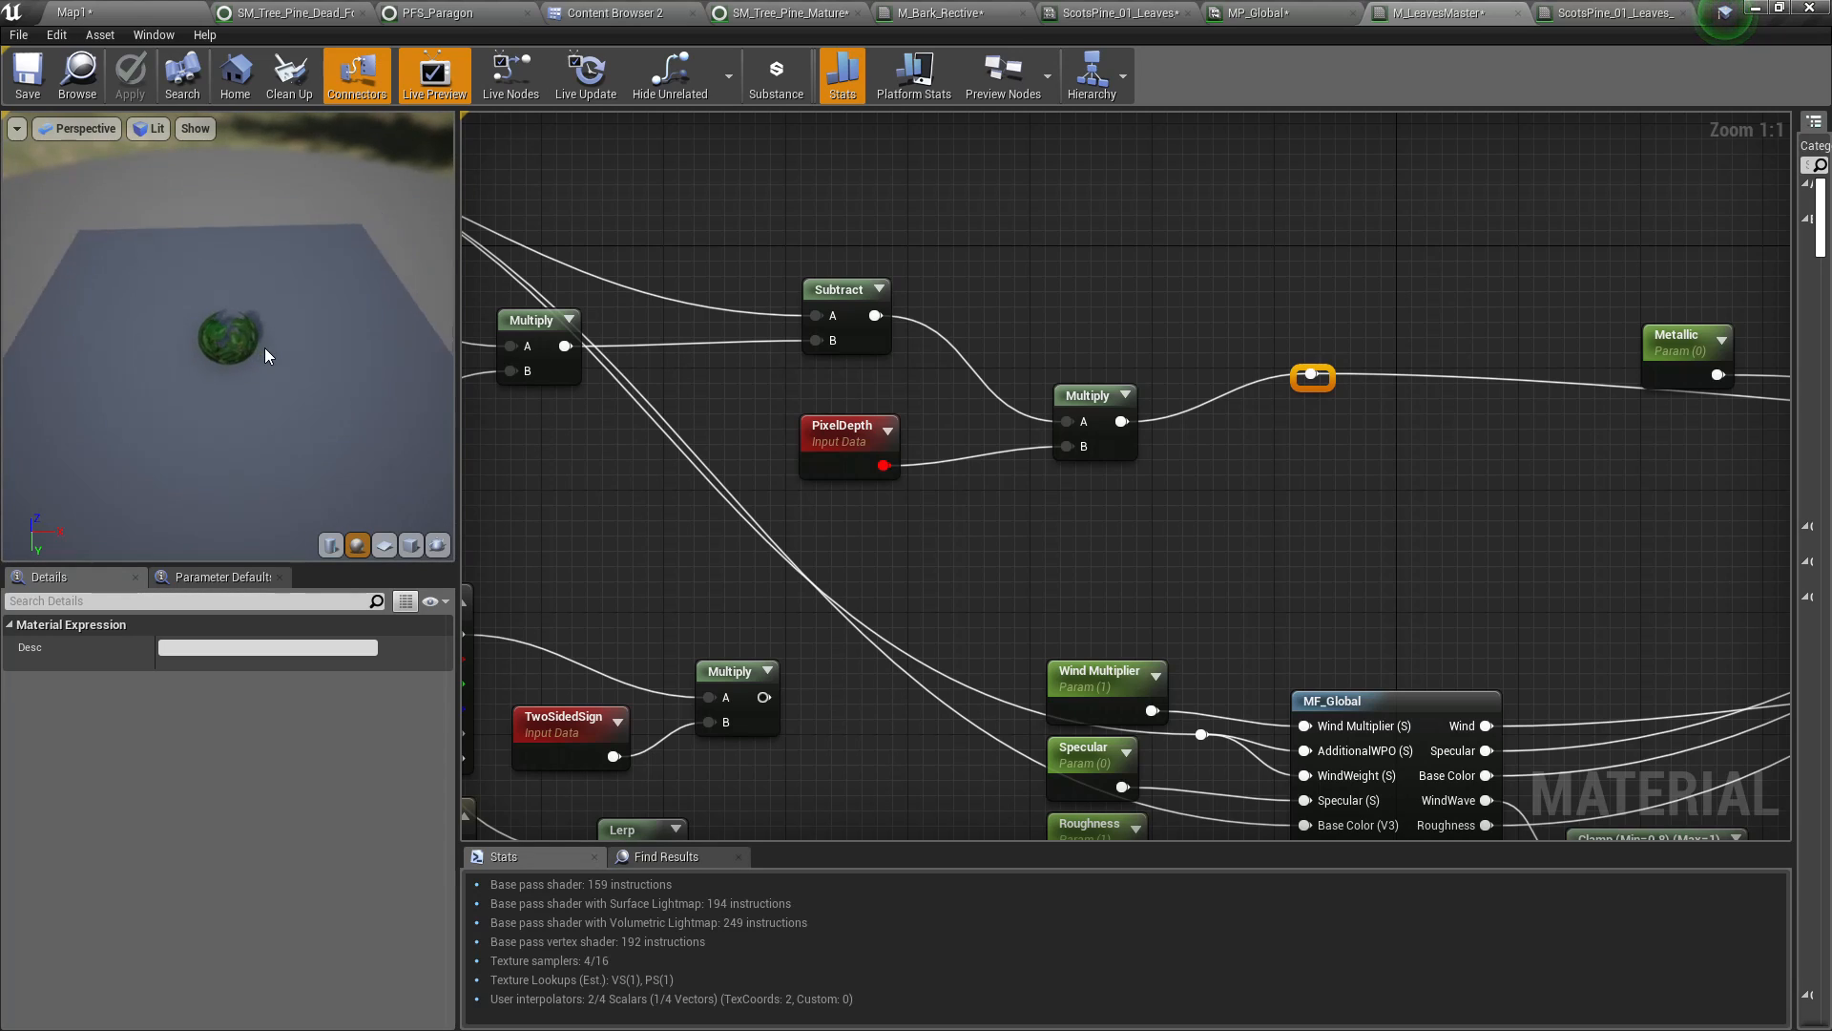
scroll(278, 356, "down", 2)
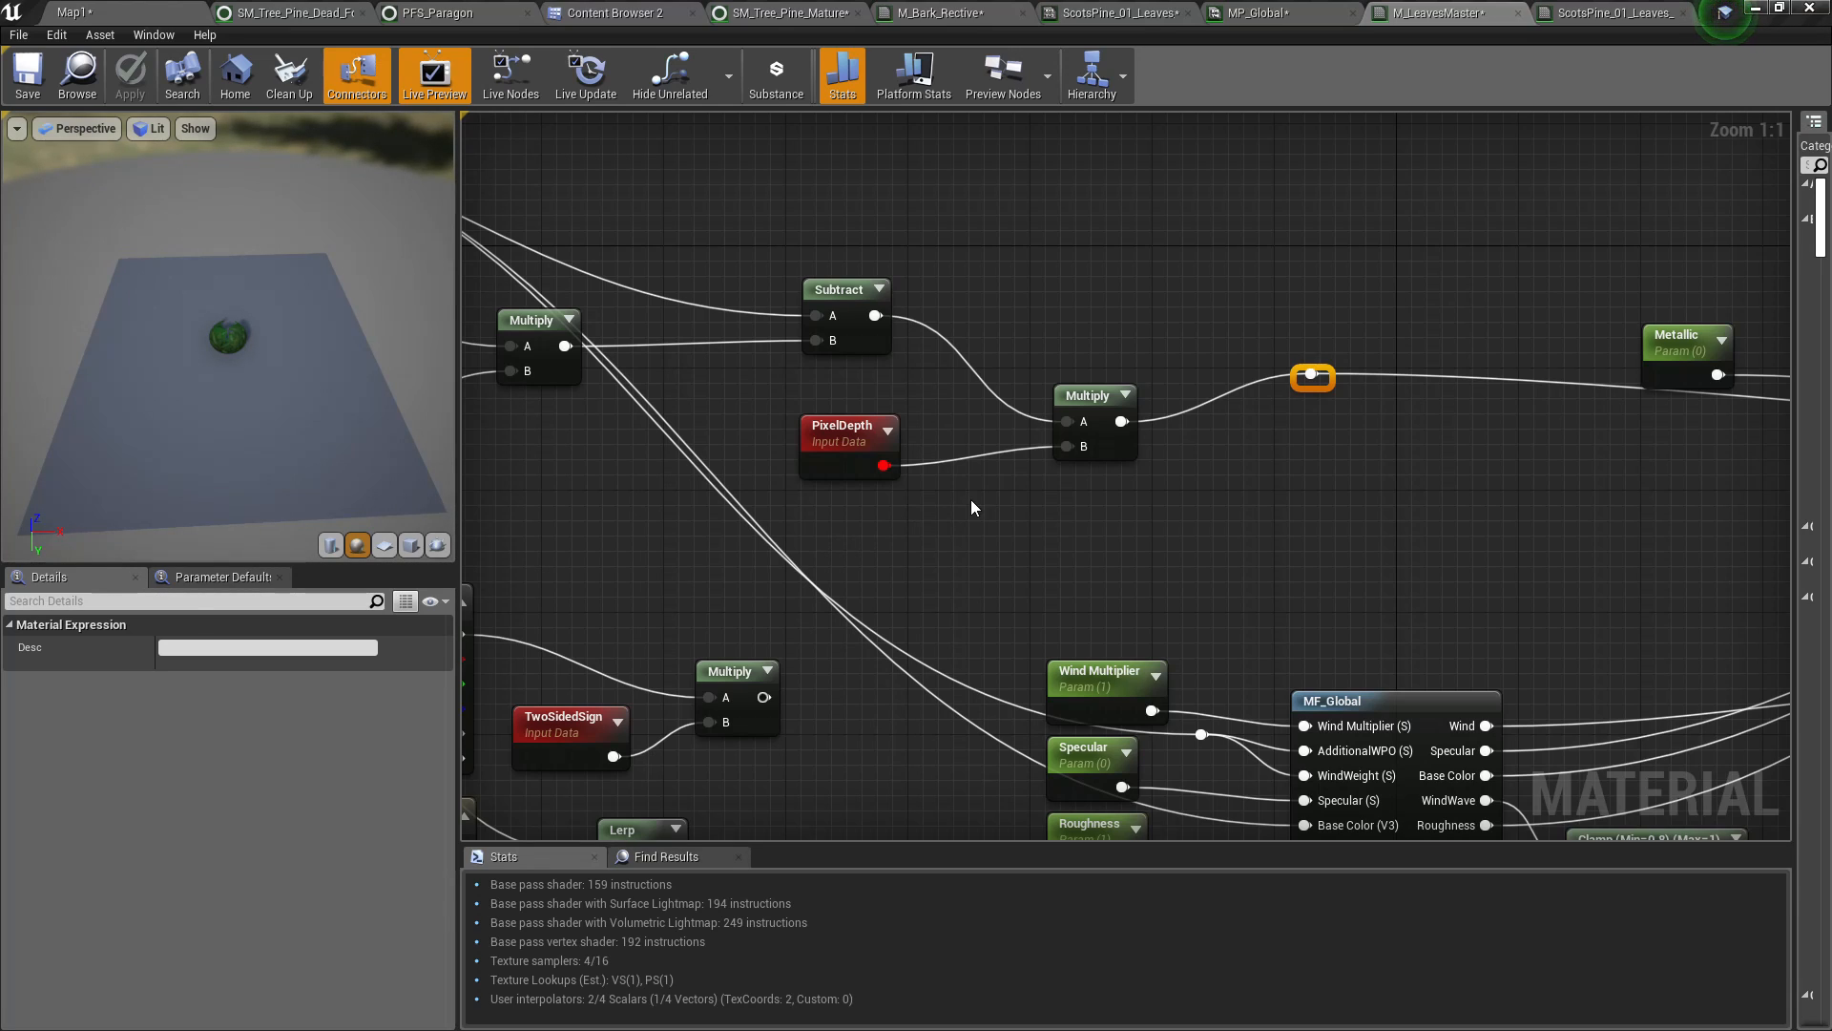
Insert a Divide node between PixelDepth and the Multiply's B input, tidy the nodes, and open the Divide's Const B for editing
left_click_drag(874, 478, 847, 509)
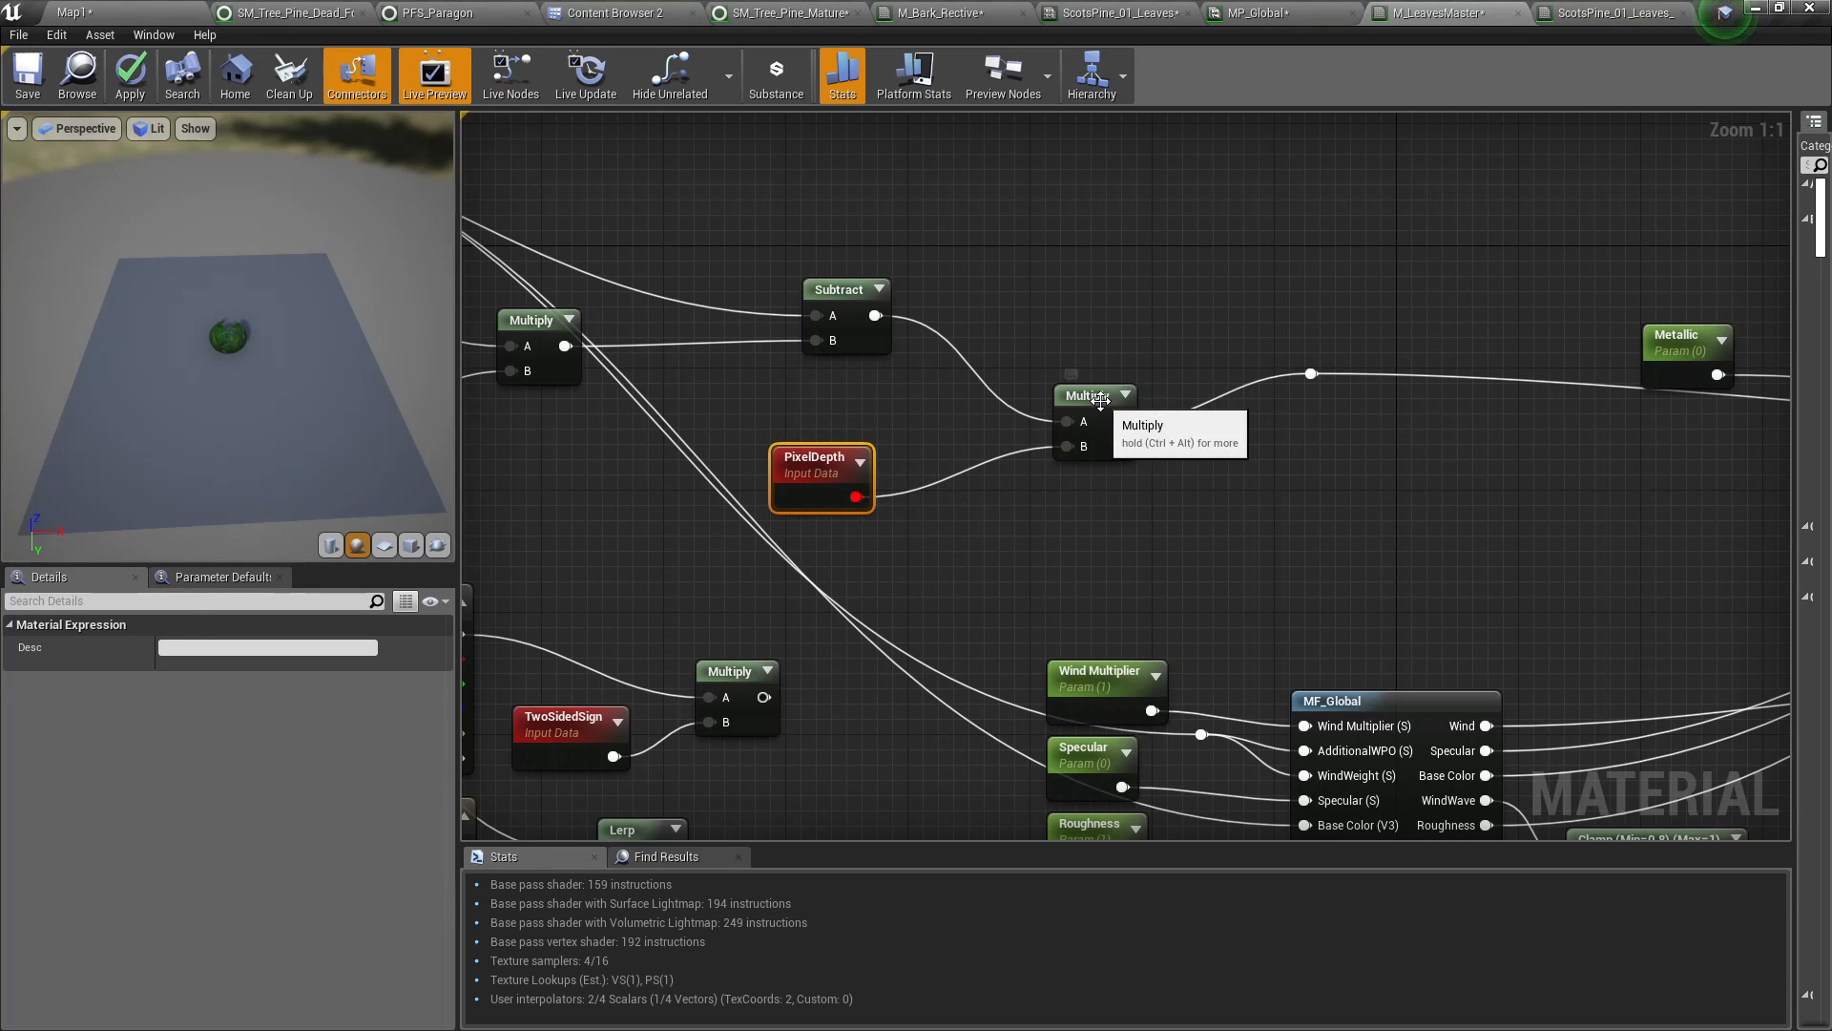
left_click_drag(1094, 395, 1148, 350)
left_click_drag(857, 496, 951, 492)
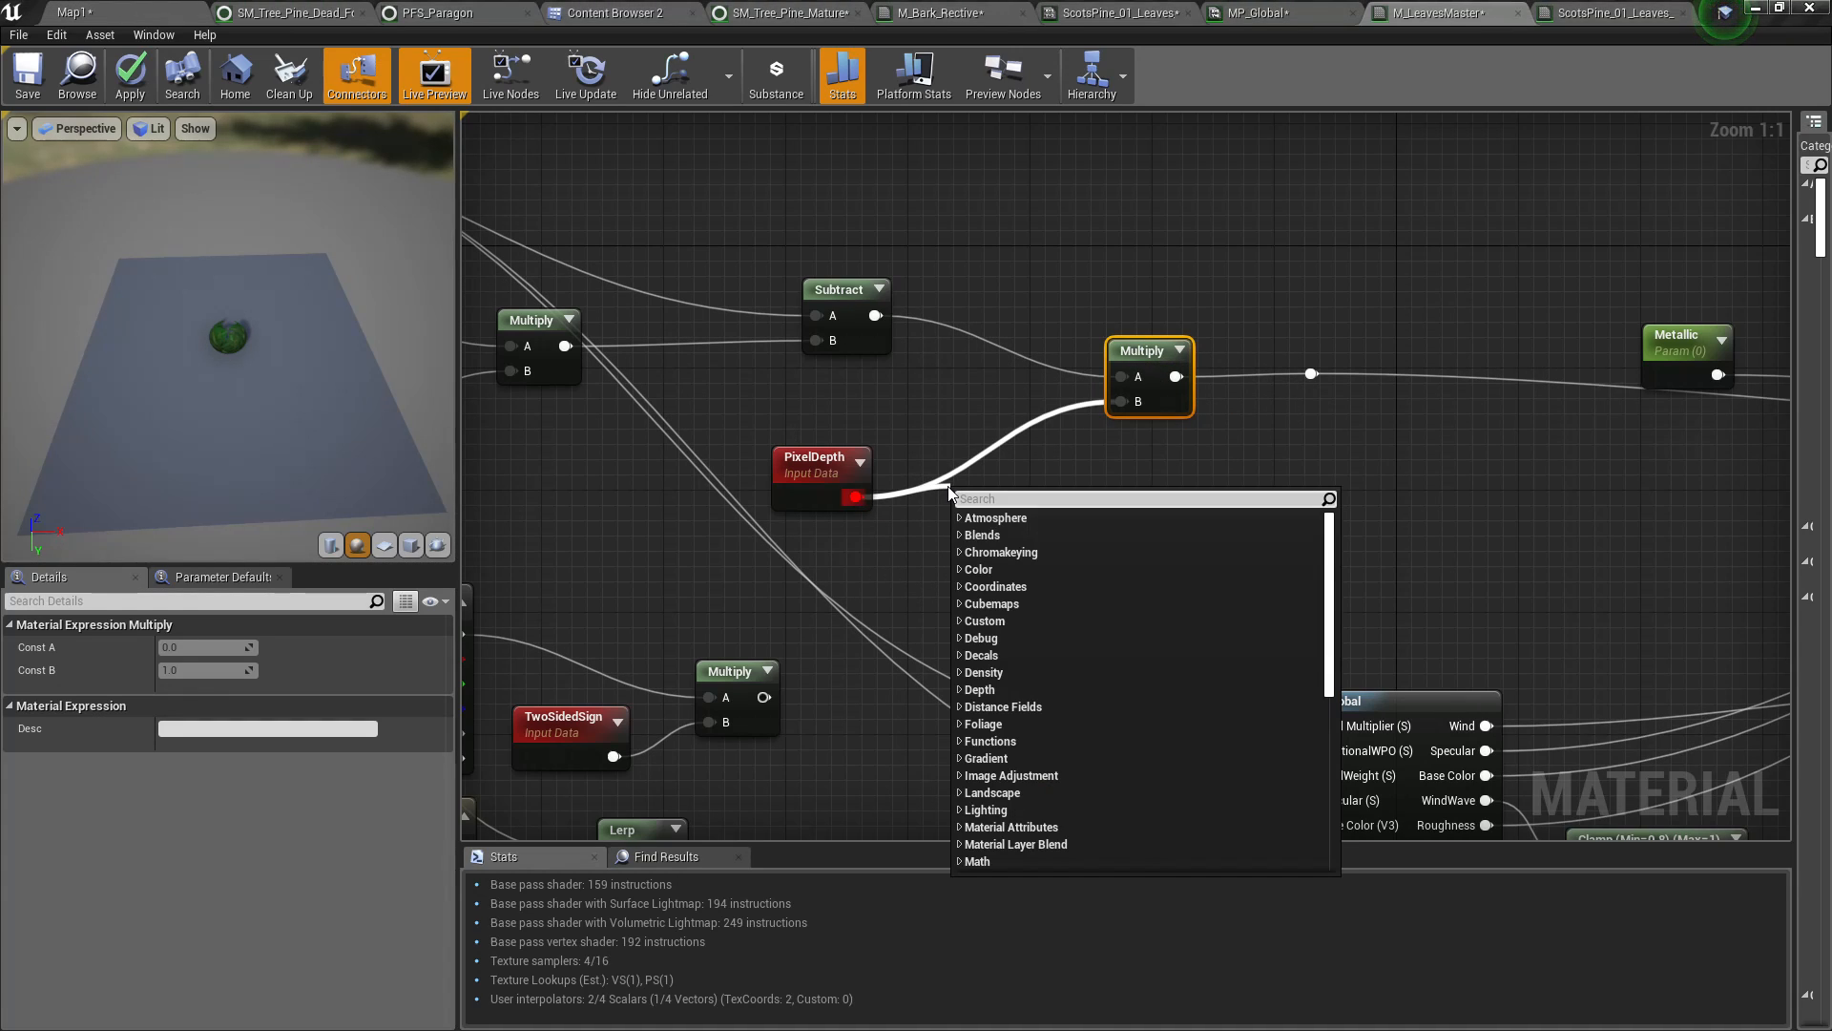
key("Escape")
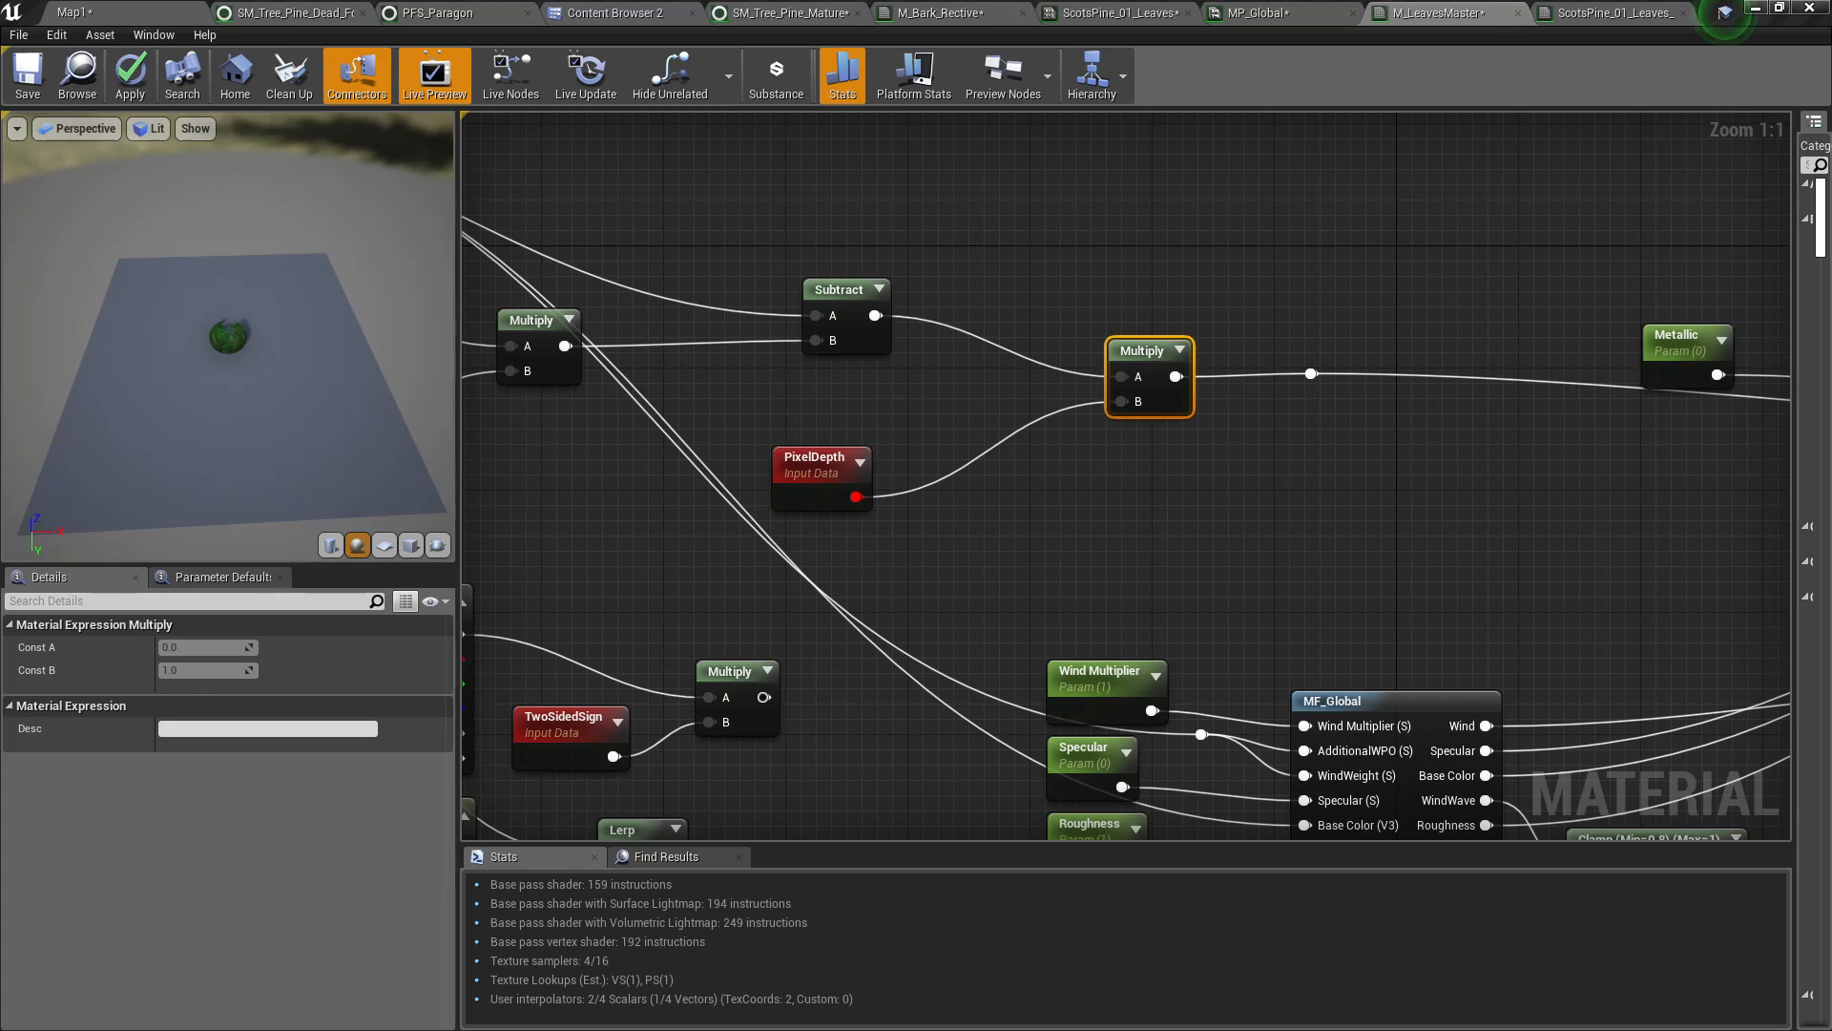
left_click_drag(857, 496, 1139, 402)
type("div")
key("Return")
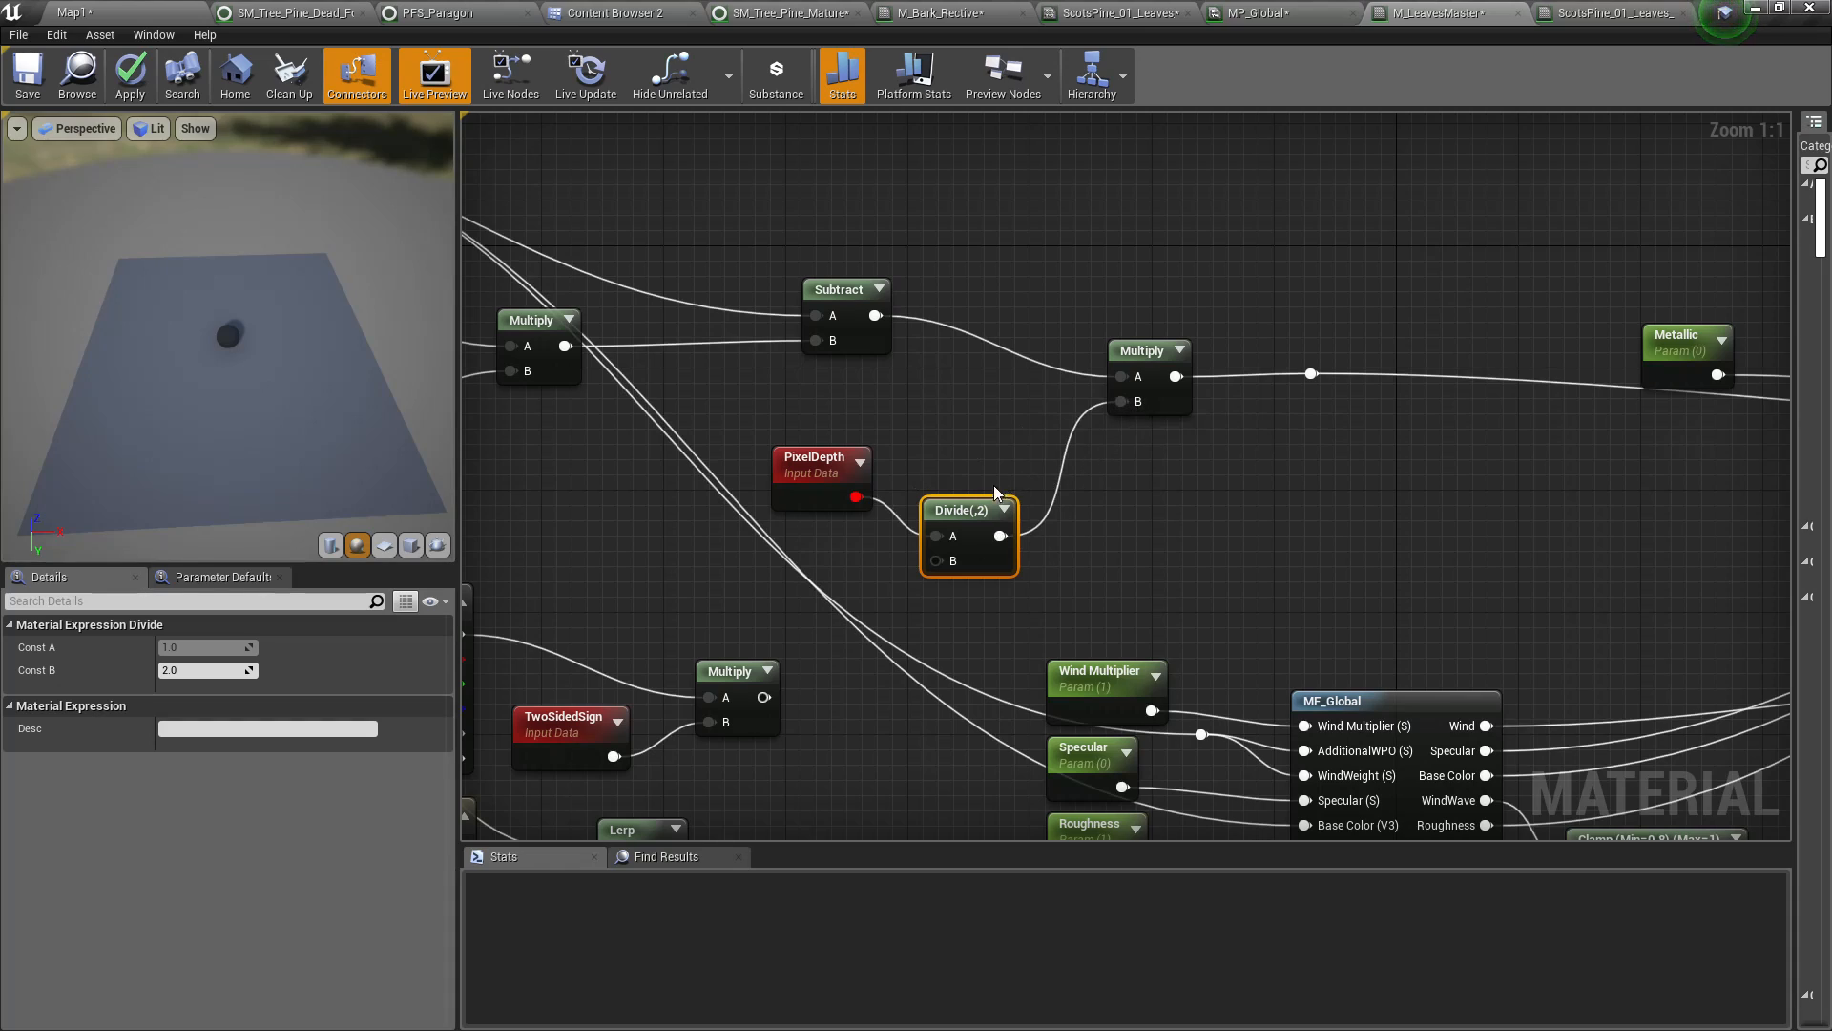
left_click_drag(961, 510, 994, 442)
left_click(203, 670)
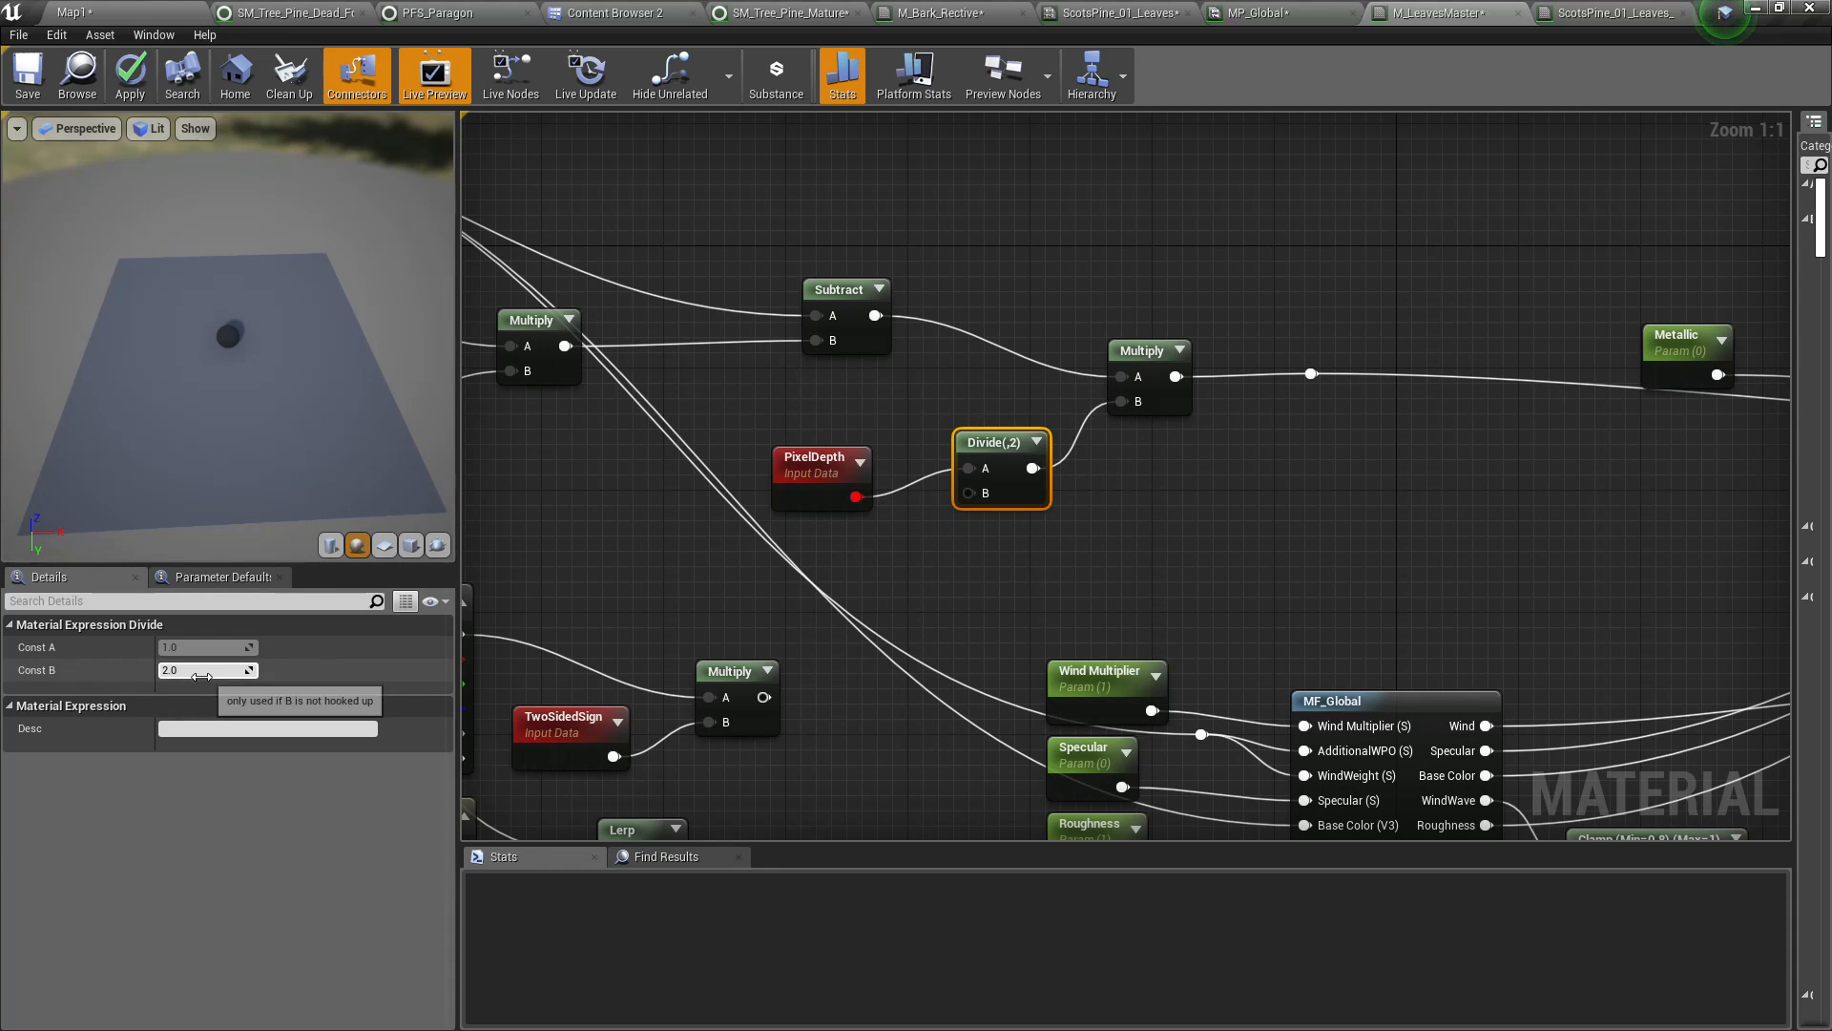
Set the Divide node's Const B to 1000 and check the trees in the Map1 level
type("1000")
key("Return")
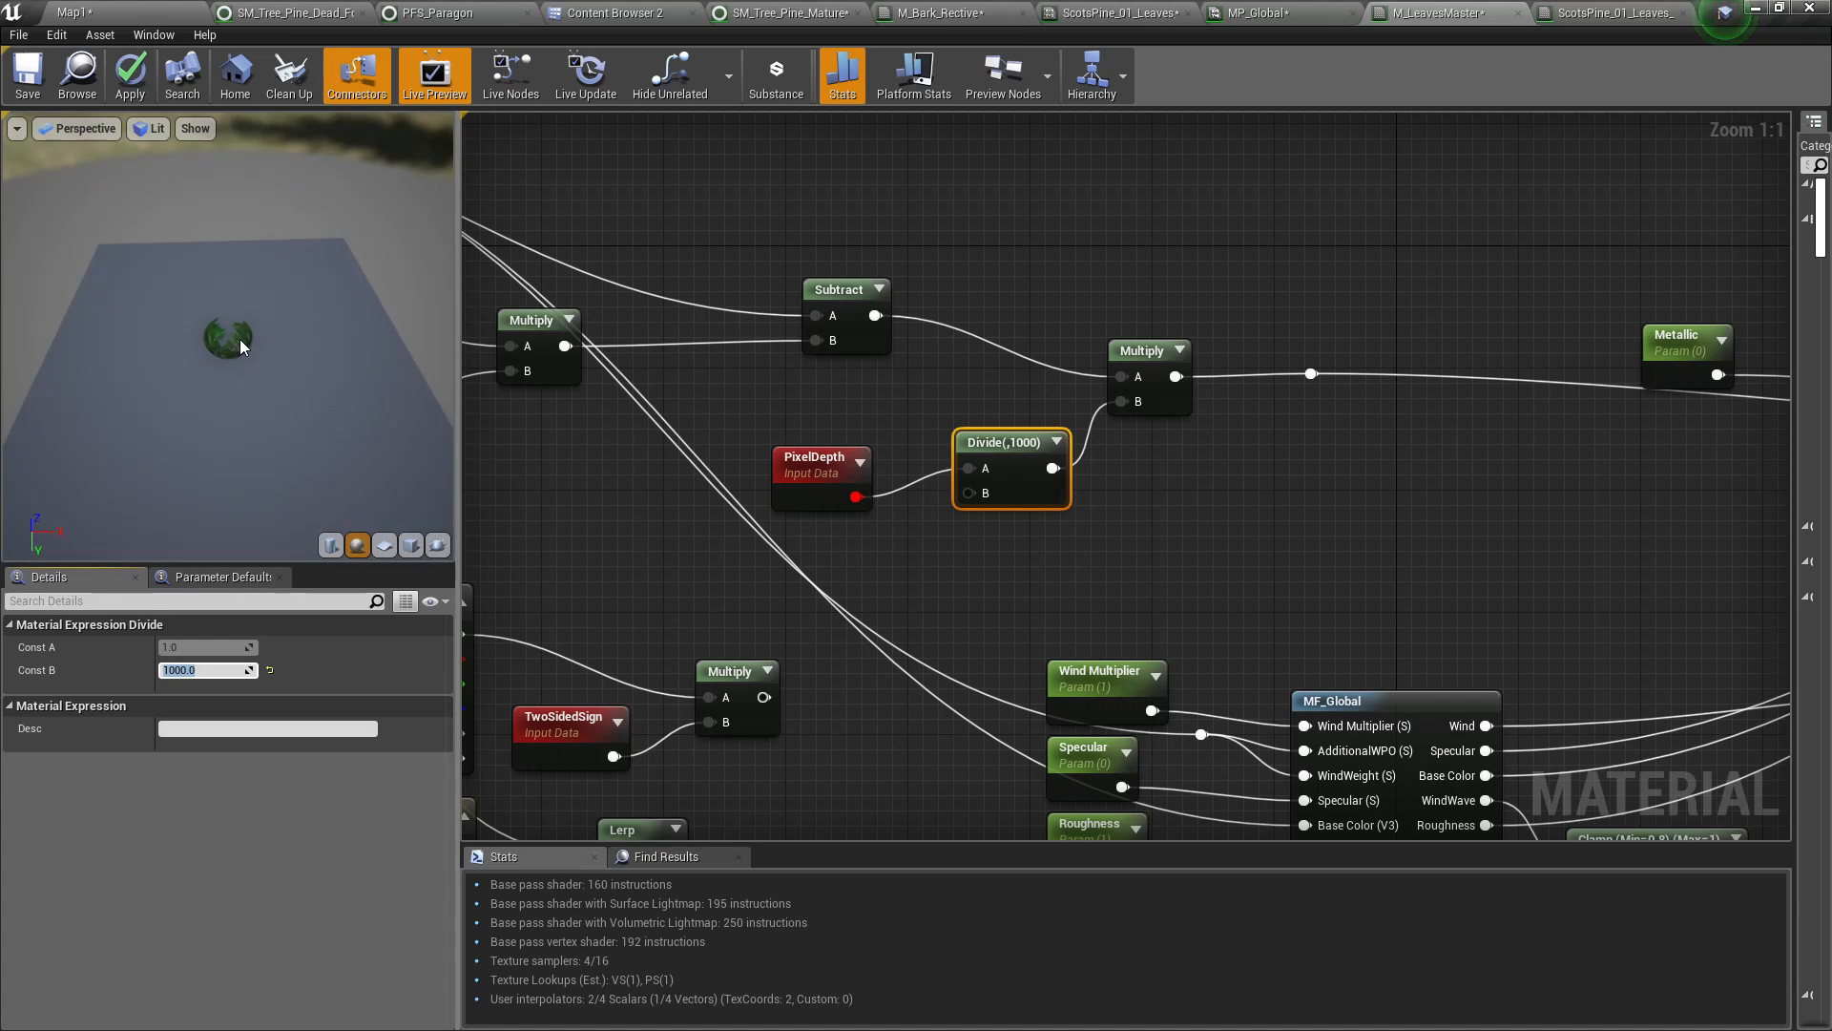
left_click_drag(258, 359, 280, 353)
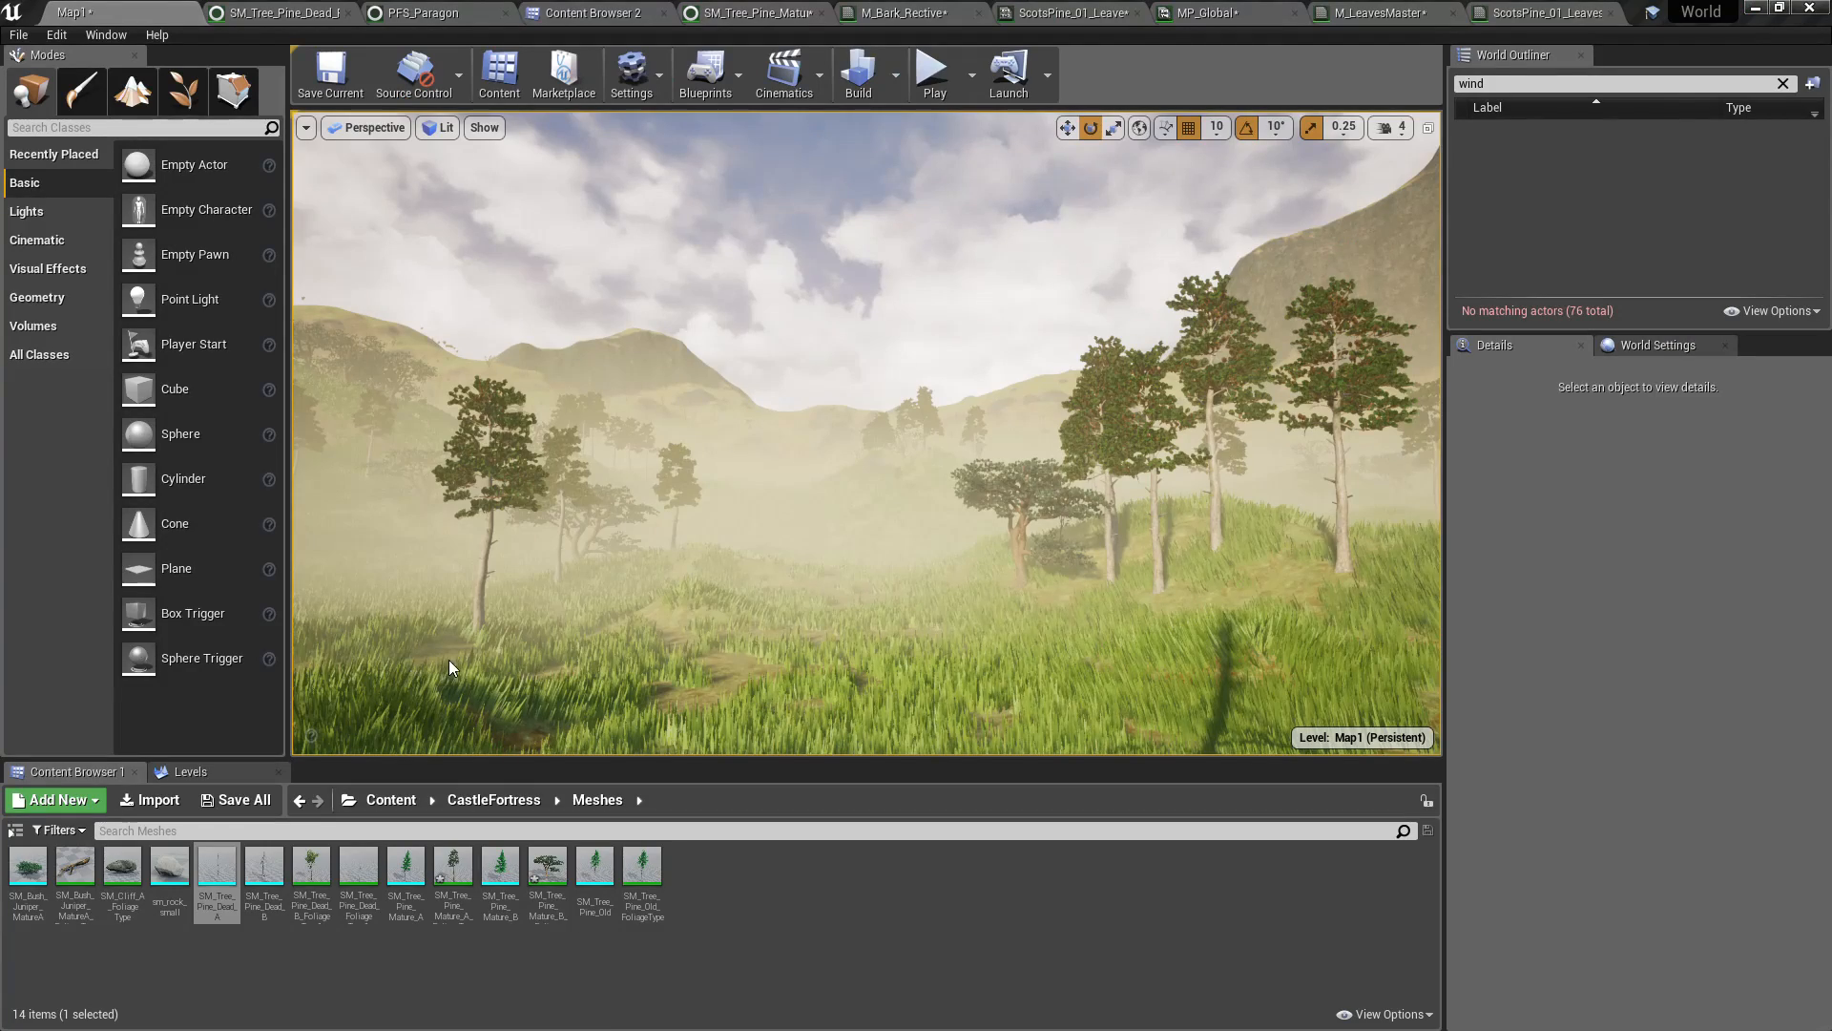
right_click_drag(450, 669, 565, 682)
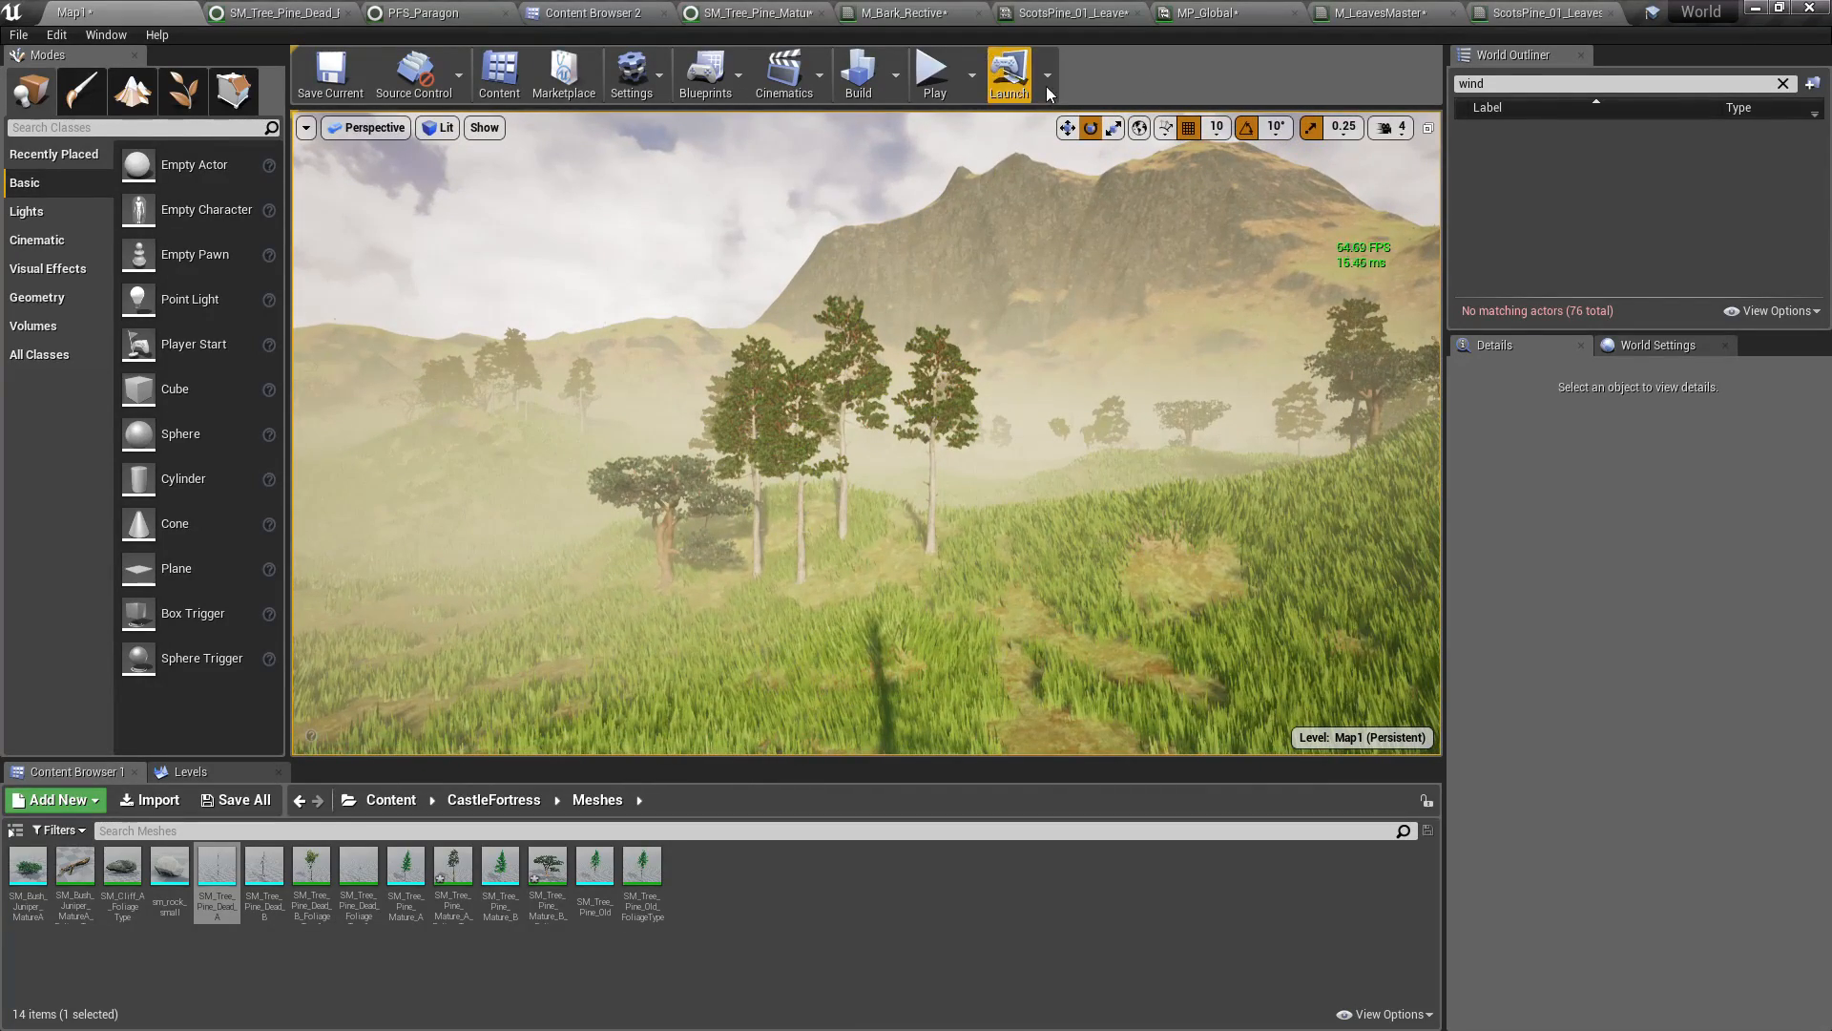
In the M_LeavesMaster graph, add a Clamp node fed by the Divide output and set its Min Default to 1
left_click(1397, 8)
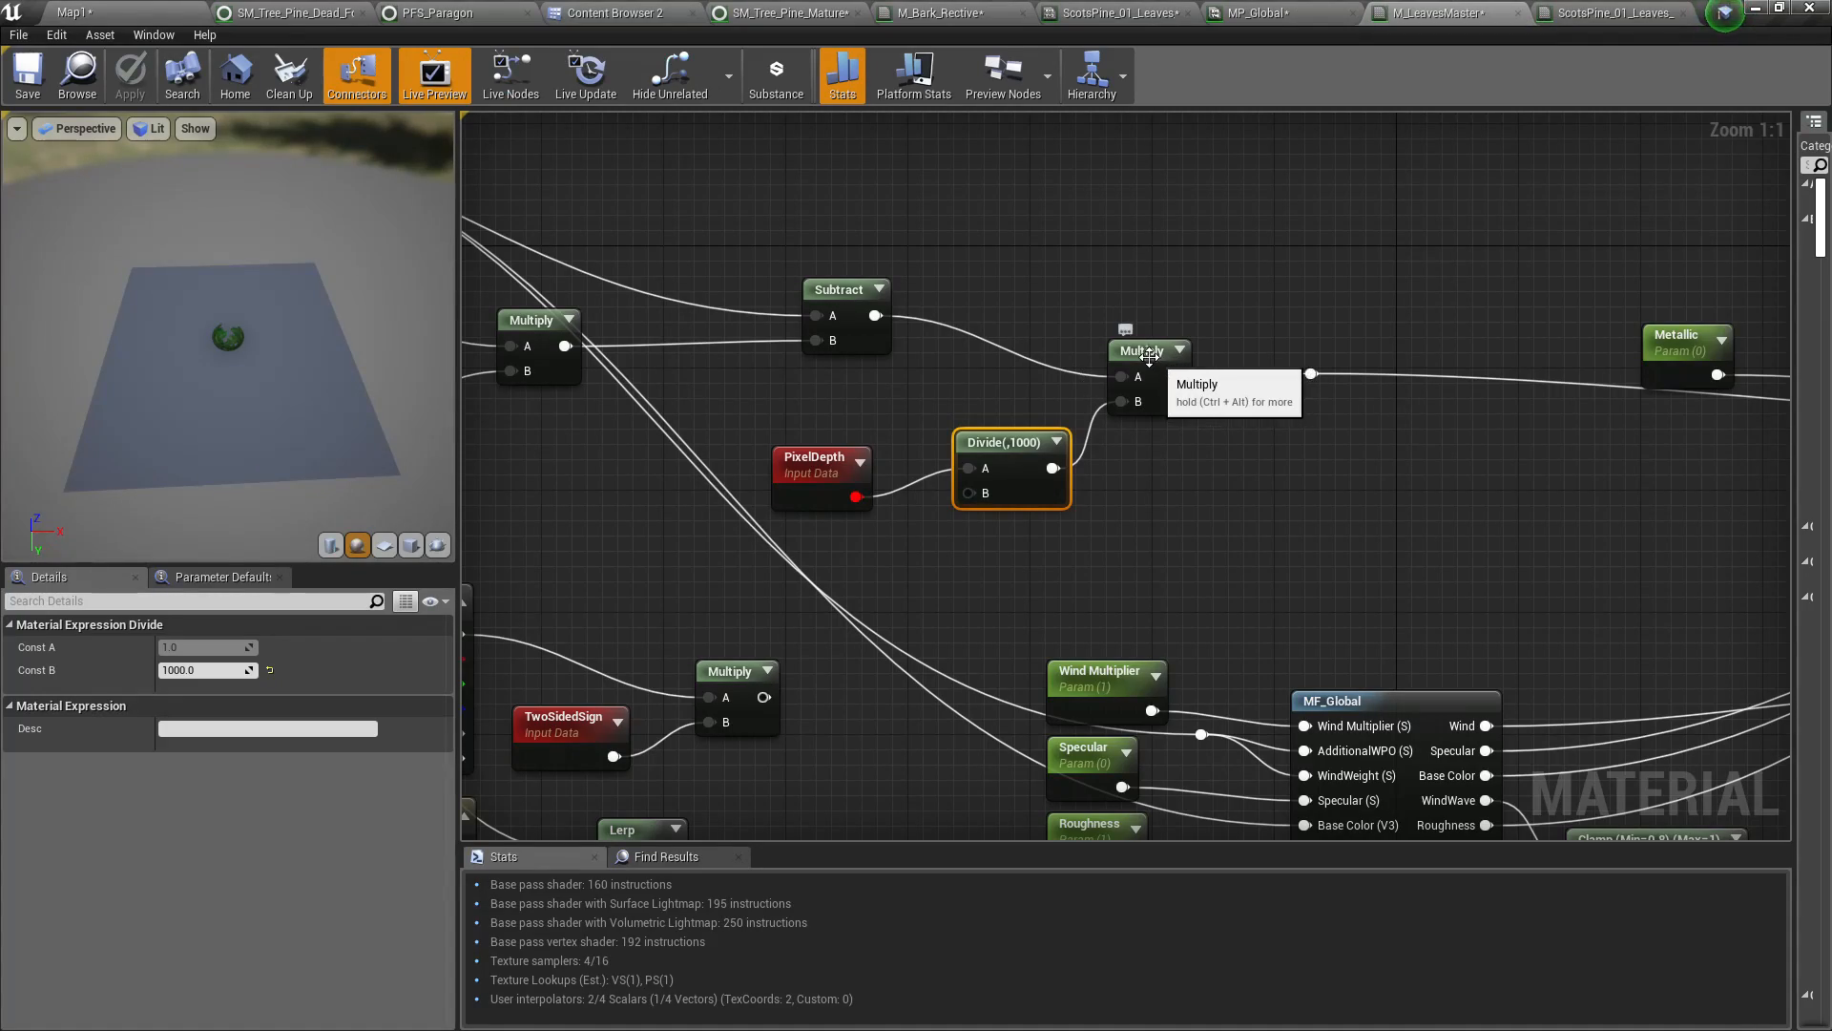
left_click_drag(1166, 362, 1180, 332)
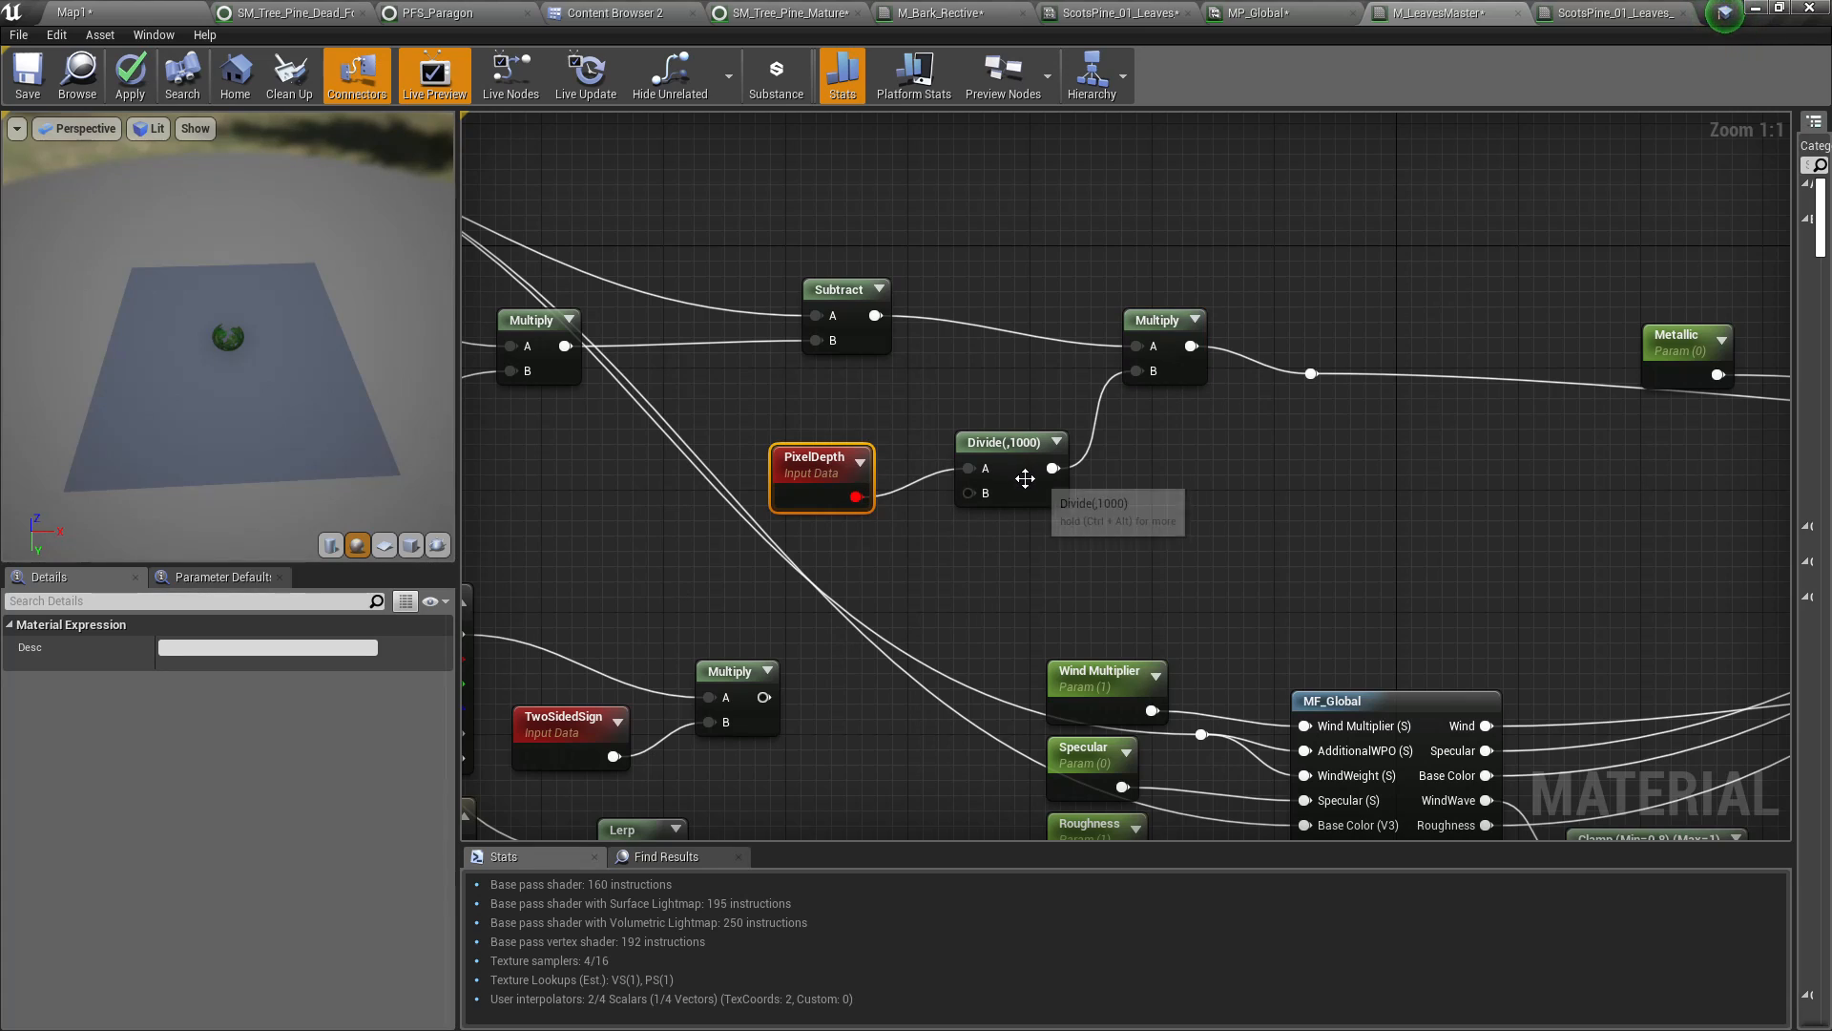
left_click_drag(1018, 460, 1067, 491)
type("clamp")
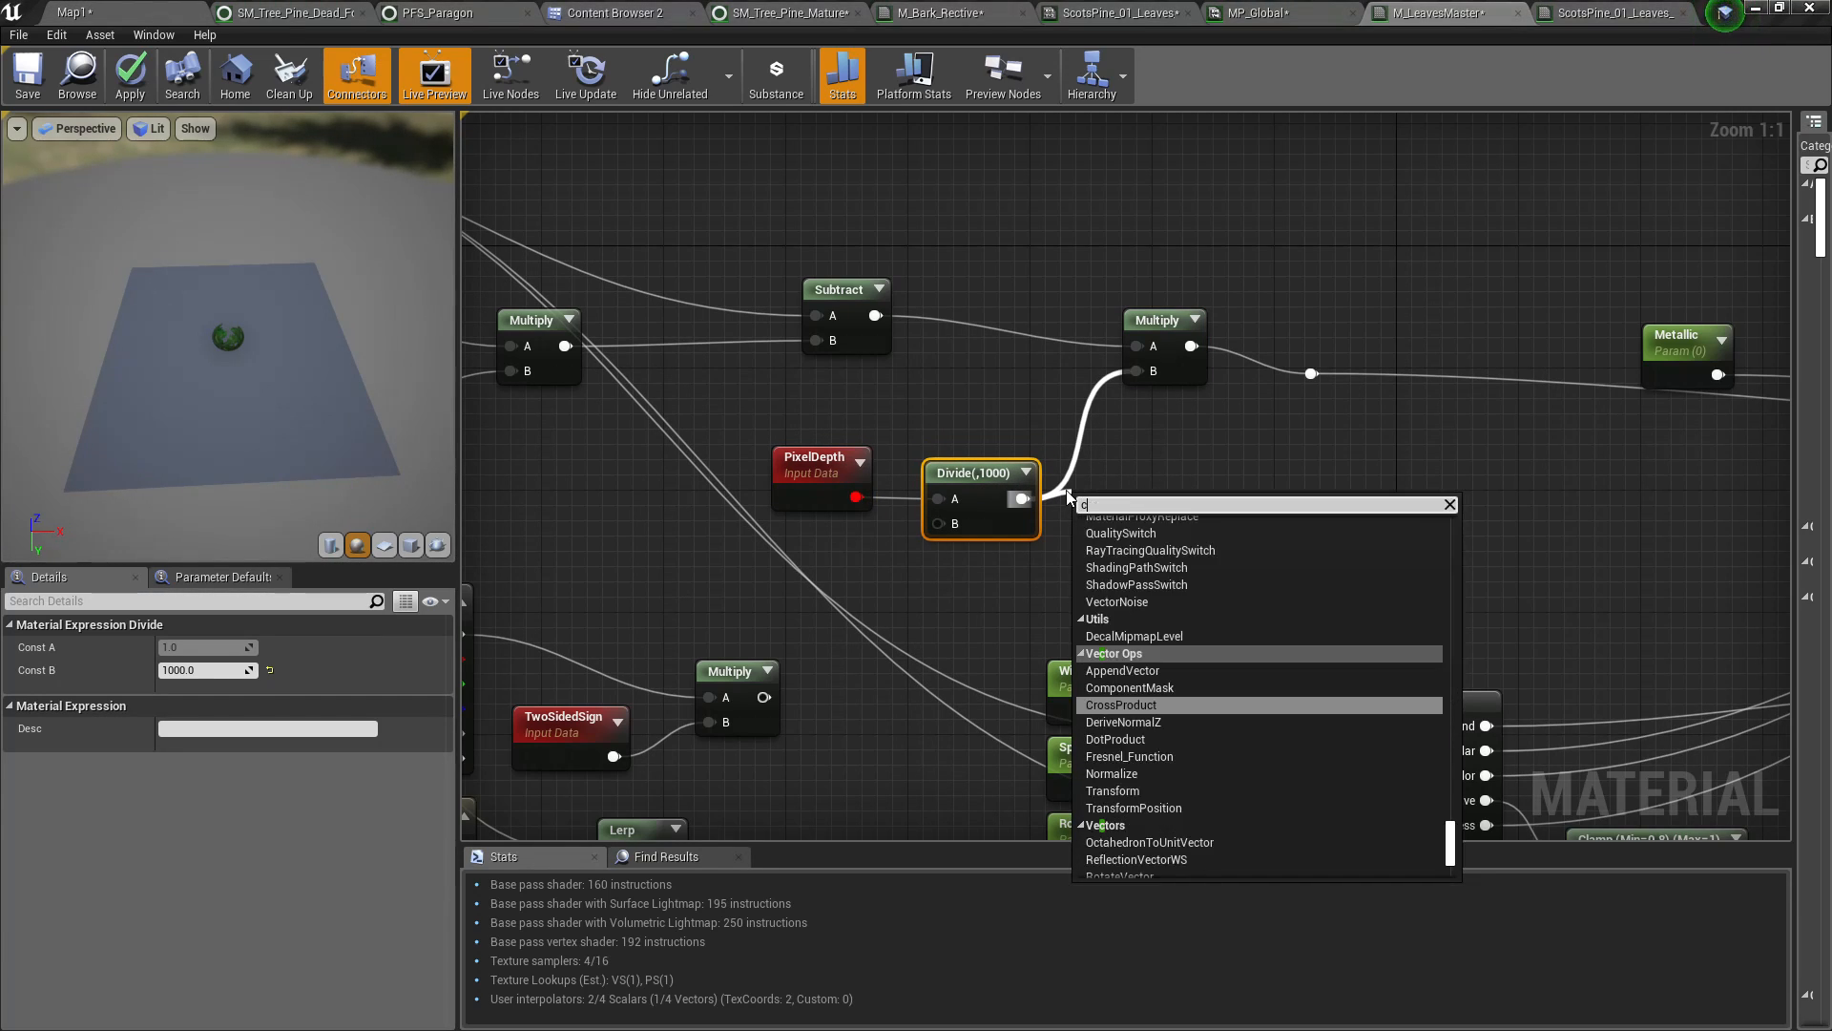
key("Return")
left_click(205, 672)
type("1")
key("Return")
key("Tab")
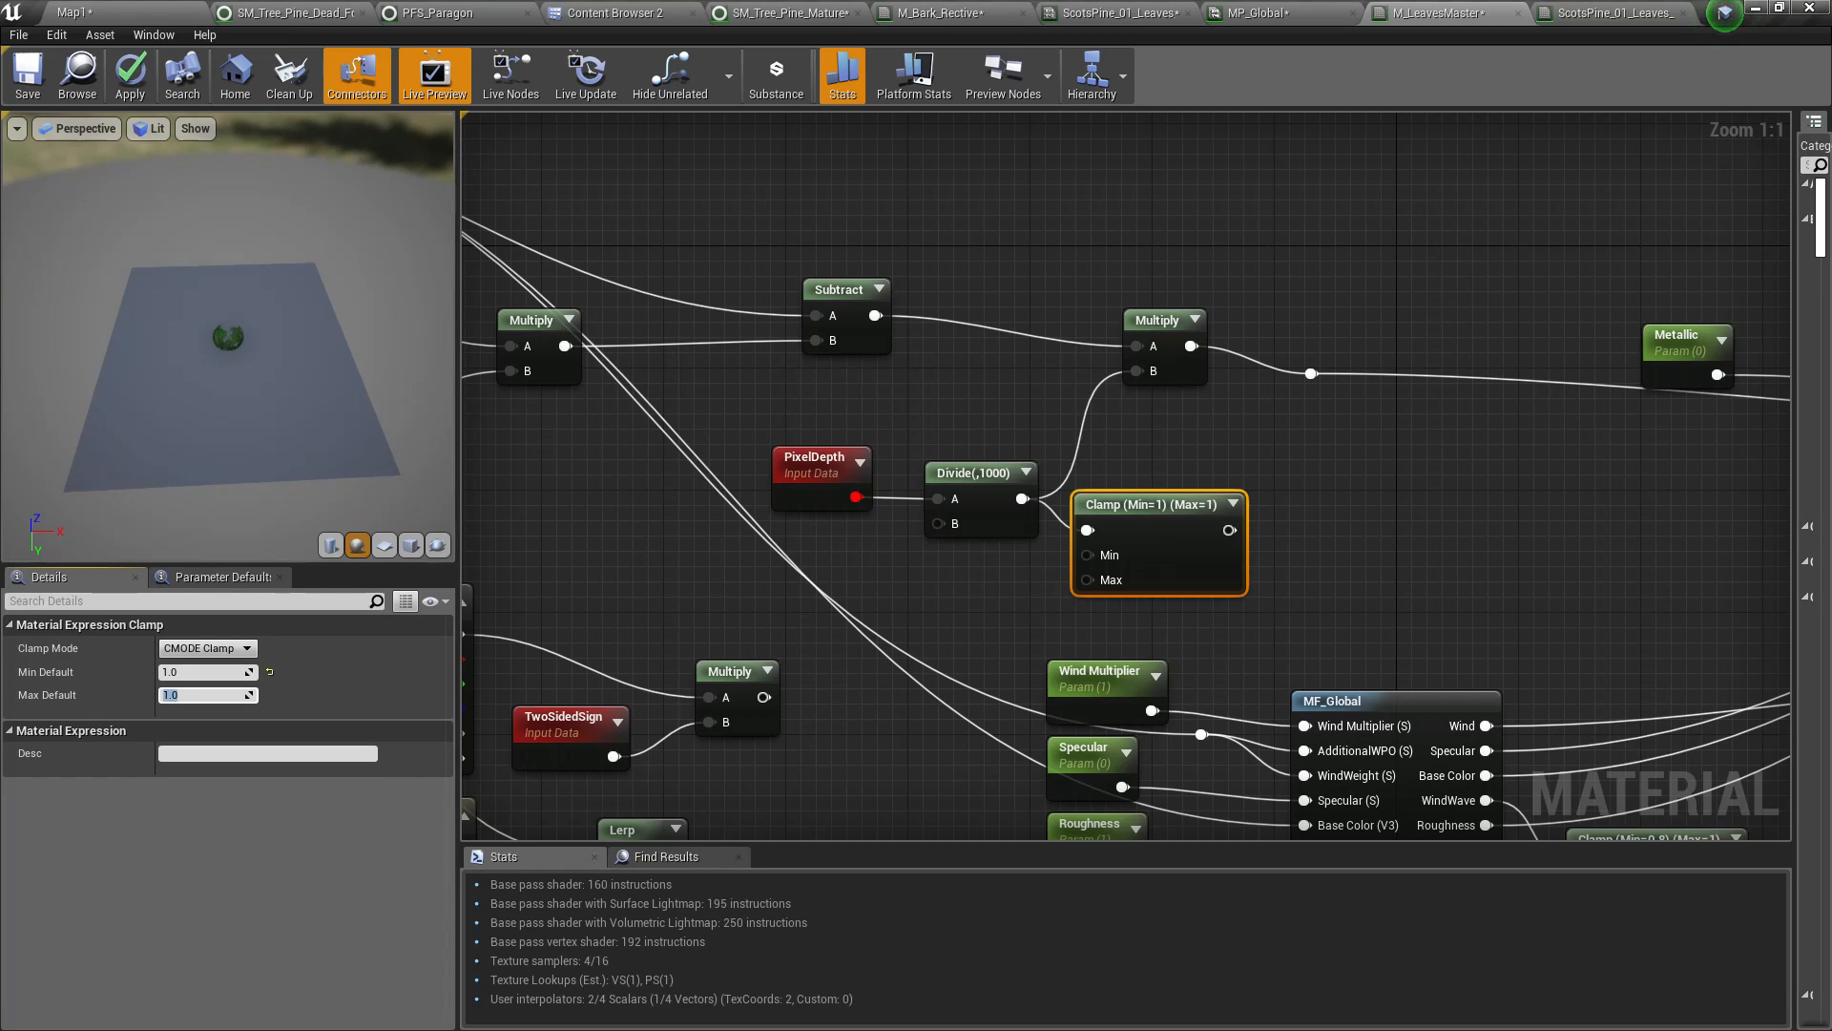
left_click_drag(1157, 524, 1161, 492)
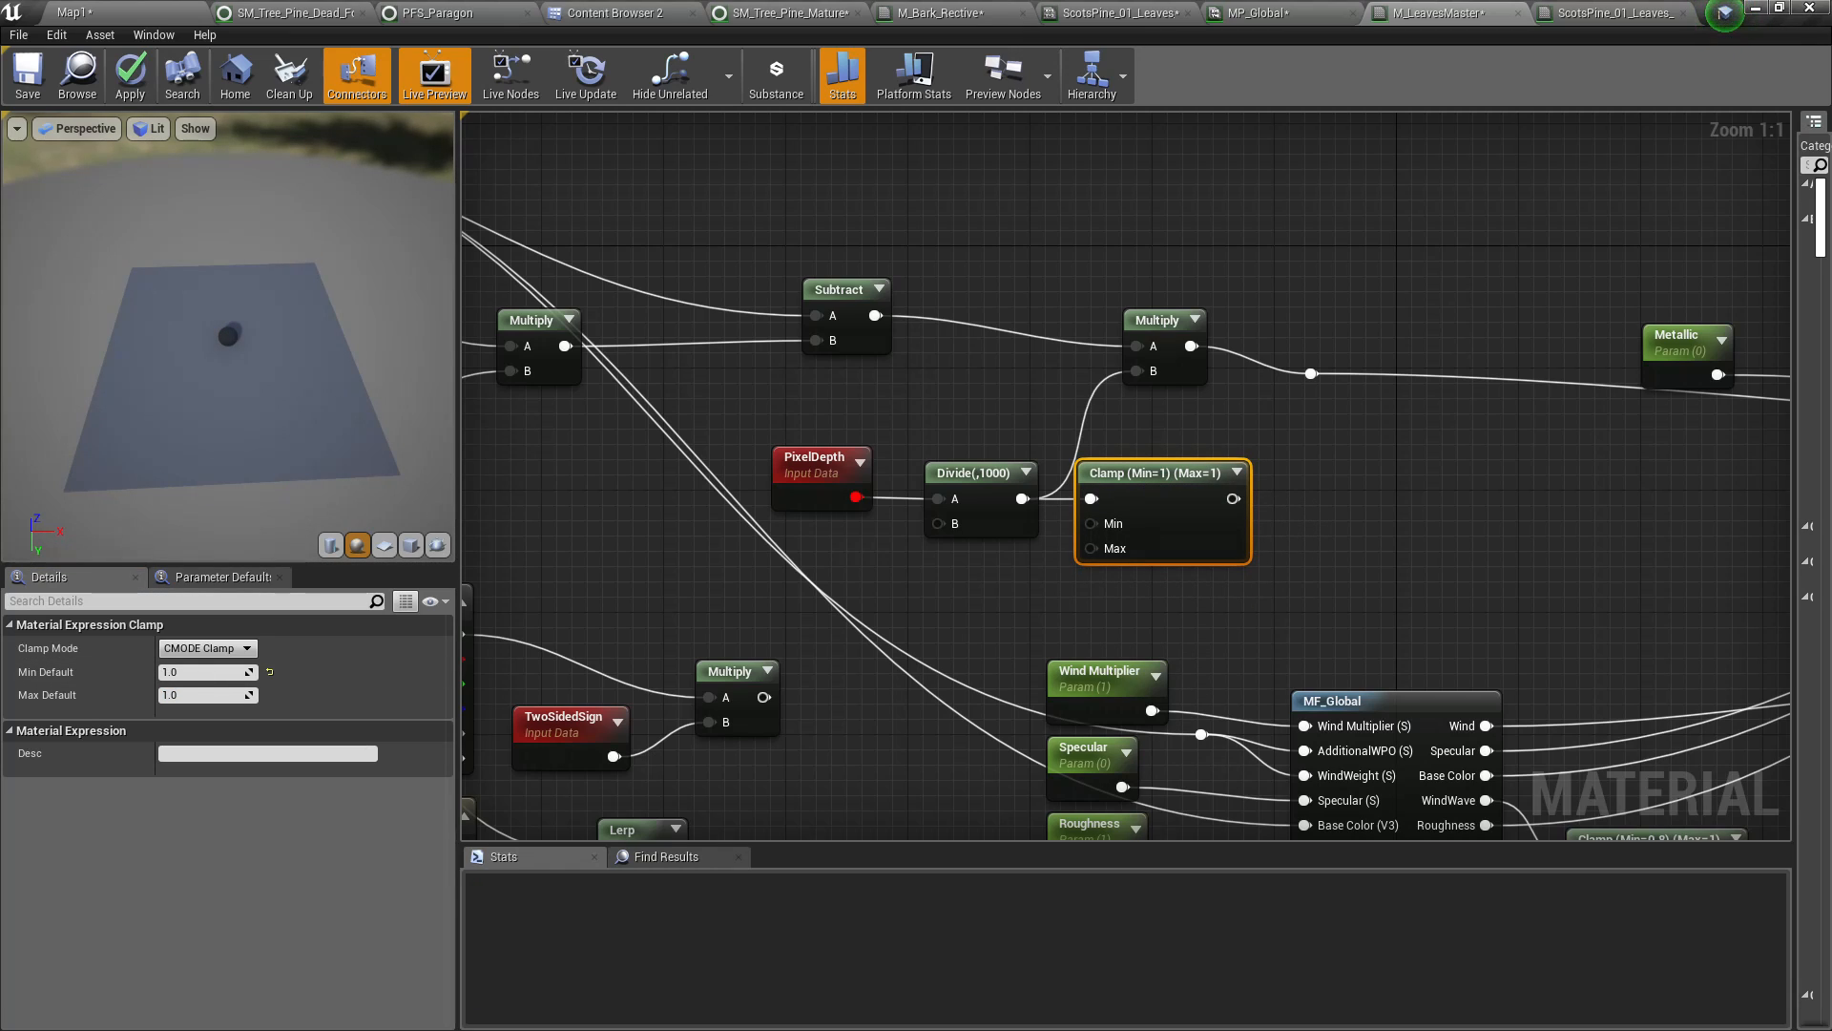
Shift the final Multiply node and its reroute point further along the graph, and delete the Clamp node after the Divide
left_click_drag(1136, 275, 1321, 397)
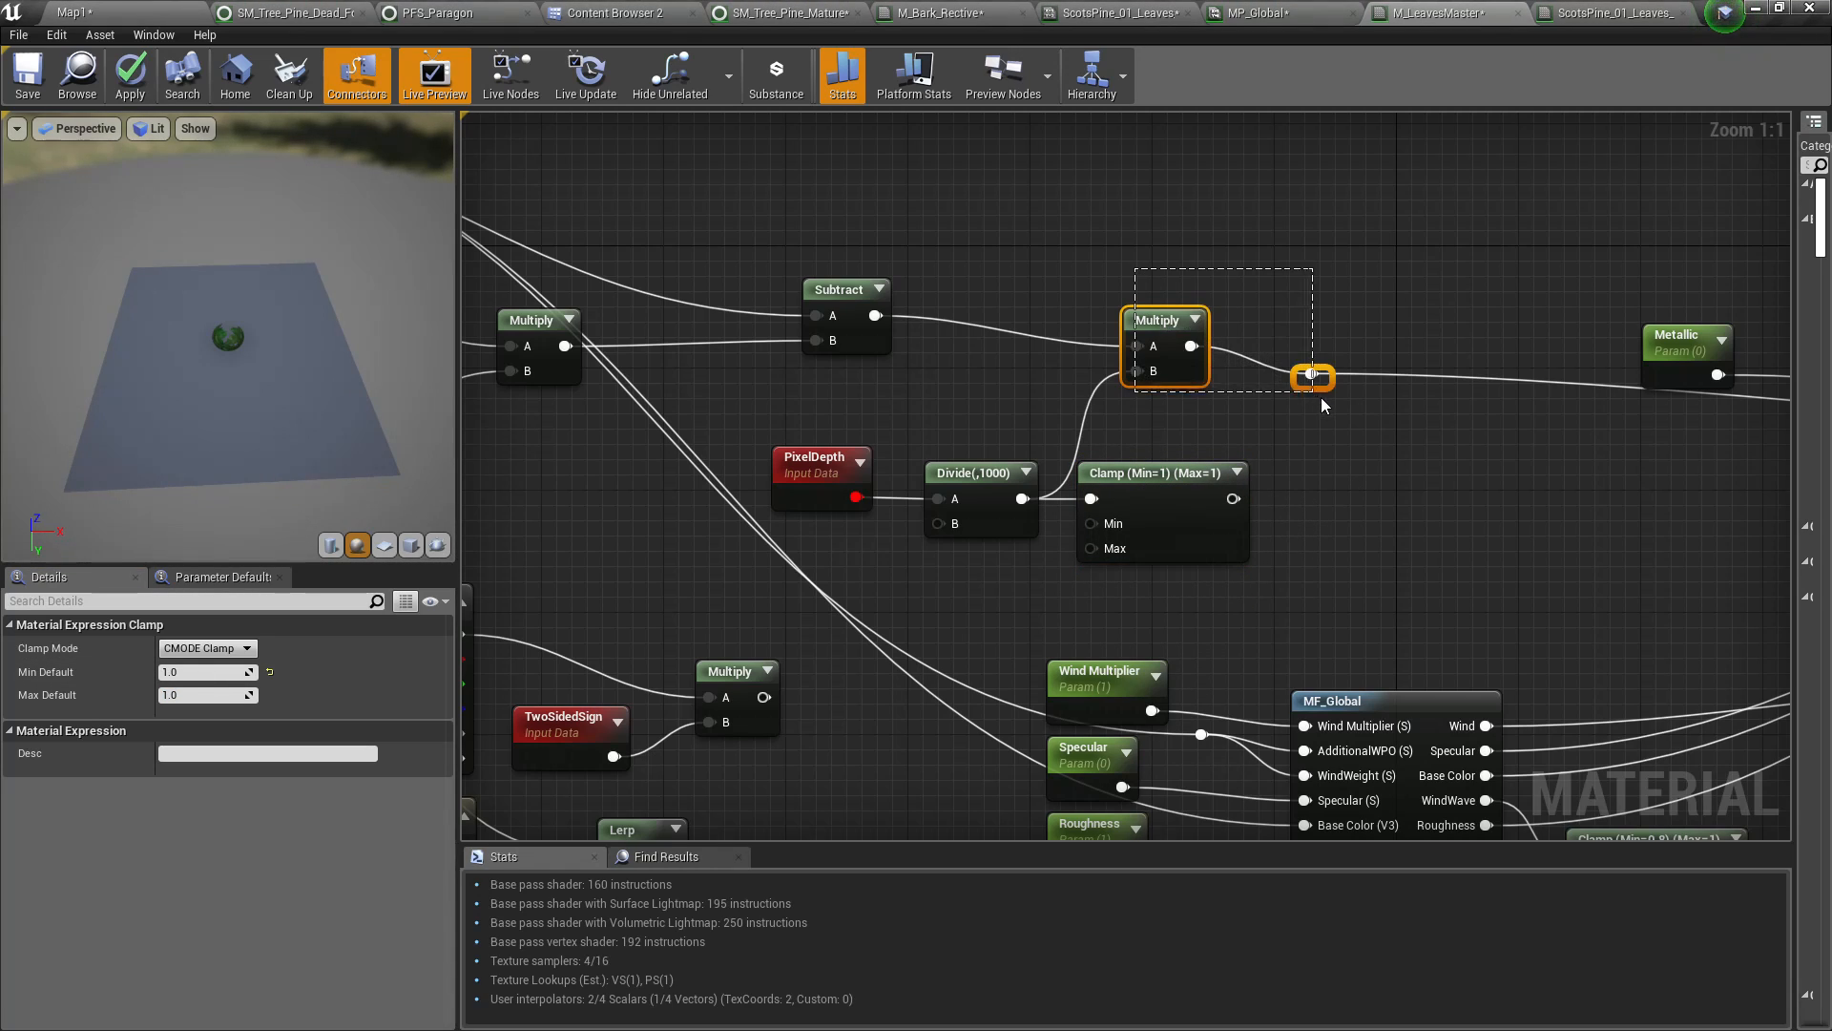
left_click_drag(1191, 325, 1351, 348)
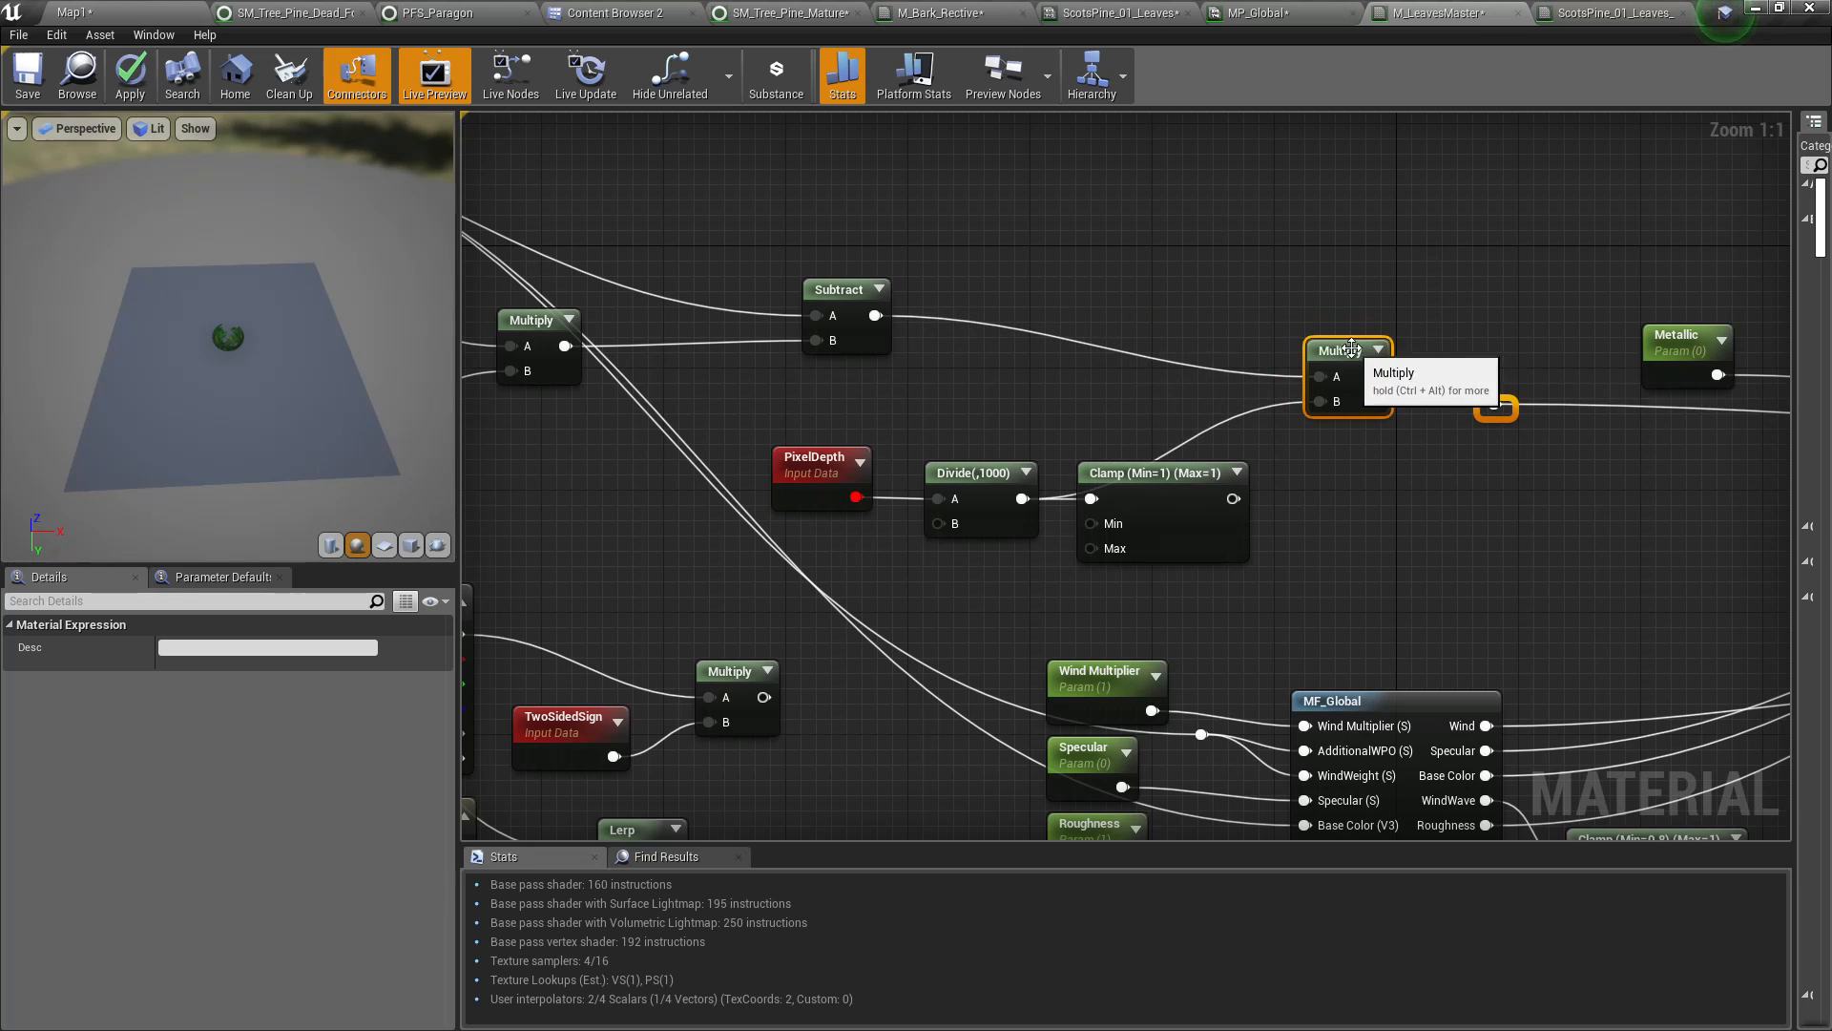
left_click(1192, 491)
key("Delete")
Insert a Clamp node between PixelDepth and Divide, wiring its output into the Divide's A input
left_click_drag(1014, 479, 1121, 464)
left_click_drag(857, 496, 908, 506)
type("clamp")
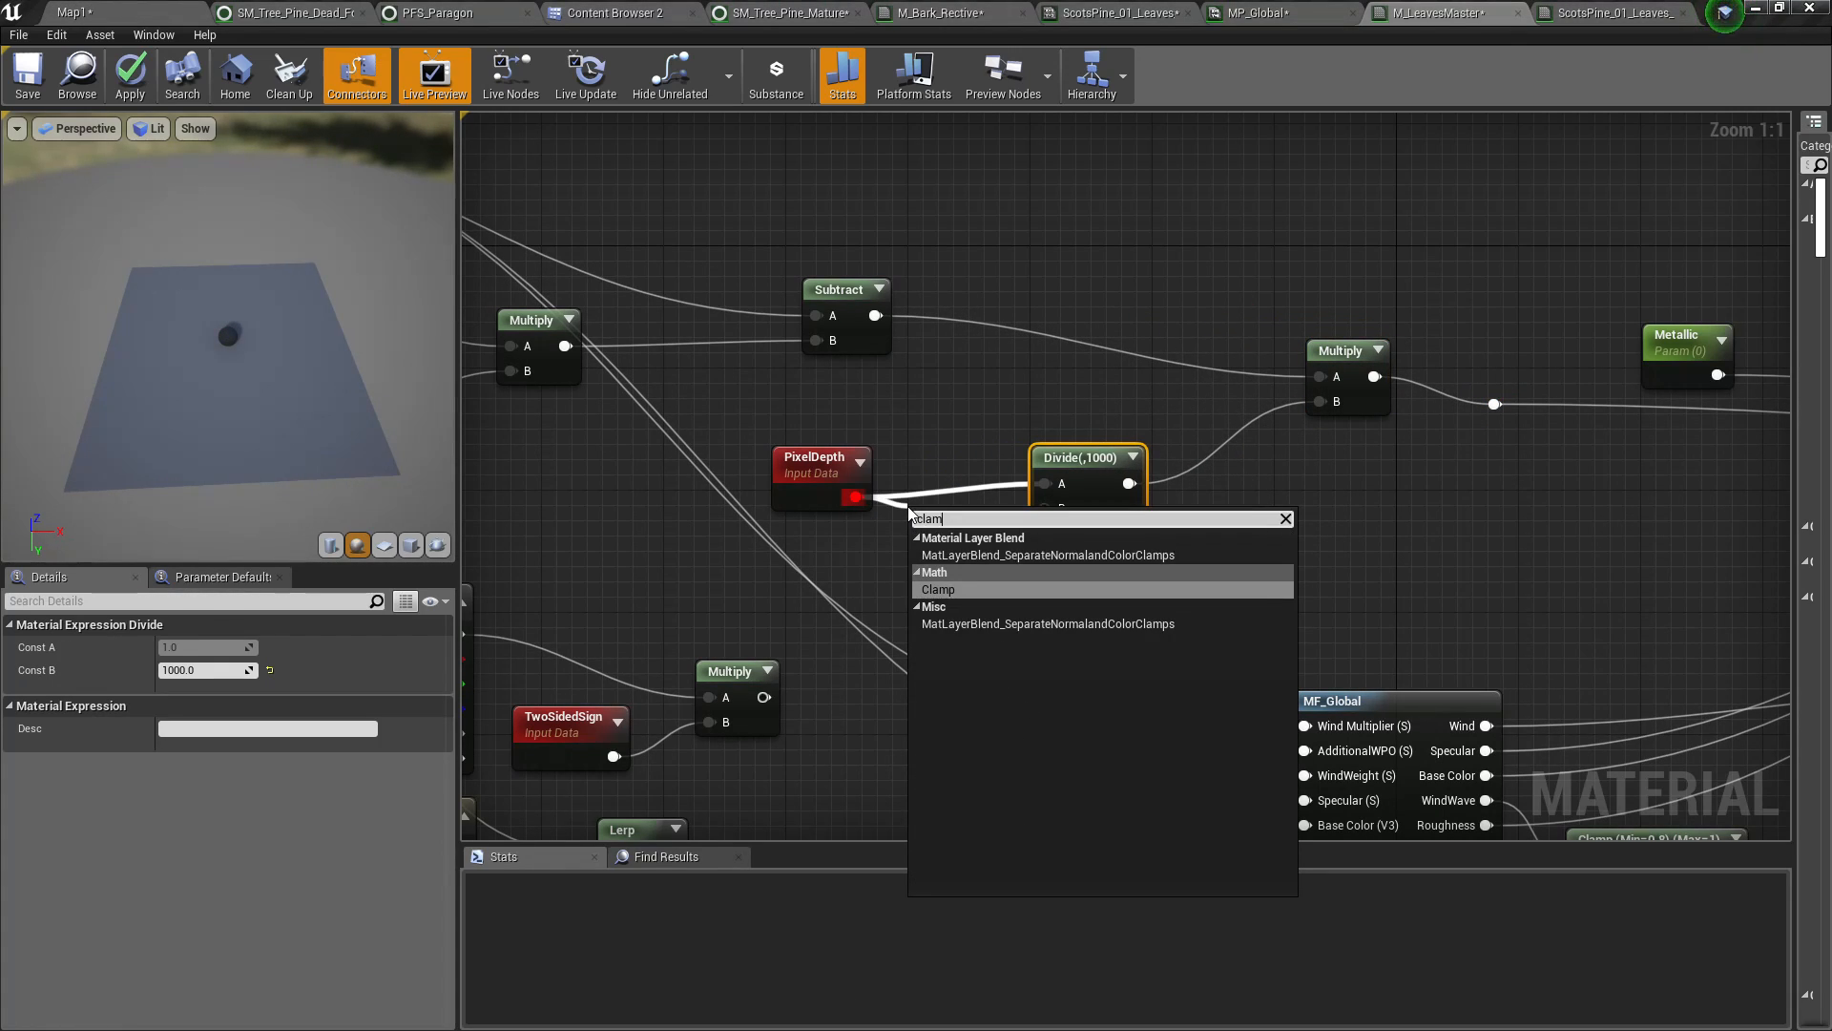
key("Return")
left_click_drag(1120, 474, 1258, 490)
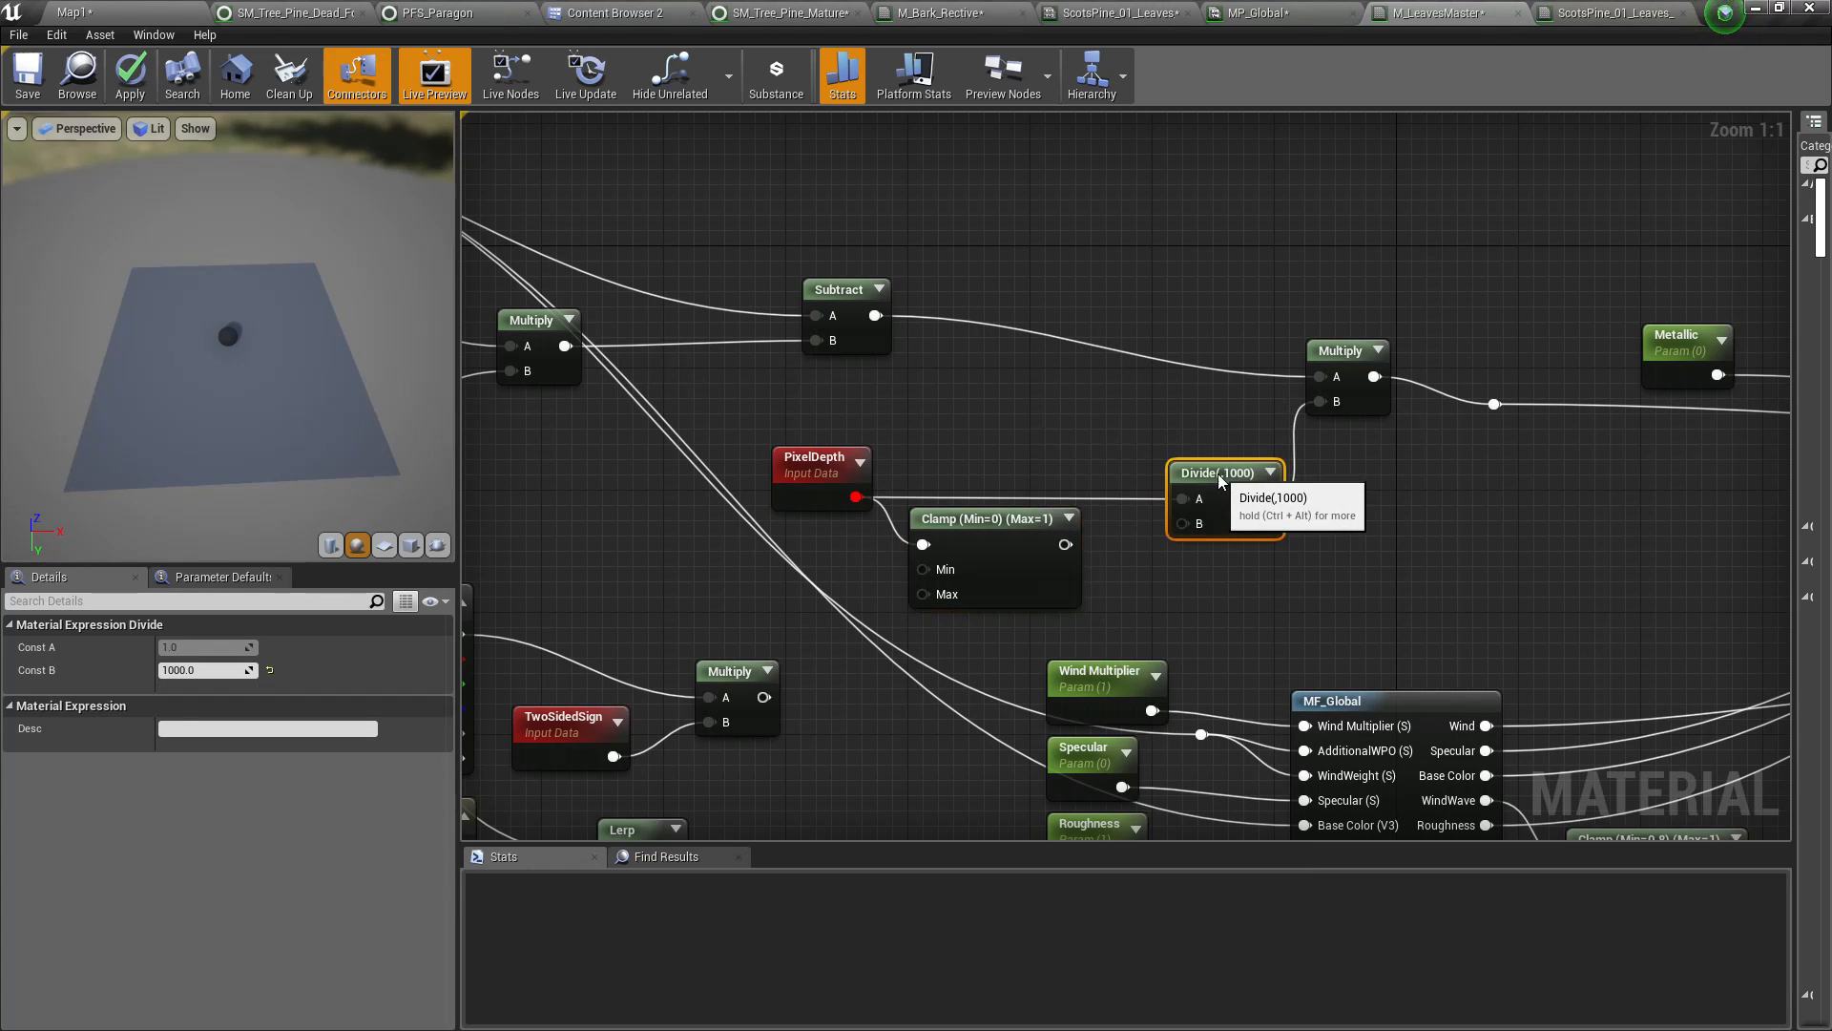
left_click_drag(1065, 544, 1195, 507)
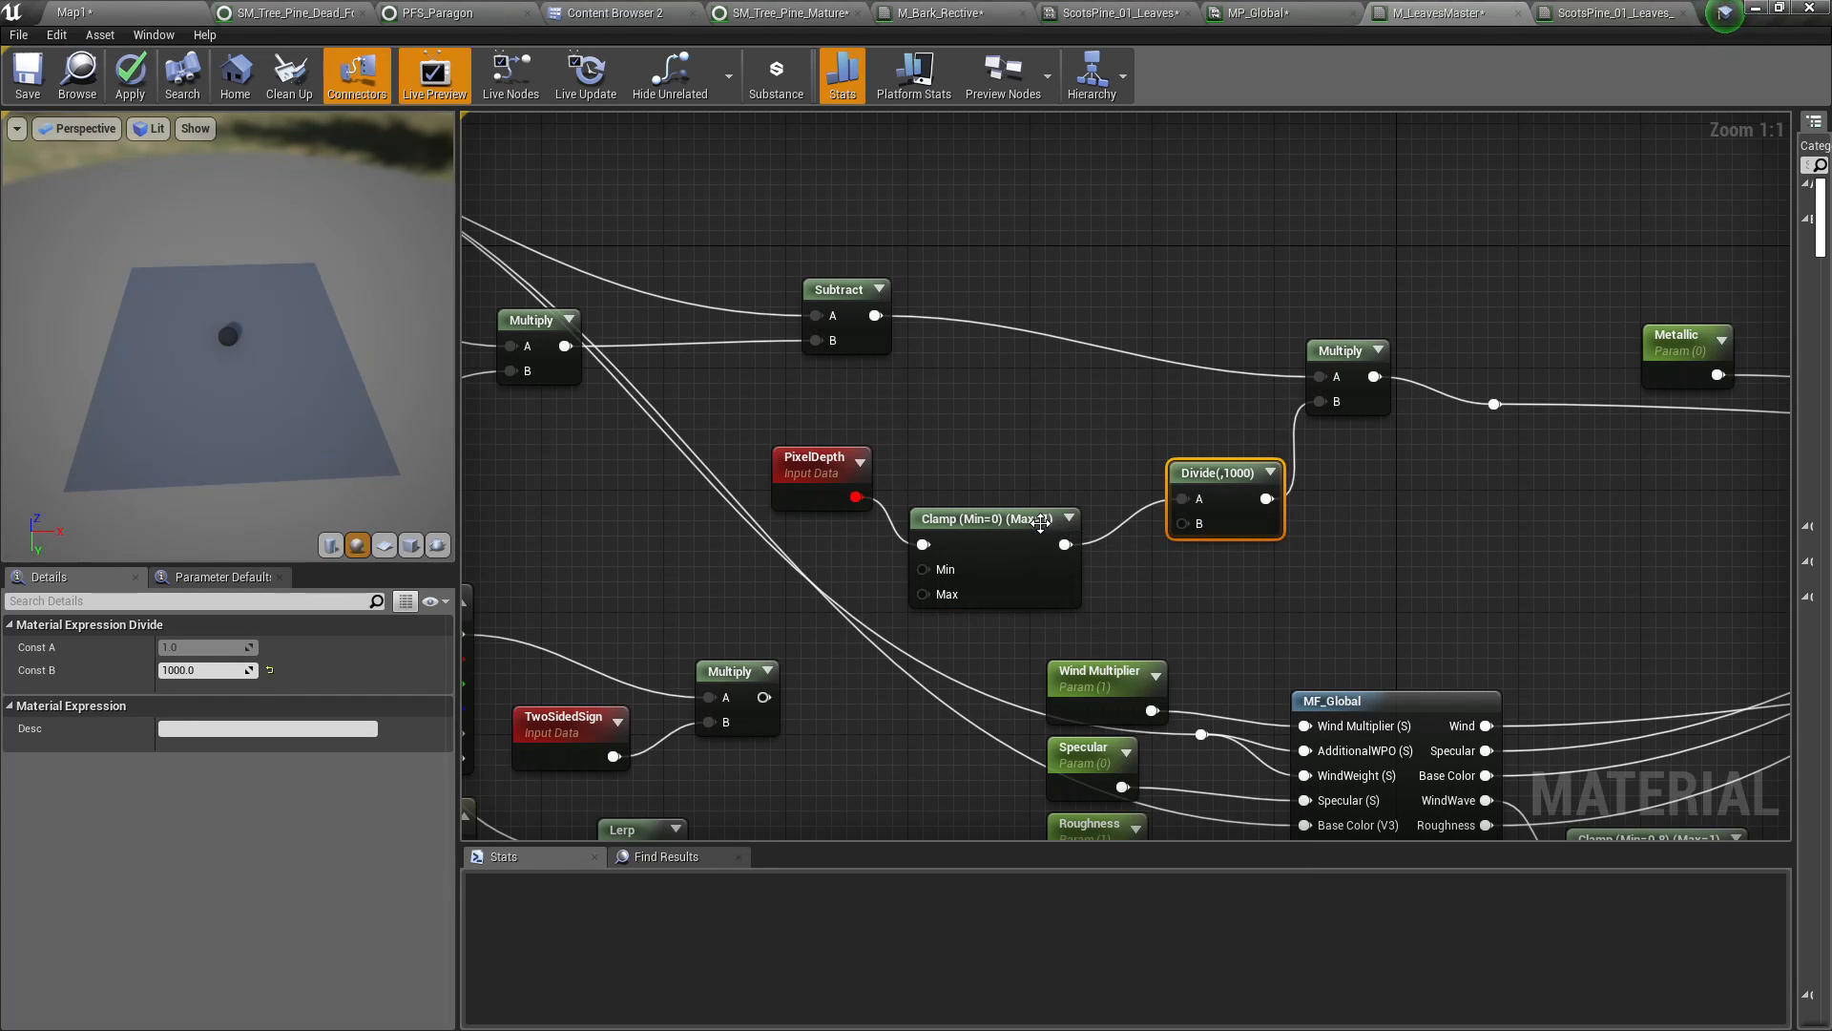
left_click_drag(993, 519, 1006, 457)
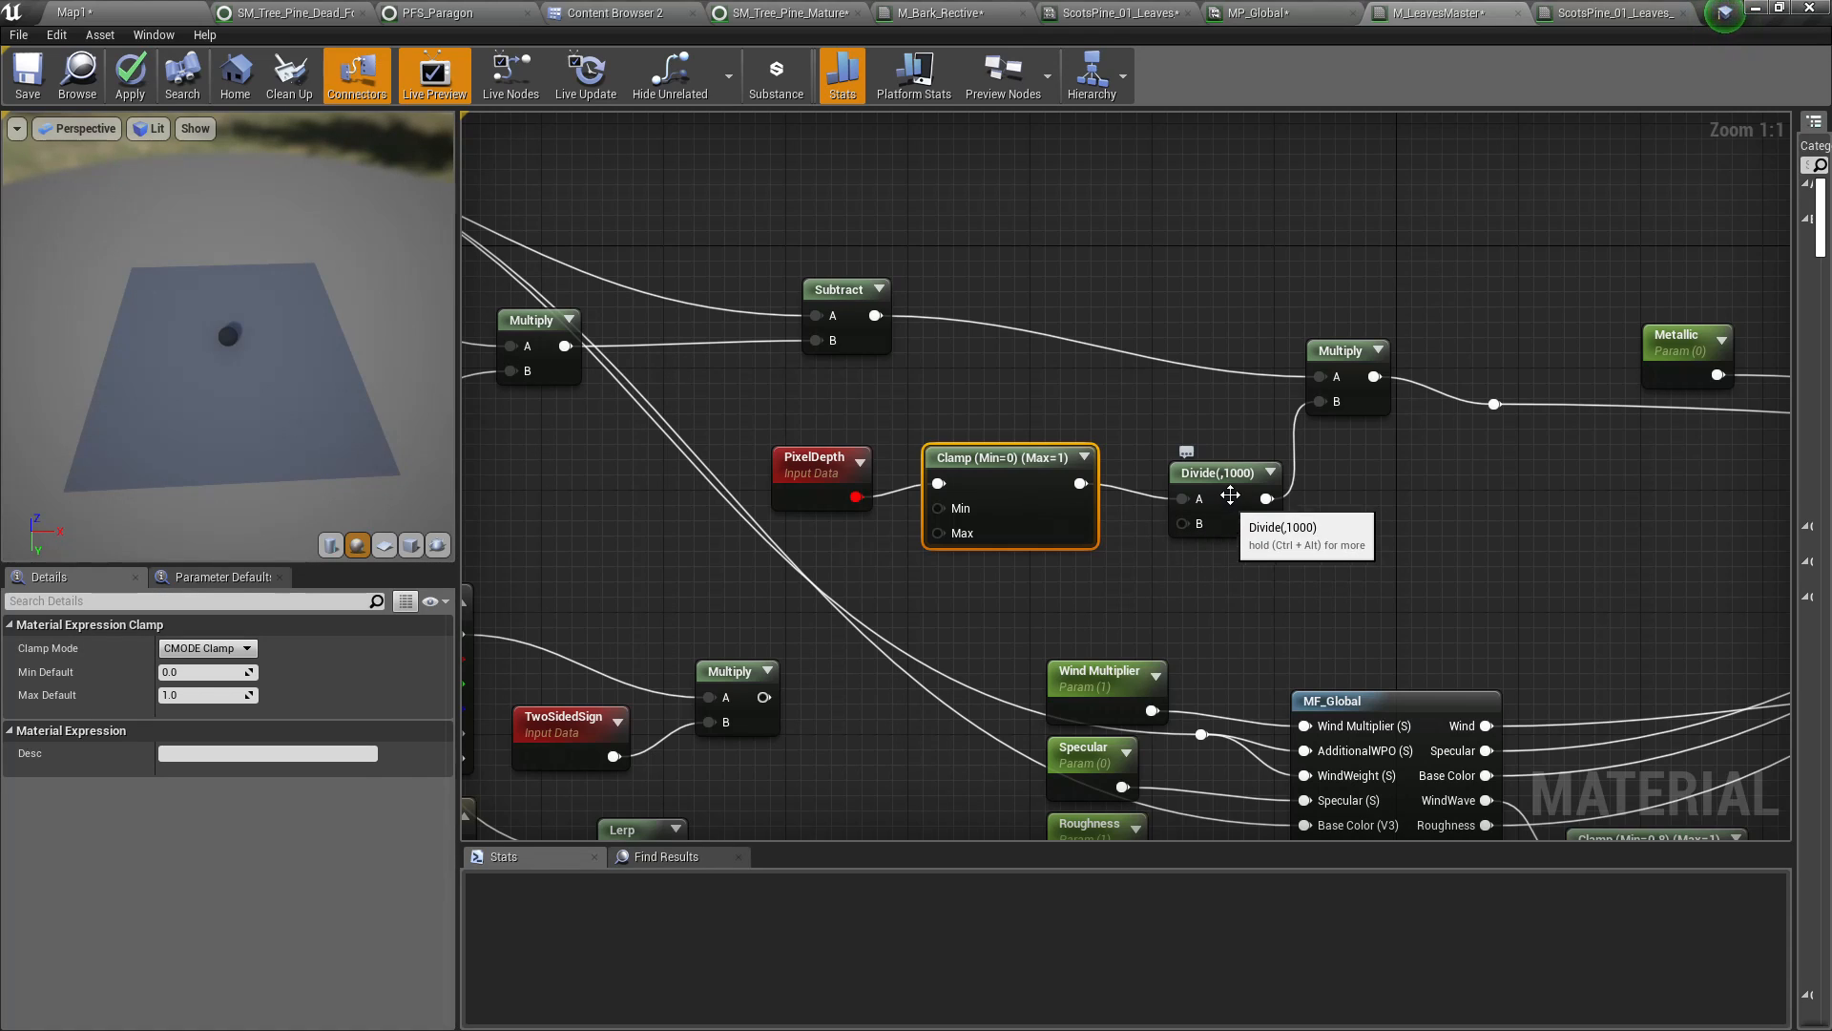
Promote the Divide's B input to a parameter named Opacity Distance, place it below PixelDepth and set its default value to 1000
right_click(1183, 524)
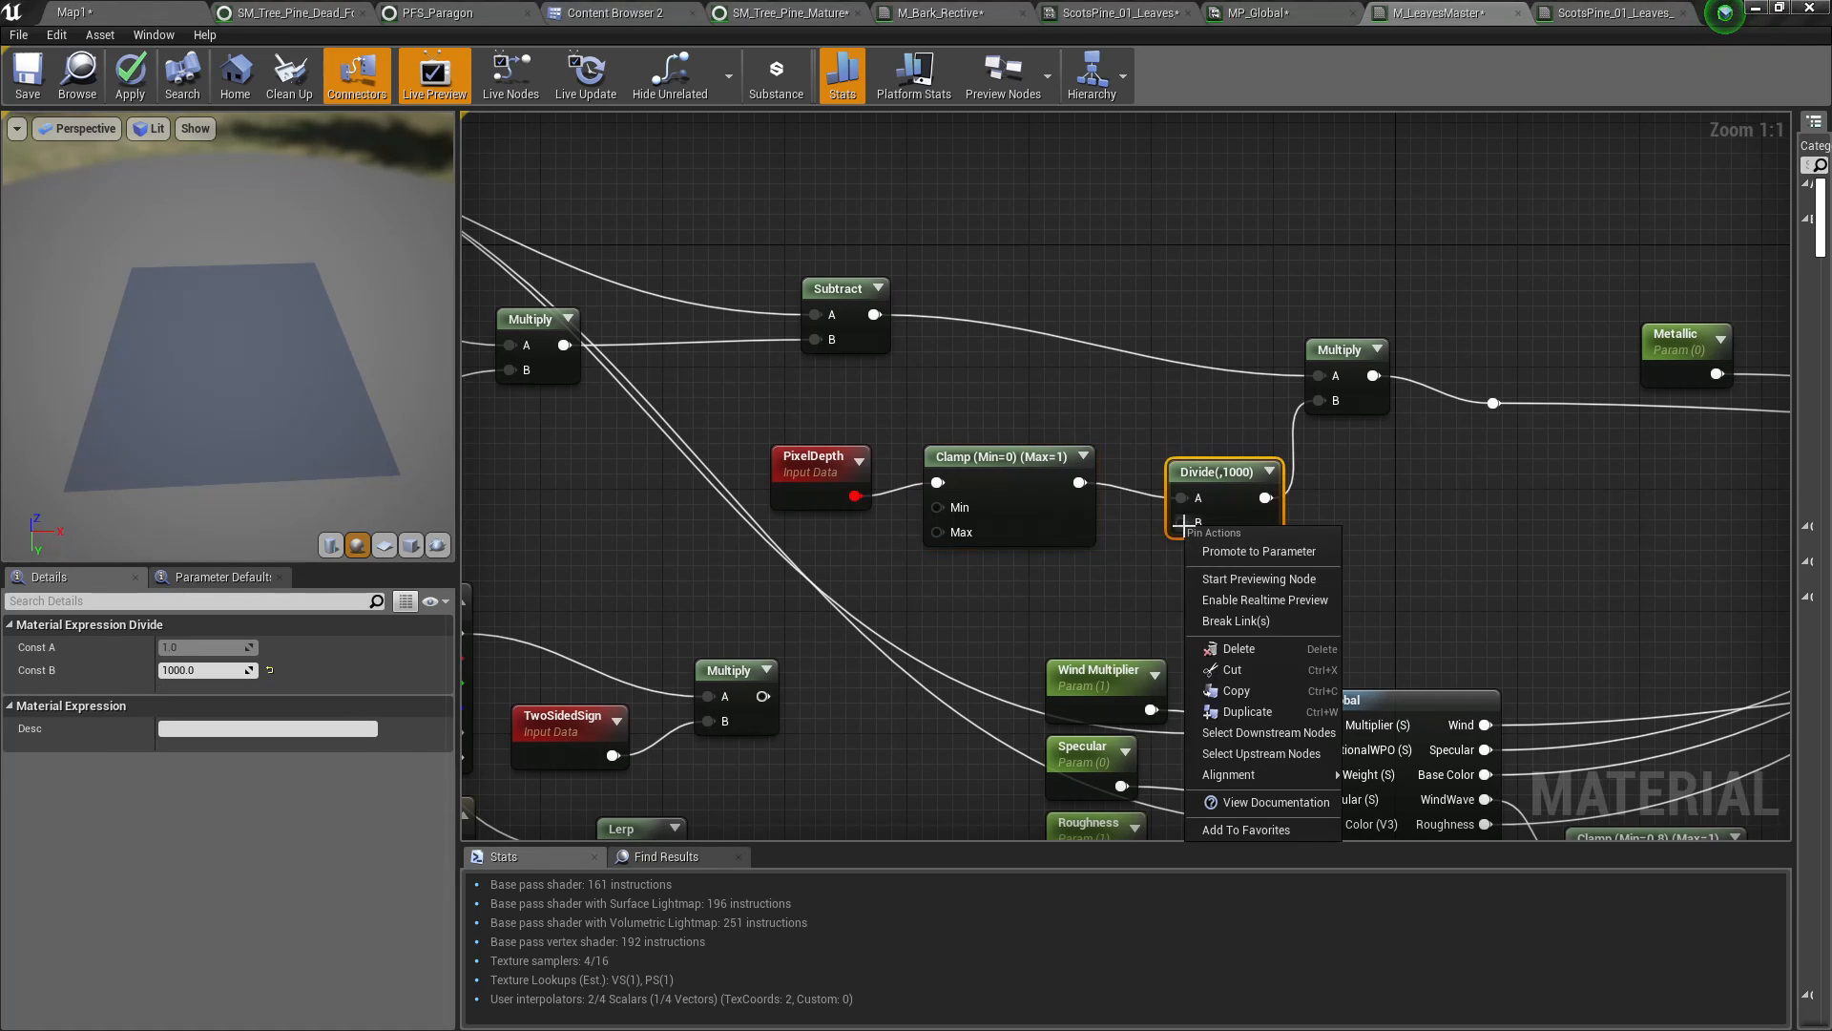
left_click(1206, 550)
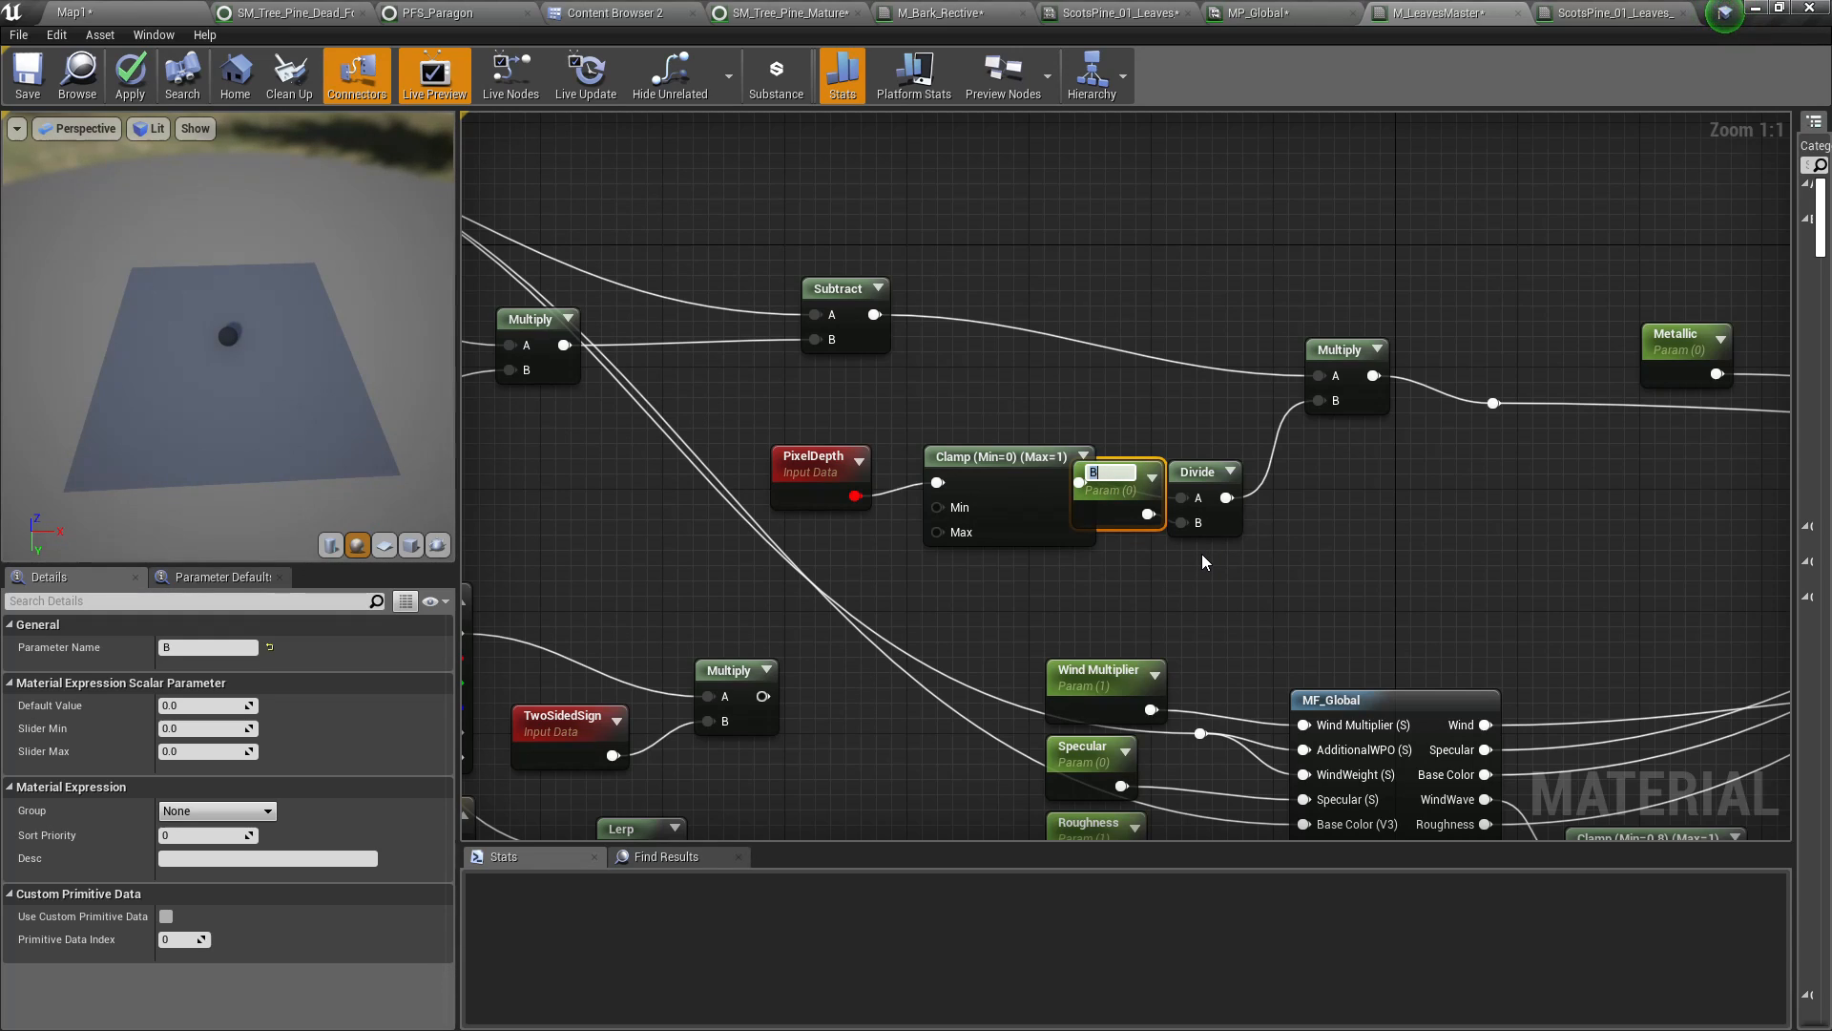
type("Opacity Disra")
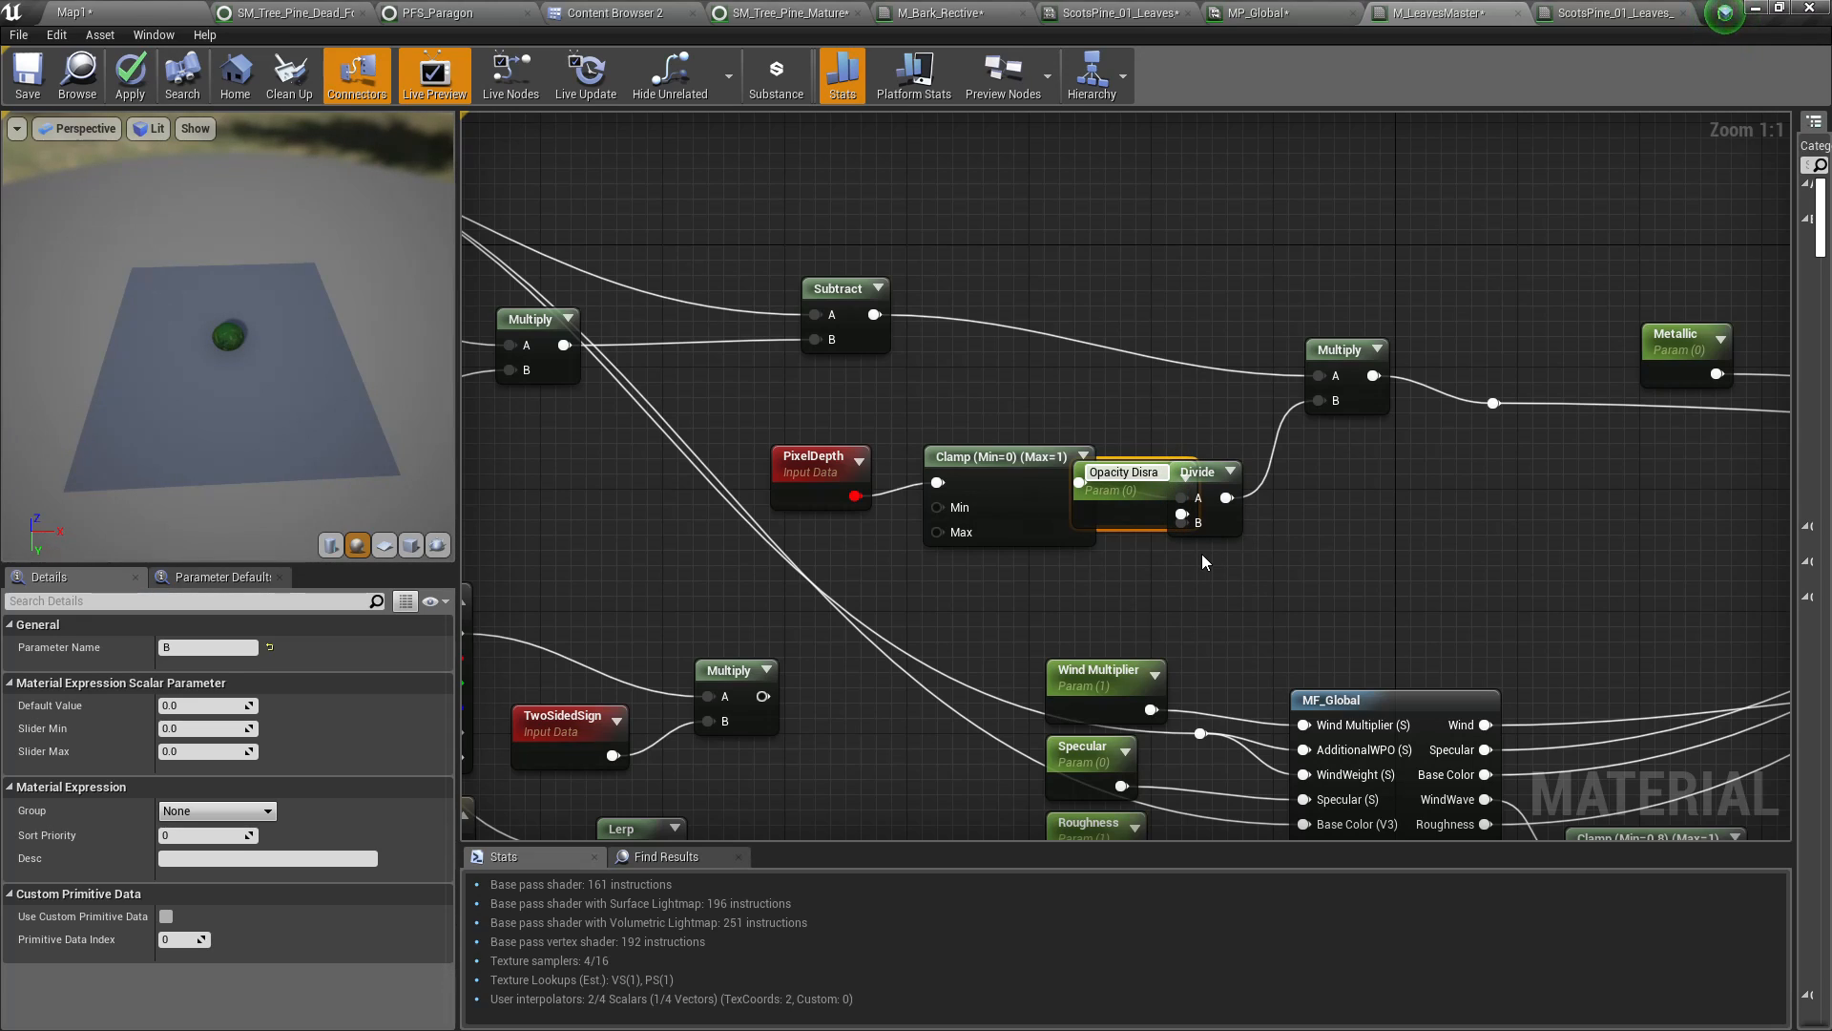
key("BackSpace")
key("BackSpace")
key("BackSpace")
key("BackSpace")
key("BackSpace")
key("BackSpace")
key("BackSpace")
key("BackSpace")
key("BackSpace")
key("BackSpace")
key("BackSpace")
key("BackSpace")
key("BackSpace")
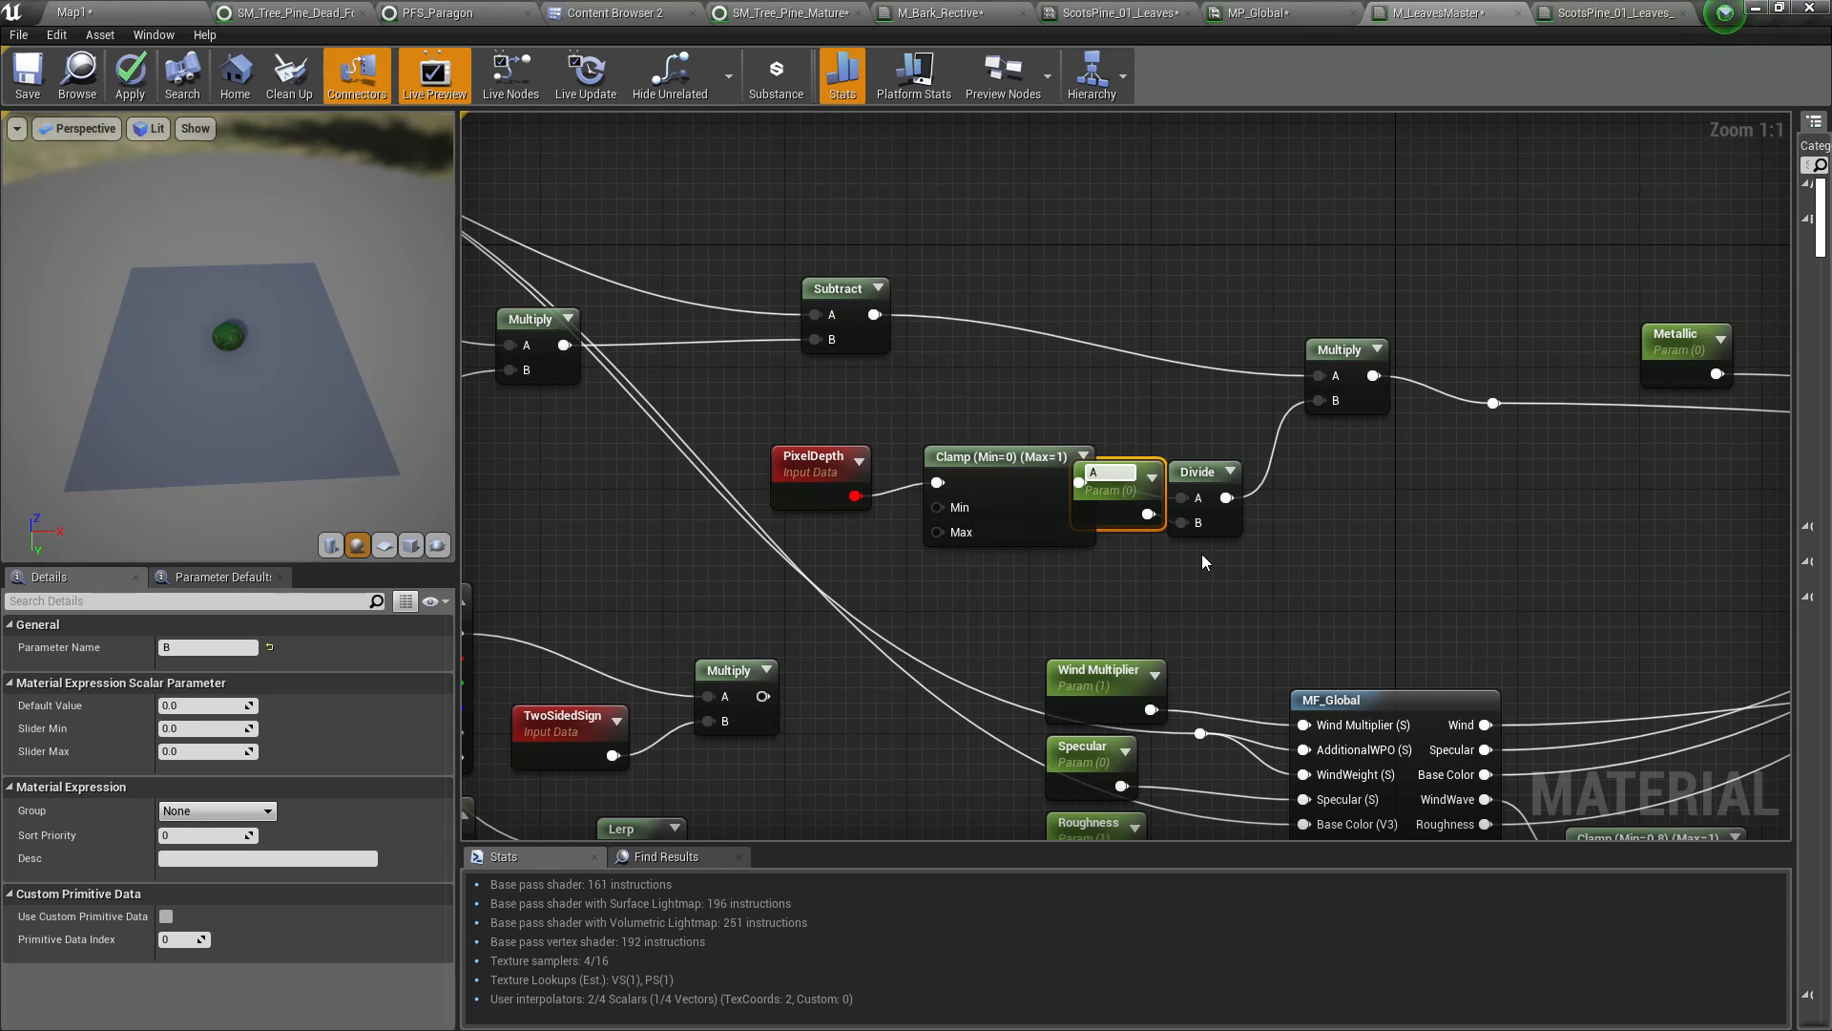
type("Opca")
key("BackSpace")
key("BackSpace")
type("acity Distance")
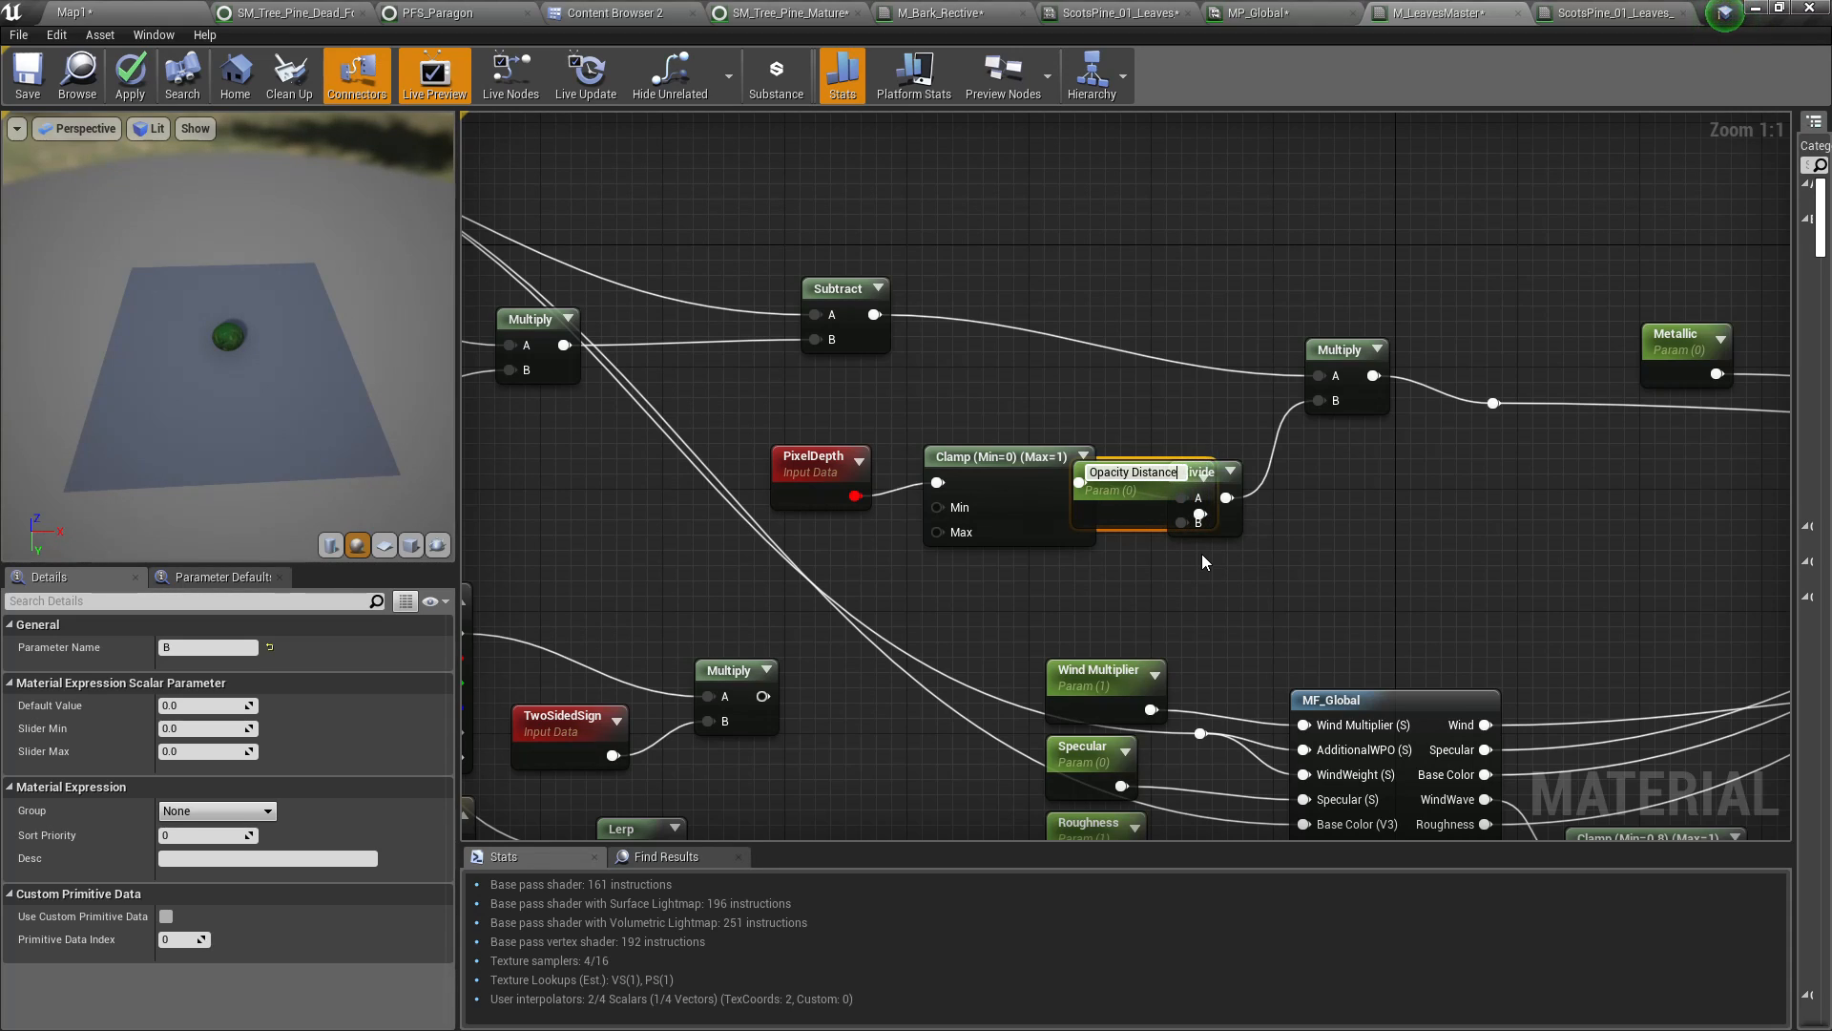
key("Return")
left_click_drag(1164, 525, 874, 602)
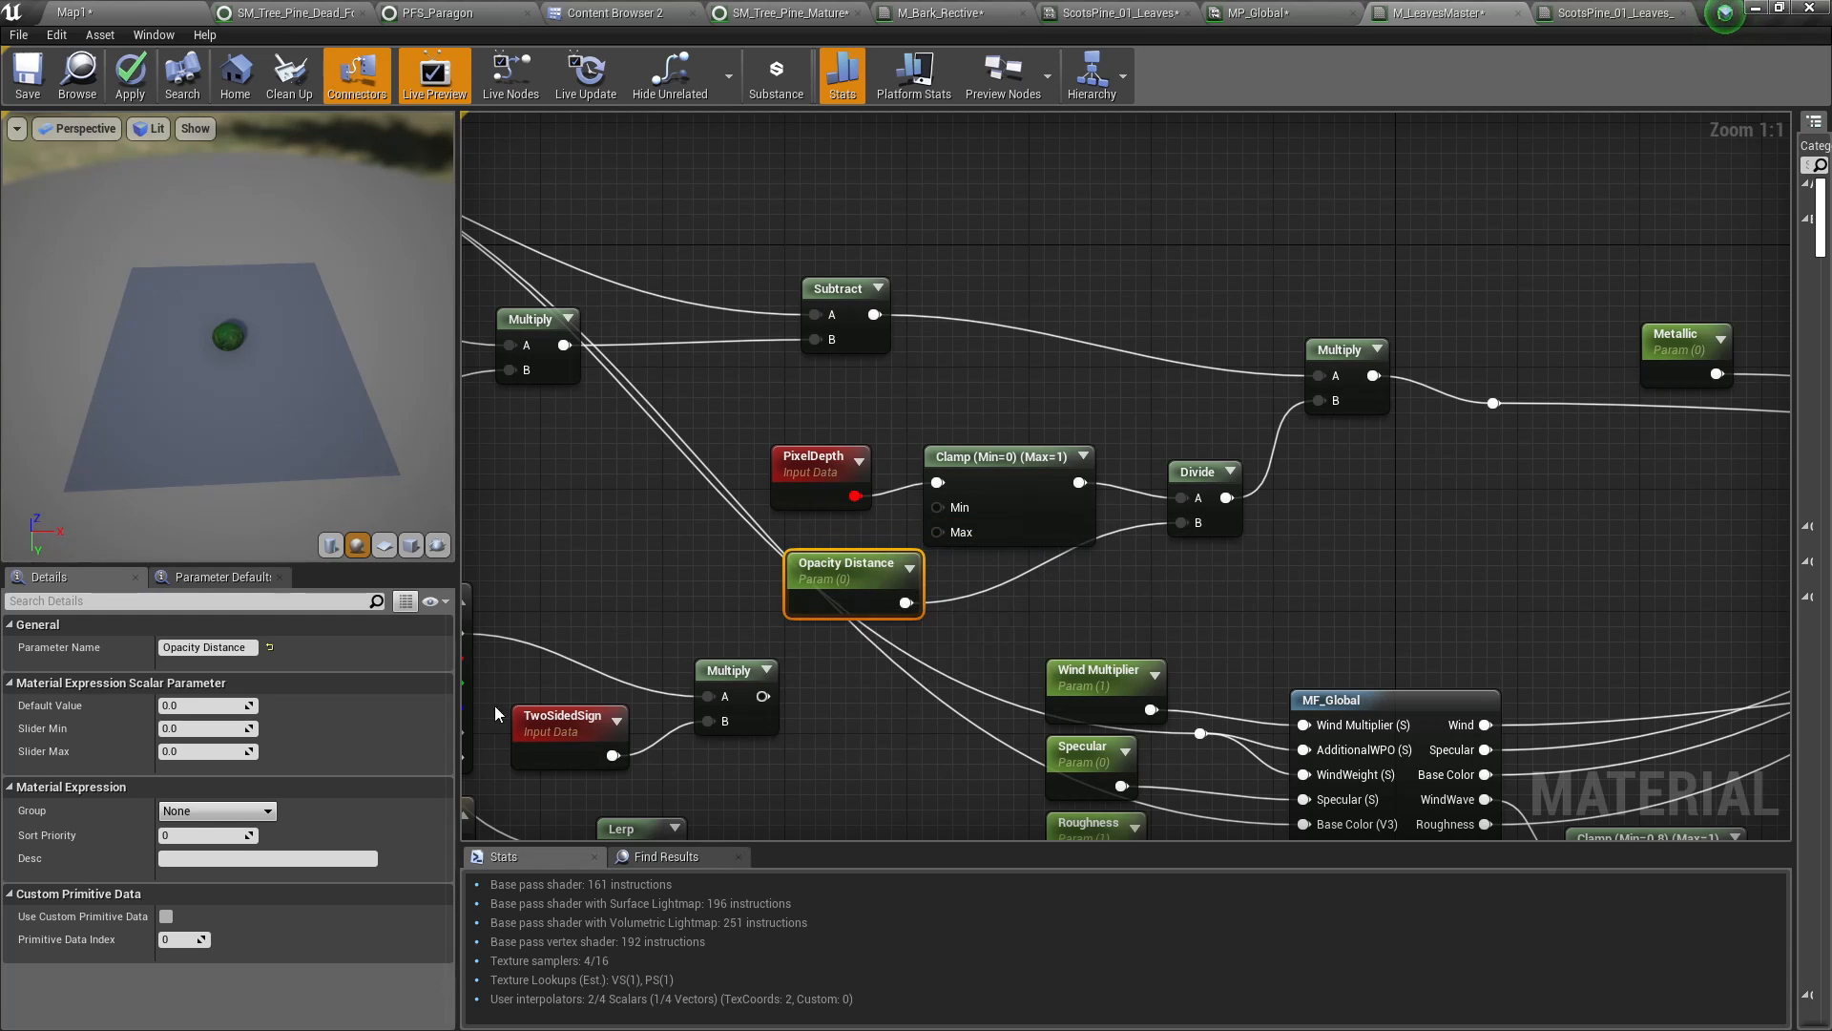
left_click(211, 707)
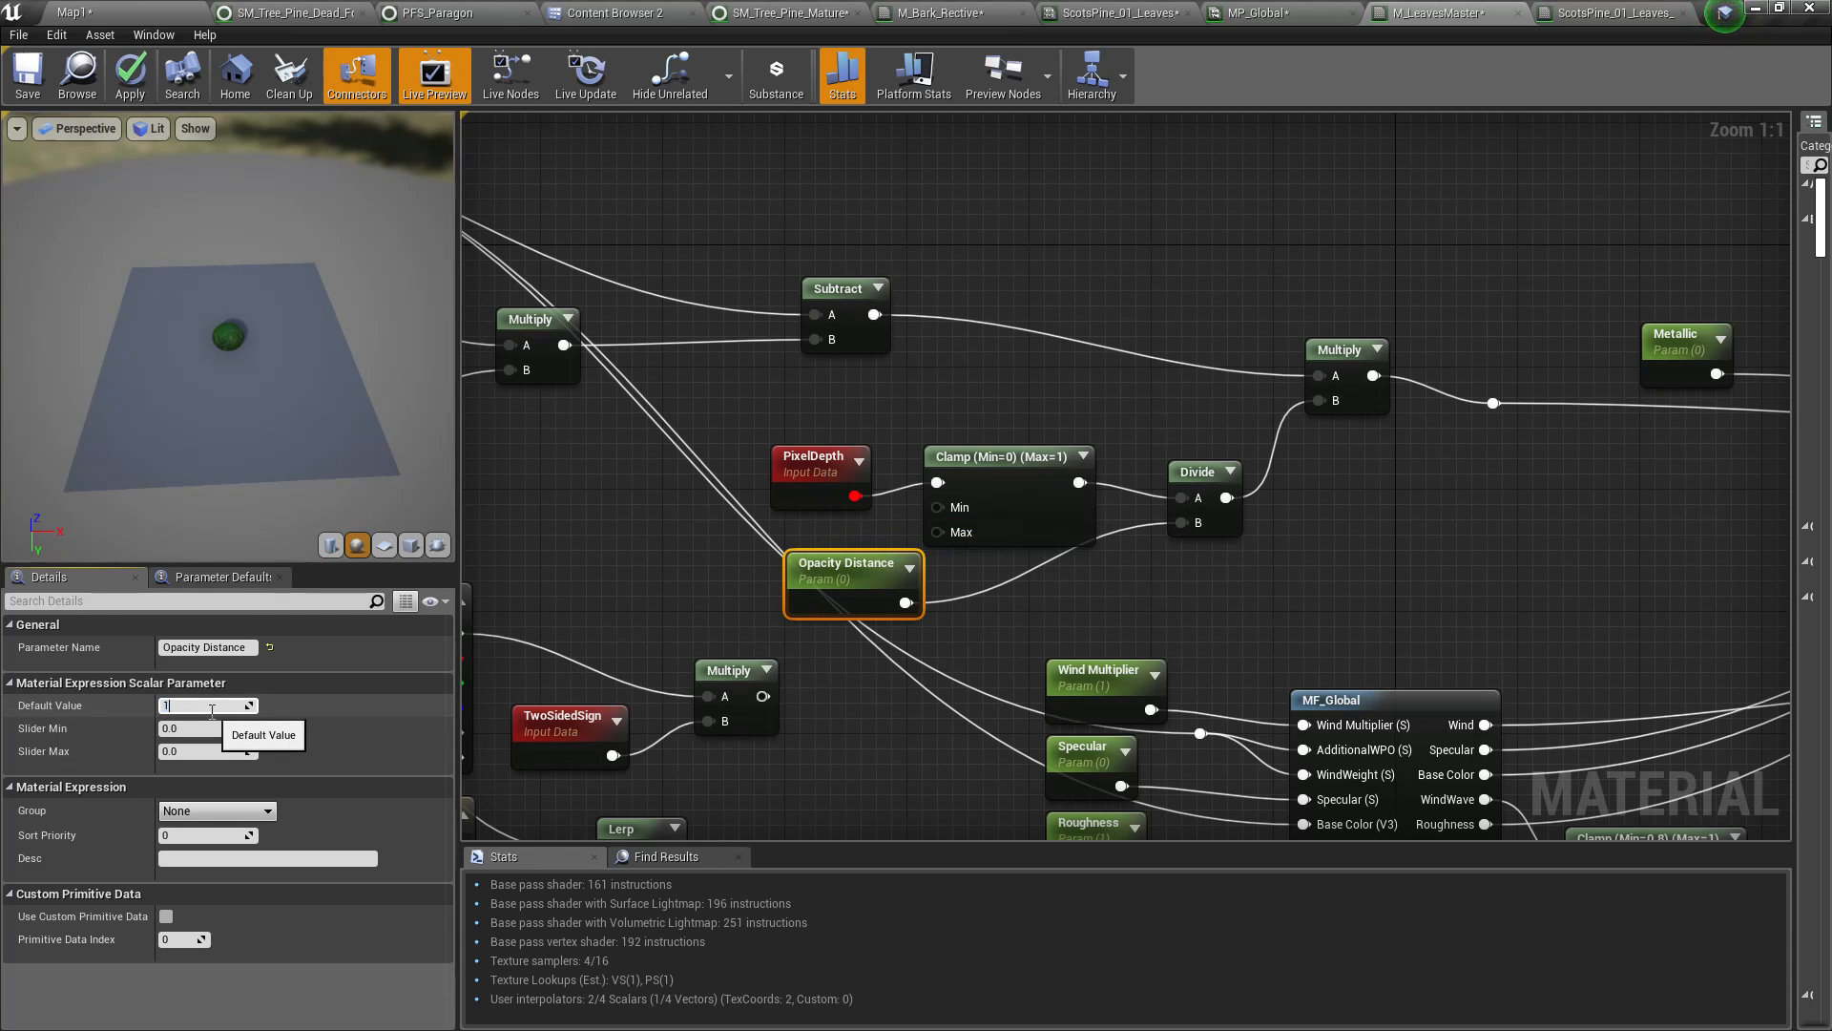
key("Return")
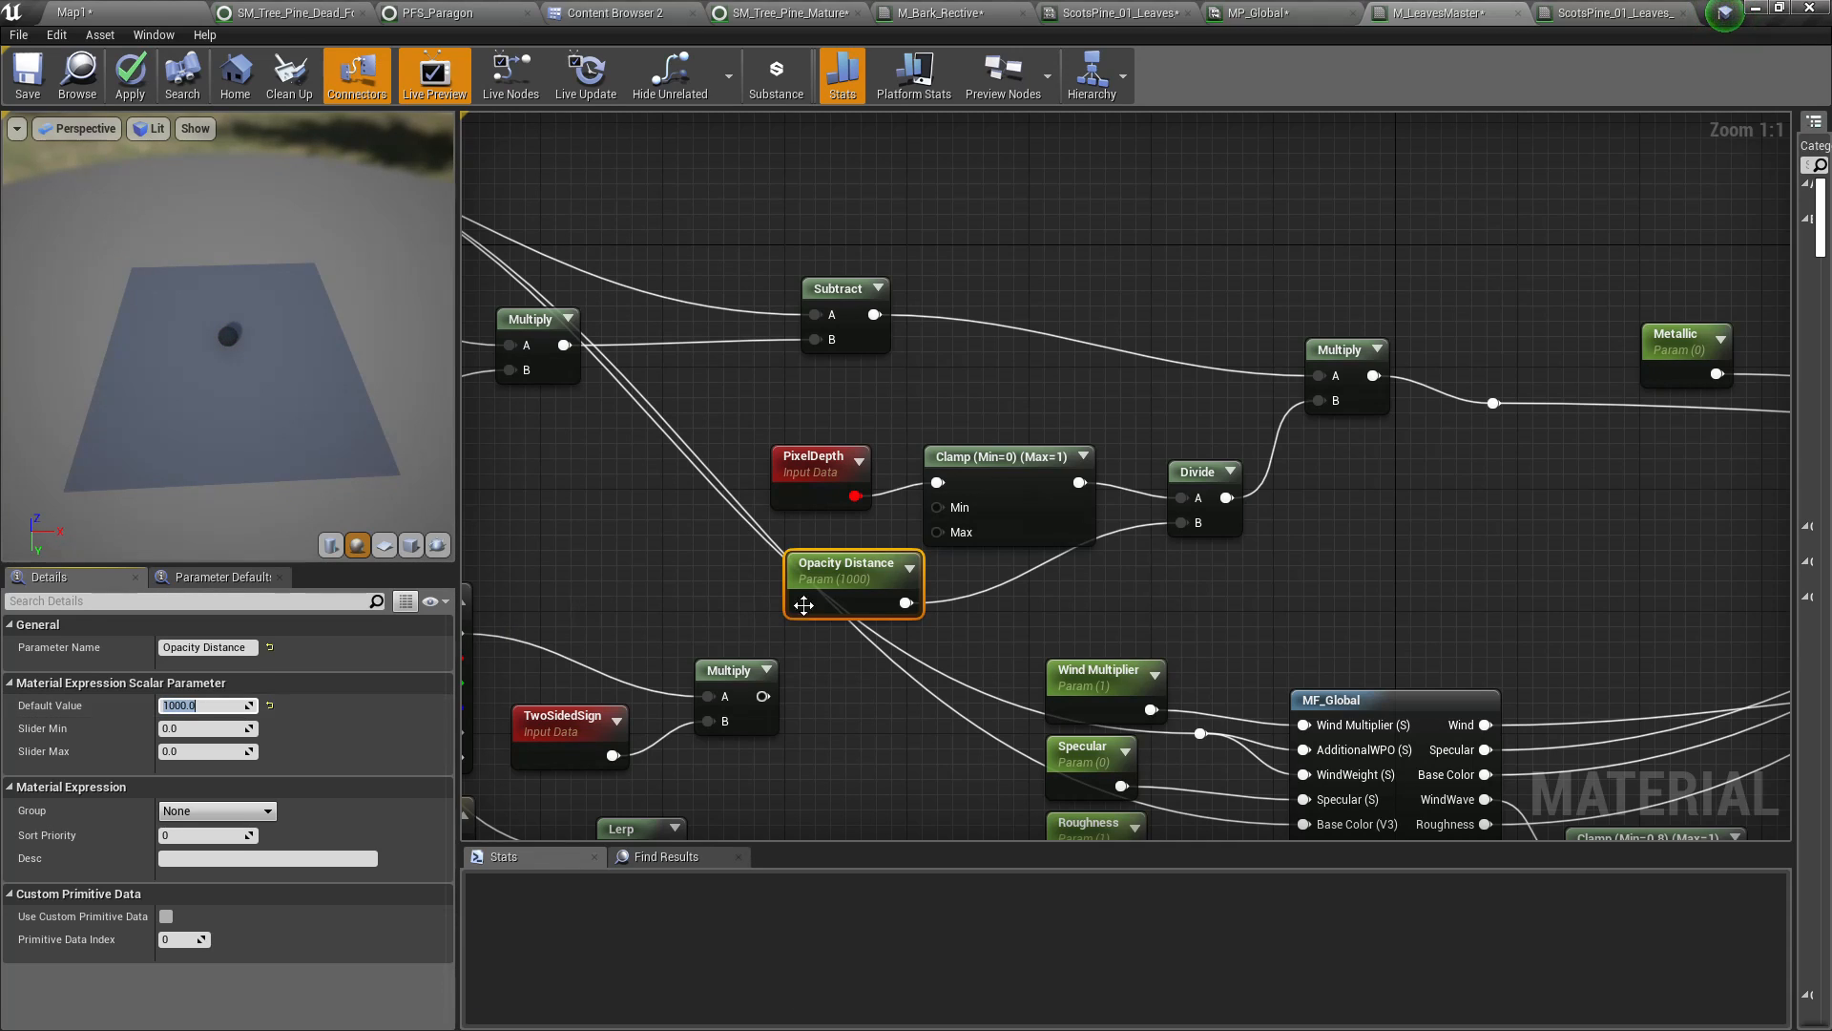
Connect Opacity Distance to the Clamp's Min input and check the pine trees in the Map1 level
left_click_drag(991, 515, 1021, 516)
left_click_drag(906, 602, 966, 507)
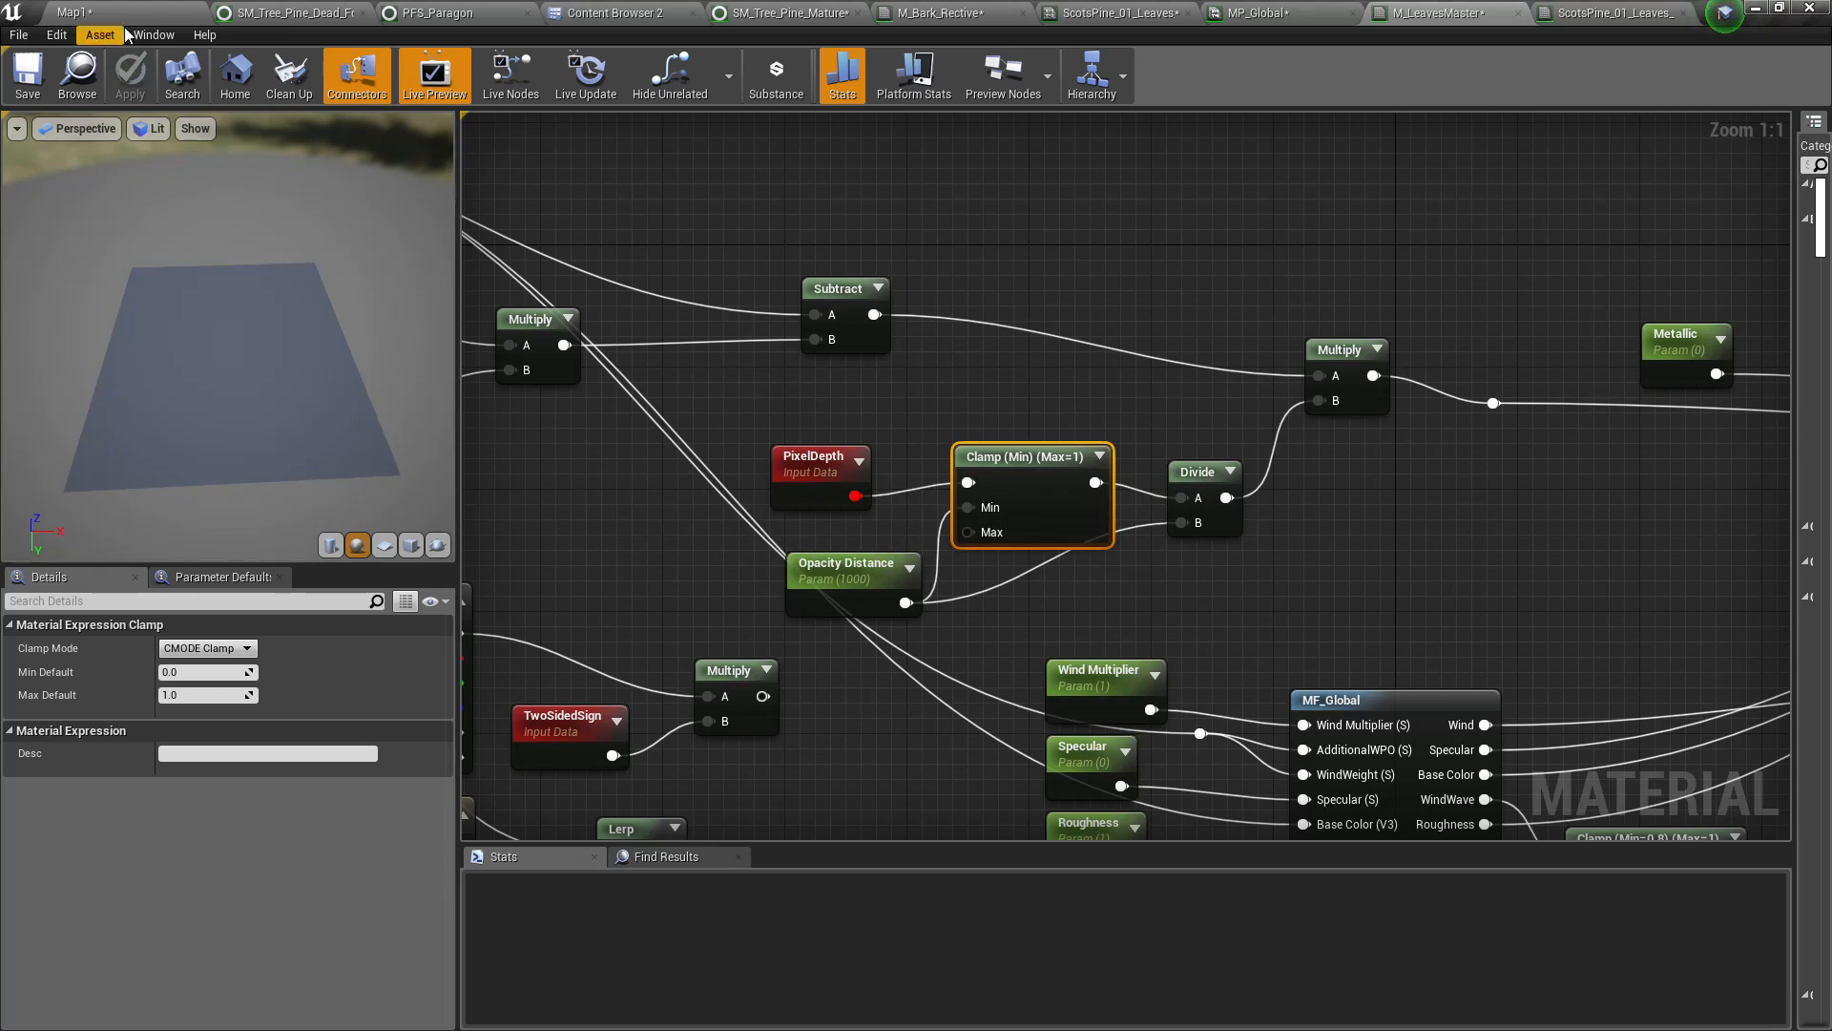
left_click(151, 11)
mouse_move(654, 409)
right_mouse_down()
mouse_move(619, 437)
mouse_move(639, 399)
mouse_move(662, 405)
right_mouse_up()
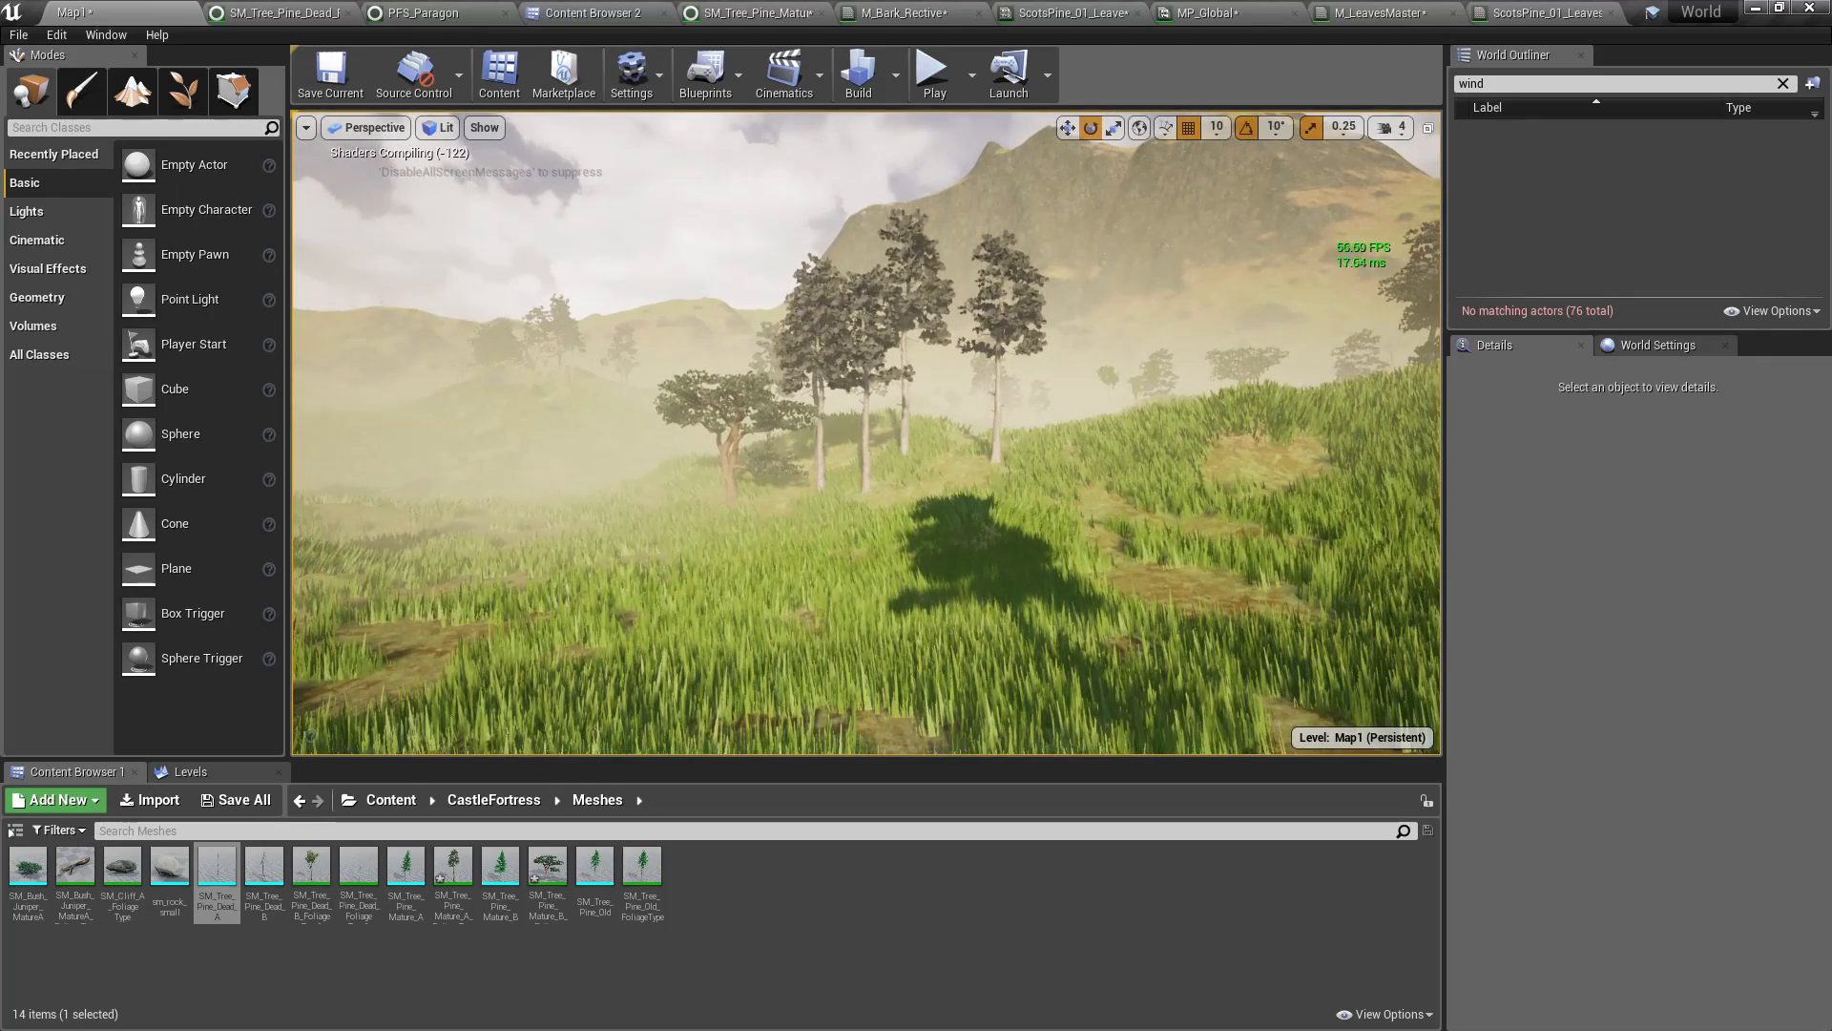
key("w")
right_click_drag(829, 560, 828, 560)
key("s")
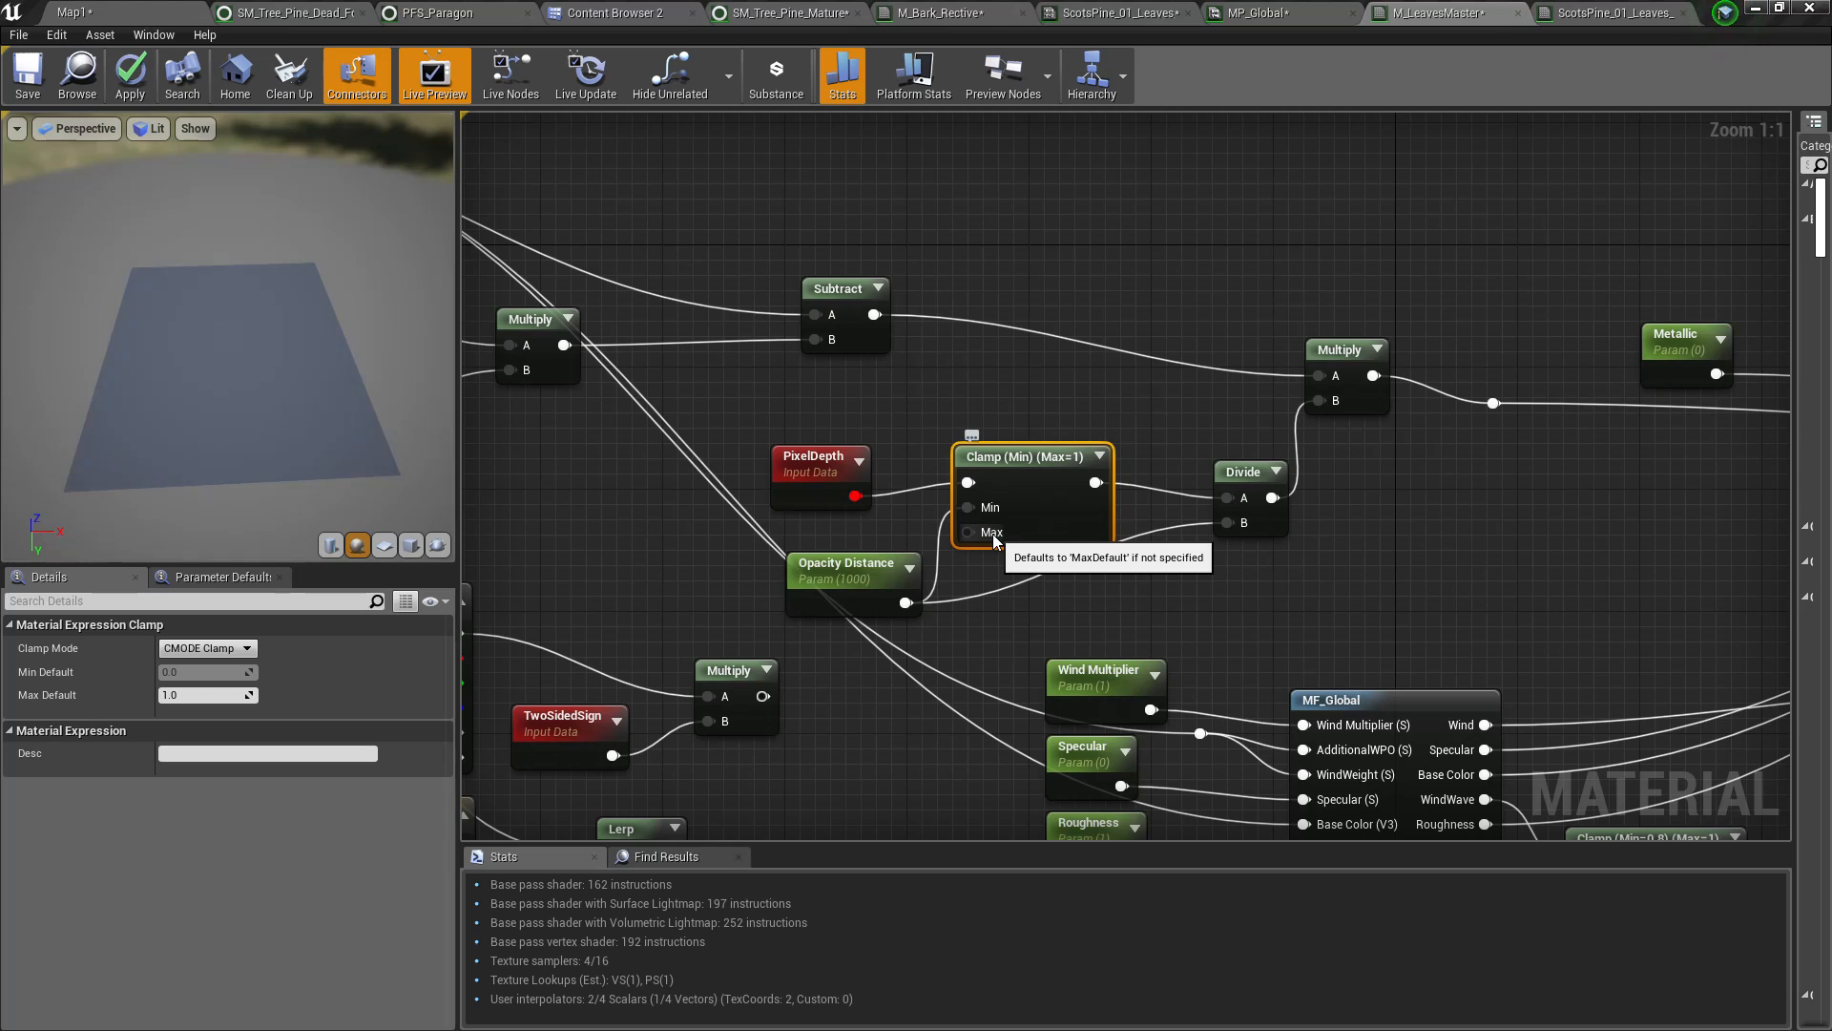
Promote the Clamp's Max input to a parameter named Max Opacity Multiplier with a default value of 100, placed below Opacity Distance
left_click_drag(797, 546, 878, 477)
left_click_drag(840, 572, 810, 512)
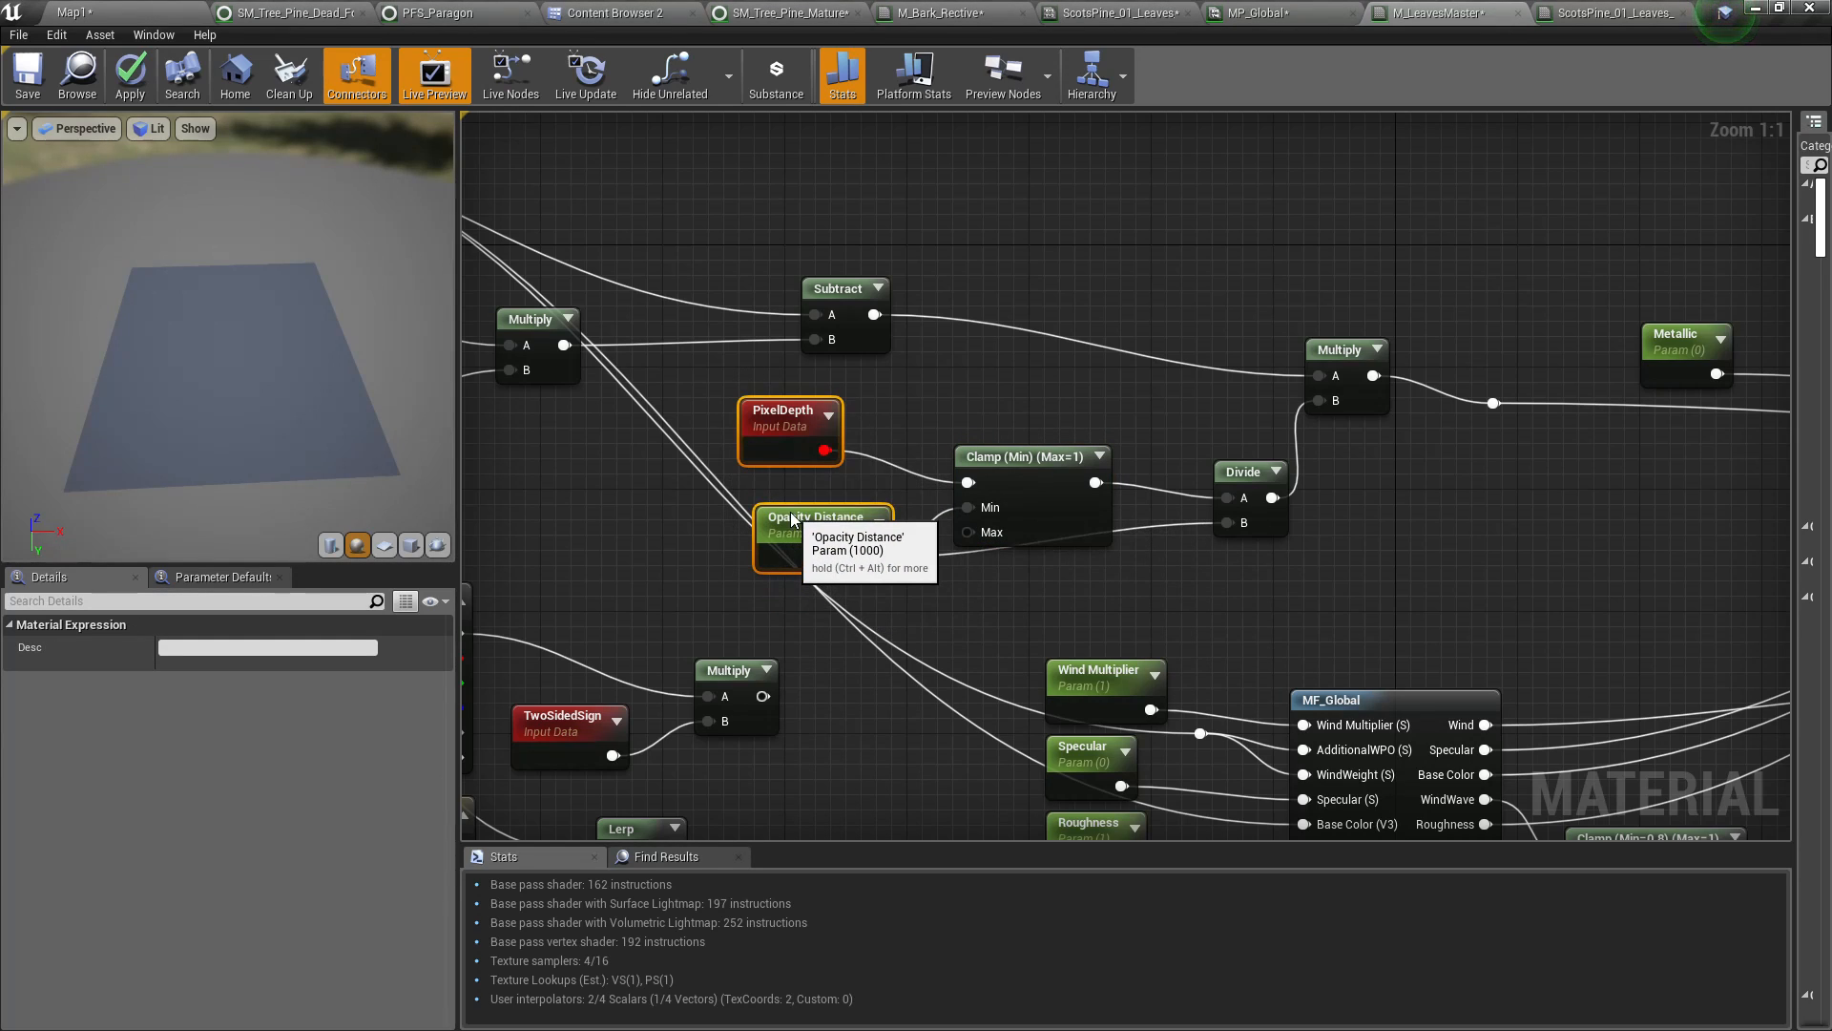
right_click(1002, 529)
left_click(1035, 554)
type("Max Opaci")
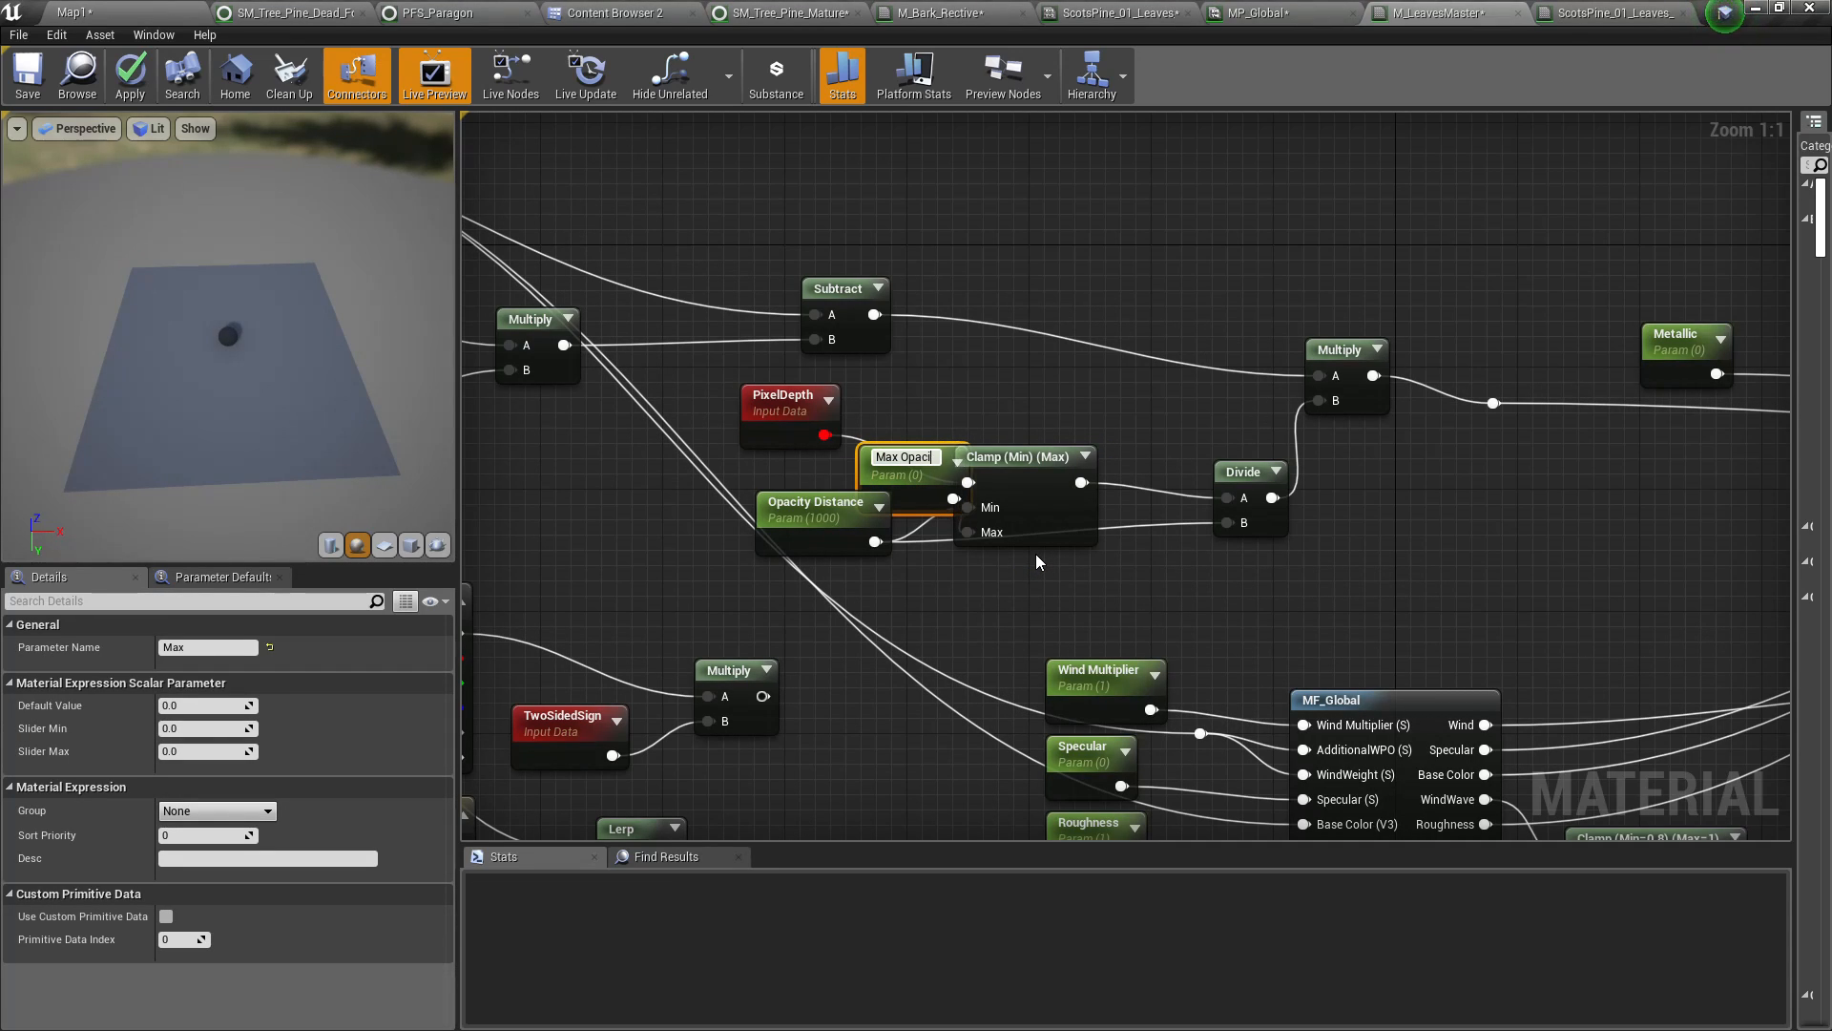
type("ty Multiplier")
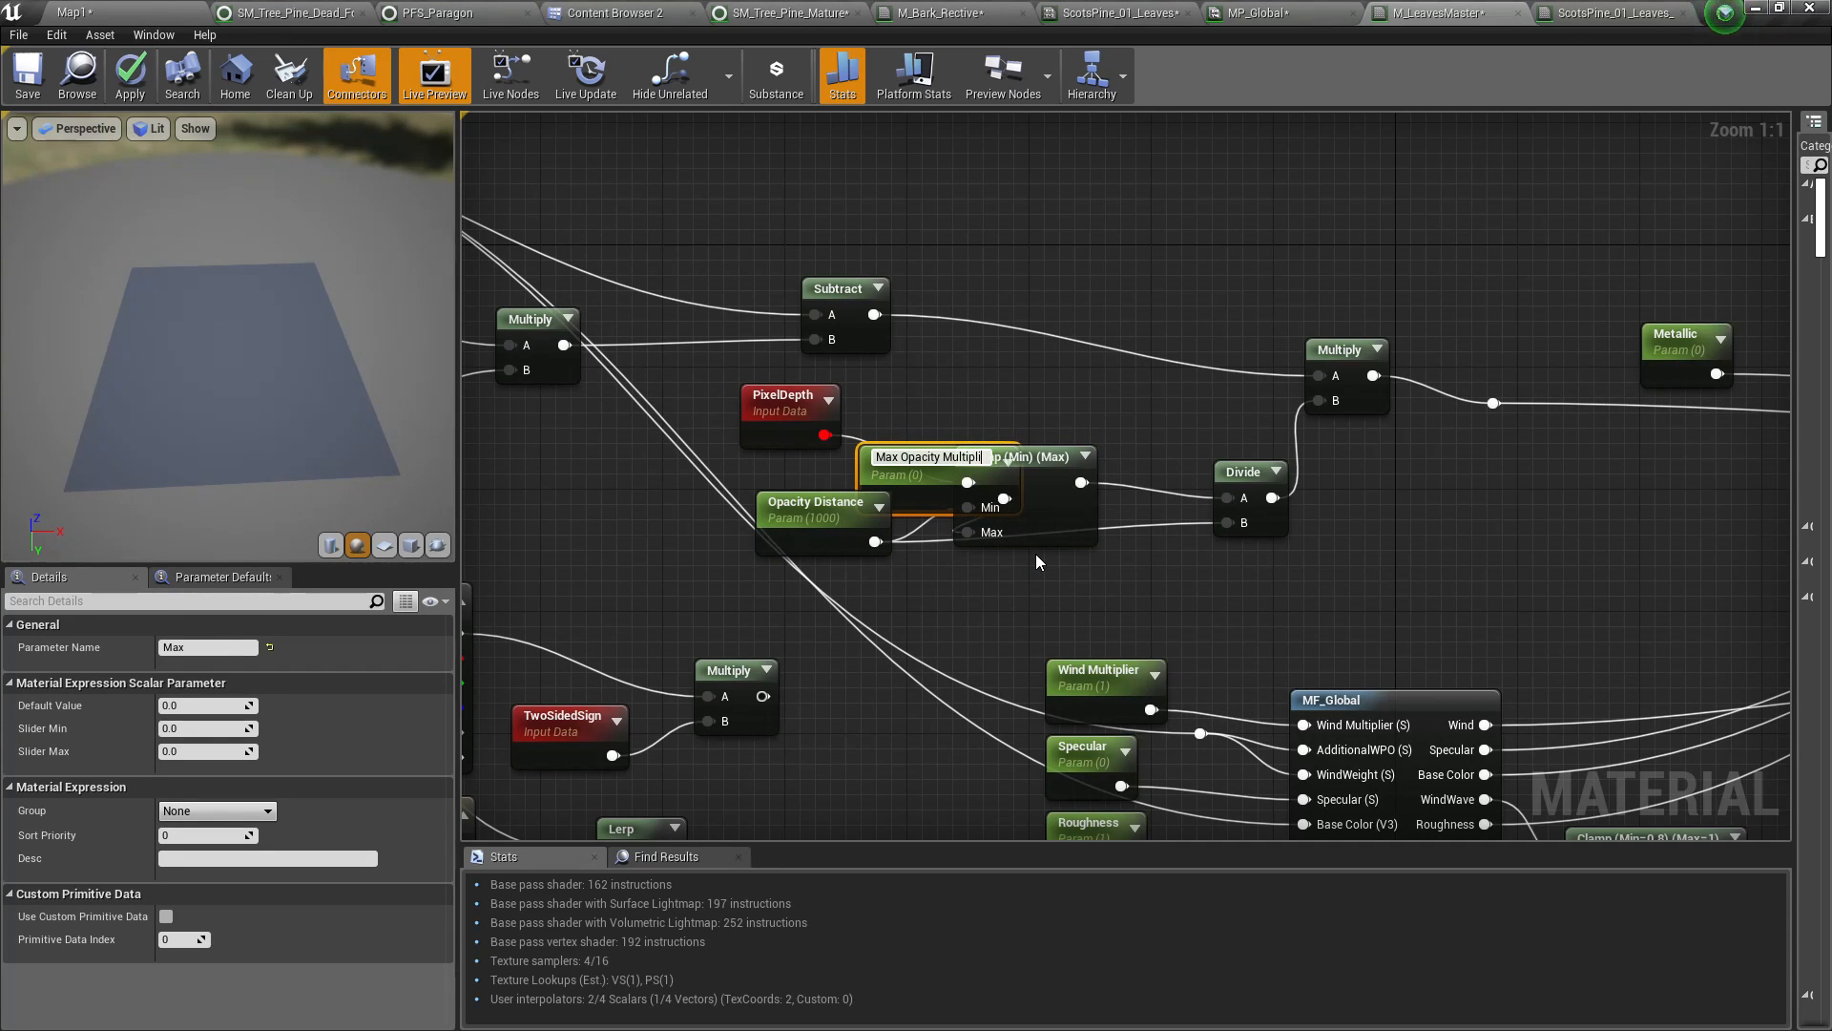
key("Return")
left_click_drag(932, 489, 829, 626)
left_click(202, 705)
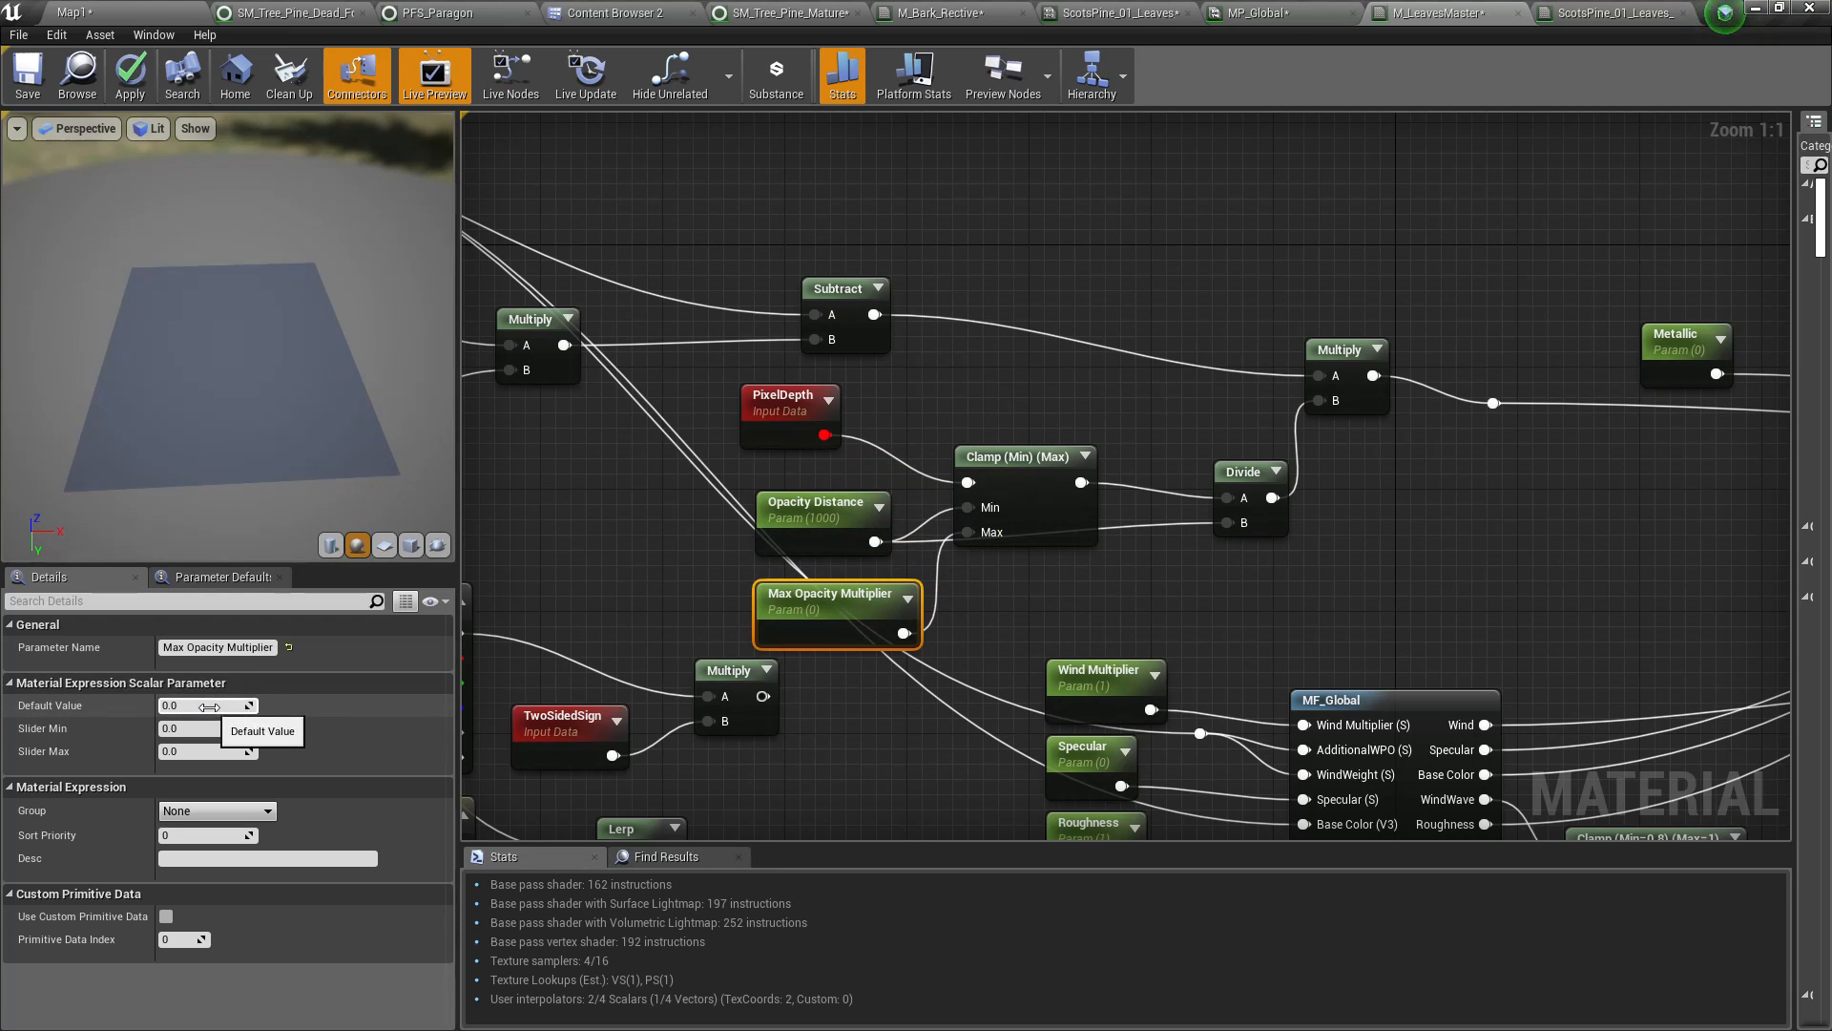
key("Return")
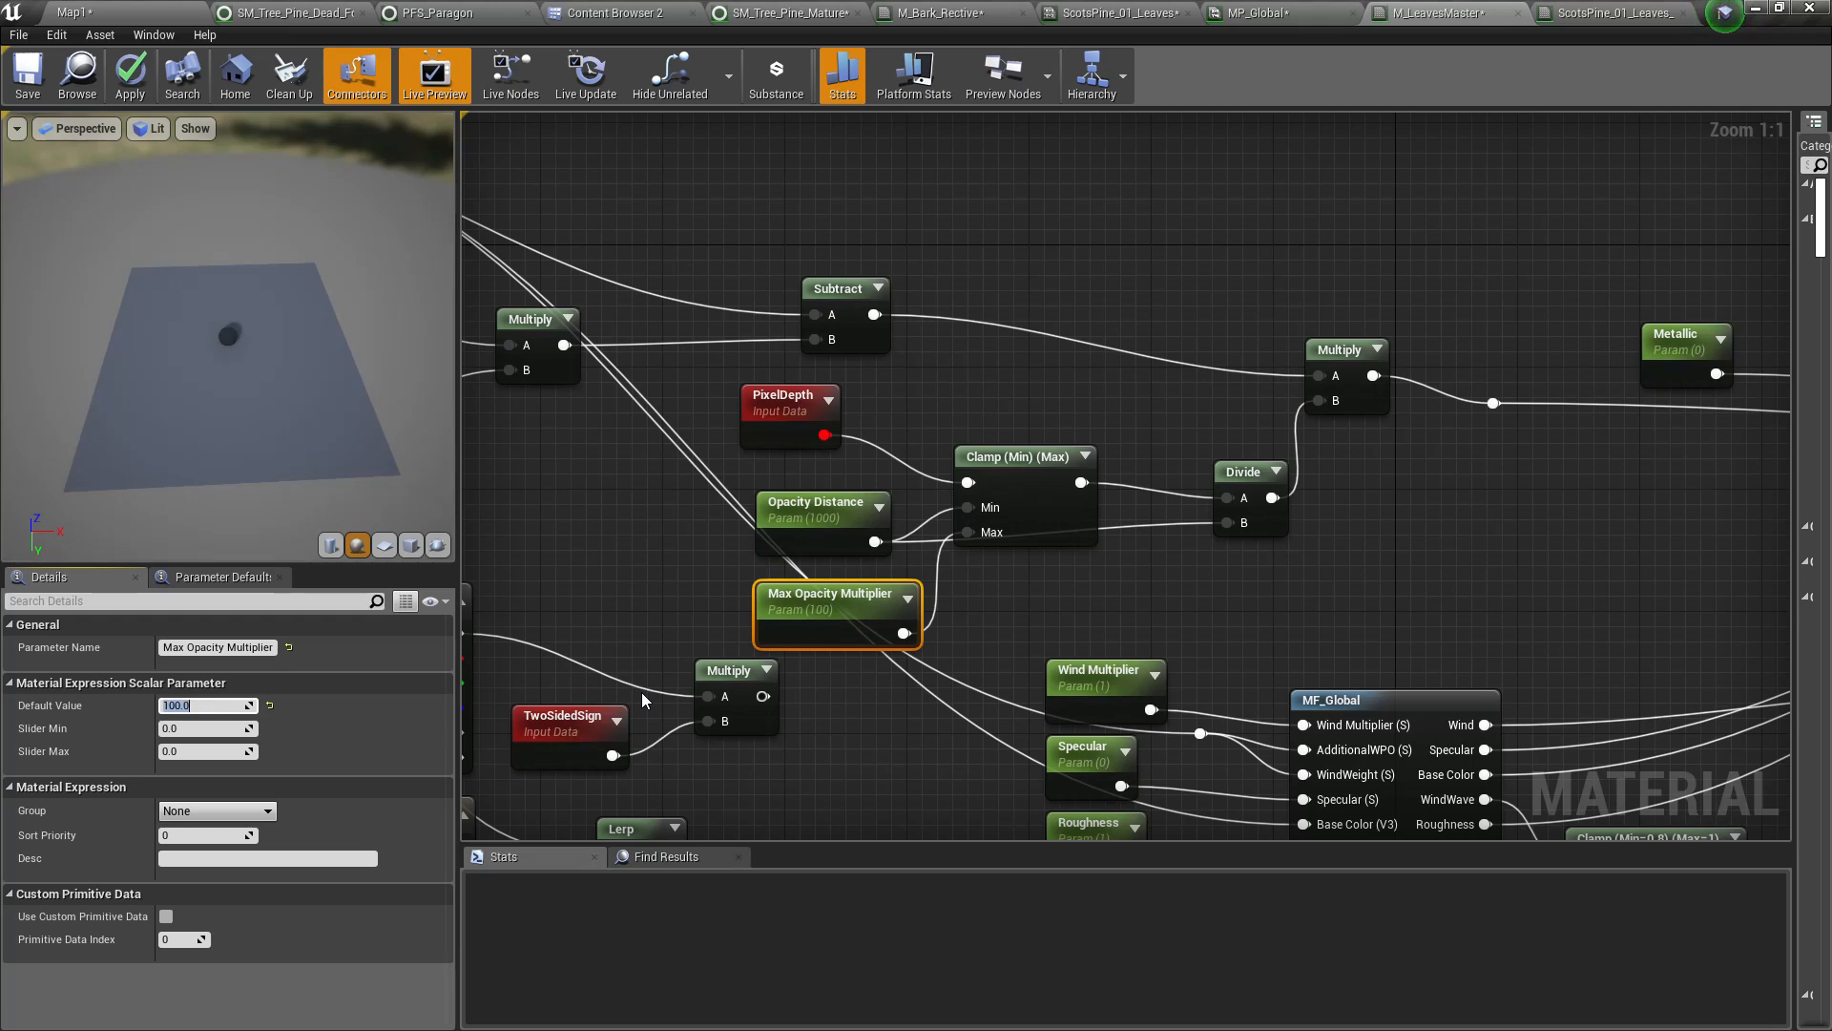
Apply the material changes and inspect the pine trees from different distances in the Map1 level
left_click(143, 60)
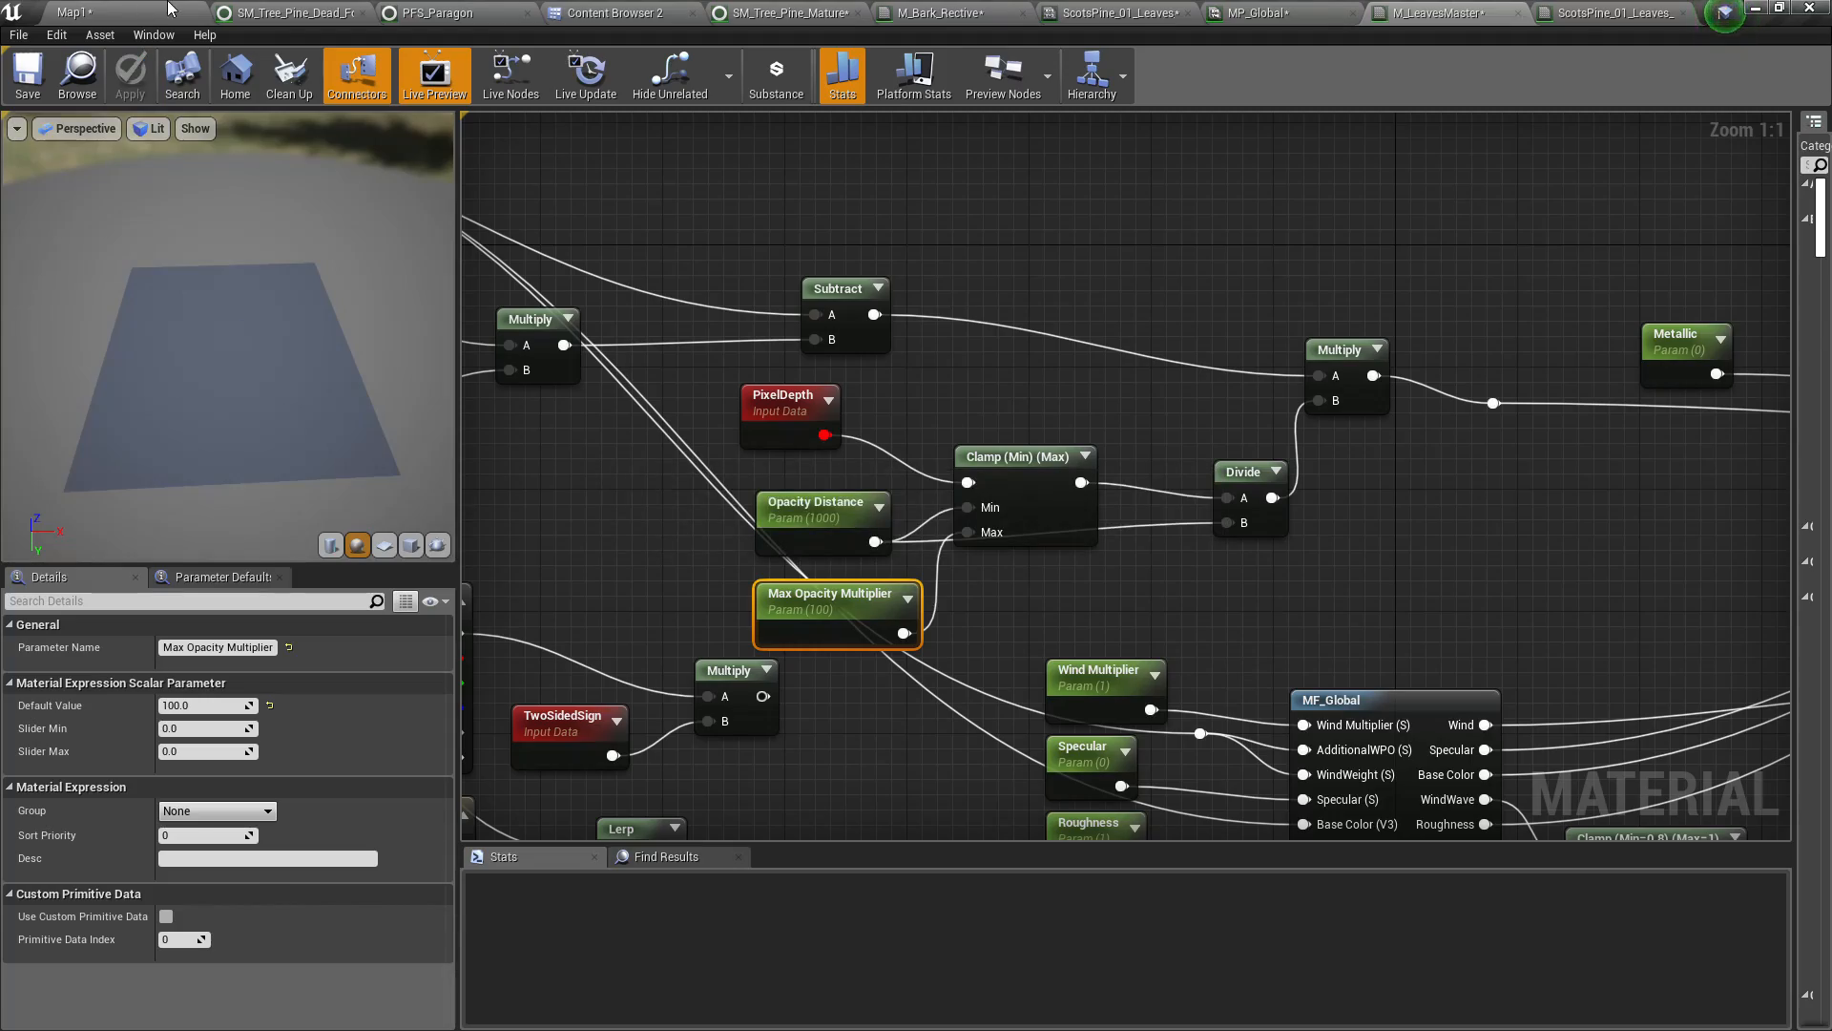
left_click(167, 9)
right_click_drag(867, 434, 864, 444)
right_click_drag(760, 332, 760, 332)
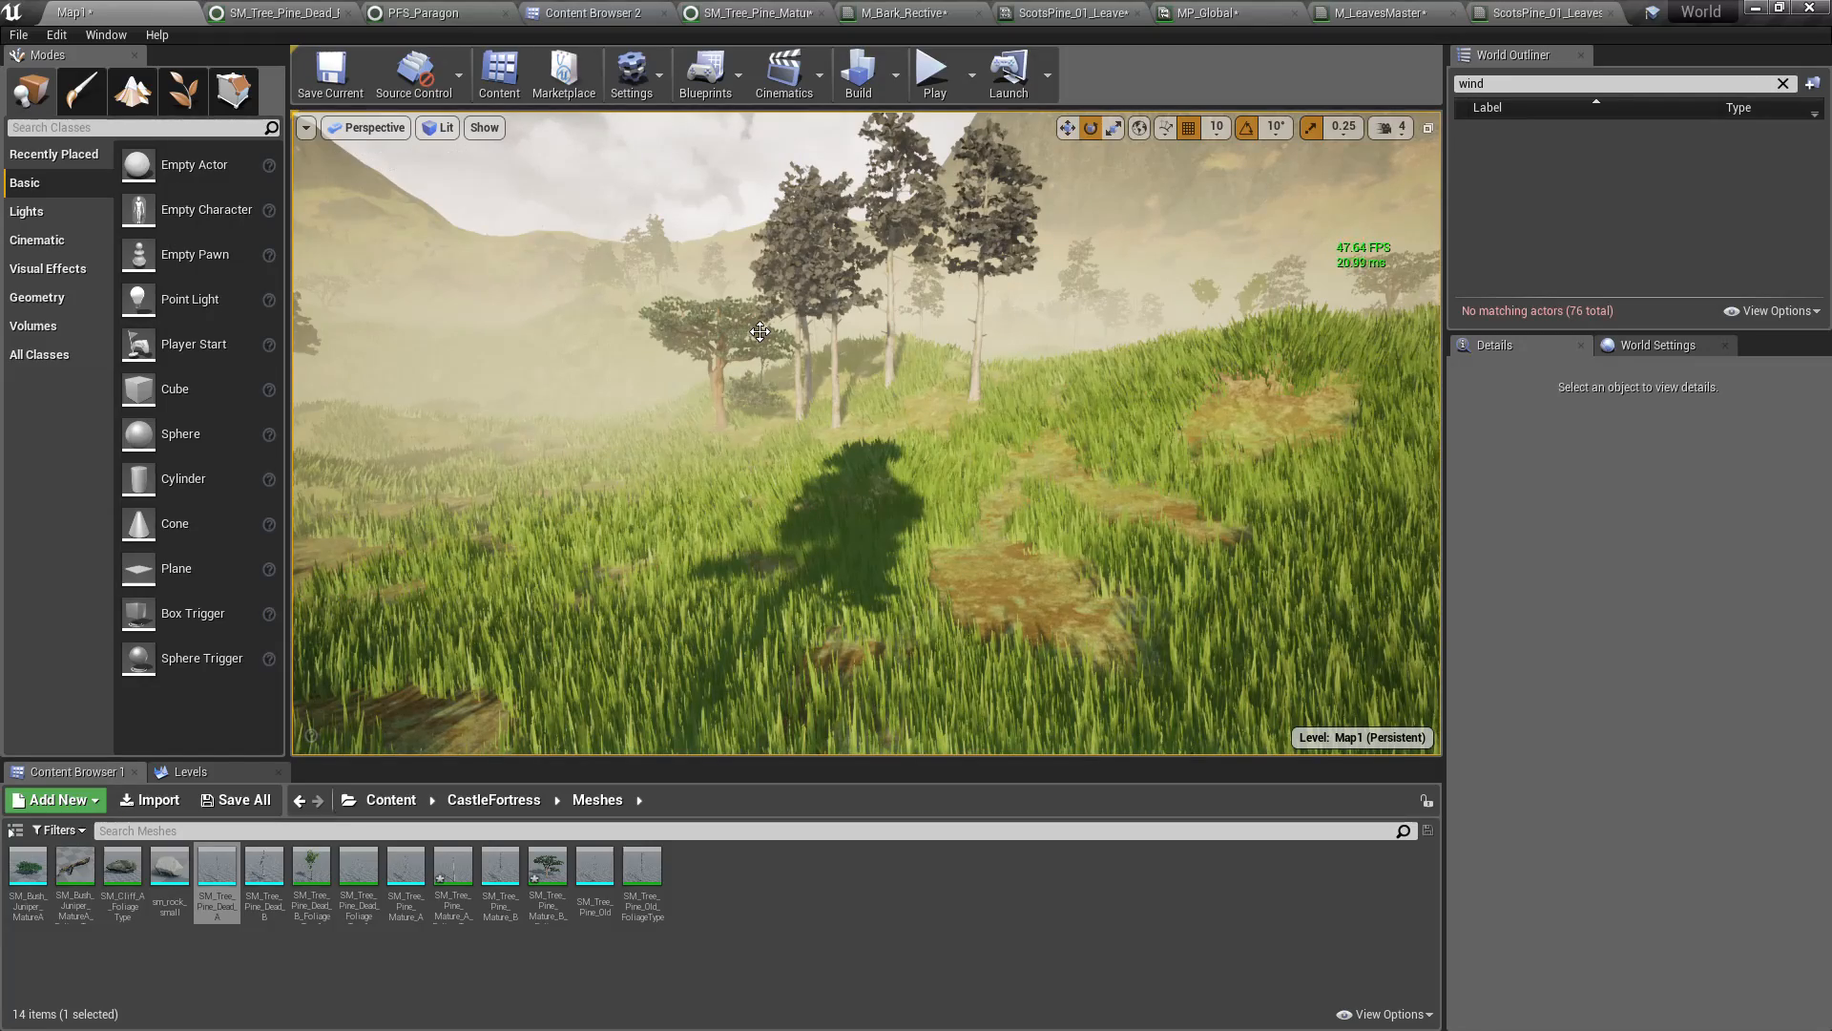
right_click_drag(760, 332, 769, 305)
key("w")
key("s")
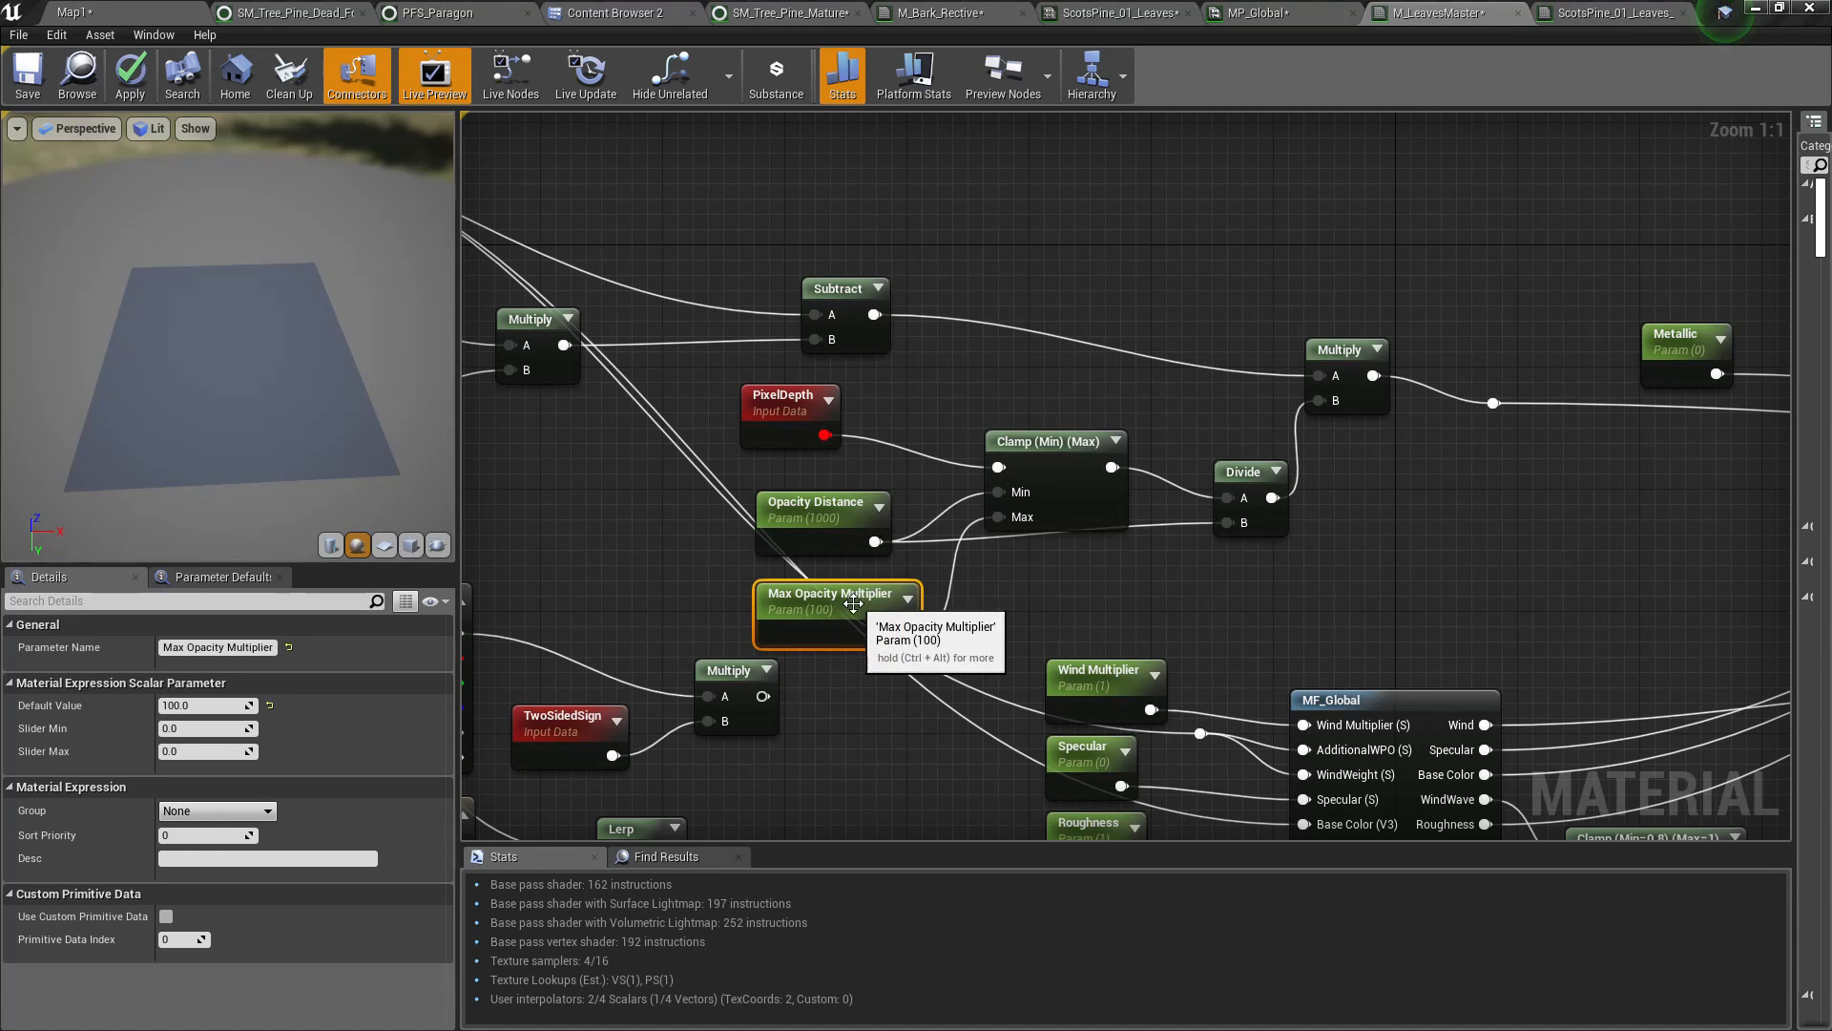
Move the Max Opacity Multiplier node closer to Opacity Distance and review the settings of both parameters
left_click_drag(826, 610, 827, 596)
left_click(810, 550)
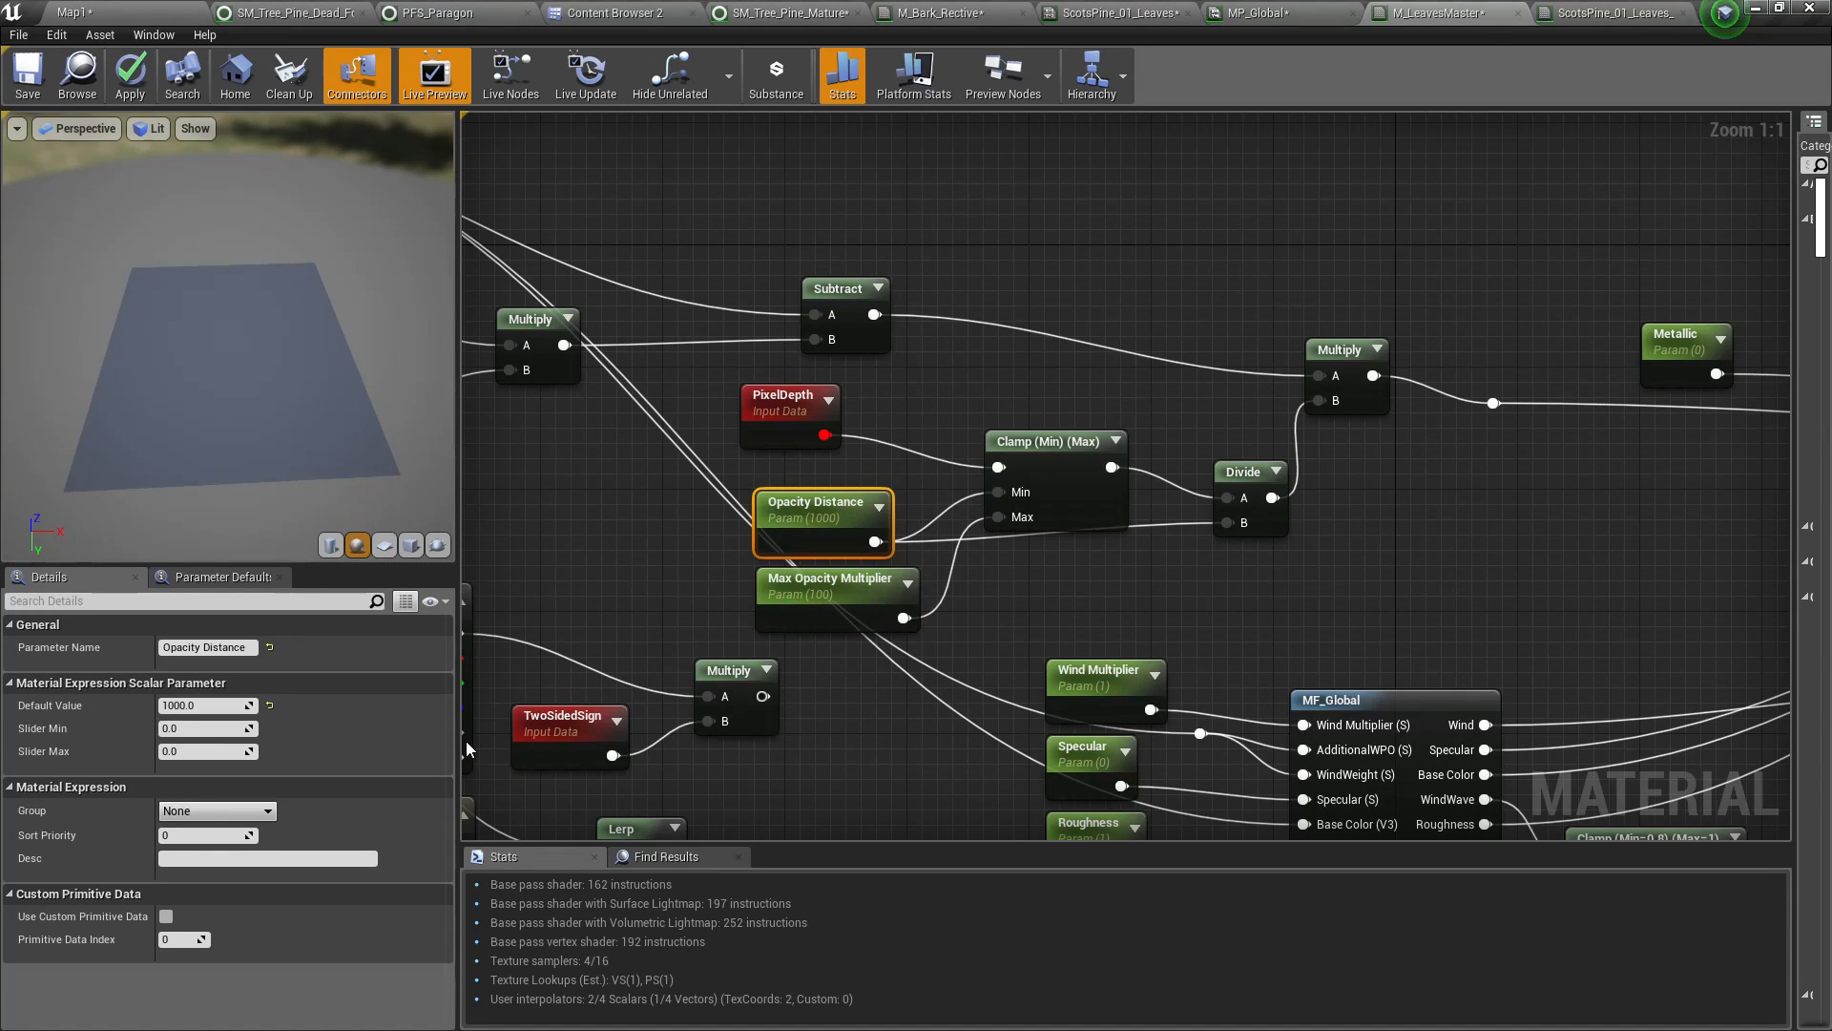
left_click(812, 579)
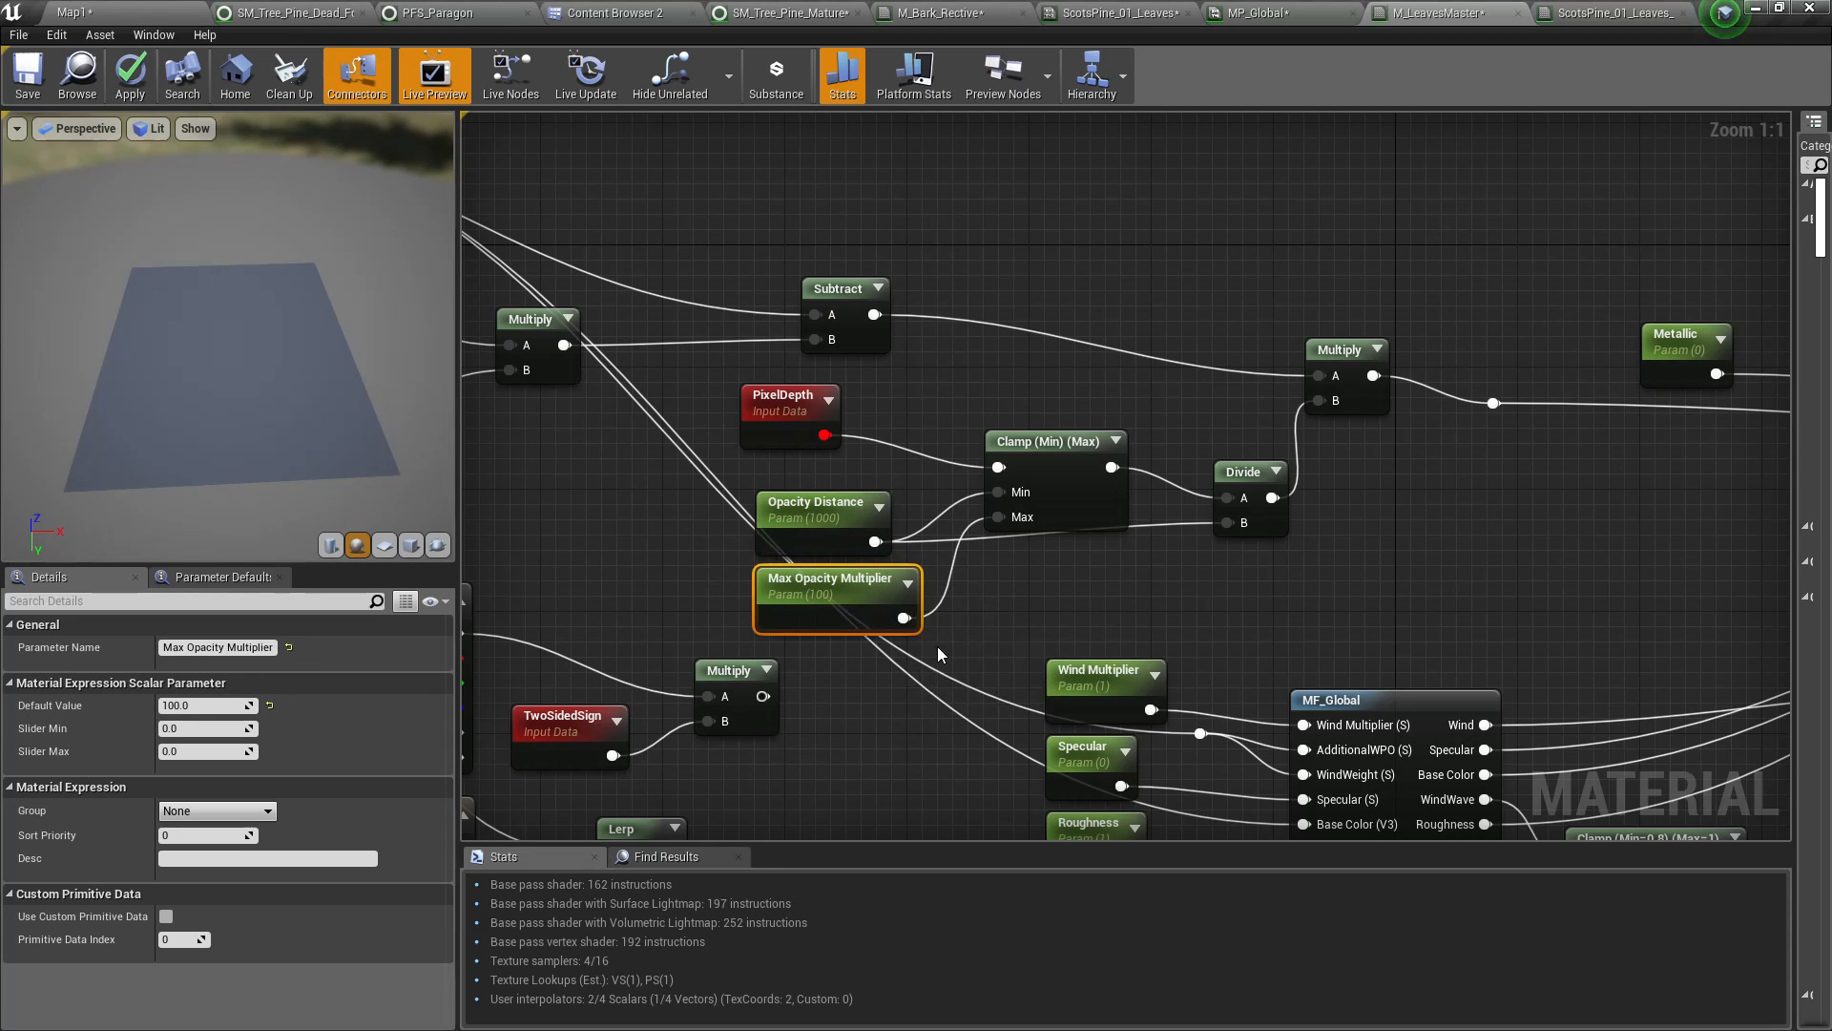
Rename the Max Opacity Multiplier parameter to Max Opacity Distance with a default value of 10000 and apply the material changes
double_click(229, 647)
type("Distance")
key("Return")
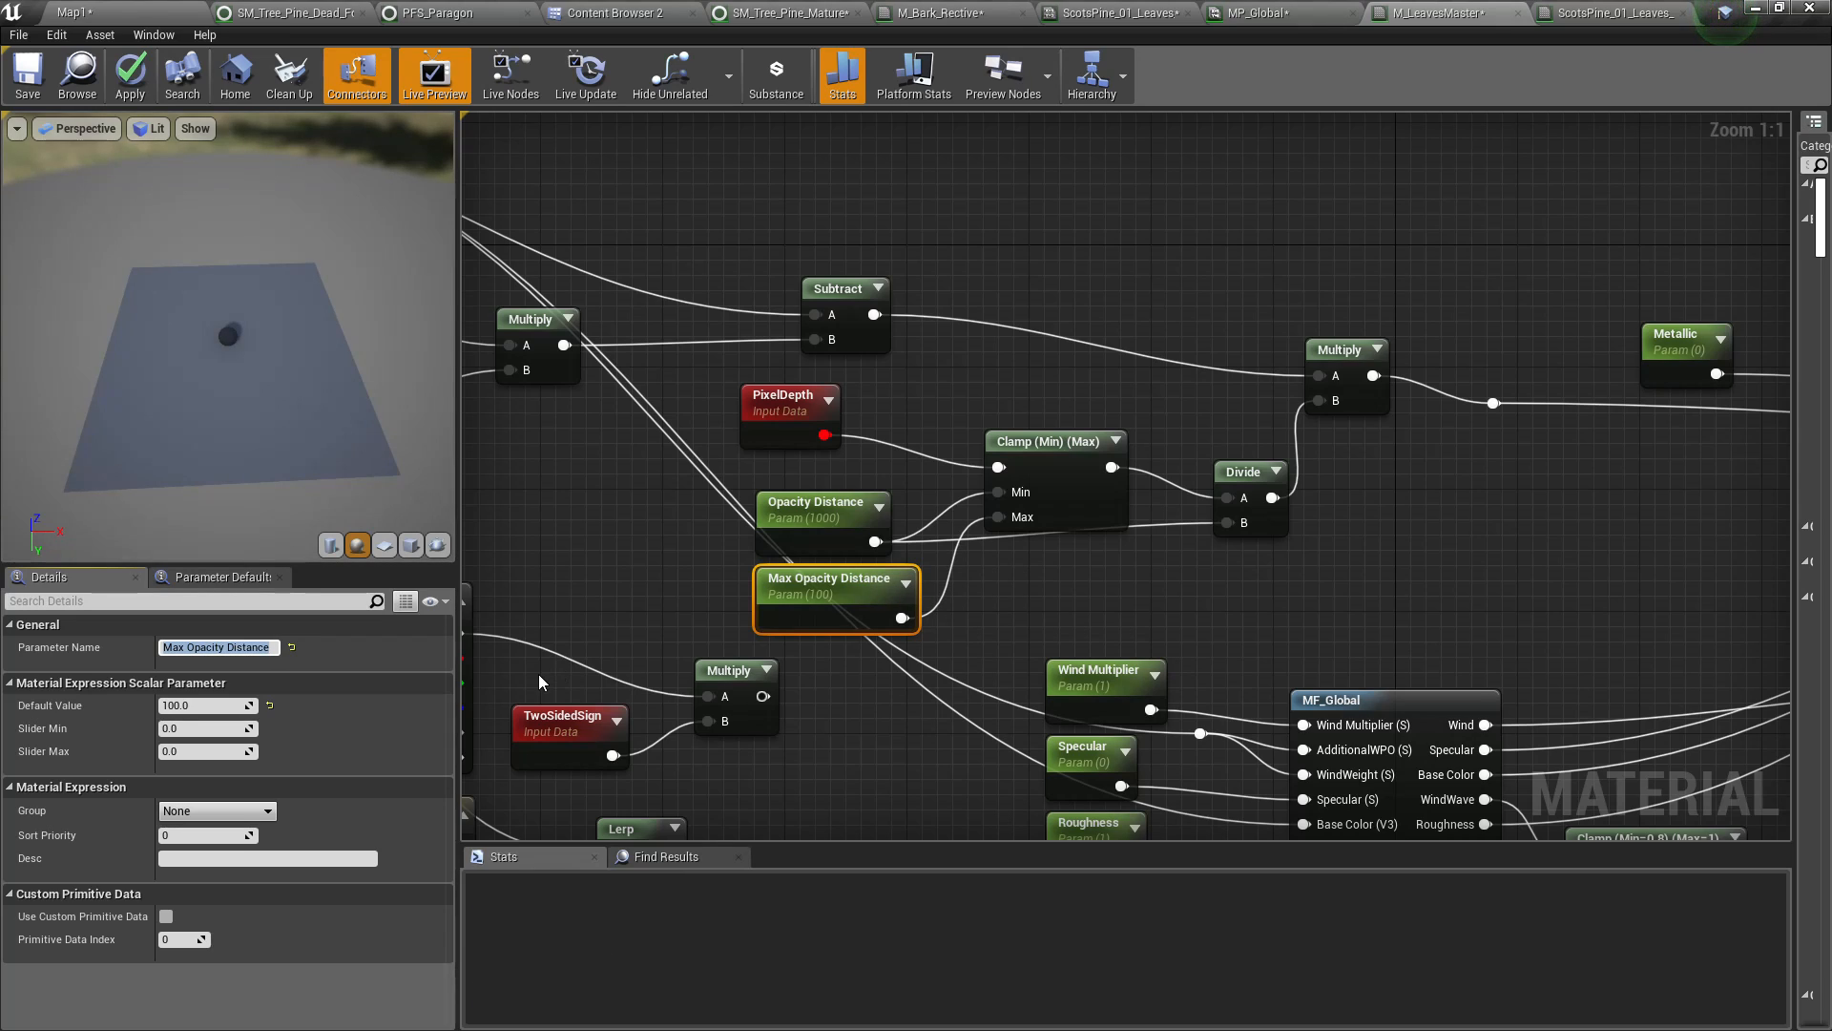
left_click(178, 704)
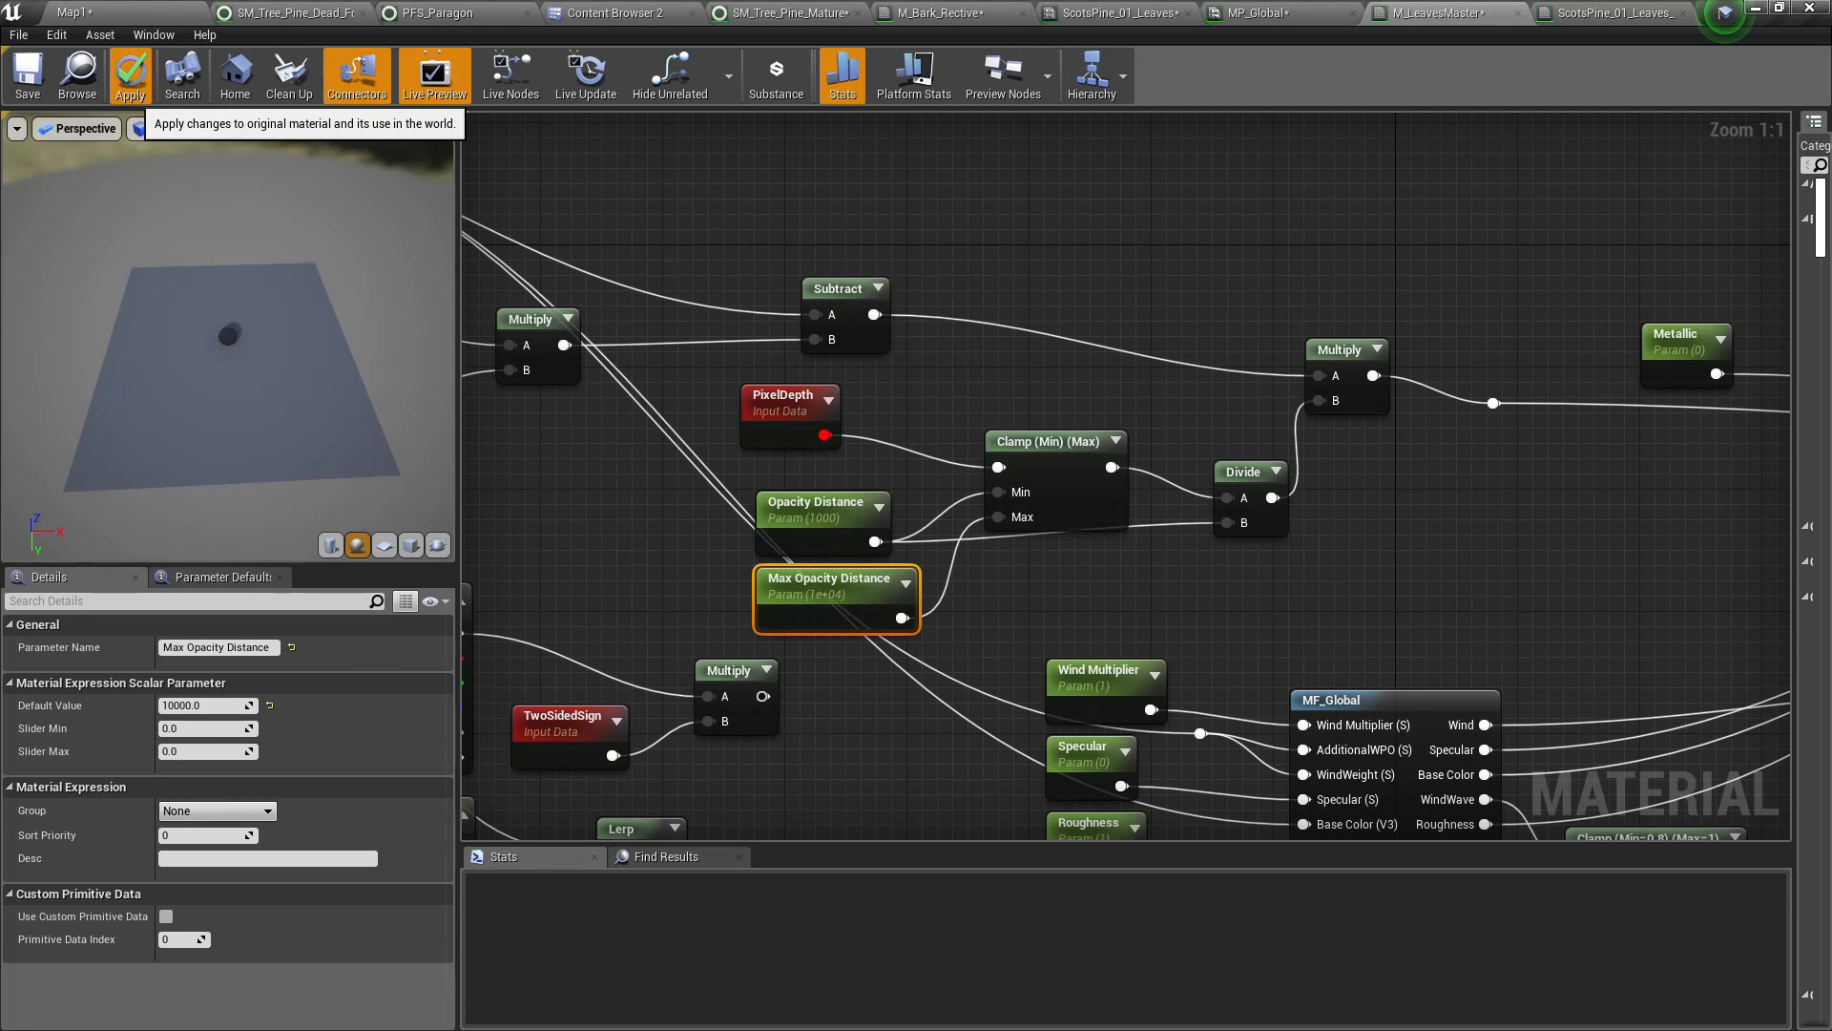
left_click(131, 77)
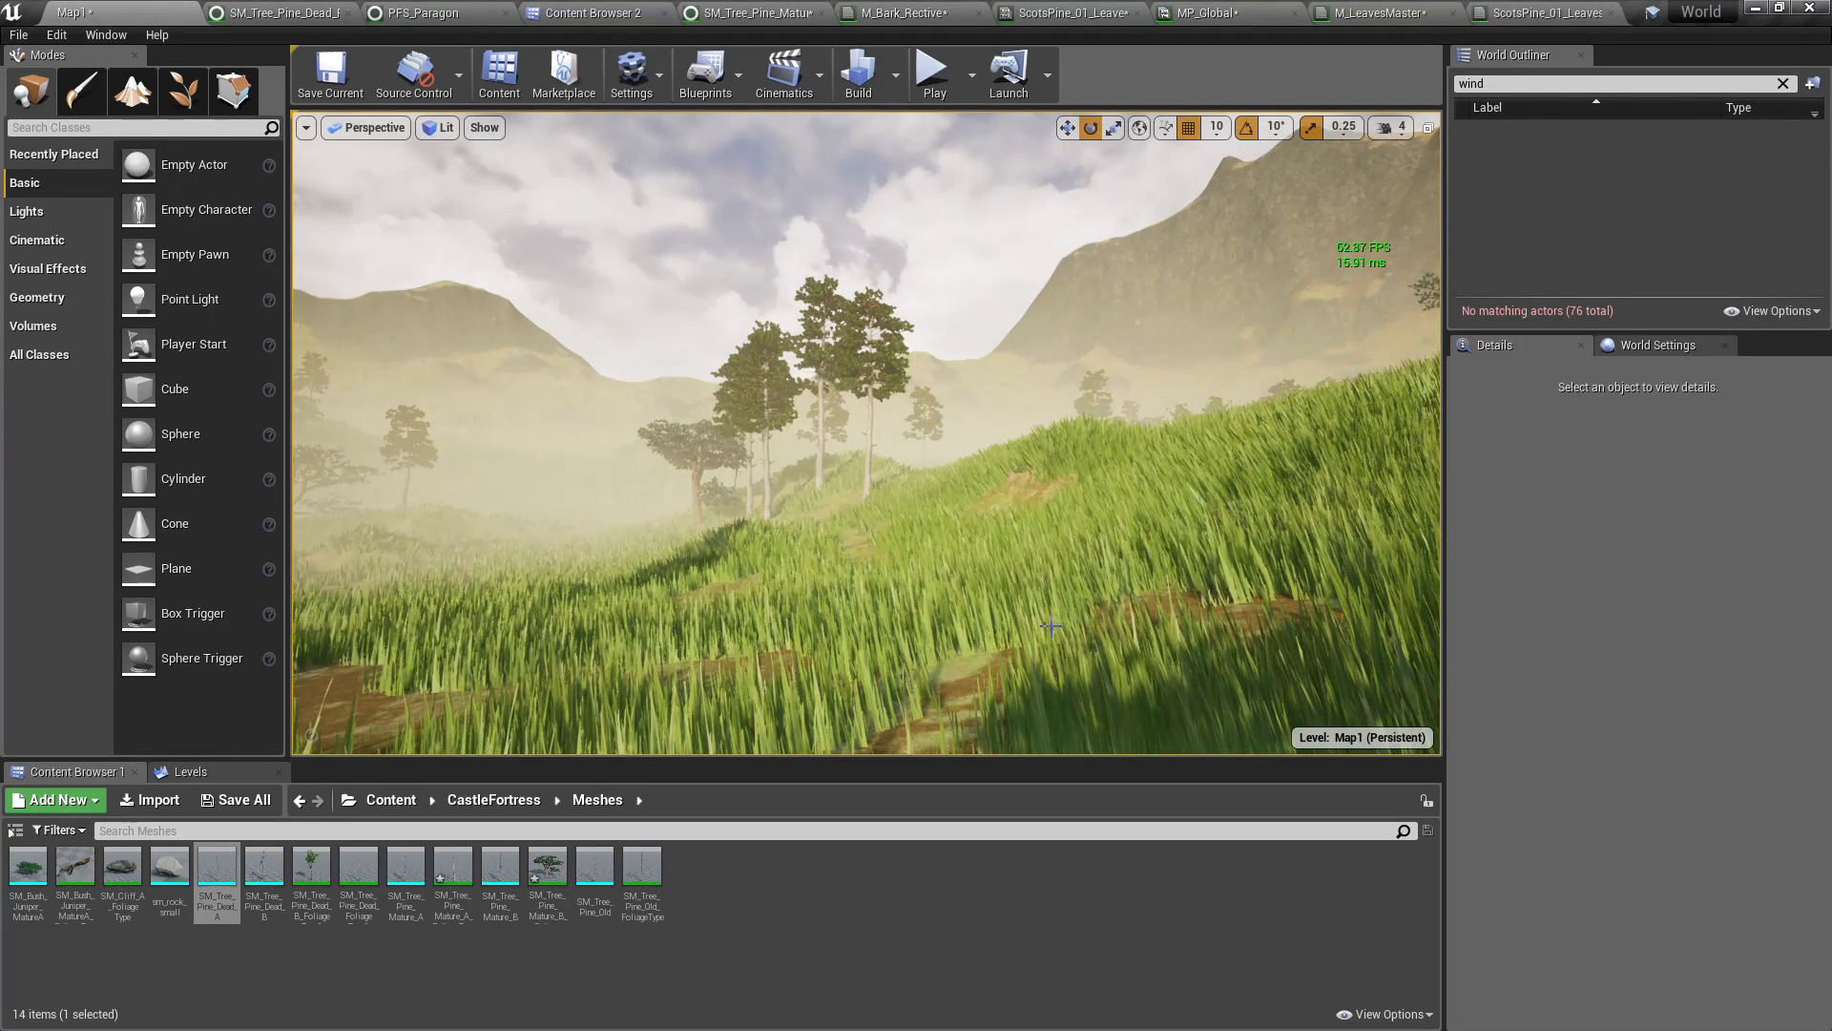
Examine a pine's needles full screen in the Map1 level while approaching, backing away and passing through the branches
key("F11")
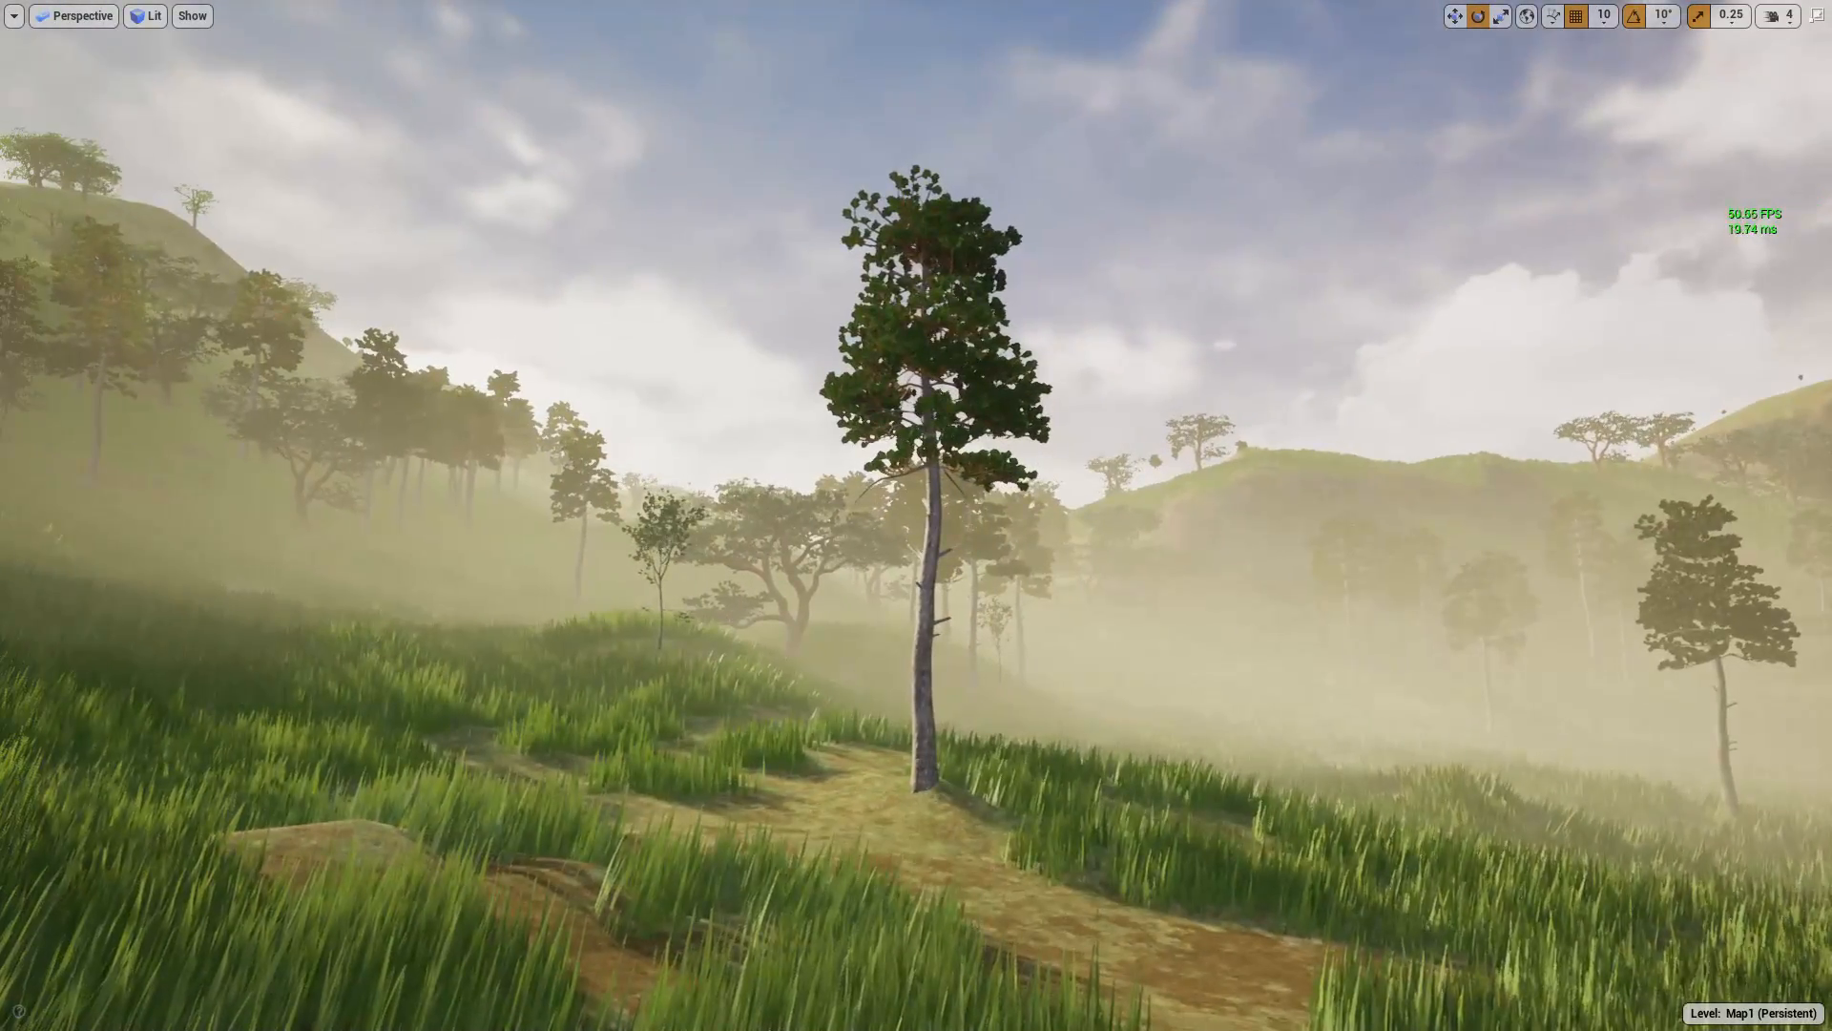
key("w")
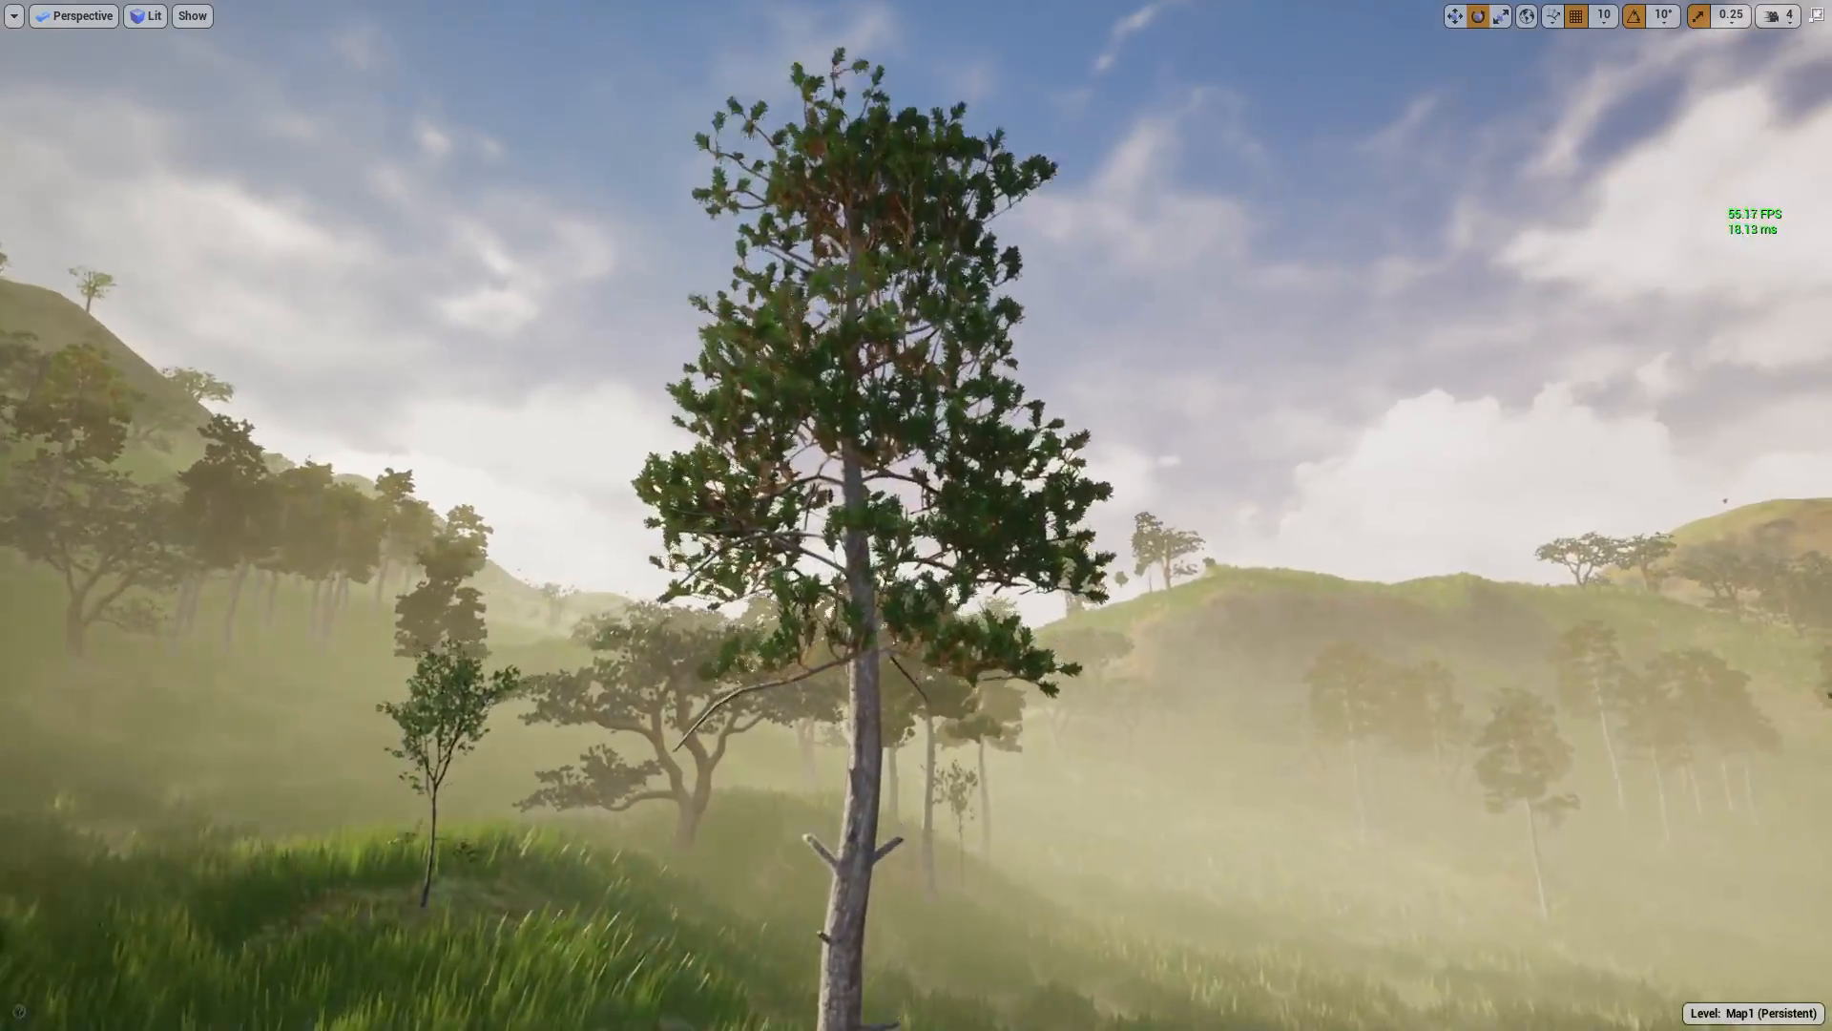
key("w")
key("w")
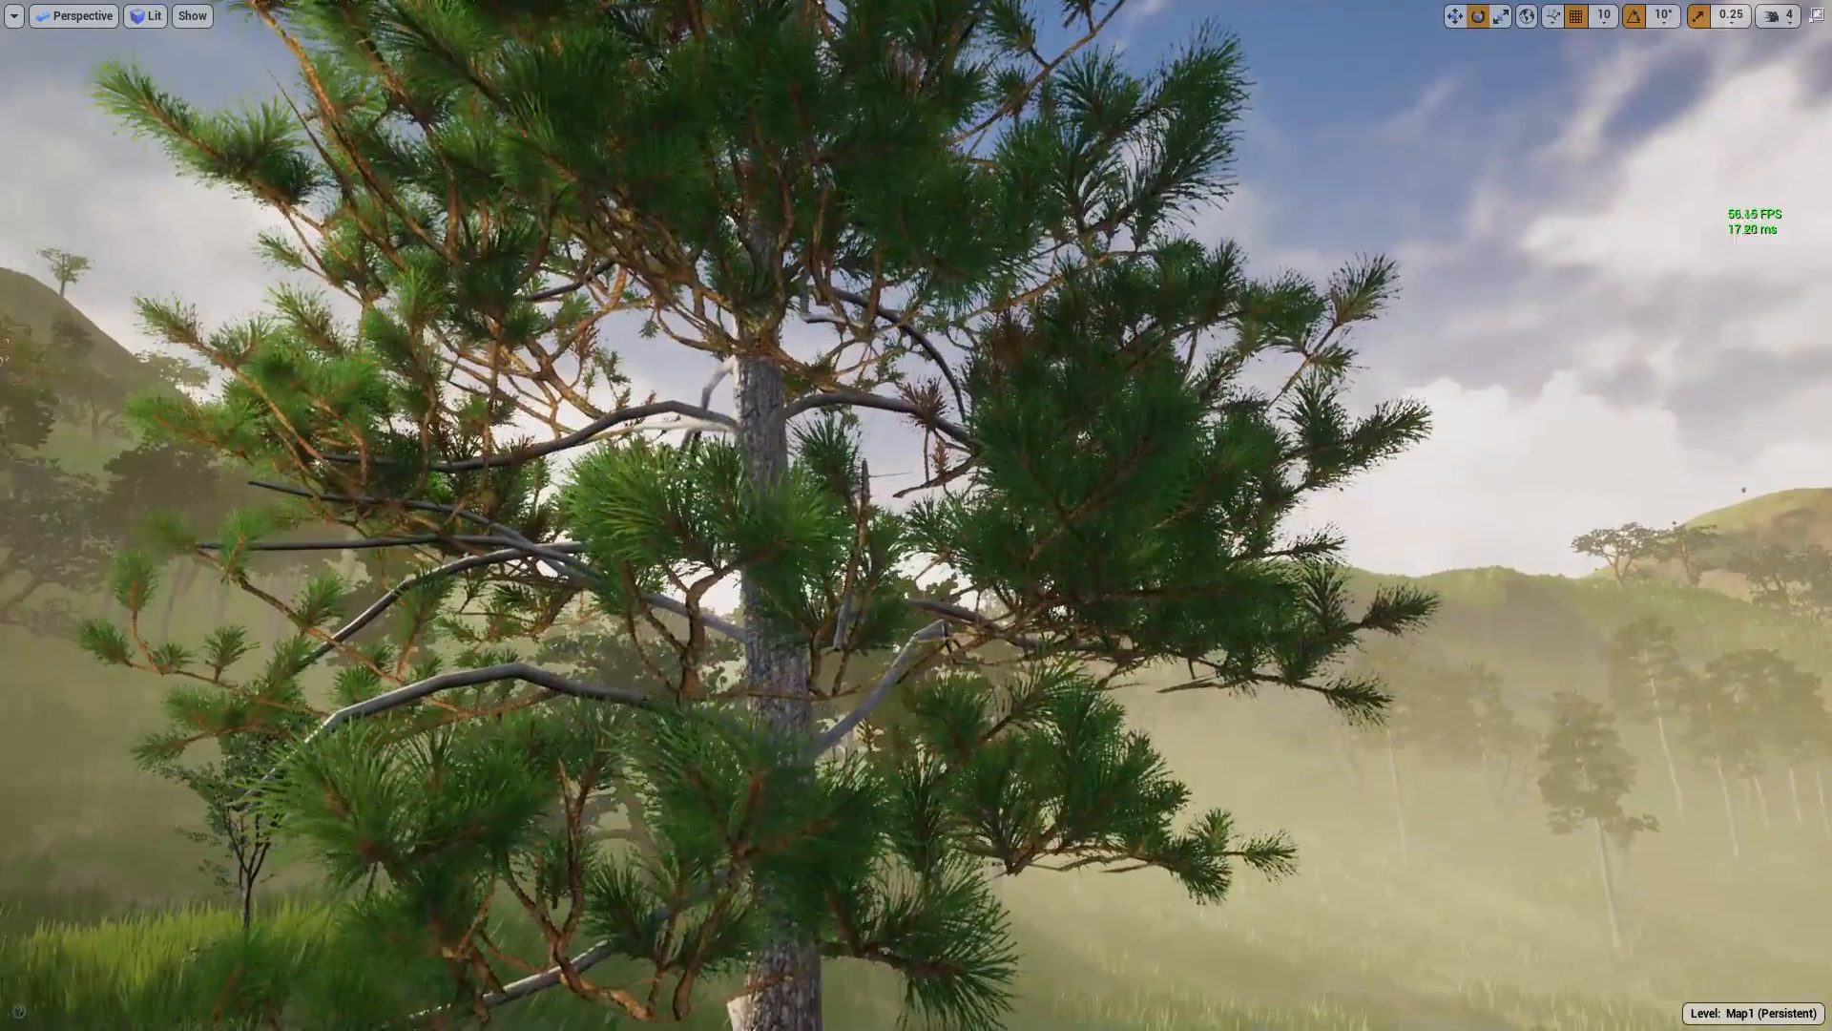
key("w")
key("s")
key("s")
key("w")
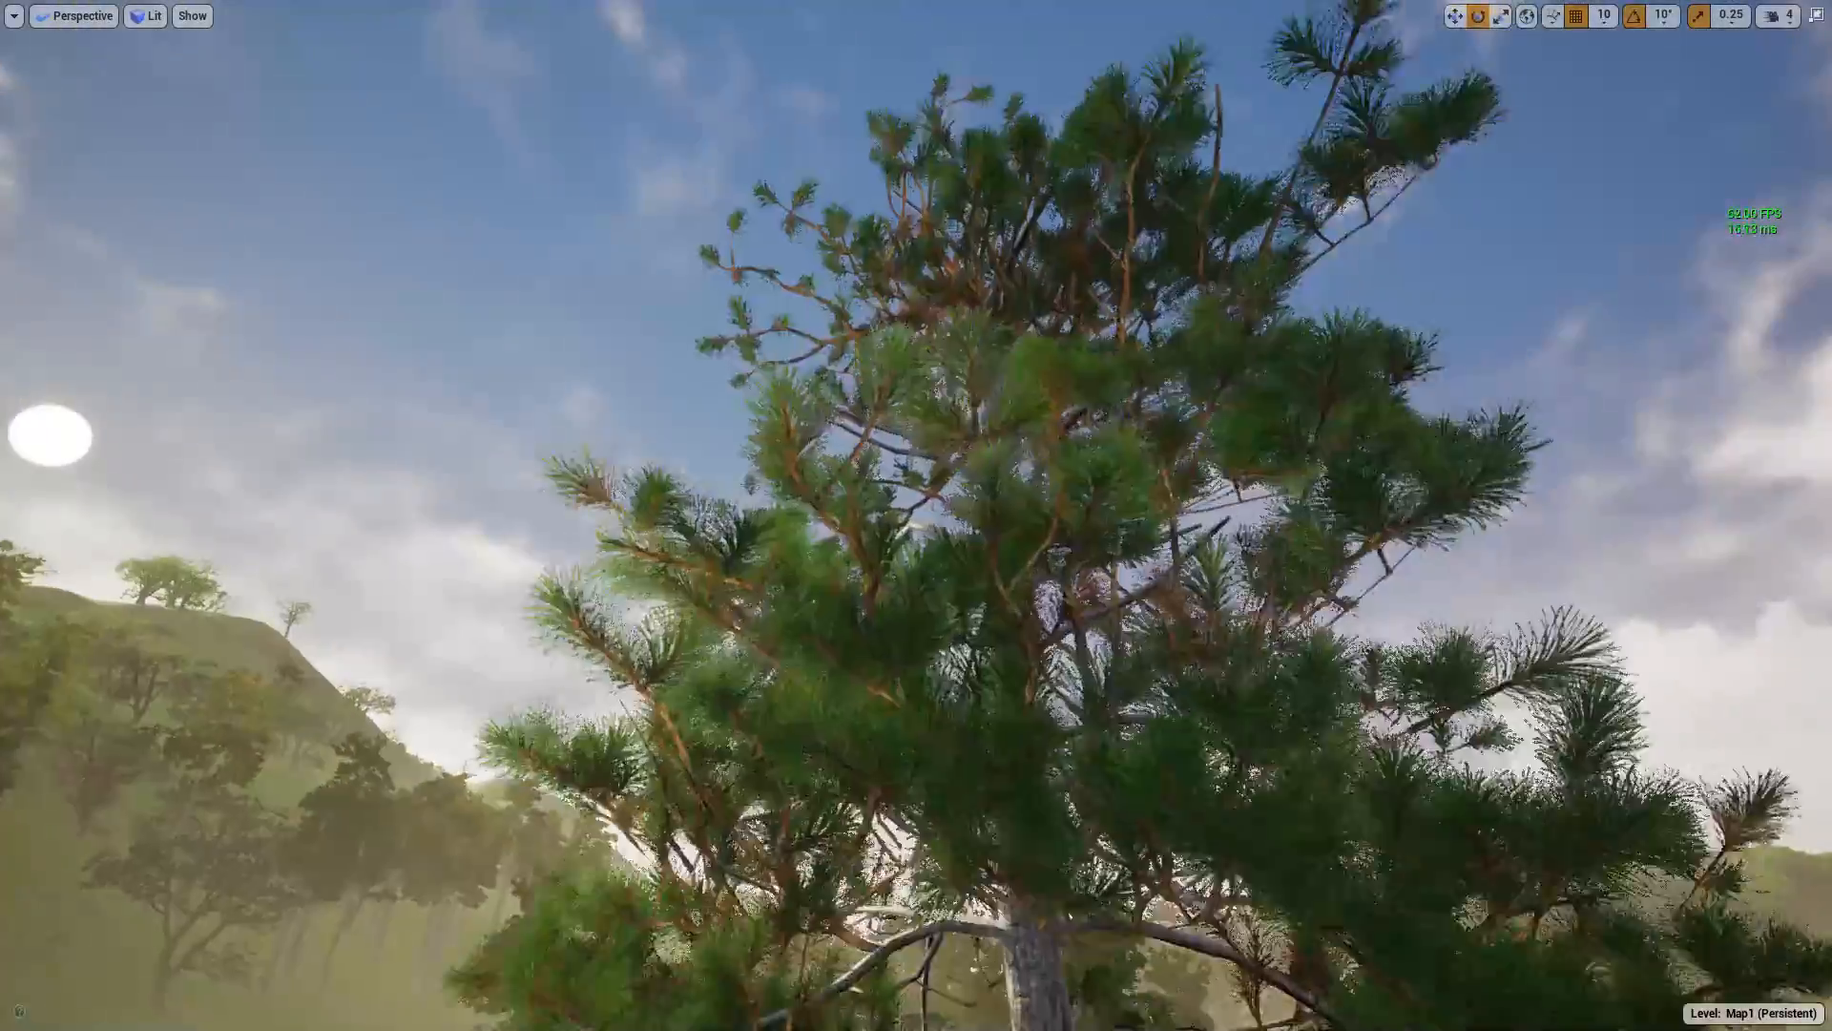
key("s")
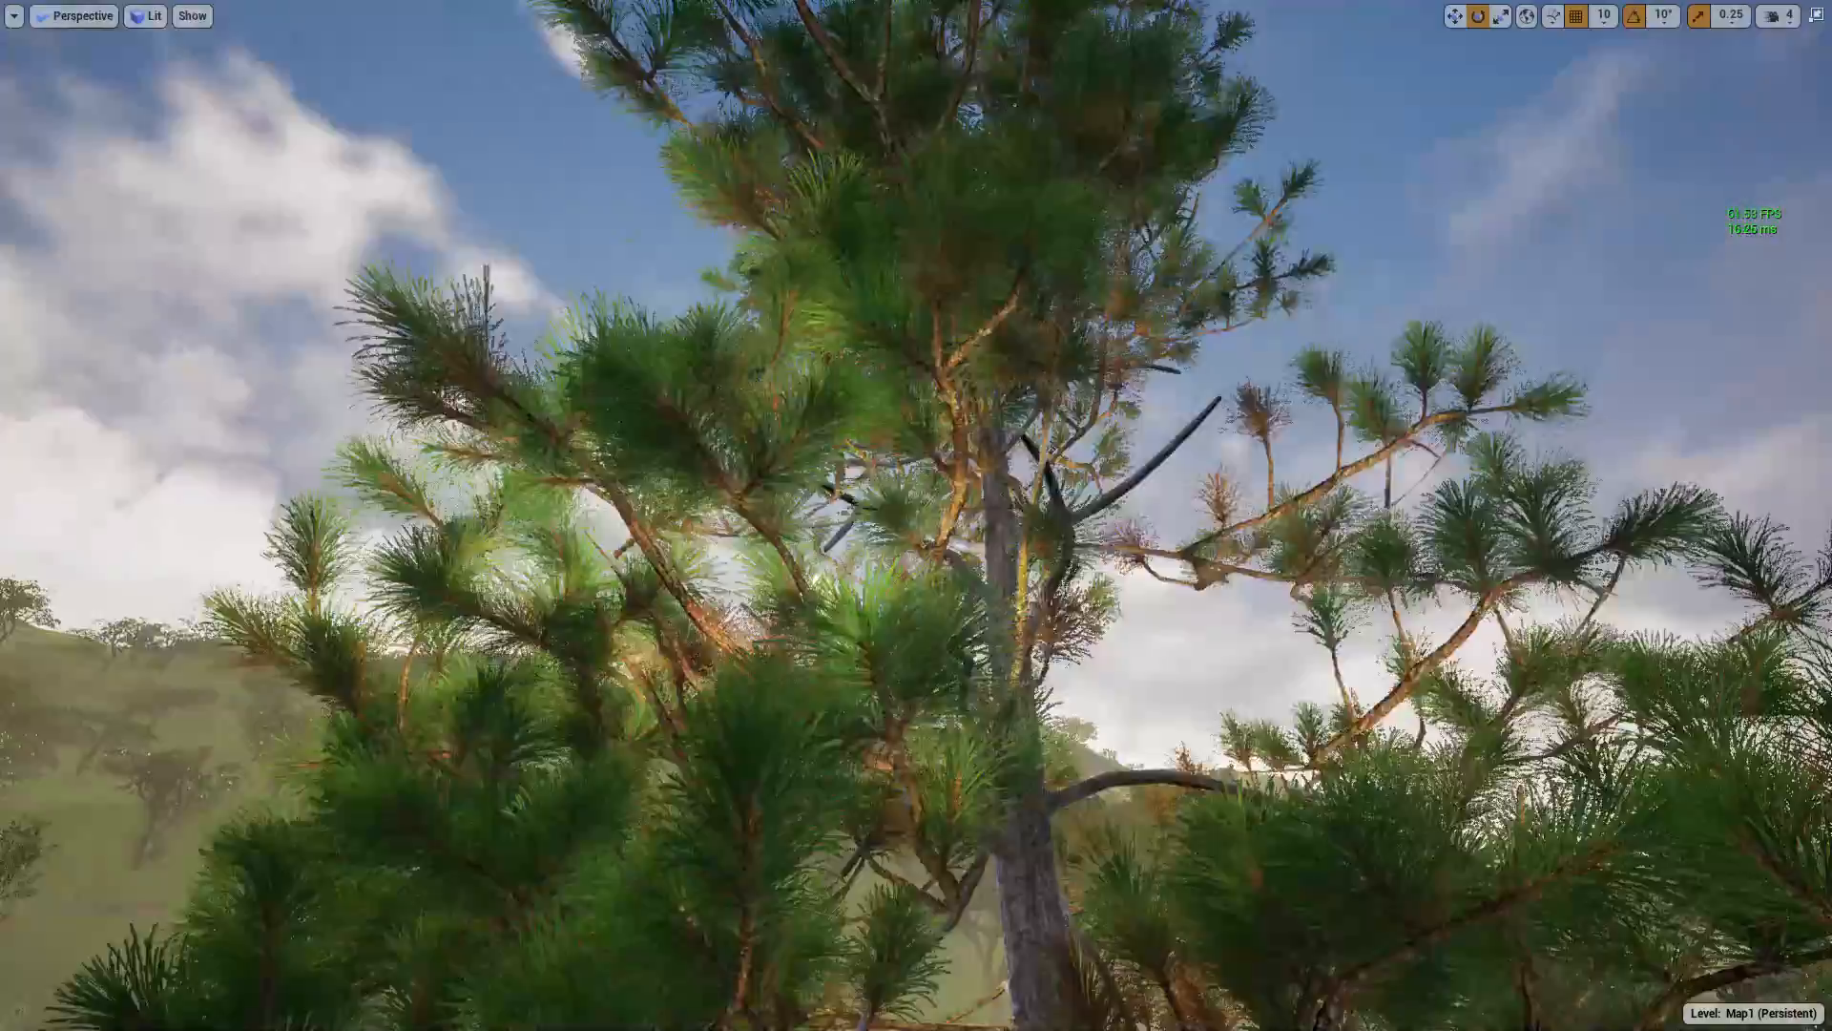
key("d")
key("w")
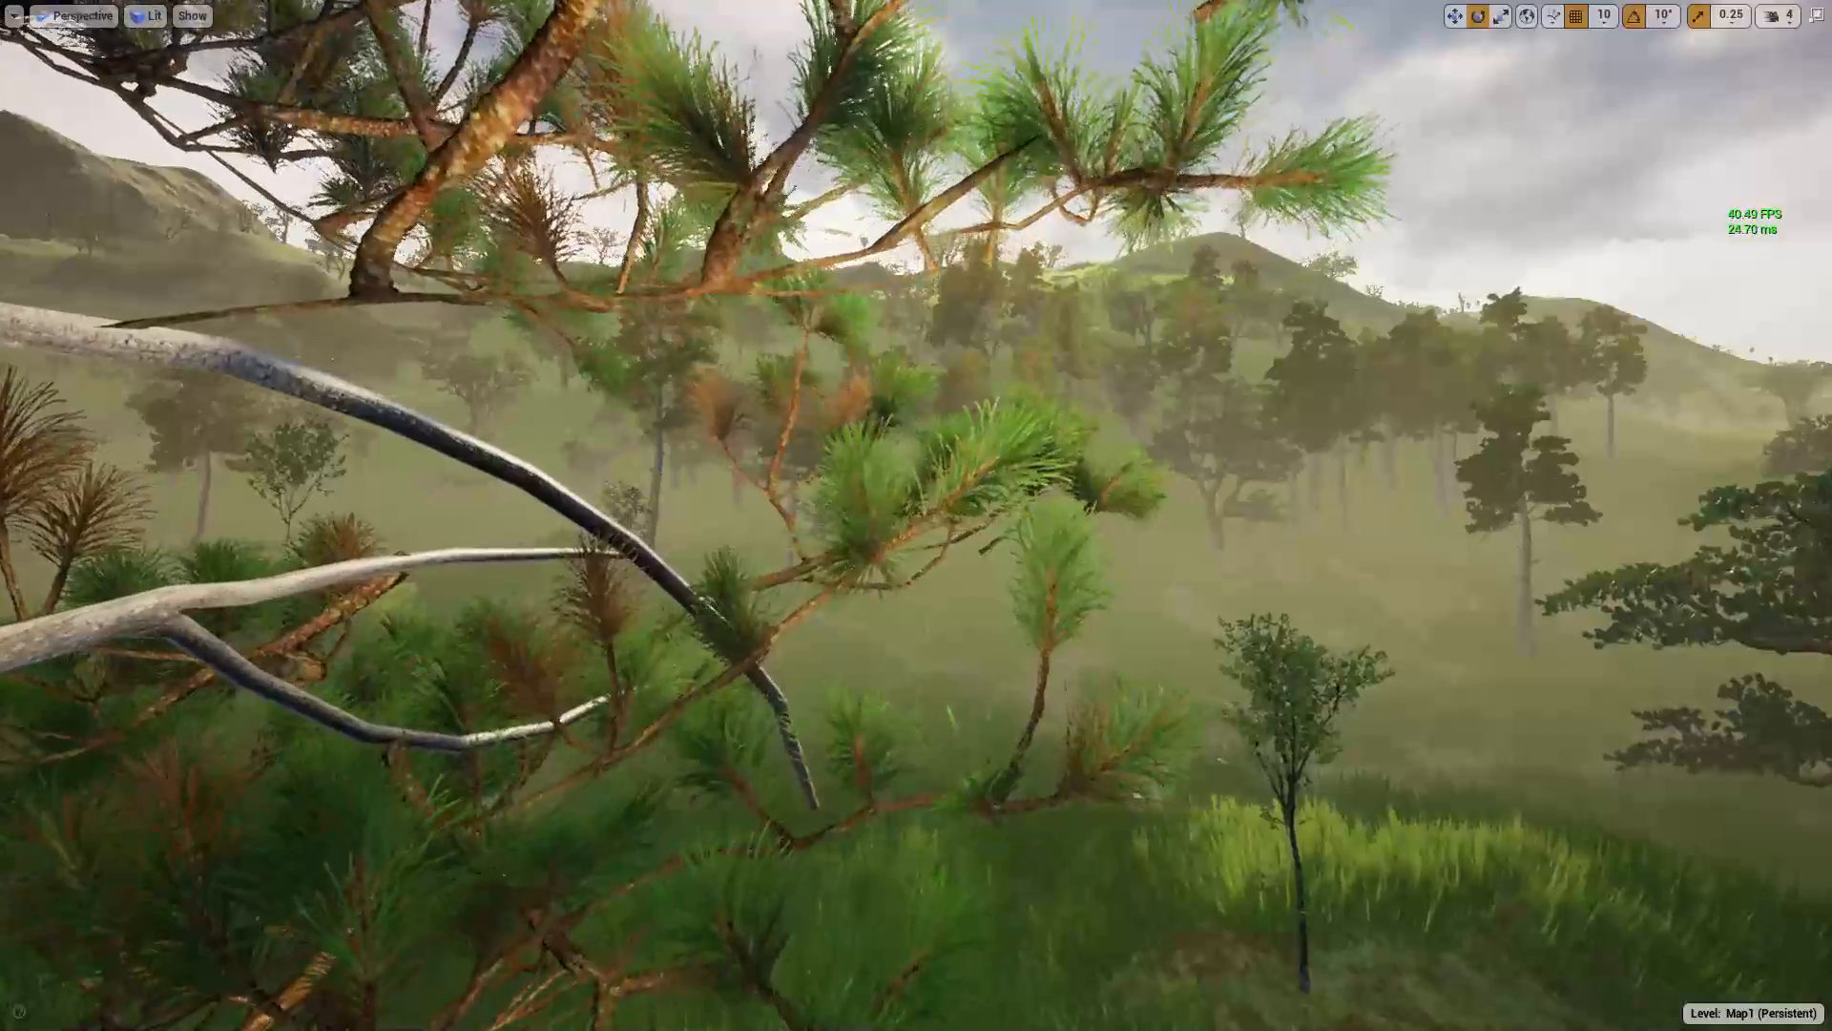
Examine the foliage density of the distant pines across the foggy field, and return to the M_LeavesMaster node graph
key("w")
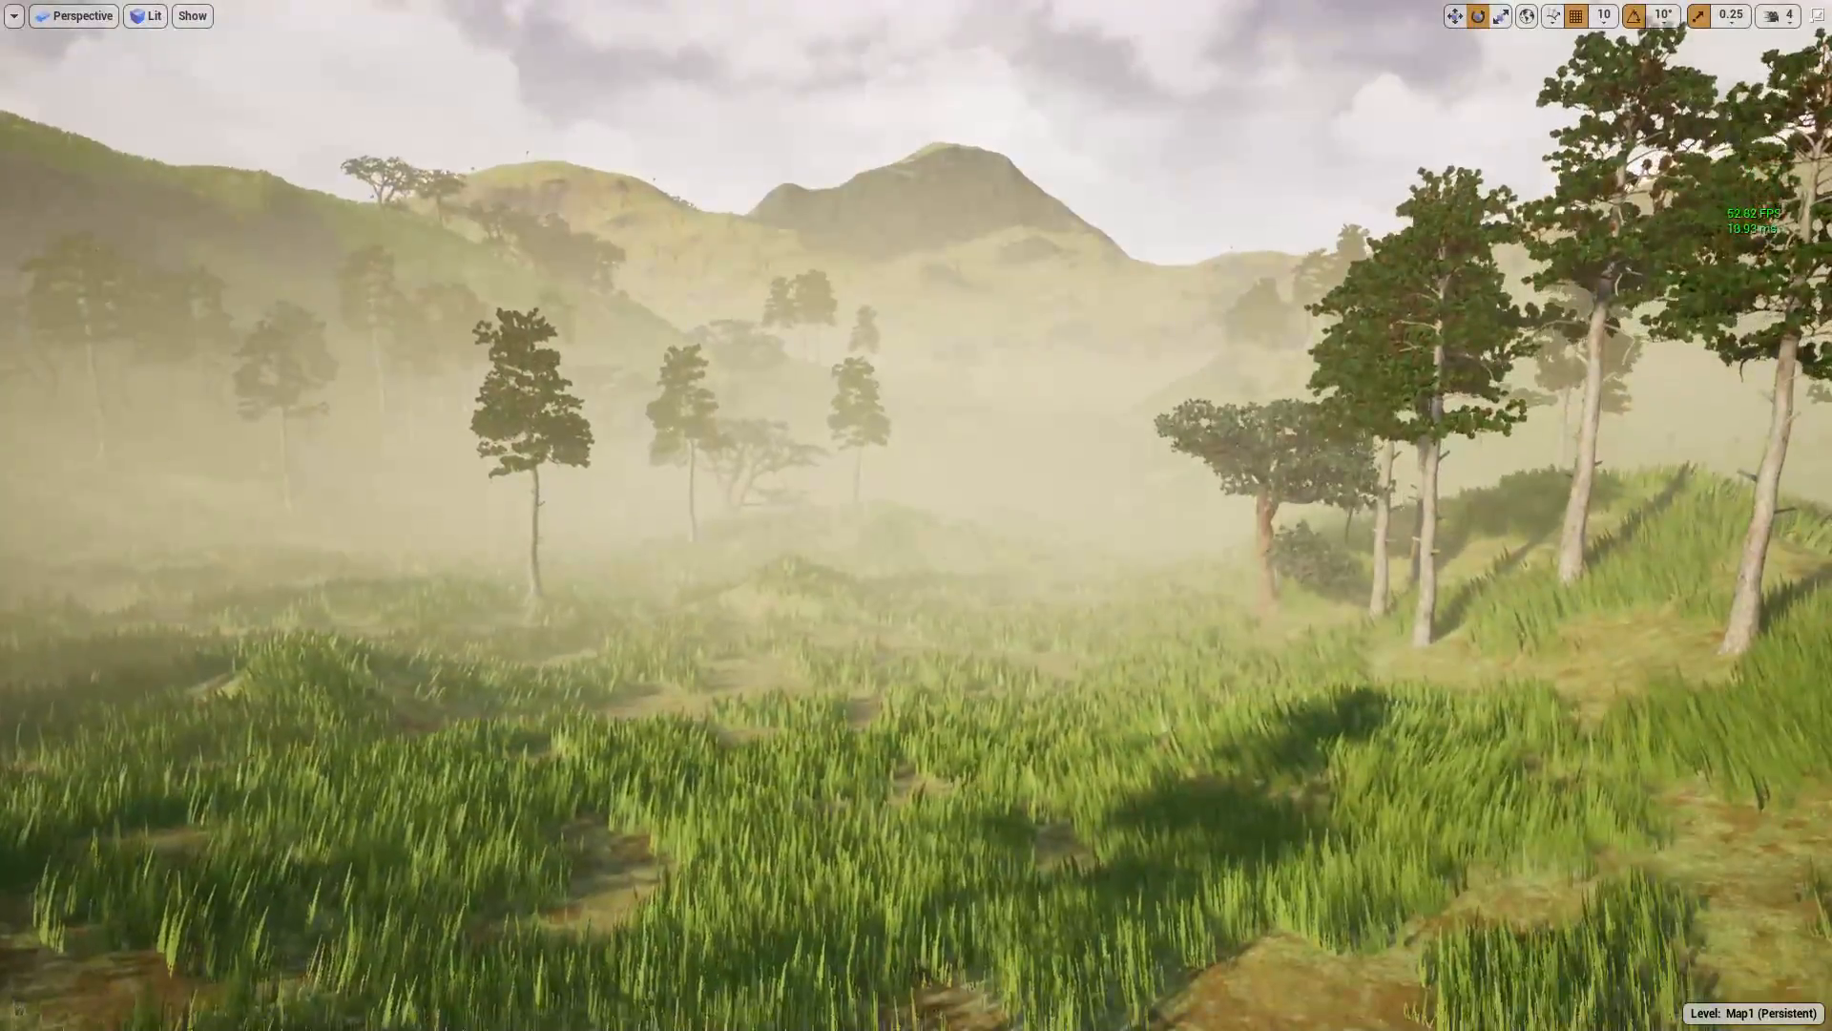
key("d")
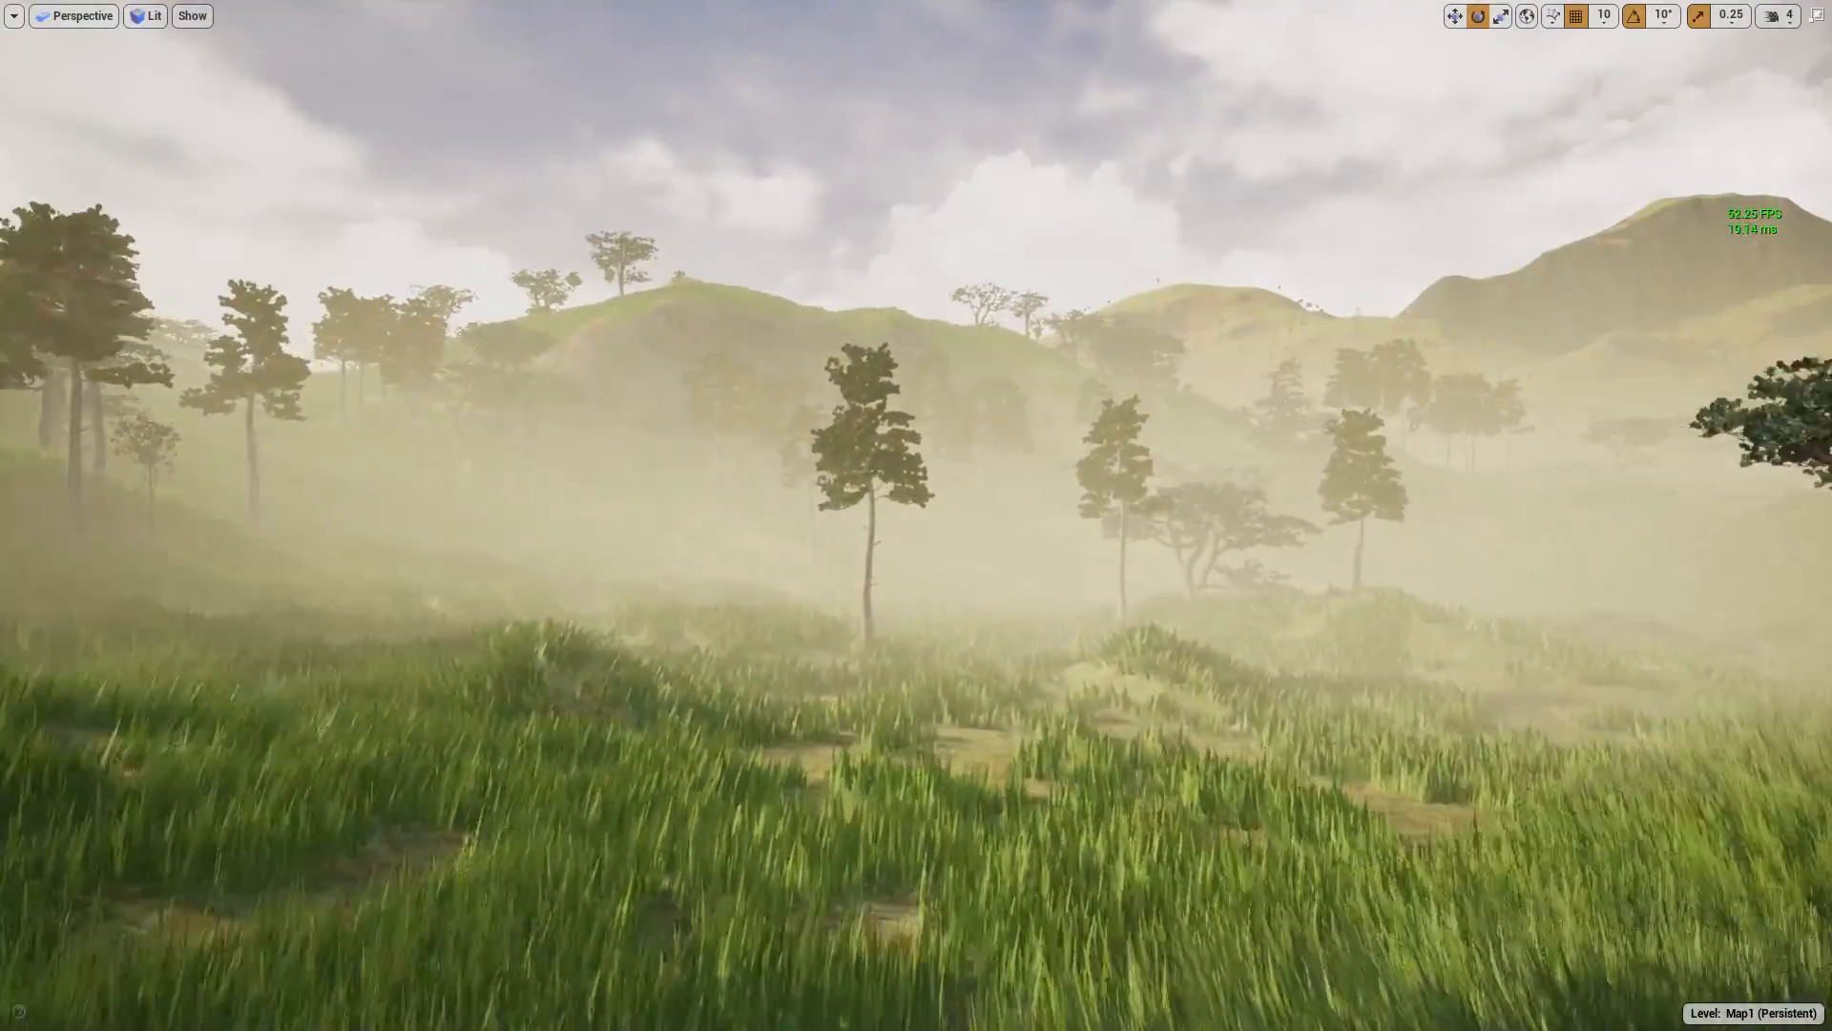
key("d")
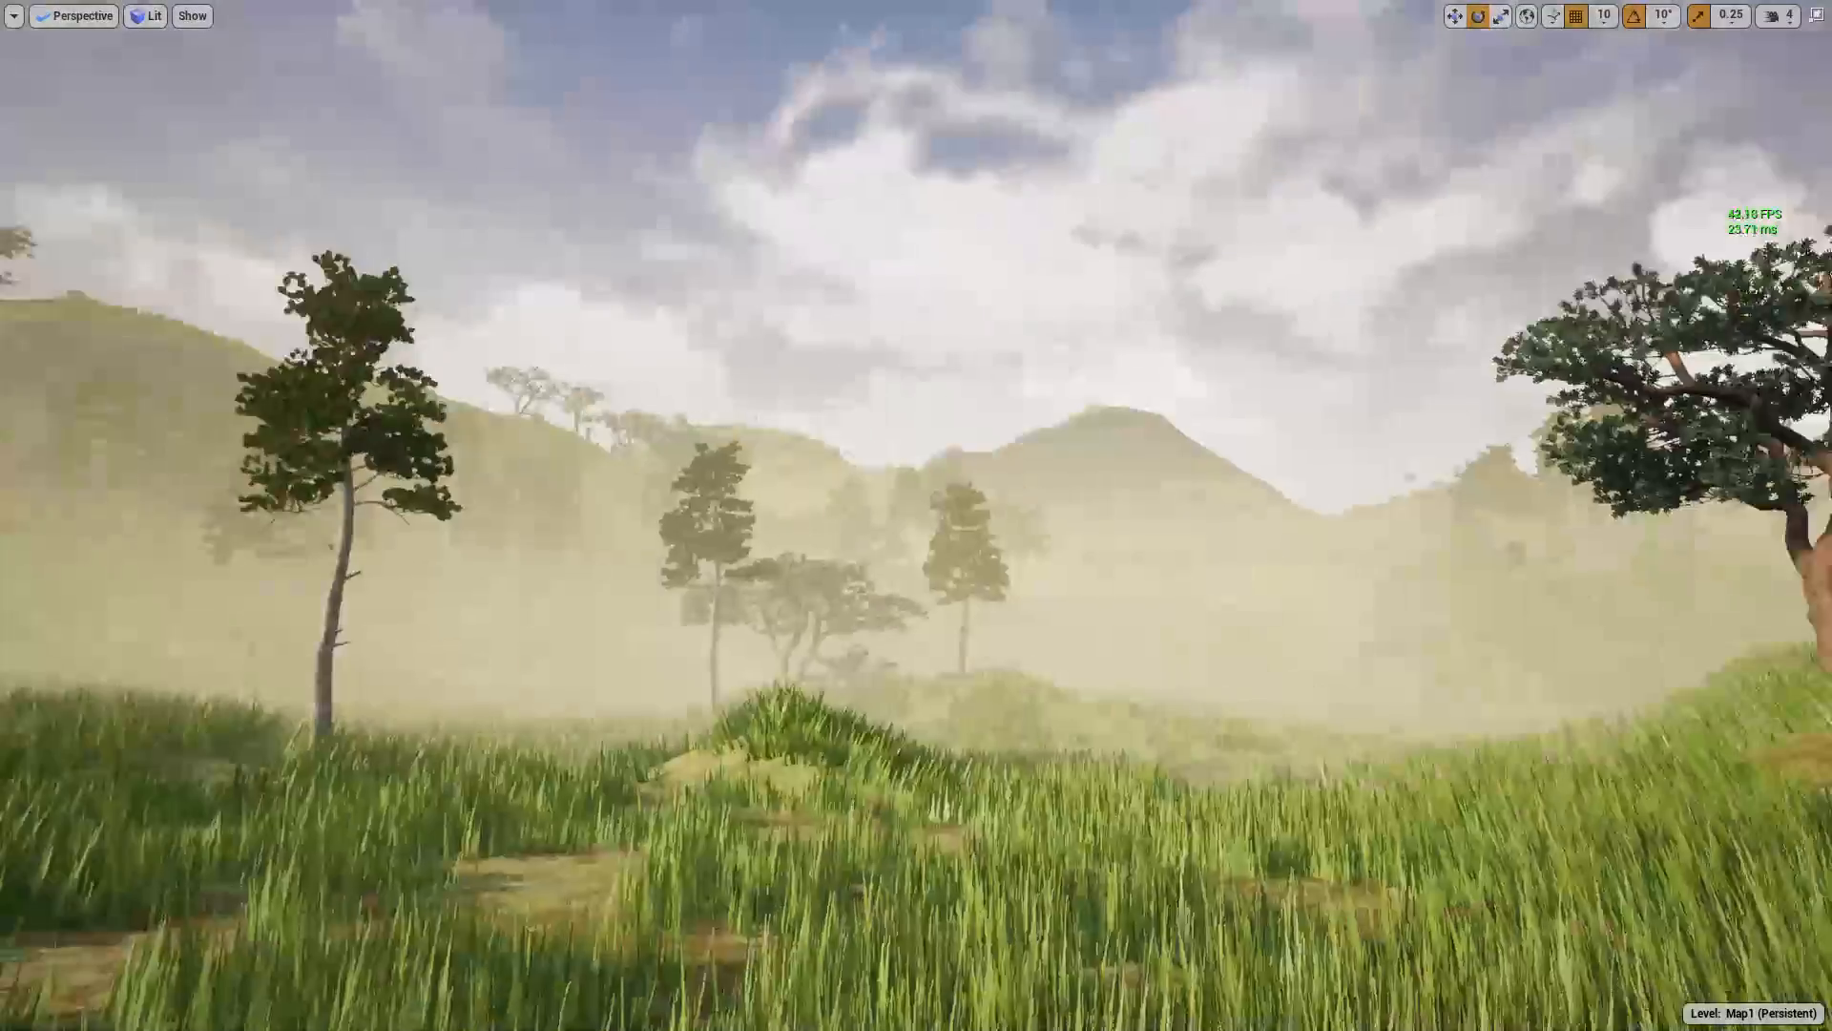
key("a")
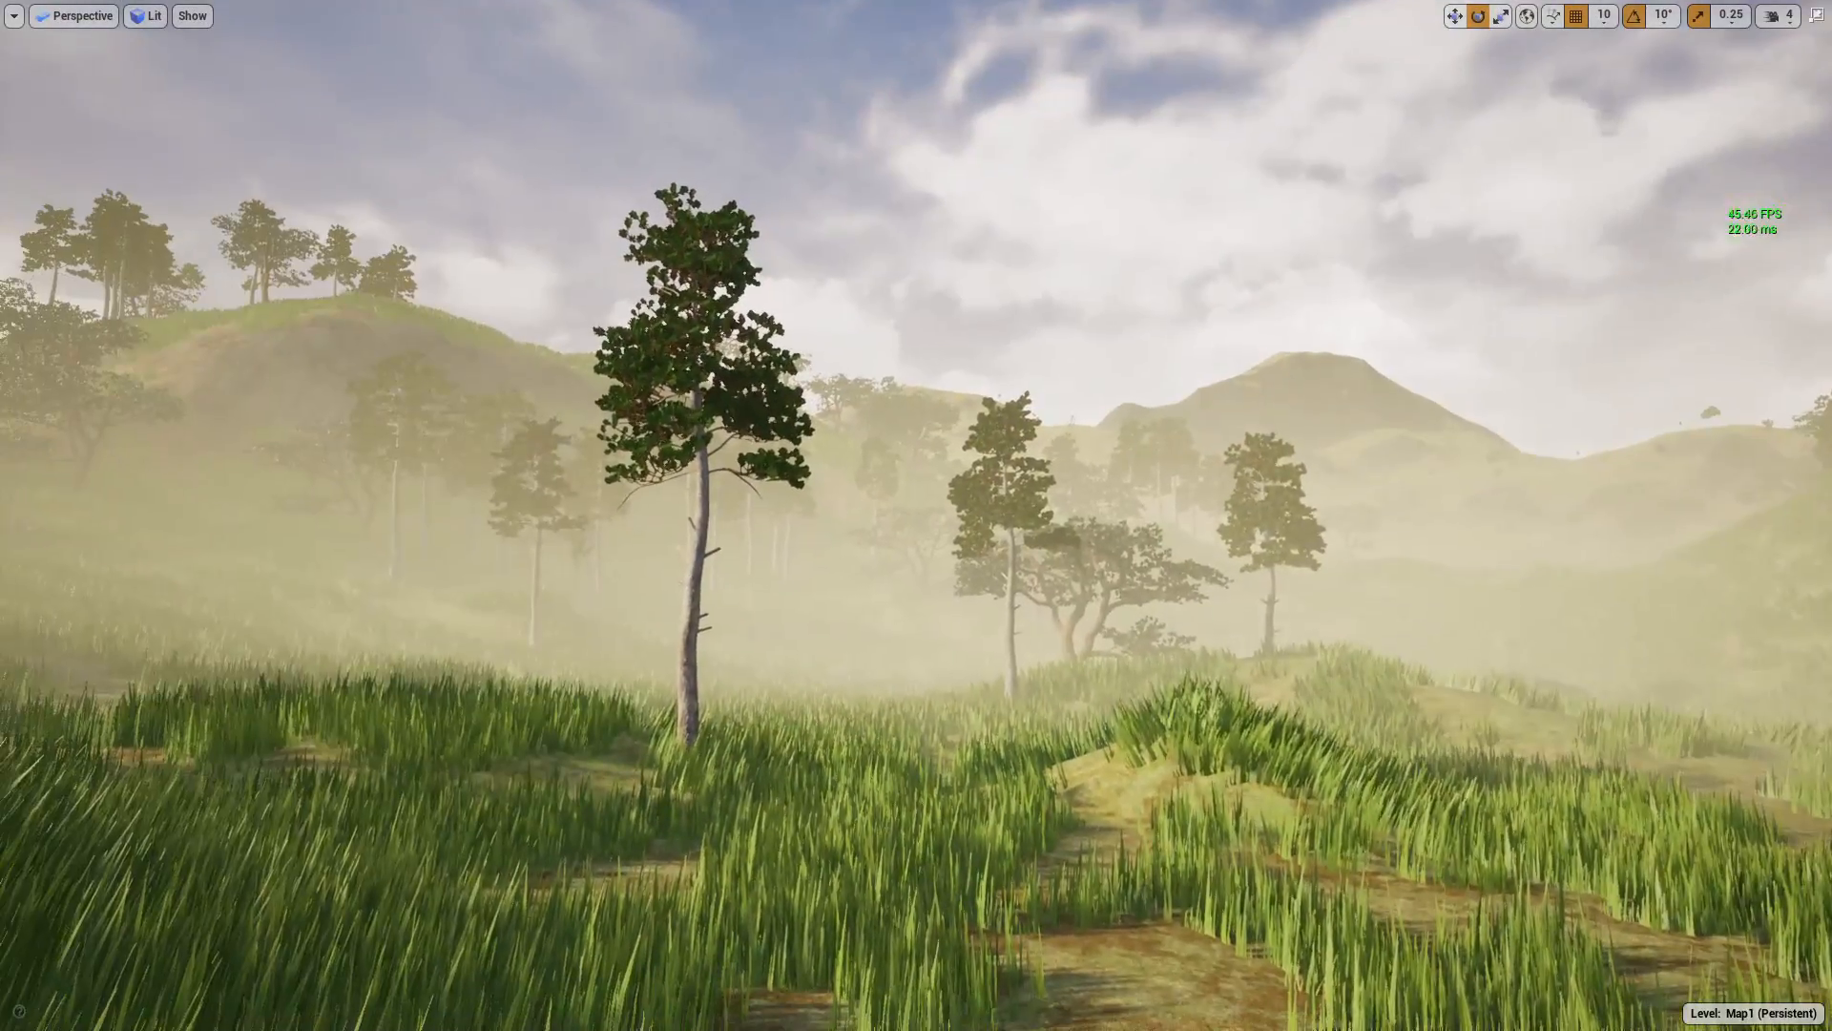
key("F11")
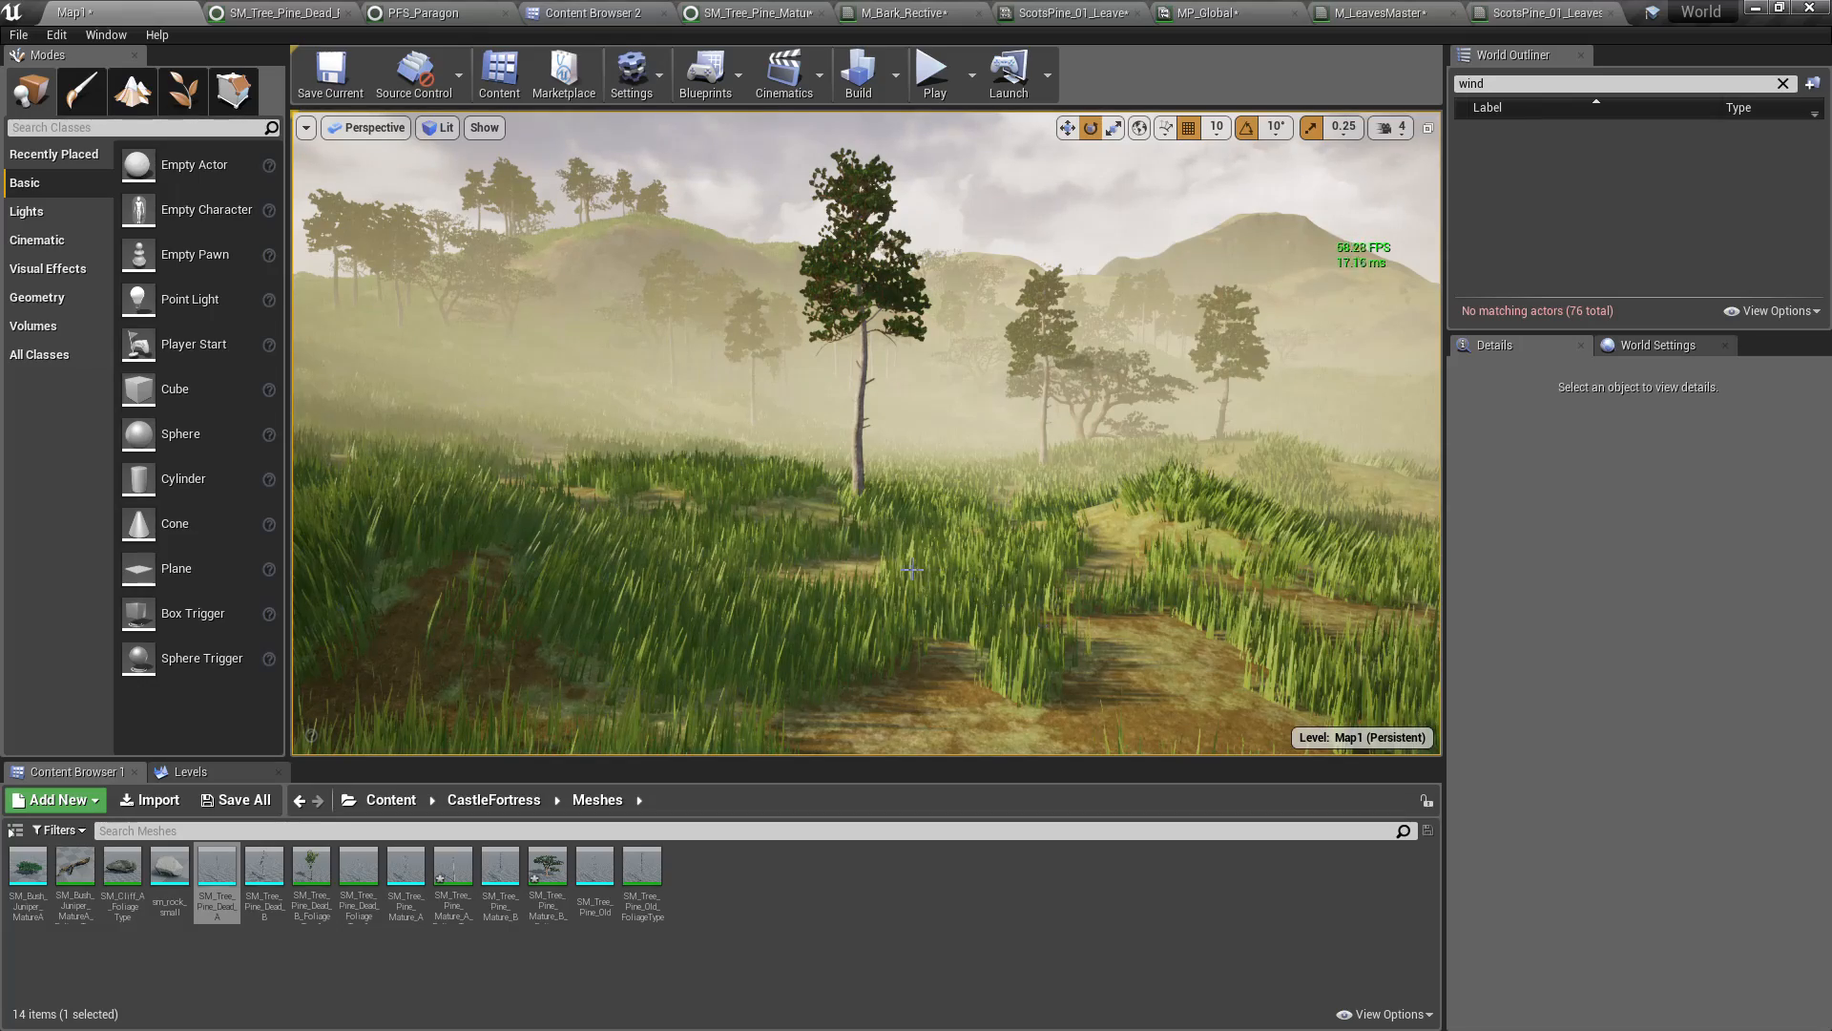
key("w")
right_click_drag(653, 483, 689, 439)
key("s")
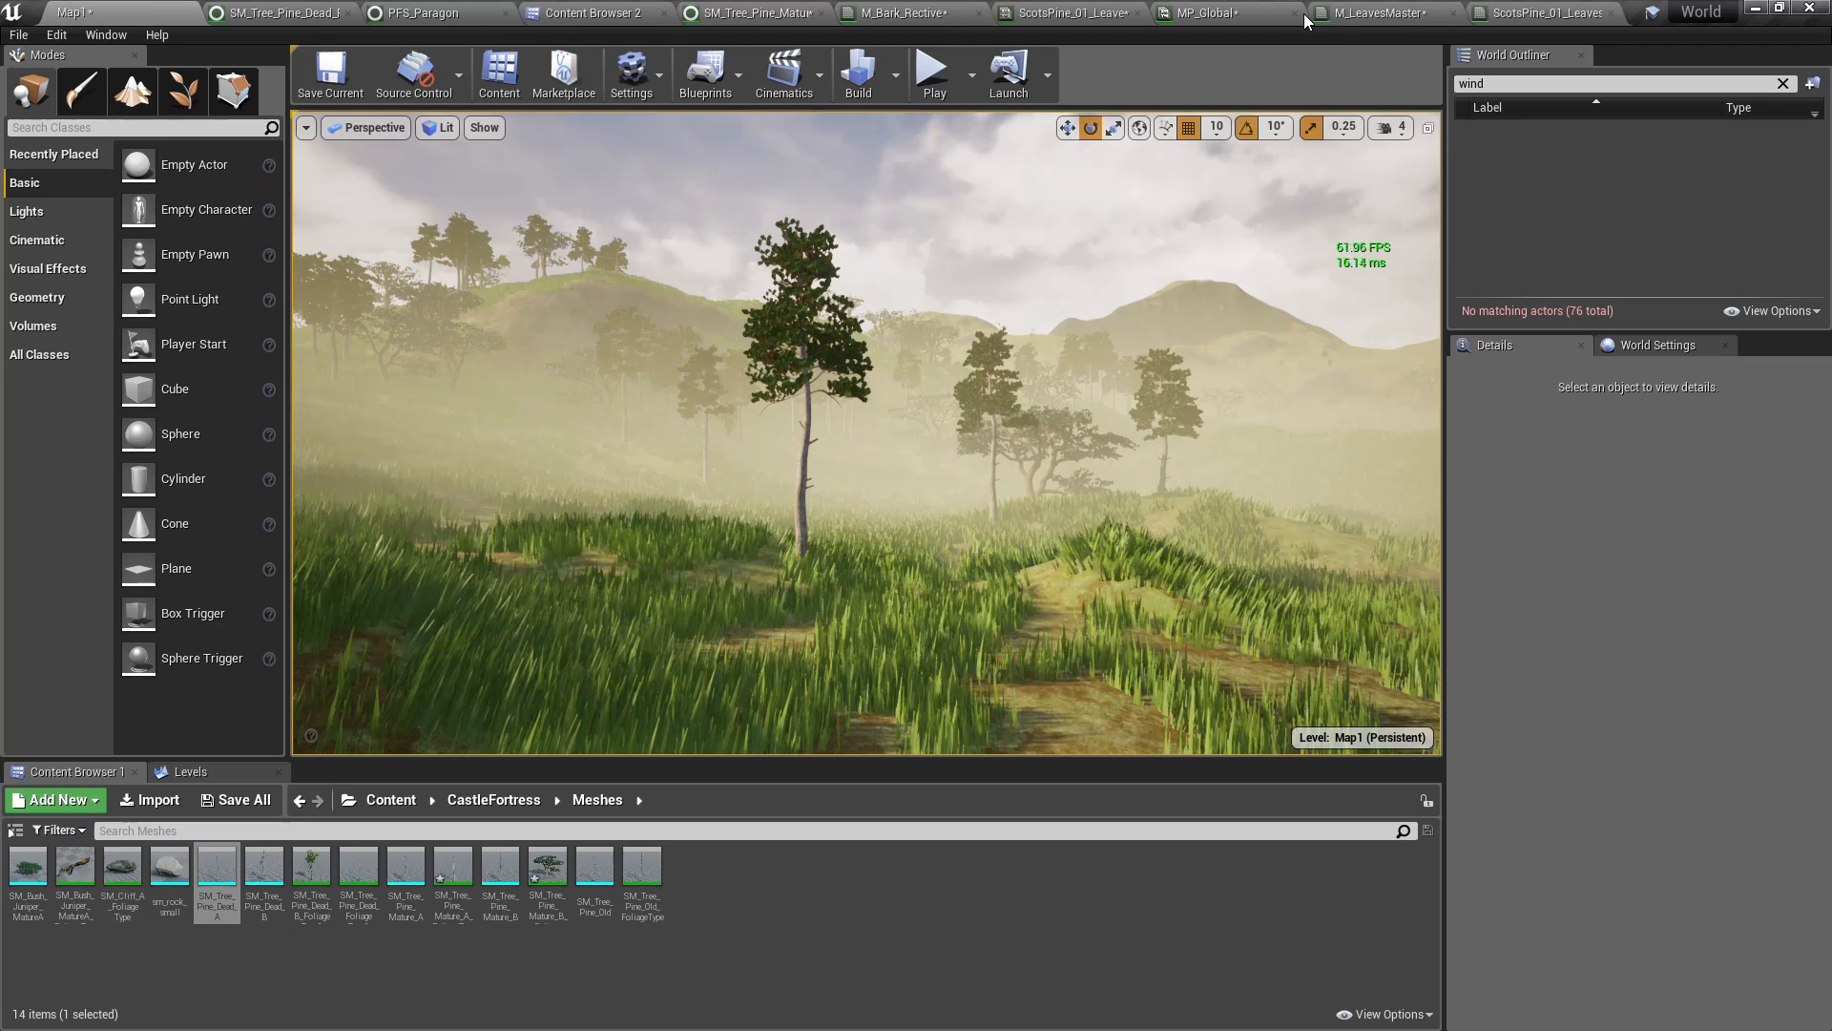
left_click(1363, 12)
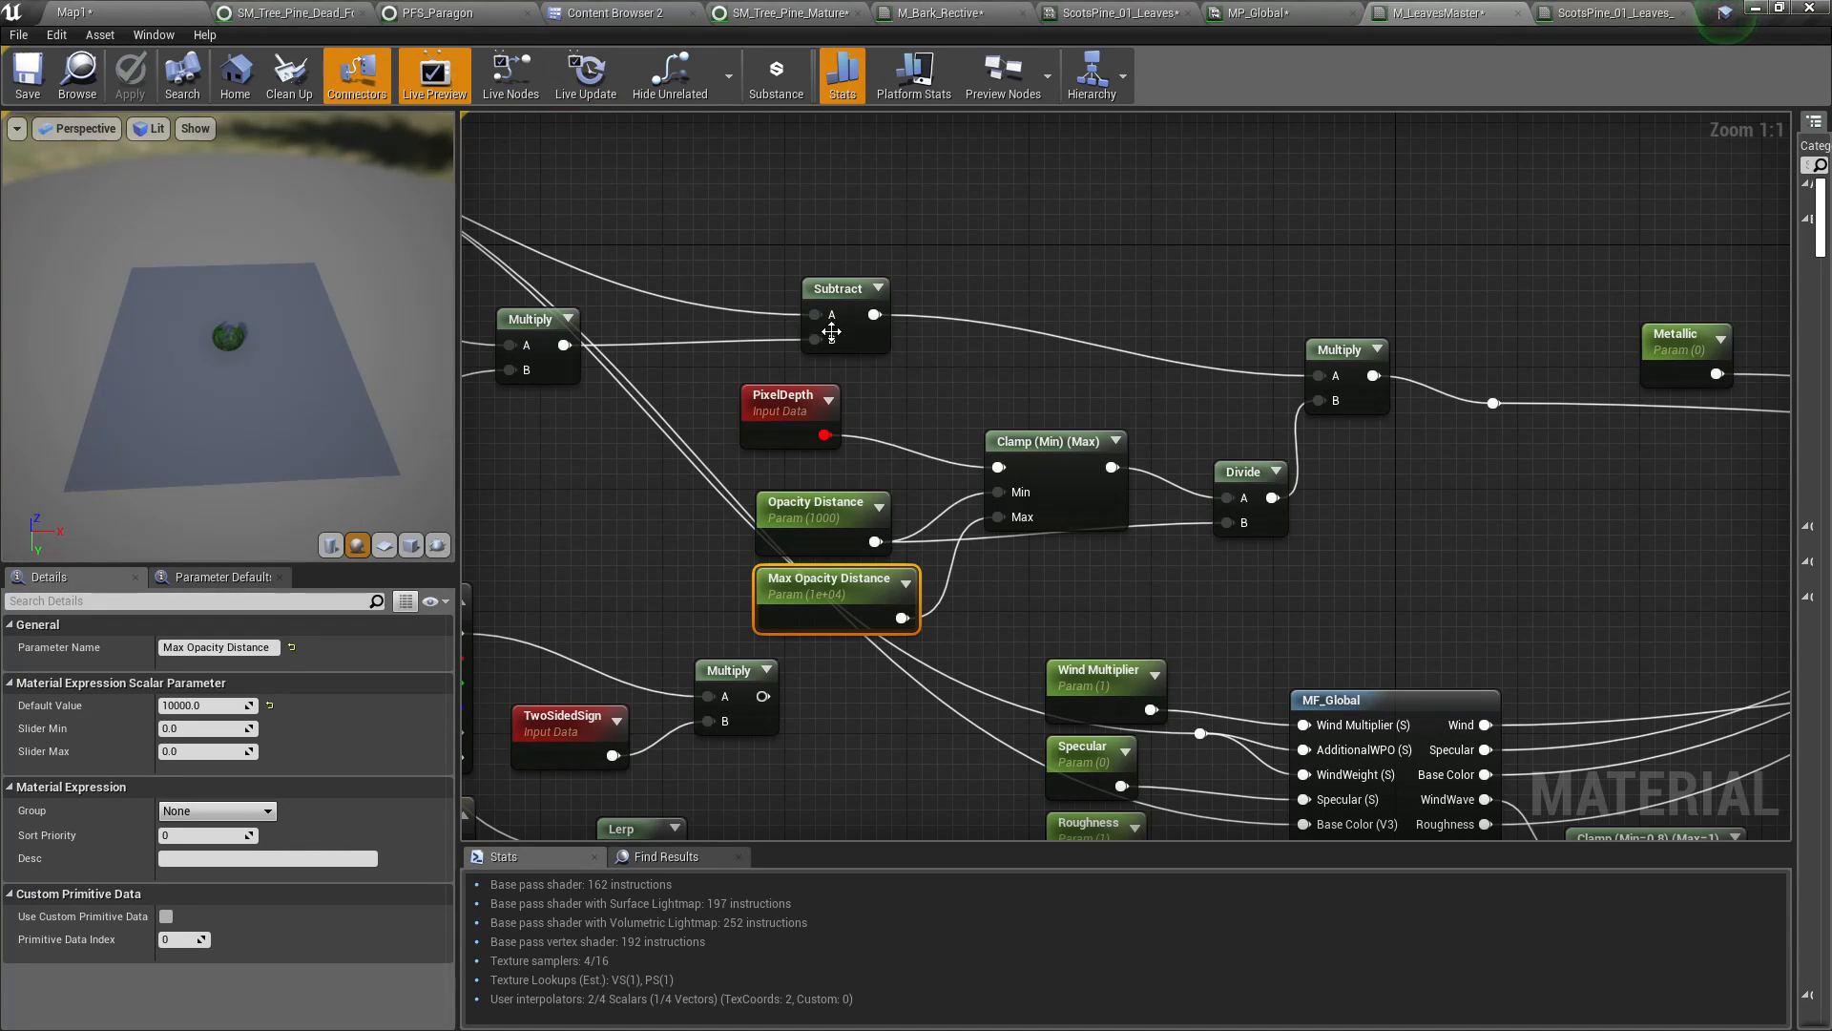
right_click_drag(1138, 419, 1136, 256)
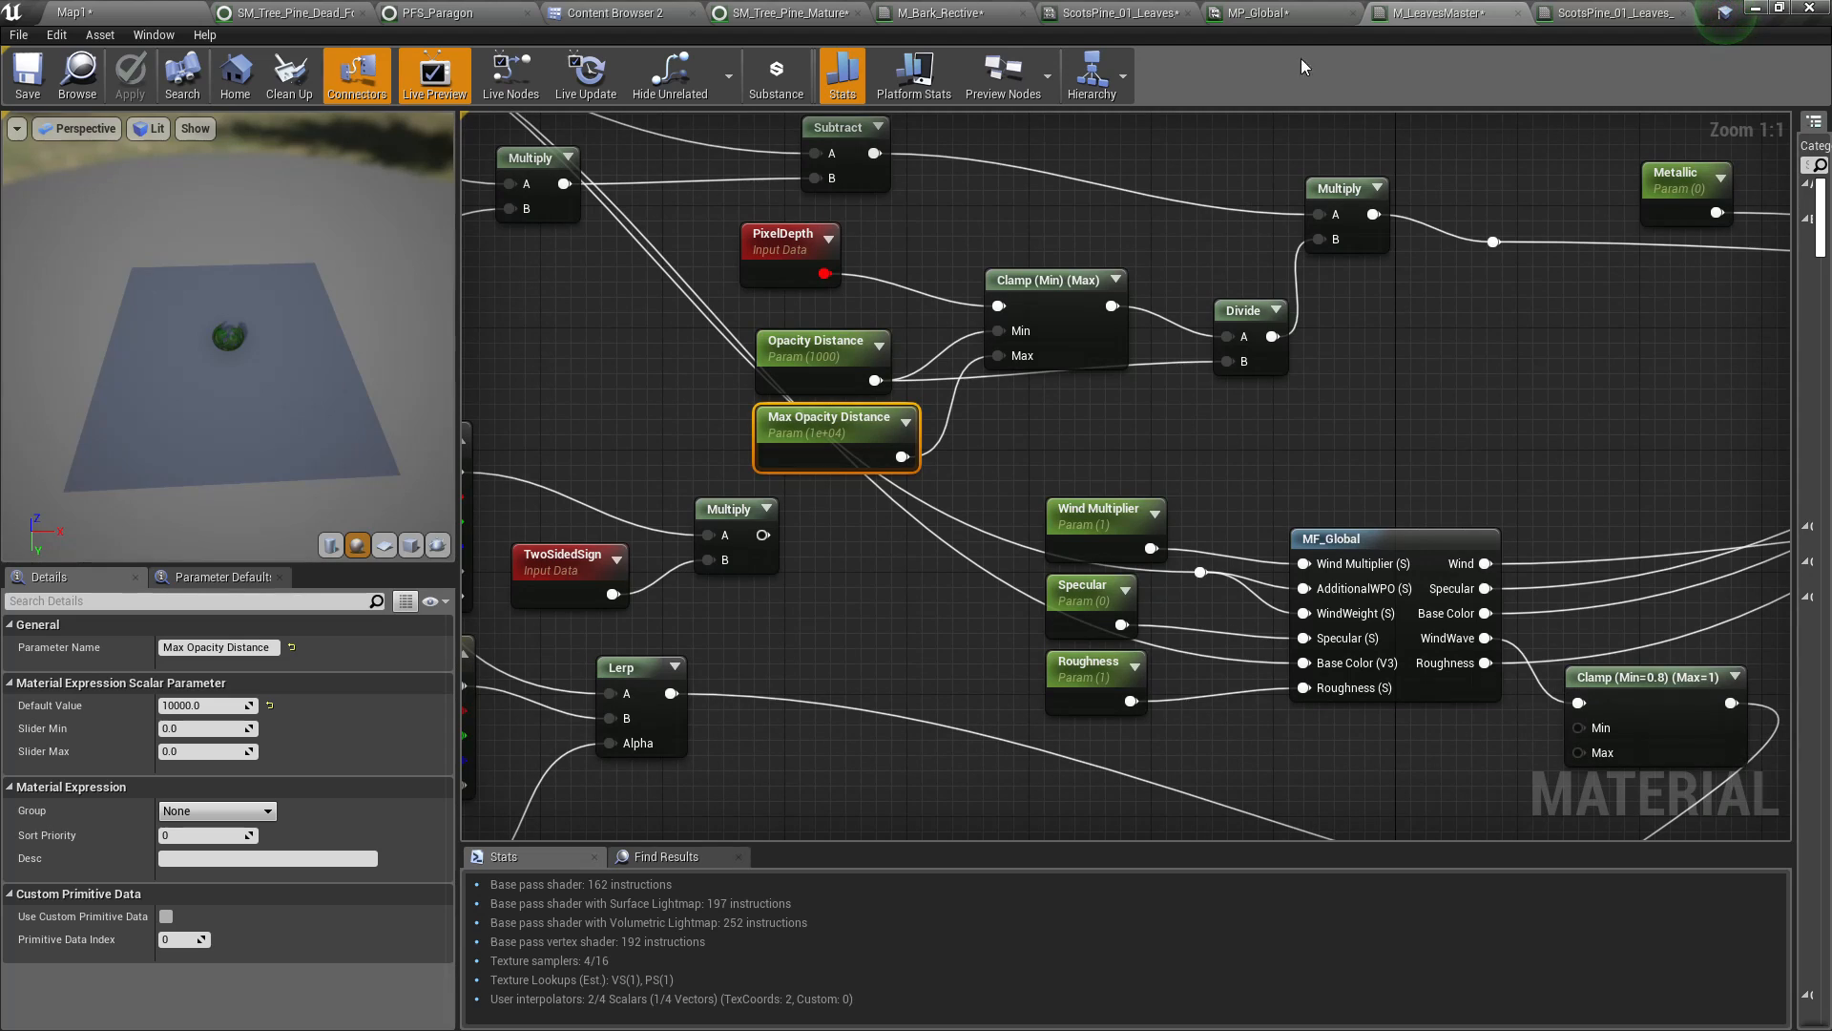
Add a Pre-Skinned Local Position node below the Roughness parameter in the M_Bark_Rective material
left_click(955, 12)
right_click_drag(1173, 642, 1190, 474)
right_click(839, 759)
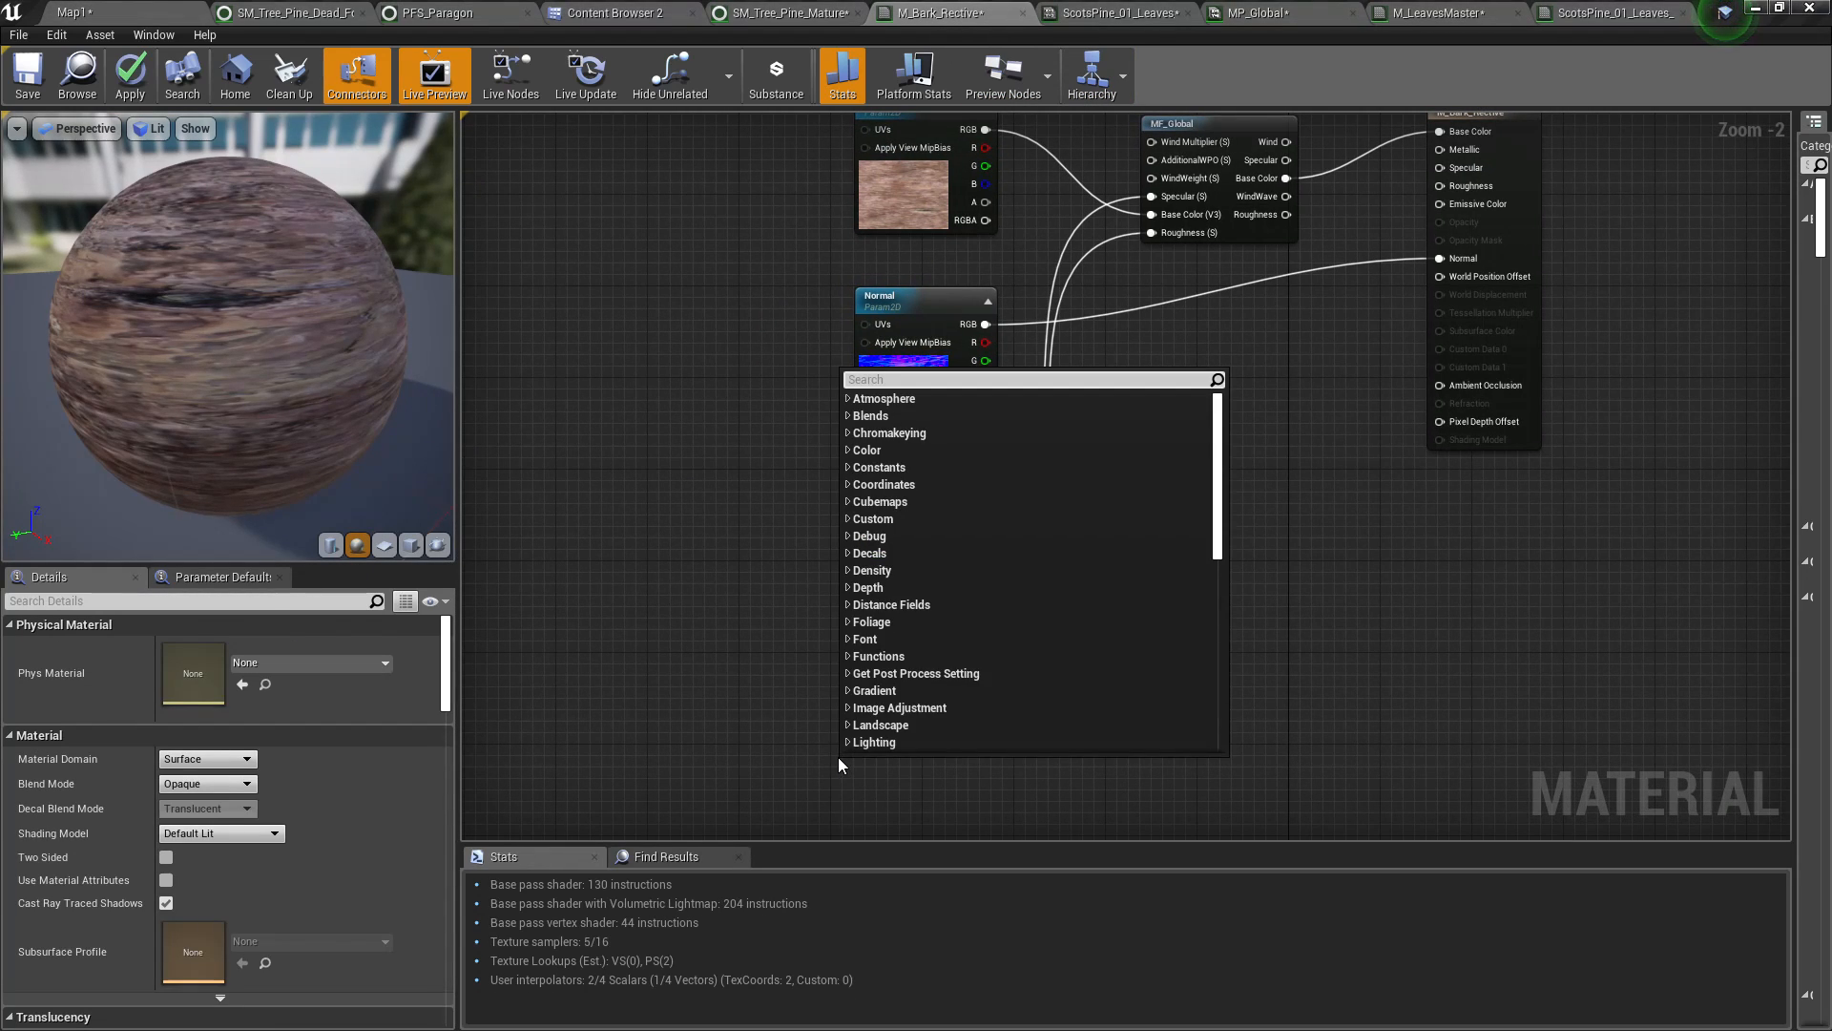
type("pre skinn")
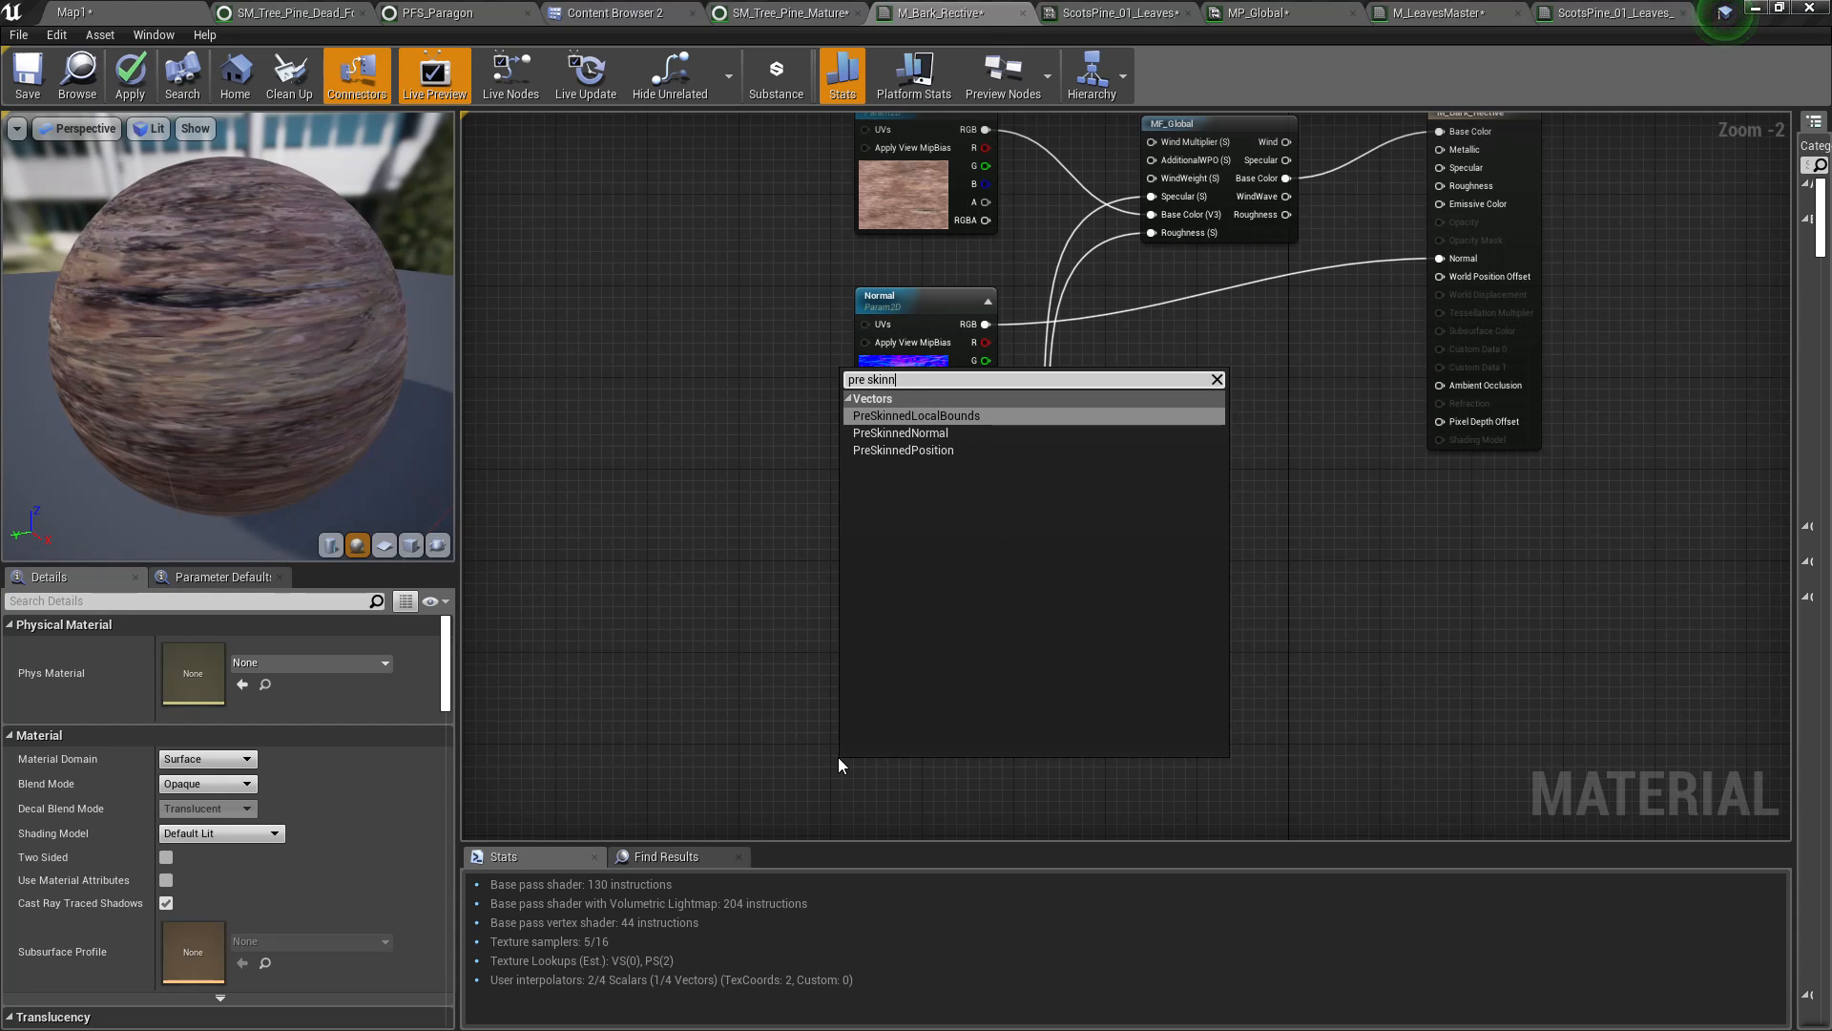
key("Down")
key("Down")
key("Return")
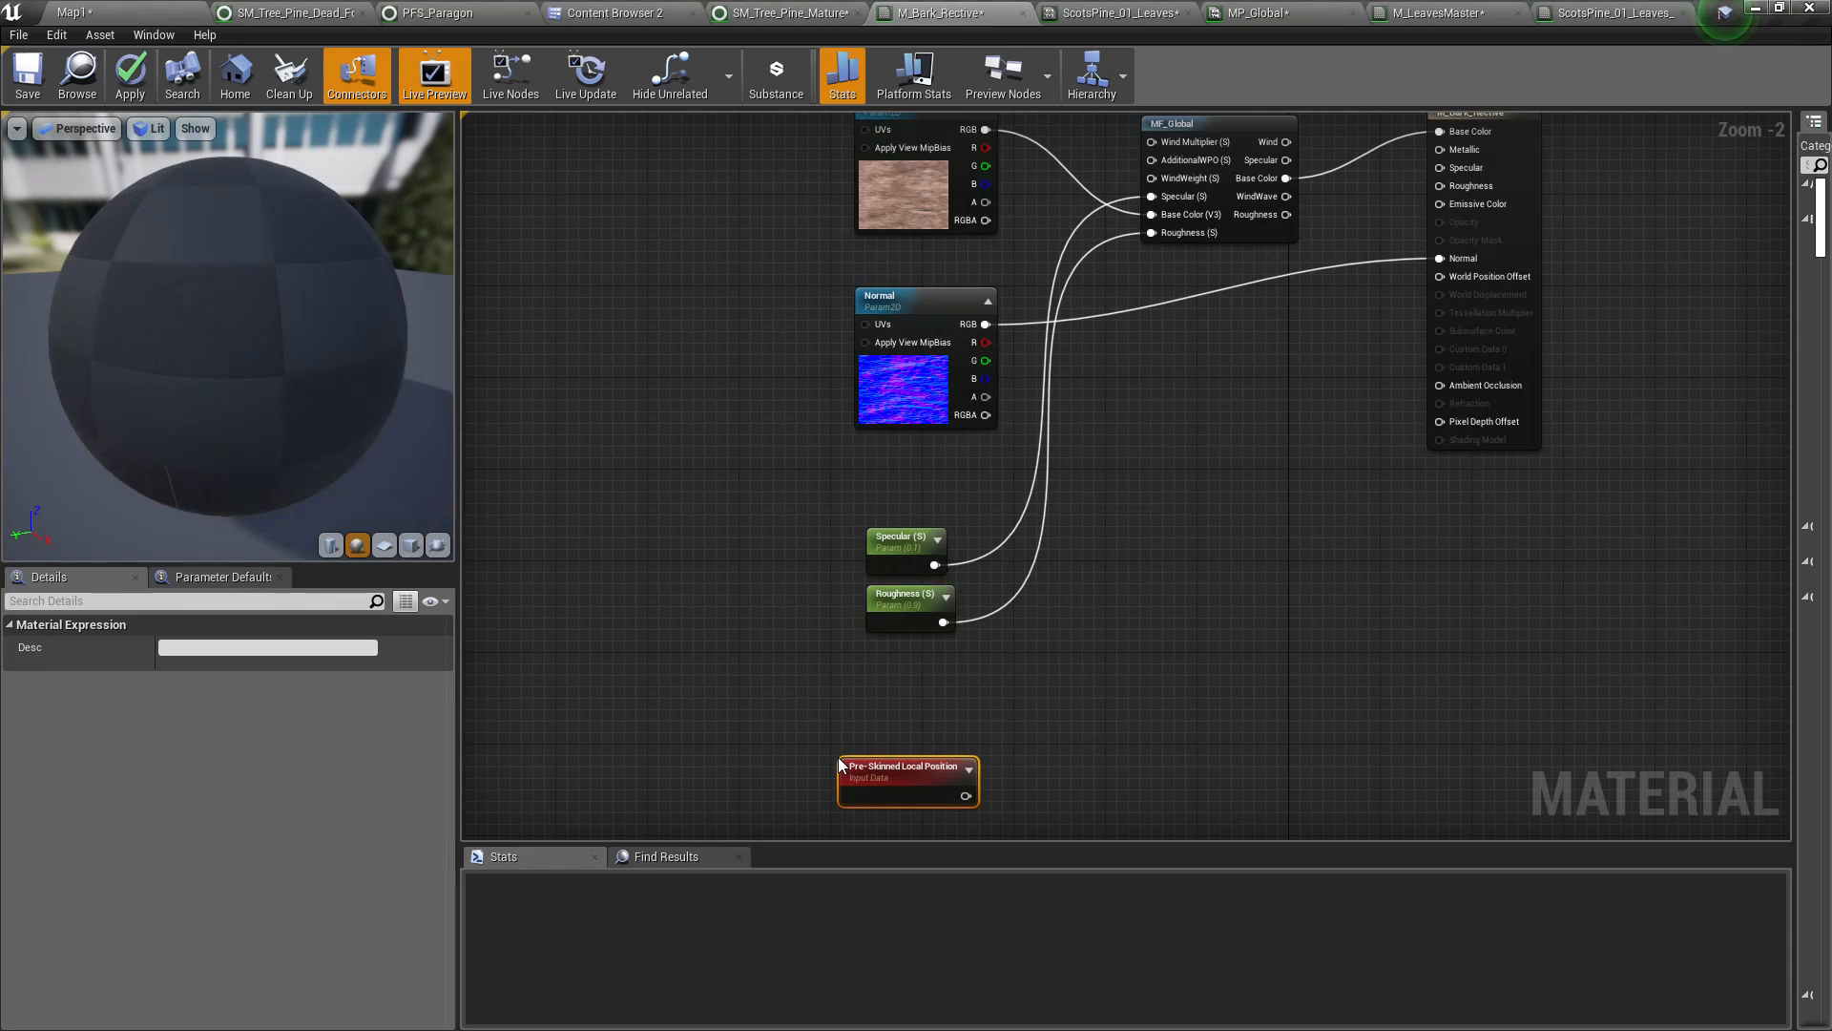
Bring the MF_WindBend function from the Materials folder into M_Bark_Rective and feed Pre-Skinned Local Position into its Local Position input
left_click(611, 12)
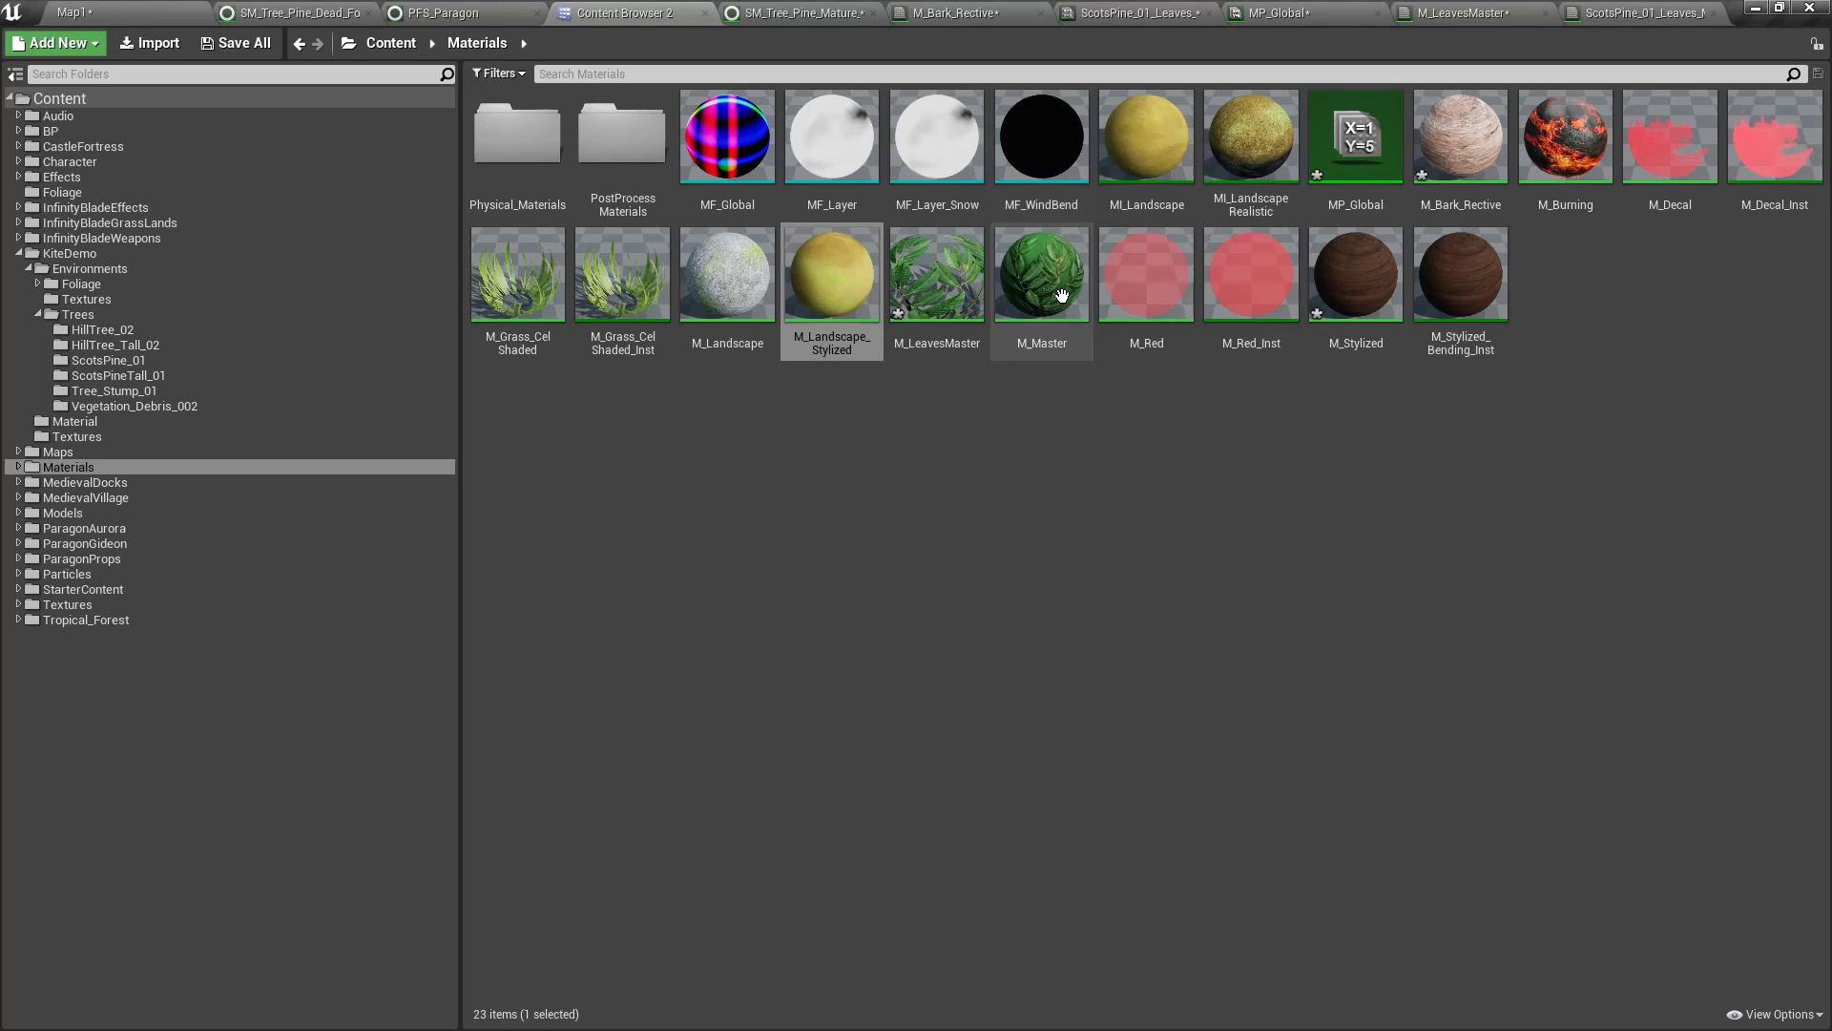
left_click_drag(1045, 153, 1083, 736)
right_click_drag(963, 797, 883, 712)
left_click_drag(887, 709, 1013, 677)
Connect the MF_WindBend result to the bark material's World Position Offset and apply the changes
right_click_drag(1377, 577, 1178, 612)
left_click_drag(932, 711, 1179, 225)
right_click_drag(1180, 225, 1246, 248)
left_click(130, 75)
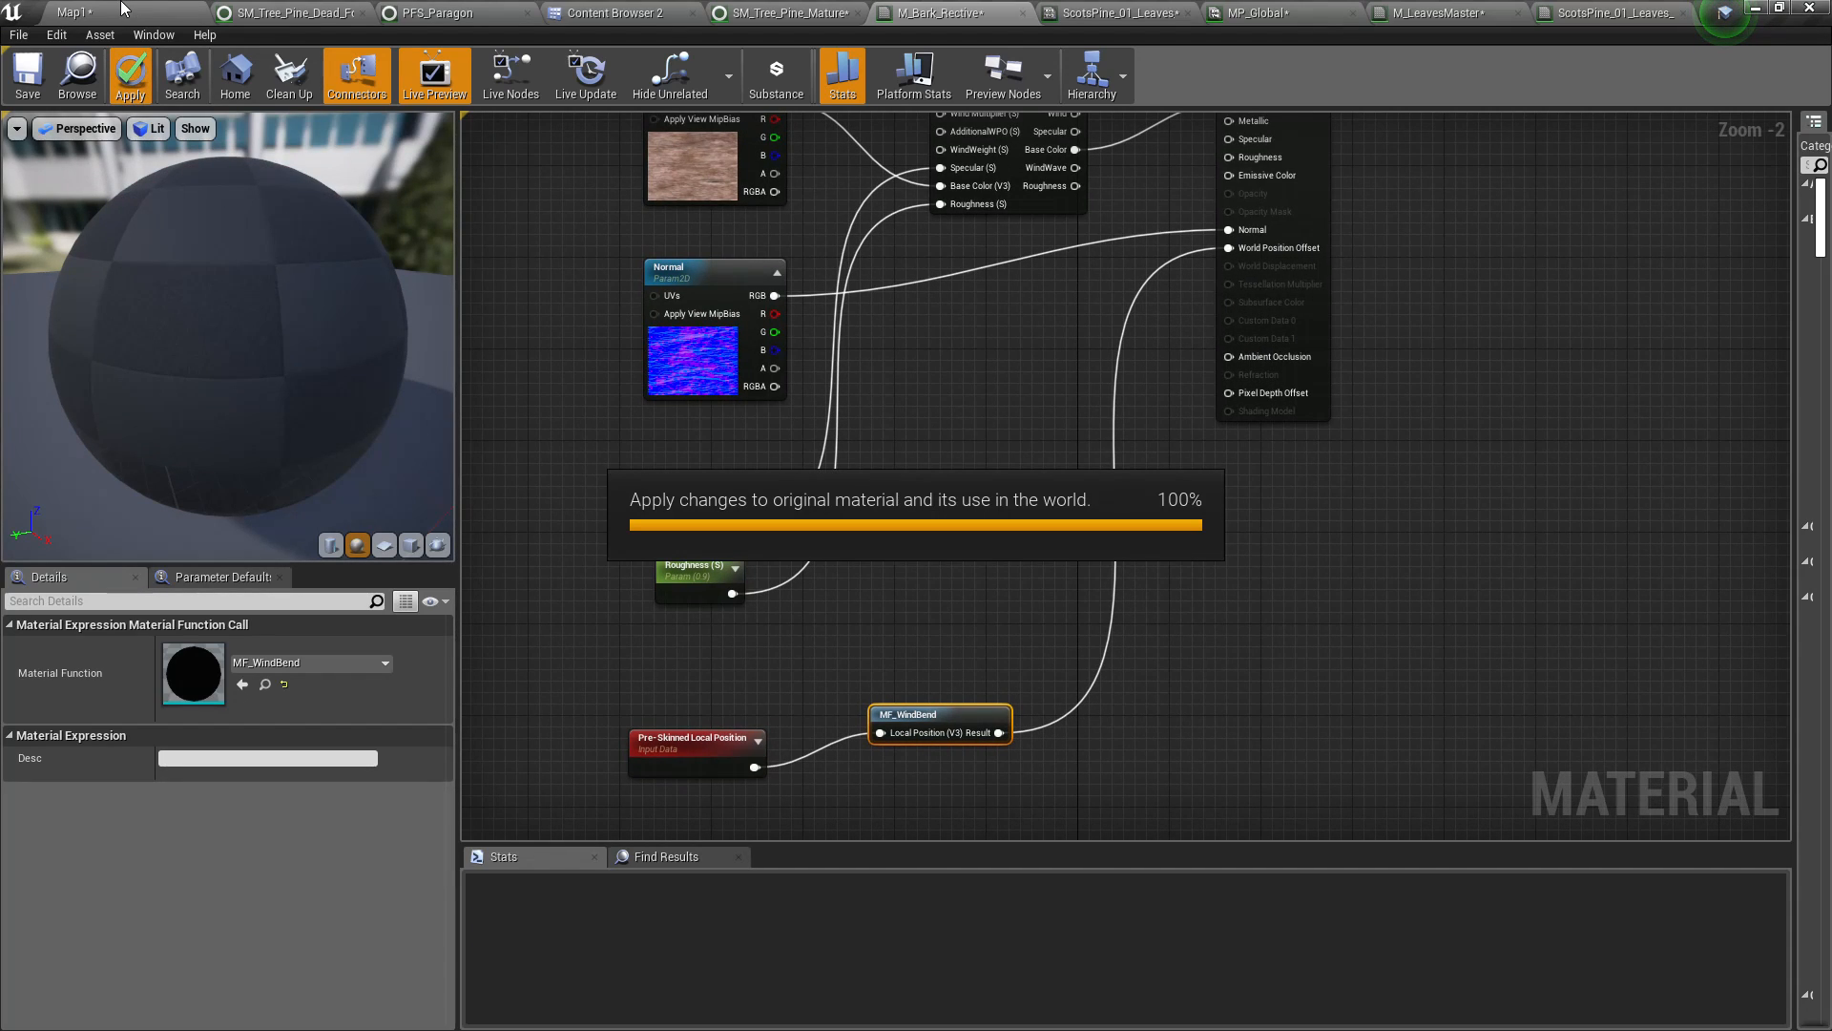
View the pines in the Map1 level and undock the MP_Global parameter collection into a floating window over it
left_click(128, 13)
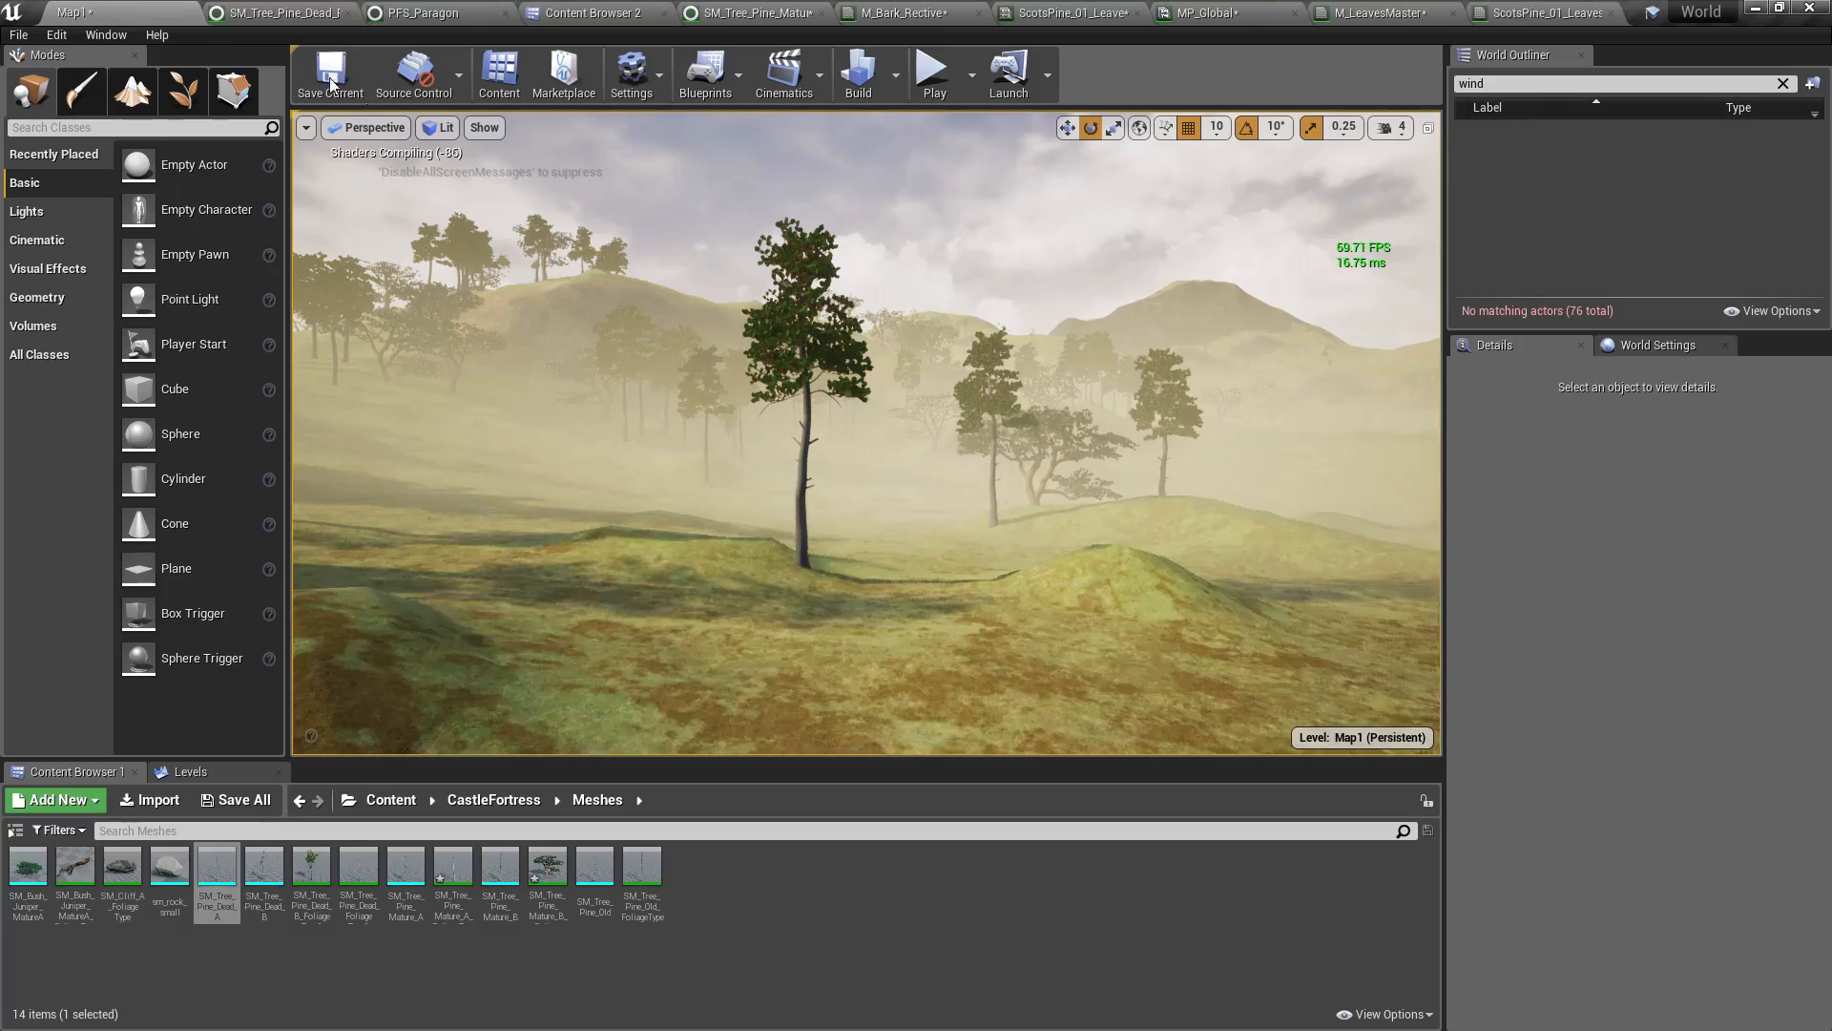
mouse_move(682, 379)
right_mouse_down()
mouse_move(704, 387)
mouse_move(653, 372)
right_mouse_up()
left_click(914, 458)
mouse_move(913, 458)
right_mouse_down()
mouse_move(1026, 508)
mouse_move(1112, 430)
mouse_move(1002, 464)
mouse_move(1025, 451)
mouse_move(935, 456)
right_mouse_up()
key("g")
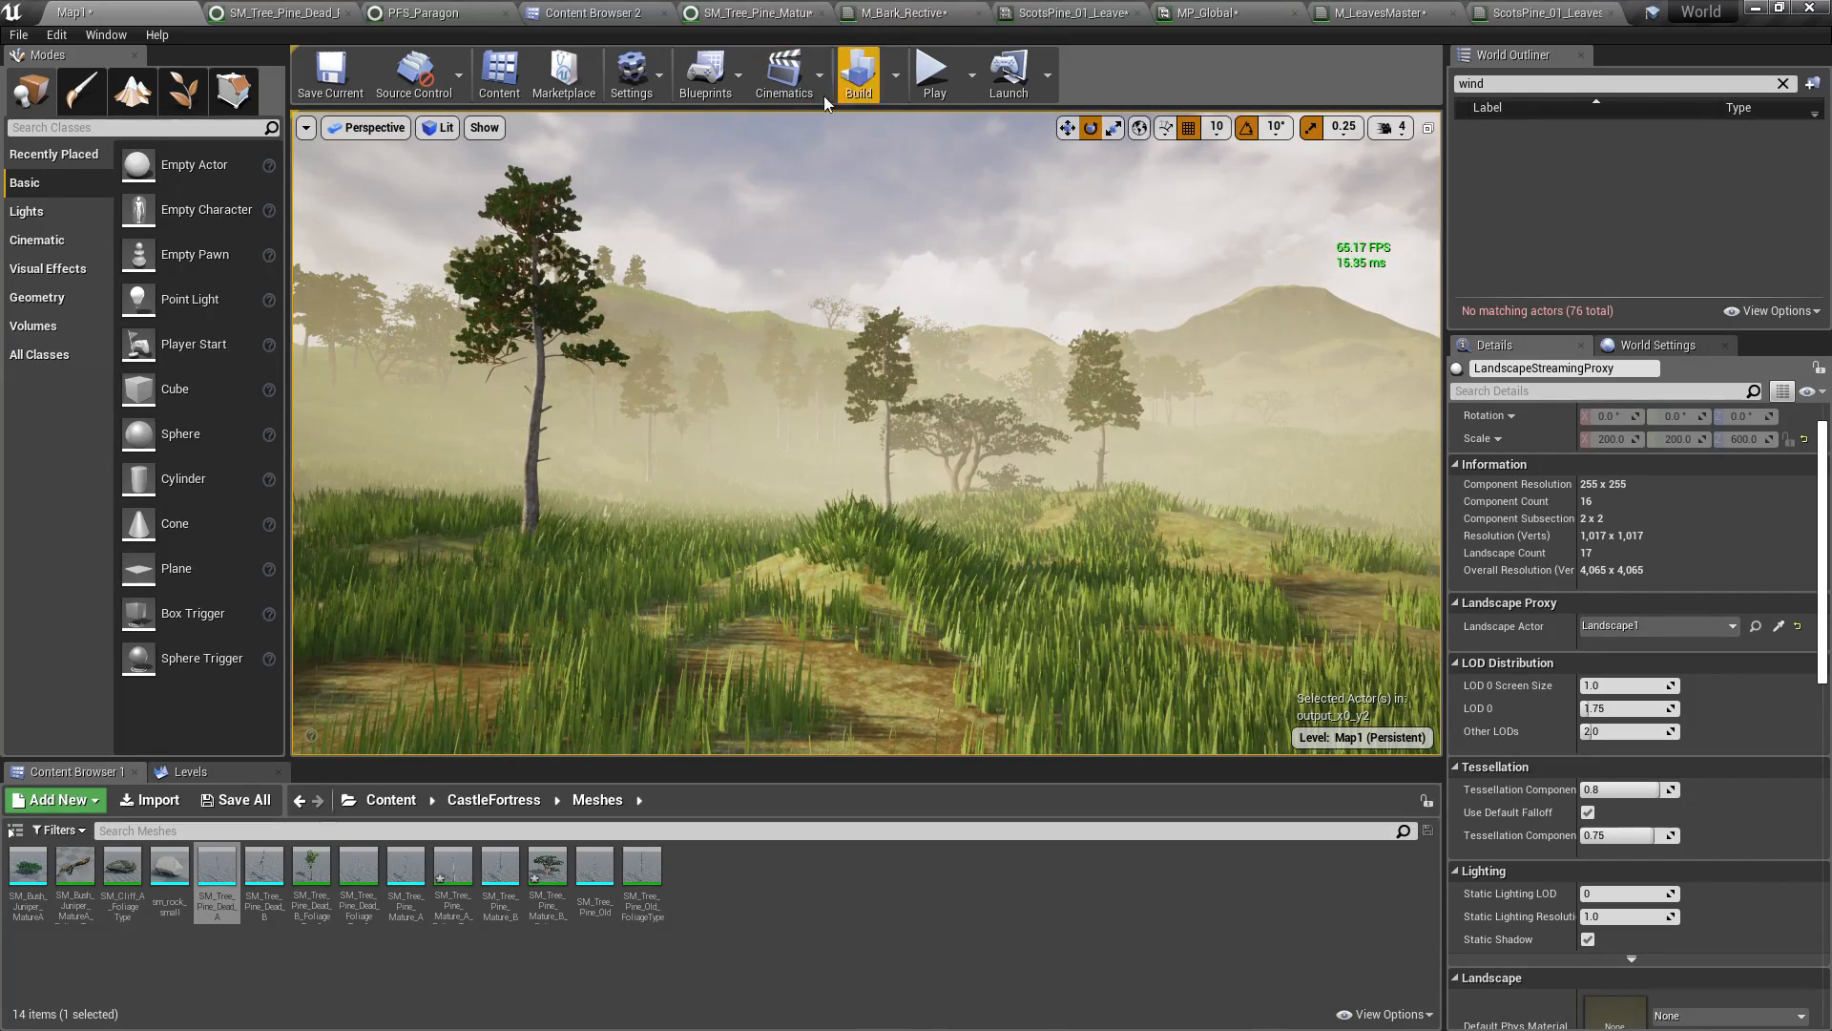
left_click_drag(1194, 13, 1358, 453)
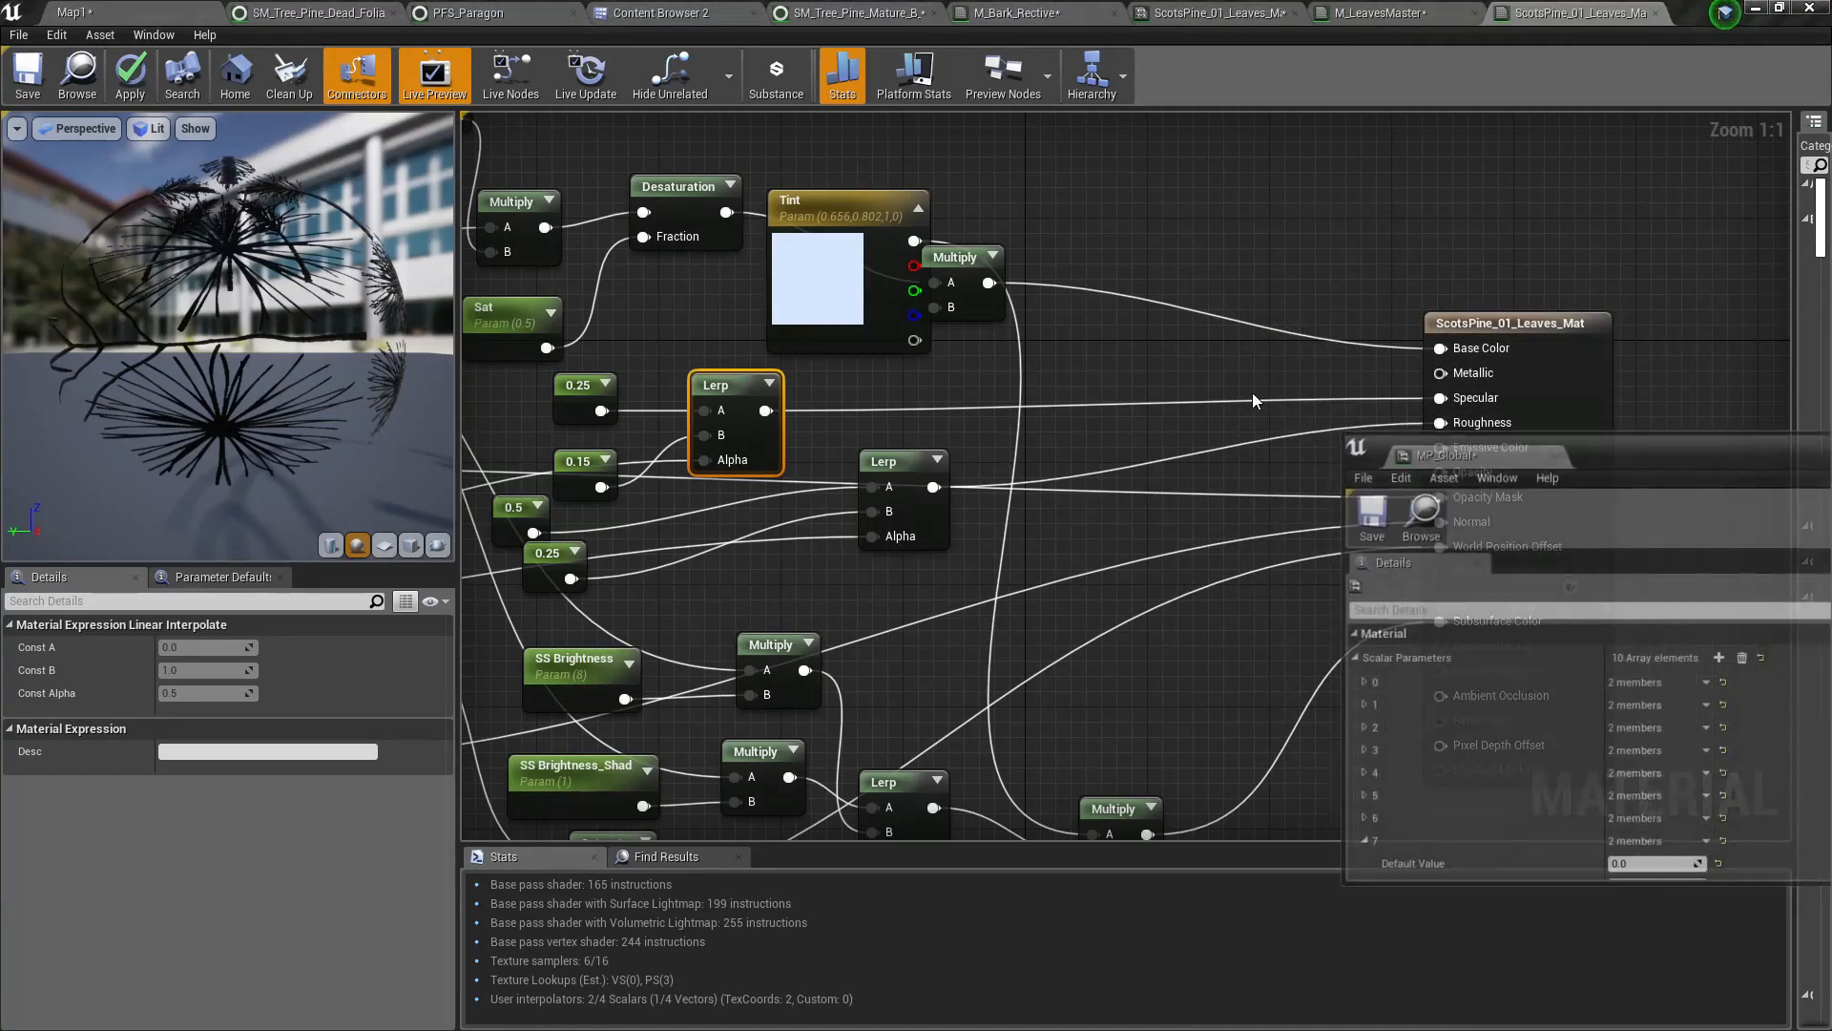
left_click(122, 8)
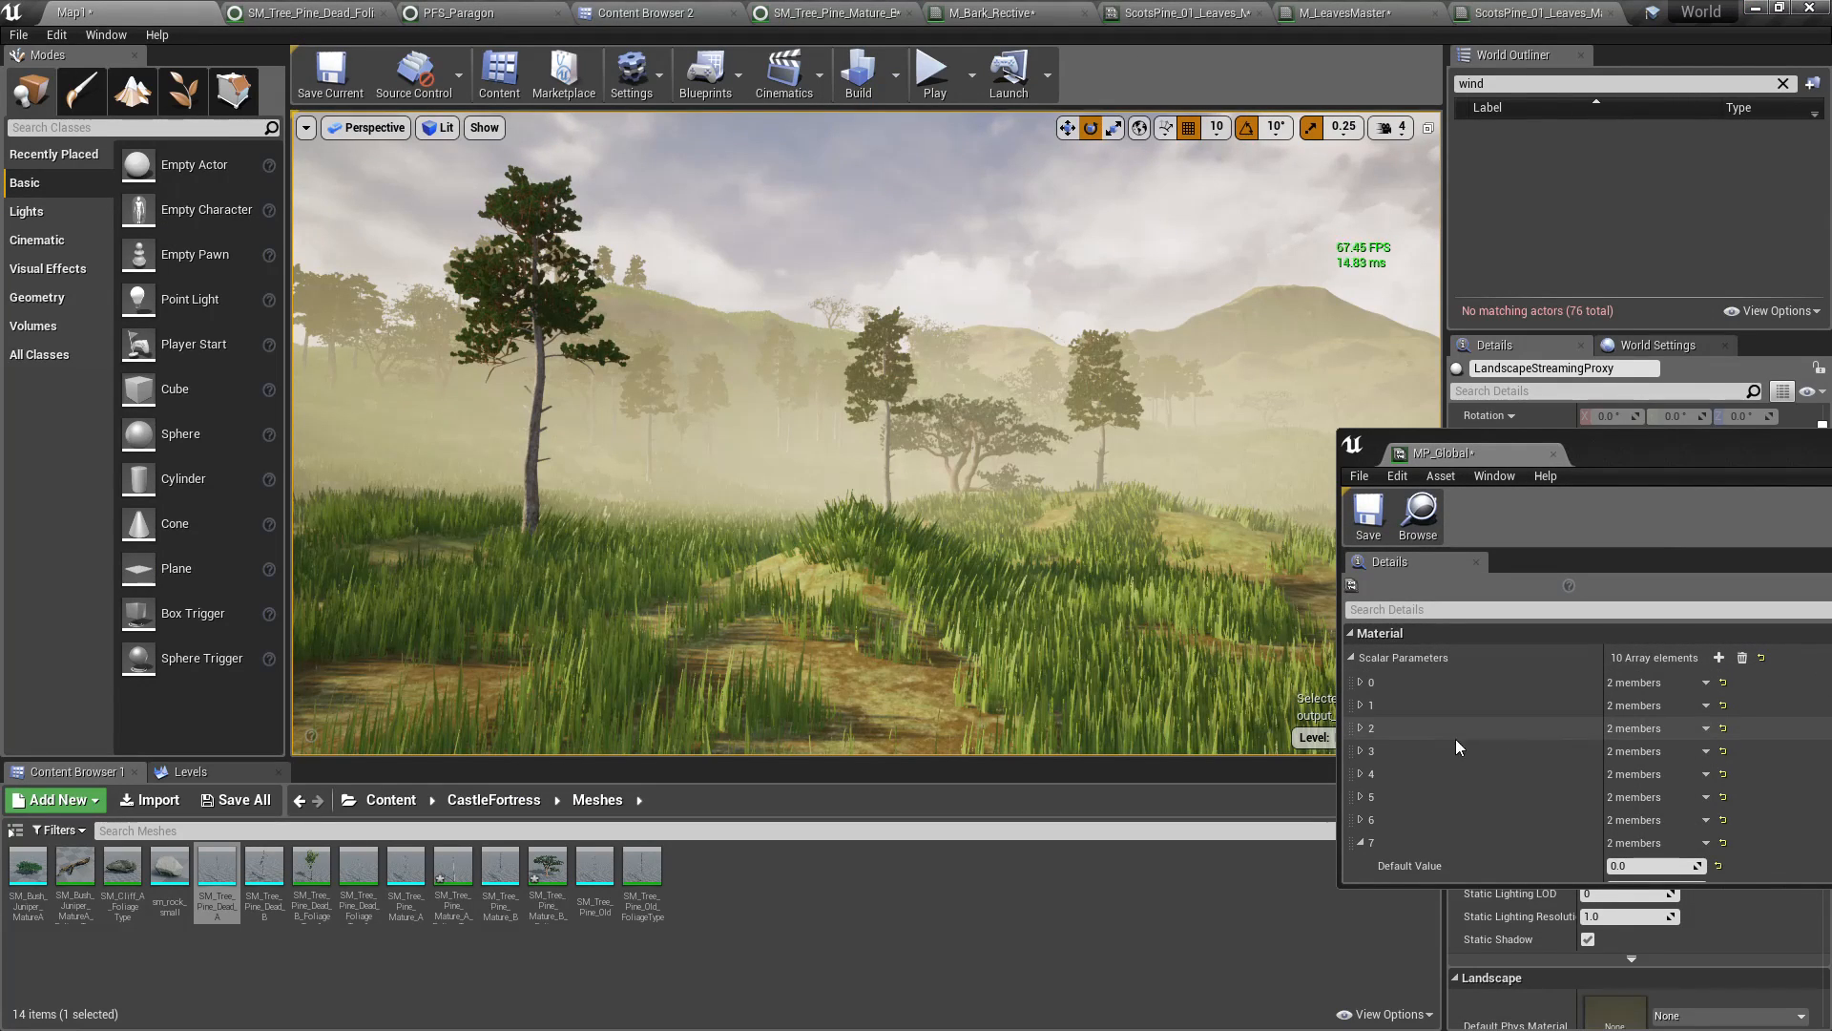
Set the R component of the Wind Direction parameter in MP_Global to 100 and watch the trees
scroll(1474, 746, "down", 6)
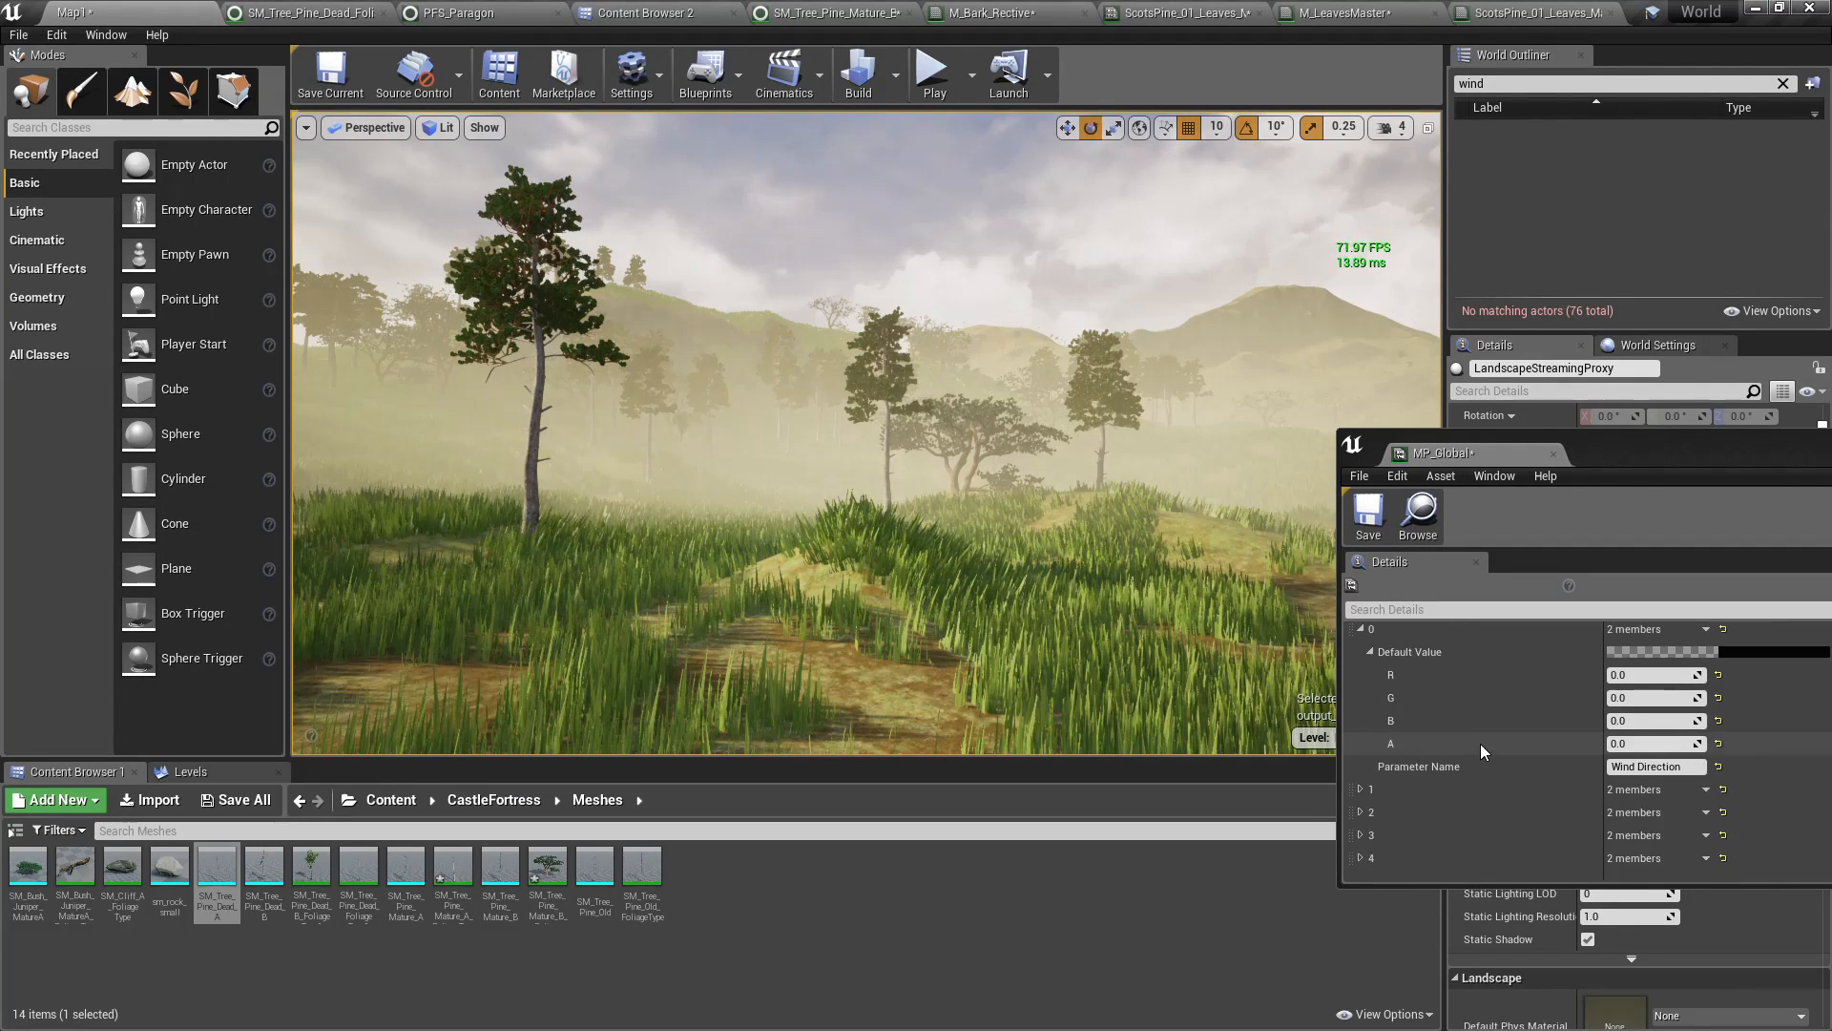
left_click(1647, 675)
type("100")
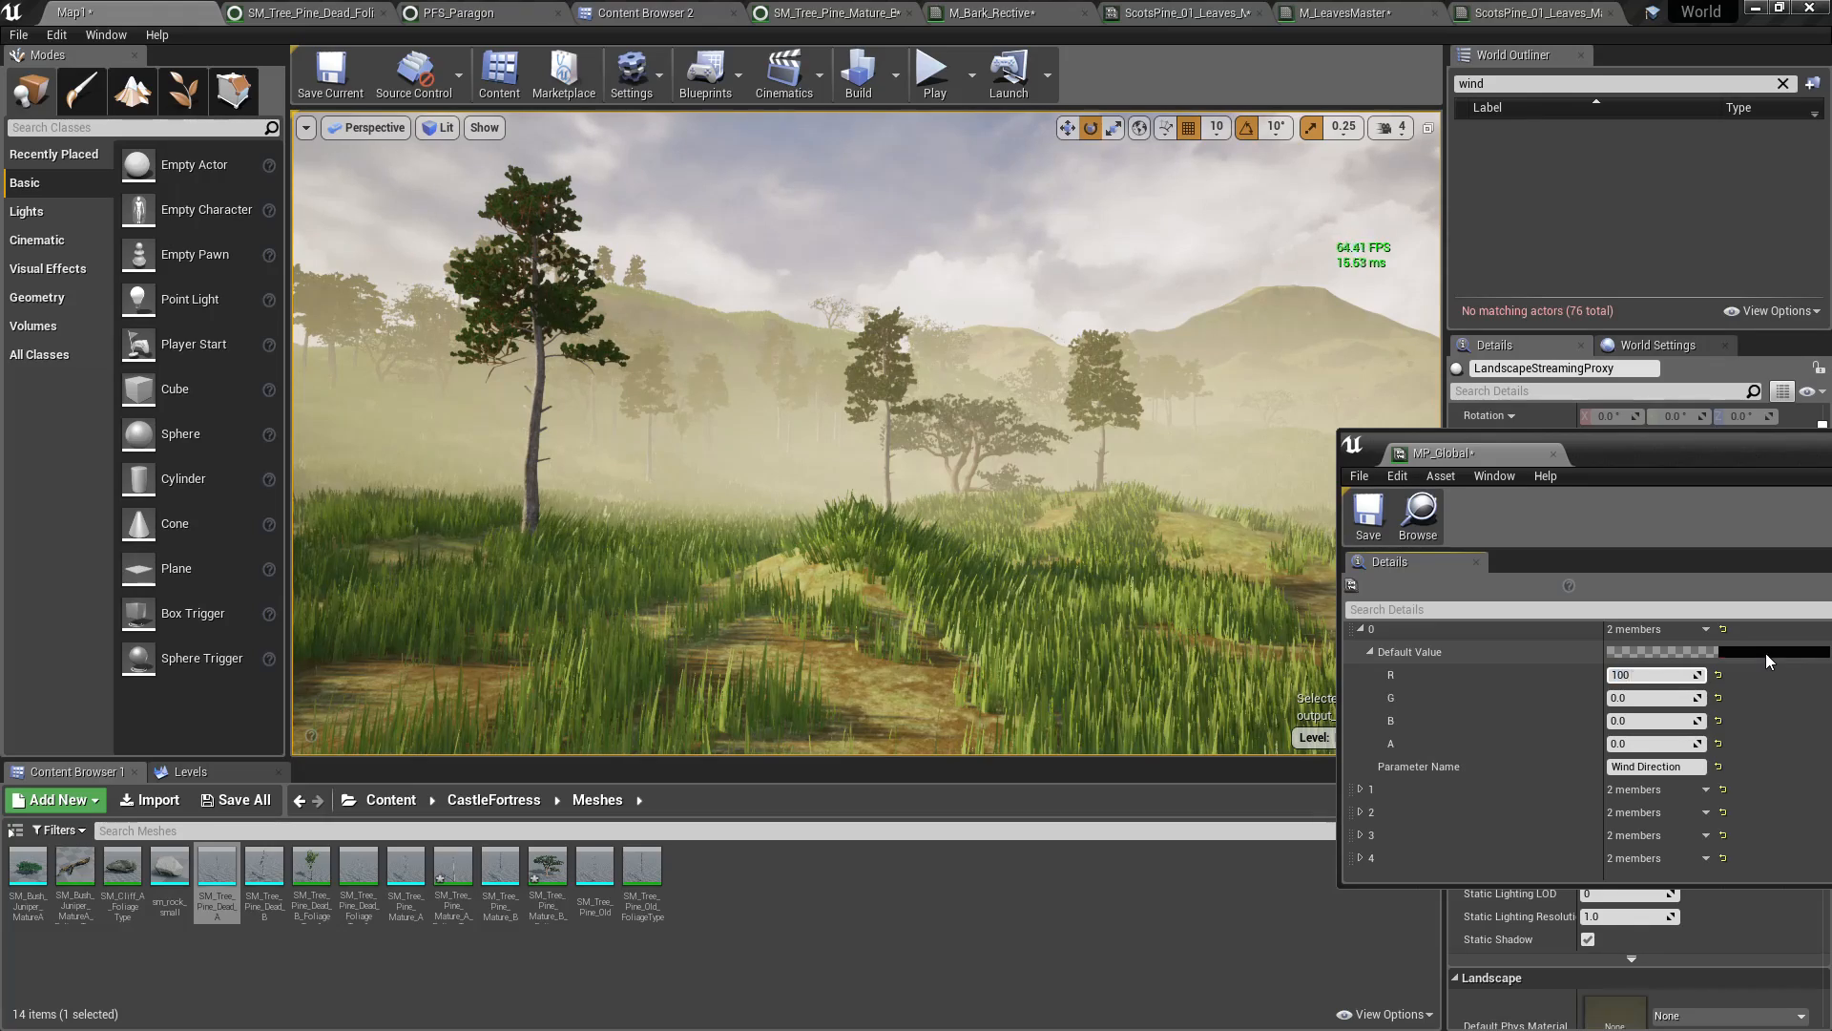
key("Return")
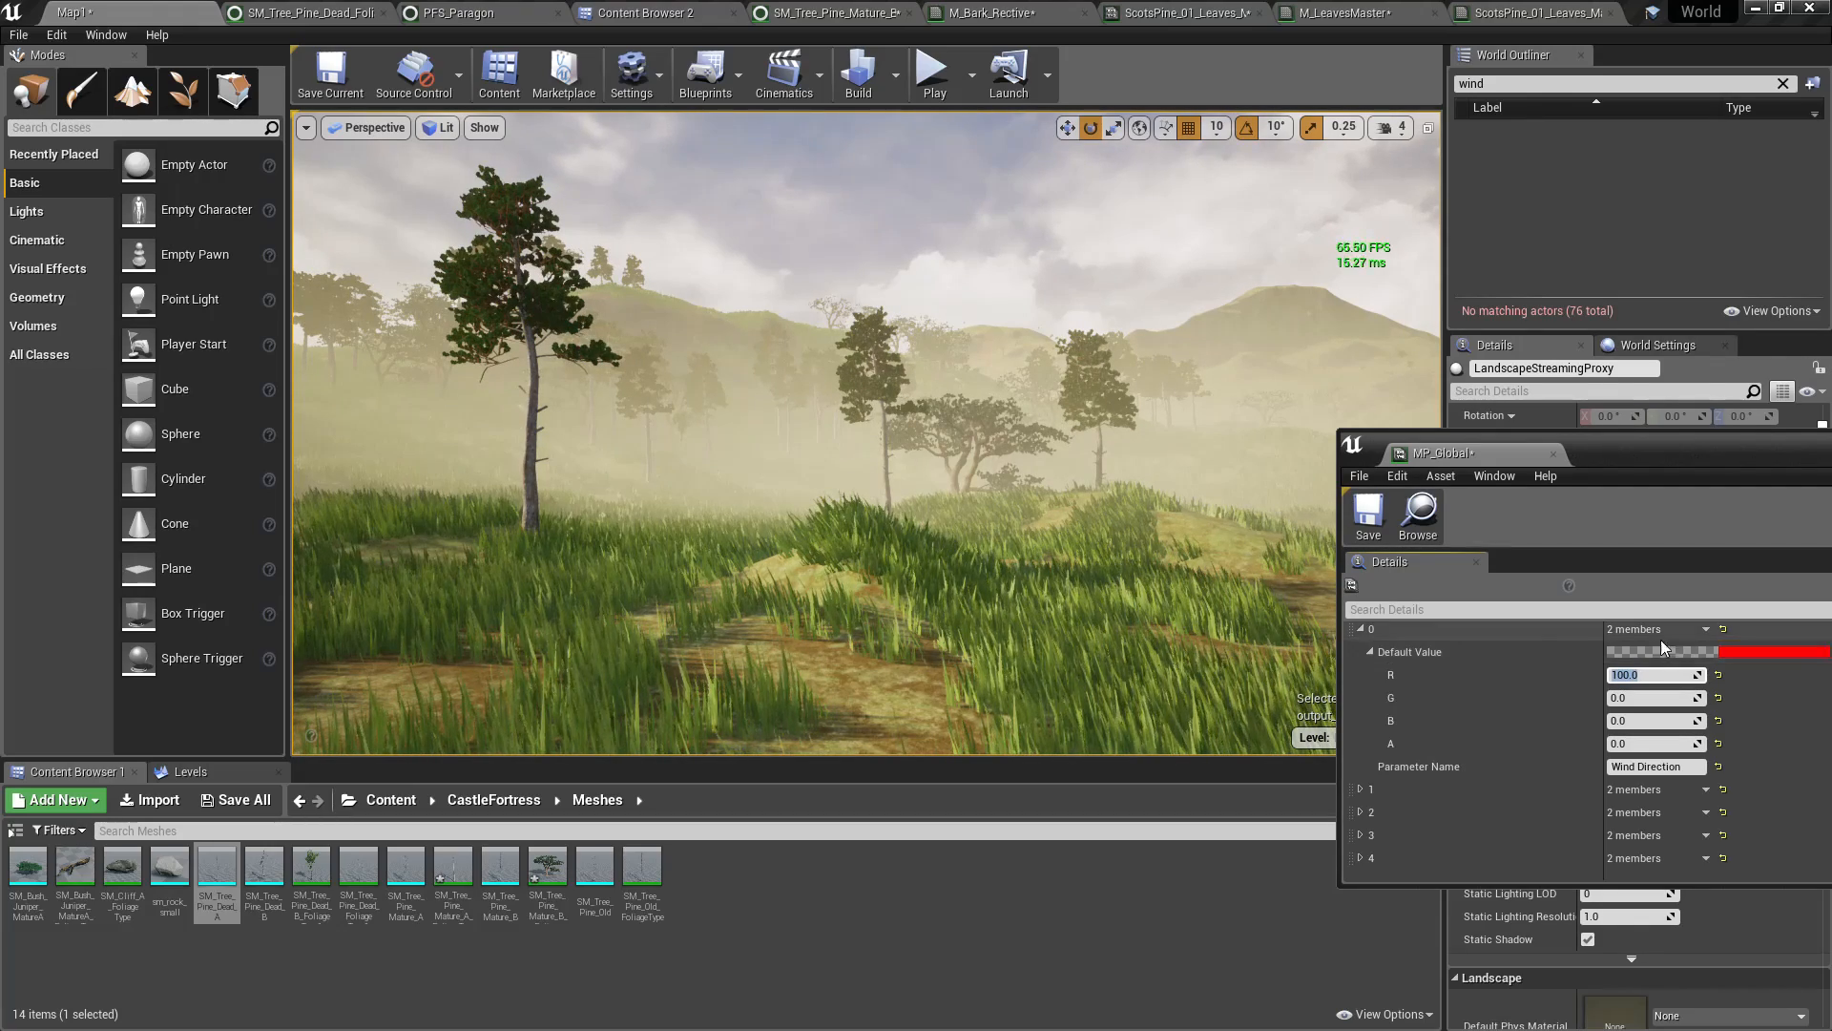
right_click_drag(1184, 563, 1088, 539)
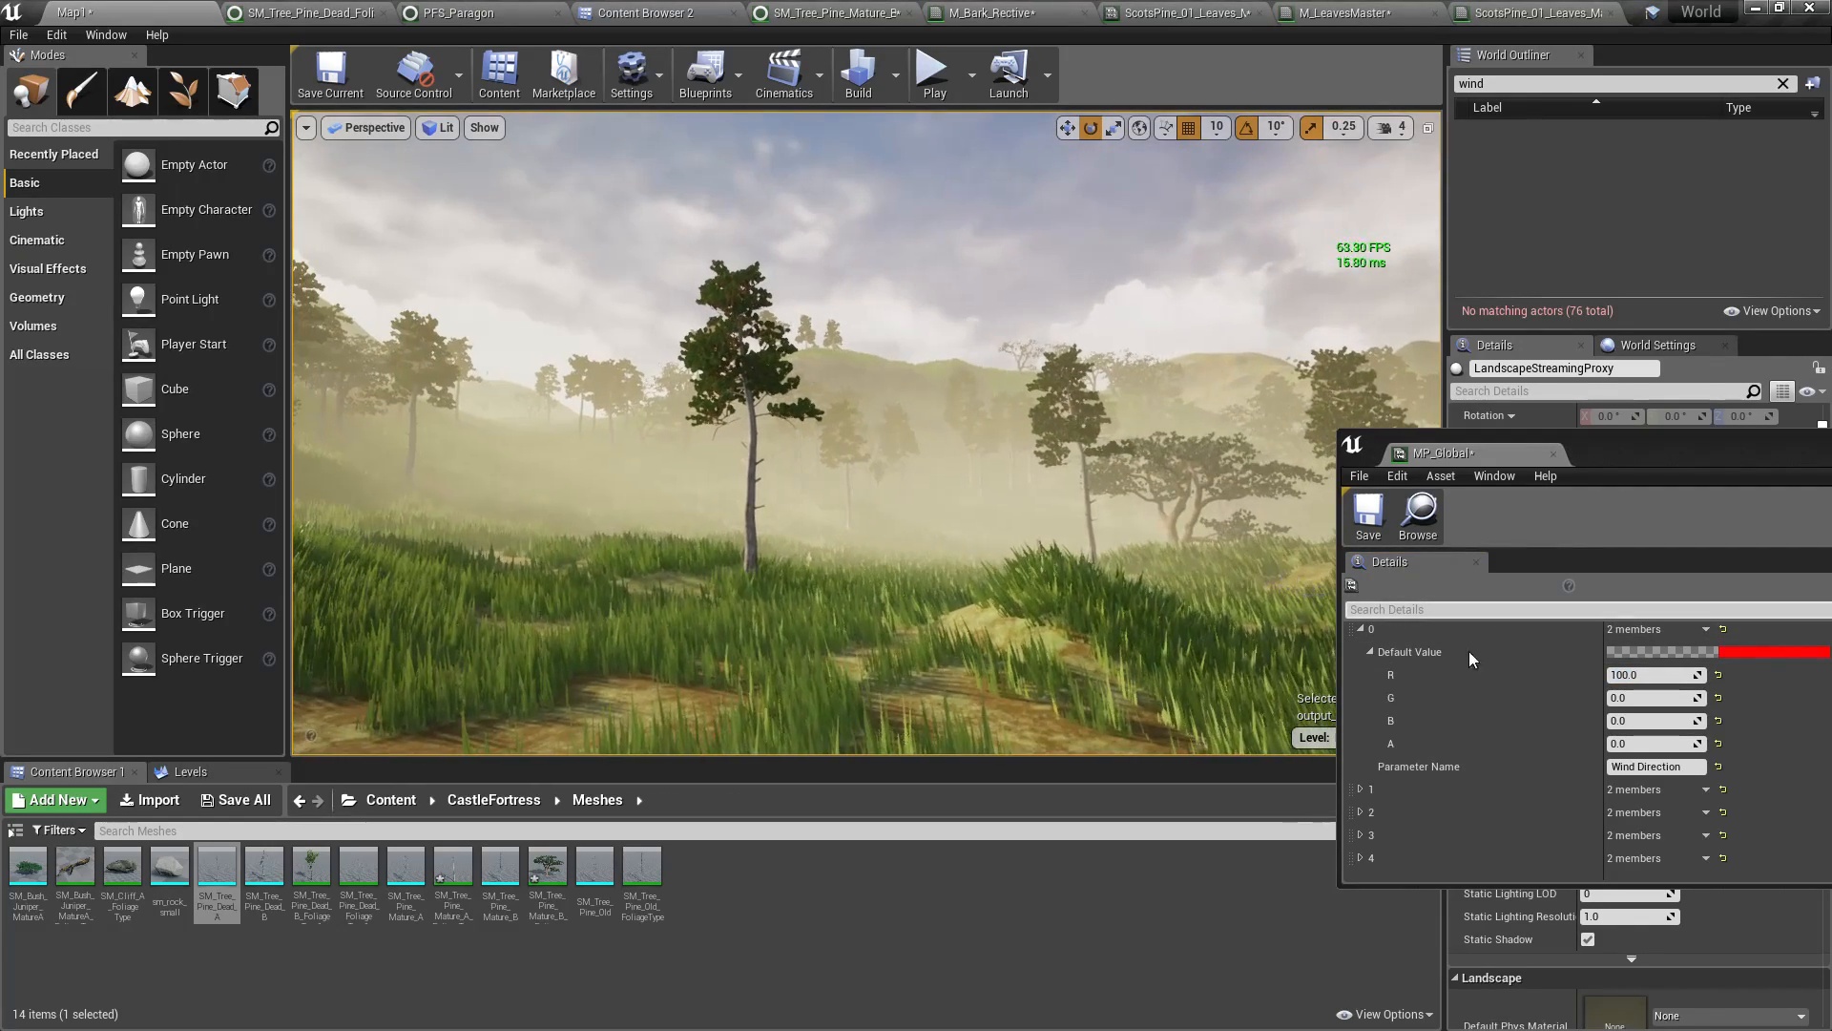
Test Wind Direction with an R value of 300, observe the pines, and reset R to 0
left_click(1654, 677)
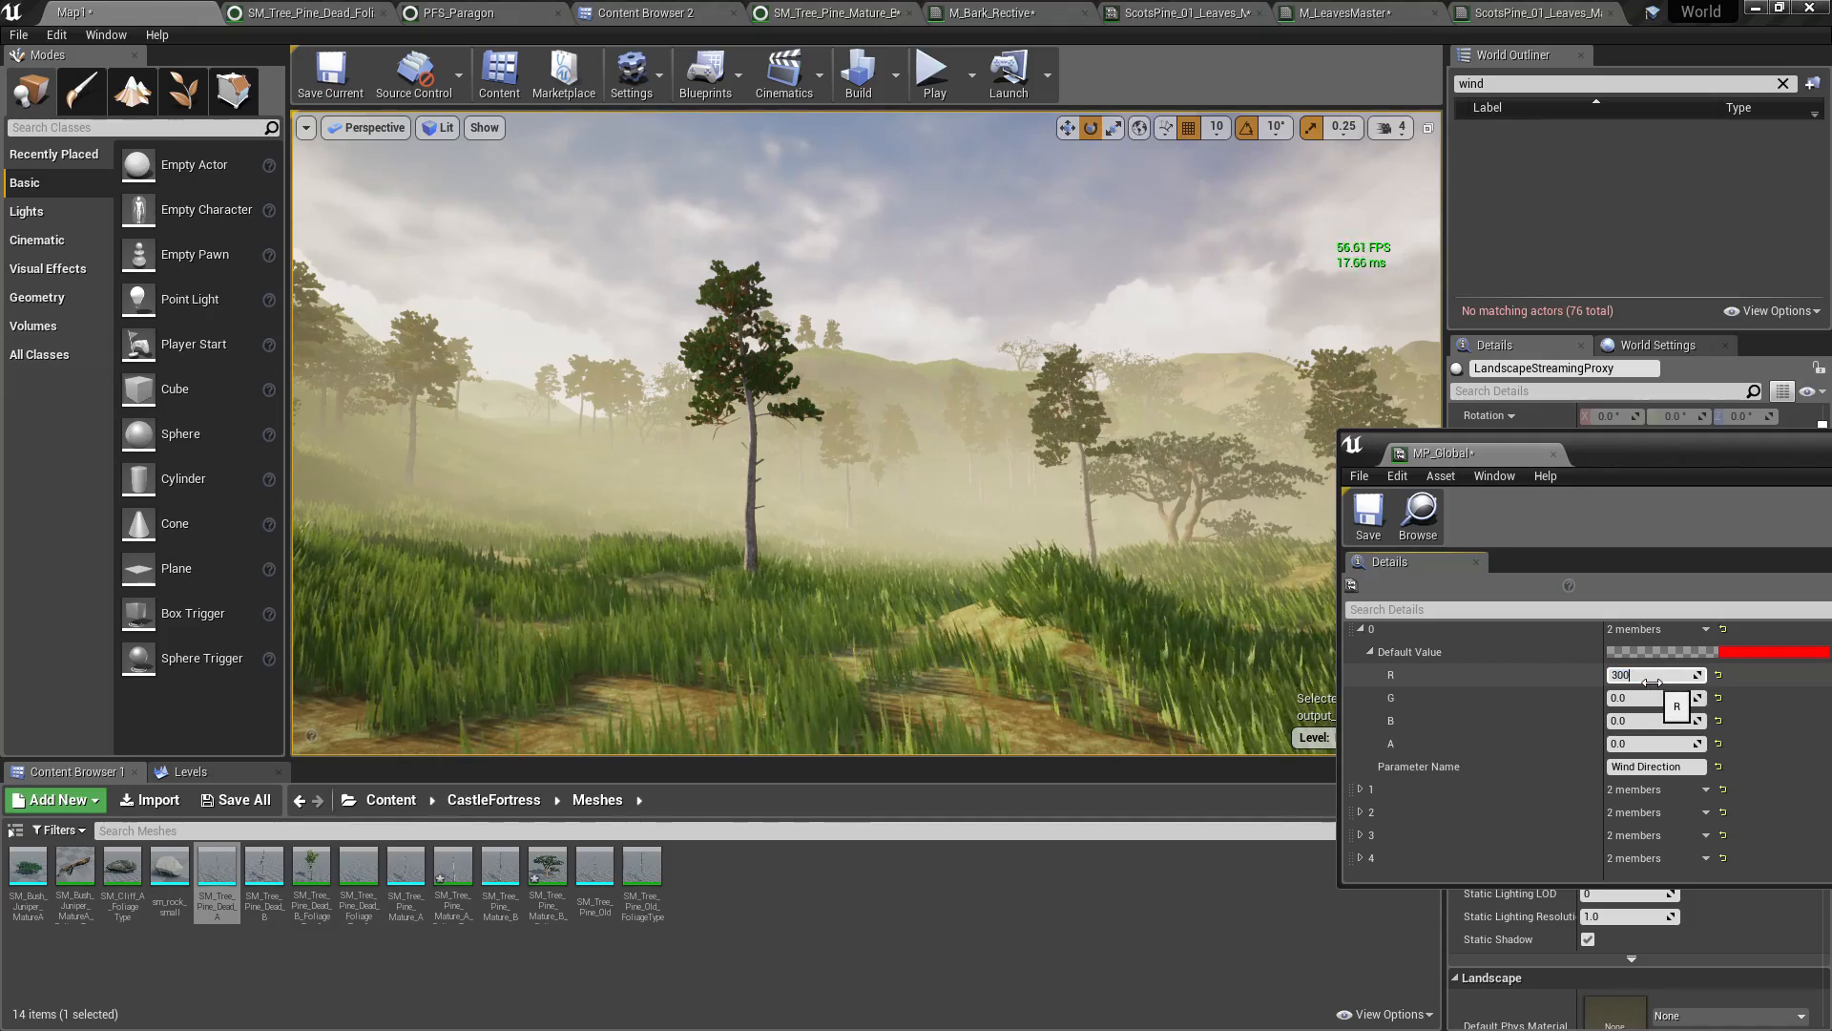
key("Return")
key("w")
mouse_move(1069, 496)
right_mouse_down()
mouse_move(1150, 508)
mouse_move(1078, 508)
mouse_move(1107, 506)
mouse_move(1055, 477)
right_mouse_up()
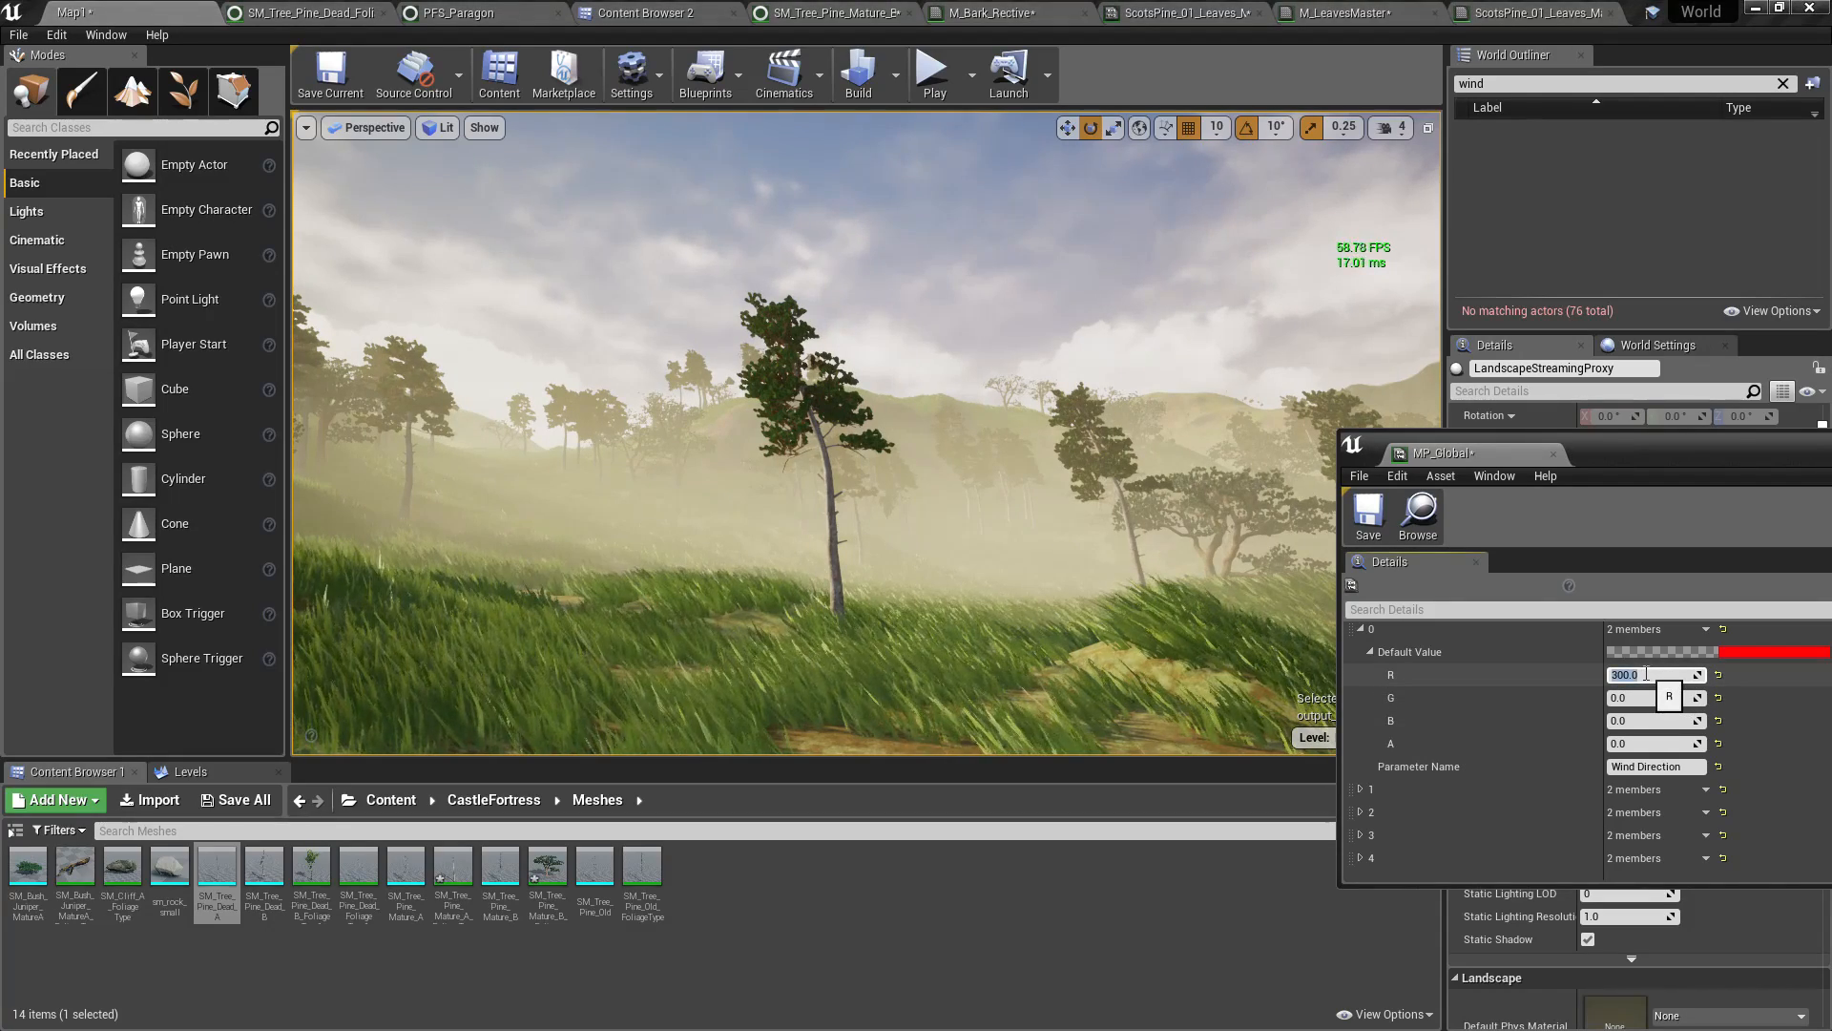
type("0")
key("Return")
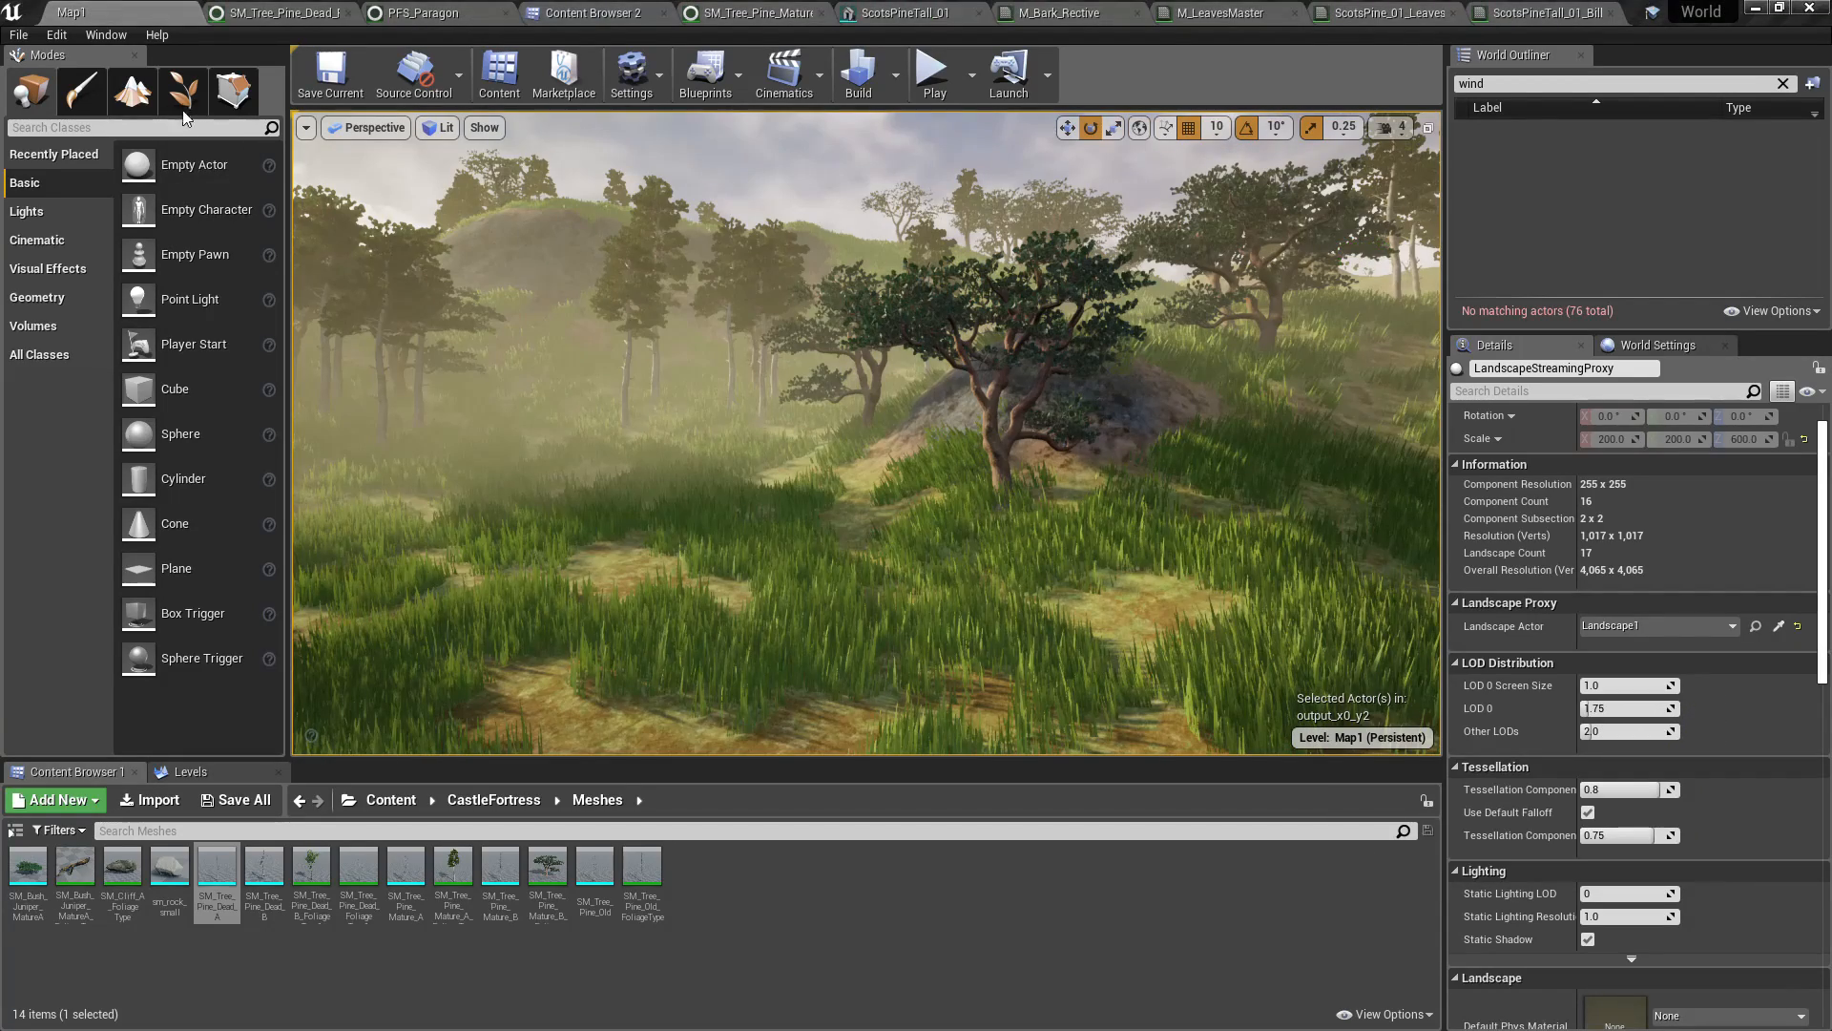
Open the ScotsPine_01 mesh used by the SM_Tree_Pine_Mature_B_FoliageType2 foliage type in the mesh editor
left_click(181, 93)
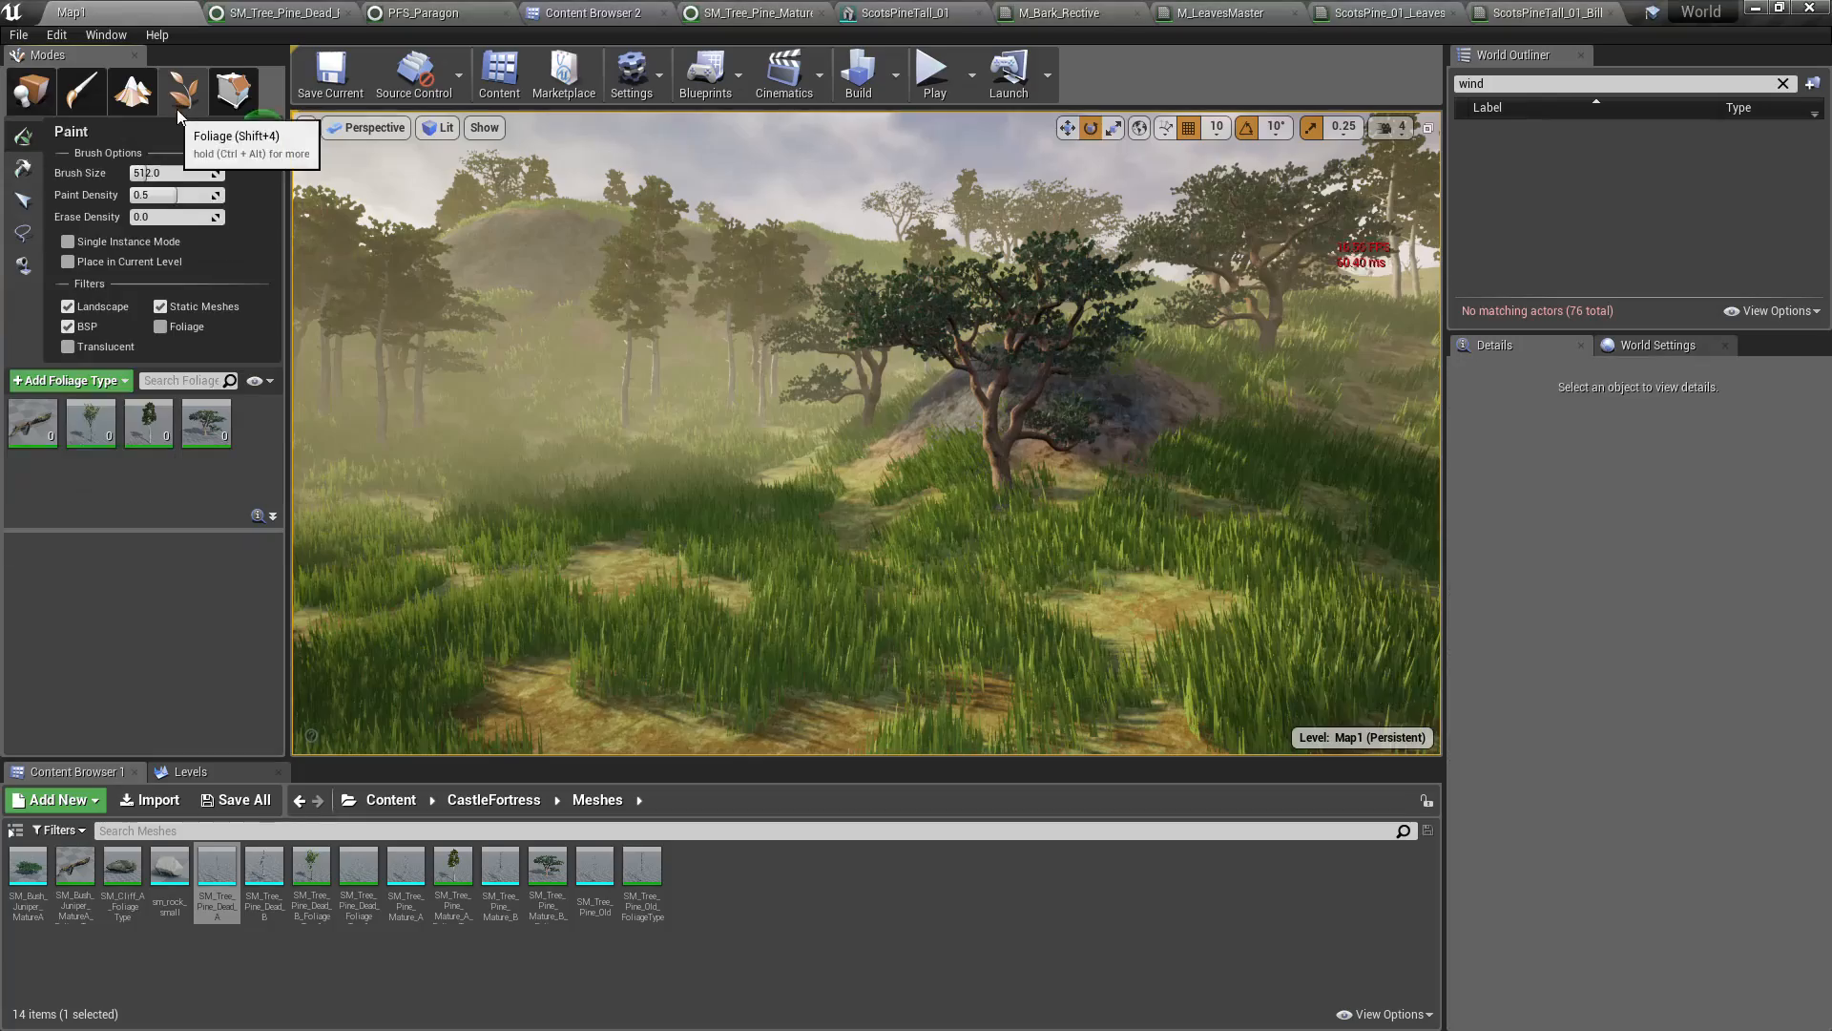
left_click(193, 418)
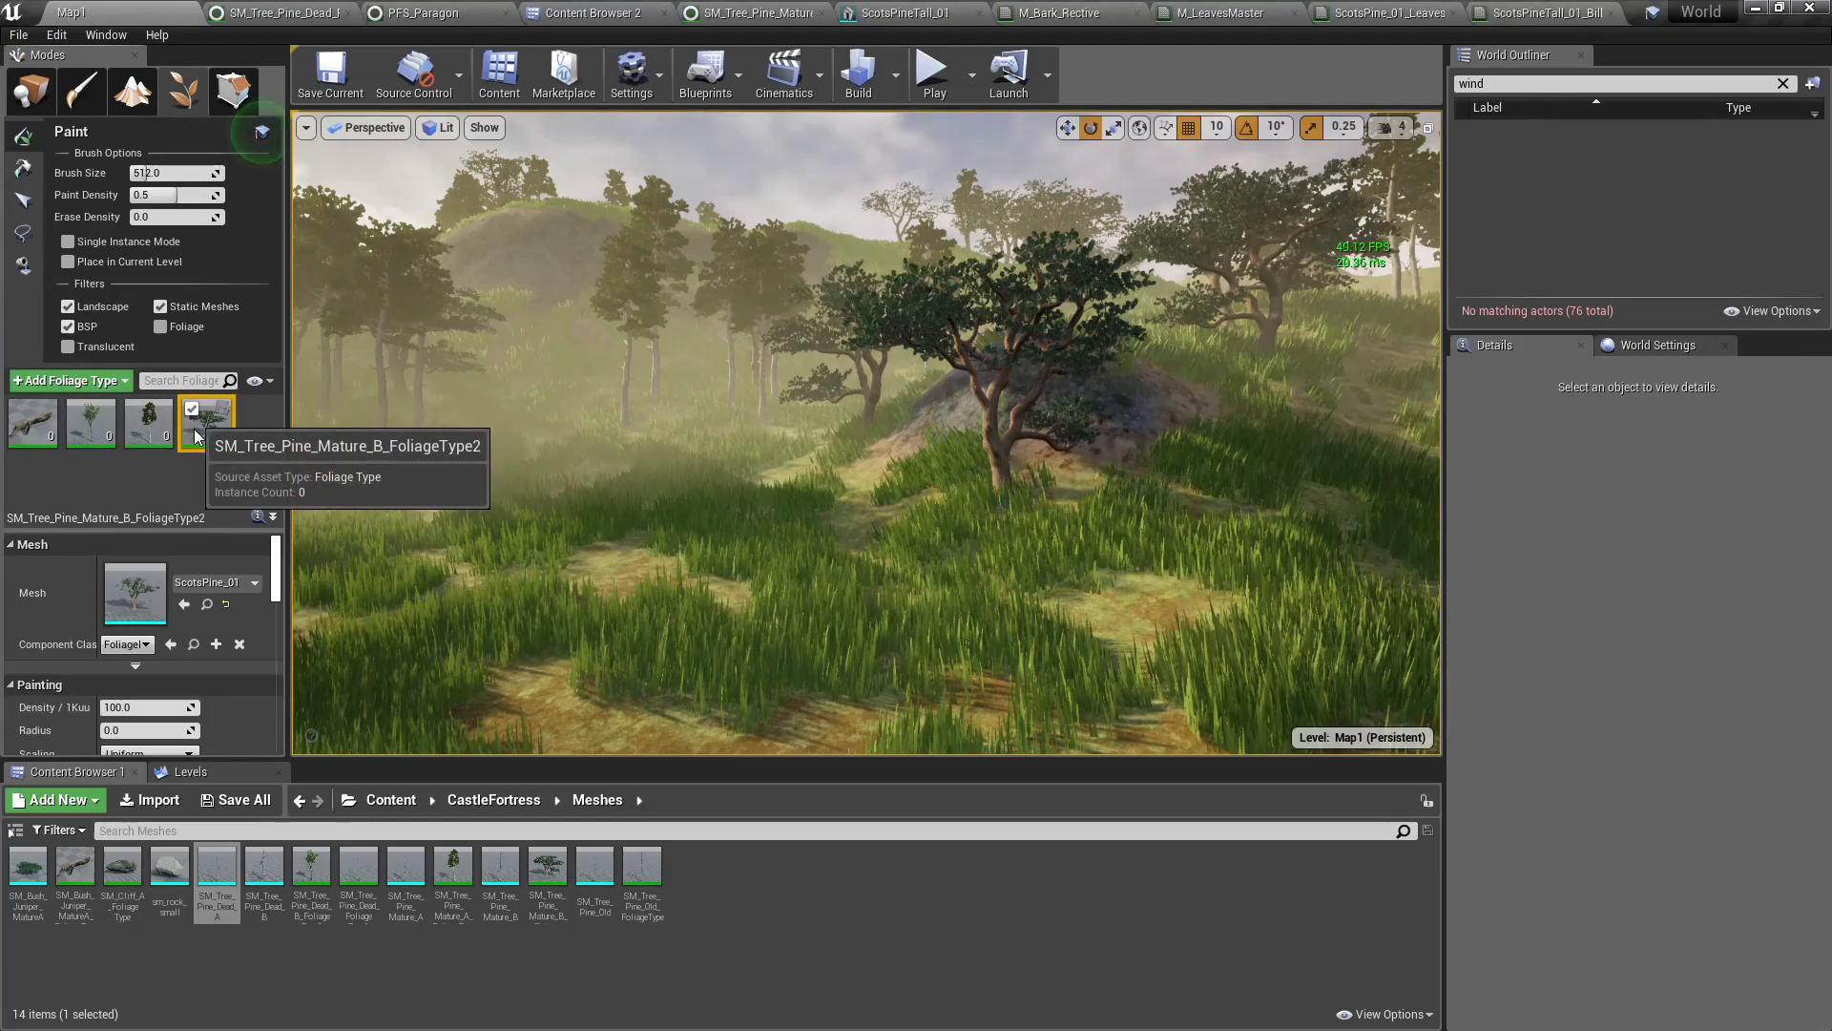
double_click(121, 594)
key("s")
right_click_drag(685, 570, 621, 573)
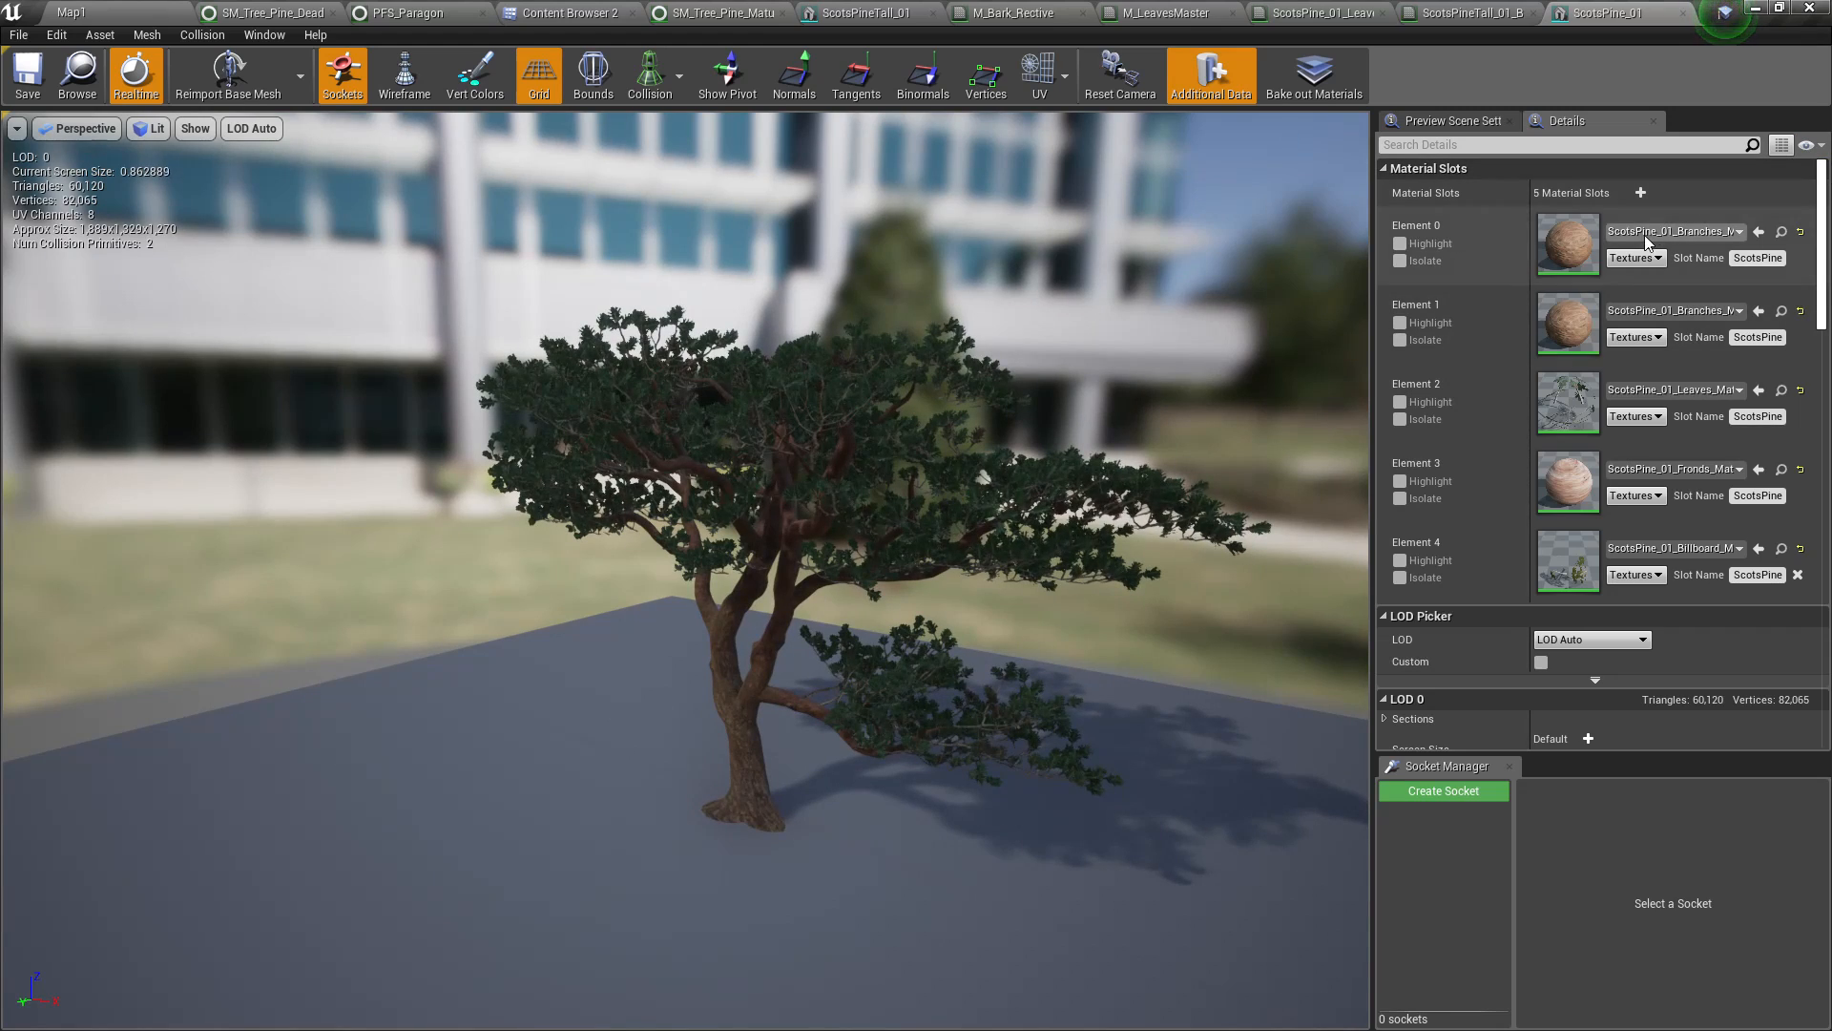
Assign the M_Bark_Rective material to Element 0 of the ScotsPine_01 mesh
left_click(1675, 234)
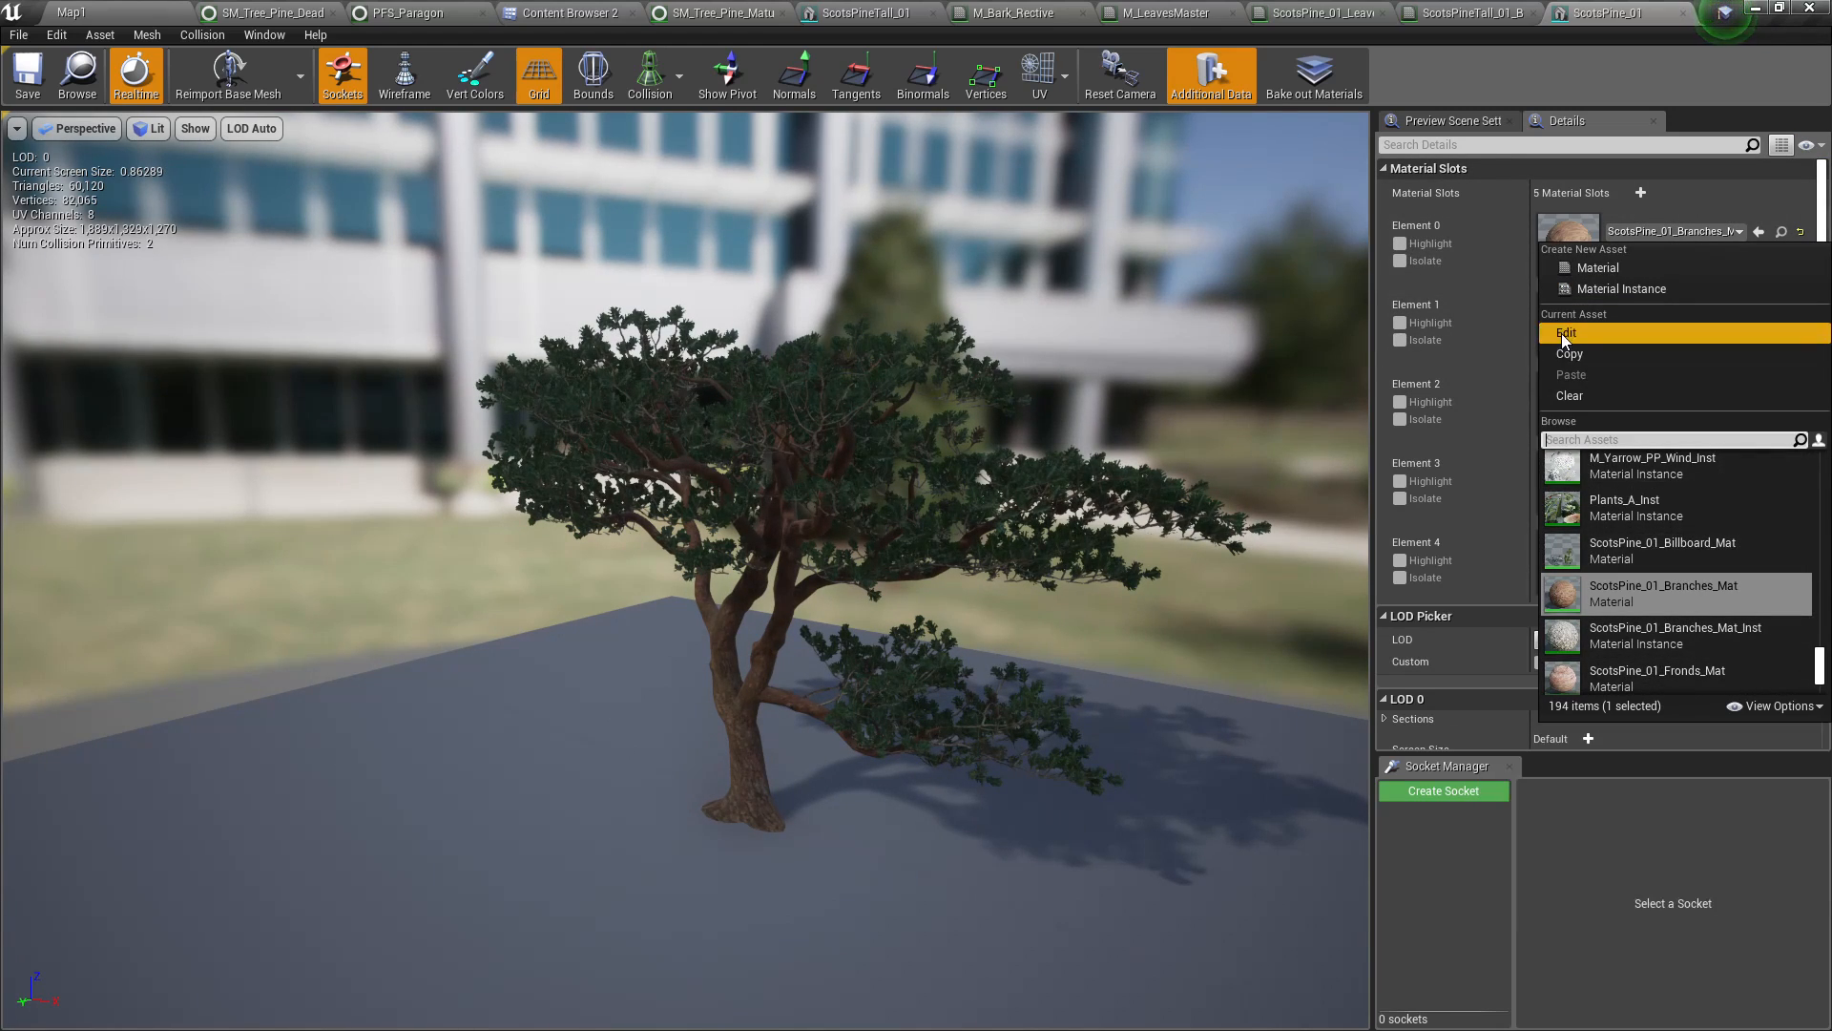
type("M_t")
key("BackSpace")
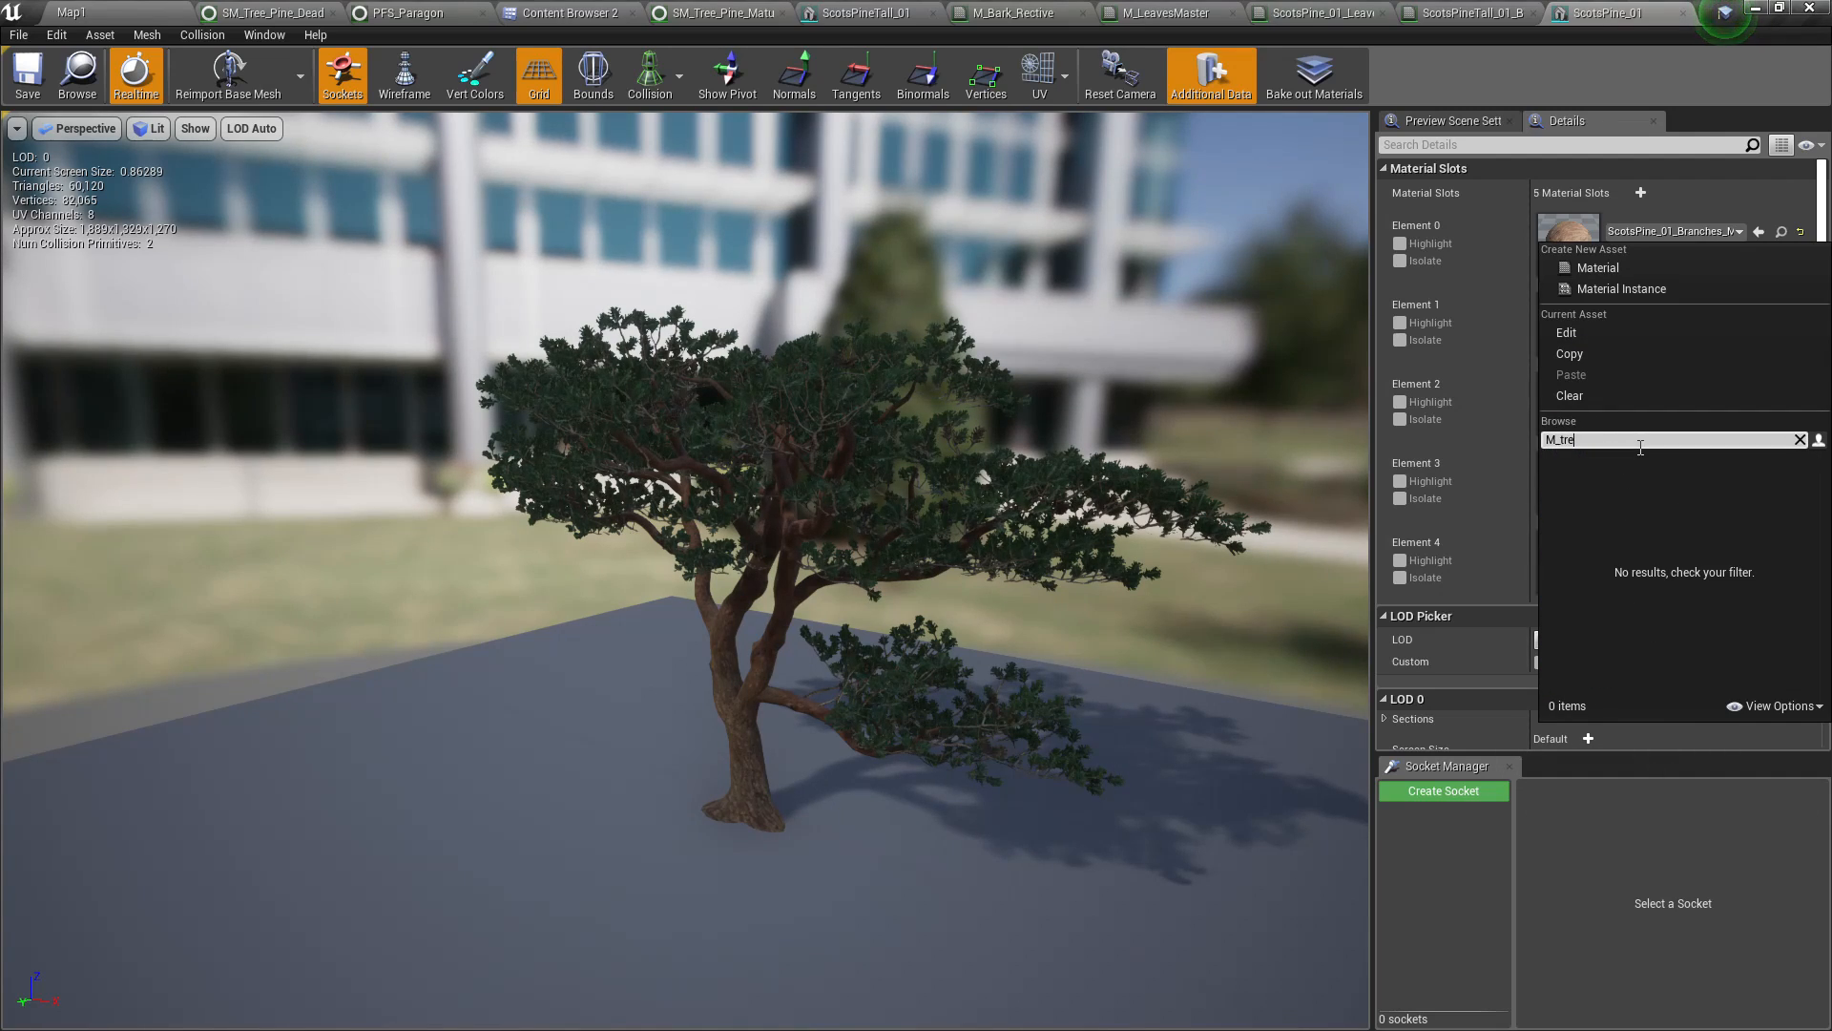
type("bark")
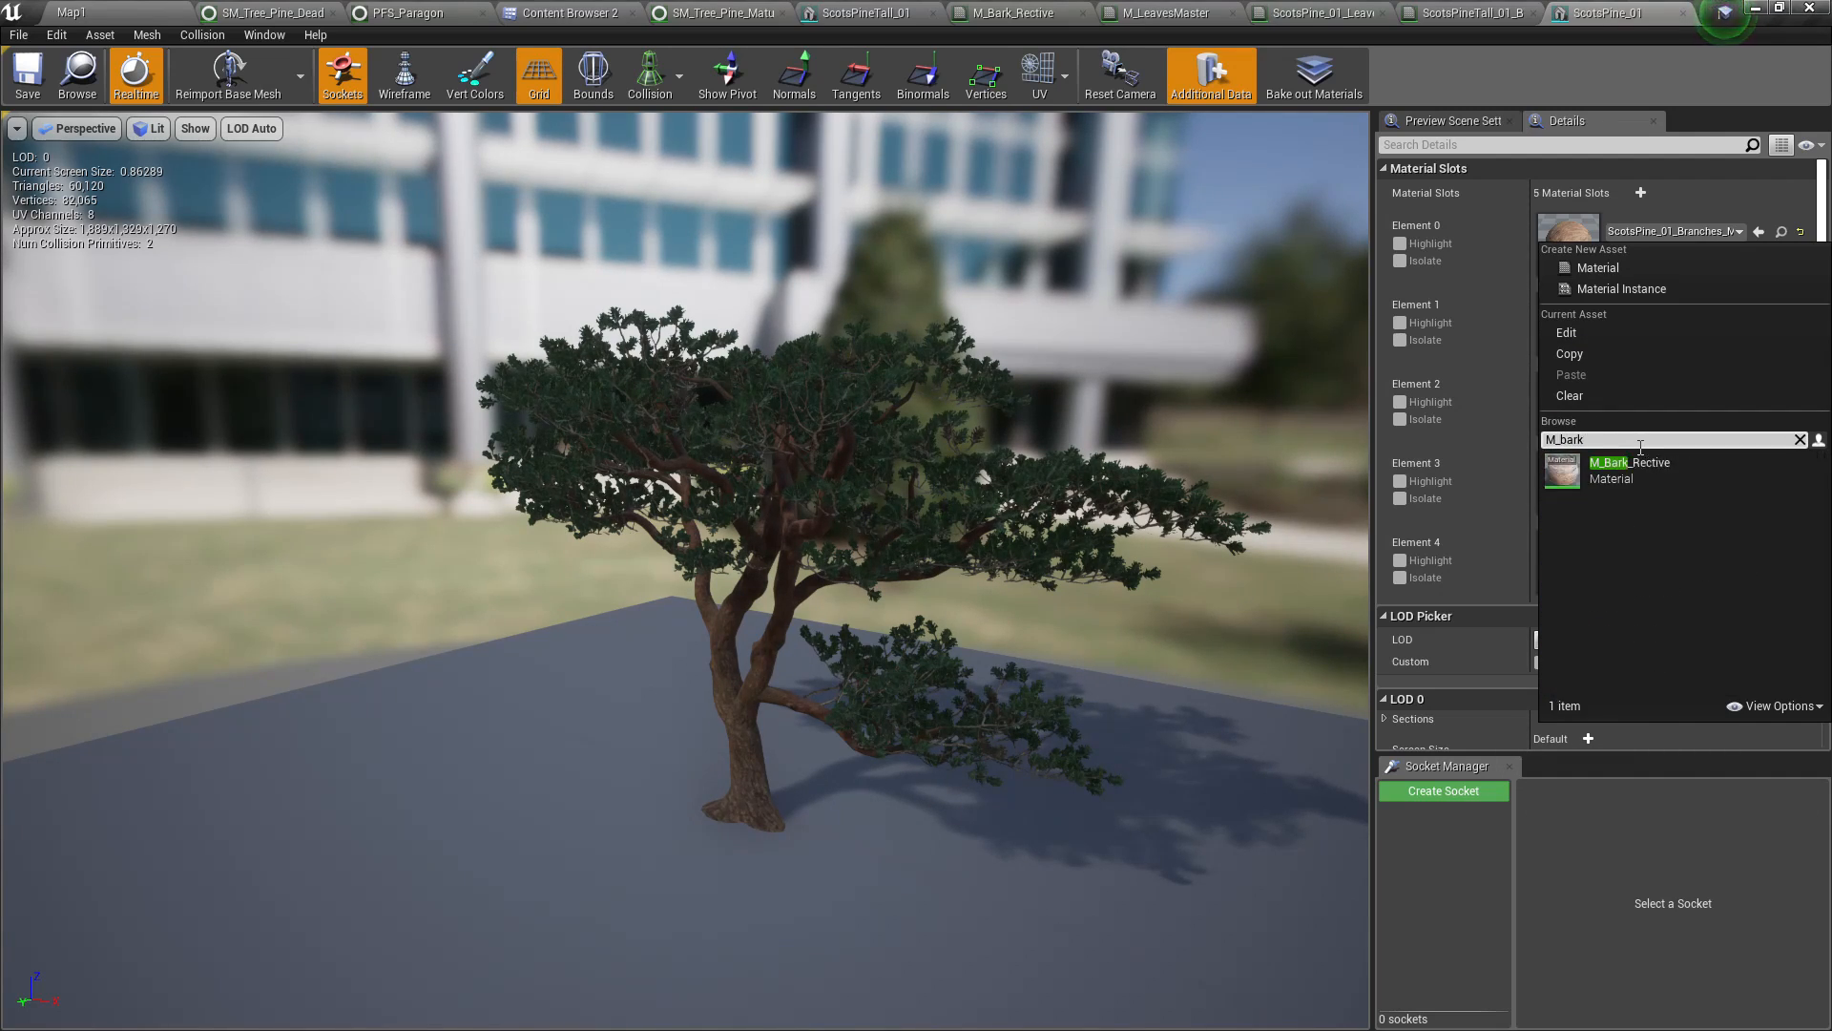
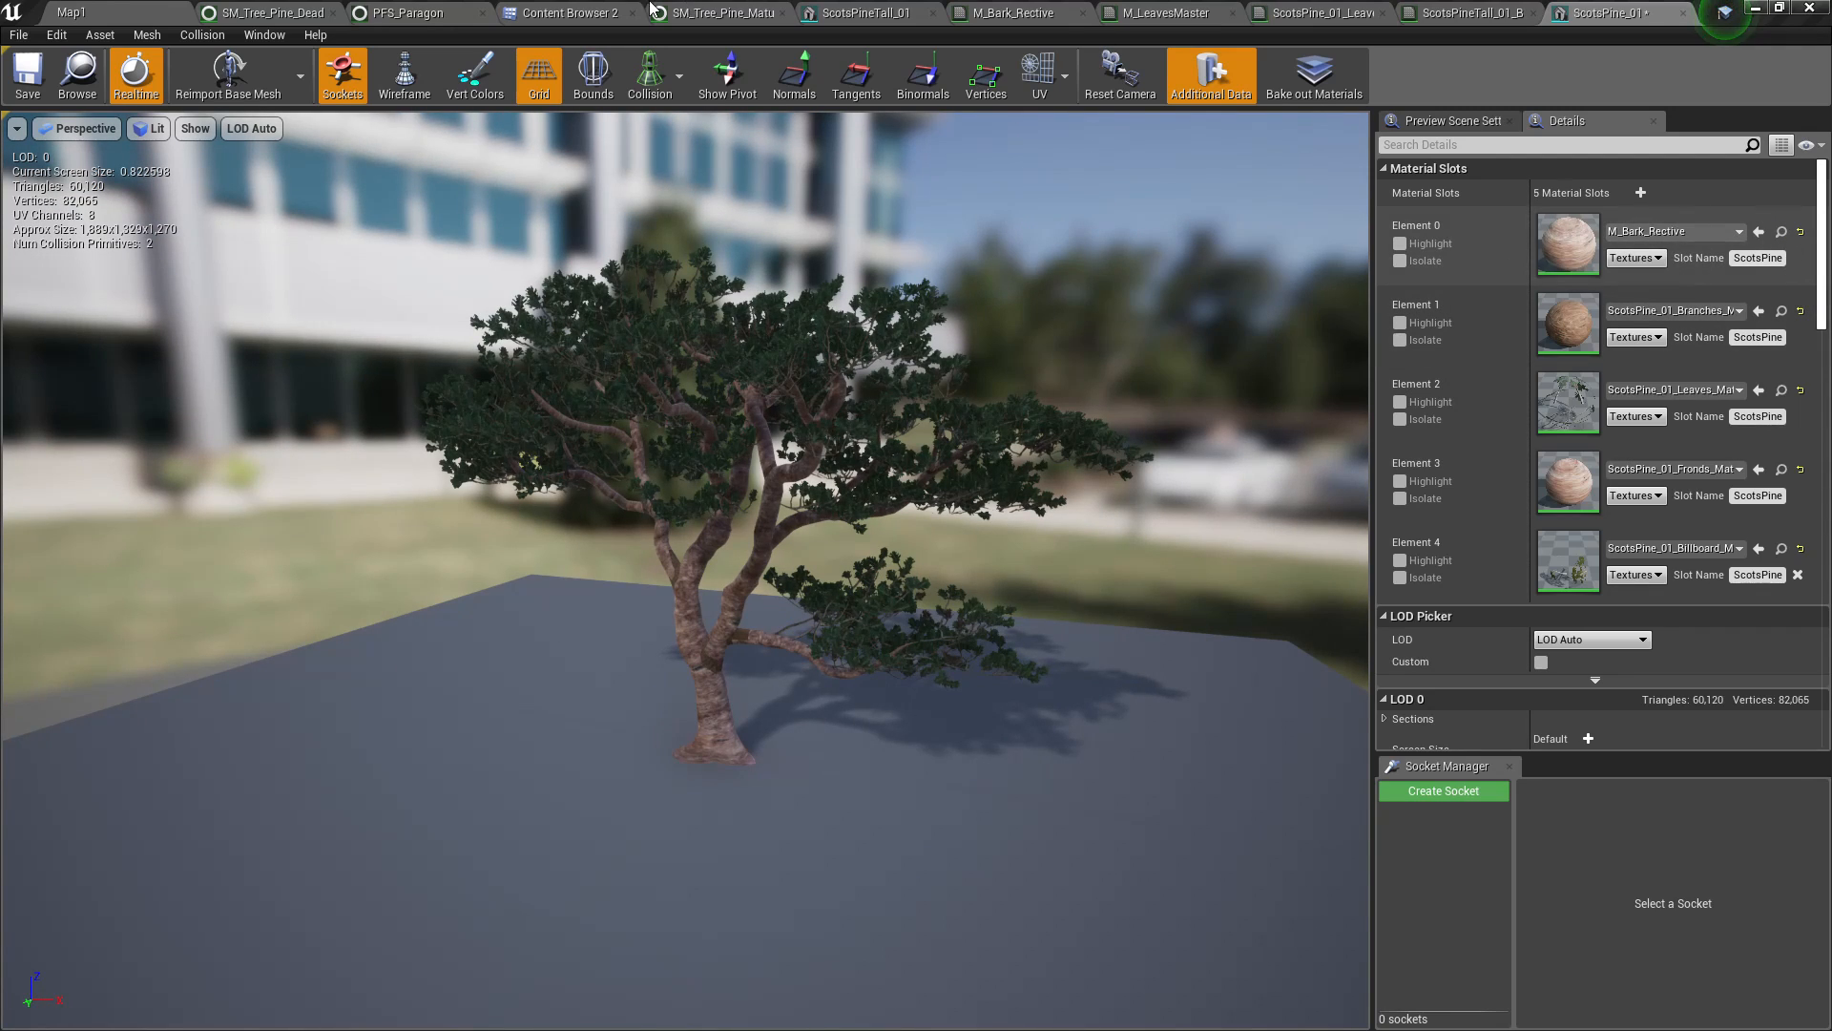
Locate the Element 1 branch material in its asset folder, duplicate ScotsPine_01_Branches_Mat_Inst, and delete the copy
left_click(592, 12)
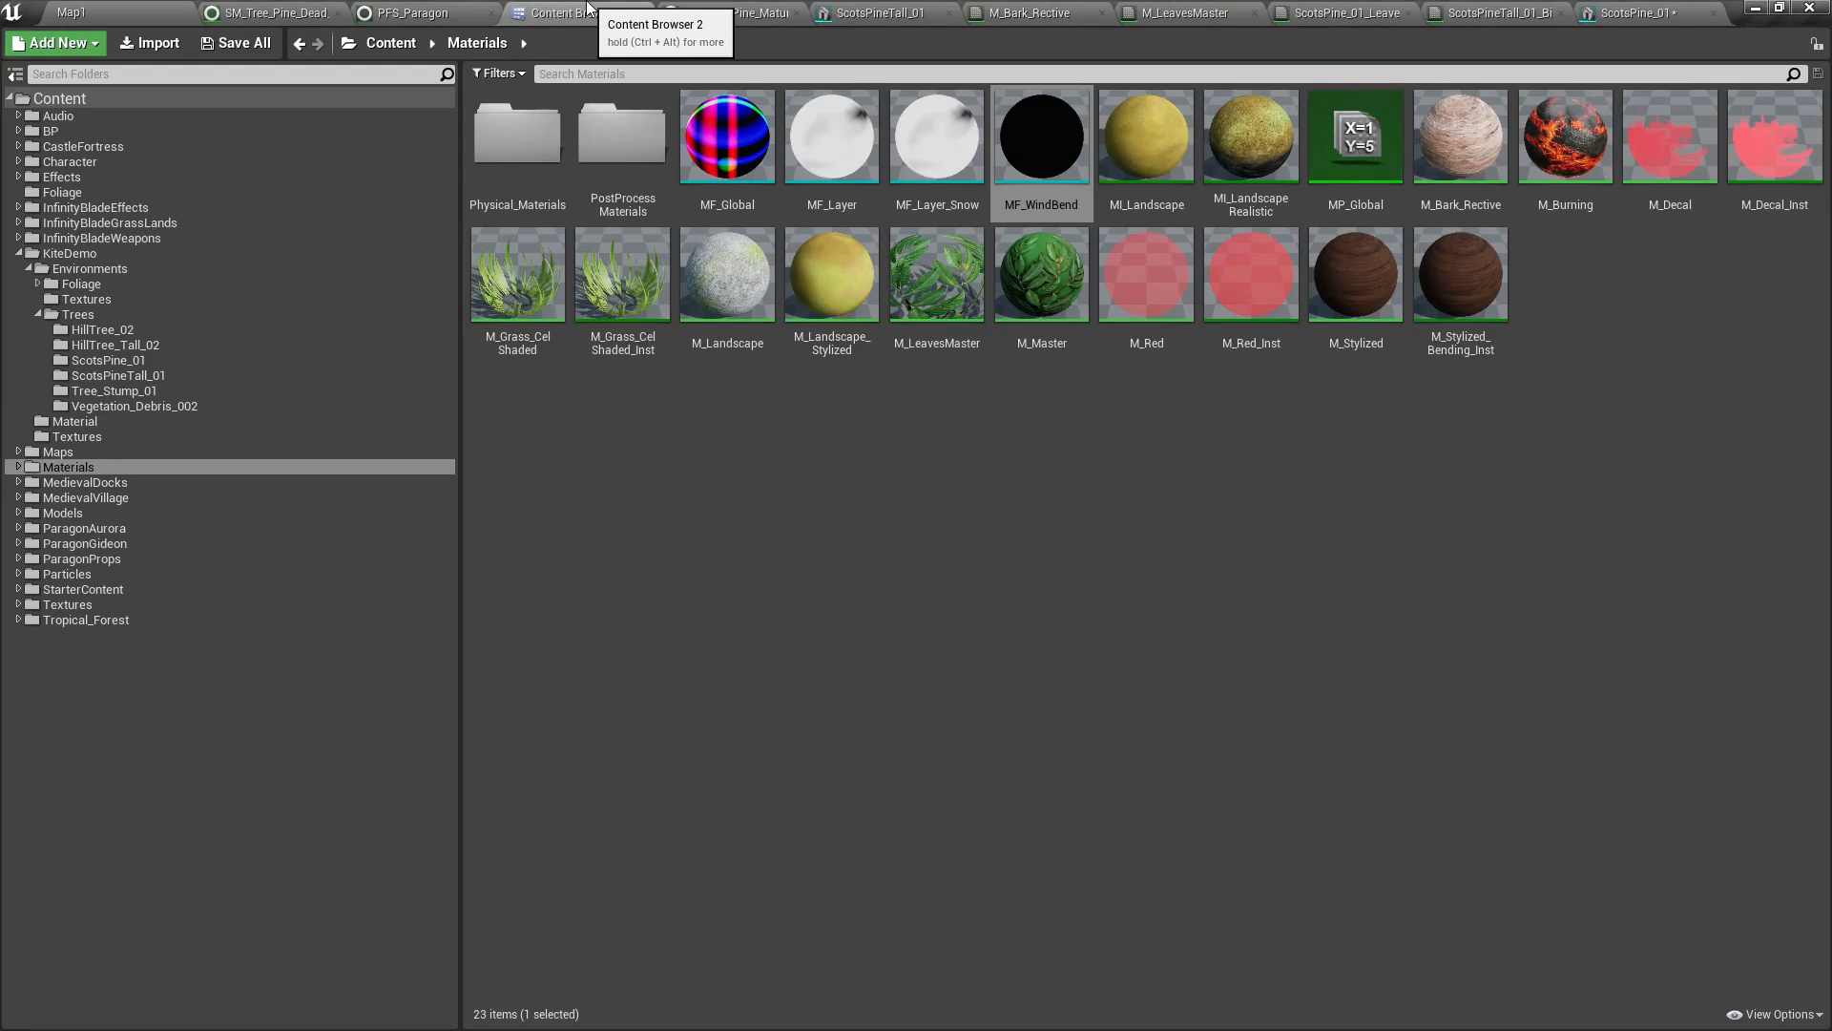
left_click(1391, 13)
left_click(1641, 12)
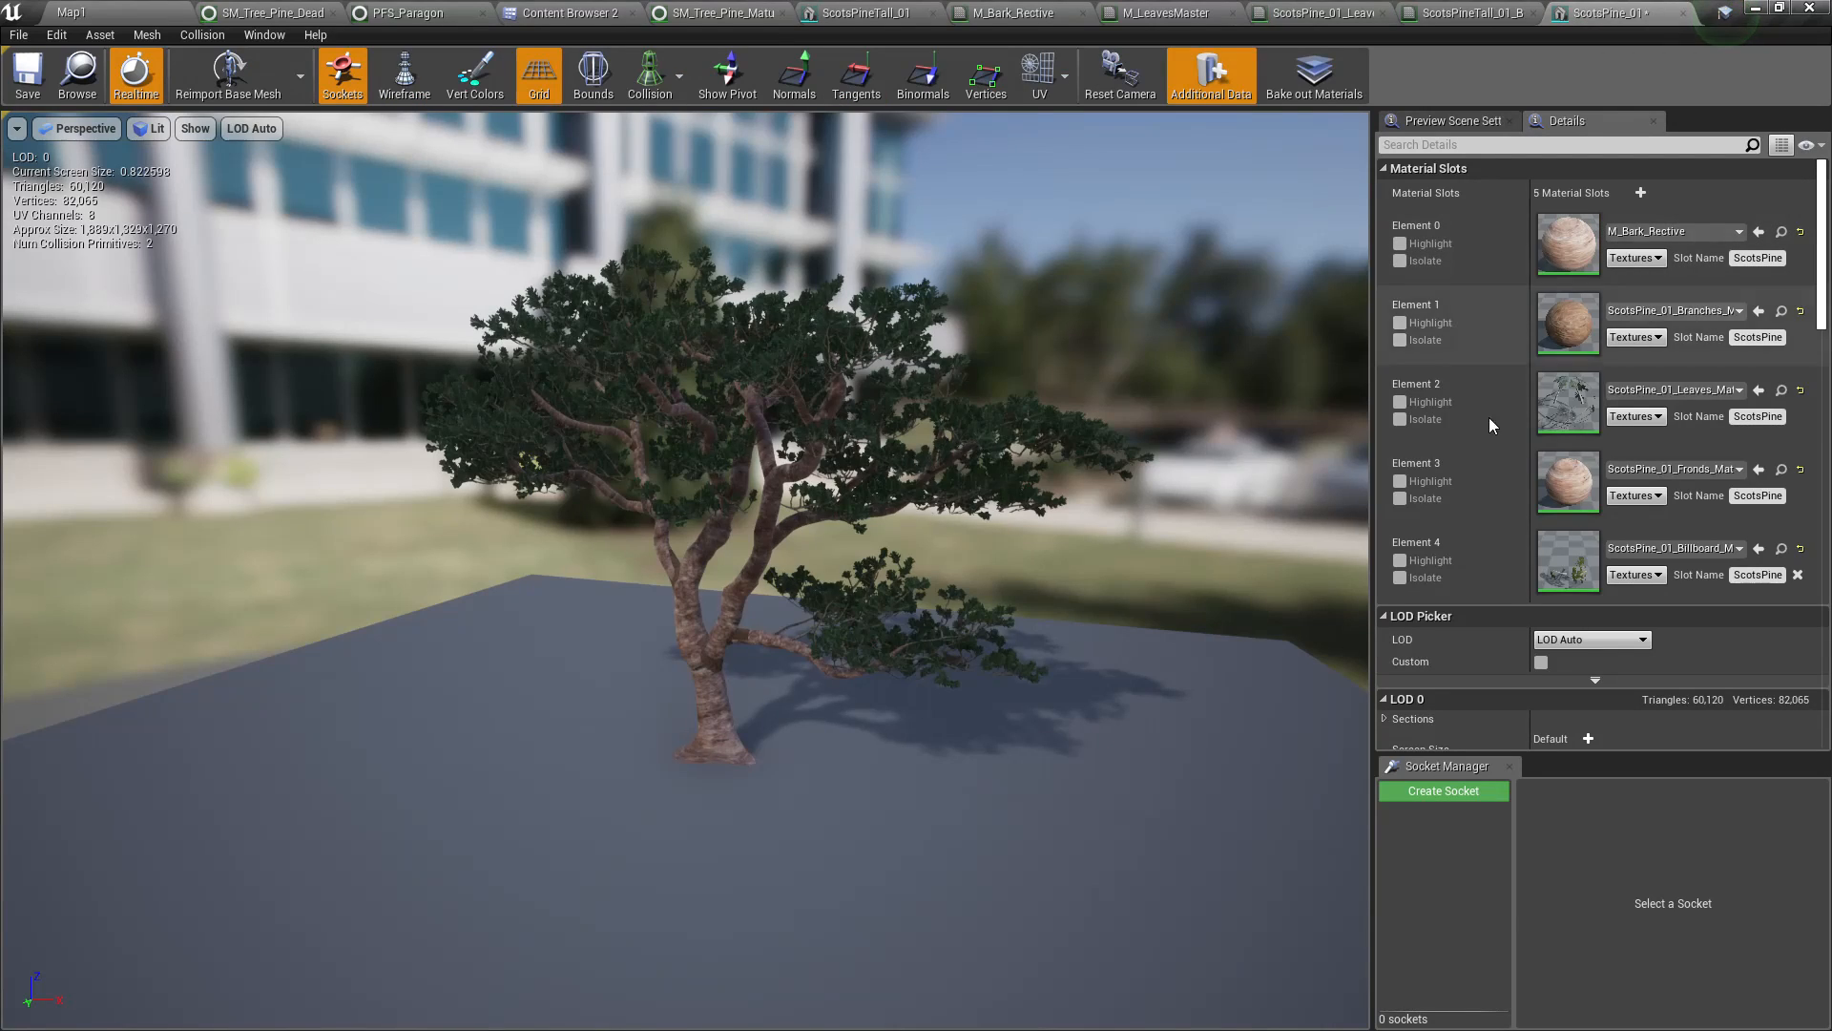
left_click(1781, 311)
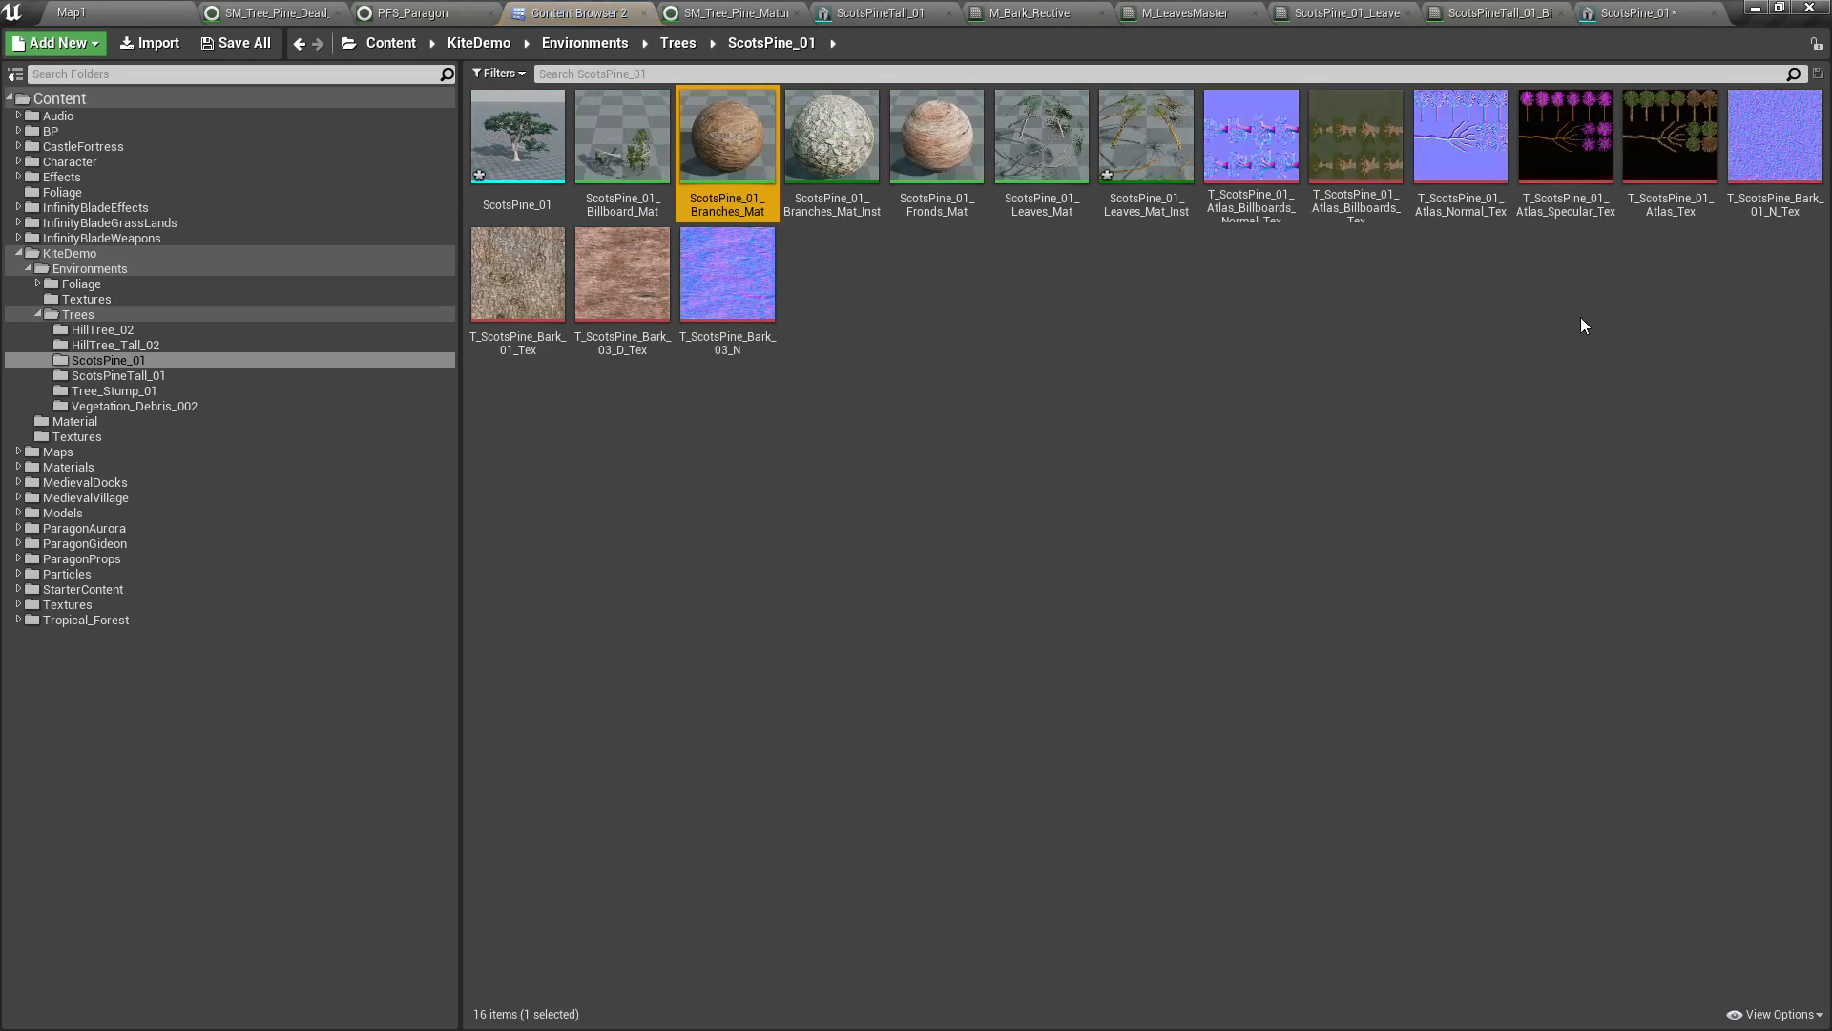
left_click(1017, 373)
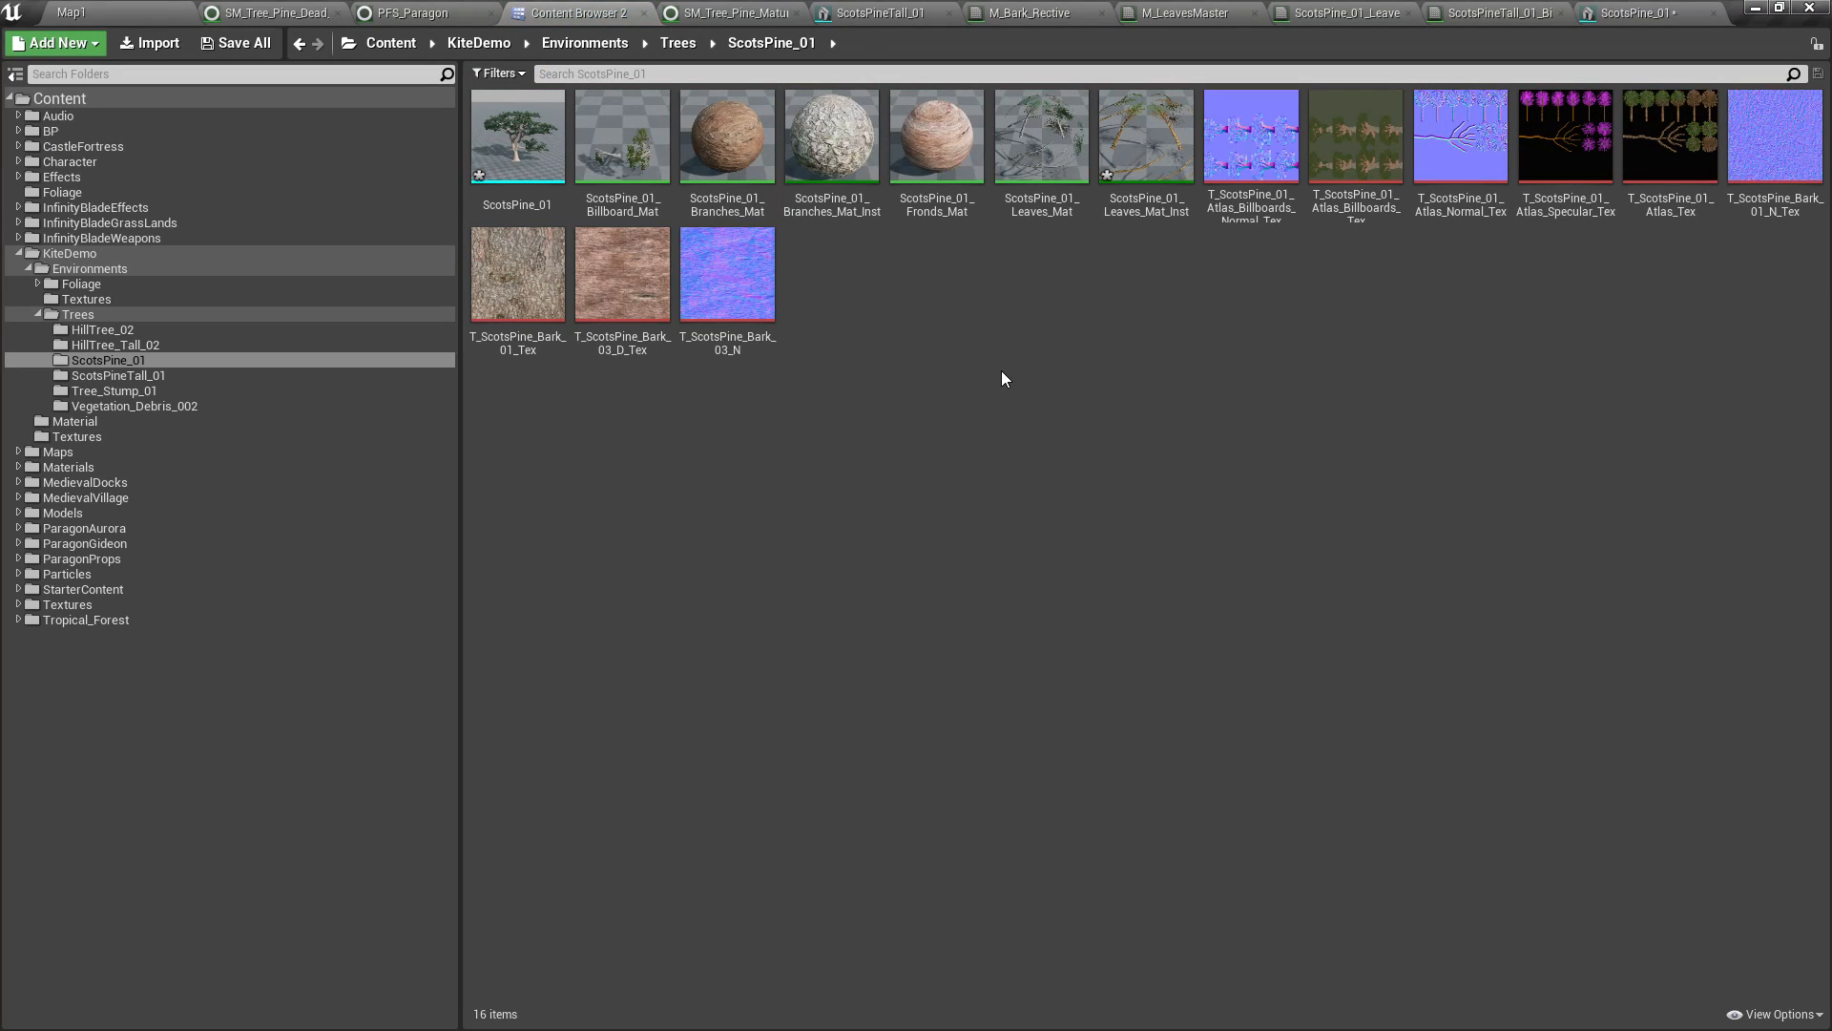
left_click(821, 137)
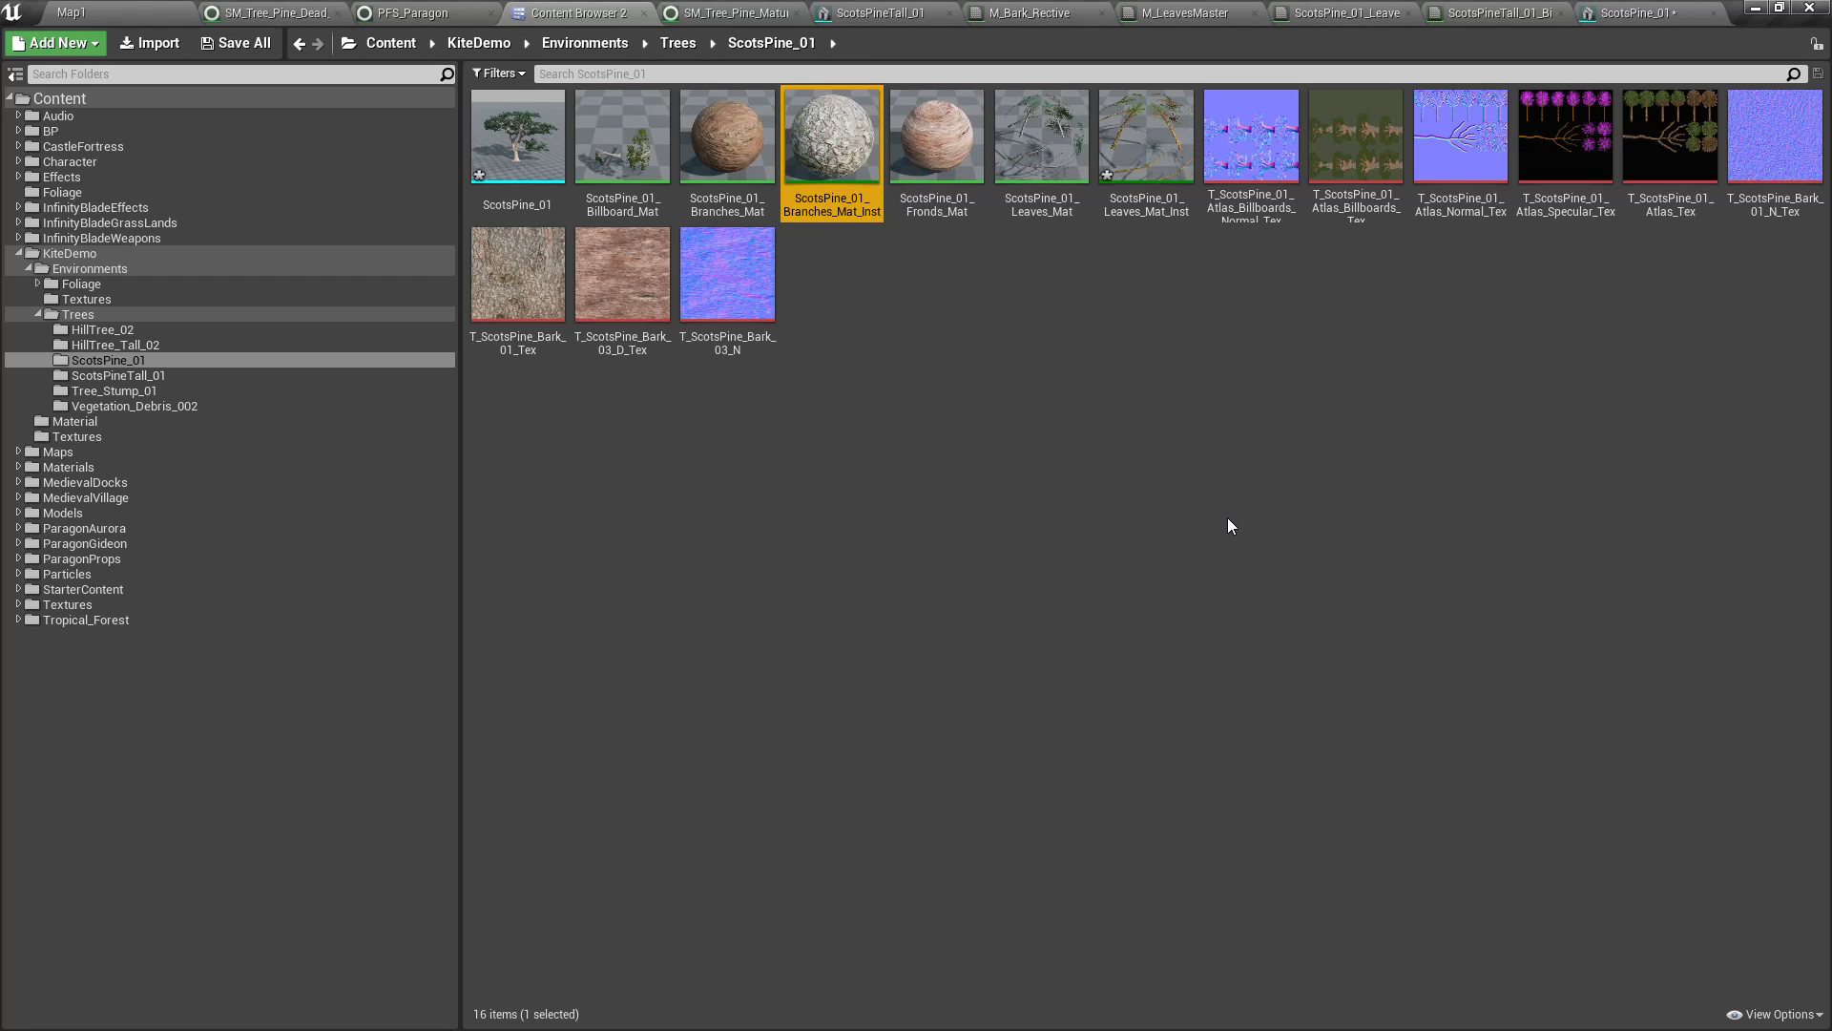
key("ctrl+w")
key("Return")
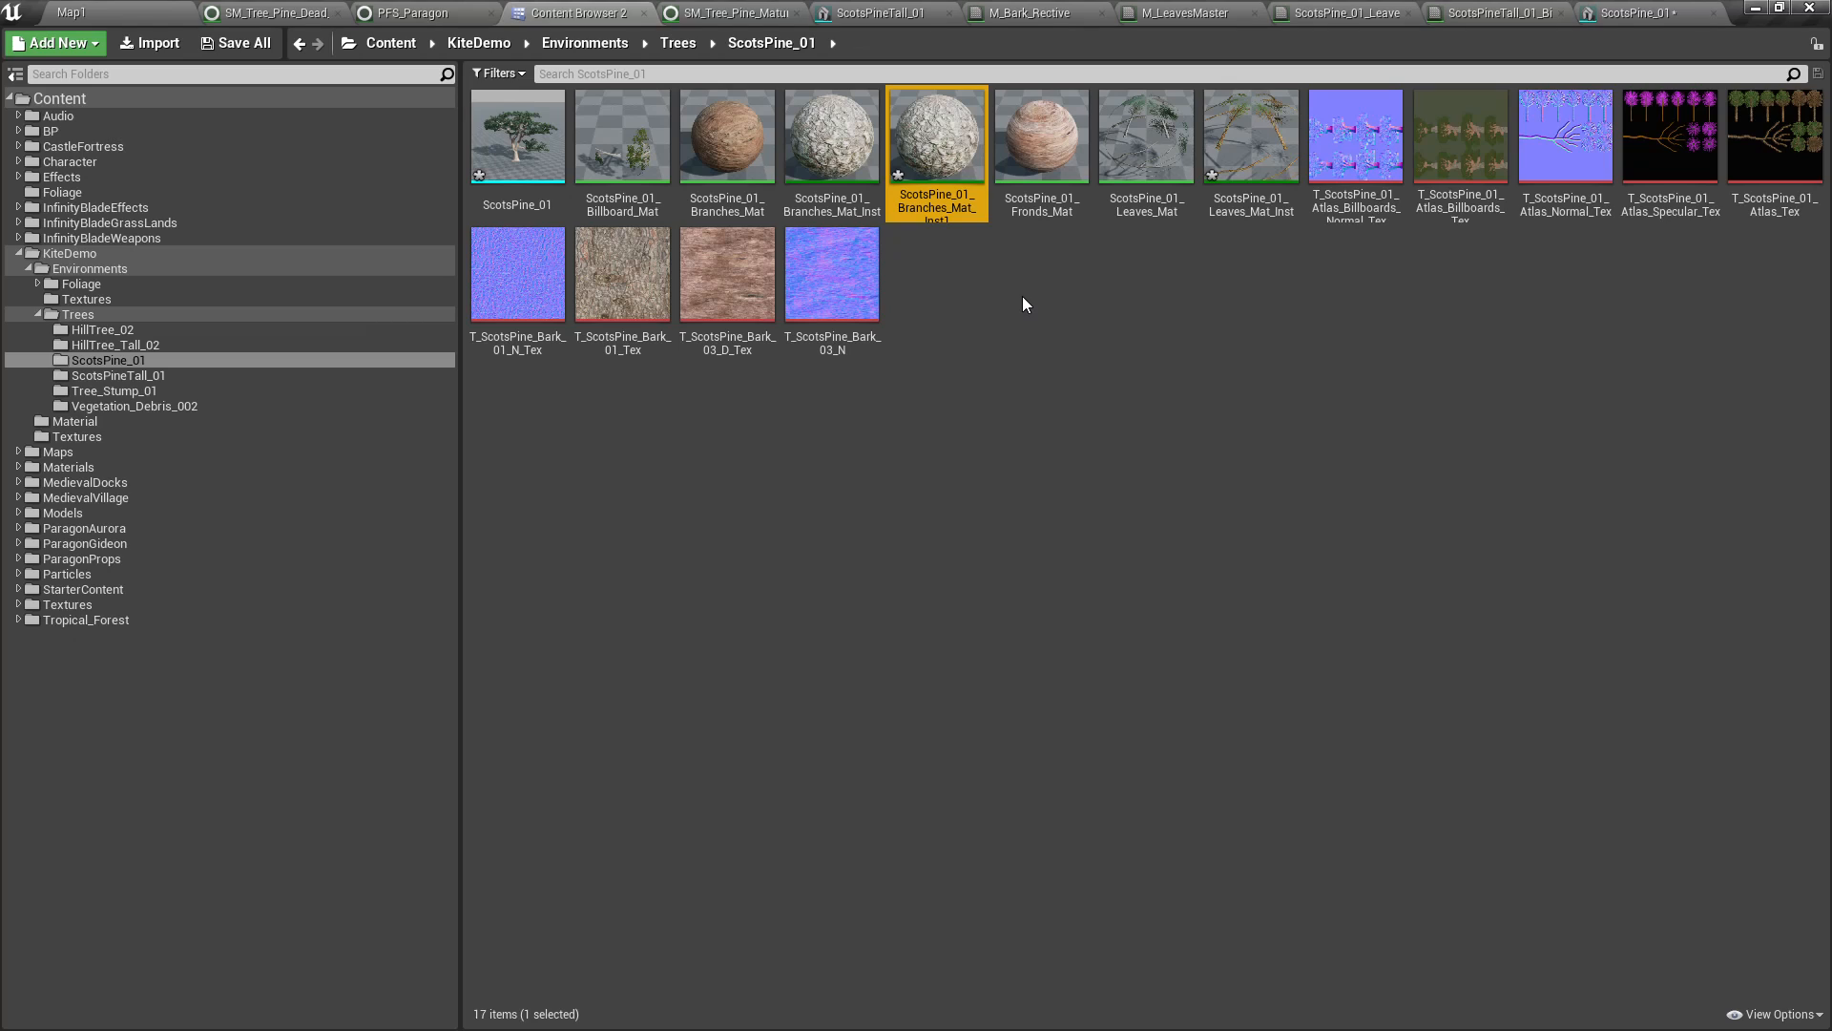
key("Delete")
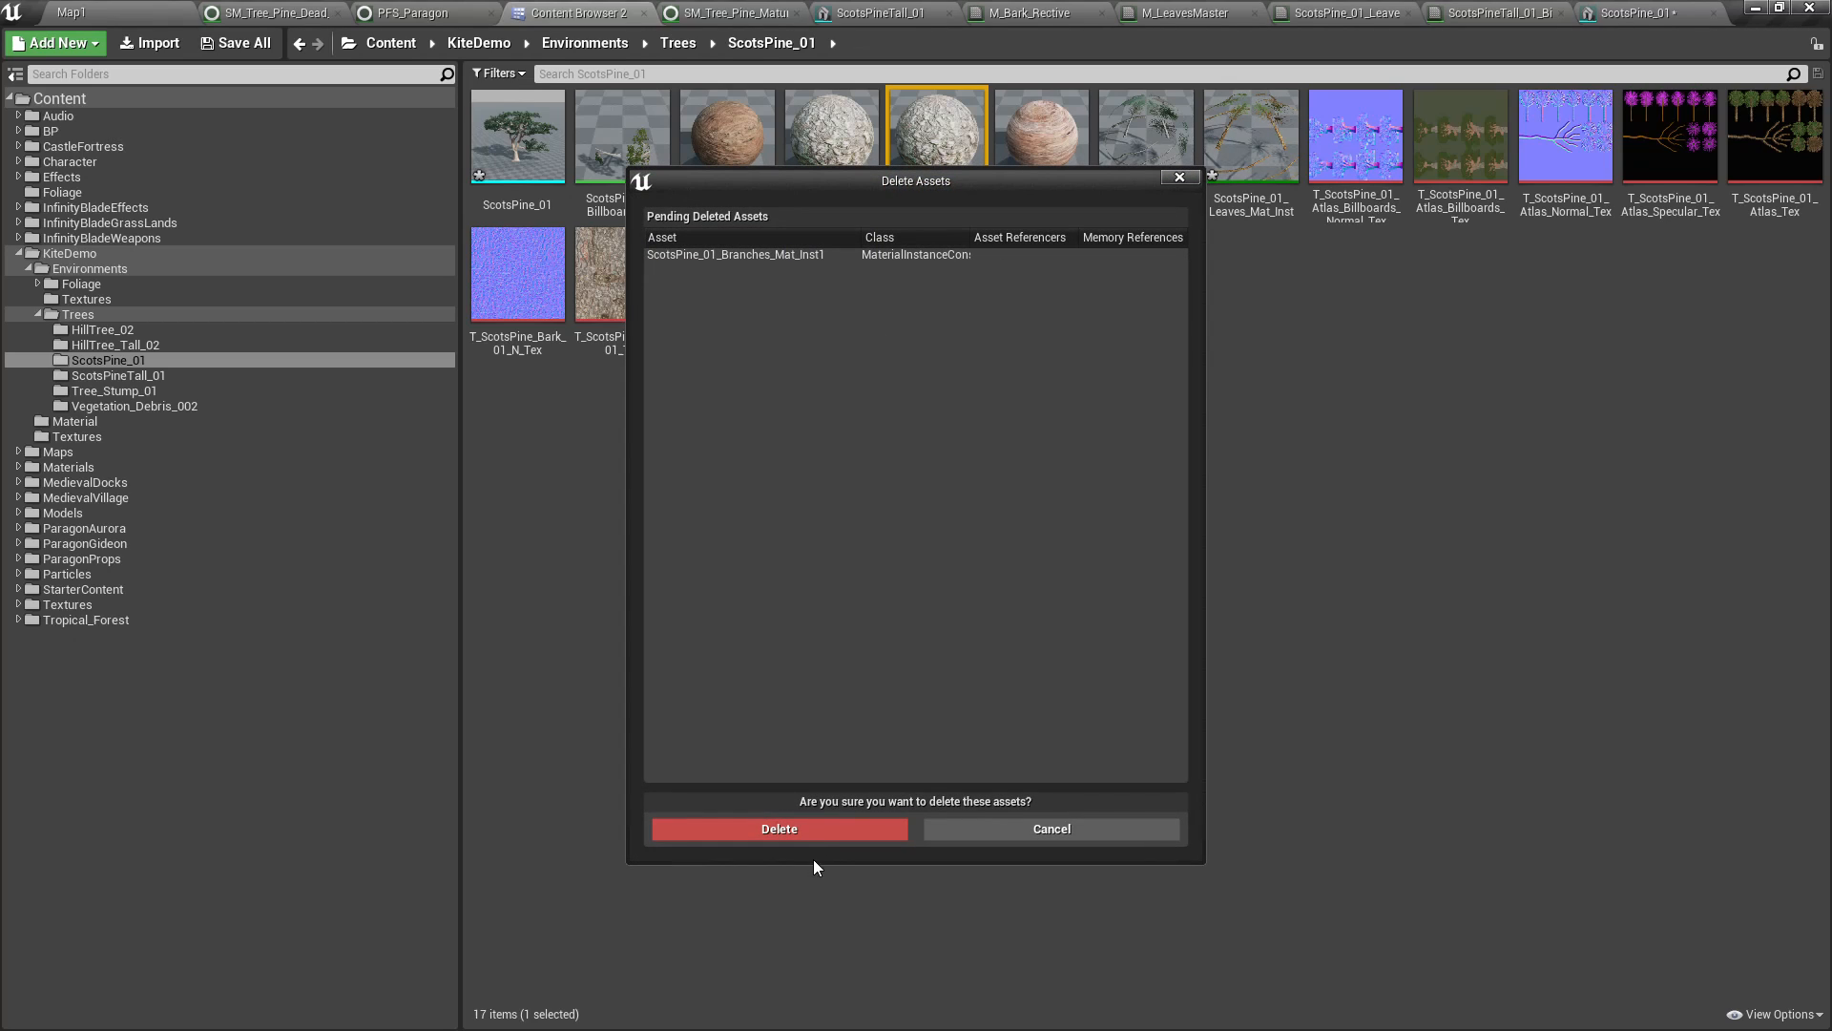
left_click(782, 828)
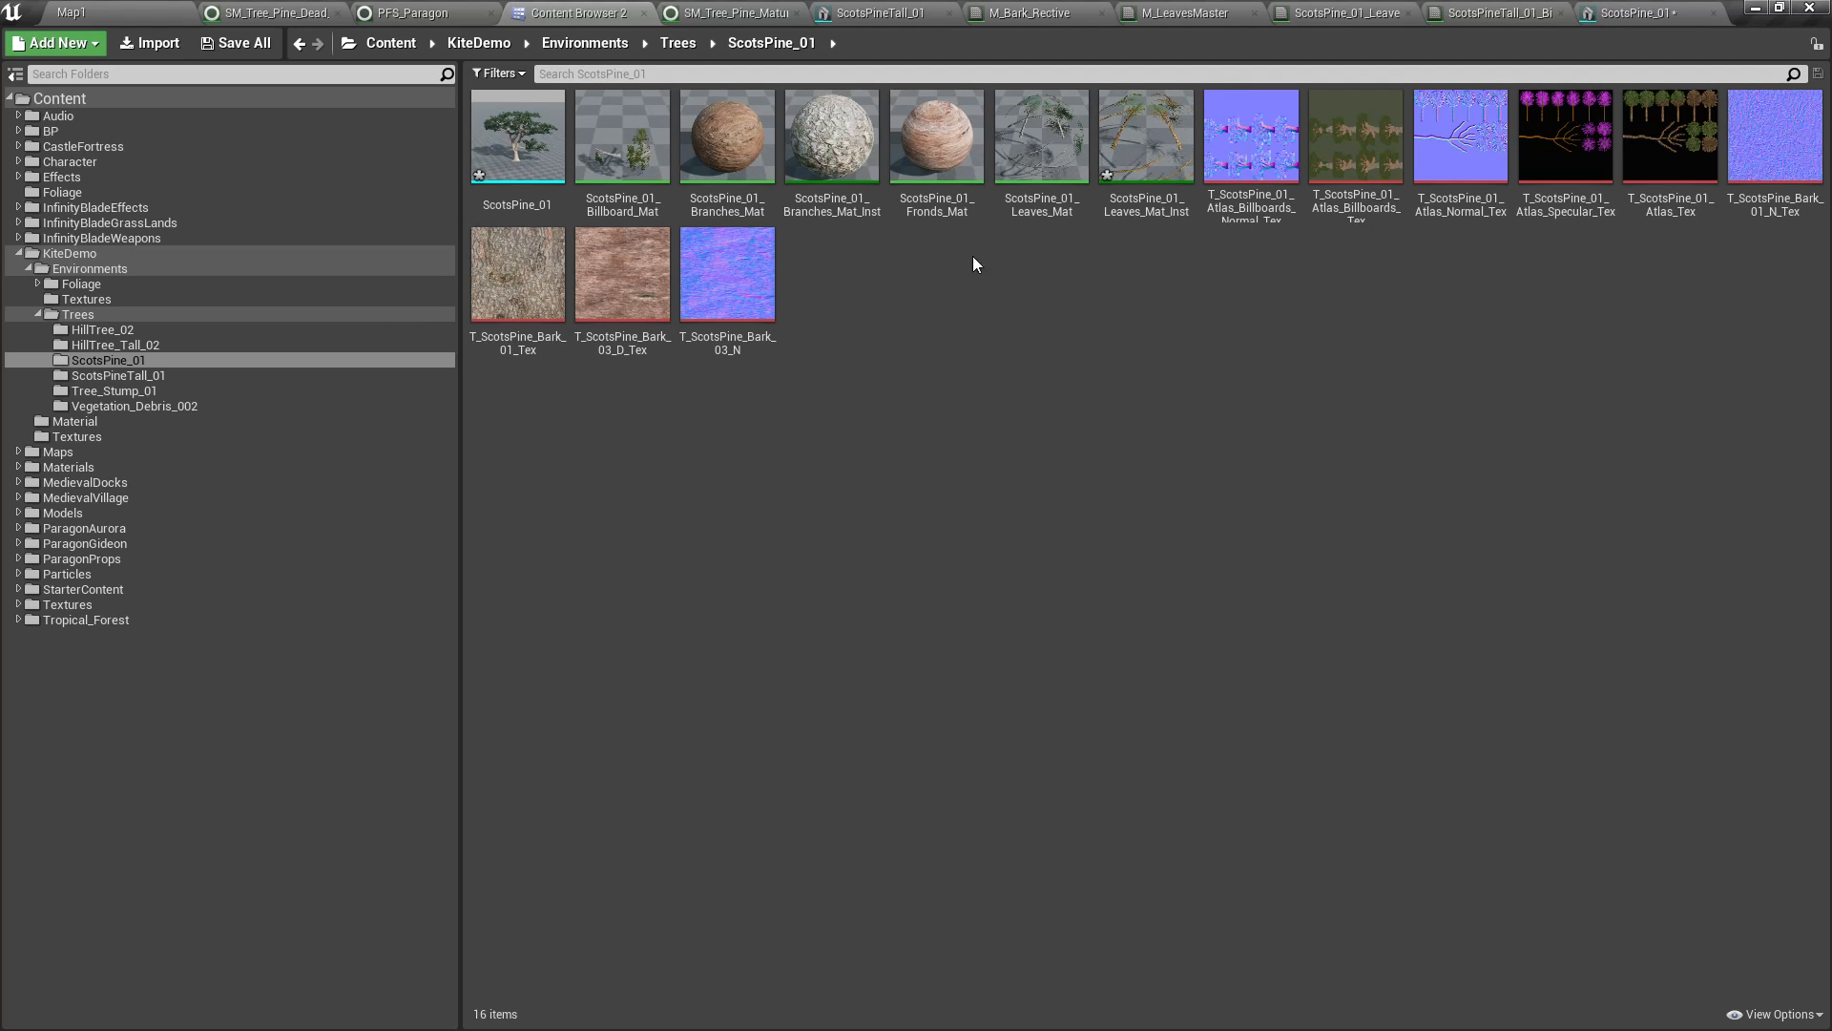
Reopen the ScotsPine_01 mesh and undo the Element 0 material change
left_click(727, 143)
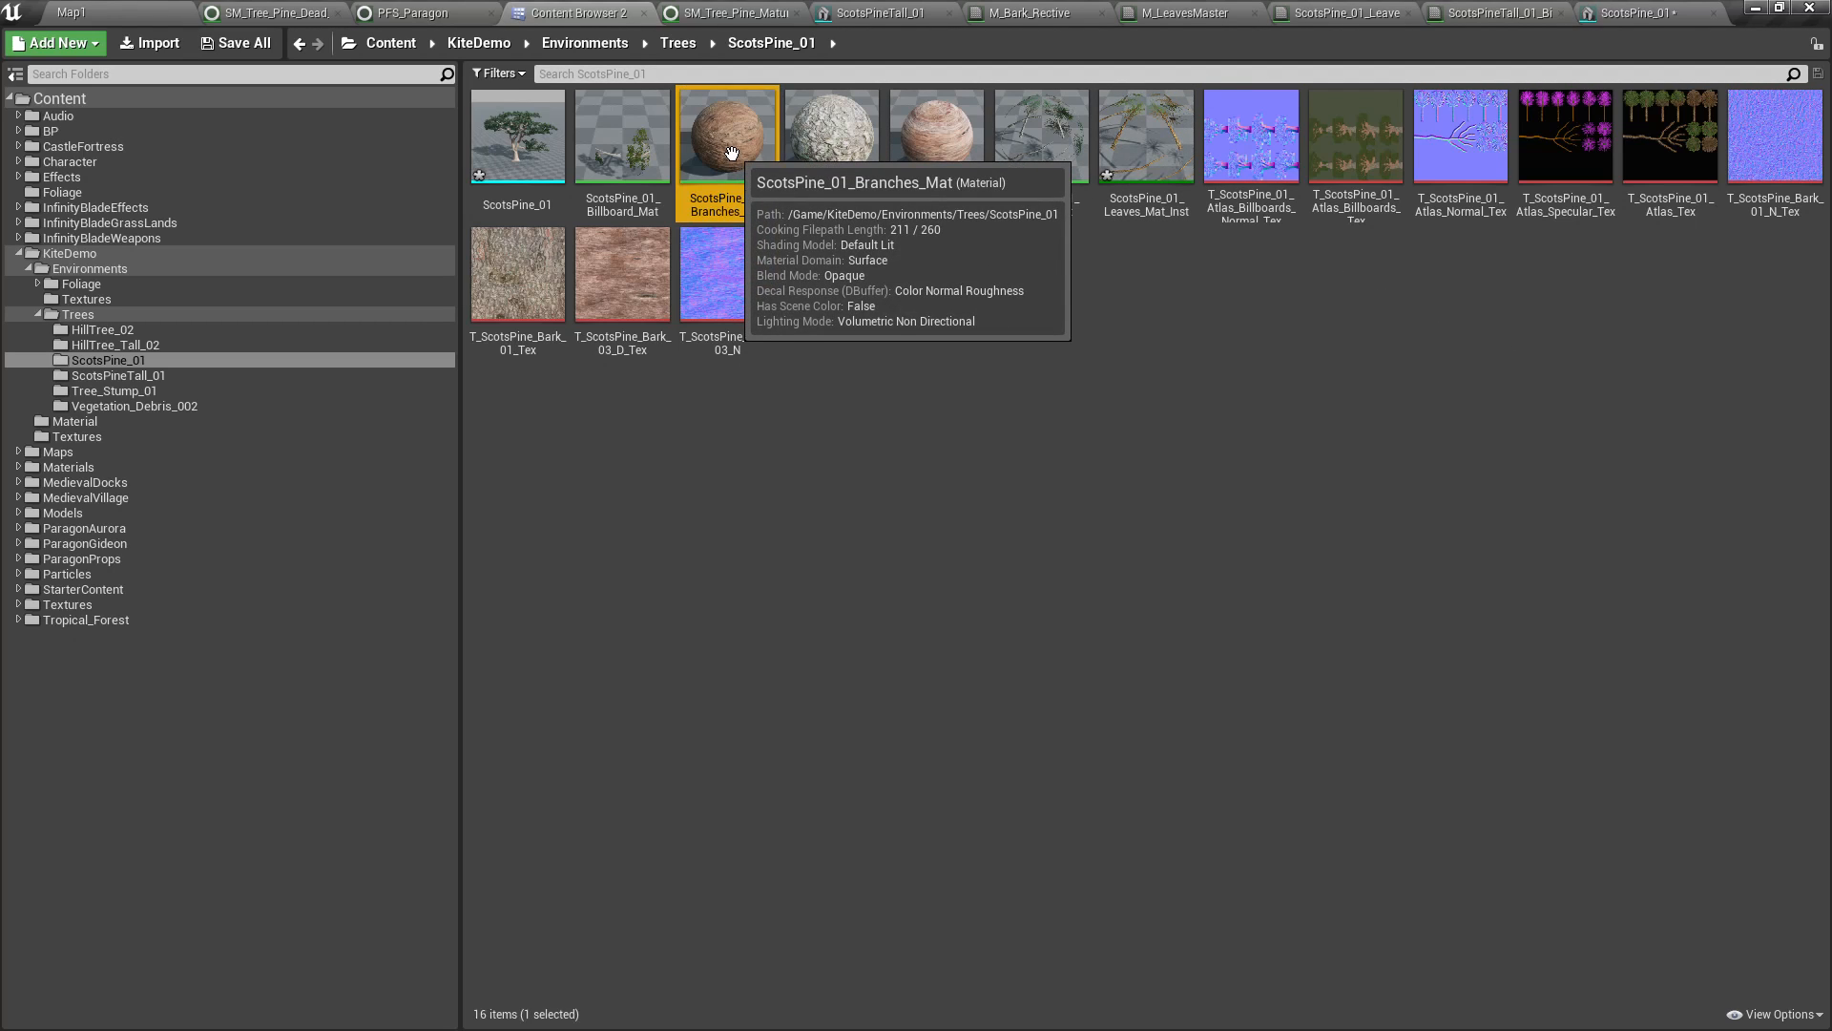
double_click(543, 152)
left_click_drag(916, 563, 935, 562)
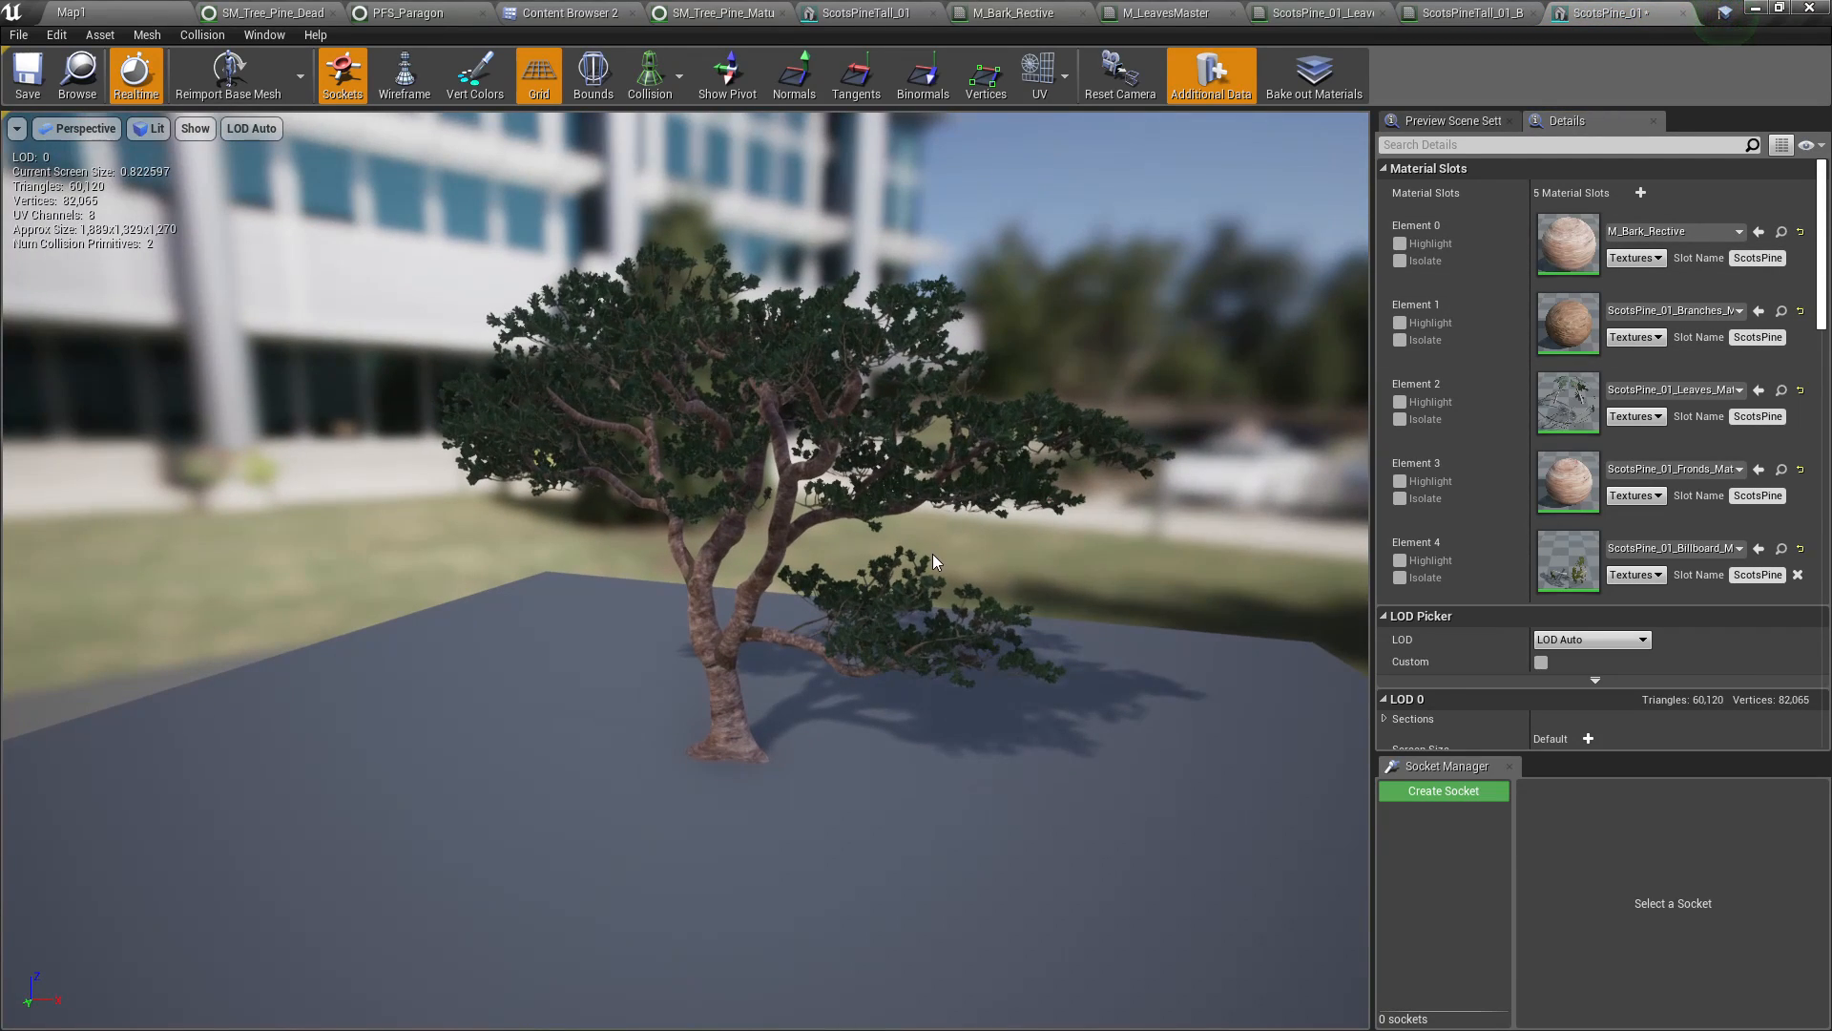
key("ctrl+z")
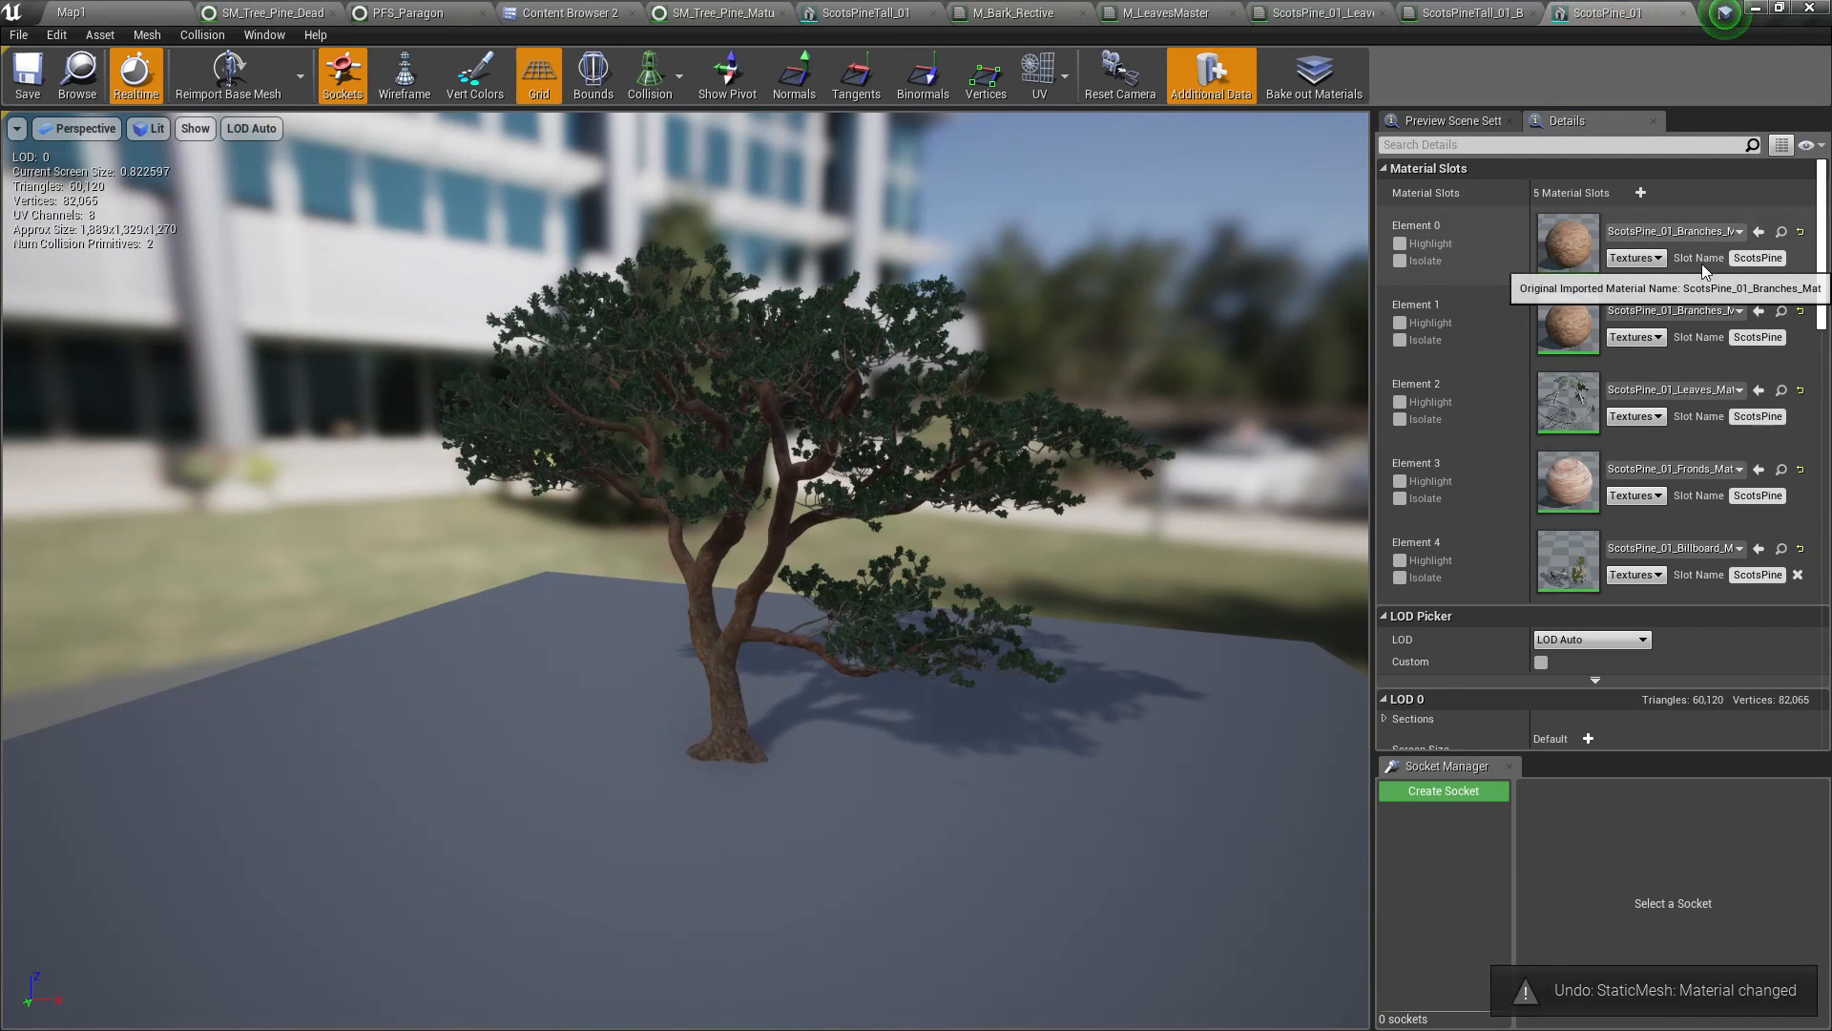
left_click(1781, 232)
key("ctrl+w")
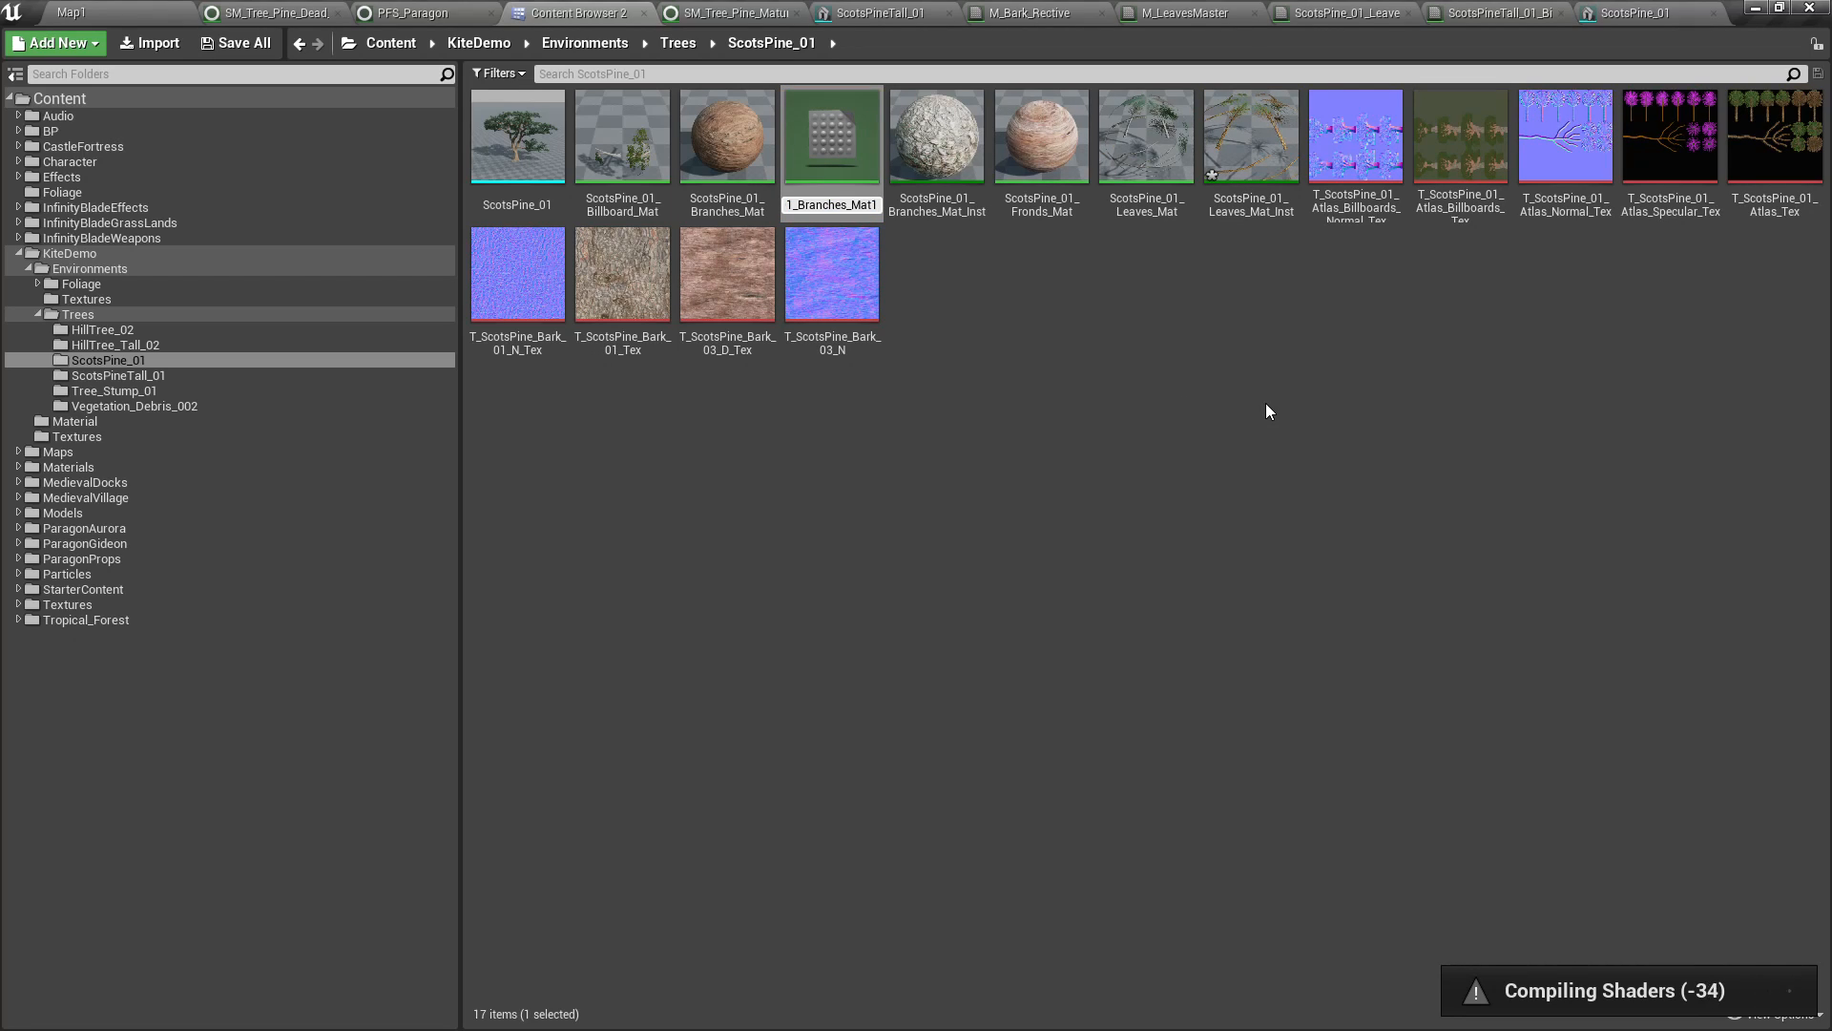
key("Escape")
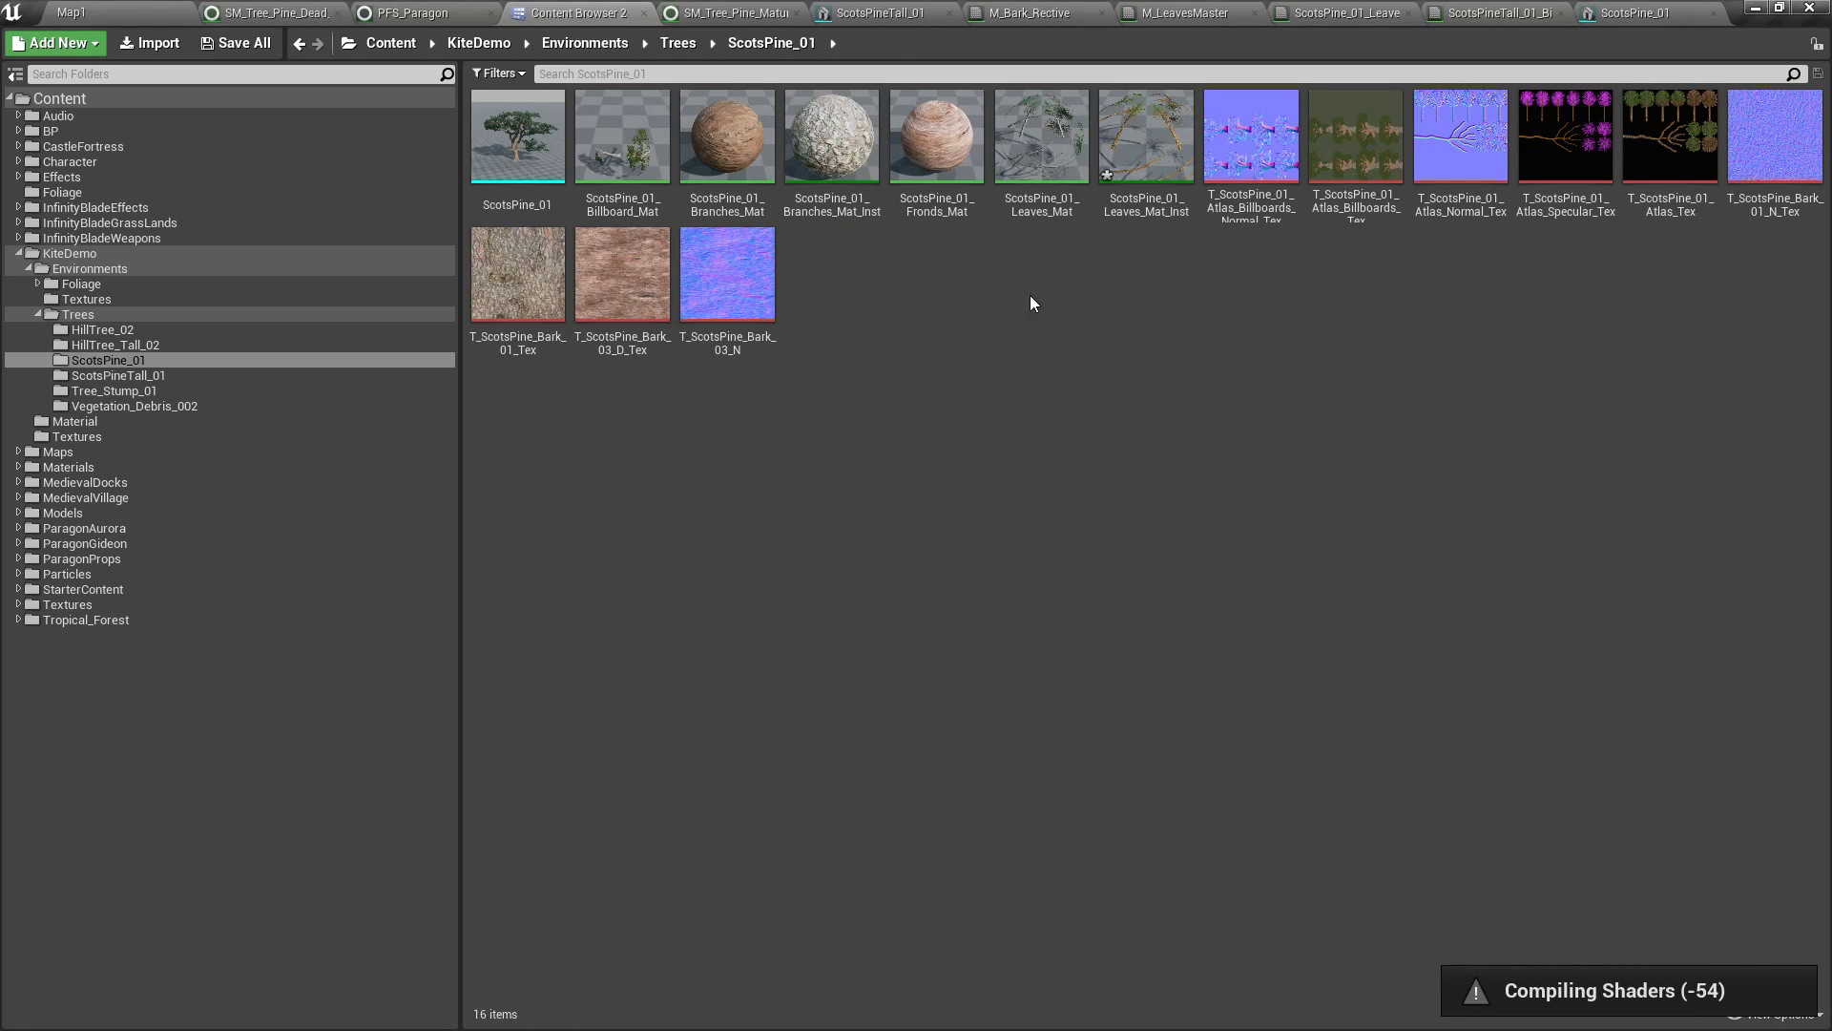
Duplicate ScotsPine_01_Branches_Mat_Inst and reset the copy's Base Color and Normal textures to their defaults
left_click(848, 175)
key("ctrl+w")
key("Return")
double_click(935, 144)
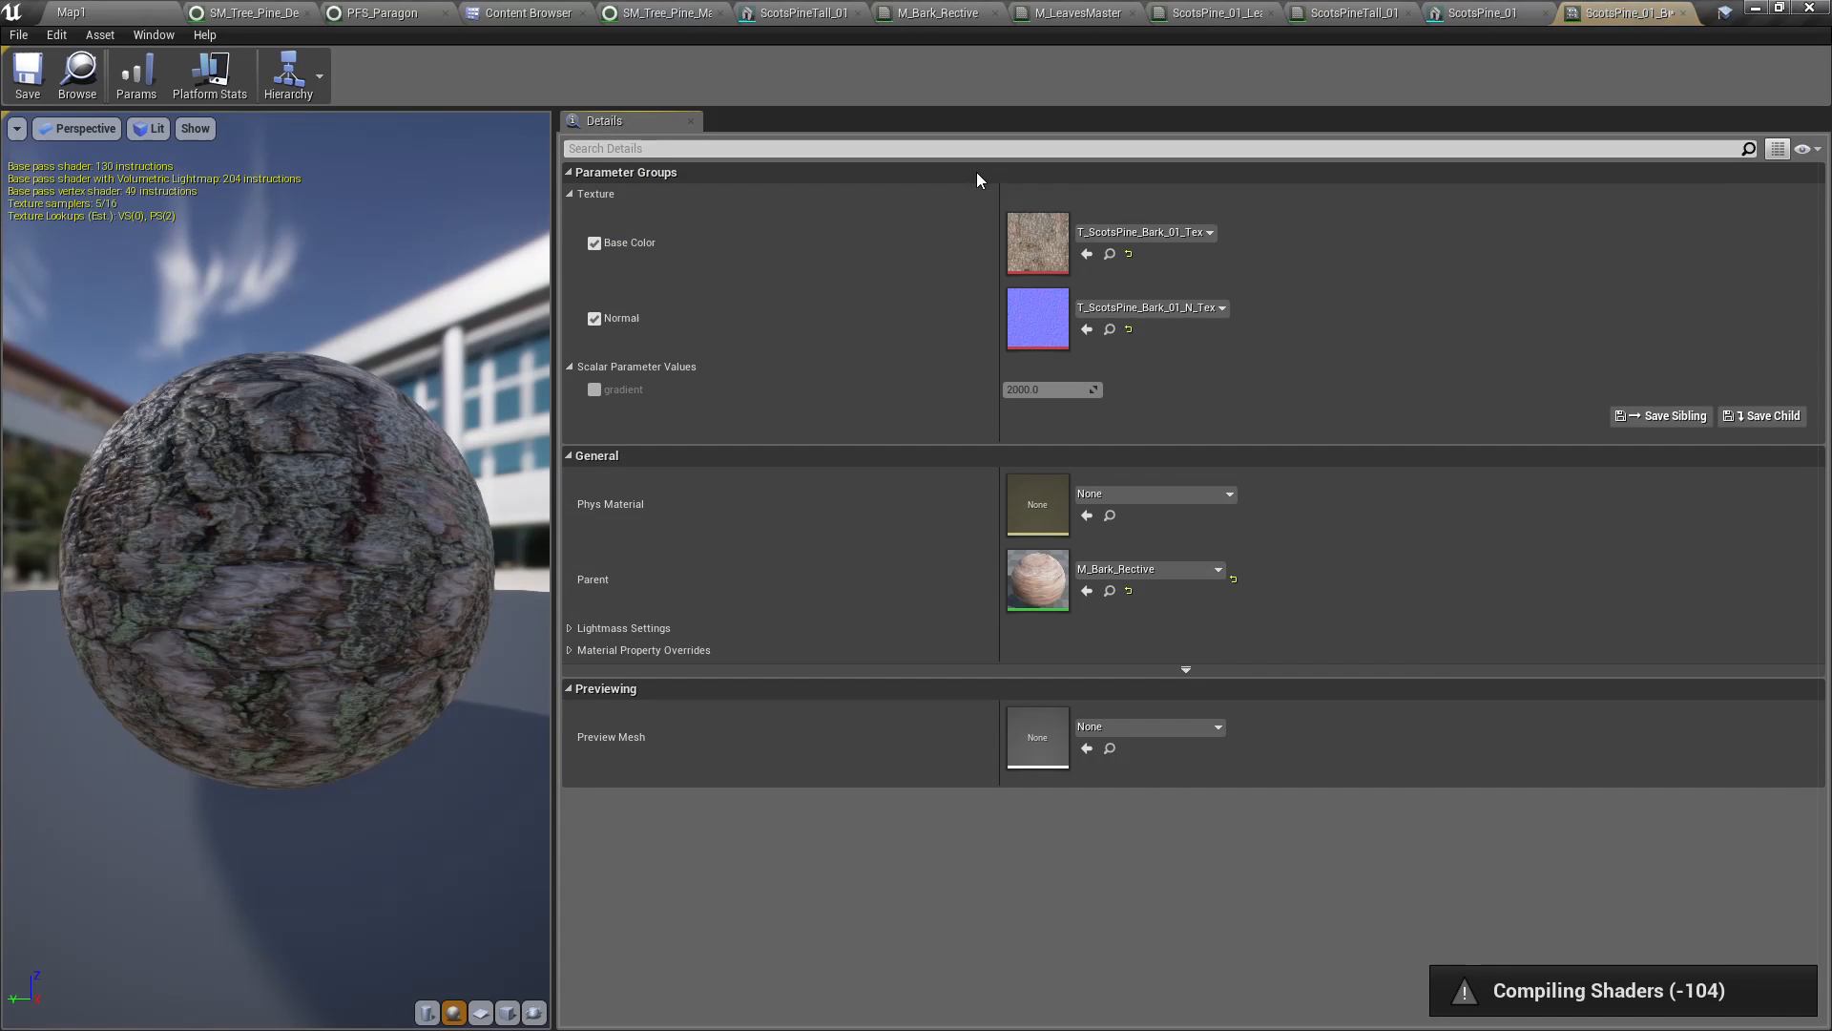
left_click(1129, 255)
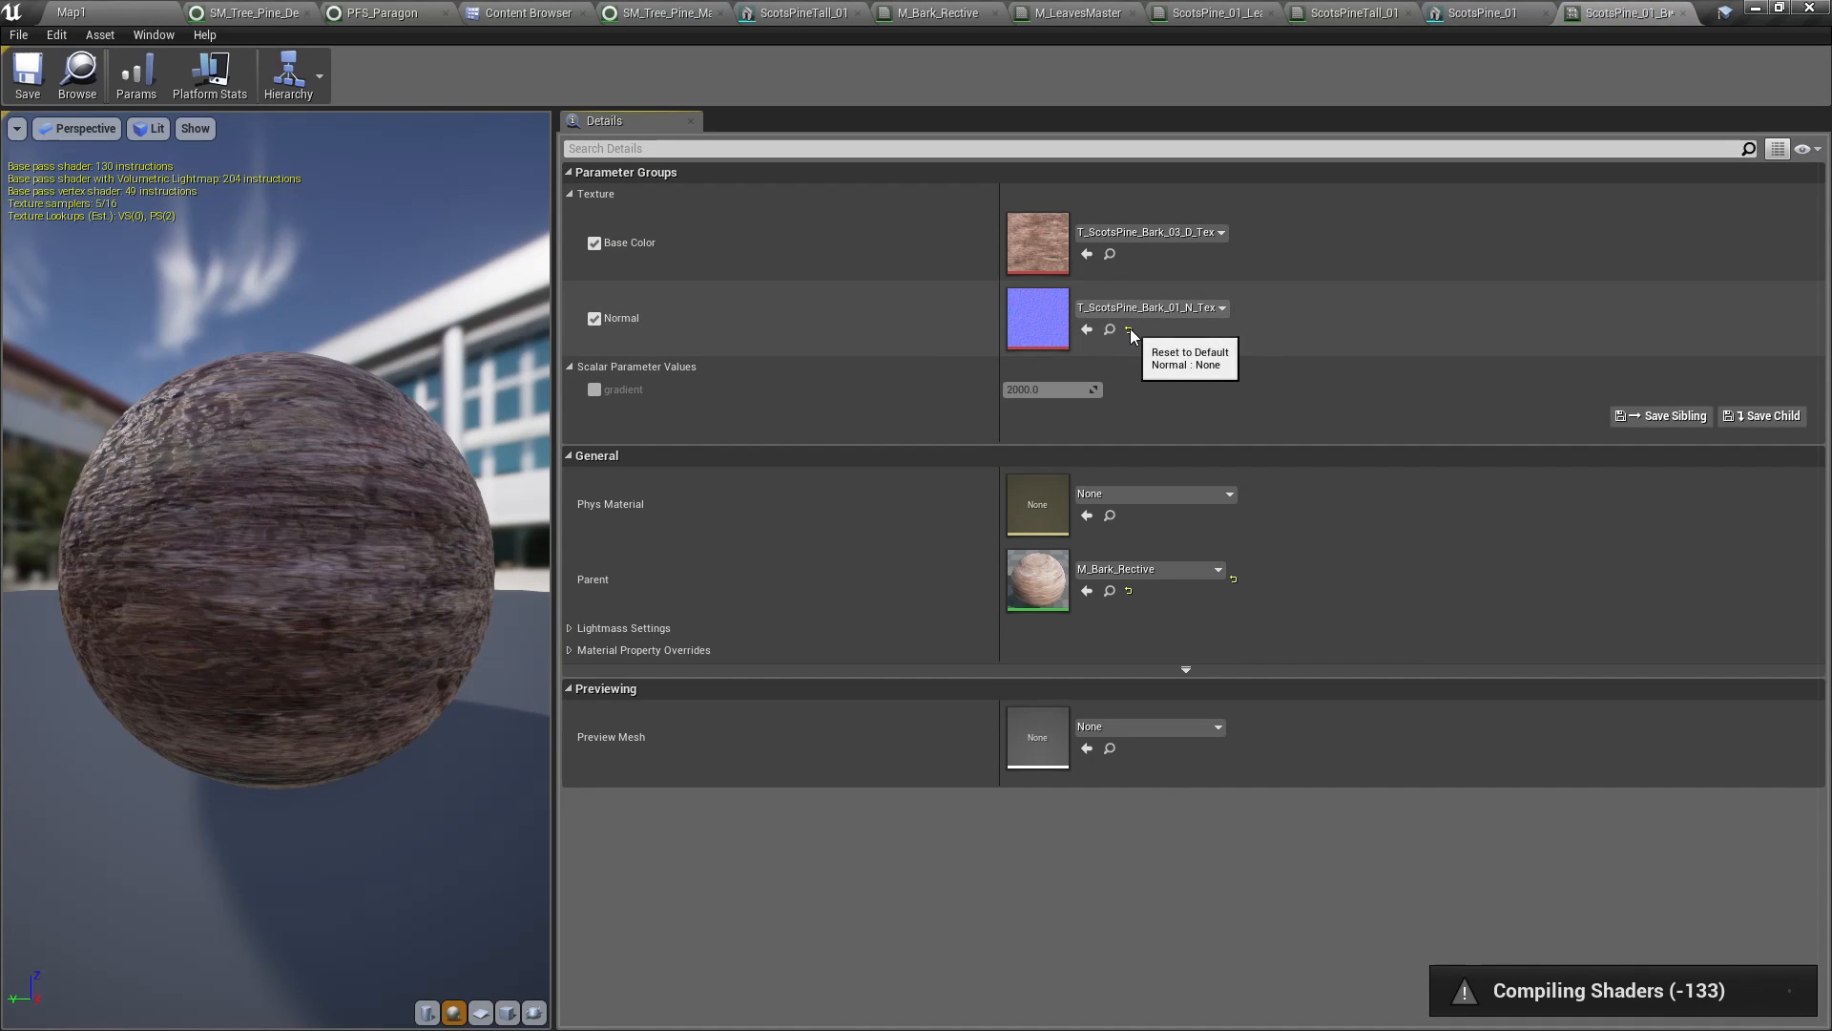
left_click(1130, 331)
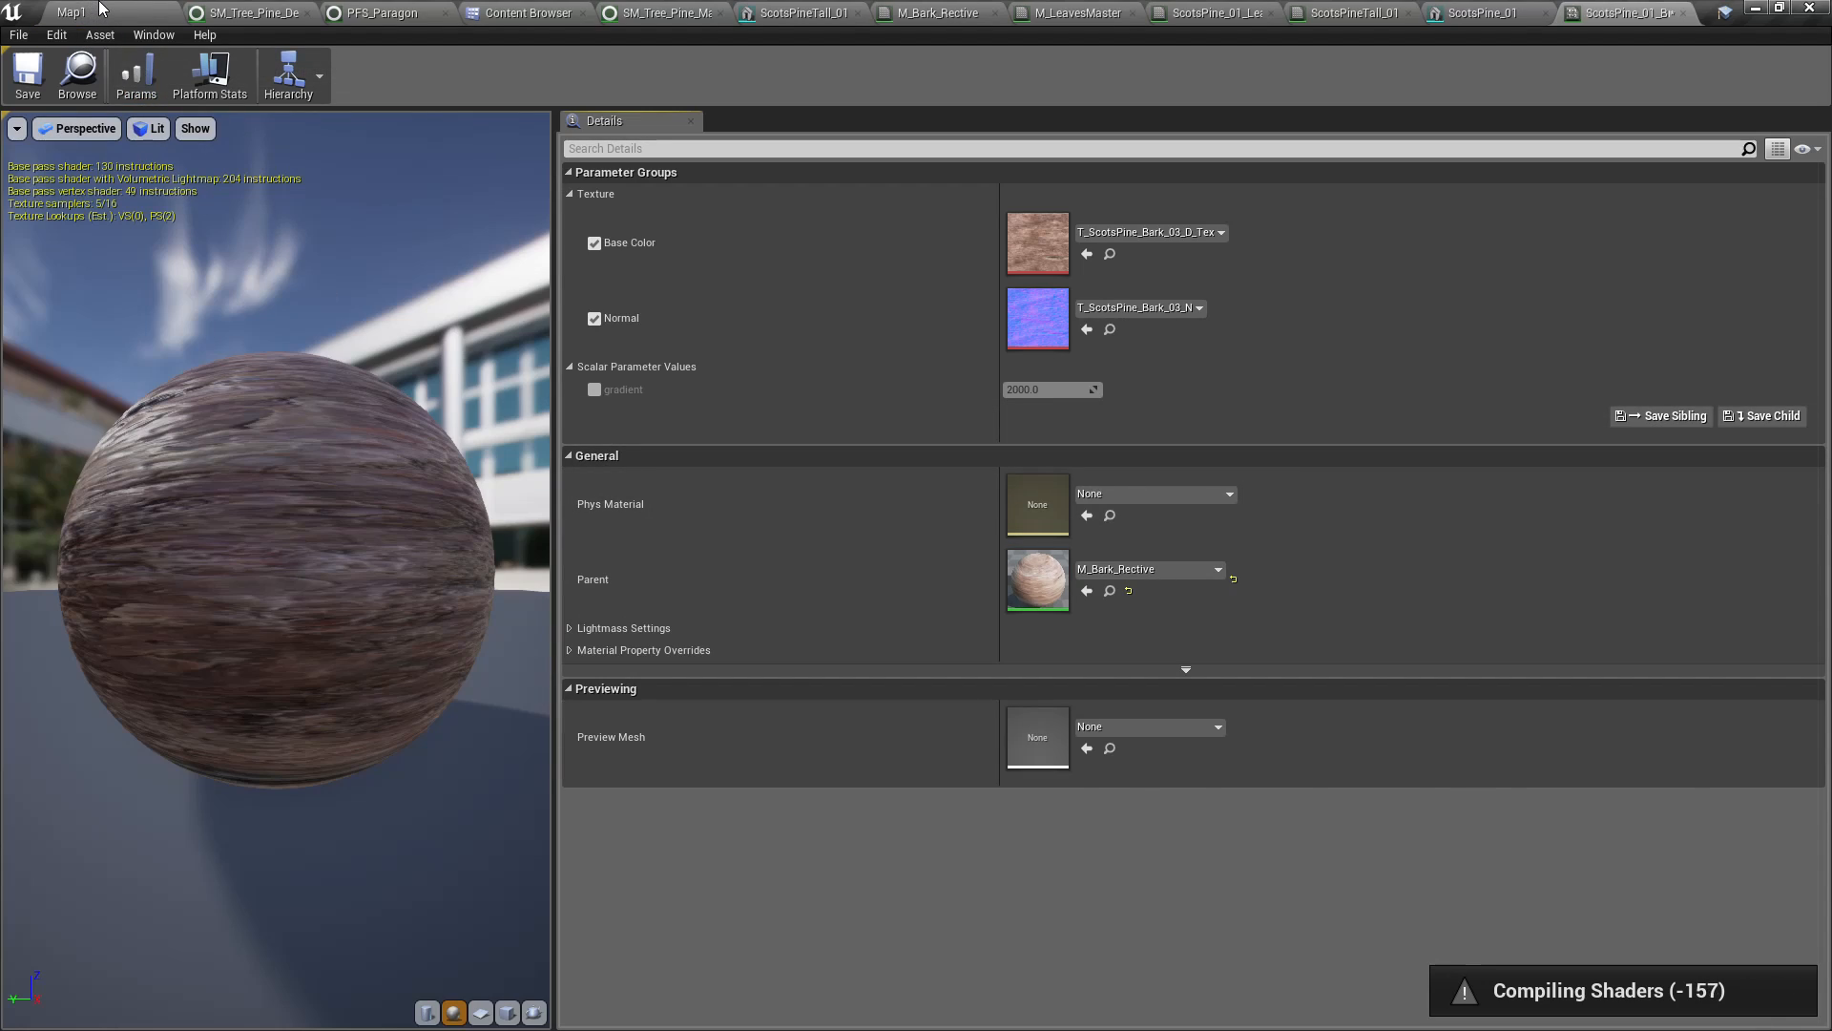
Leave foliage mode in Map1 and assign the duplicated branches material instance to Element 0 of the ScotsPine_01 mesh
left_click(100, 7)
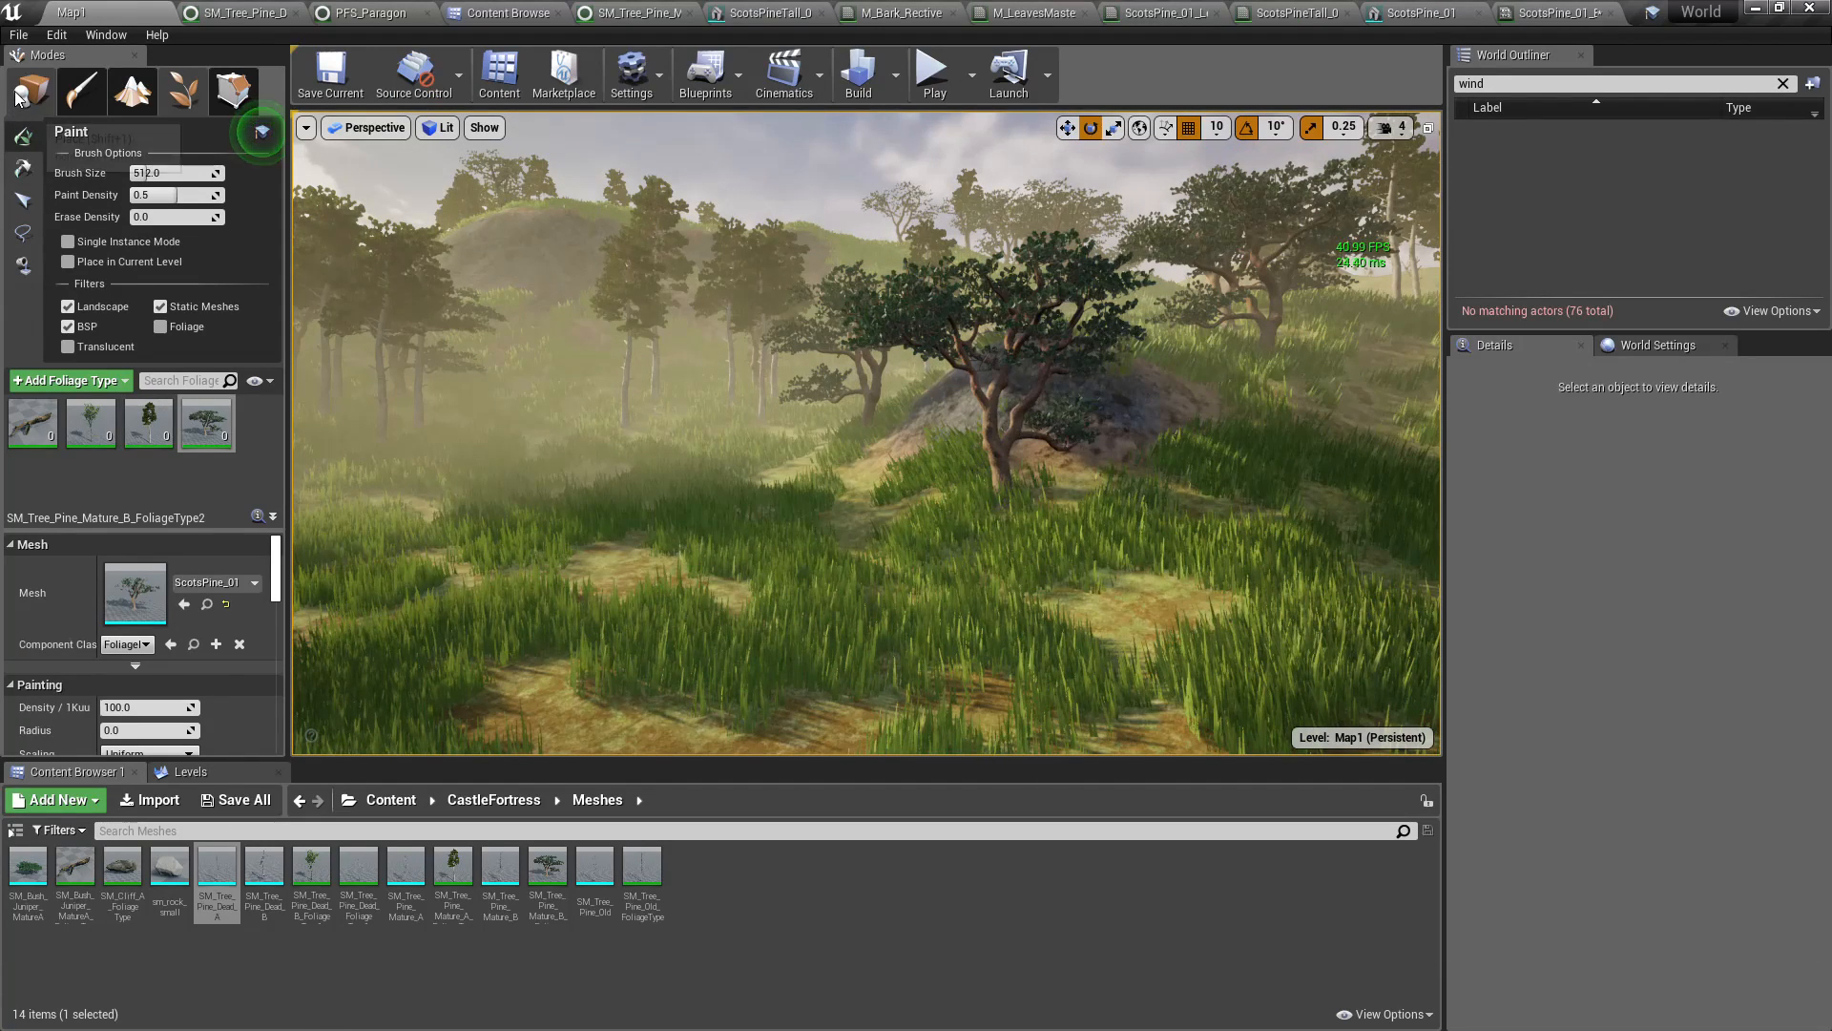
left_click(19, 96)
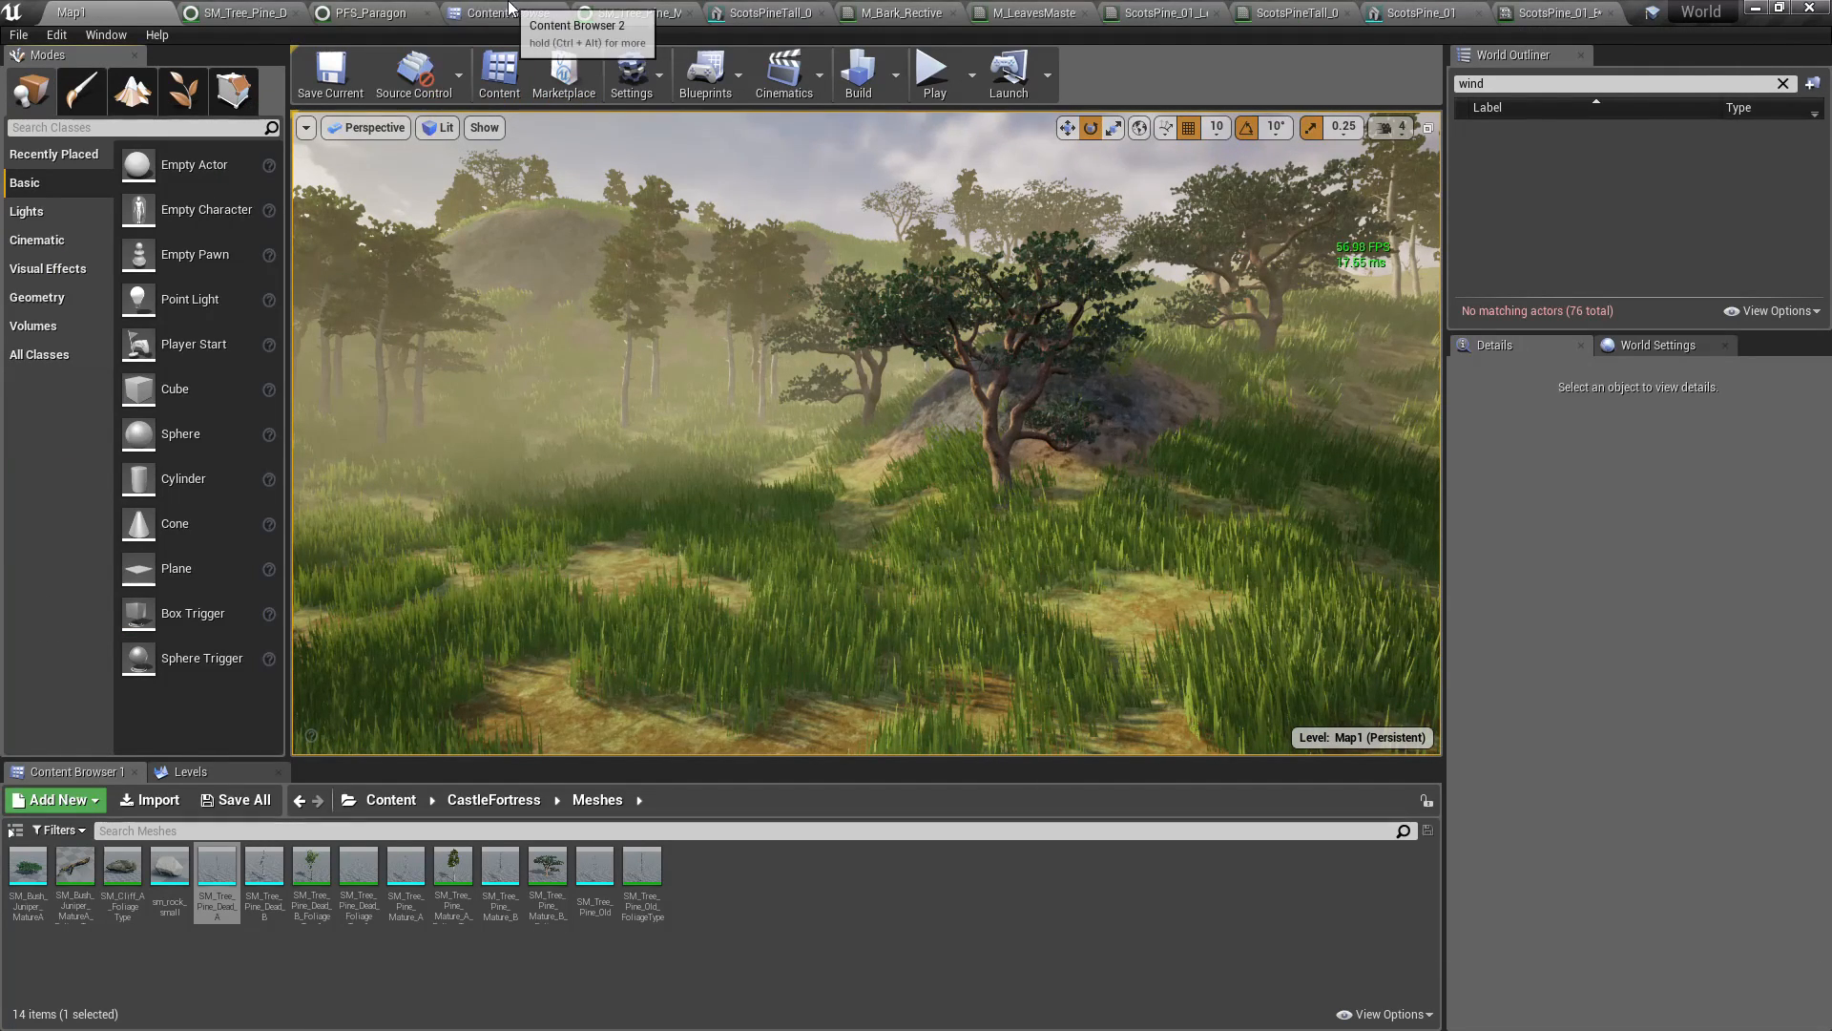
left_click(499, 72)
left_click_drag(943, 156, 1571, 250)
left_click(1018, 467)
right_click_drag(802, 781, 863, 695)
key("w")
key("s")
key("s")
key("s")
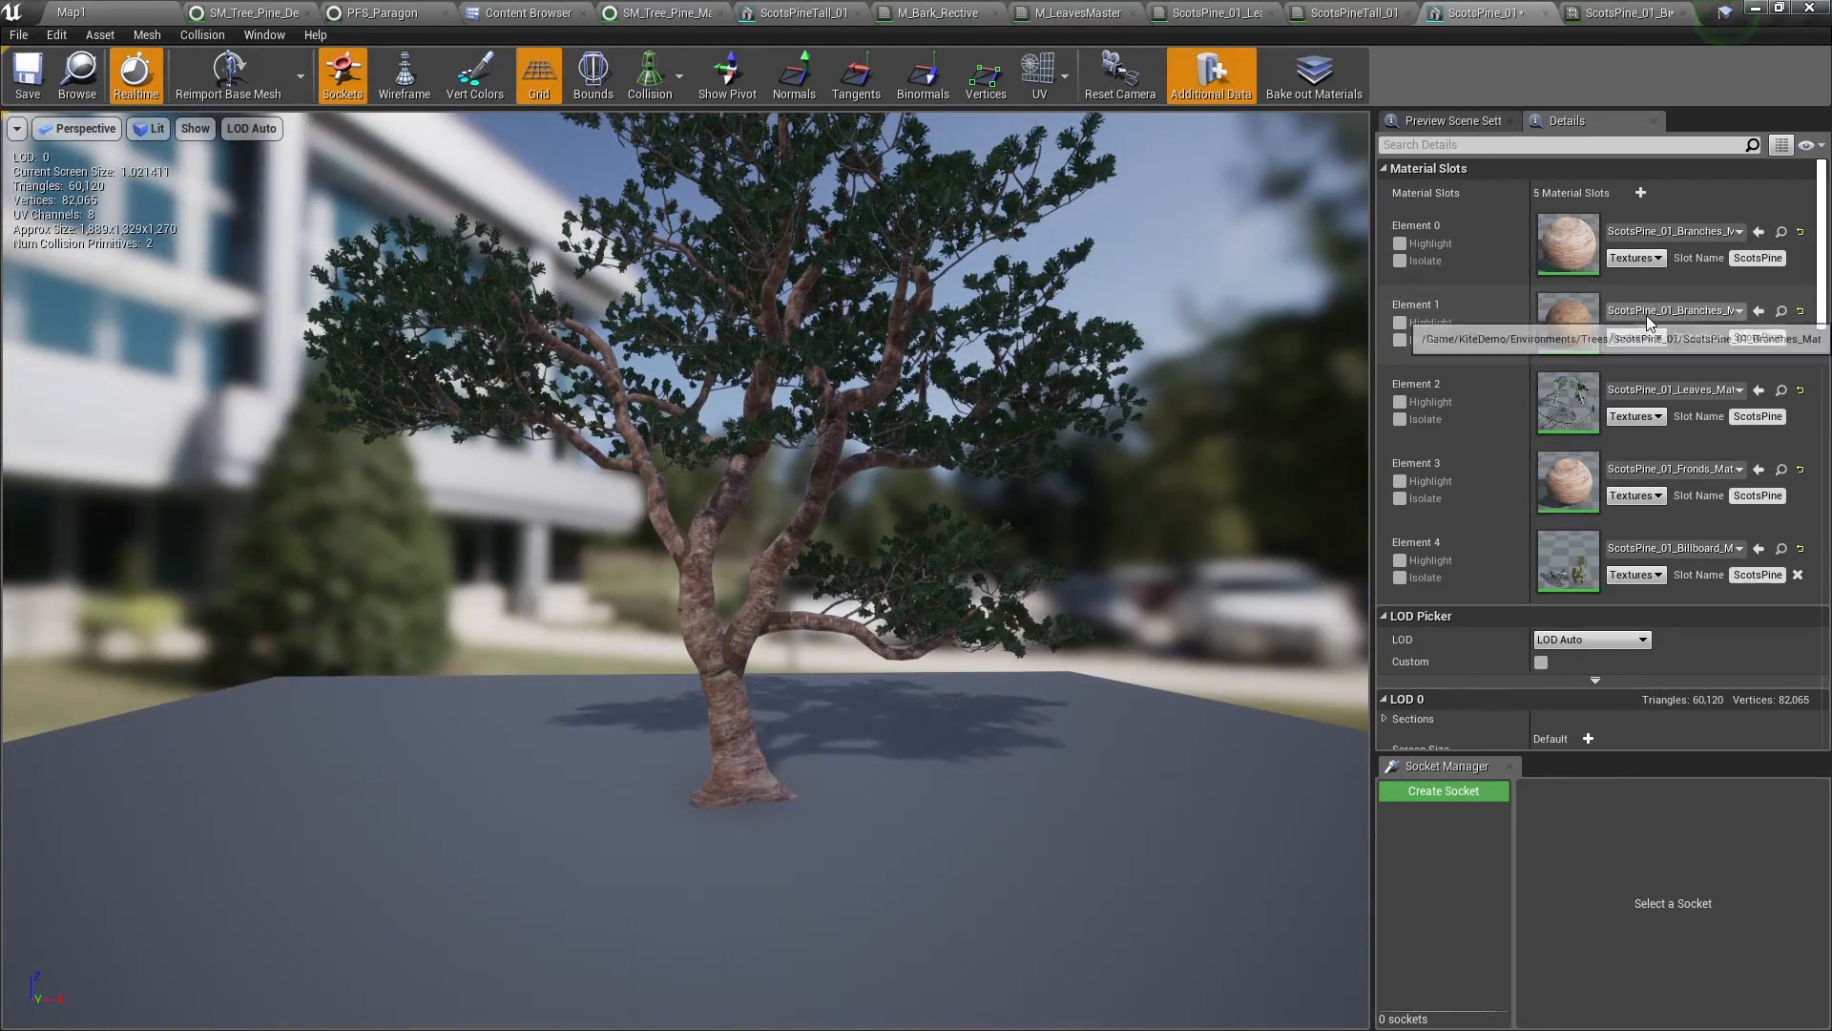
Assign ScotsPine_01_Branches_Mat_Inst1 to Element 1 and Element 3 of the ScotsPine_01 mesh
left_click(1646, 314)
left_click(1647, 758)
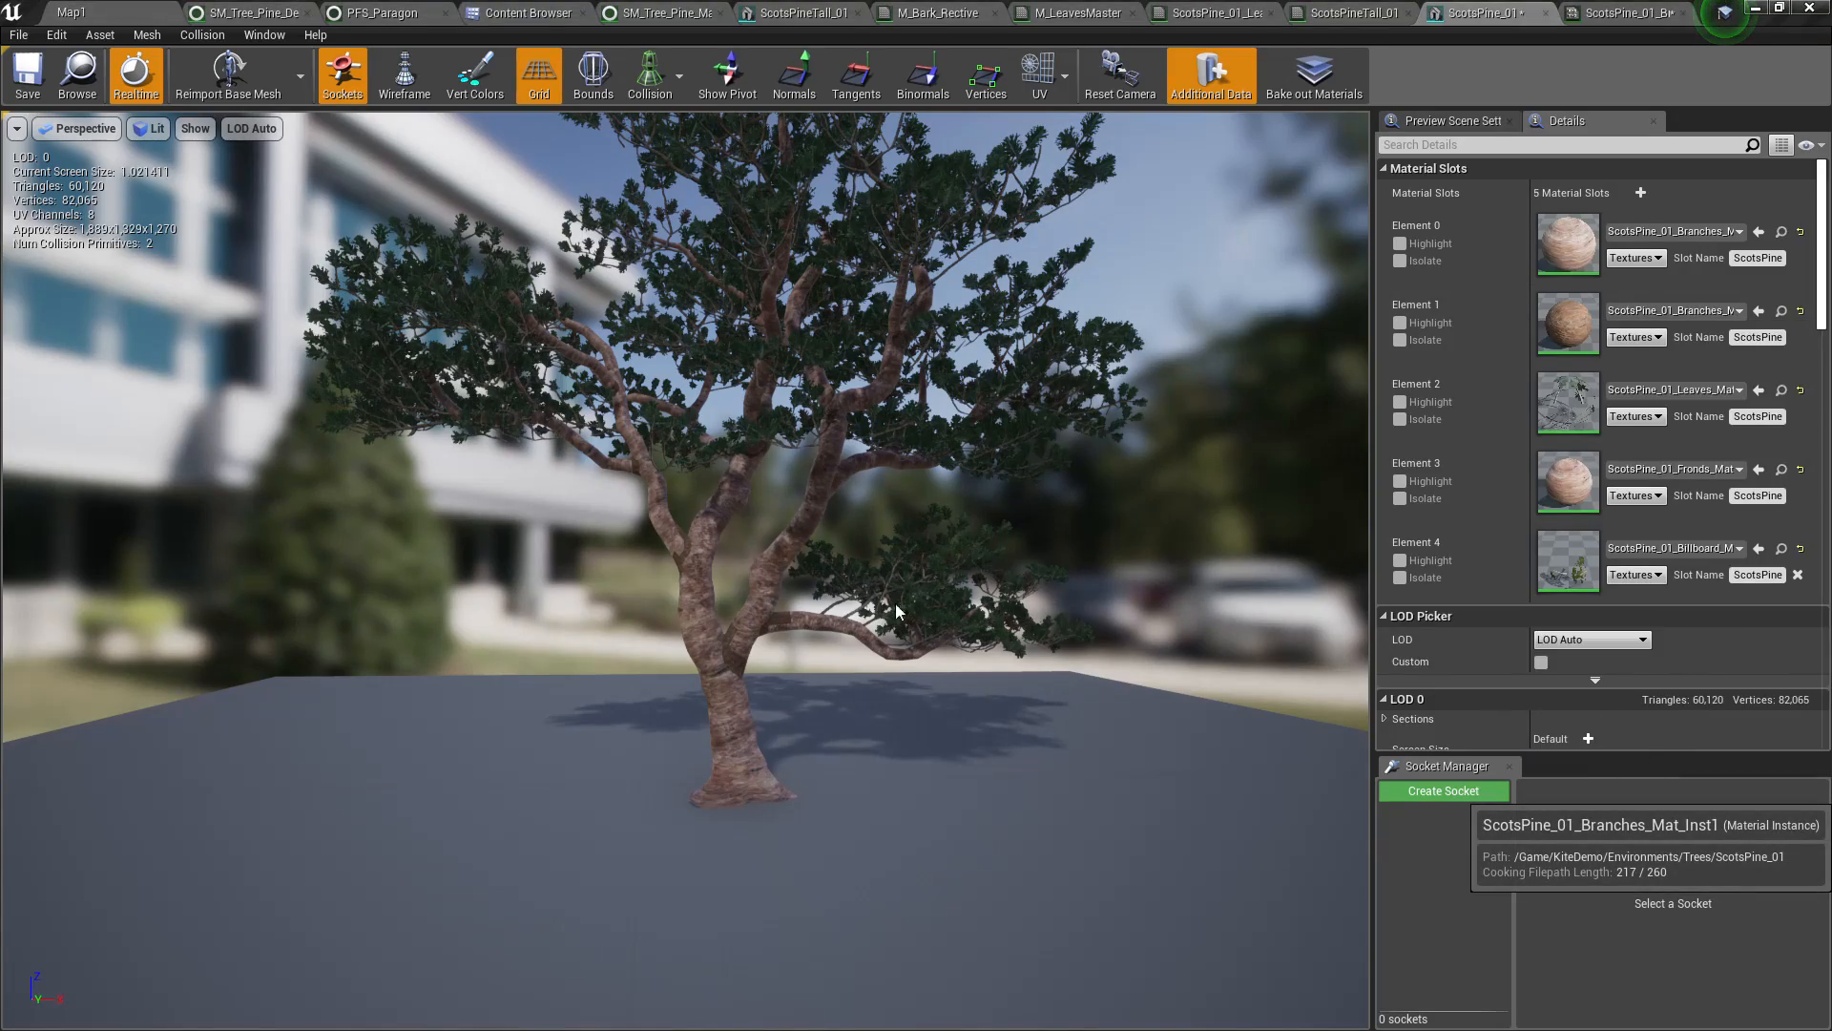
right_click_drag(785, 613, 766, 574)
key("w")
key("d")
key("w")
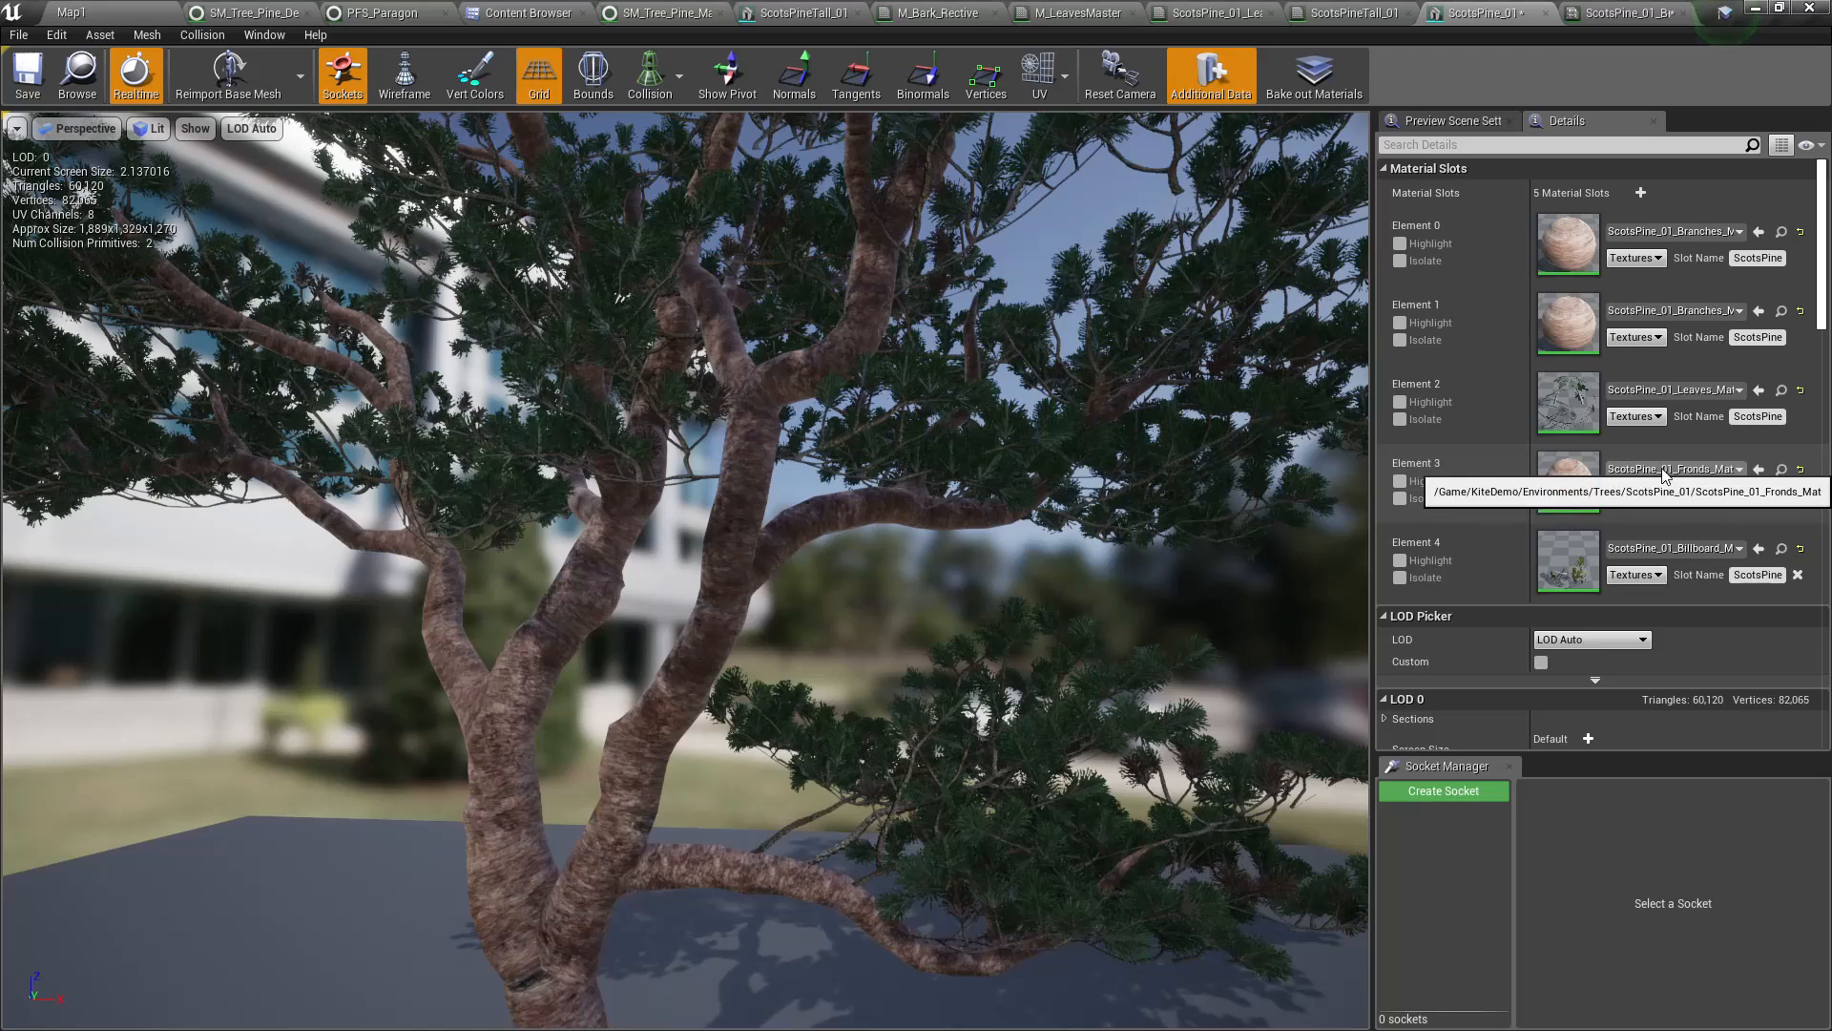
left_click(1665, 469)
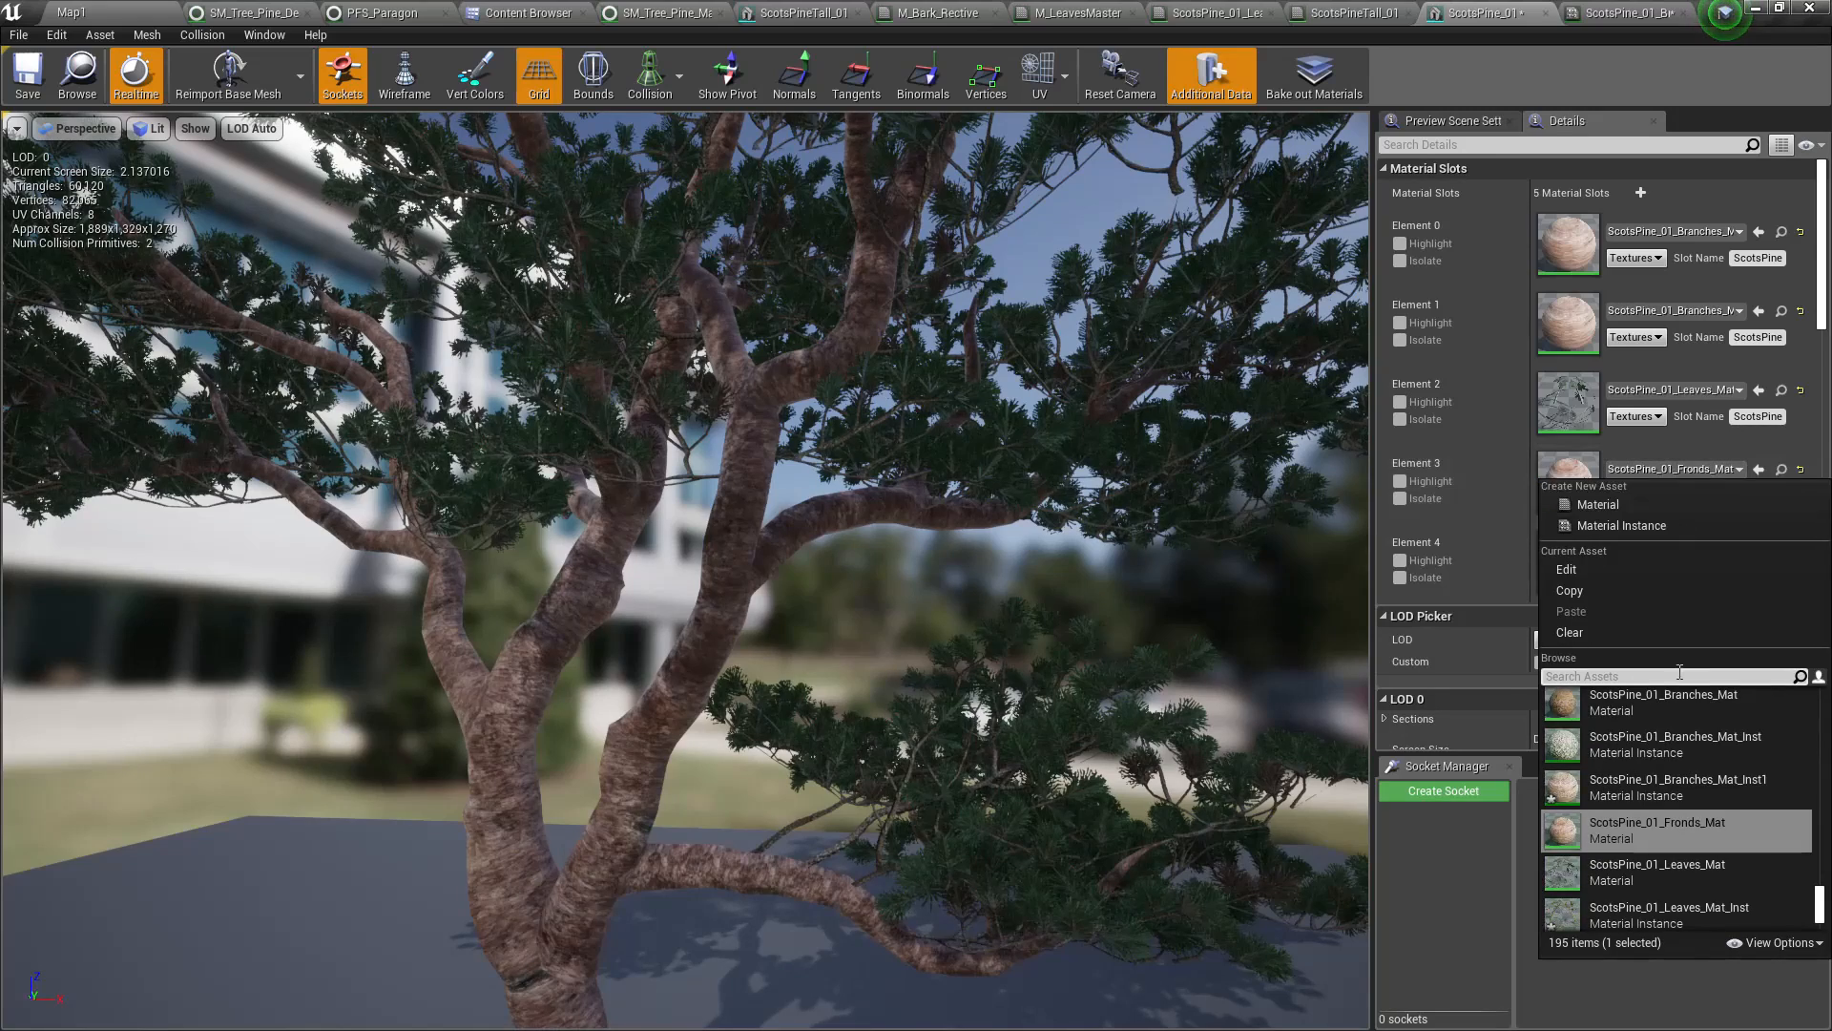
left_click(1656, 781)
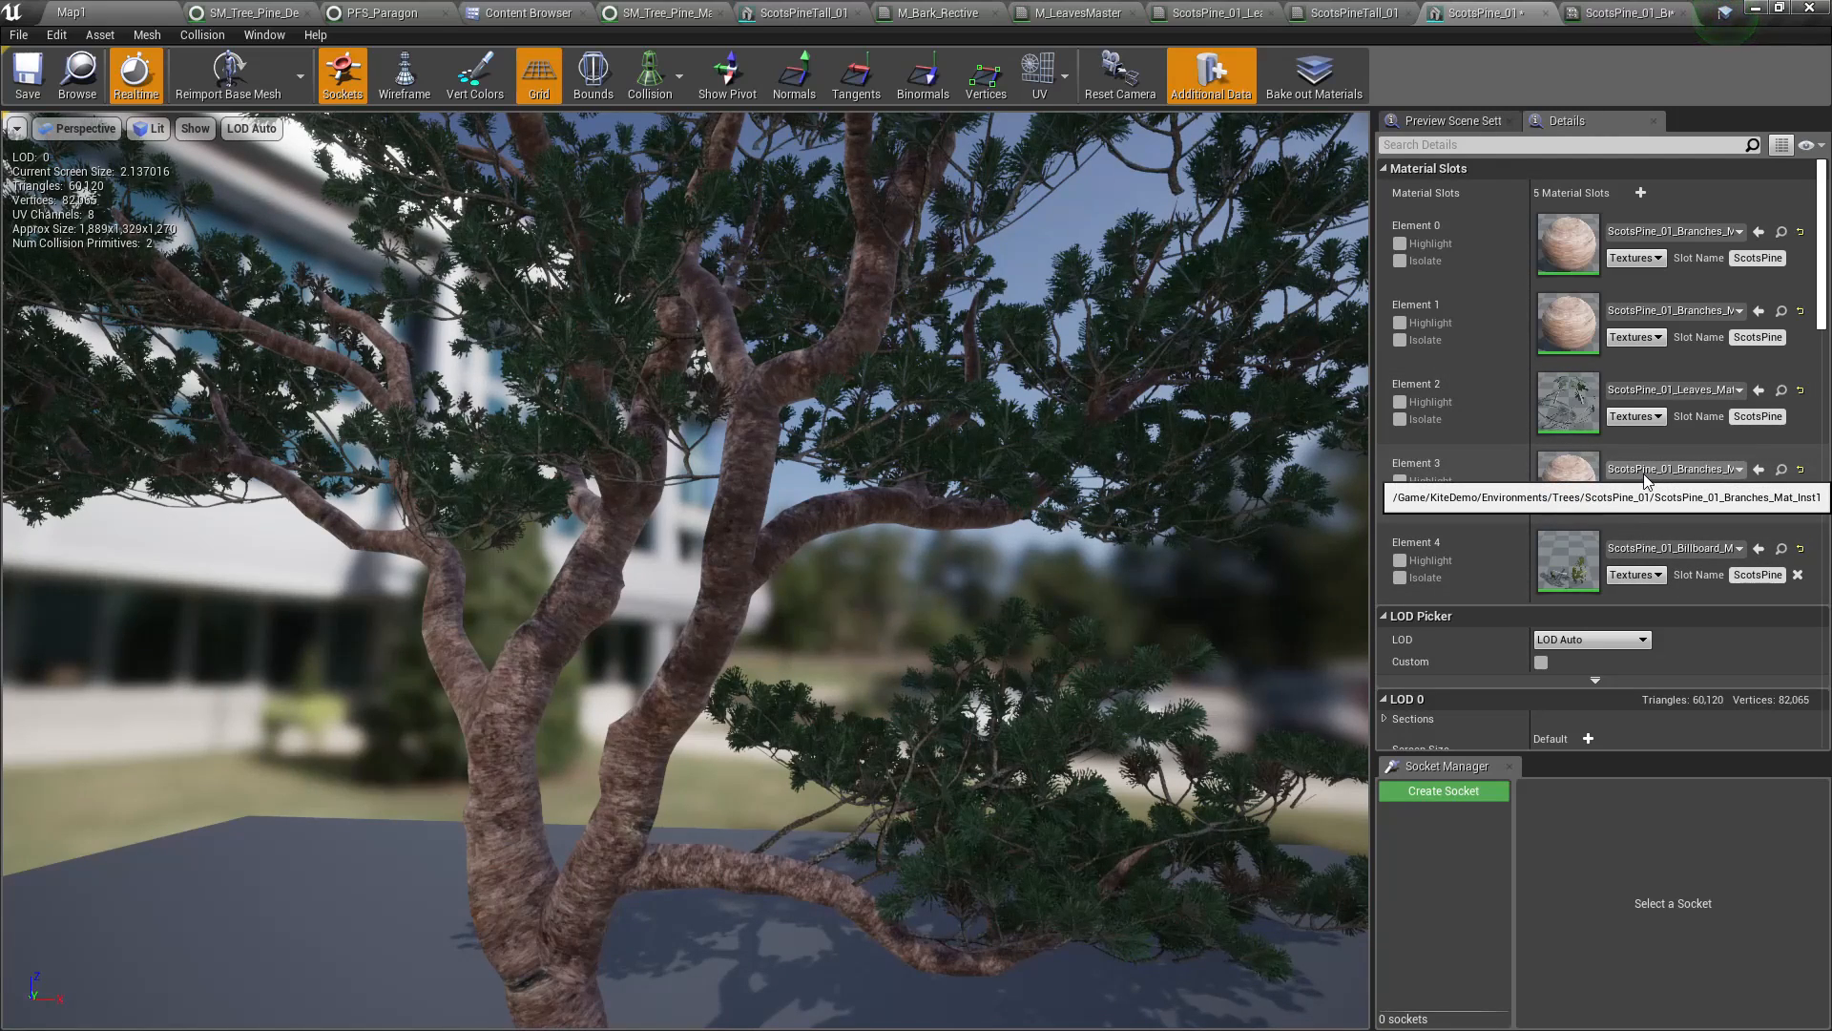
Assign ScotsPine_01_Leaves_Mat_Inst to Element 2 of the ScotsPine_01 mesh and inspect the tree's foliage
left_click(1630, 389)
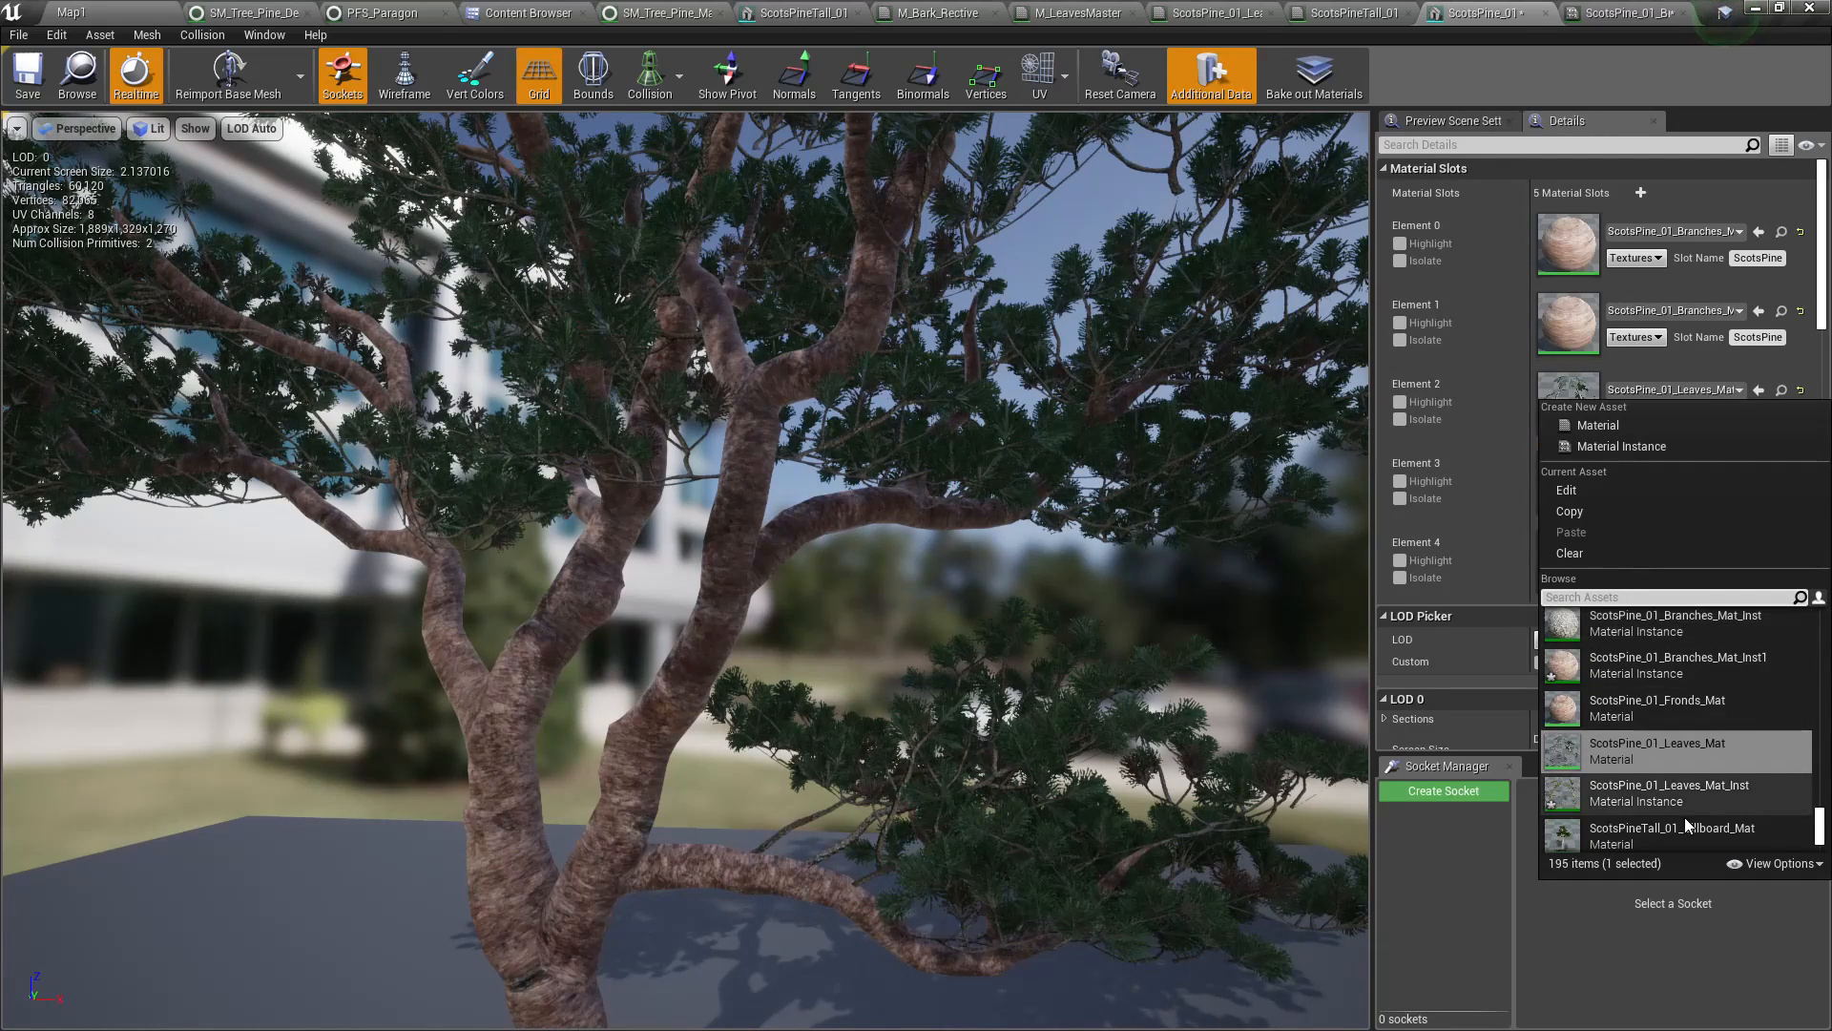
left_click(1665, 784)
right_click_drag(638, 531, 596, 606)
key("w")
key("d")
key("s")
Return to Map1 and examine the pines with their new bark and leaf materials from several viewpoints
left_click(71, 13)
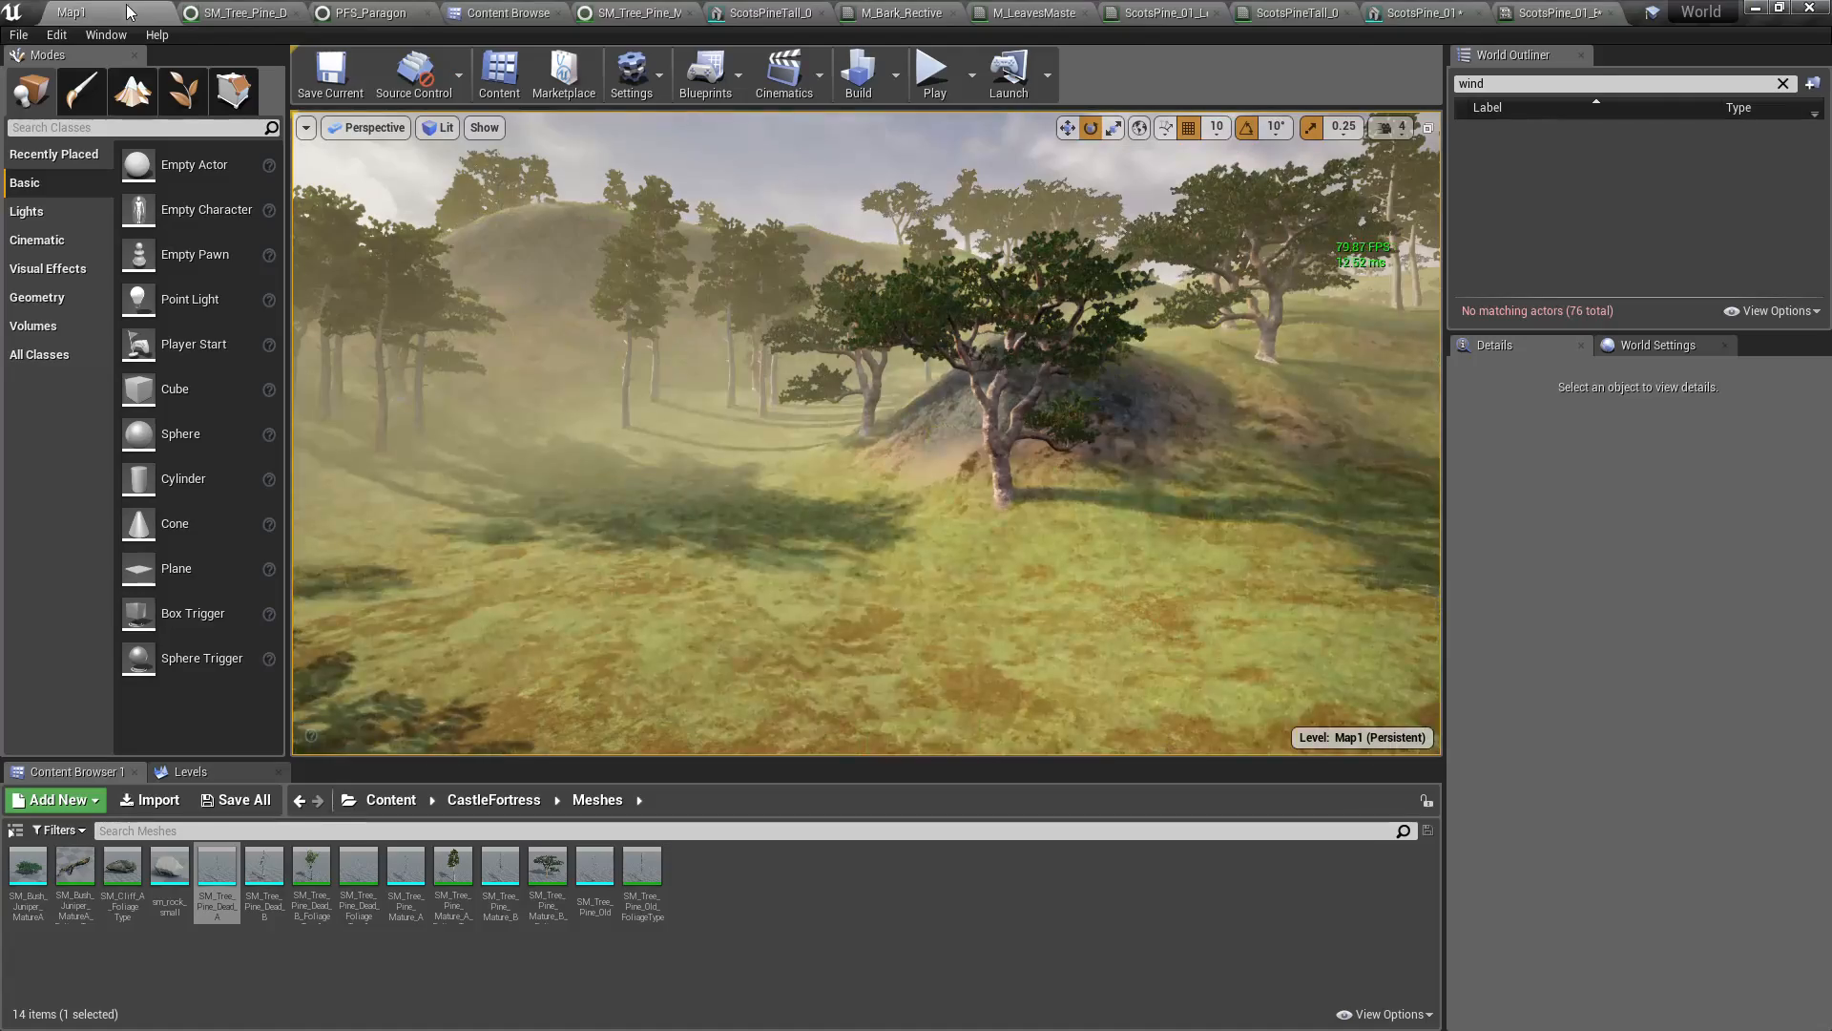
right_click_drag(866, 477, 482, 444)
key("d")
key("w")
key("s")
key("s")
key("w")
right_click_drag(788, 528, 789, 528)
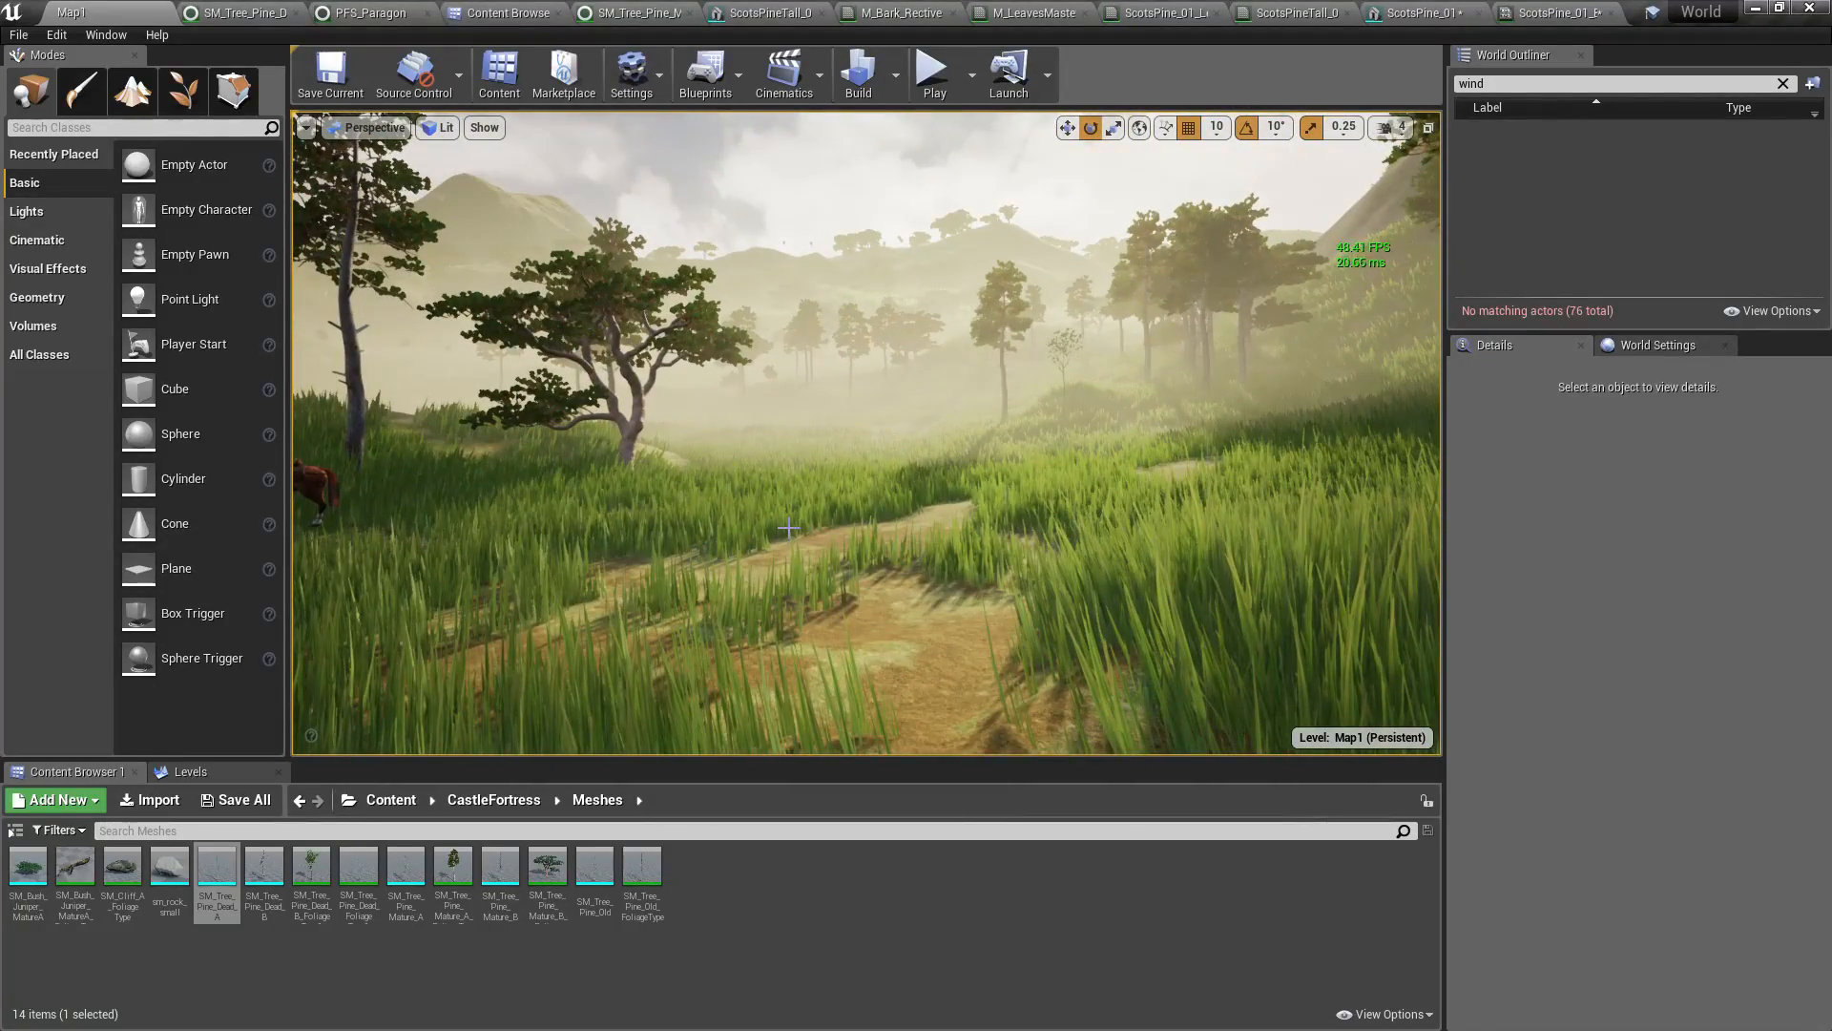
key("F11")
key("F11")
right_click_drag(789, 528, 889, 544)
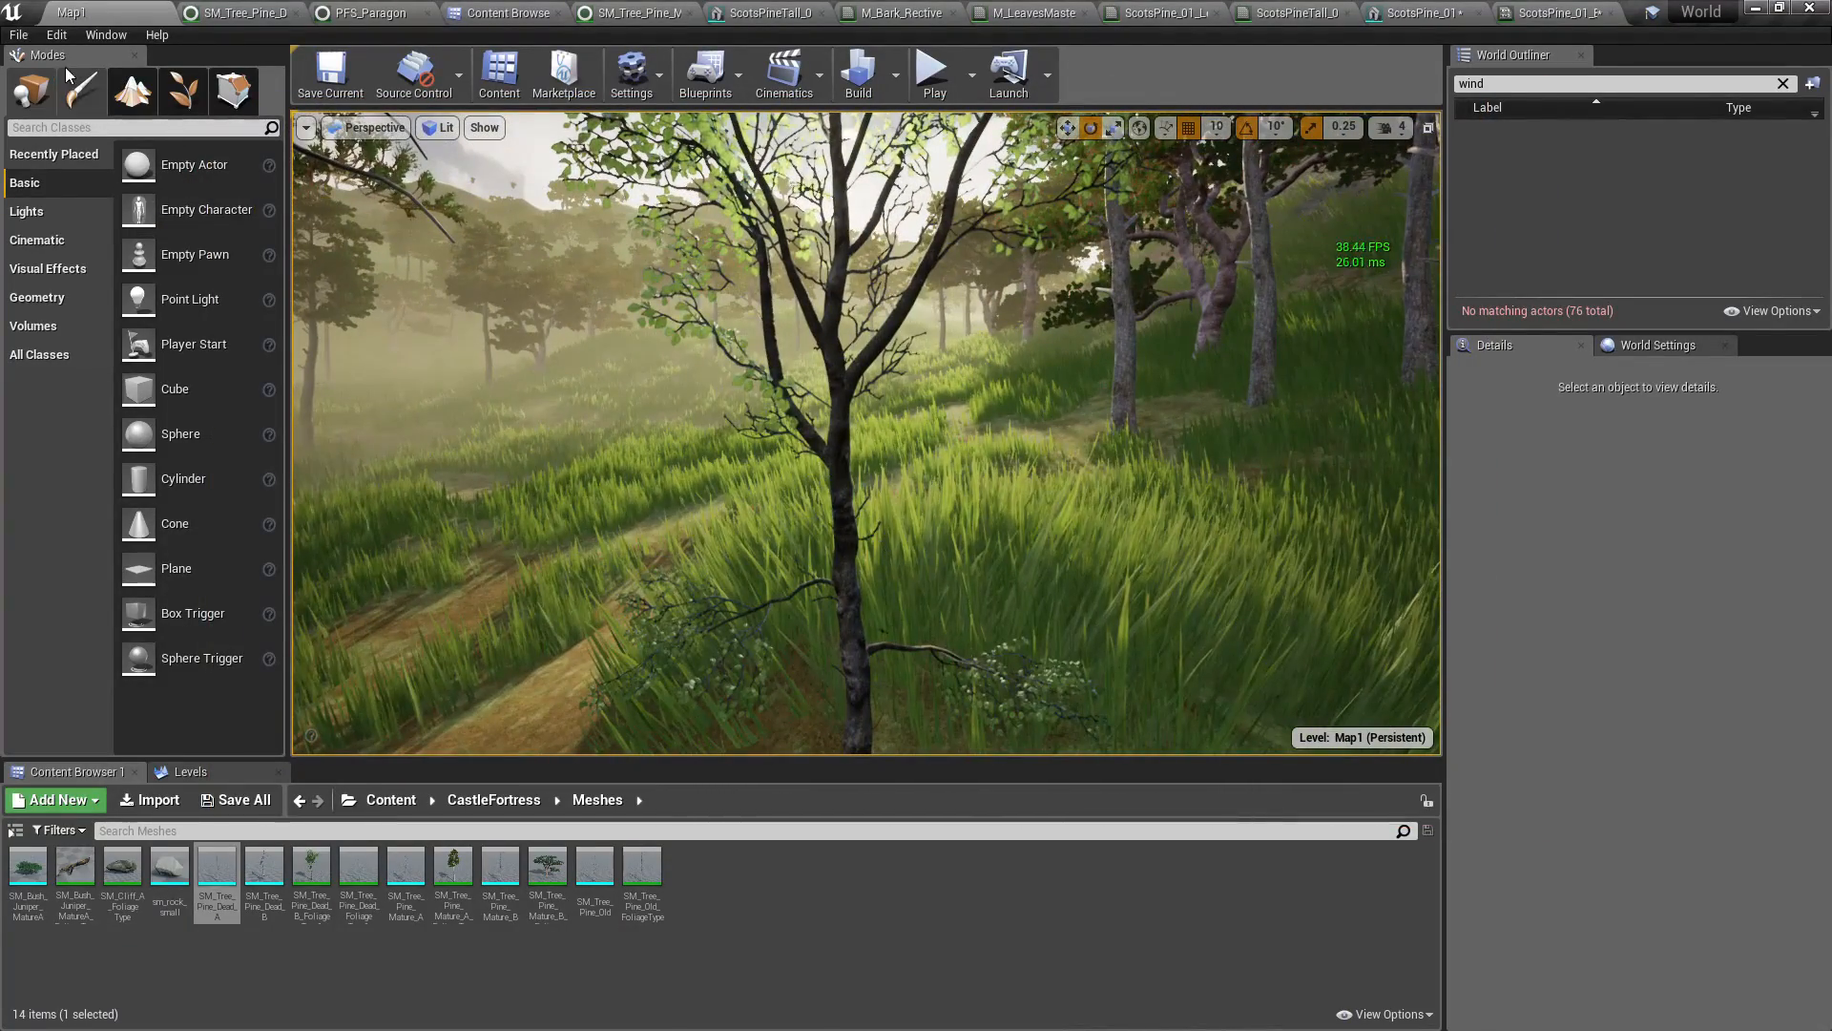
Open the HillTree_Tall_02 mesh from Map1's foliage types and inspect its trunk and lower branches
left_click(186, 92)
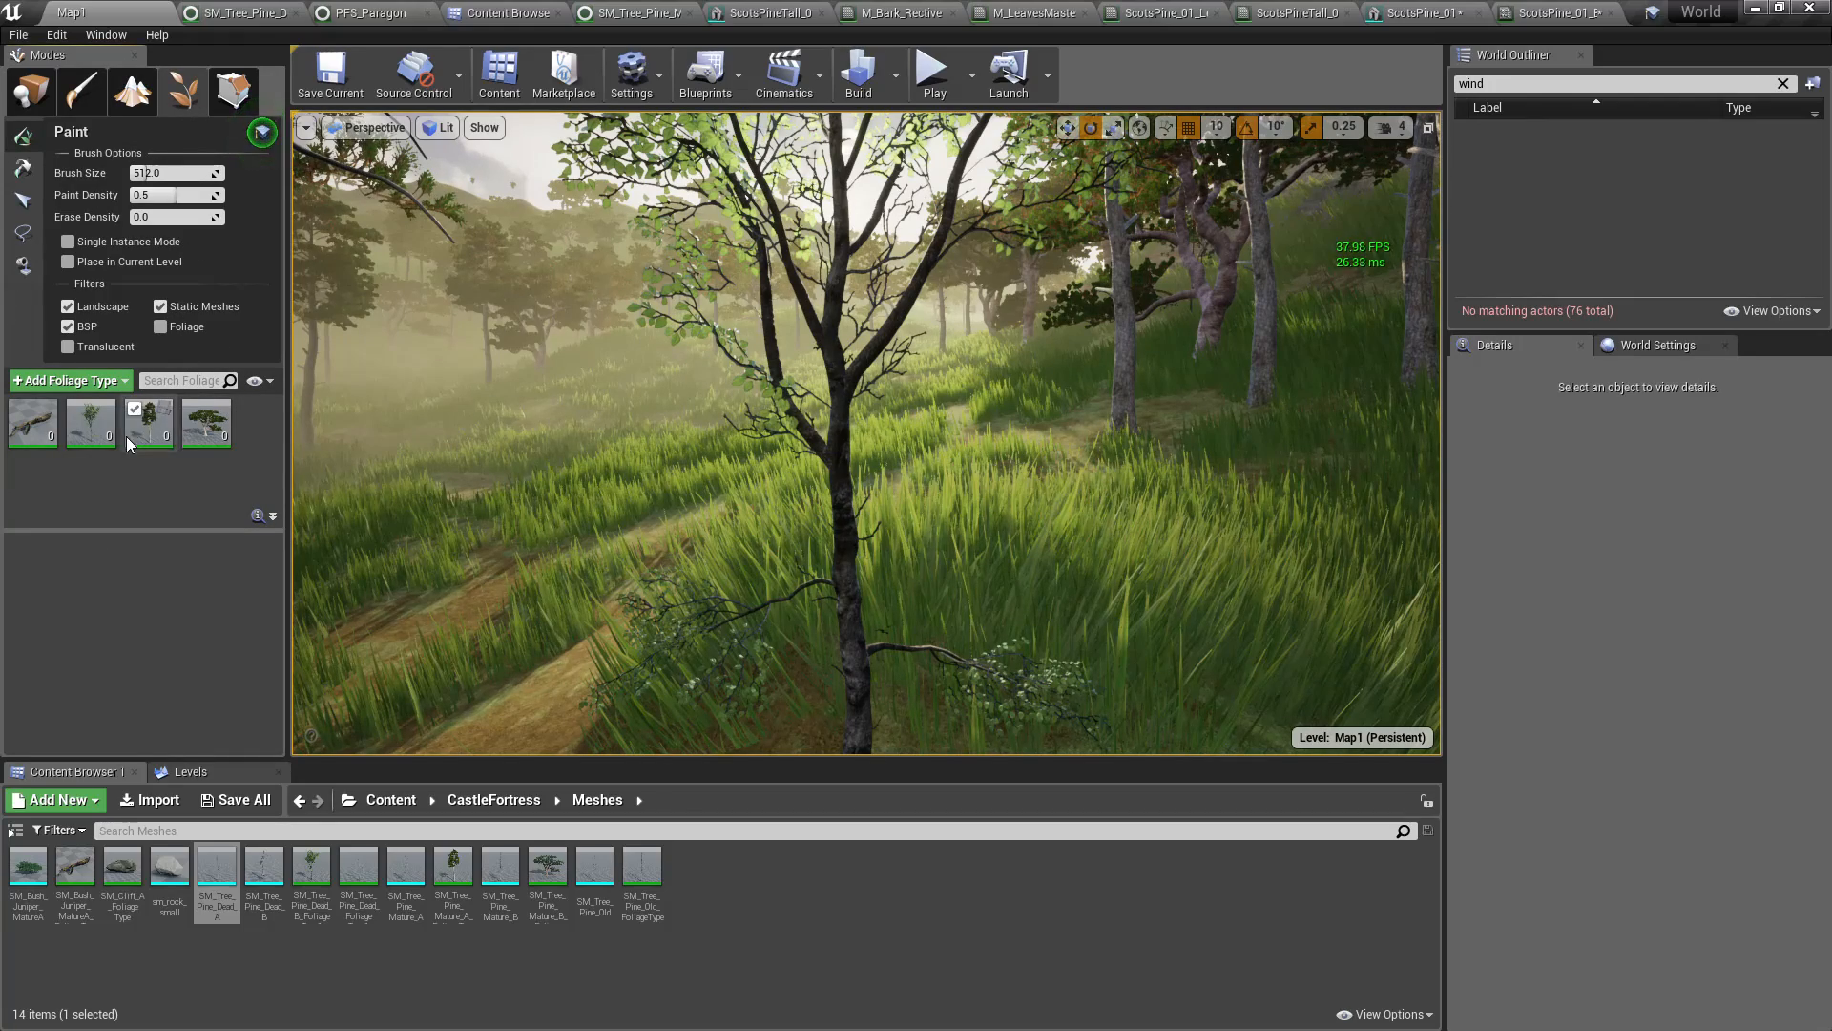
left_click(95, 427)
double_click(130, 602)
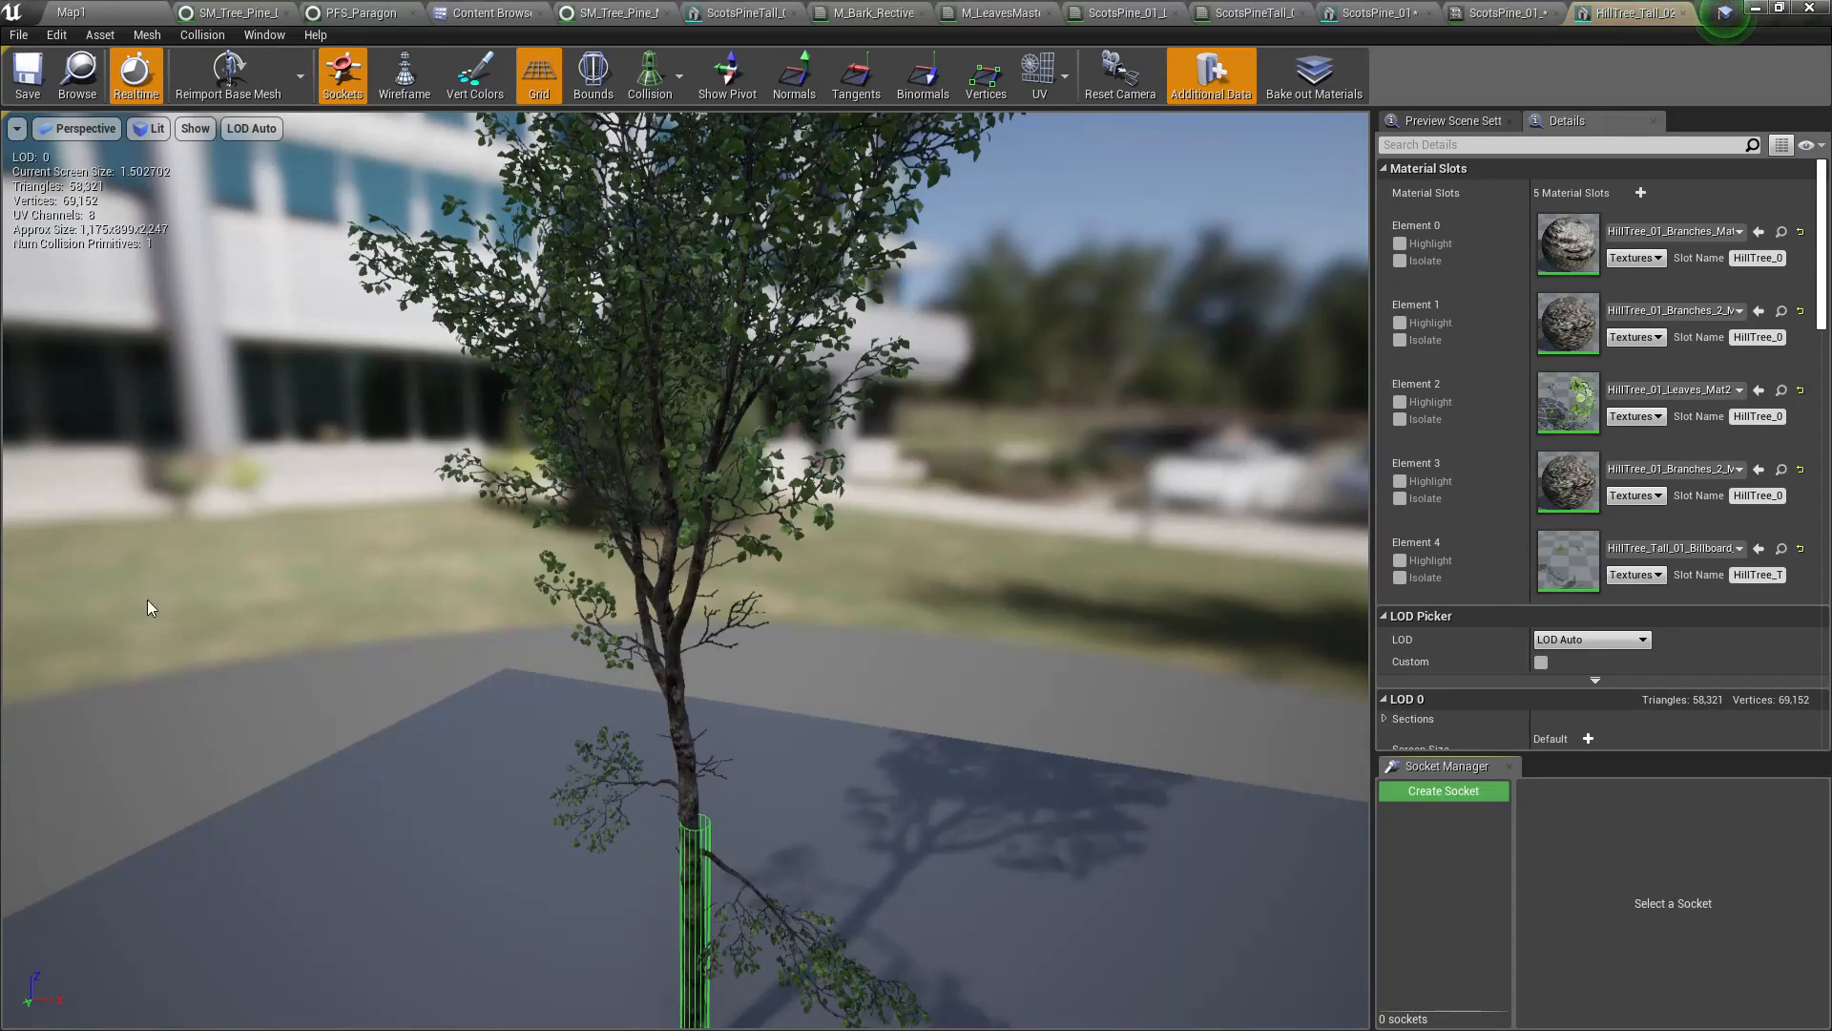
right_click_drag(726, 572, 687, 570)
key("w")
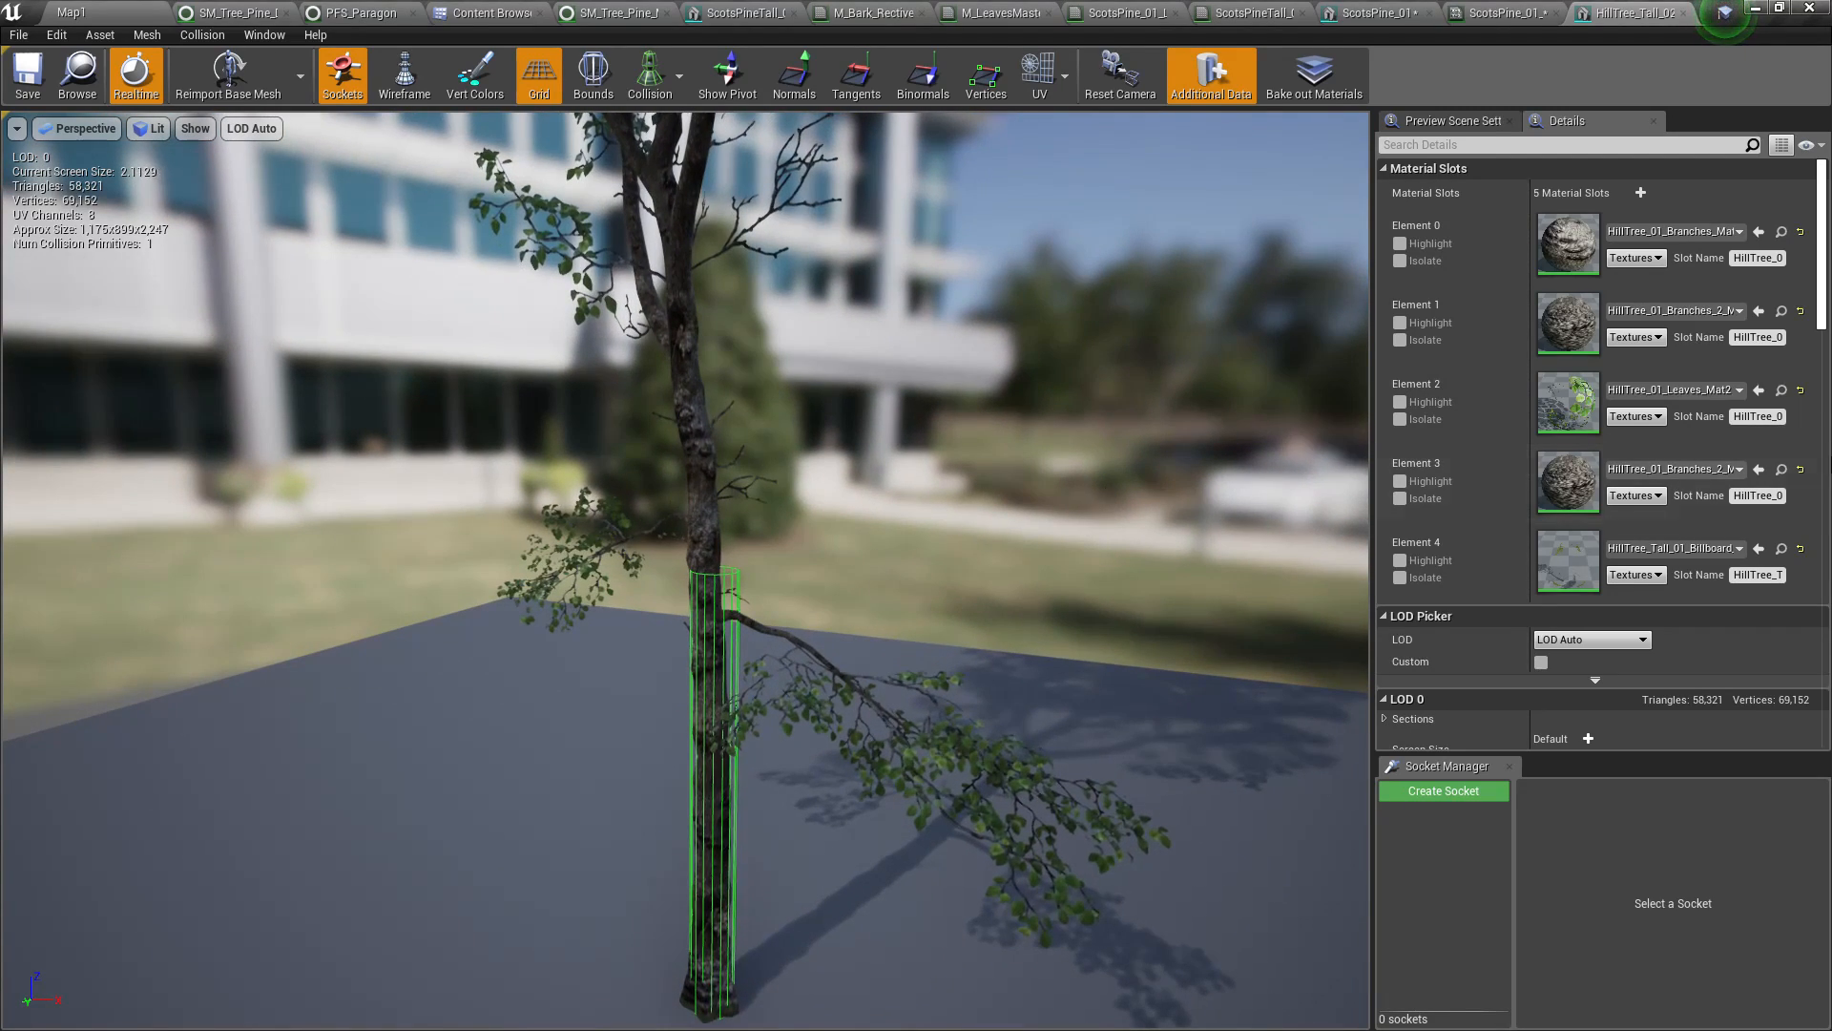
Locate the HillTree_01_Branches_Mat material used by Element 0 and create a material instance from it with the default name
left_click(1781, 232)
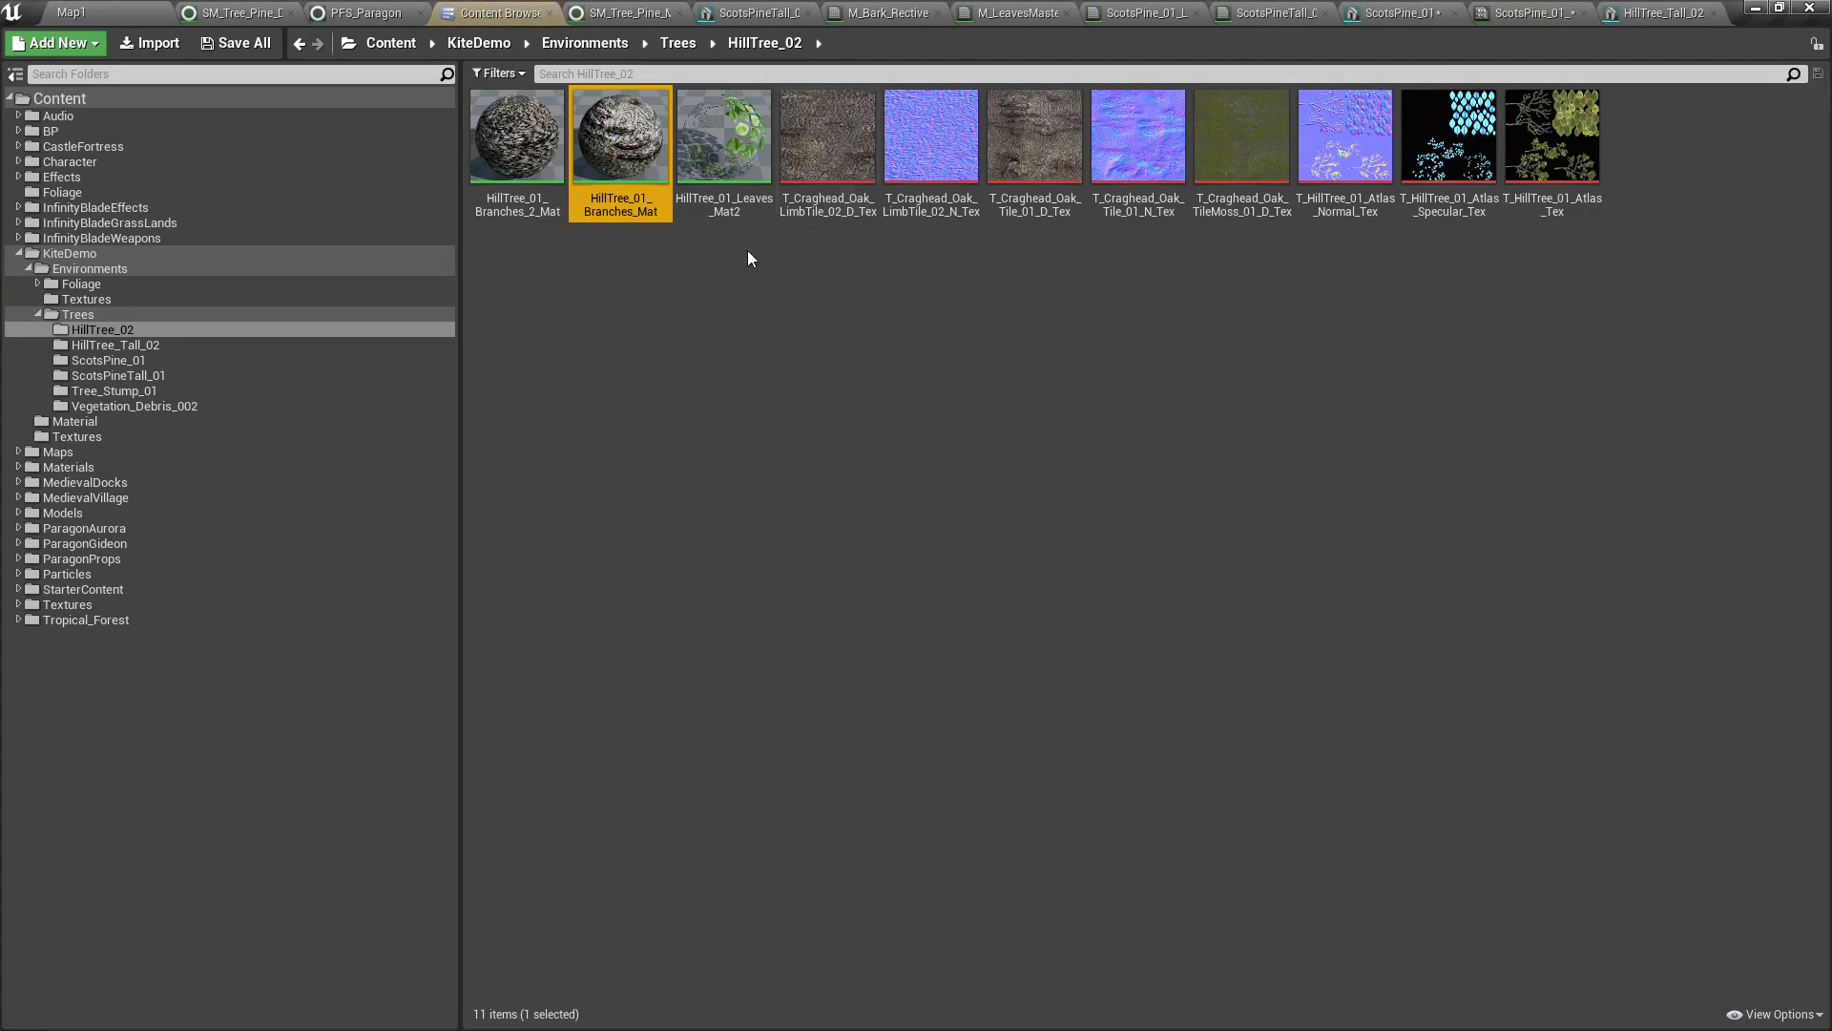
right_click(619, 128)
left_click(712, 153)
key("Return")
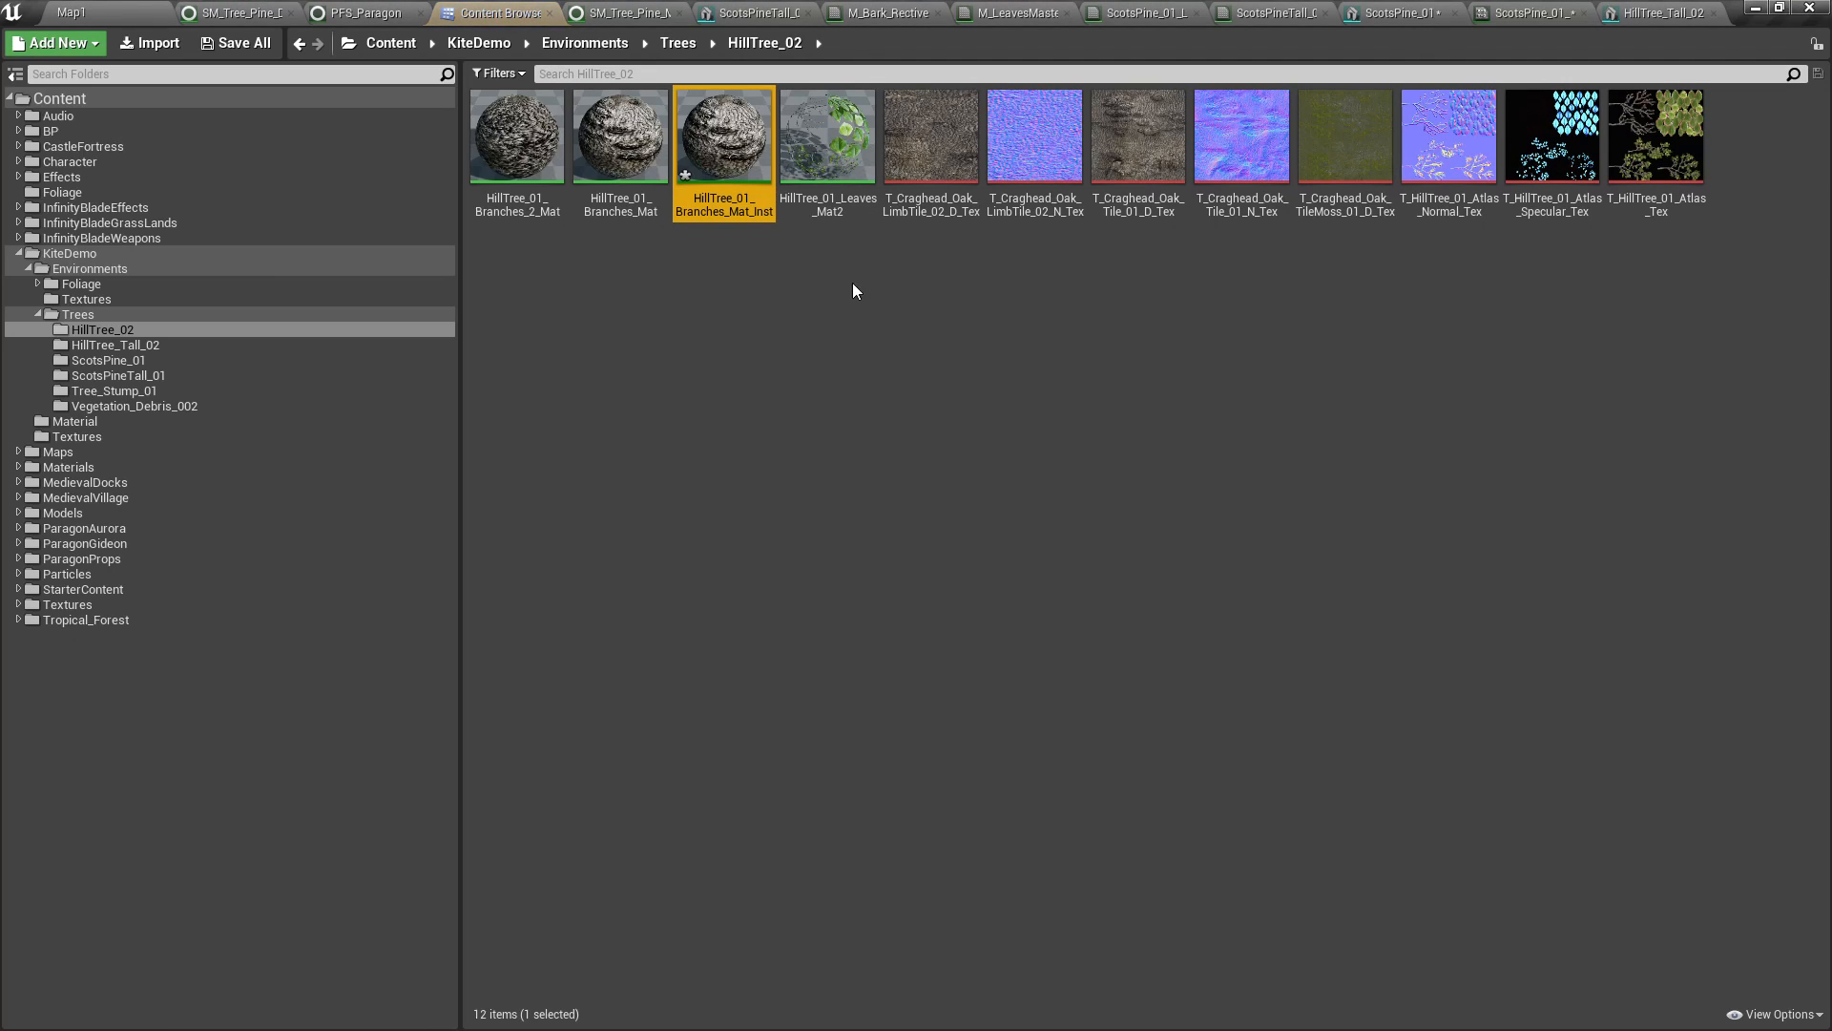
Set the parent of HillTree_01_Branches_Mat_Inst to M_Bark_Rective
double_click(728, 151)
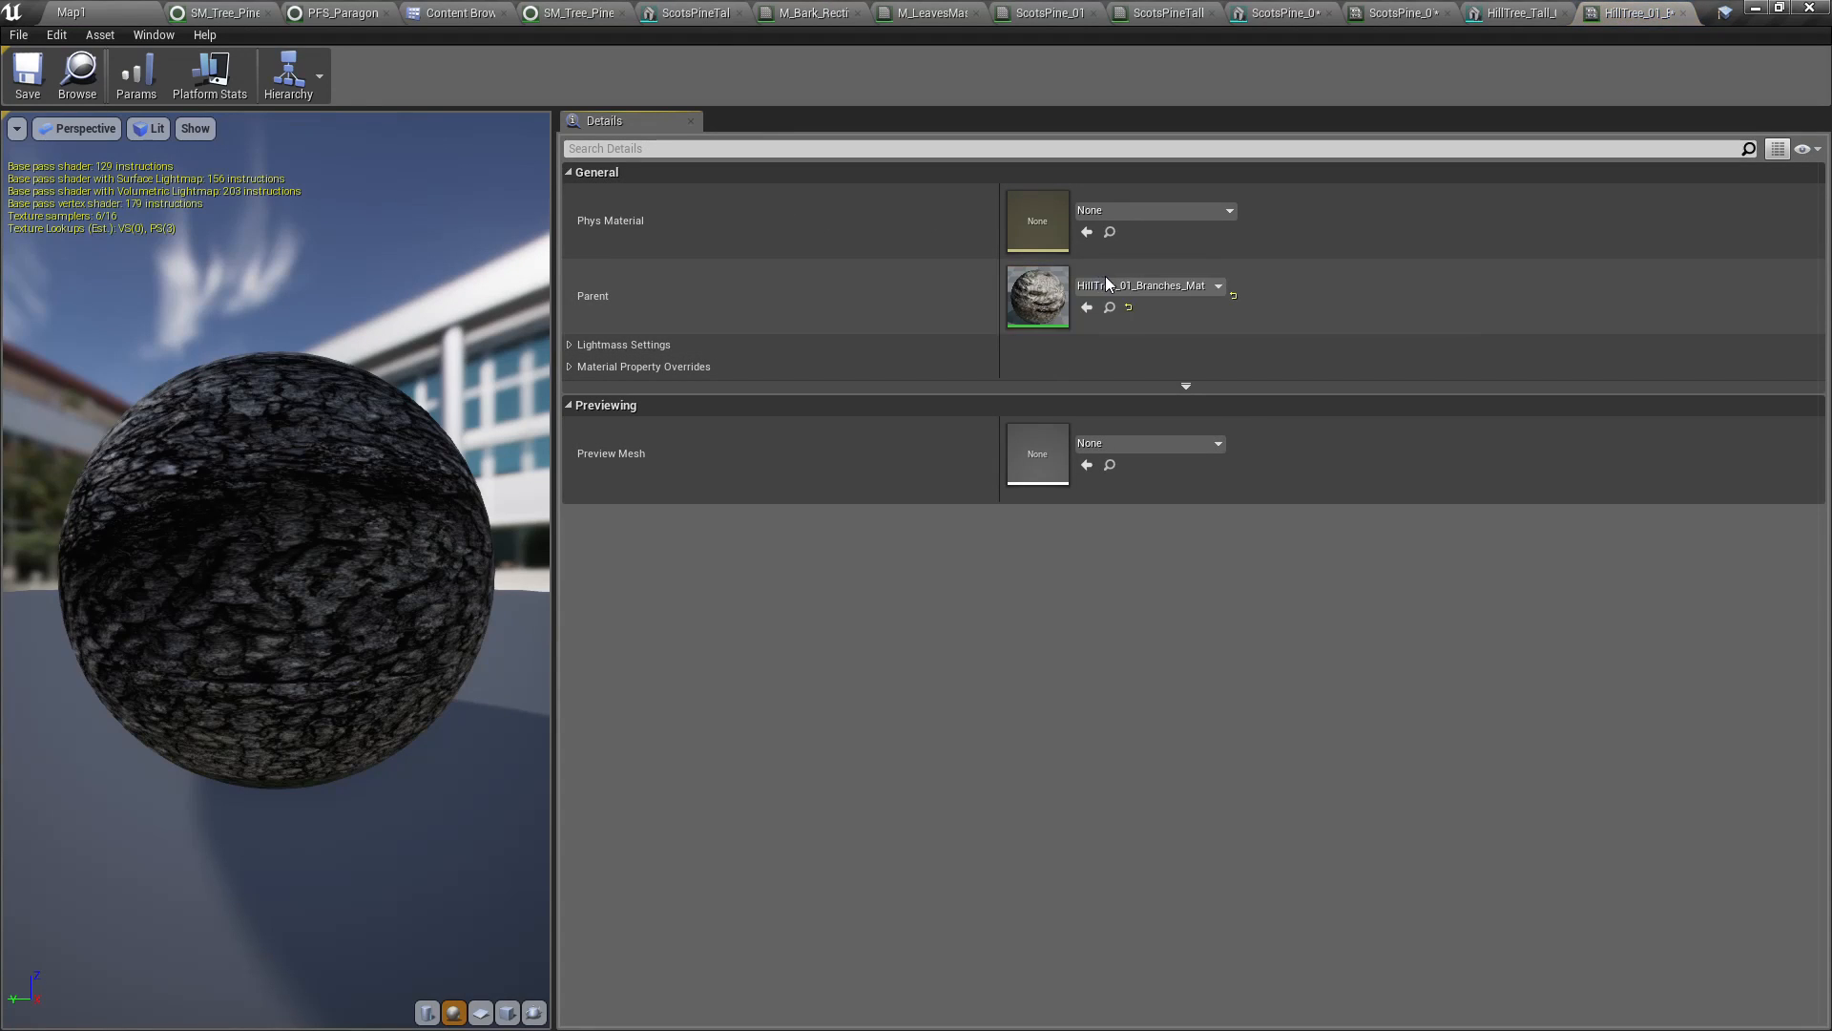
left_click(1119, 288)
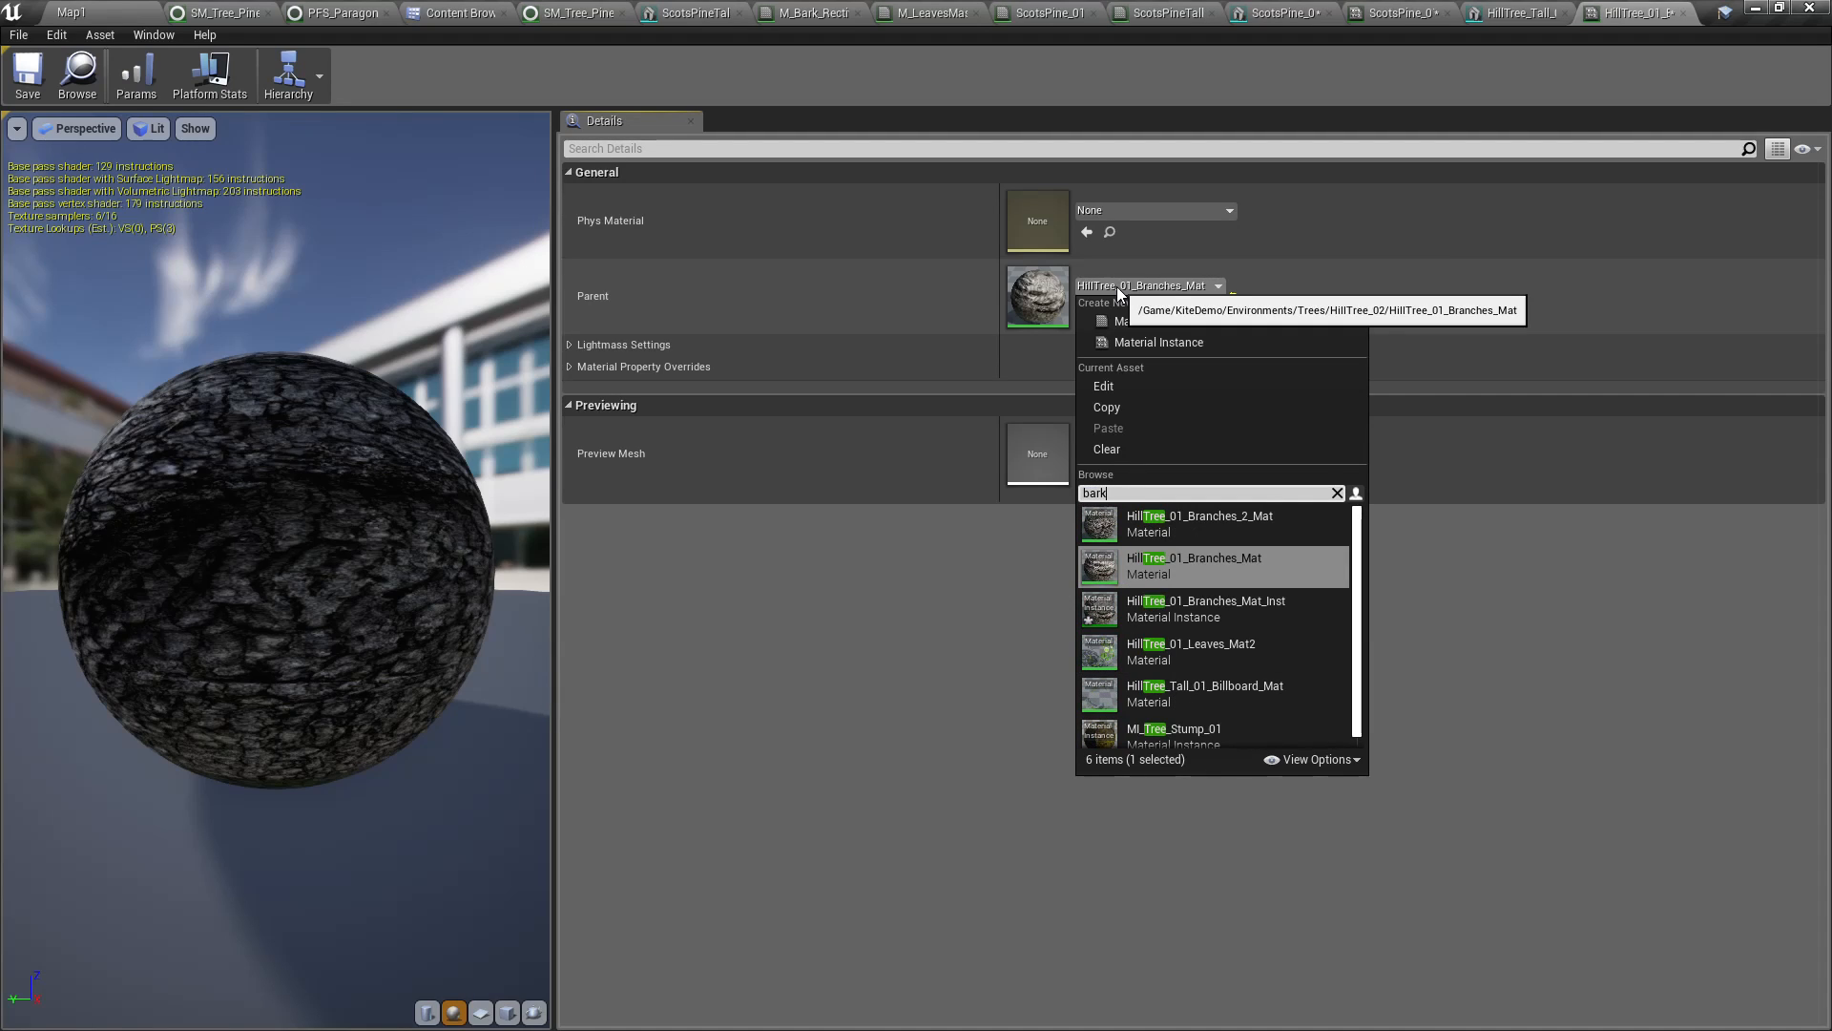
type("_rea")
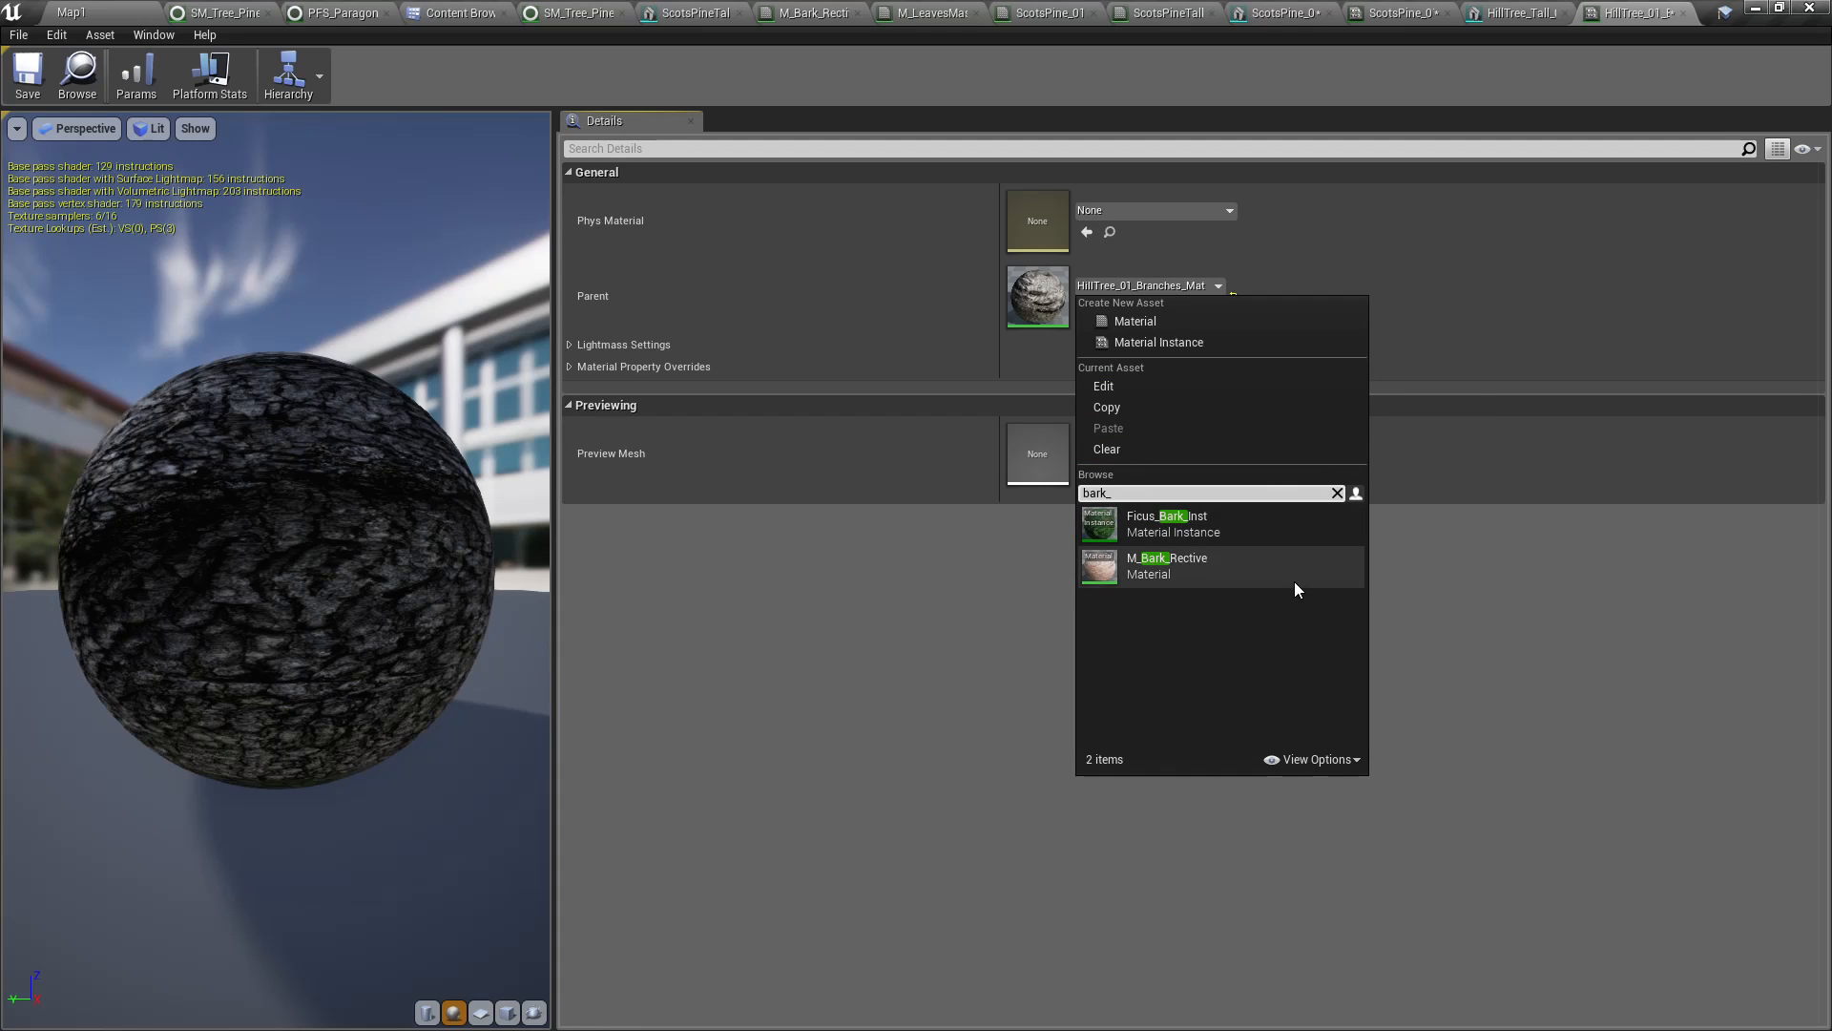
left_click(1269, 572)
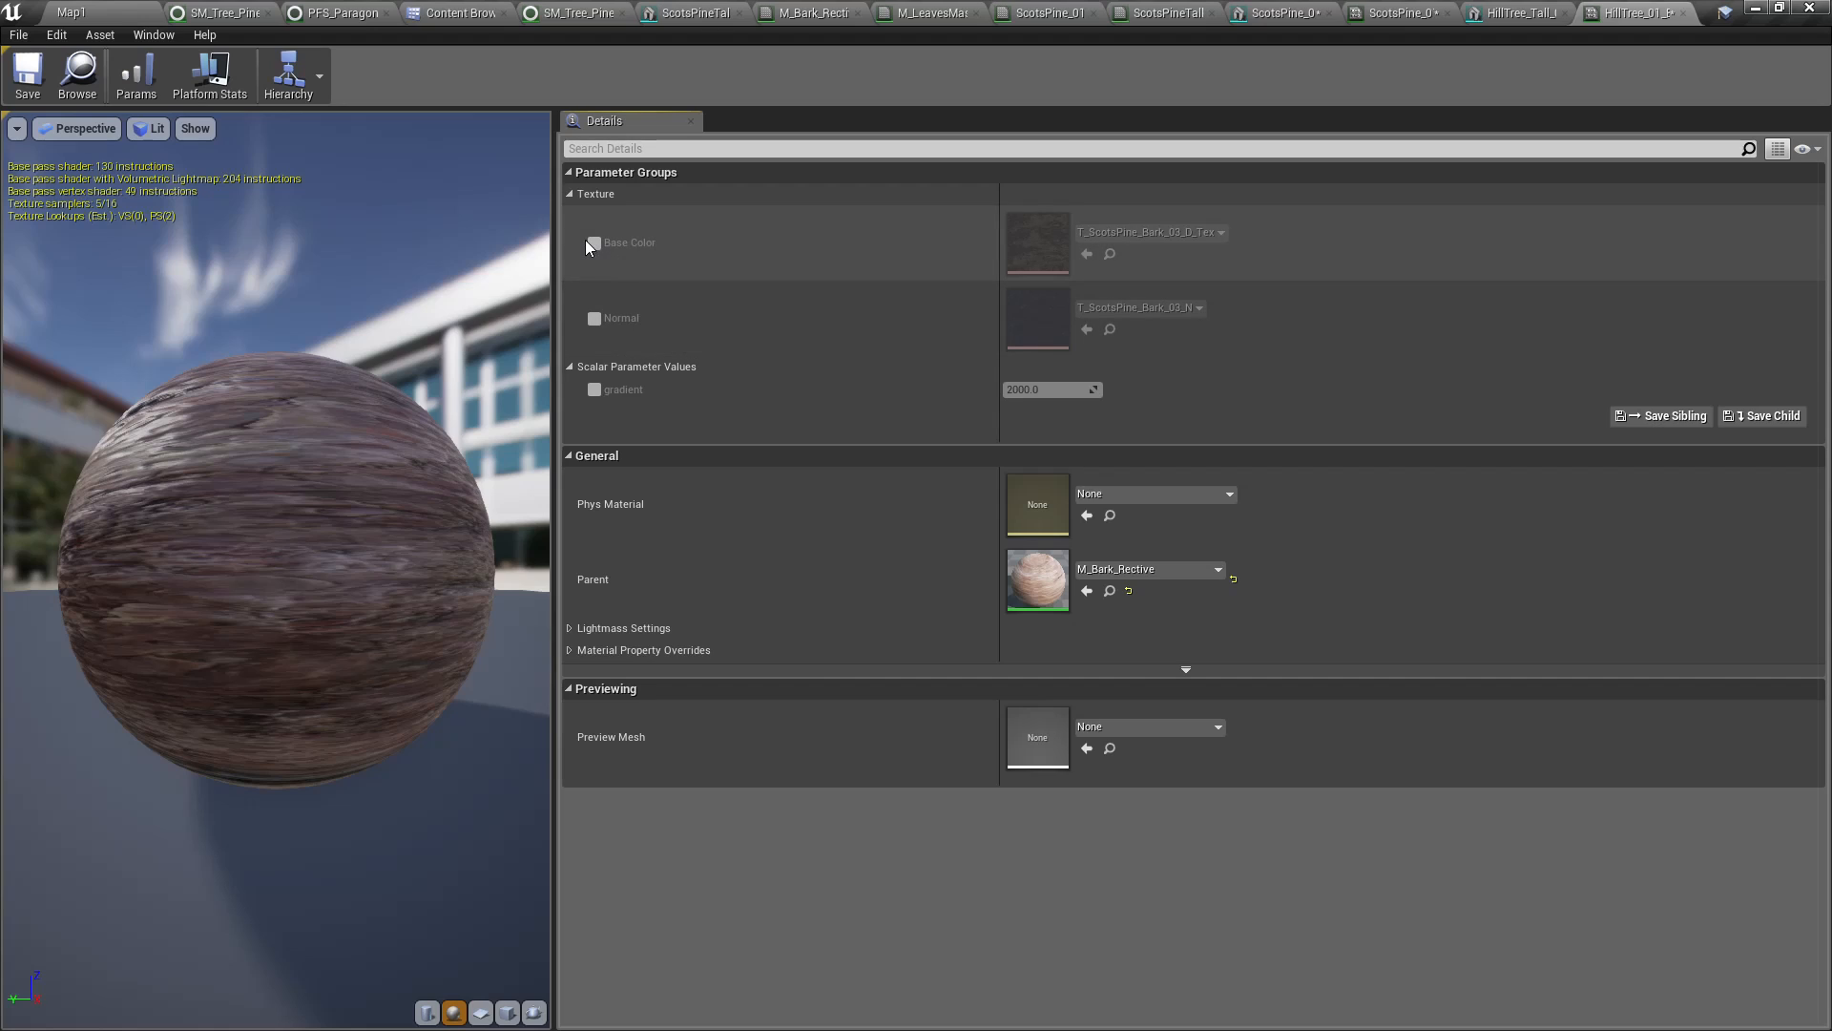
Override the bark instance's Base Color with T_Craghead_Oak_LimbTile_02_D_Tex and its Normal with T_Craghead_Oak_LimbTile_02_N_Tex
left_click(592, 243)
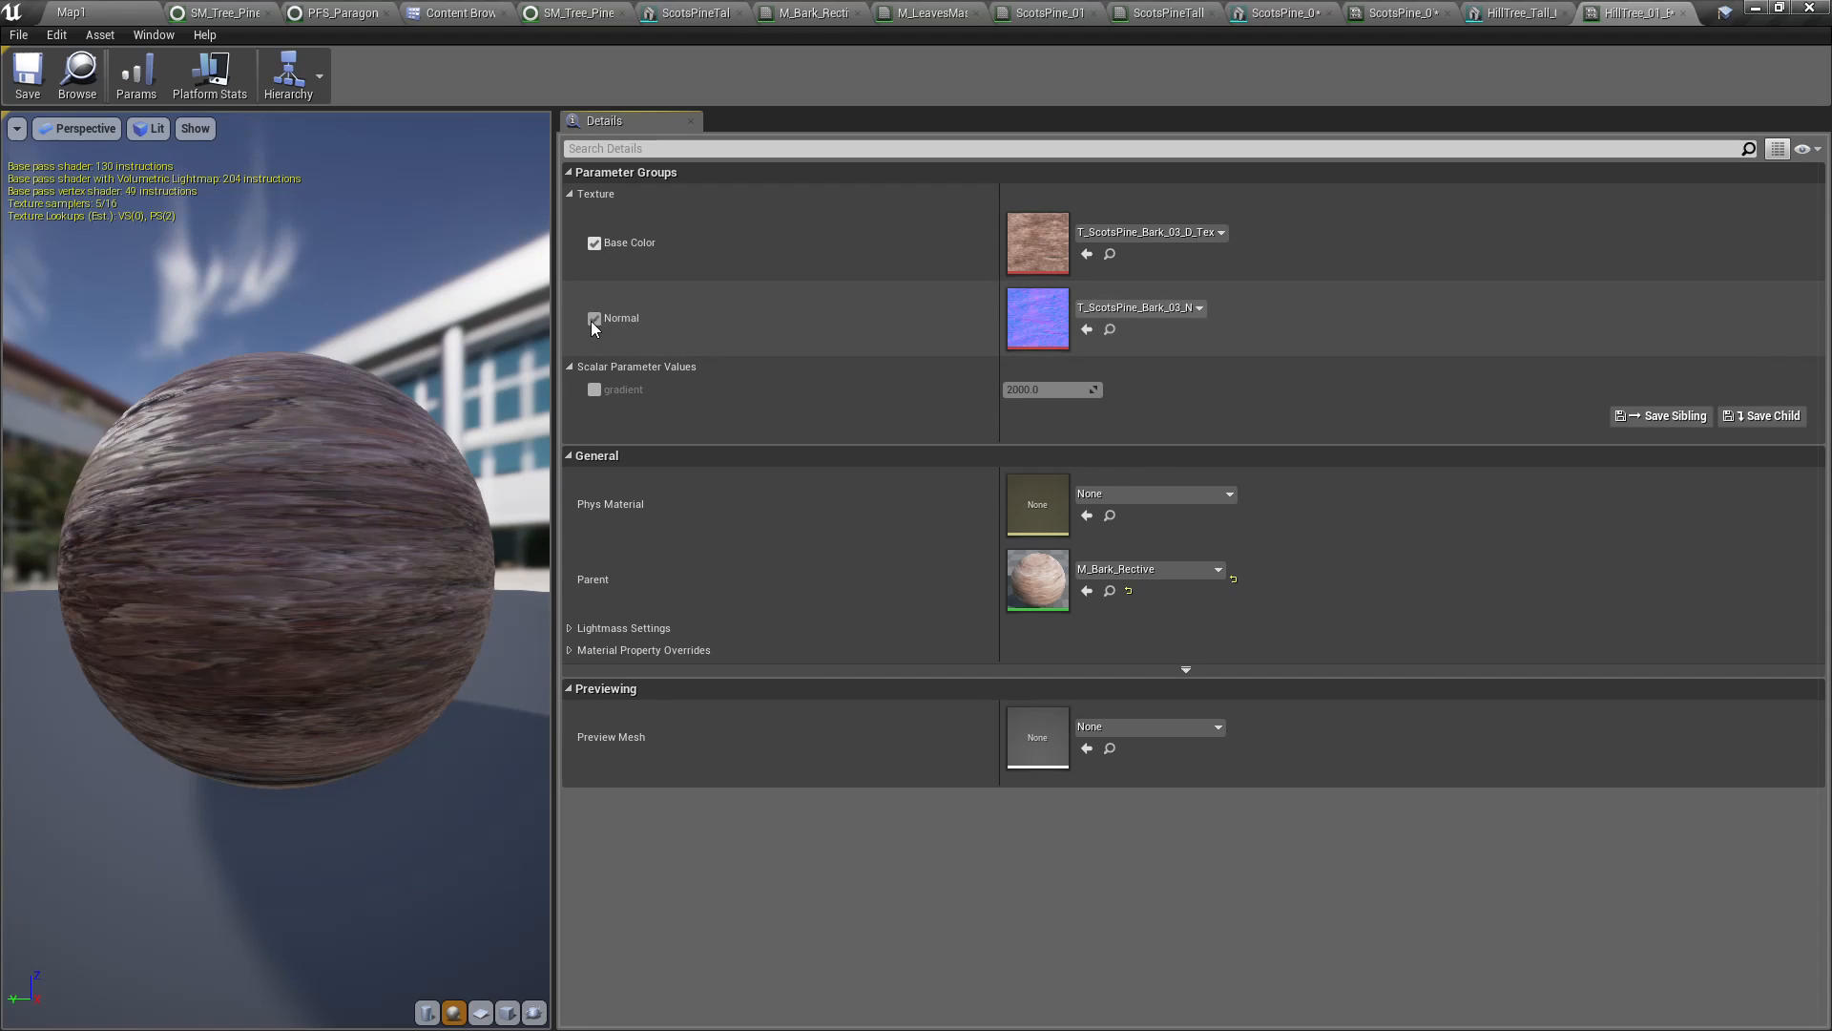
left_click(460, 13)
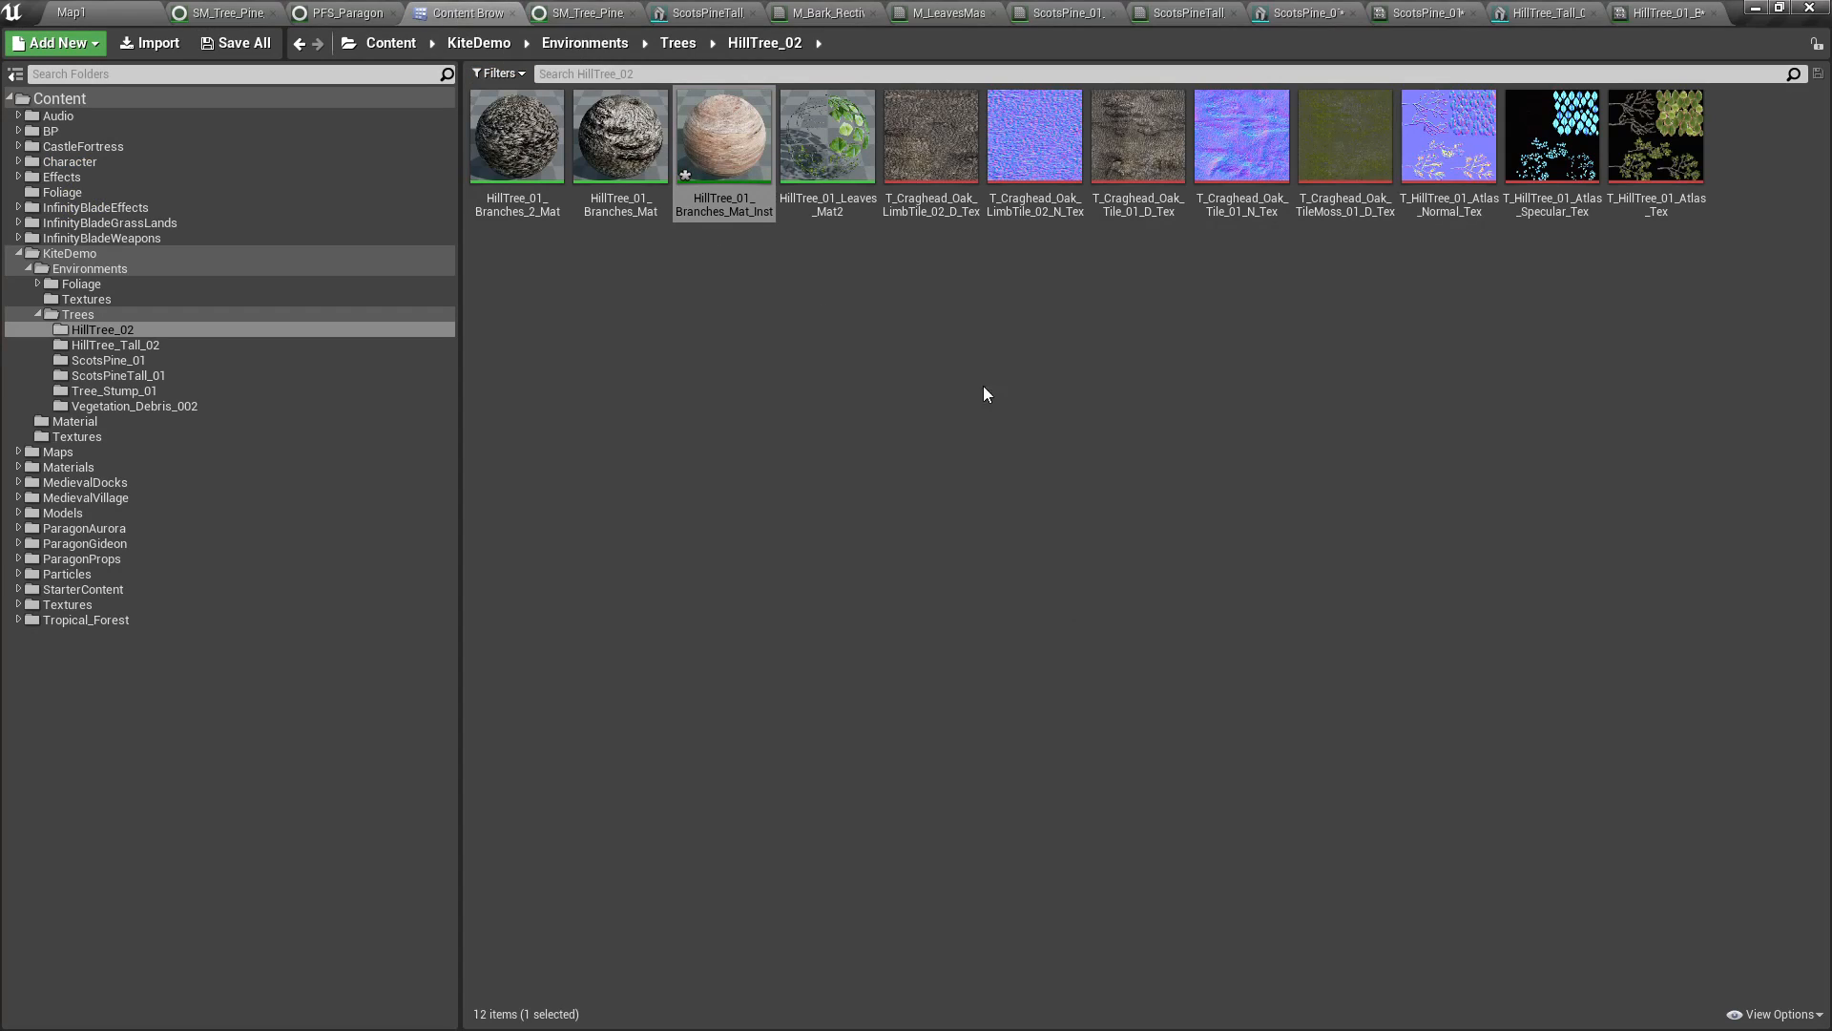
left_click_drag(923, 115, 1077, 252)
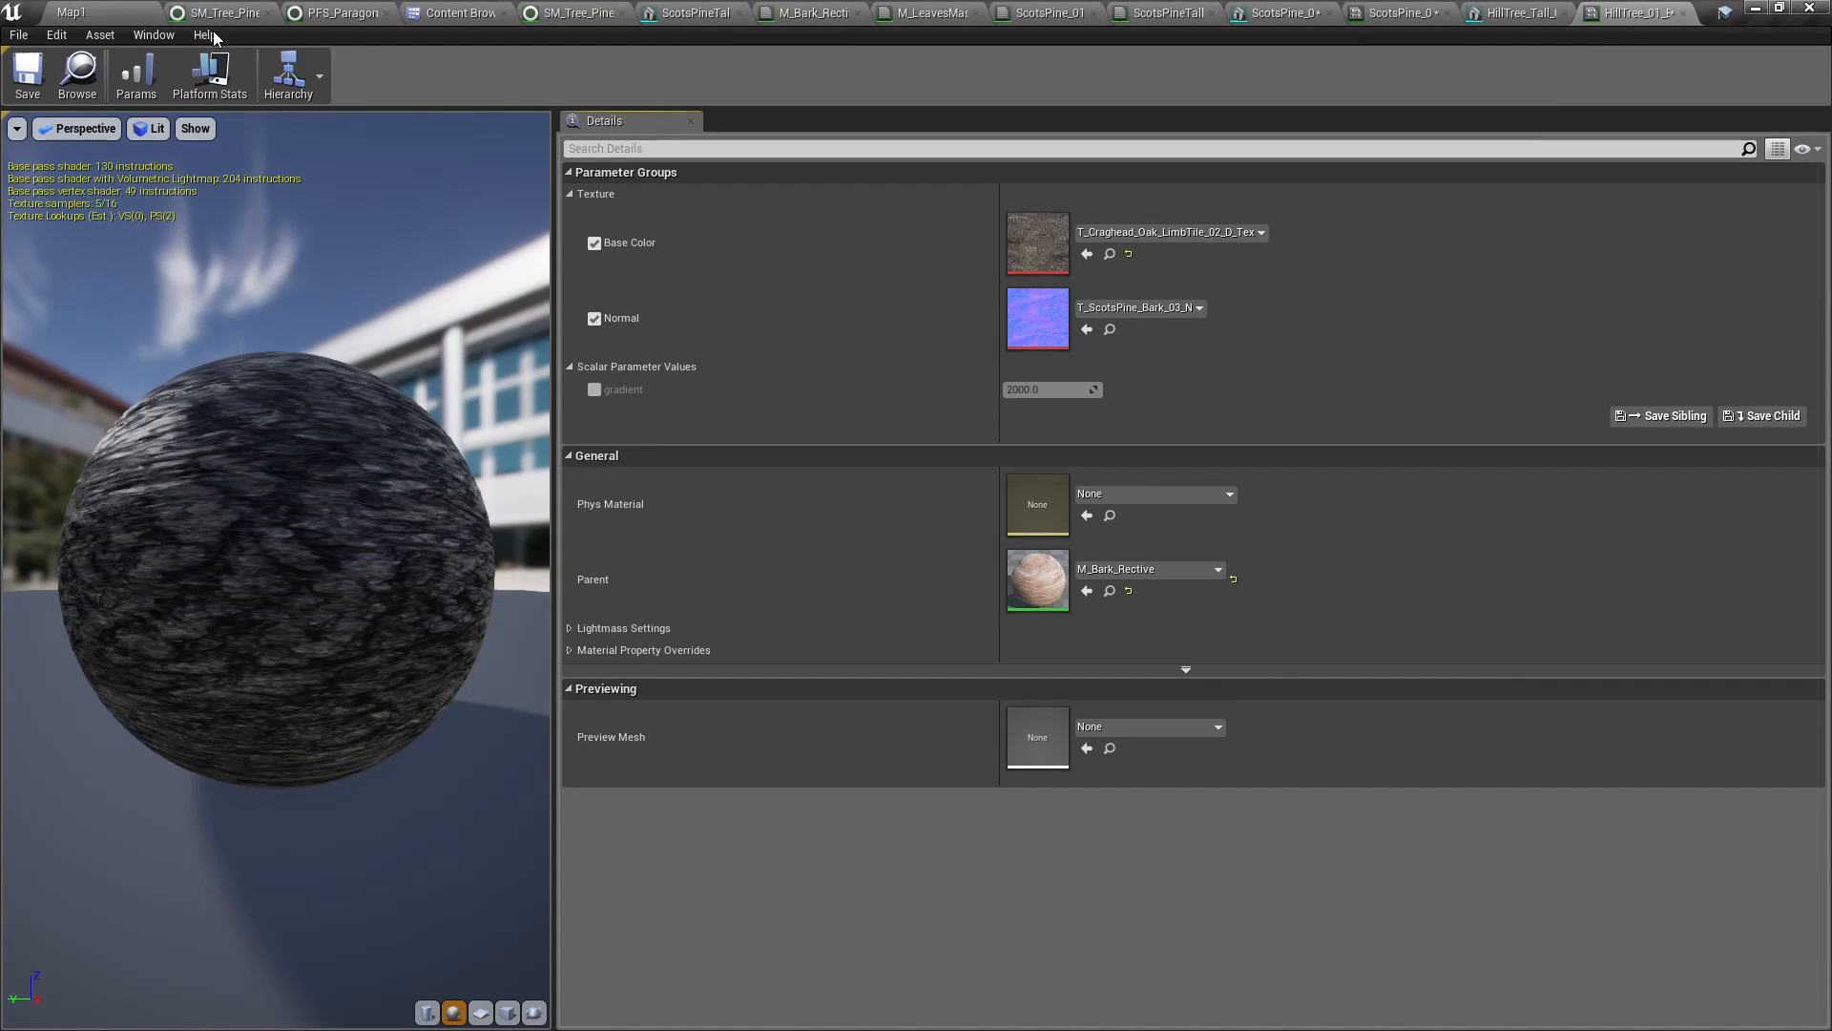
left_click(501, 10)
left_click_drag(1034, 168, 1056, 343)
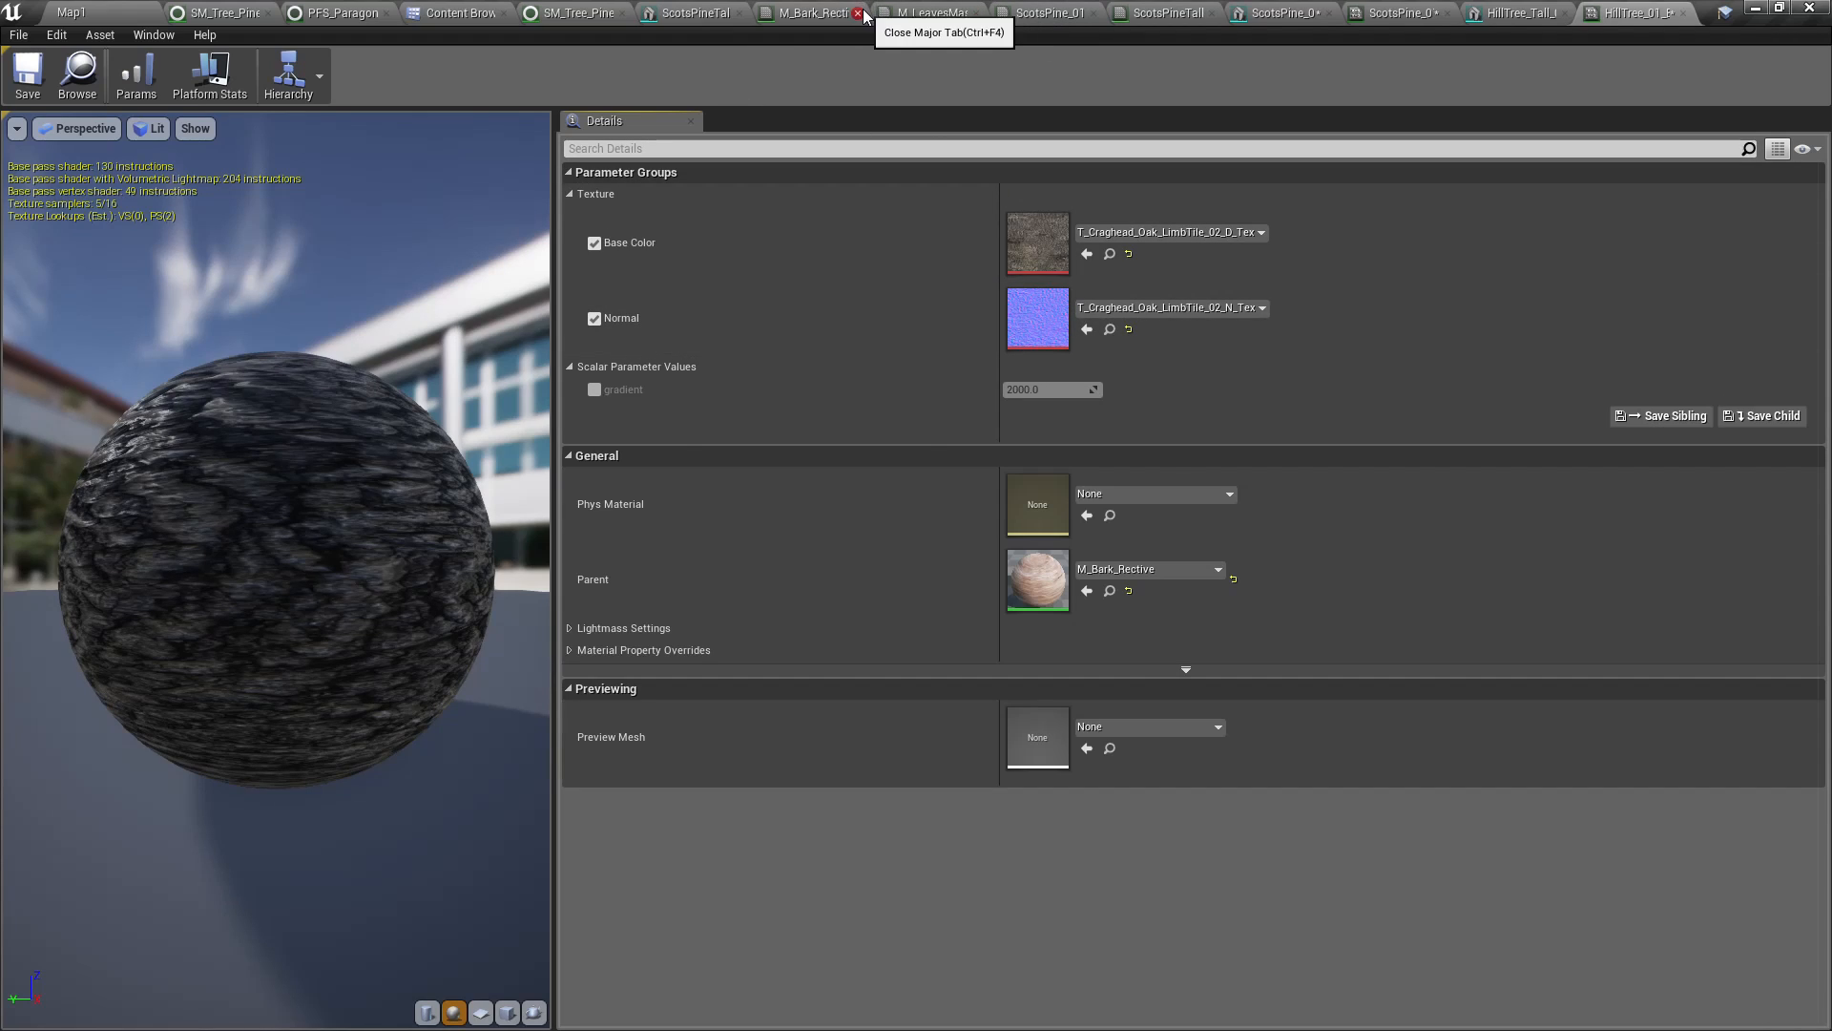
Try to close the M_Bark_Rective and ScotsPine_01_Leaves_Mat editors, and close the ScotsPine_01 mesh editor
left_click(858, 13)
left_click(1135, 589)
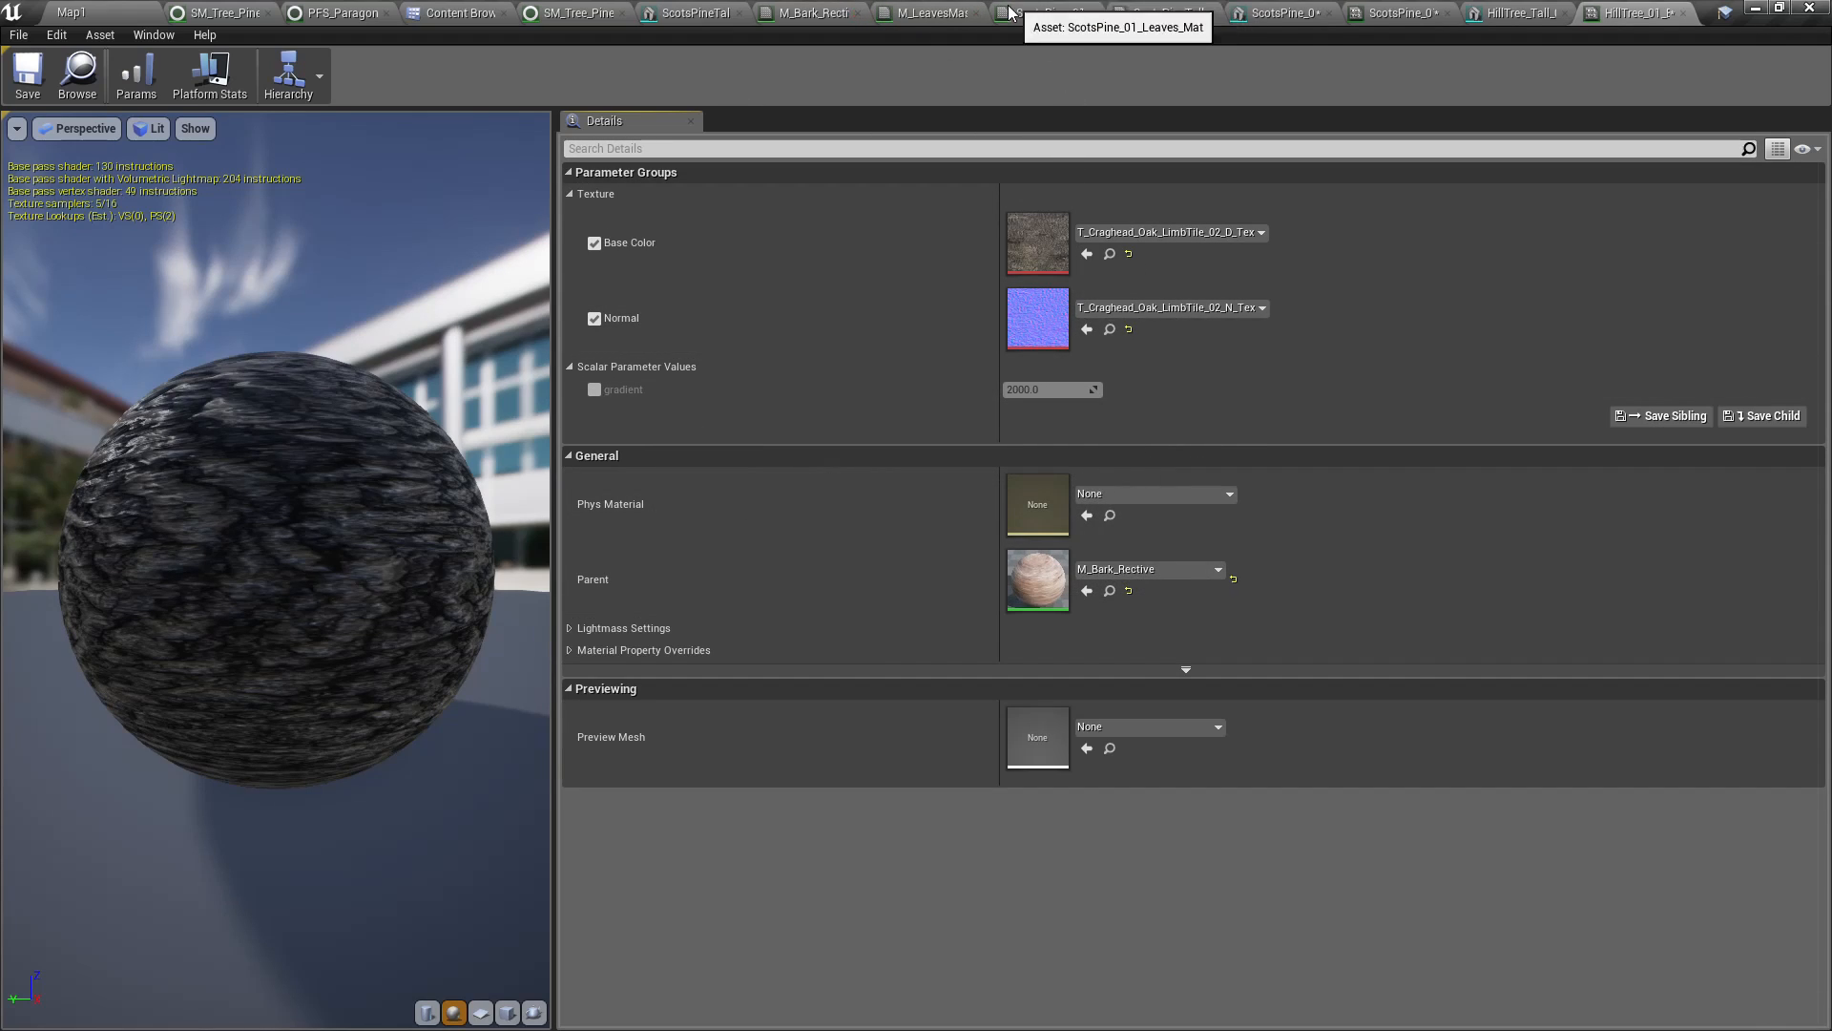
left_click(1094, 14)
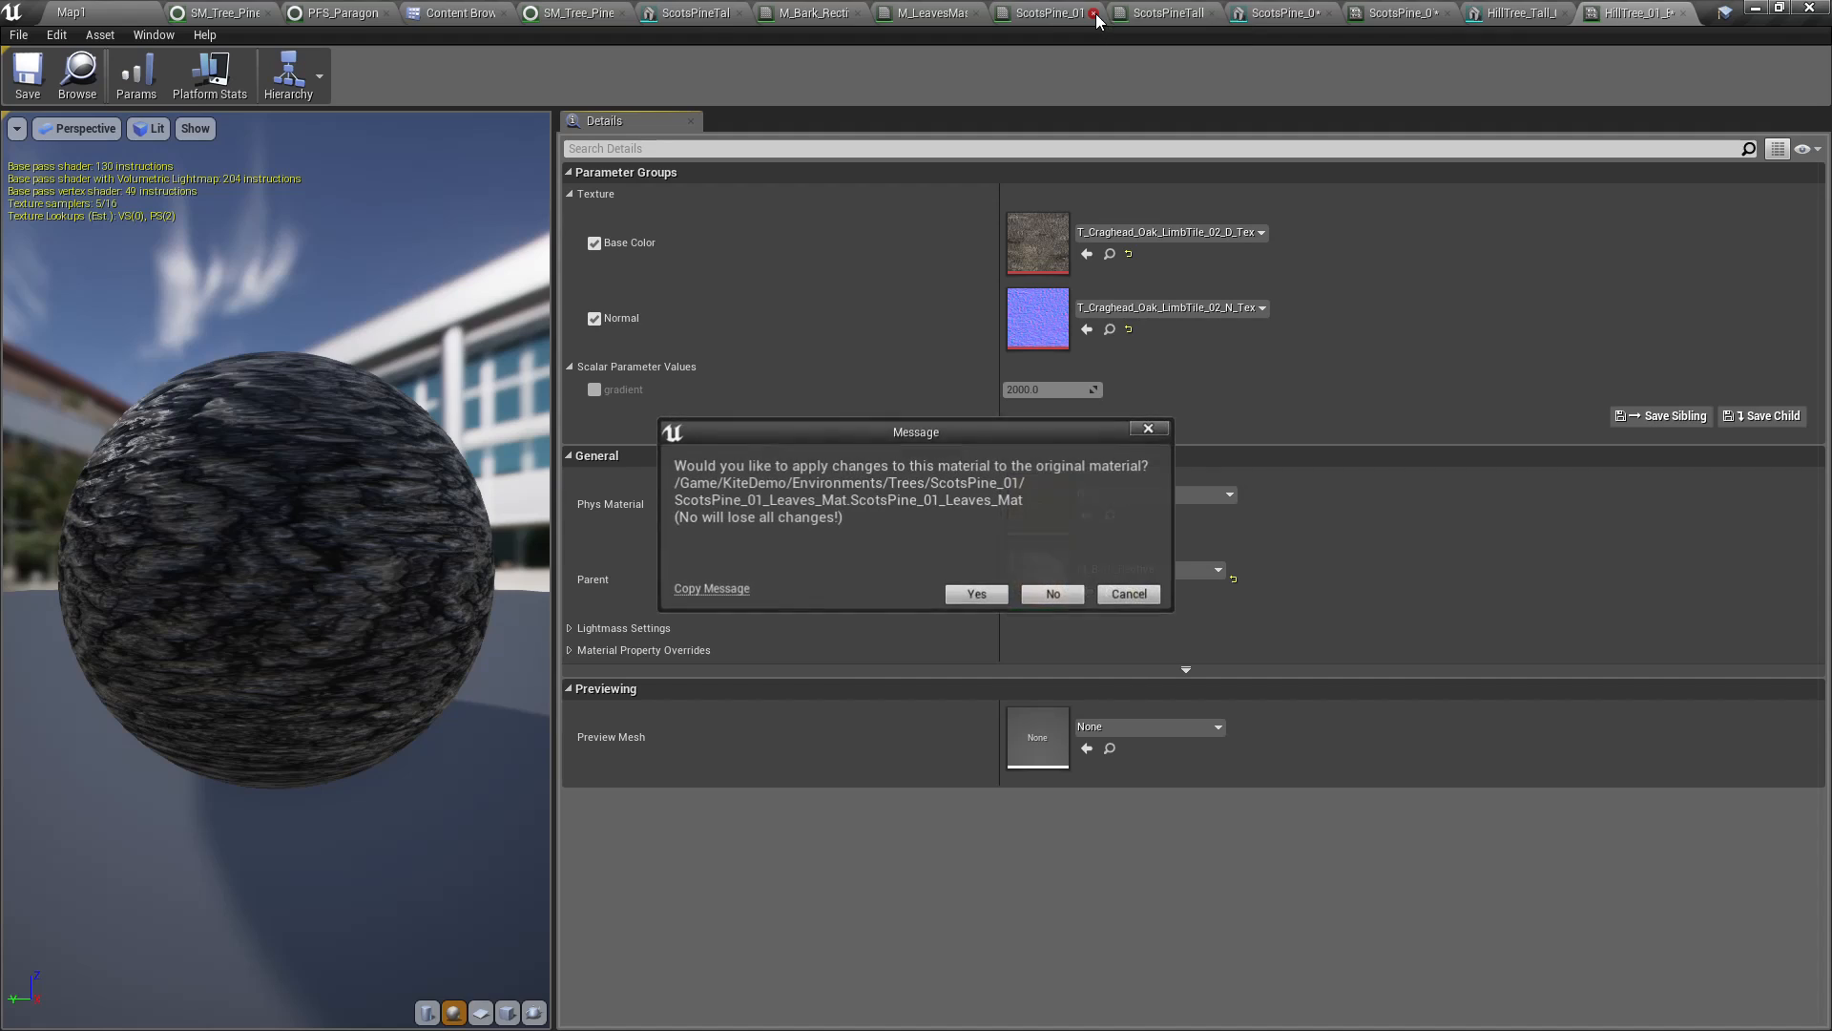
left_click(1130, 593)
left_click(1328, 13)
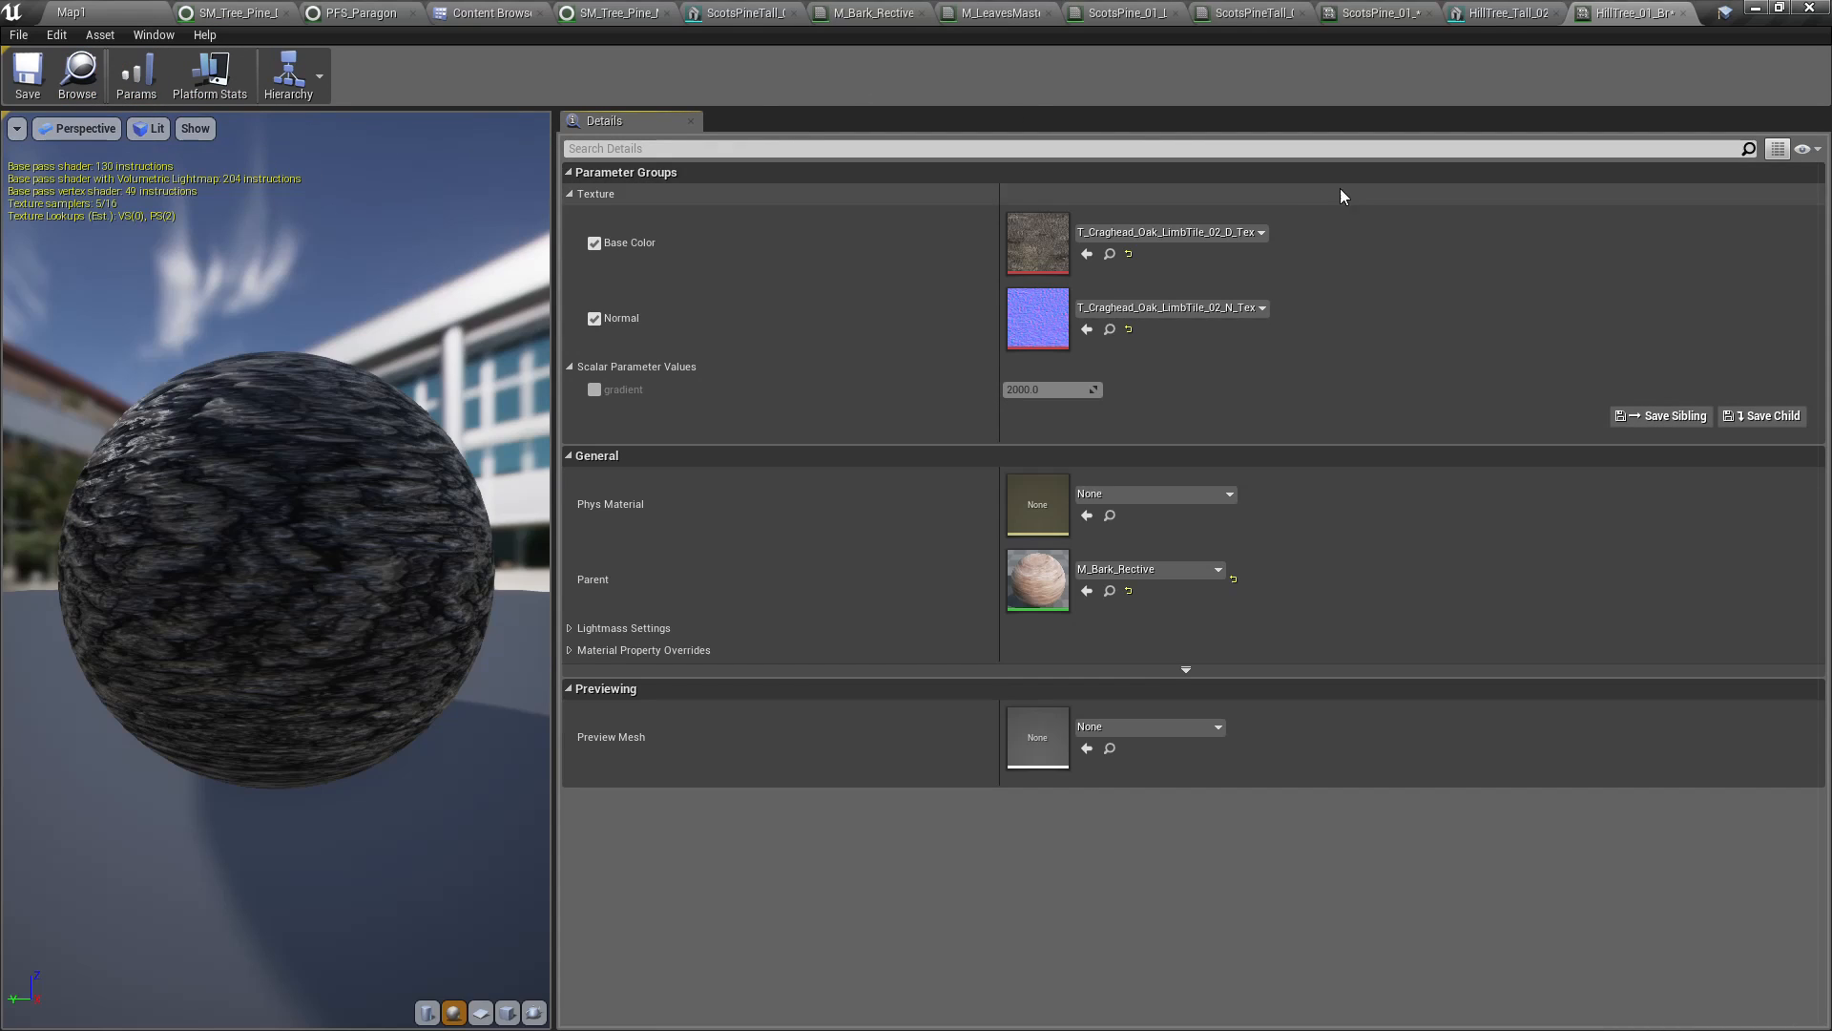
Assign HillTree_01_Branches_Mat_Inst to Element 0 of the HillTree_Tall_02 mesh
left_click(77, 74)
left_click_drag(738, 280, 1562, 230)
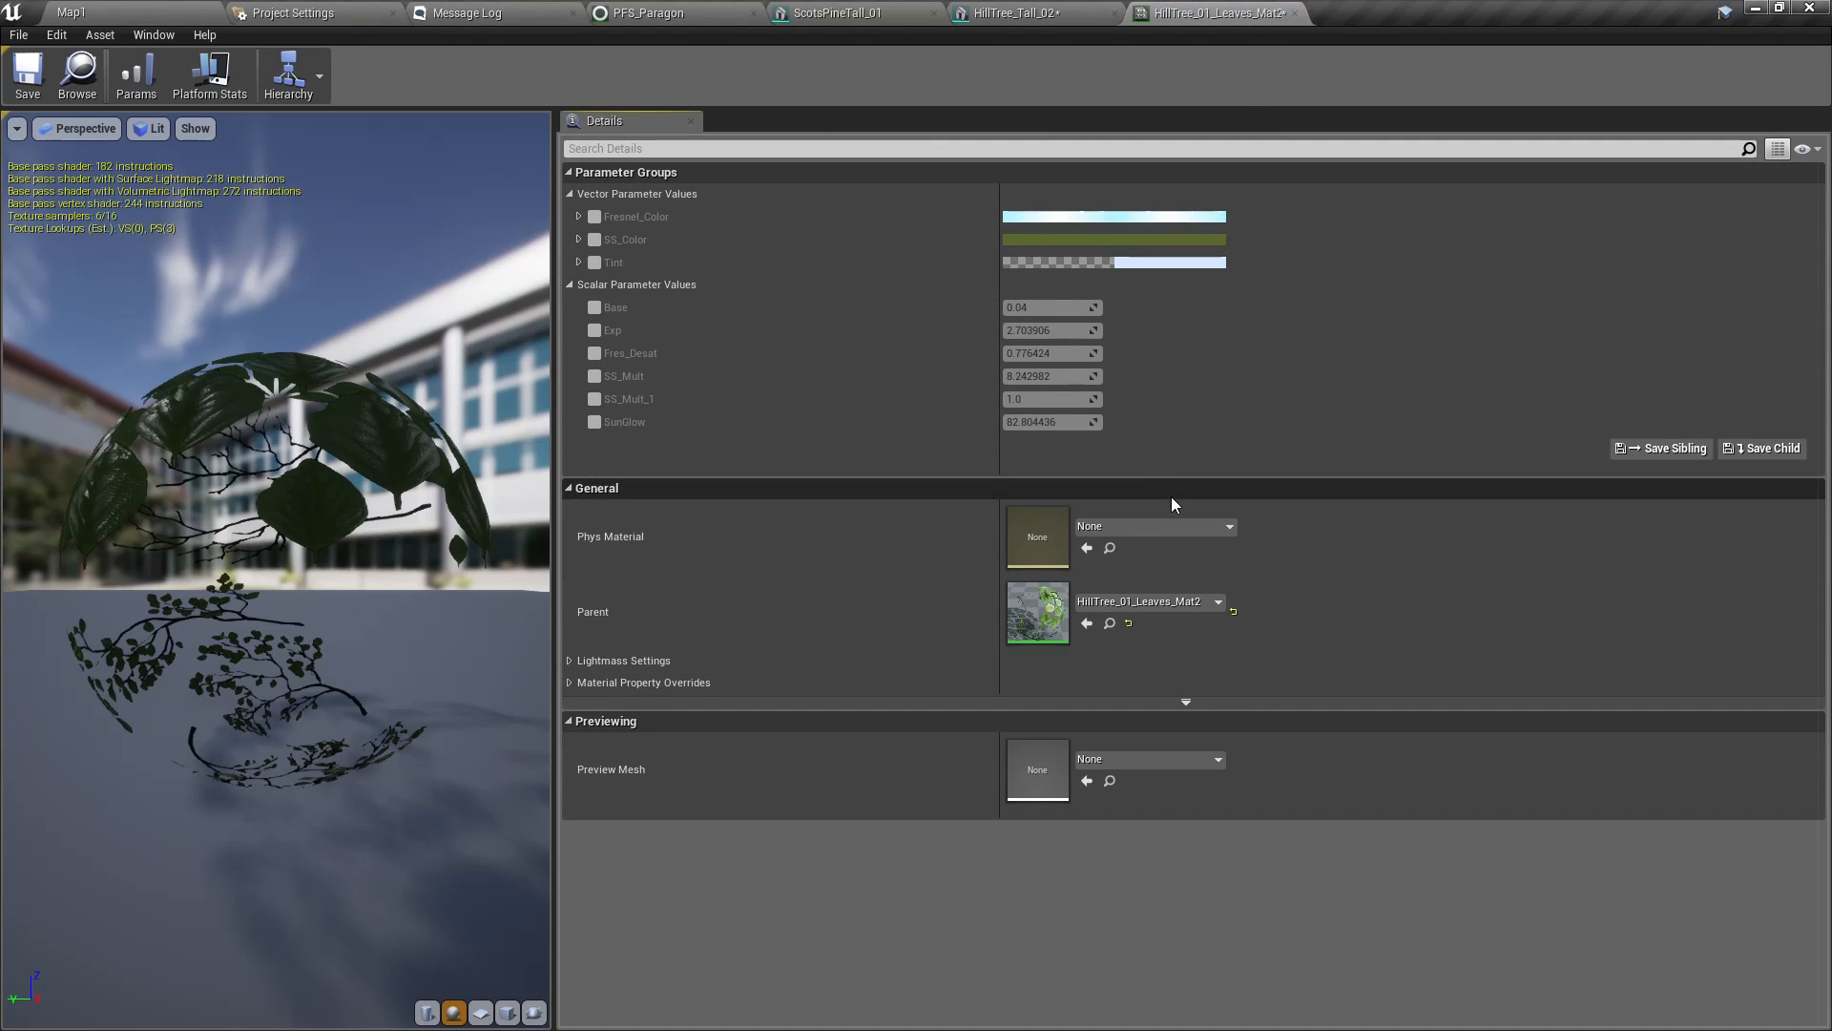
Set the parent of HillTree_01_Leaves_Mat2_Inst to M_LeavesMaster and override its Base texture with T_HillTree_01_Atlas_Tex
left_click(1137, 603)
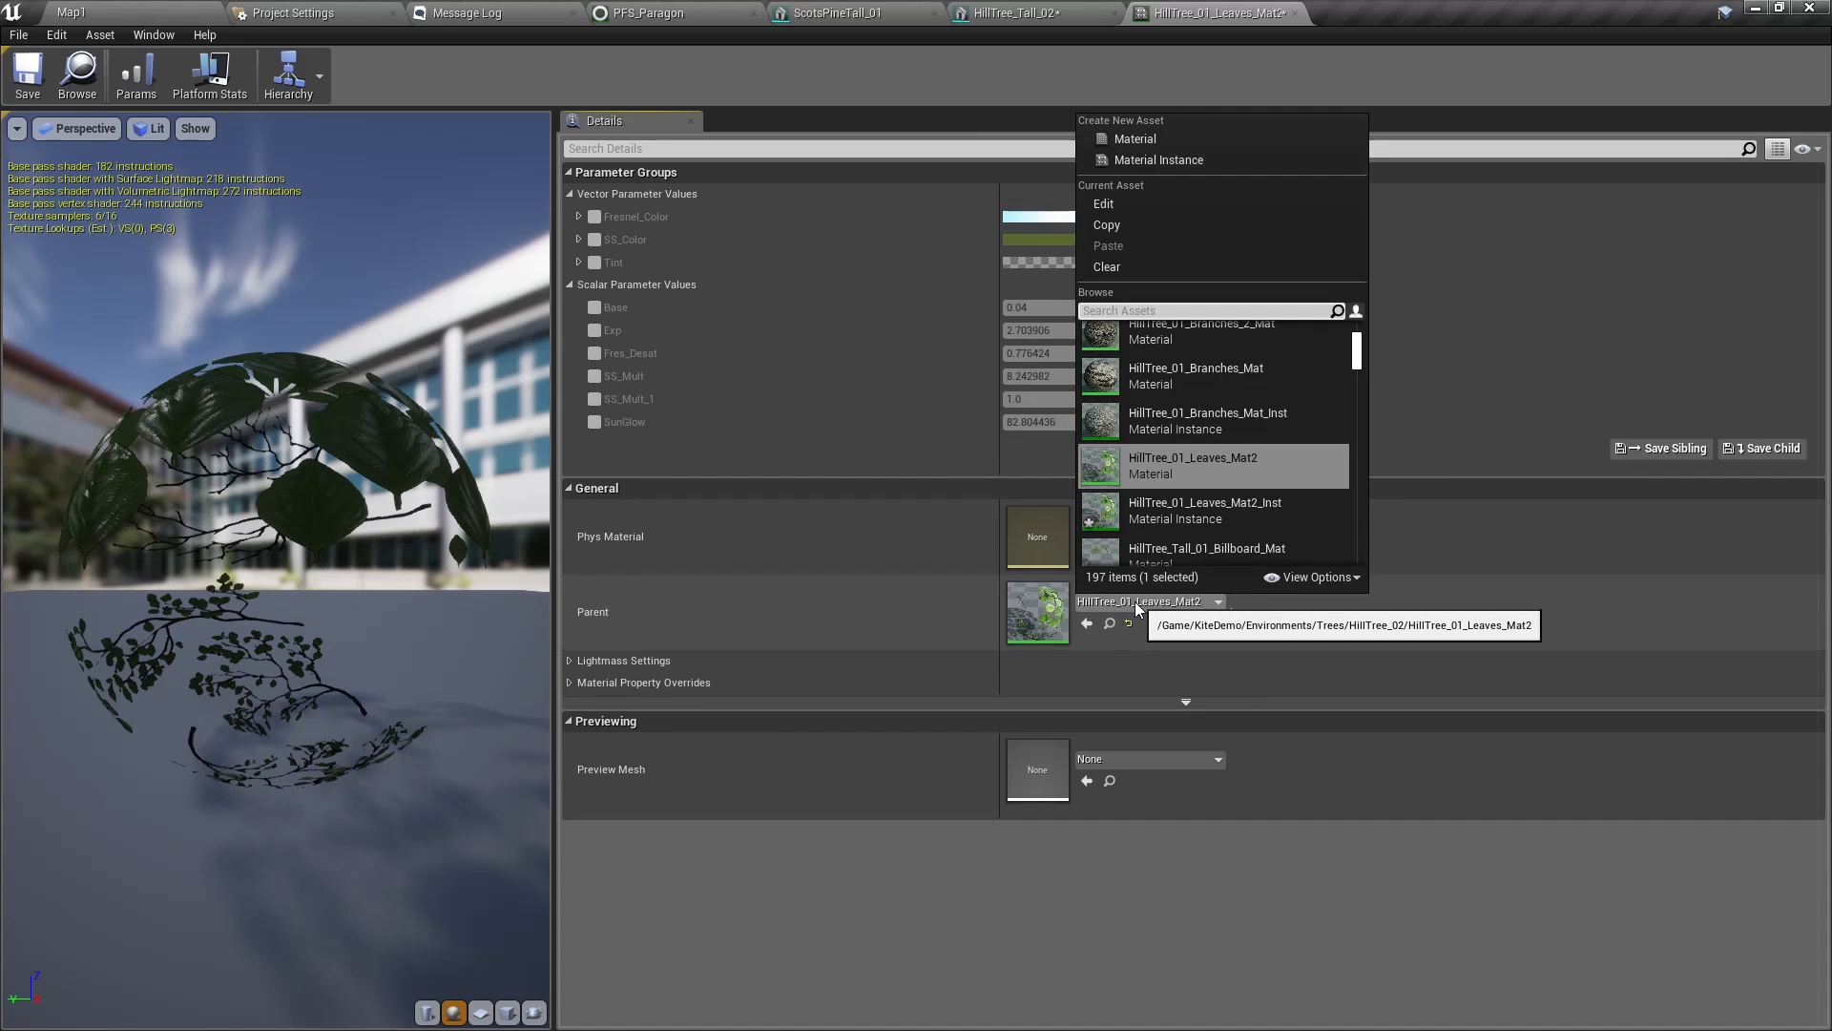
type("M_lea")
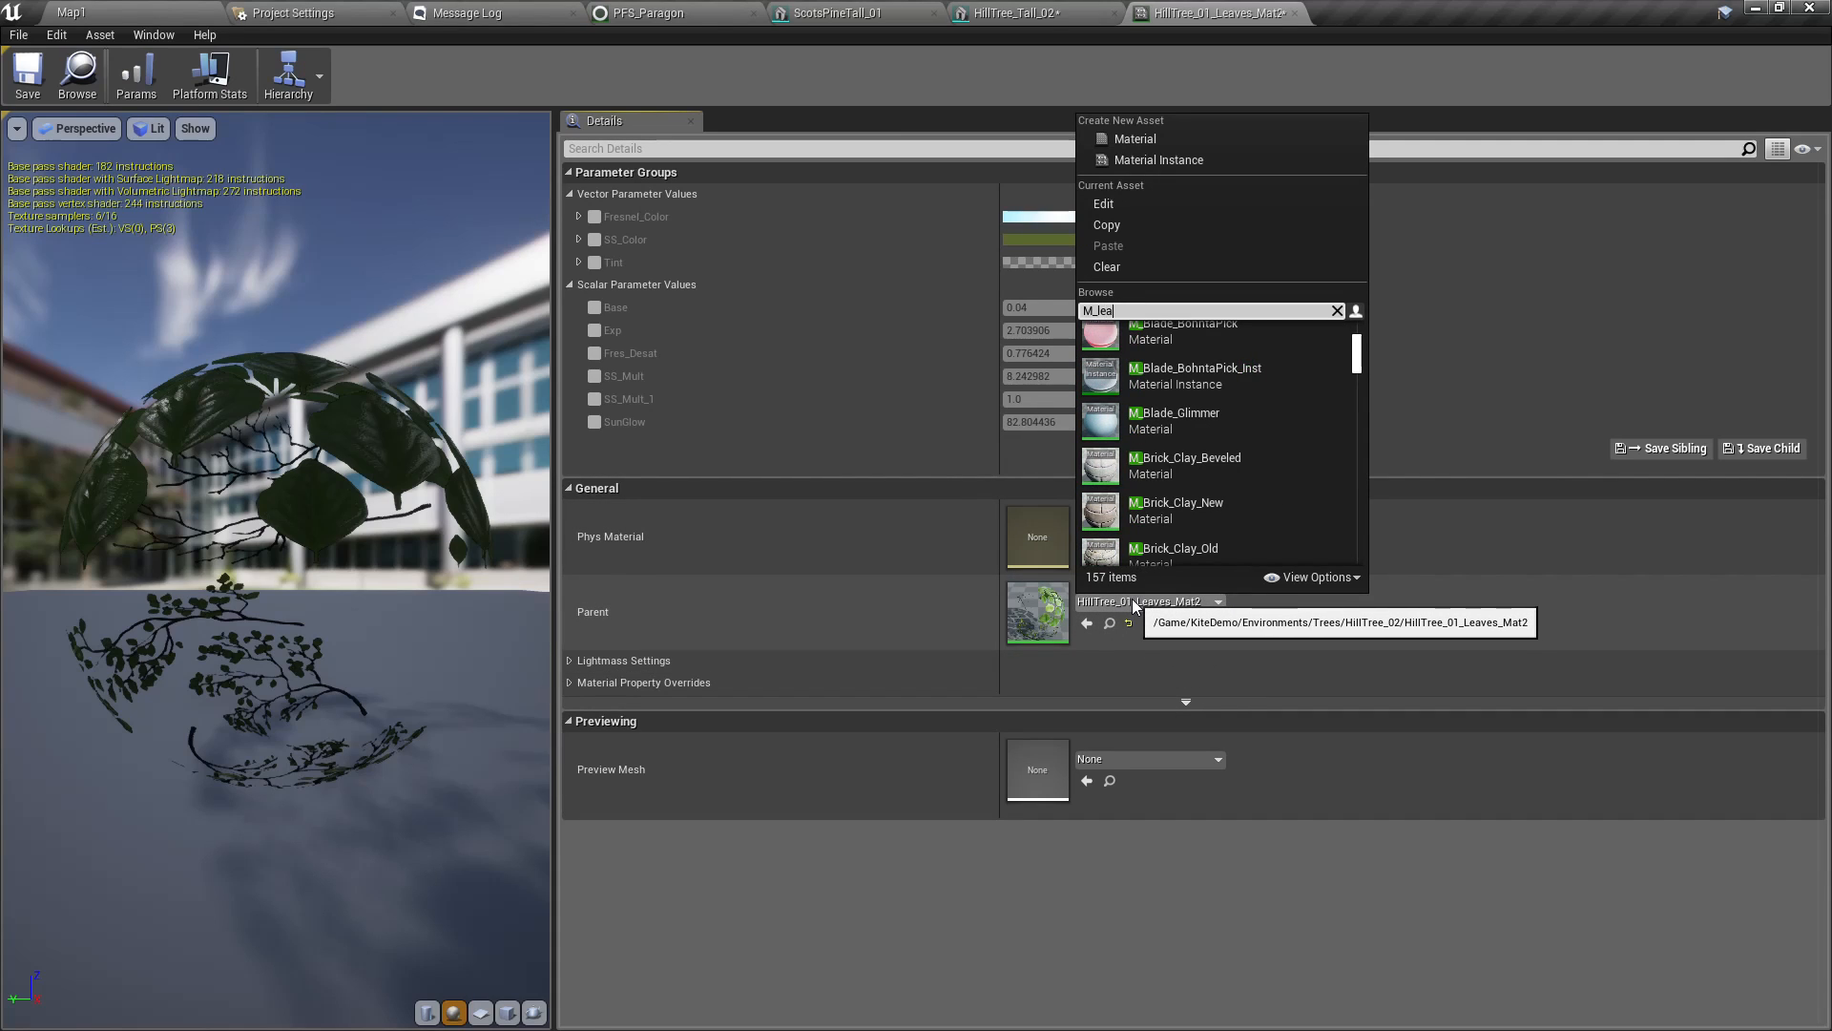
type("ves mas")
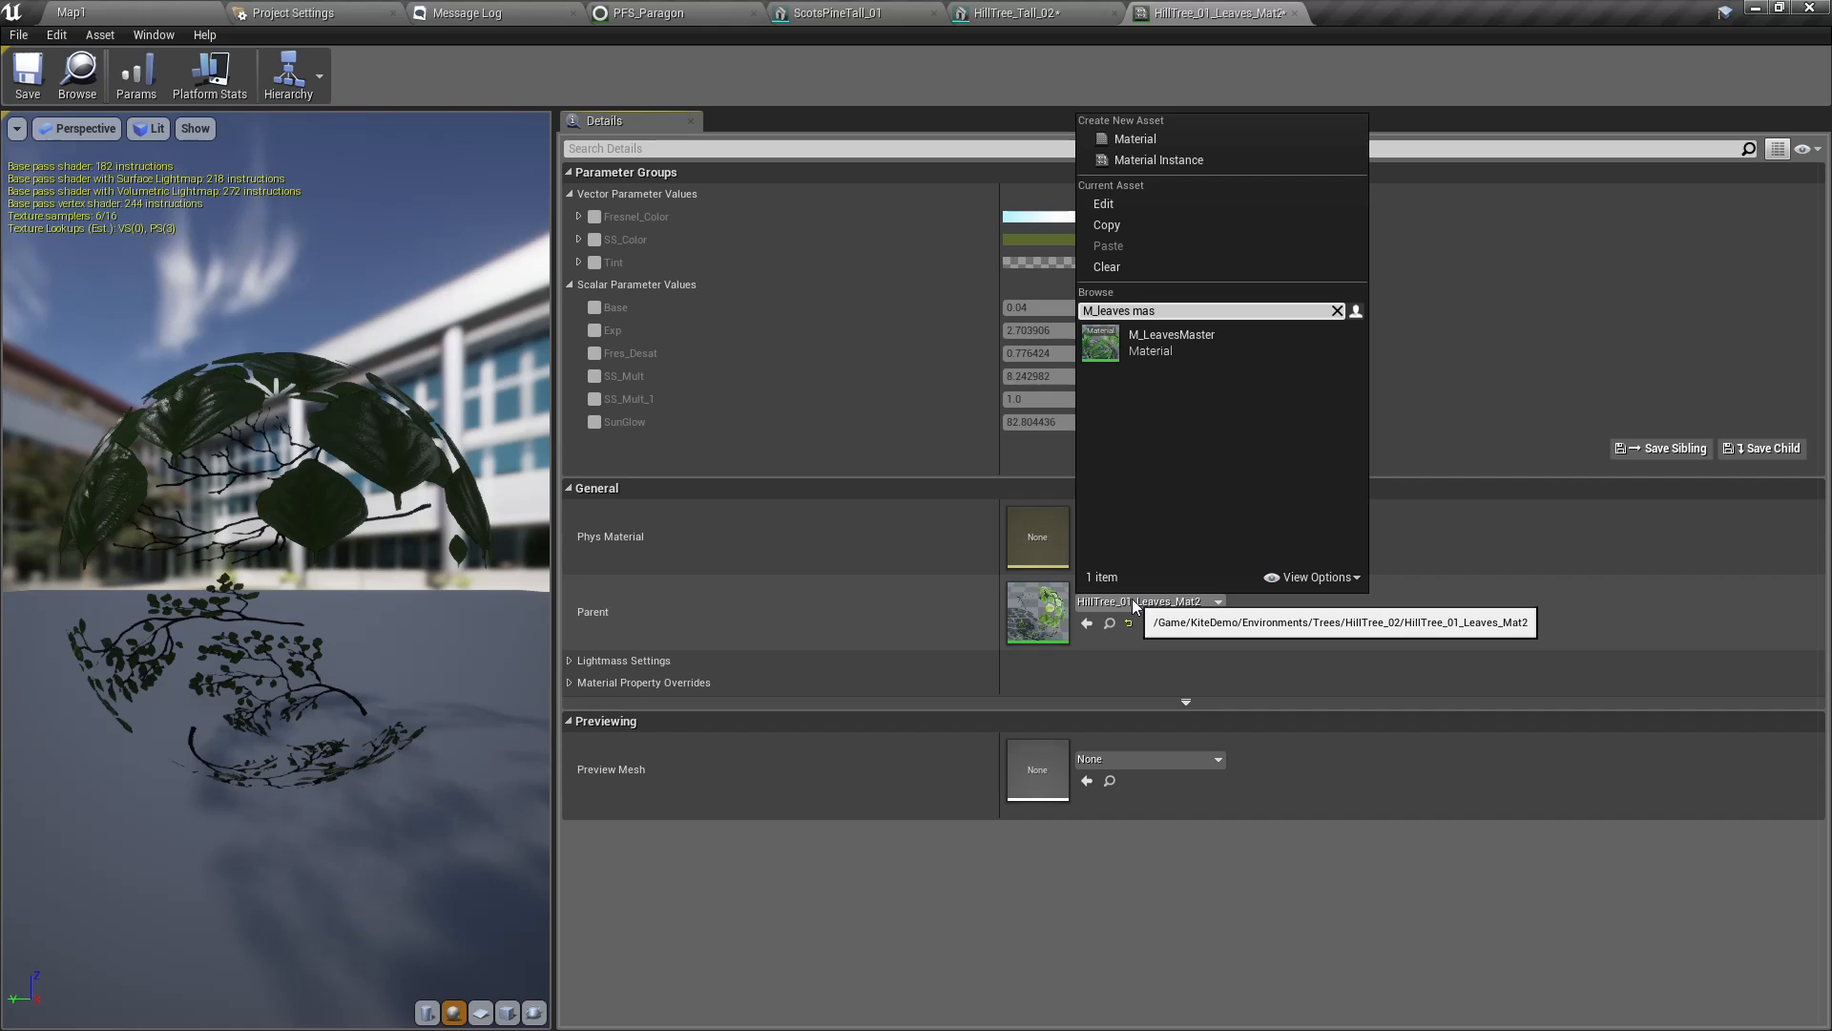
left_click(1158, 355)
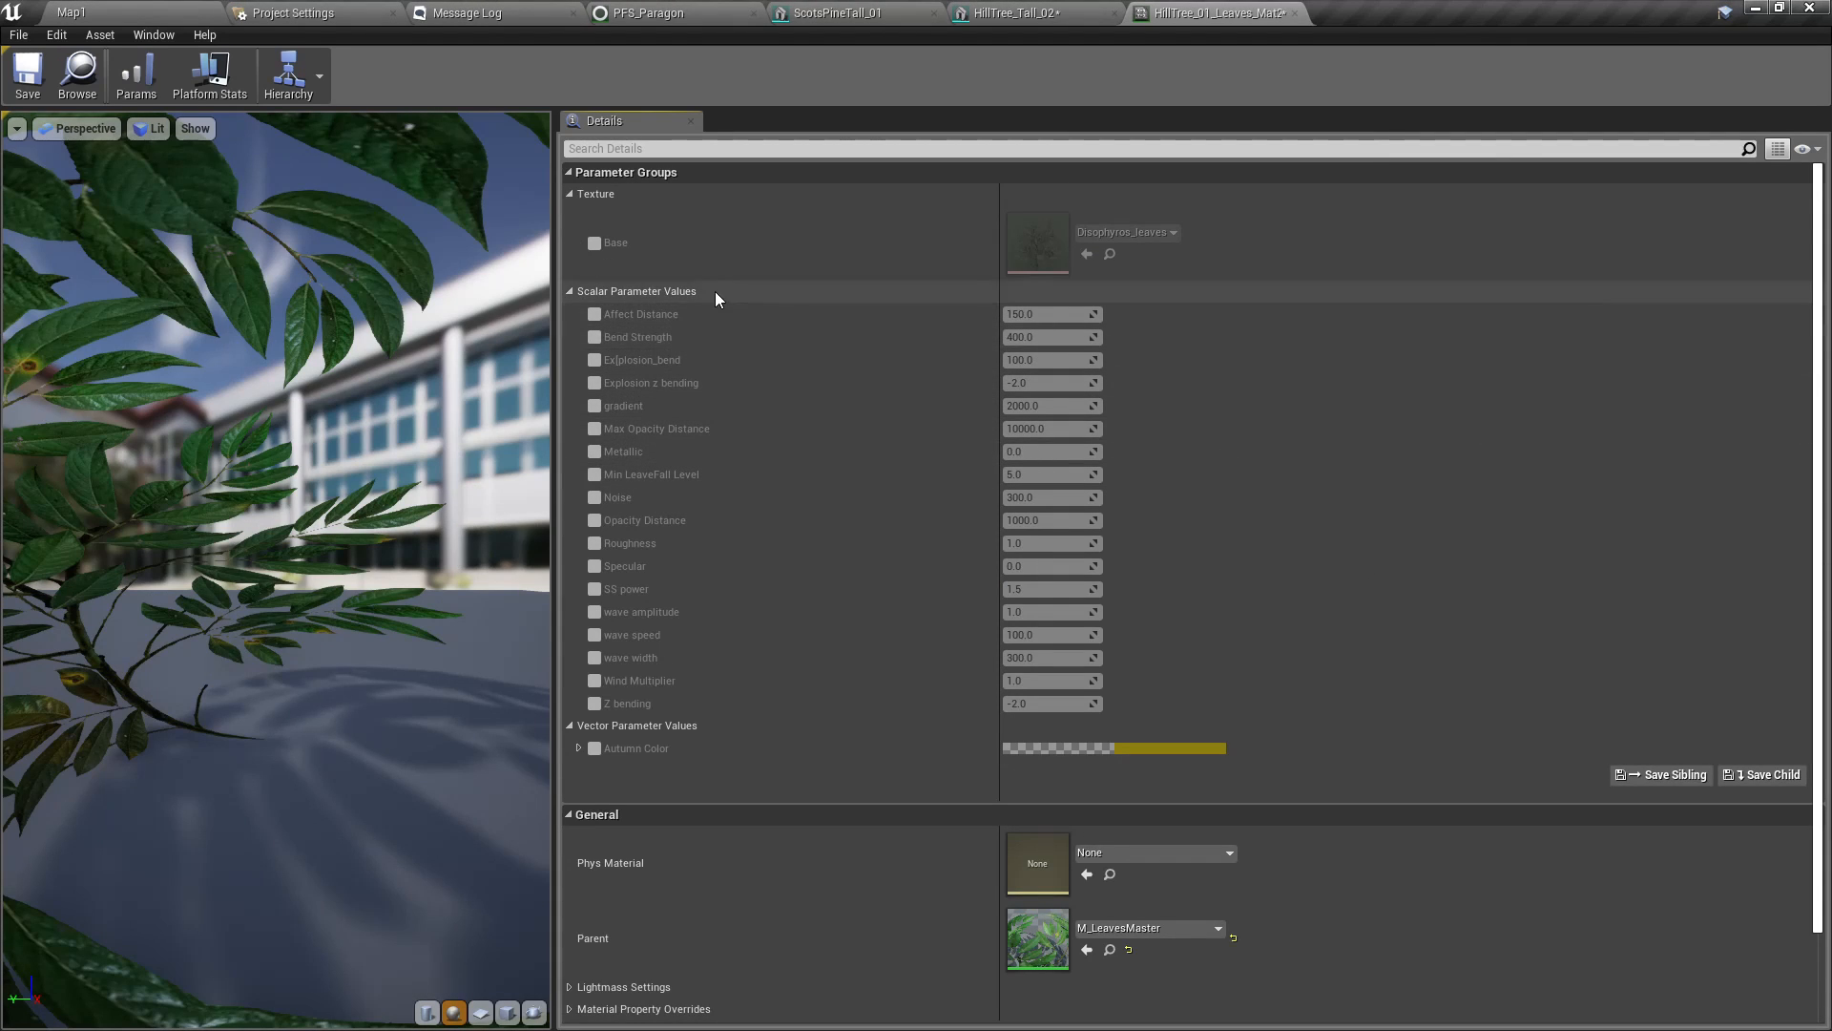
left_click(594, 243)
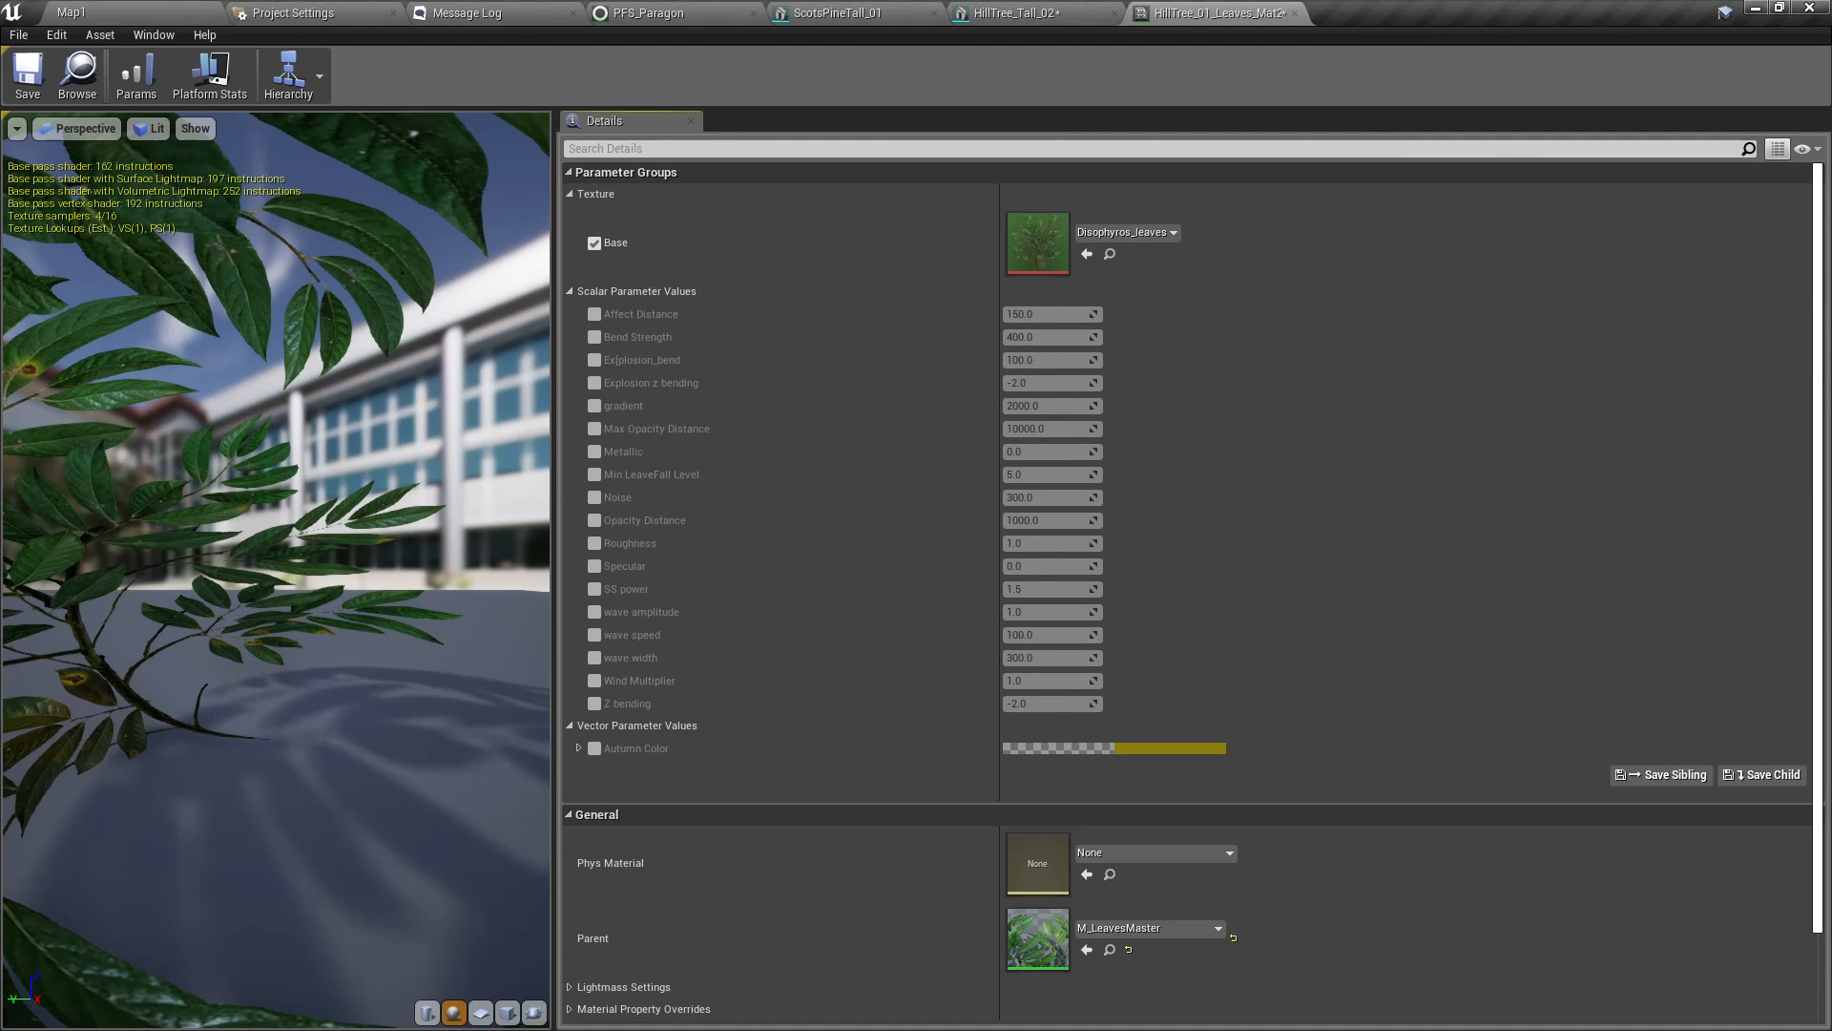
left_click_drag(449, 622, 1098, 246)
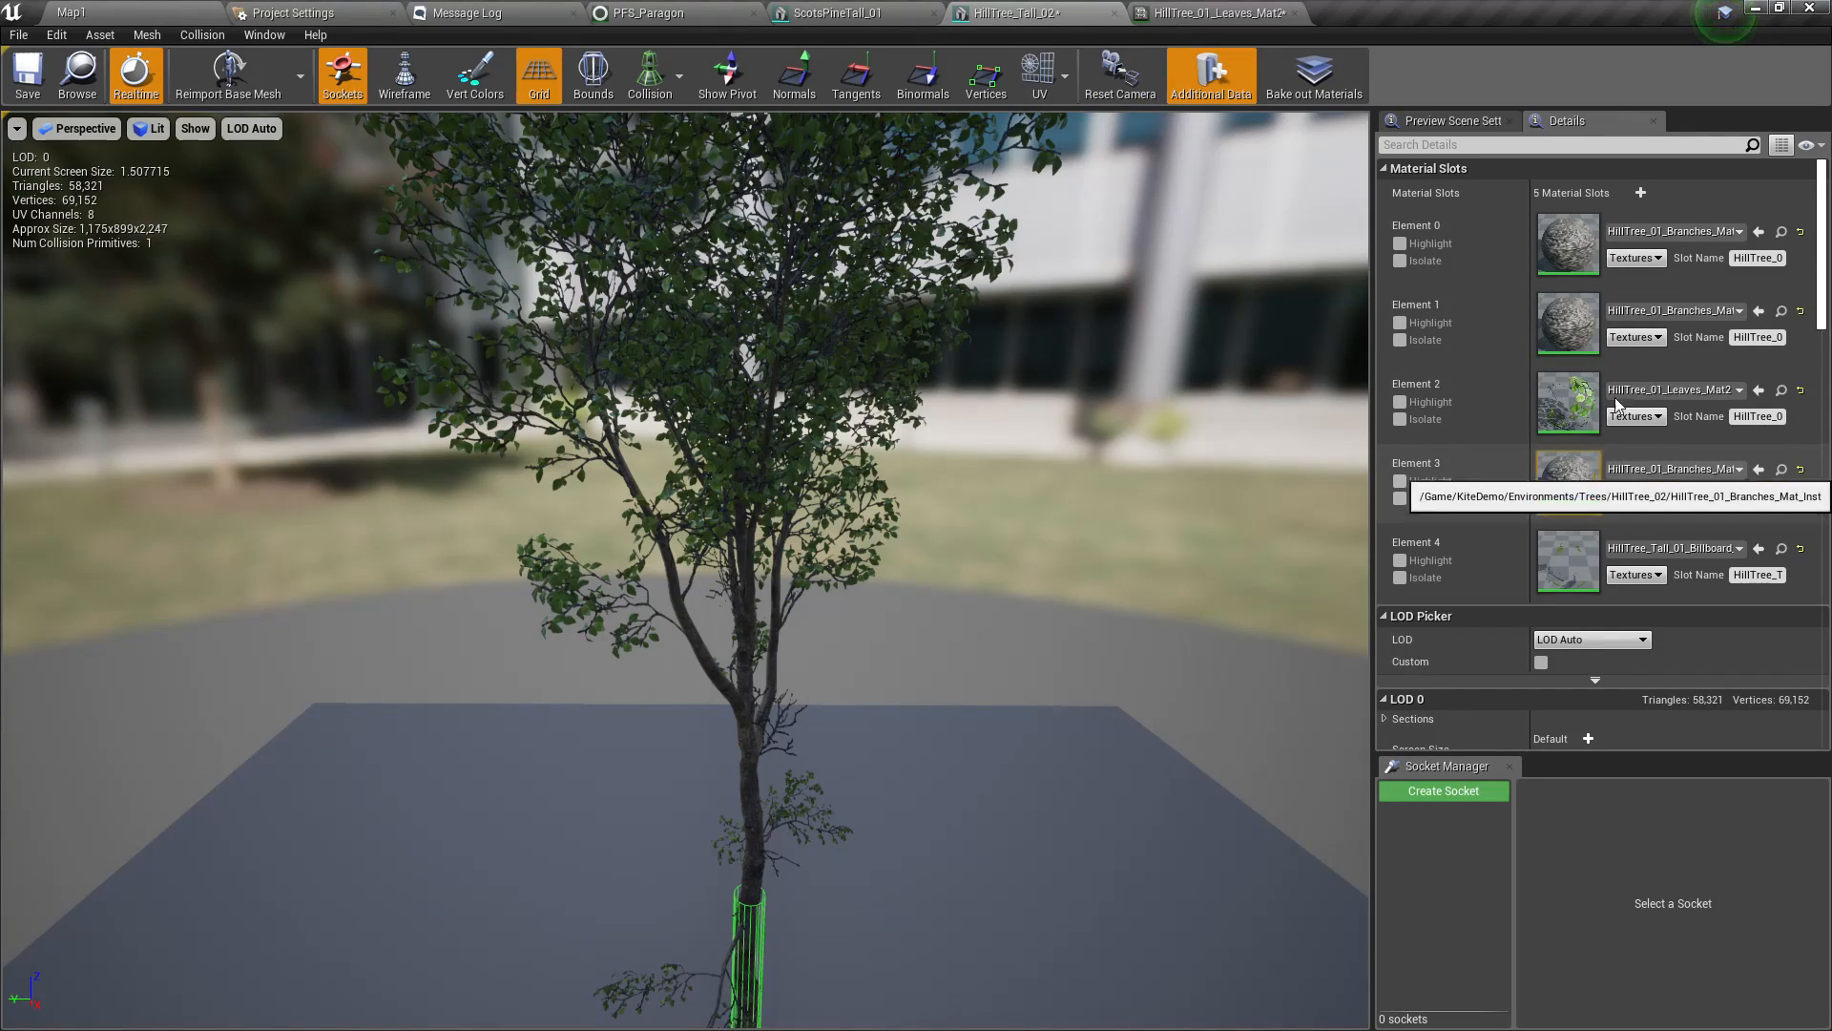
Assign HillTree_01_Leaves_Mat2_Inst to Element 2 of the HillTree_Tall_02 mesh and inspect the foliage near and far
left_click(1680, 389)
left_click(1715, 790)
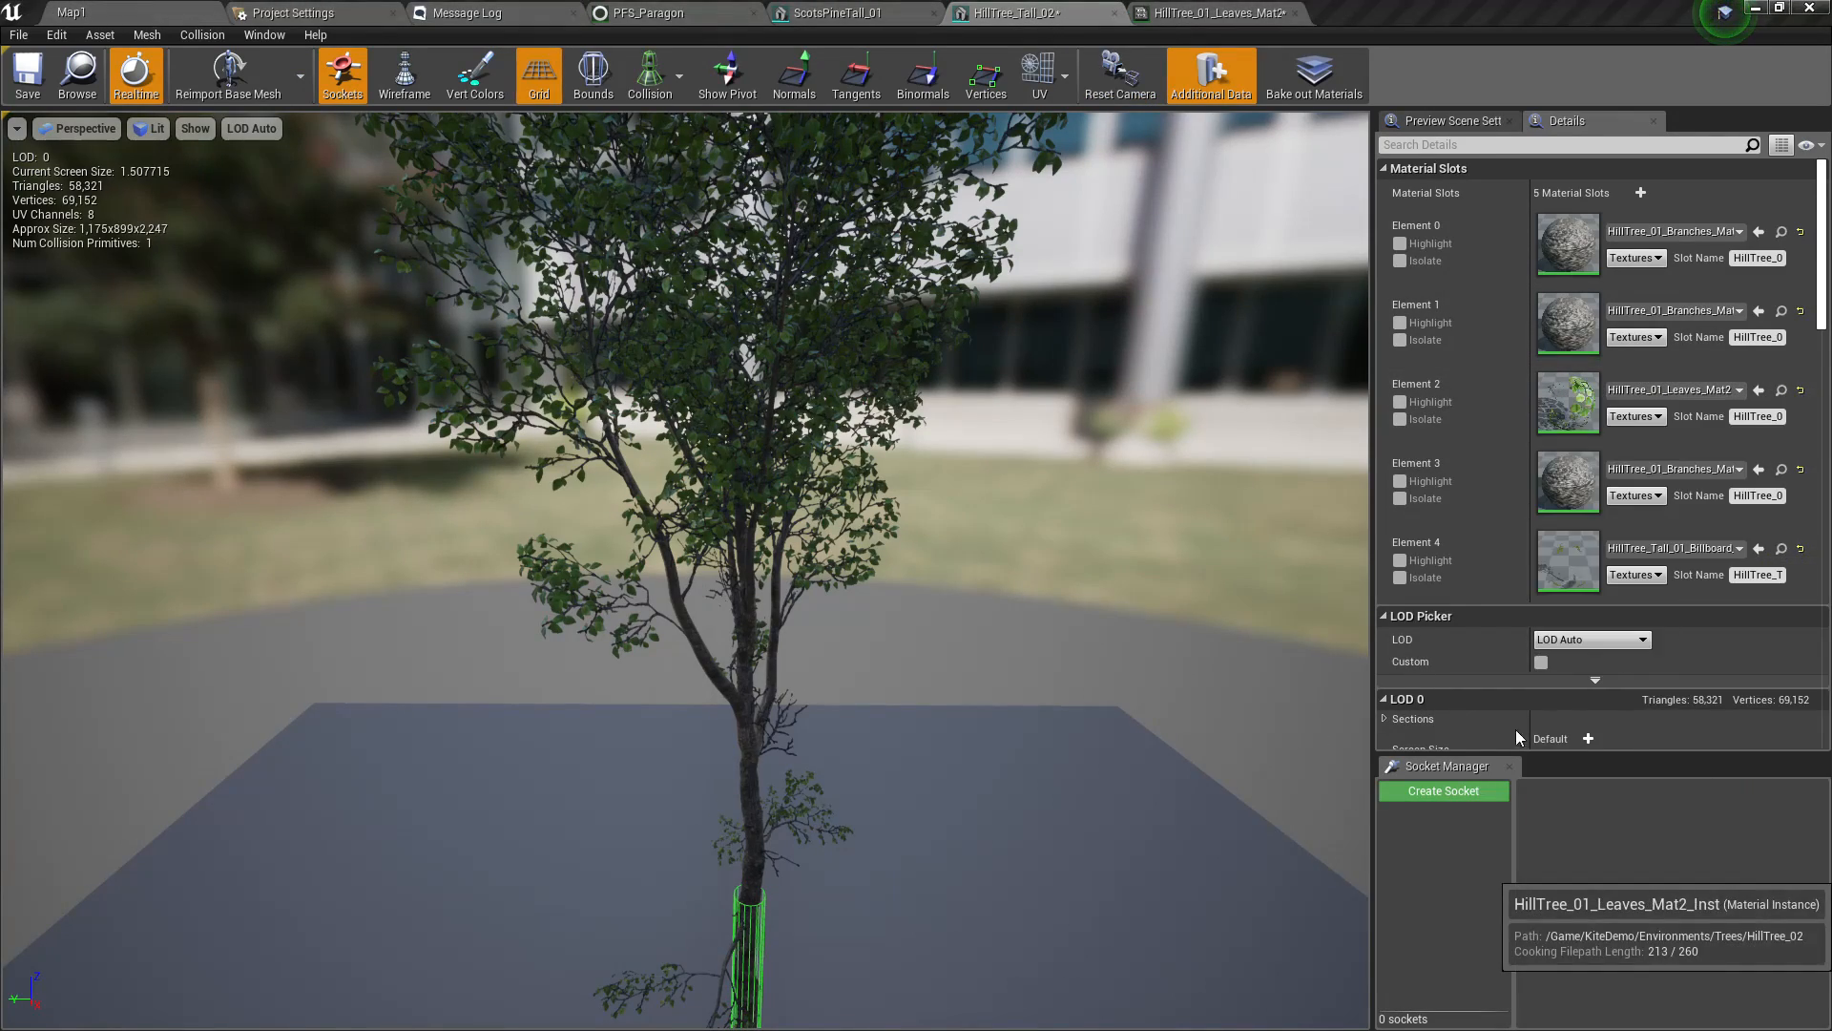
left_click_drag(1111, 626, 1002, 634)
scroll(685, 569, "up", 5)
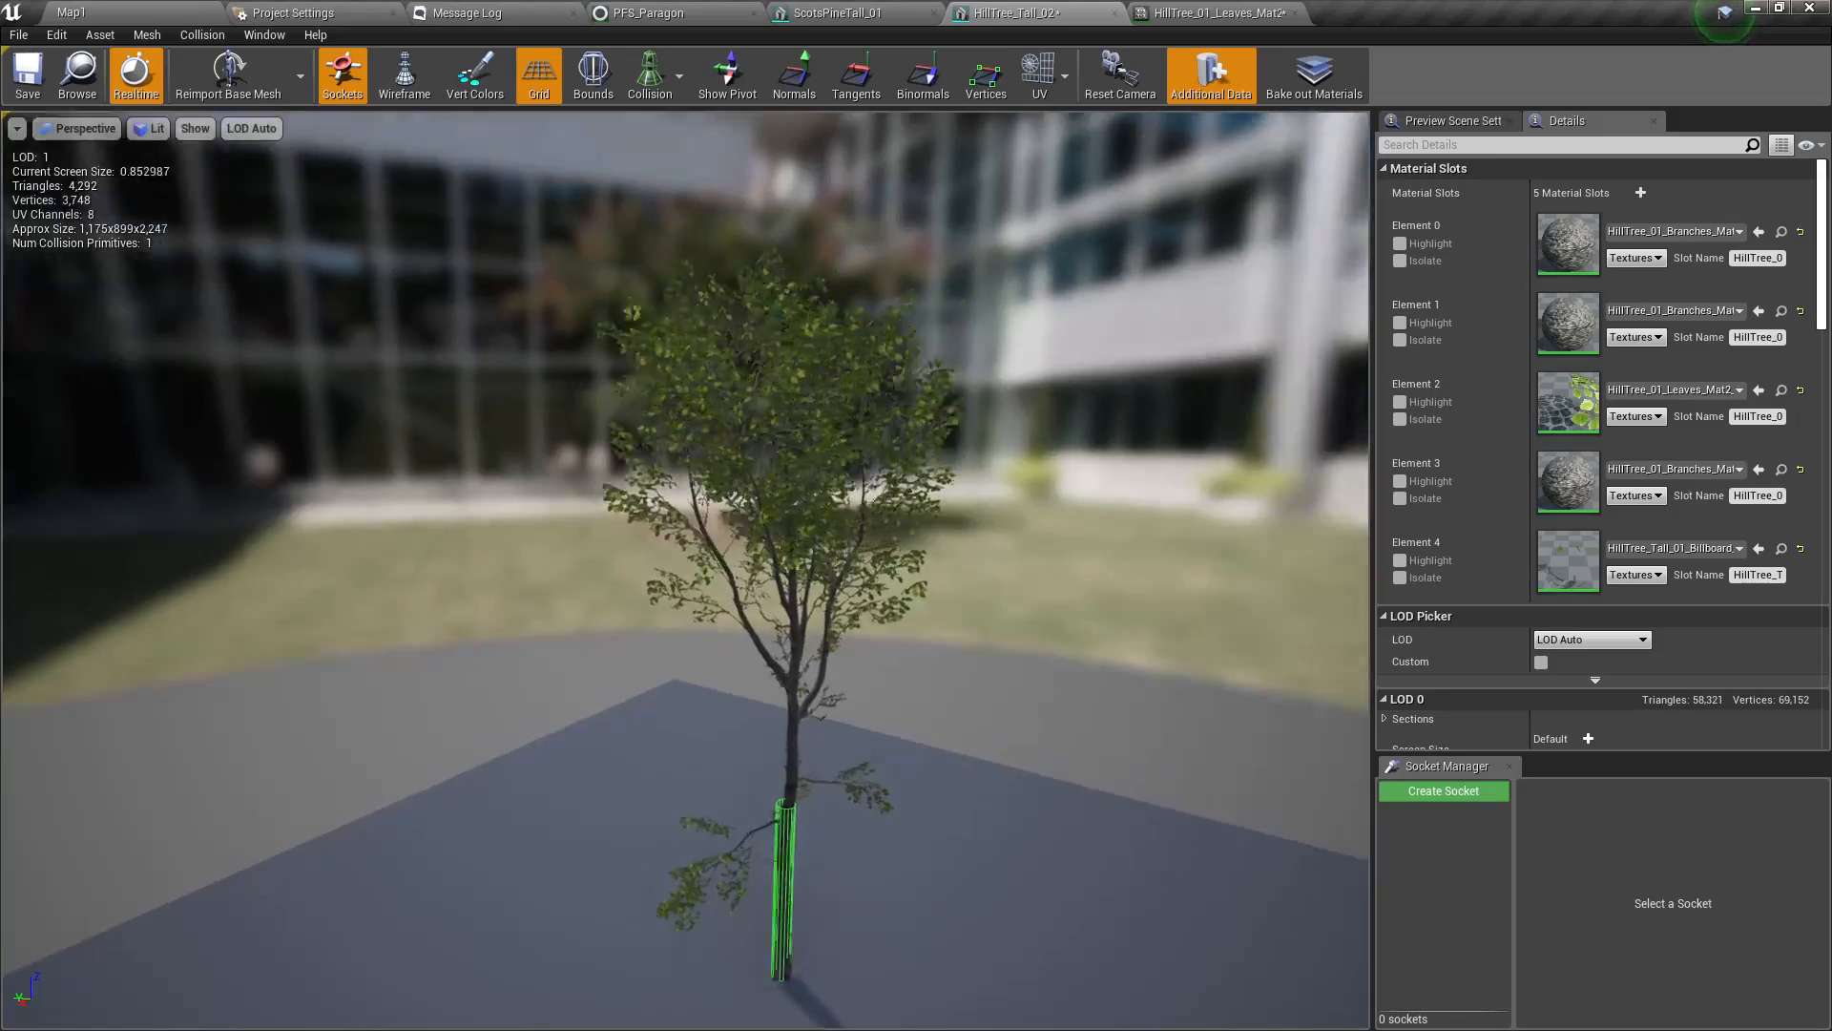
scroll(1174, 642, "down", 8)
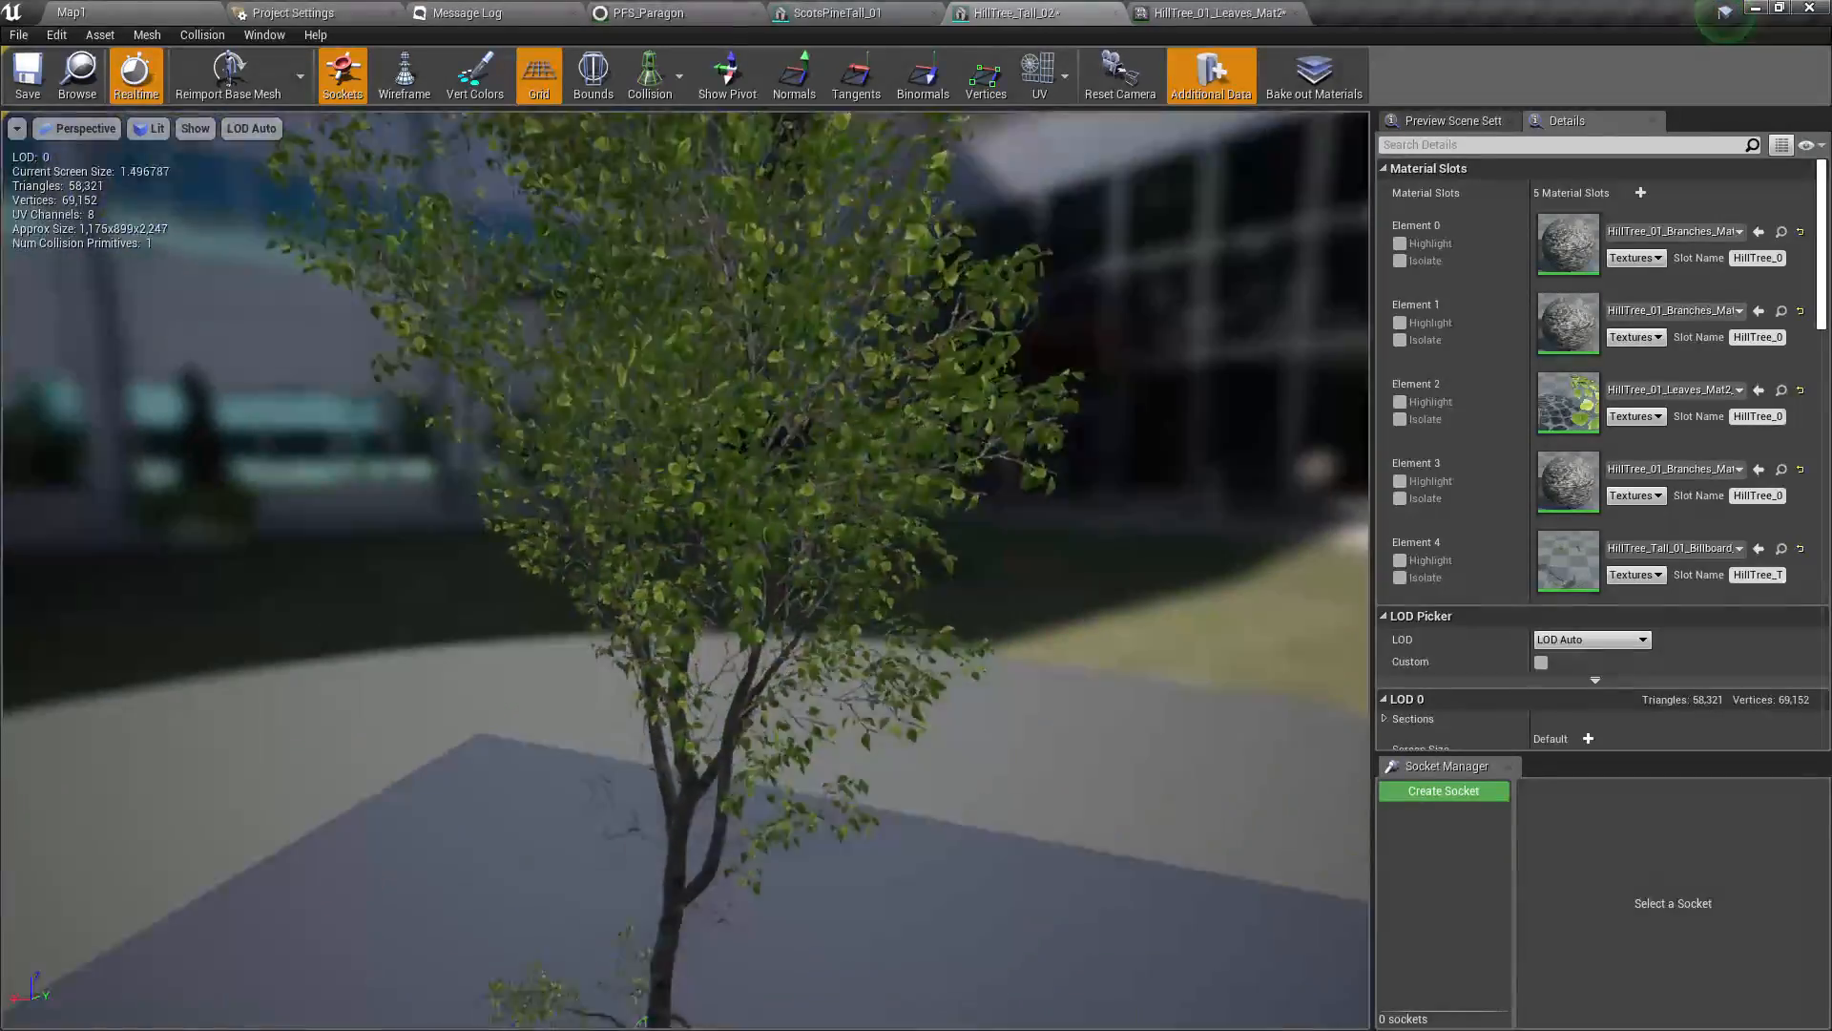
Search the whole project content for "global" and open the MP_Global parameter collection
left_click(135, 9)
right_click_drag(491, 318, 501, 330)
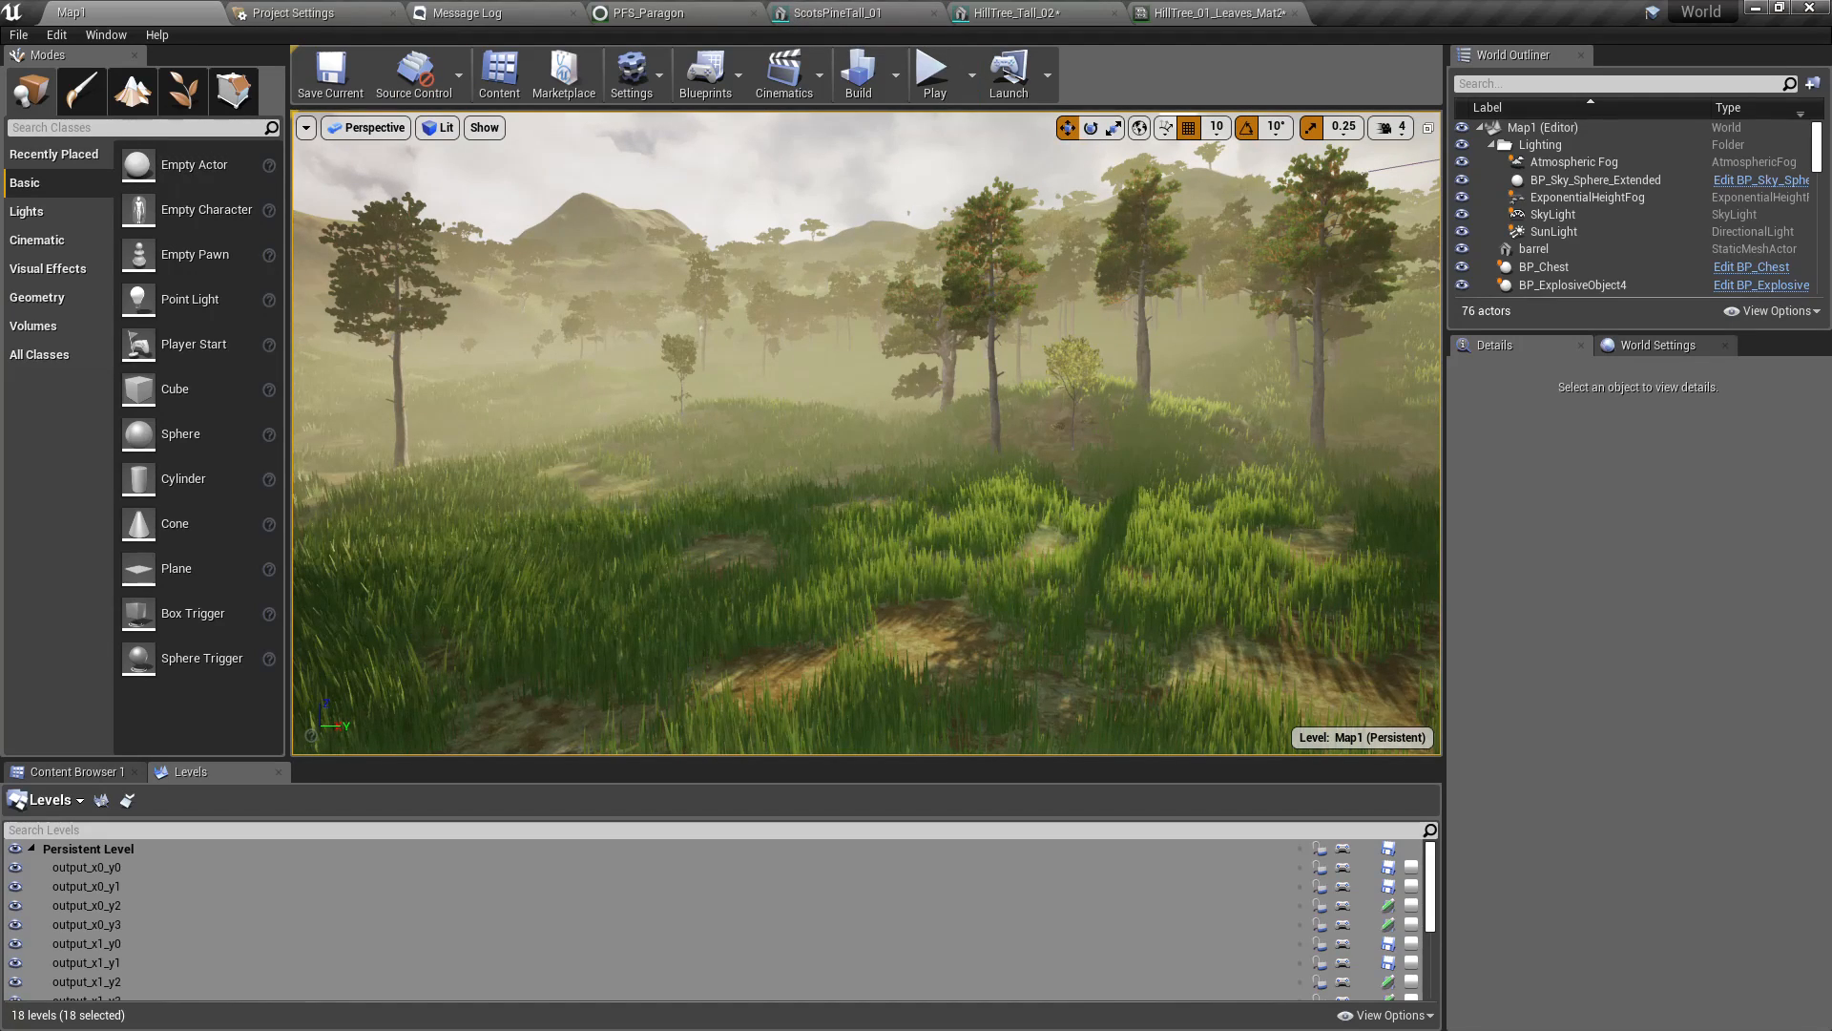
left_click_drag(2, 390, 1027, 13)
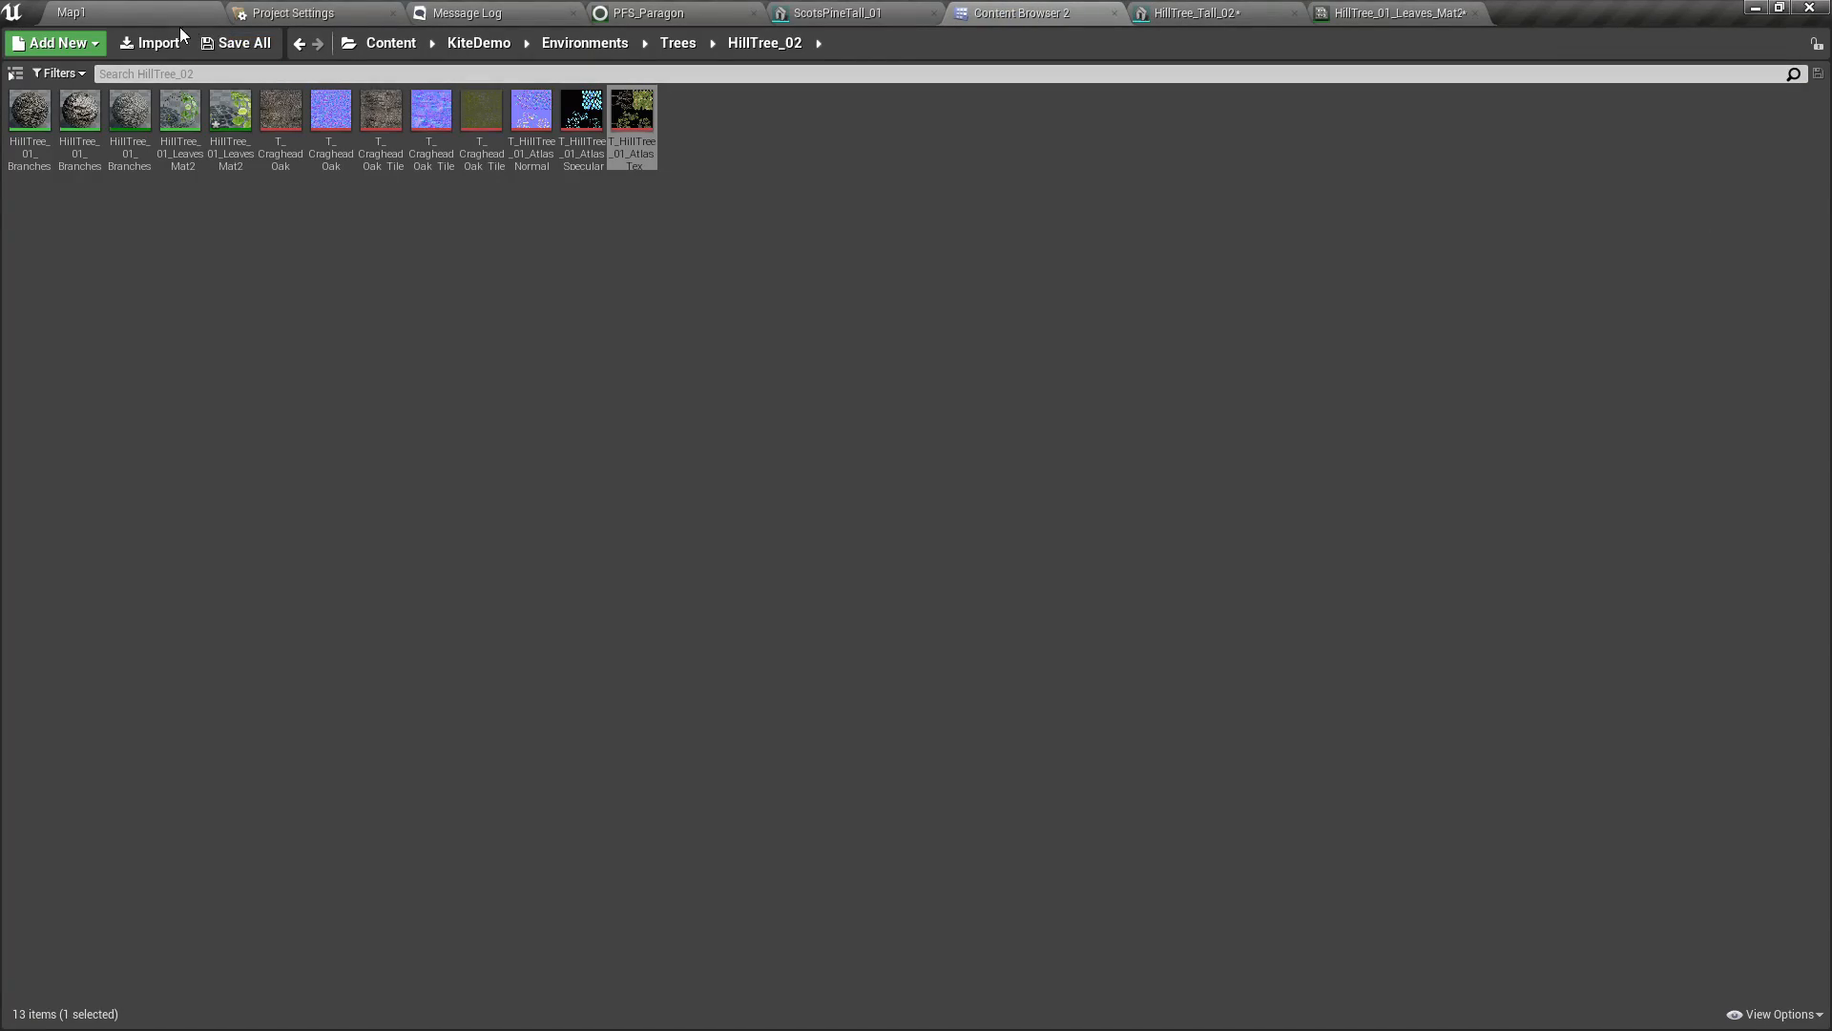
left_click(392, 44)
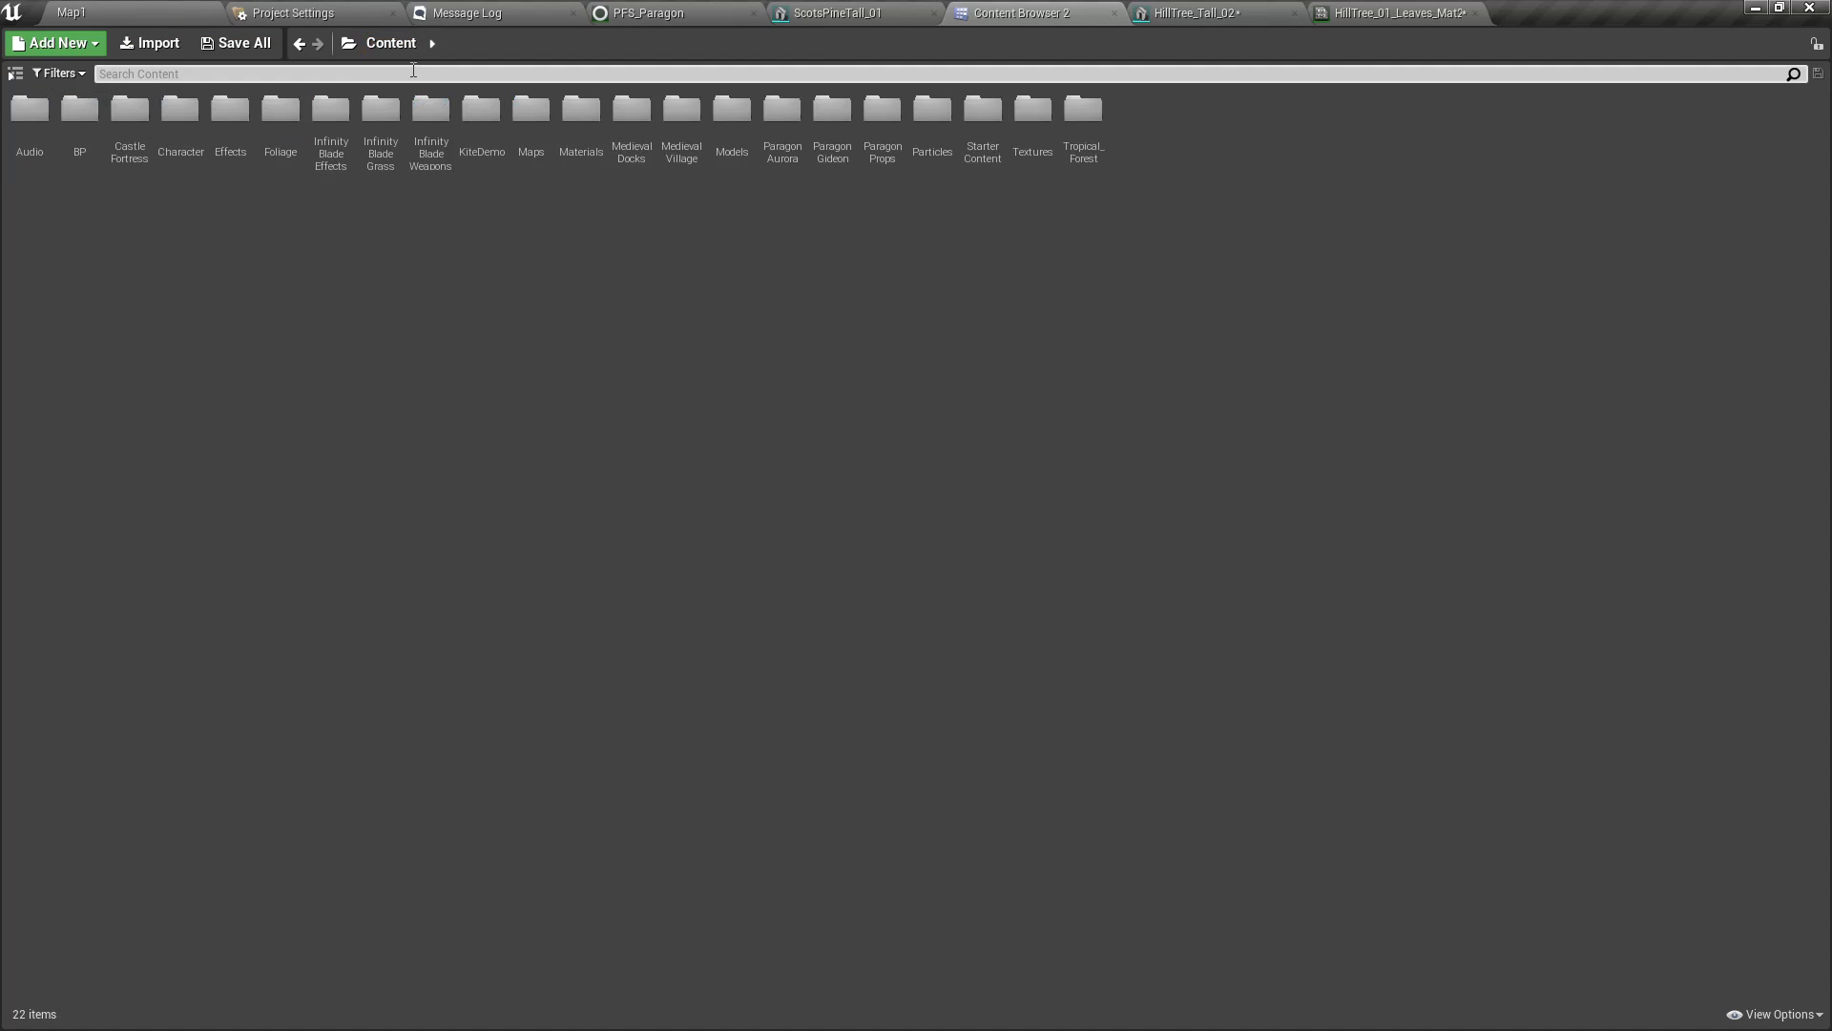
left_click(15, 73)
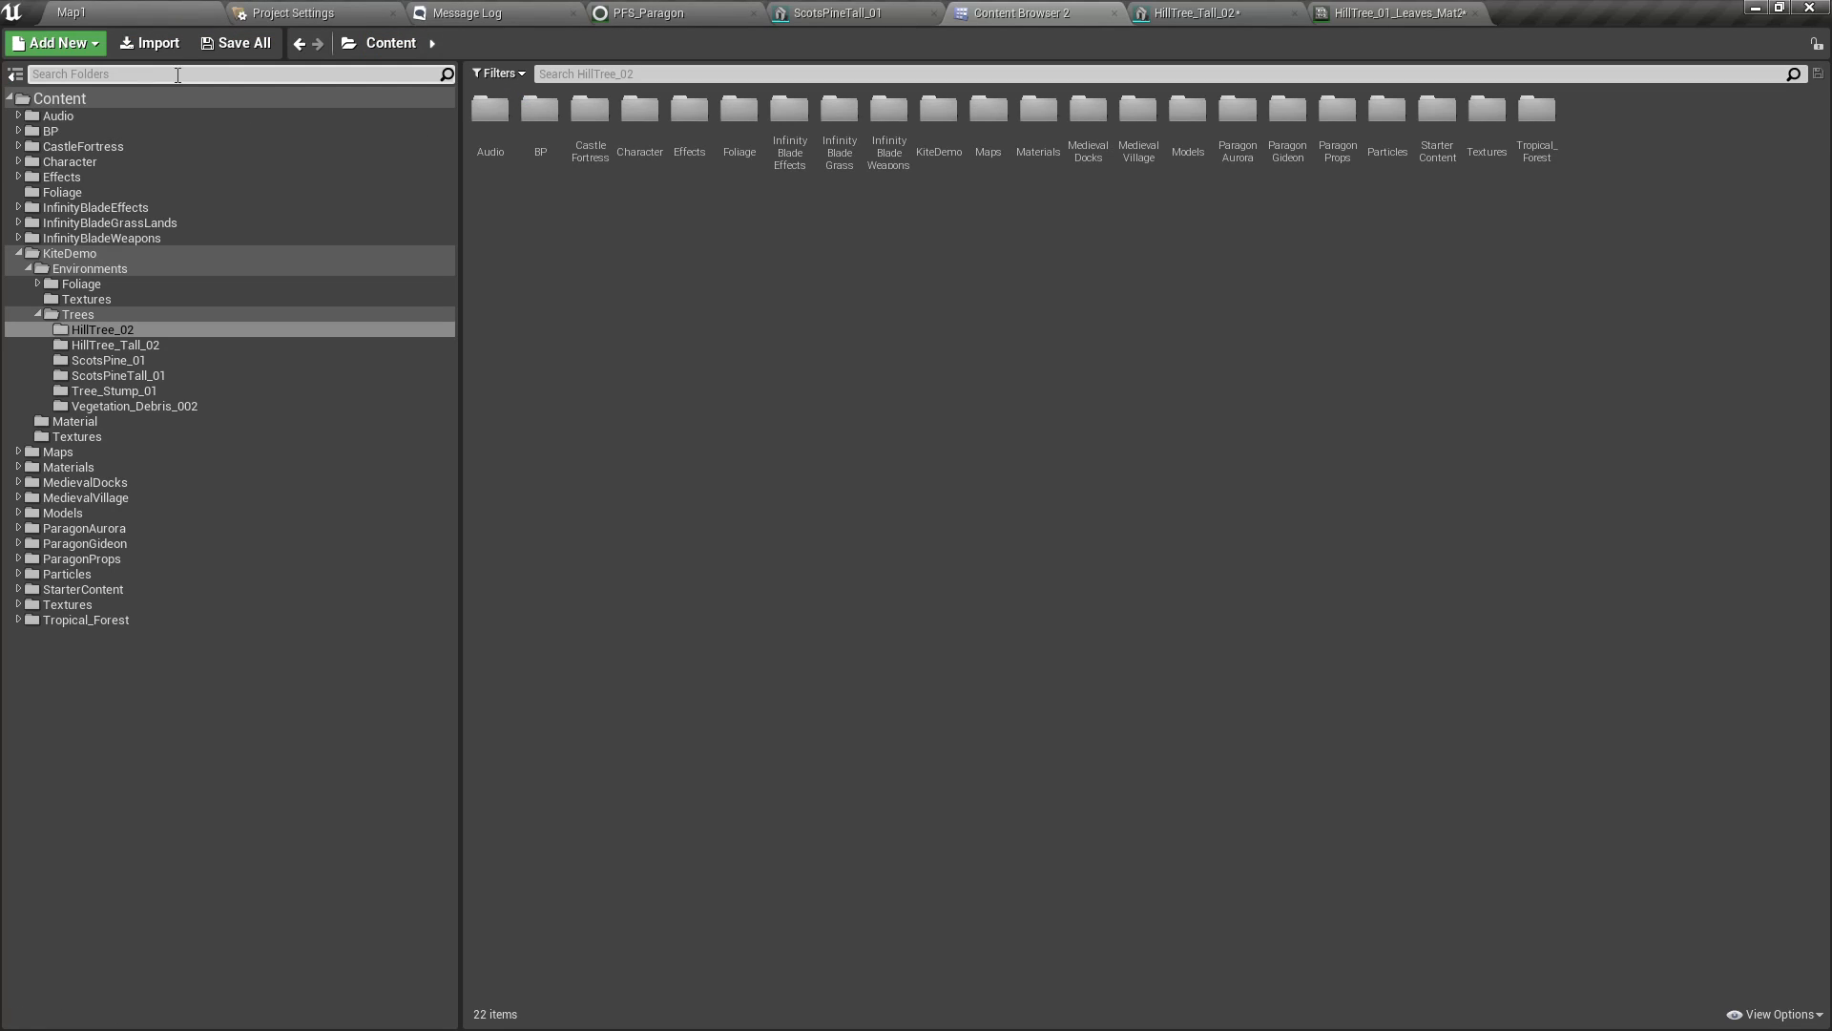
left_click(637, 74)
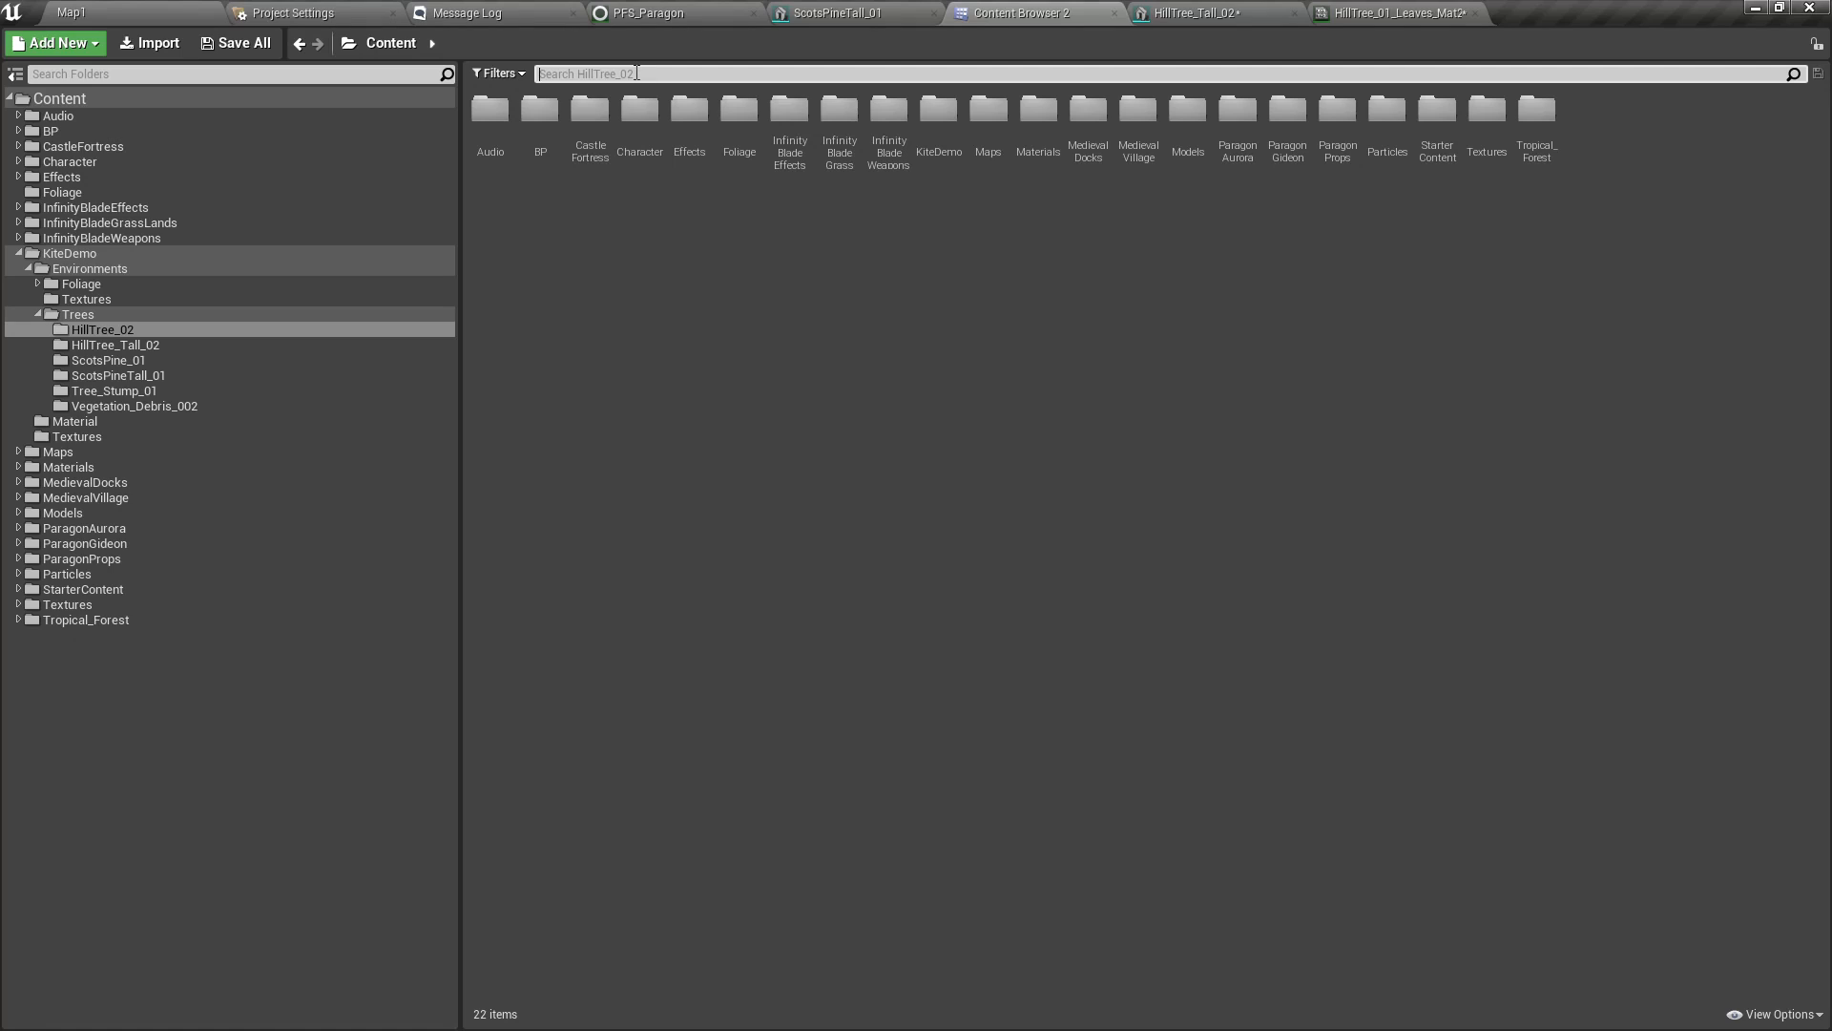
type("global")
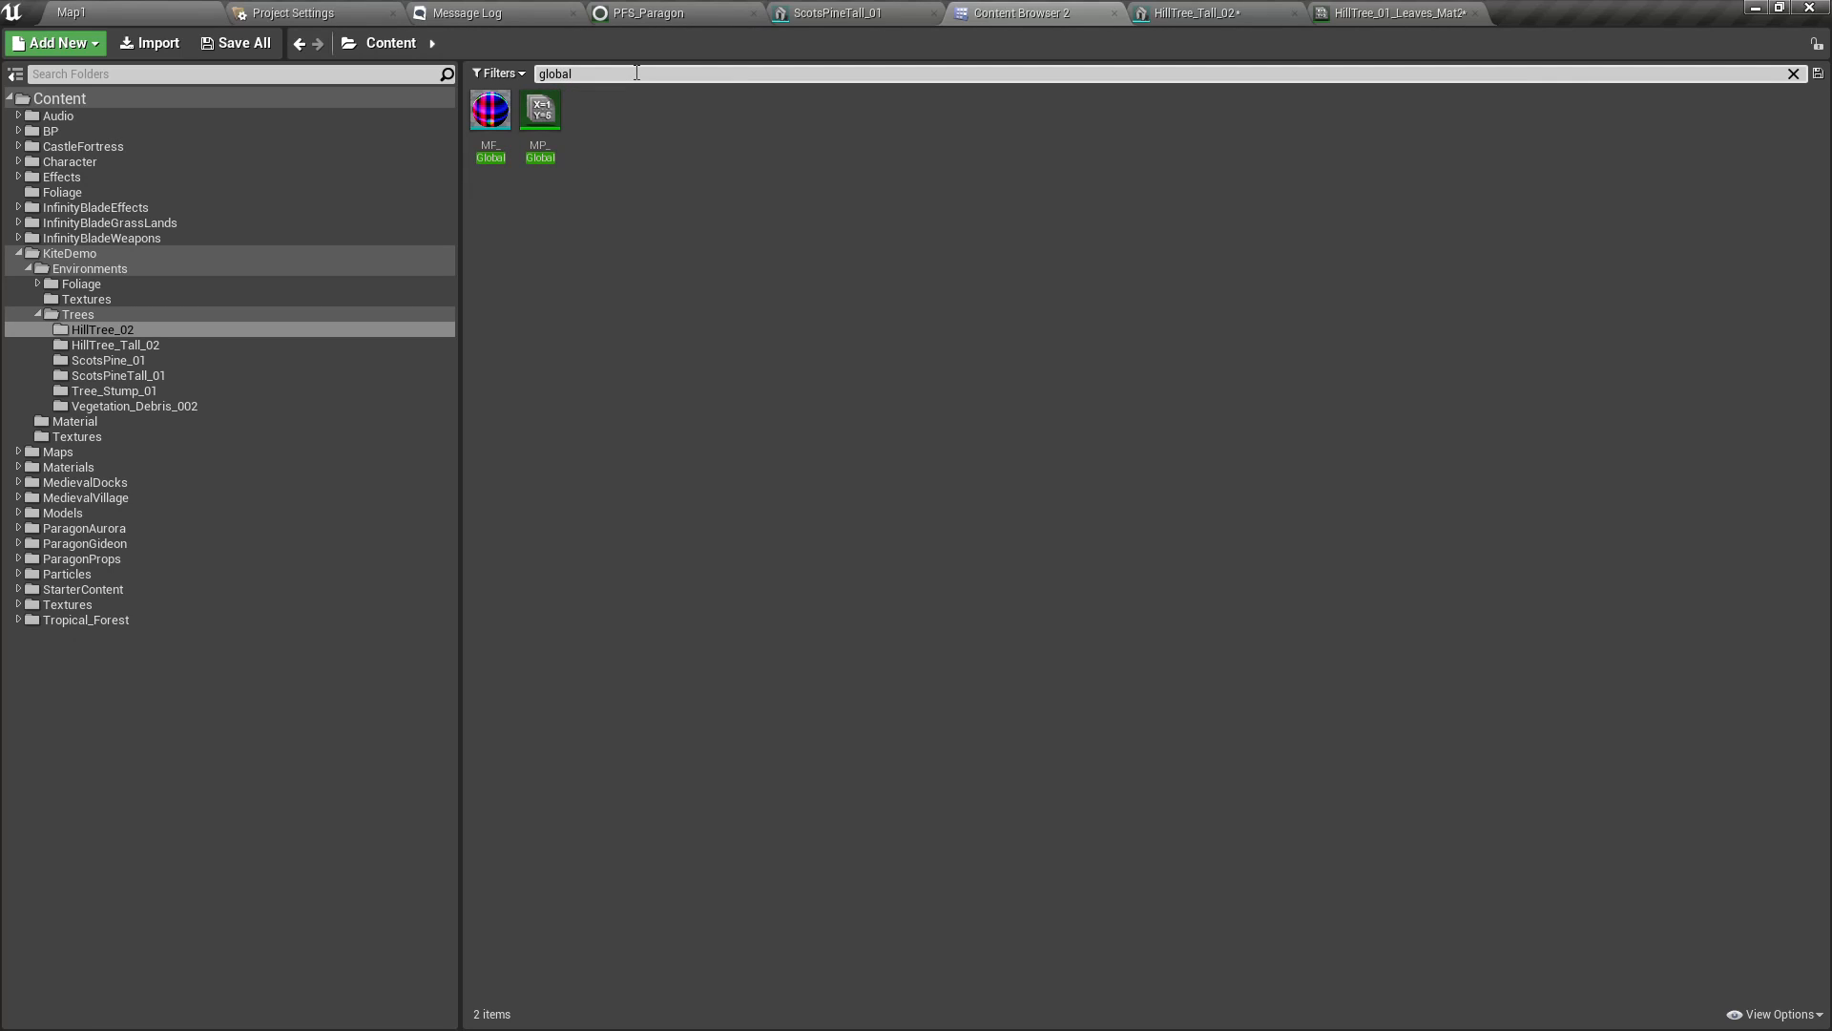
double_click(550, 109)
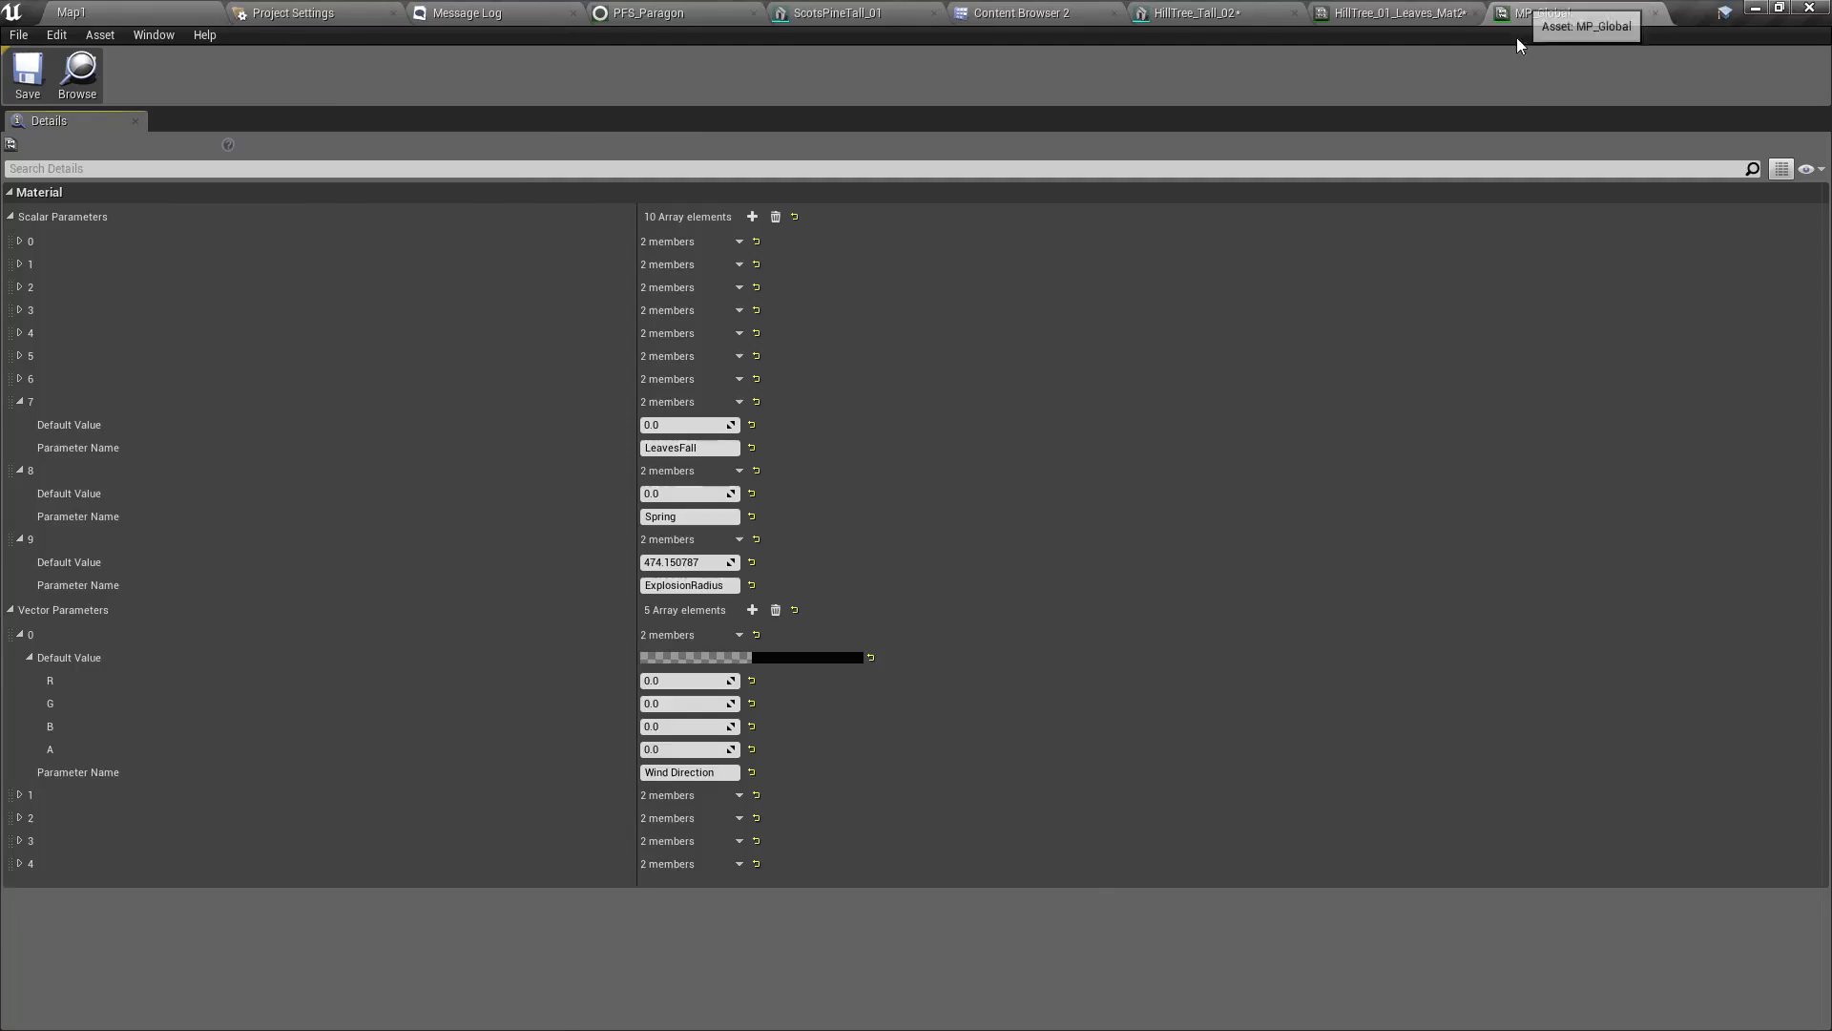
Detach the MP_Global editor into a floating window and bring up Map1 beside it
left_click_drag(1527, 14, 745, 435)
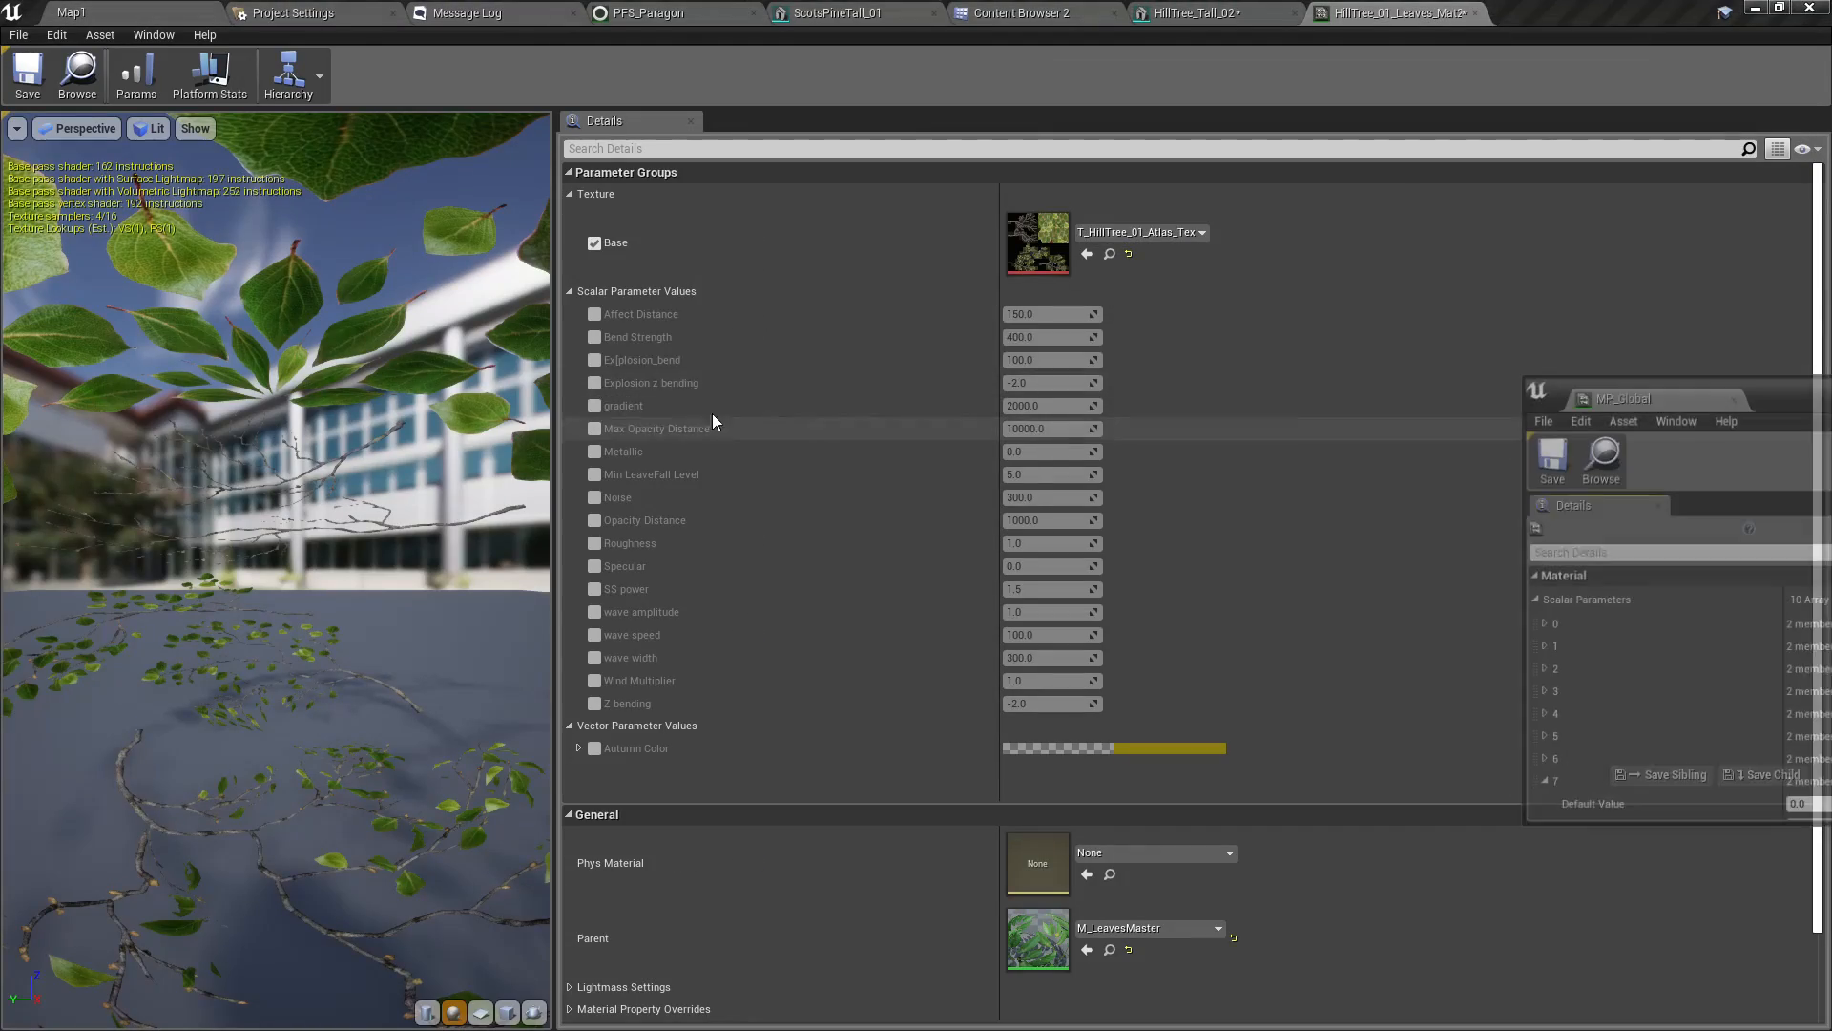
left_click(190, 12)
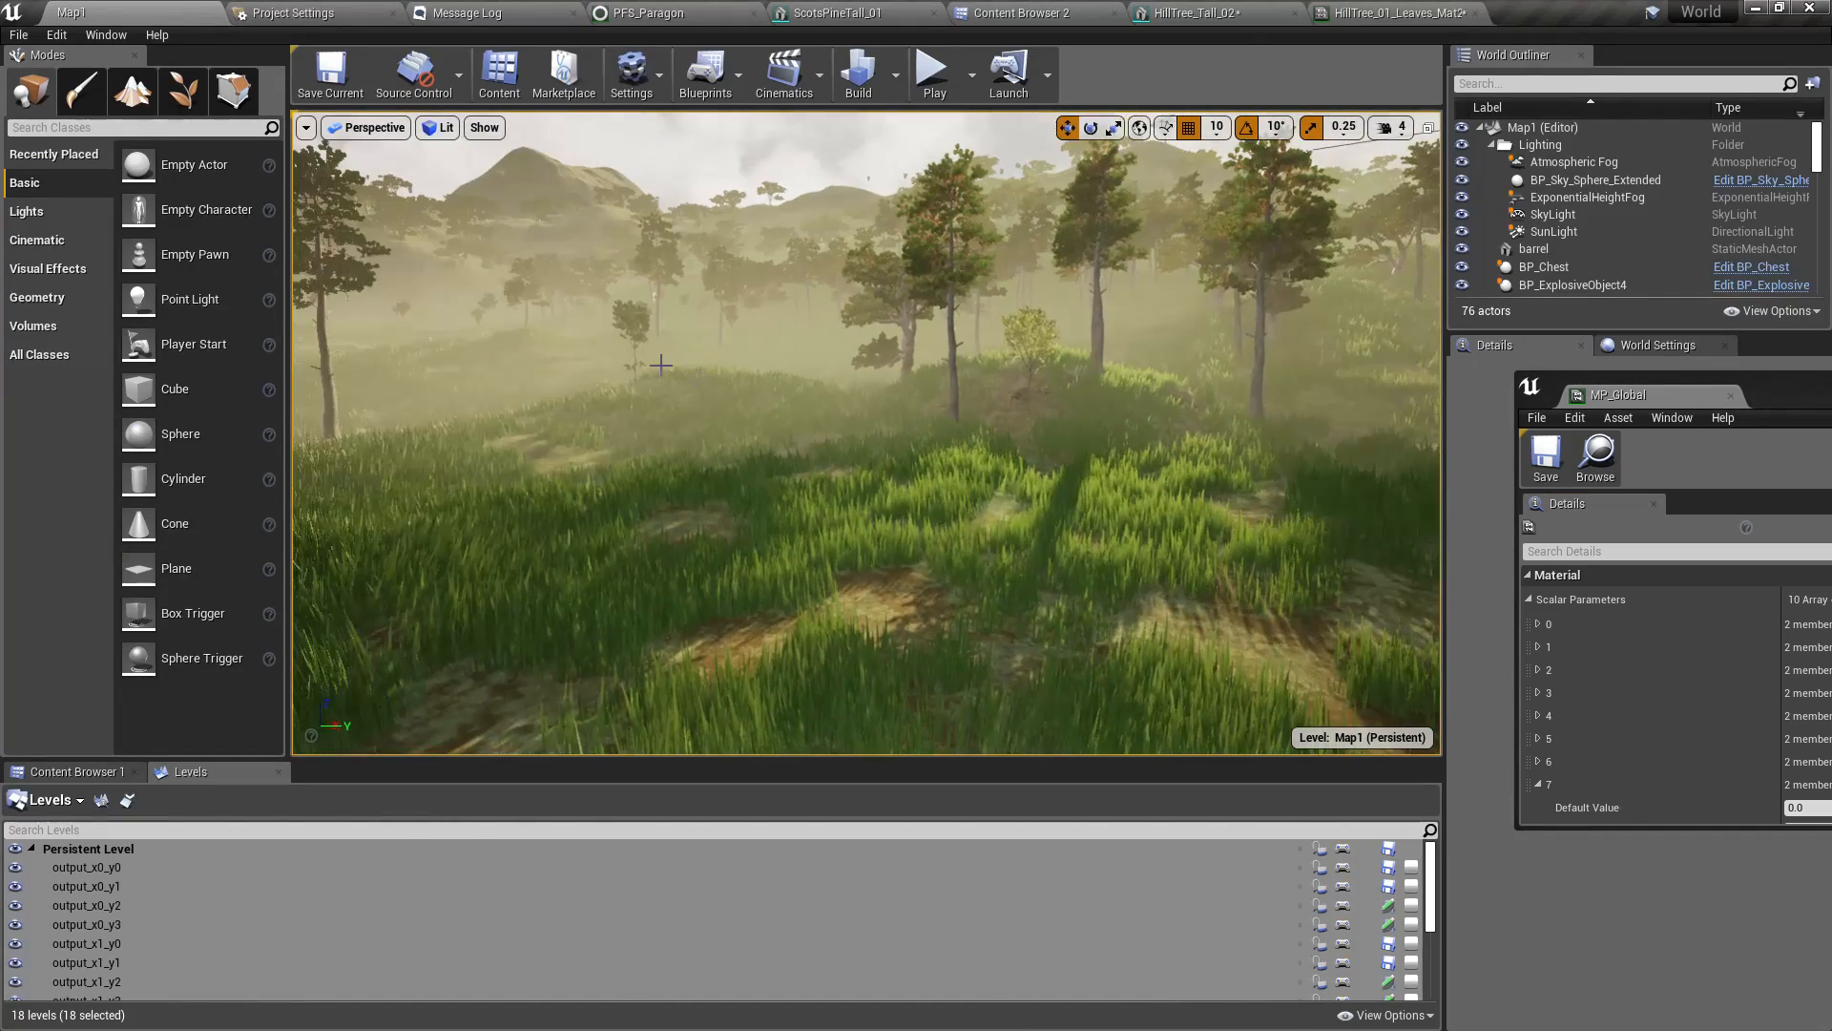
Show the Map1 viewport full screen, move the MP_Global window over it, and bring up the Wind Direction vector parameter
key("F11")
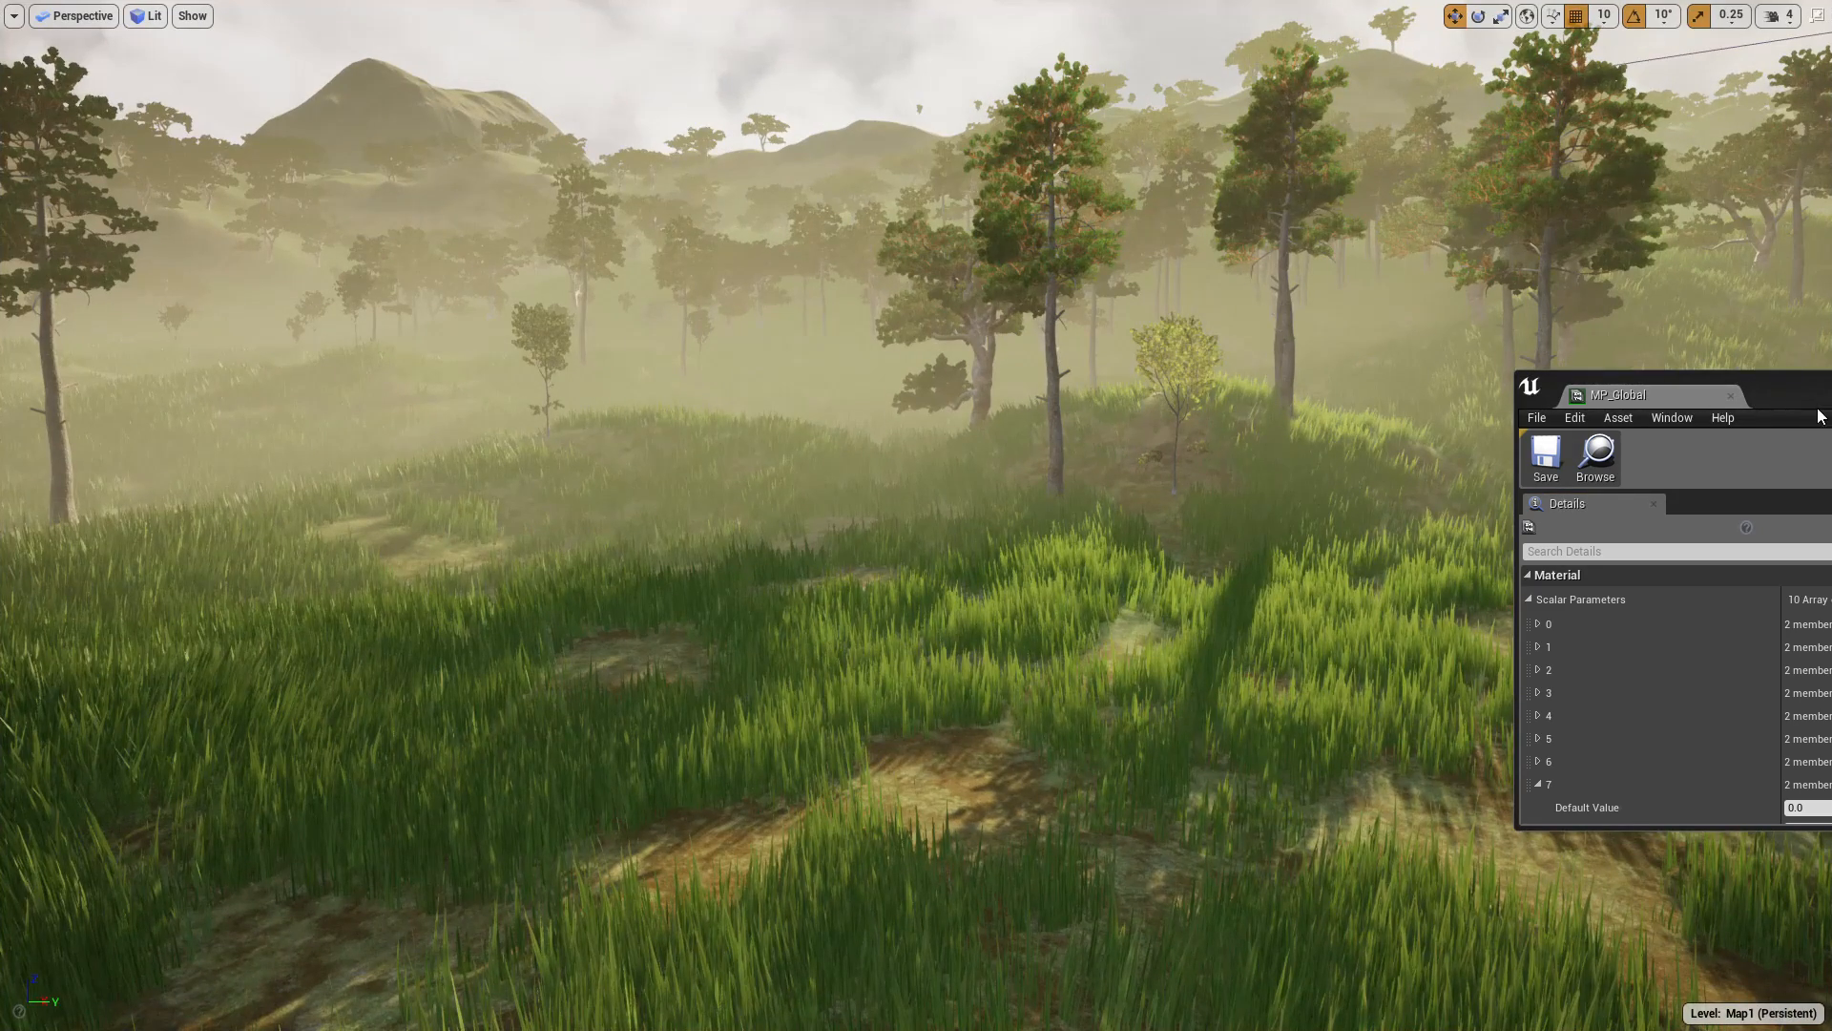
left_click_drag(1821, 417, 1461, 515)
scroll(1431, 802, "down", 5)
scroll(1463, 819, "down", 2)
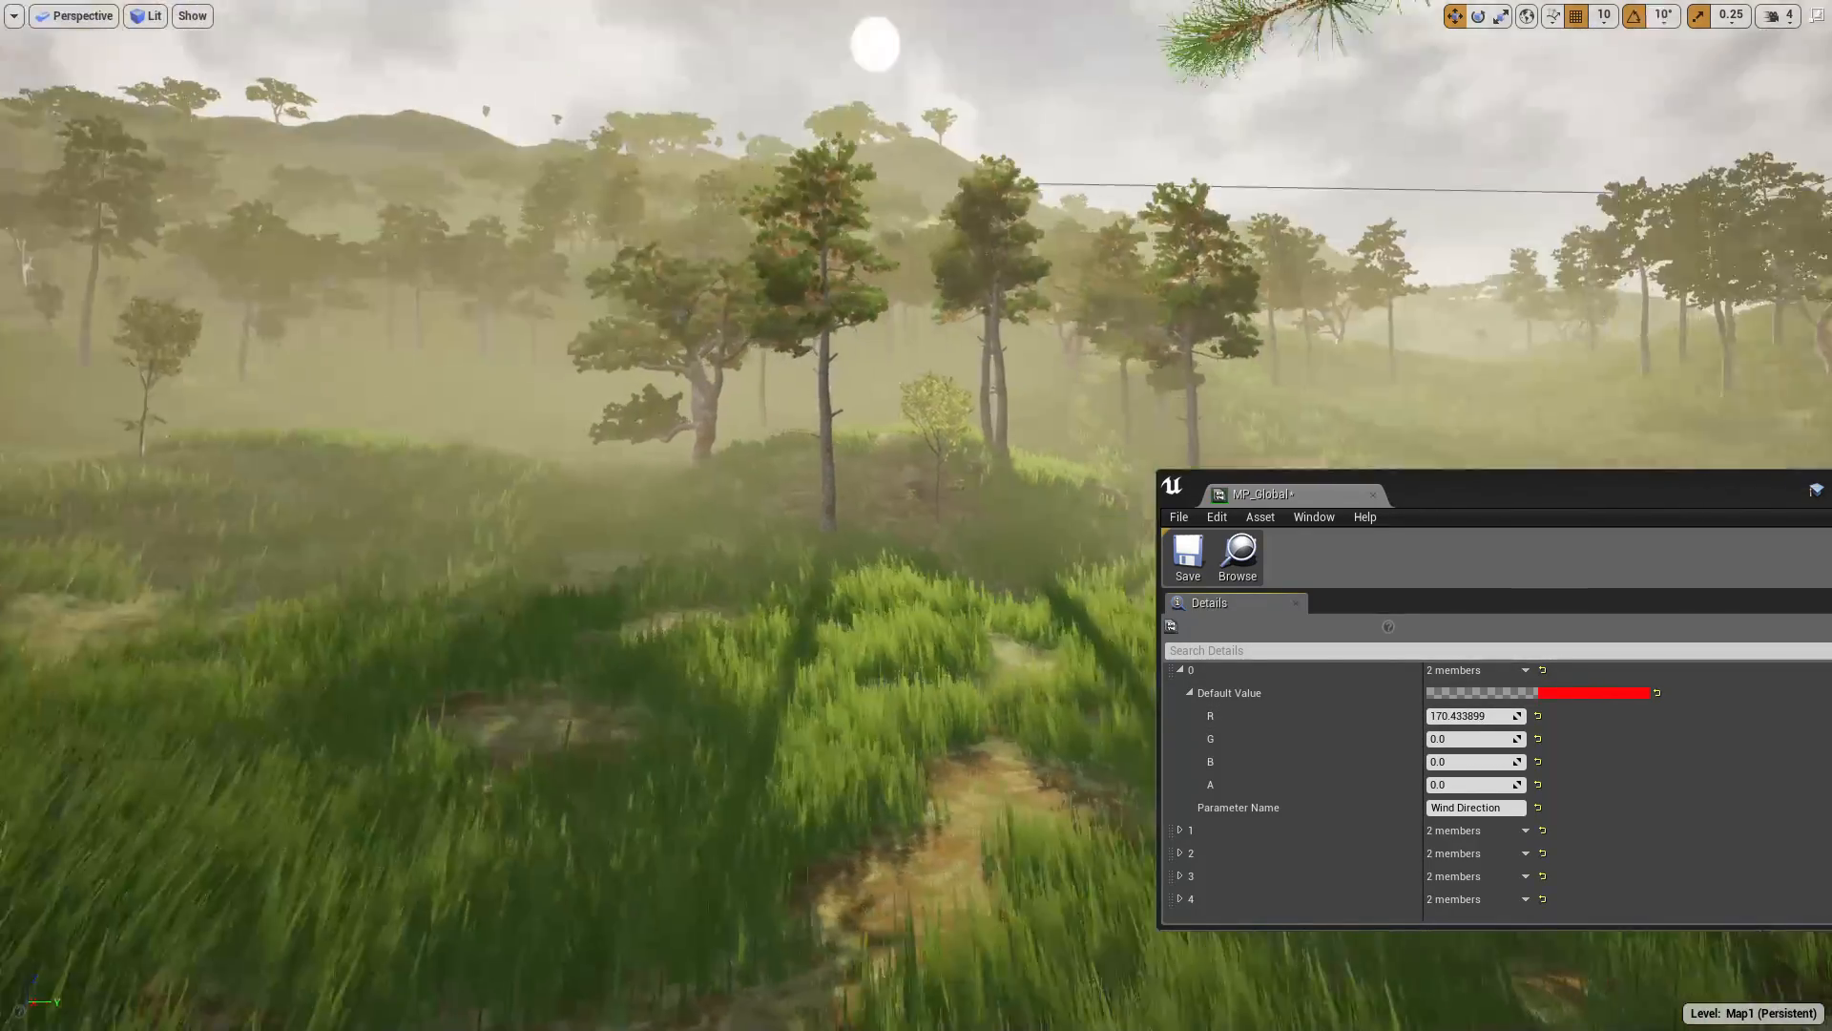
Raise the R value of Wind Direction to about 484.59 and inspect how the trees bend
right_click_drag(572, 516, 968, 634)
left_click_drag(1480, 716, 1523, 716)
mouse_move(954, 592)
right_mouse_down()
mouse_move(1040, 590)
mouse_move(887, 608)
mouse_move(964, 613)
right_mouse_up()
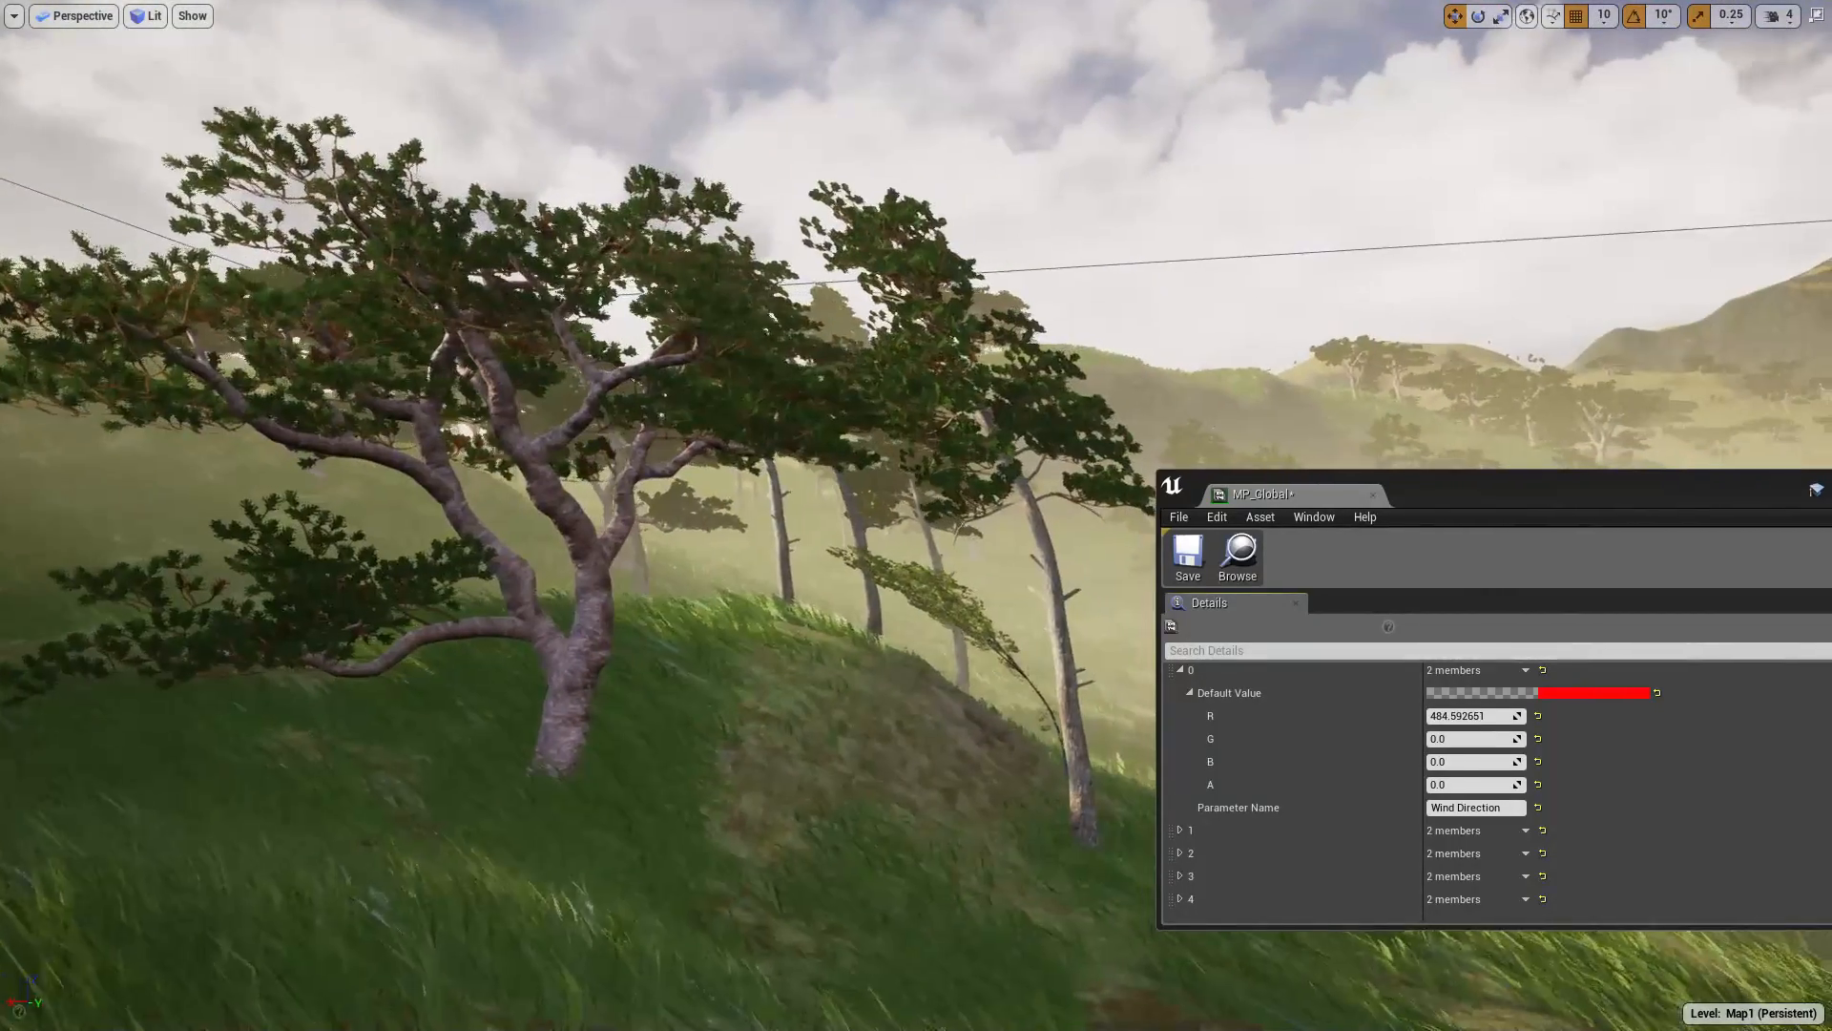
Test the R value of Wind Direction at 100, -100 and -300 on the trees
left_click(1511, 719)
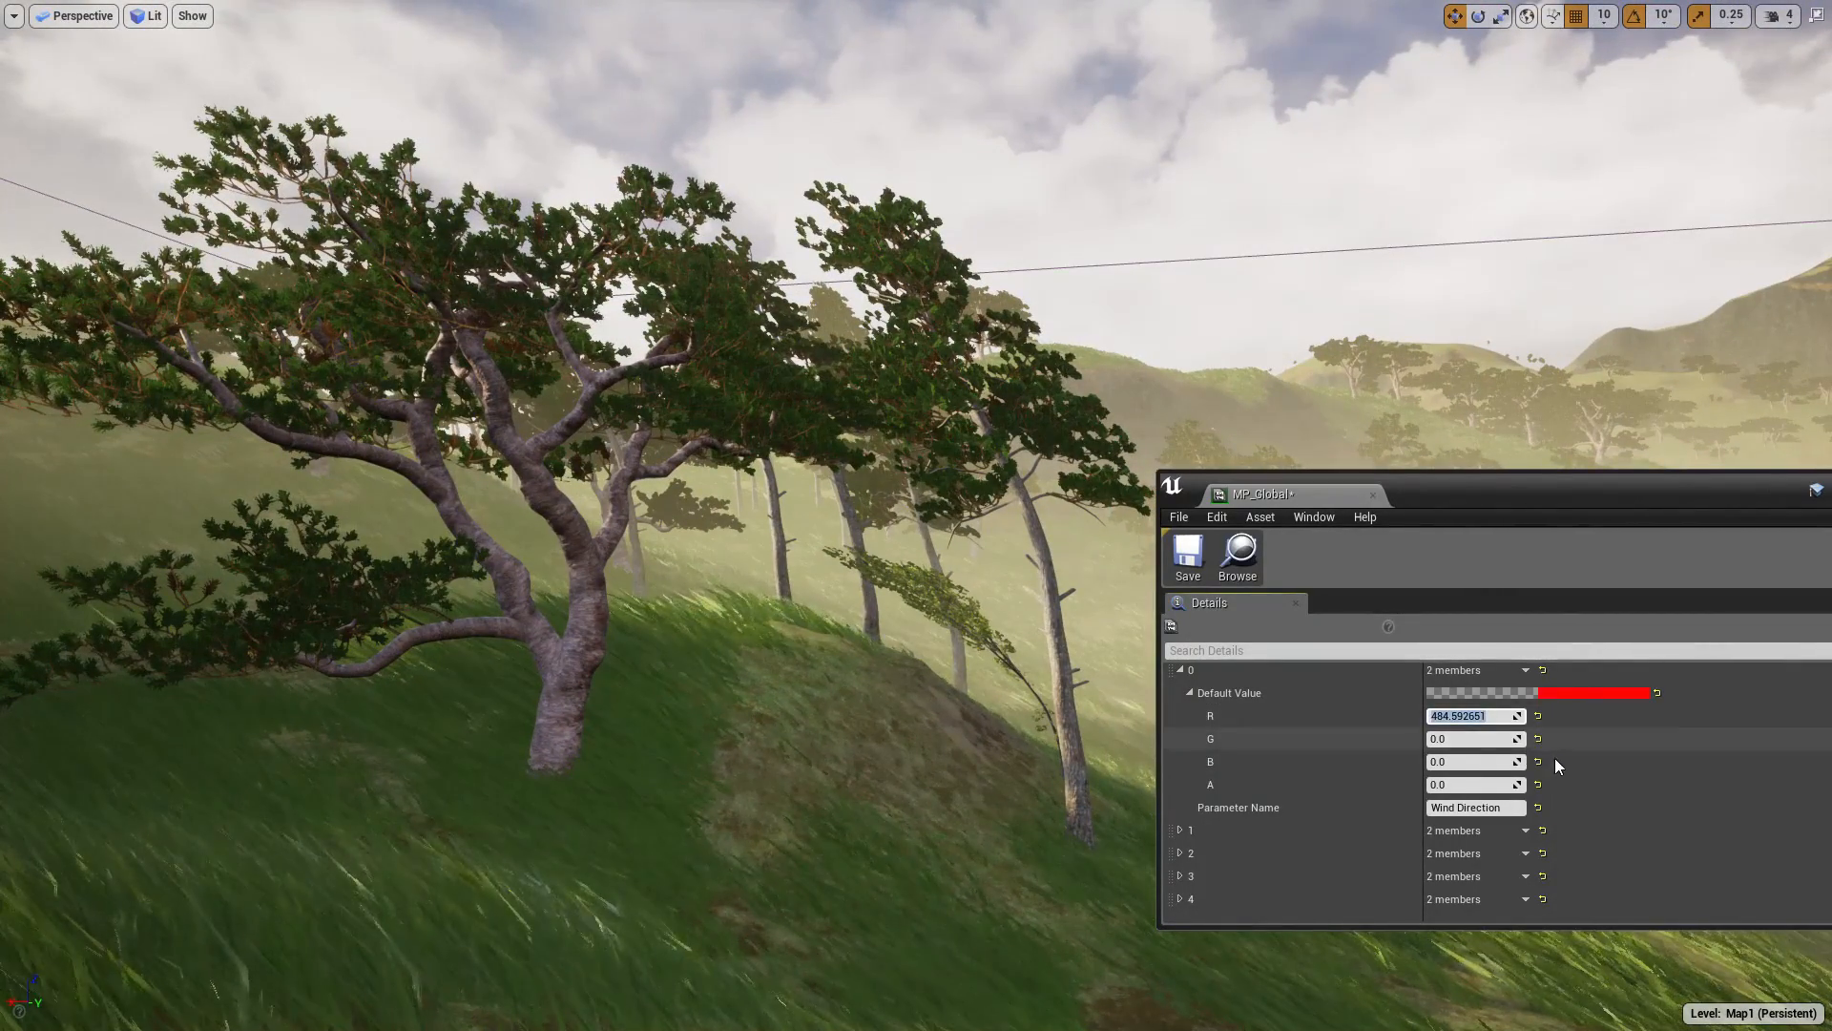
type("100")
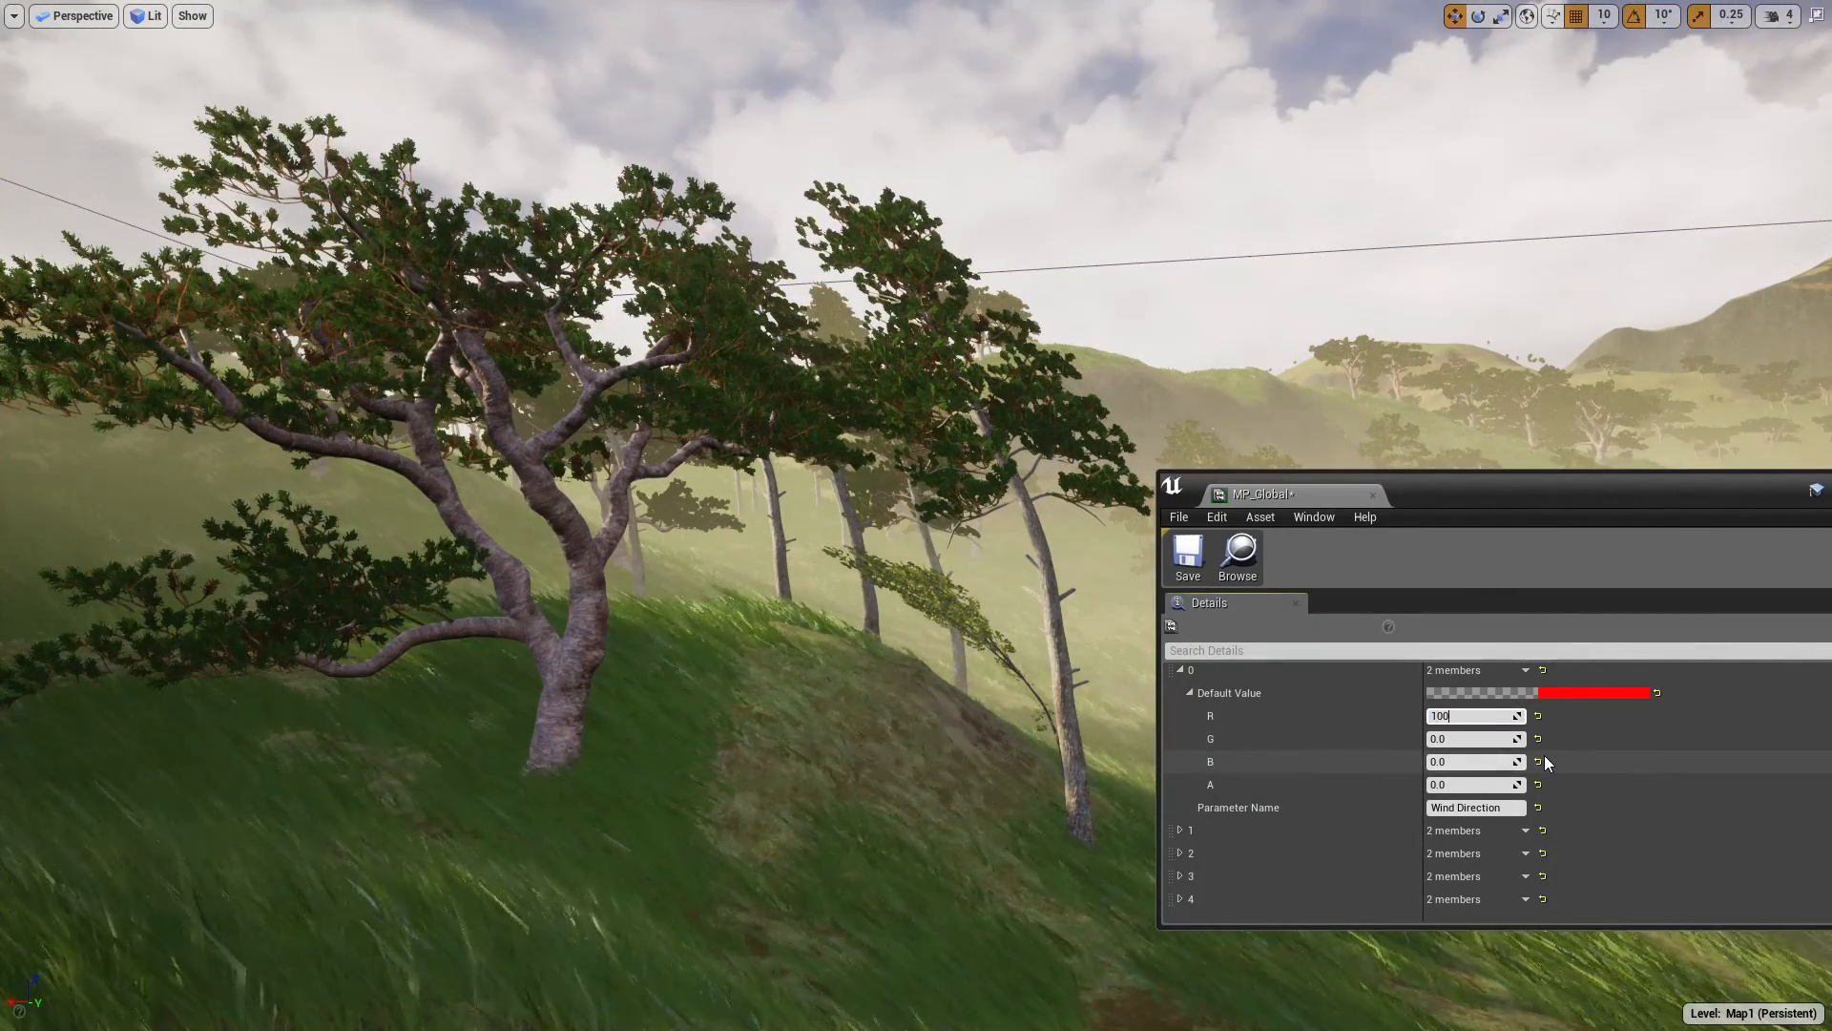
key("Return")
type("-100")
key("Return")
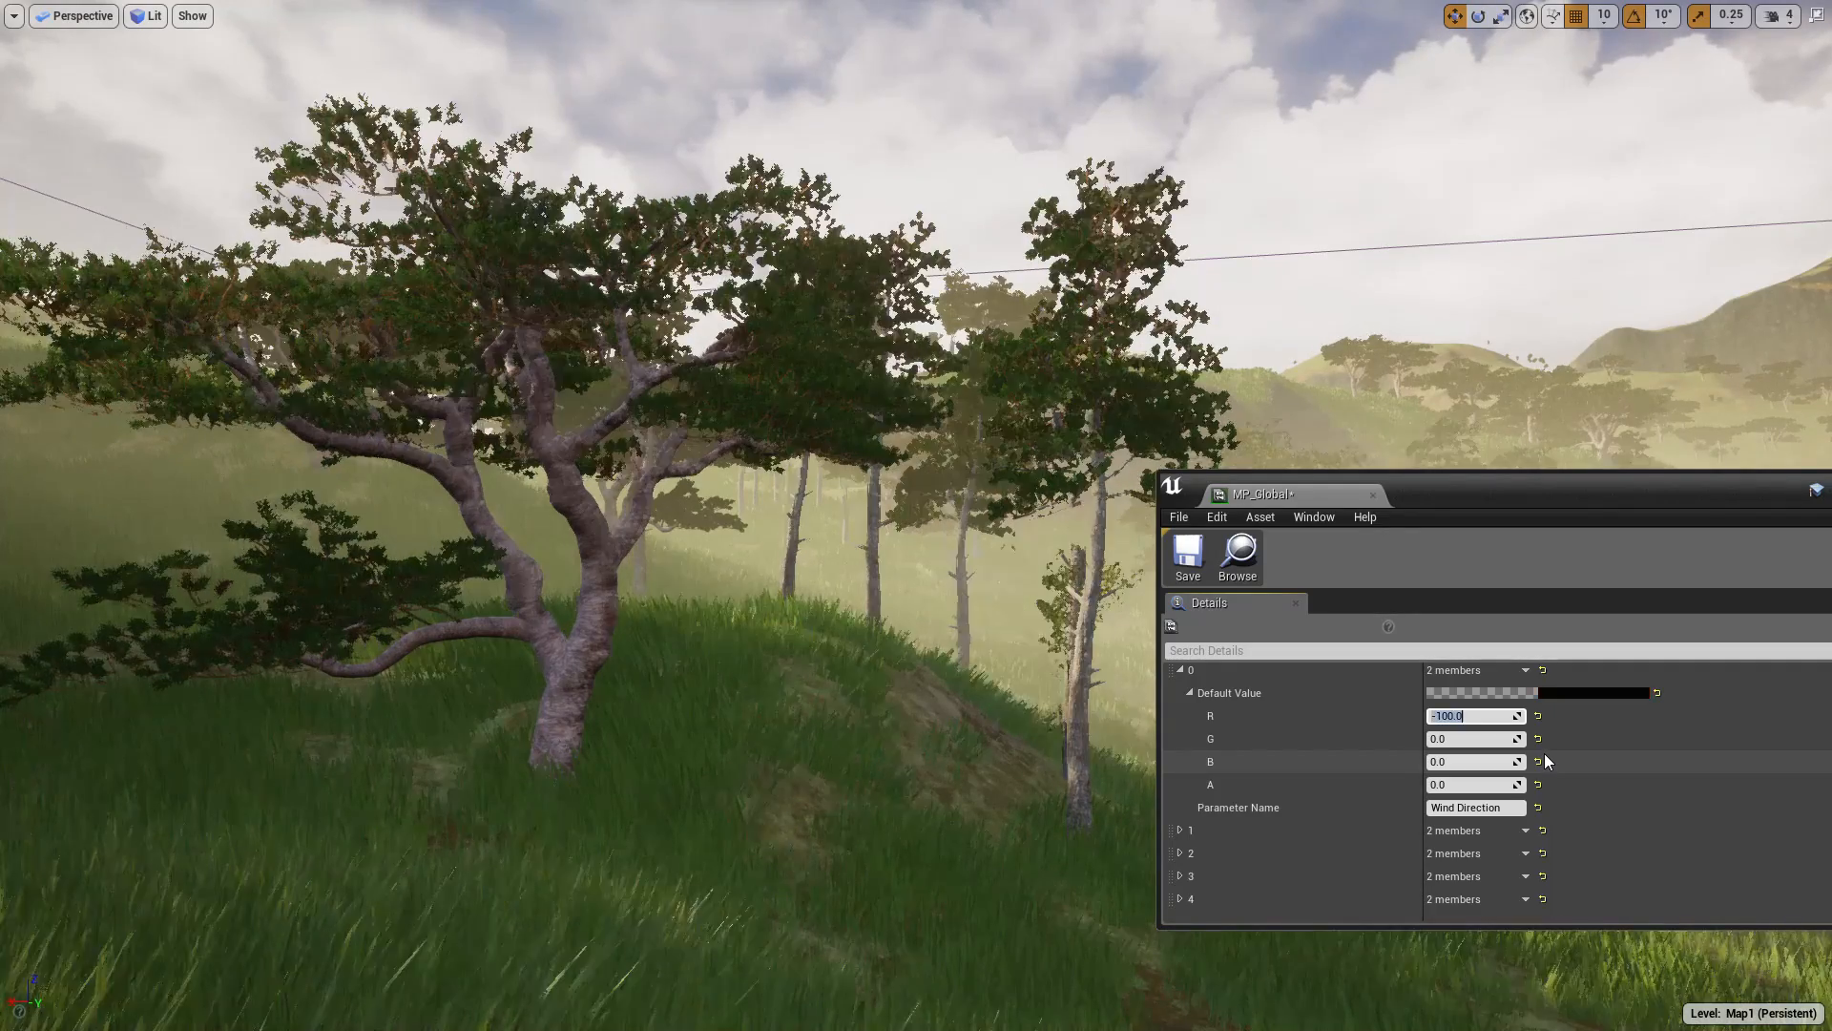
type("-300")
key("Return")
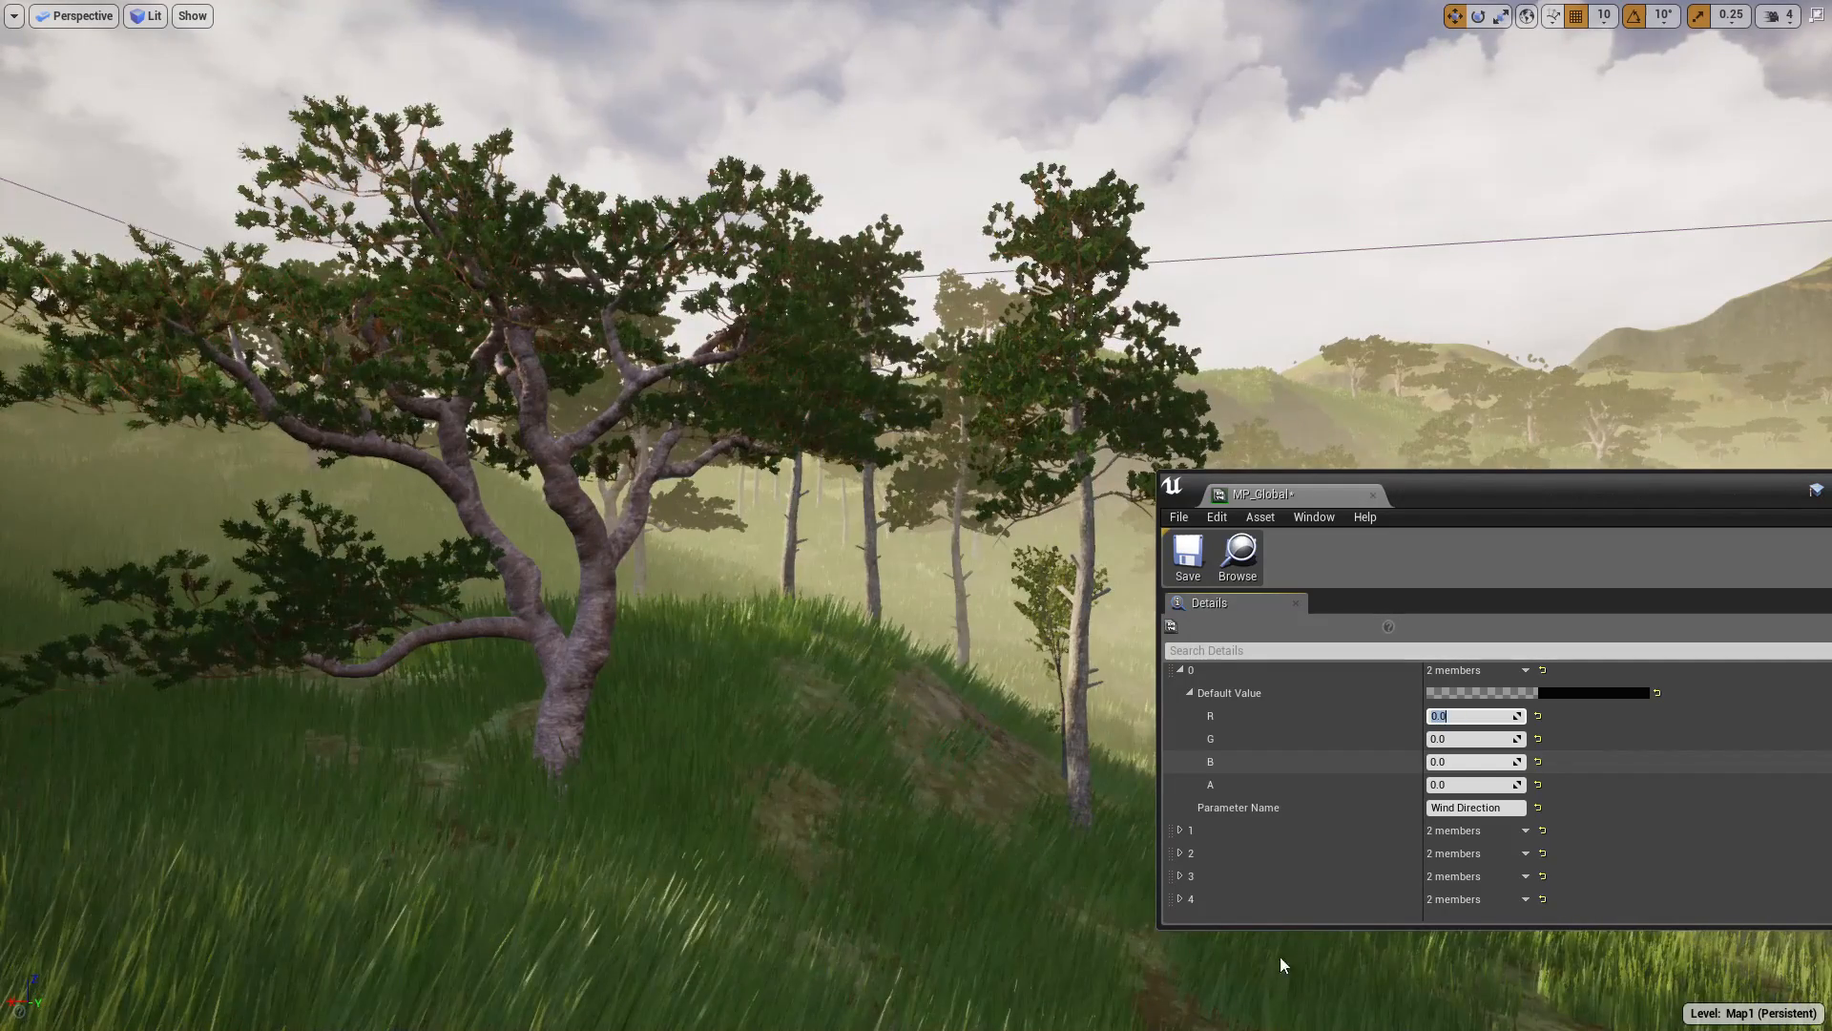
Set the R value of Wind Direction to 0 and look over the trees without wind
type("0")
key("Return")
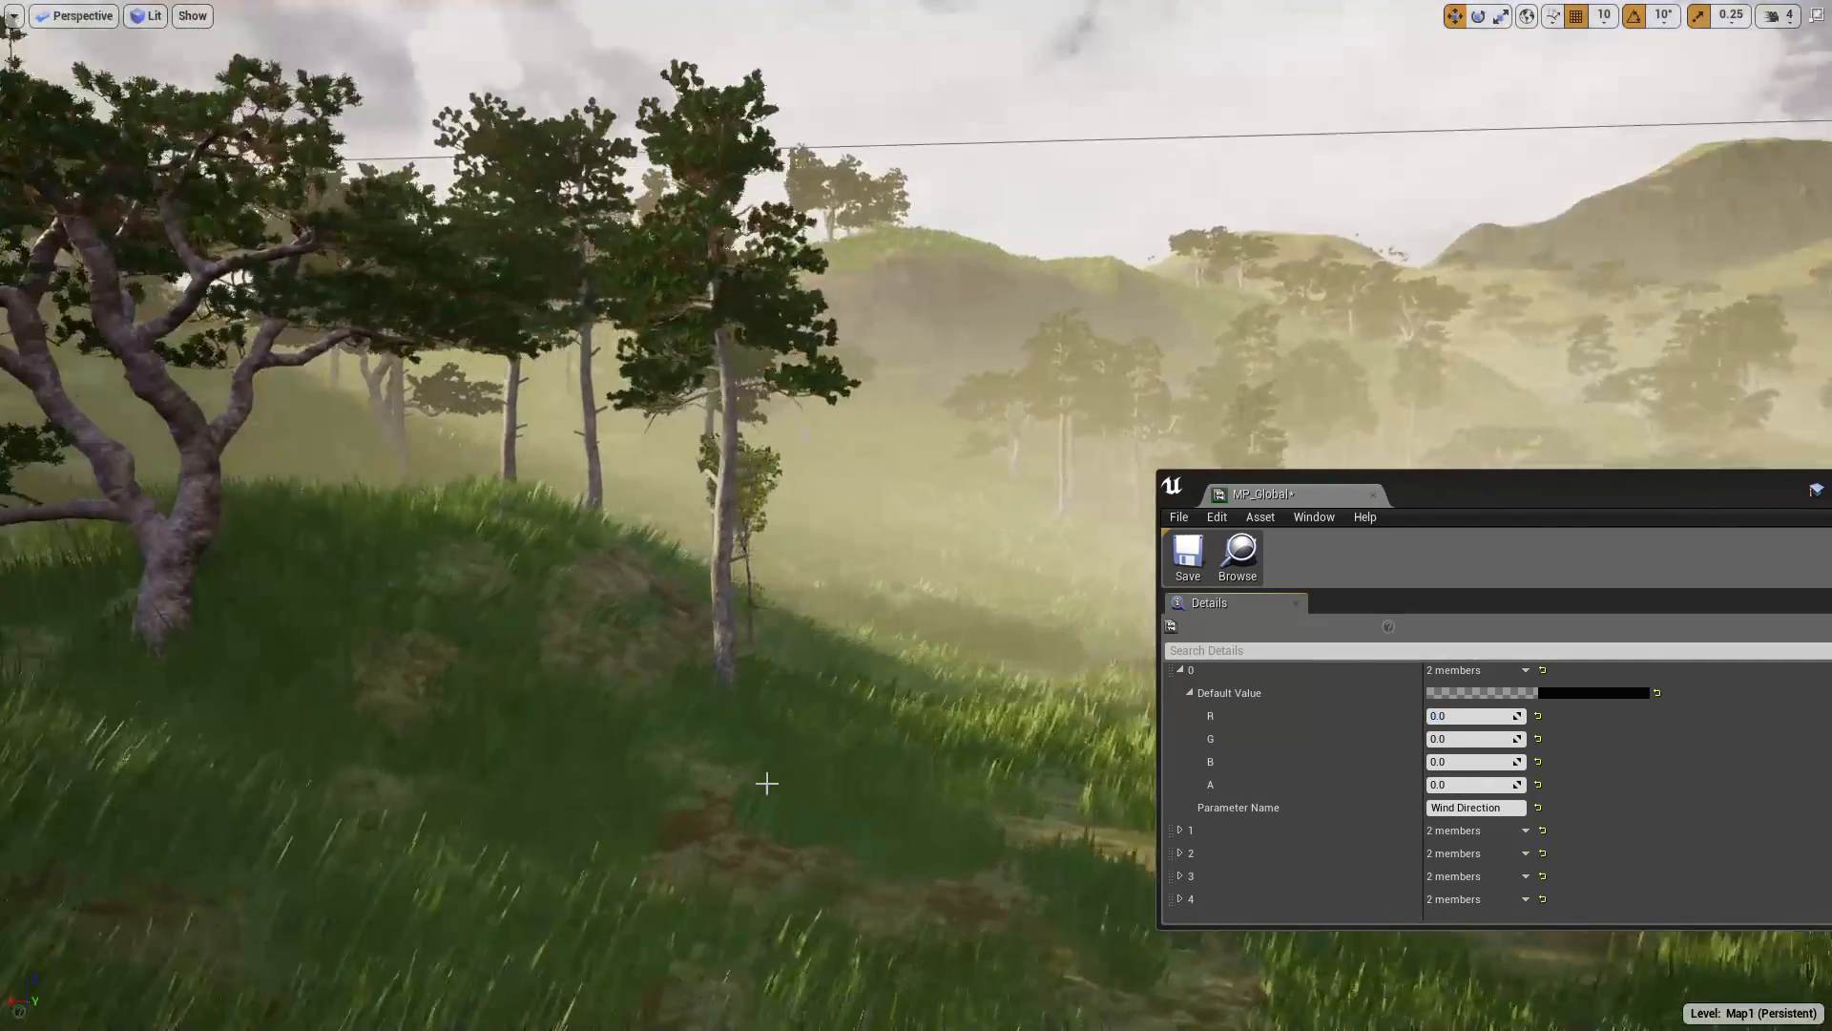
right_click_drag(1210, 418, 1153, 427)
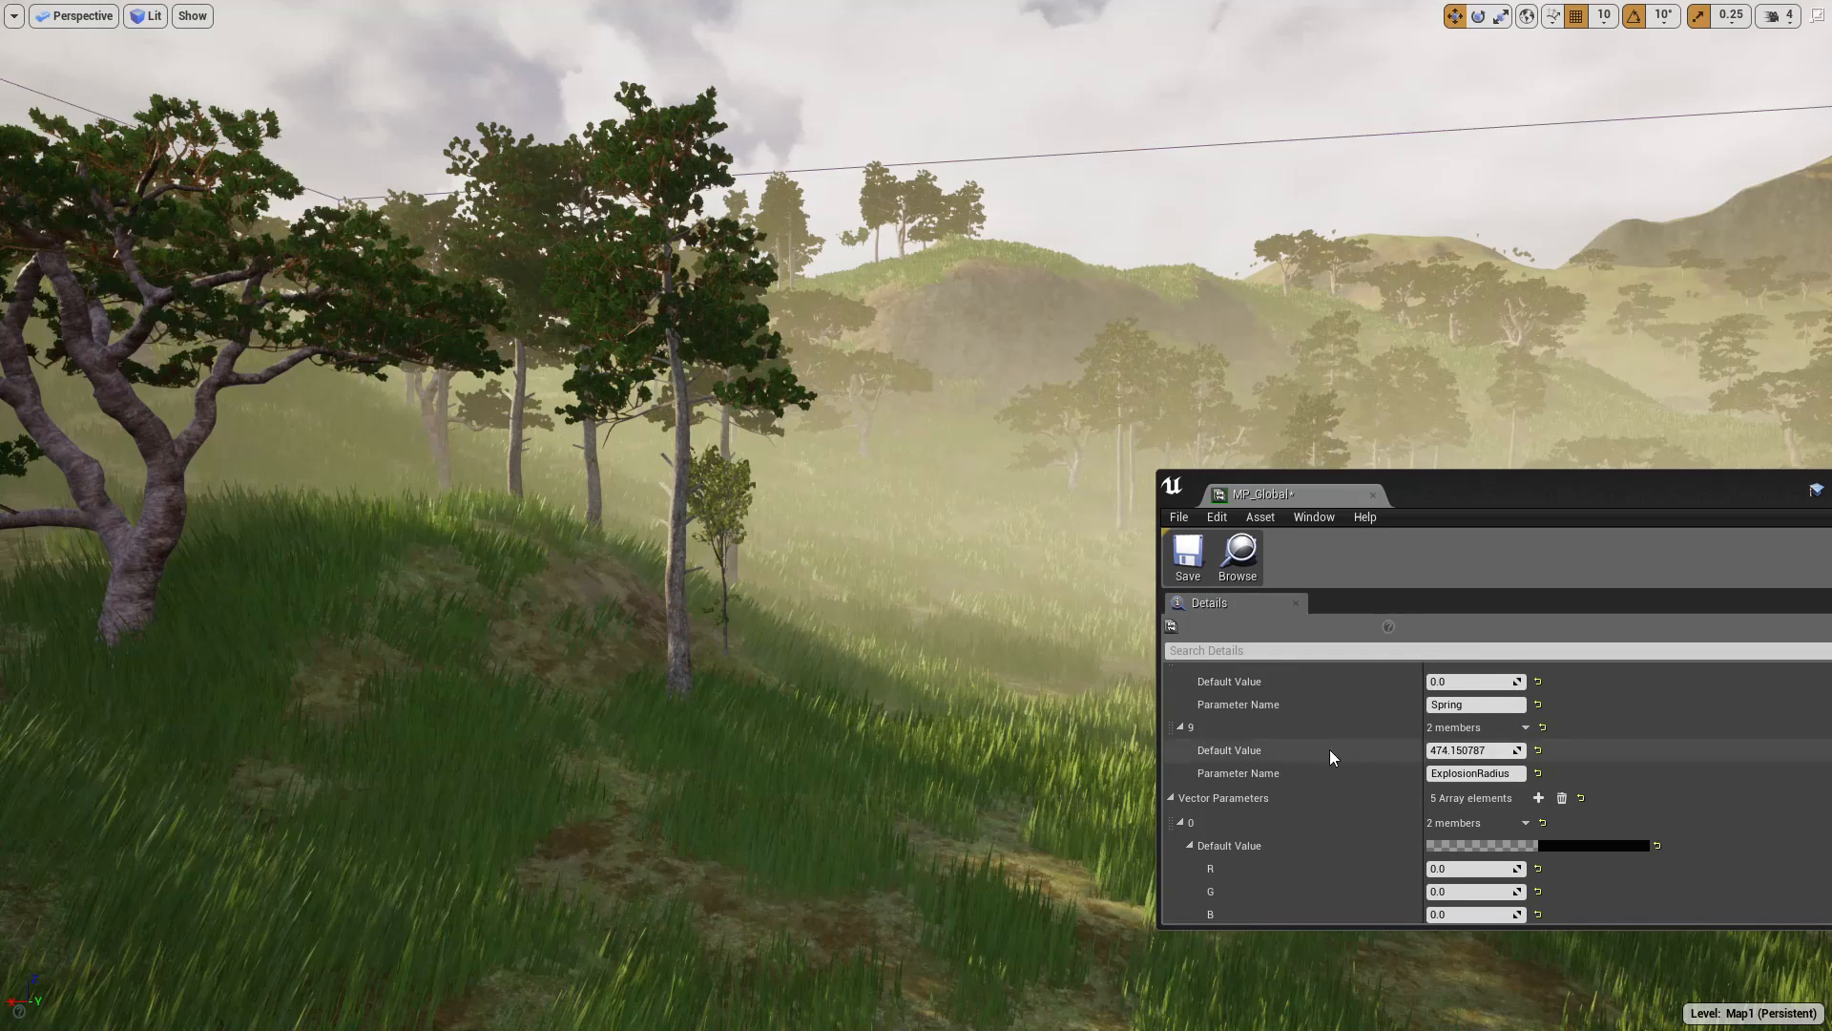
Test the LeavesFall scalar parameter at 100 on the trees and set it back to 0
scroll(1330, 754, "up", 2)
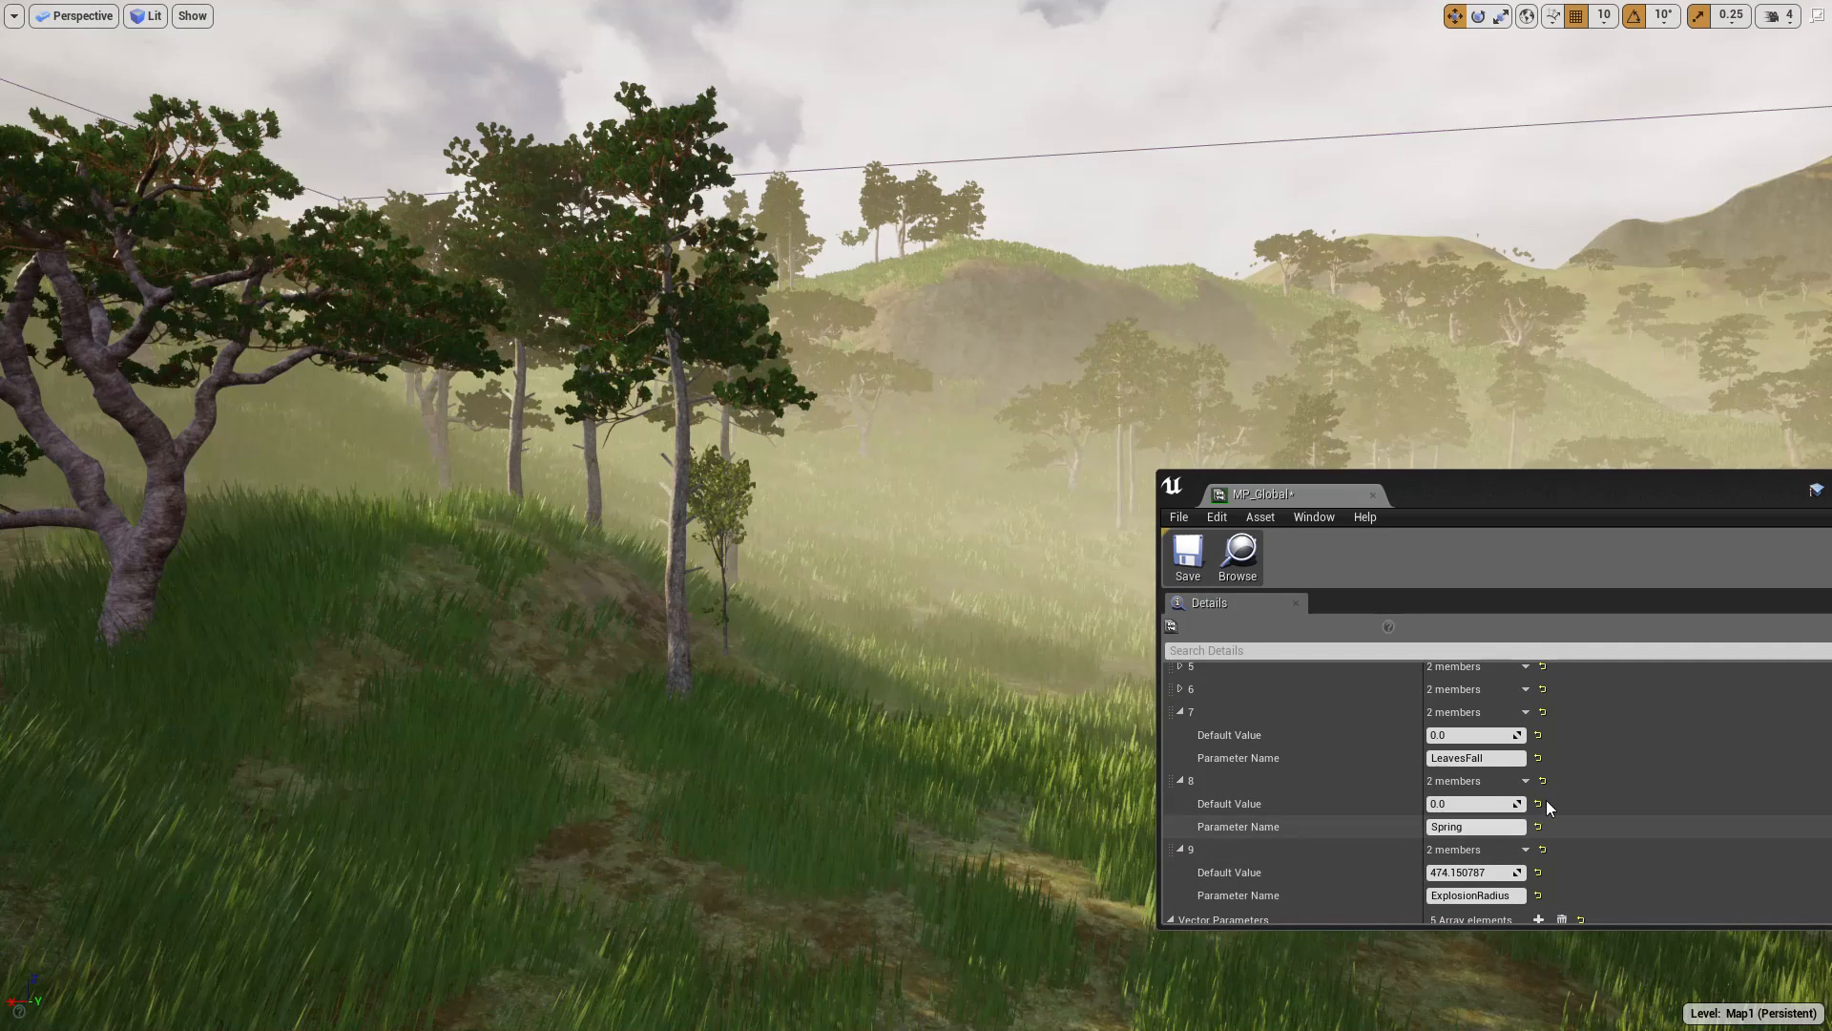
scroll(1470, 768, "up", 2)
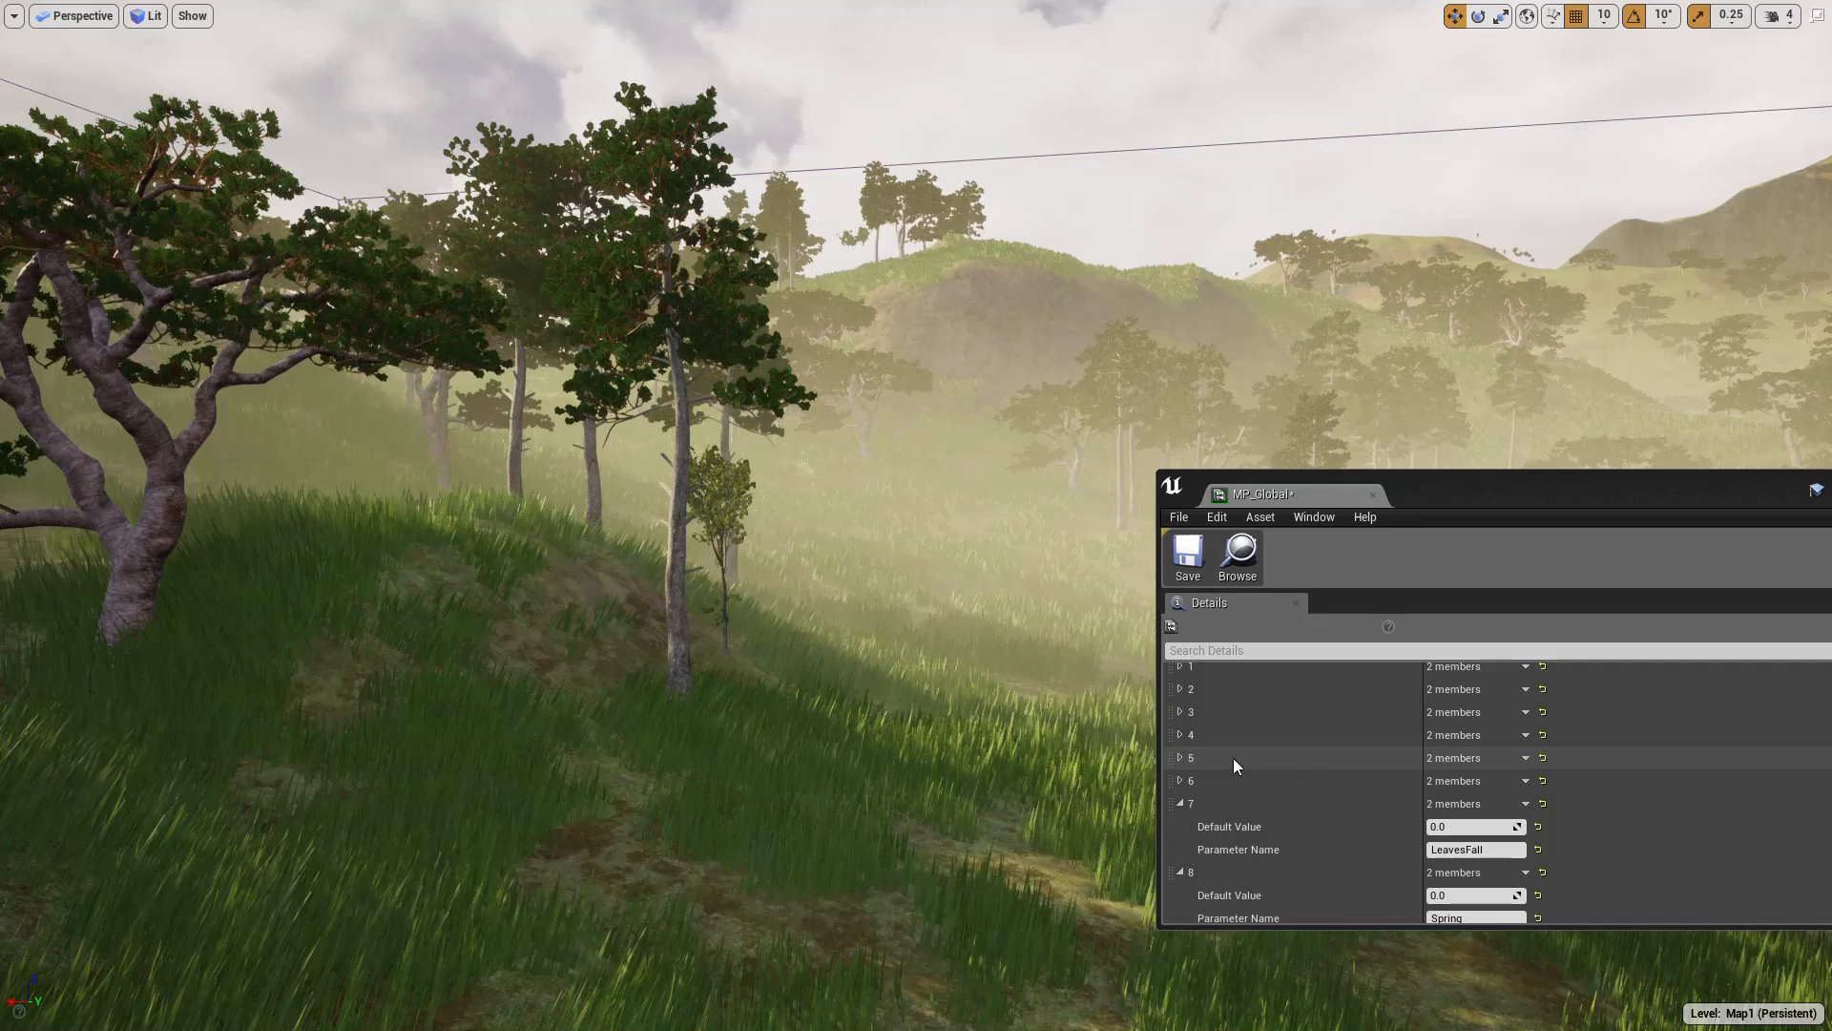
left_click(1475, 827)
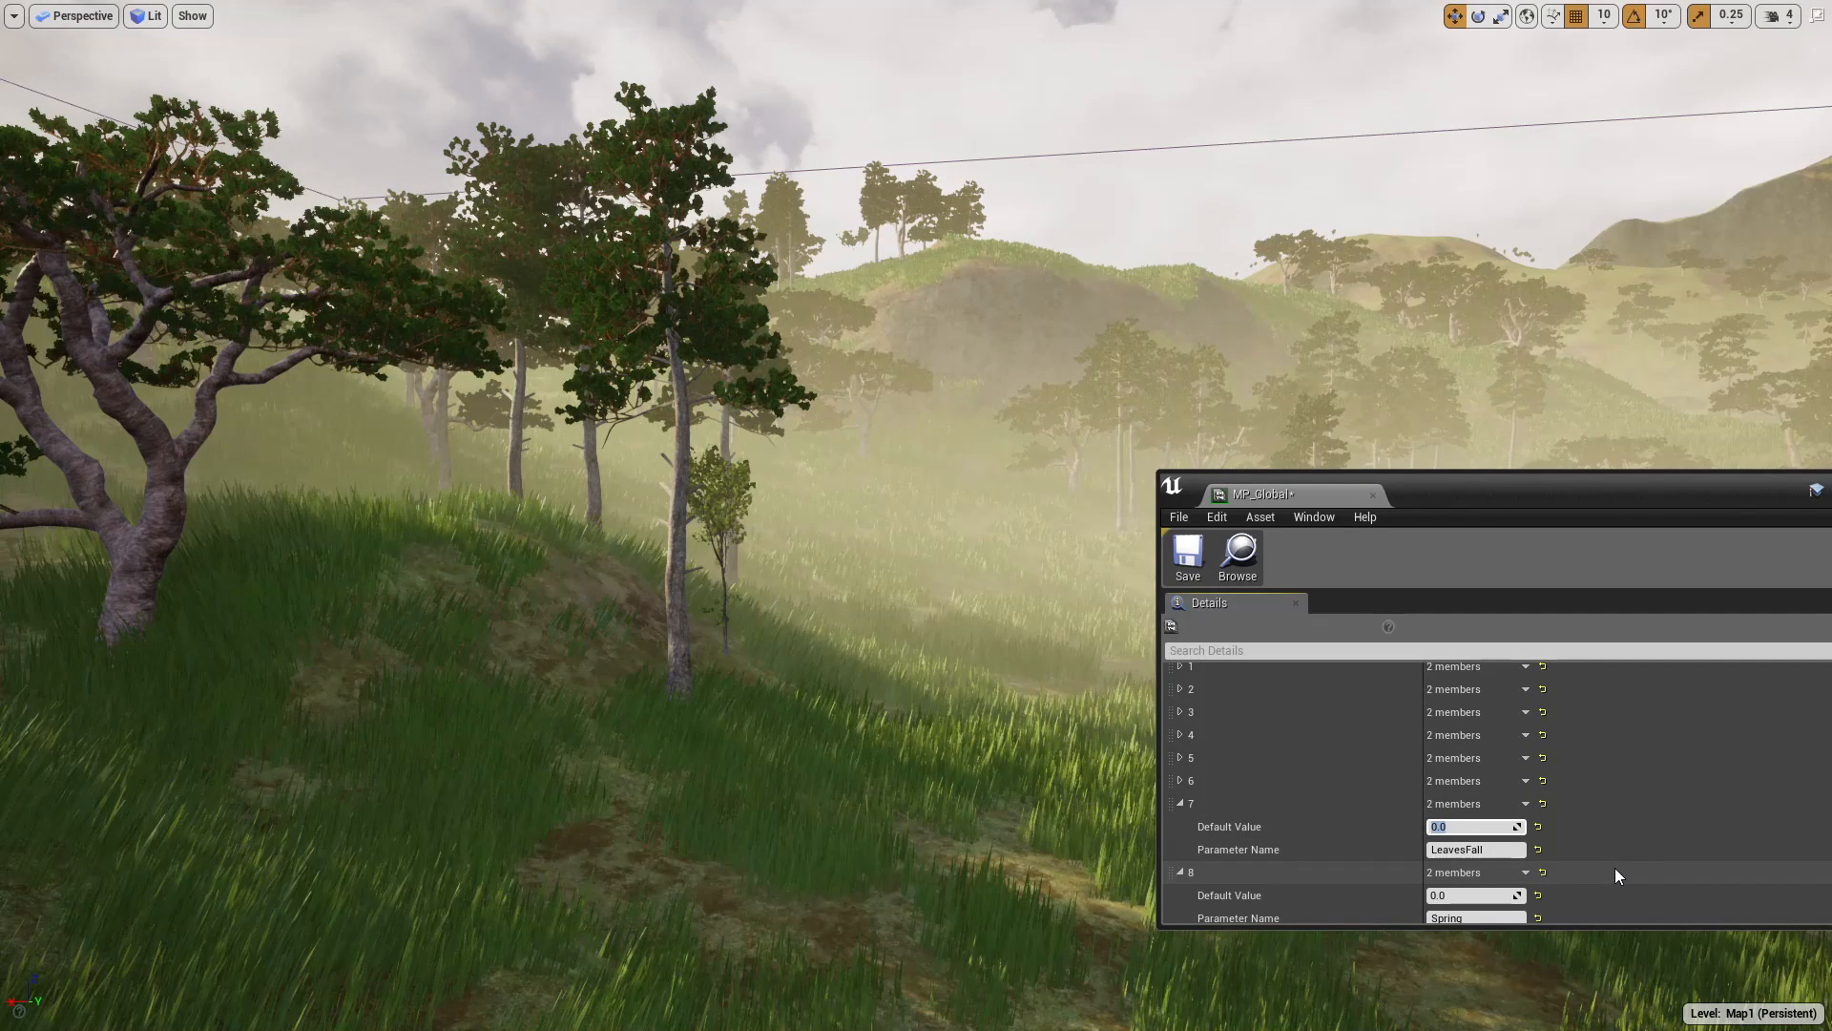
type("100")
key("Return")
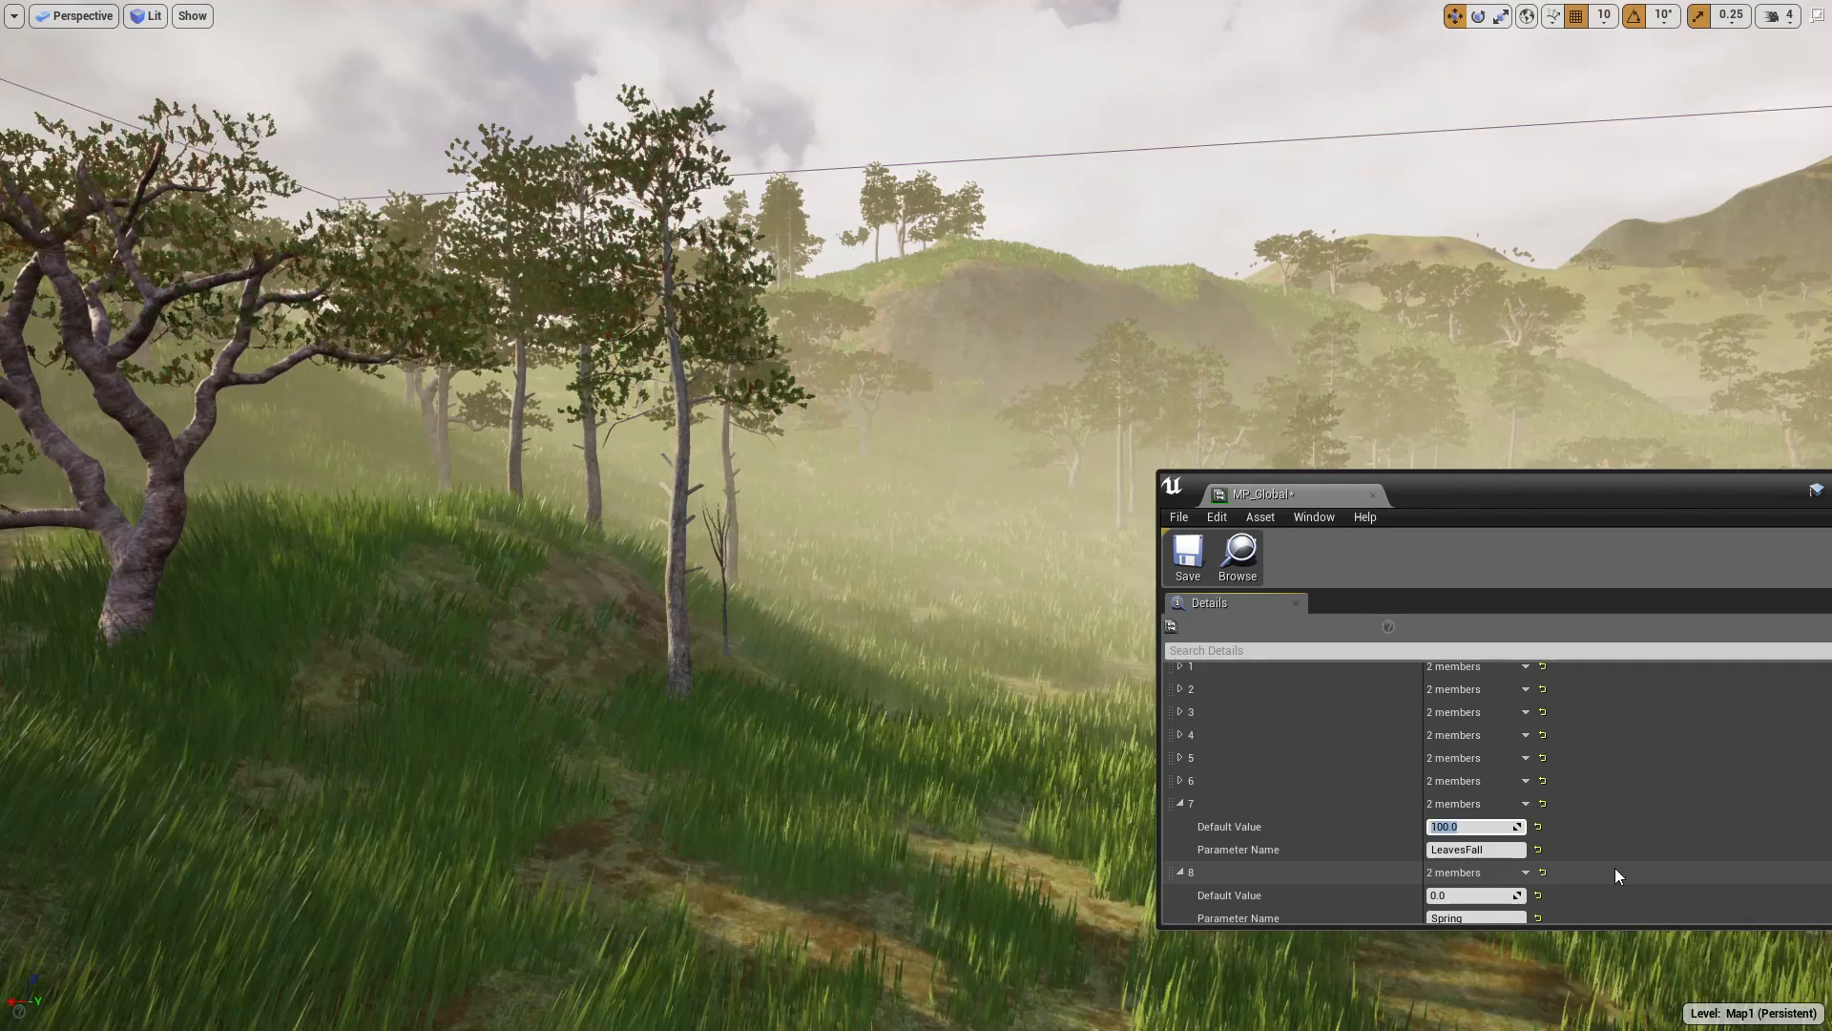
type("0")
key("Return")
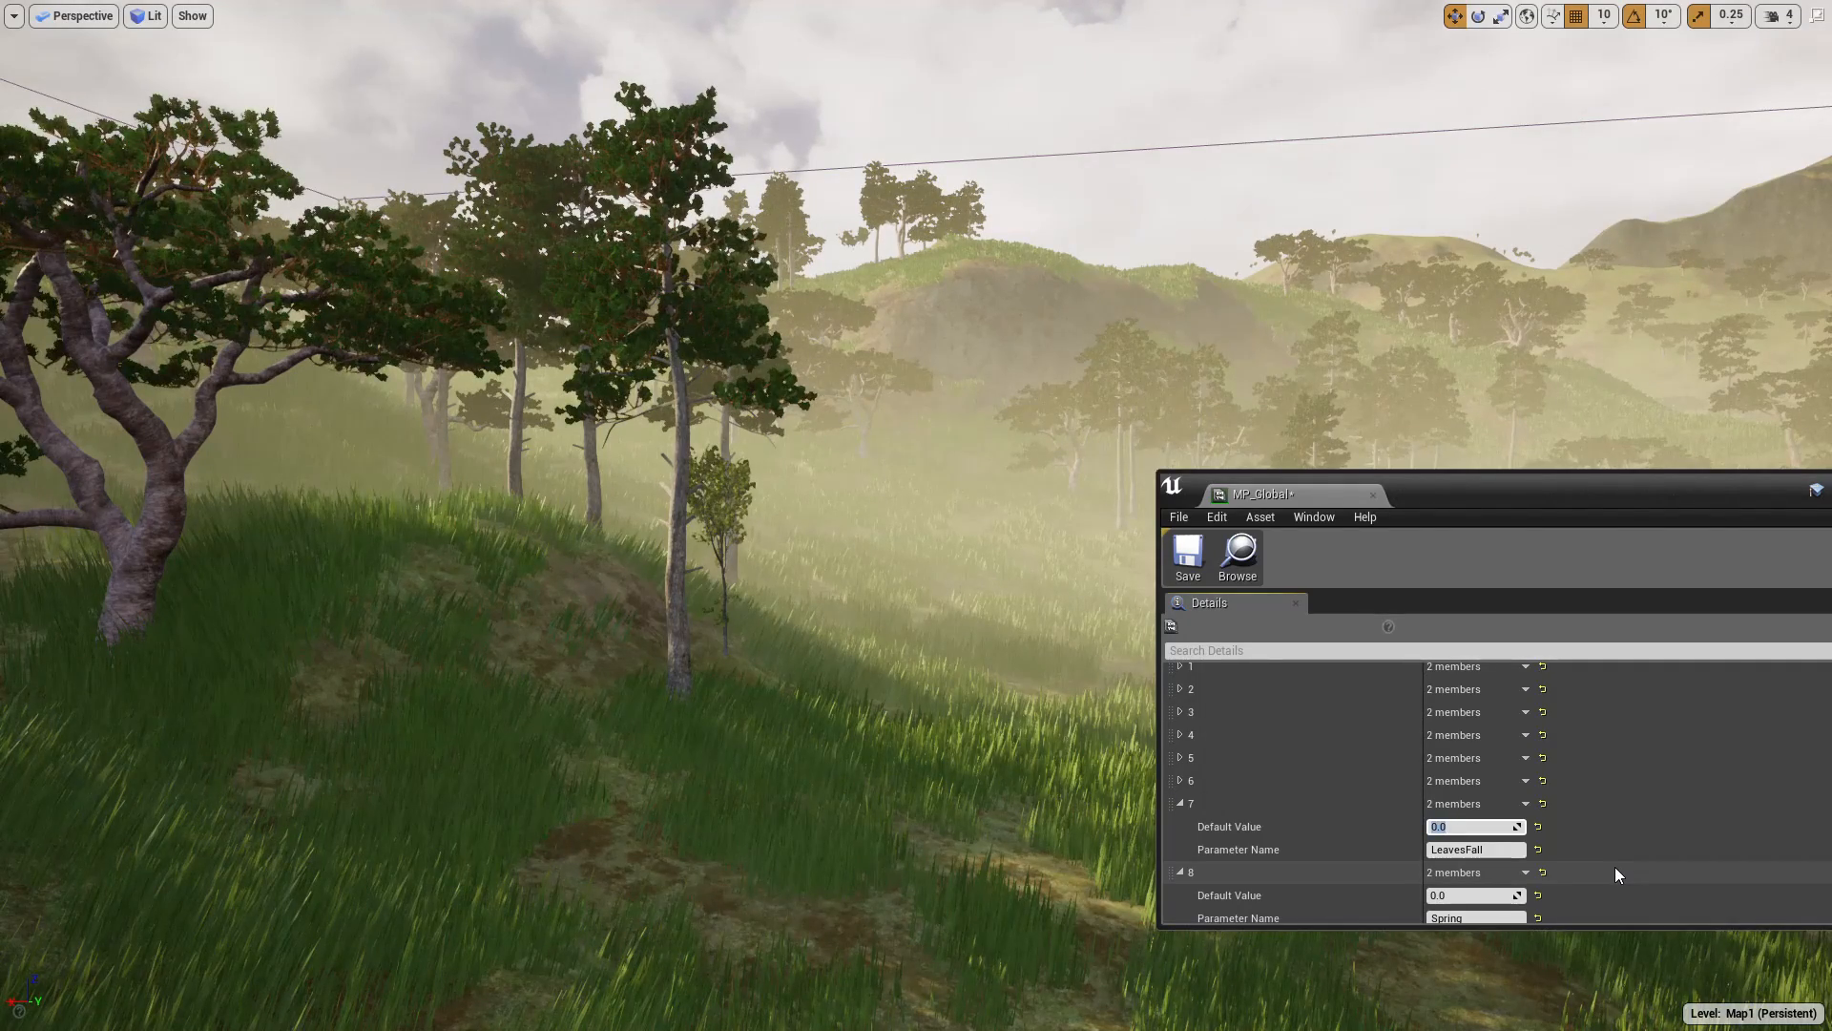
Set the Autumn scalar parameter to 1, inspect the tree foliage in Map1 and return the viewport to its normal size
left_click(1180, 781)
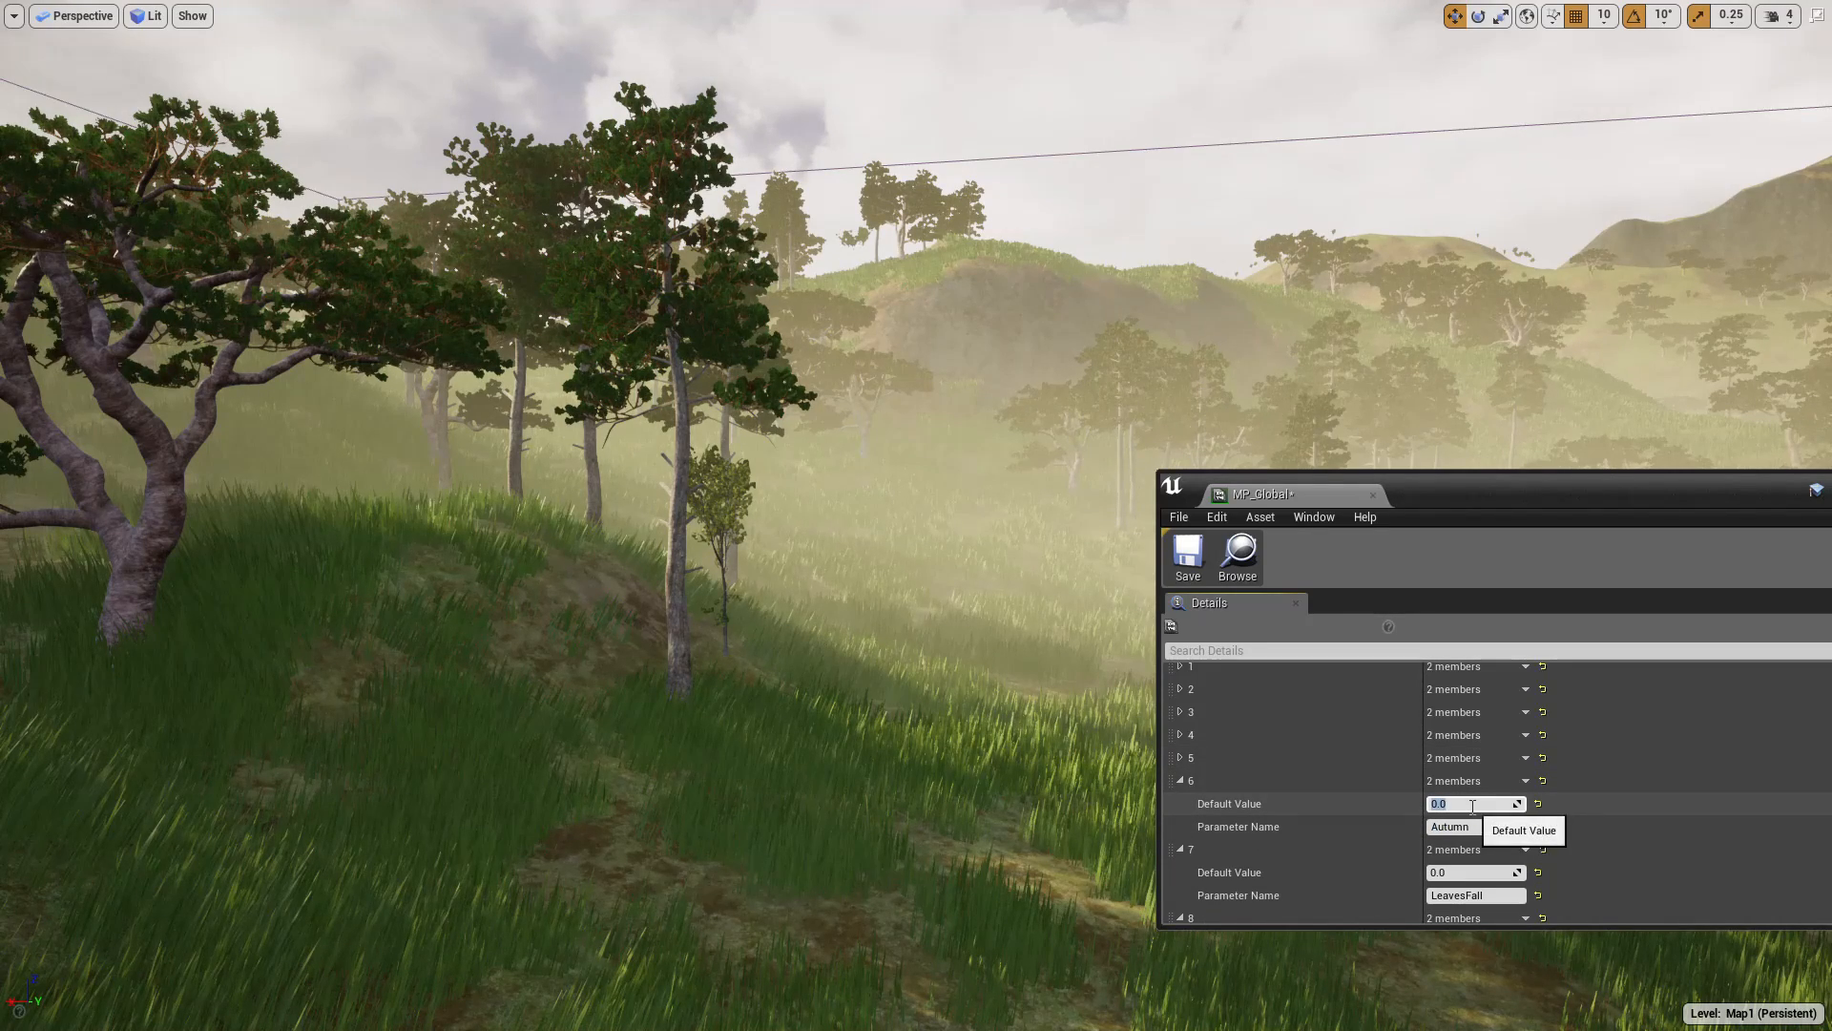
type("1")
key("Return")
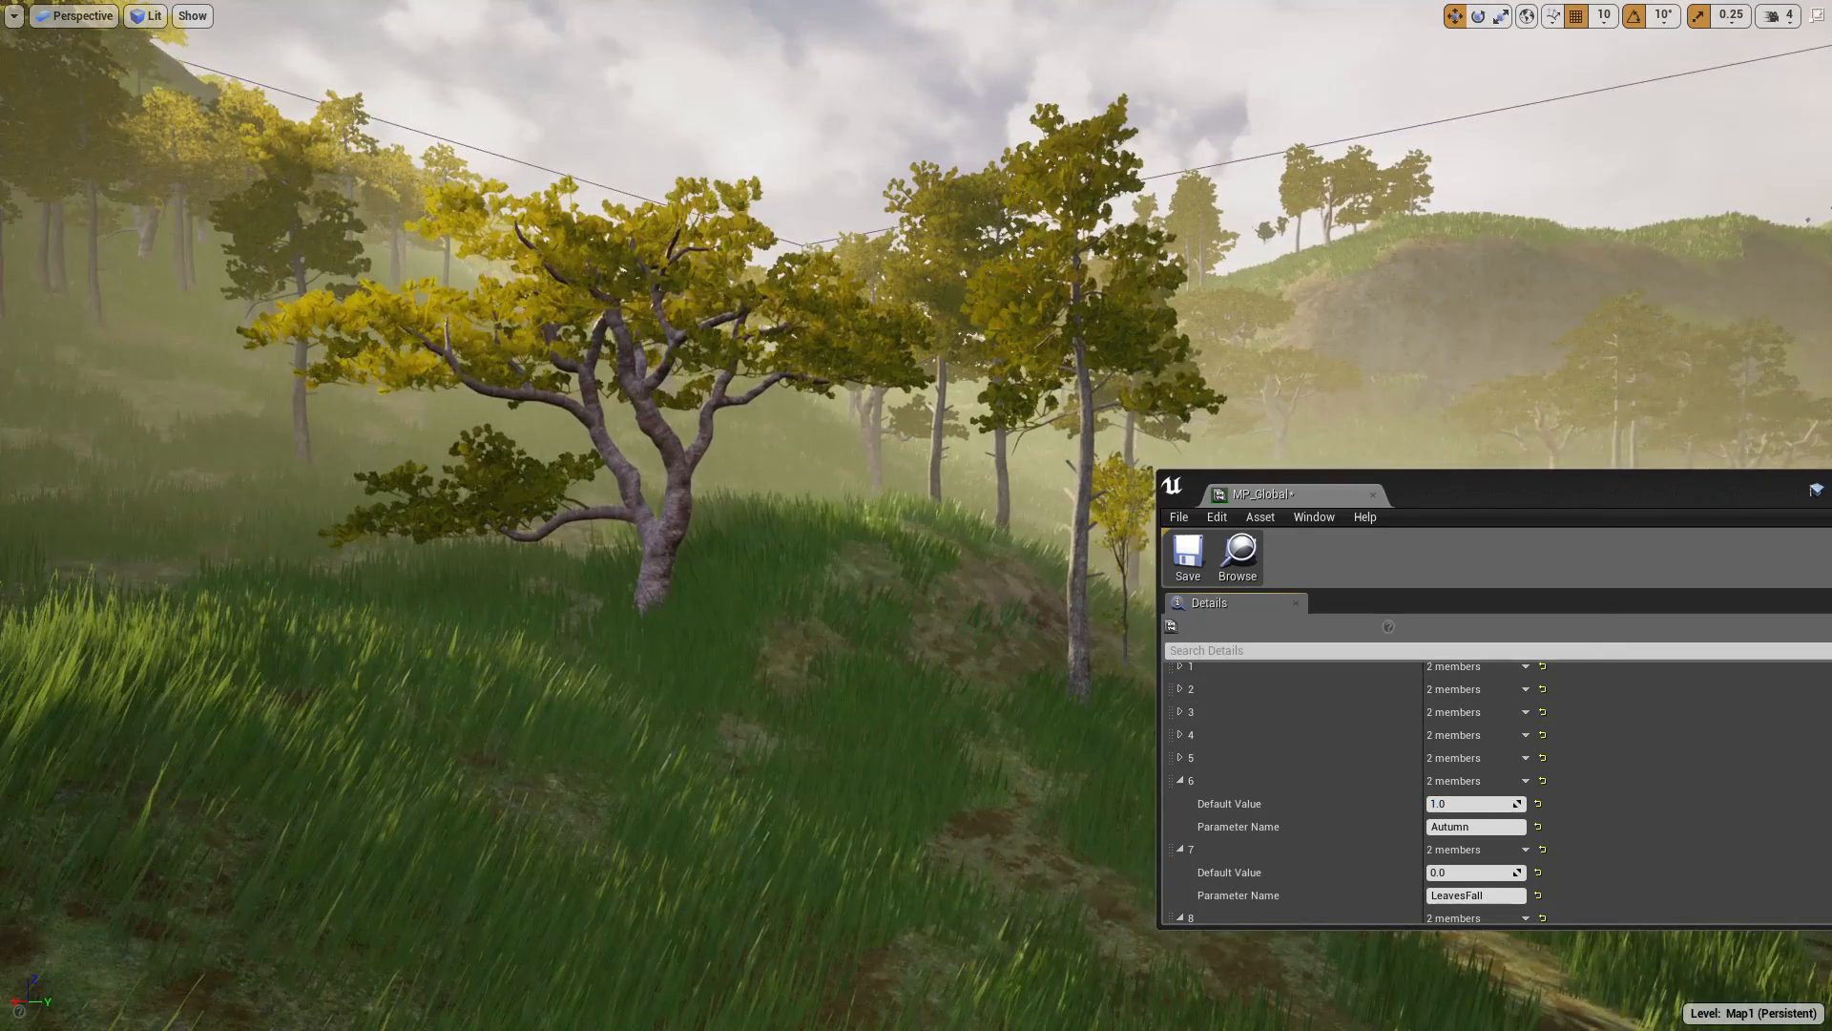
right_click_drag(868, 580, 649, 542)
key("F11")
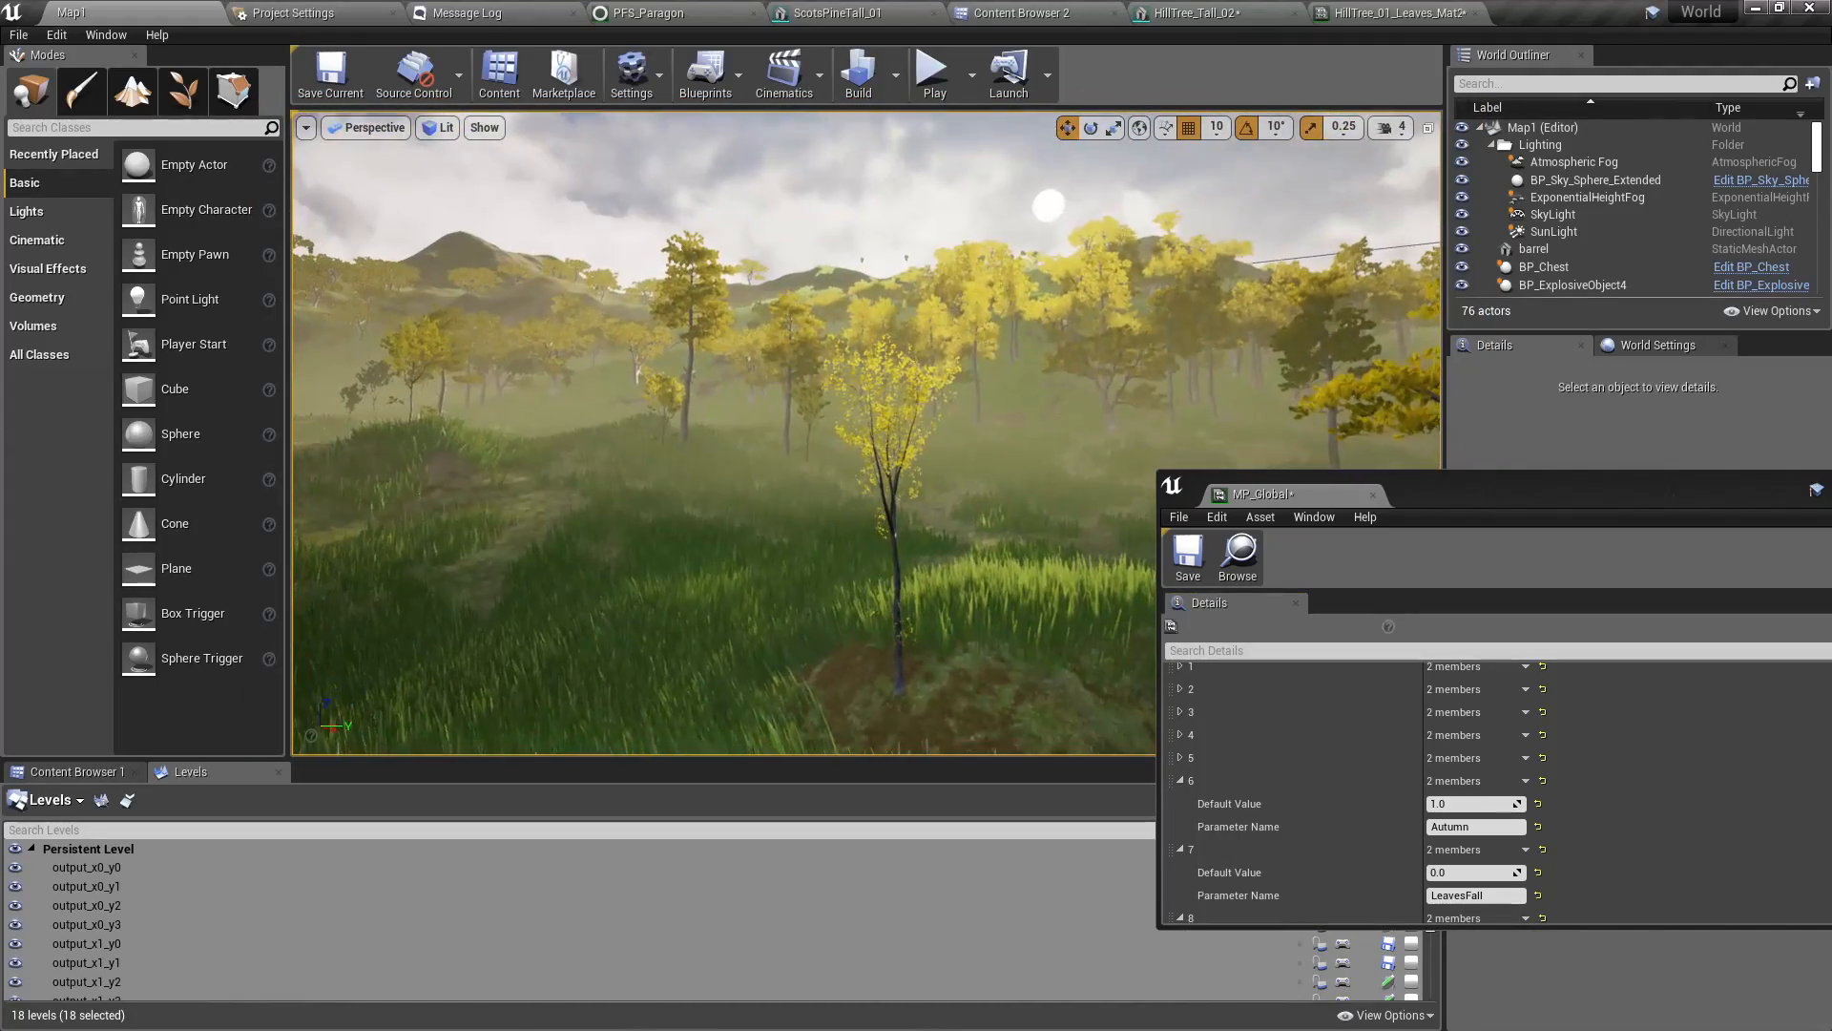
right_click_drag(916, 490, 1035, 493)
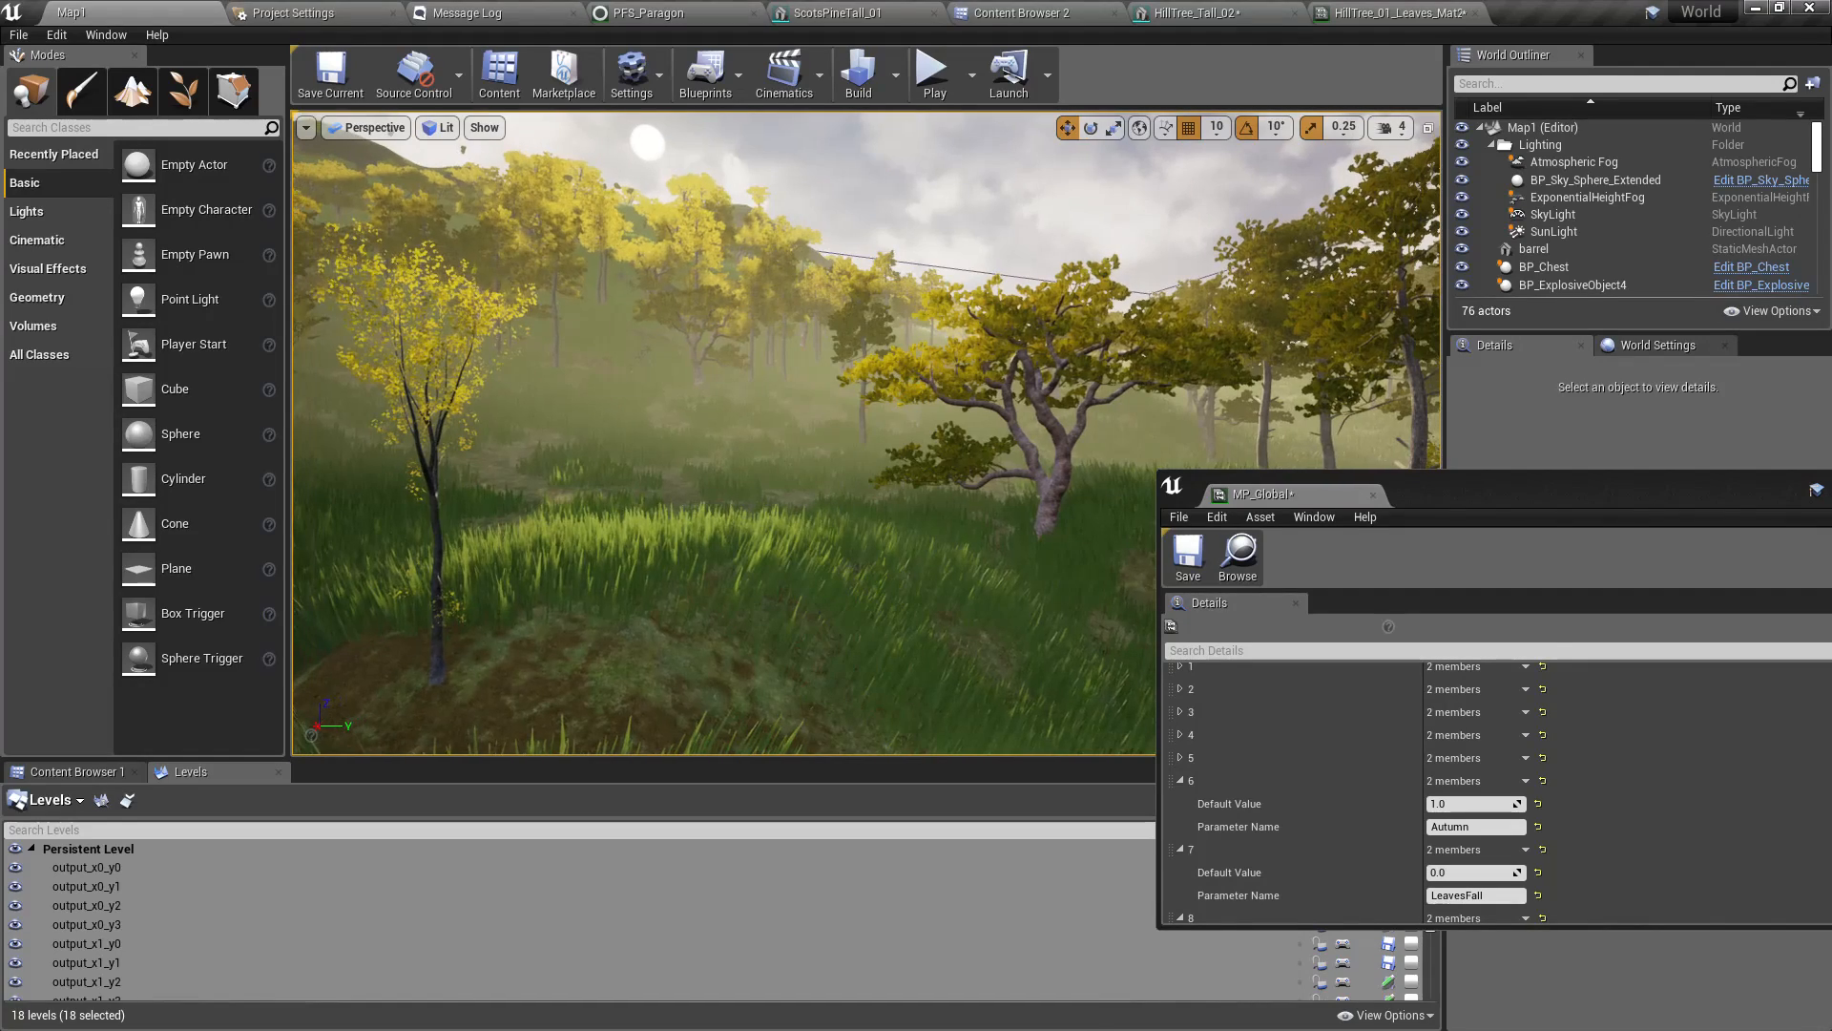
Override Autumn Color in the HillTree_01 leaves material instance with a dark orange-red, hex sRGB 8A320000
left_click(1395, 13)
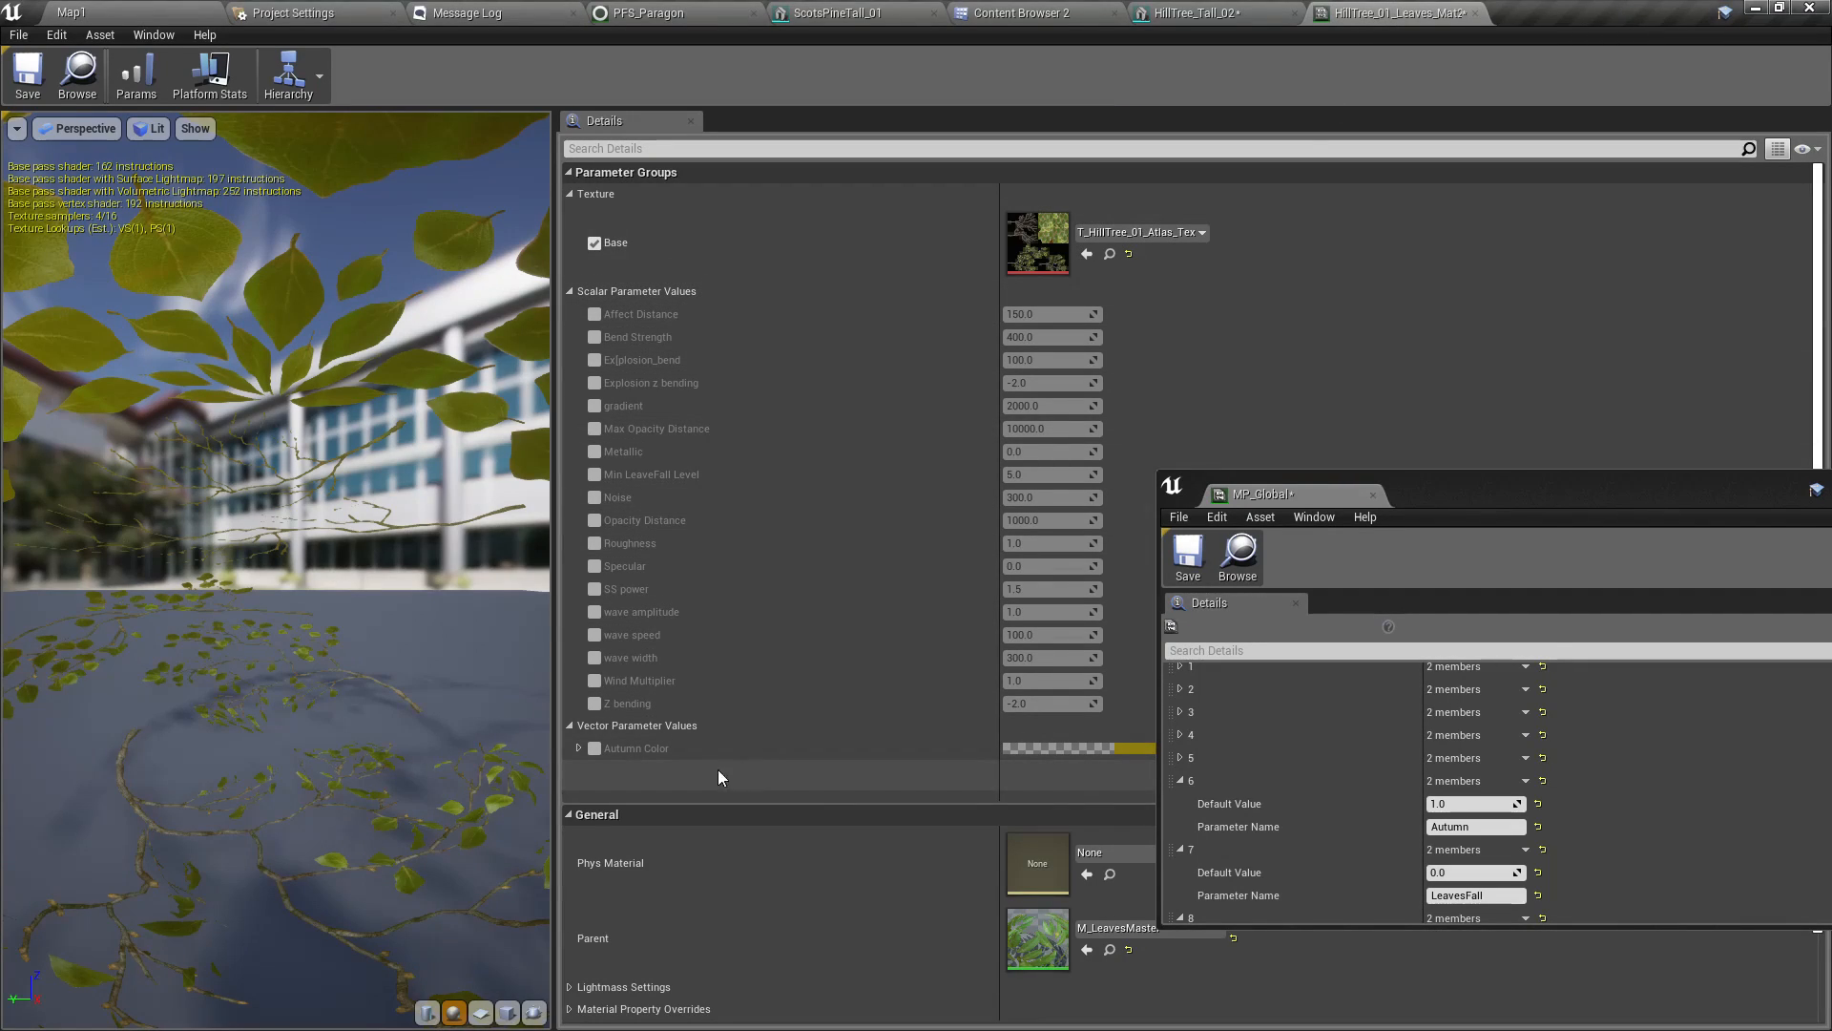
left_click(594, 753)
left_click(1125, 750)
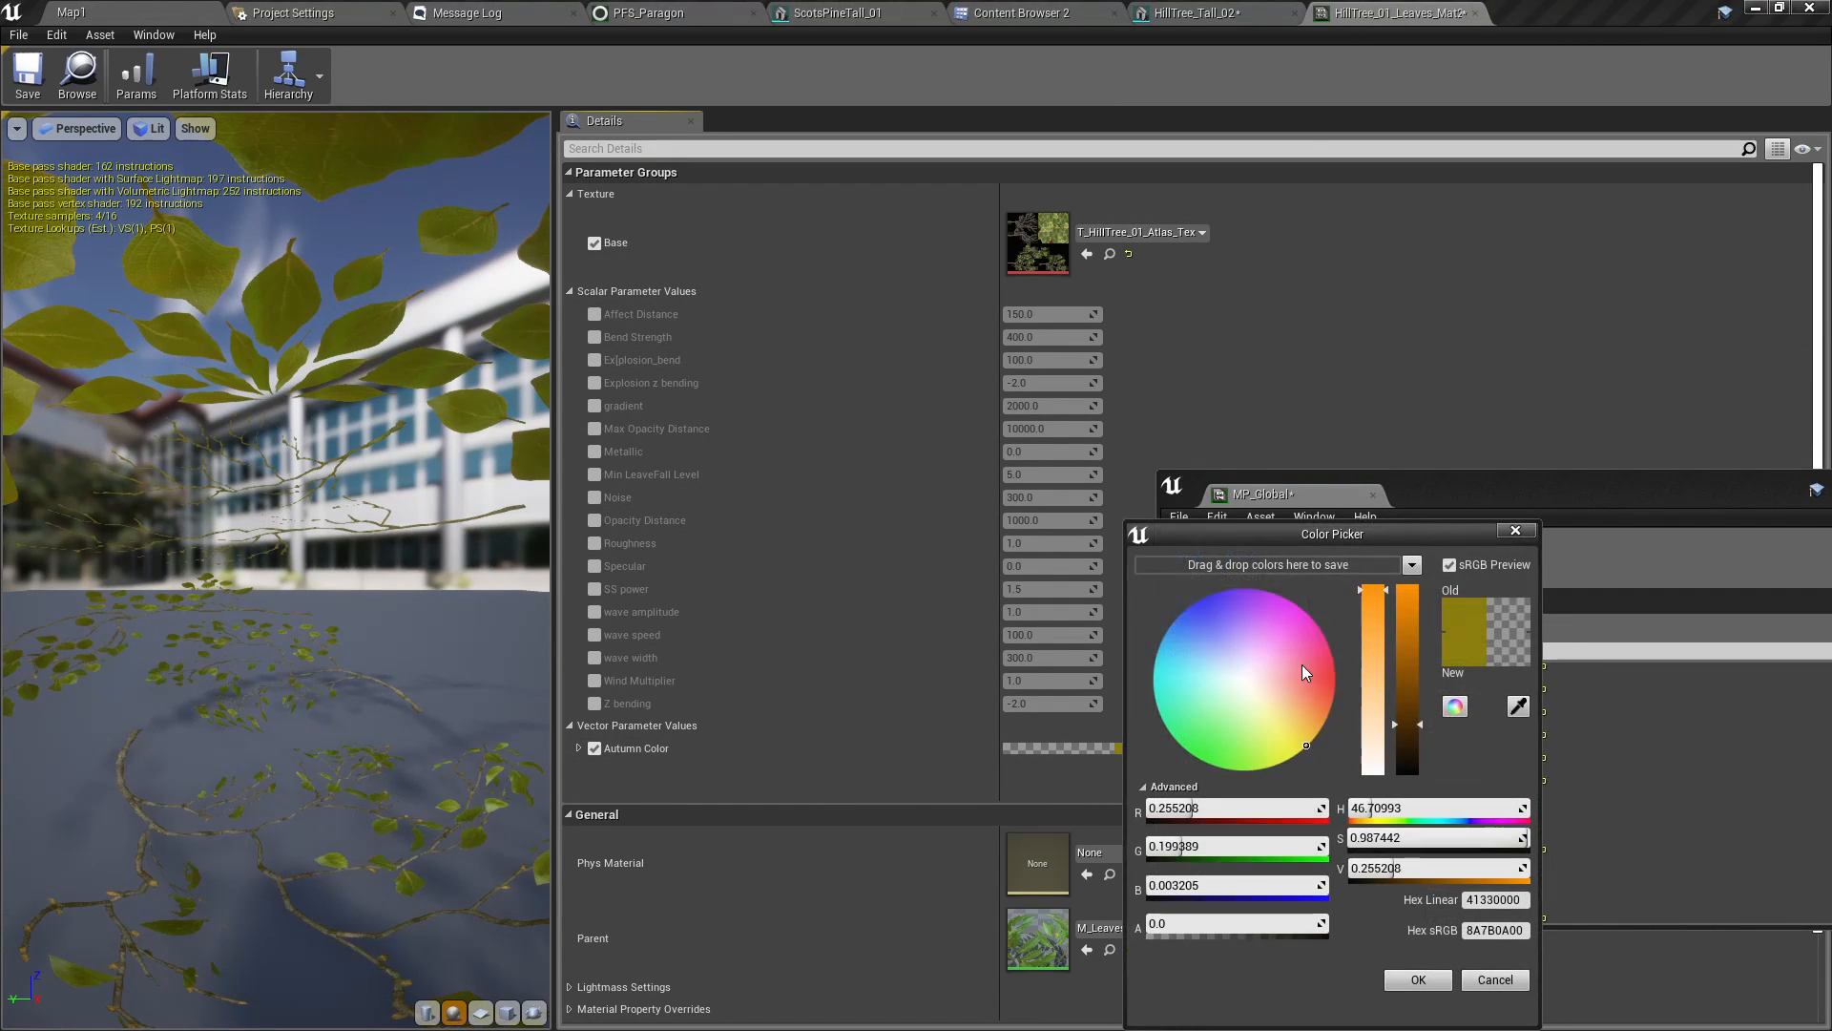
left_click(1322, 676)
left_click_drag(1322, 676, 1335, 692)
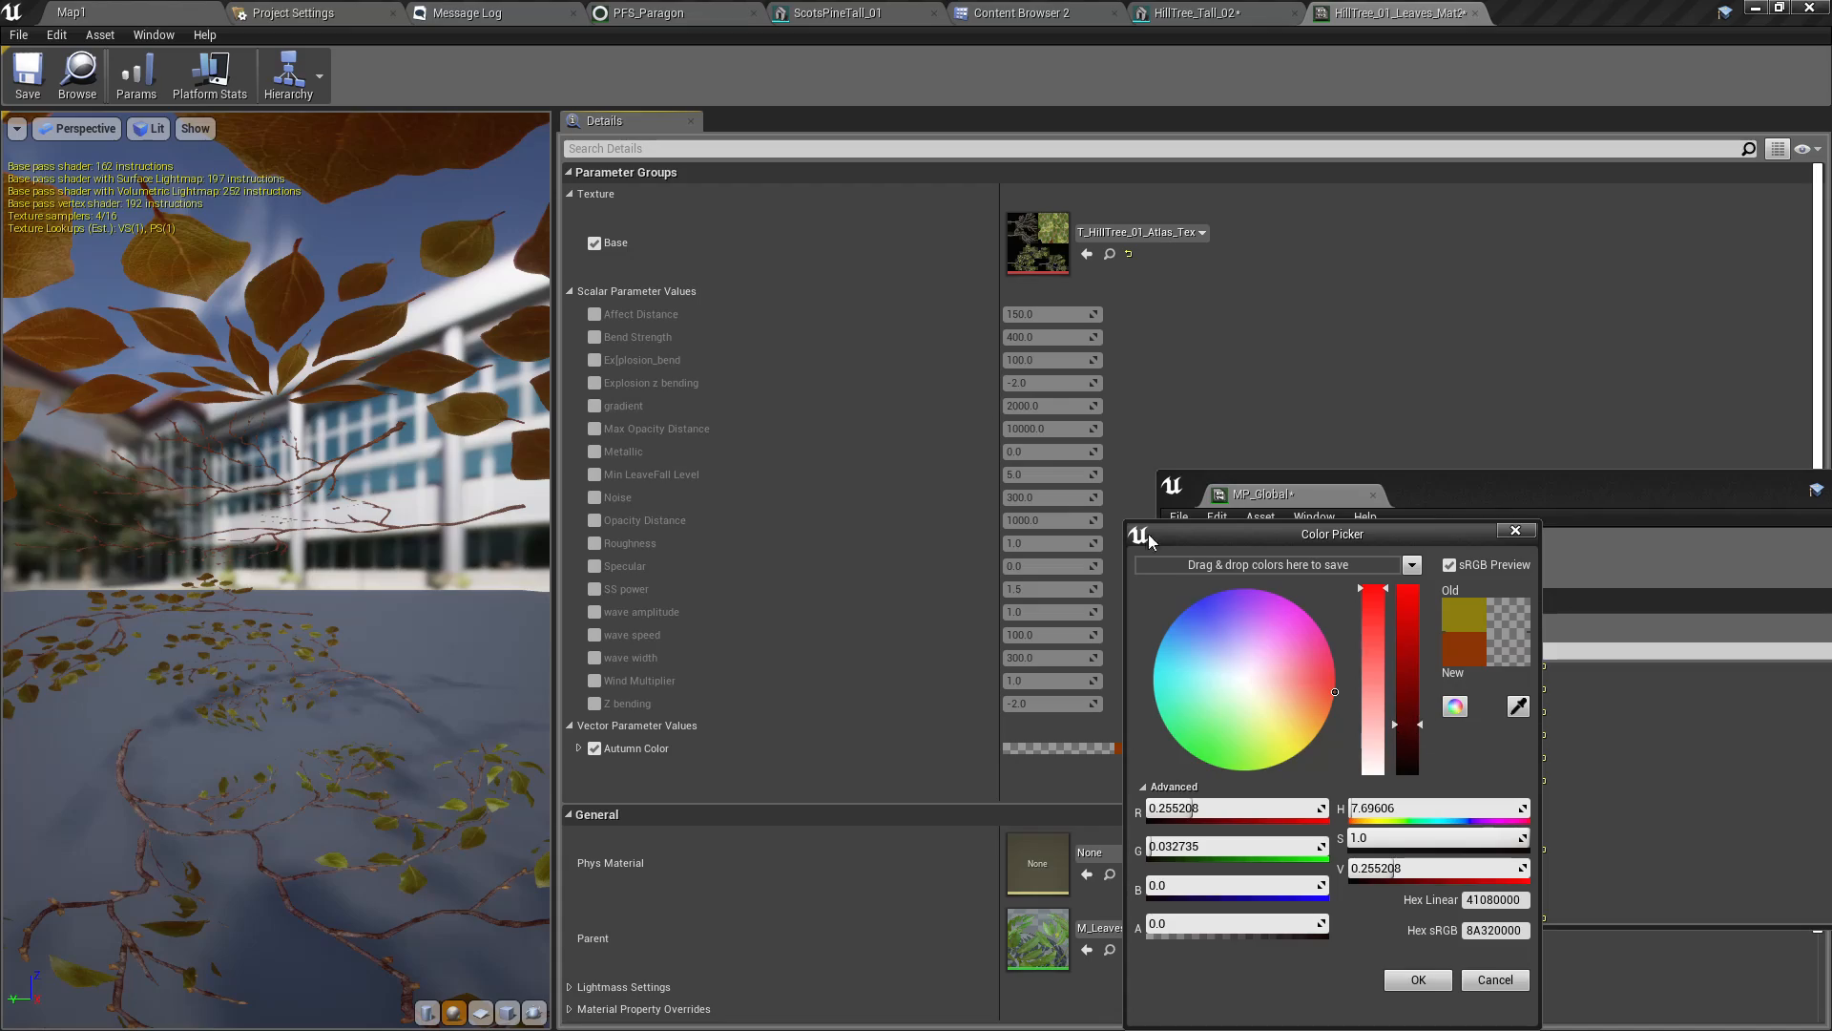
left_click(1417, 981)
Check the autumn foliage colour in Map1 and on the HillTree_Tall_02 mesh
left_click(90, 13)
right_click_drag(610, 362, 539, 370)
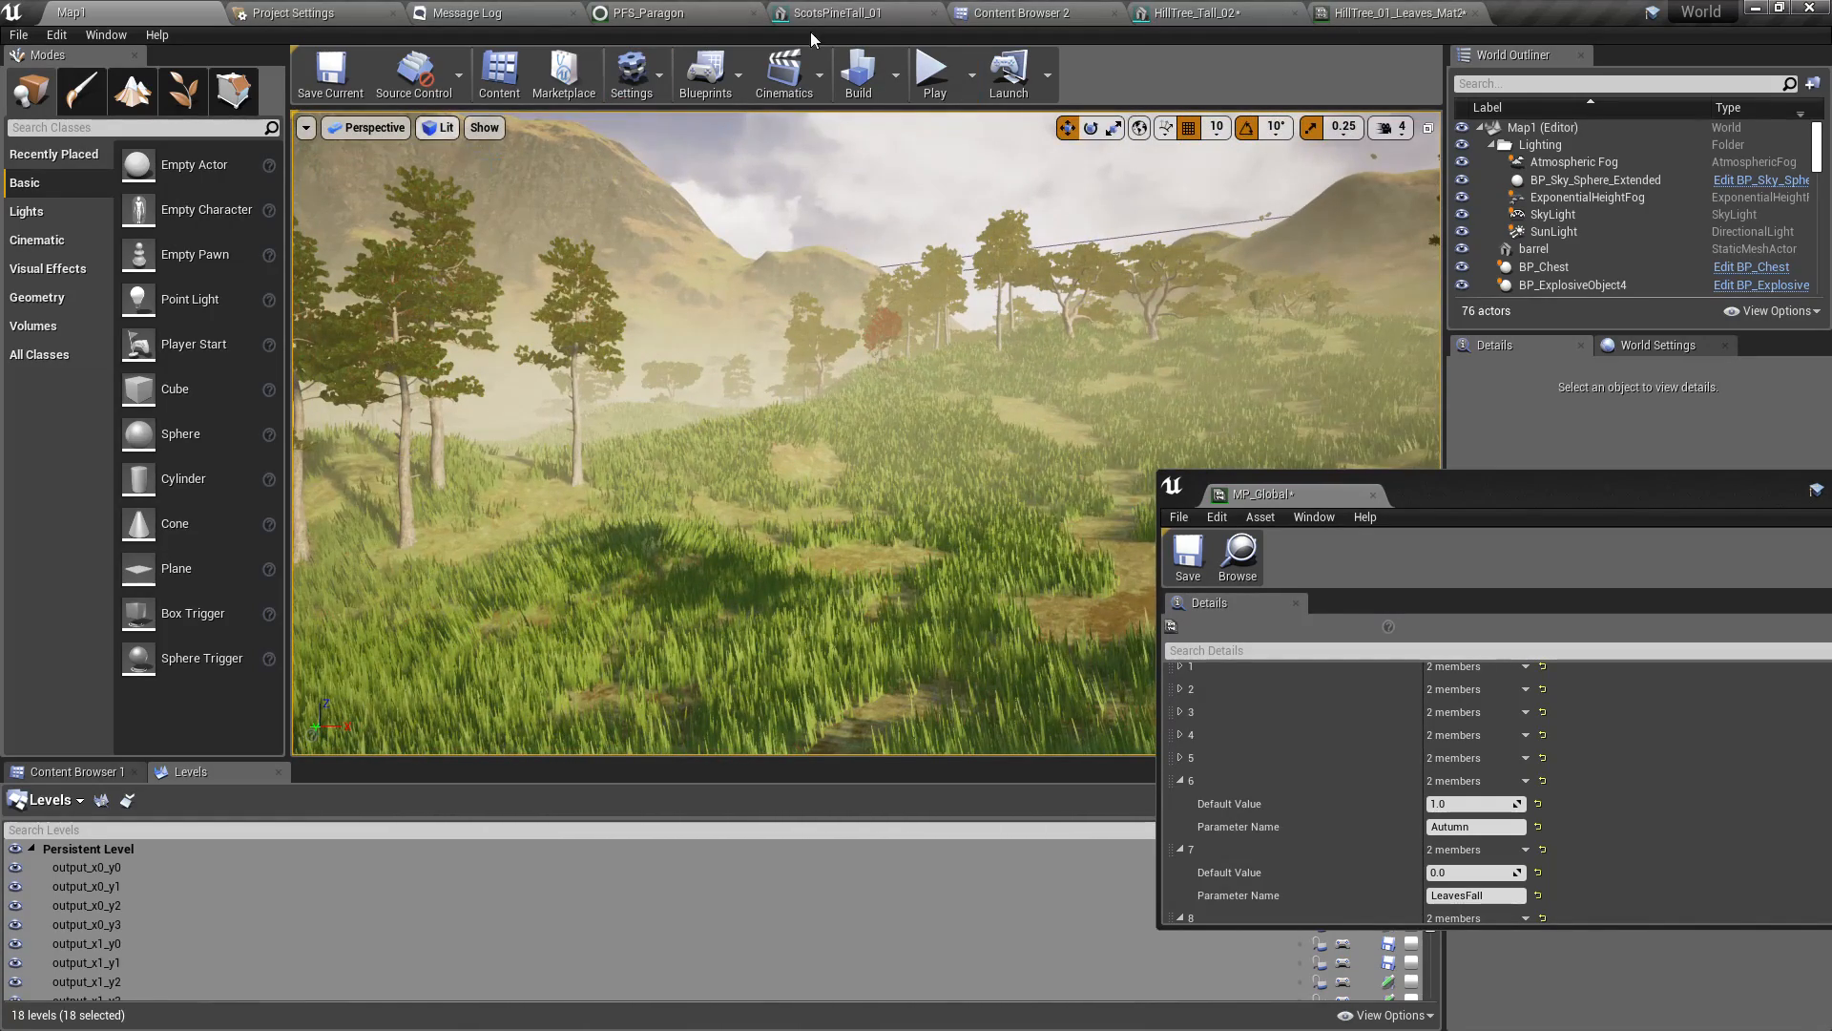
left_click(1184, 12)
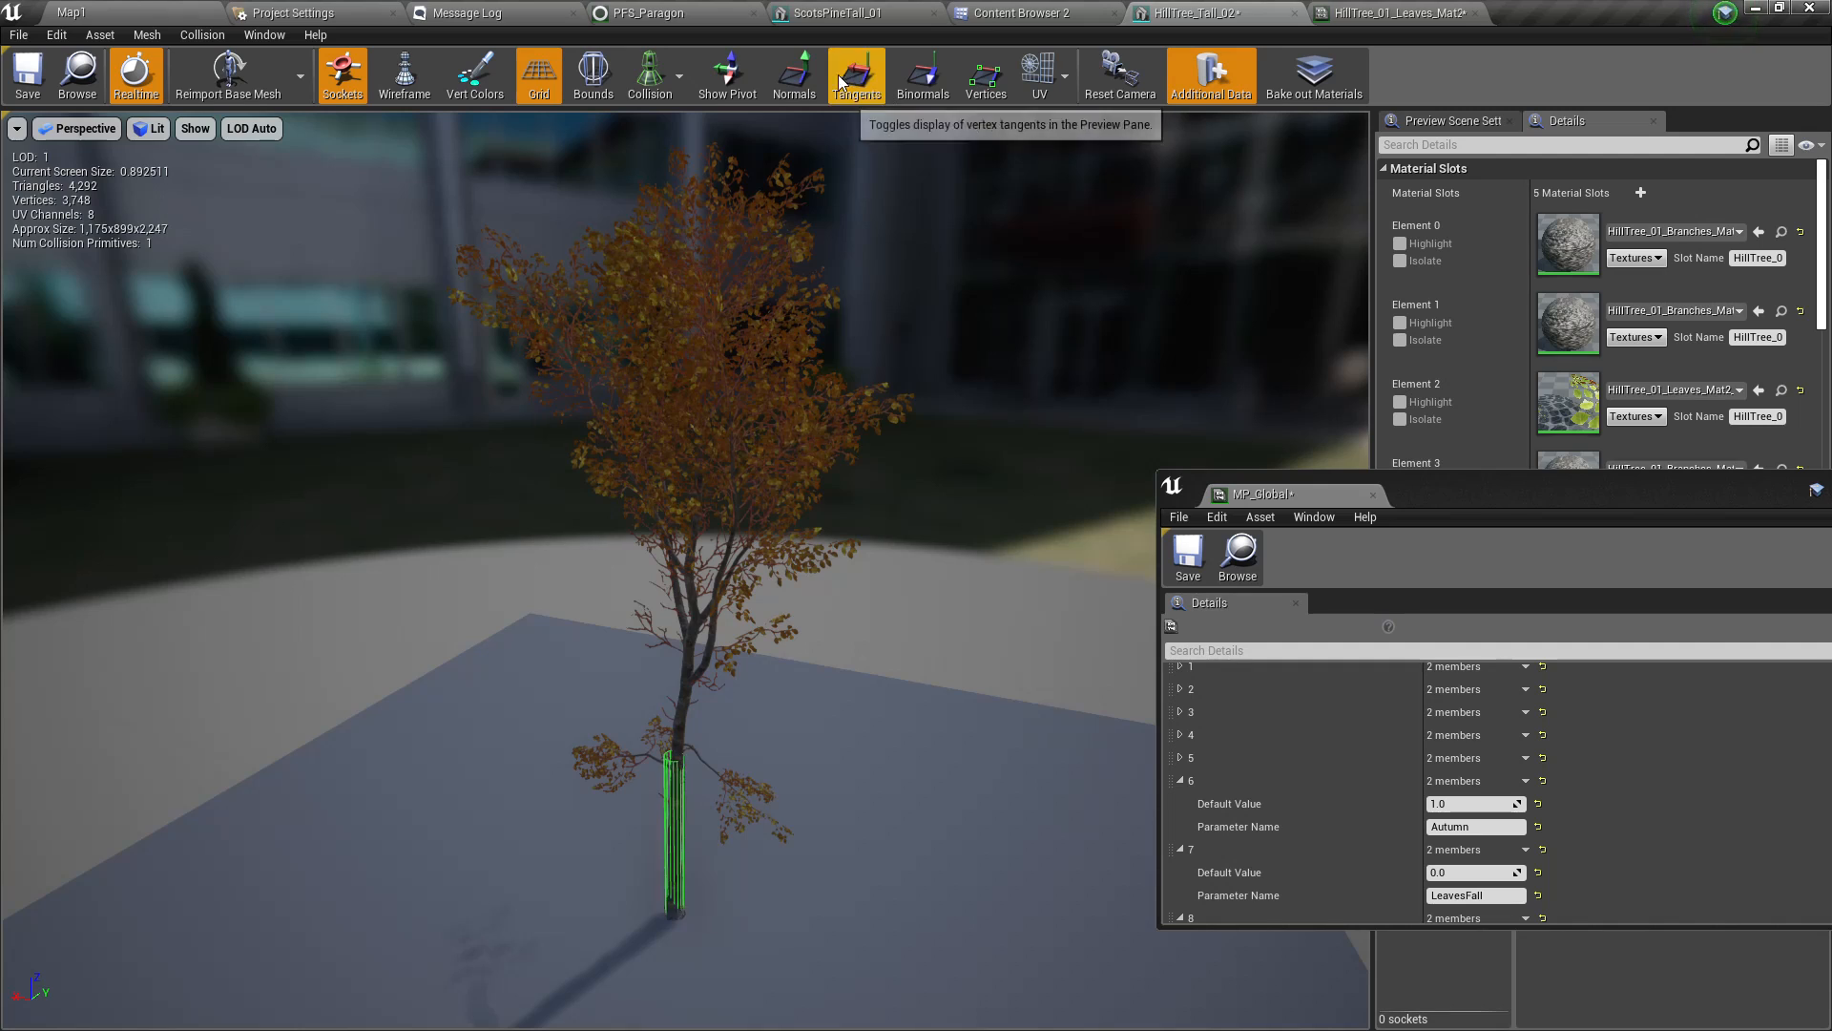
left_click(137, 10)
Open the Element 2 leaves material instance of ScotsPineTall_01, bring up its Autumn Color for editing, and orbit the preview
left_click(823, 13)
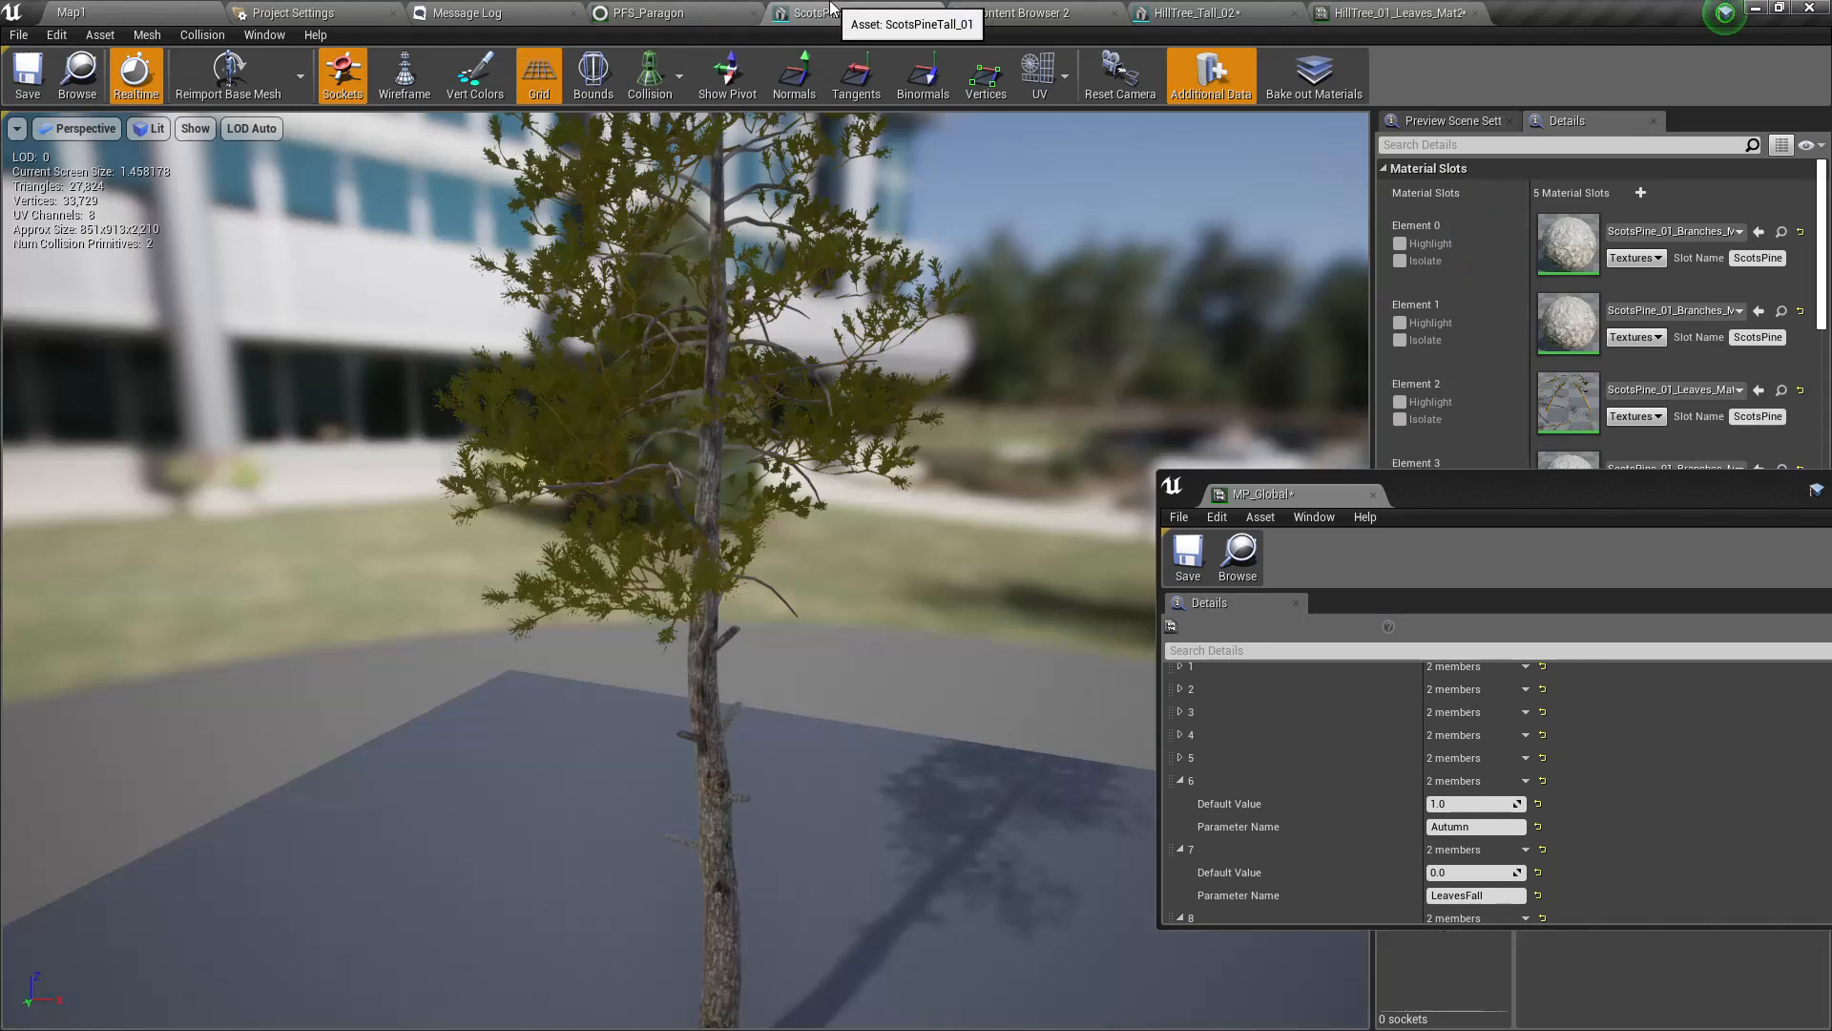
double_click(1565, 396)
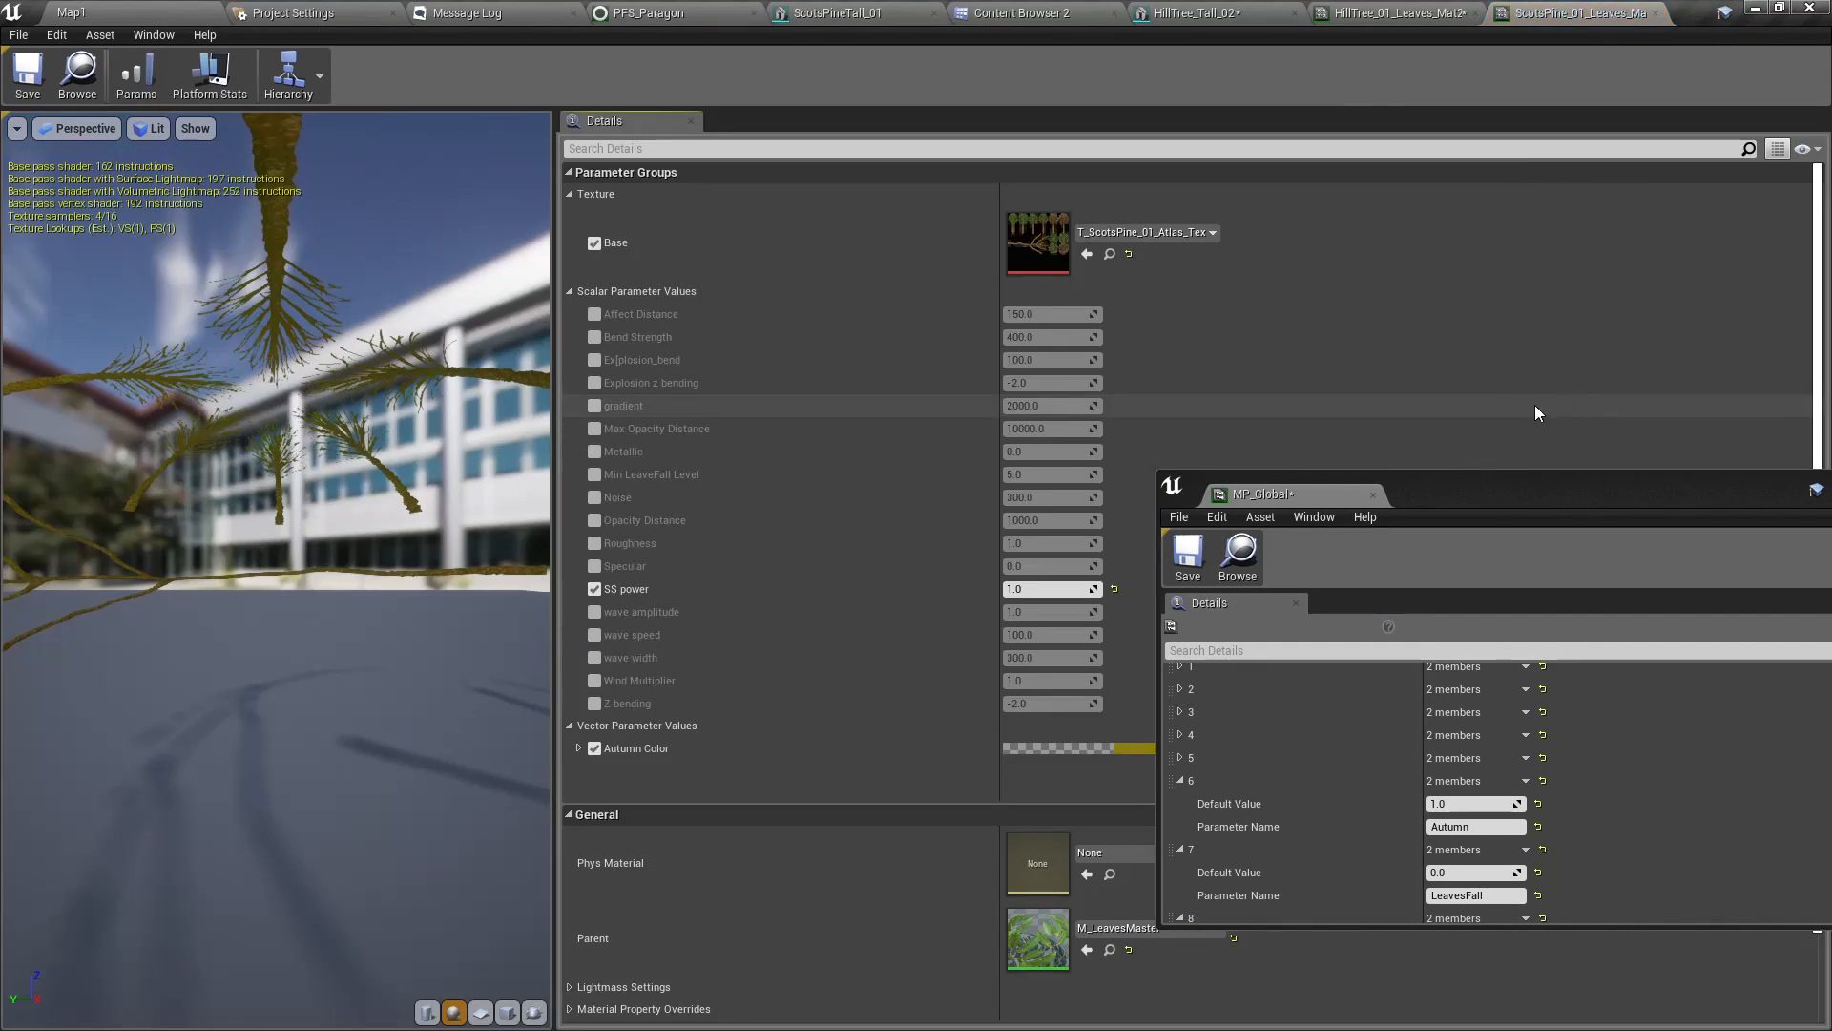
left_click(1136, 748)
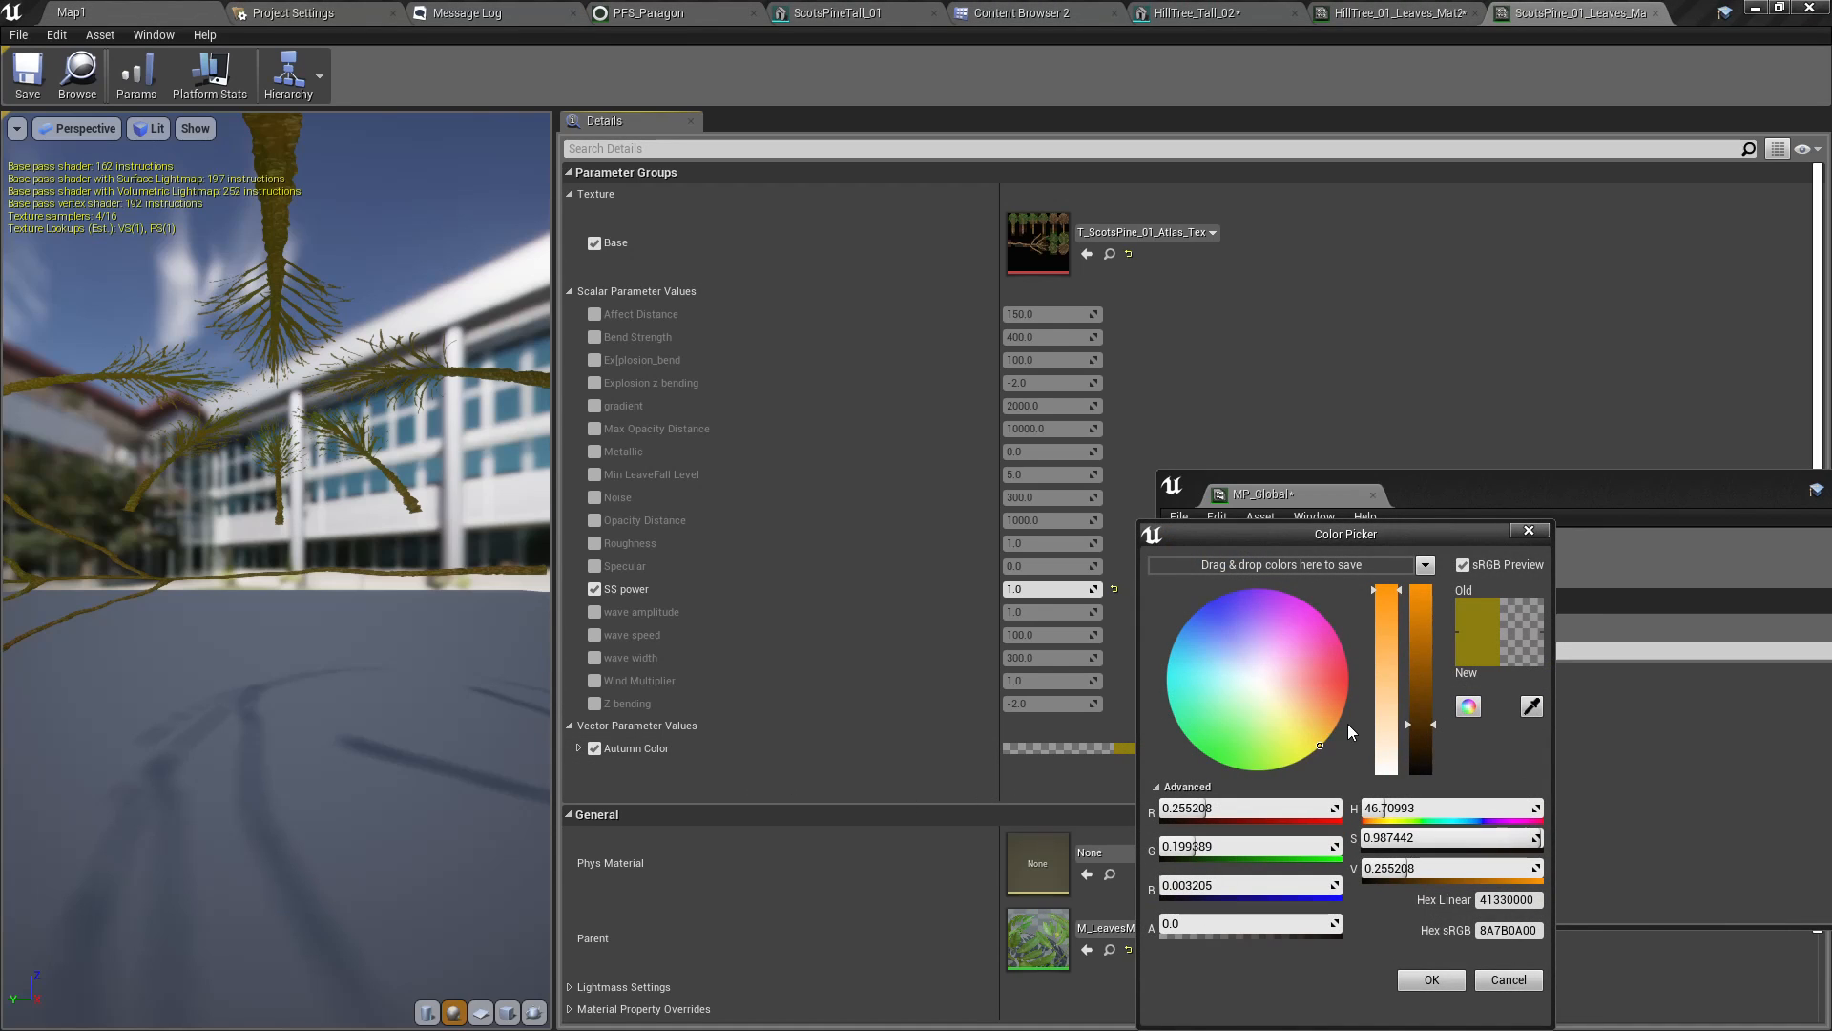
mouse_move(395, 607)
right_mouse_down()
mouse_move(394, 688)
mouse_move(394, 607)
right_mouse_up()
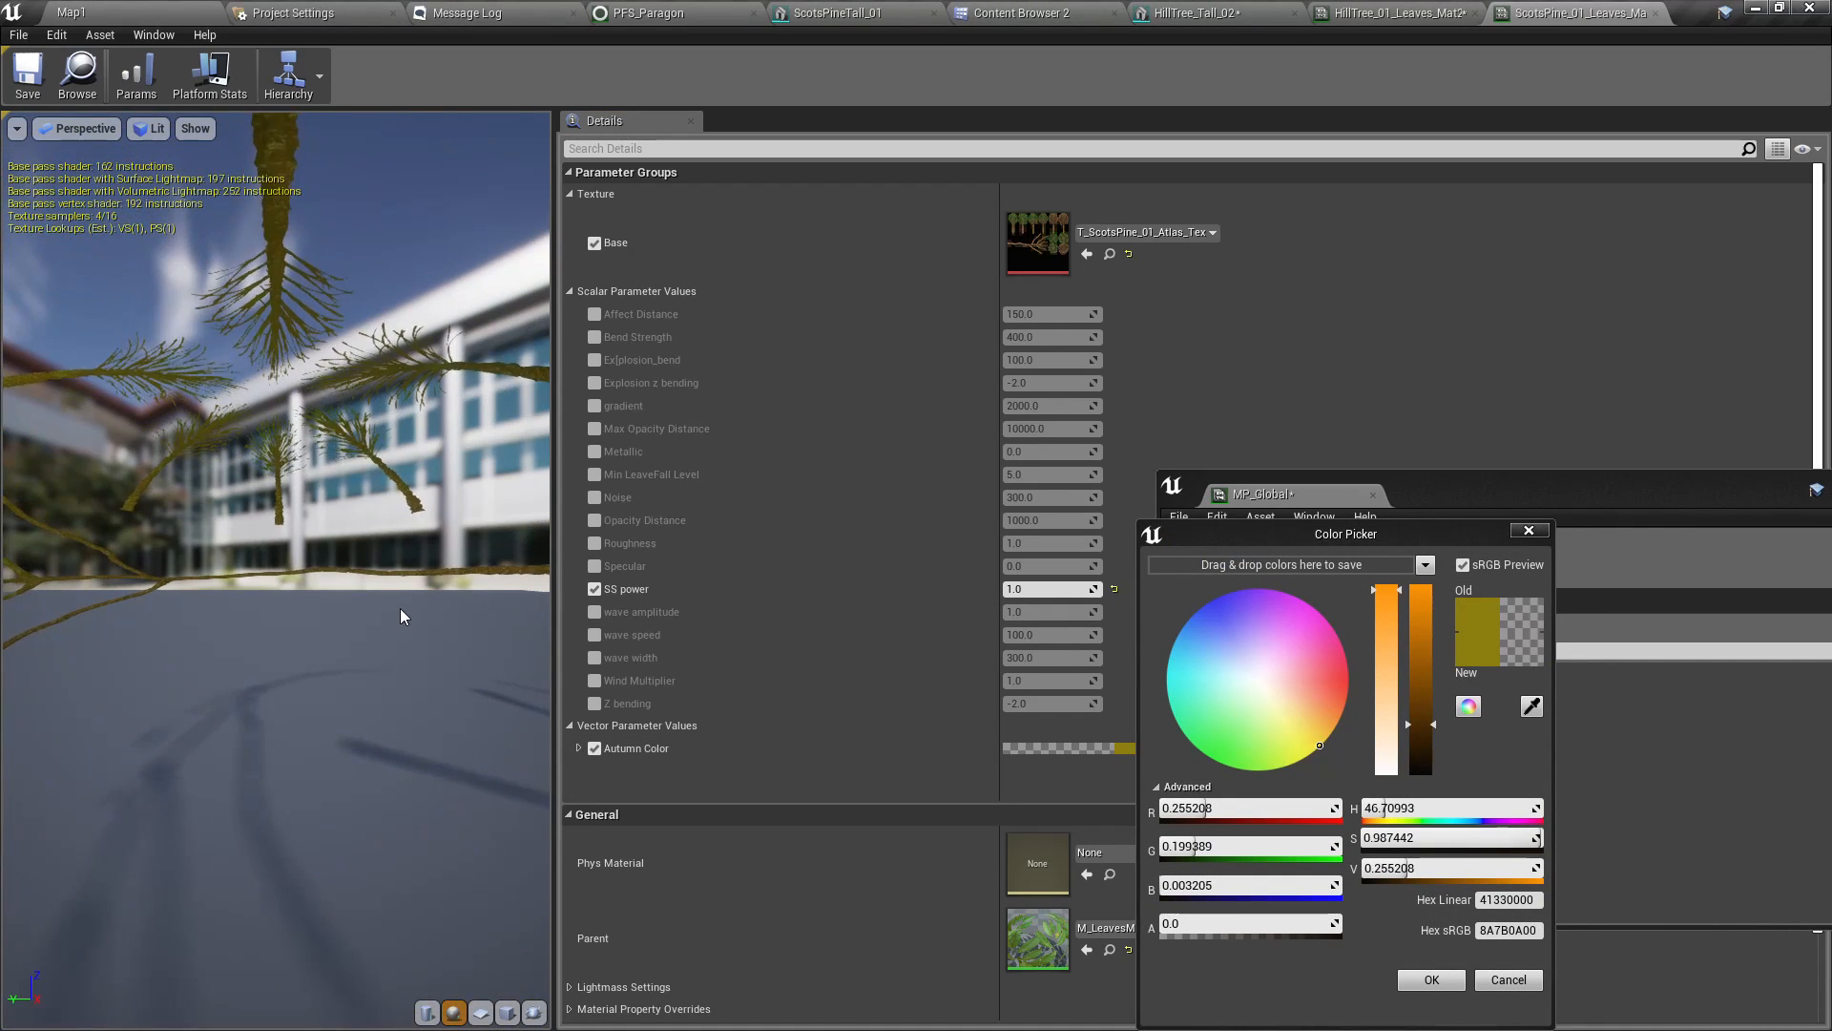
scroll(392, 606, "down", 8)
scroll(311, 618, "up", 8)
left_click_drag(290, 606, 477, 610)
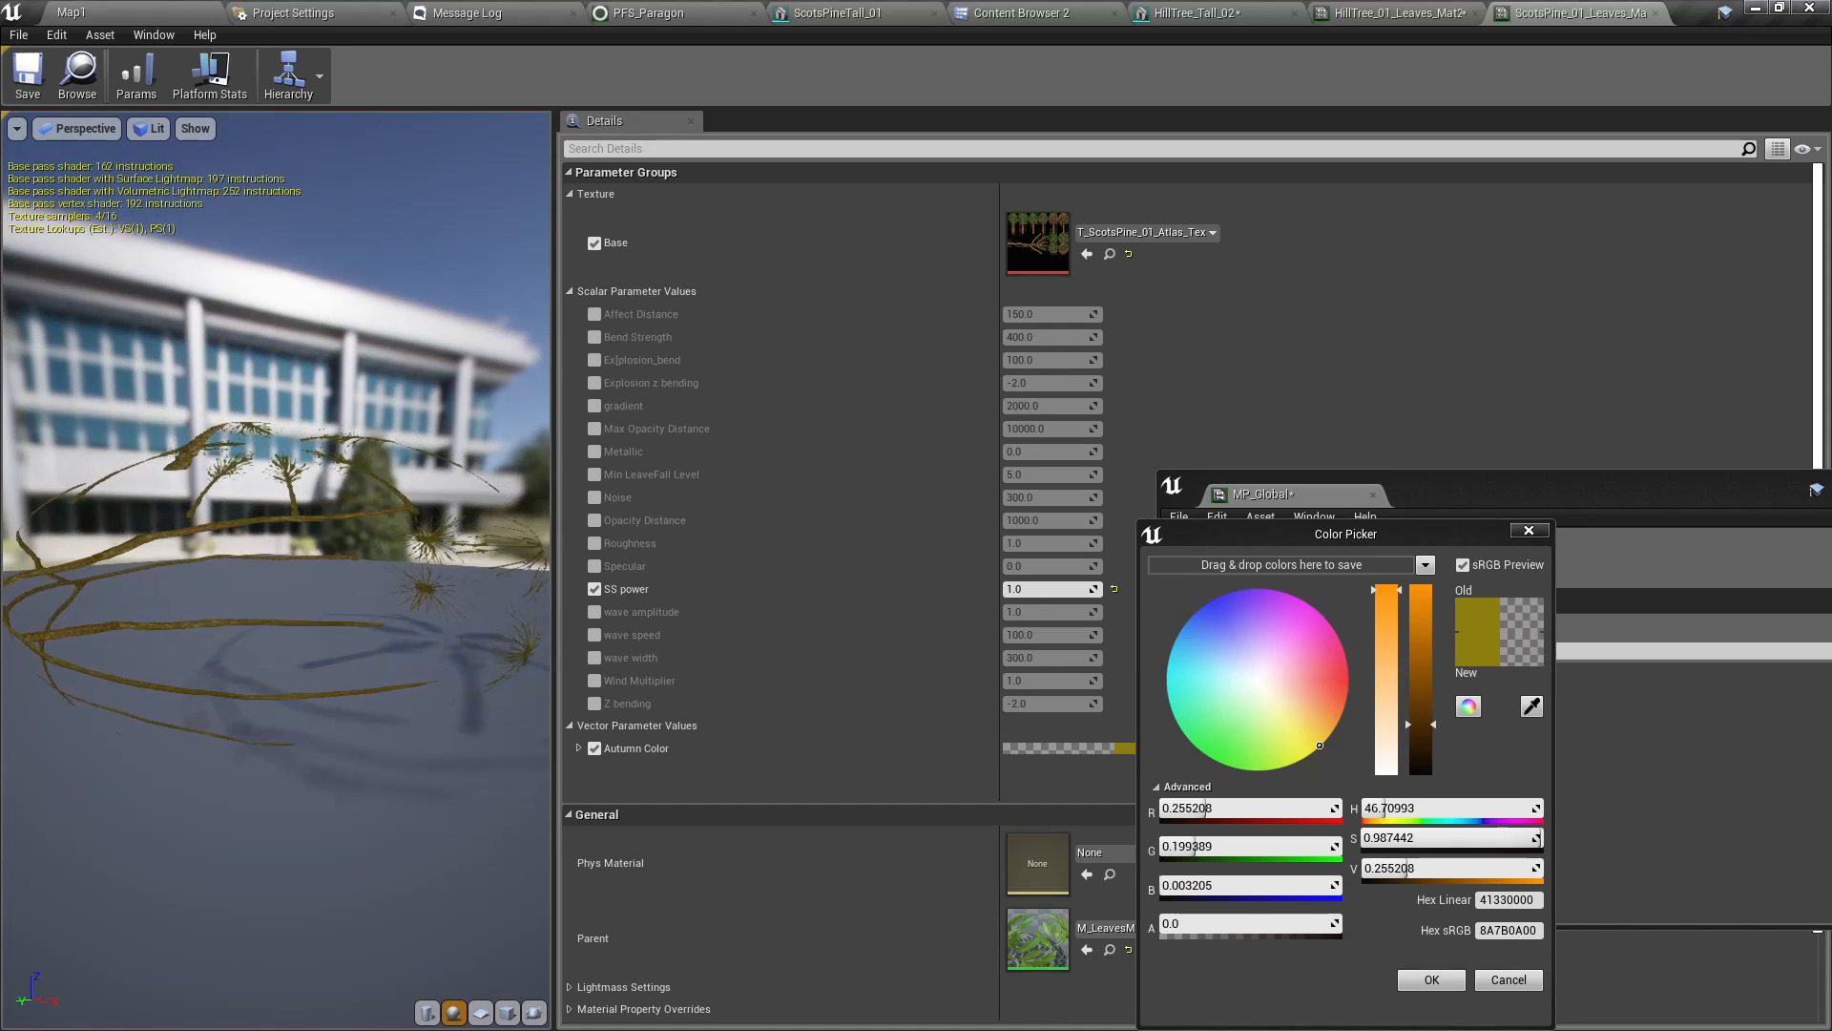
Try brown and orange Autumn Color values up to hex sRGB BB7A5700 on the Scots pine leaves in Map1, and discard the change
left_click(1330, 718)
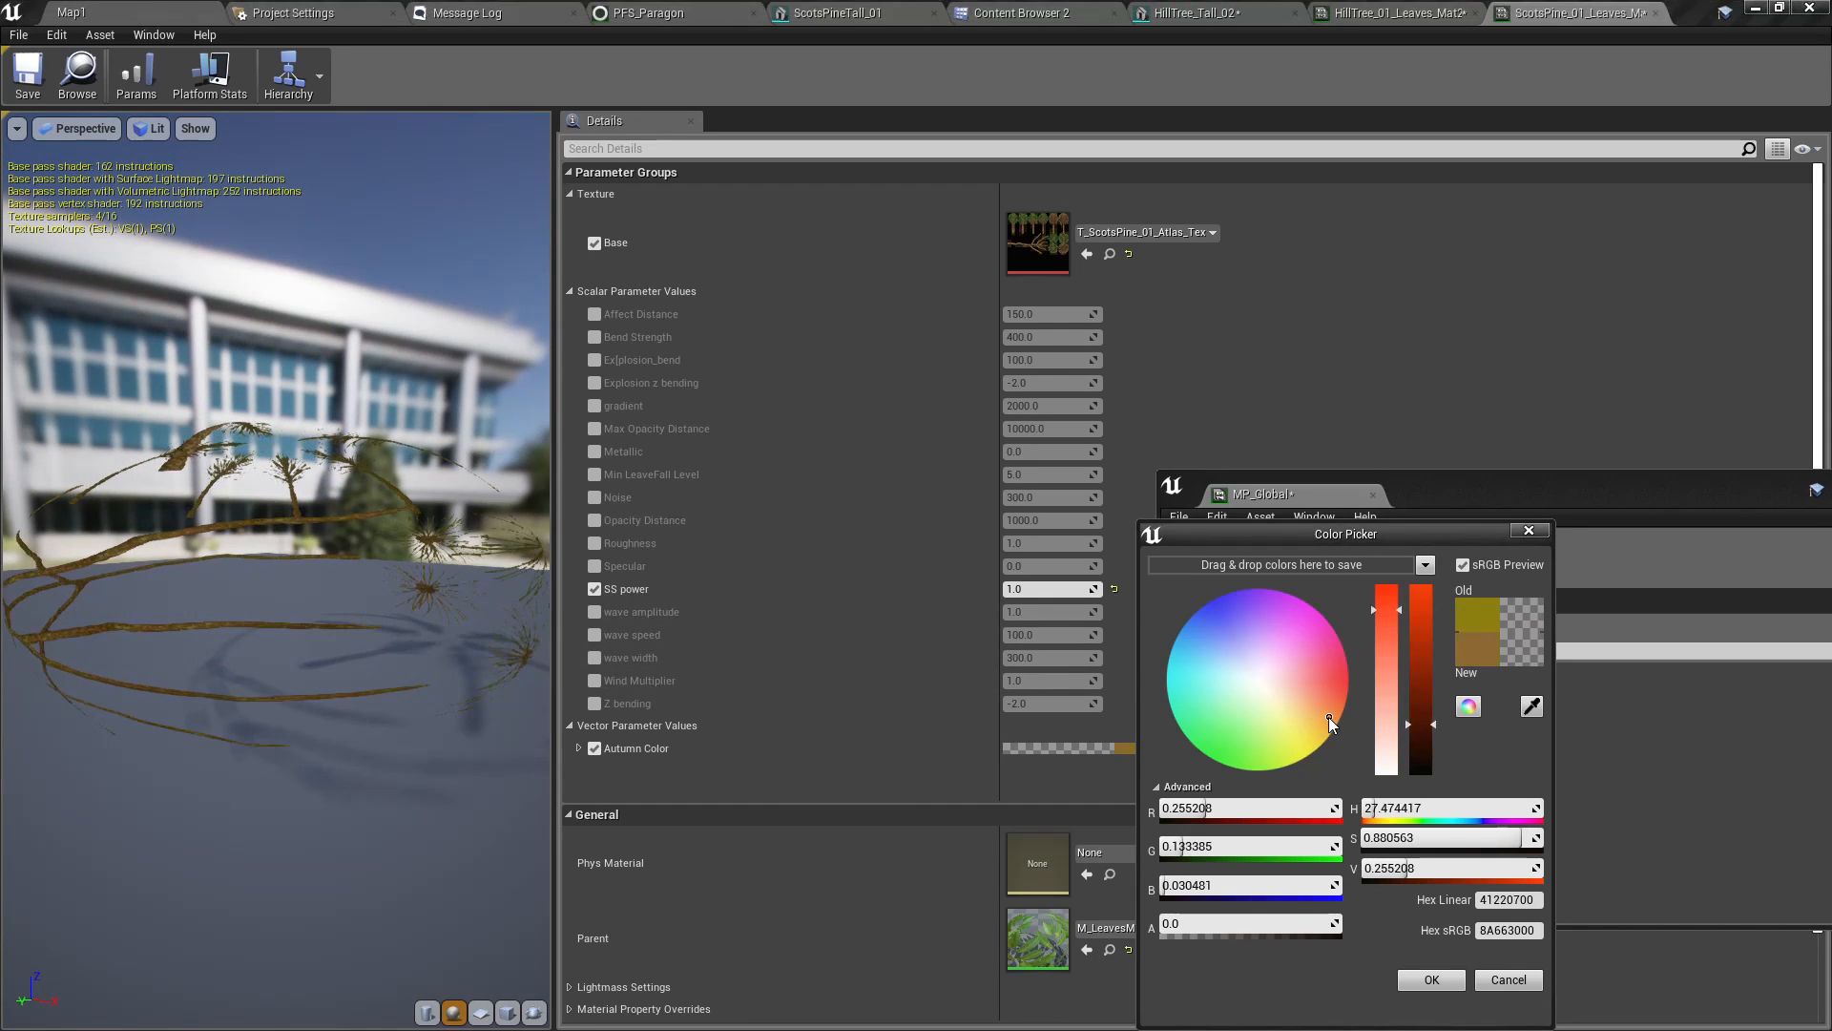
left_click(95, 9)
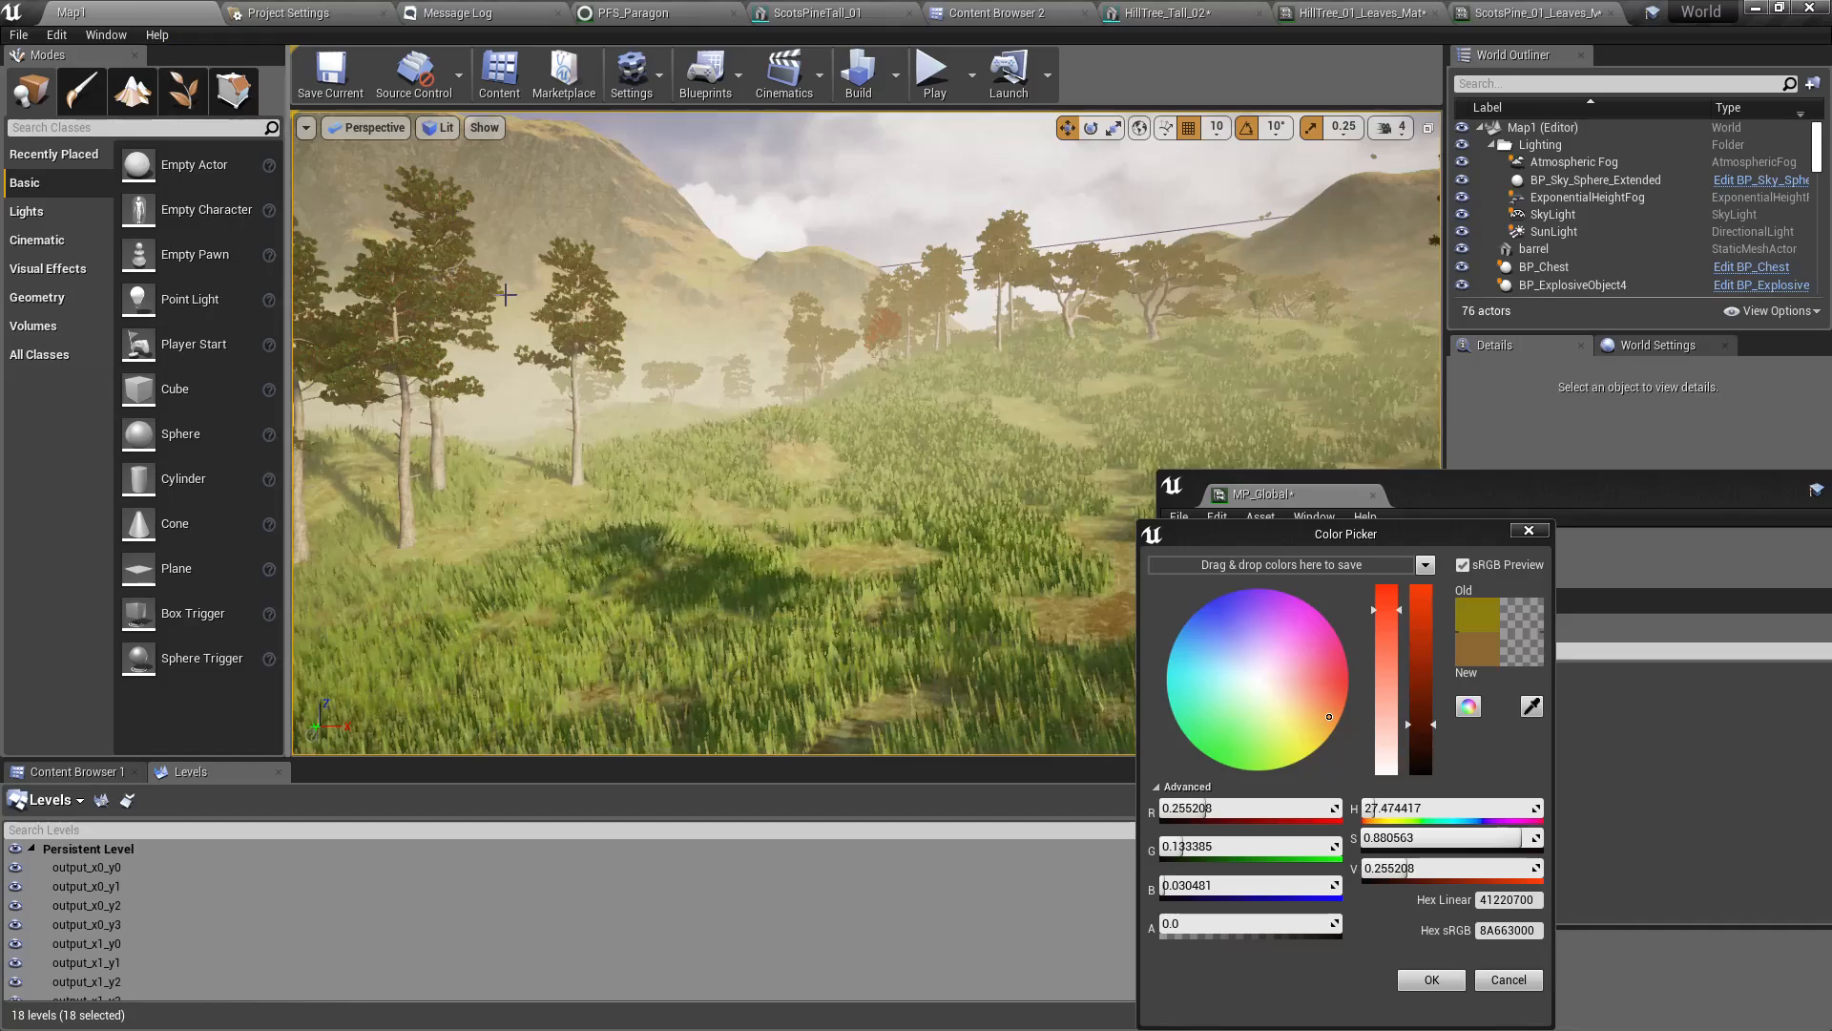
right_click_drag(859, 429, 983, 408)
left_click(1389, 660)
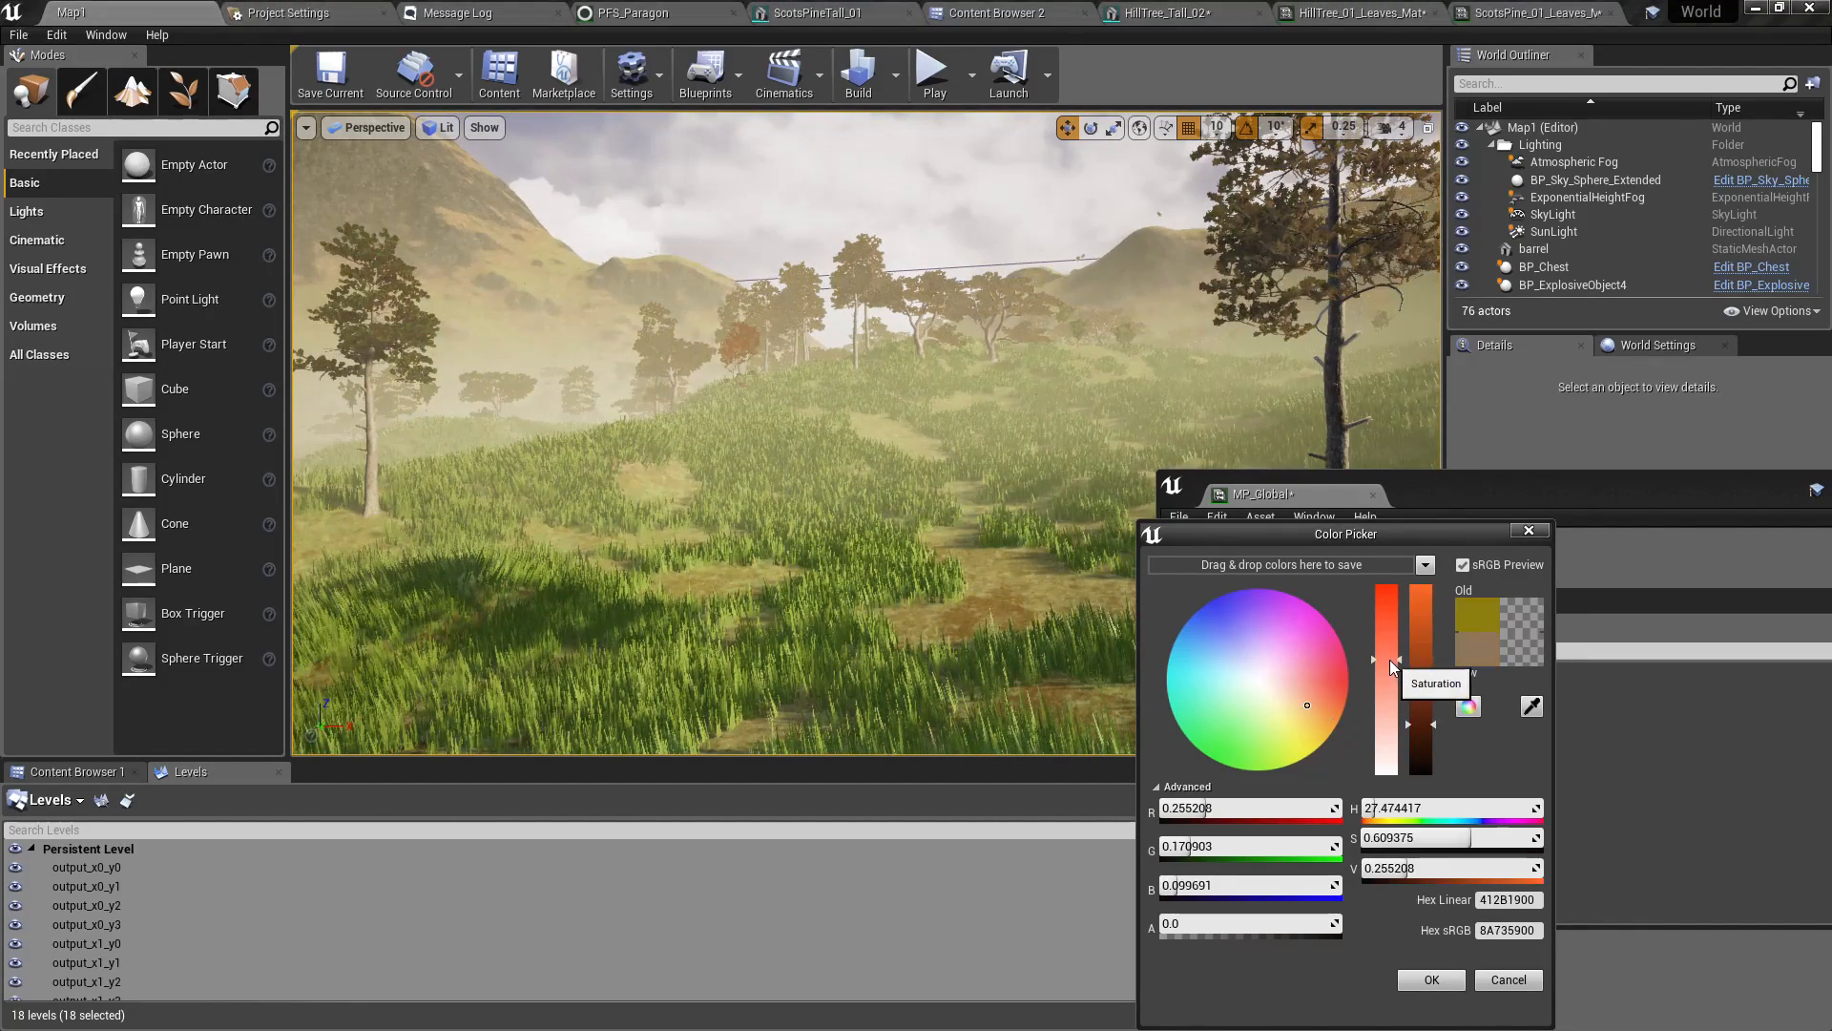
mouse_move(1422, 724)
left_mouse_down()
mouse_move(1412, 673)
mouse_move(1414, 725)
mouse_move(1437, 723)
mouse_move(1328, 698)
left_mouse_up()
left_click(1412, 682)
right_click_drag(914, 481, 1084, 662)
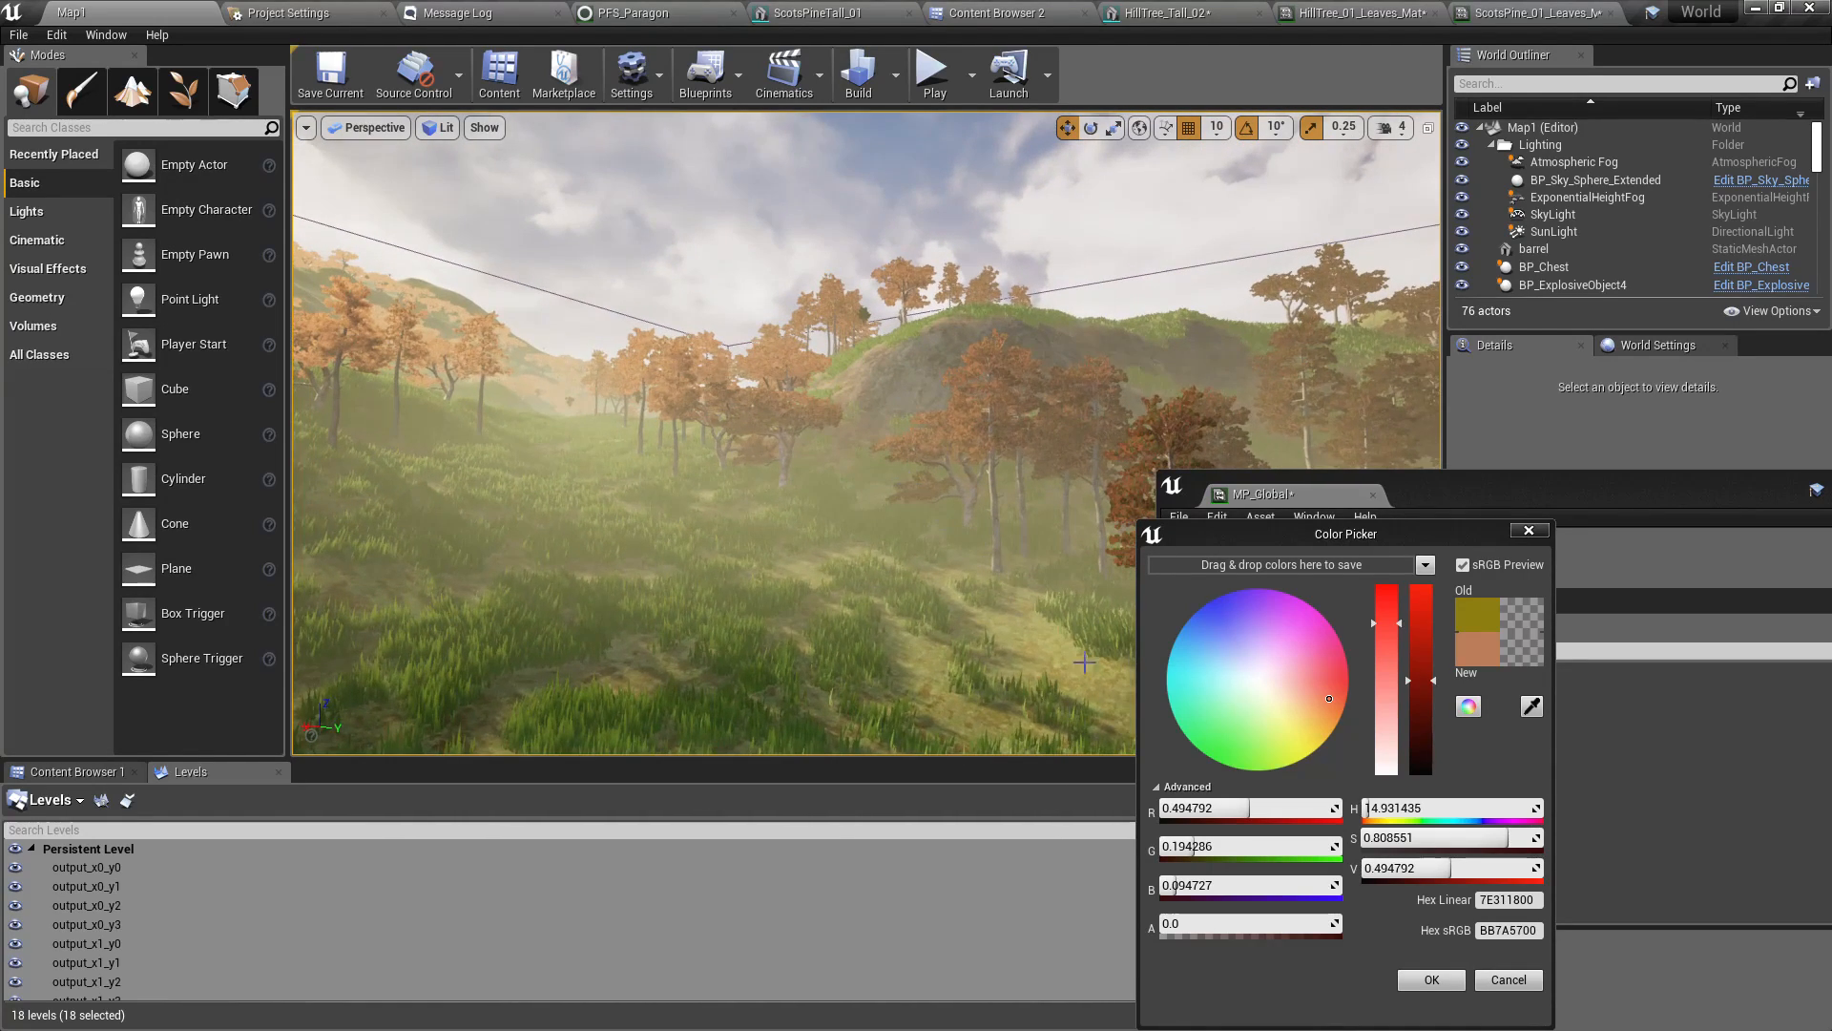
left_click(1508, 981)
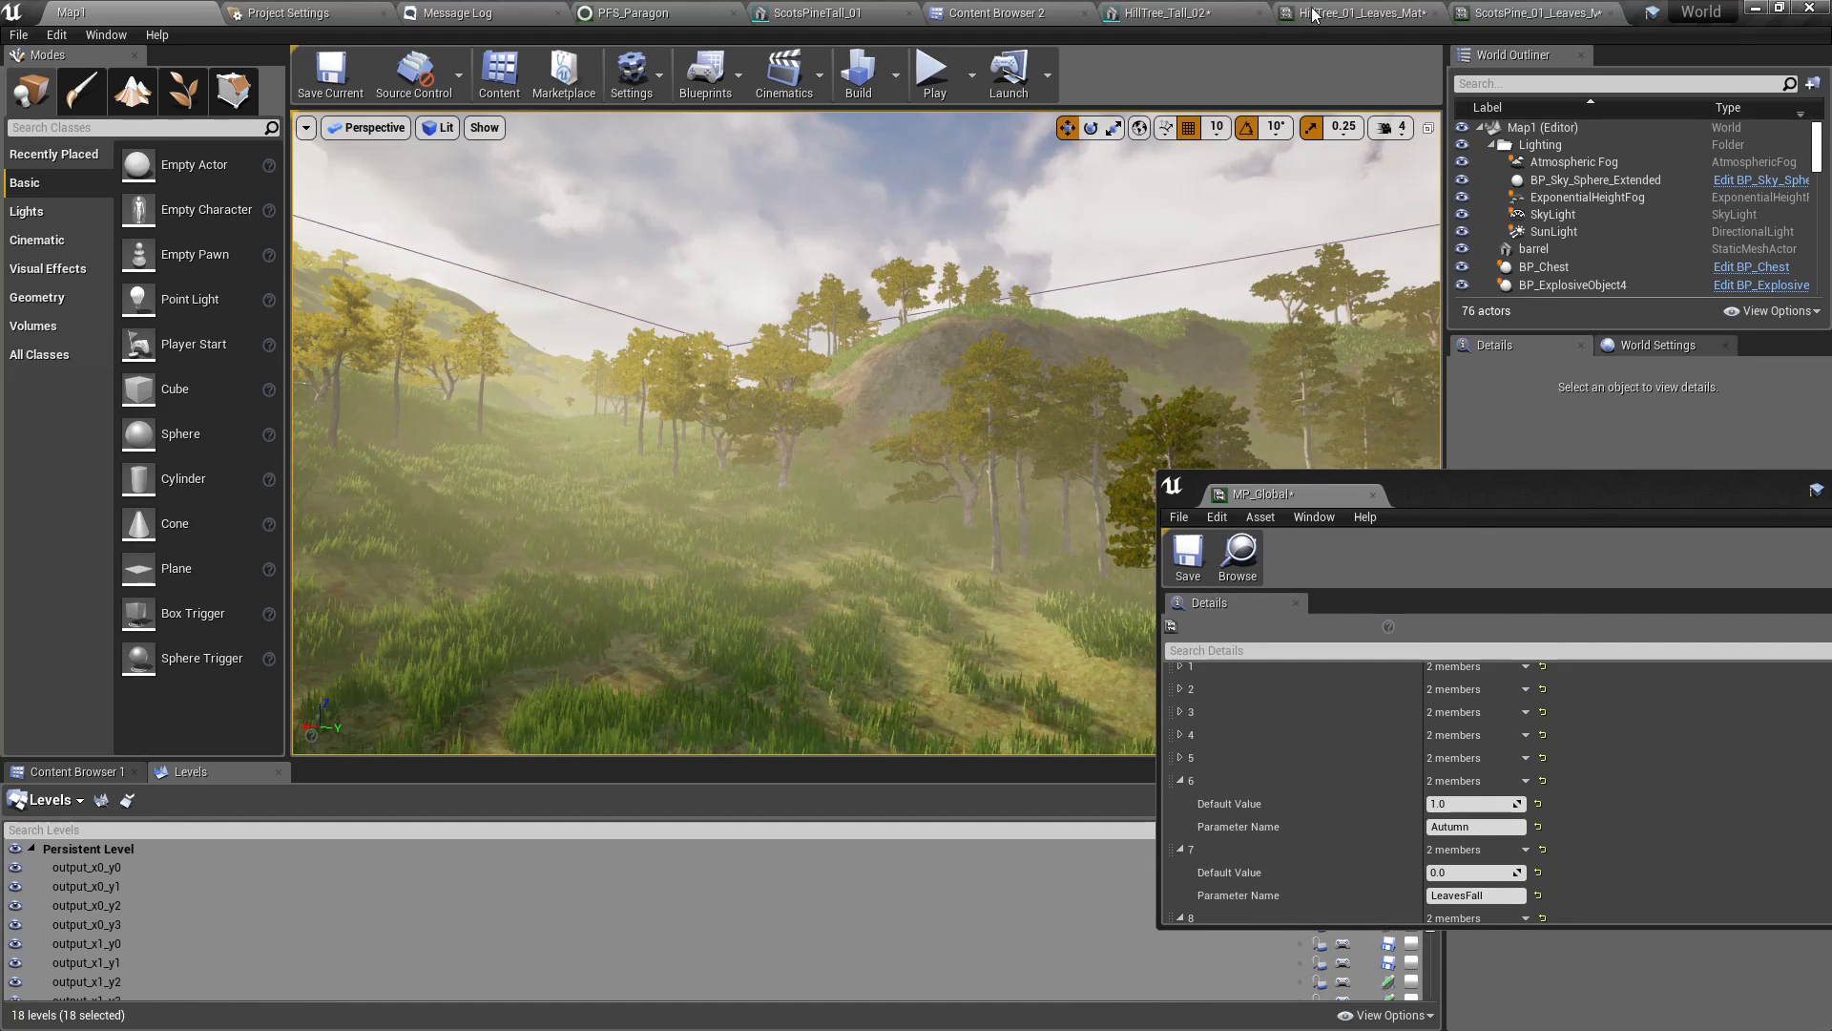
Locate the Scots pine leaves material instance in the project content
left_click(1532, 12)
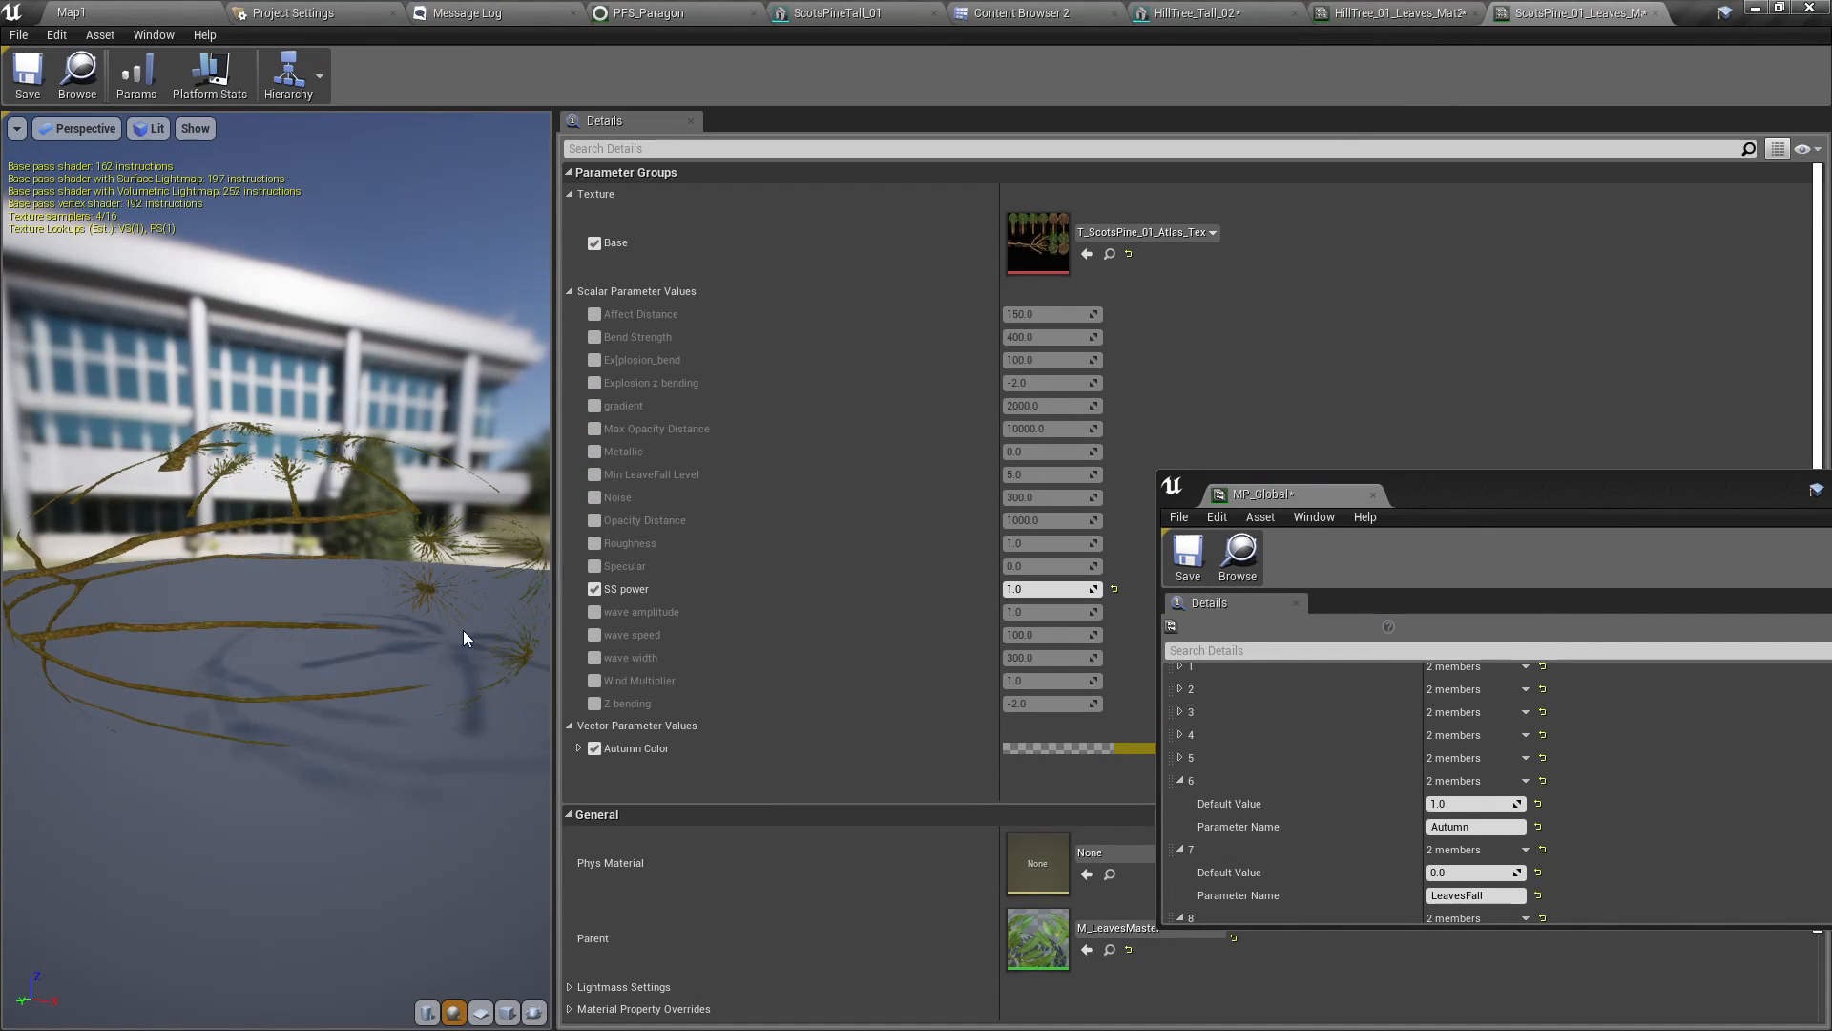
left_click(80, 72)
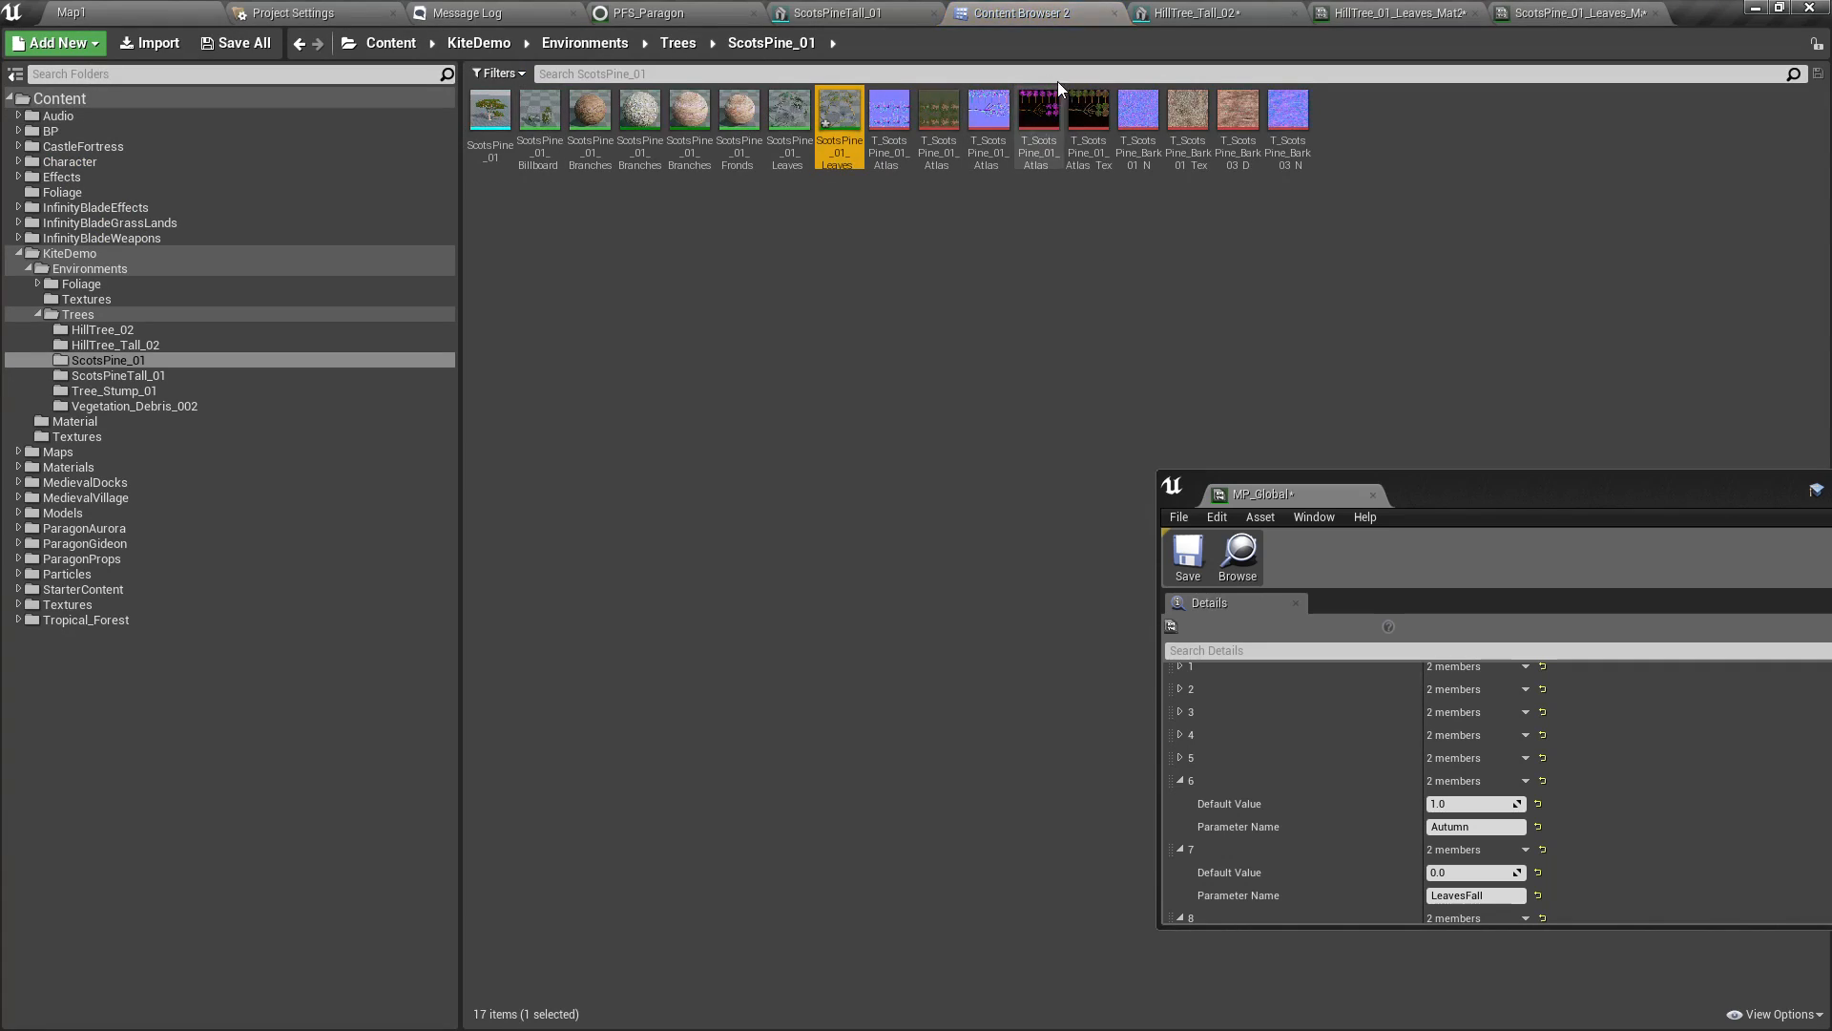
Find the ScotsPine_01 folder under the KiteDemo Trees content and duplicate the ScotsPine_01_Leaves_Mat_Inst material instance
left_click(1188, 12)
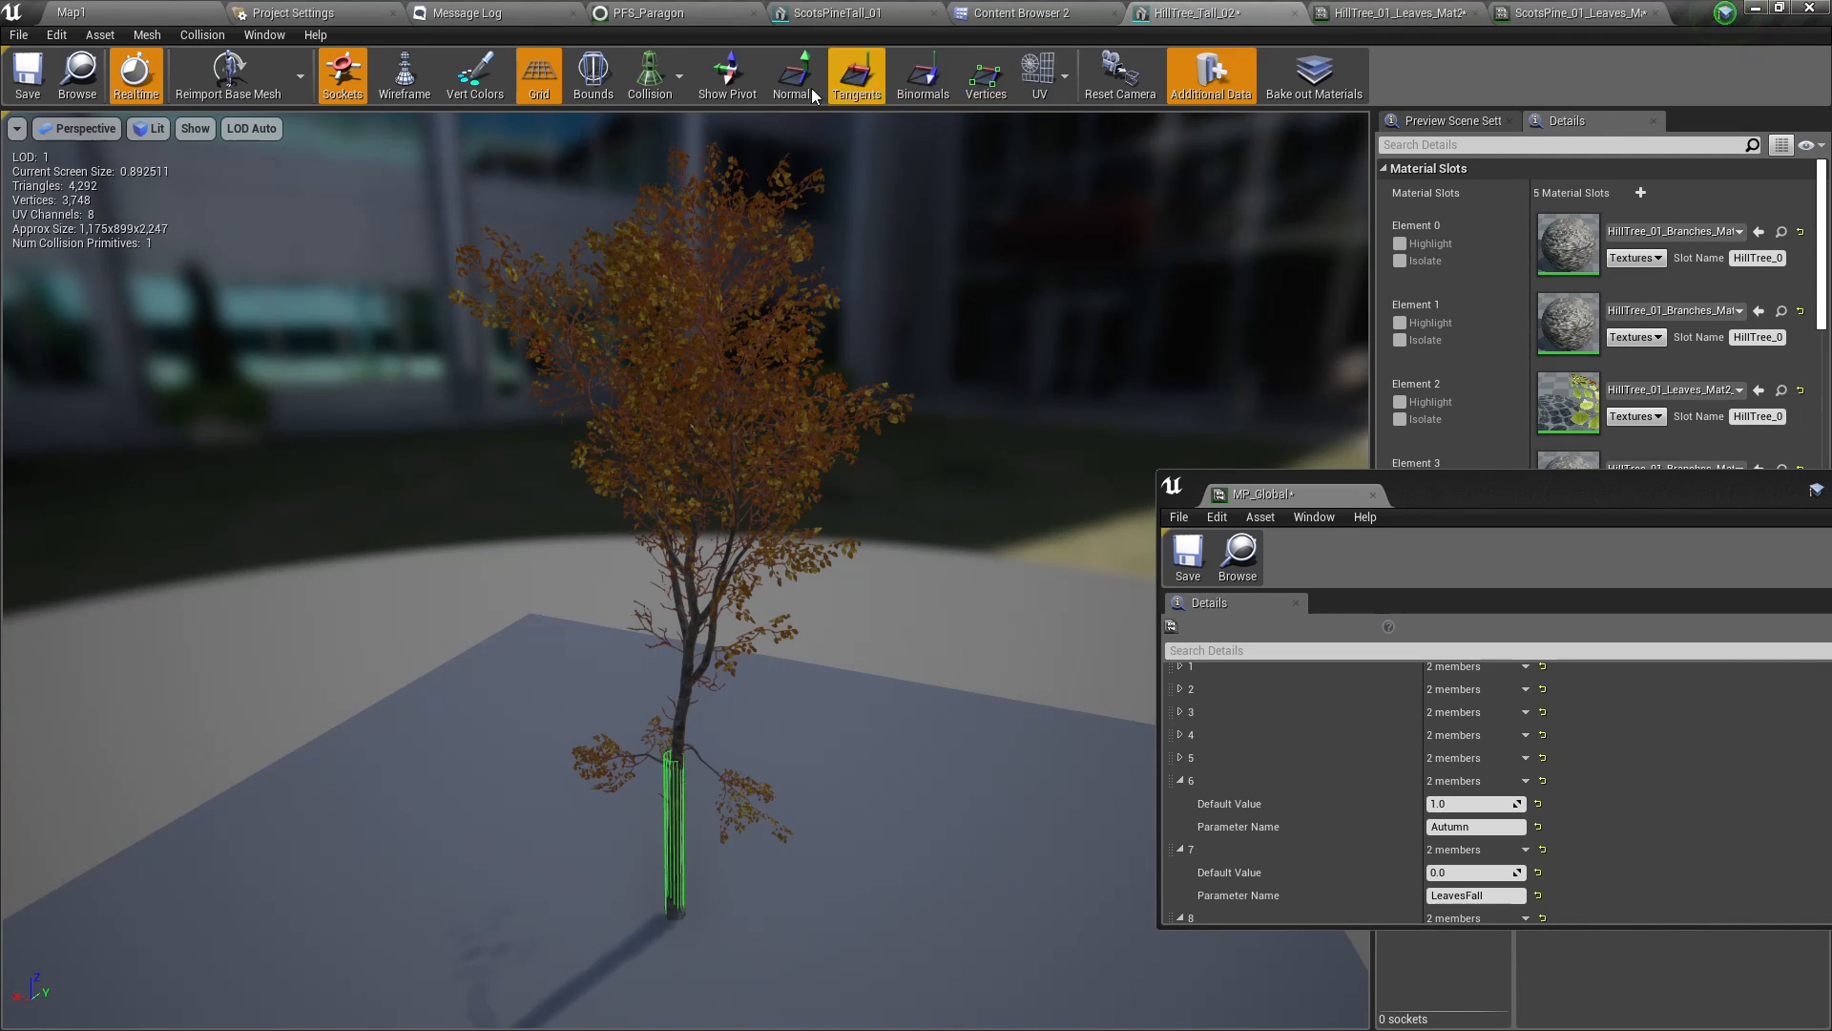
left_click(829, 12)
left_click(59, 82)
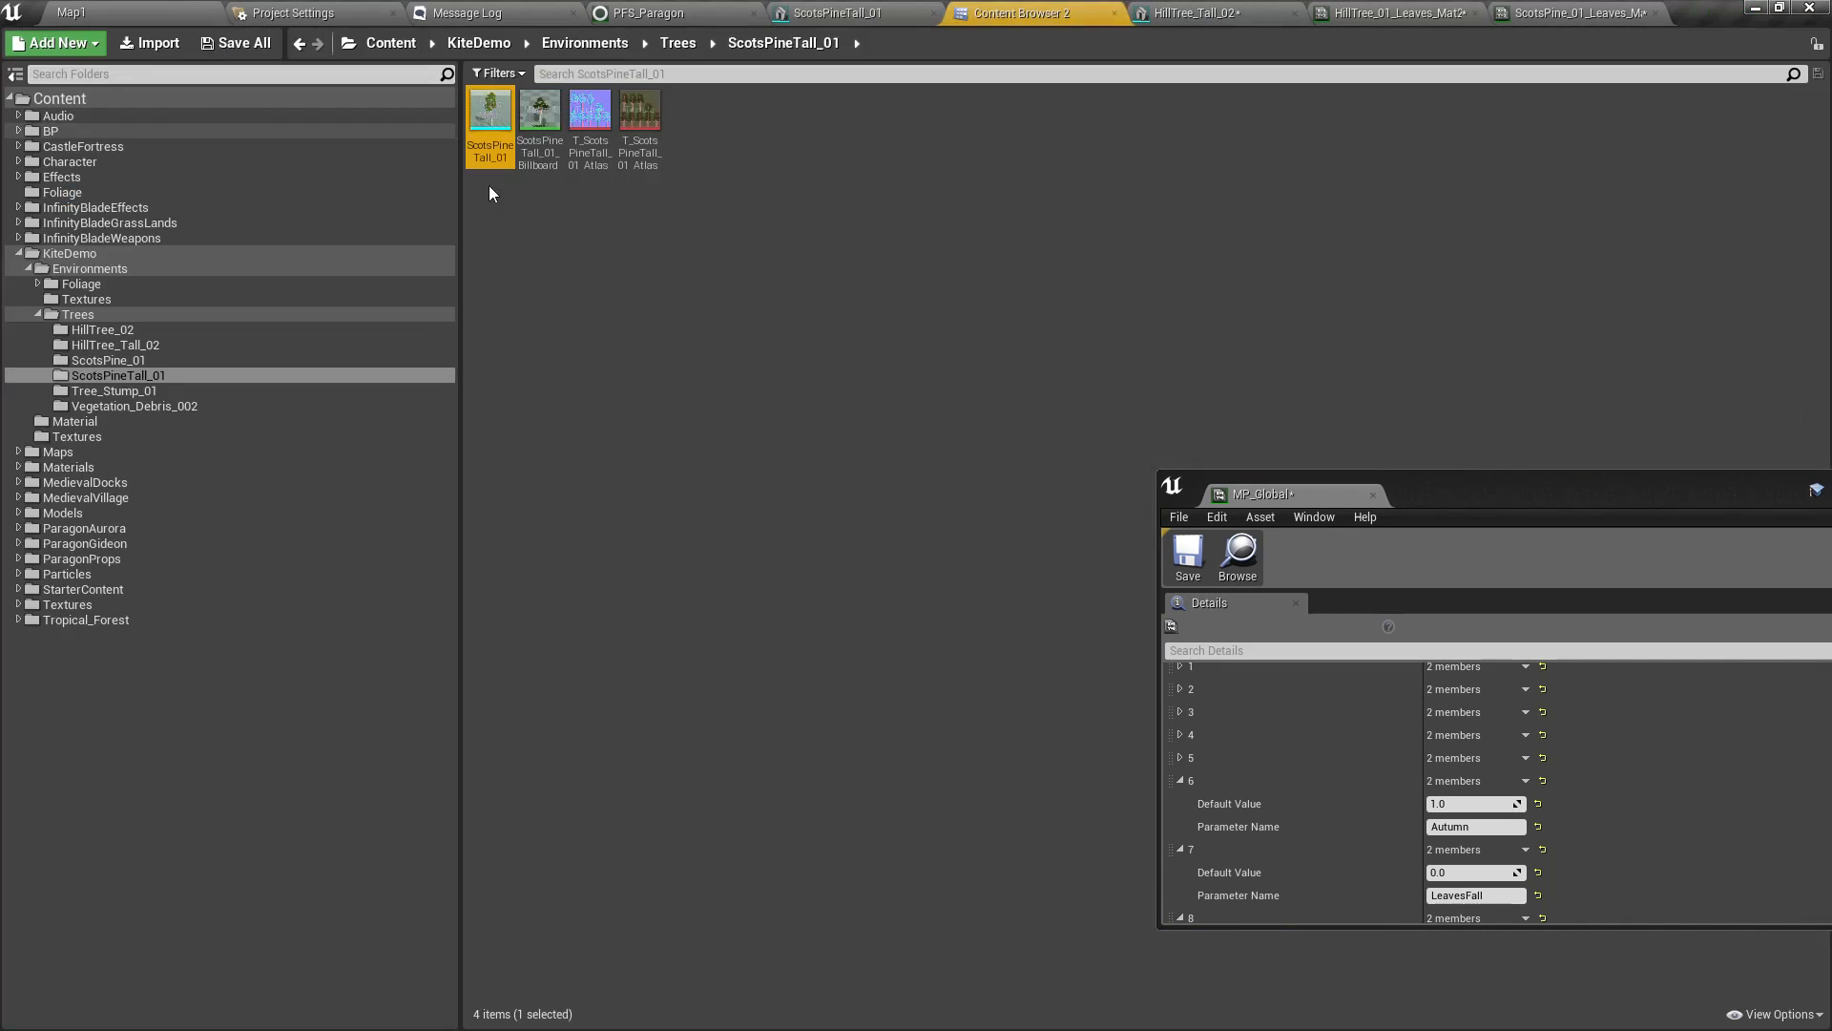
left_click(675, 44)
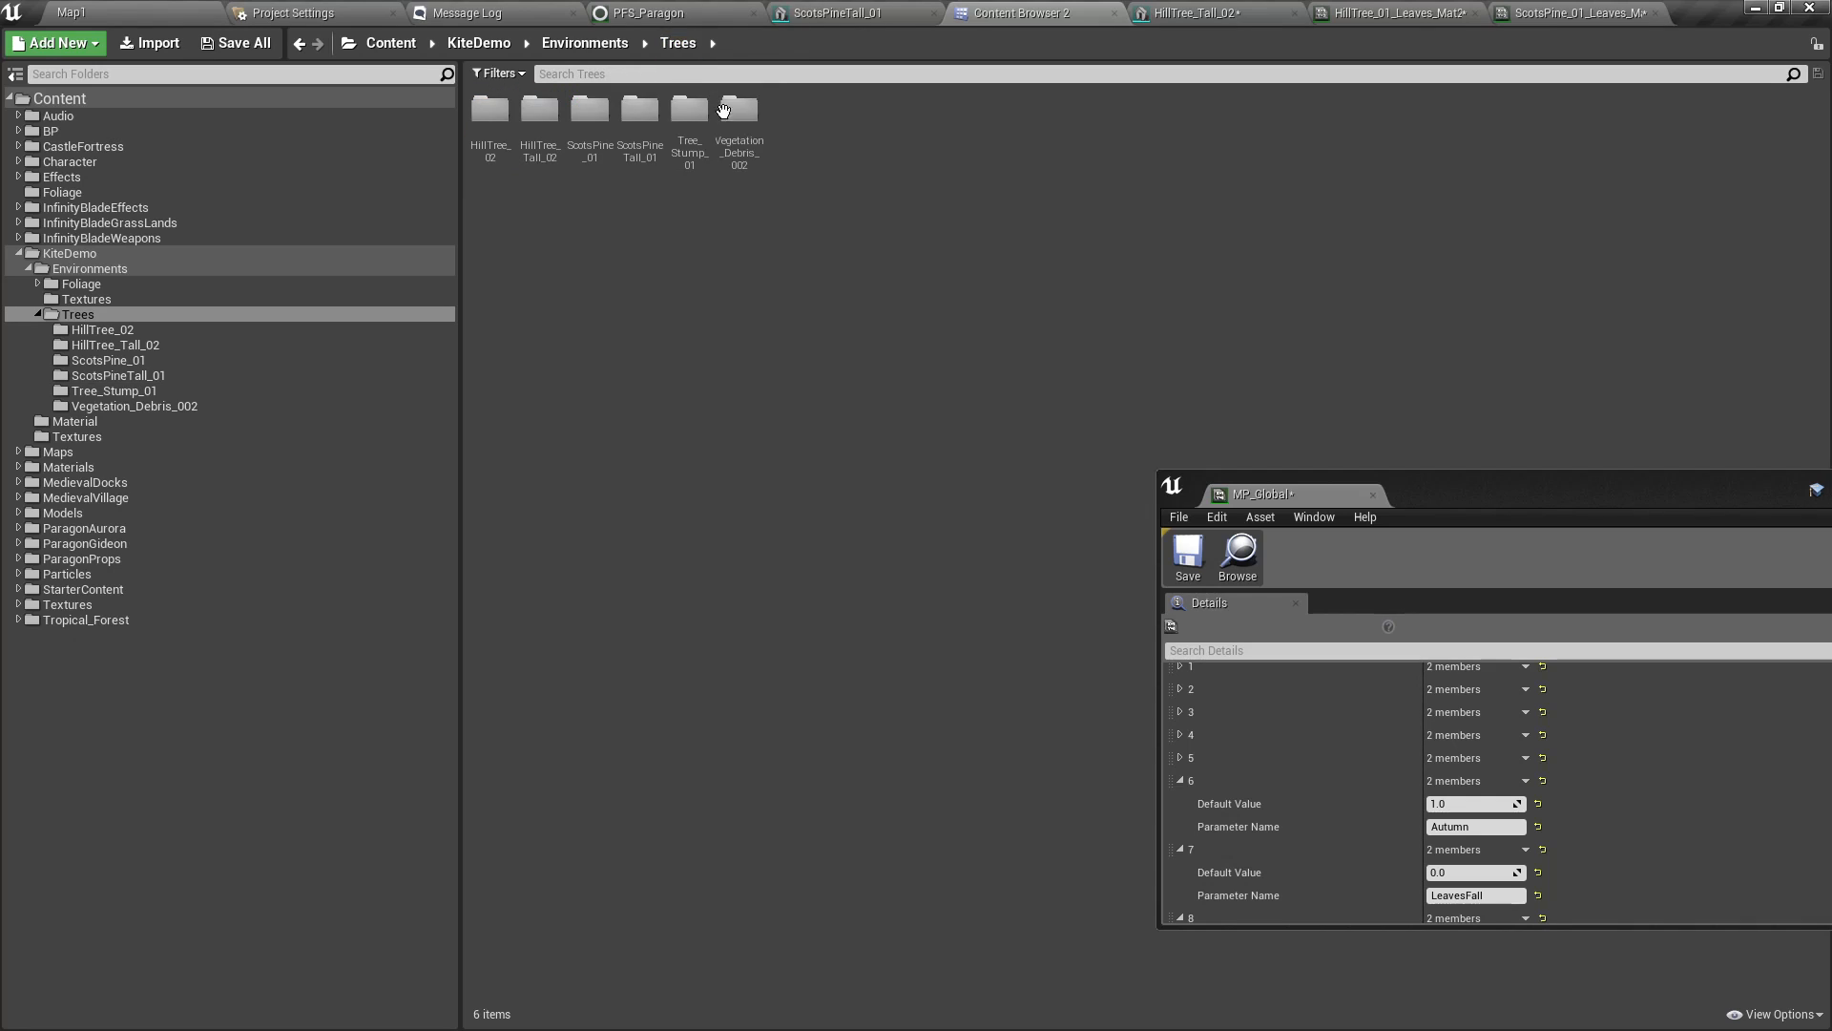
double_click(592, 153)
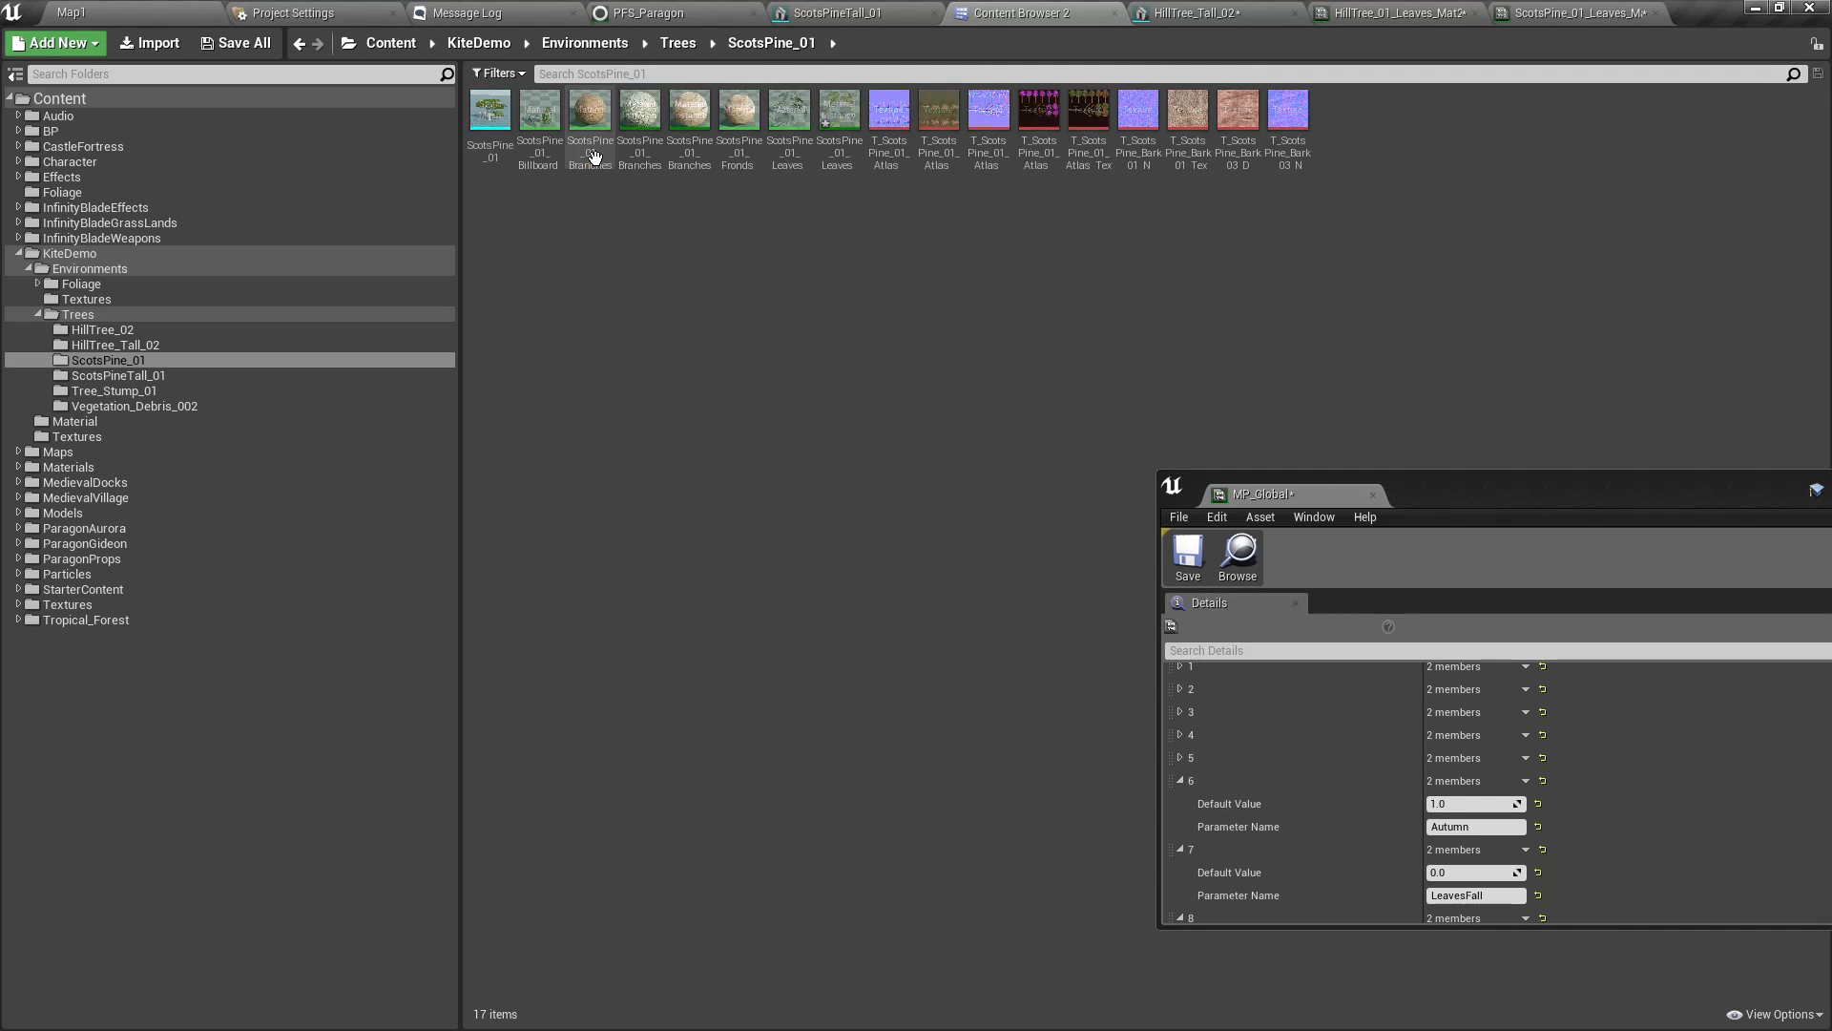
scroll(514, 141, "up", 4, "ctrl")
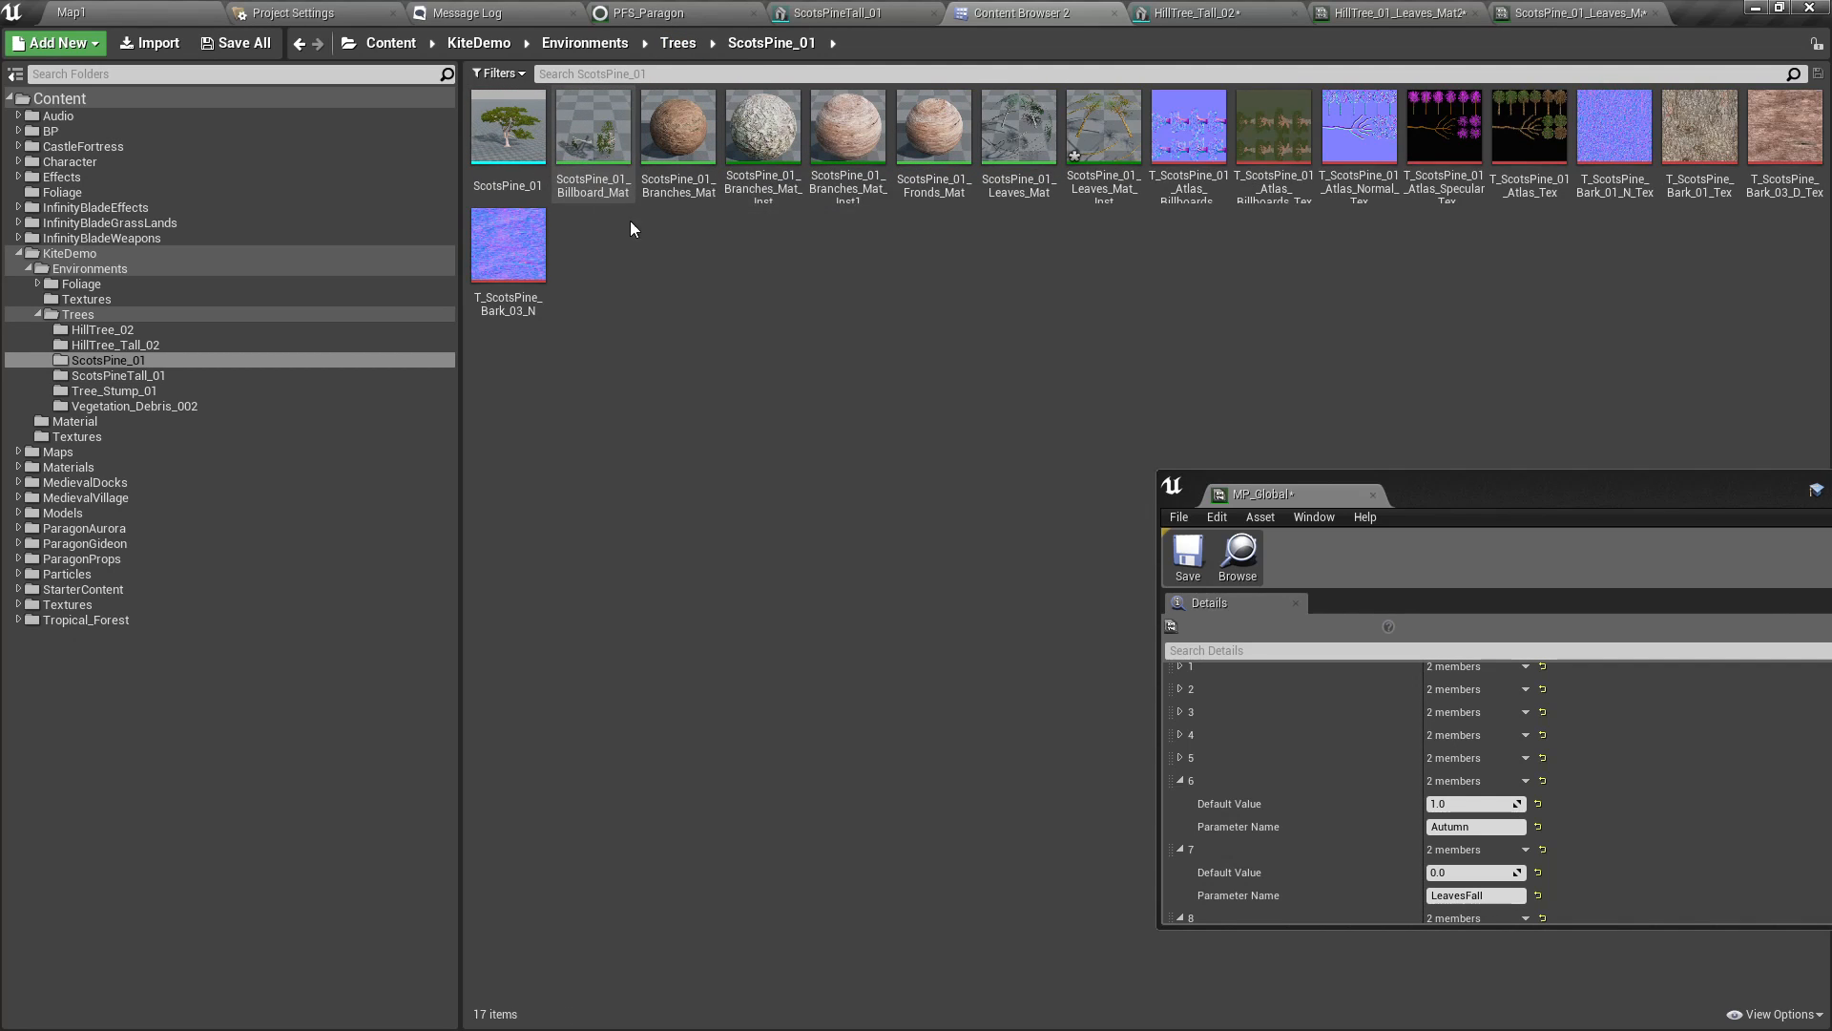
left_click(1102, 146)
key("ctrl+w")
left_click(1188, 311)
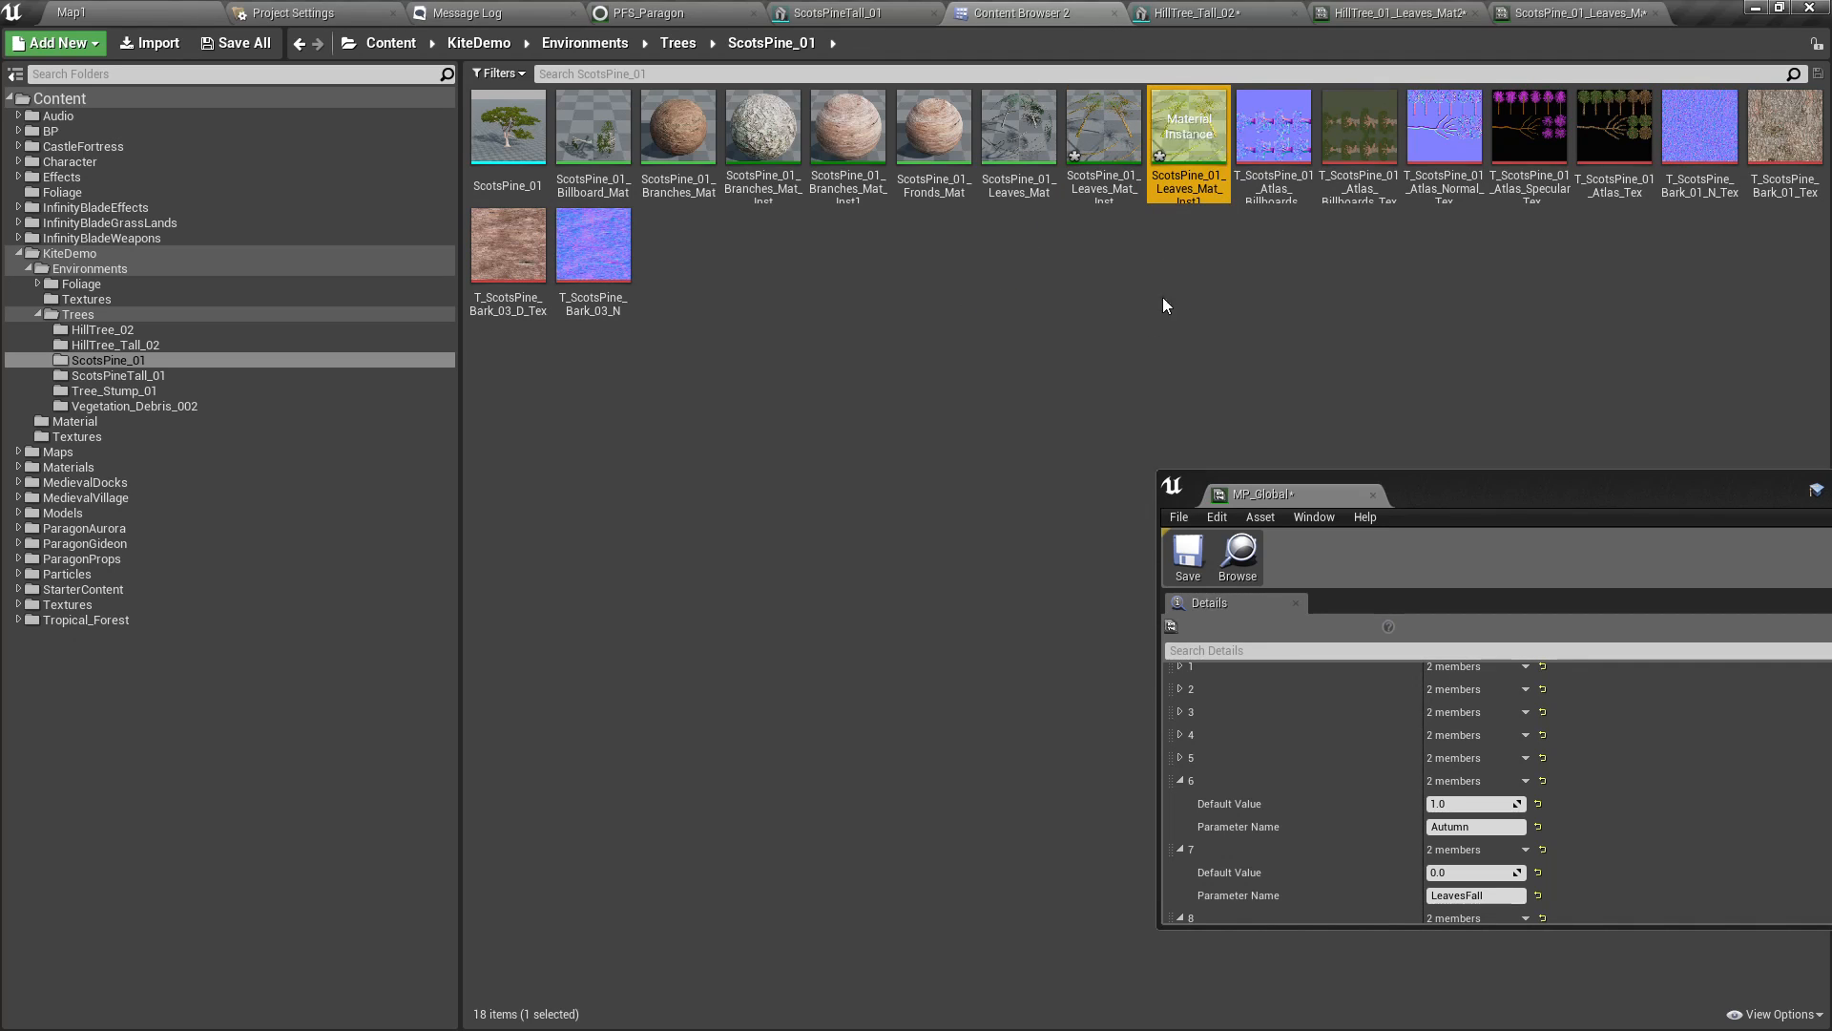
Open the duplicated leaves material instance and set its Autumn Color to pink, hex sRGB E482C200
double_click(1188, 129)
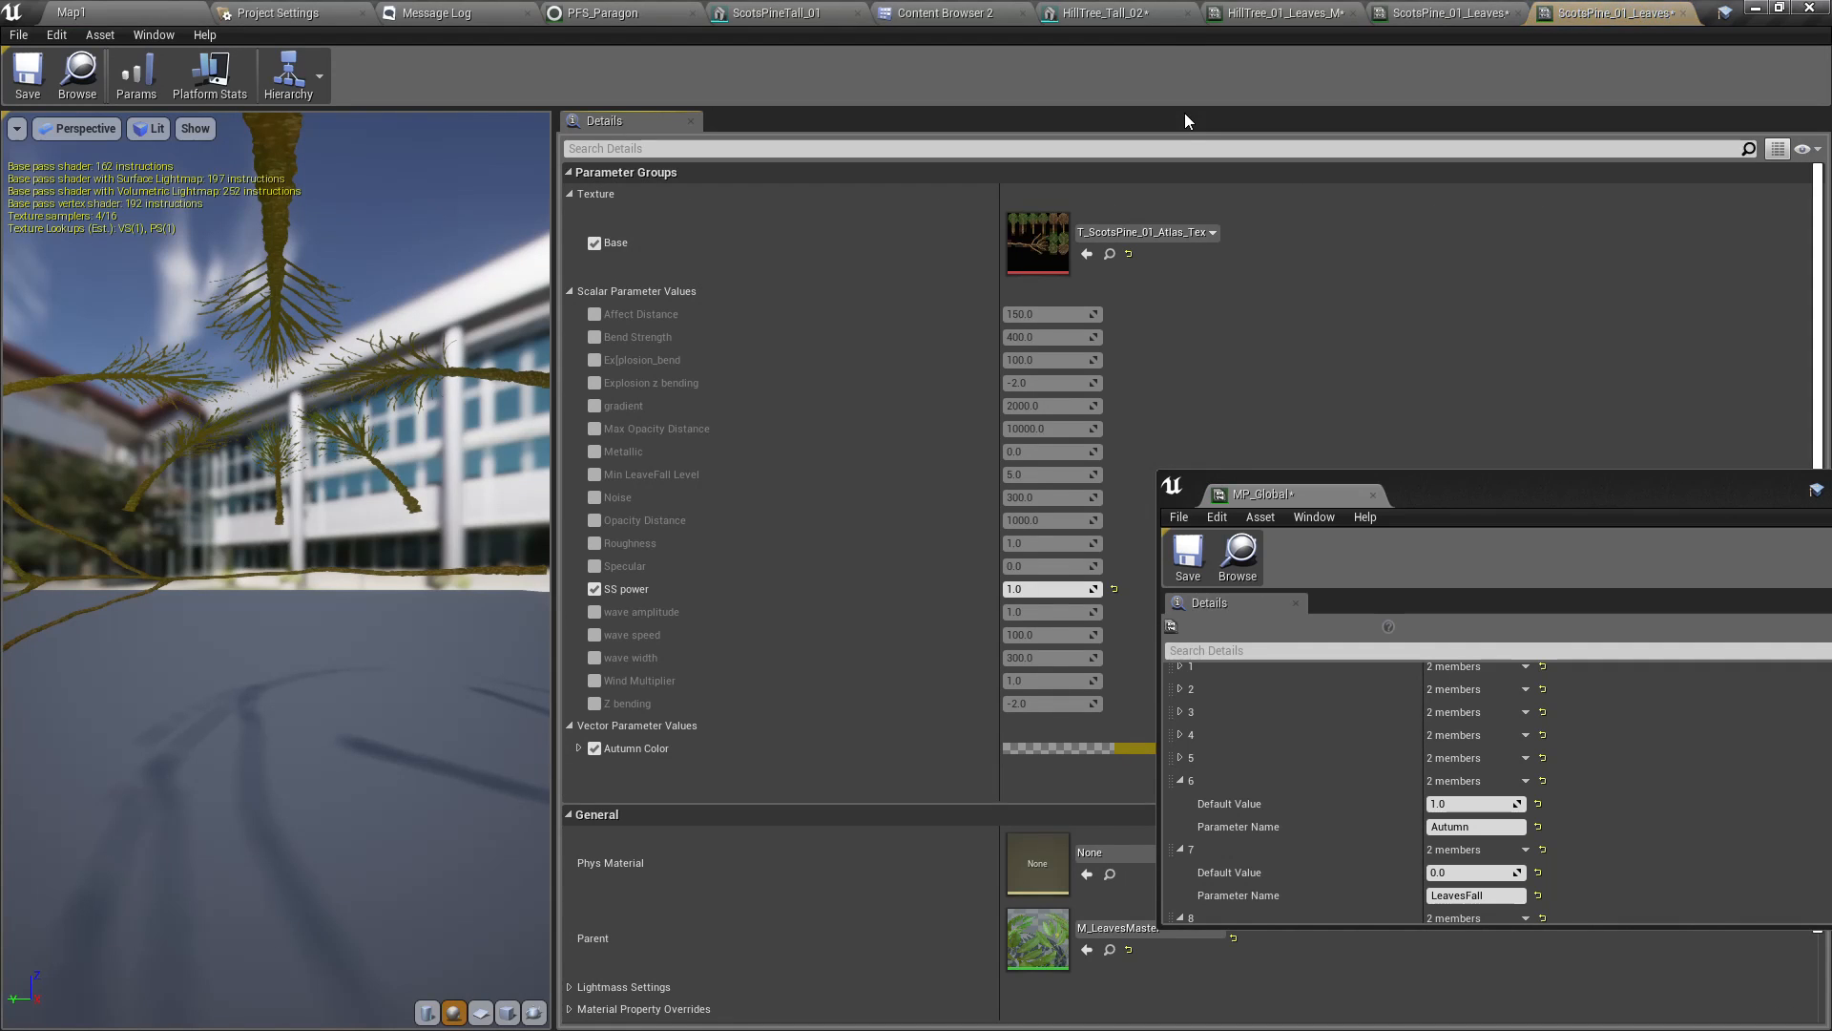
left_click(1122, 757)
left_click(1314, 711)
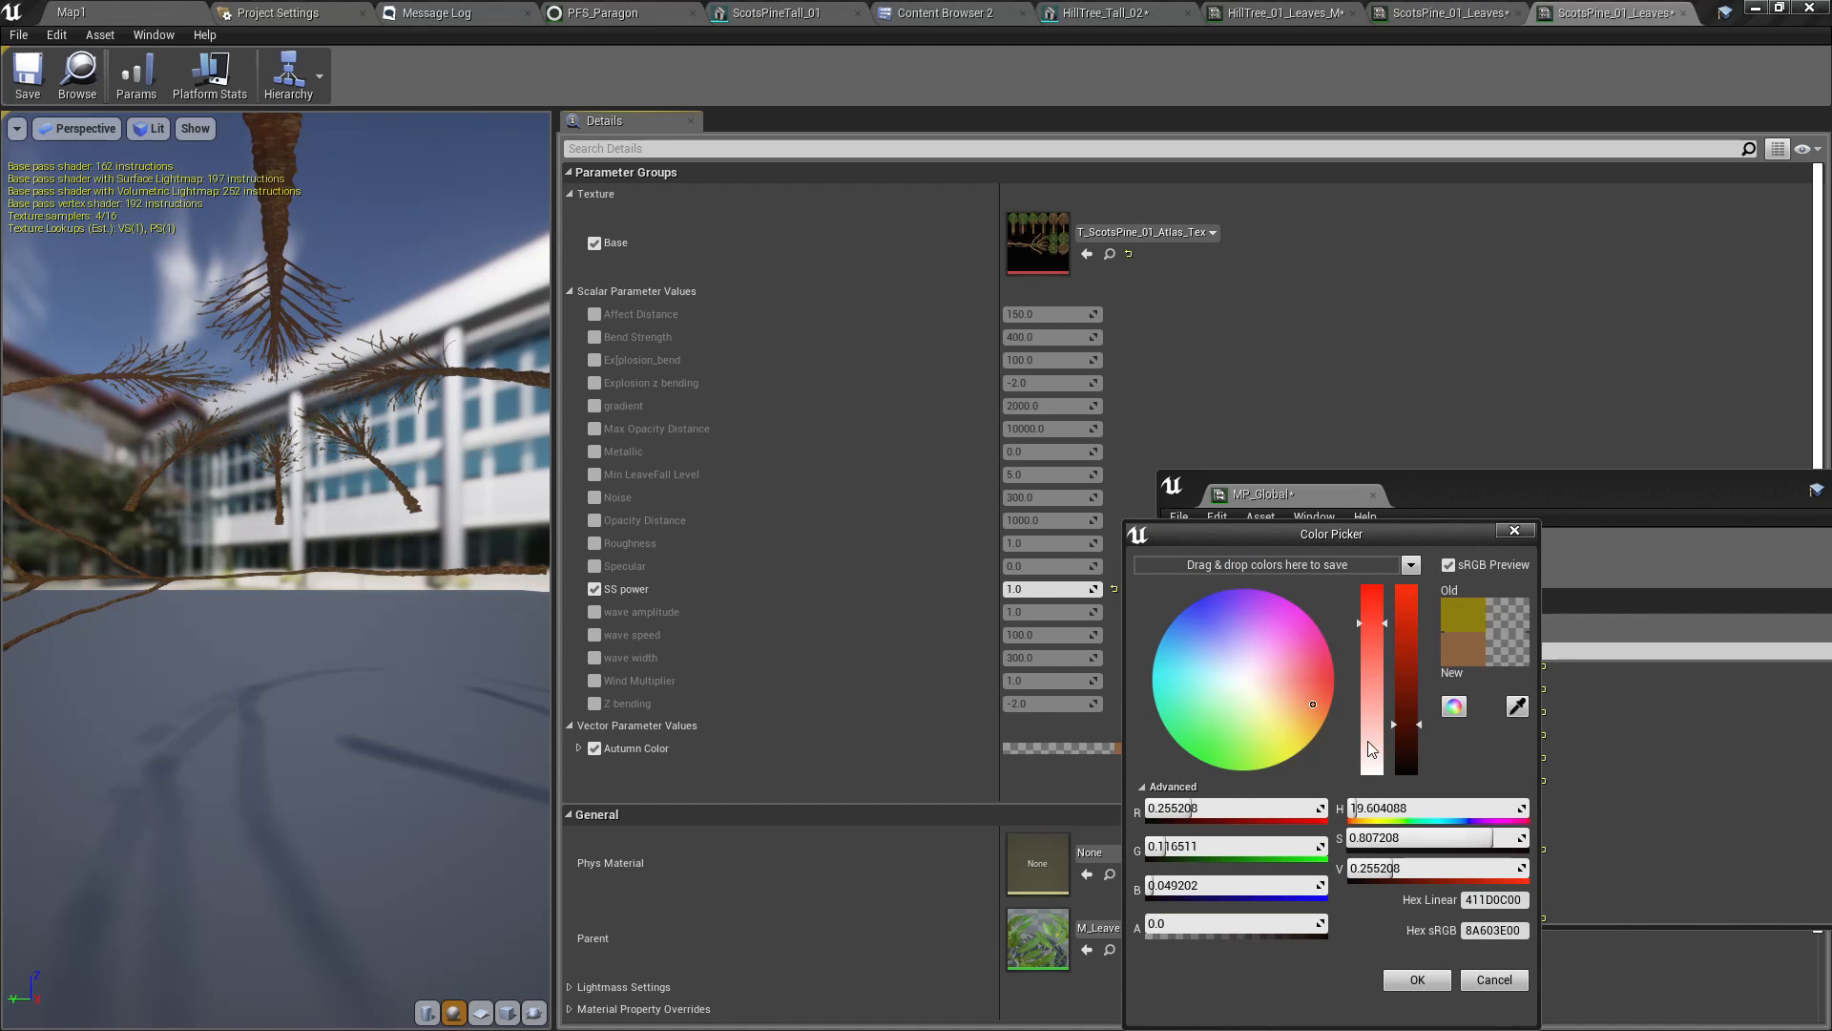
scroll(185, 520, "down", 5)
left_click_drag(185, 520, 286, 573)
scroll(210, 556, "up", 5)
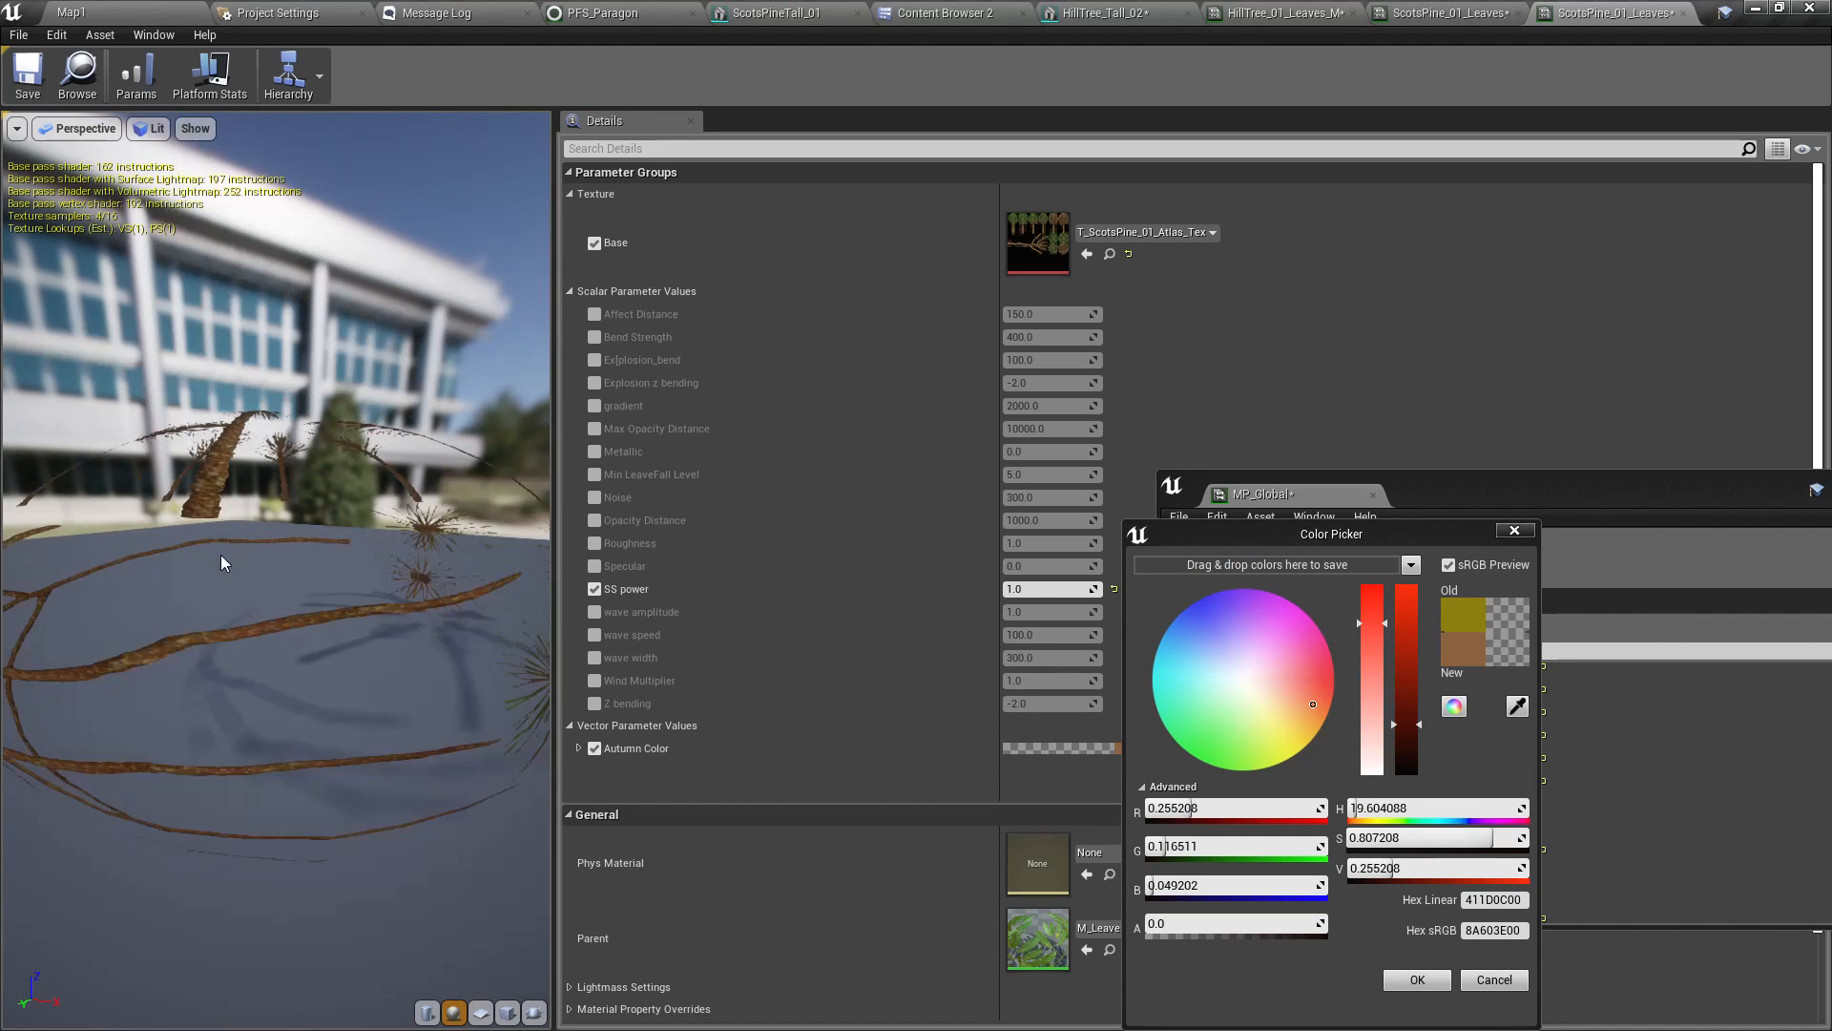
left_click(1417, 680)
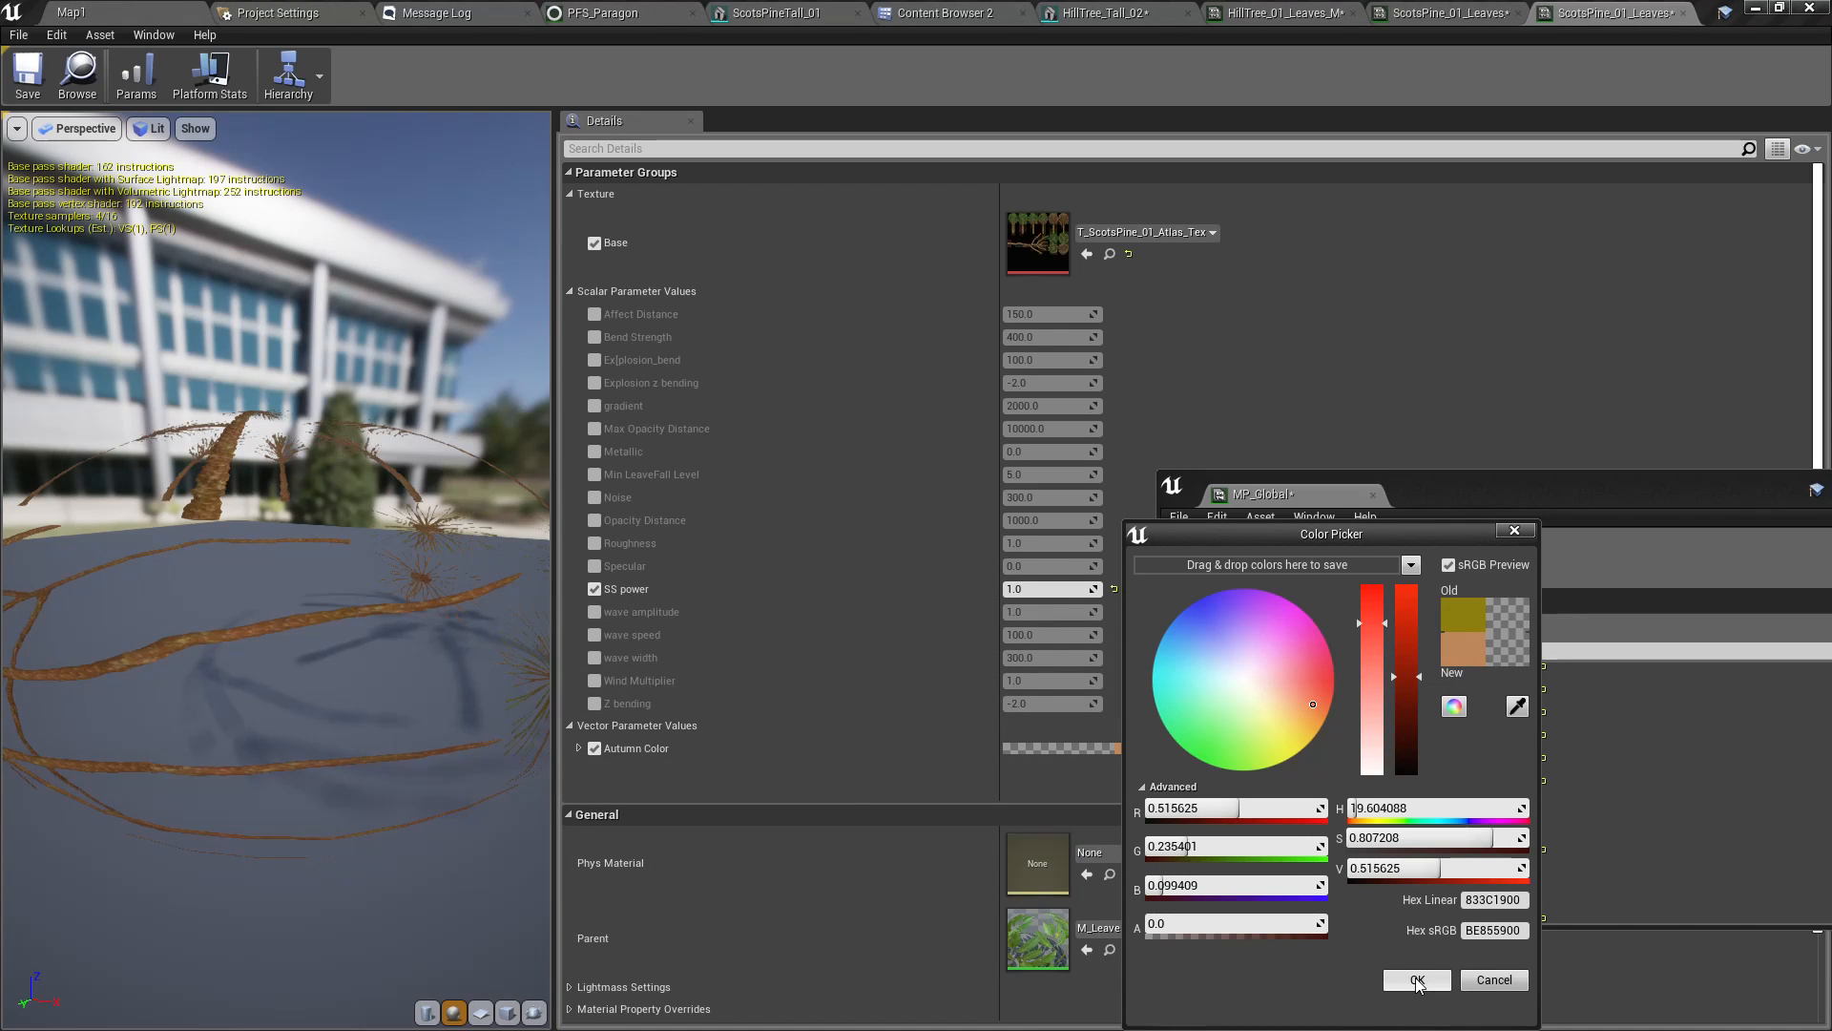
left_click_drag(1375, 673, 1372, 584)
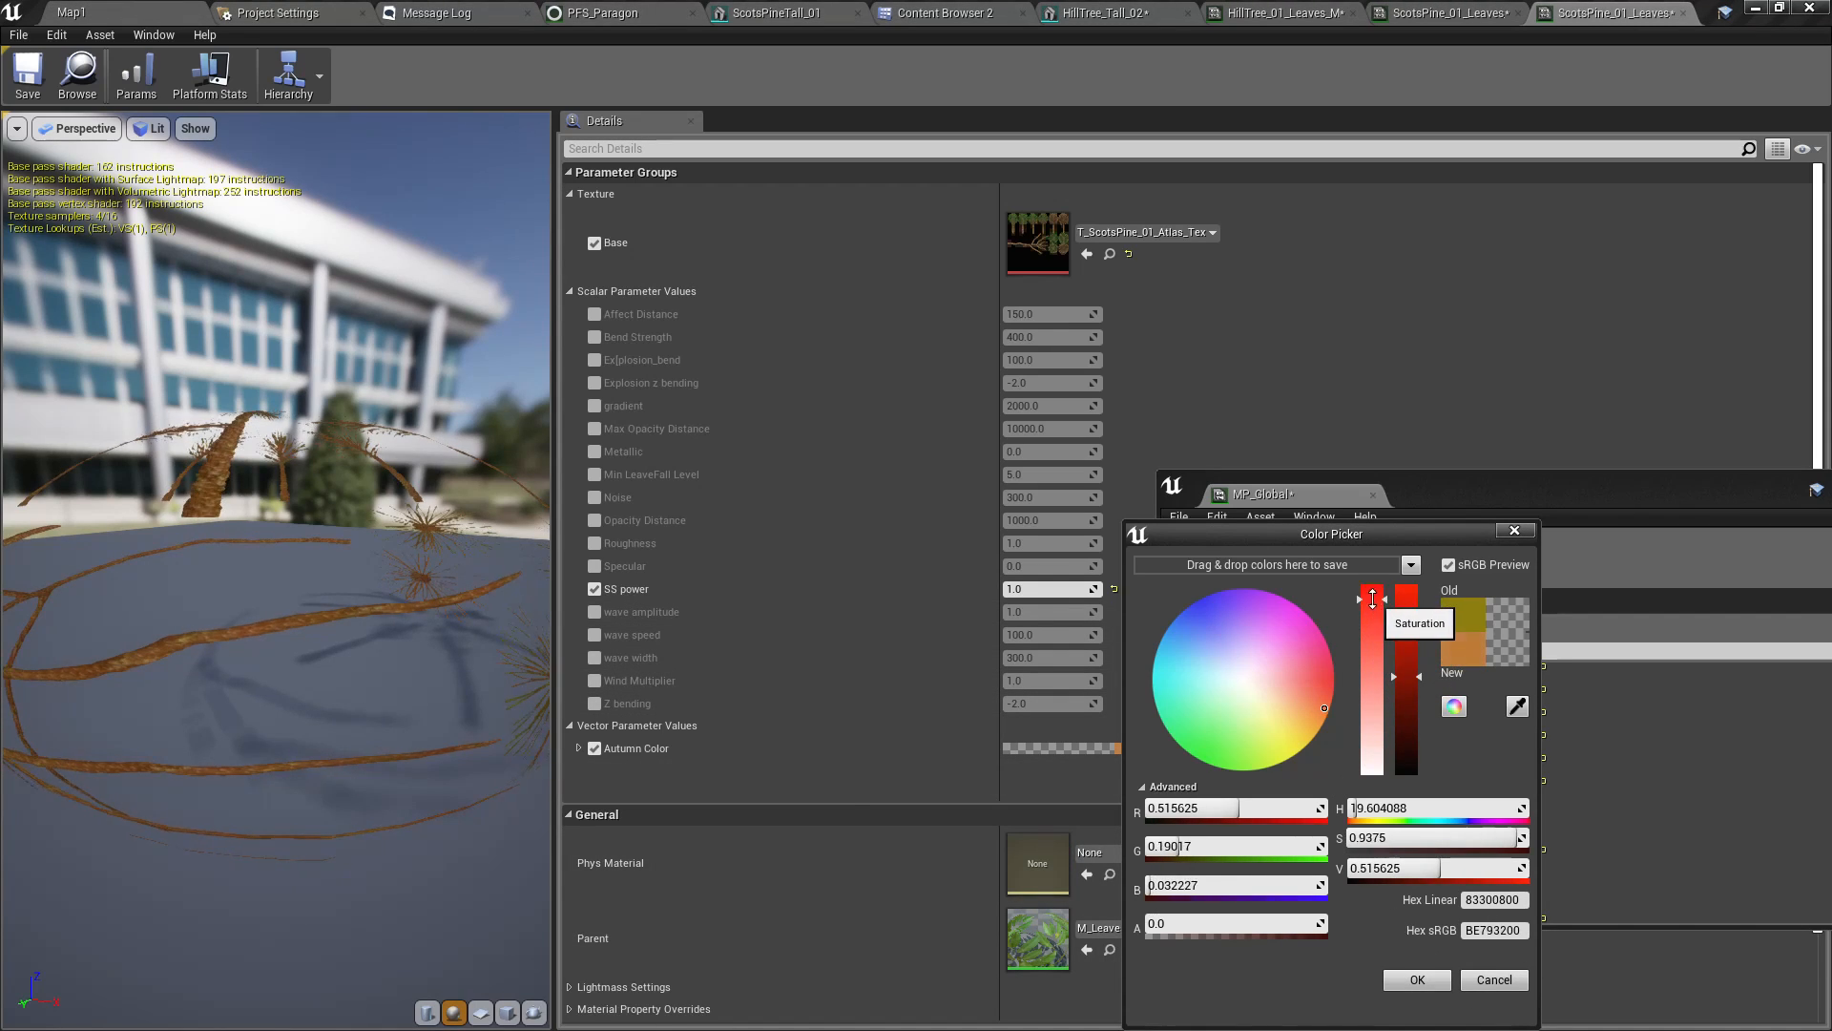
left_click(1324, 701)
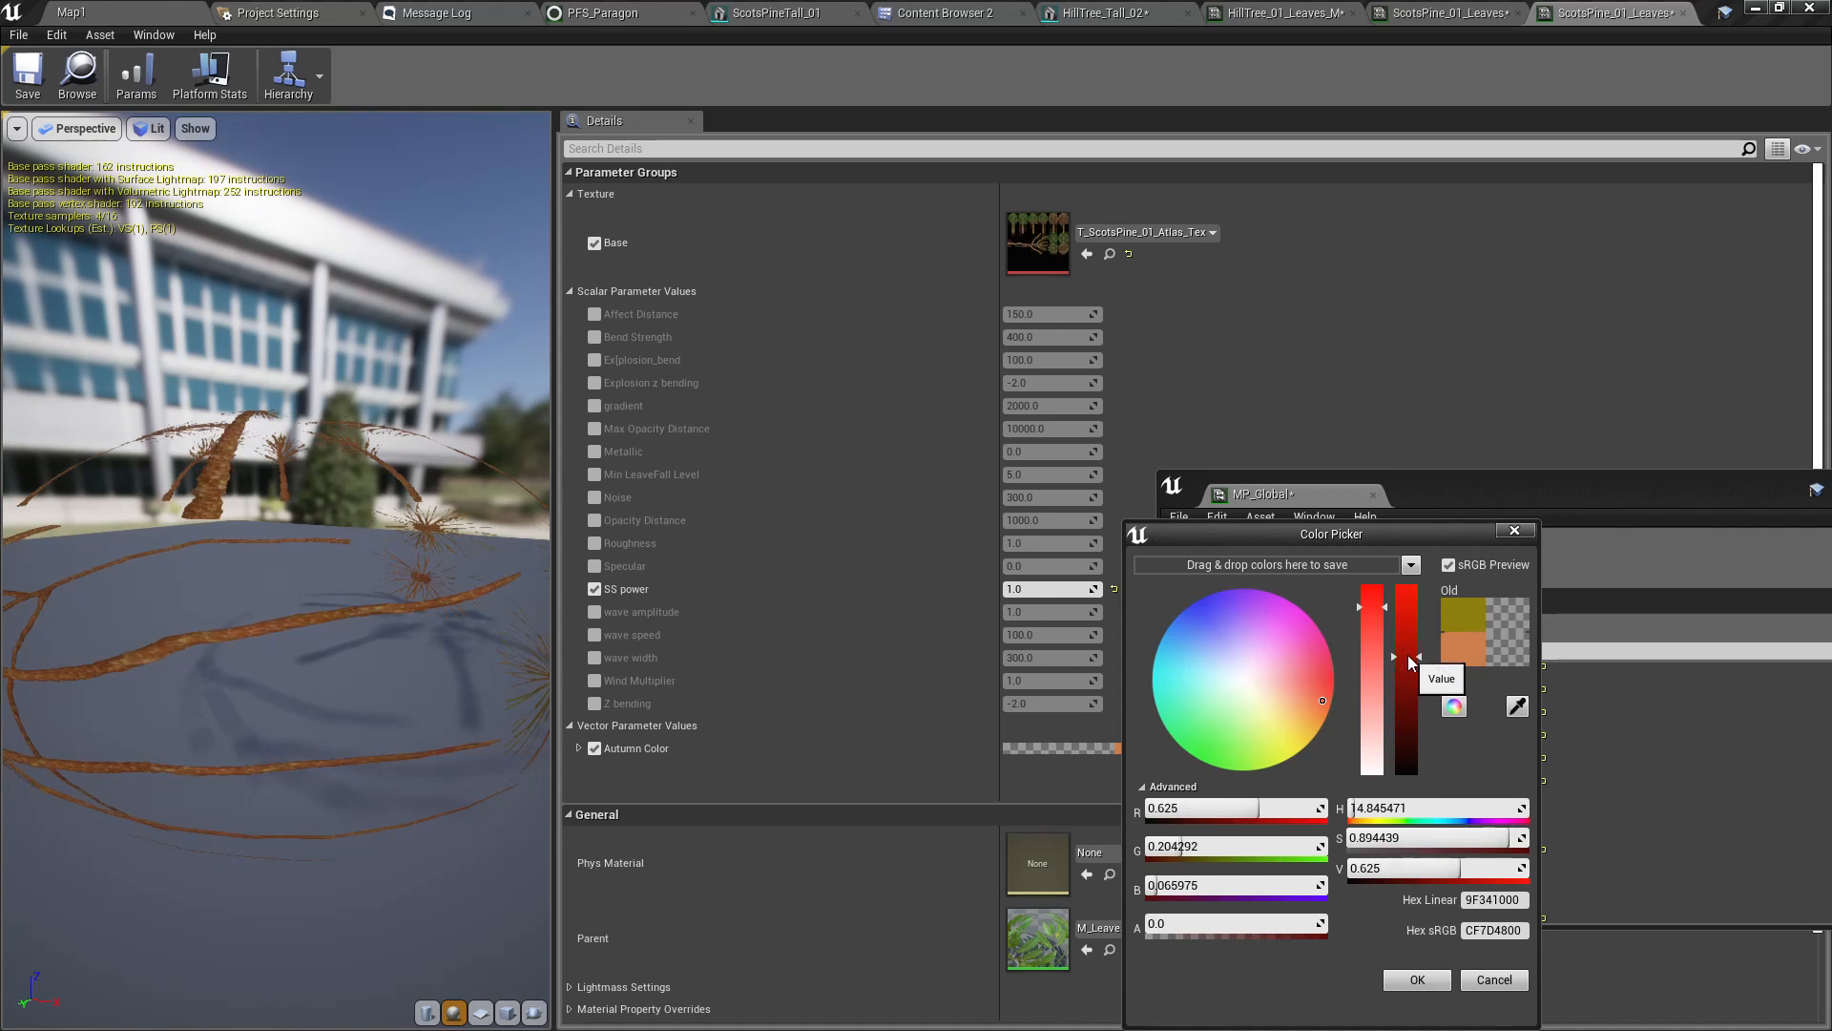
left_click(1406, 683)
mouse_move(1406, 687)
left_mouse_down()
mouse_move(1416, 649)
mouse_move(1319, 689)
mouse_move(1295, 659)
mouse_move(1405, 629)
left_mouse_up()
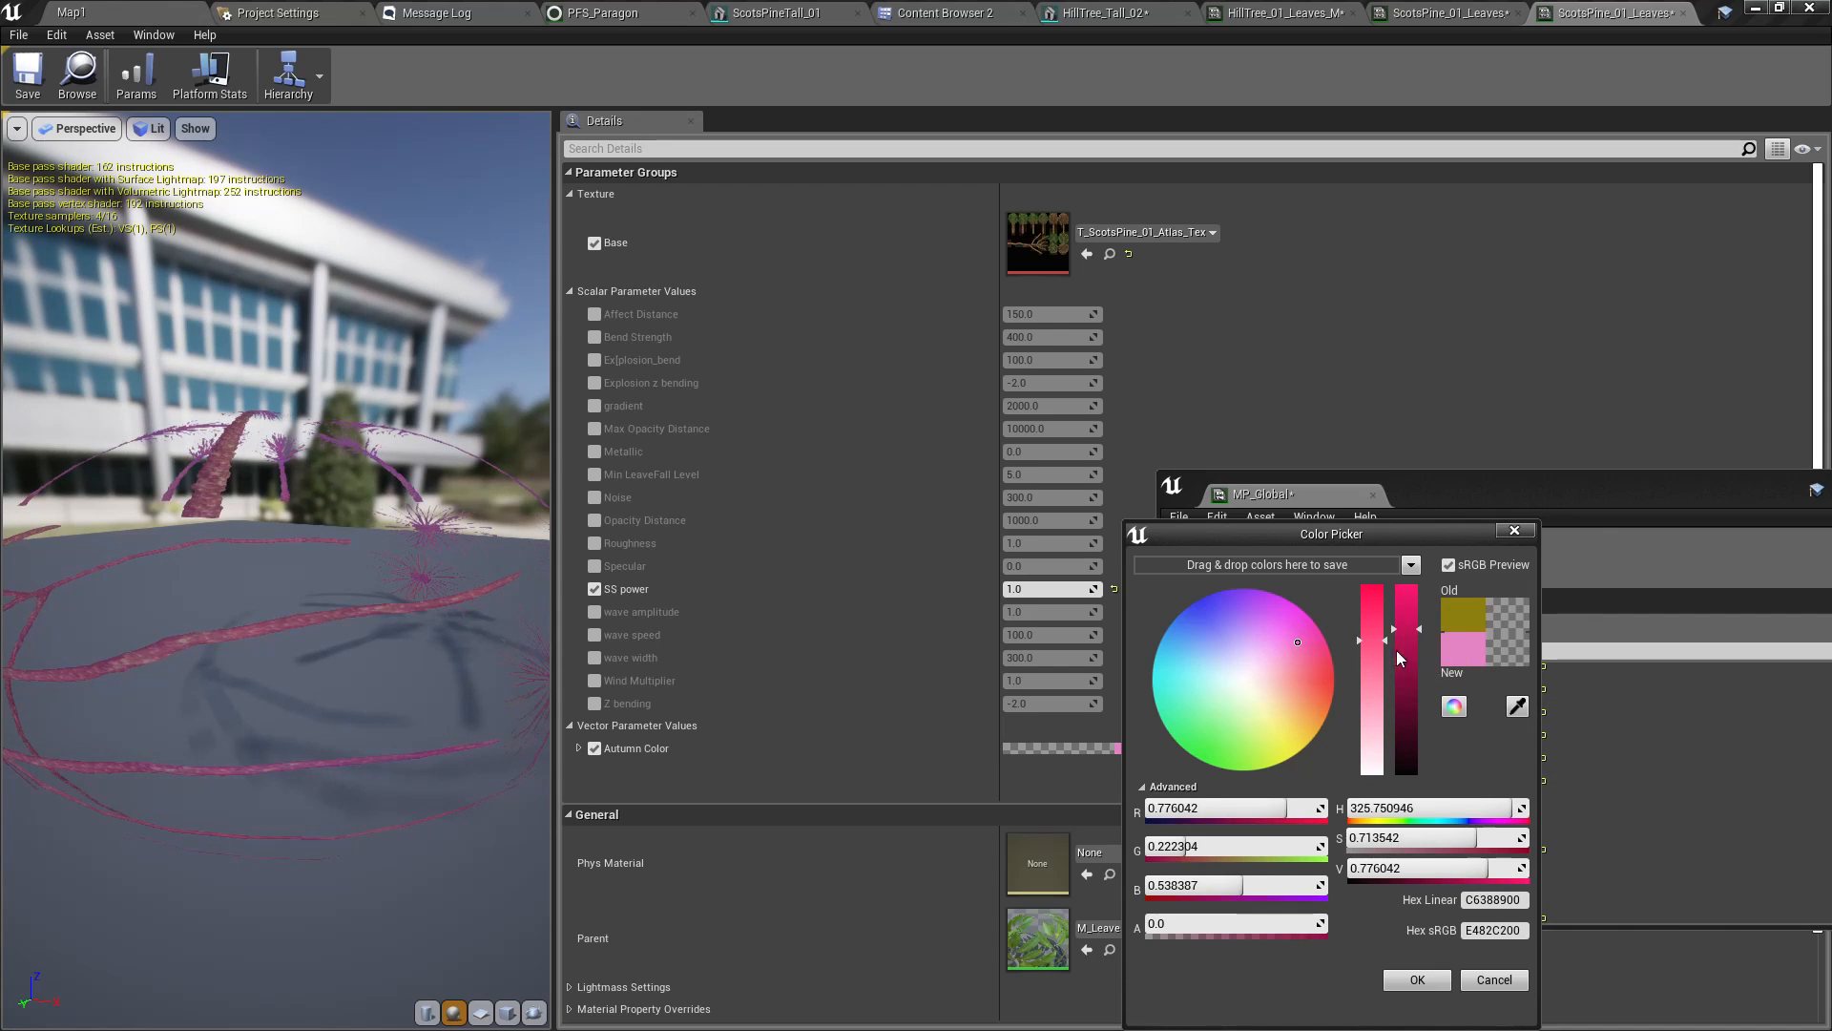
left_click(1416, 988)
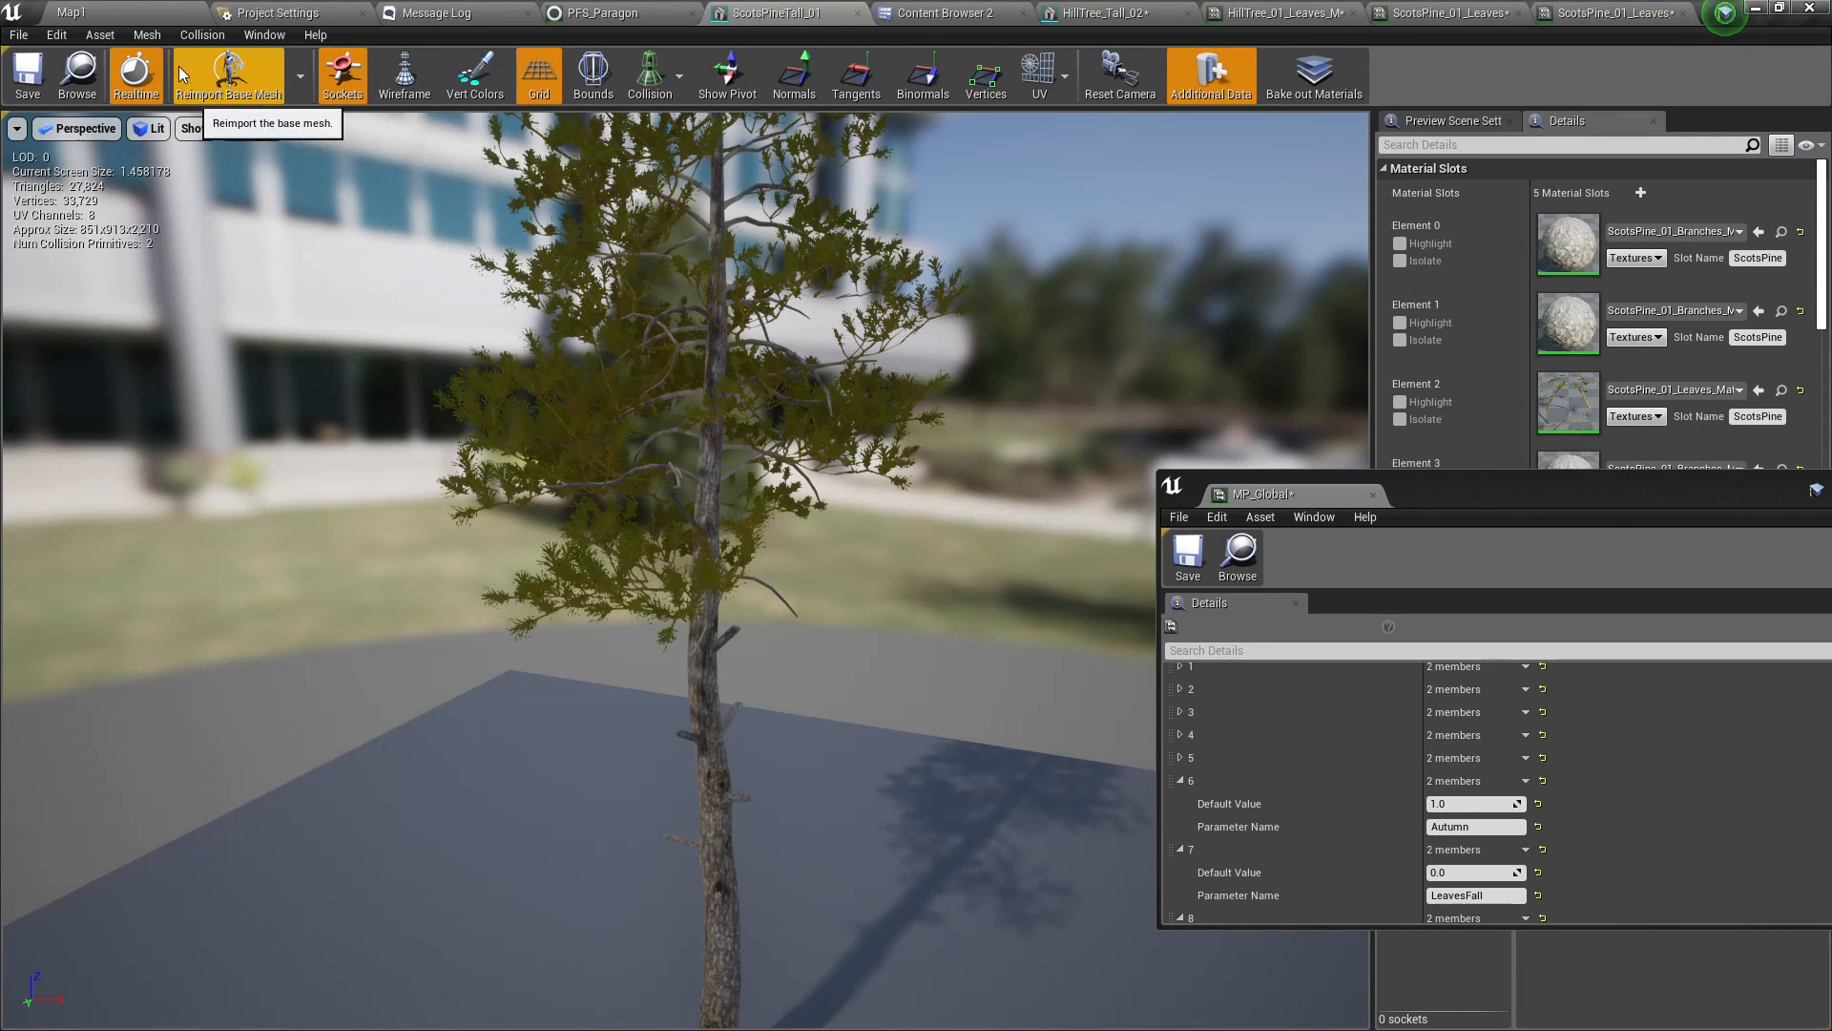
Open the ScotsPine_01 static mesh and assign ScotsPine_01_Leaves_Mat_Inst1 to its Element 2 material slot
left_click(134, 9)
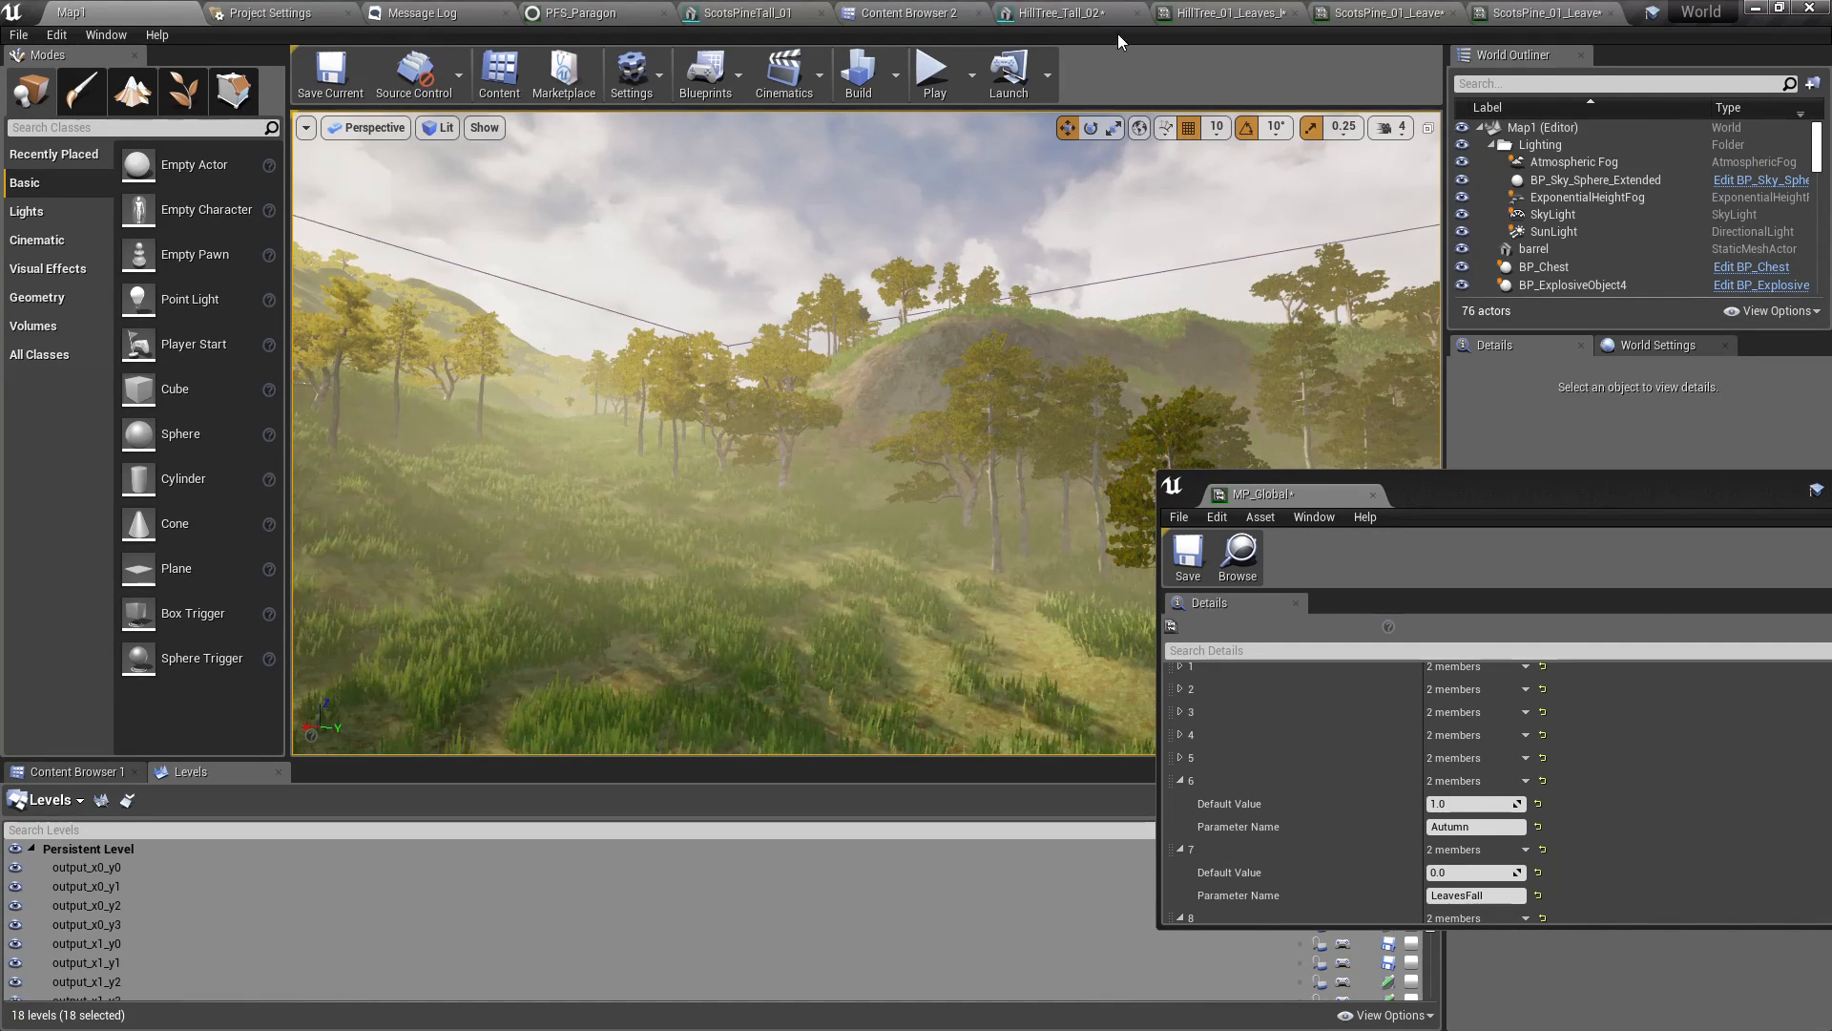
left_click(948, 13)
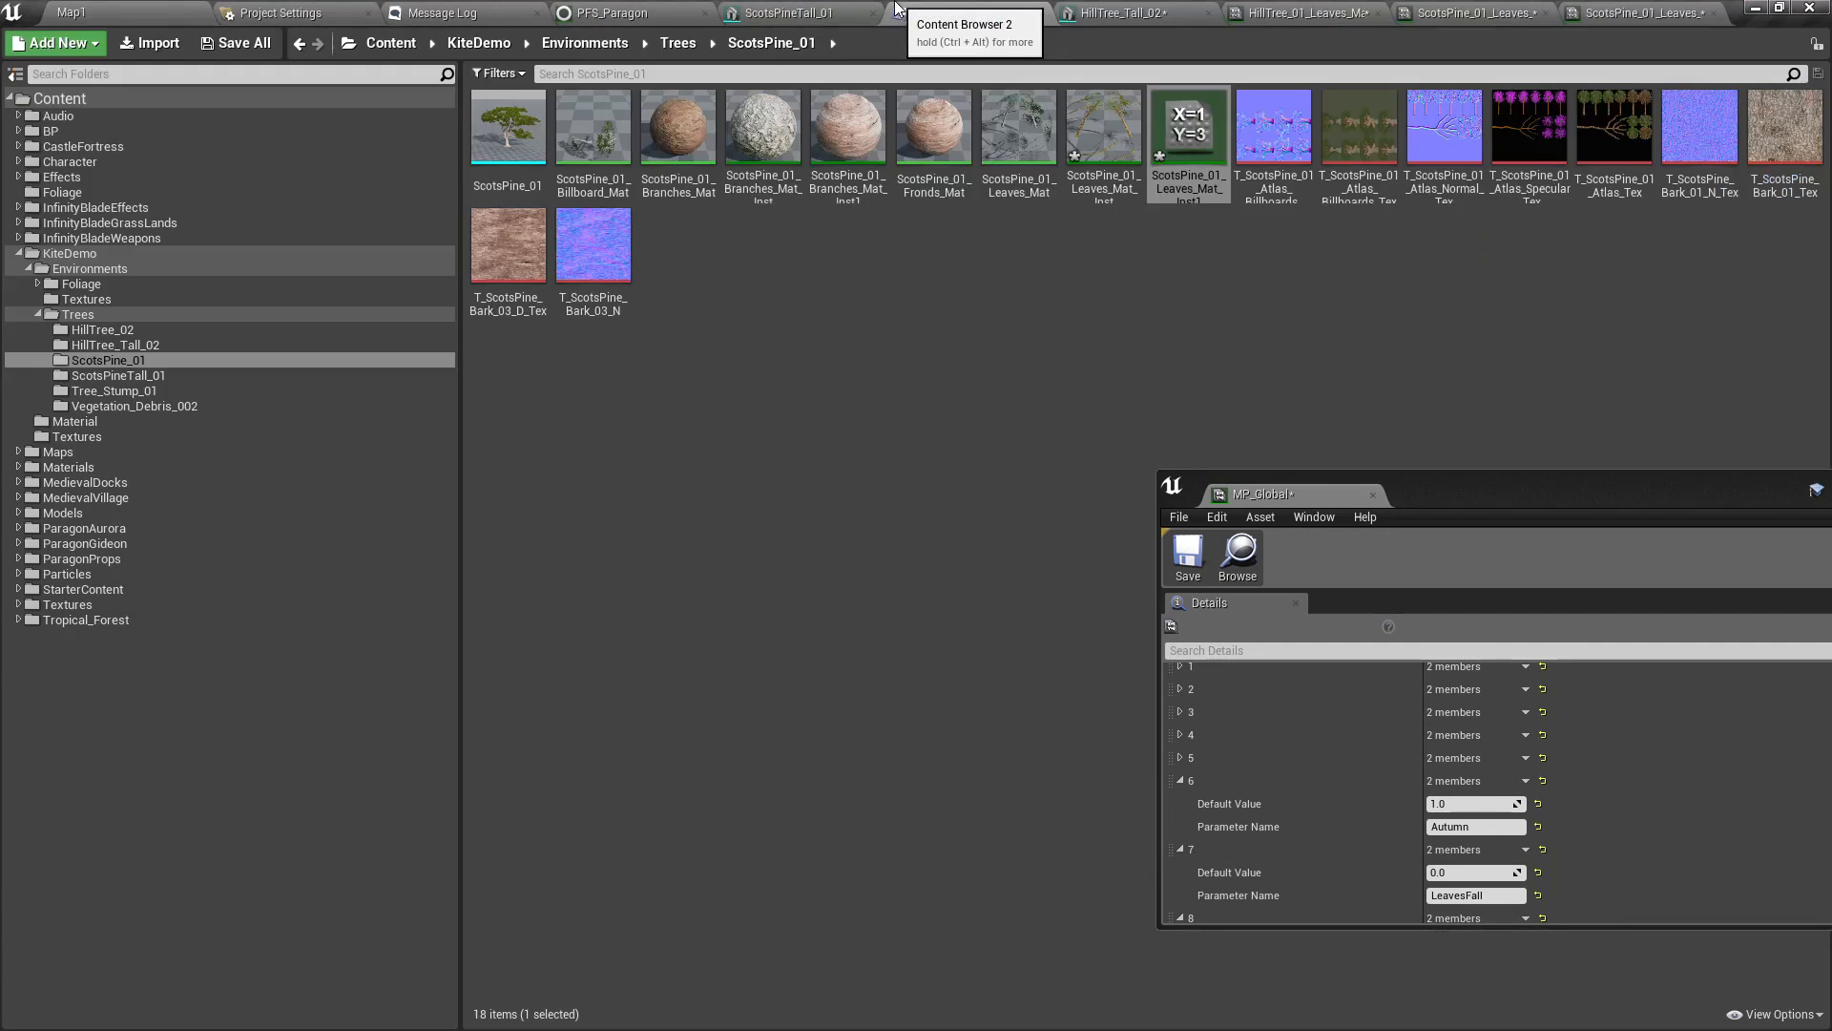
double_click(529, 143)
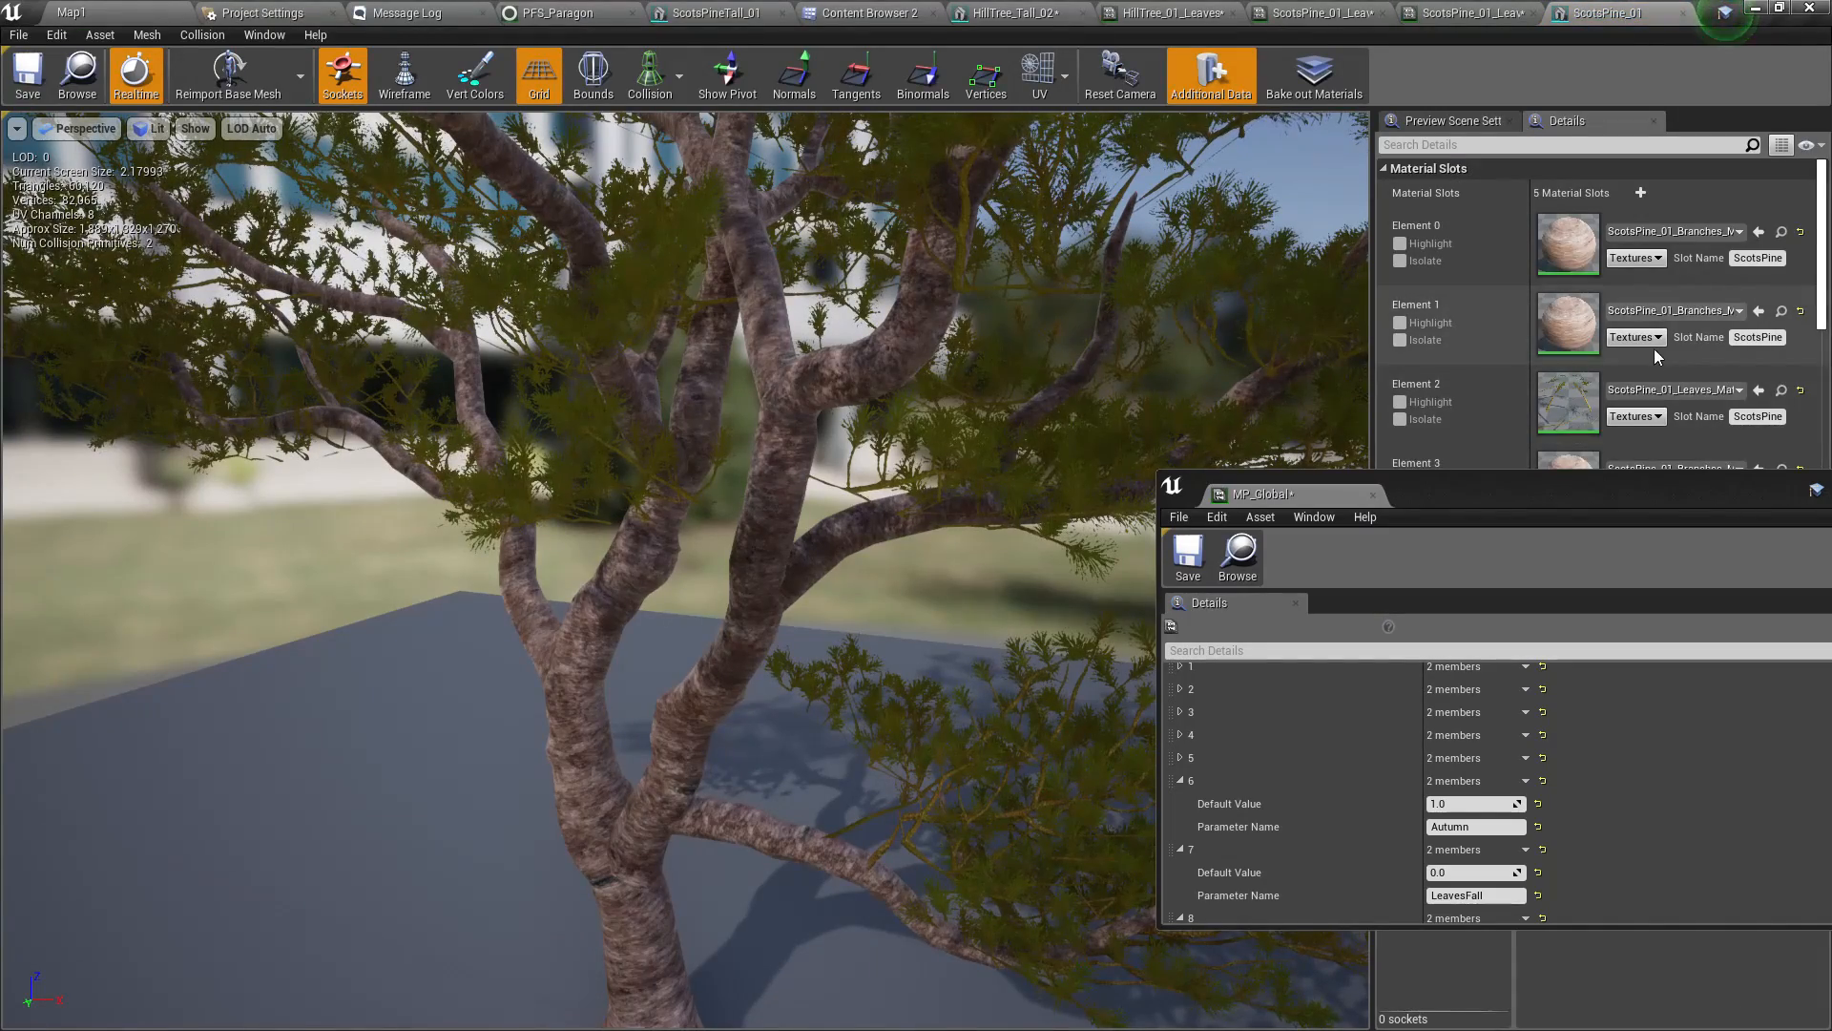
scroll(1670, 363, "down", 2)
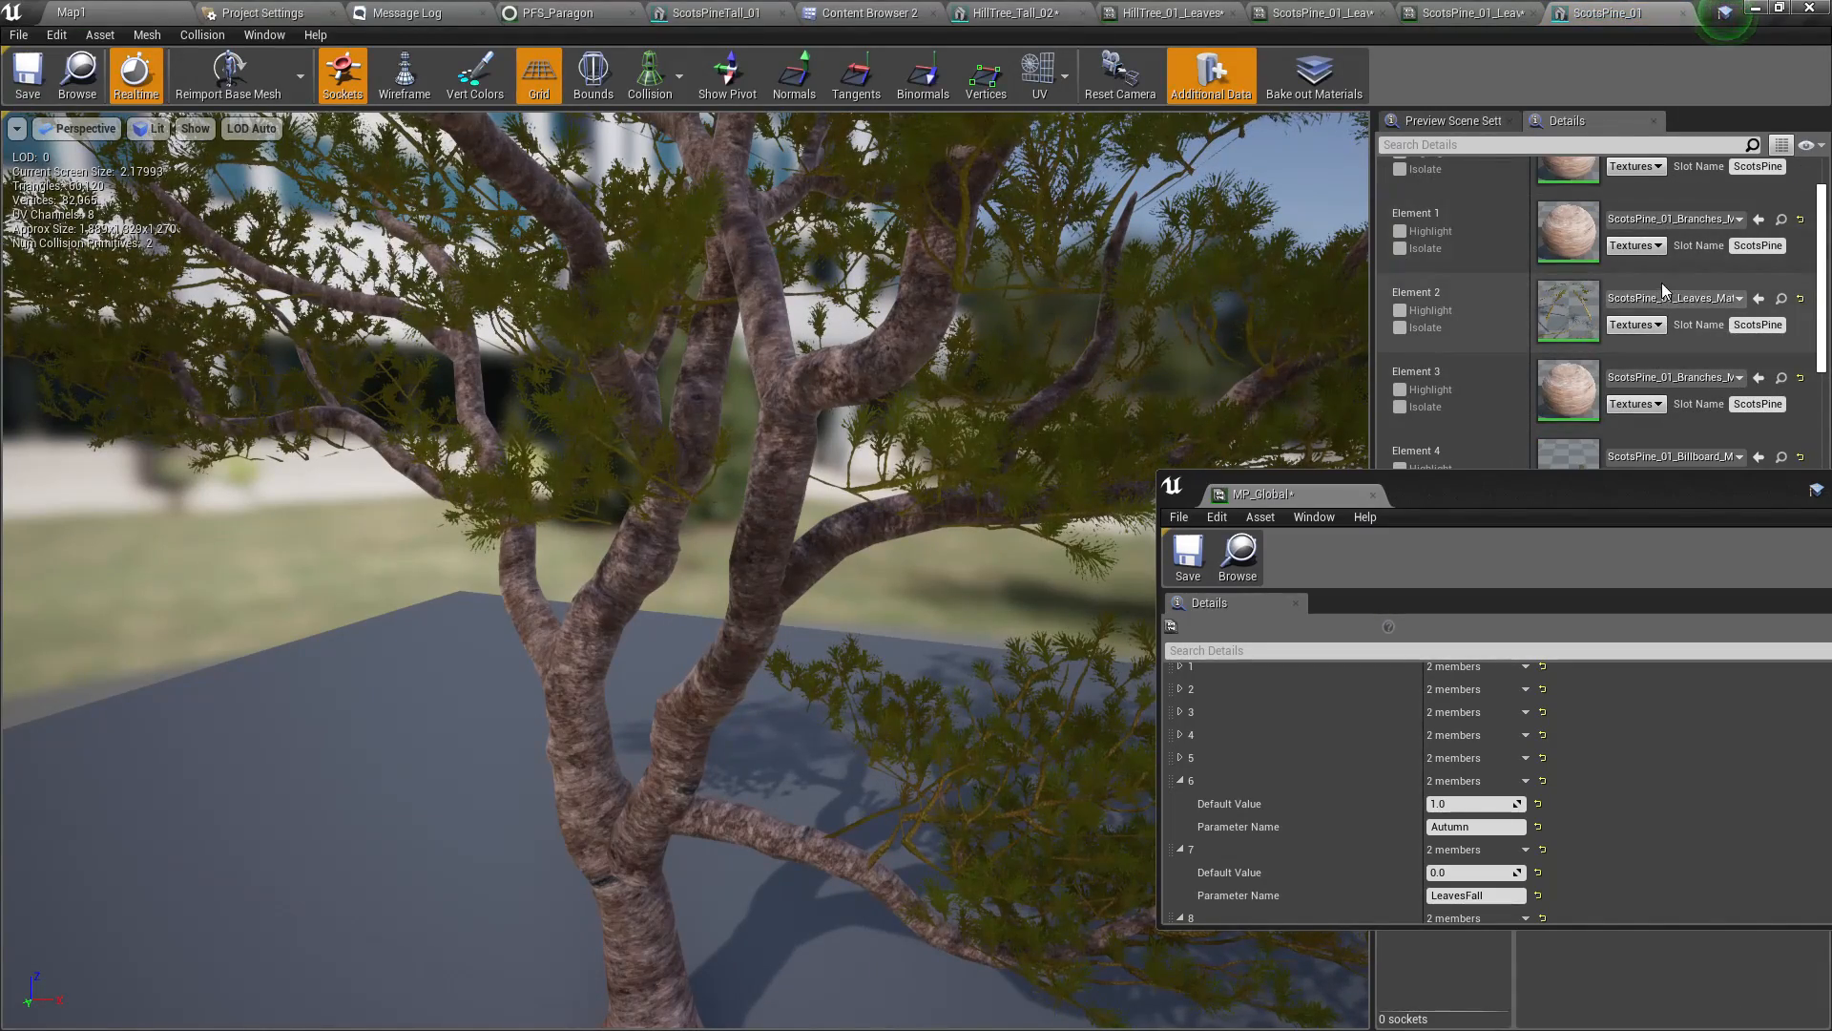
scroll(1646, 313, "down", 1)
left_click(1688, 272)
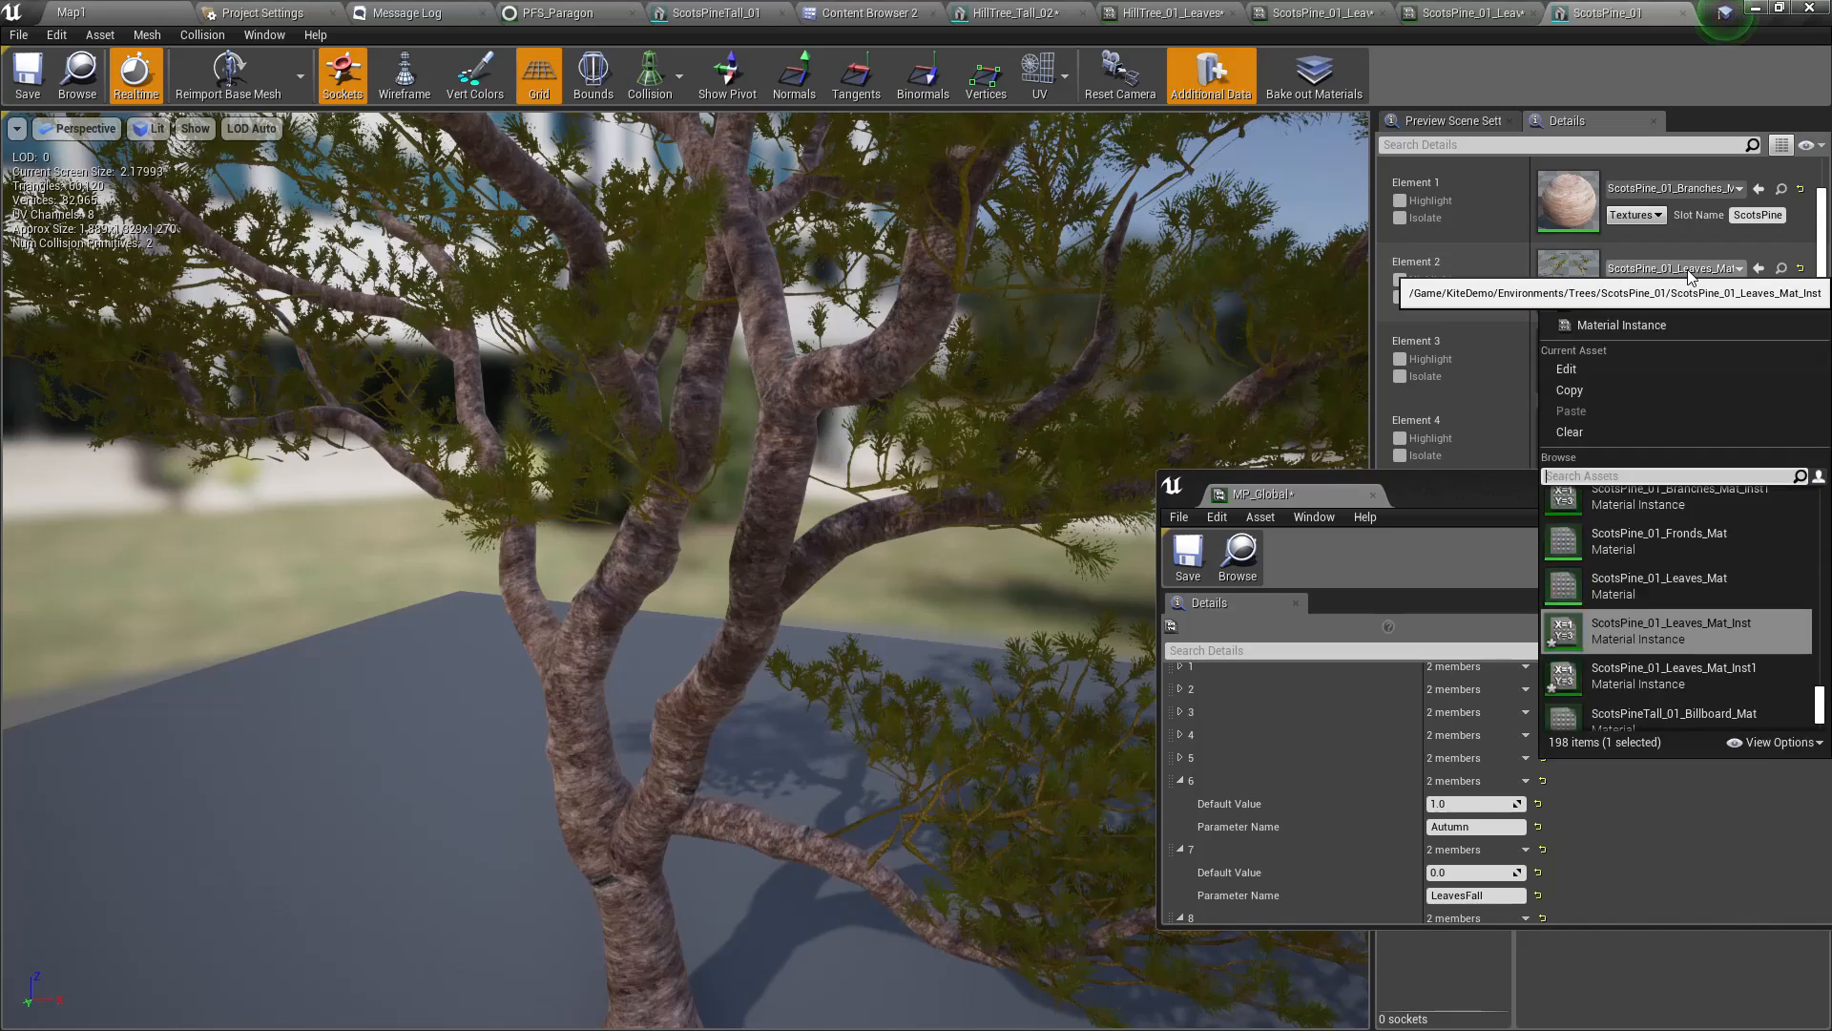
scroll(1646, 663, "down", 1)
left_click(1665, 649)
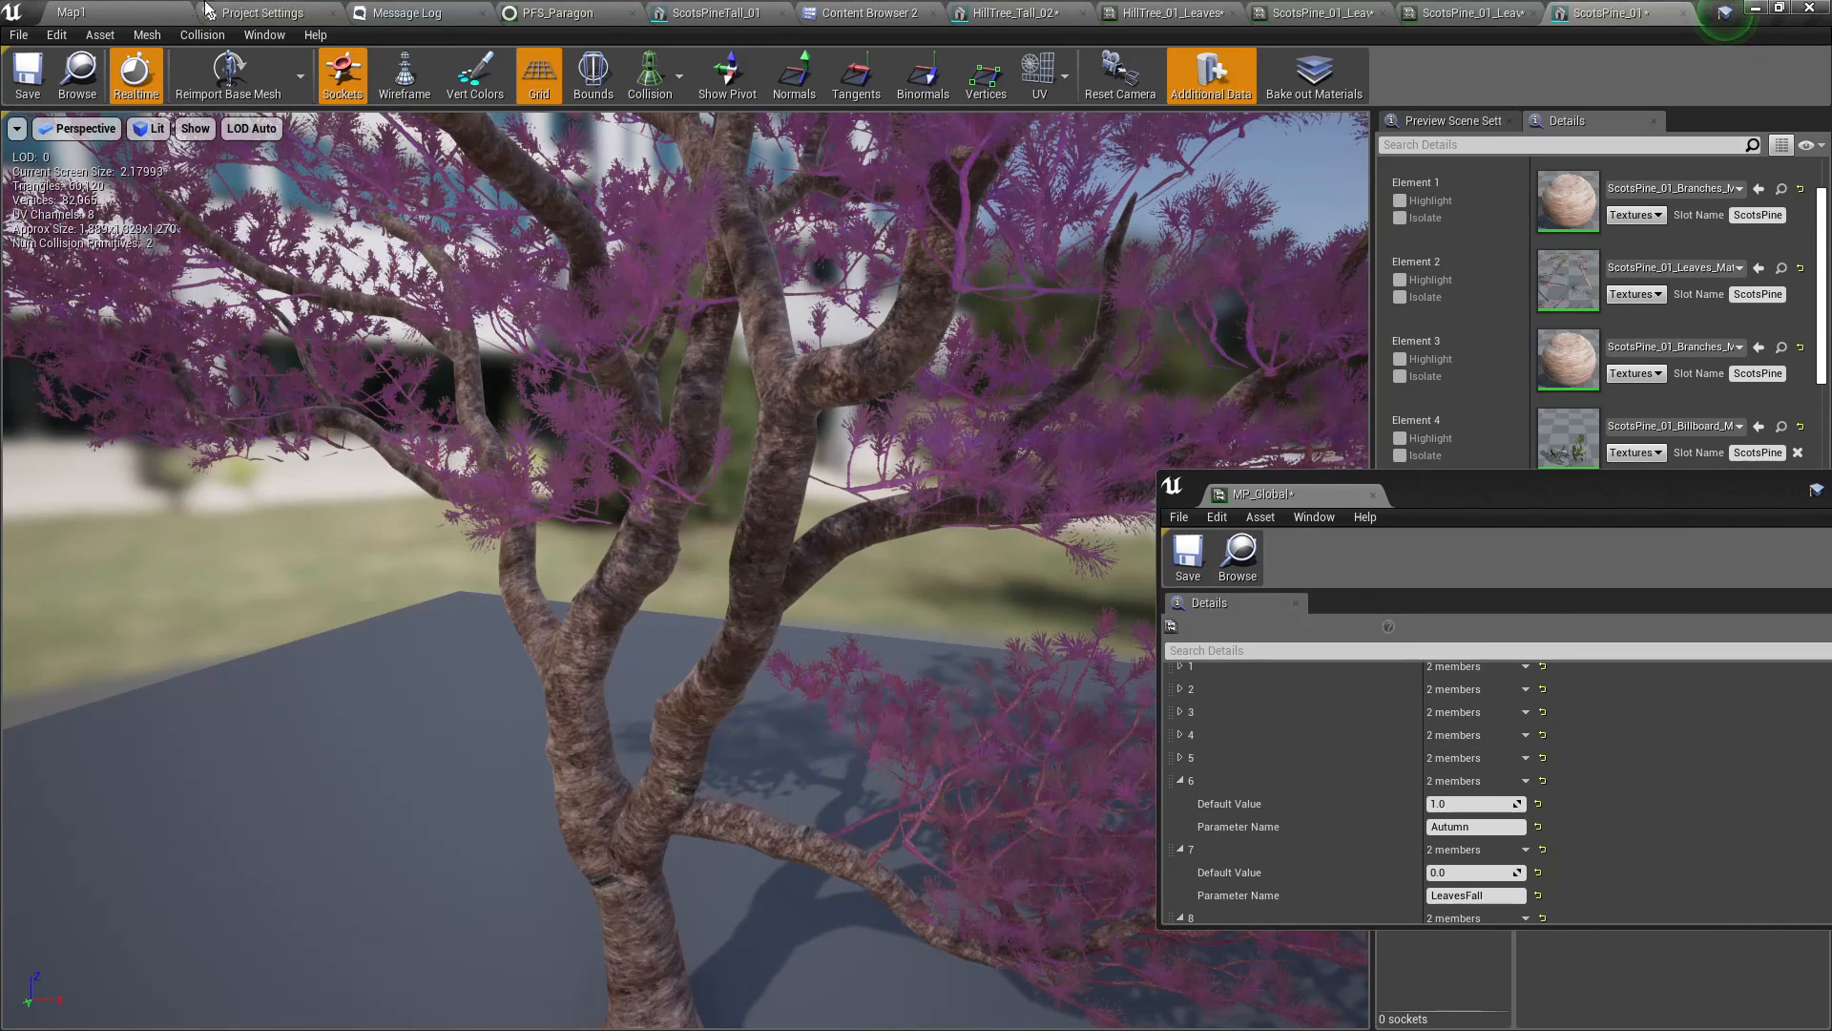
Examine the Scots pine autumn foliage colours across Map1 in the full-screen viewport
left_click(134, 12)
right_click_drag(867, 434, 811, 444)
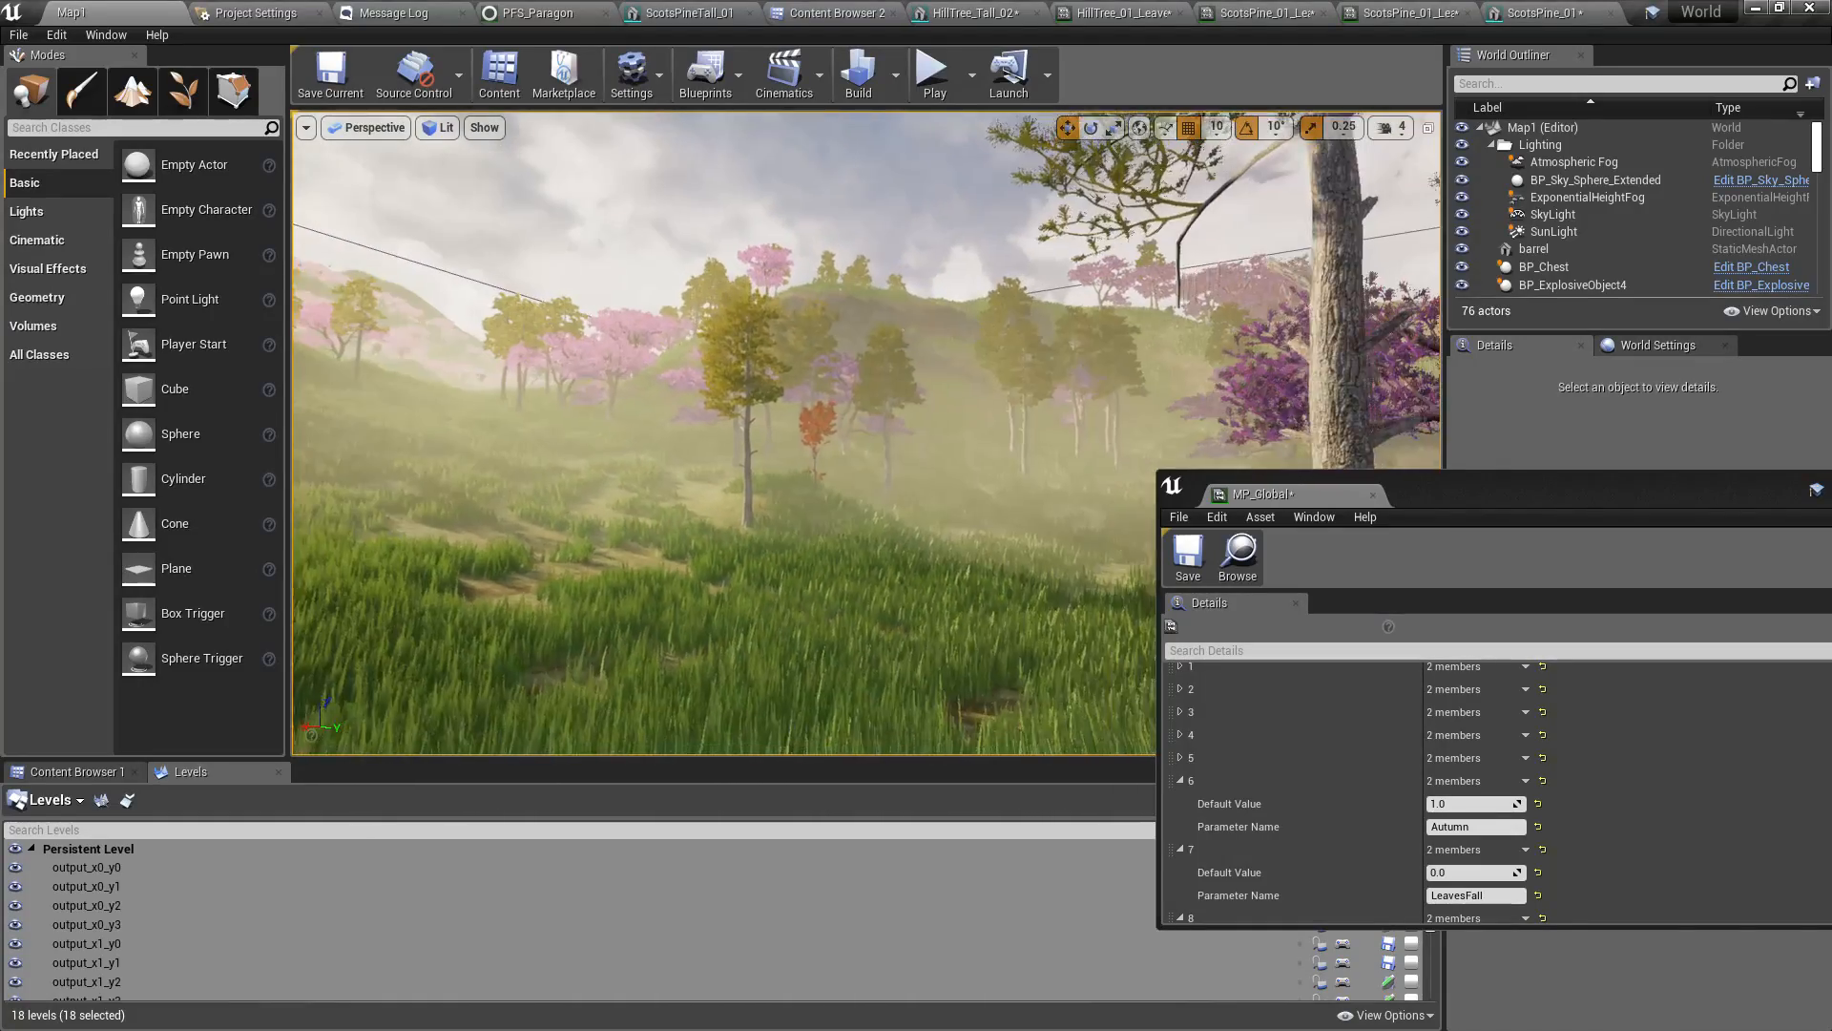
key("F11")
right_click_drag(557, 544, 744, 540)
right_click_drag(33, 693, 67, 651)
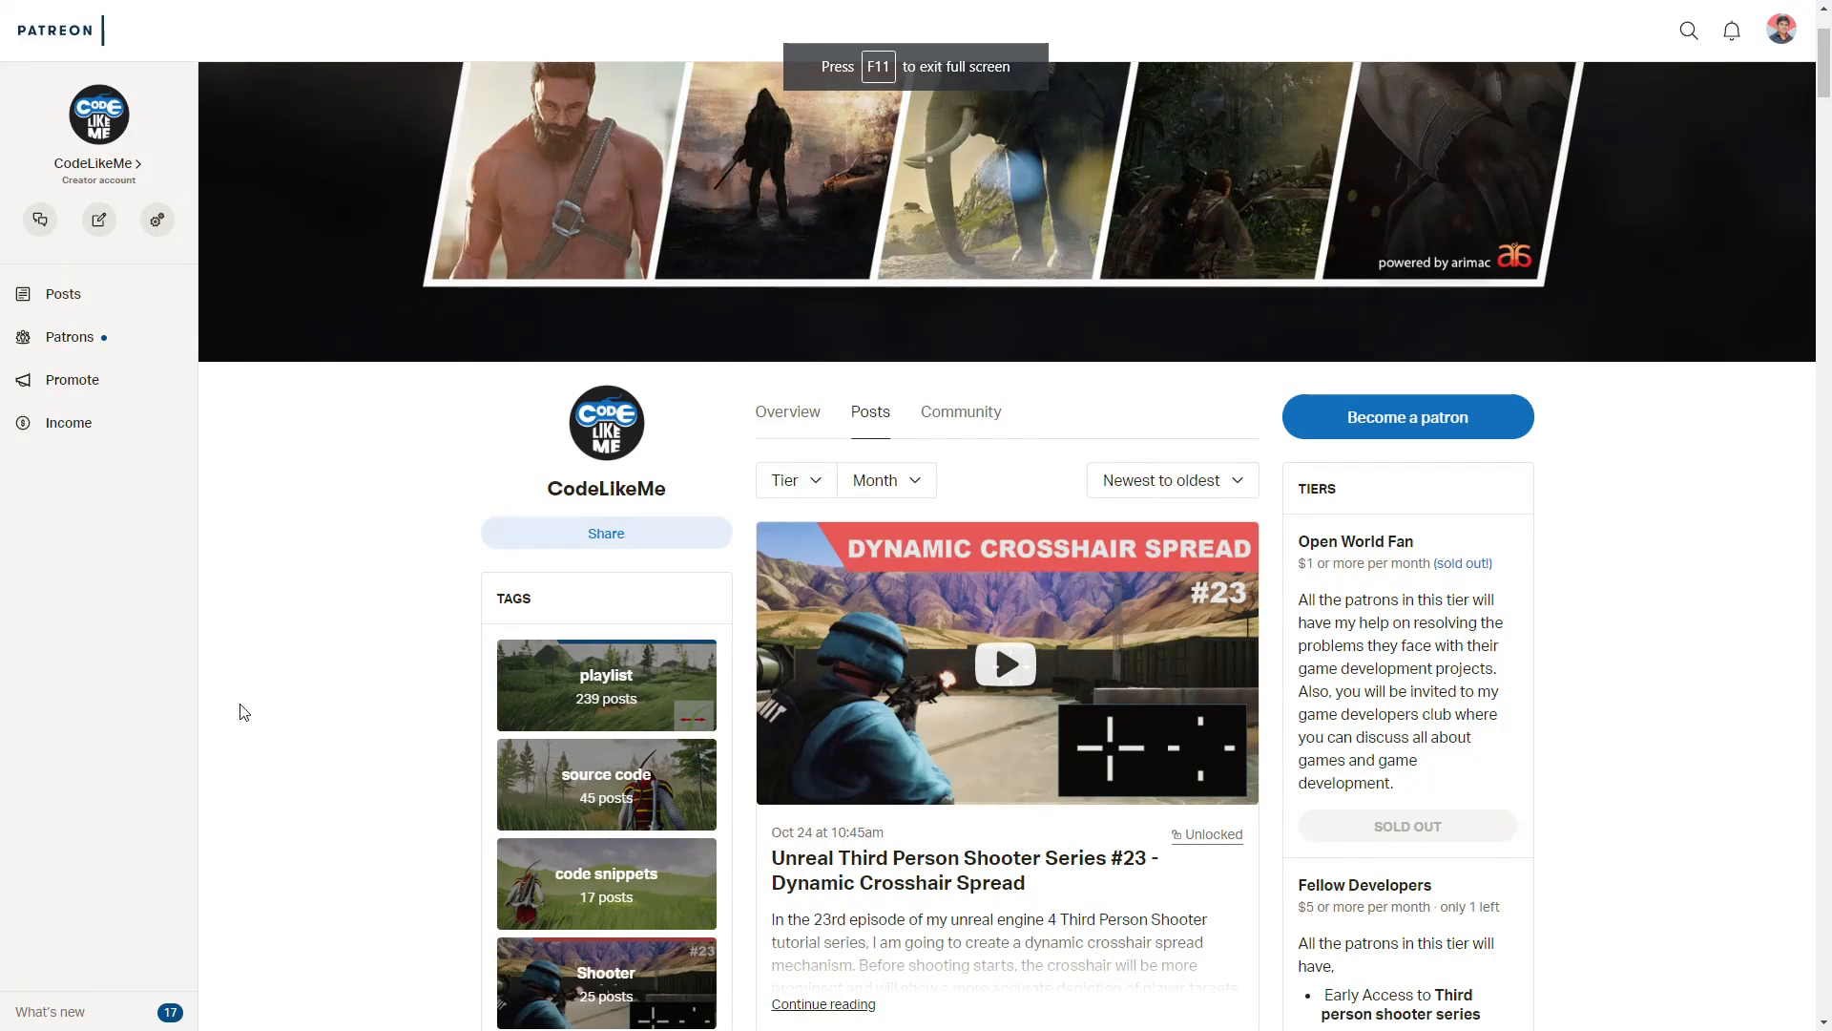
Look over the latest posts on the CodeLikeMe Patreon page, and return to Map1 to view the coloured trees
scroll(352, 634, "down", 2)
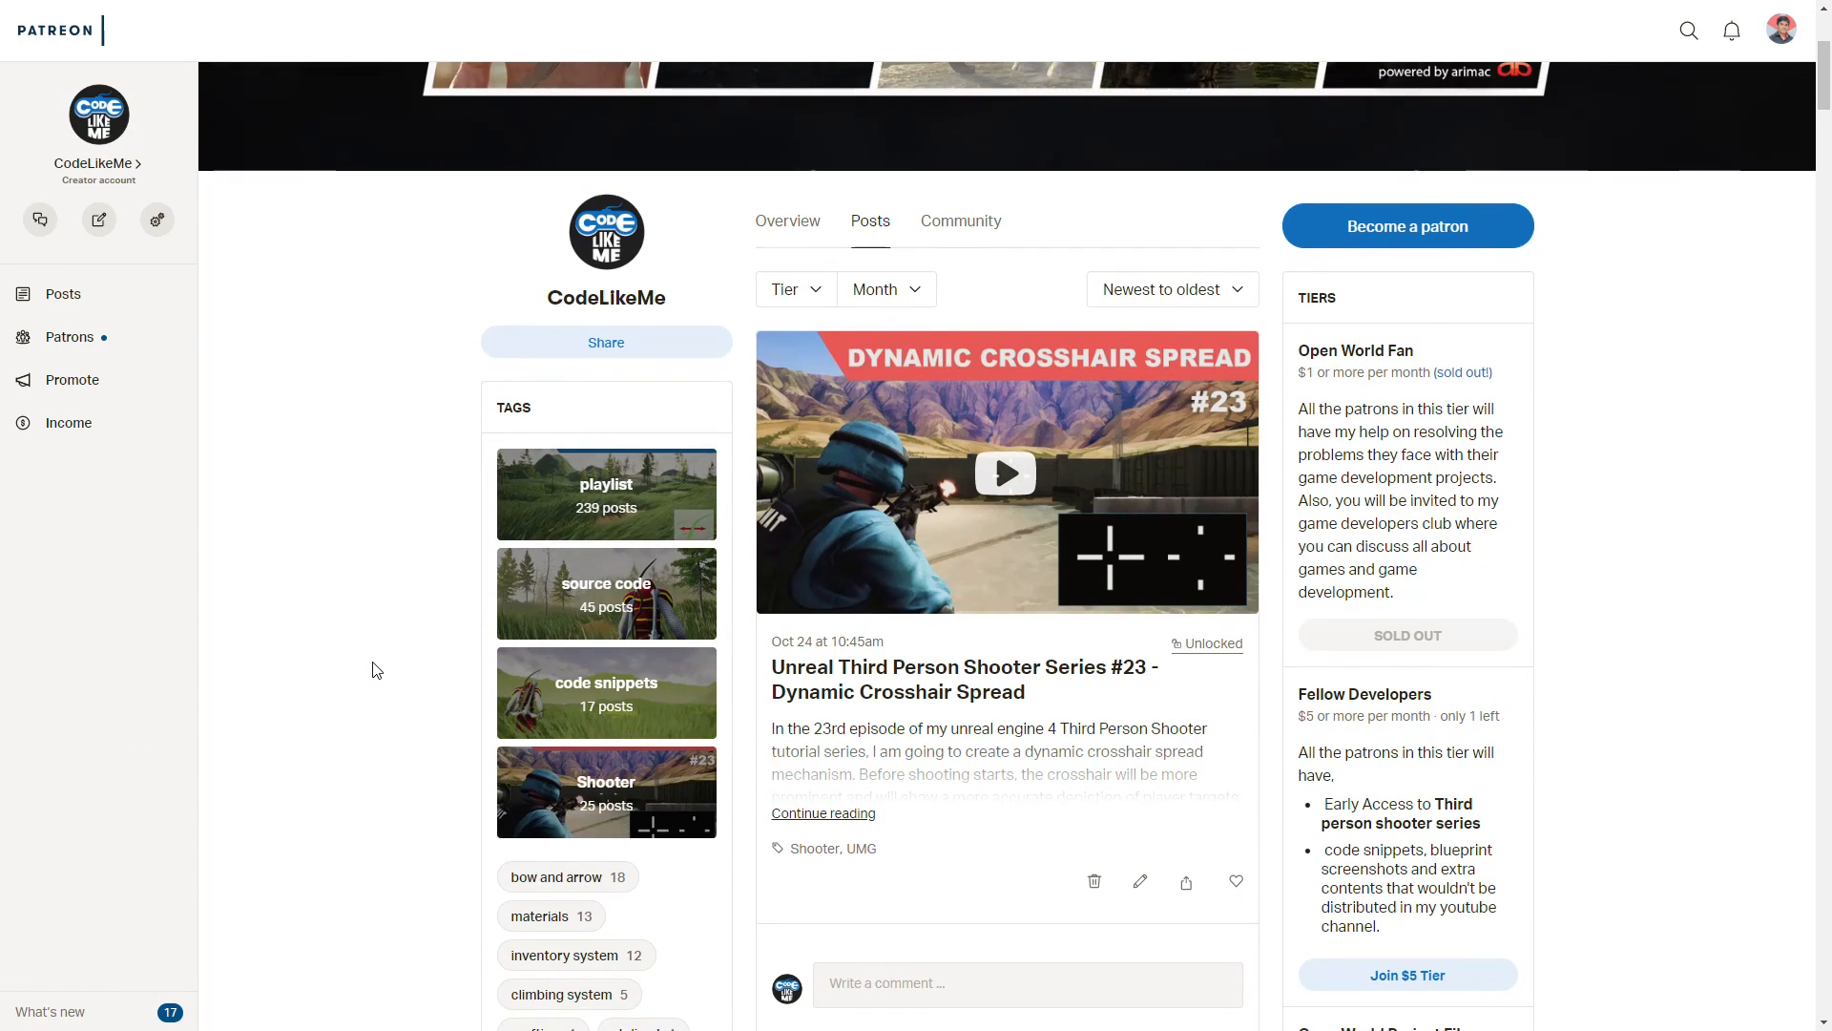
scroll(1413, 397, "down", 2)
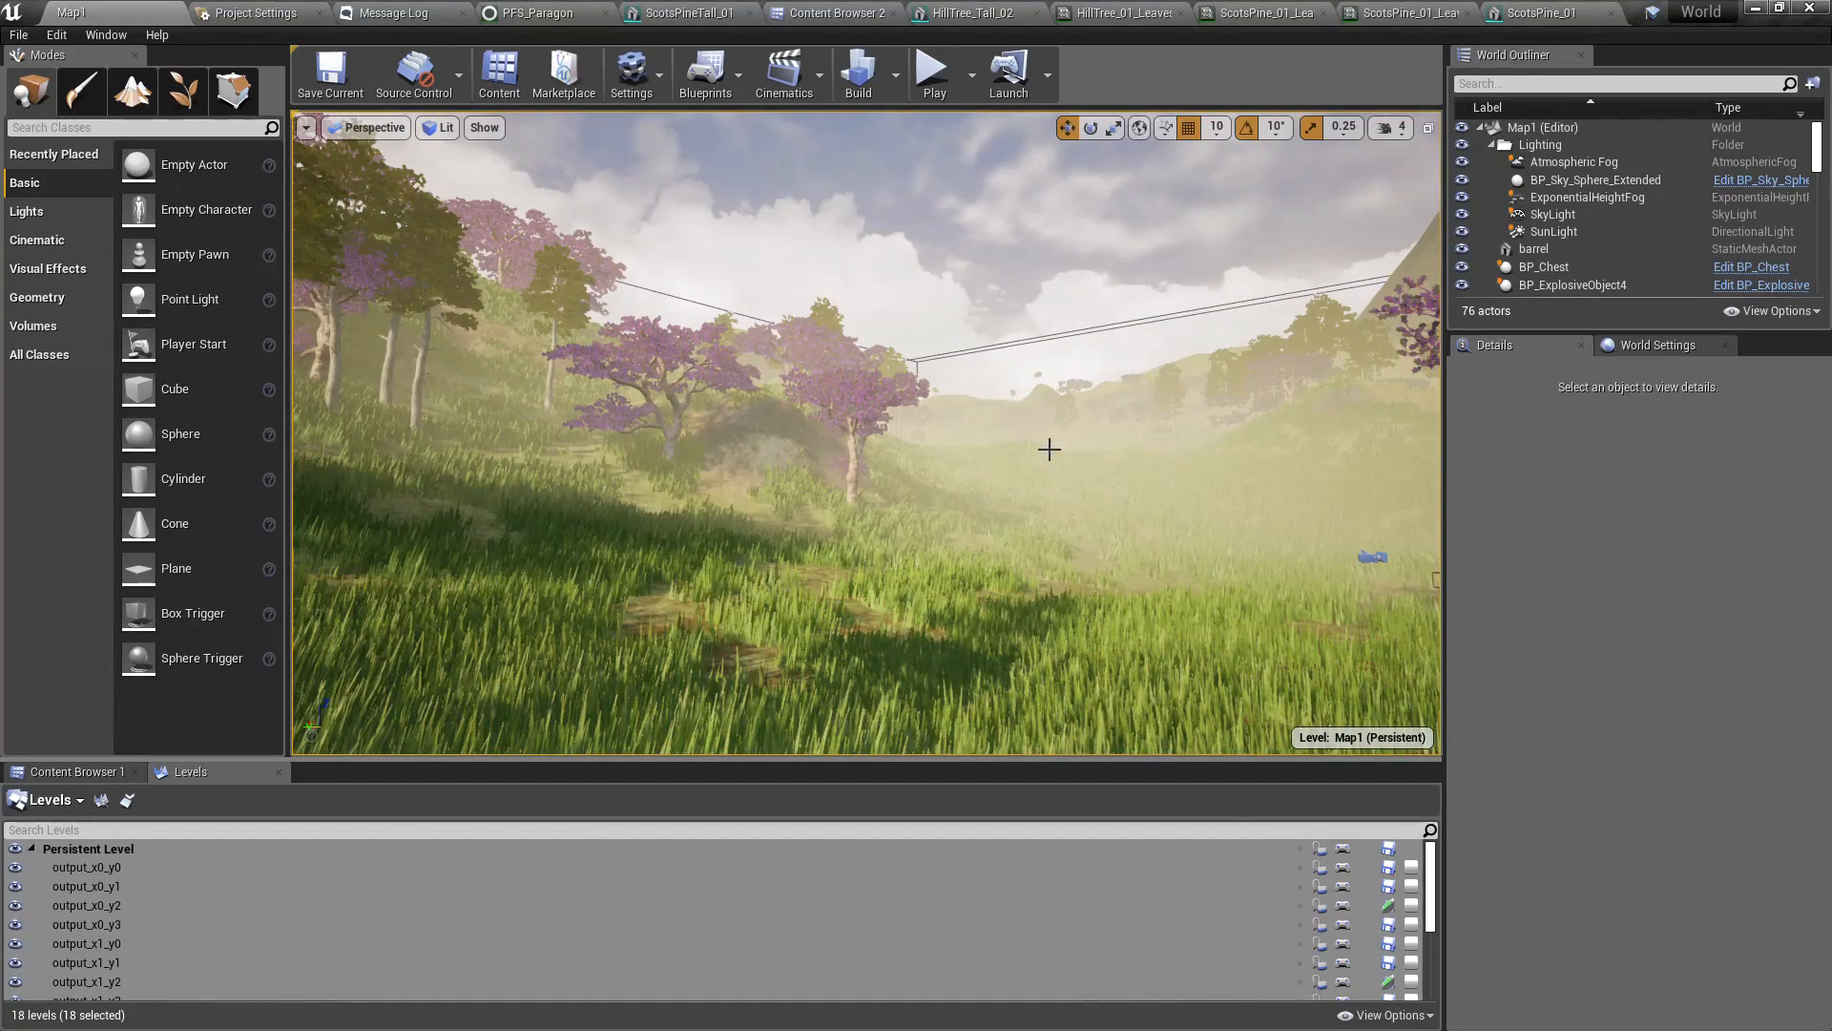
right_click_drag(1050, 449, 377, 423)
key("w")
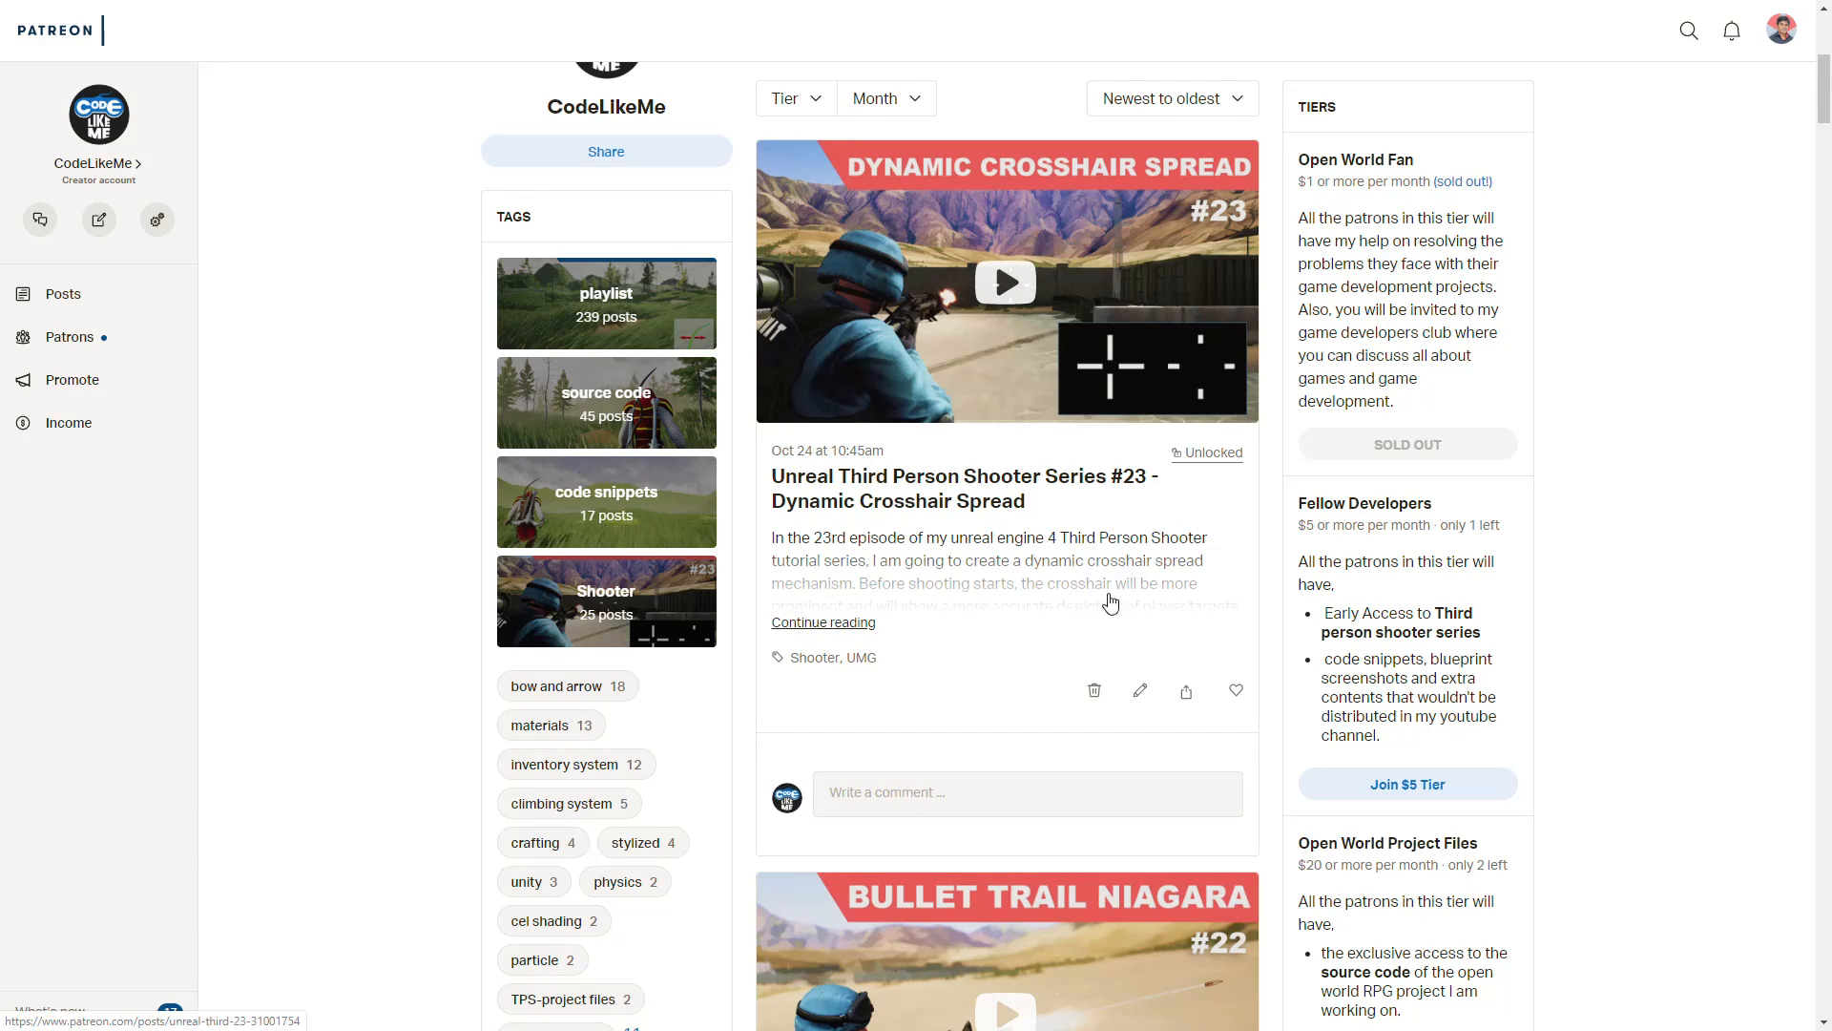
Switch to the CodeLikeMe Patreon page in the browser and browse its shooter series posts and membership tiers
scroll(1136, 608, "up", 2)
scroll(1151, 611, "down", 2)
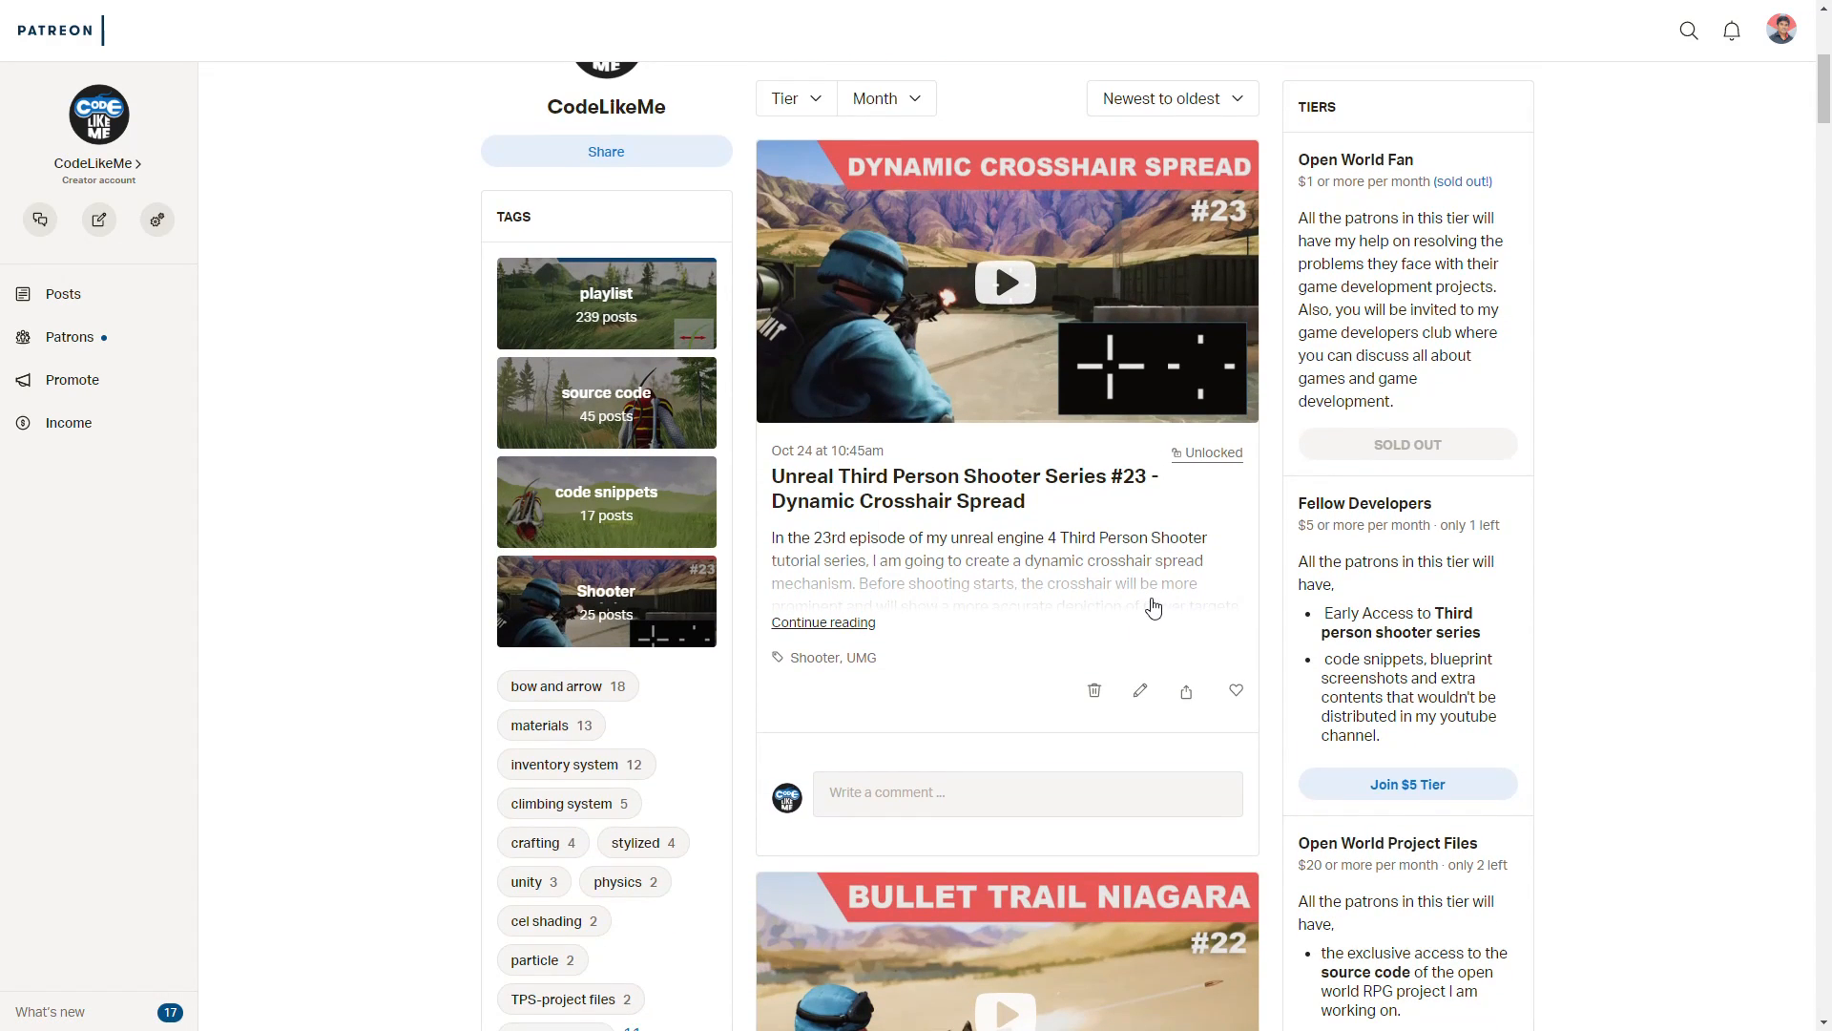
scroll(1153, 608, "down", 5)
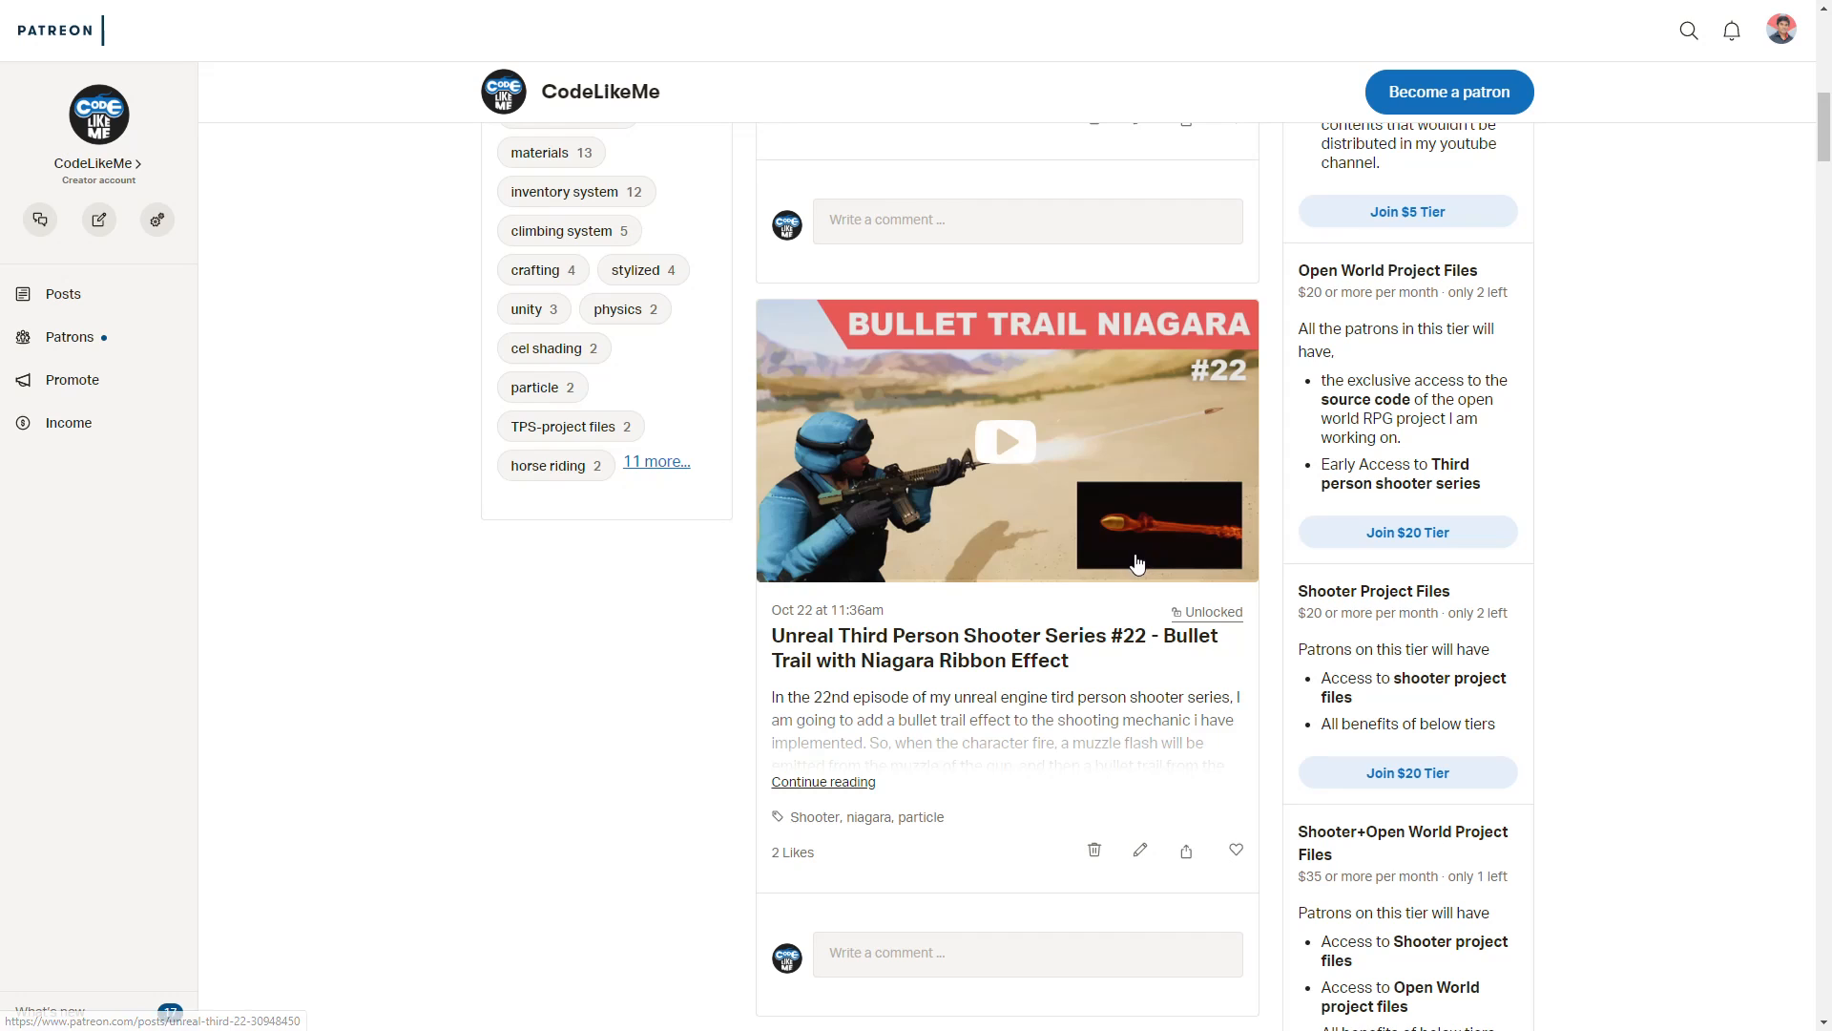
scroll(1132, 563, "down", 9)
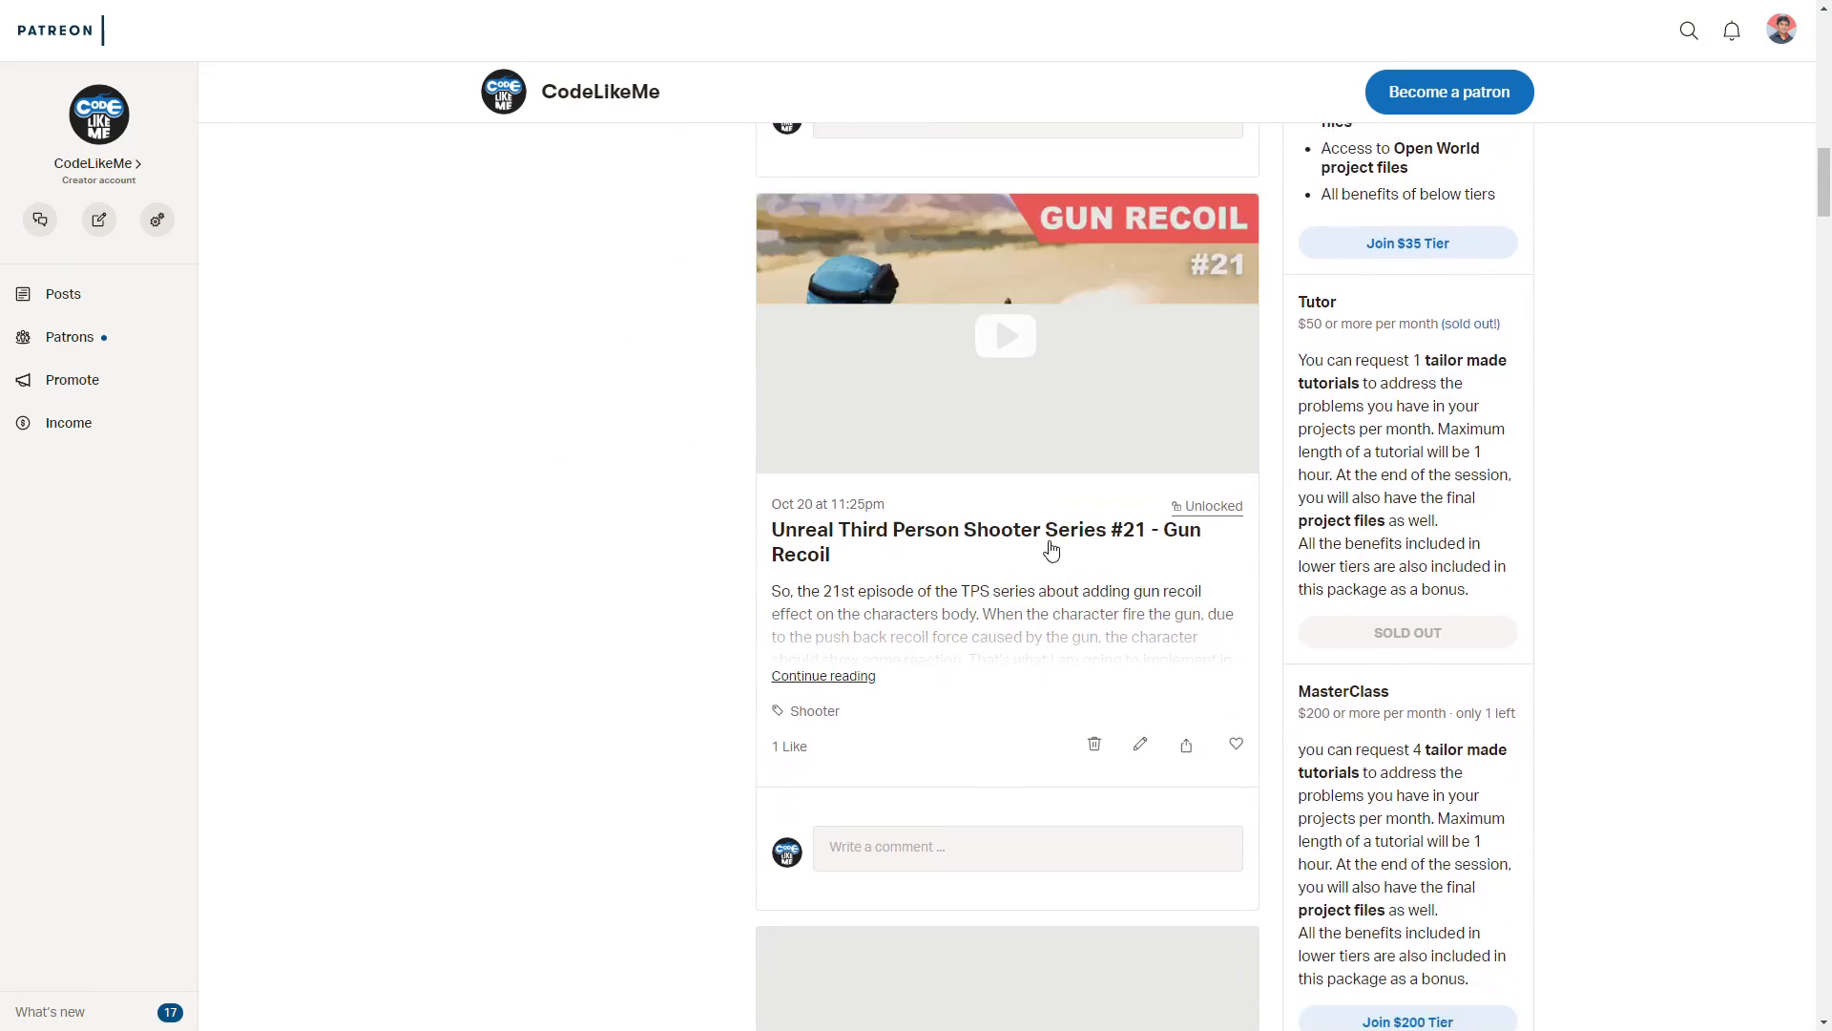
scroll(1047, 541, "up", 5)
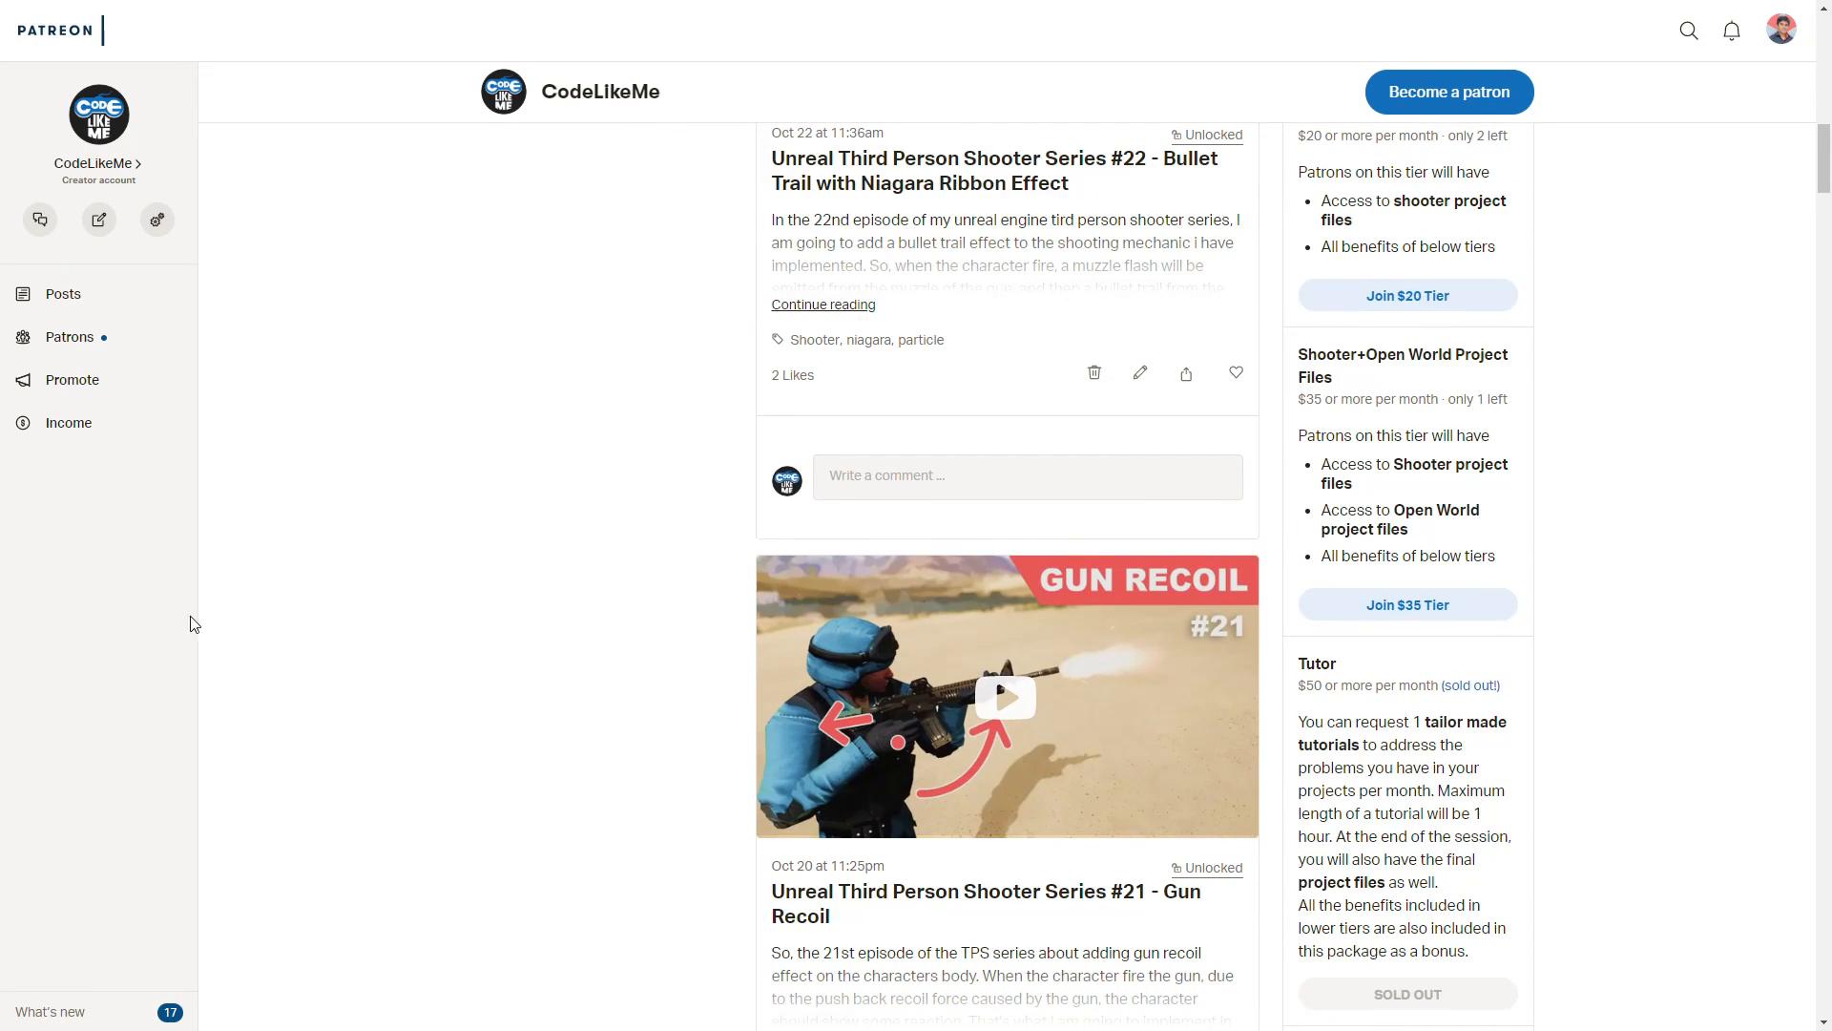